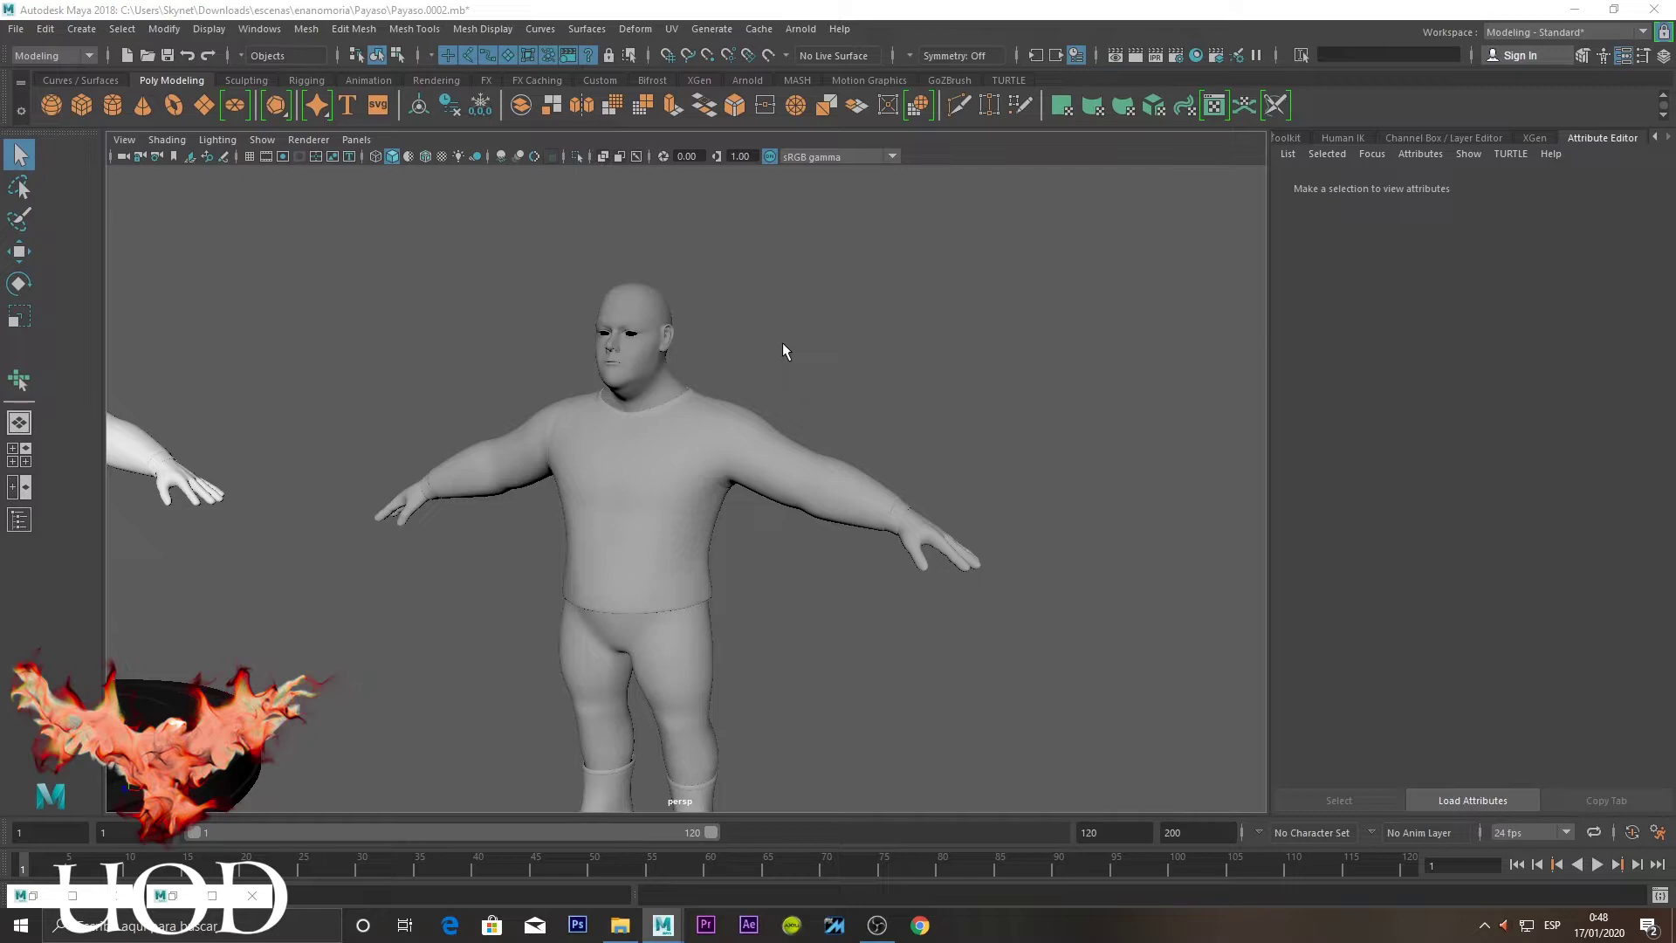
Turn on textured display with 6, frame the torso from the front, and select the shirt mesh
key(6)
scroll(825, 375, up, 3)
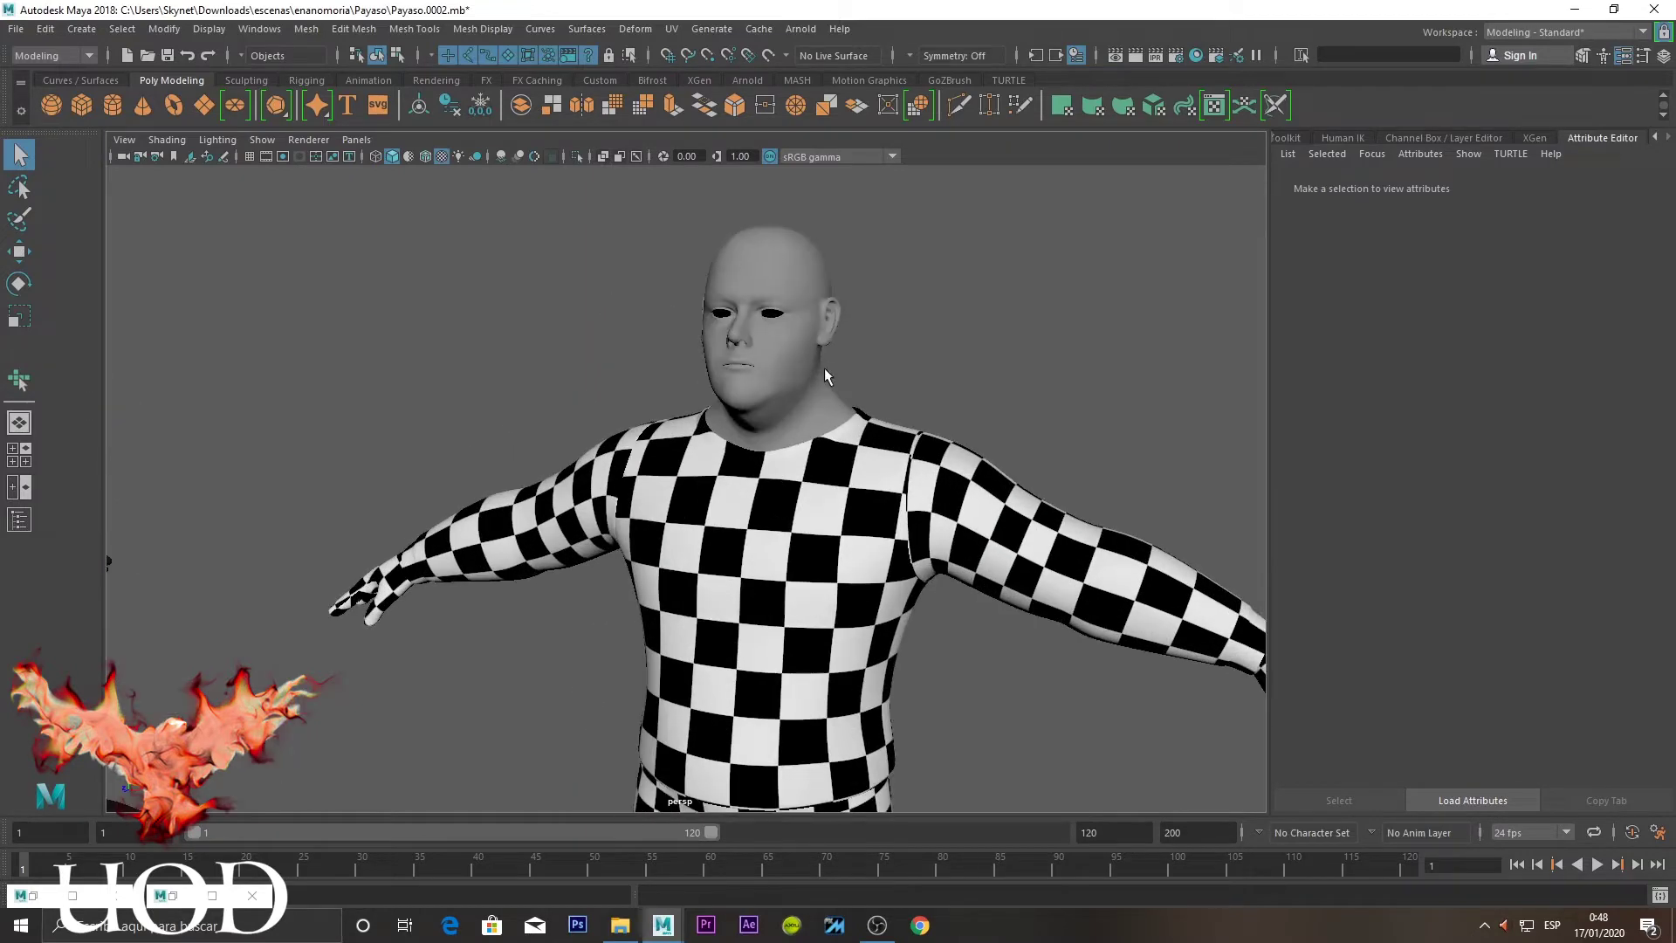
scroll(825, 375, down, 2)
alt+drag(823, 345, 890, 340)
alt+middle_drag(869, 363, 951, 450)
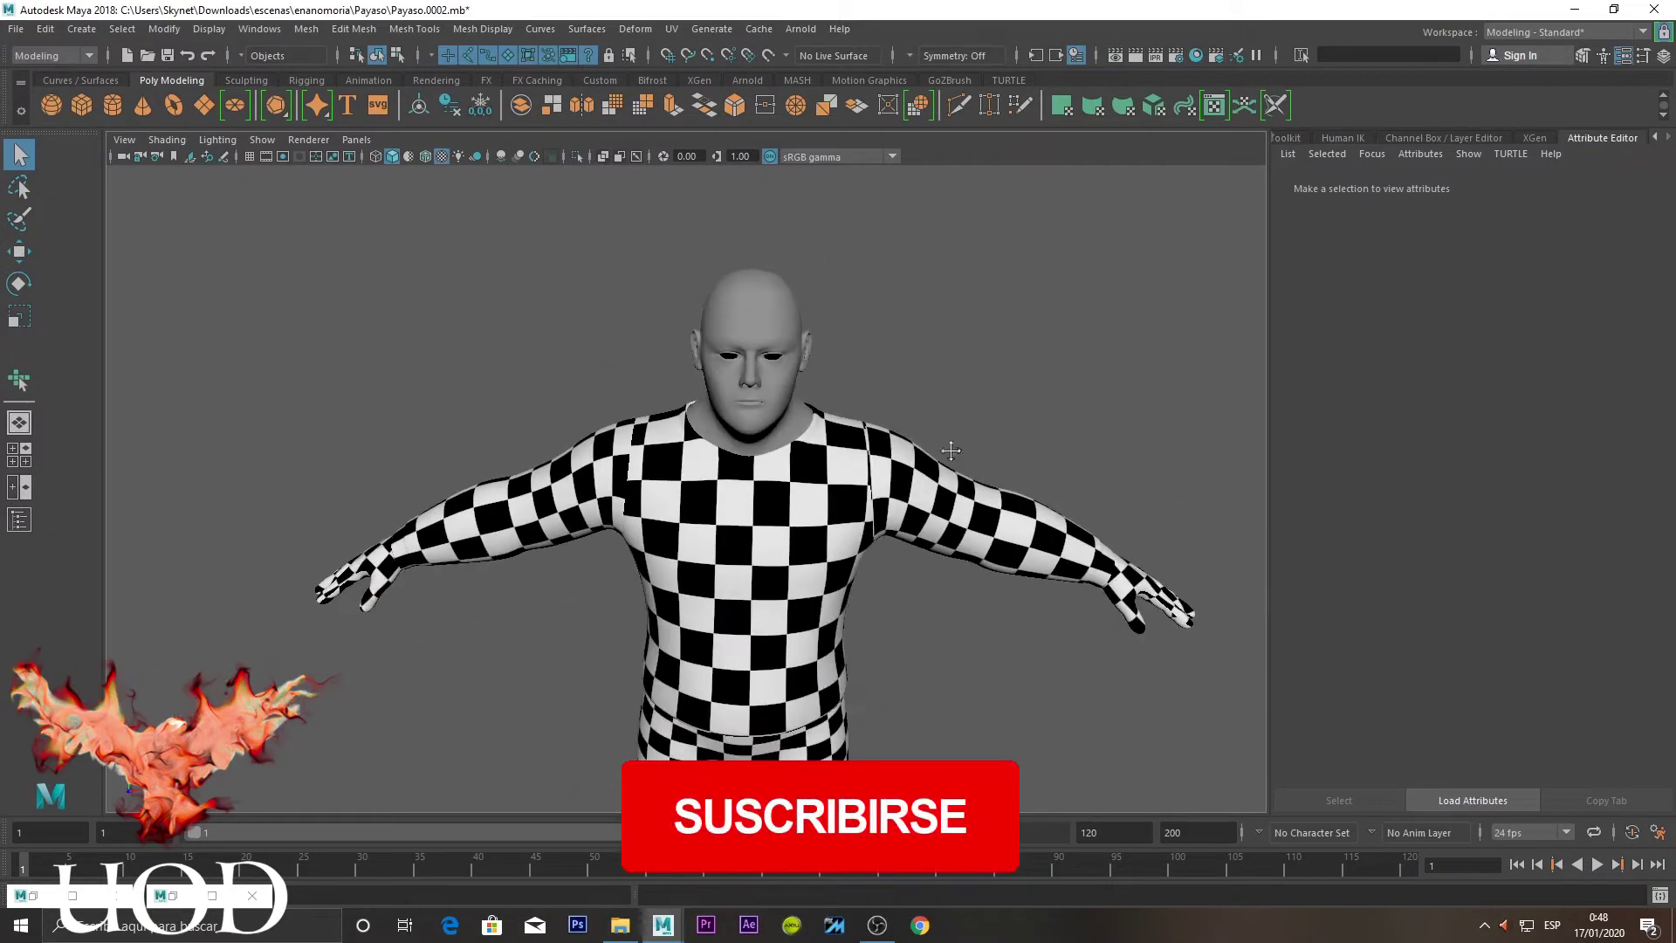
scroll(951, 451, up, 3)
scroll(926, 402, up, 2)
click(906, 375)
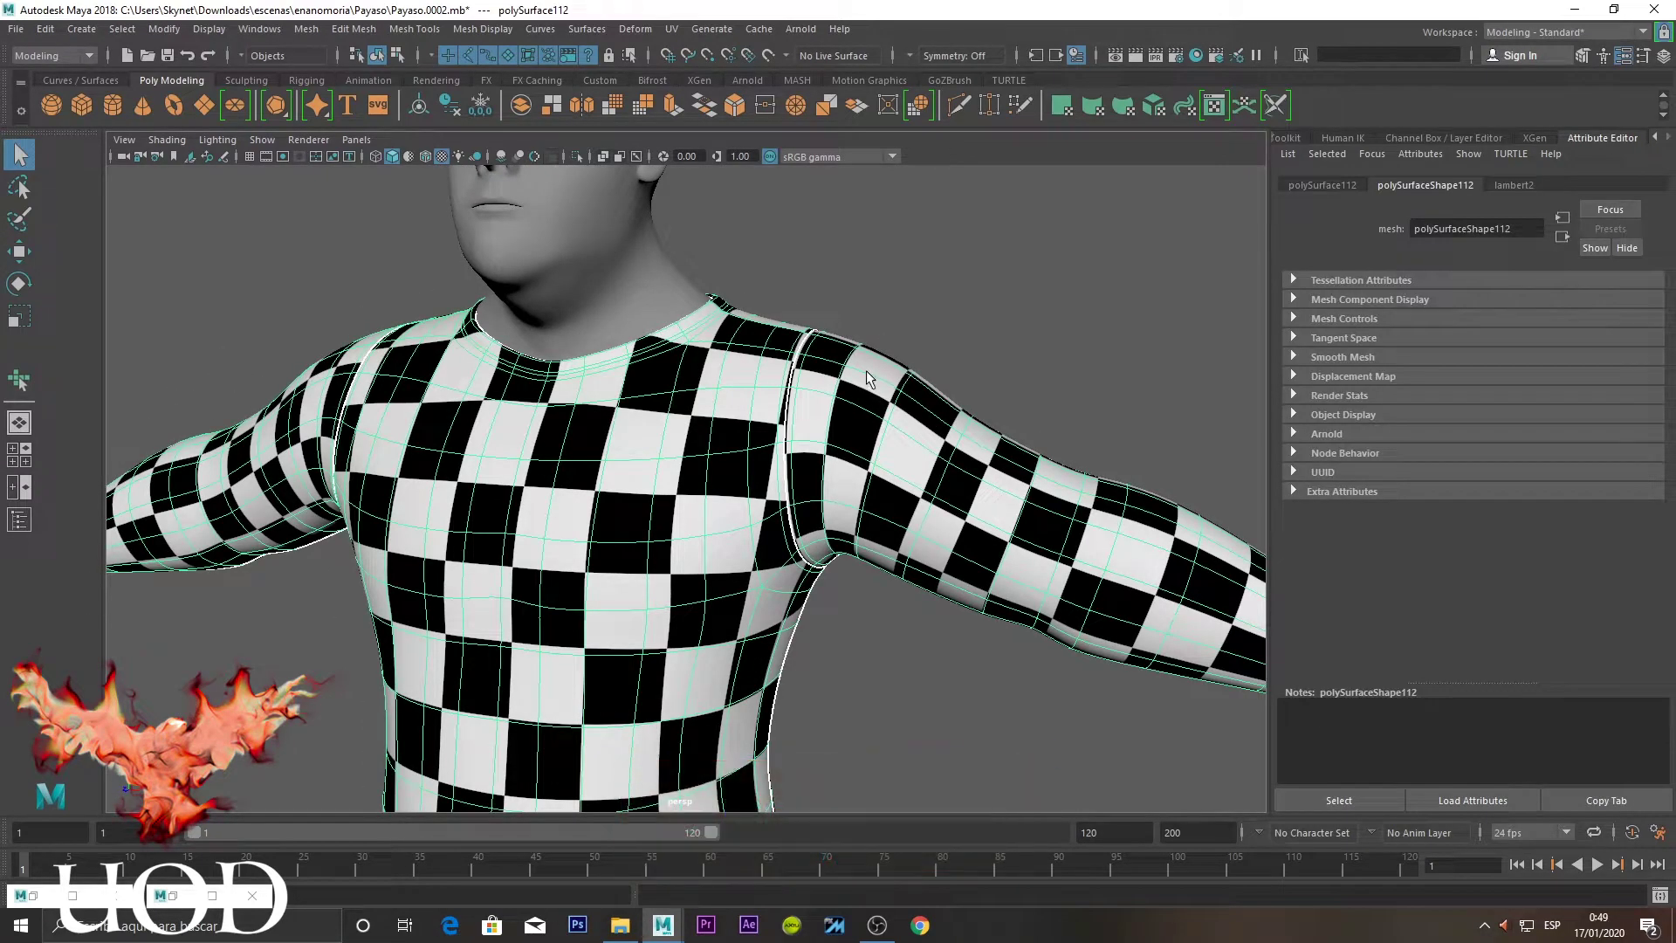
Select the shirt's shoulder-seam vertices in vertex mode
key(F9)
mouse_move(864, 419)
alt+mouse_down()
mouse_move(900, 292)
mouse_move(764, 609)
alt+mouse_up()
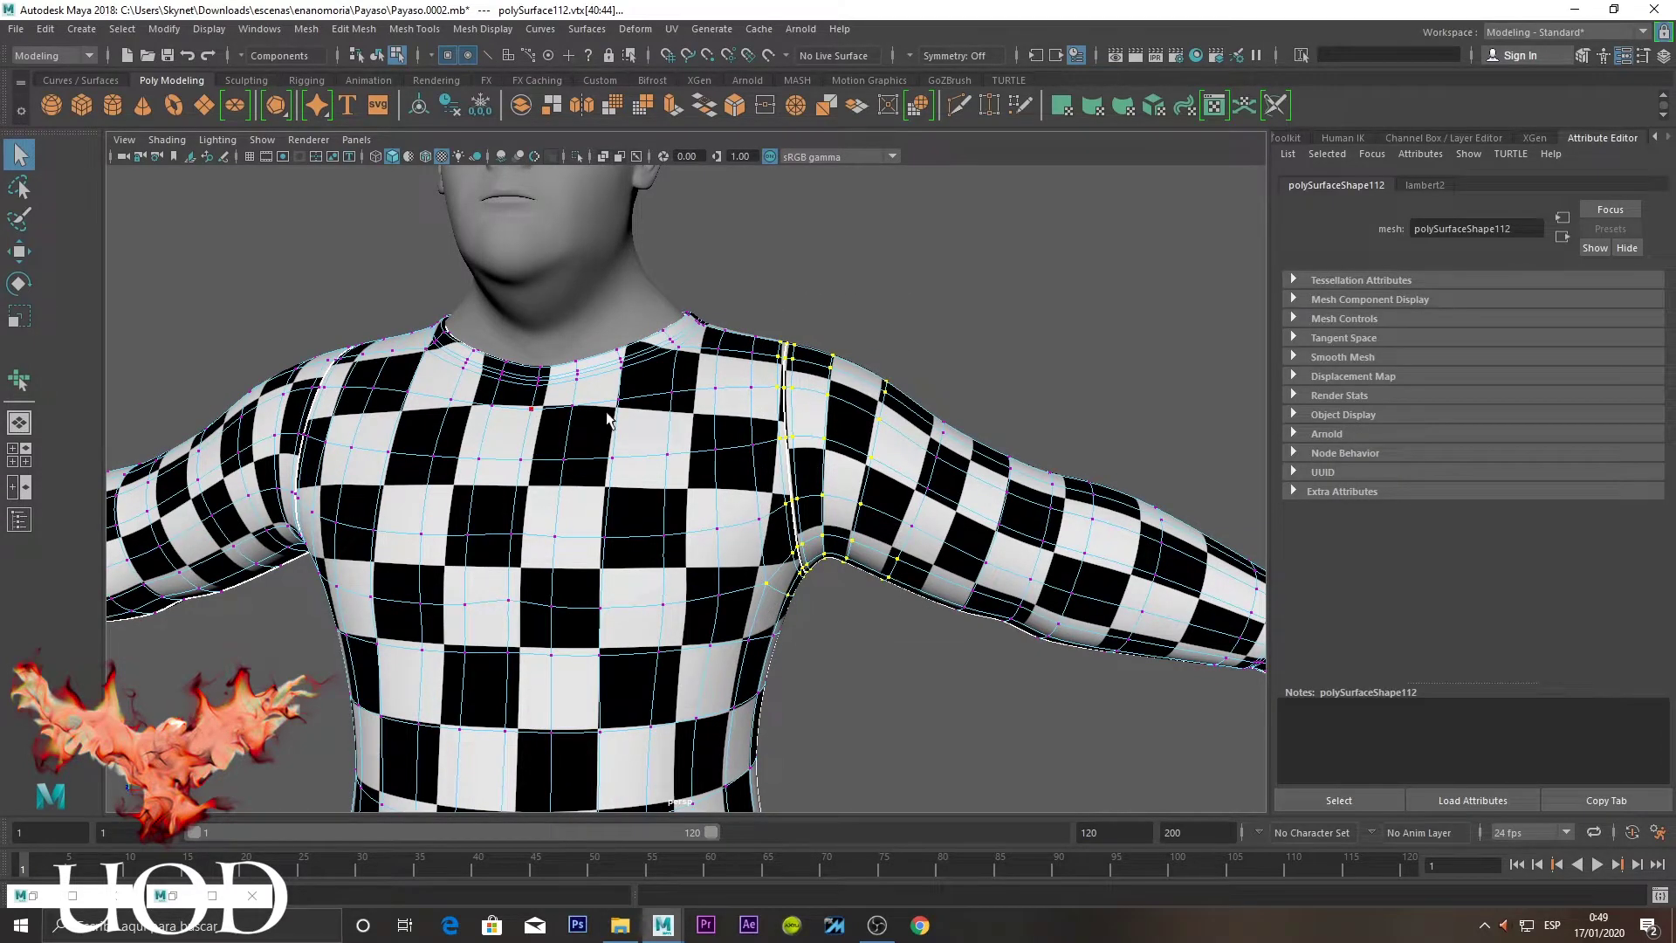
alt+drag(668, 400, 663, 484)
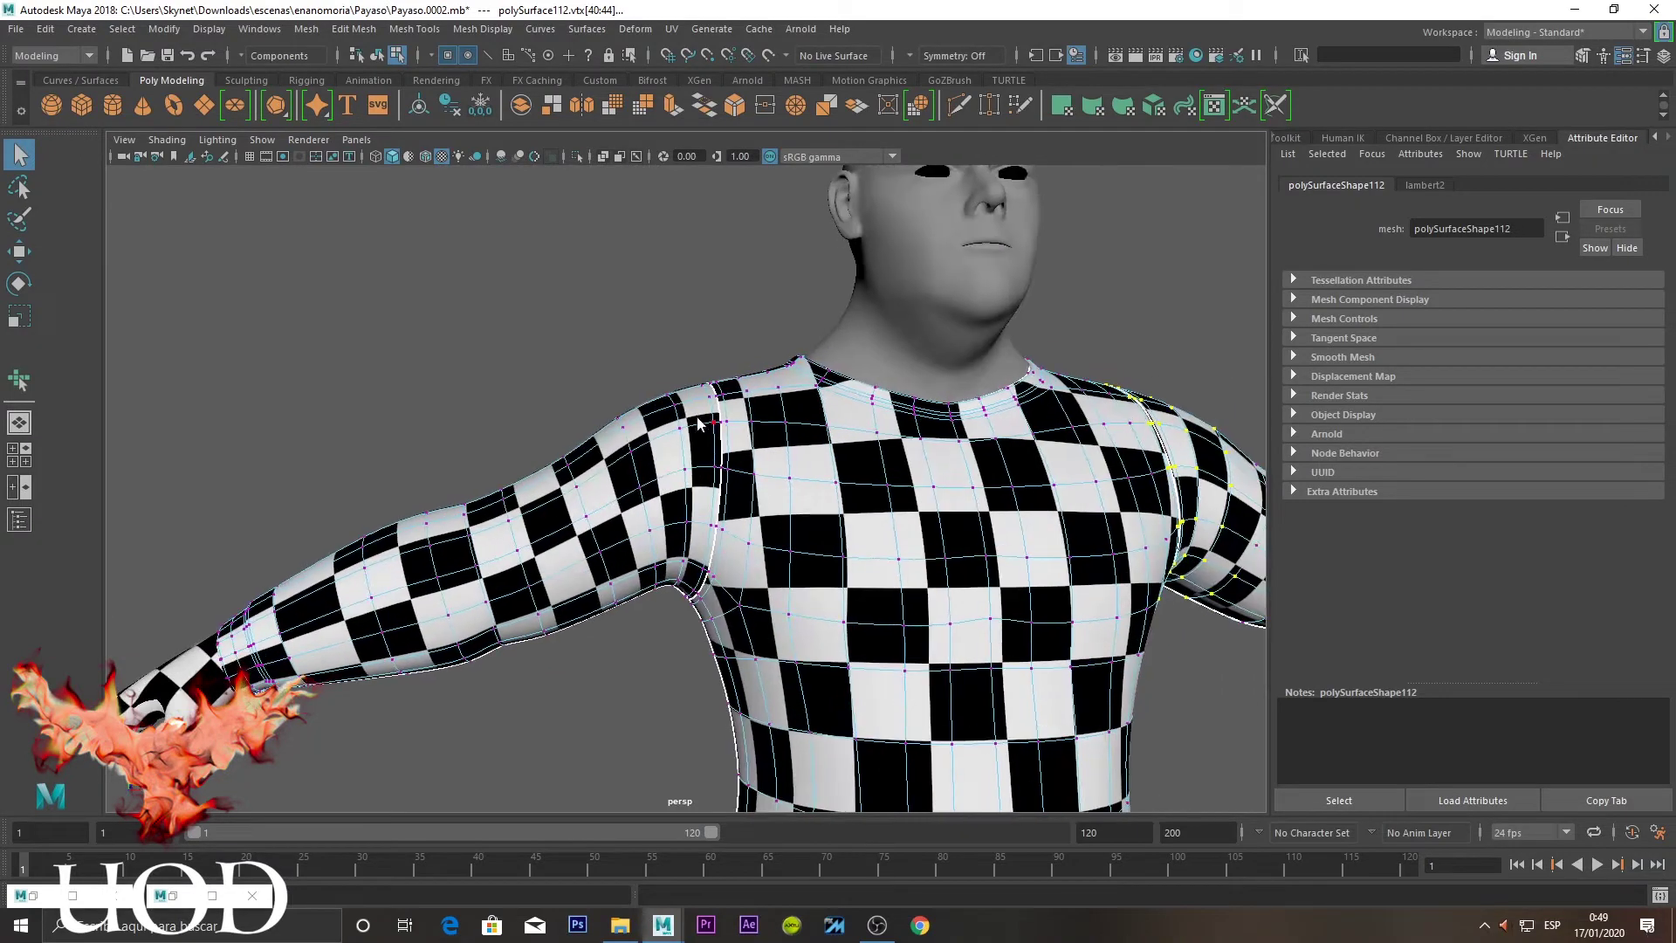
Return to object mode and restore the minimized UV Editor
key(F8)
alt+drag(698, 426, 748, 457)
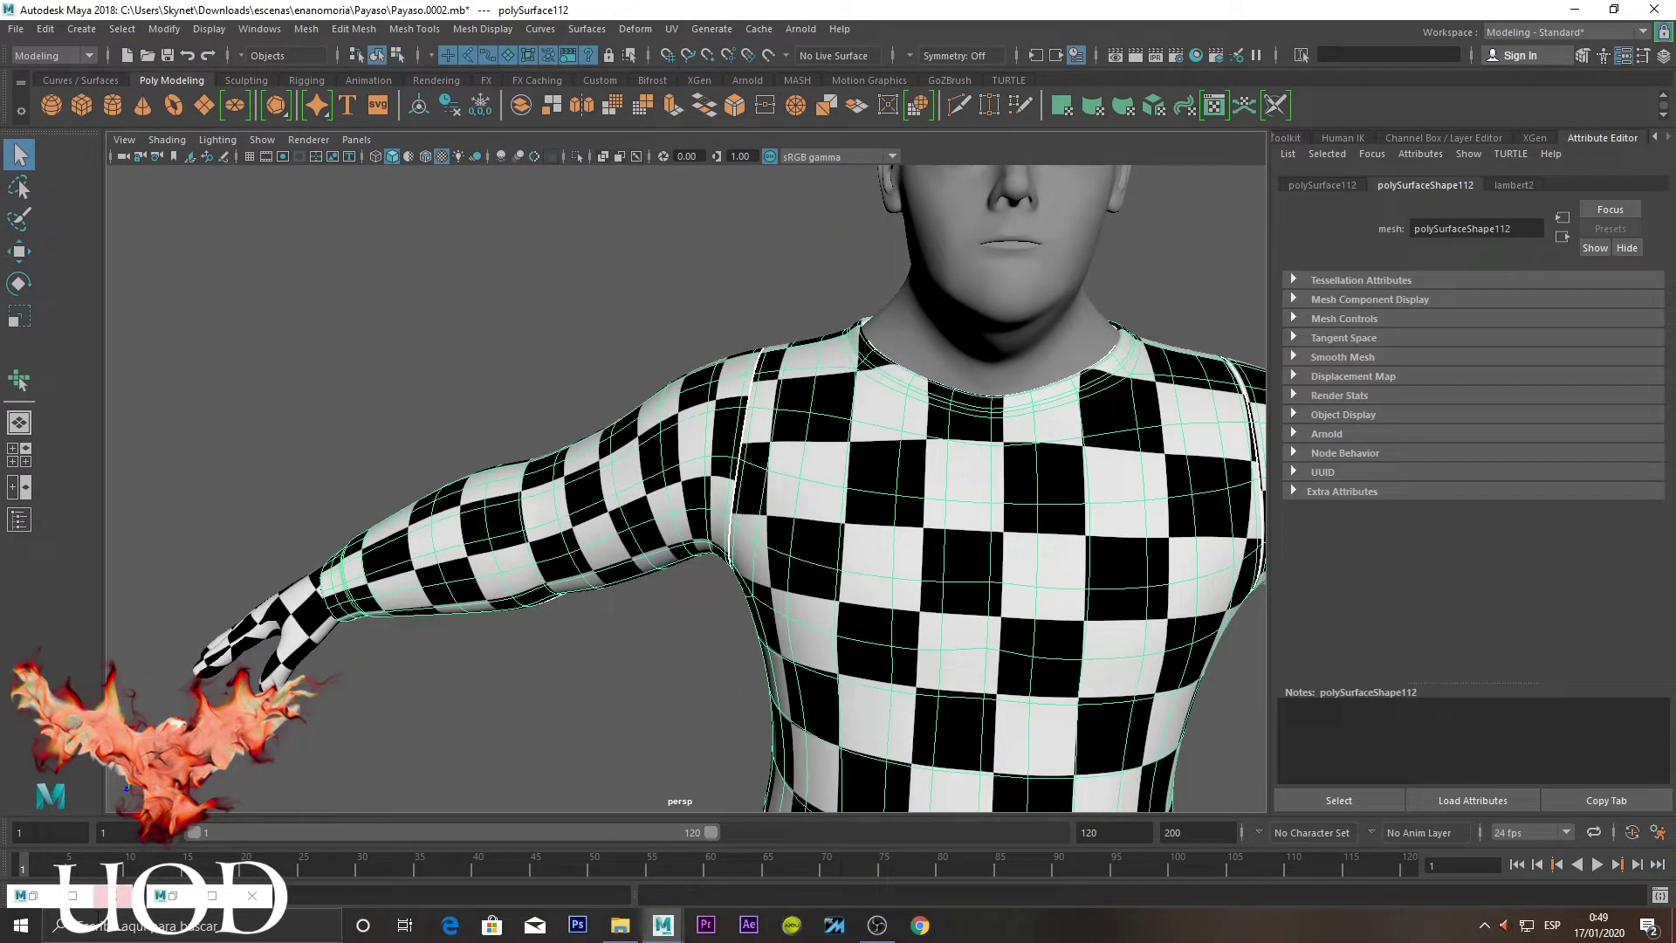
click(74, 895)
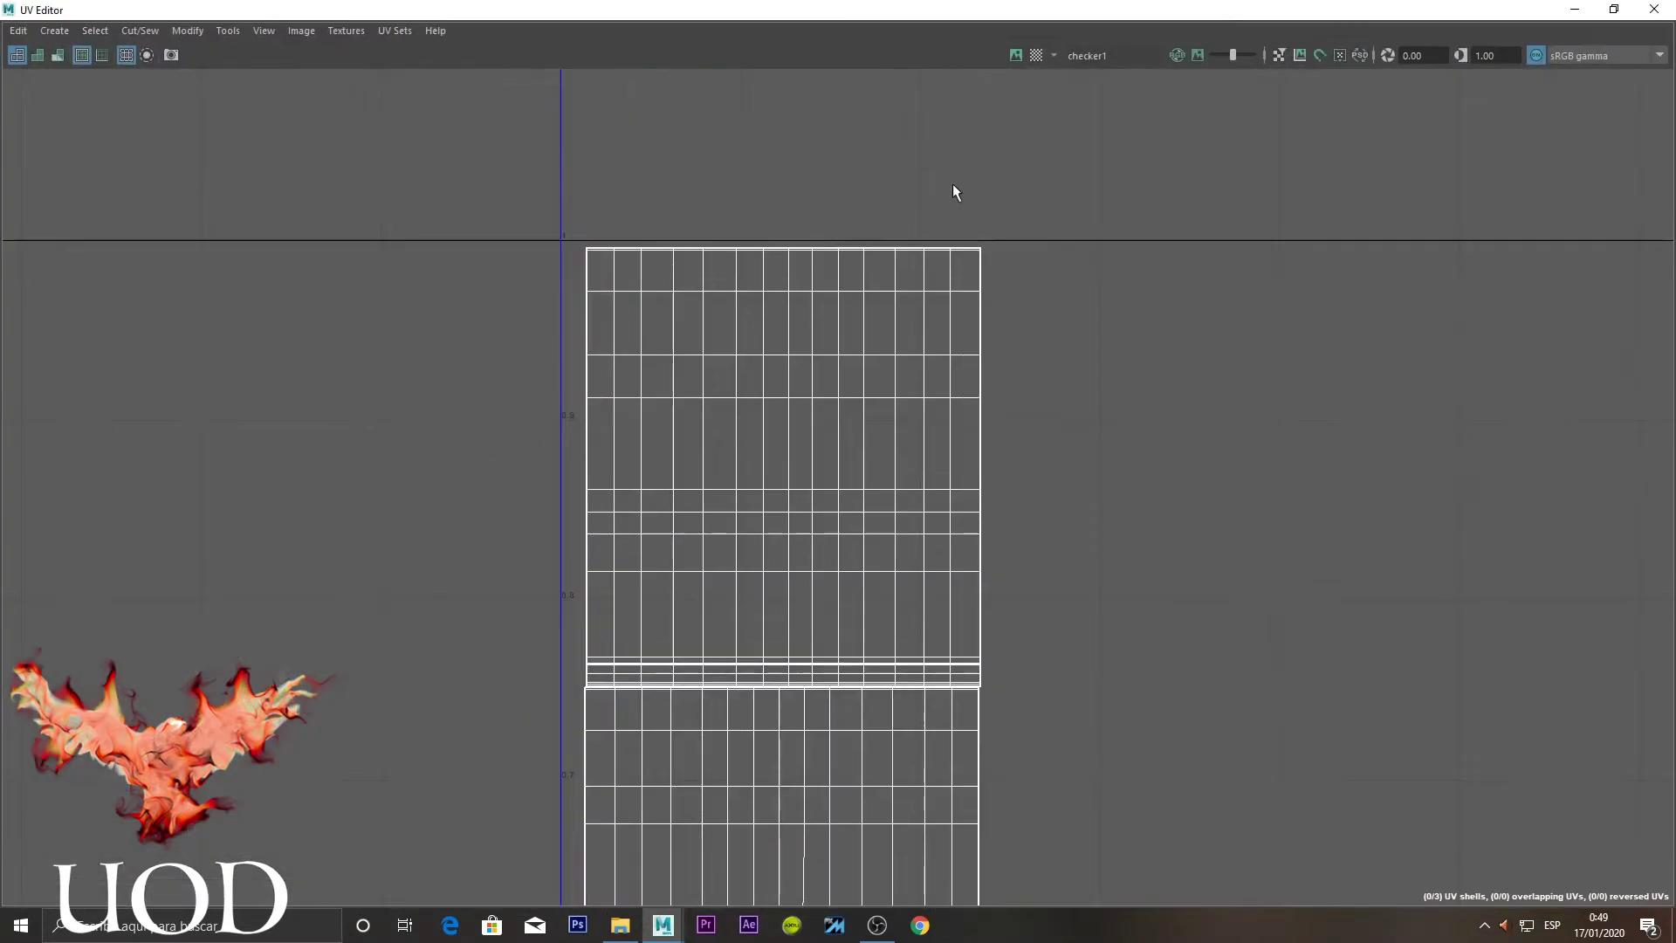
Switch the UV Editor to UV selection and select the top four UV rows
scroll(953, 191, up, 1)
right_drag(929, 265, 834, 243)
drag(1074, 191, 407, 490)
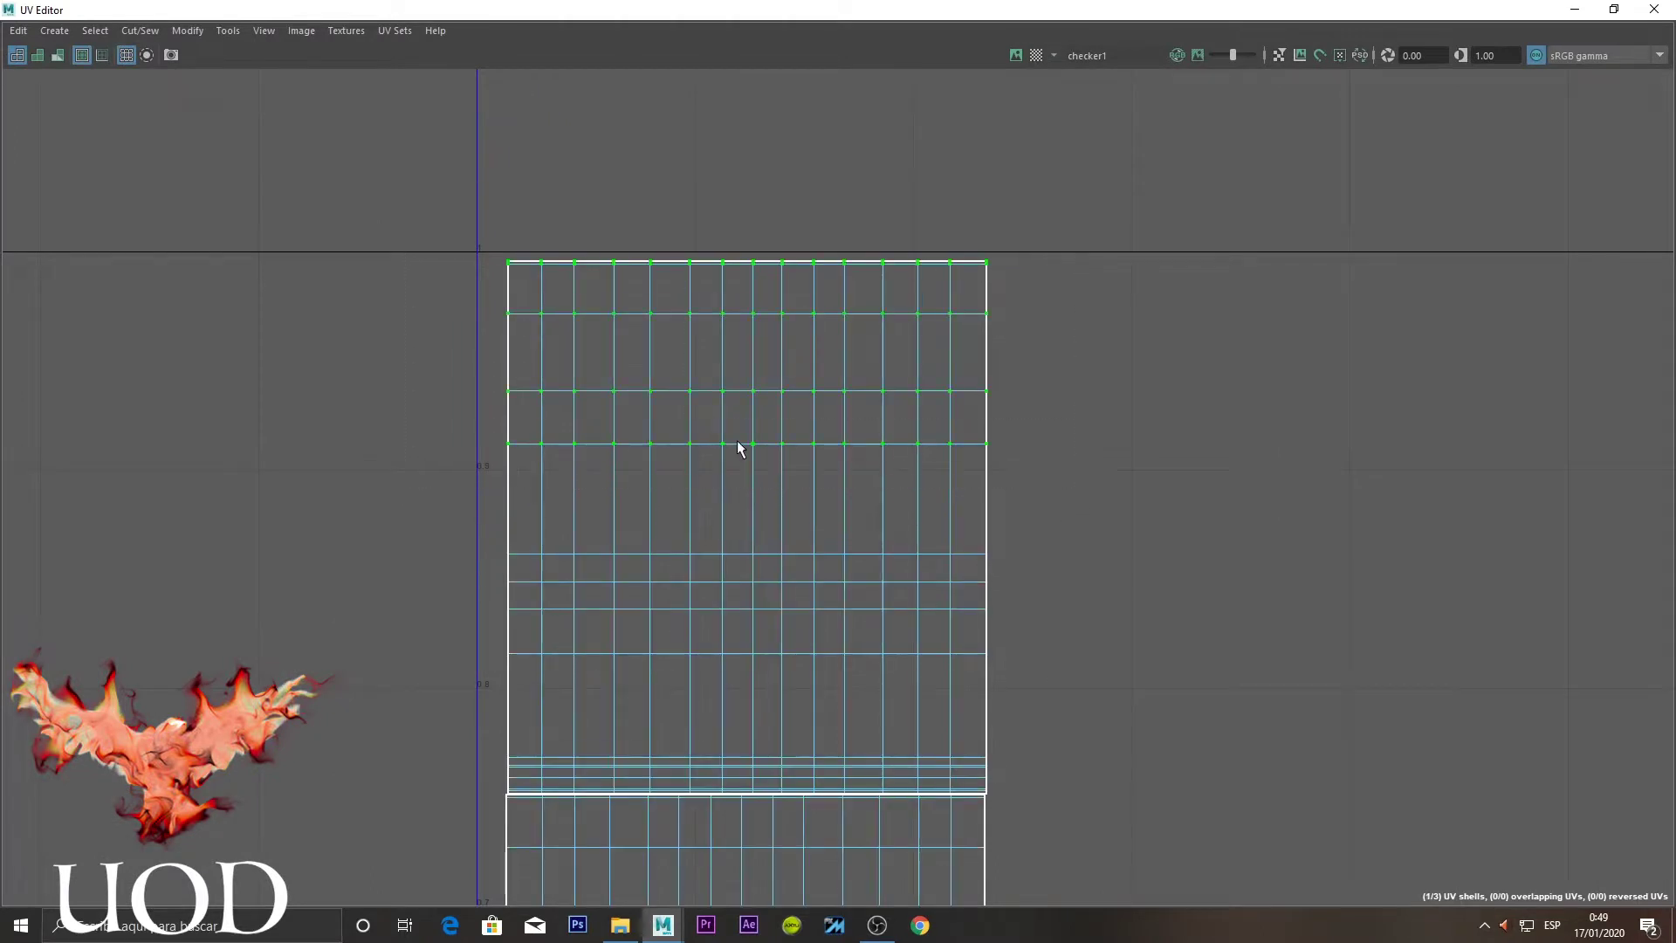
Shrink the UV Editor to the right half beside the 3D view and float the UV Toolkit
double_click(1024, 7)
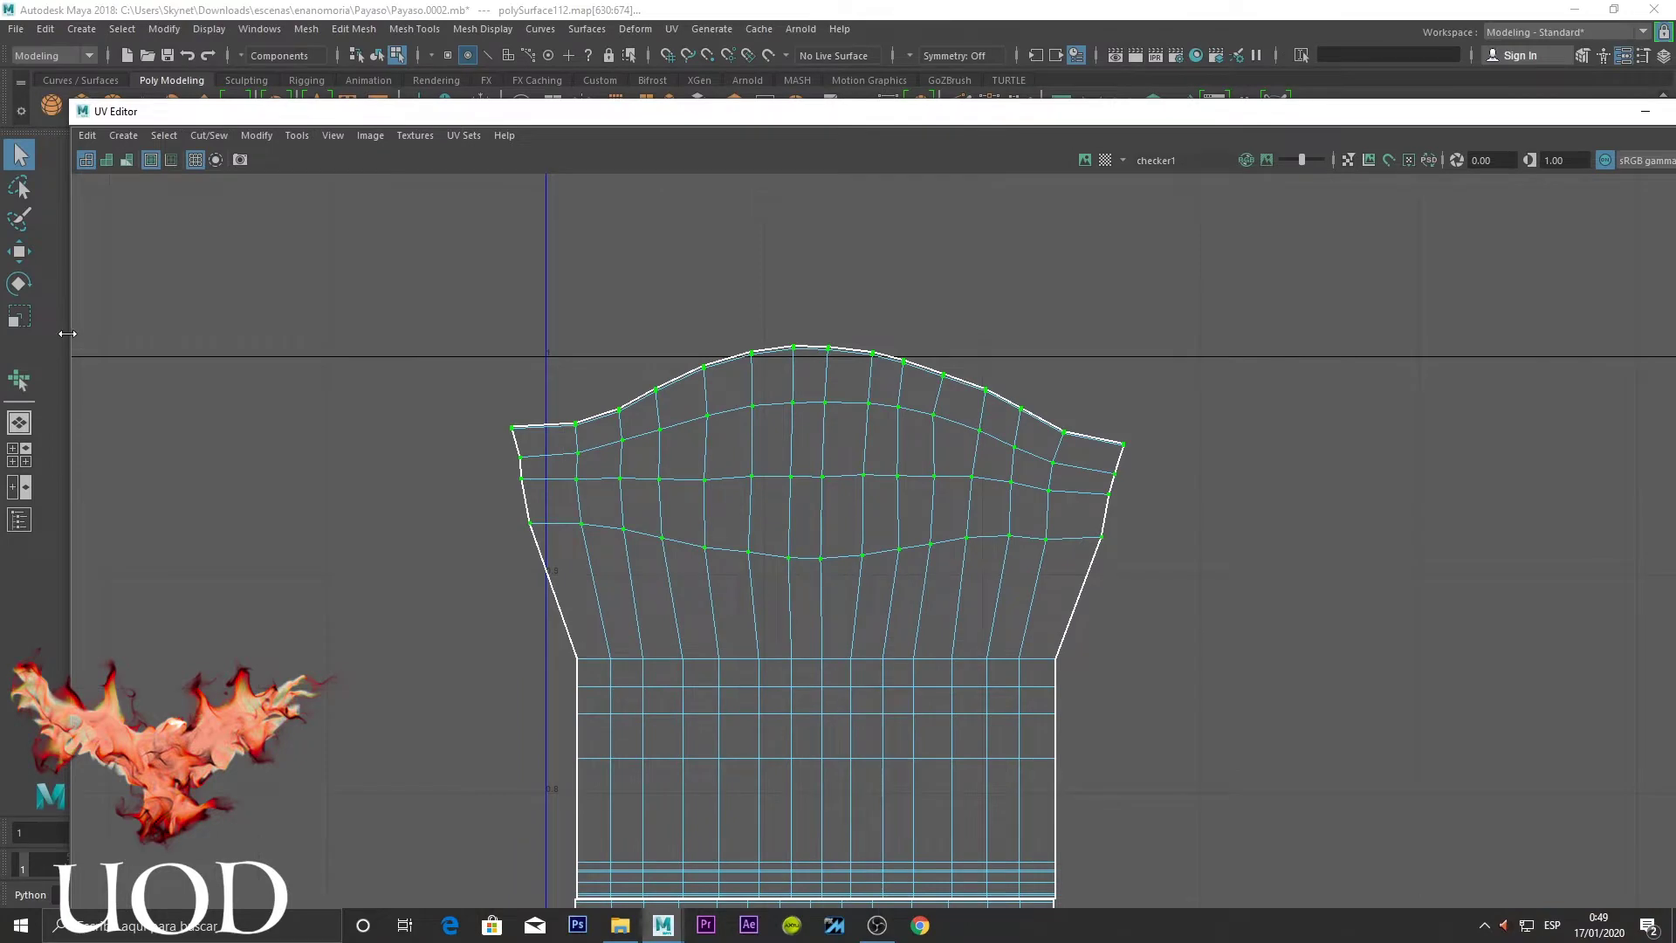
drag(71, 331, 987, 332)
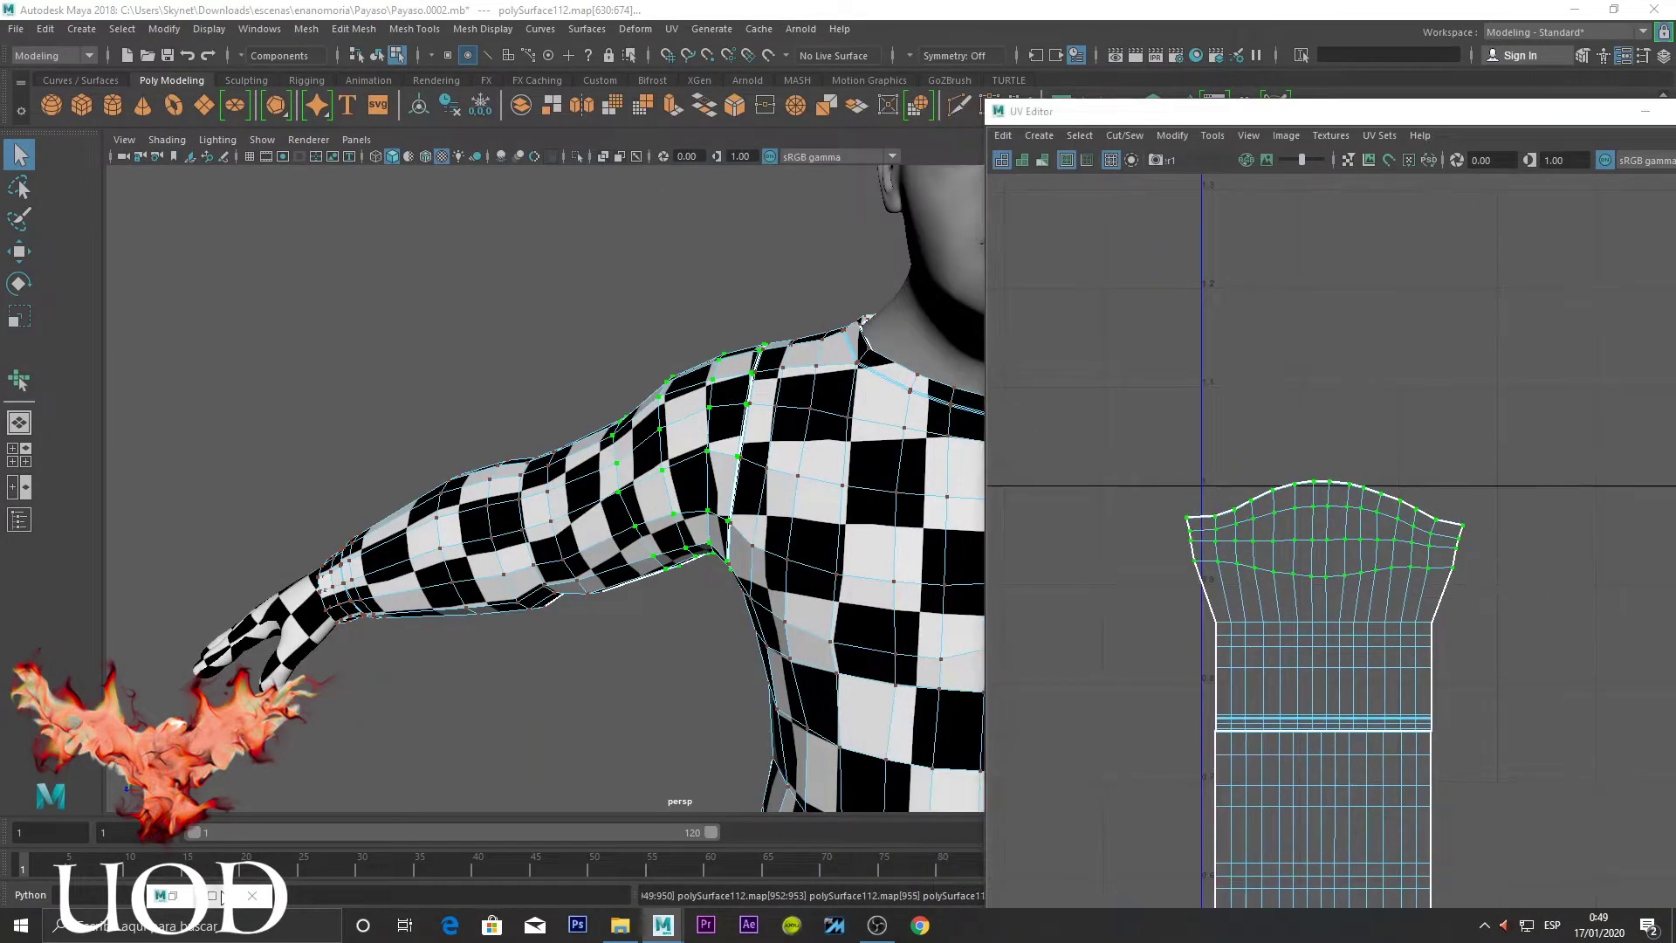
click(207, 908)
double_click(1024, 11)
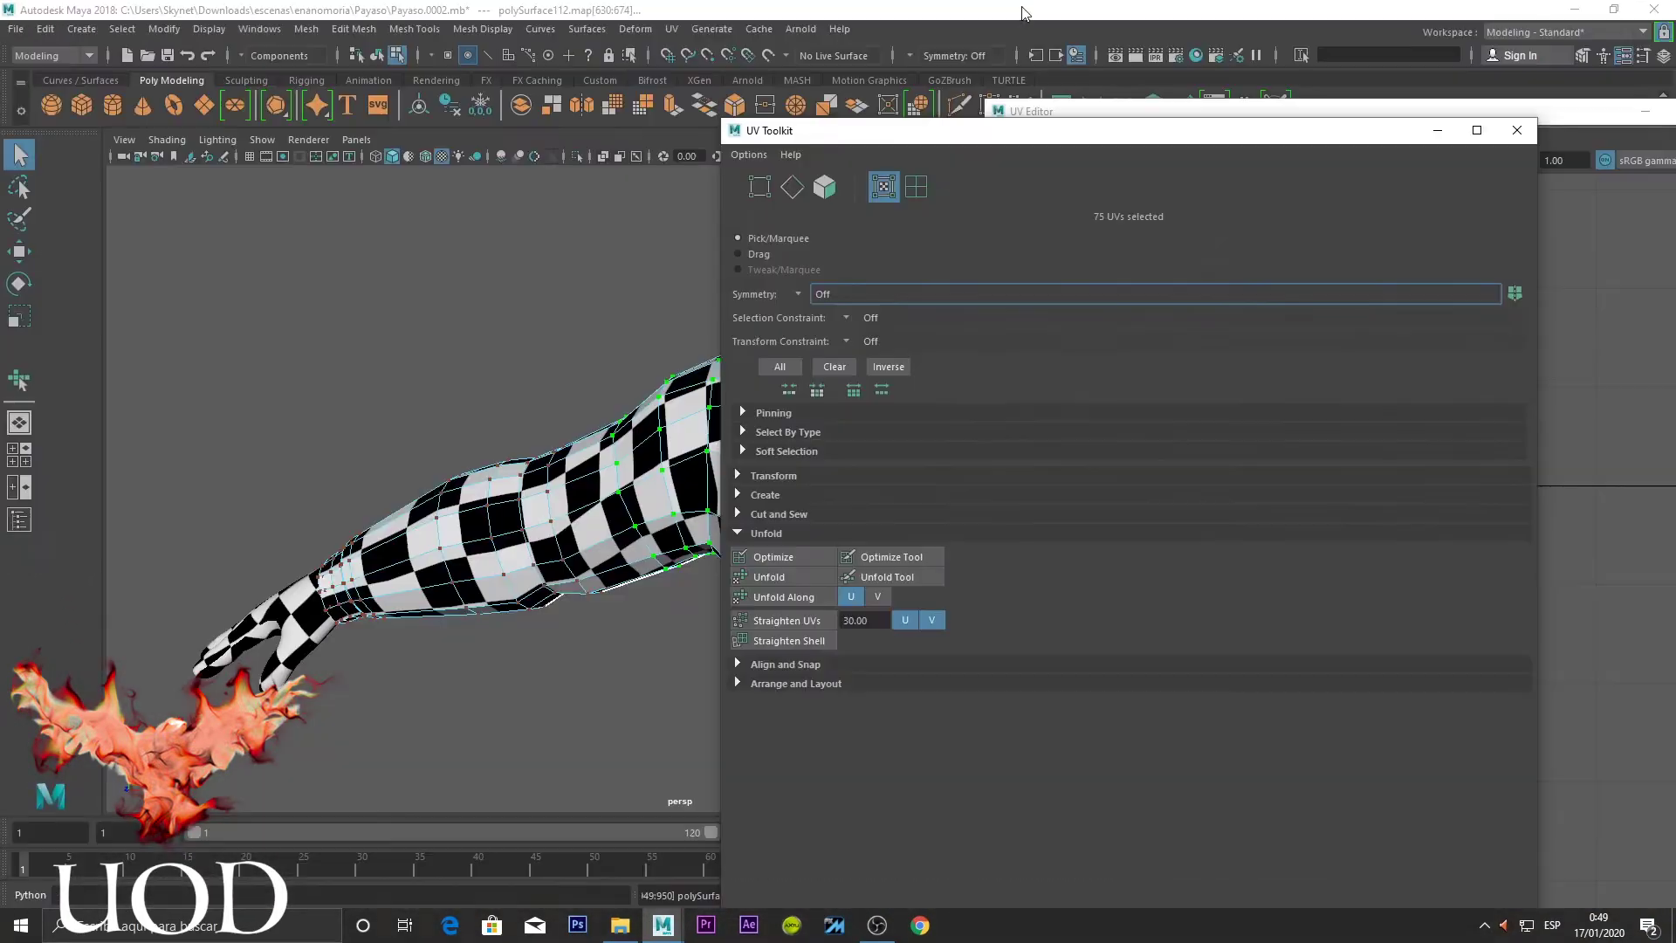
Reopen the UV Editor from Windows > Modeling Editors and move the UV Toolkit off the layout
click(1517, 130)
click(282, 33)
mouse_move(304, 107)
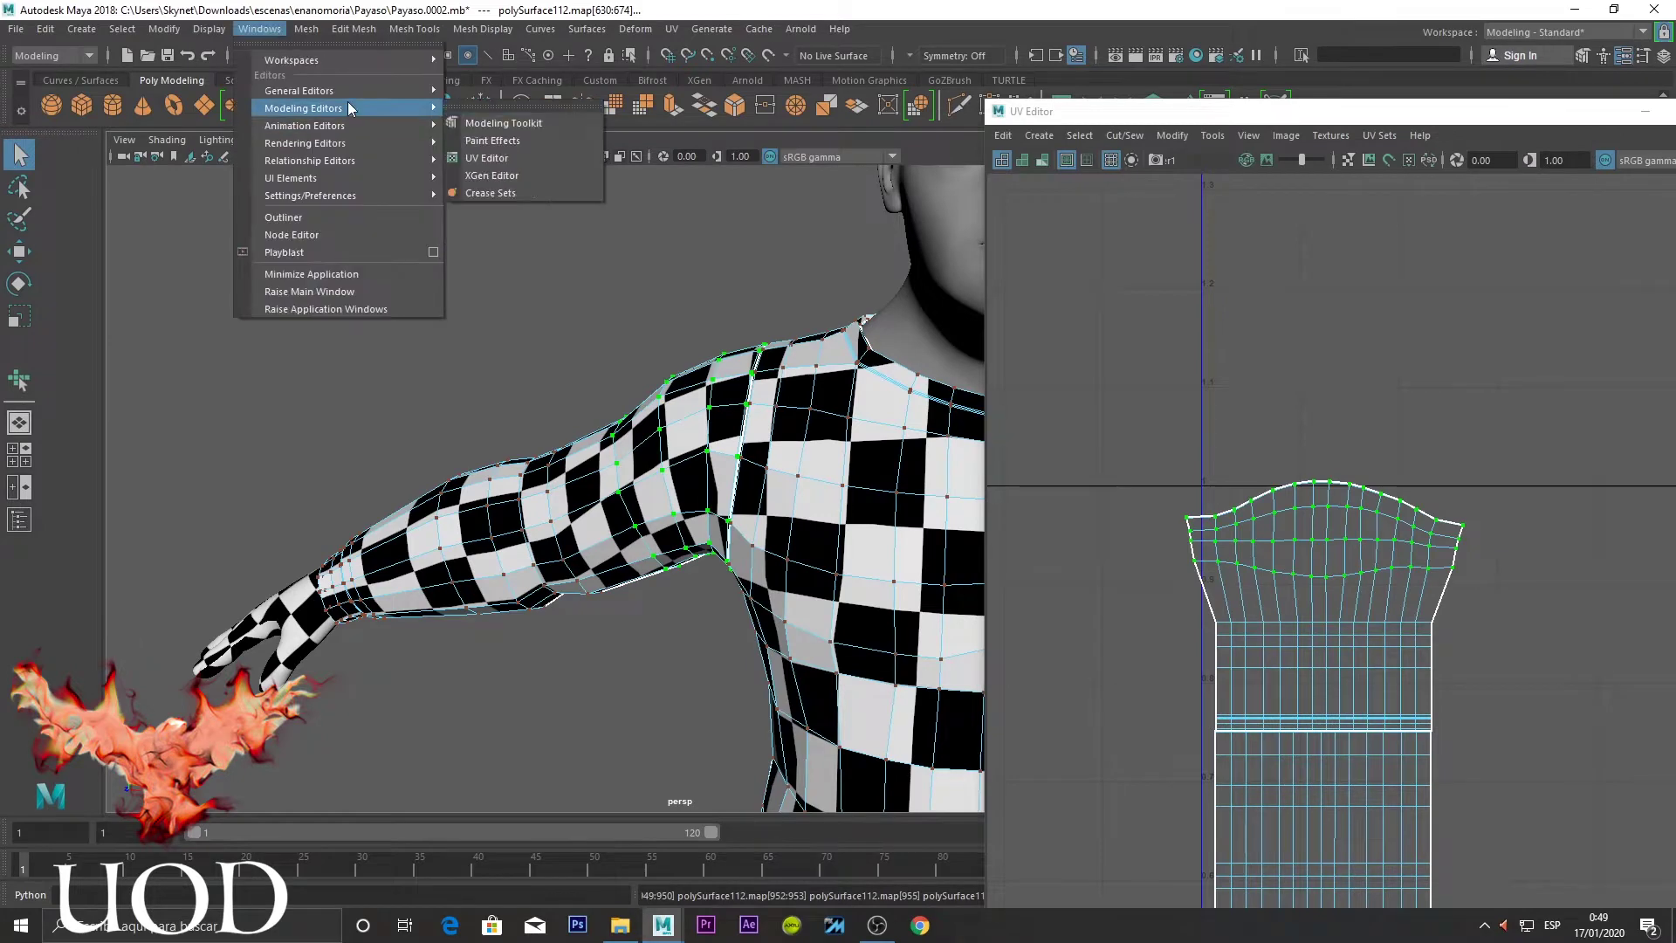
click(526, 159)
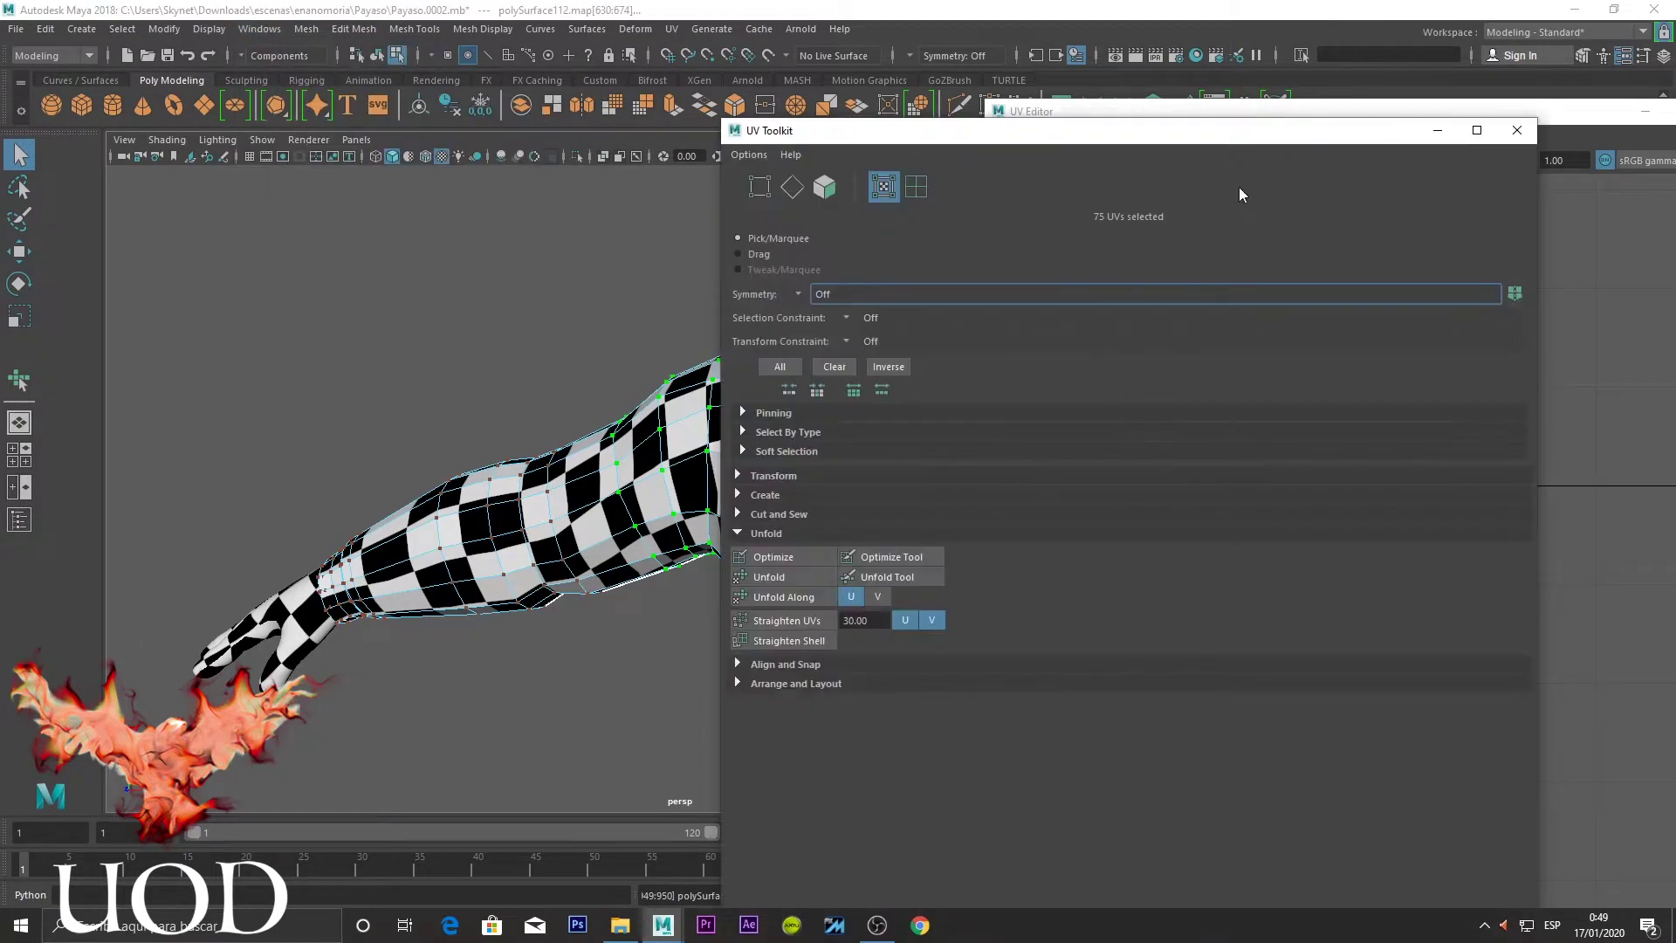
drag(1225, 140, 536, 131)
scroll(1369, 515, up, 3)
scroll(1369, 515, up, 3)
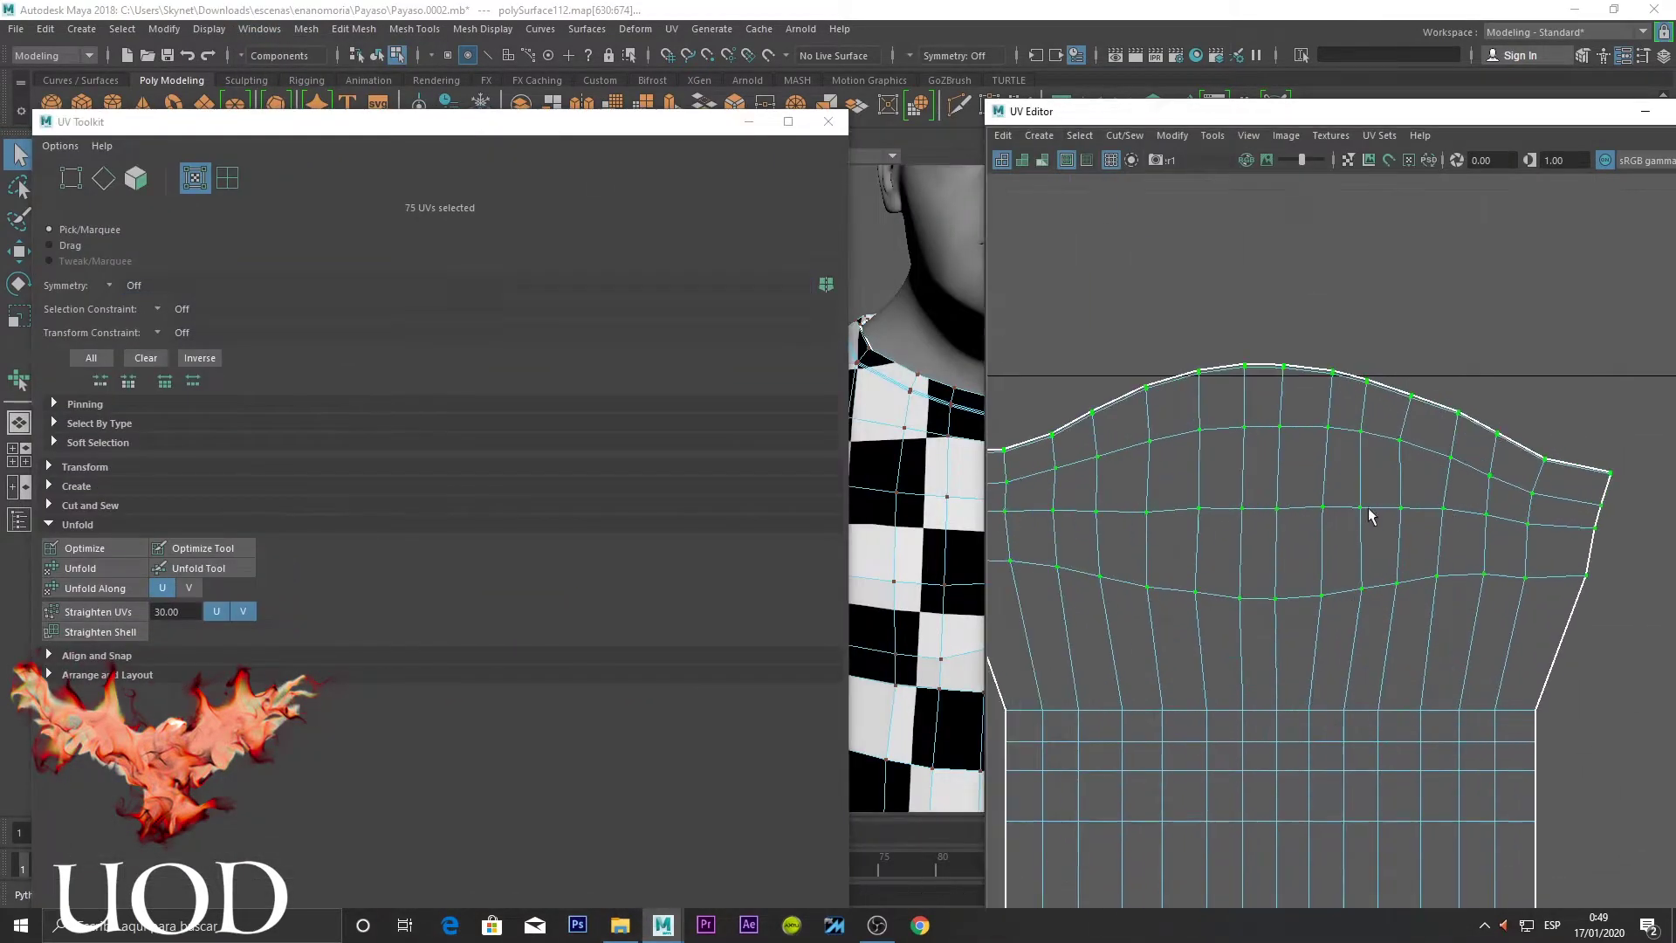
alt+middle_drag(1240, 478, 1250, 505)
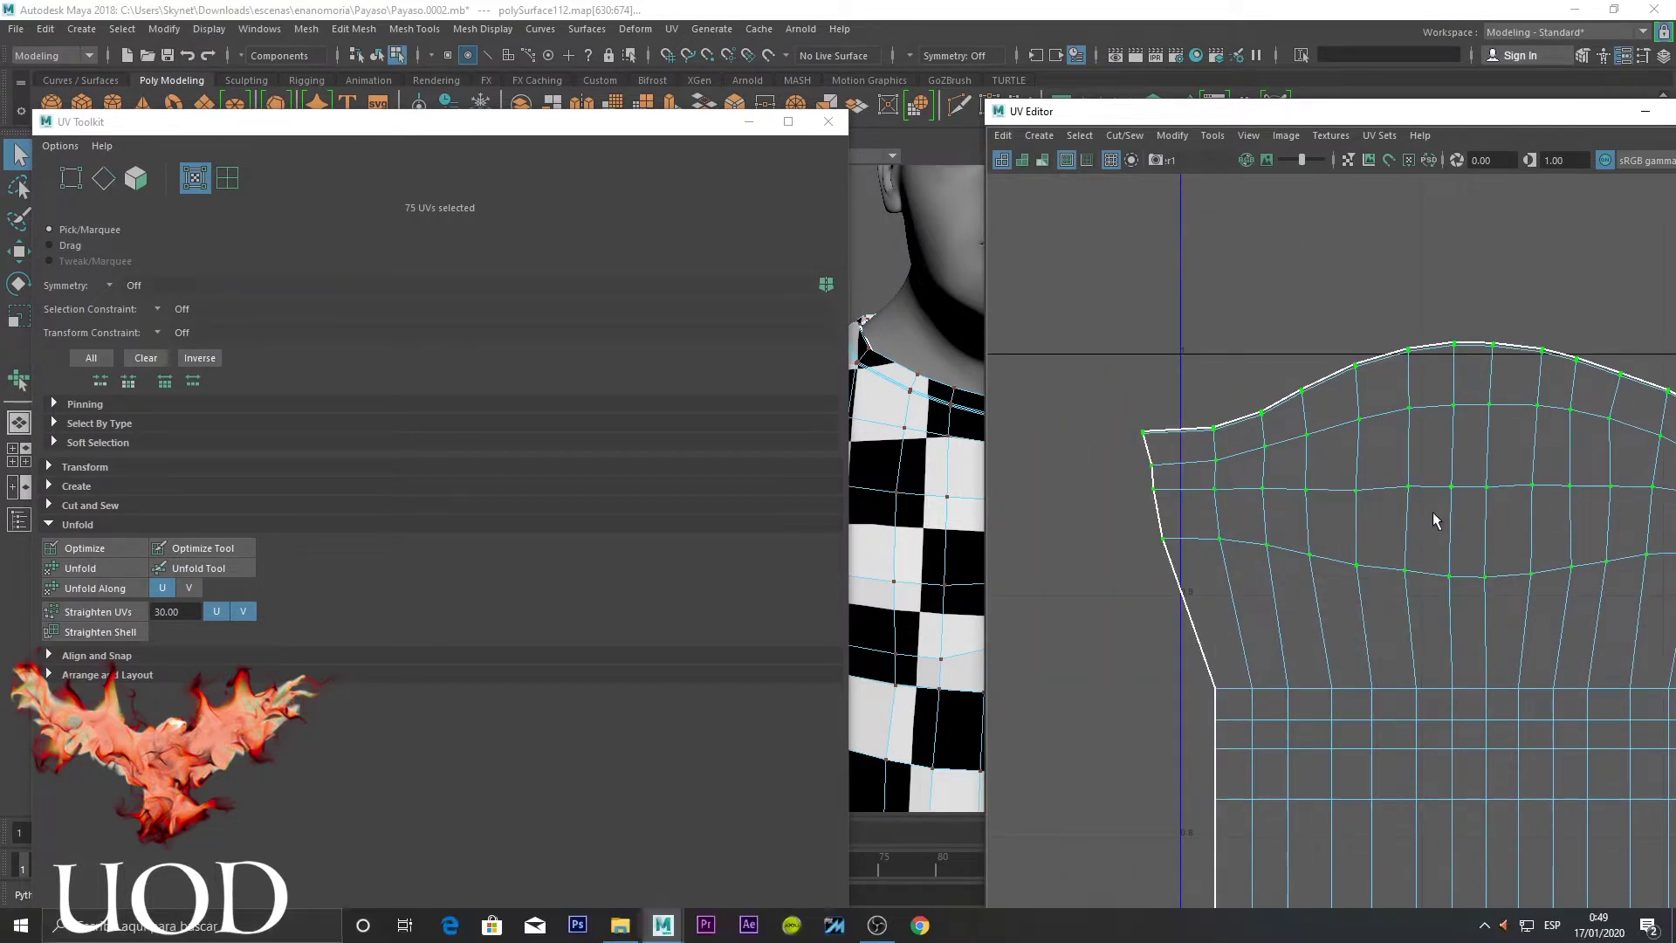
Select the shell's top edge loop and convert it to UVs
right_drag(1329, 534, 1331, 486)
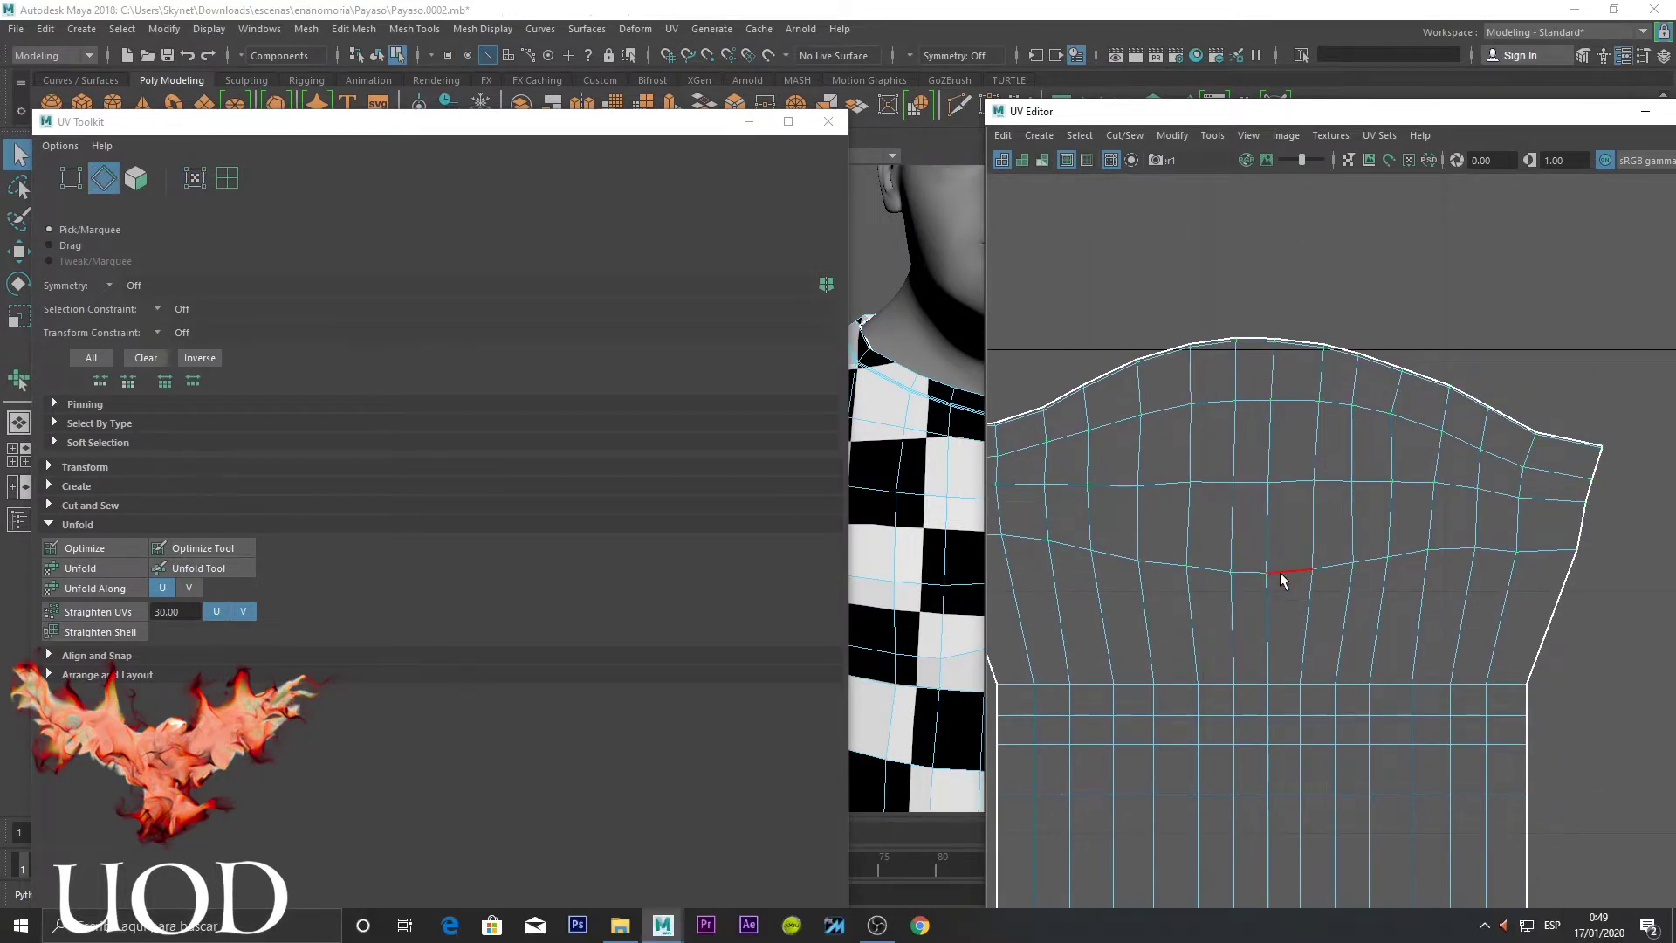
double_click(1277, 574)
alt+middle_drag(1277, 580, 1381, 481)
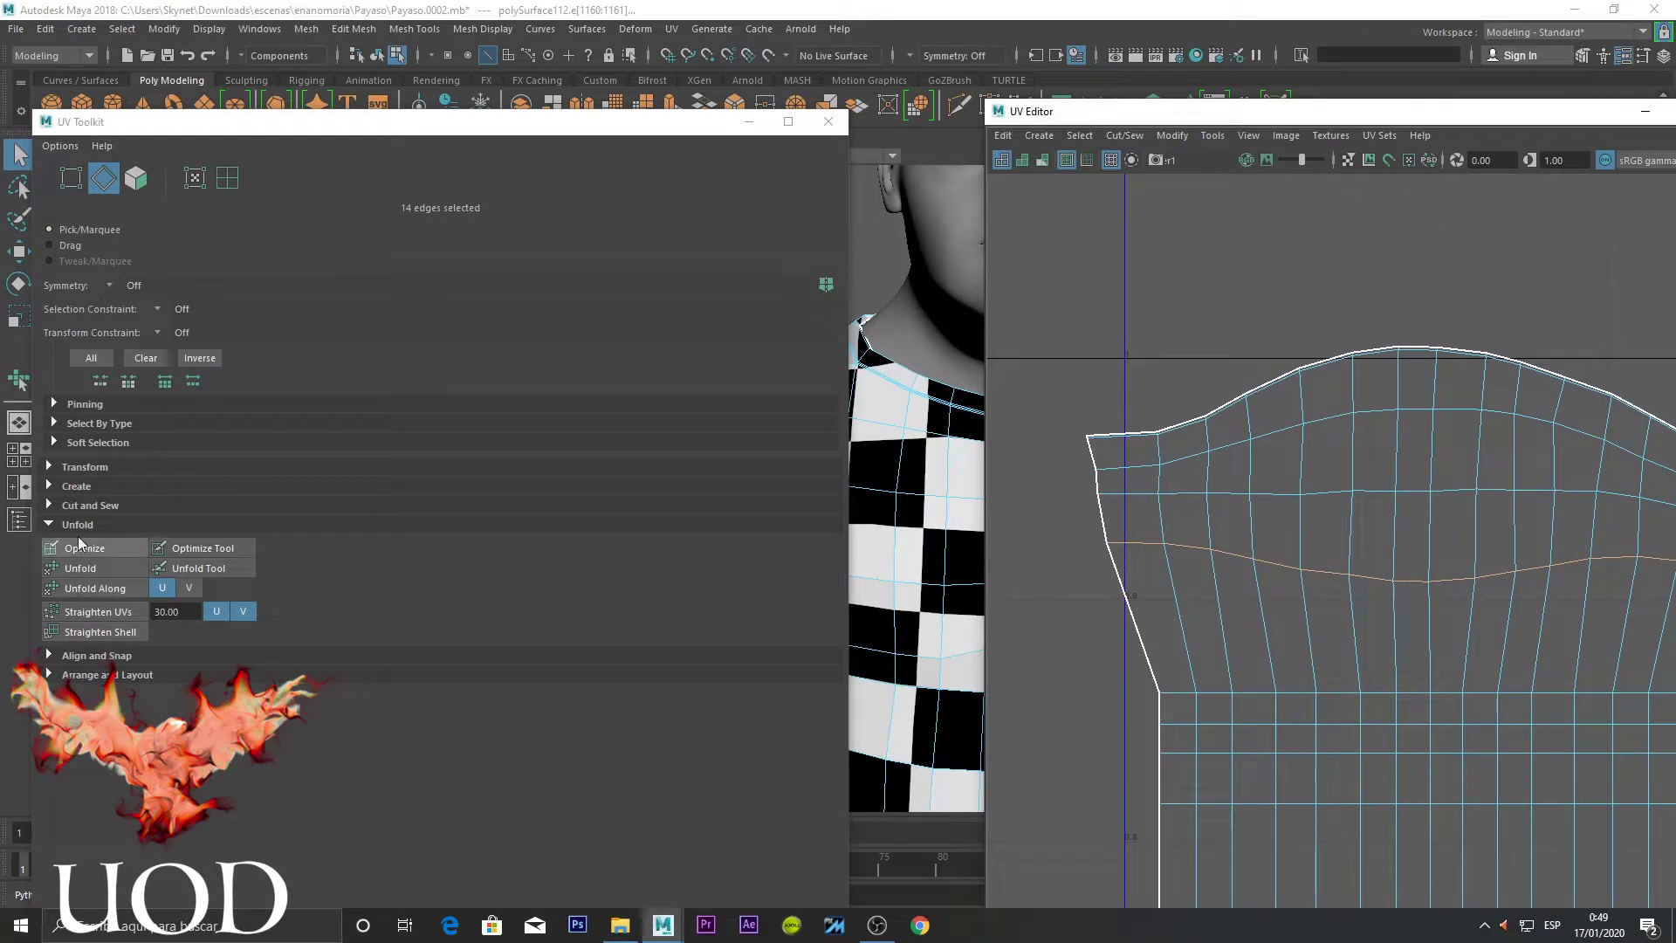
click(48, 525)
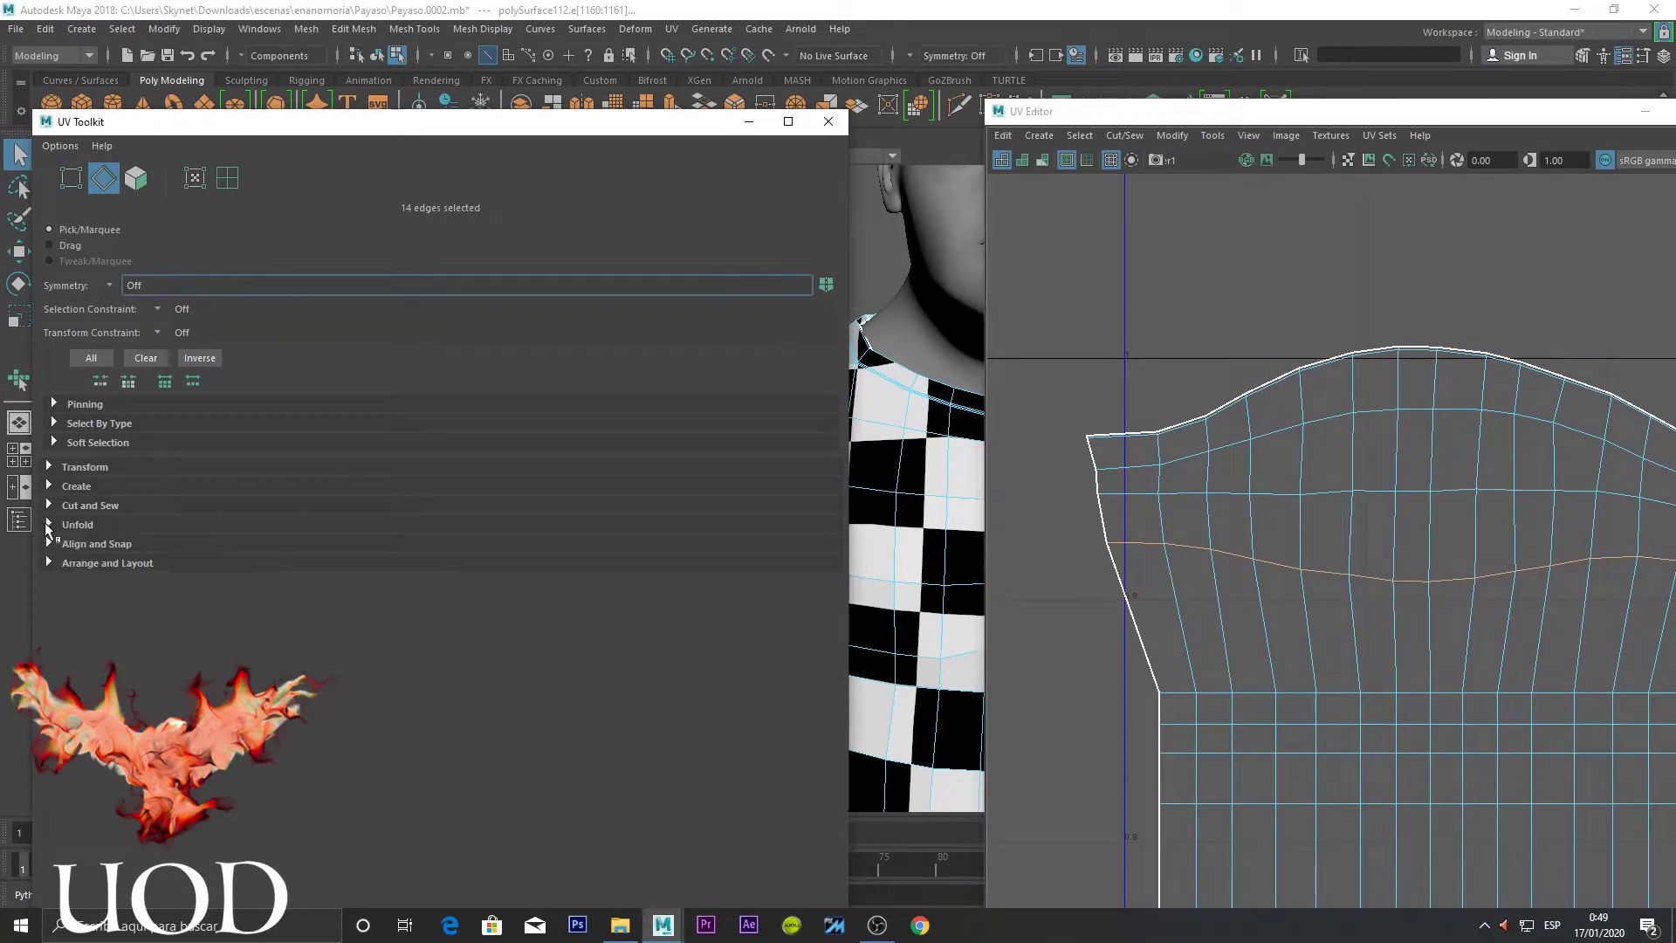
click(48, 525)
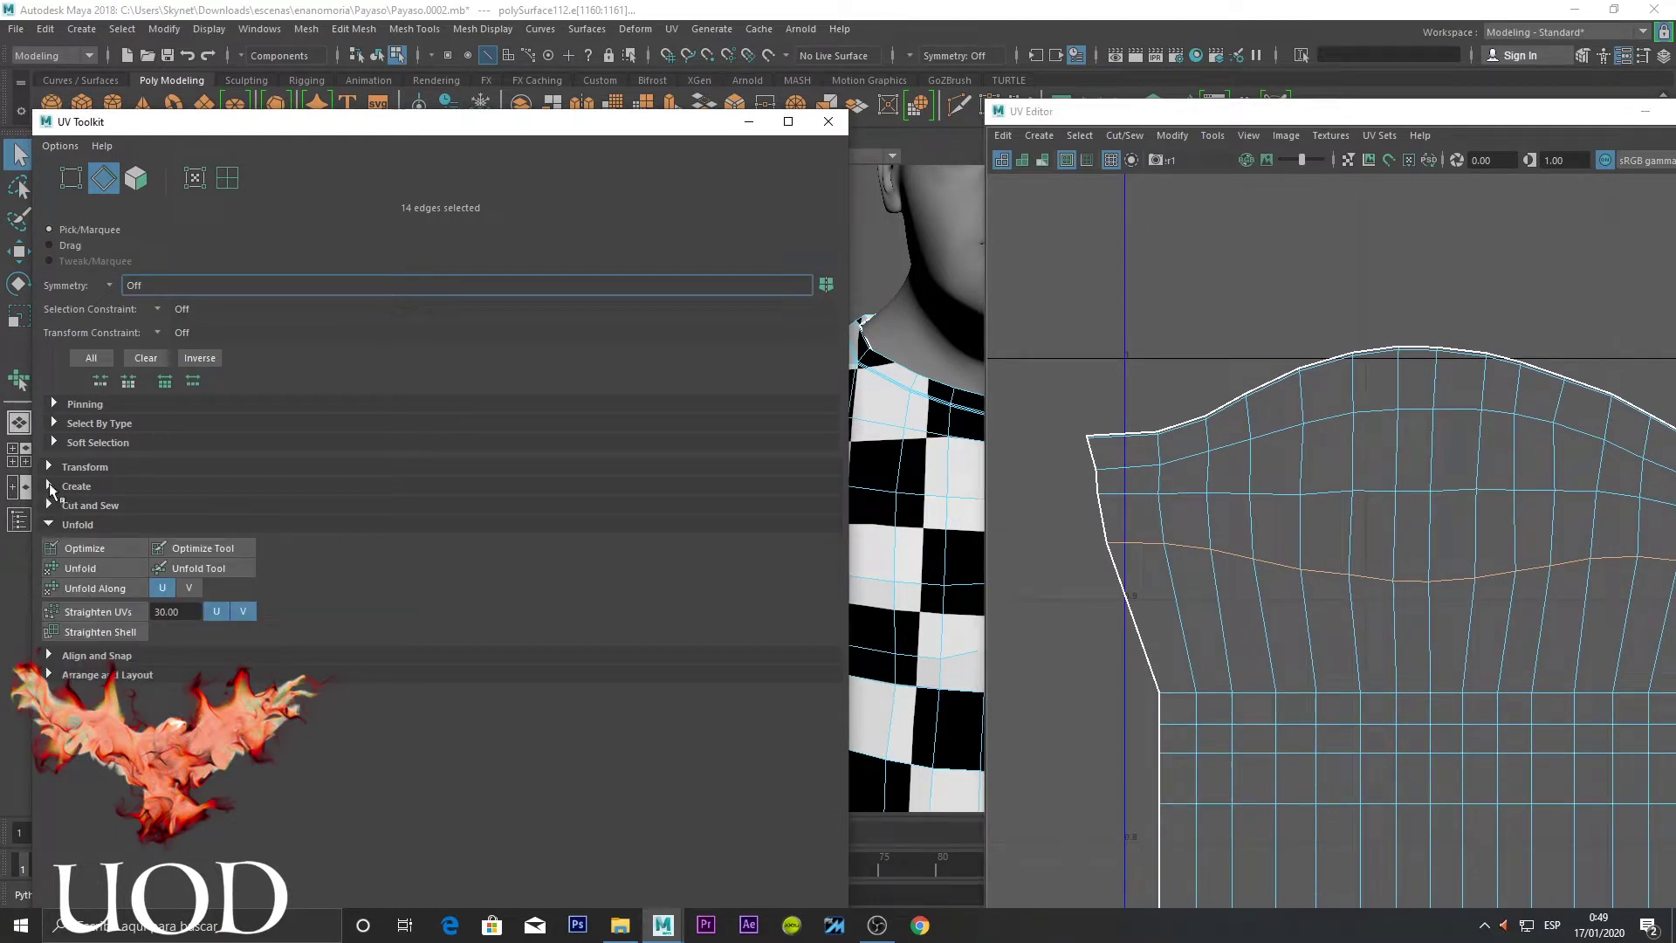
click(50, 655)
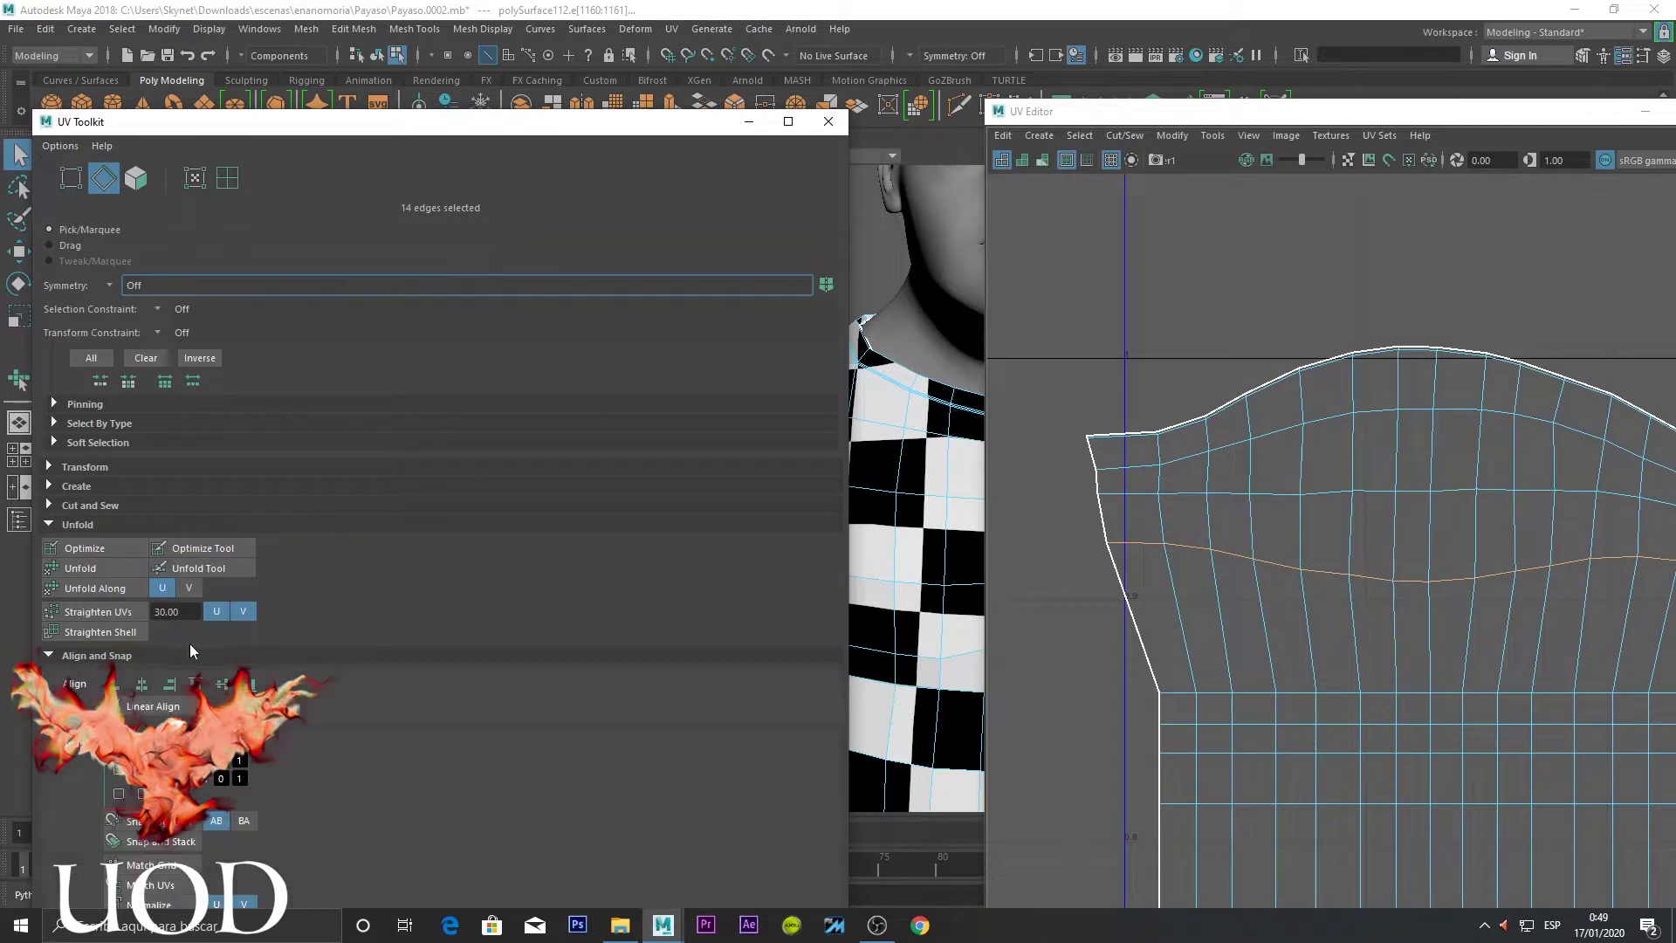
double_click(1388, 494)
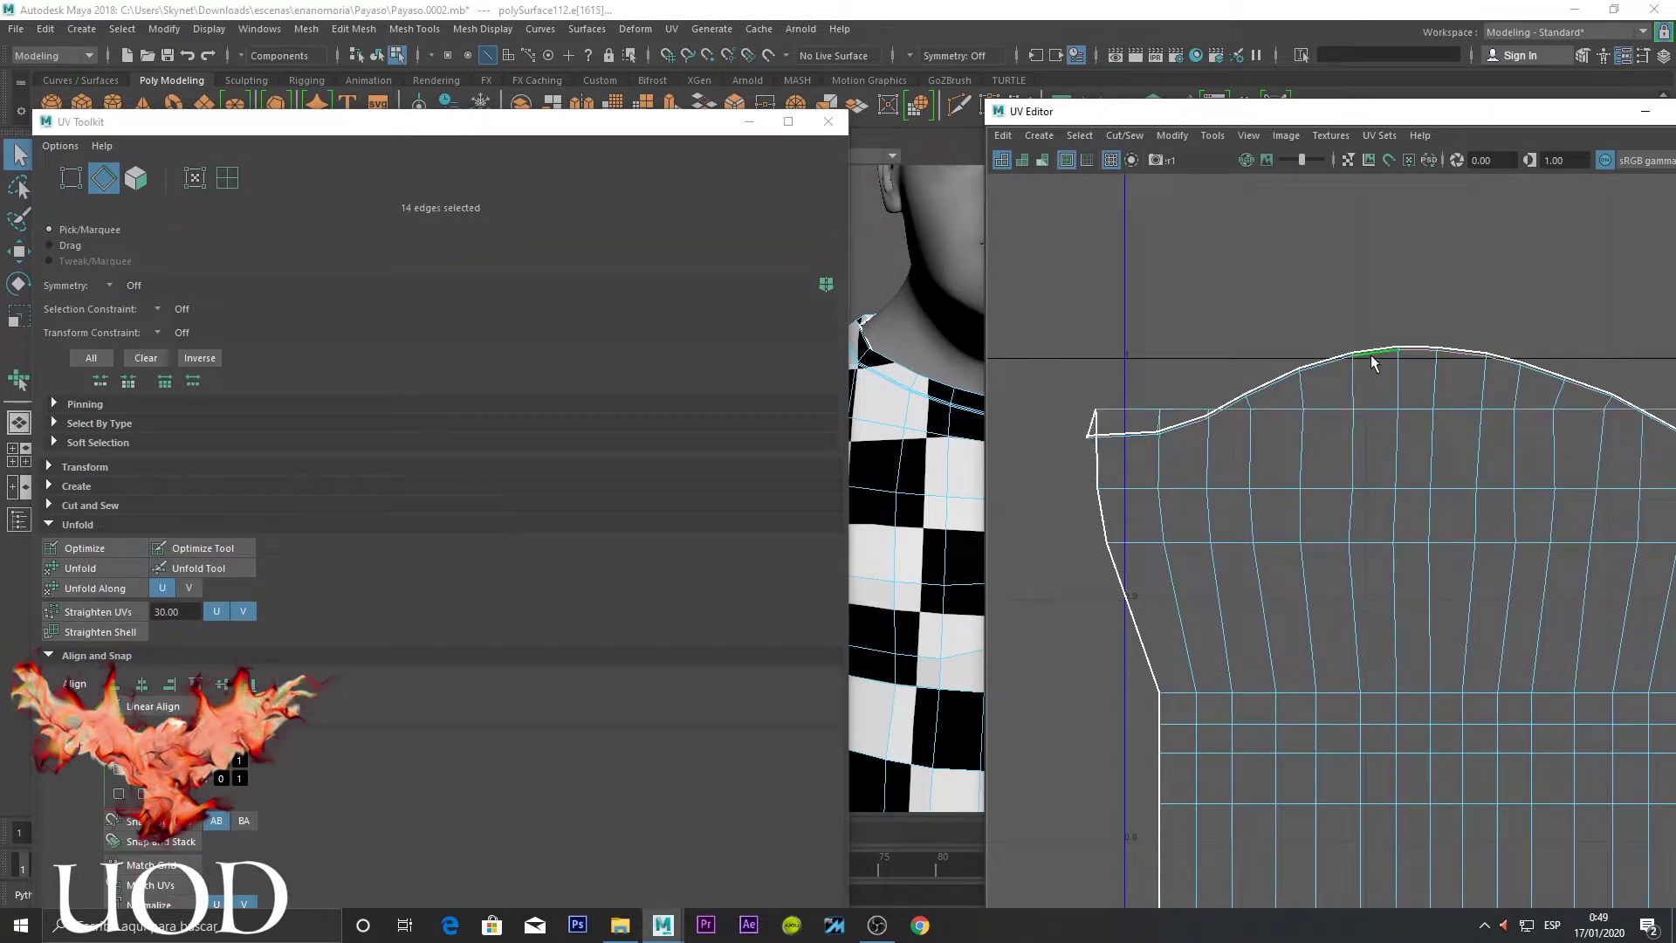
right_drag(1373, 359, 1123, 413)
Align the top UV row into a straight line, then minimize the UV Editor and Toolkit
click(1088, 433)
scroll(1511, 438, down, 3)
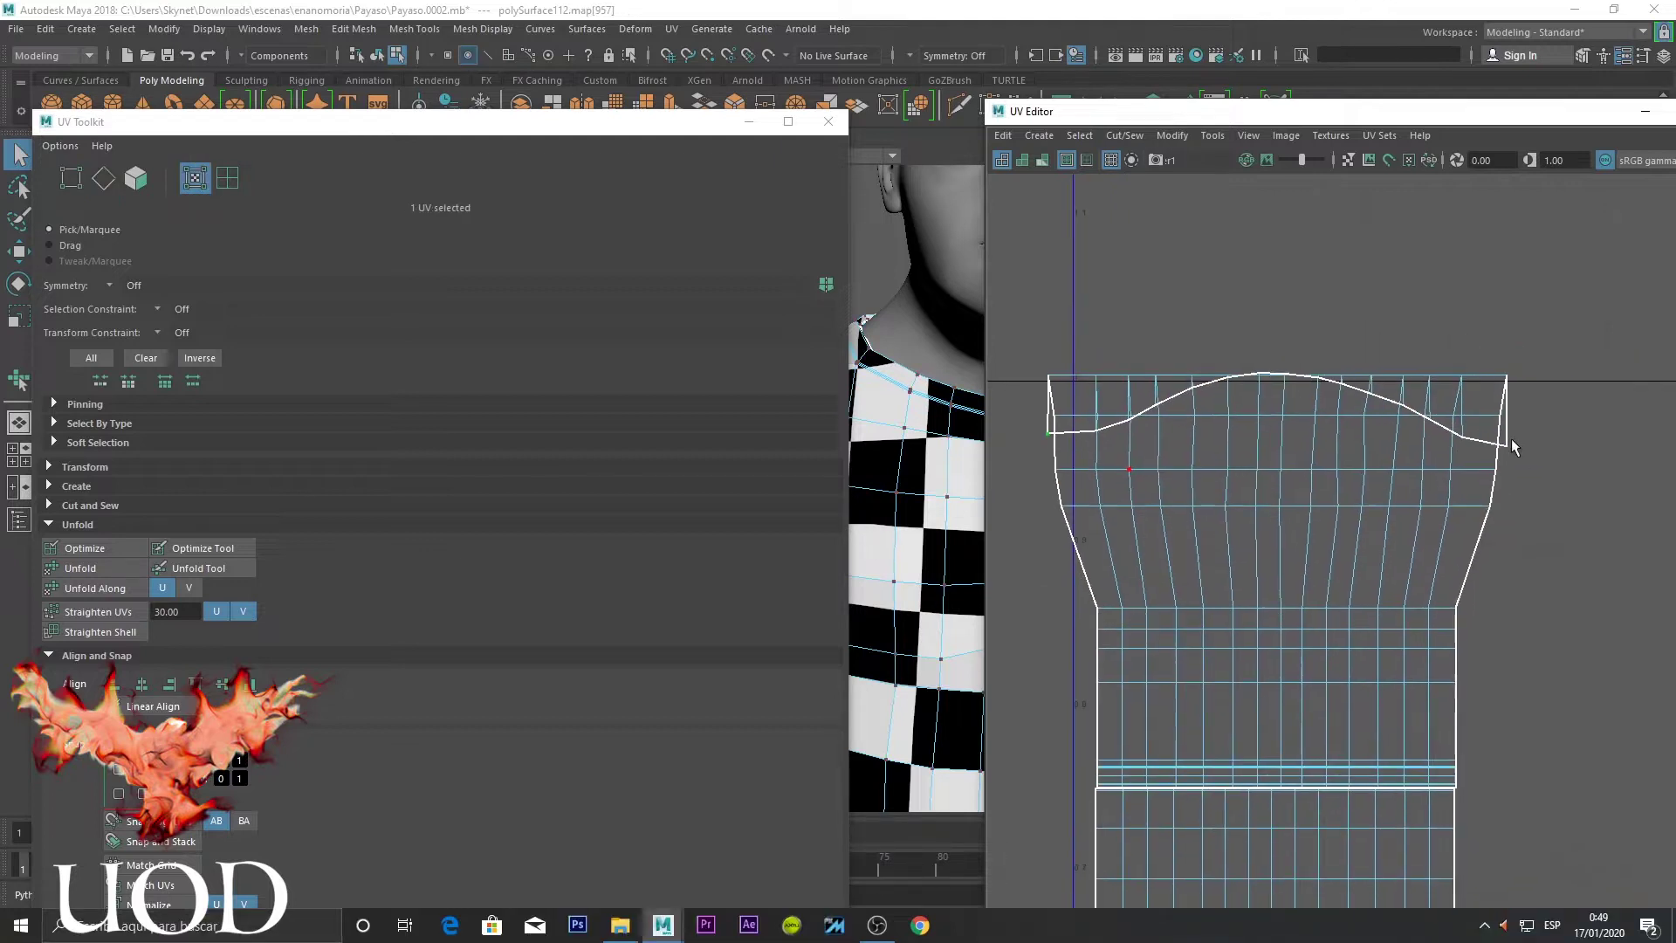
scroll(1511, 439, up, 2)
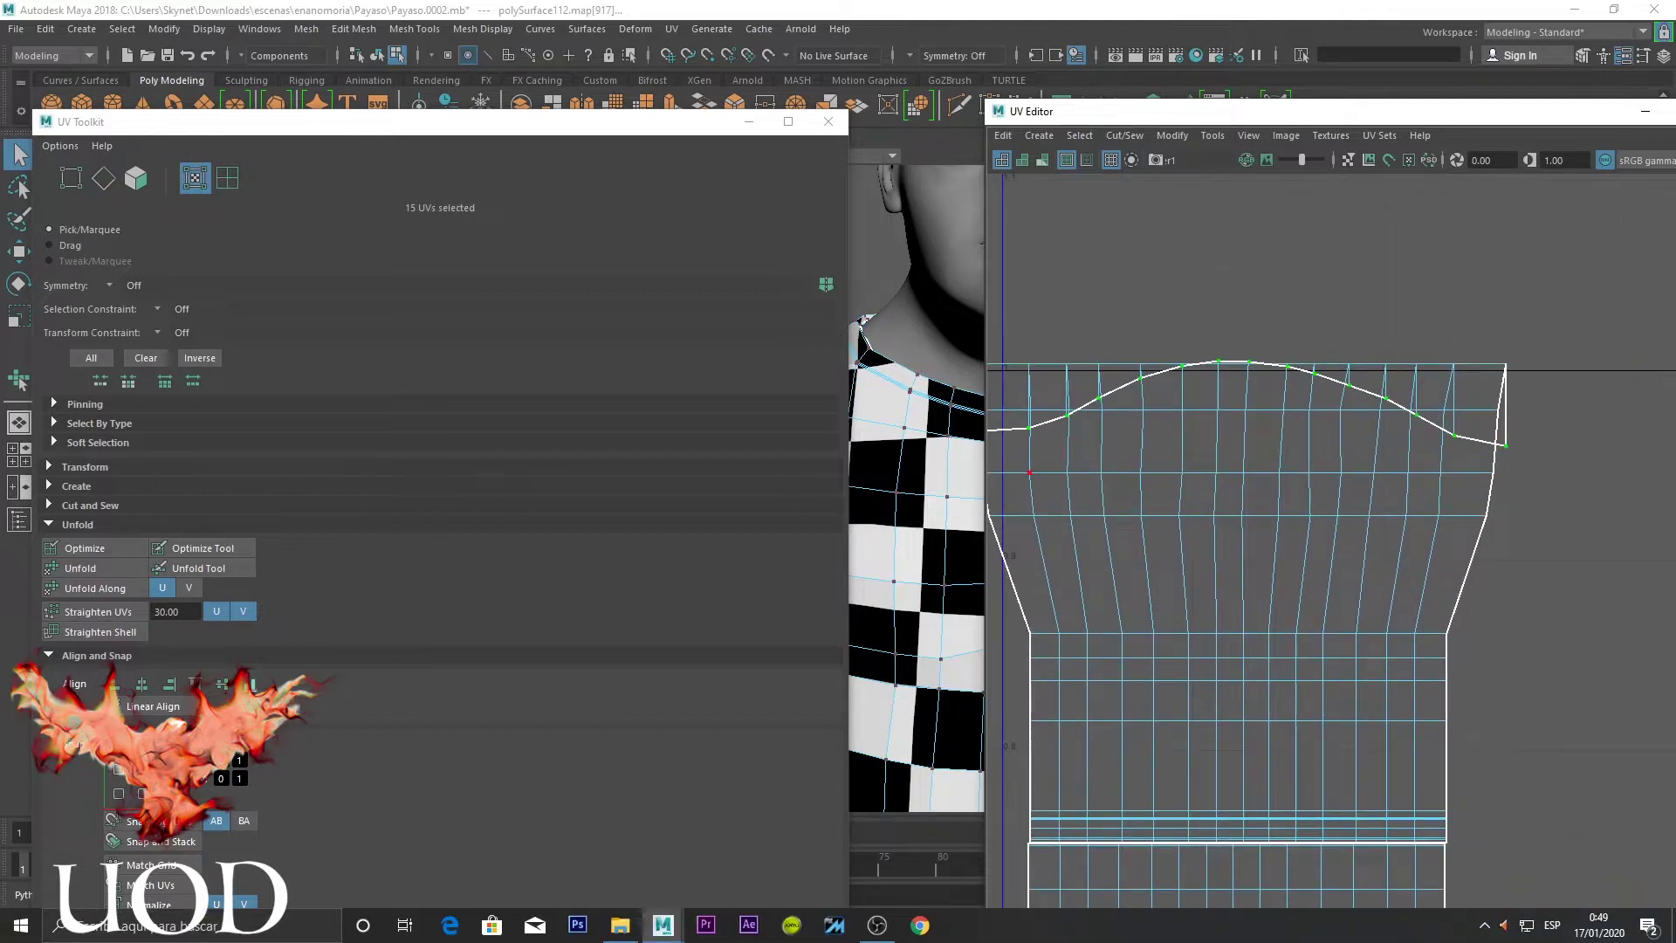
click(252, 685)
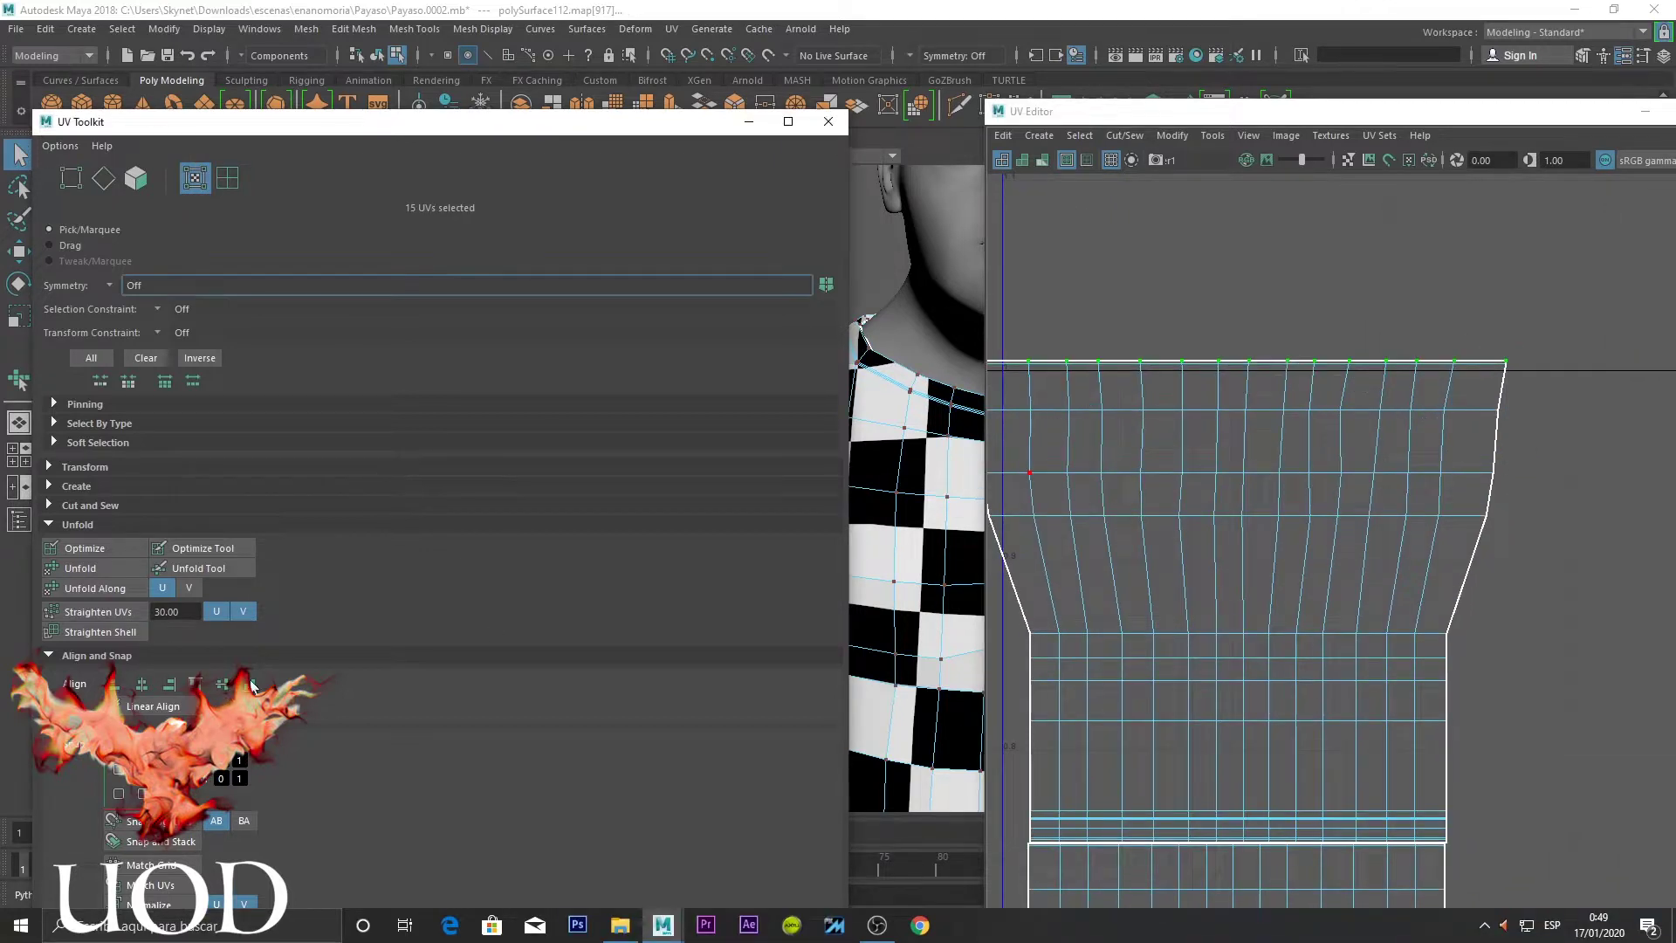
click(1646, 112)
click(747, 122)
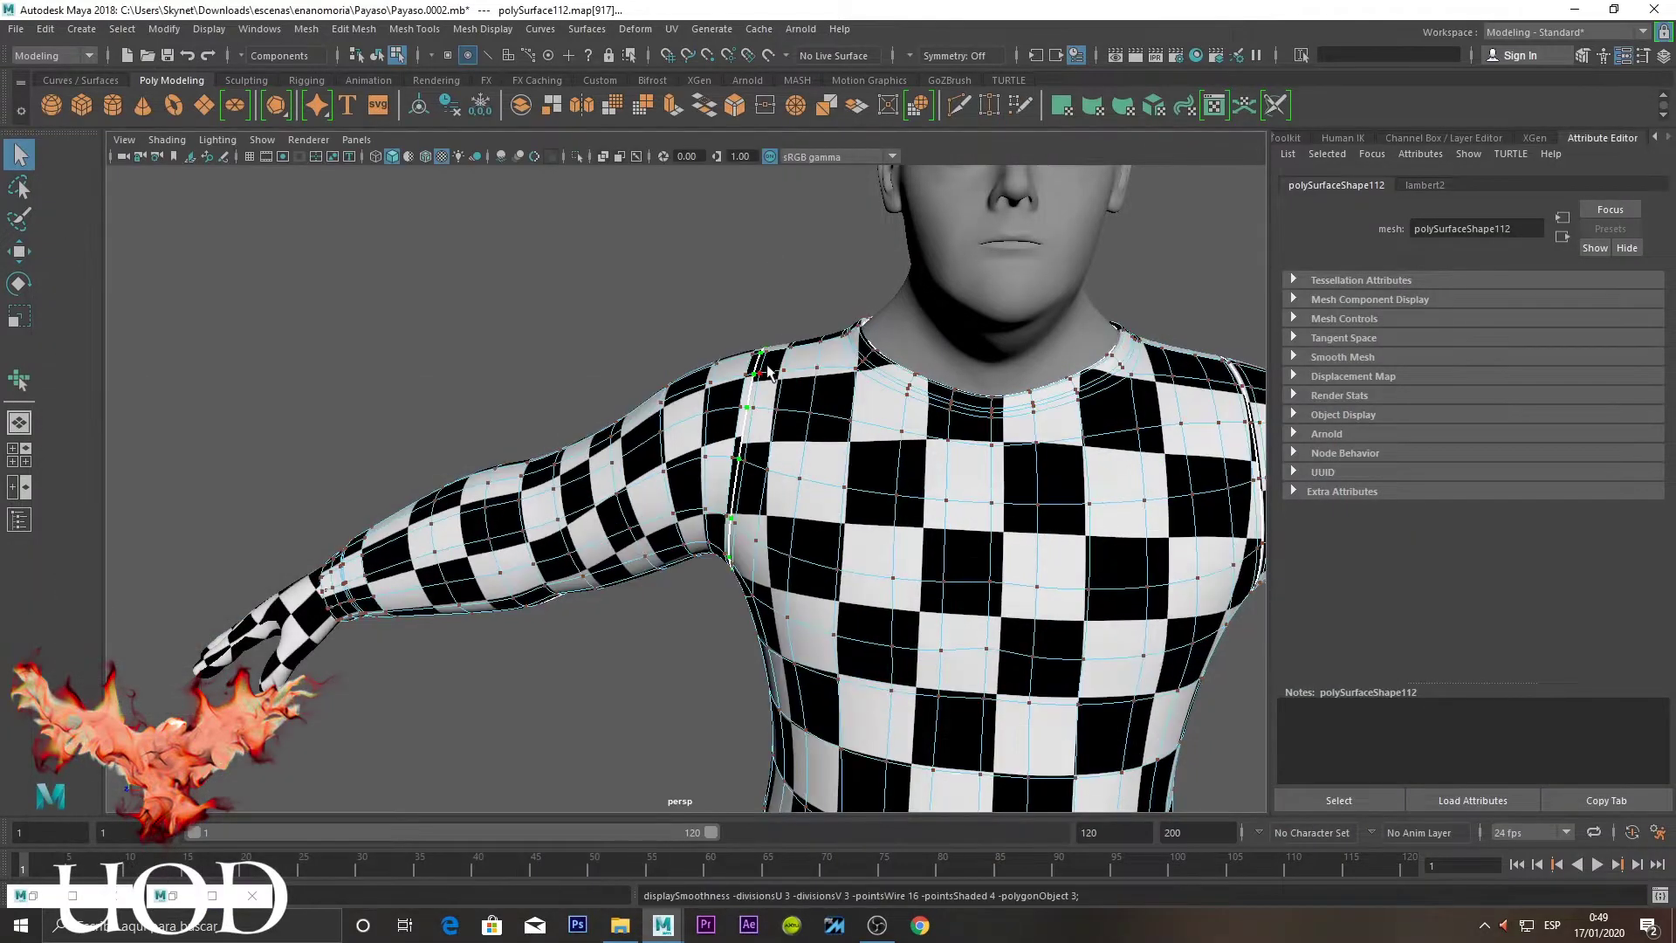
Orbit around the character in object mode to check the arm, then reselect sweater mesh polySurface112
right_drag(906, 280, 788, 279)
mouse_move(788, 279)
alt+mouse_down()
mouse_move(870, 356)
mouse_move(794, 365)
alt+mouse_up()
alt+drag(696, 481, 714, 437)
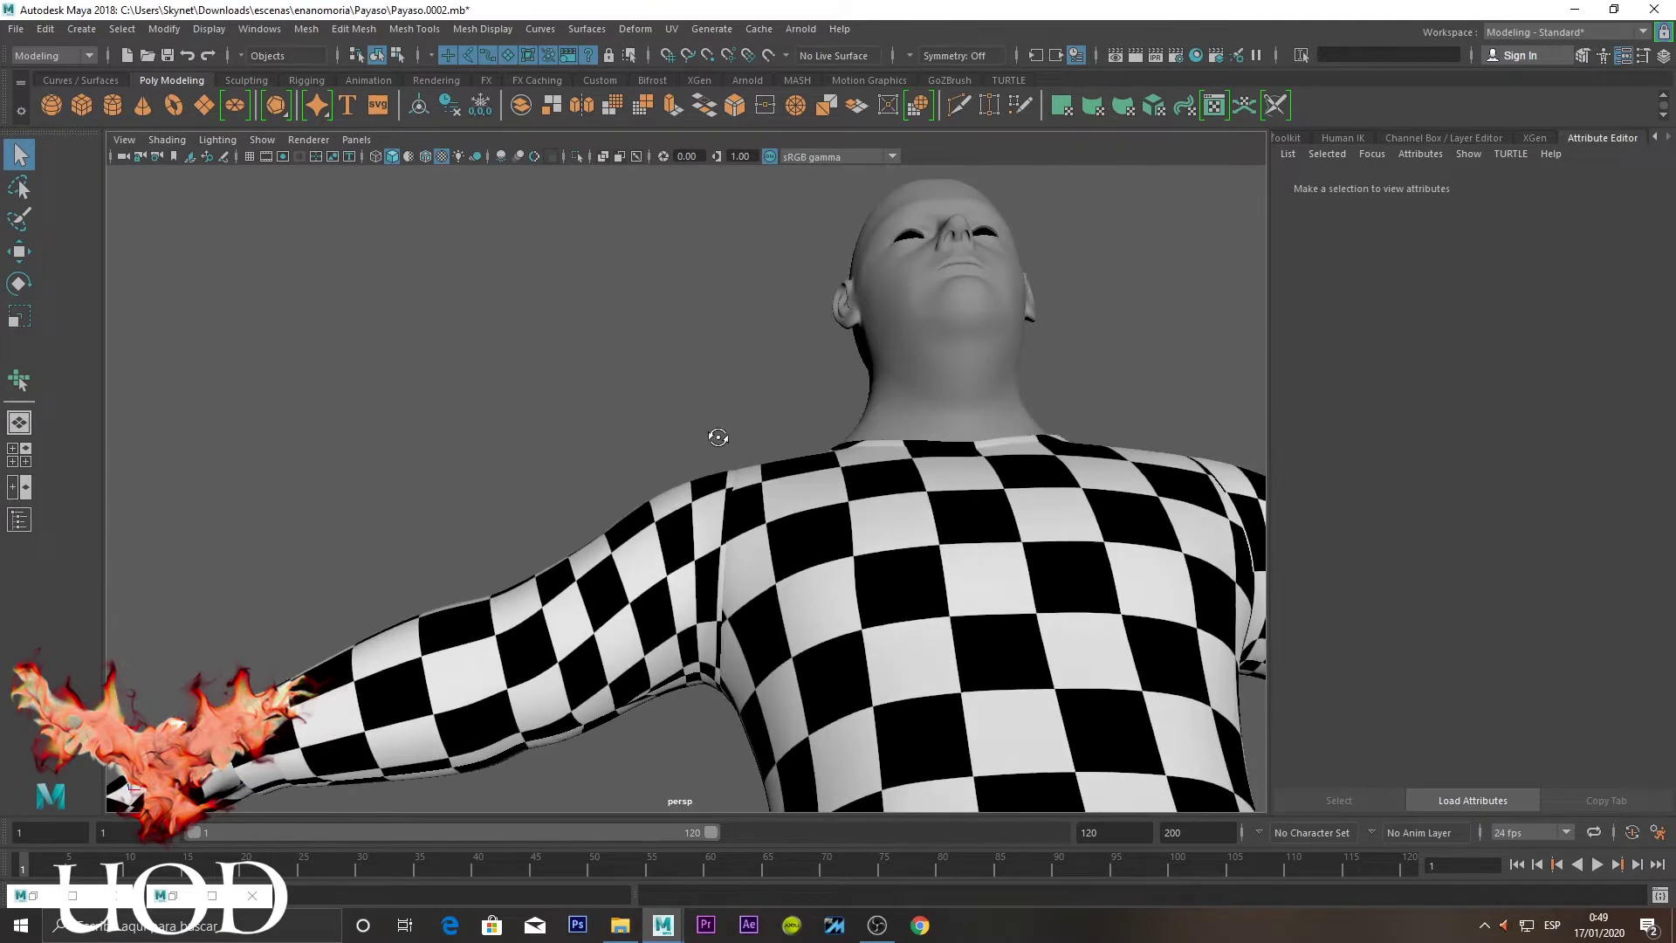
scroll(714, 438, down, 5)
alt+middle_drag(714, 437, 776, 498)
mouse_move(776, 499)
alt+mouse_down()
mouse_move(640, 500)
mouse_move(698, 489)
alt+mouse_up()
scroll(870, 456, up, 5)
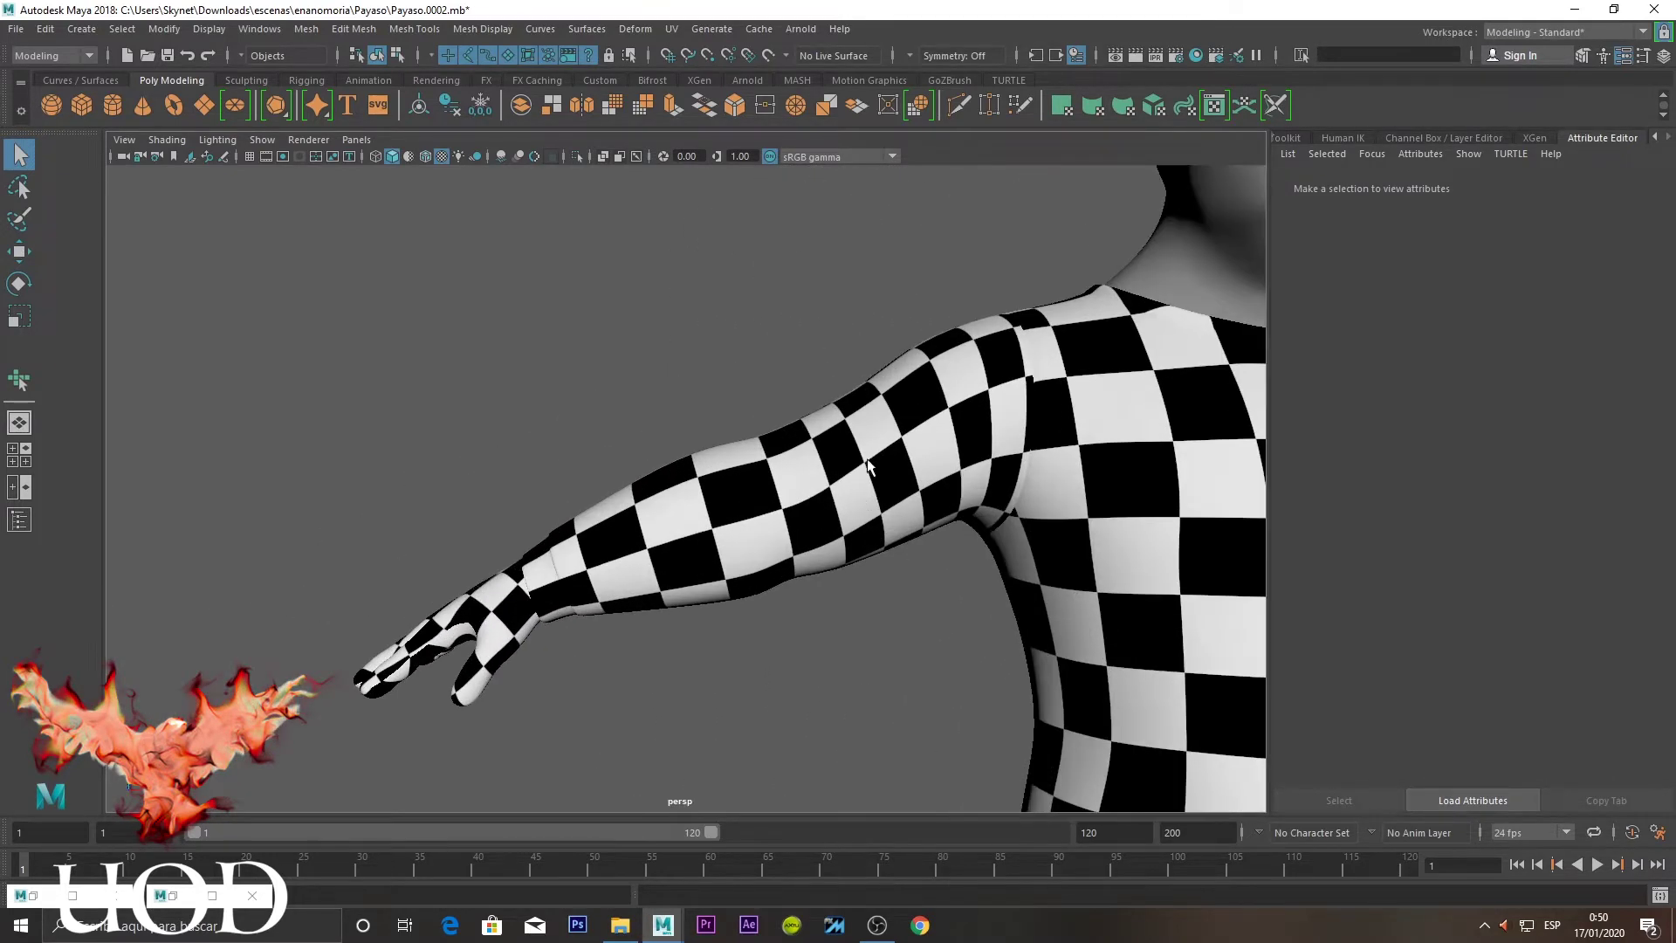
click(870, 456)
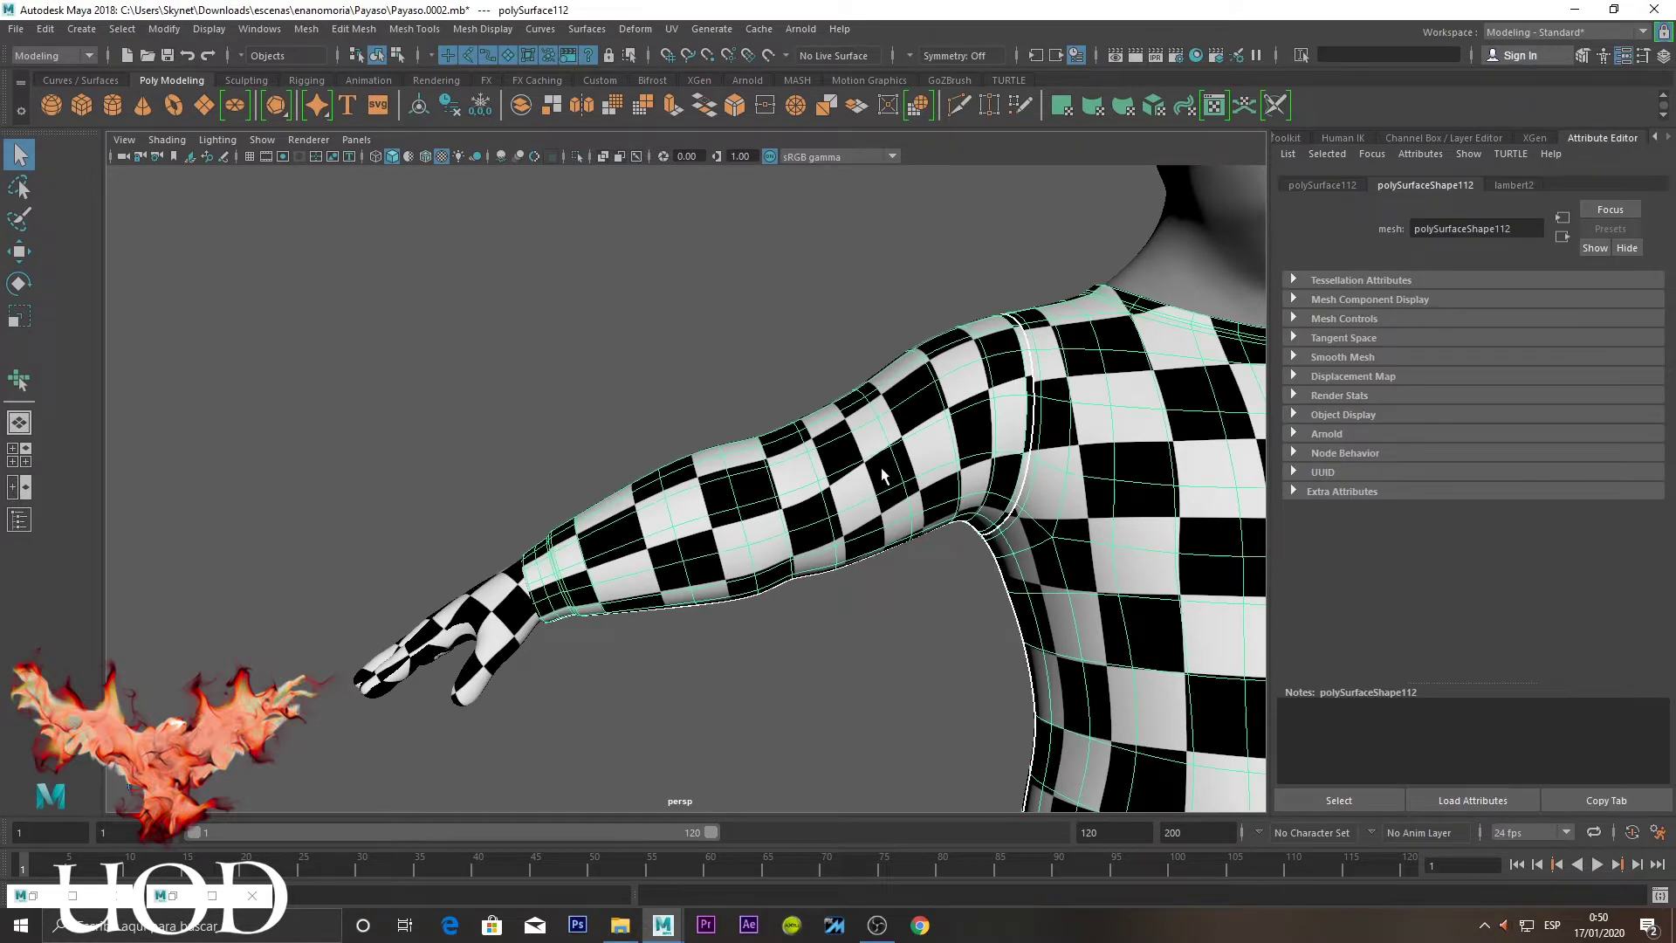
Place the restored UV Editor beside the viewport and bring back the UV Toolkit
click(72, 895)
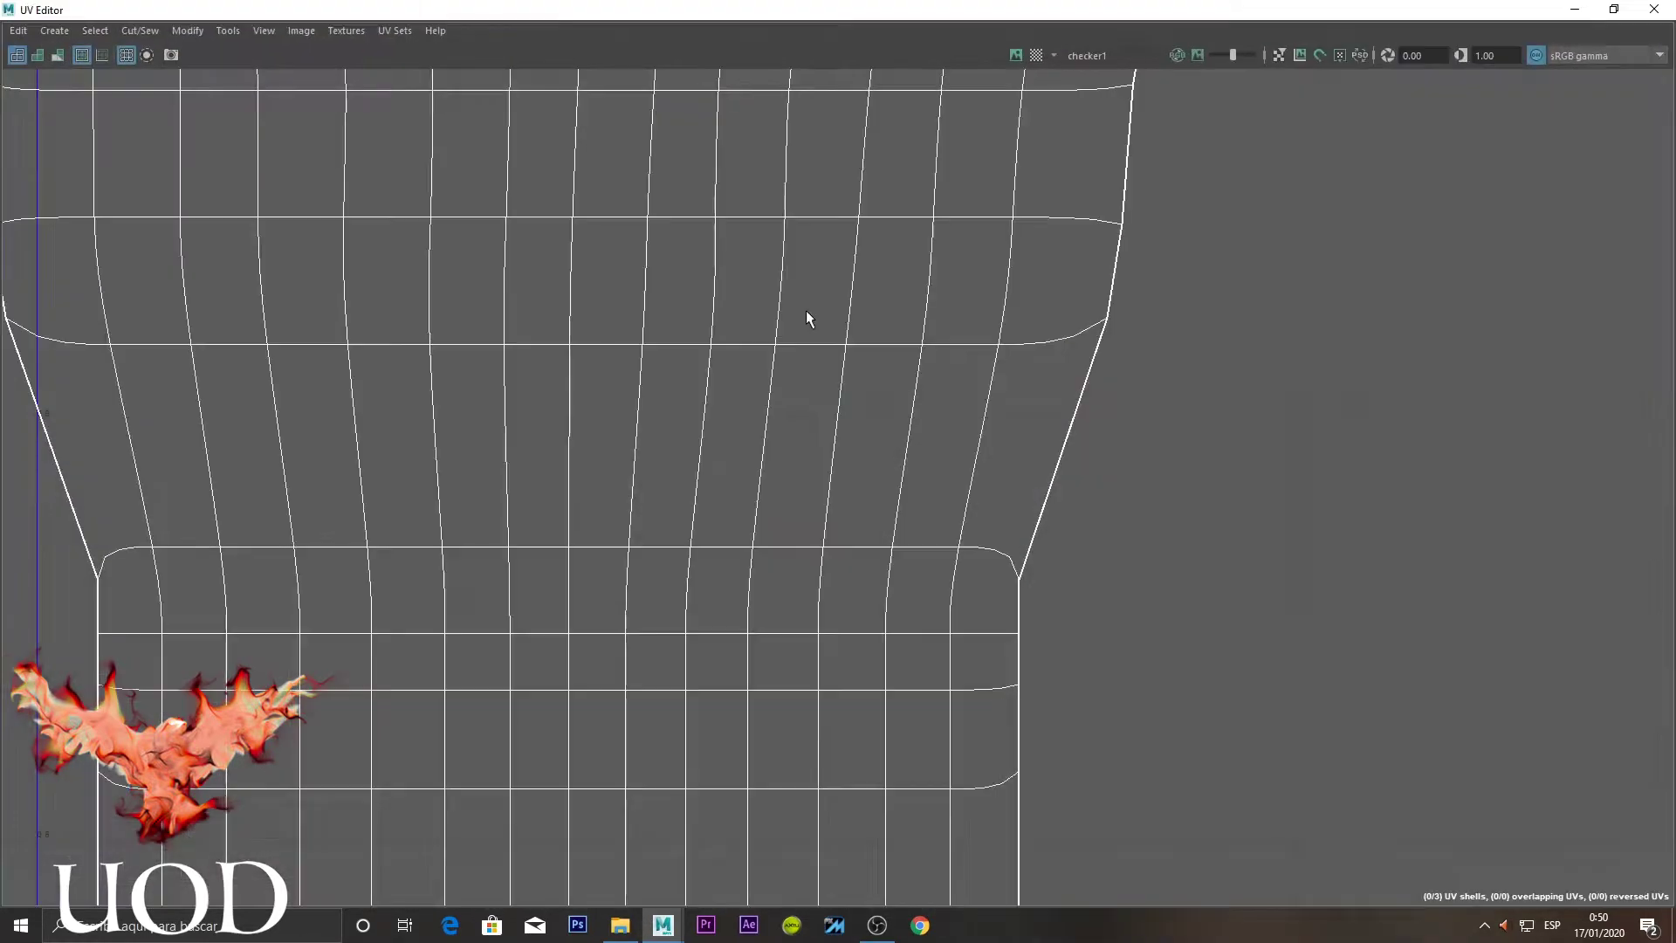
scroll(807, 311, down, 2)
alt+middle_drag(814, 334, 816, 418)
scroll(658, 374, up, 1)
click(515, 231)
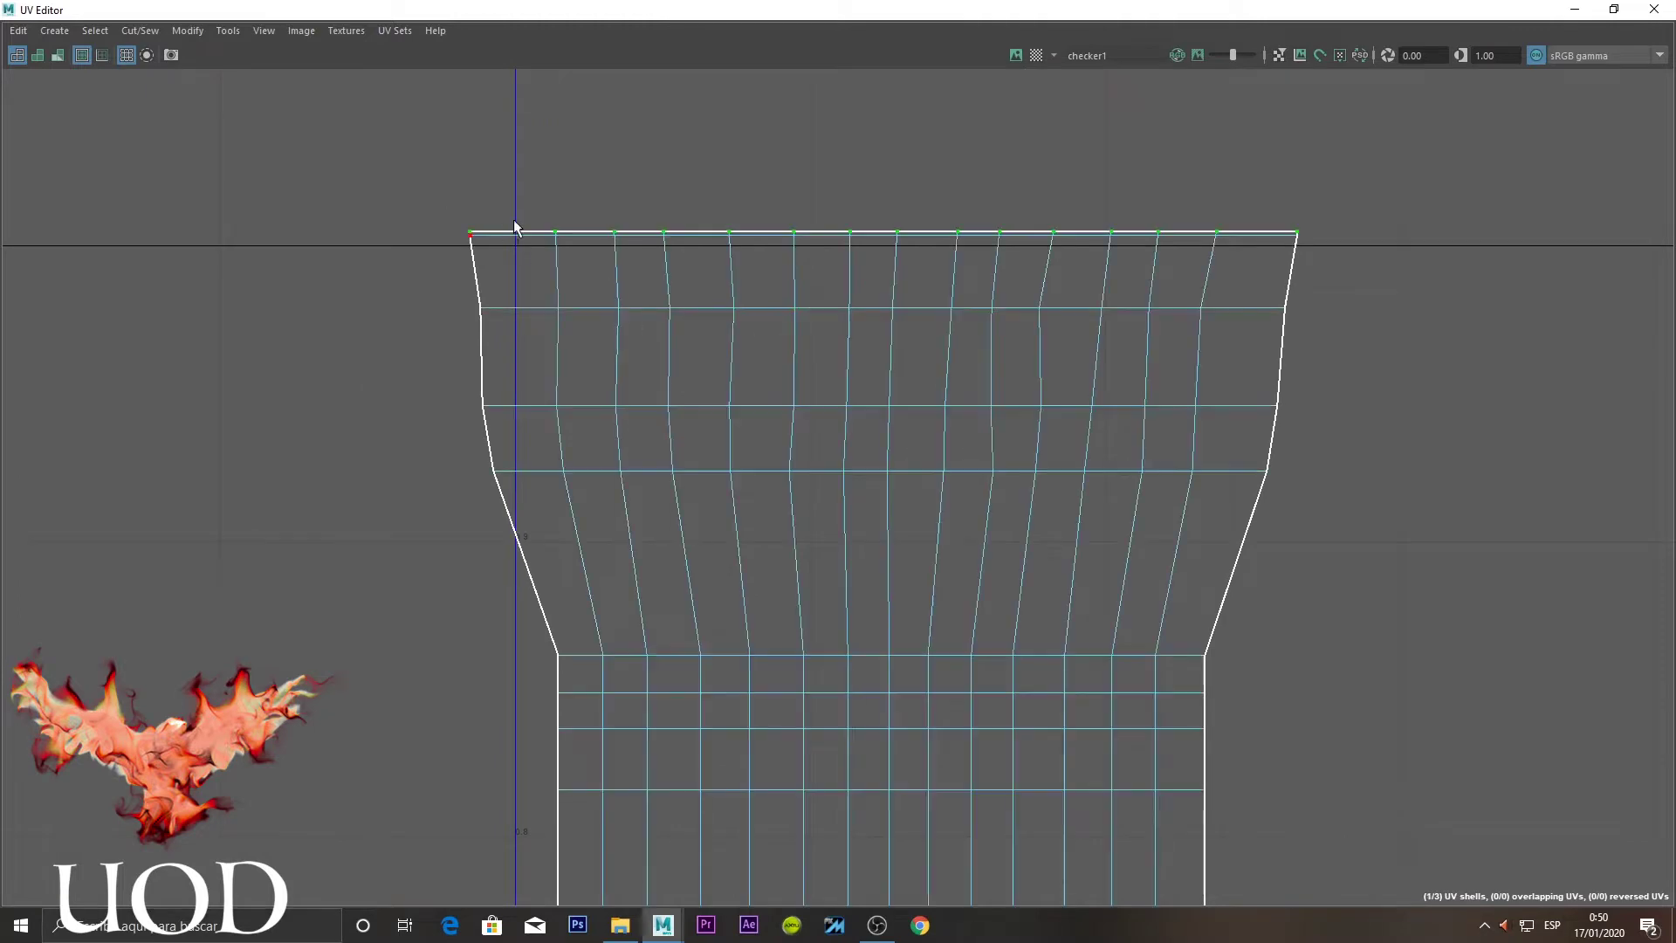
double_click(1084, 8)
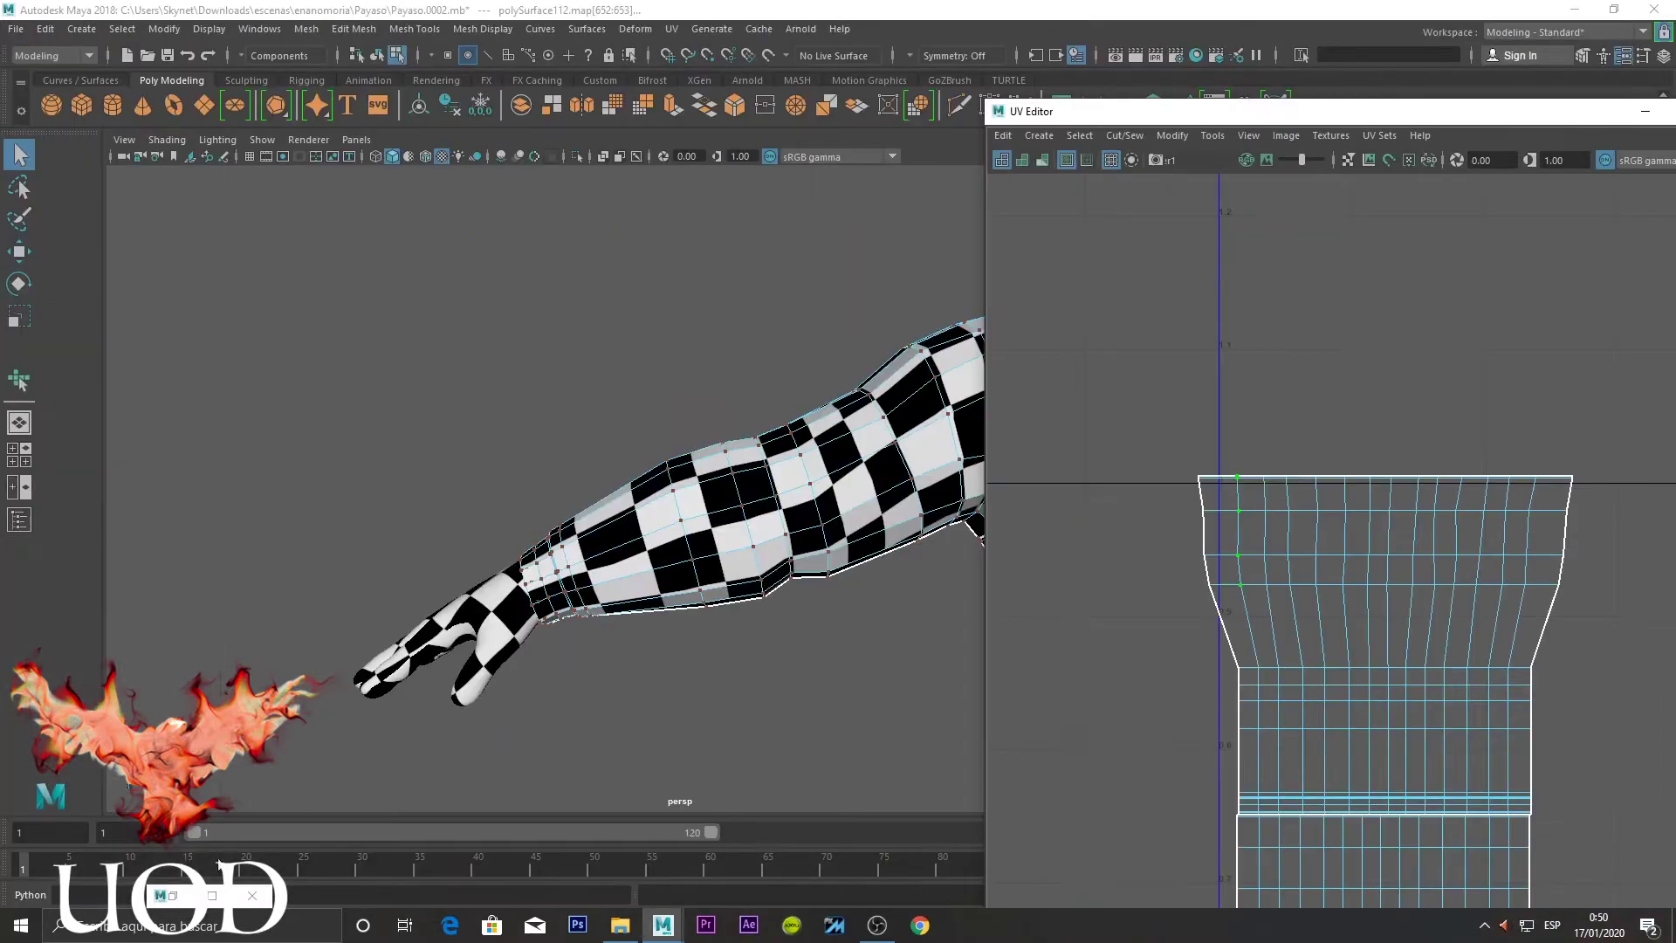
click(213, 894)
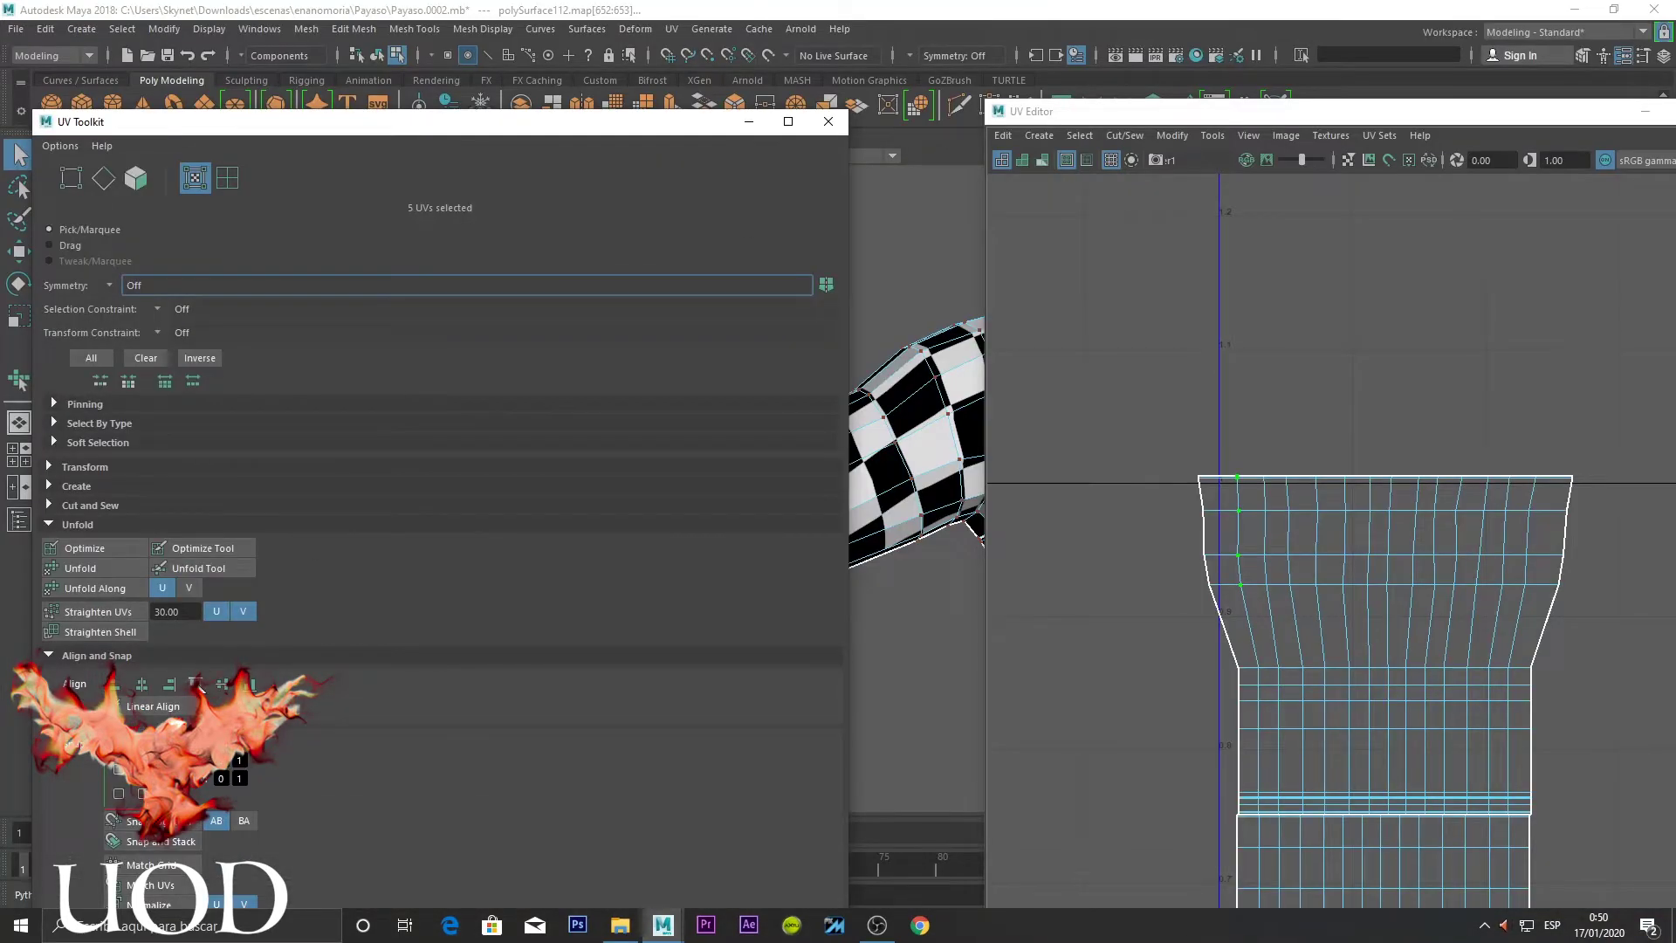
Try aligning the shell's left-border UVs vertically, then undo it
scroll(1218, 479, up, 2)
drag(1129, 423, 1236, 699)
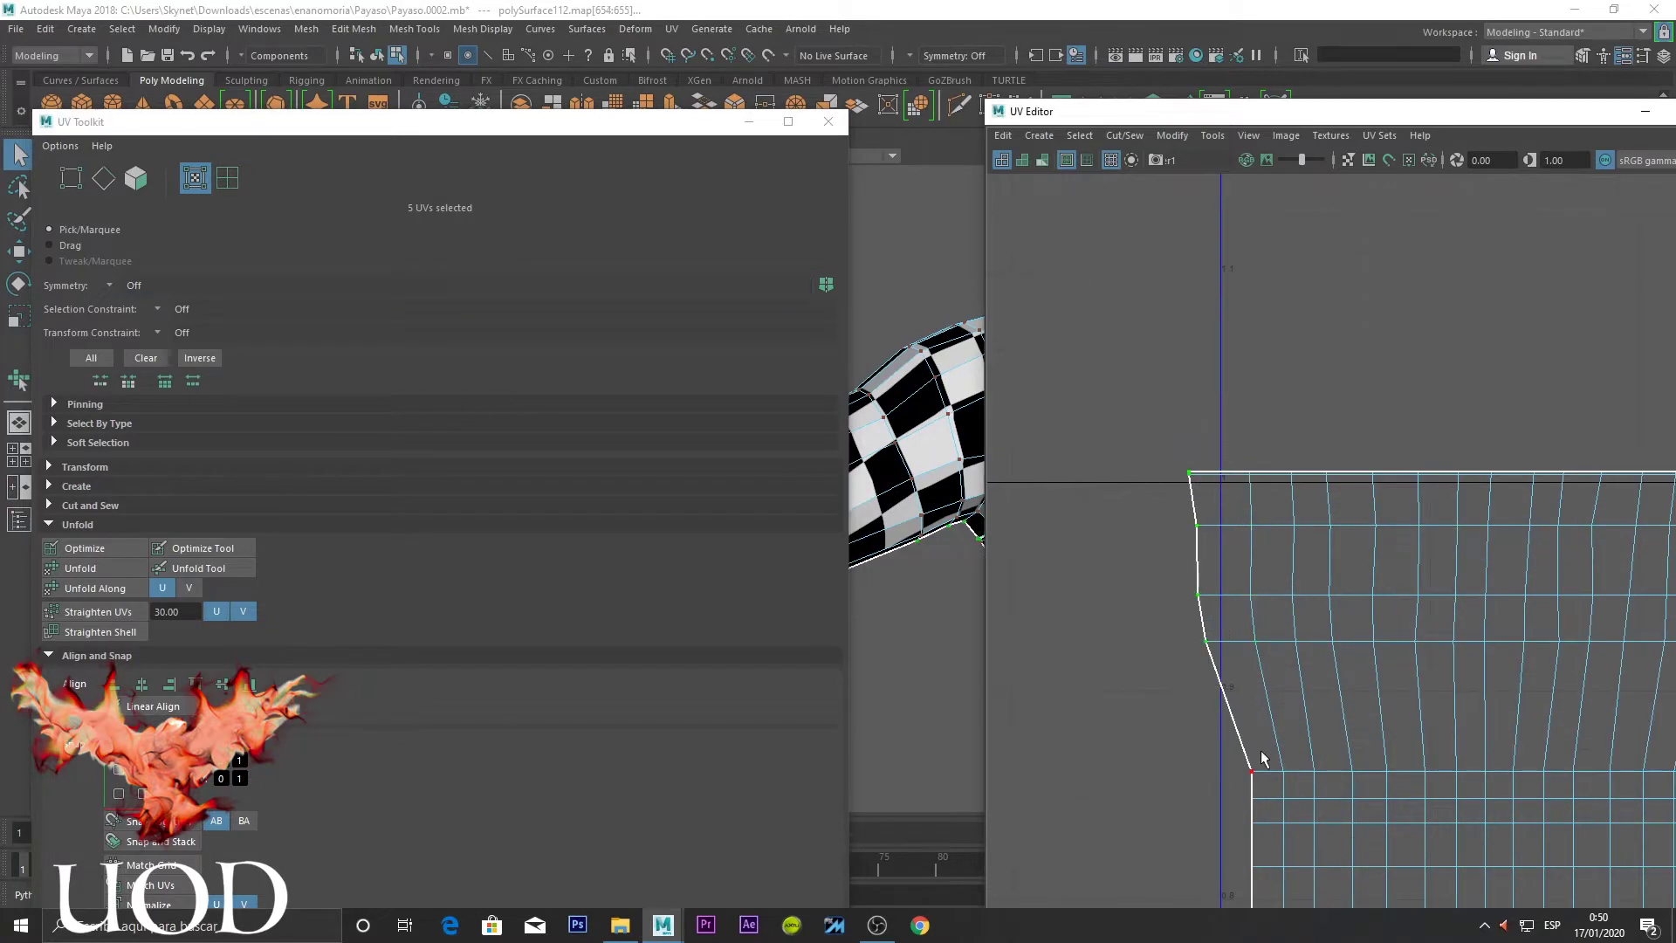
click(174, 688)
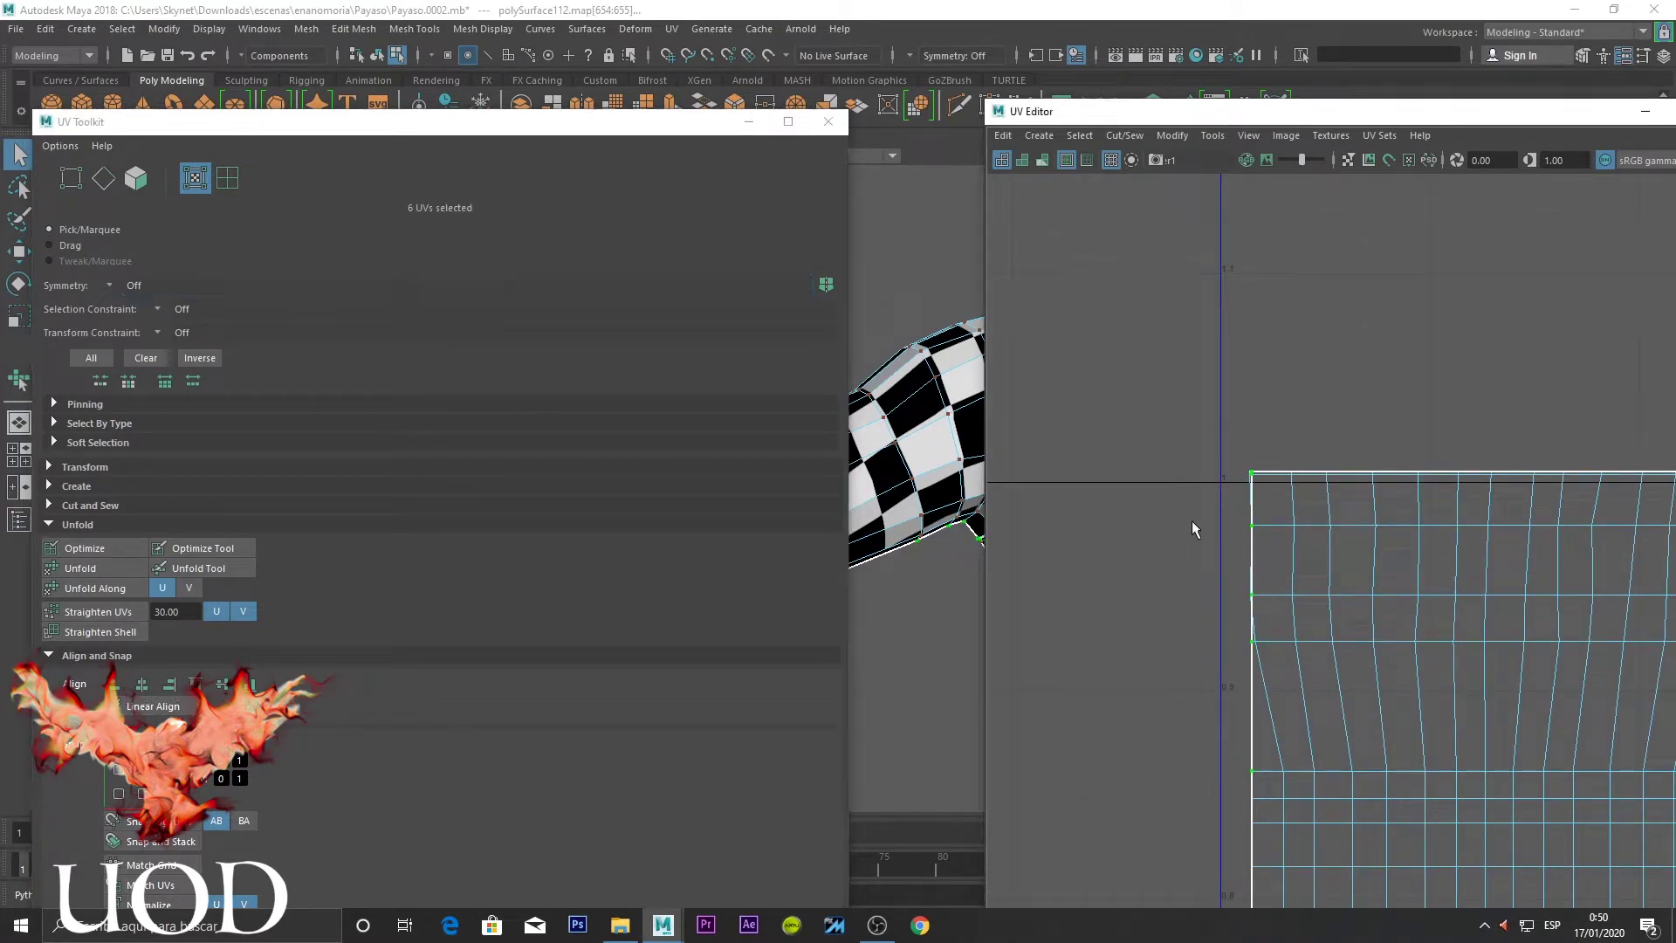
key(ctrl+z)
Straighten the left-border UV column and the next three columns vertically
drag(1277, 816, 1276, 816)
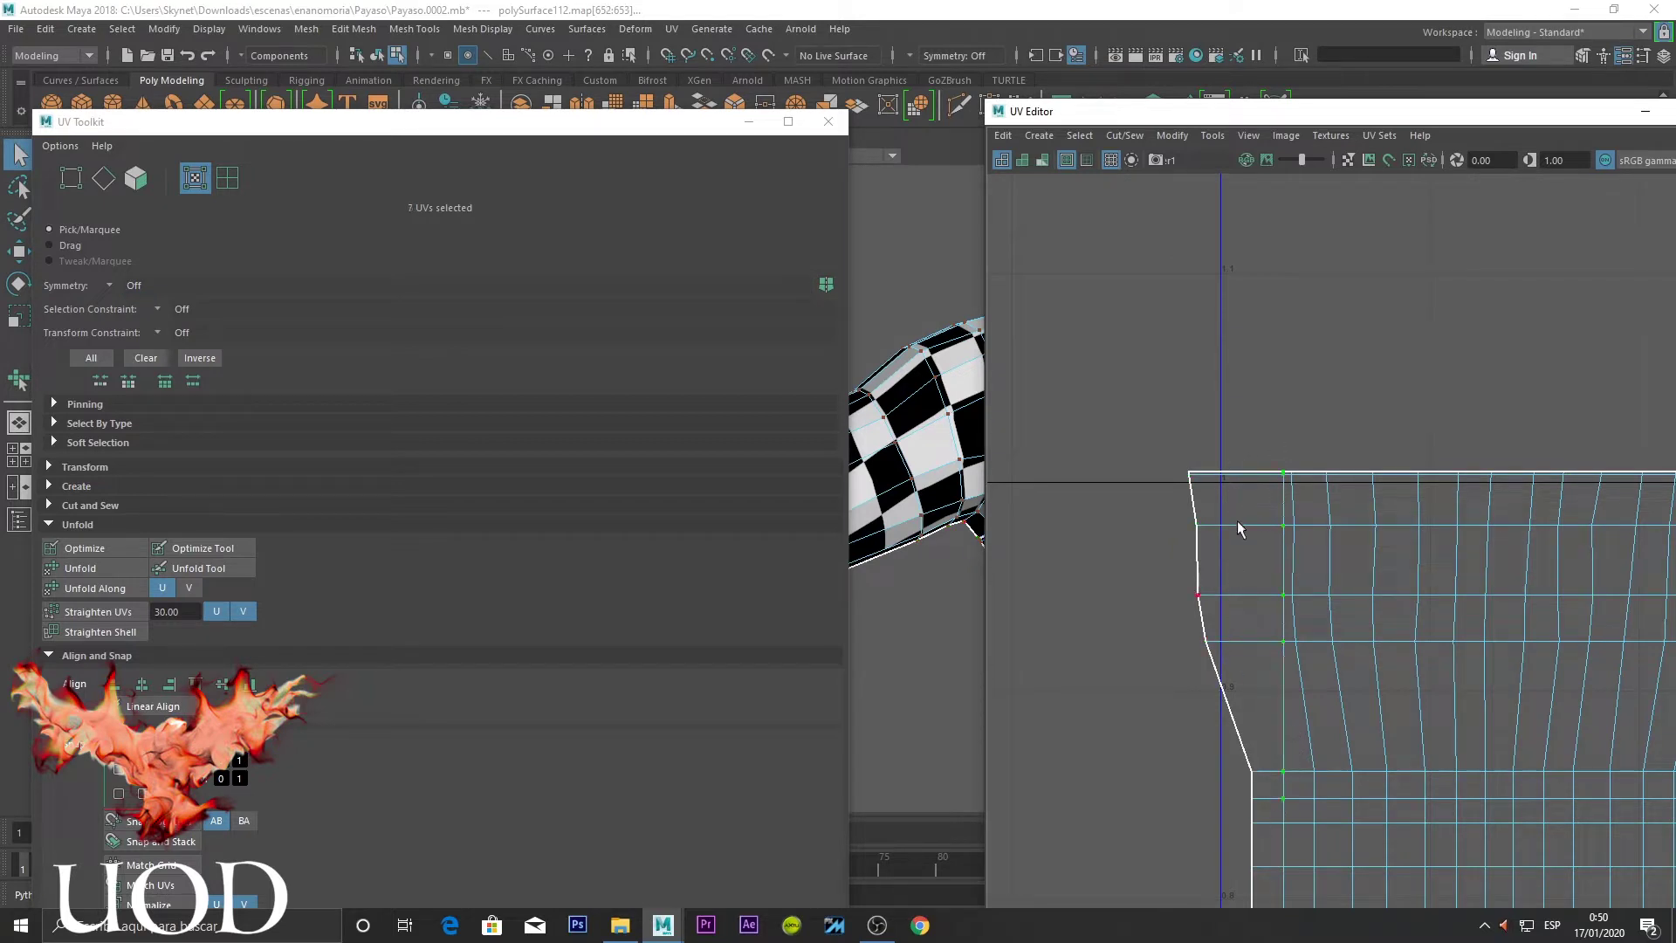
drag(1161, 427, 1255, 825)
key(g)
drag(1299, 611, 1291, 673)
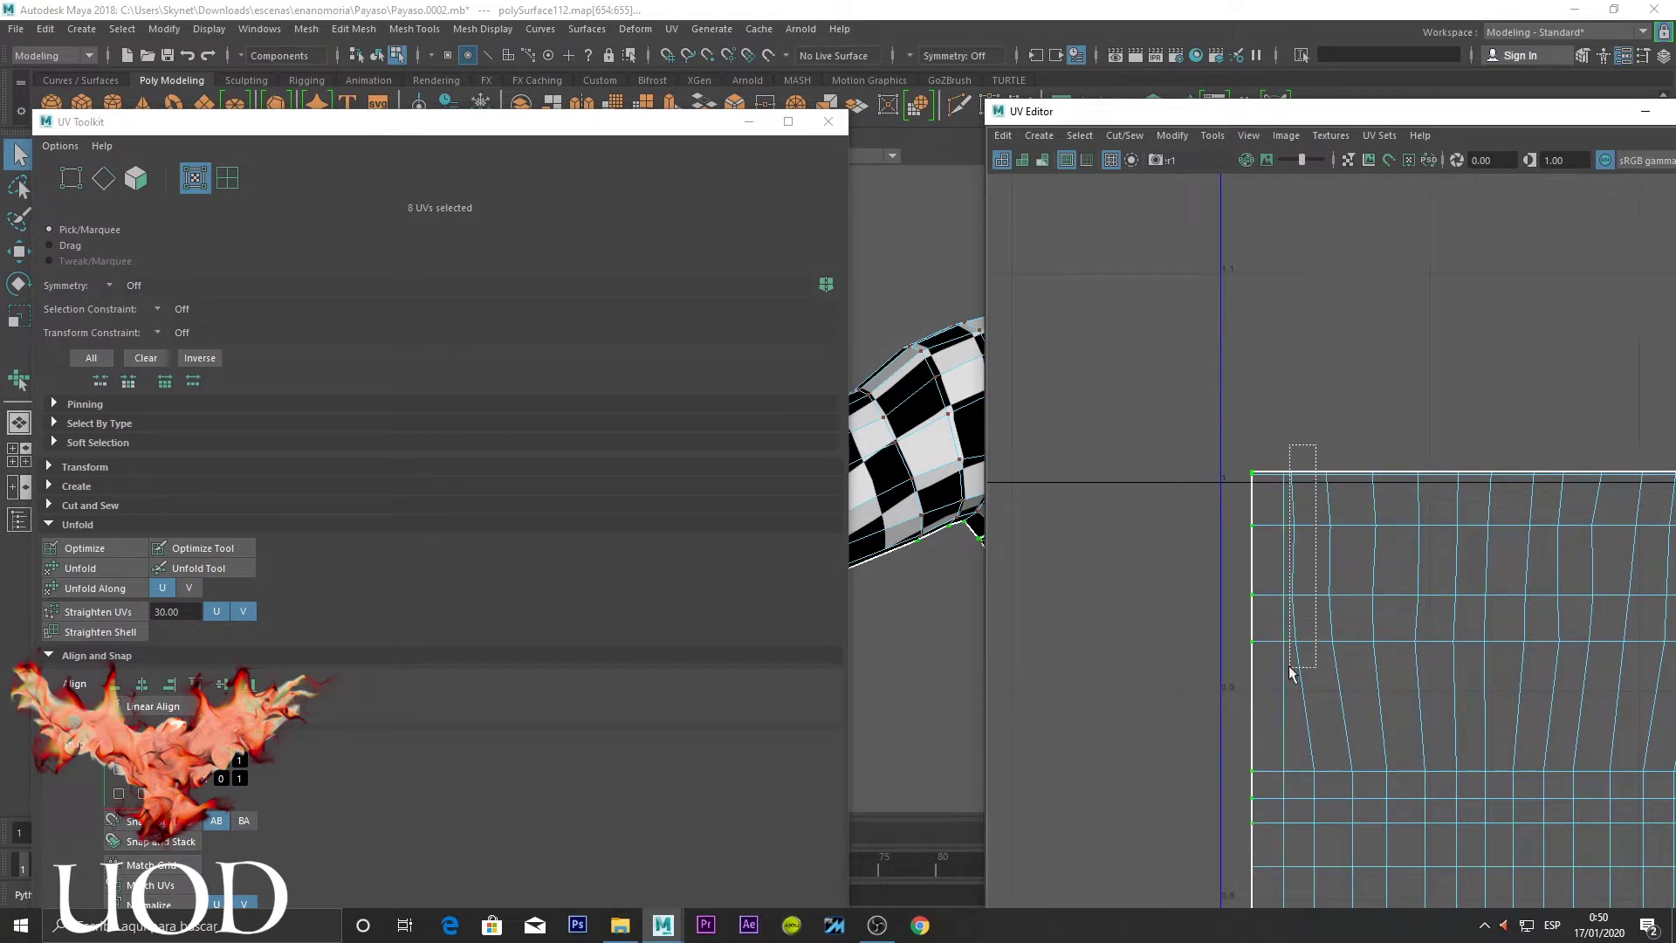
drag(1338, 731, 1324, 779)
key(g)
mouse_move(1348, 445)
mouse_down()
mouse_move(1323, 716)
mouse_move(1350, 827)
mouse_up()
key(g)
mouse_move(1402, 447)
mouse_down()
mouse_move(1375, 834)
mouse_move(1406, 763)
mouse_move(1432, 833)
mouse_up()
key(g)
key(g)
Straighten the middle UV columns of the shell with Linear Align
drag(1454, 672, 1438, 676)
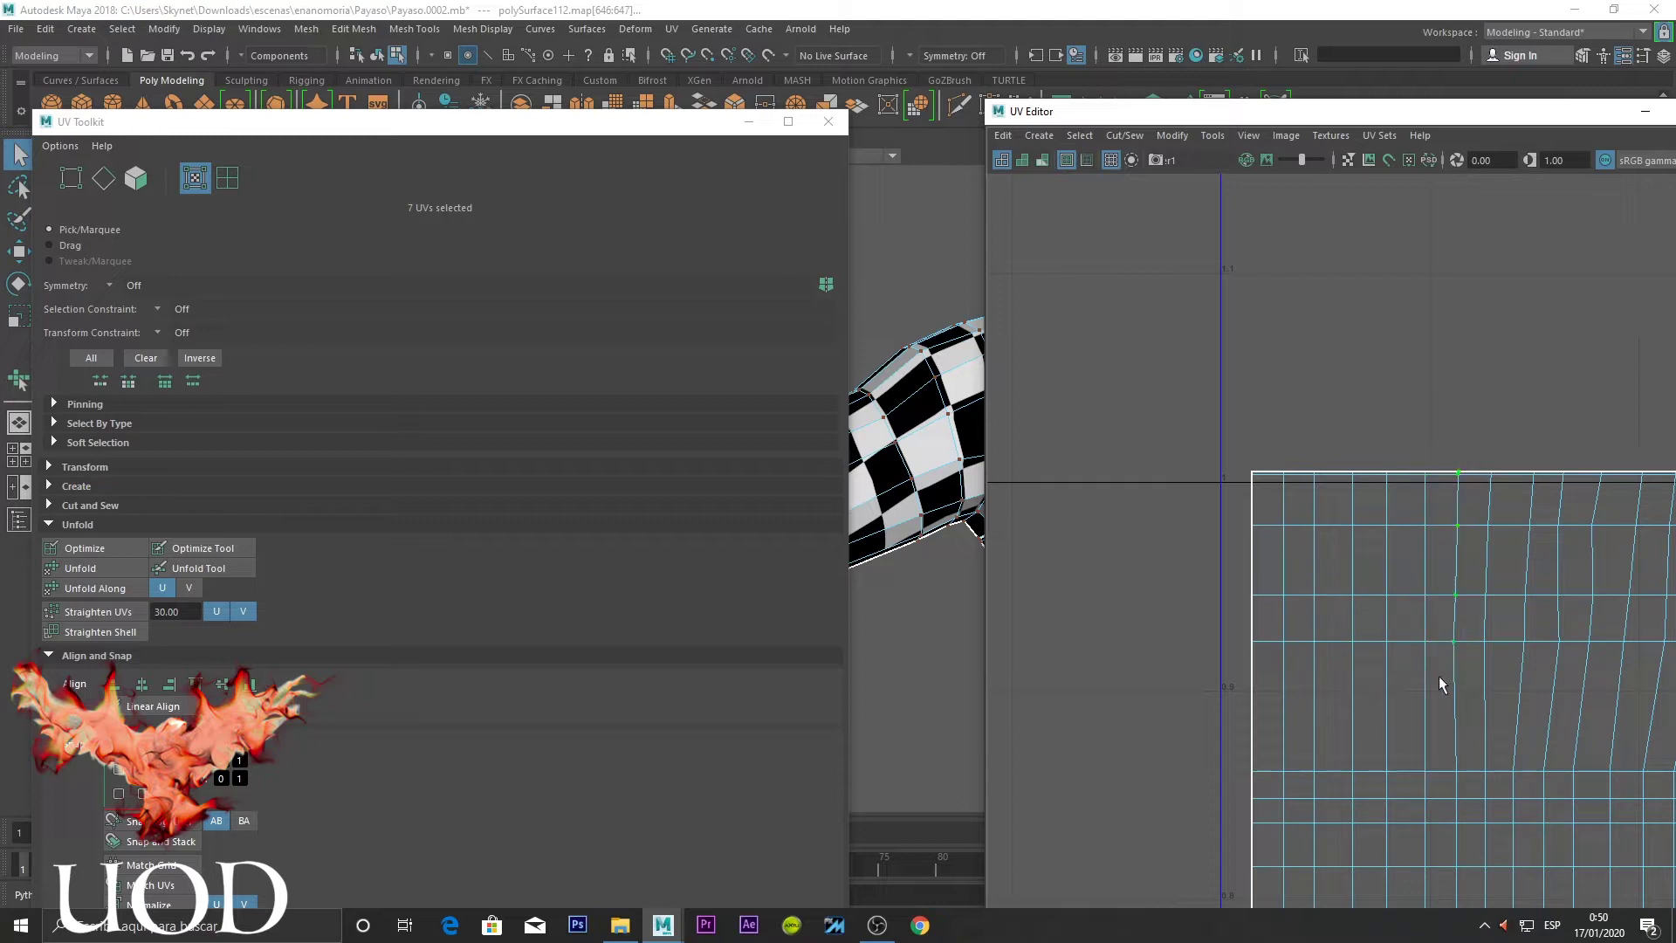
alt+middle_drag(1373, 658, 1141, 486)
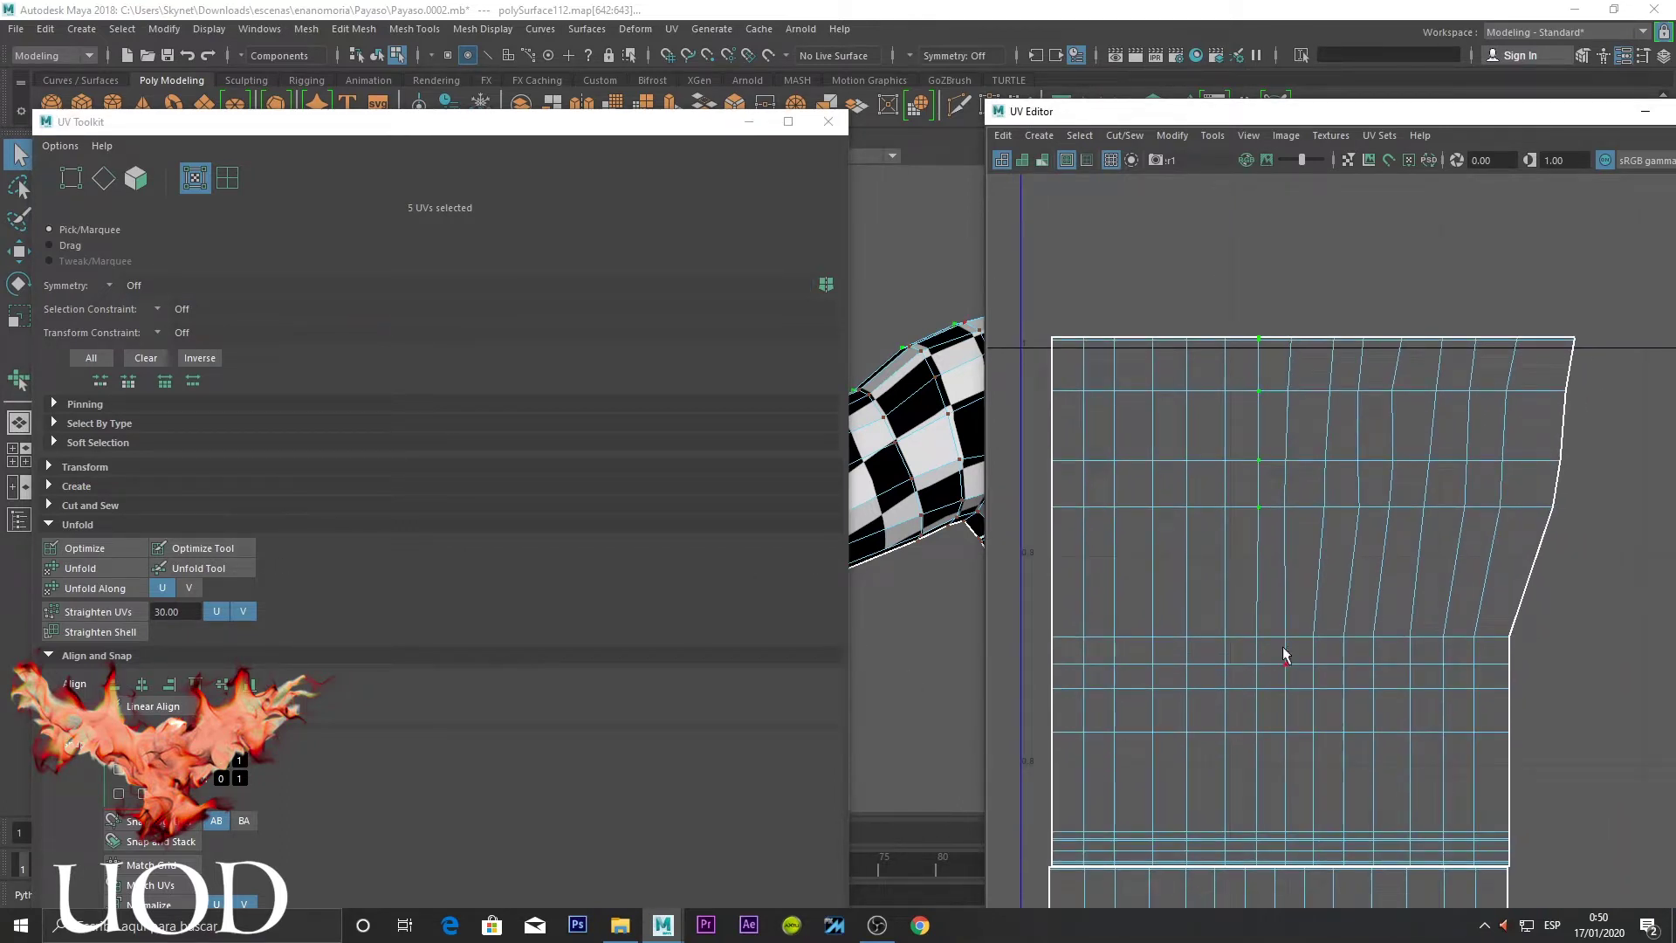
drag(1254, 699, 1255, 696)
click(115, 689)
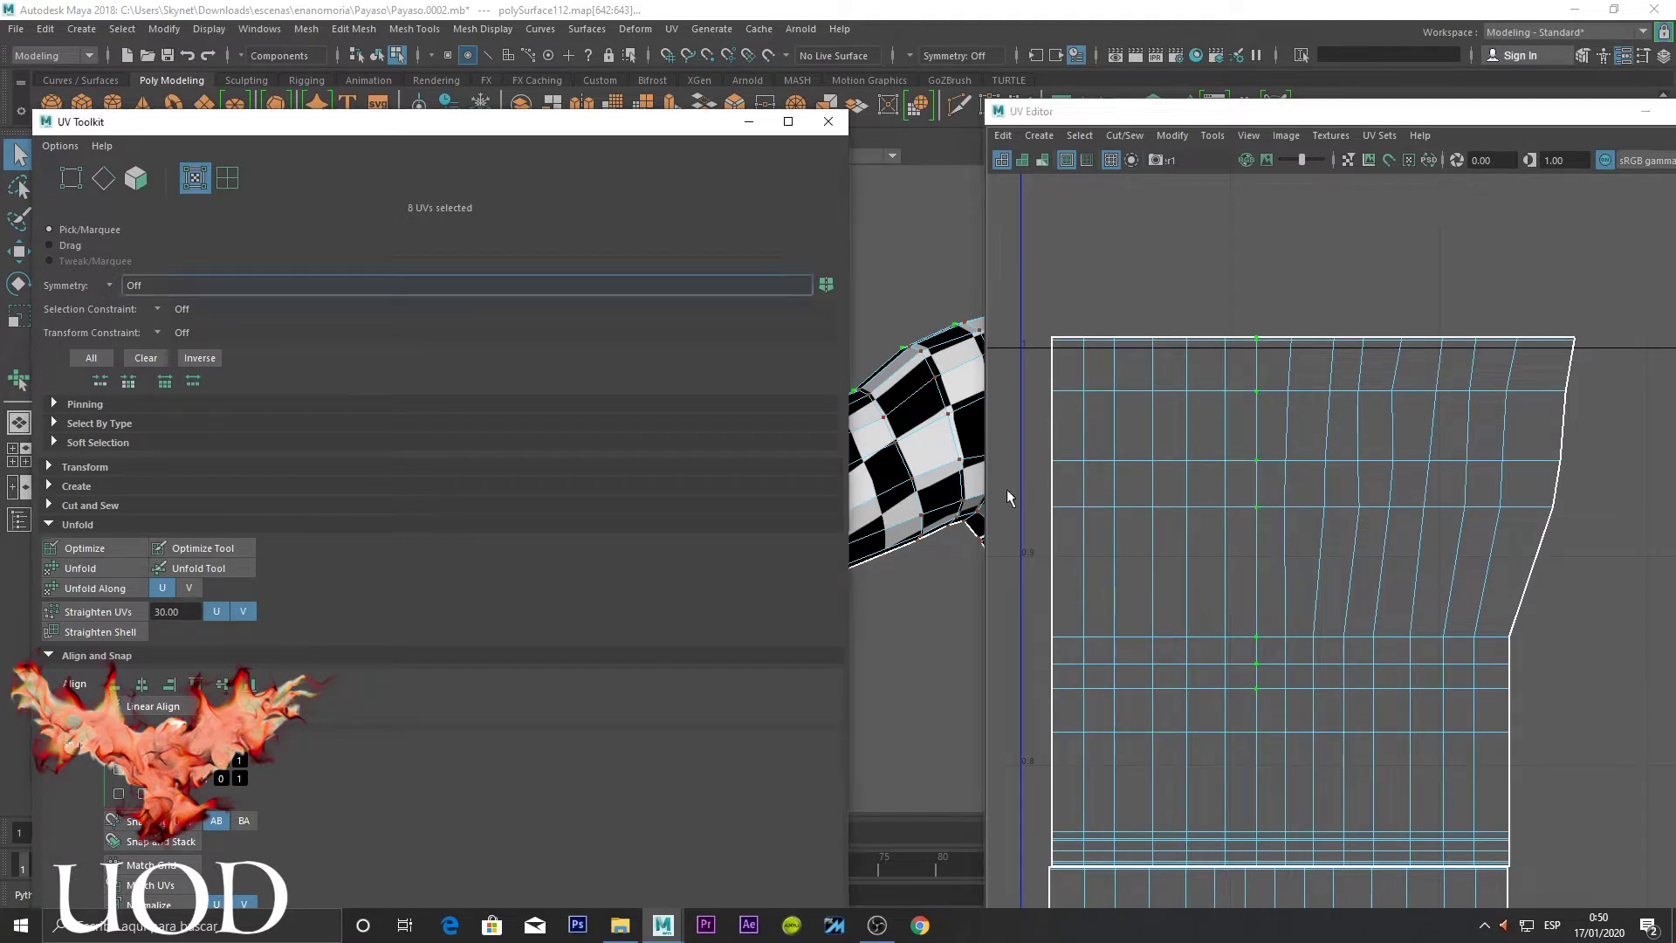
drag(1291, 310, 1276, 590)
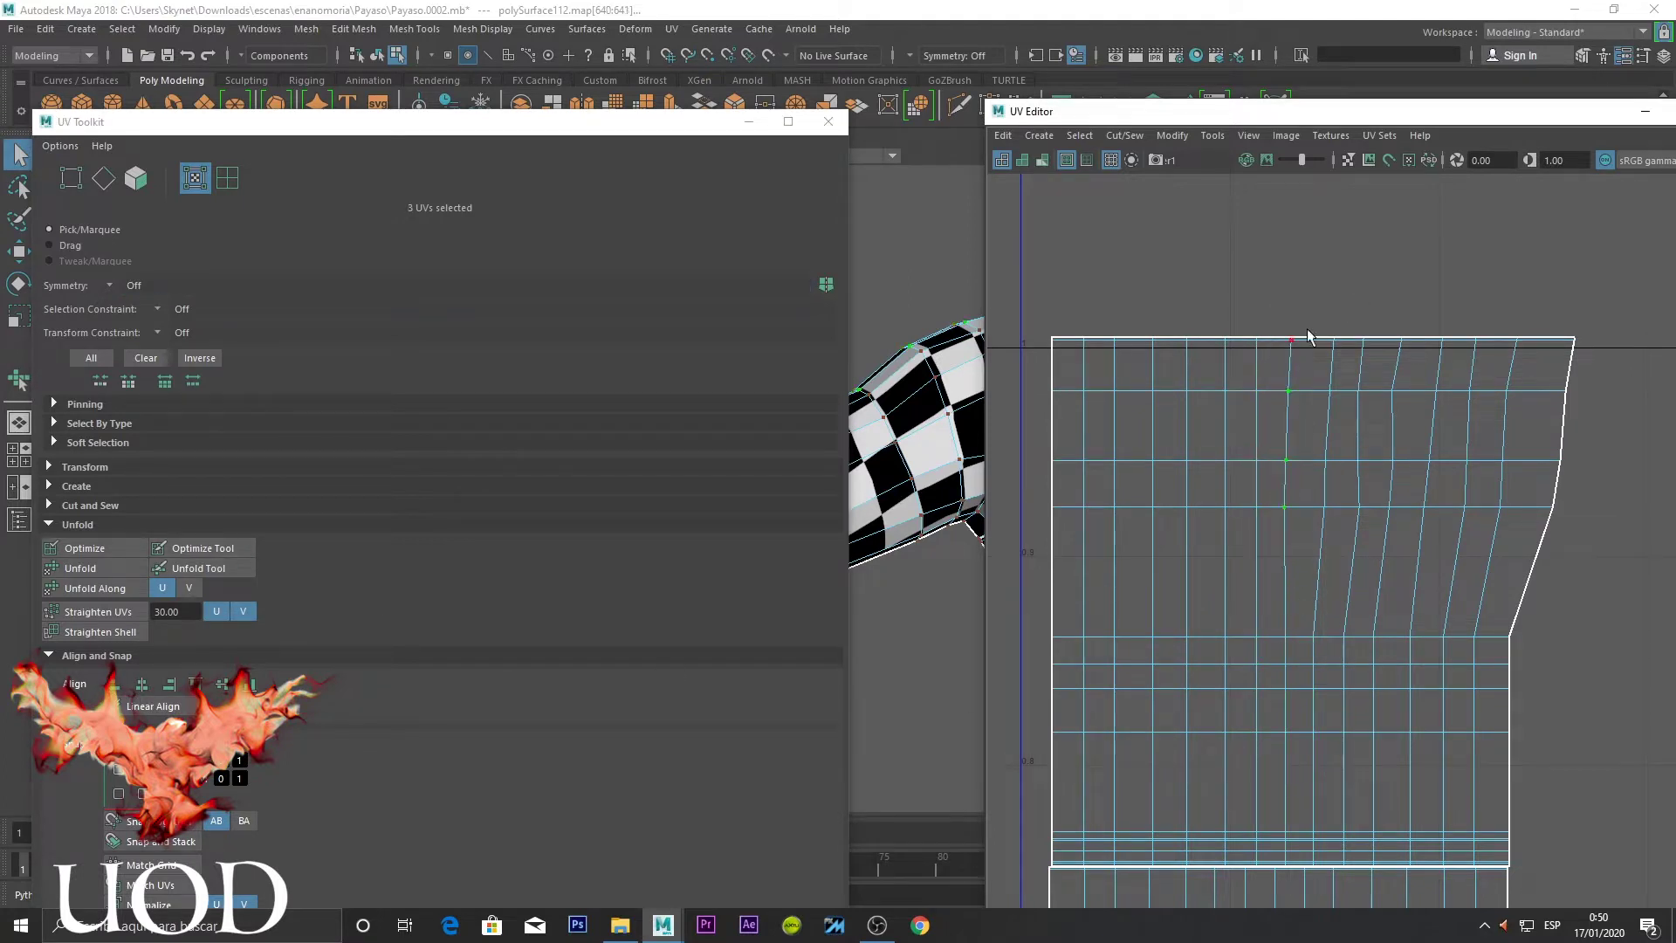
drag(1302, 302, 1273, 659)
drag(1344, 320, 1299, 625)
drag(1324, 616, 1319, 663)
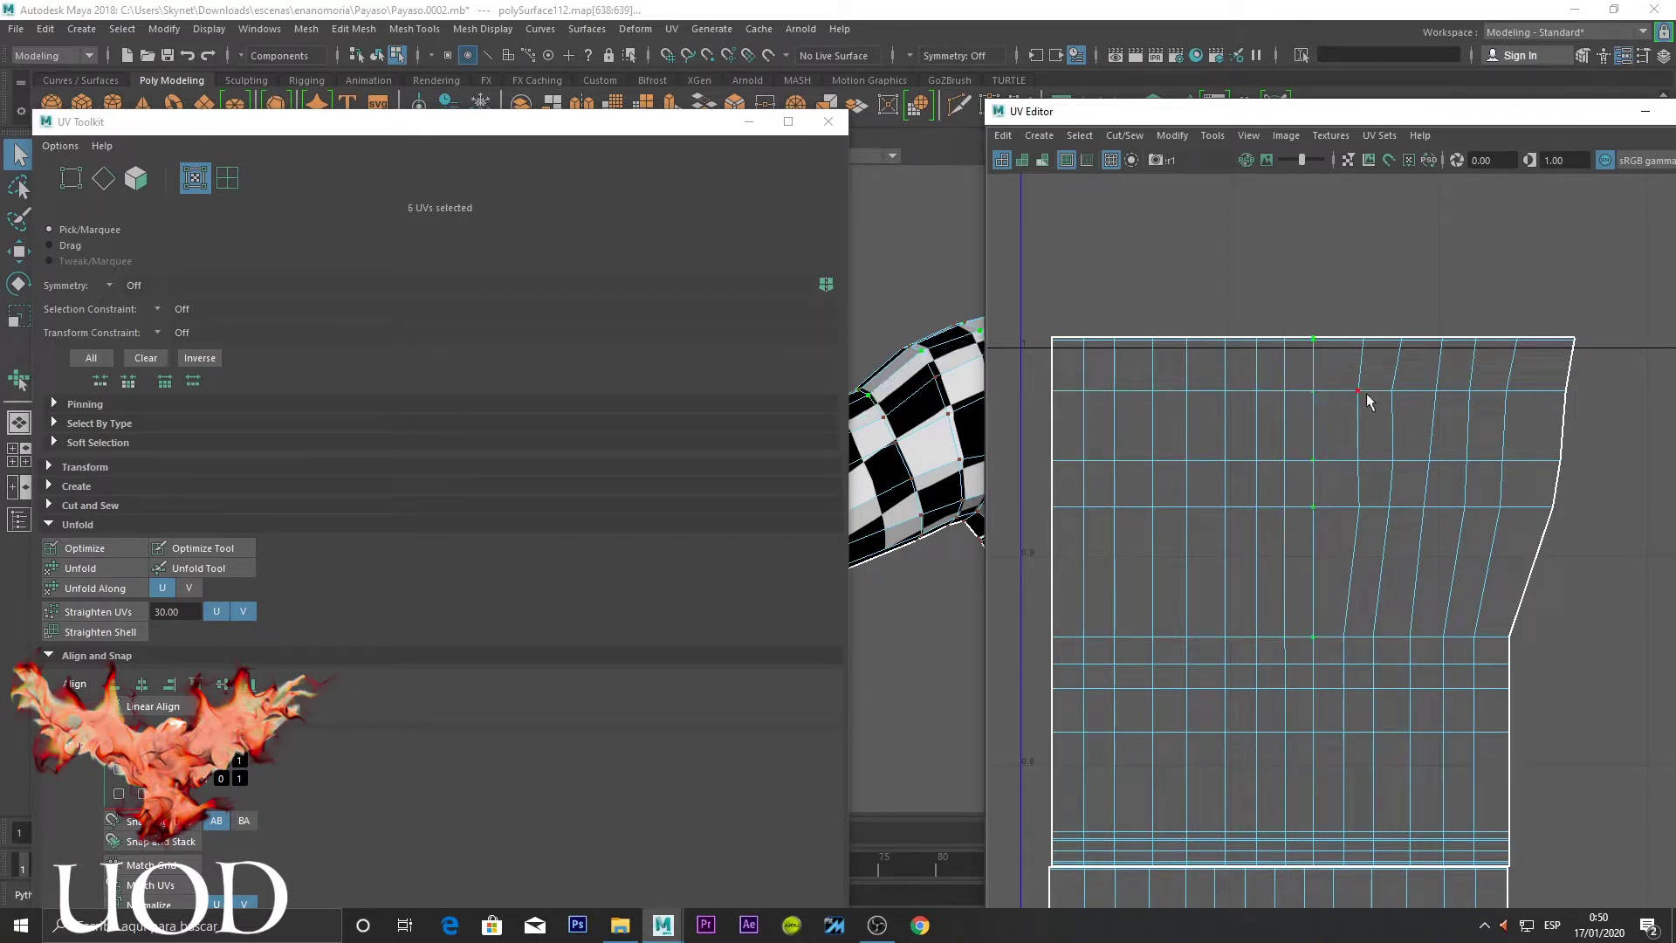
drag(1370, 321, 1344, 672)
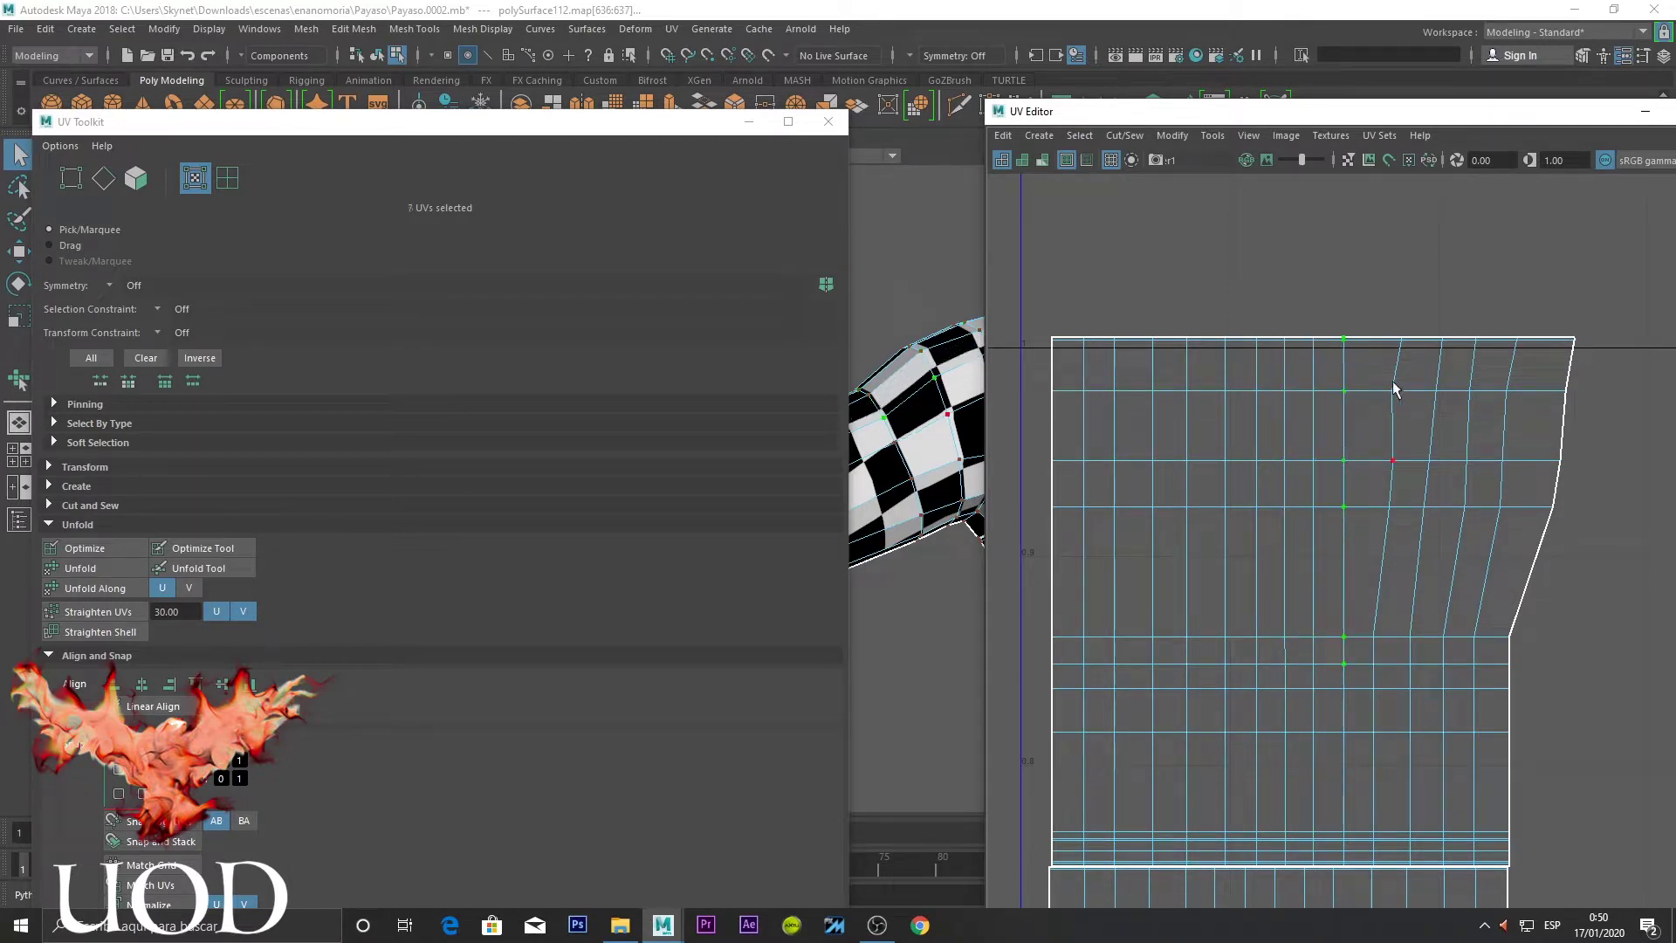
drag(1401, 324, 1362, 542)
shift+right_drag(1432, 462, 1449, 320)
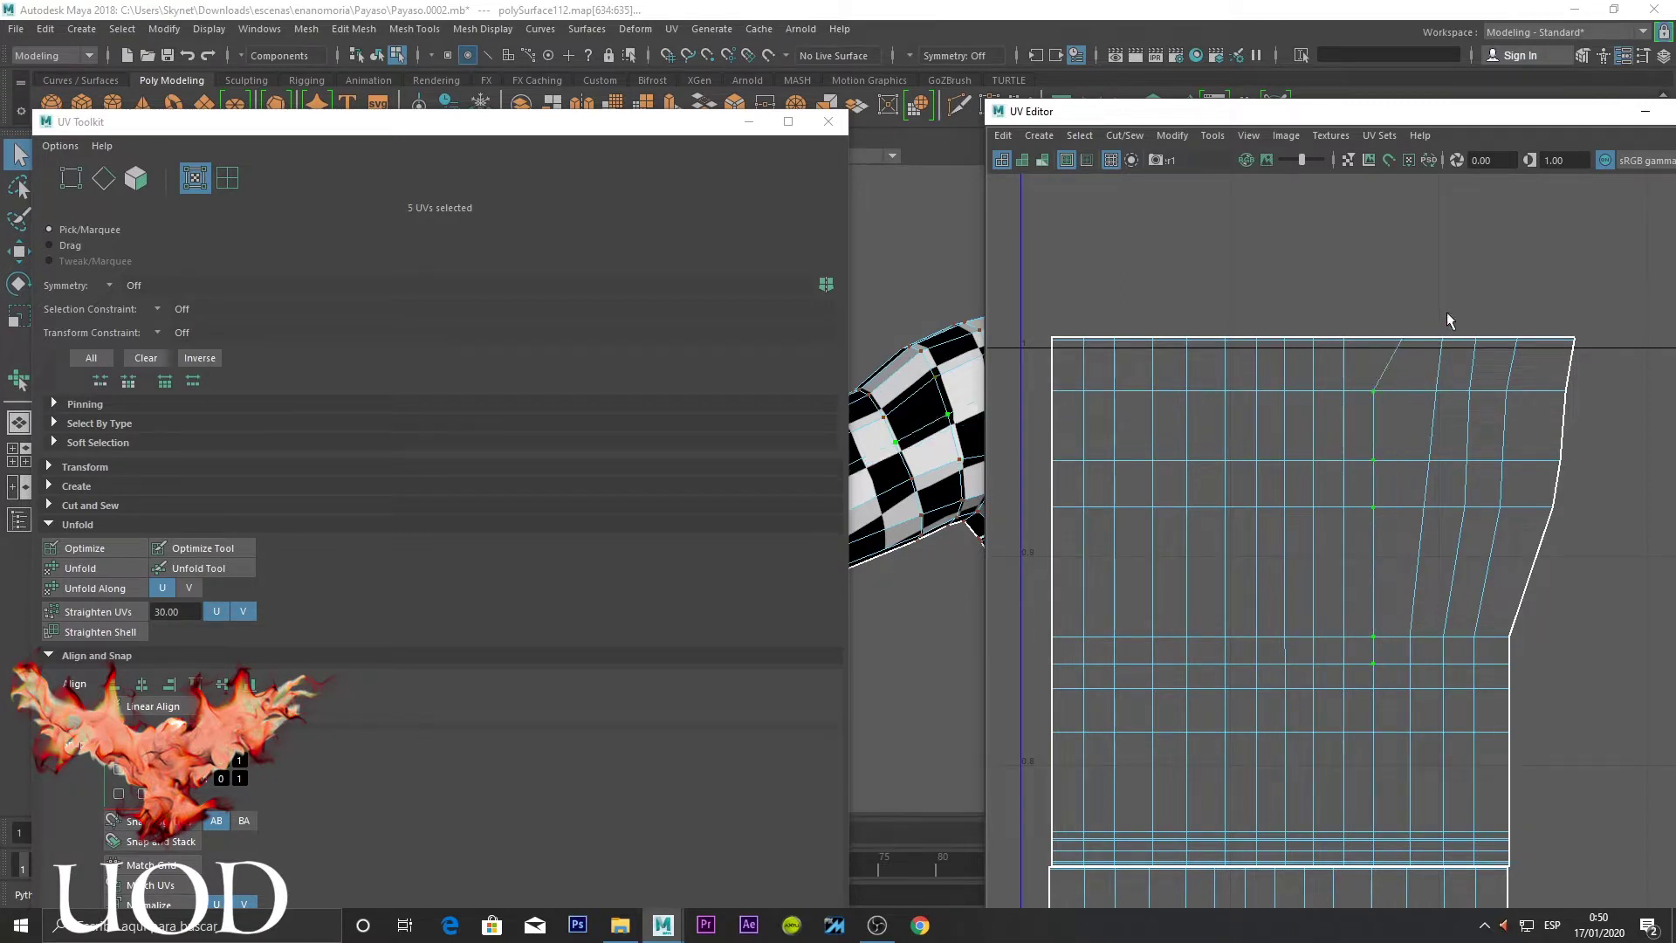
Straighten the columns near the right border and make the slanted right border vertical
drag(1413, 314, 1368, 430)
drag(1449, 318, 1401, 641)
drag(1482, 321, 1432, 694)
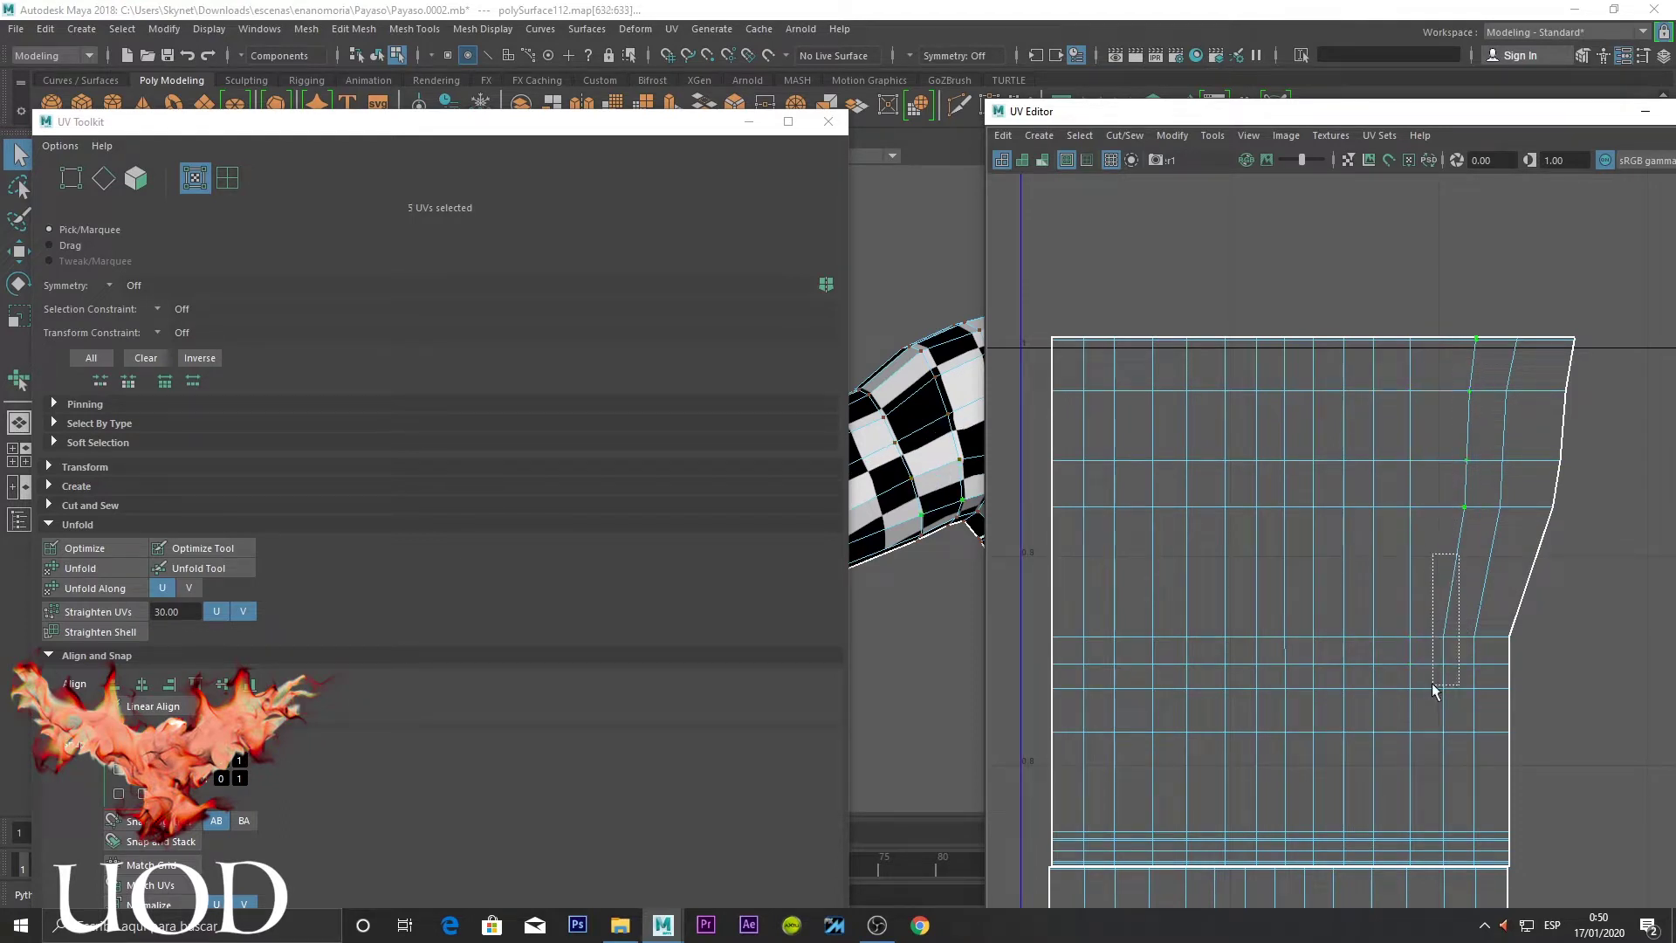
drag(1527, 339, 1489, 519)
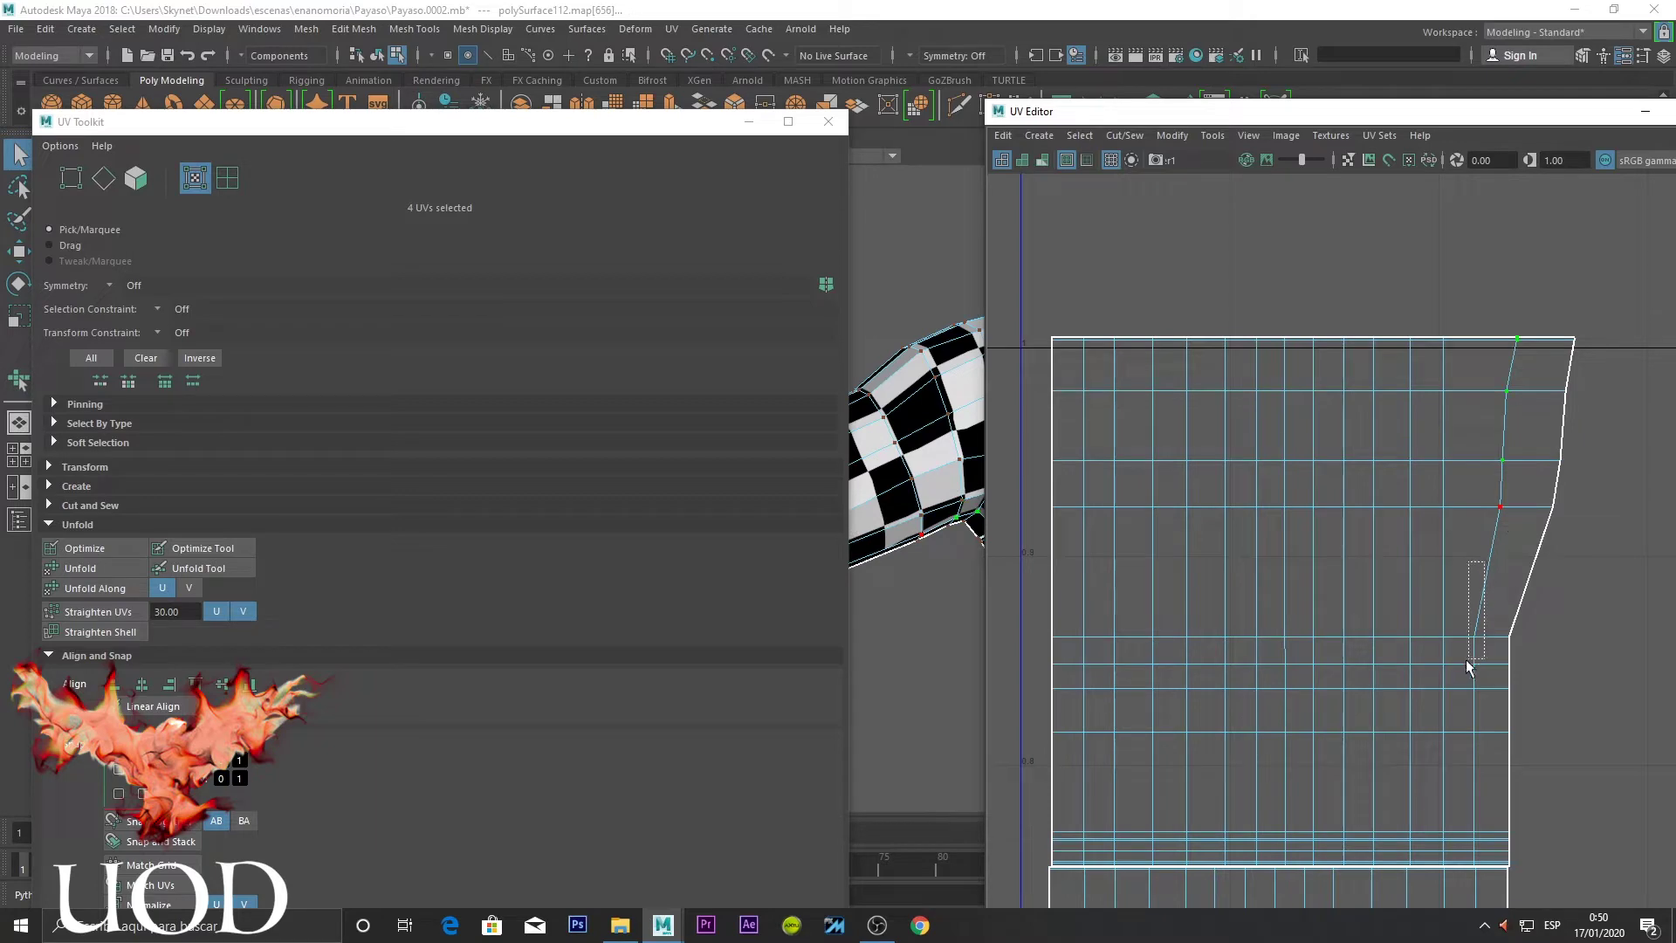
shift+drag(1465, 658, 1465, 658)
shift+right_drag(1465, 658, 1569, 339)
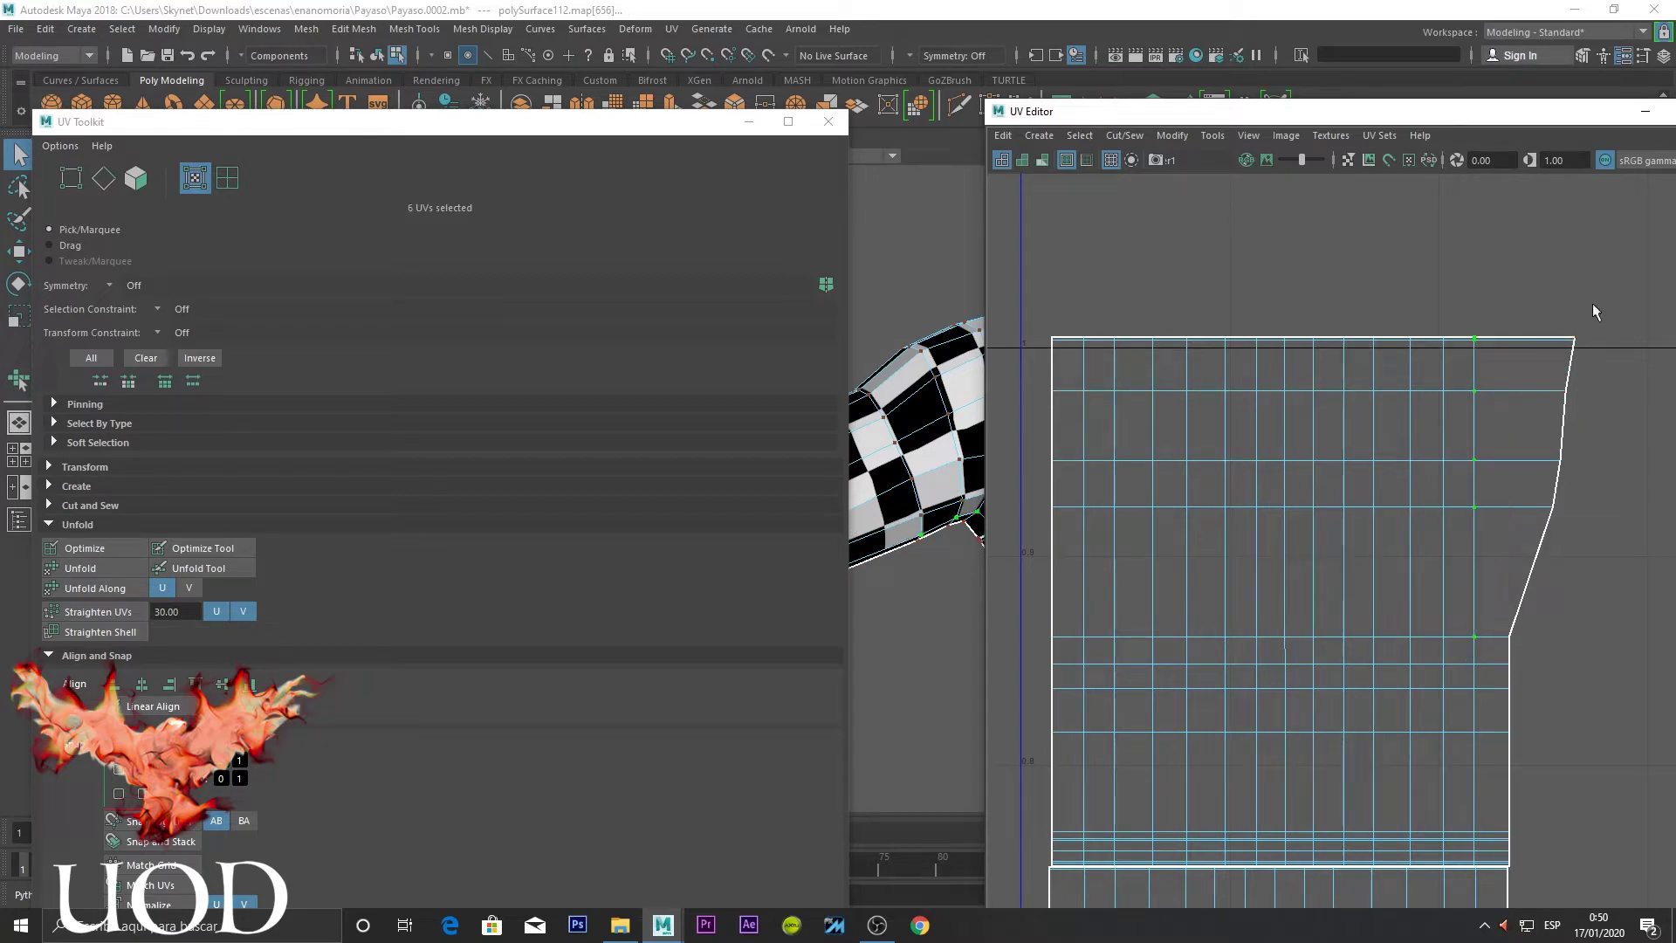
drag(1592, 302, 1511, 681)
shift+right_drag(1511, 681, 1521, 447)
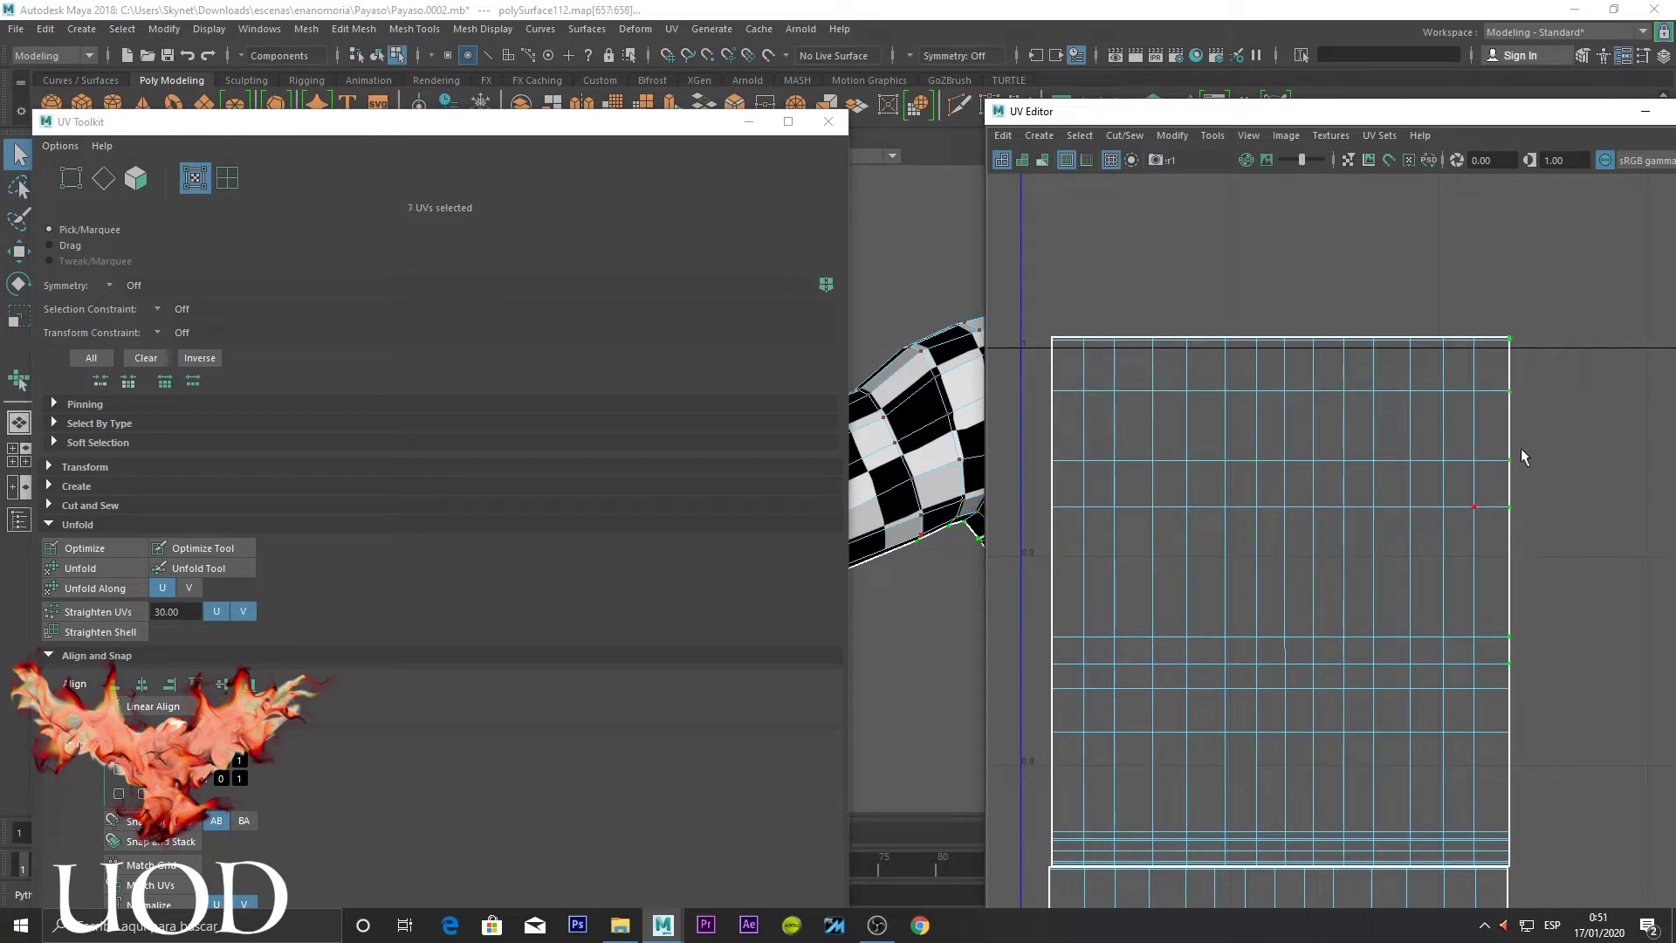
click(1643, 111)
Close the UV Toolkit, switch to object mode, and orbit around the whole character
click(827, 121)
key(F8)
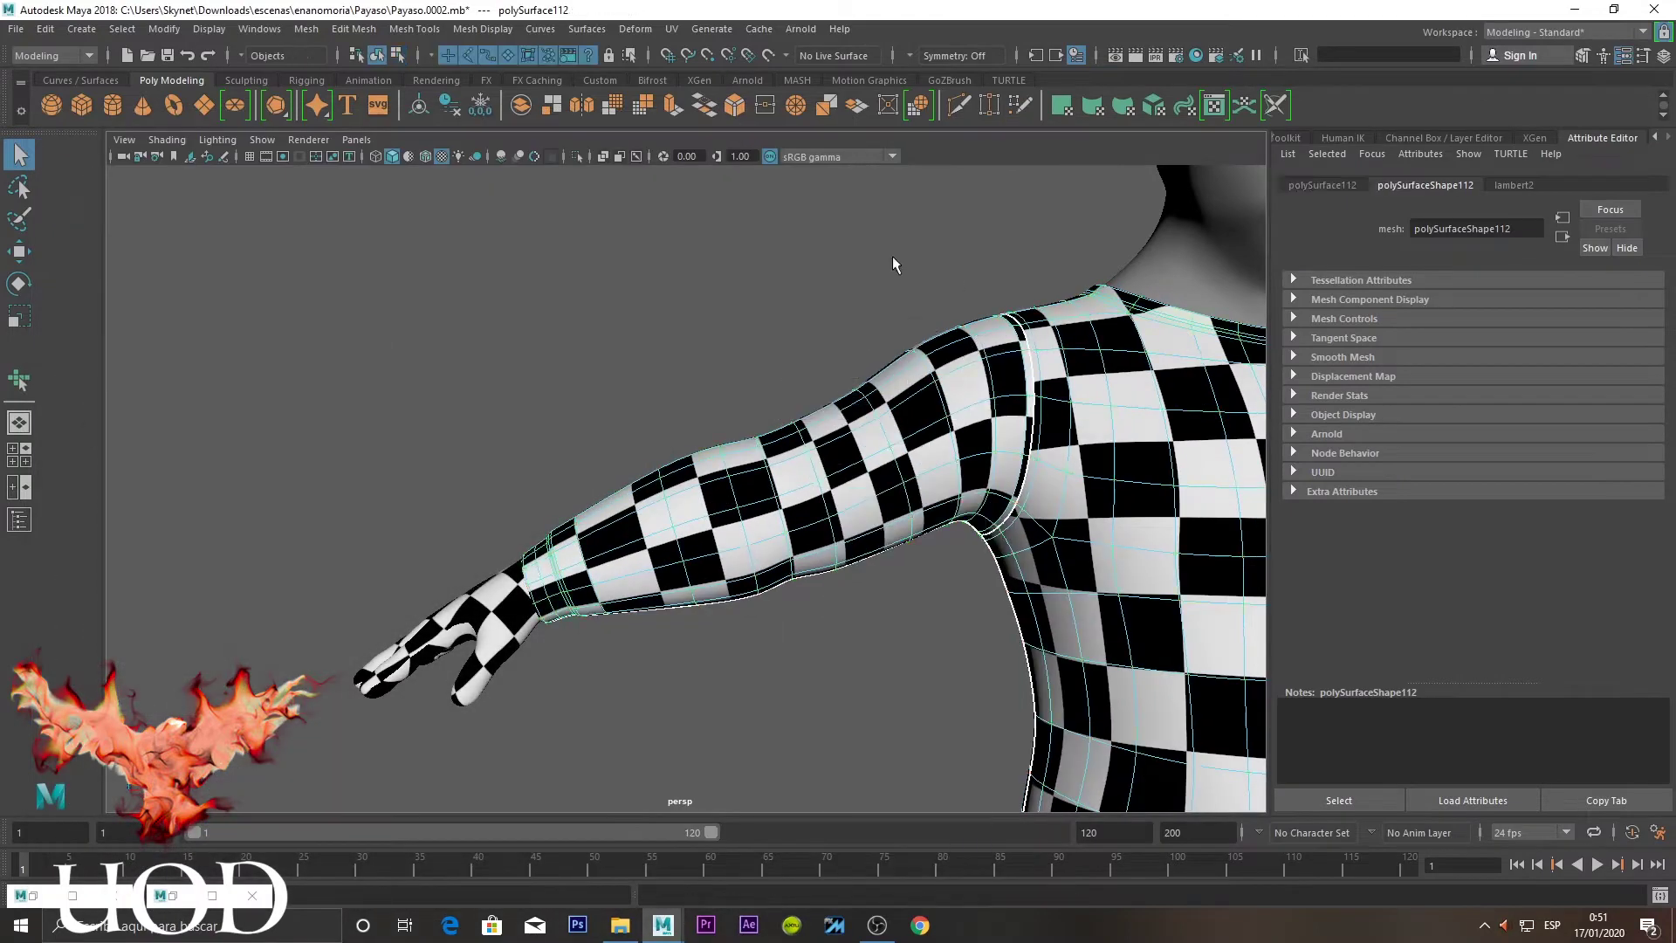
click(890, 262)
scroll(891, 262, down, 5)
scroll(943, 193, up, 4)
scroll(942, 193, down, 4)
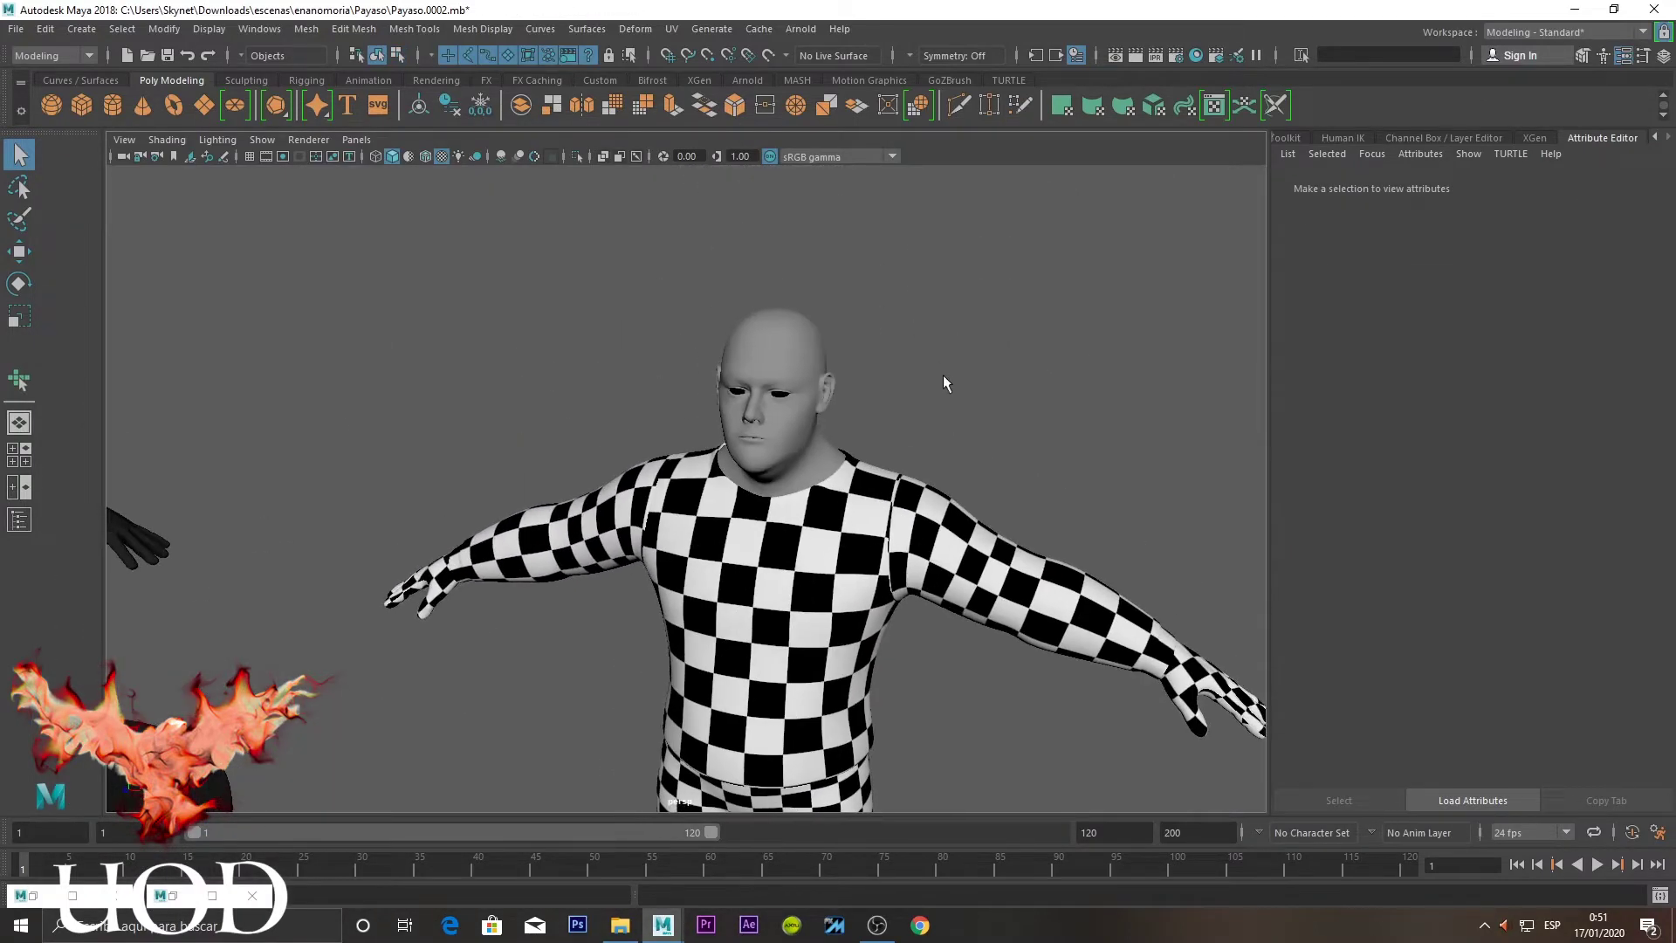
alt+drag(934, 373, 925, 463)
scroll(922, 469, up, 4)
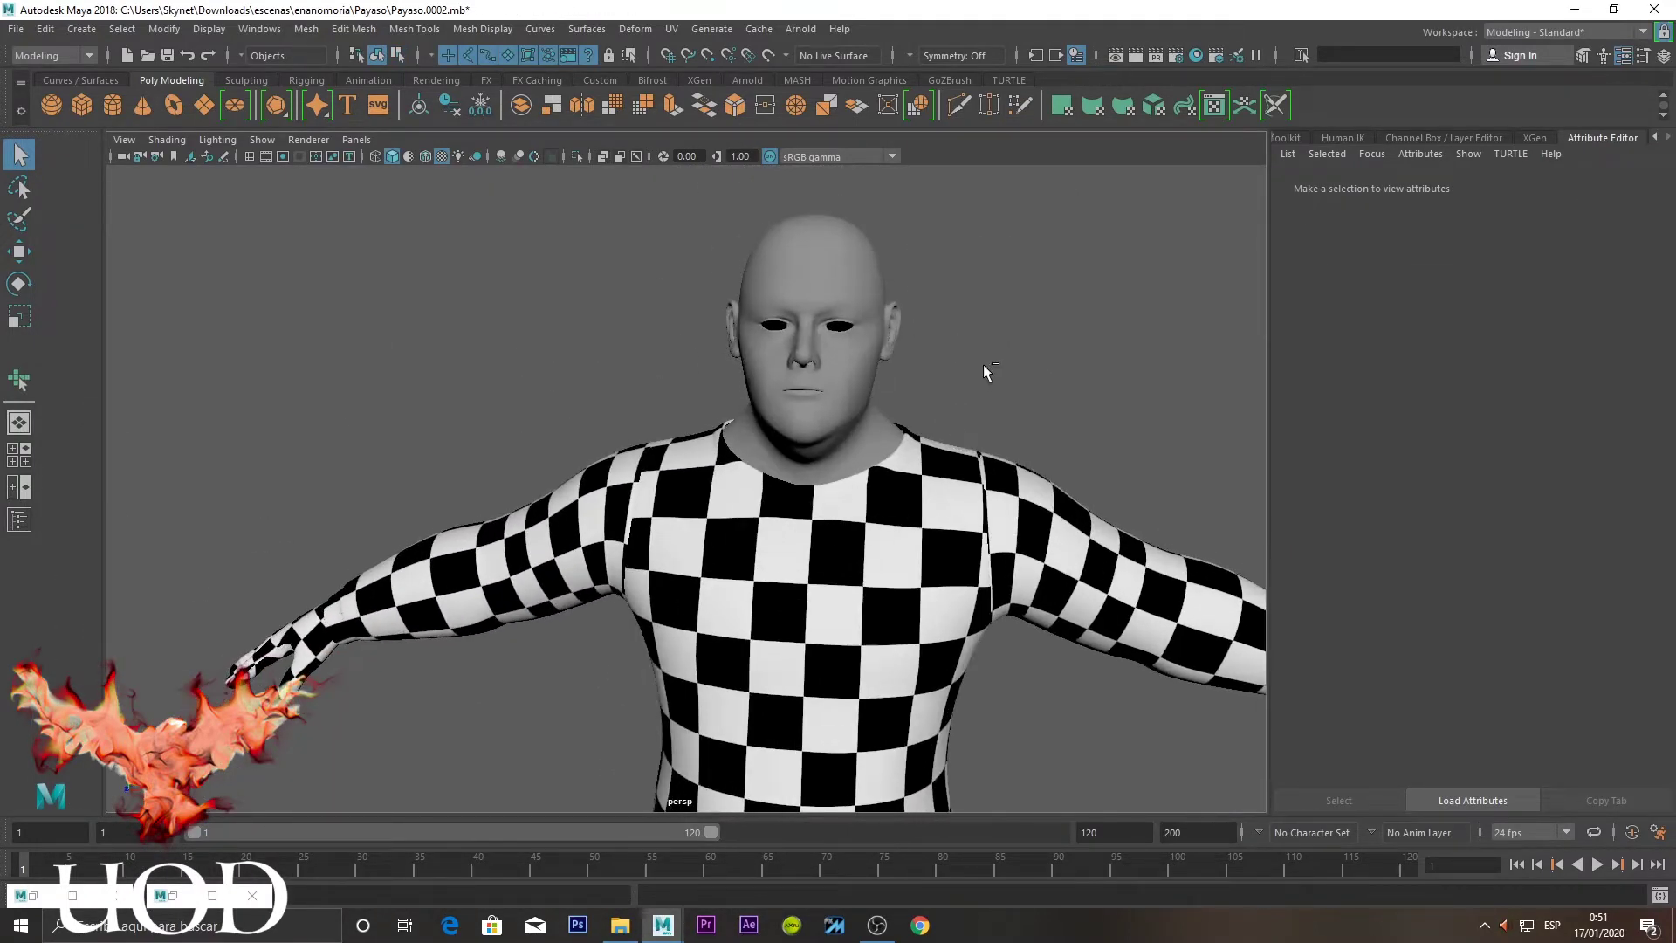
alt+drag(1007, 290, 891, 234)
Orbit to a three-quarter view of the head and select head mesh polySurface115
key(5)
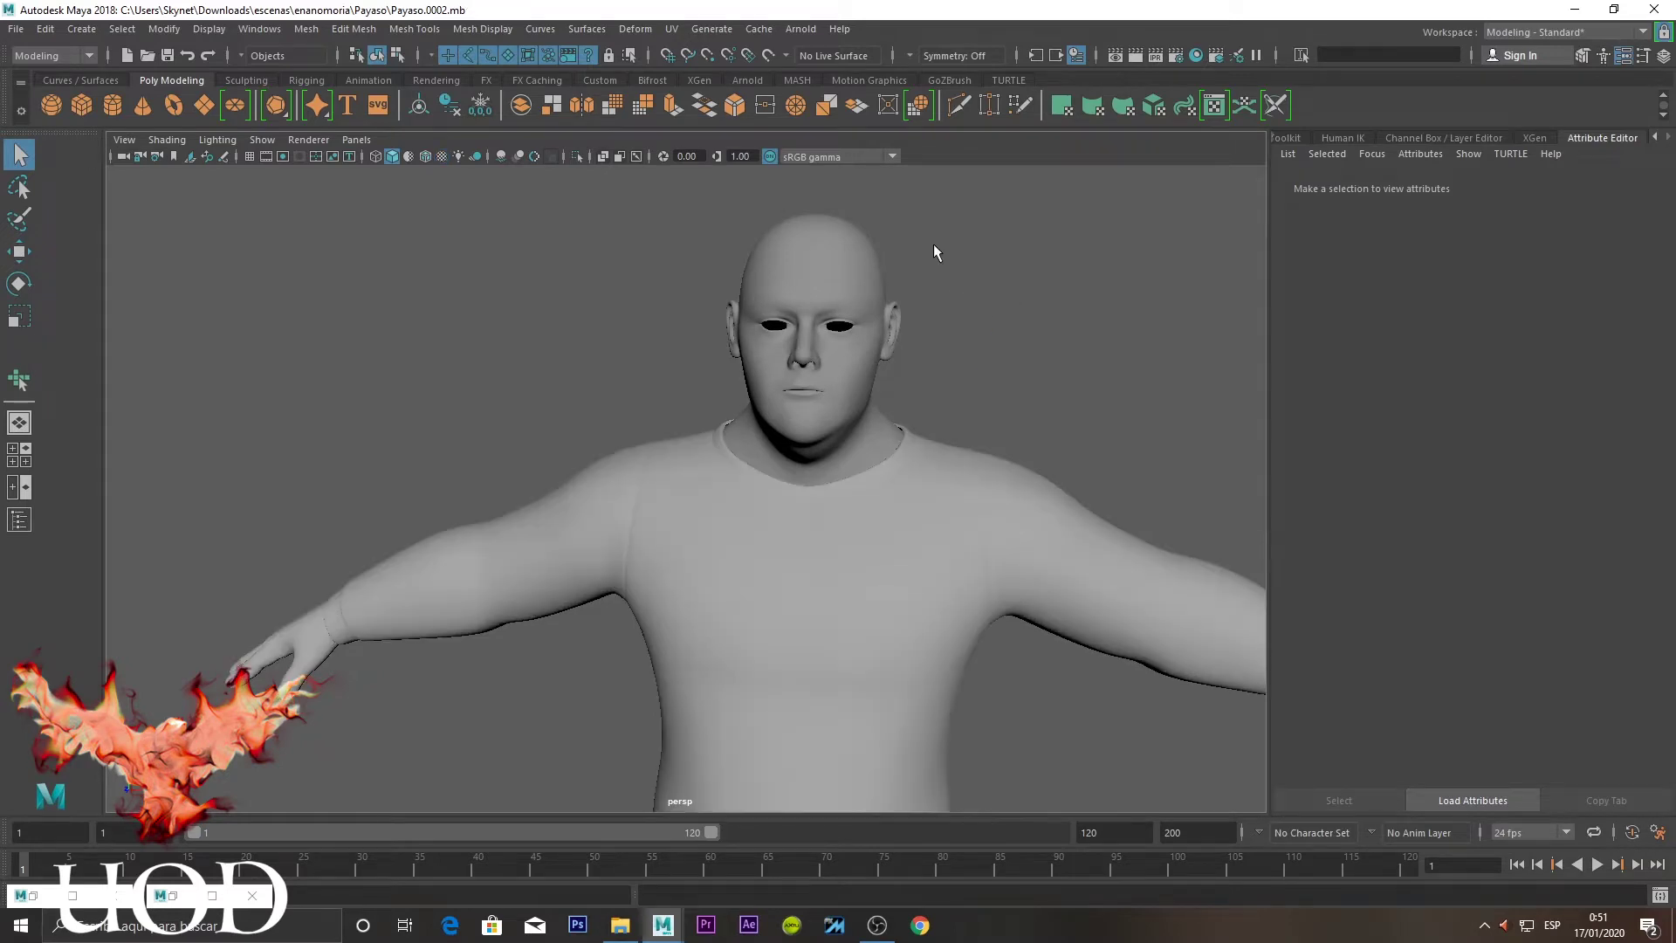
key(6)
scroll(804, 442, up, 5)
mouse_move(804, 442)
alt+mouse_down()
mouse_move(932, 482)
mouse_move(942, 467)
alt+mouse_up()
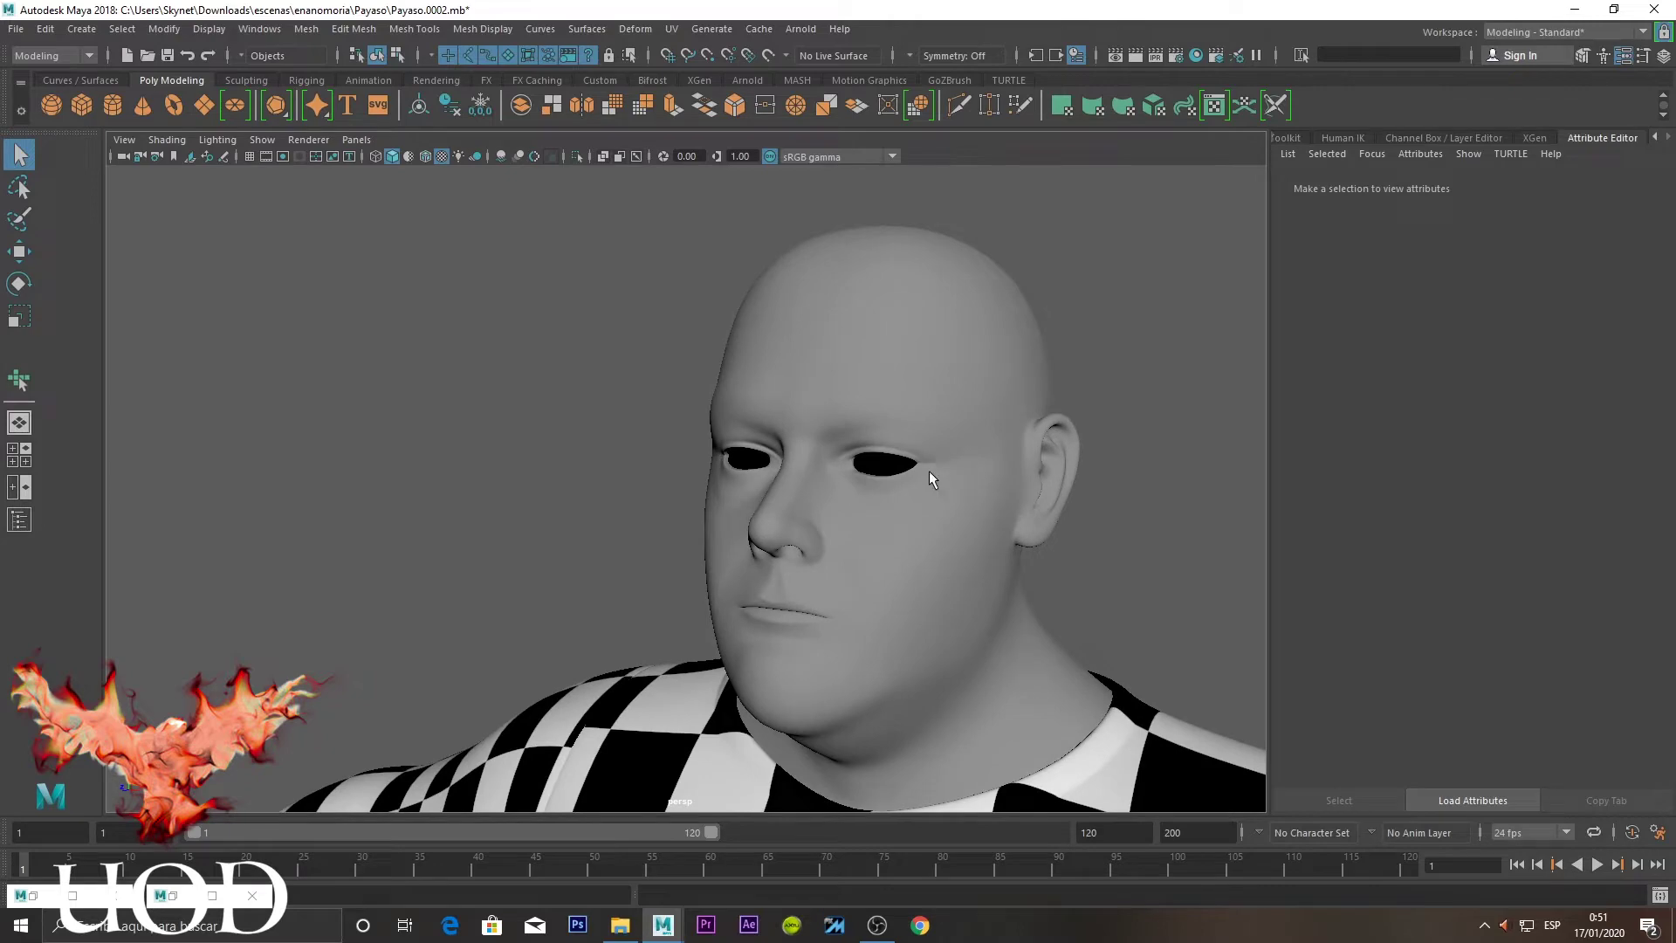
click(893, 363)
mouse_move(971, 337)
alt+mouse_down()
mouse_move(1034, 330)
mouse_move(1092, 368)
alt+mouse_up()
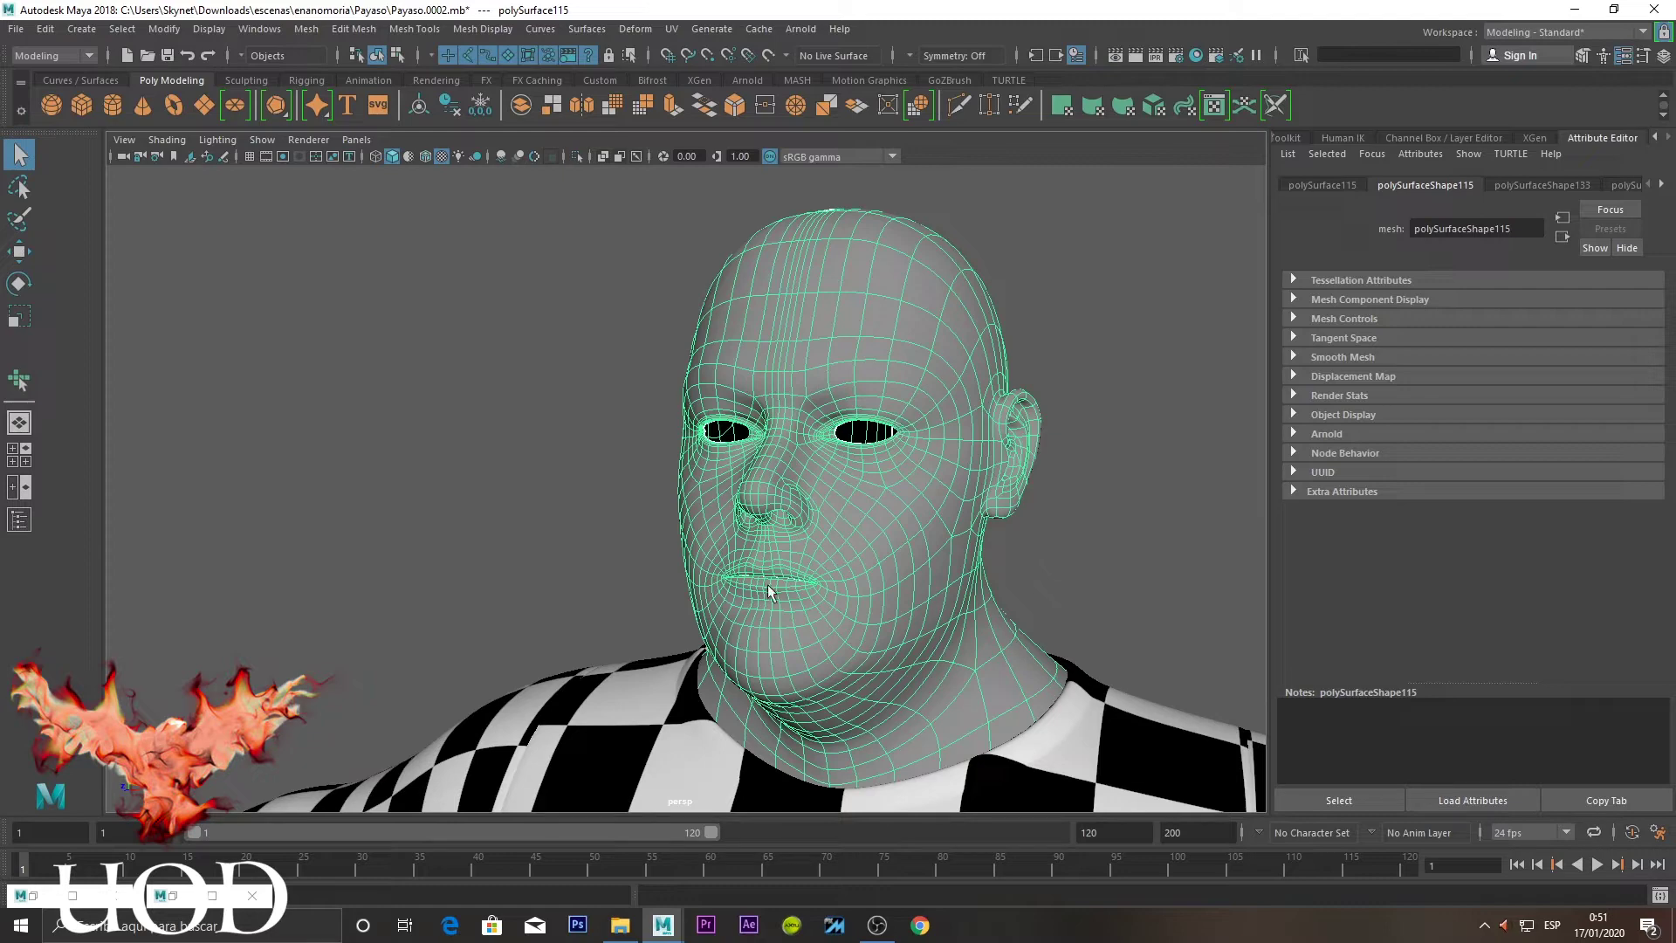
mouse_move(620, 926)
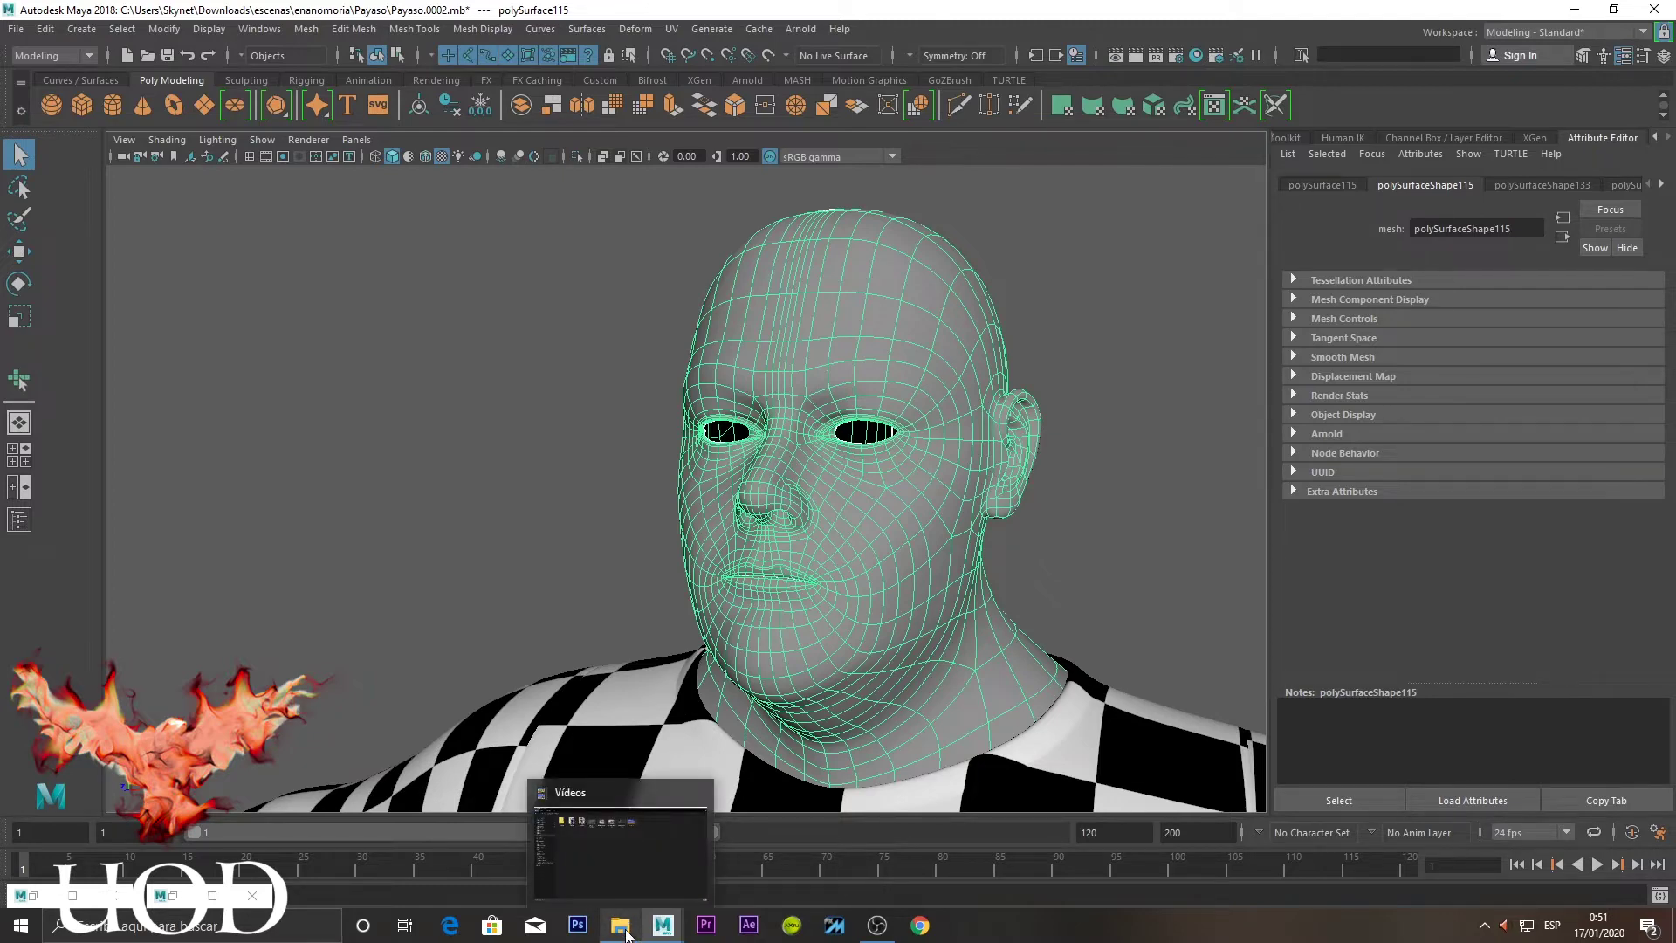
Apply a cylindrical UV projection to the head mesh
click(1067, 321)
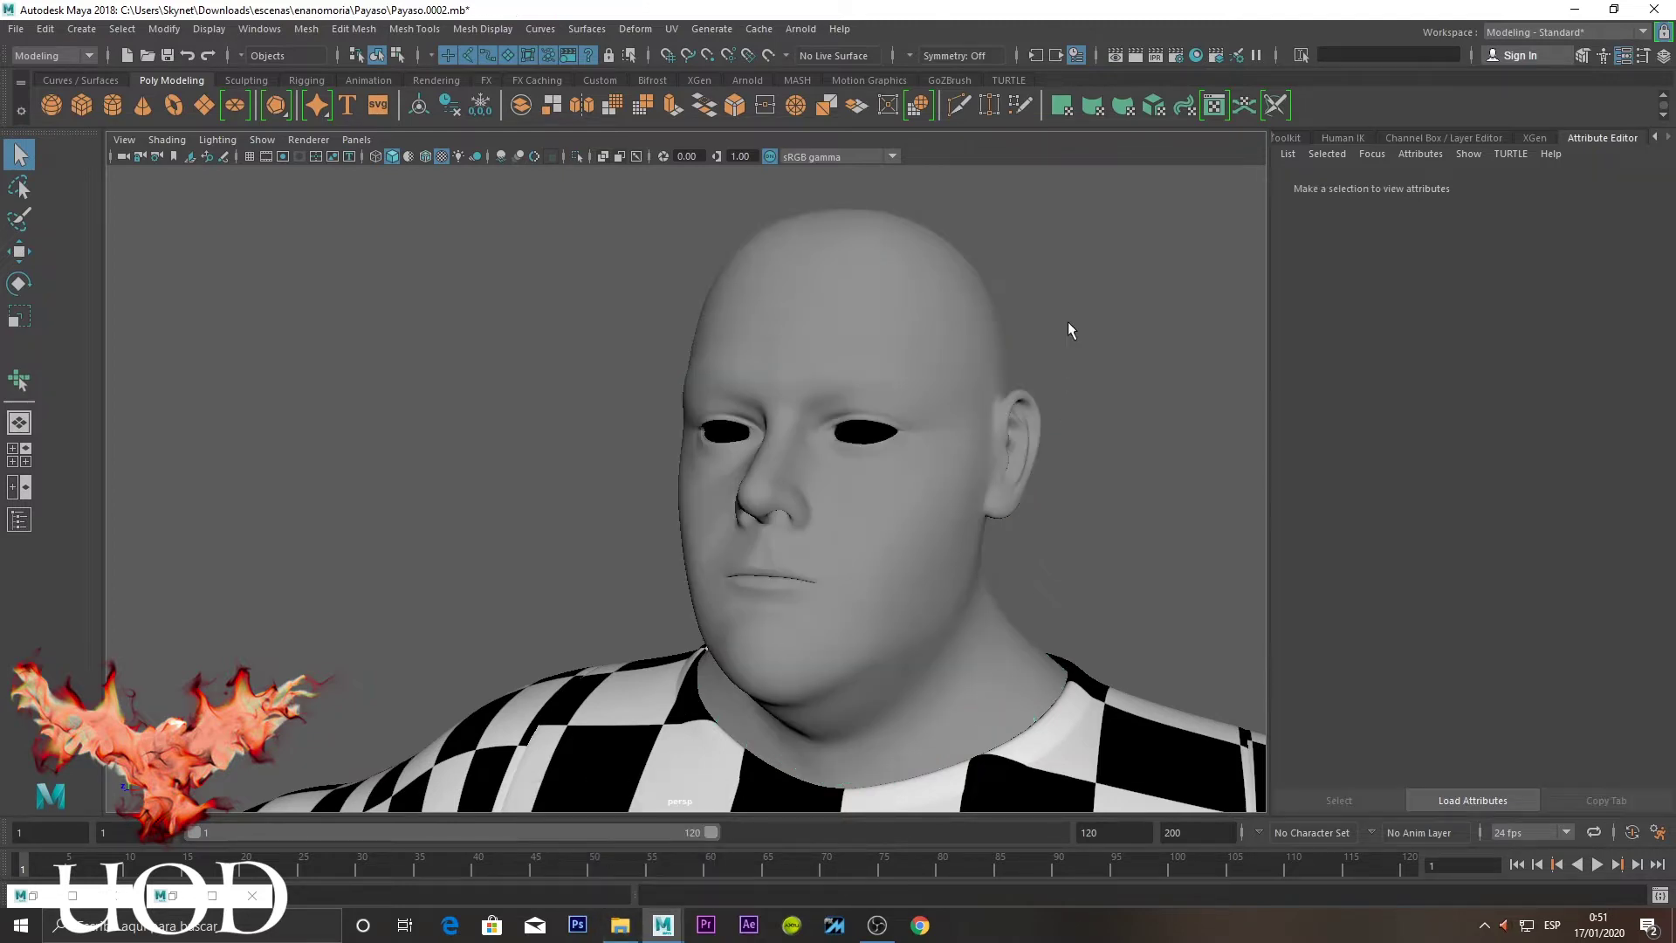
click(968, 301)
click(671, 29)
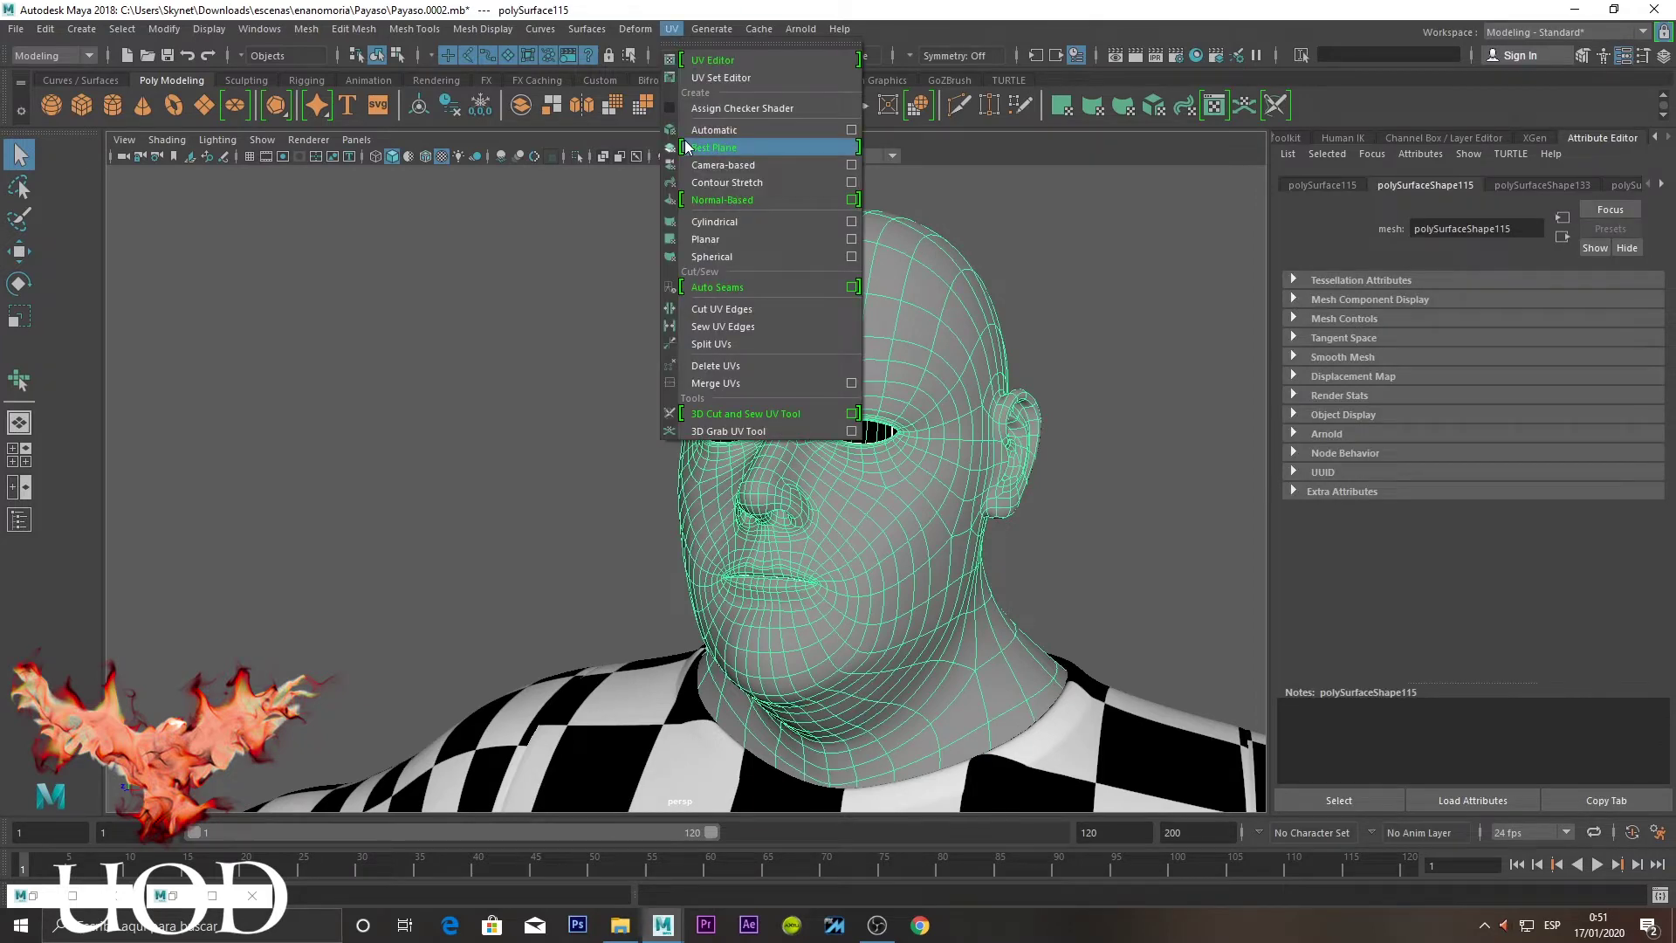
click(717, 221)
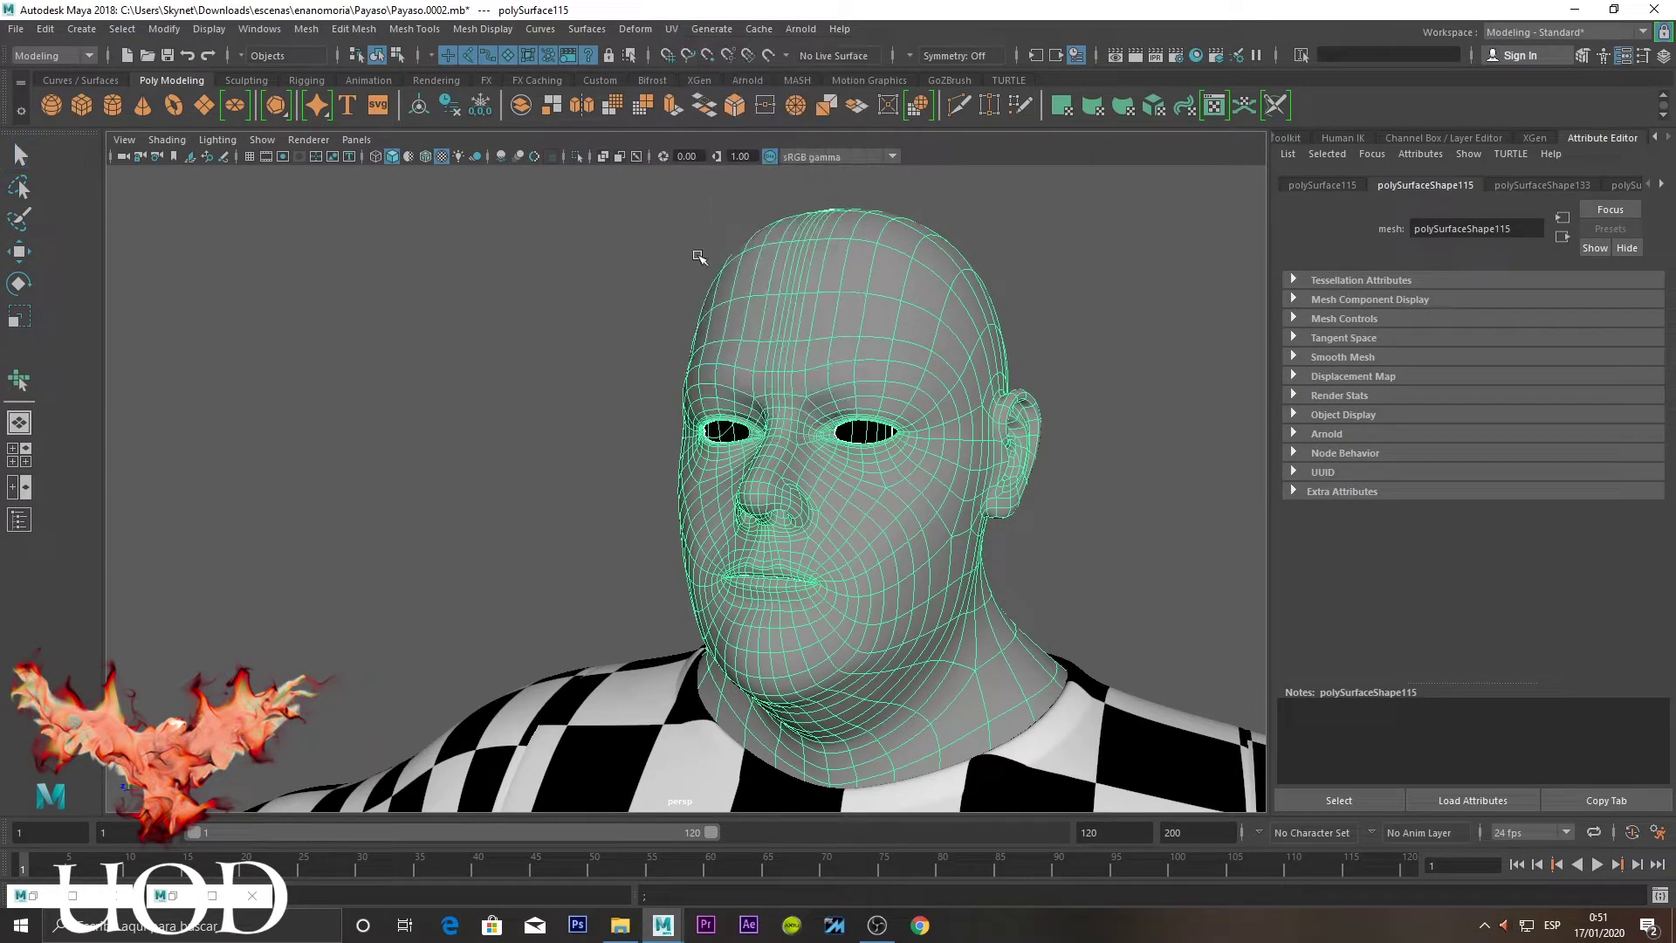
Reselect head mesh polySurface115 and enlarge the UV Toolkit window
click(553, 446)
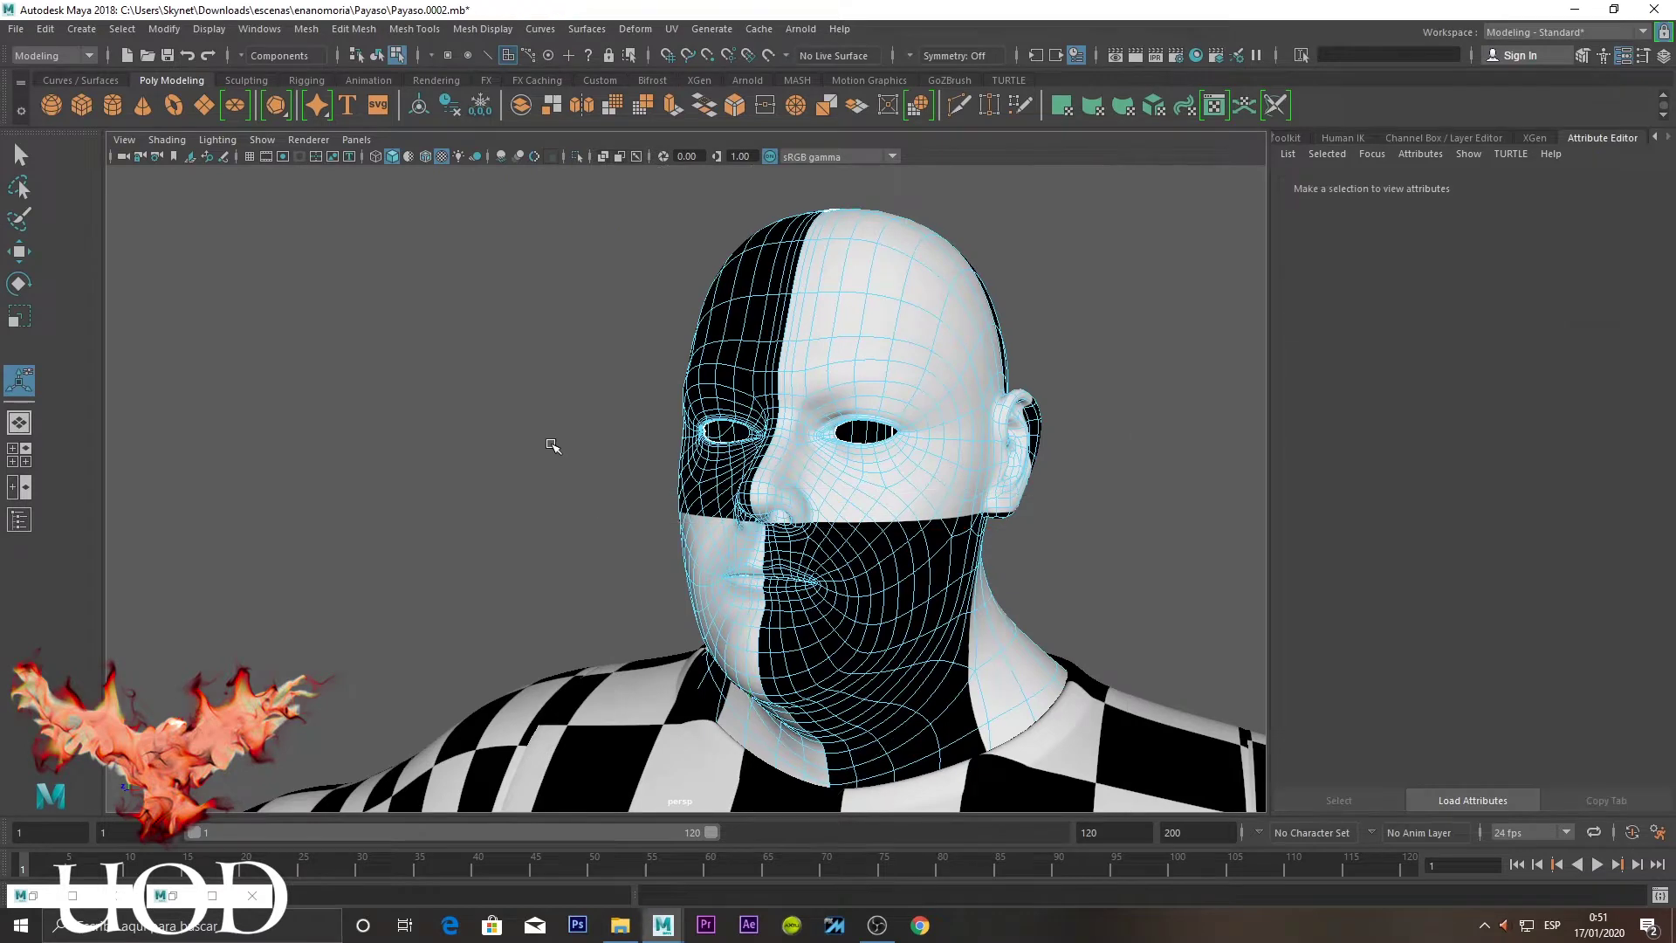
right_drag(860, 290, 961, 281)
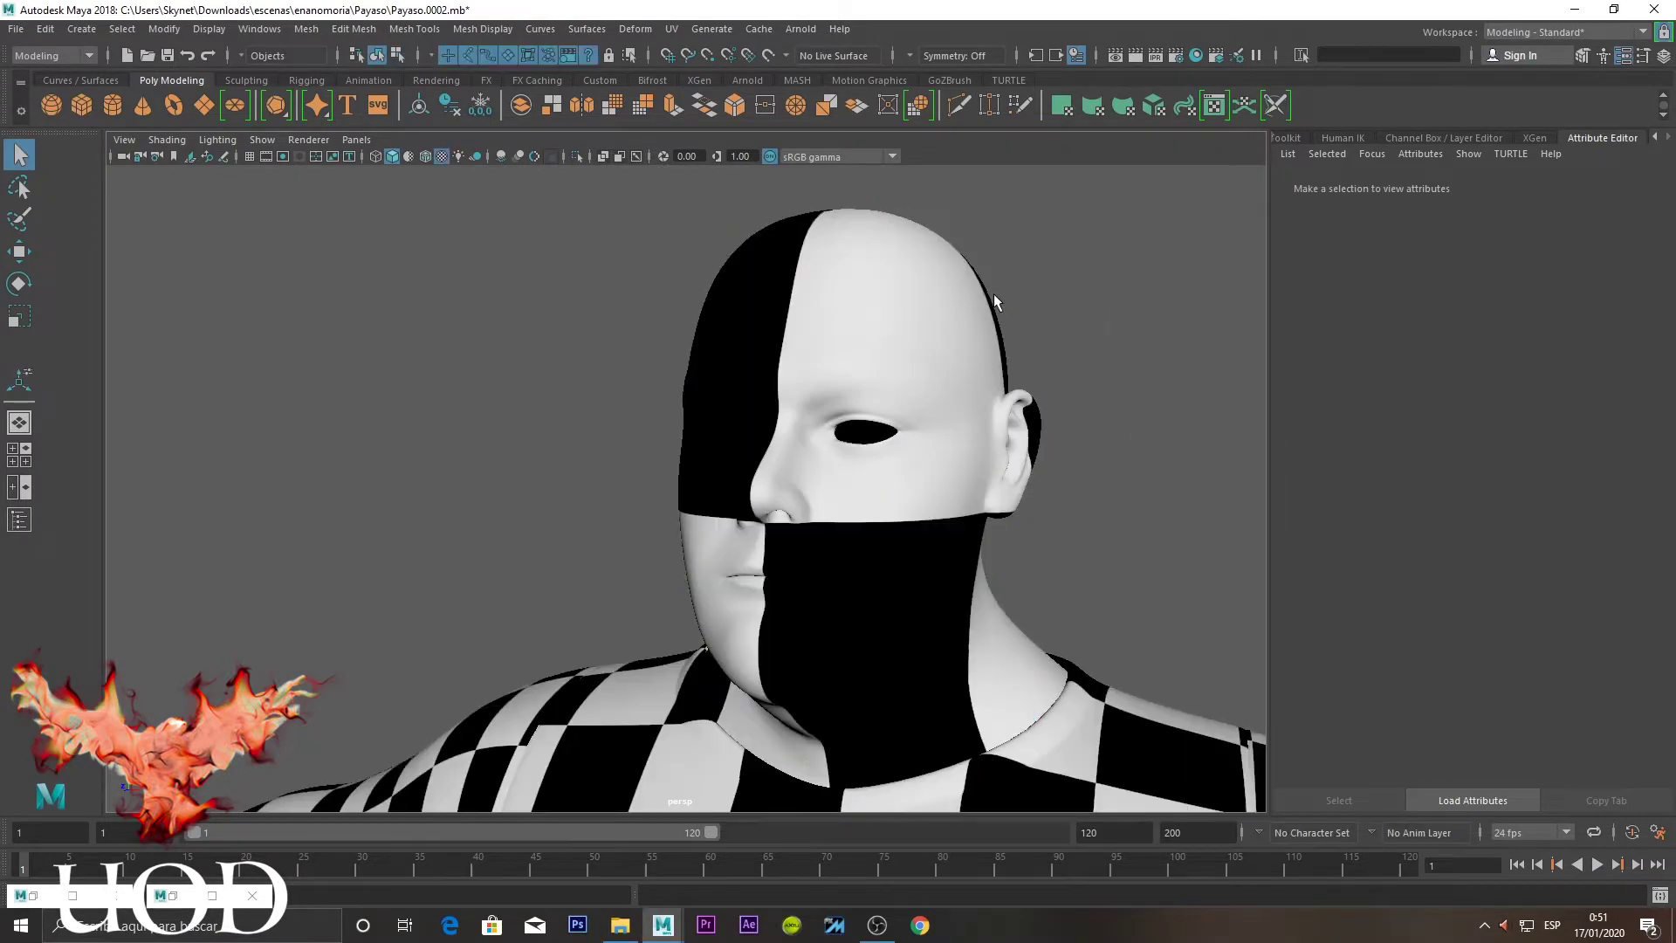
click(978, 302)
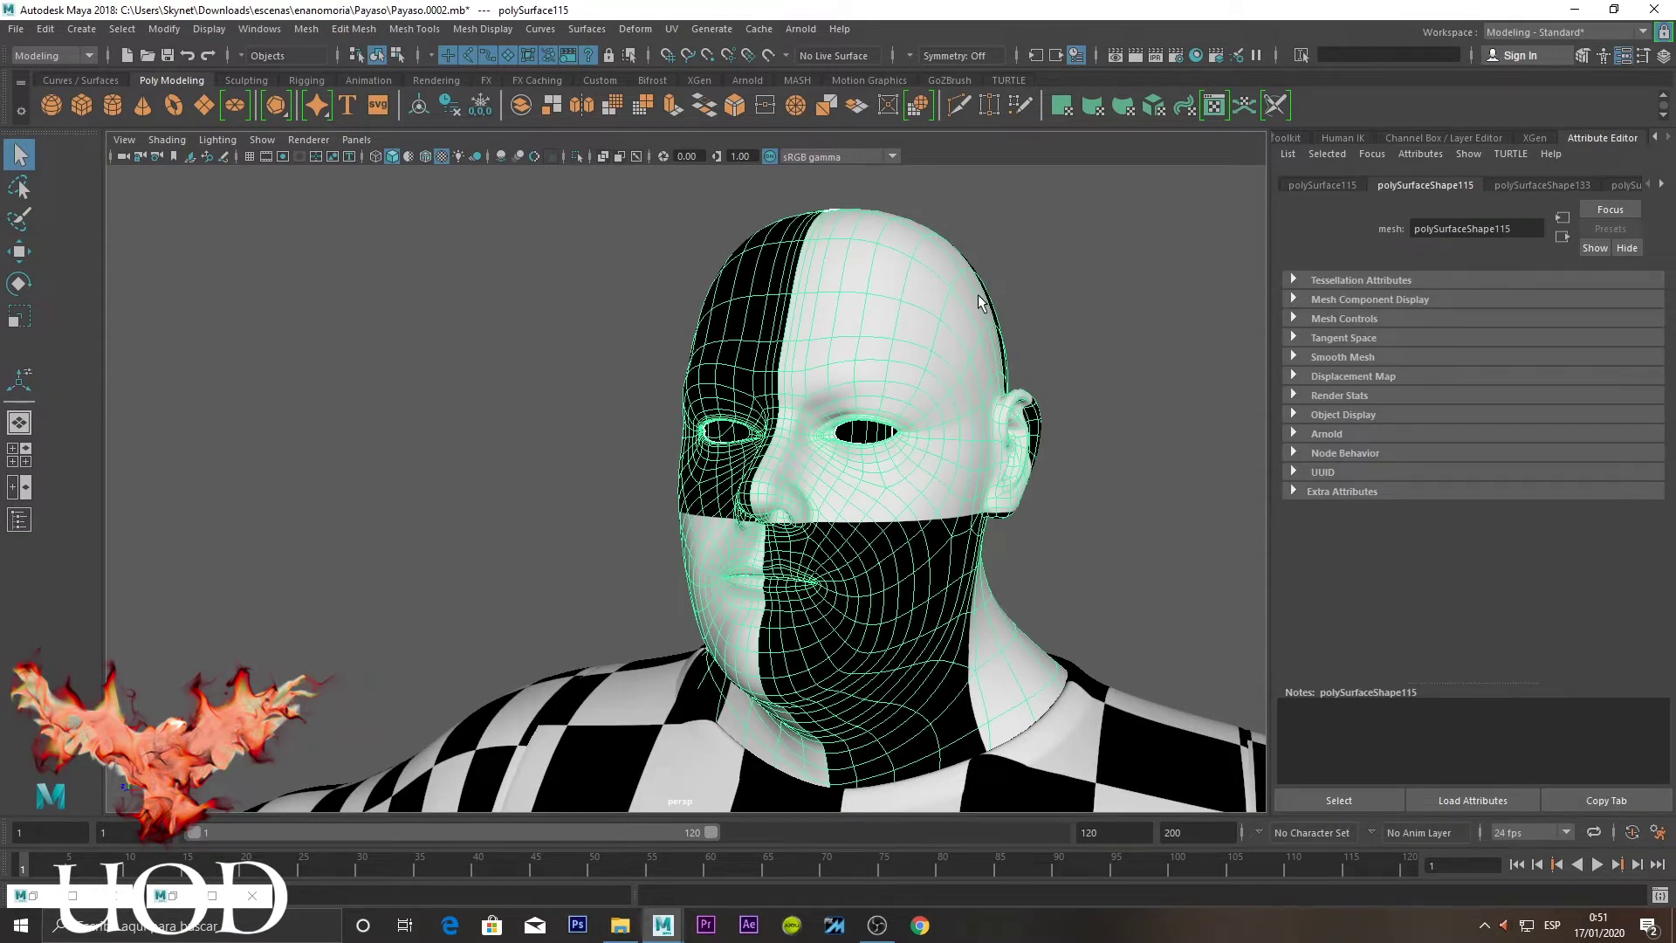
click(212, 895)
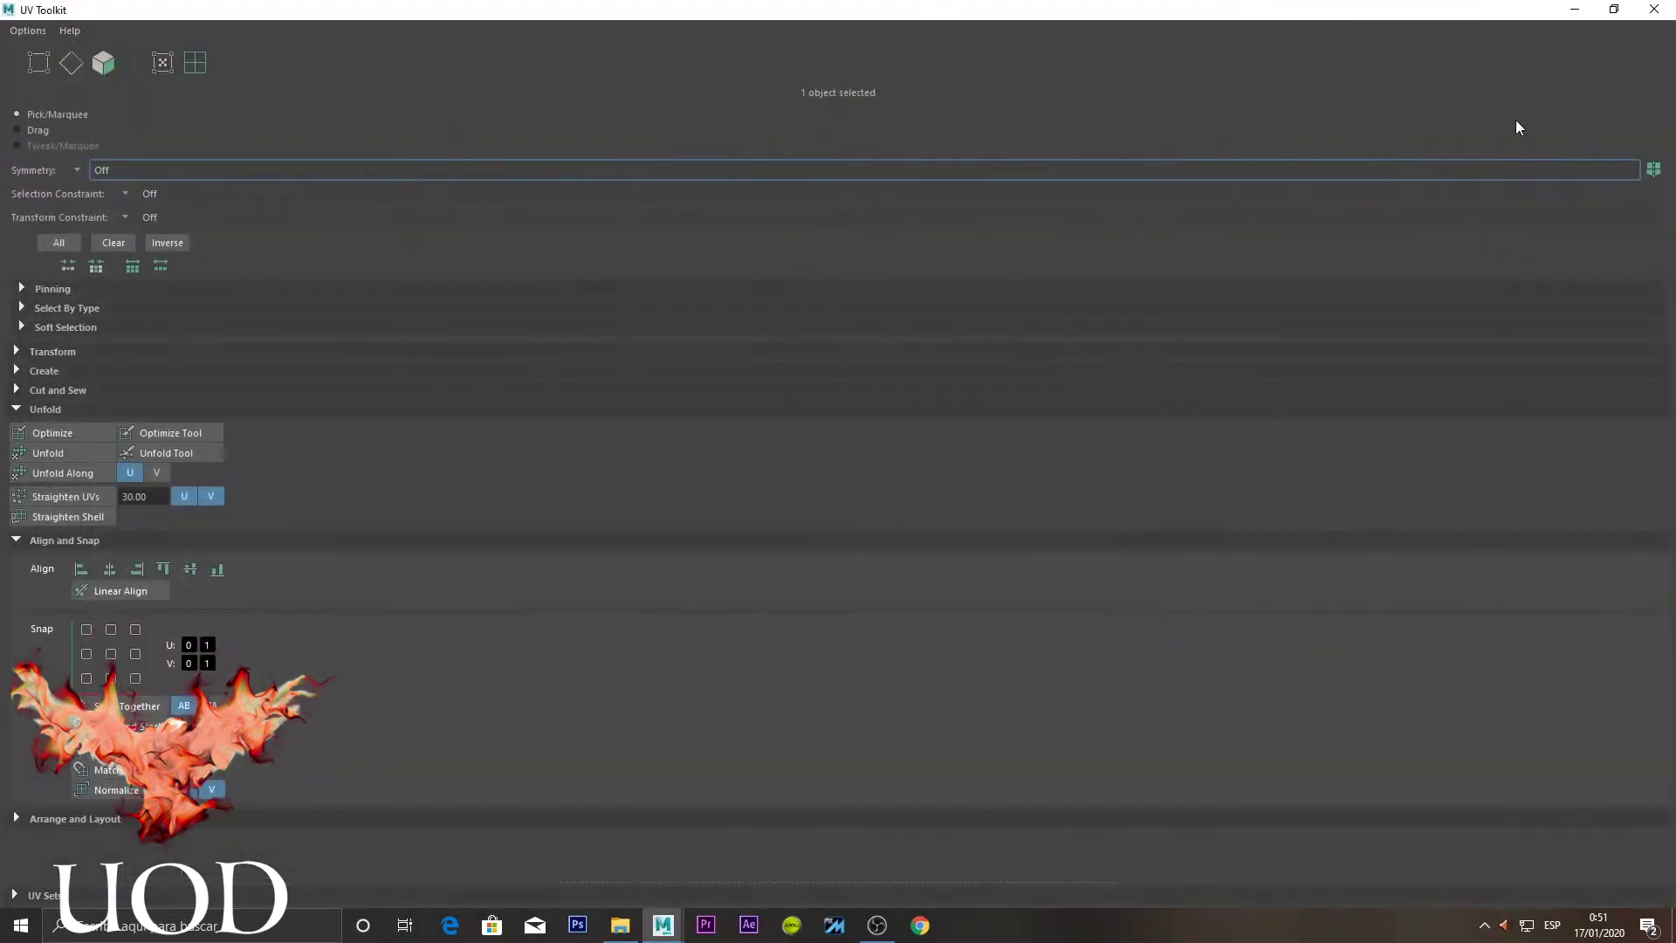
Tuck away the UV Toolkit and bring the UV Editor up over the scene
click(1575, 9)
click(94, 894)
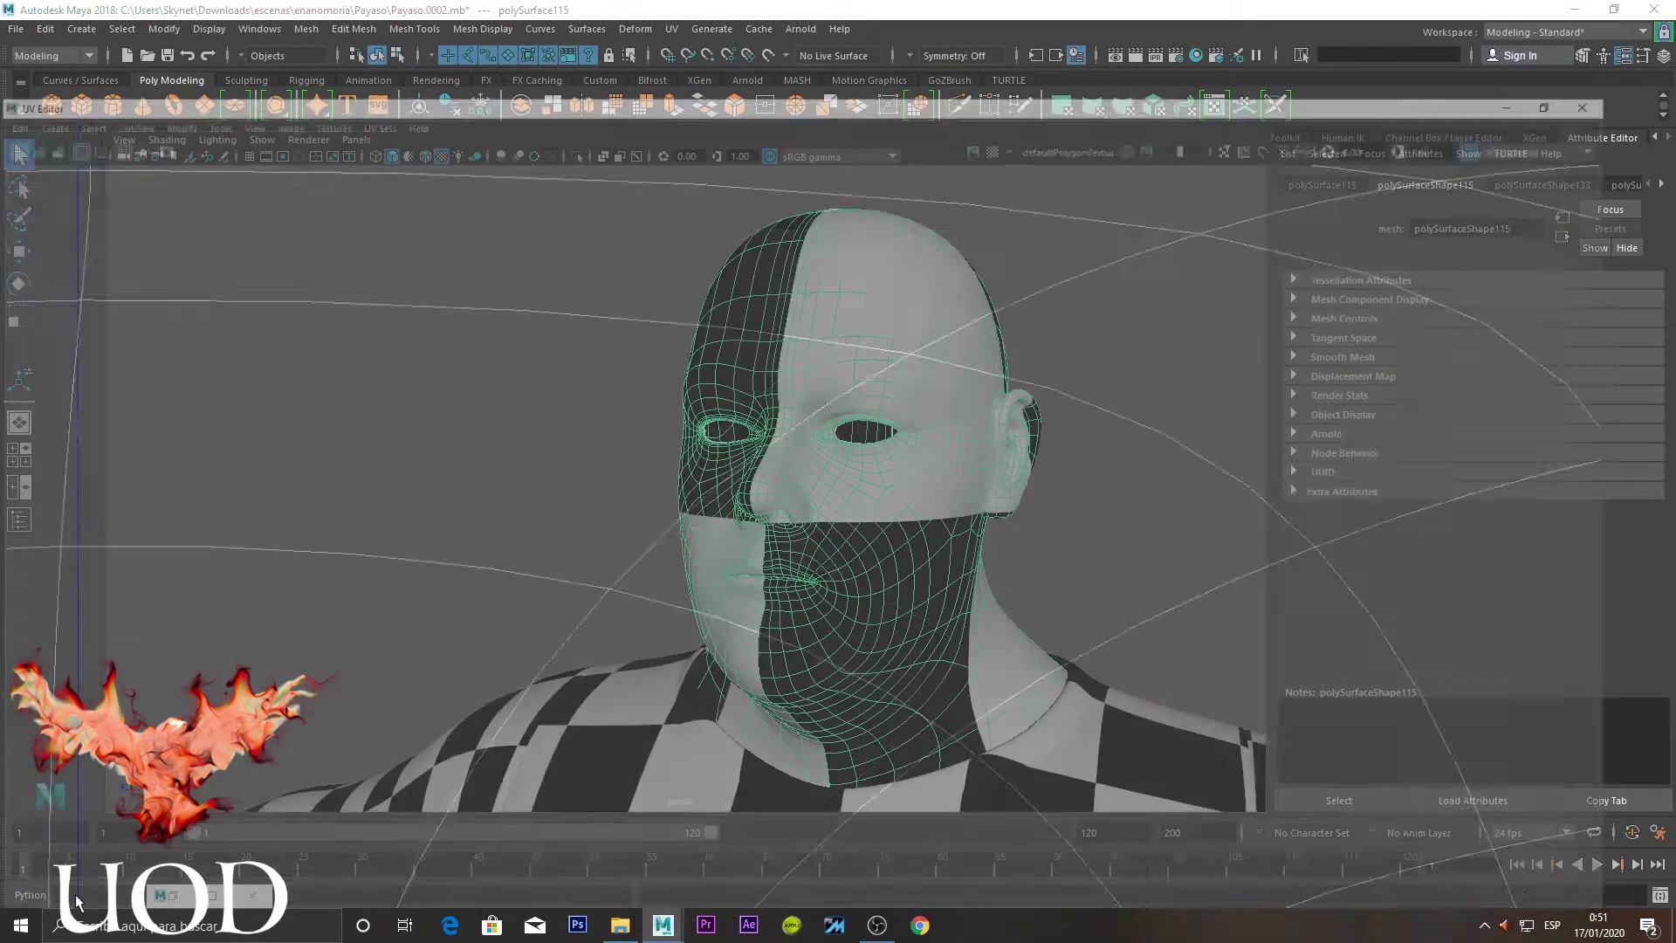
scroll(685, 401, down, 3)
scroll(711, 400, down, 2)
scroll(710, 400, down, 2)
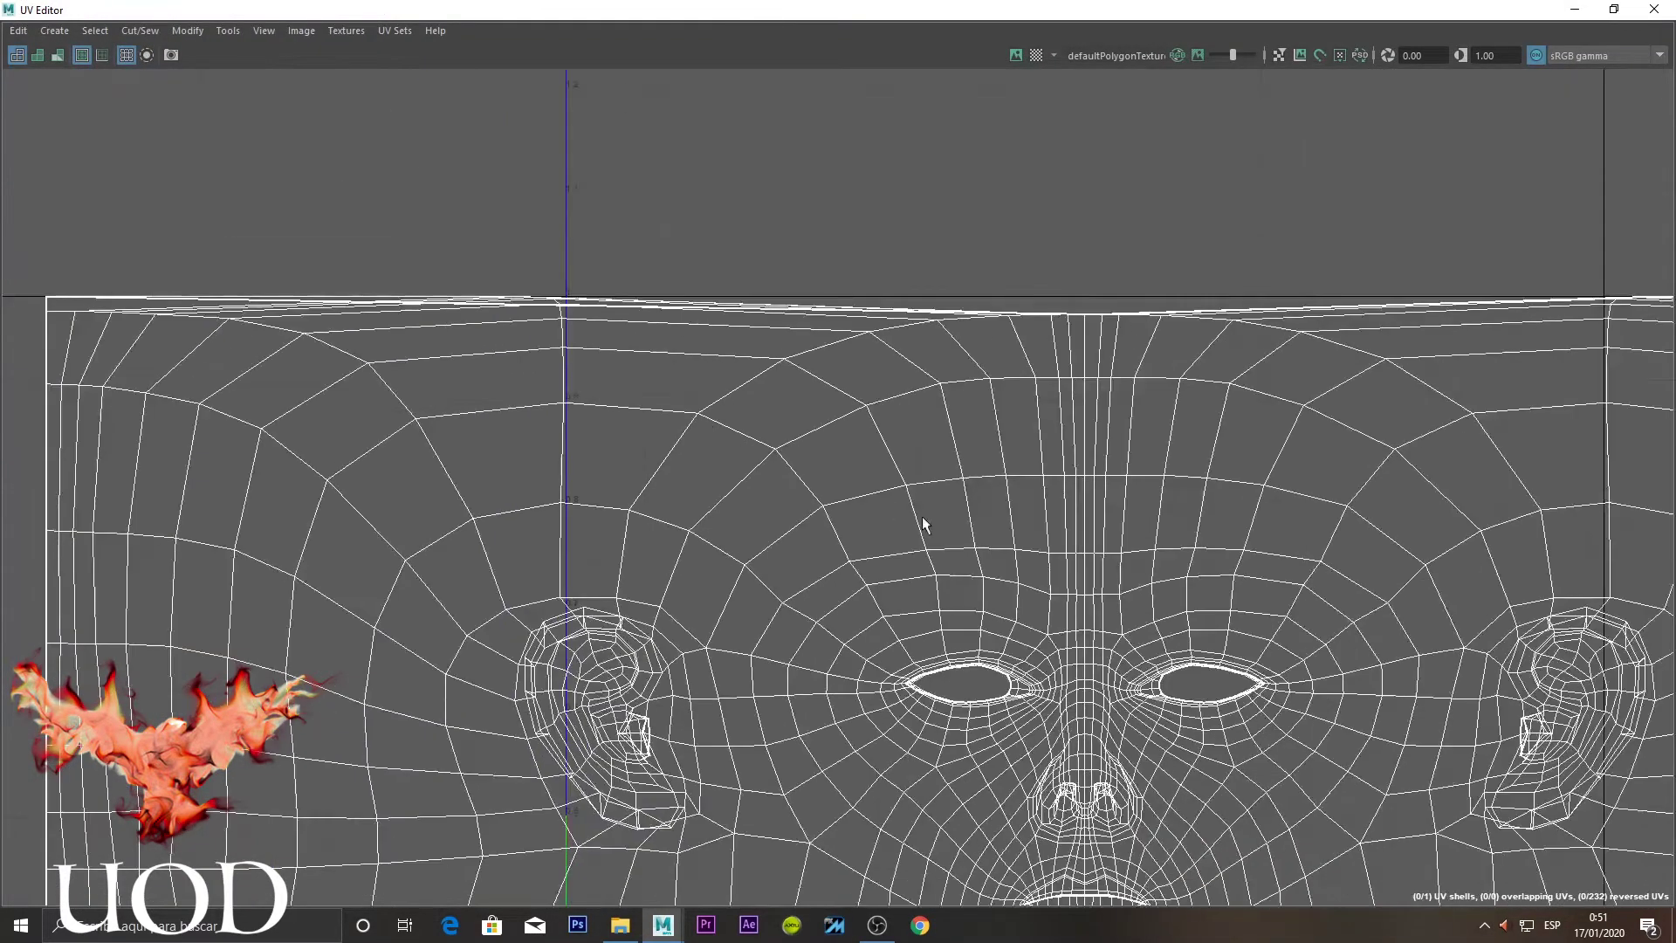
Zoom to the eyes in the face layout and marquee-select the UVs around the left eye
alt+middle_drag(922, 516, 786, 239)
scroll(609, 314, up, 2)
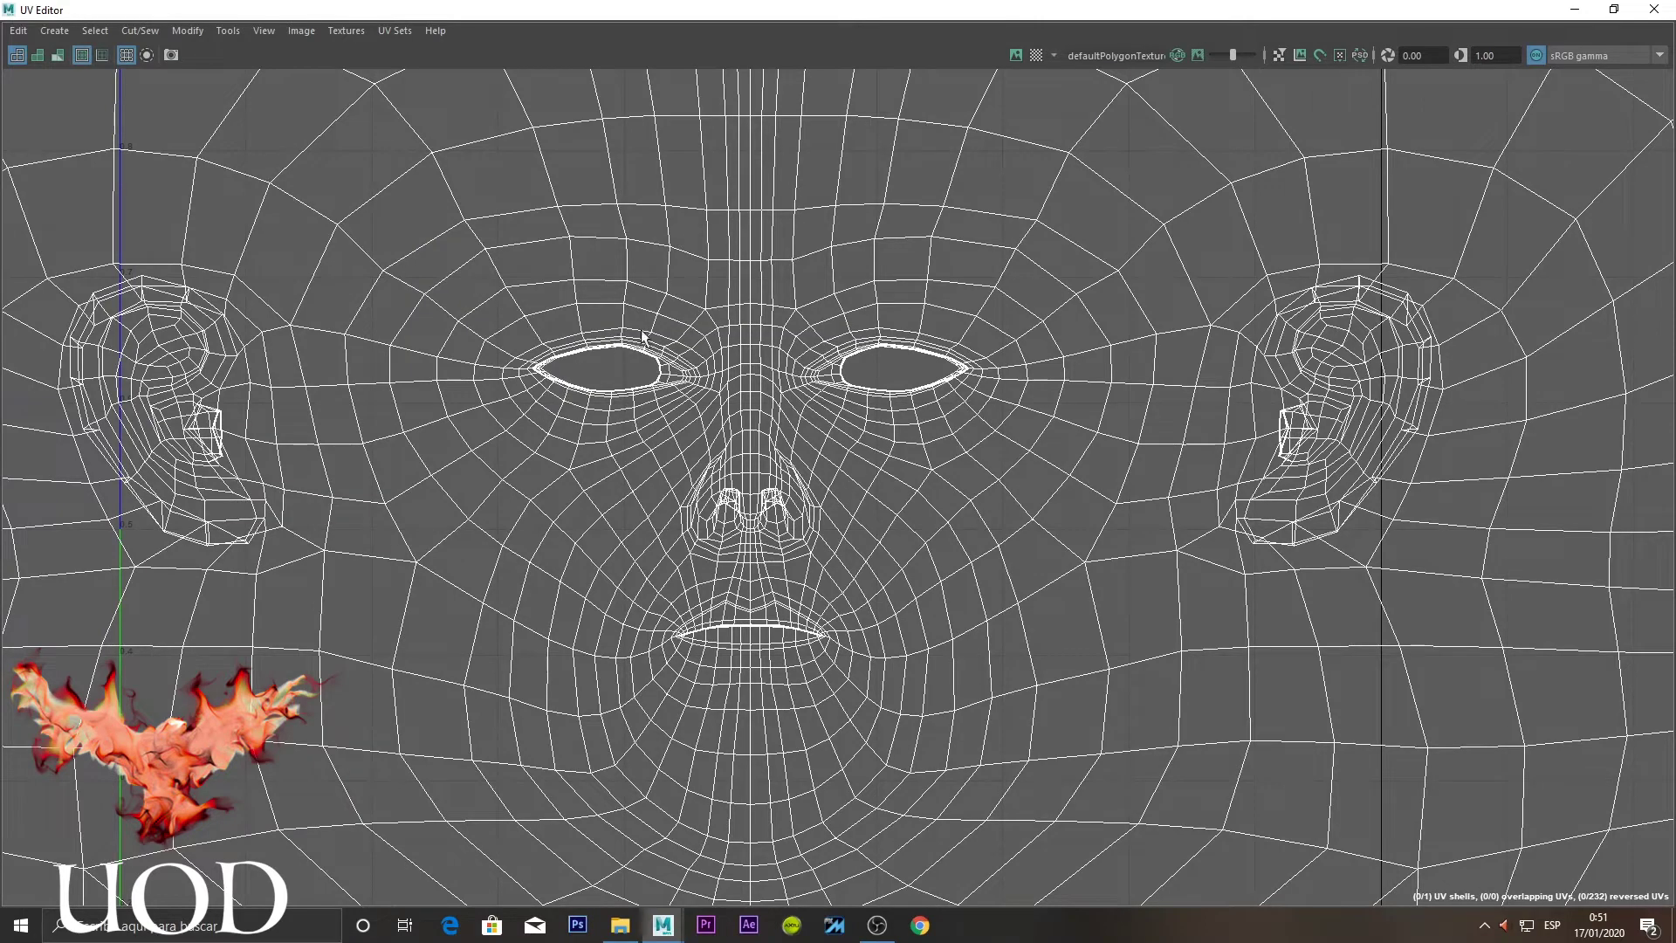
scroll(629, 338, up, 2)
scroll(644, 337, up, 2)
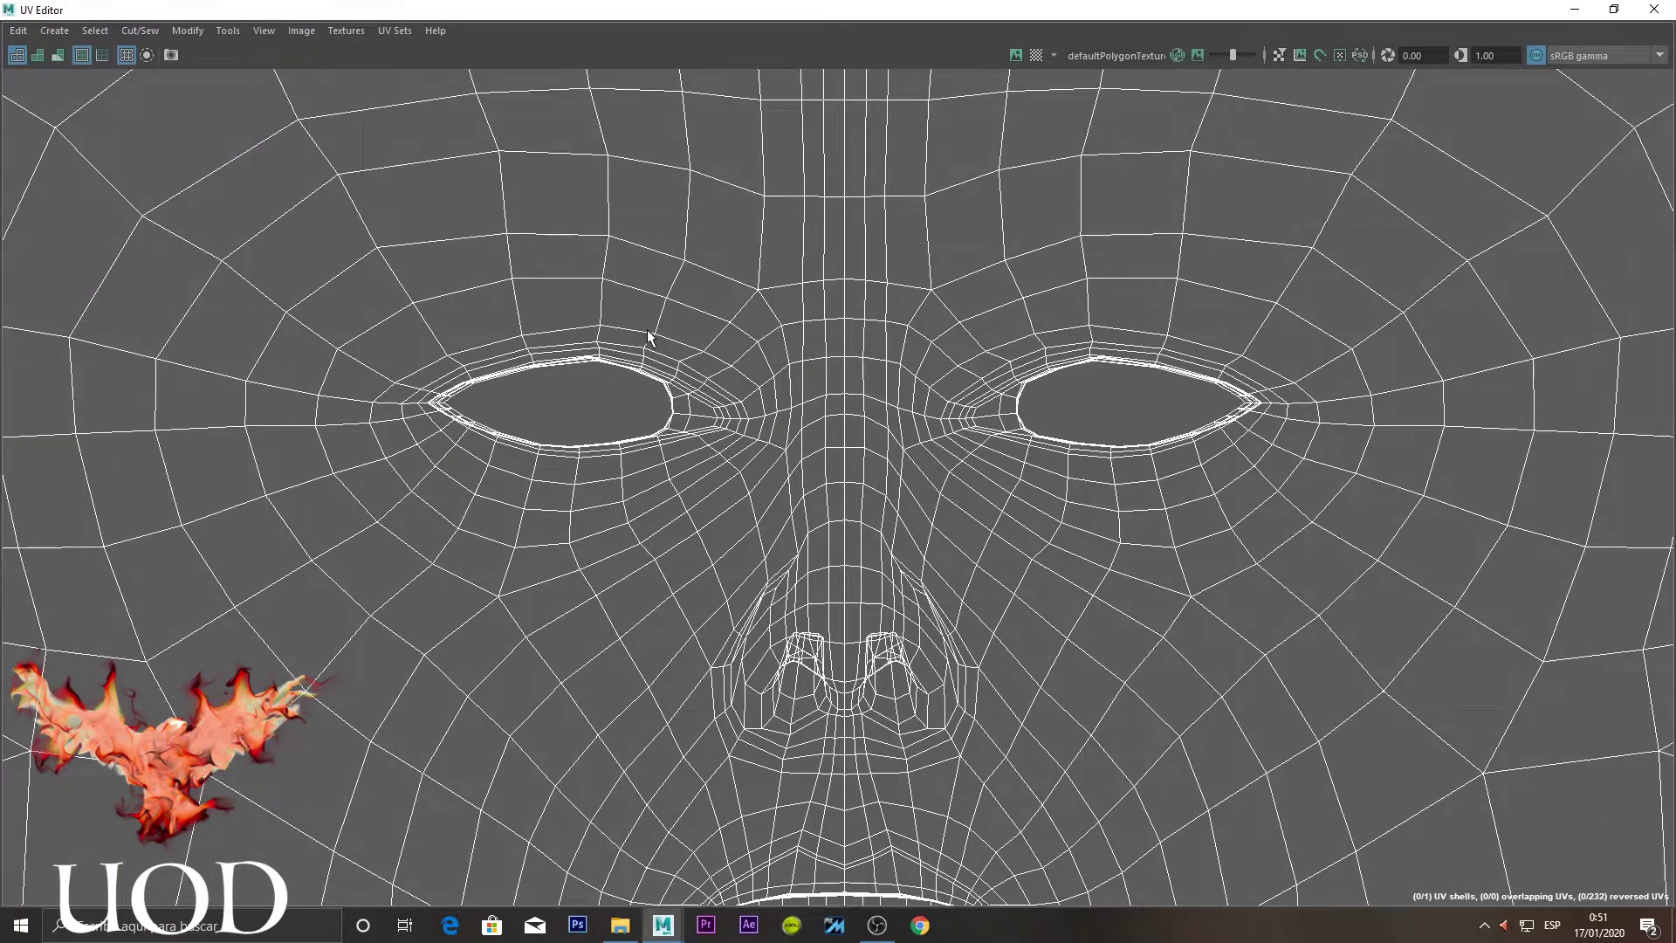
scroll(698, 432, down, 2)
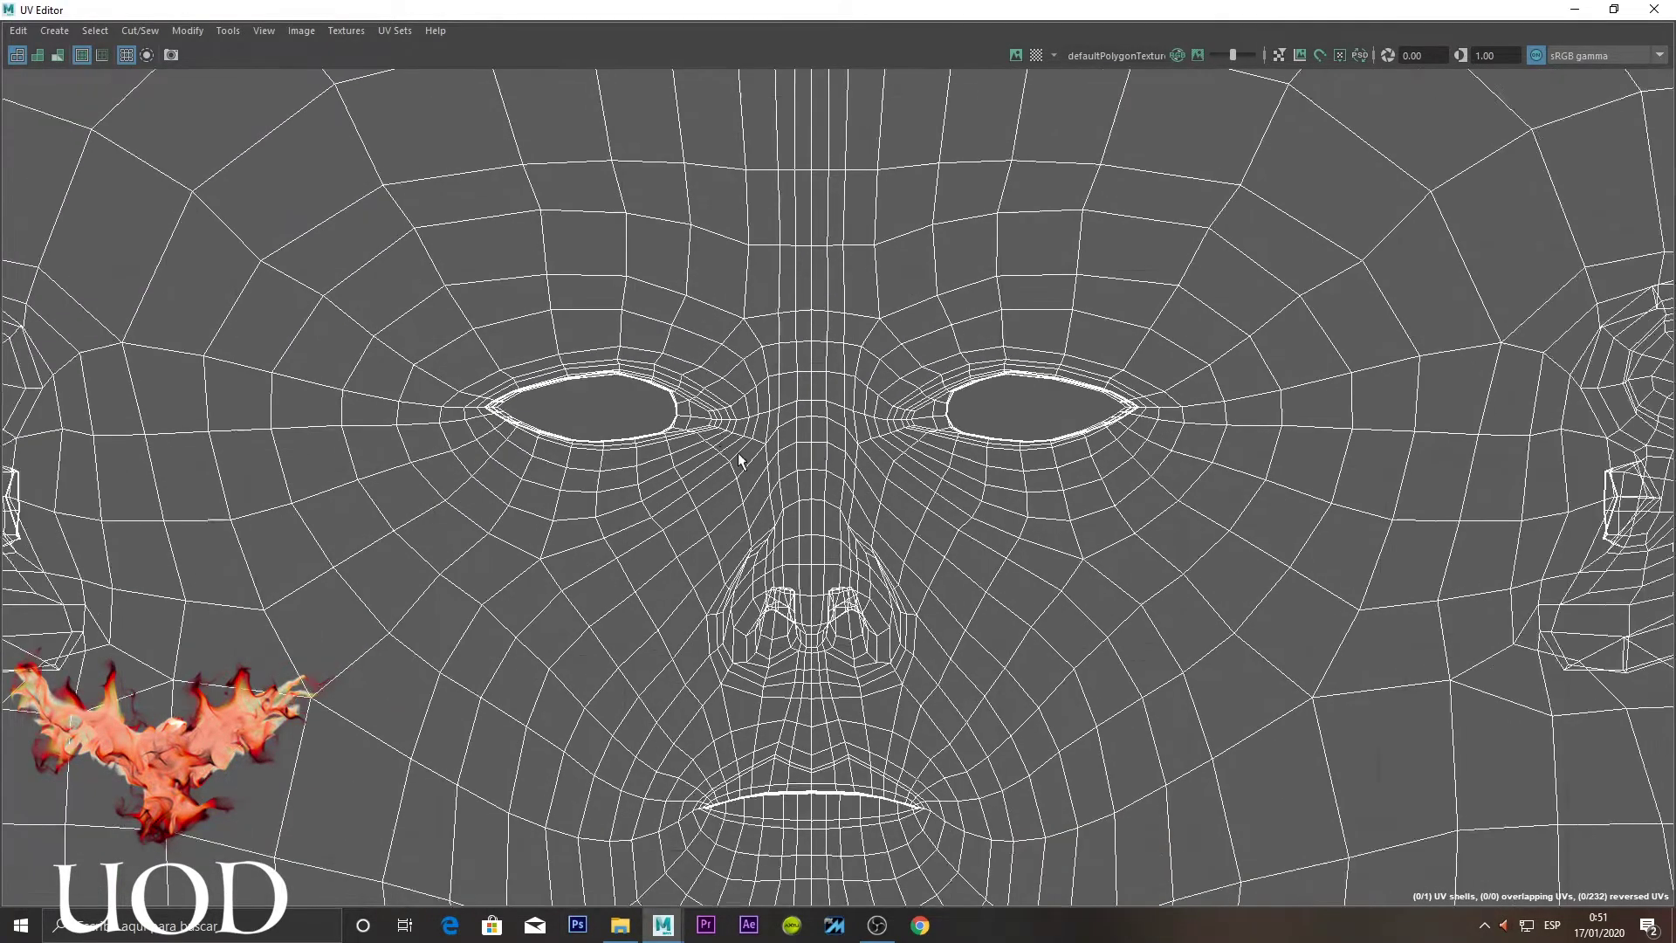
scroll(698, 393, up, 2)
right_drag(667, 348, 805, 311)
drag(834, 213, 346, 577)
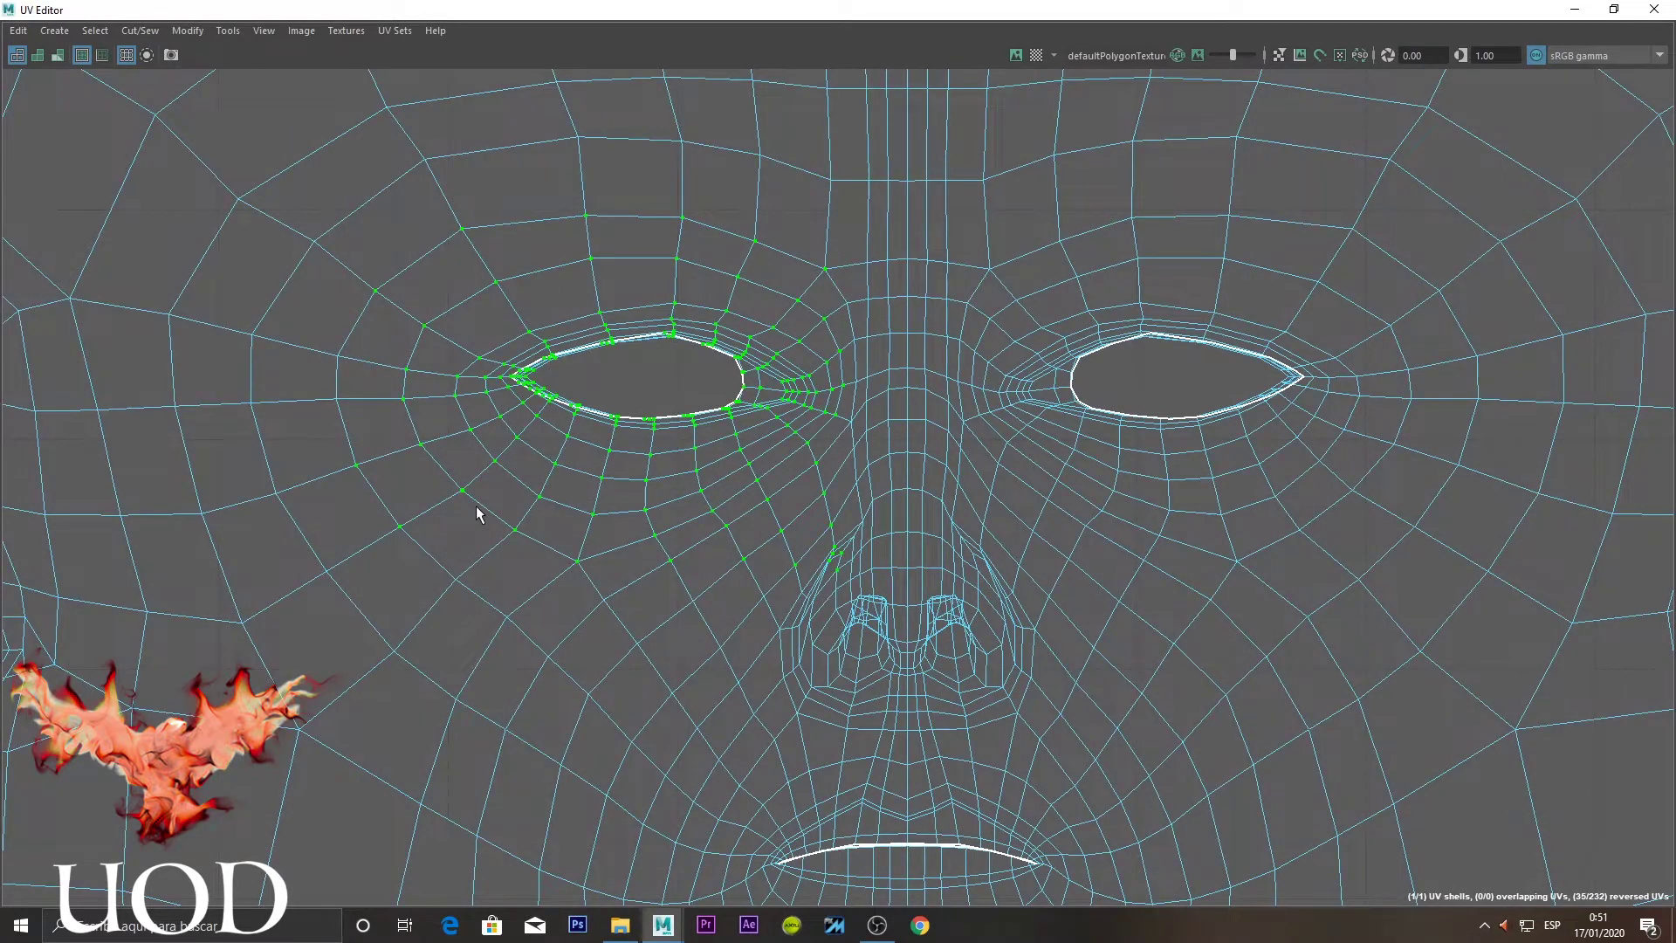
Relax the left eye's UVs with Unfold, then undo and reselect the eye UVs
key(g)
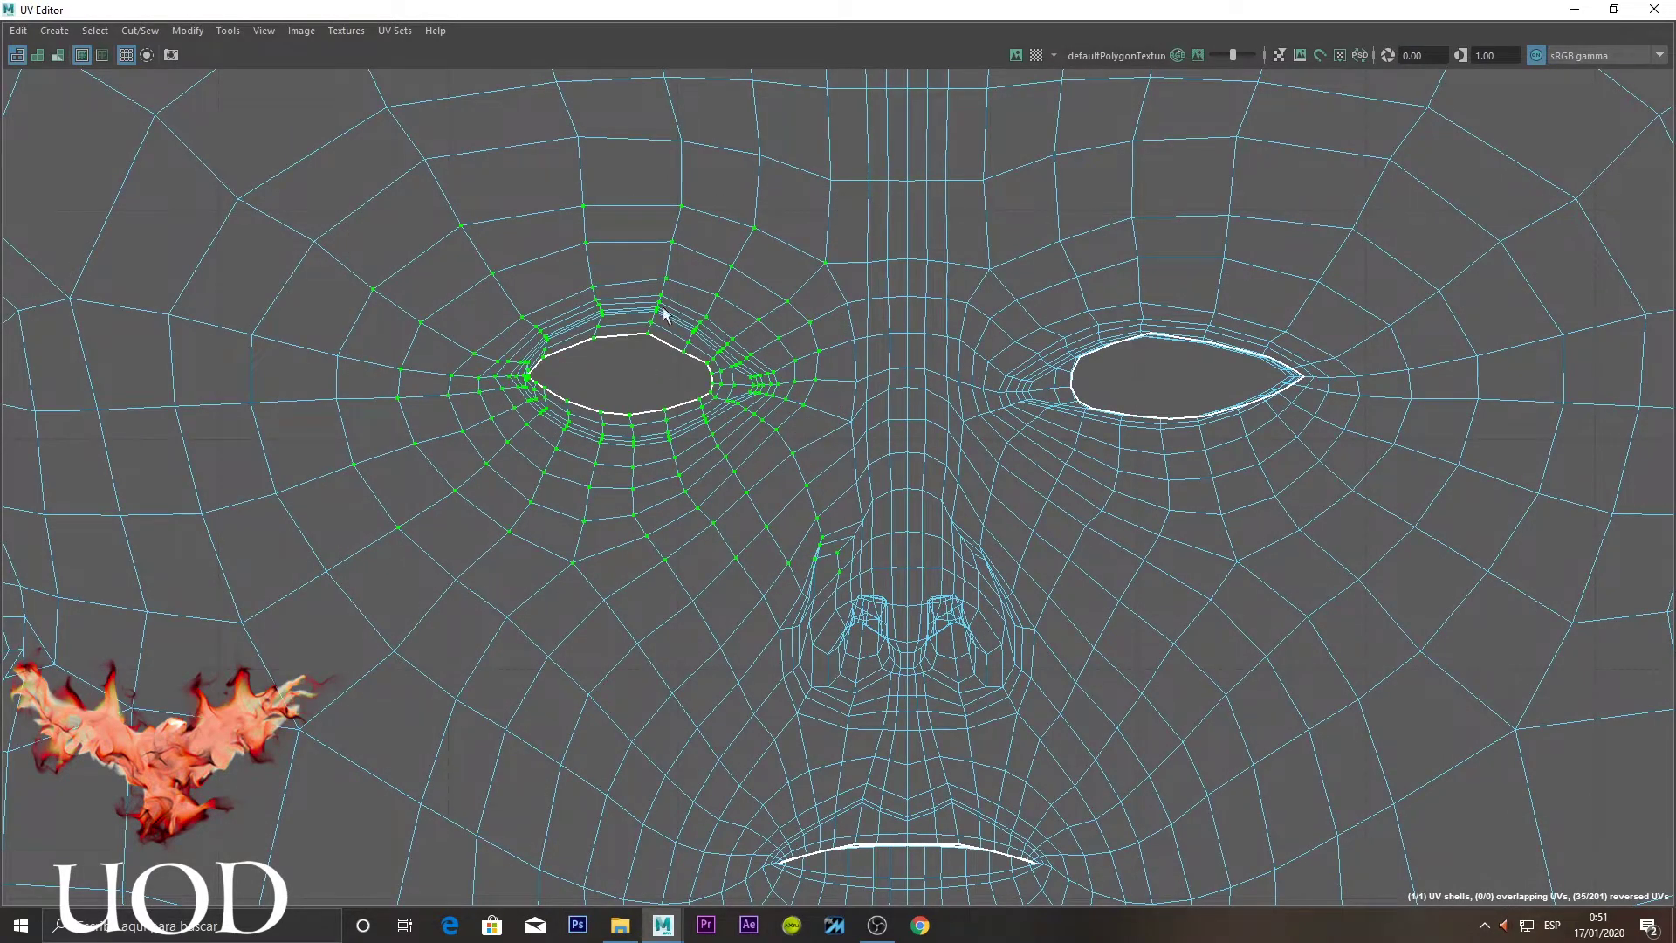
scroll(632, 349, up, 2)
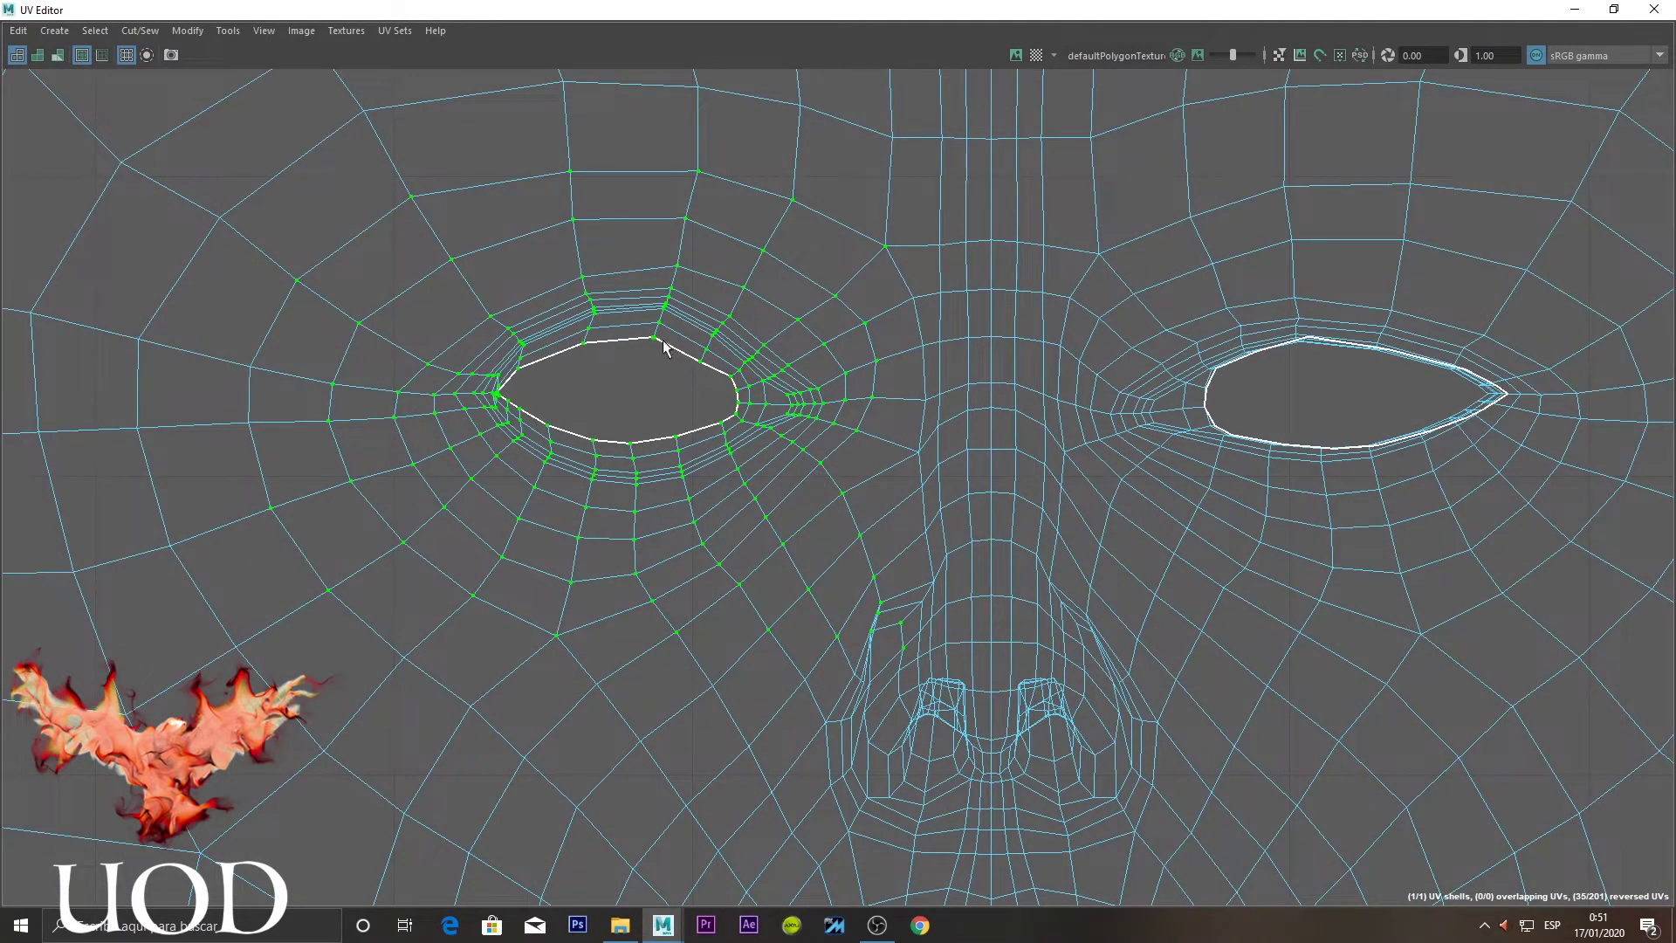
click(665, 367)
key(ctrl+z)
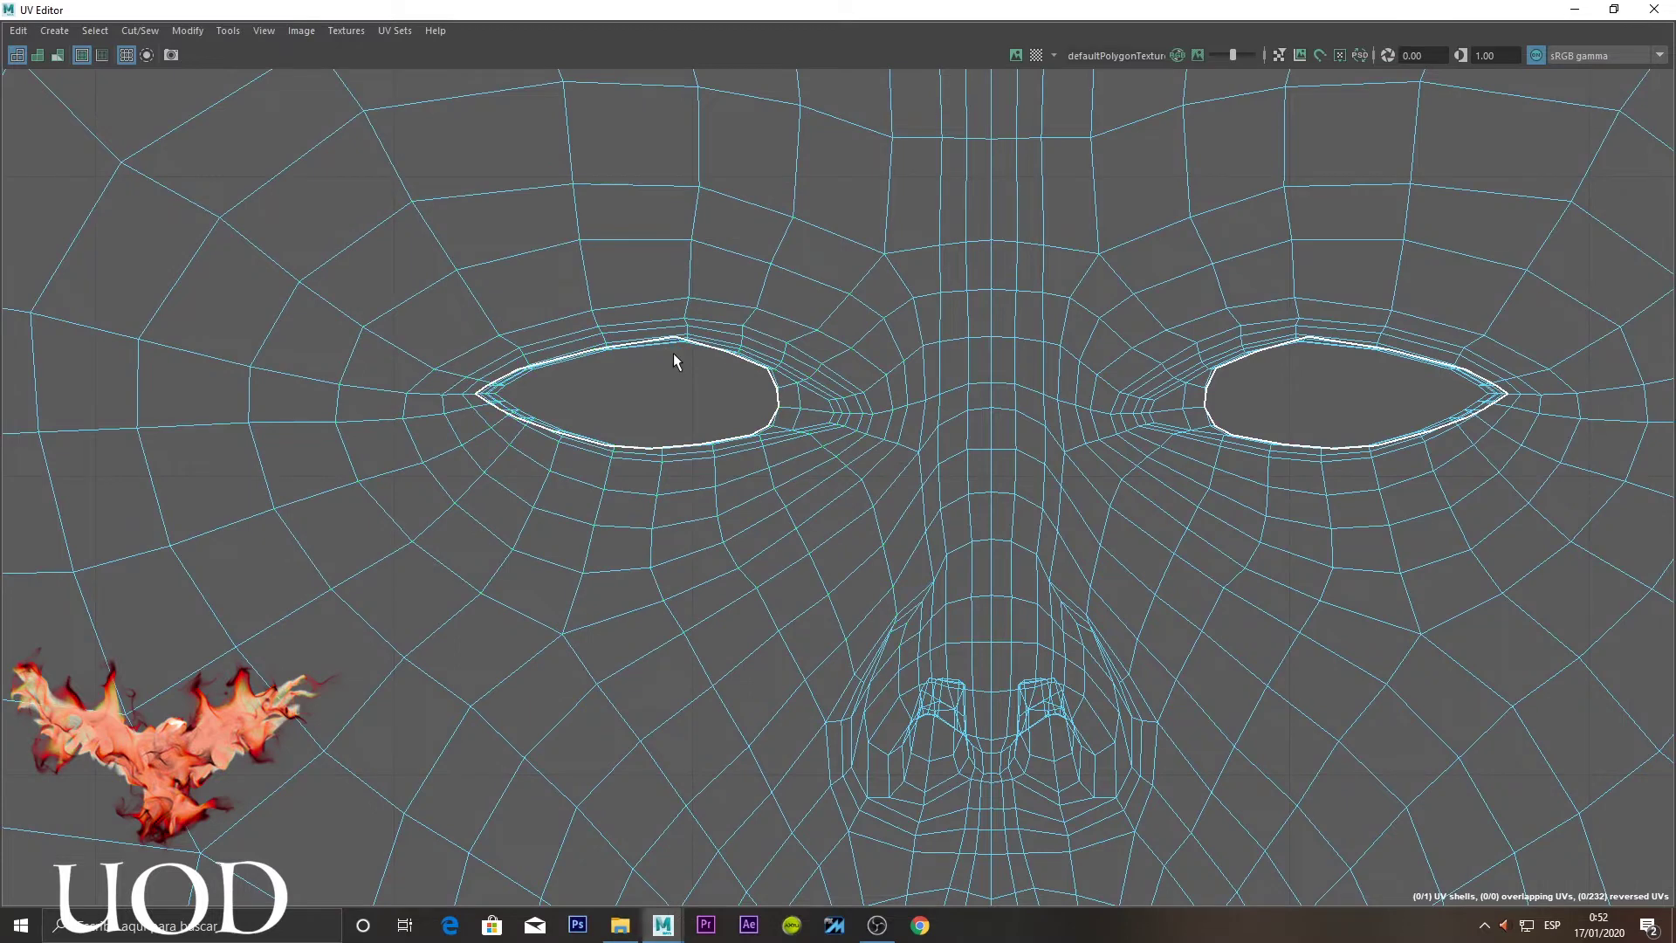
drag(911, 154, 270, 611)
Try reshaping the eye opening with the Grab brush, then undo that stroke
key(ctrl+z)
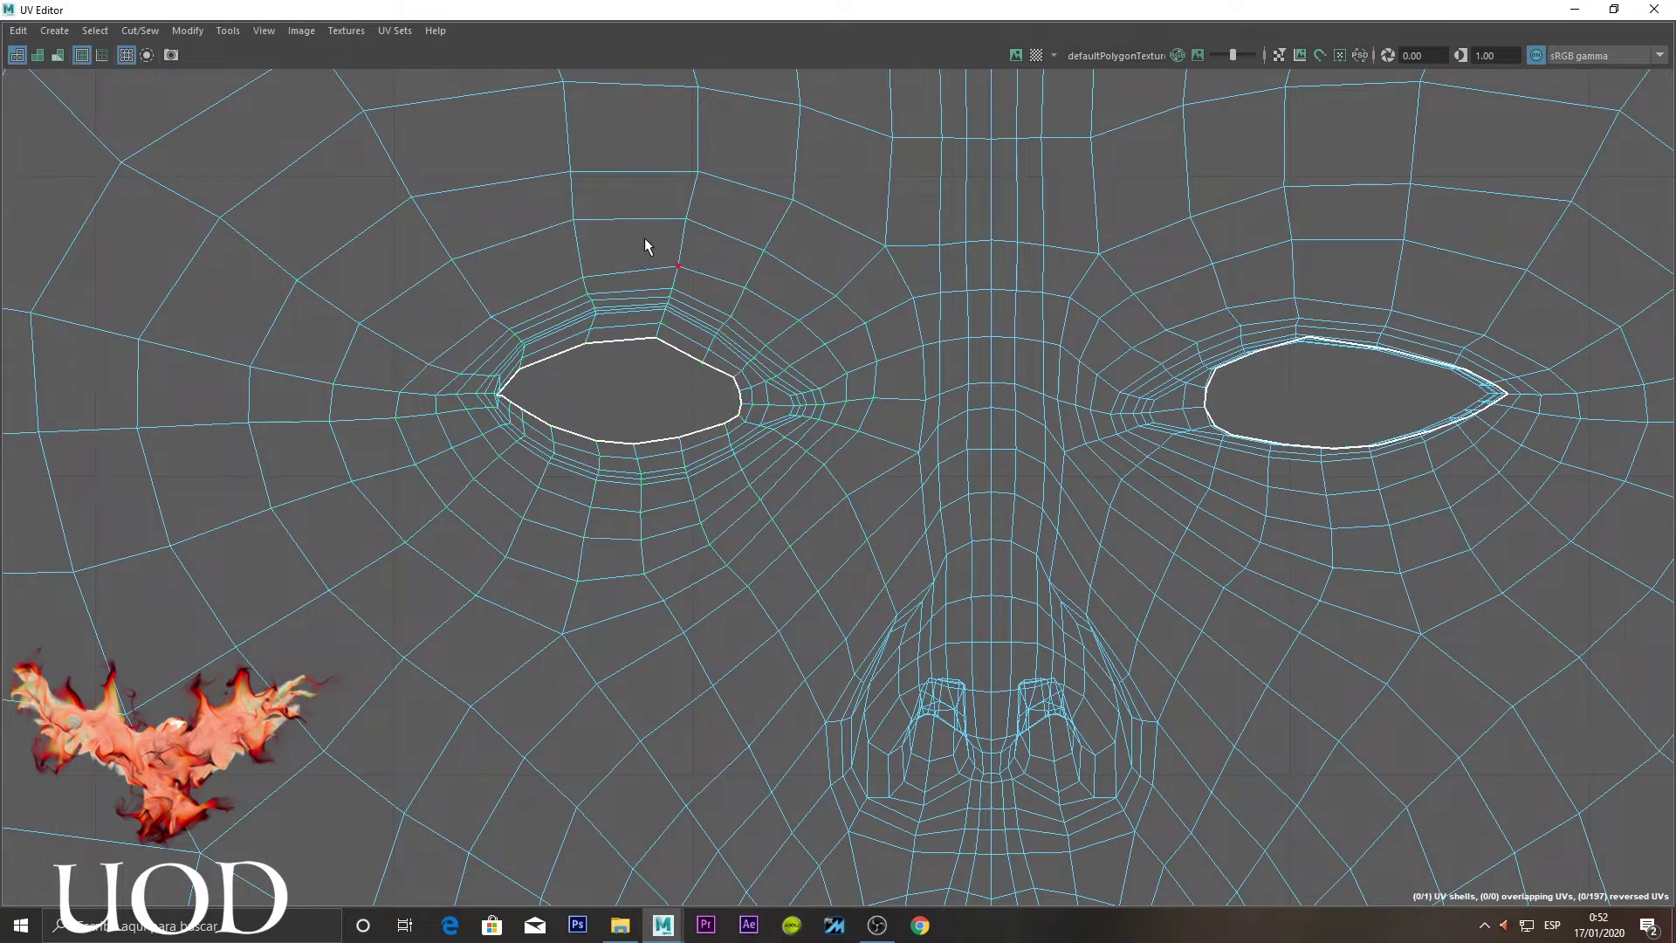
mouse_move(640, 247)
mouse_down()
mouse_move(654, 251)
mouse_move(600, 236)
mouse_up()
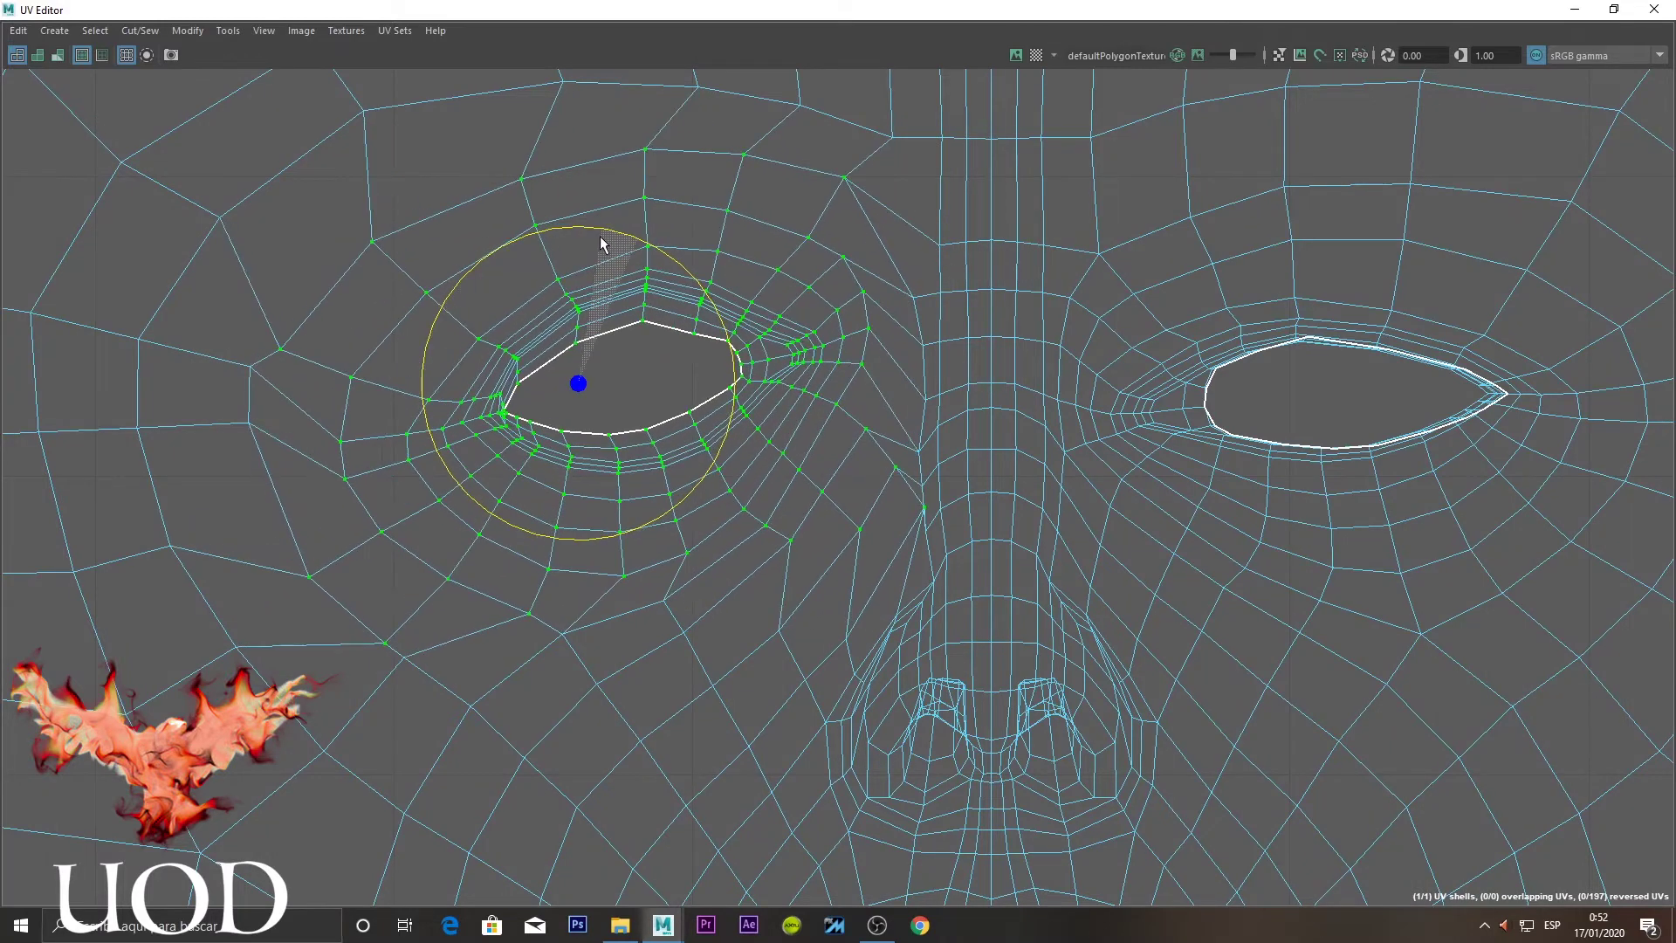
scroll(725, 352, down, 2)
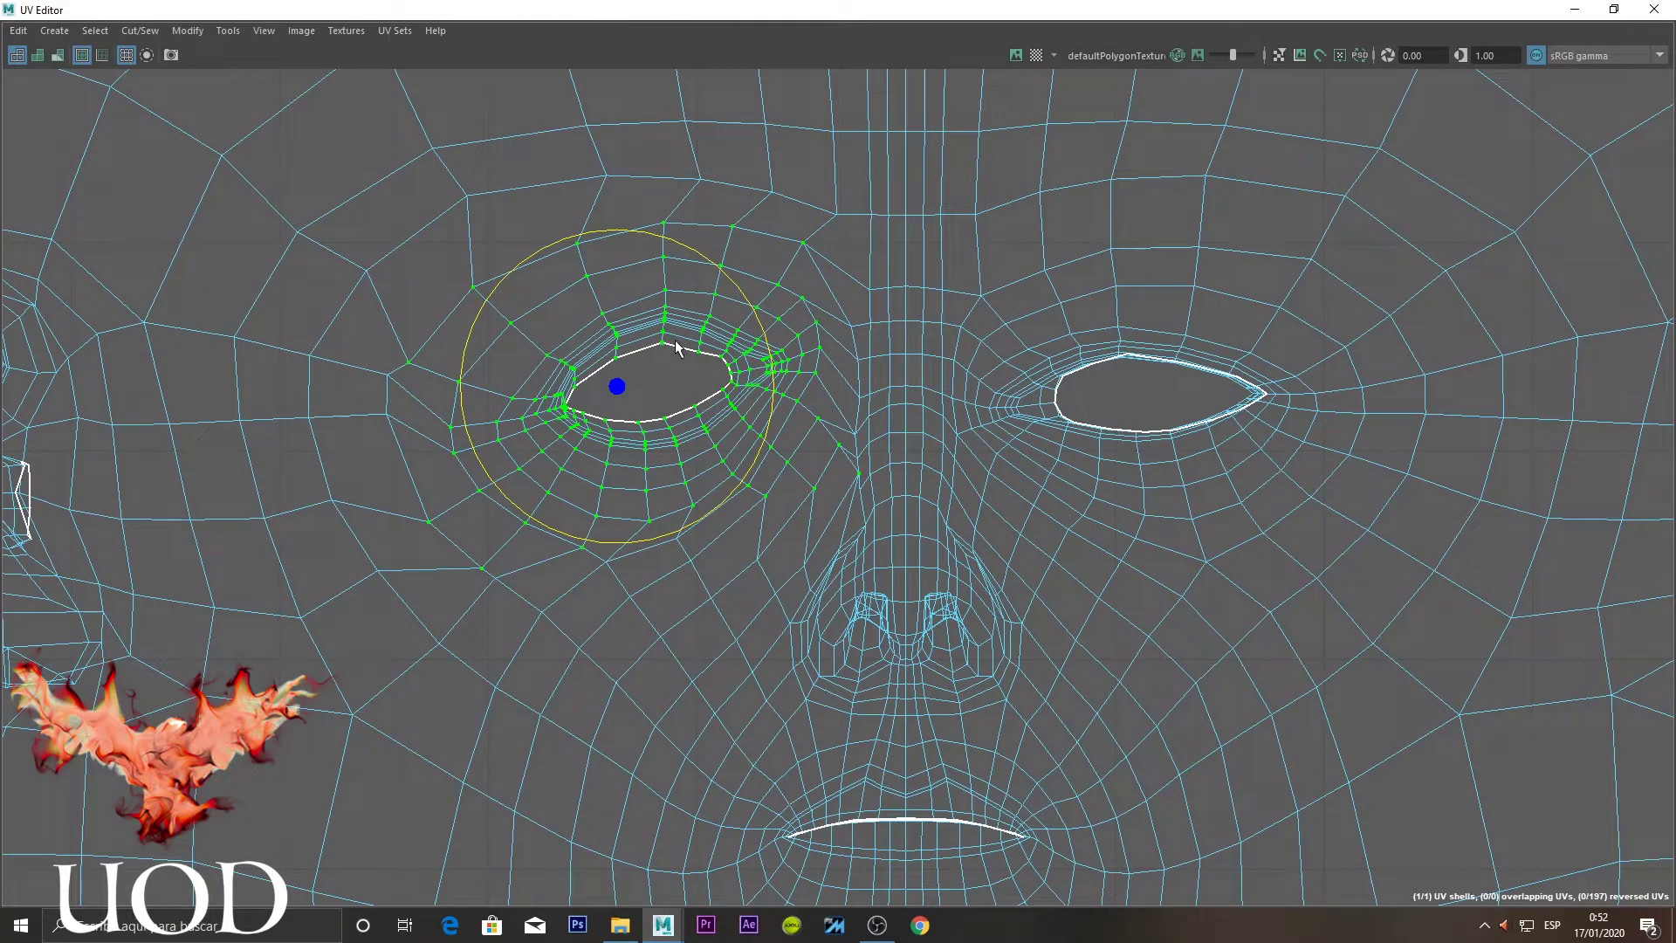
key(ctrl+z)
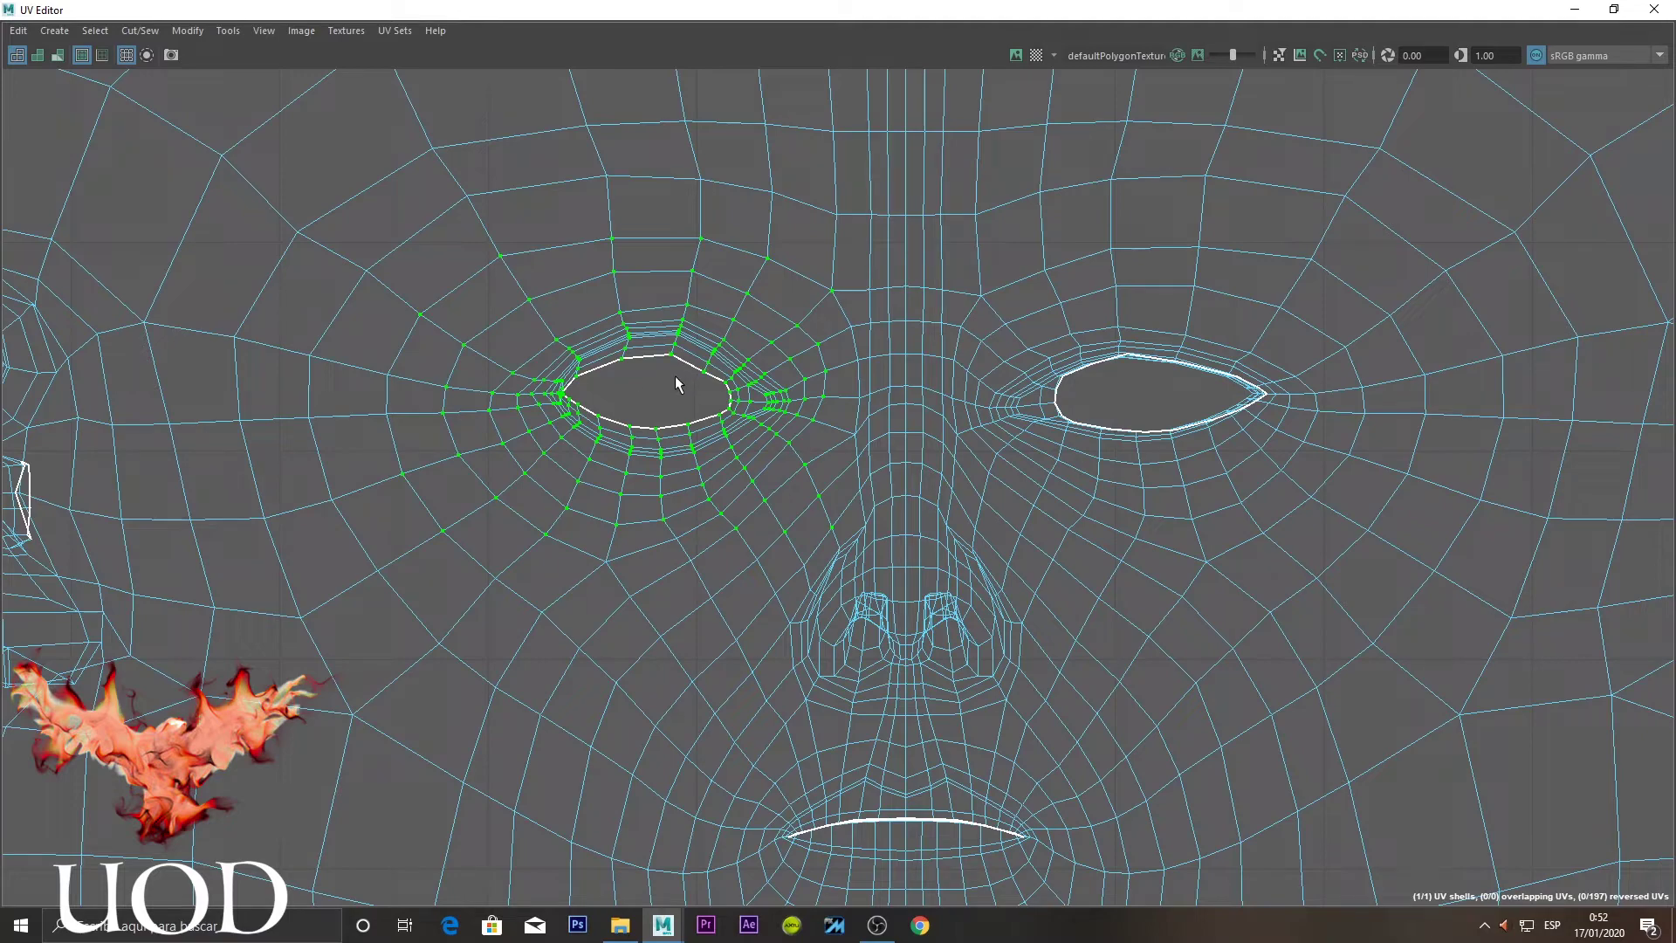
Zoom into the left eye's corner and shift its corner UV to the right
scroll(611, 397, up, 2)
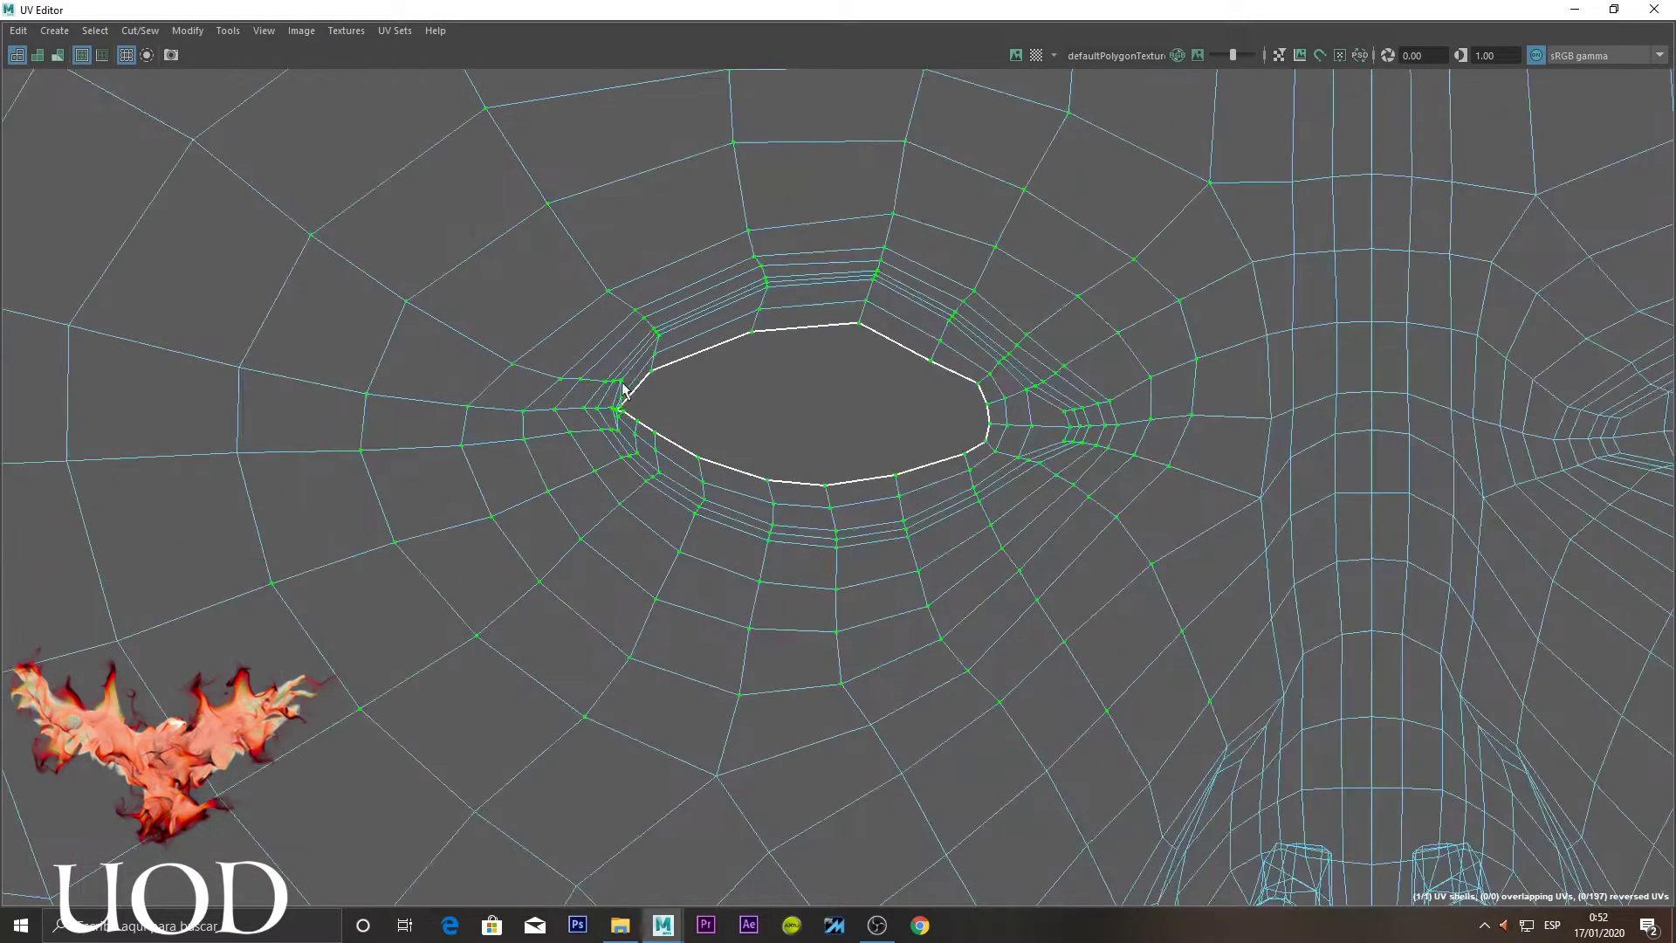
scroll(602, 403, up, 2)
scroll(600, 407, up, 2)
scroll(603, 427, up, 2)
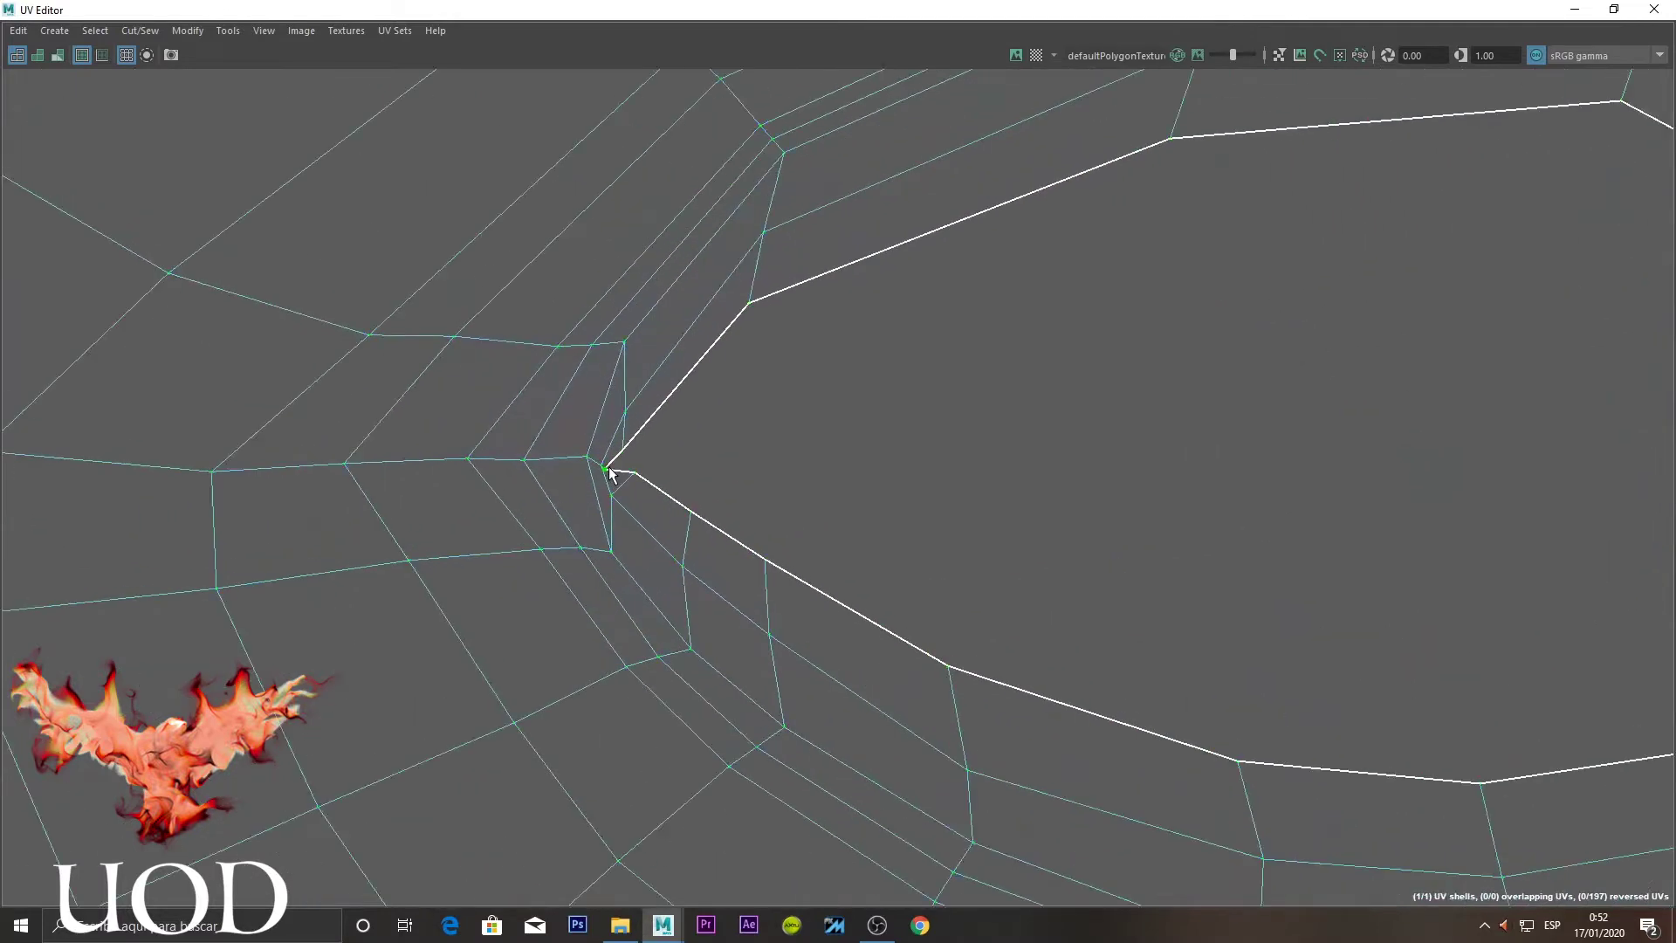
click(604, 469)
drag(644, 461, 707, 483)
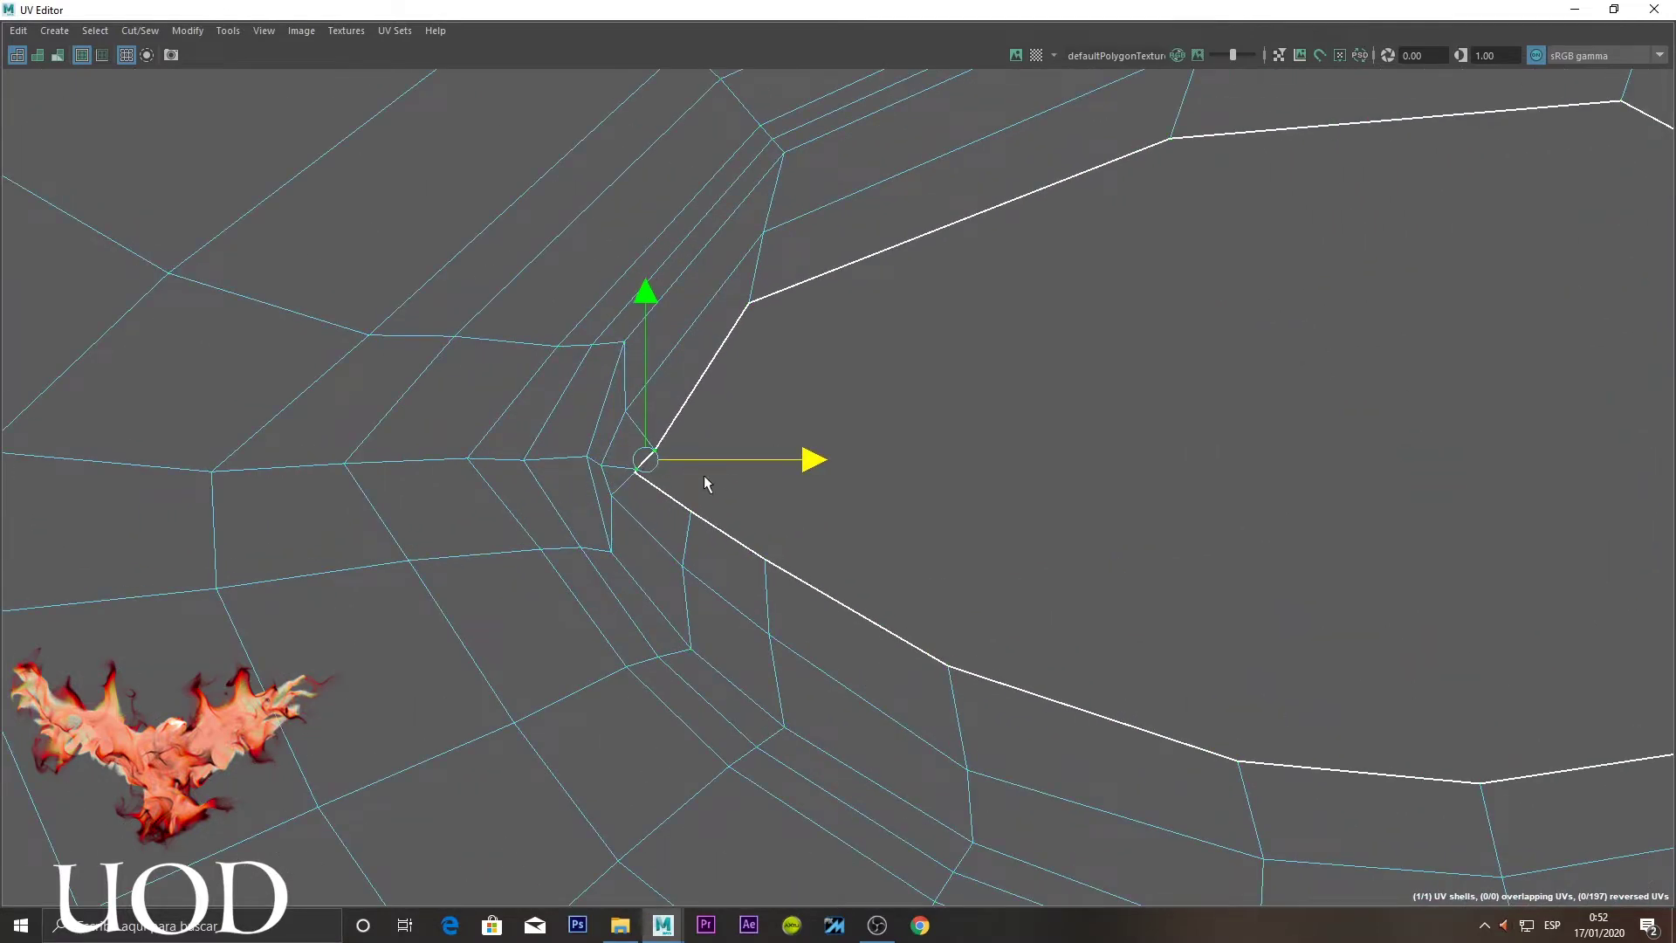
click(671, 414)
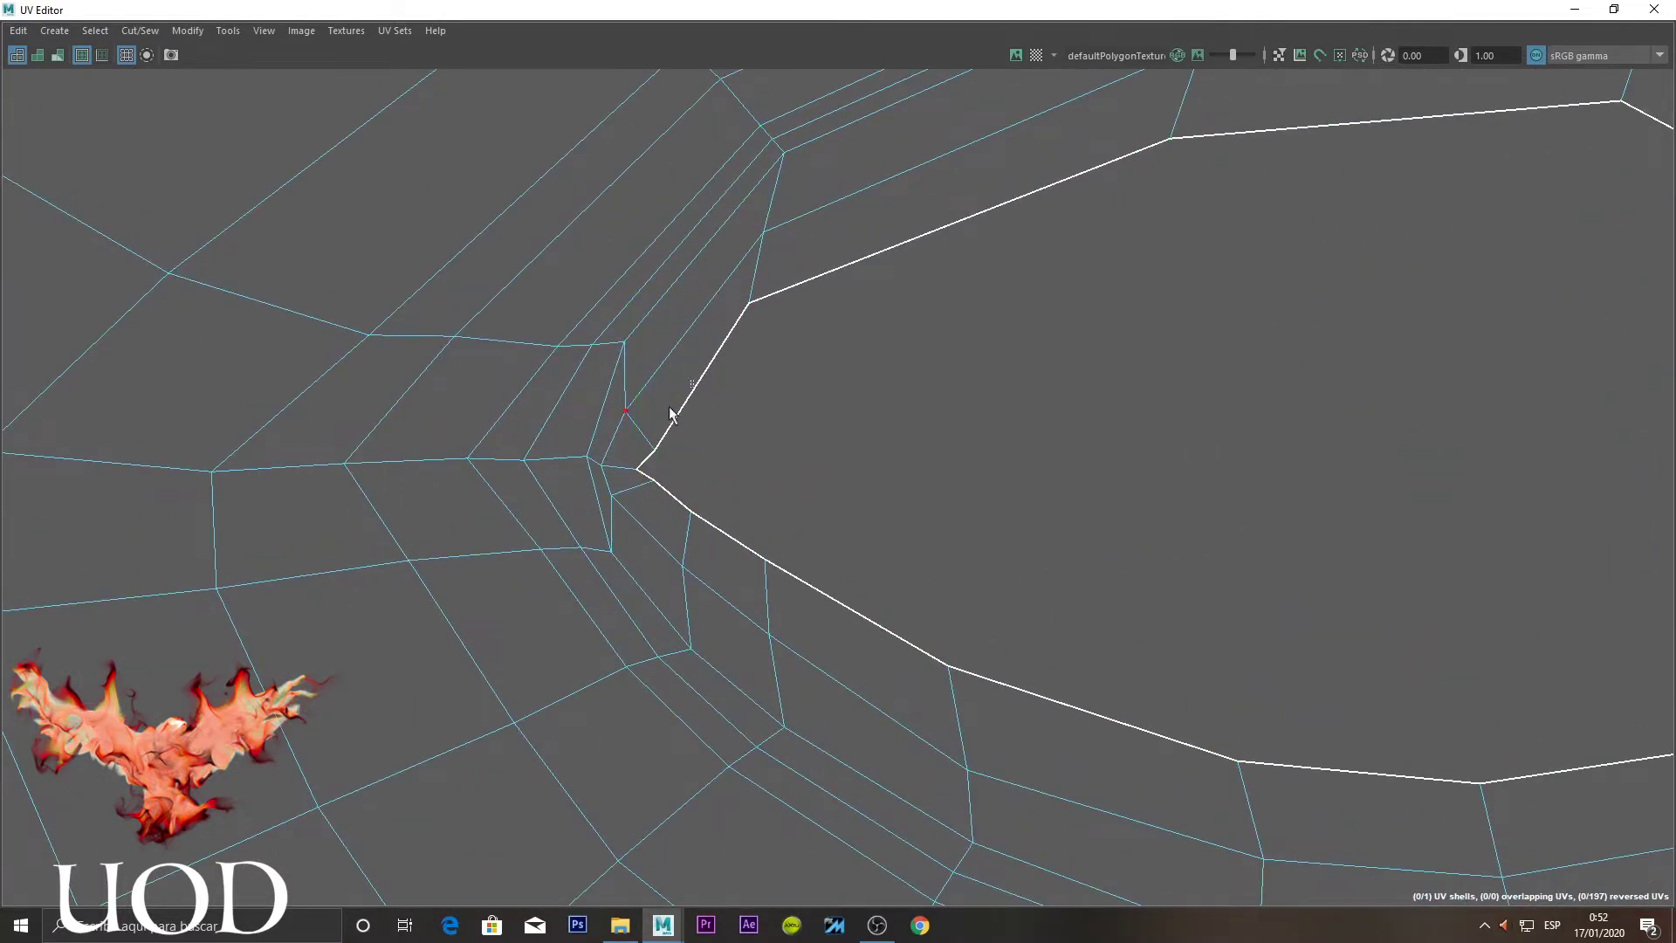
Pull the corner UV and the one above it up and left into a clean point
drag(694, 382, 601, 458)
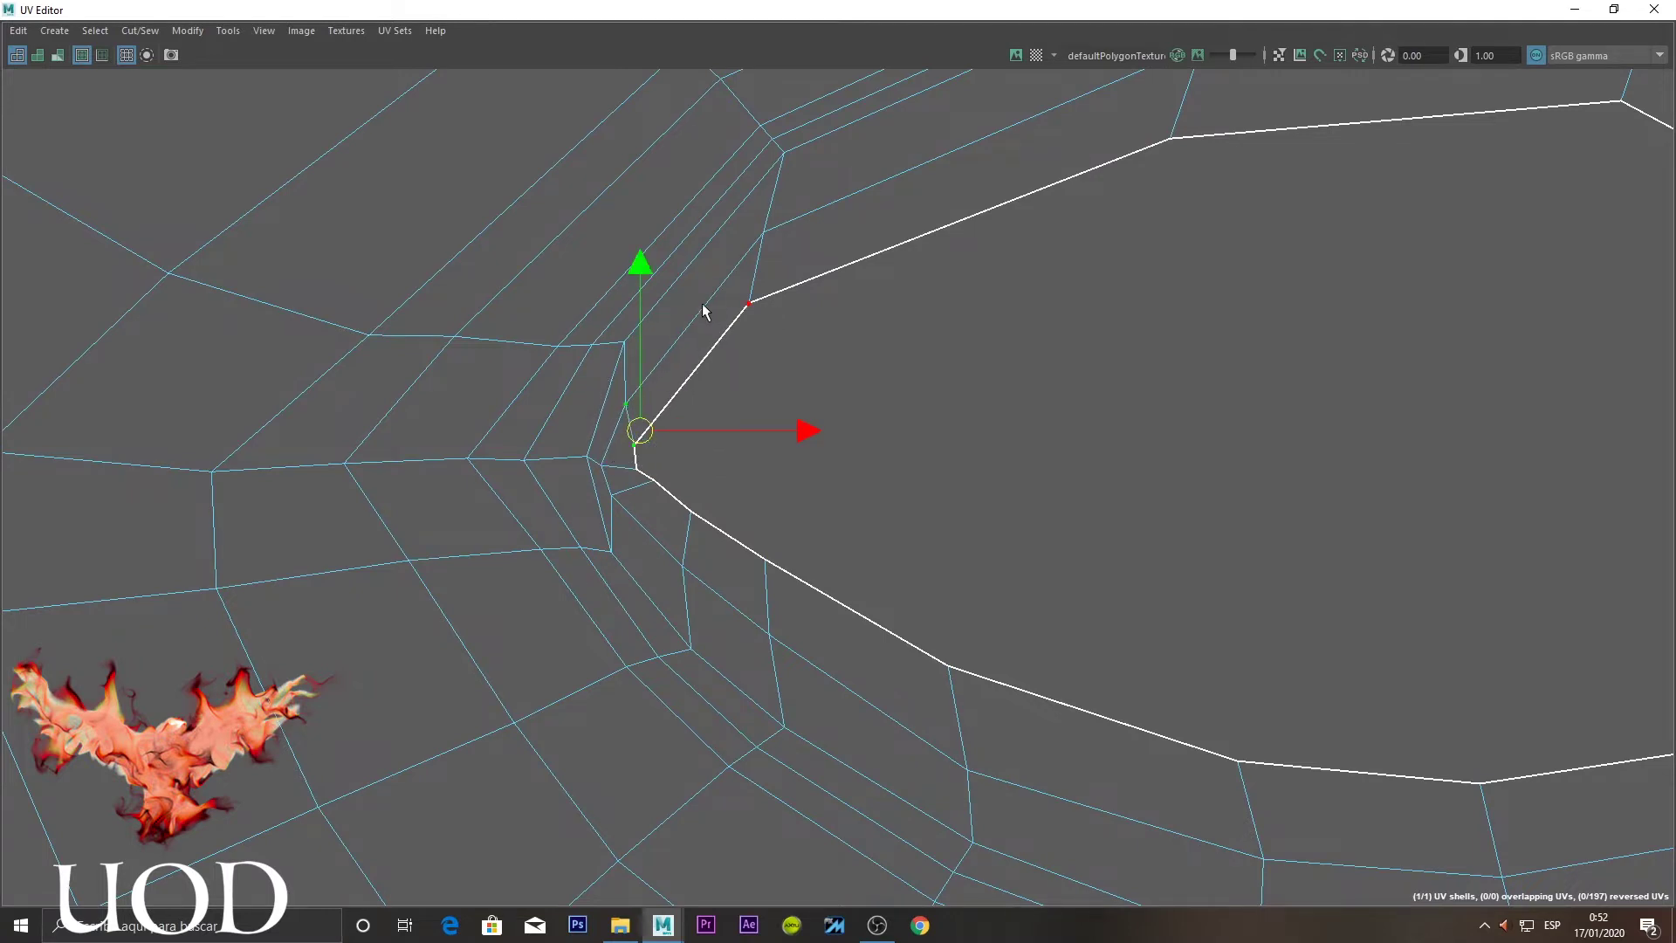
drag(711, 291, 559, 360)
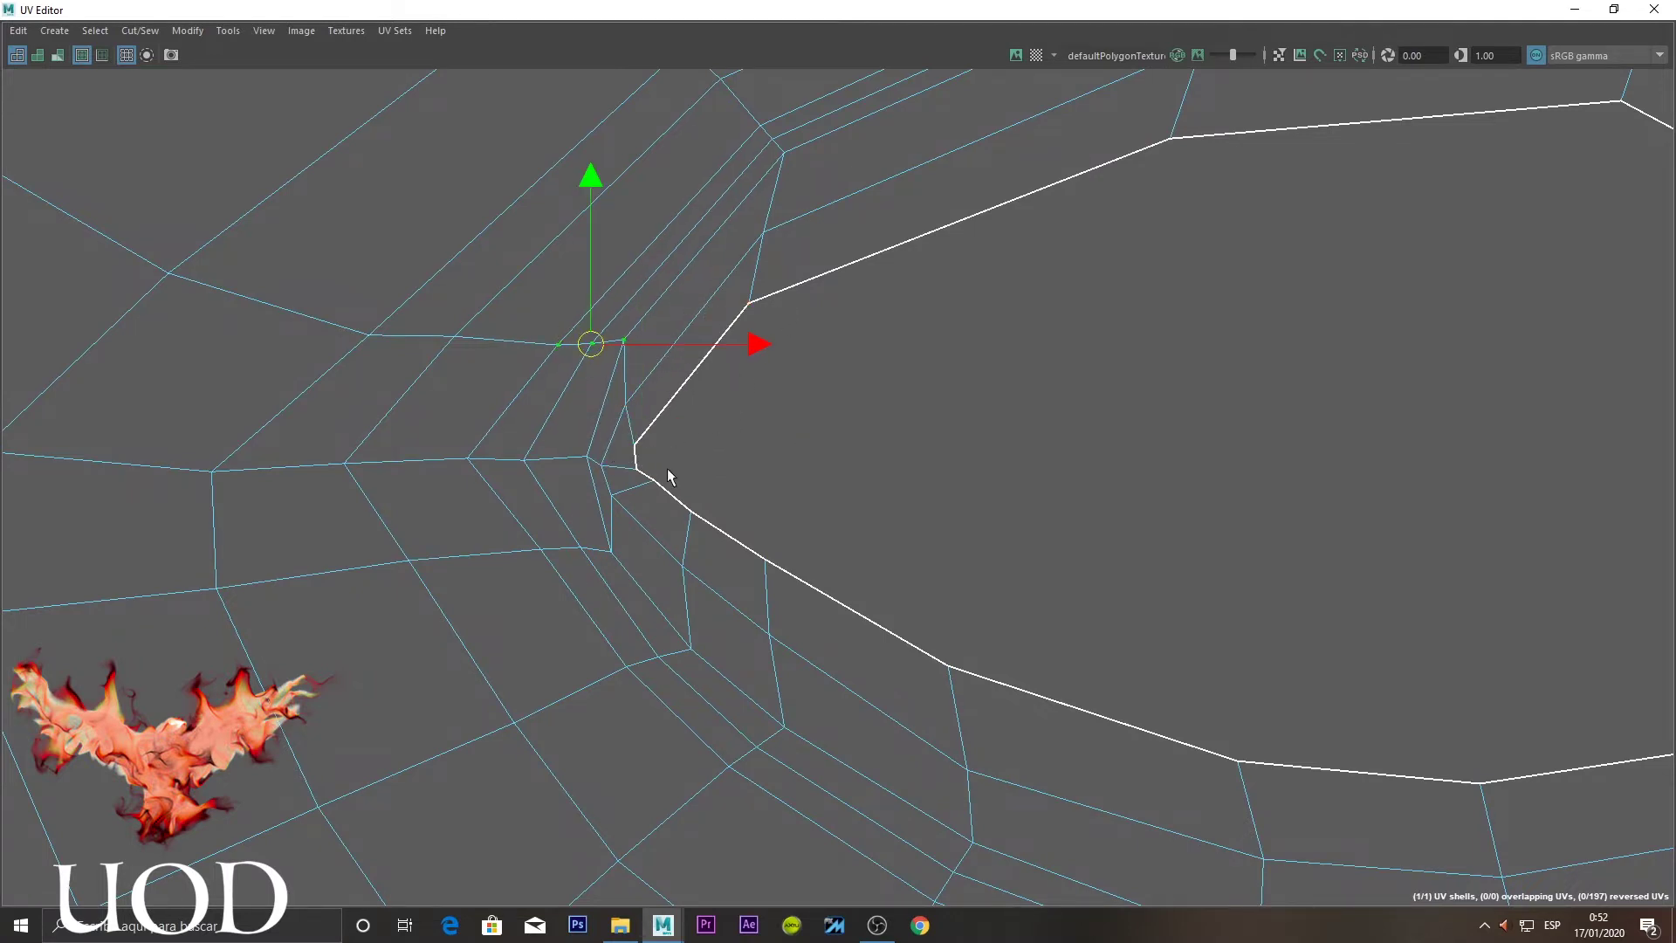
drag(610, 509, 648, 438)
click(774, 280)
scroll(930, 410, down, 3)
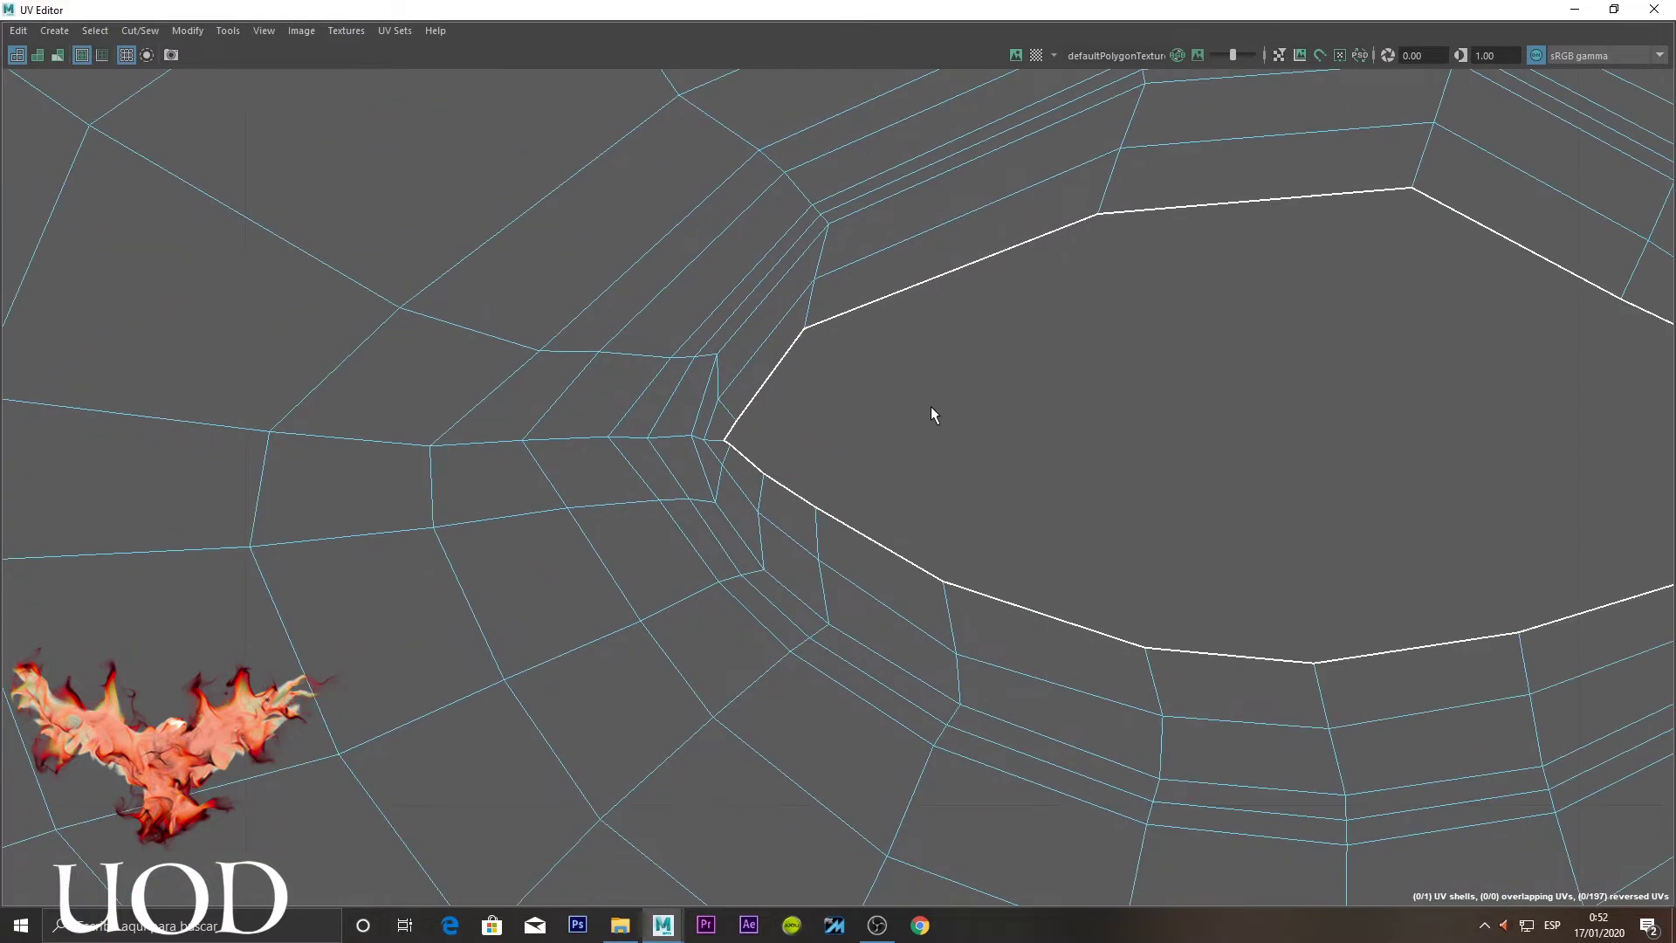
scroll(927, 421, down, 3)
scroll(927, 421, down, 2)
middle_drag(928, 427, 742, 341)
Select several UV points below the eye, between the eye and nose, then clear them
scroll(966, 395, up, 2)
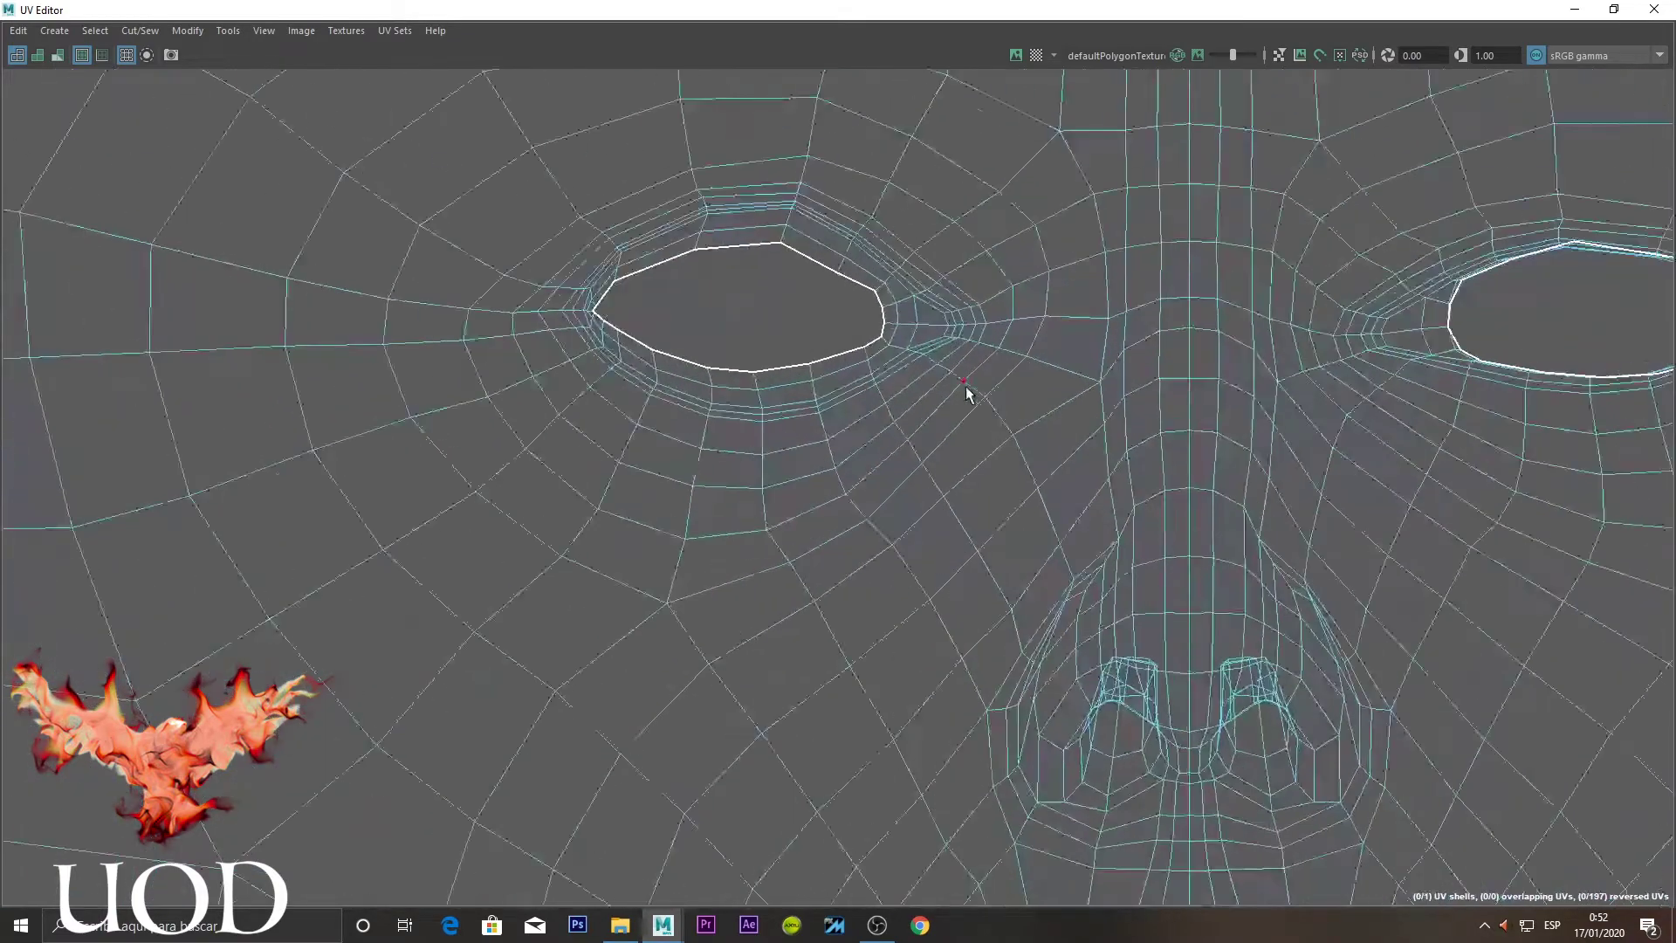
drag(1023, 358, 928, 494)
drag(951, 401, 872, 533)
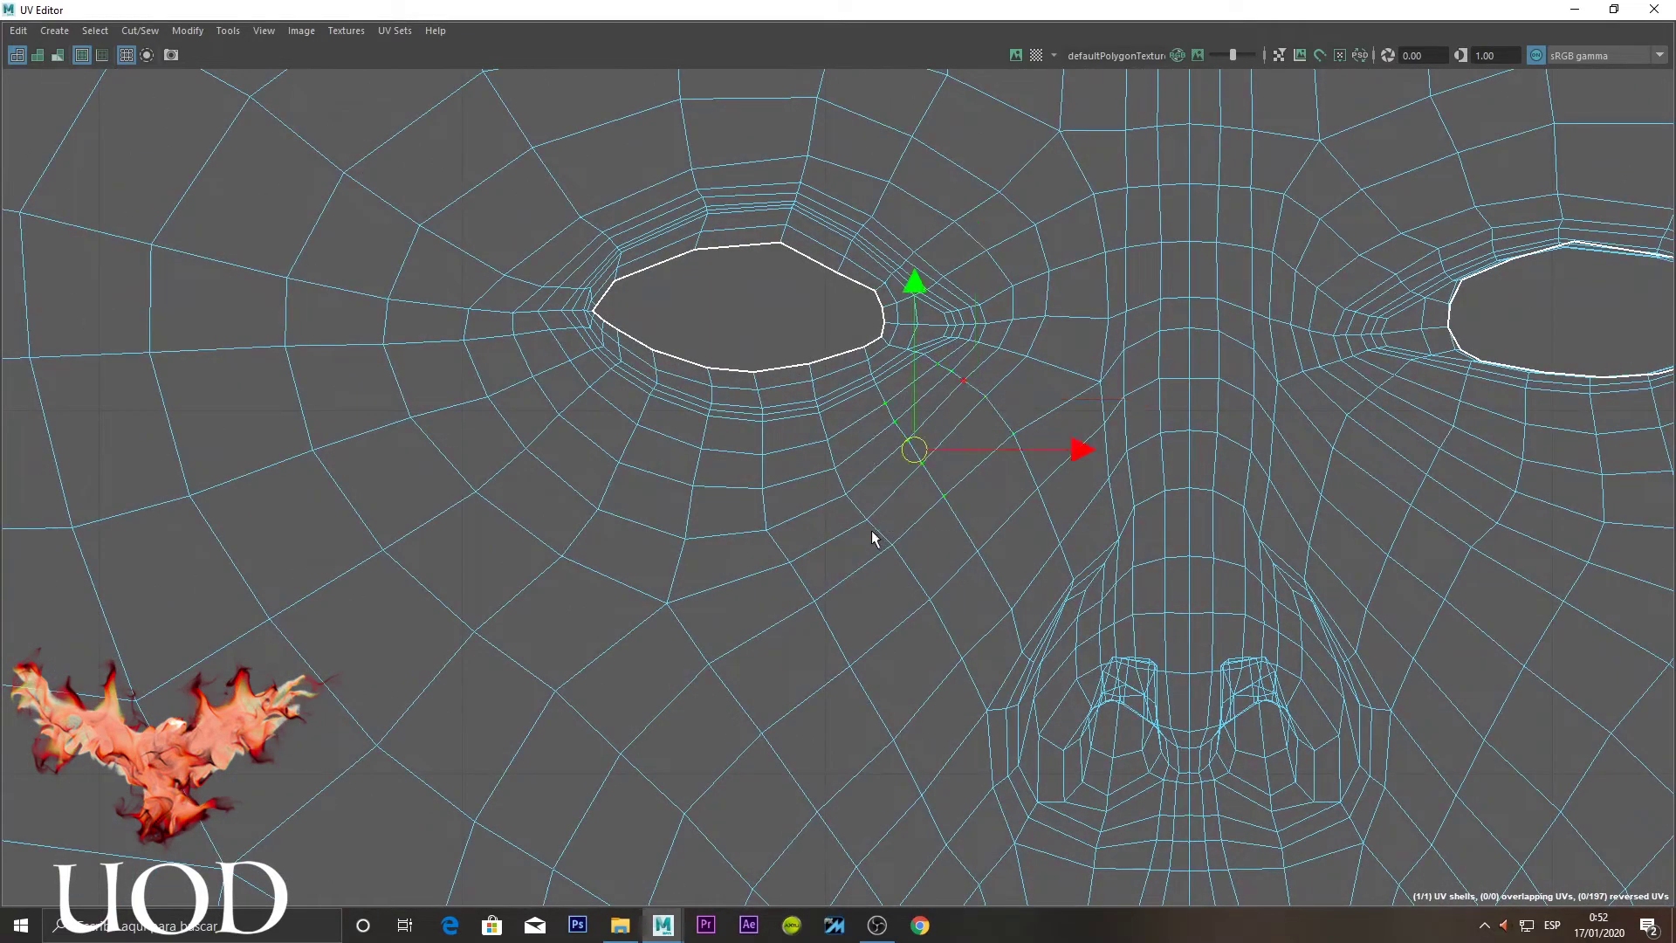
drag(882, 434, 814, 566)
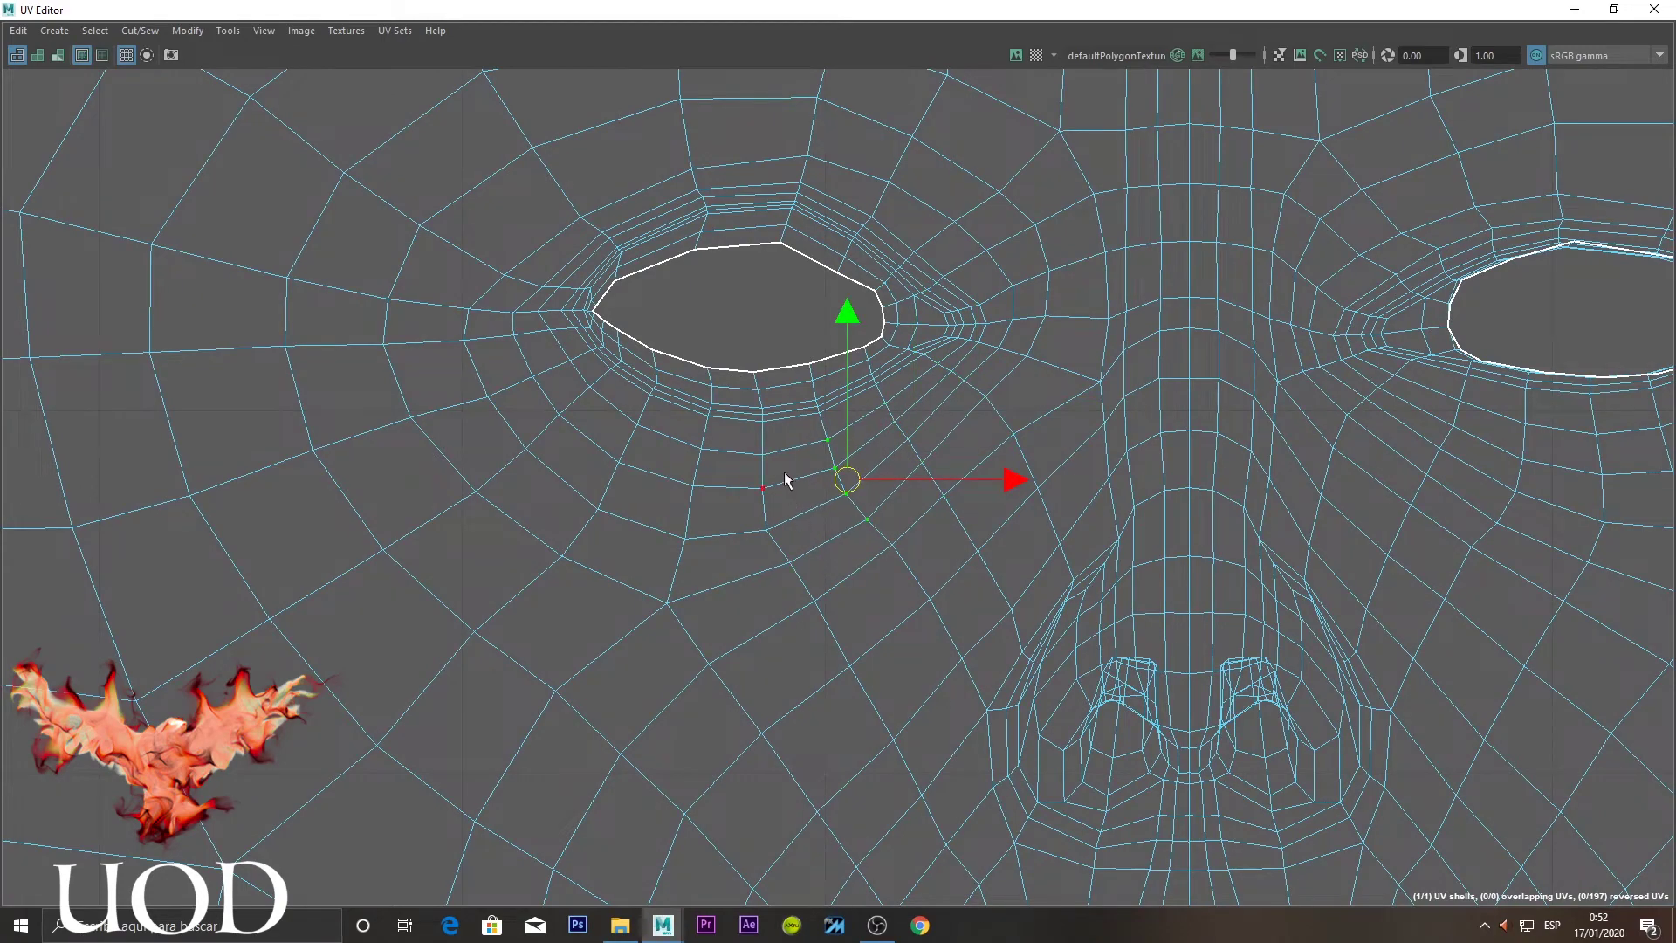
drag(794, 485, 751, 539)
click(796, 306)
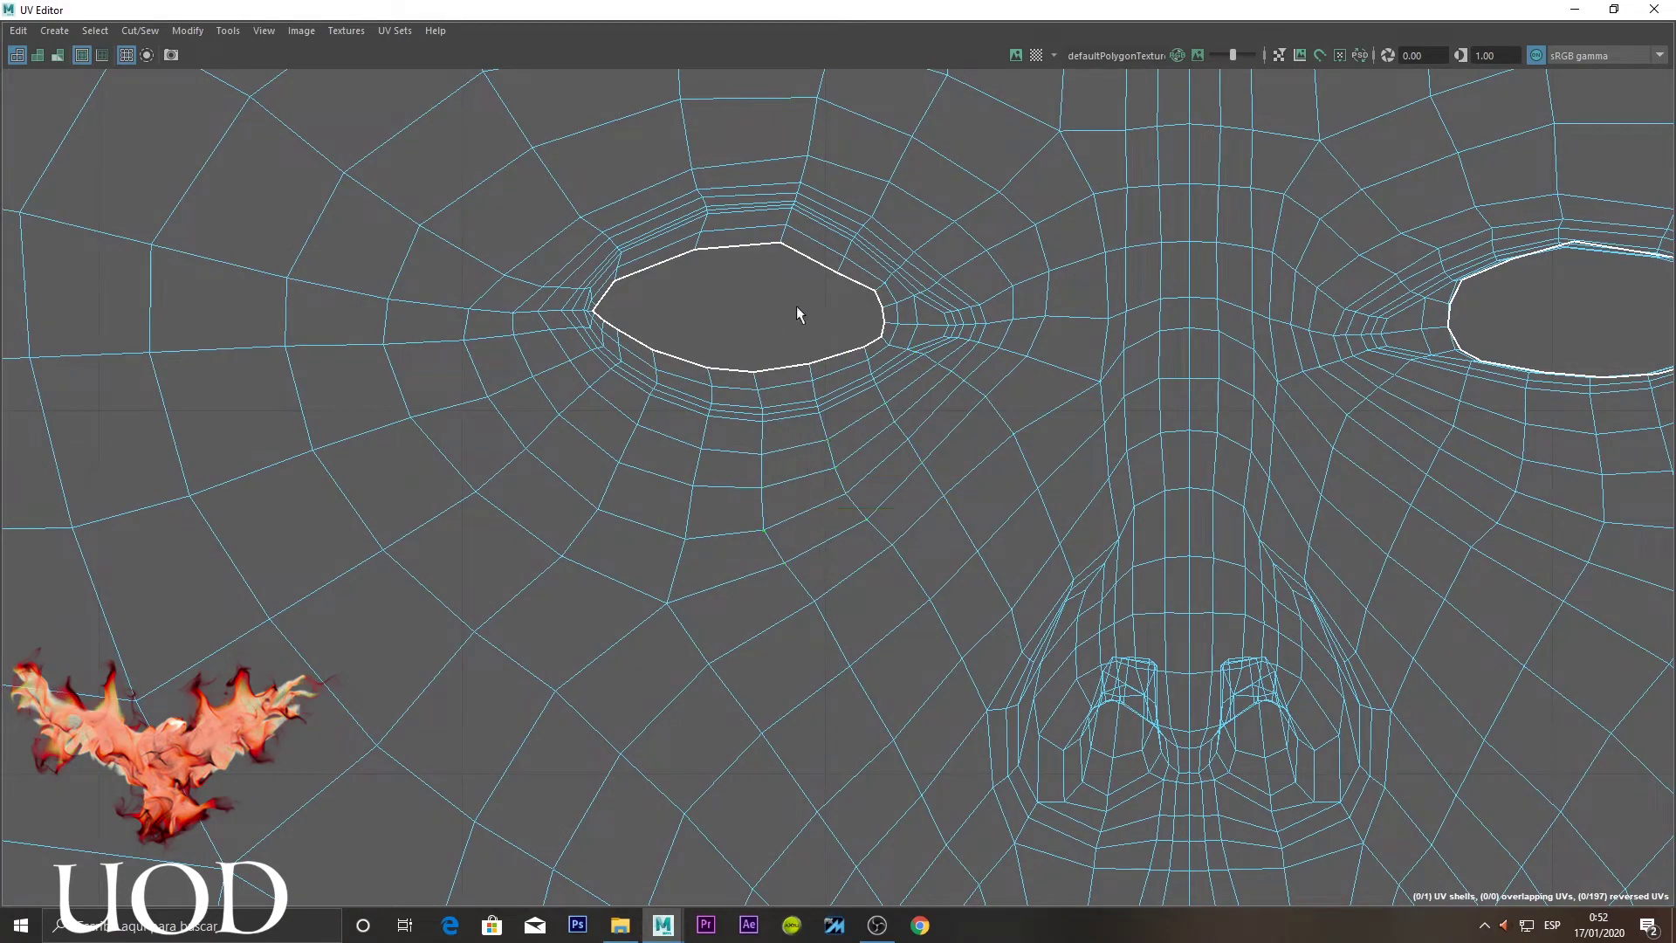
Re-frame the UV view on the right-hand eye and nose
scroll(786, 353, down, 3)
scroll(947, 380, down, 3)
scroll(947, 380, down, 2)
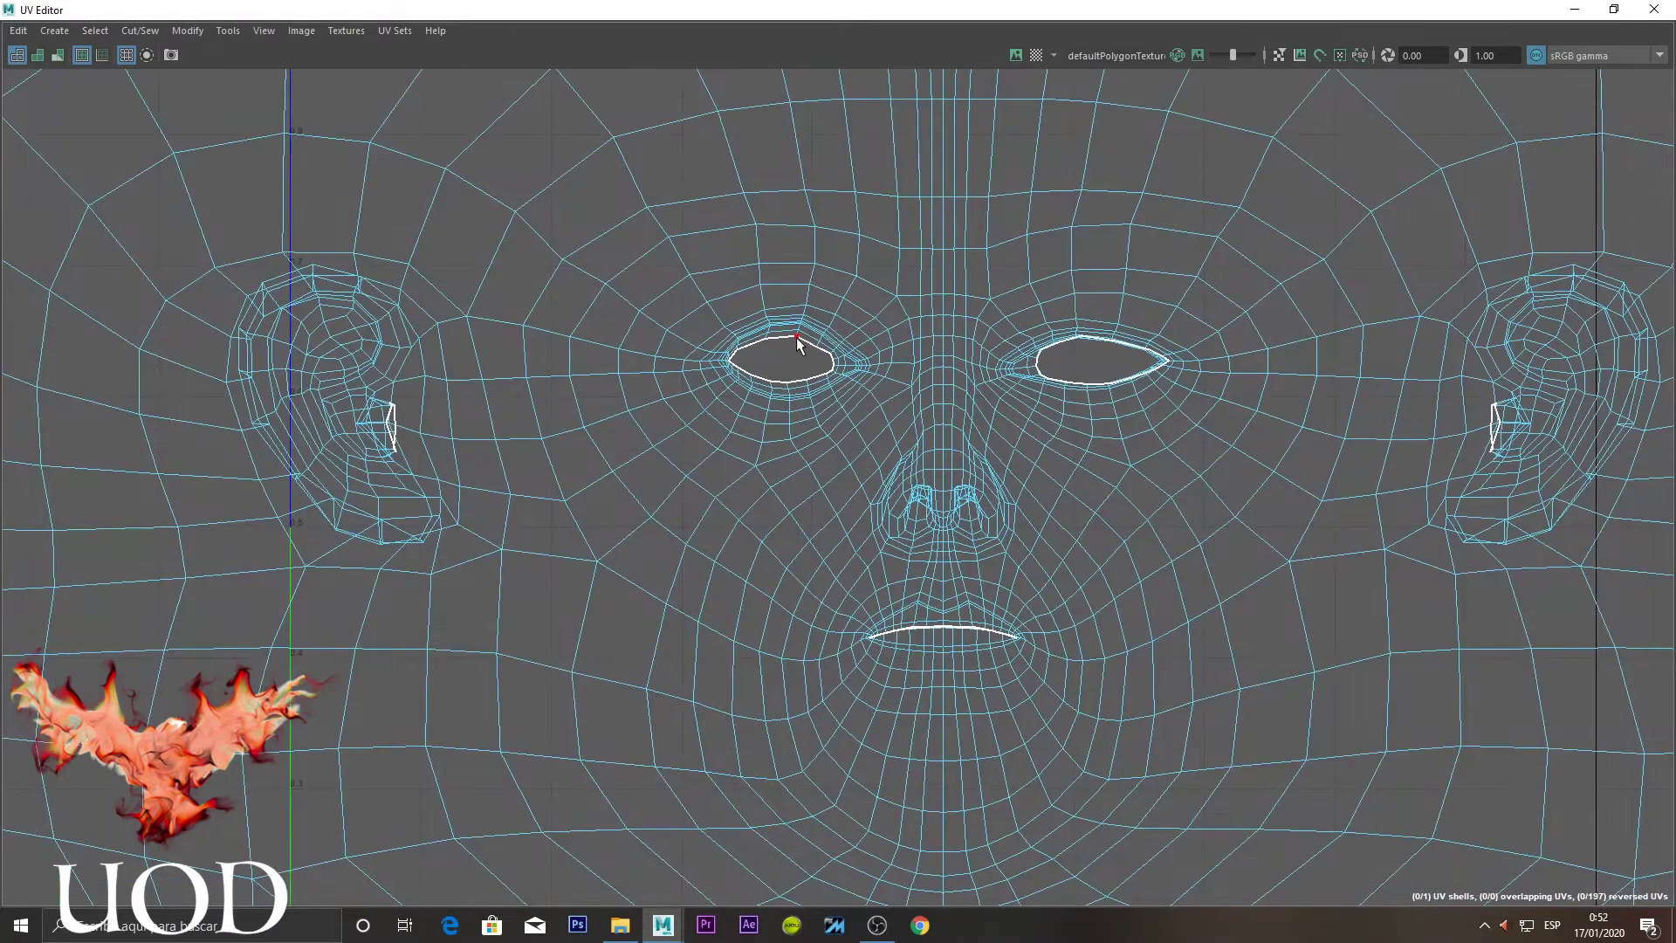
scroll(786, 309, up, 1)
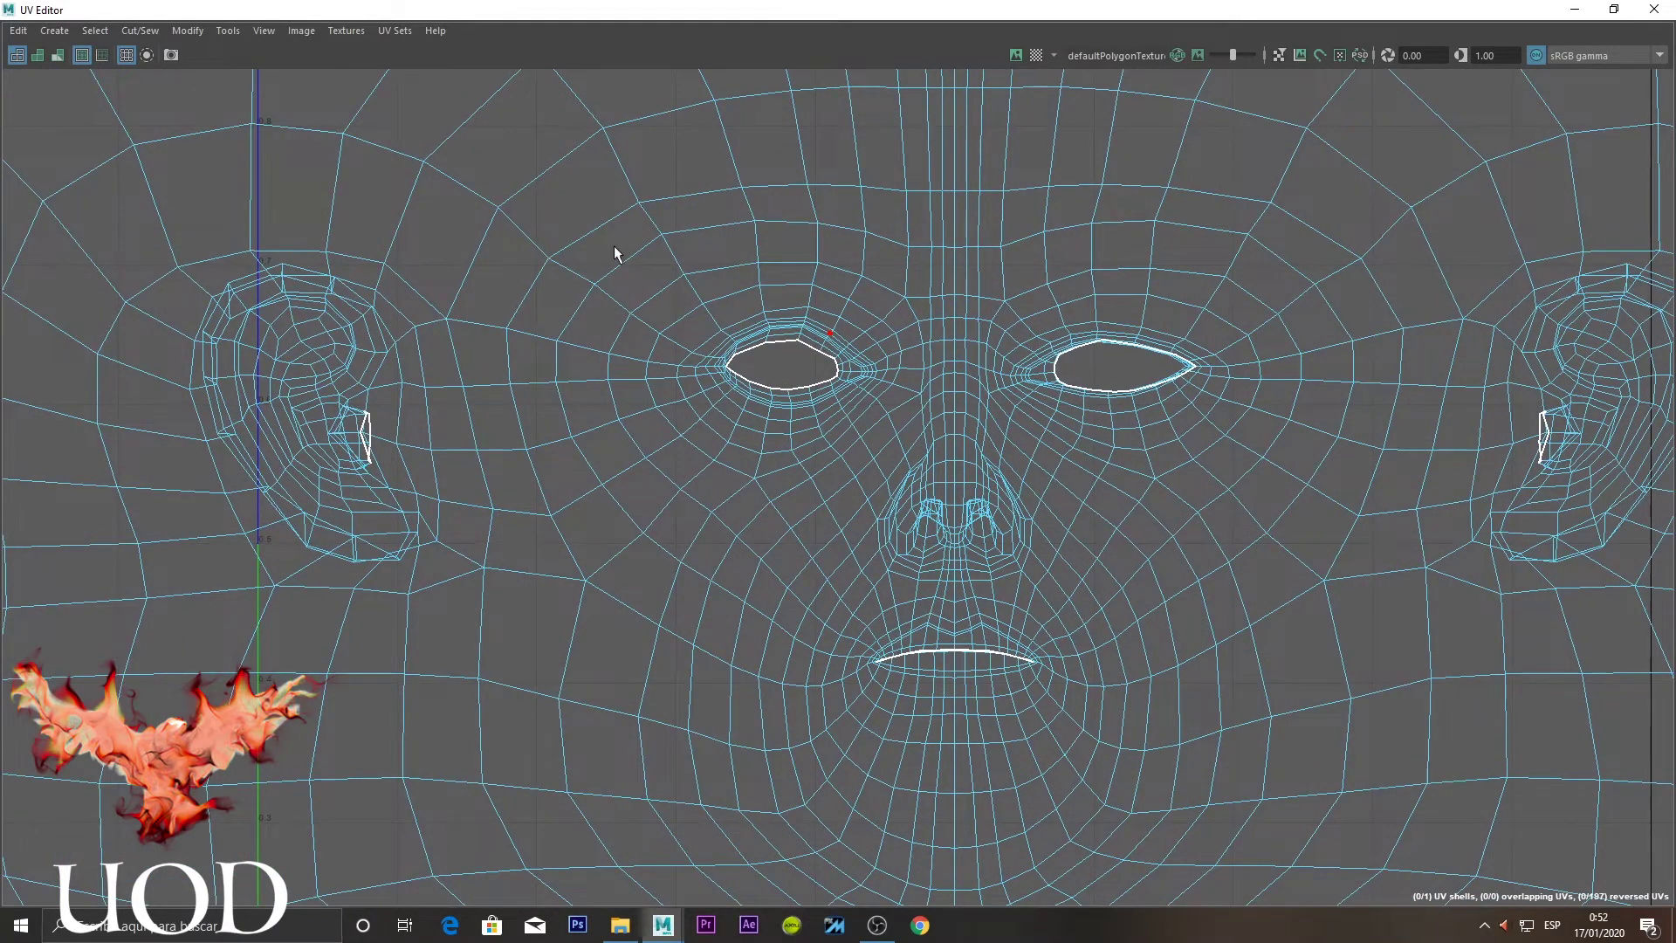
scroll(614, 253, down, 1)
alt+middle_drag(819, 378, 836, 402)
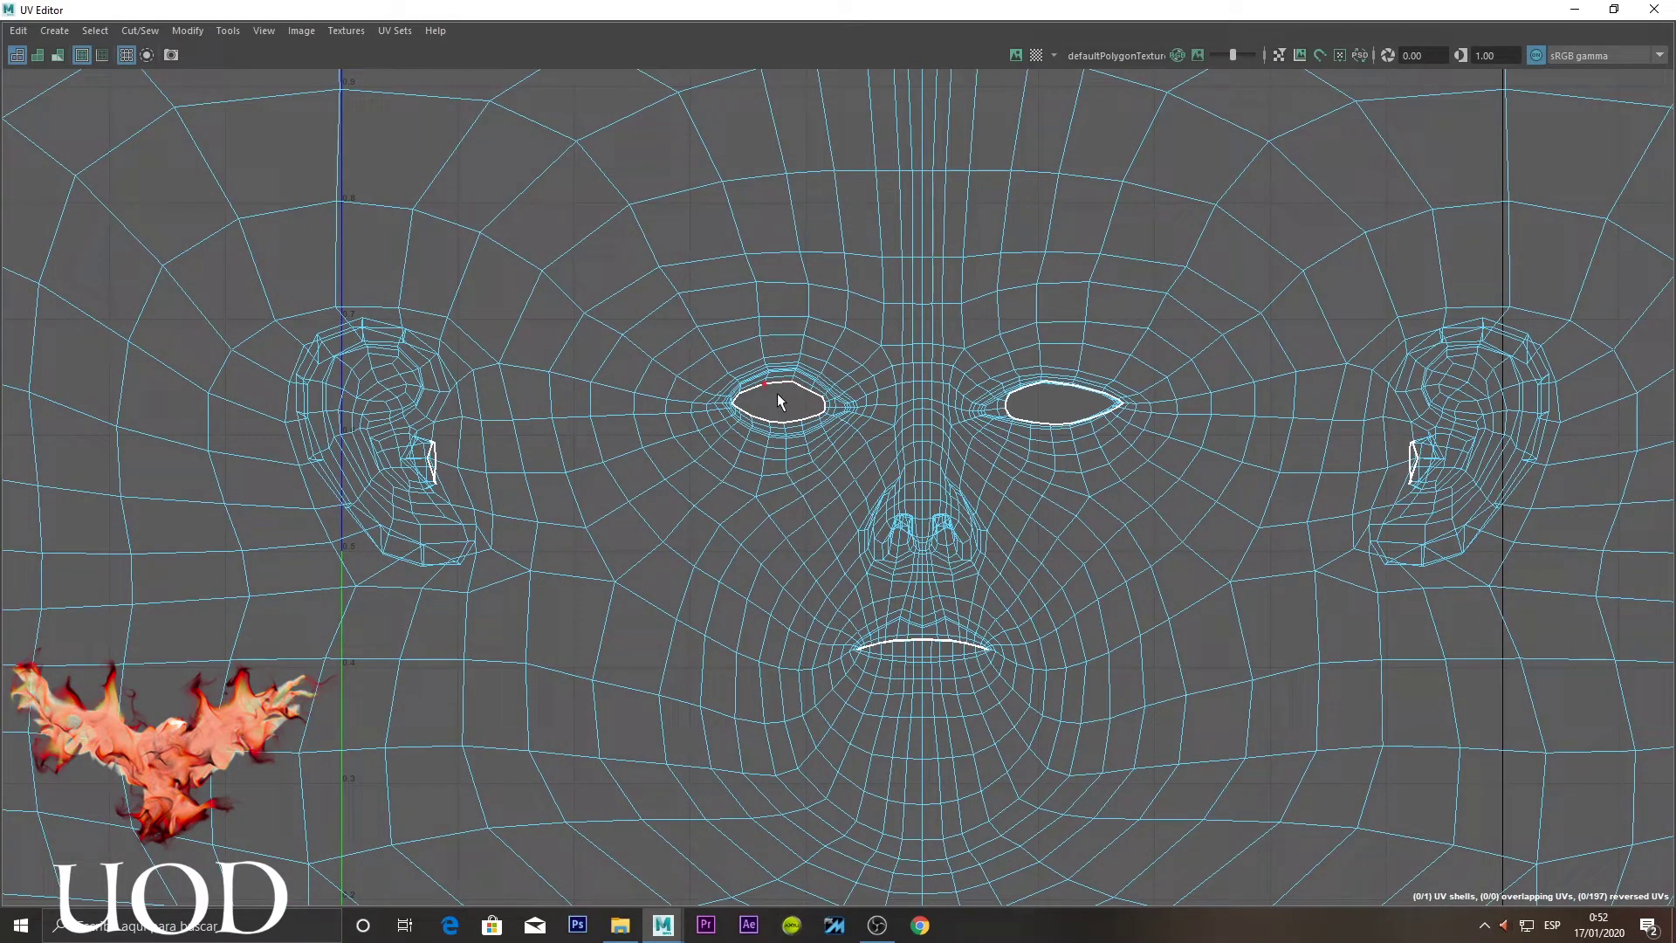
alt+middle_drag(505, 374, 793, 366)
scroll(794, 366, up, 1)
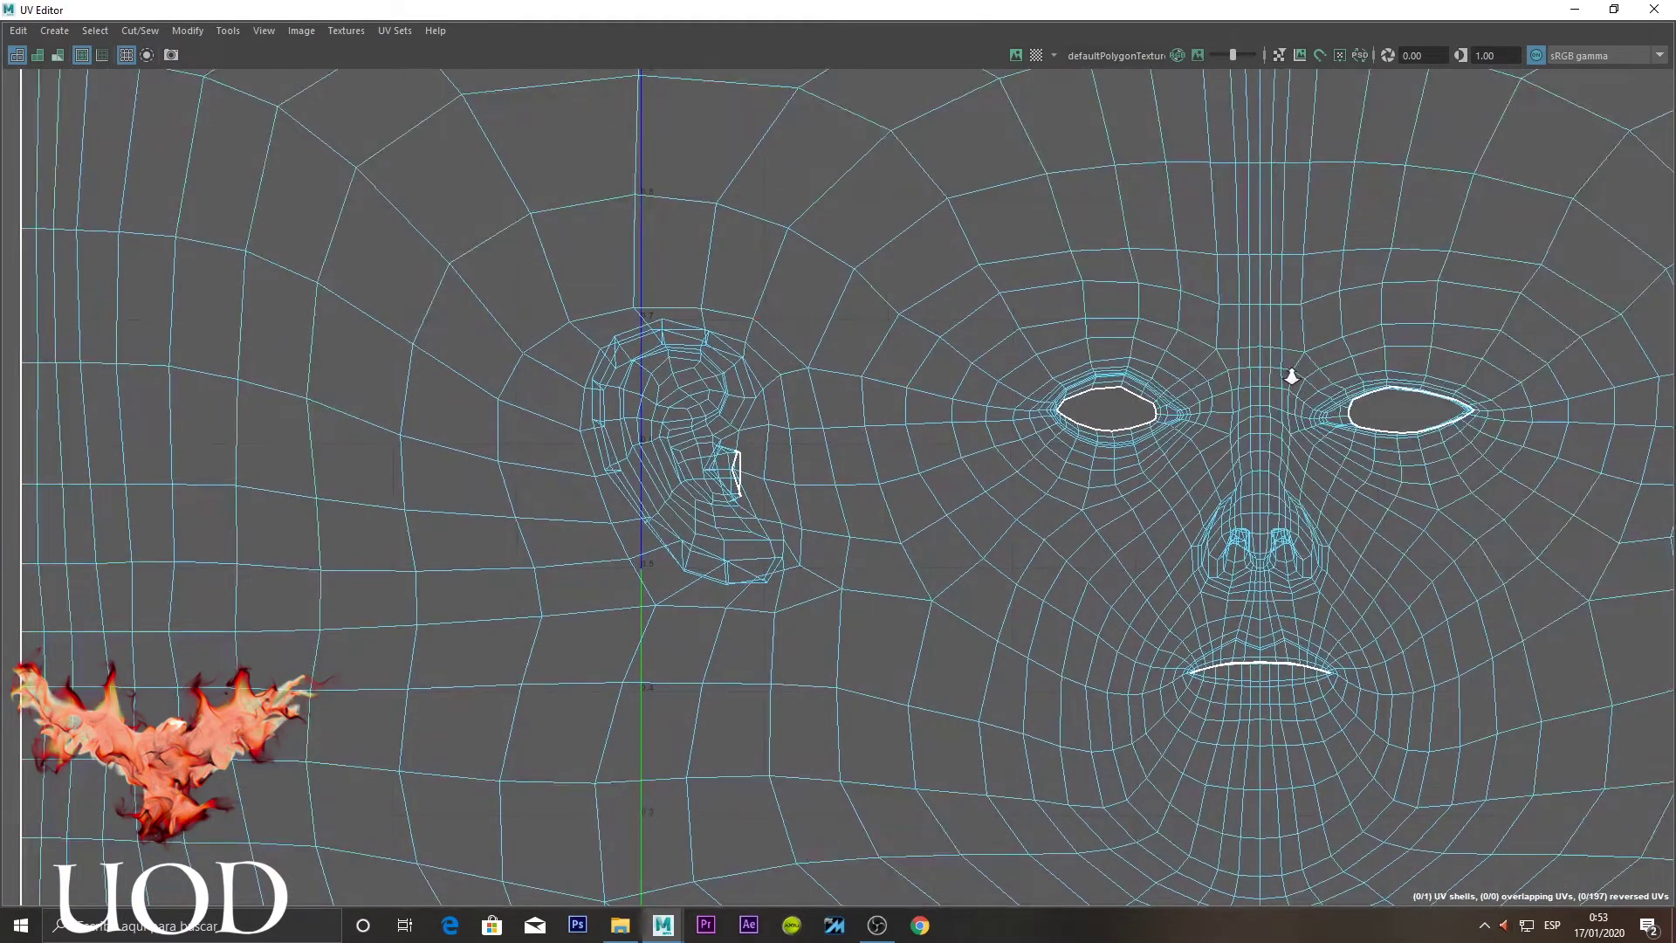
scroll(1291, 377, up, 2)
alt+middle_drag(1160, 412, 973, 355)
scroll(974, 355, up, 1)
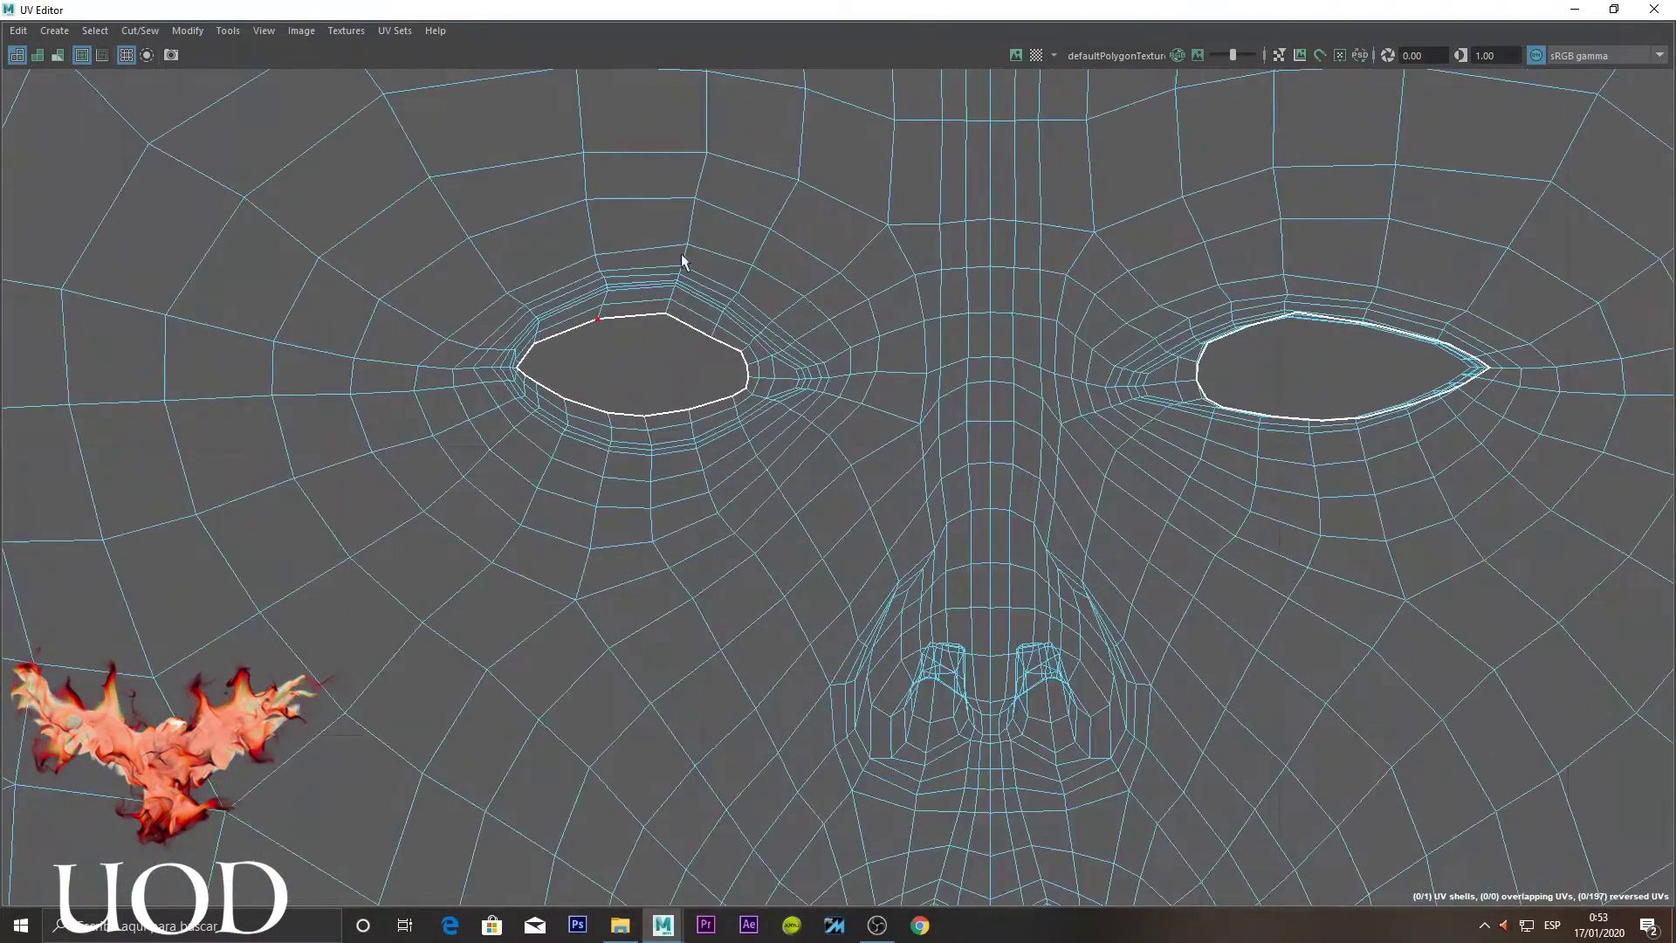
scroll(1133, 297, up, 2)
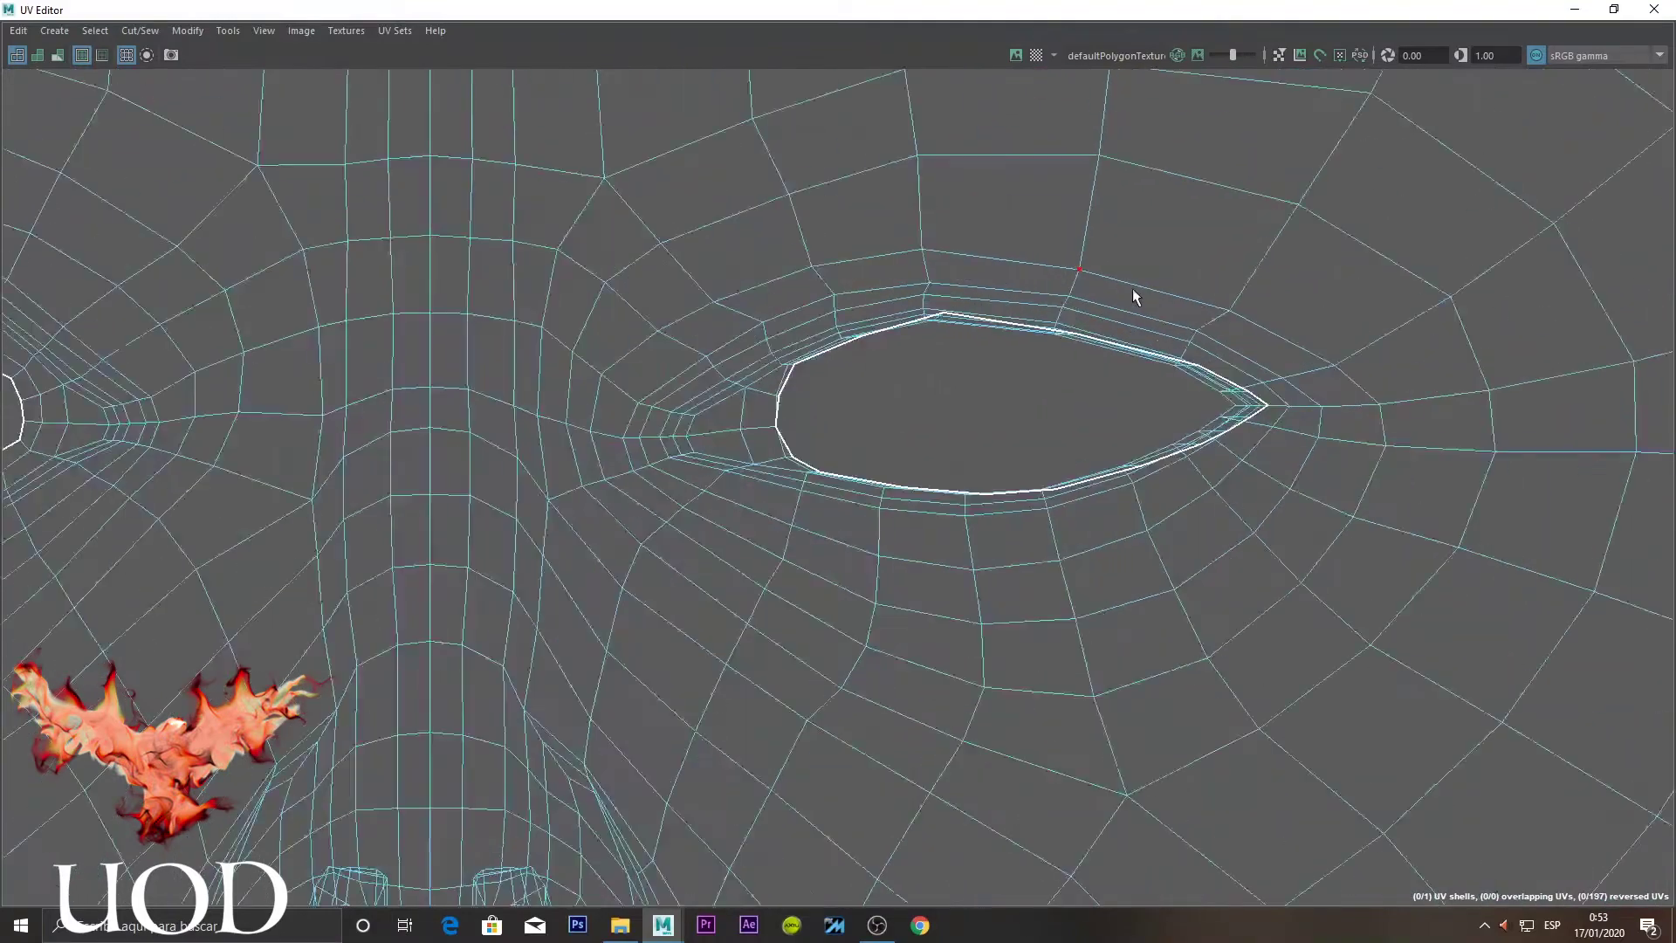
Select the right eye's edge loop in edge mode and convert it to UVs
key(F10)
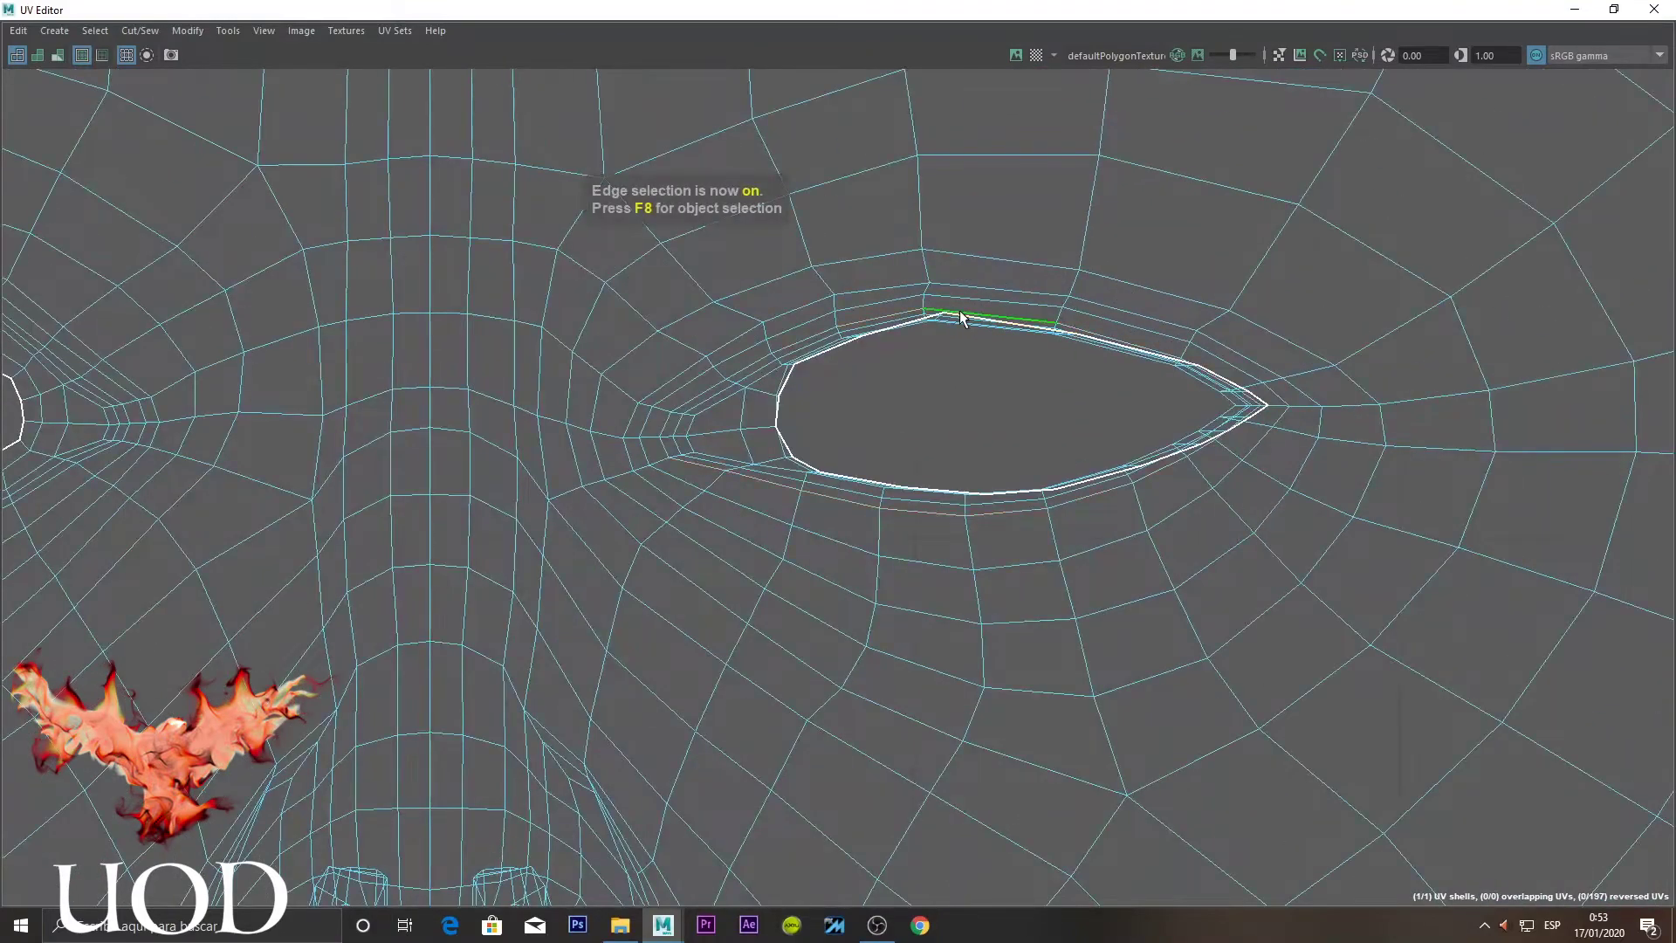
double_click(912, 323)
mouse_move(972, 385)
ctrl+right_down()
mouse_move(1215, 407)
mouse_move(1177, 394)
ctrl+right_up()
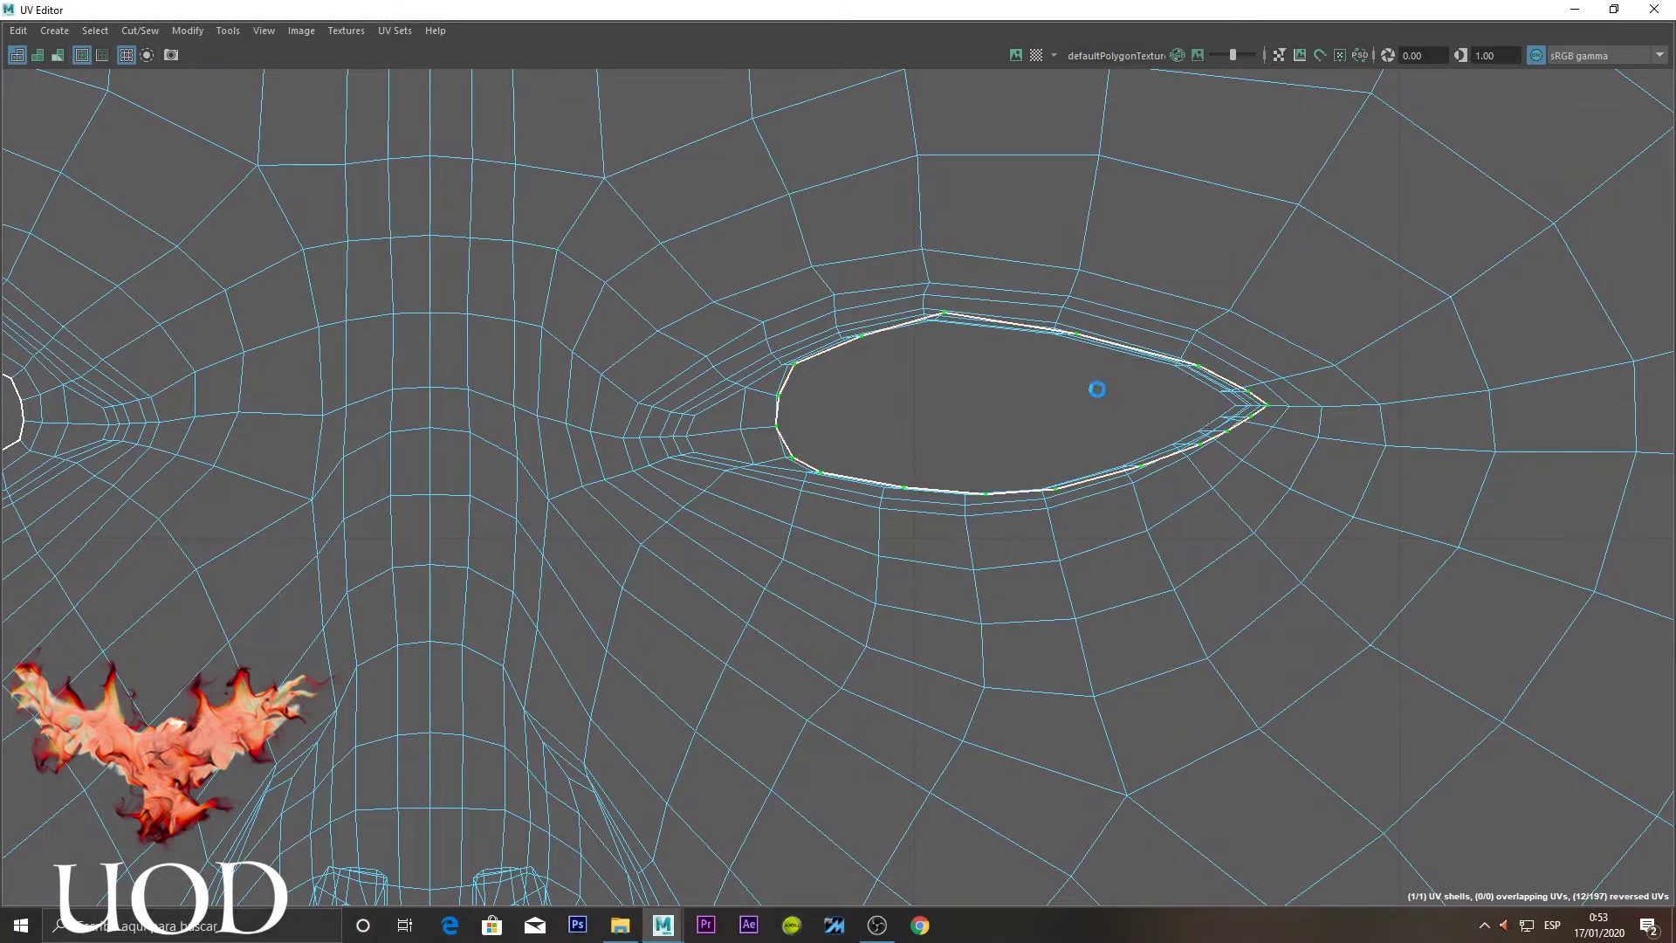
scroll(1235, 404, up, 4)
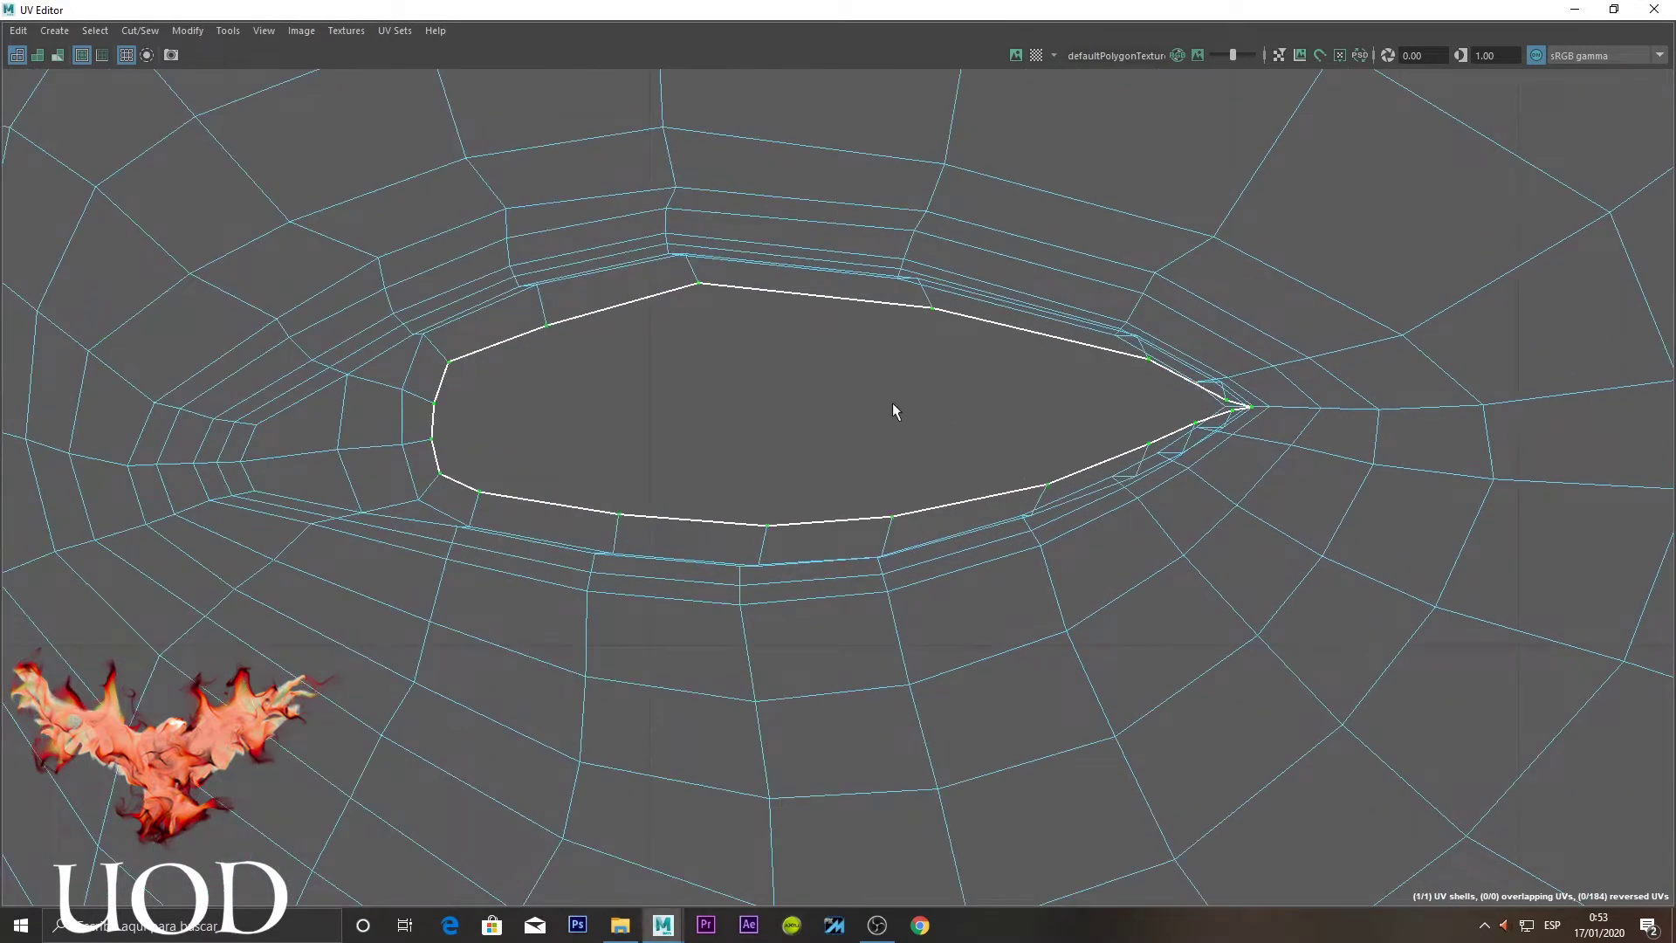
scroll(890, 406, up, 1)
mouse_move(810, 349)
right_down()
mouse_move(798, 260)
mouse_move(986, 318)
right_up()
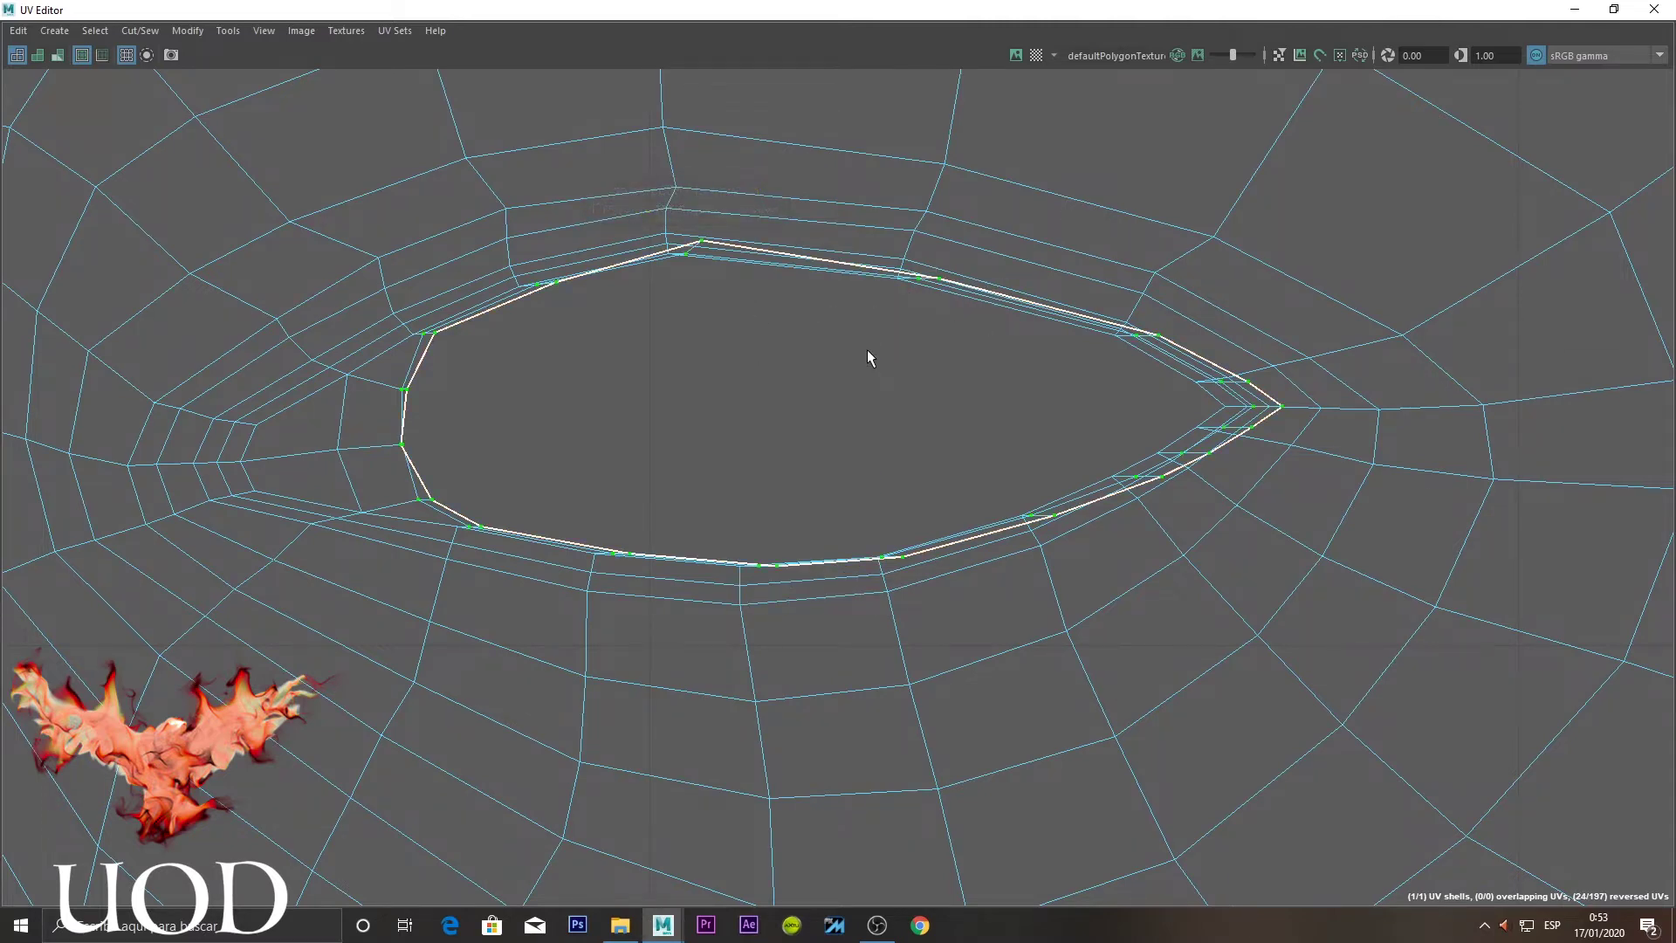
click(867, 349)
Move the right eye's outer-corner UVs with the Move tool into a sharp point
scroll(1189, 411, up, 2)
scroll(1240, 405, up, 2)
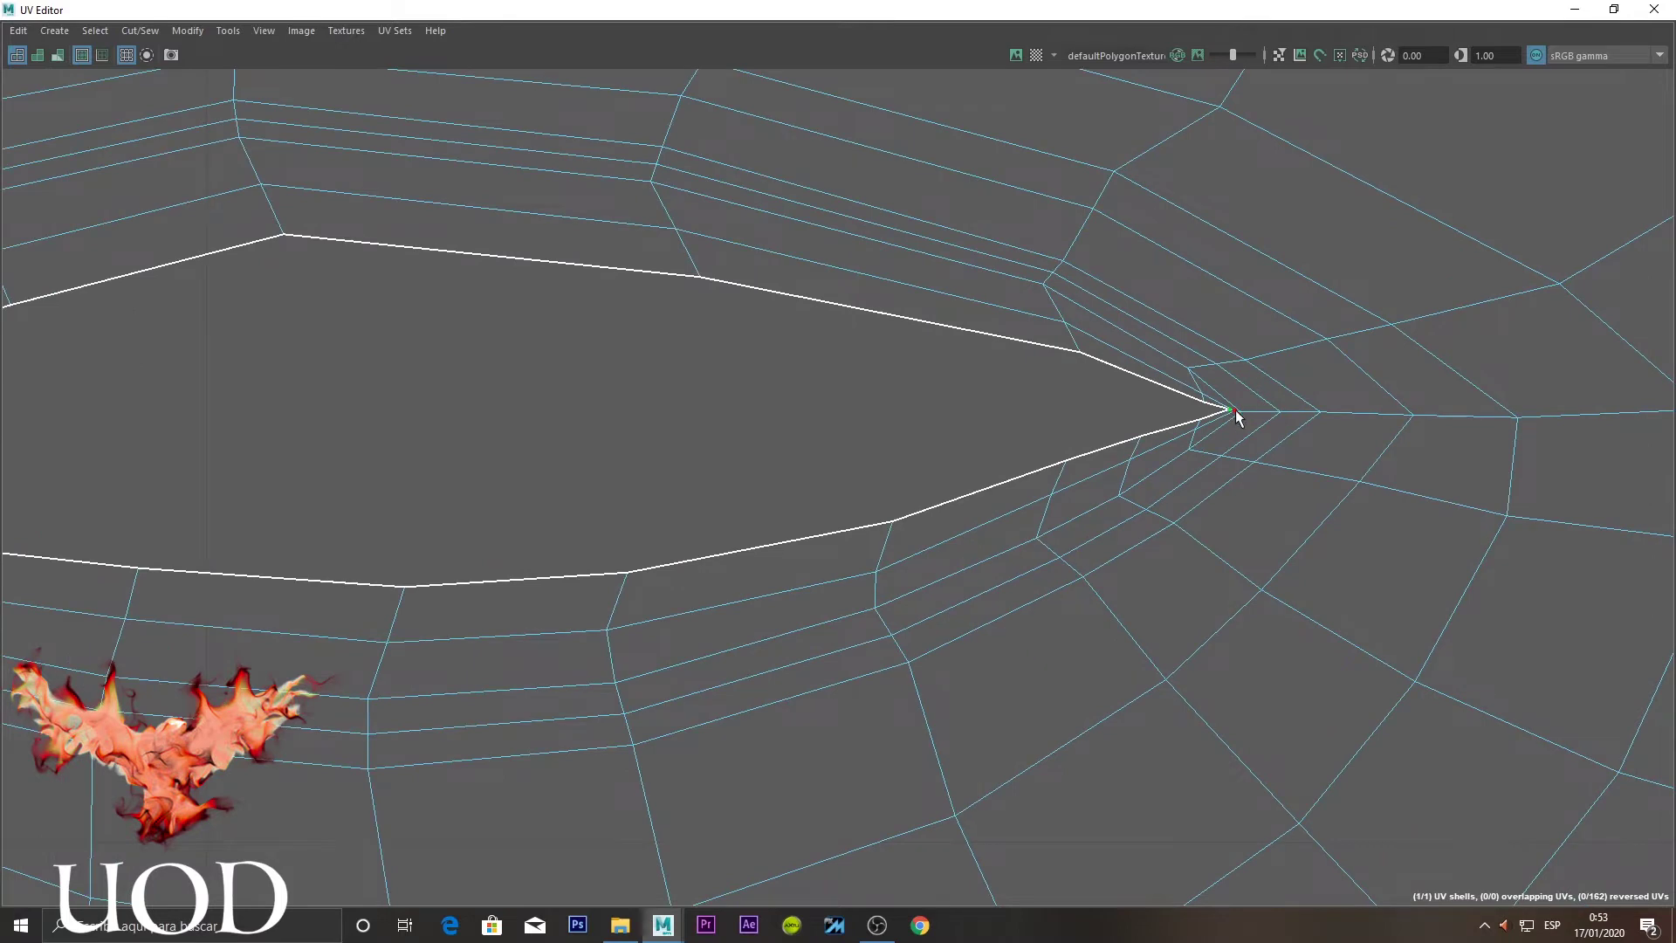
click(1231, 410)
drag(1336, 410, 1318, 410)
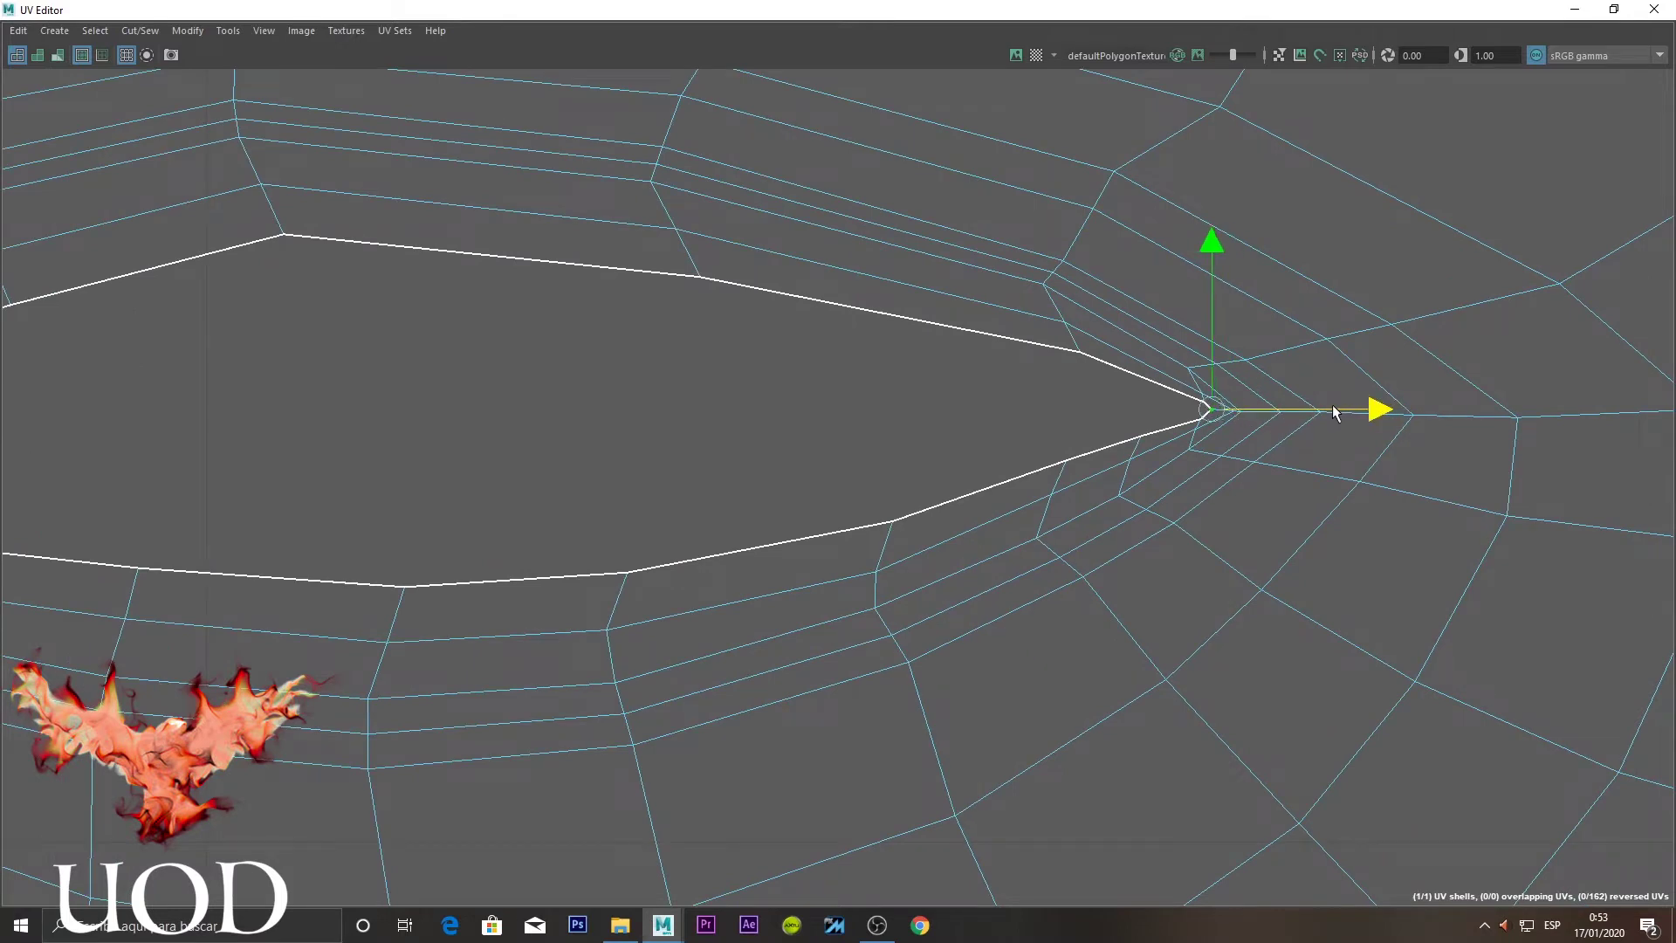
click(1202, 401)
key(w)
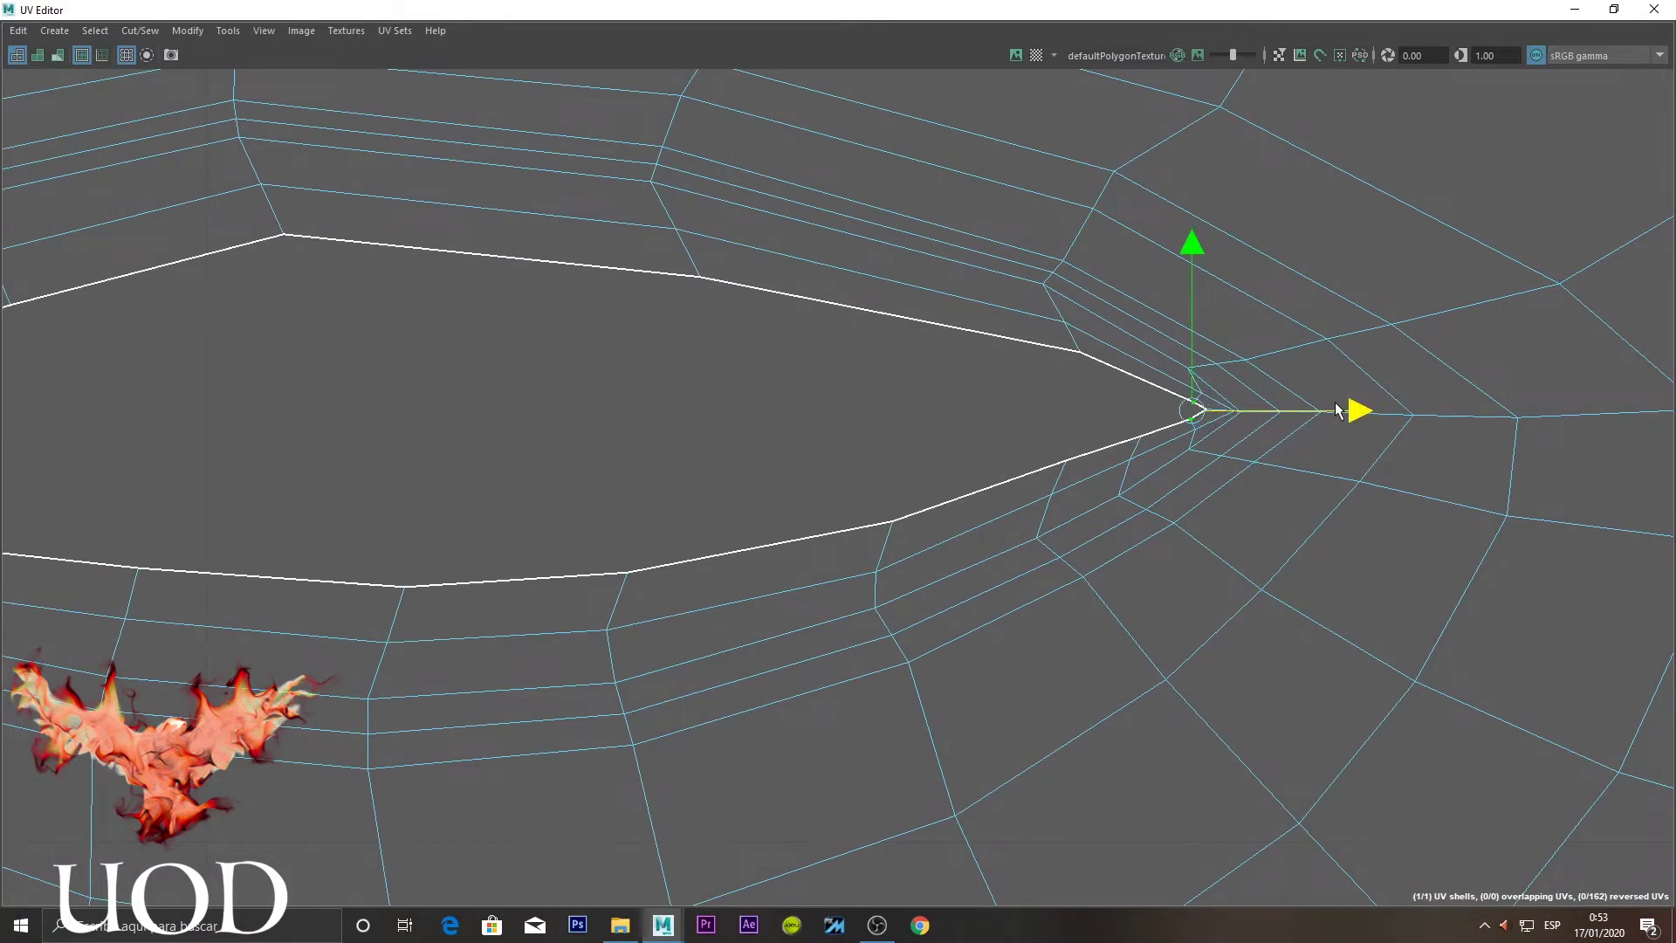
drag(1248, 340, 1170, 469)
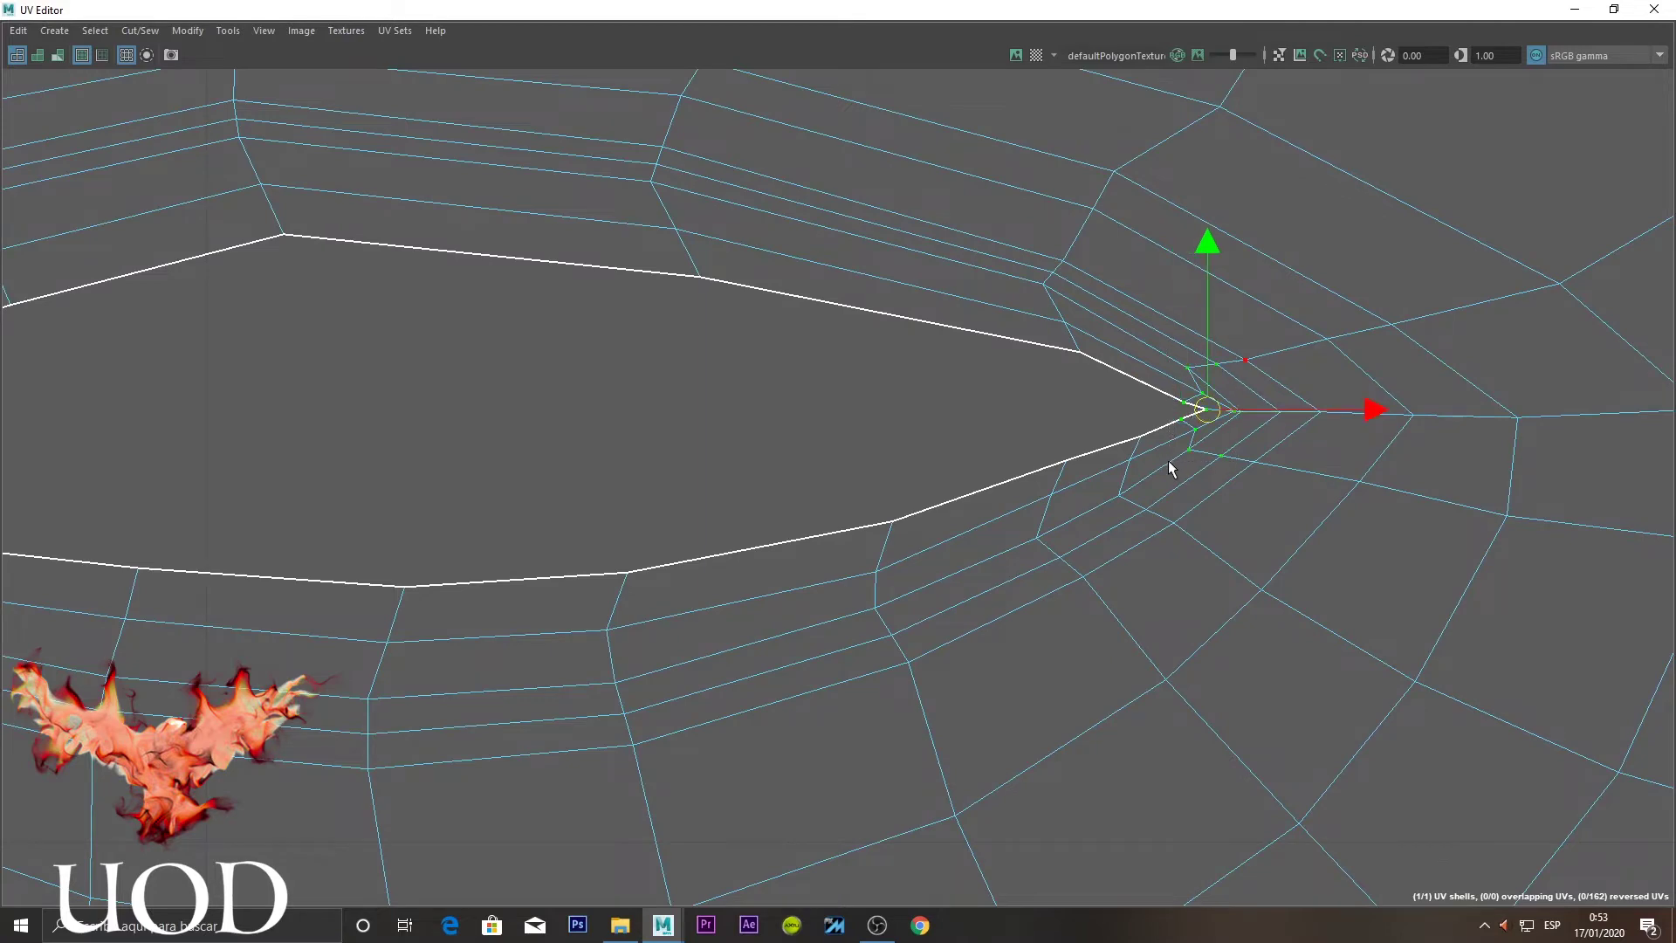
shift+right_drag(1168, 460, 966, 411)
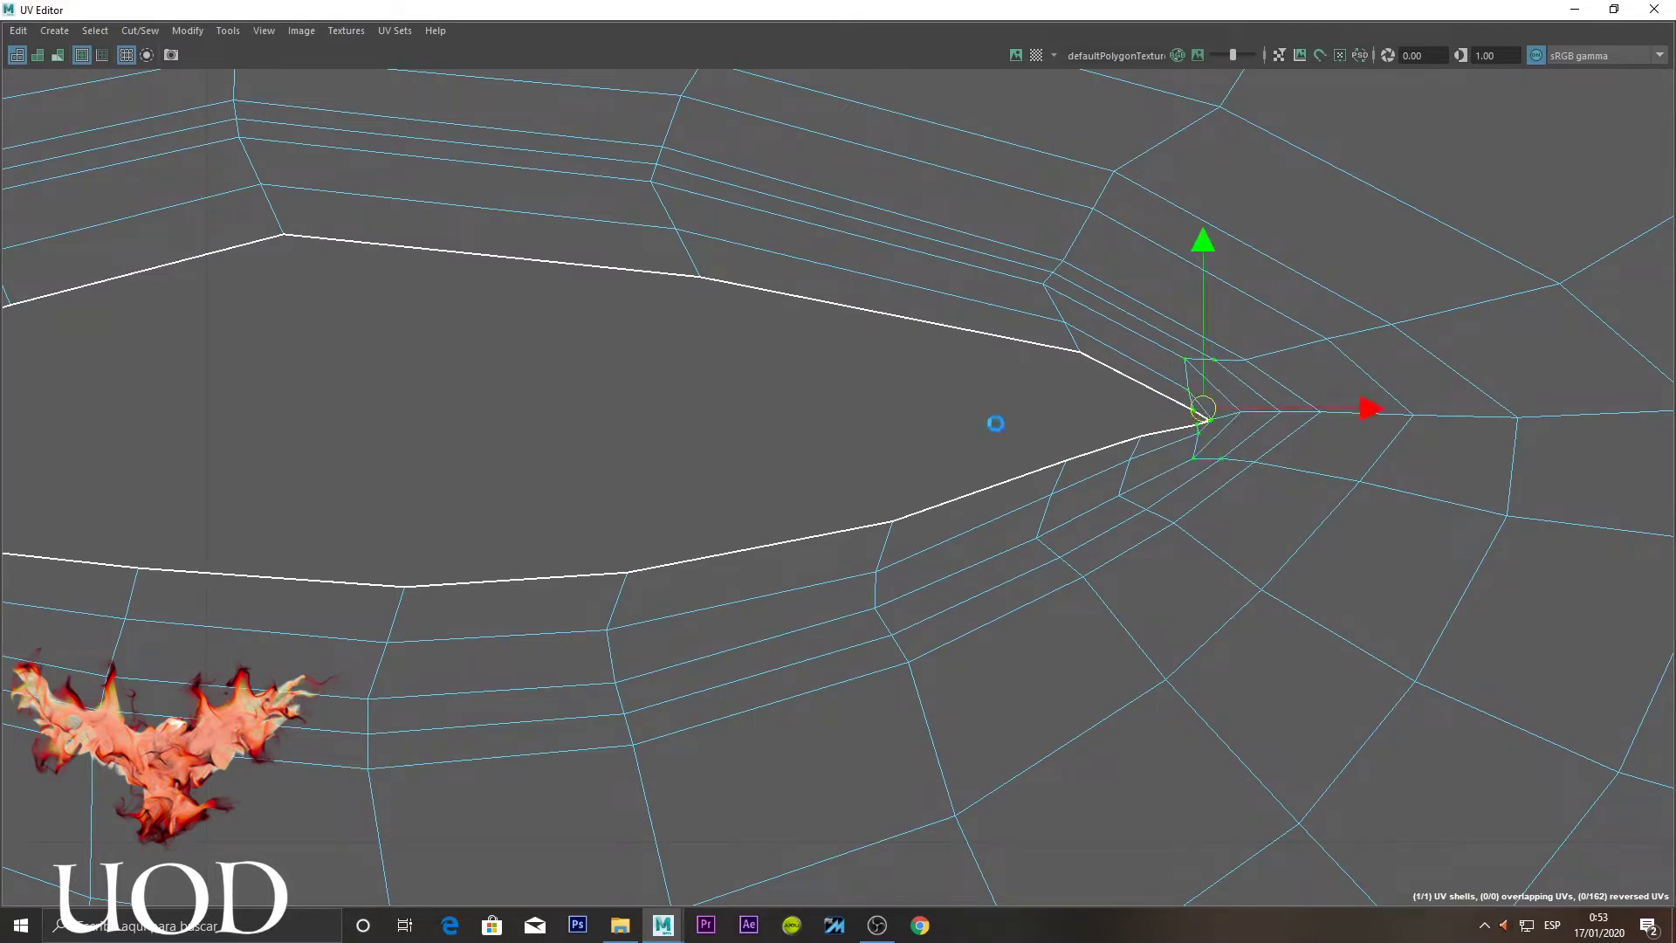
click(904, 408)
Zoom out to show both eyes and the nose
scroll(903, 409, down, 3)
scroll(993, 415, down, 3)
mouse_move(914, 440)
alt+middle_down()
mouse_move(1266, 461)
mouse_move(1659, 436)
alt+middle_up()
alt+middle_drag(769, 367, 1004, 363)
scroll(1060, 423, down, 2)
alt+middle_drag(1060, 423, 767, 411)
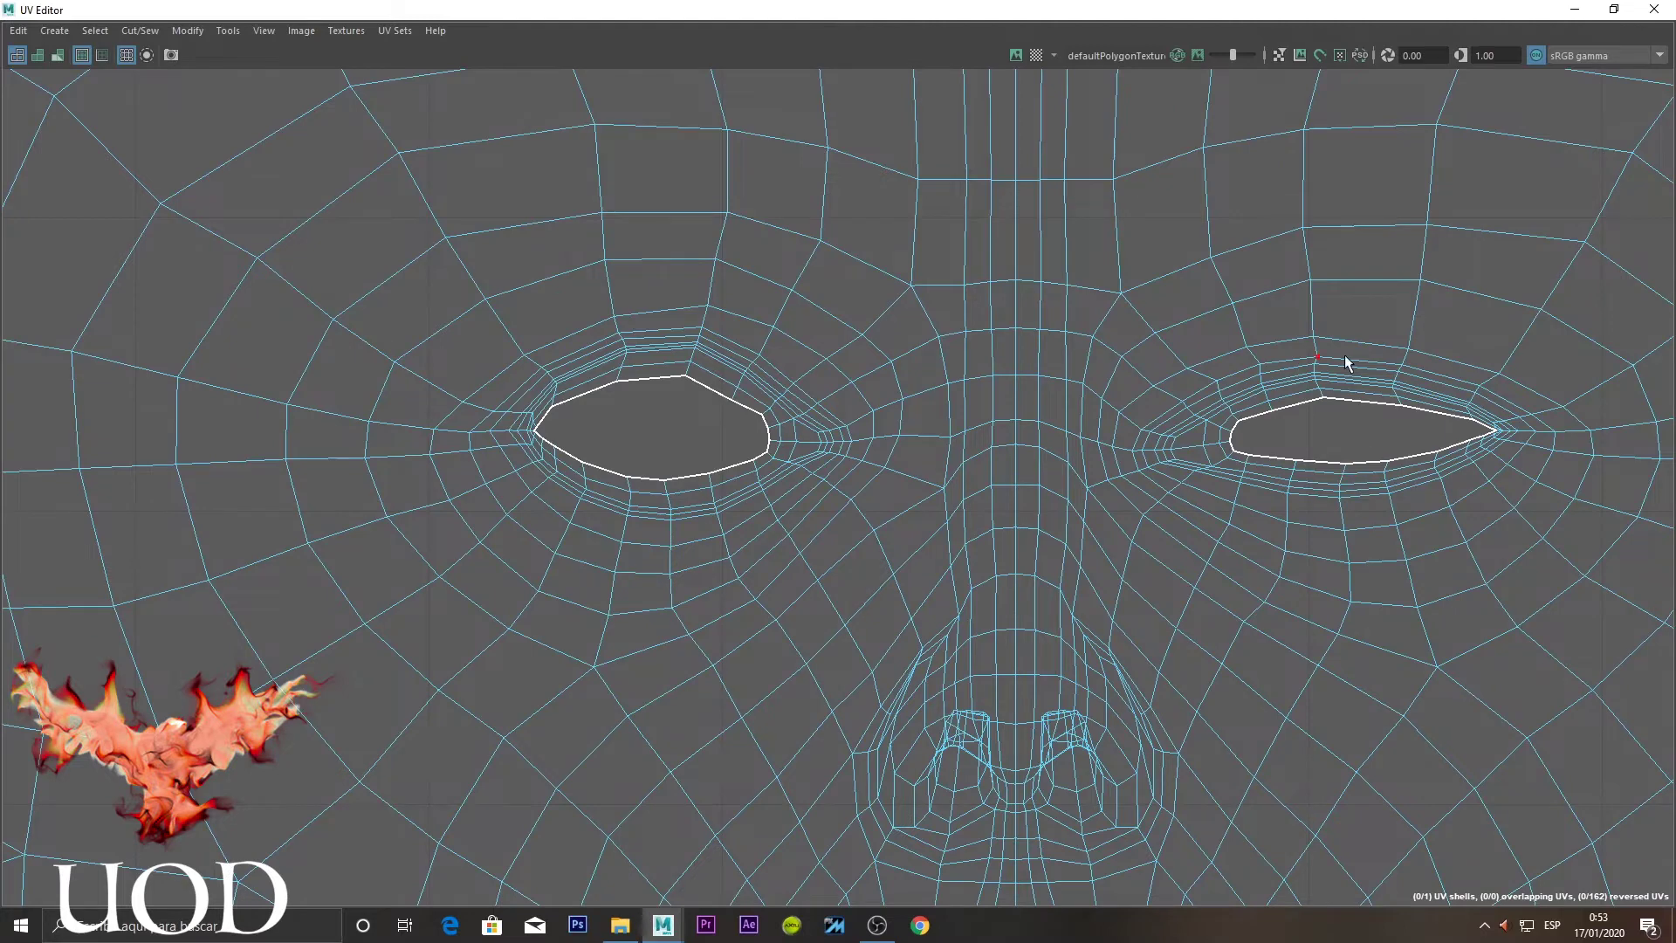
Shift the UV beside the nose bridge slightly left
scroll(1344, 354, down, 1)
alt+middle_drag(1344, 355, 1123, 306)
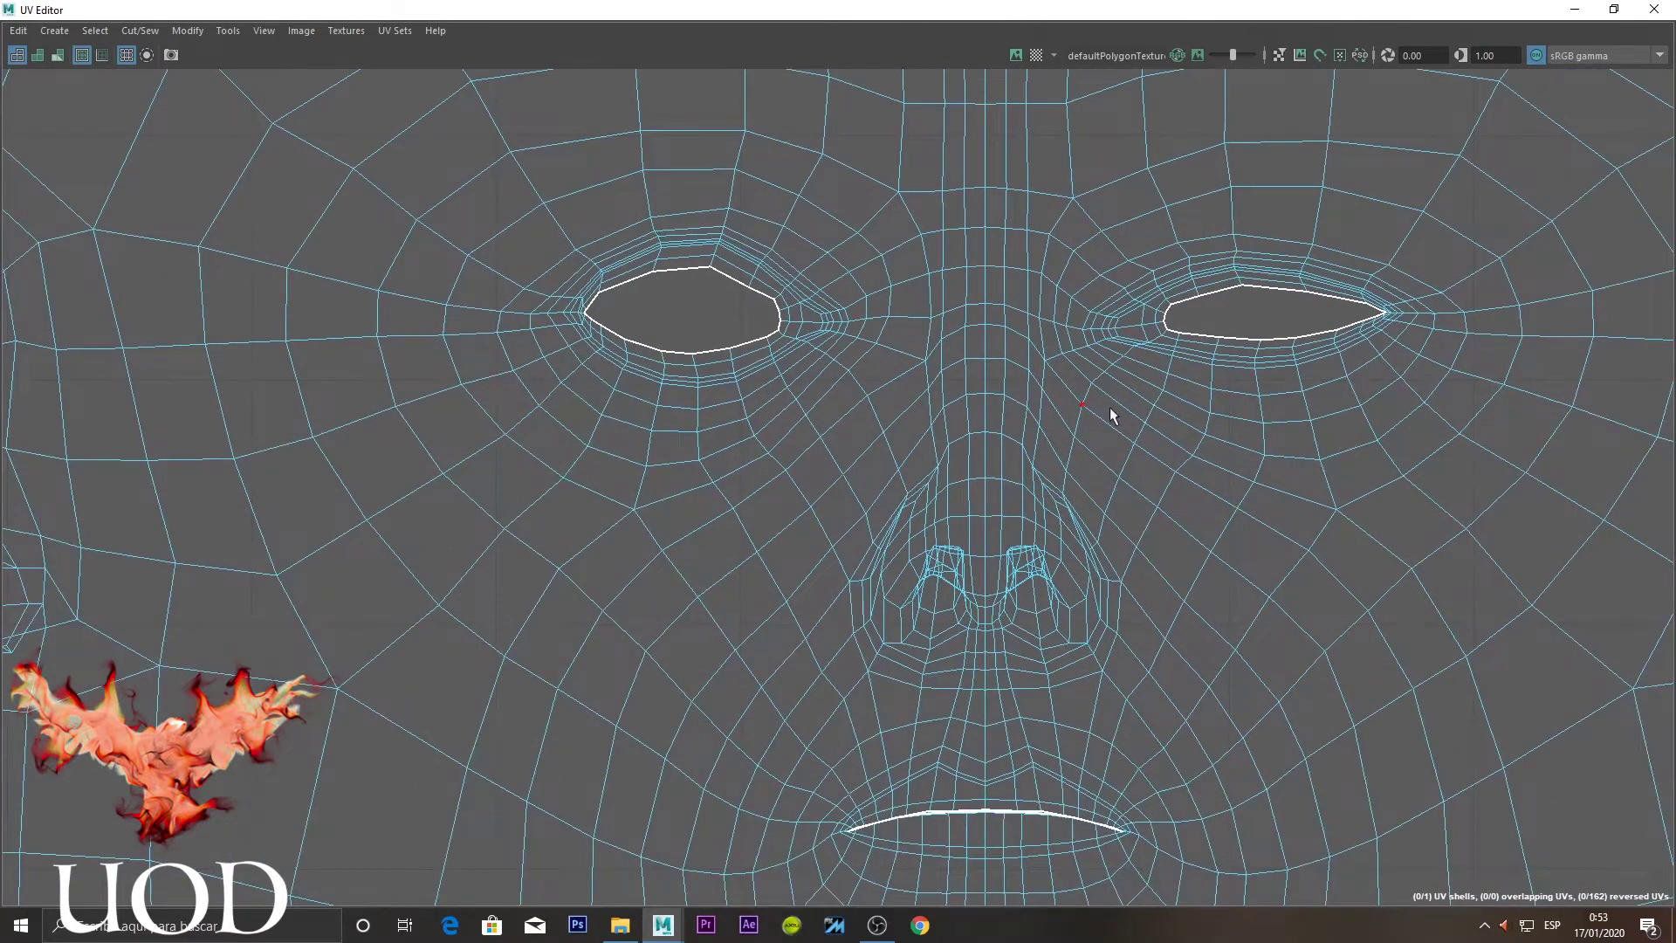
scroll(973, 404, up, 2)
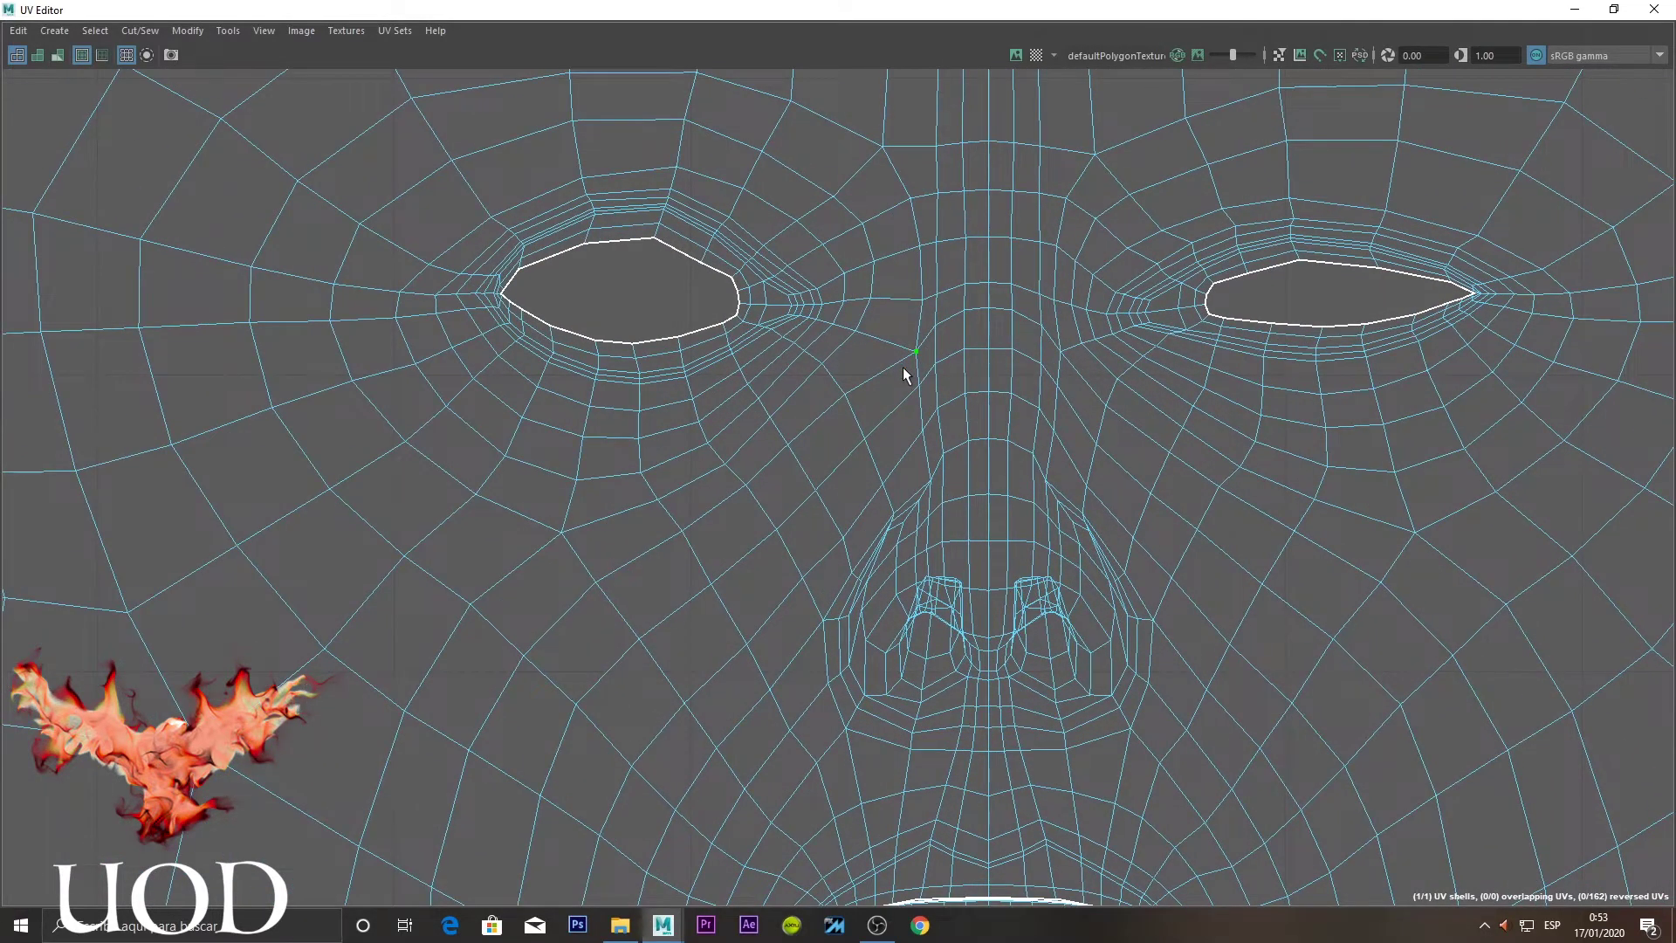
middle_drag(902, 367, 892, 363)
click(902, 306)
Pan and zoom in on the left-hand eye's outer corner
scroll(868, 279, down, 3)
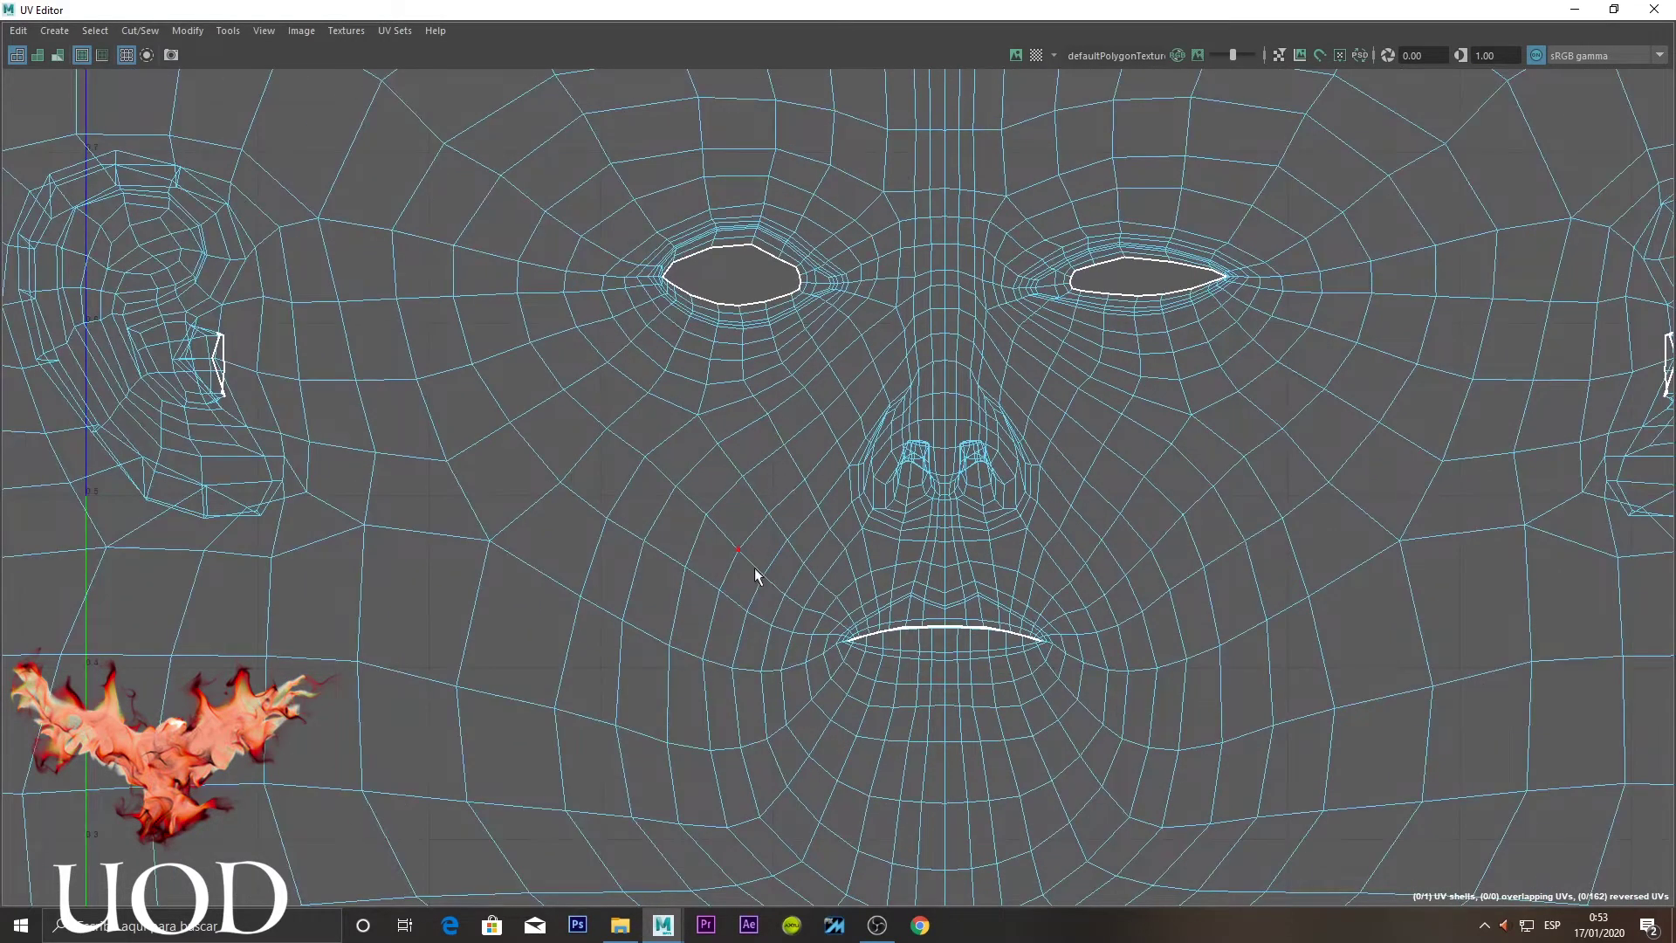
alt+middle_drag(742, 370, 1155, 434)
alt+middle_drag(742, 286, 931, 348)
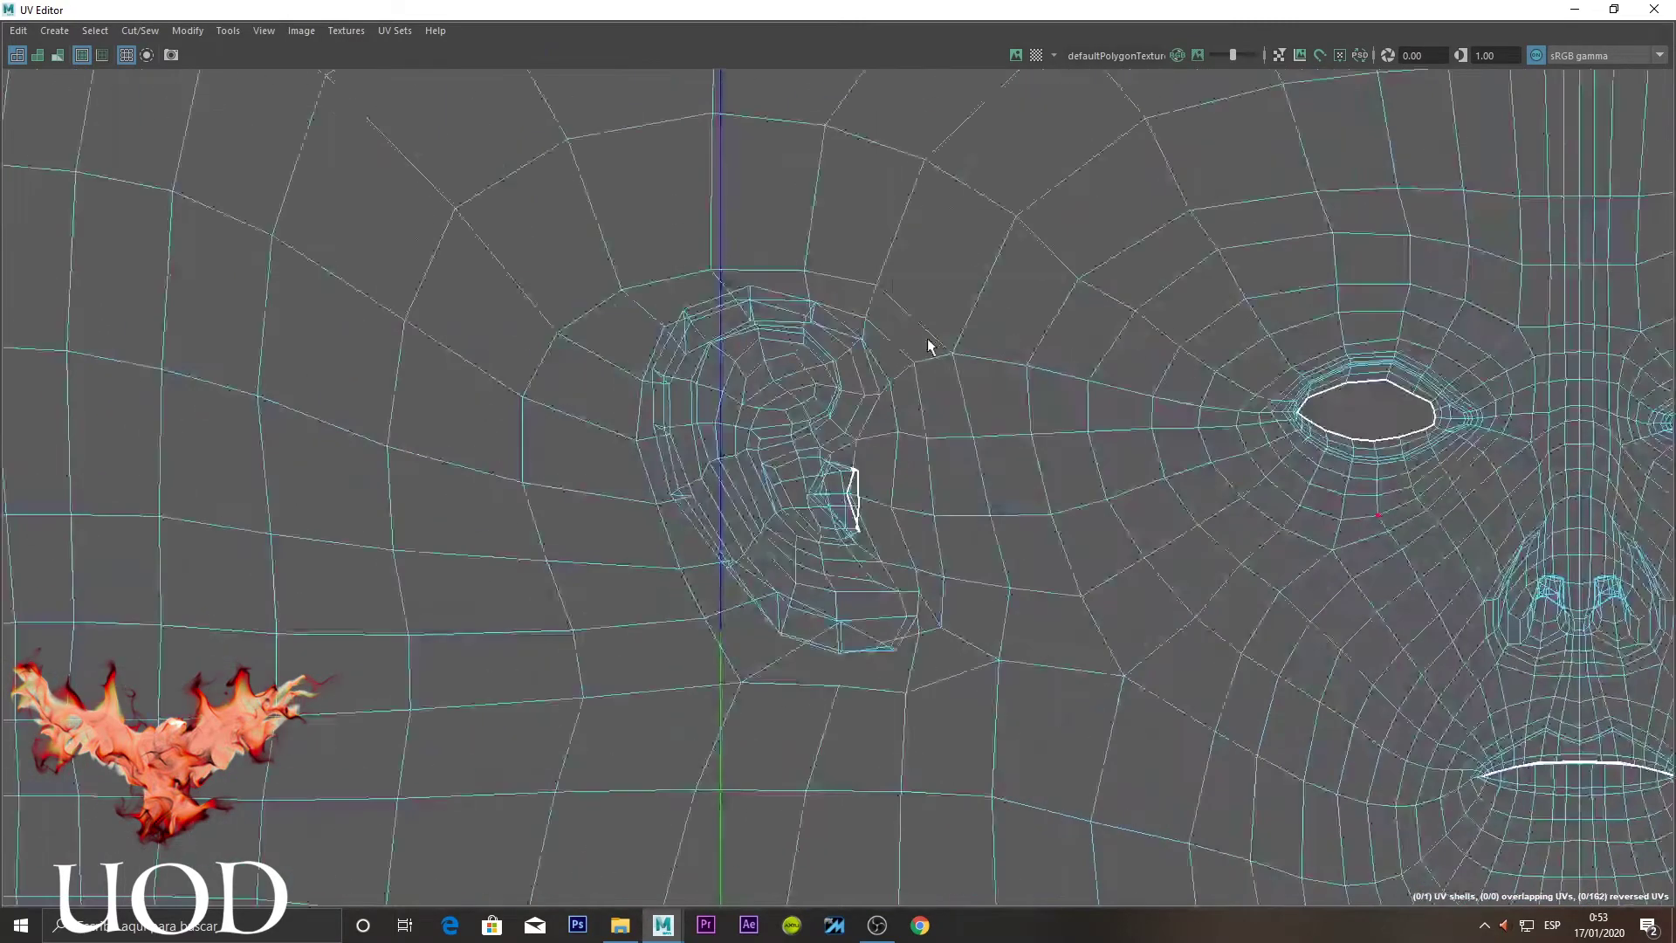
alt+middle_drag(1397, 380, 1101, 332)
alt+middle_drag(1238, 241, 1086, 217)
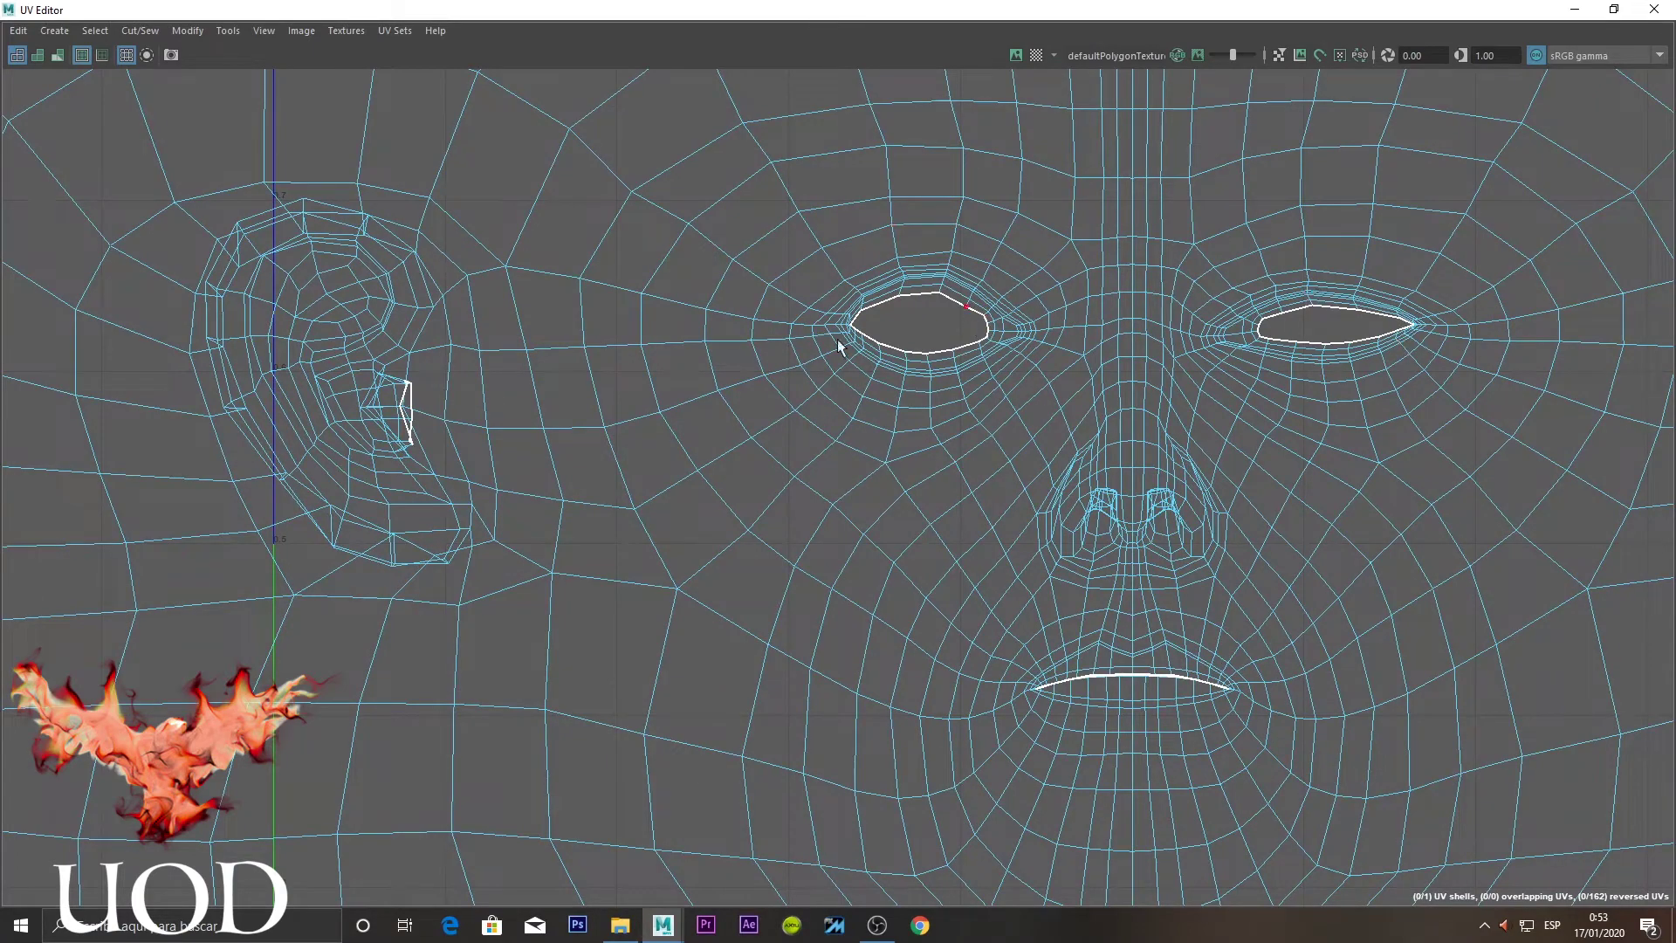
scroll(802, 329, up, 3)
scroll(864, 334, up, 3)
scroll(886, 336, up, 2)
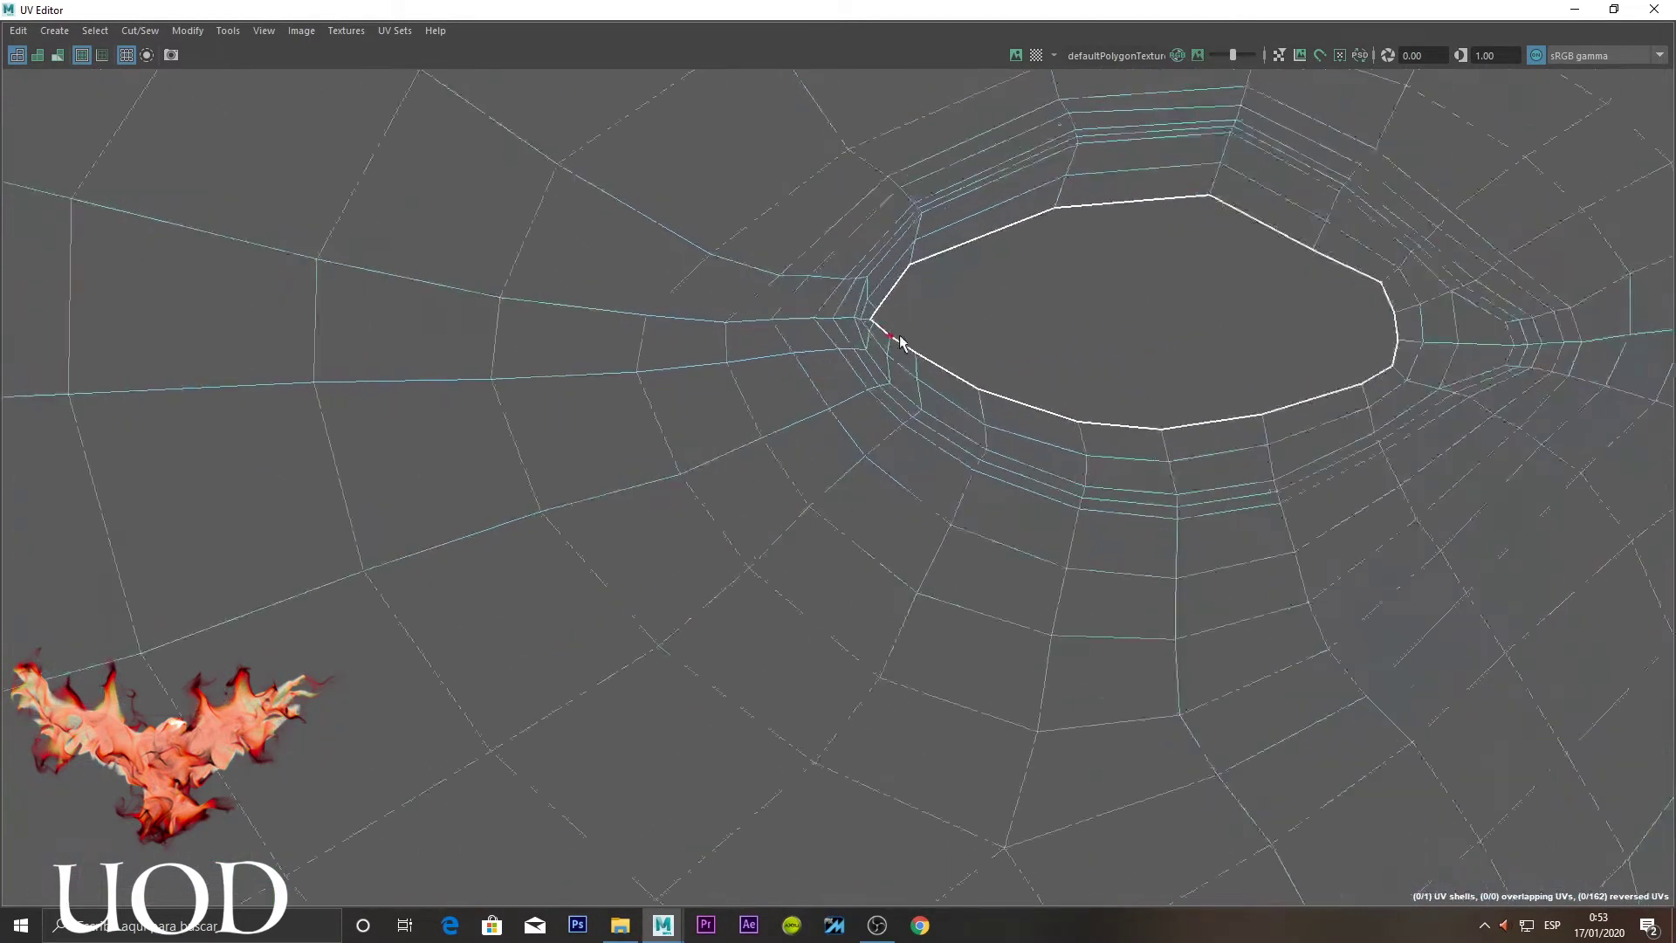
scroll(873, 328, up, 3)
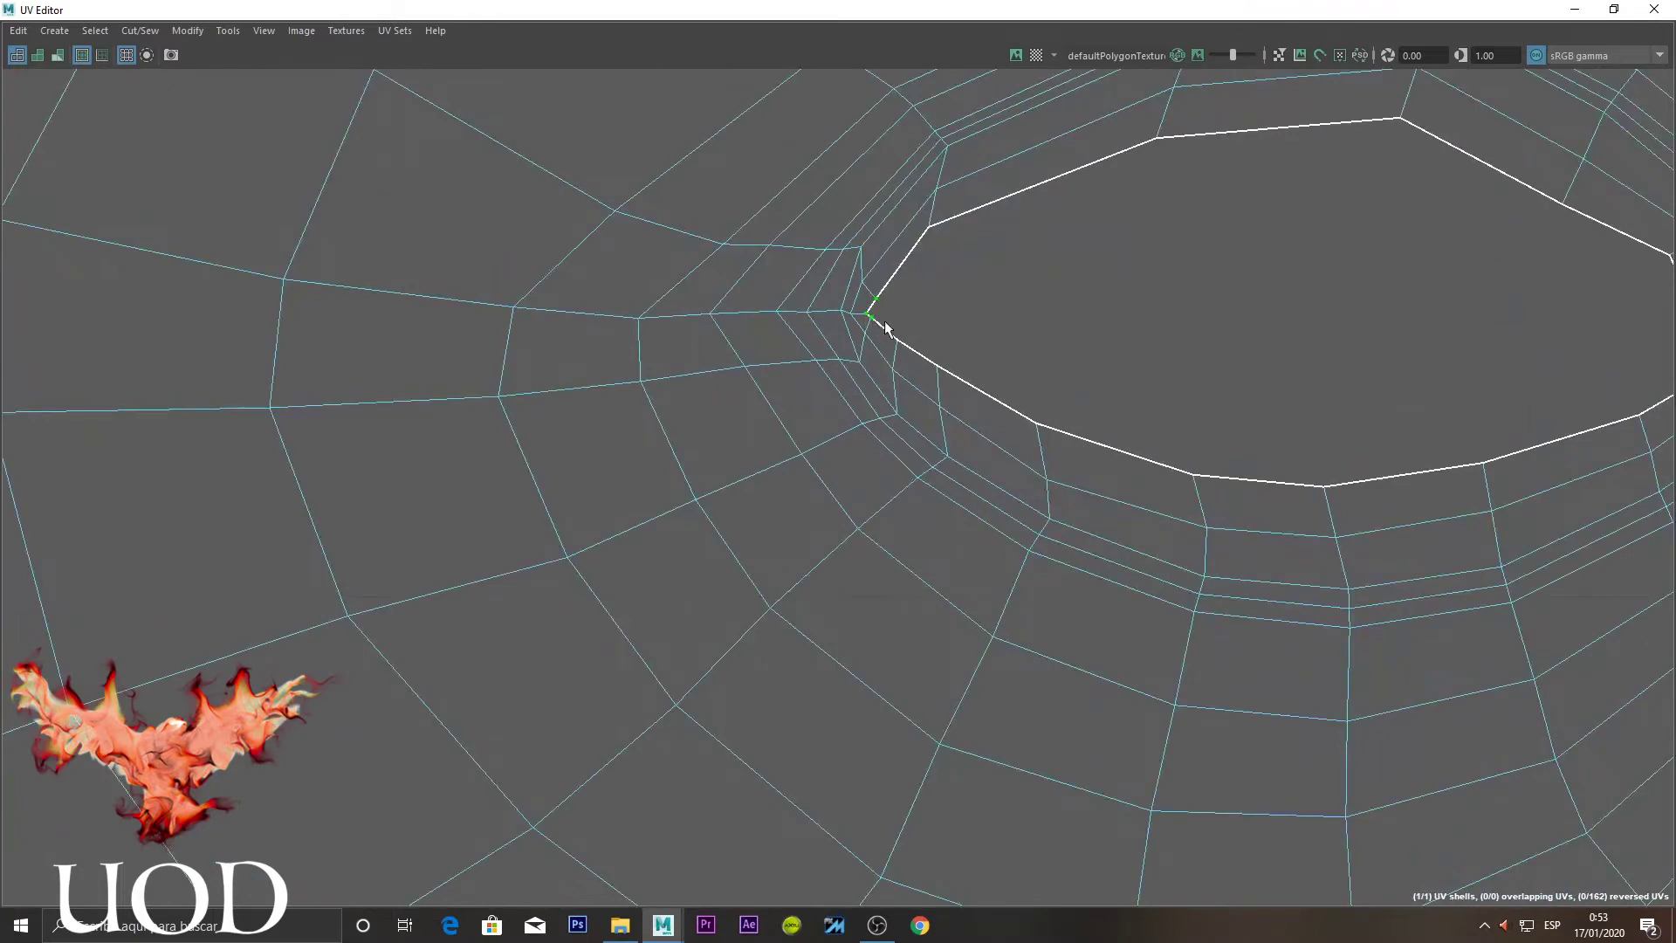
Nudge the left eye's corner UVs right and move the corner UV up along the border
key(w)
drag(1030, 306, 1043, 305)
scroll(909, 303, up, 1)
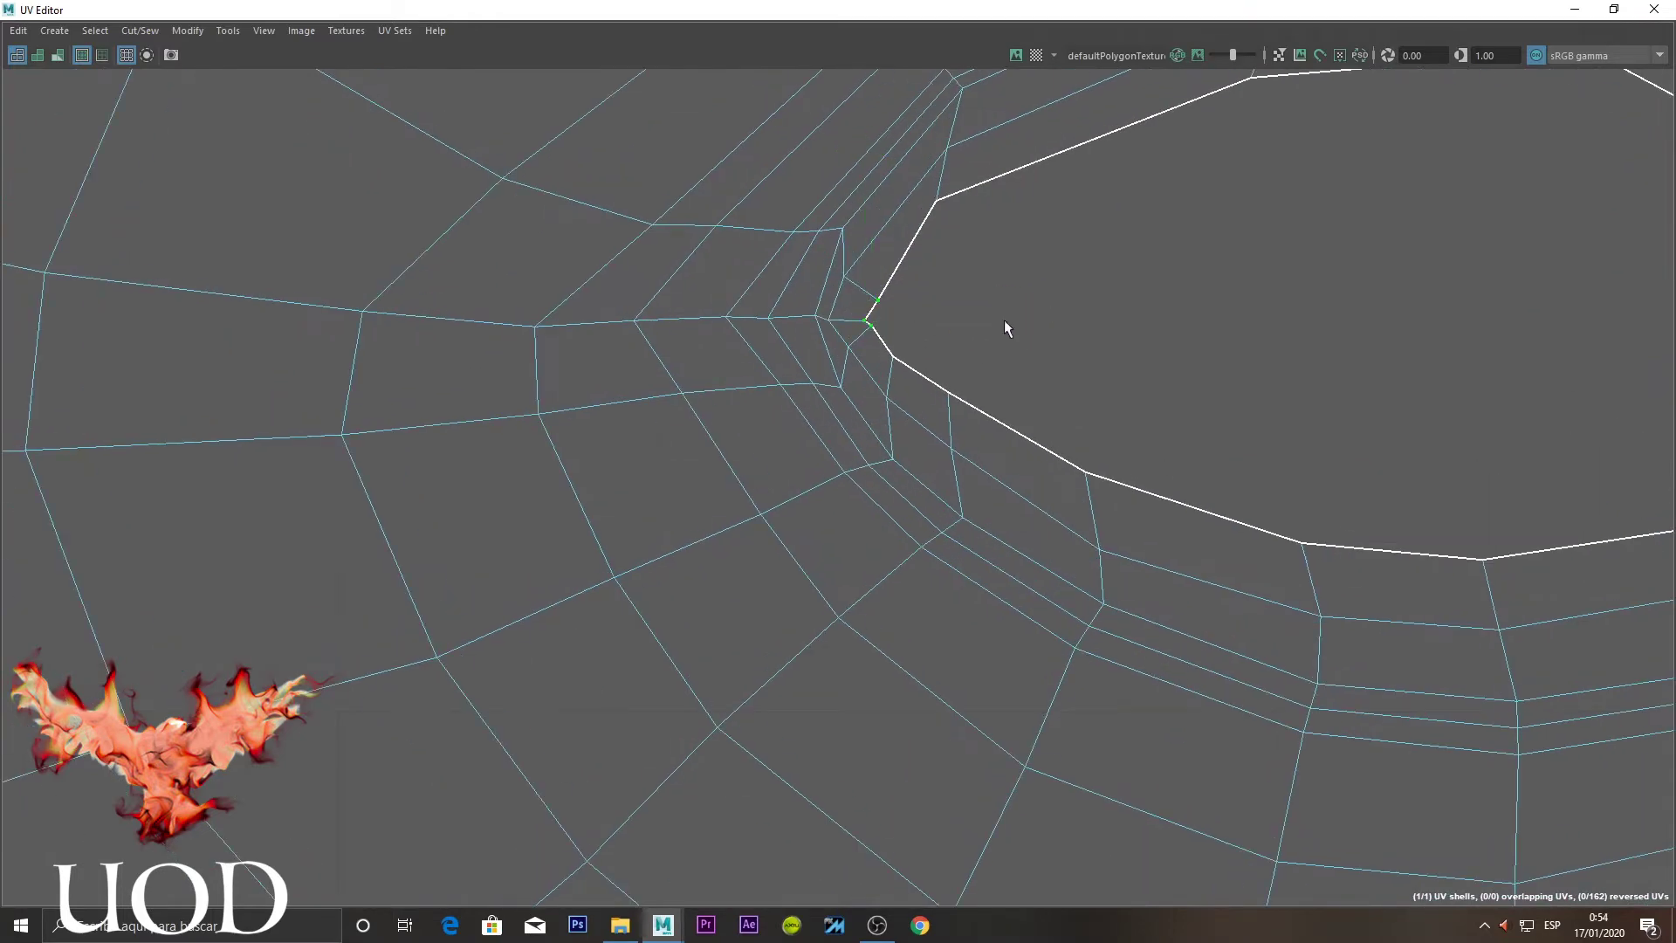
click(873, 327)
drag(886, 324, 886, 278)
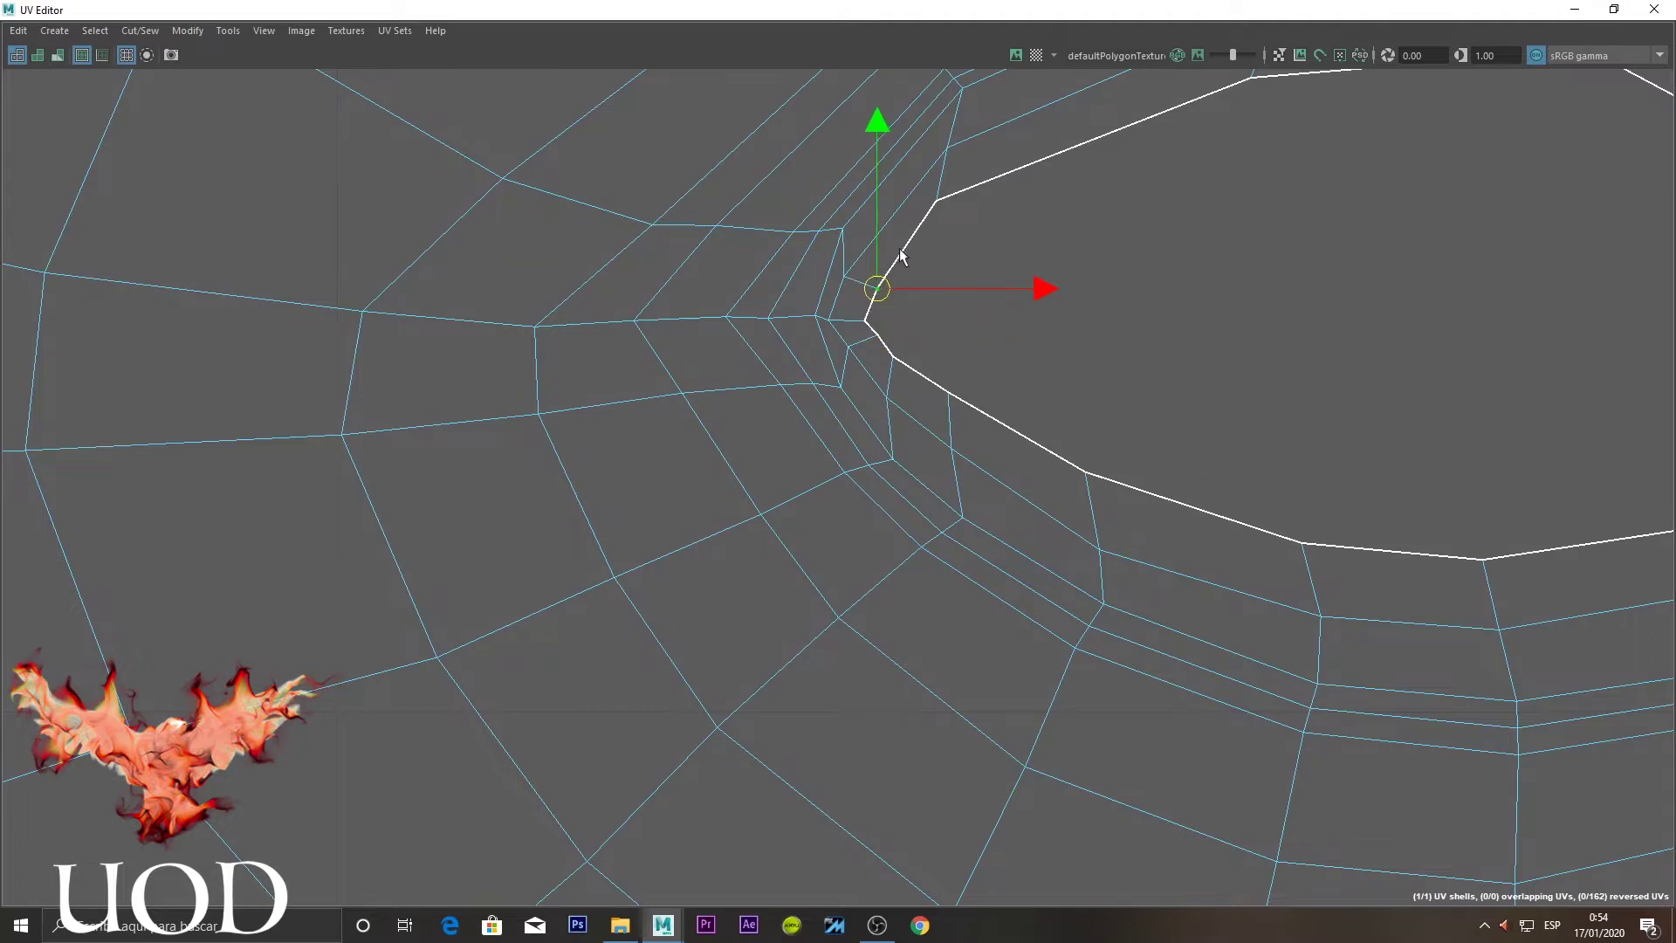
mouse_move(964, 159)
mouse_down()
mouse_move(917, 221)
mouse_move(949, 196)
mouse_up()
click(961, 350)
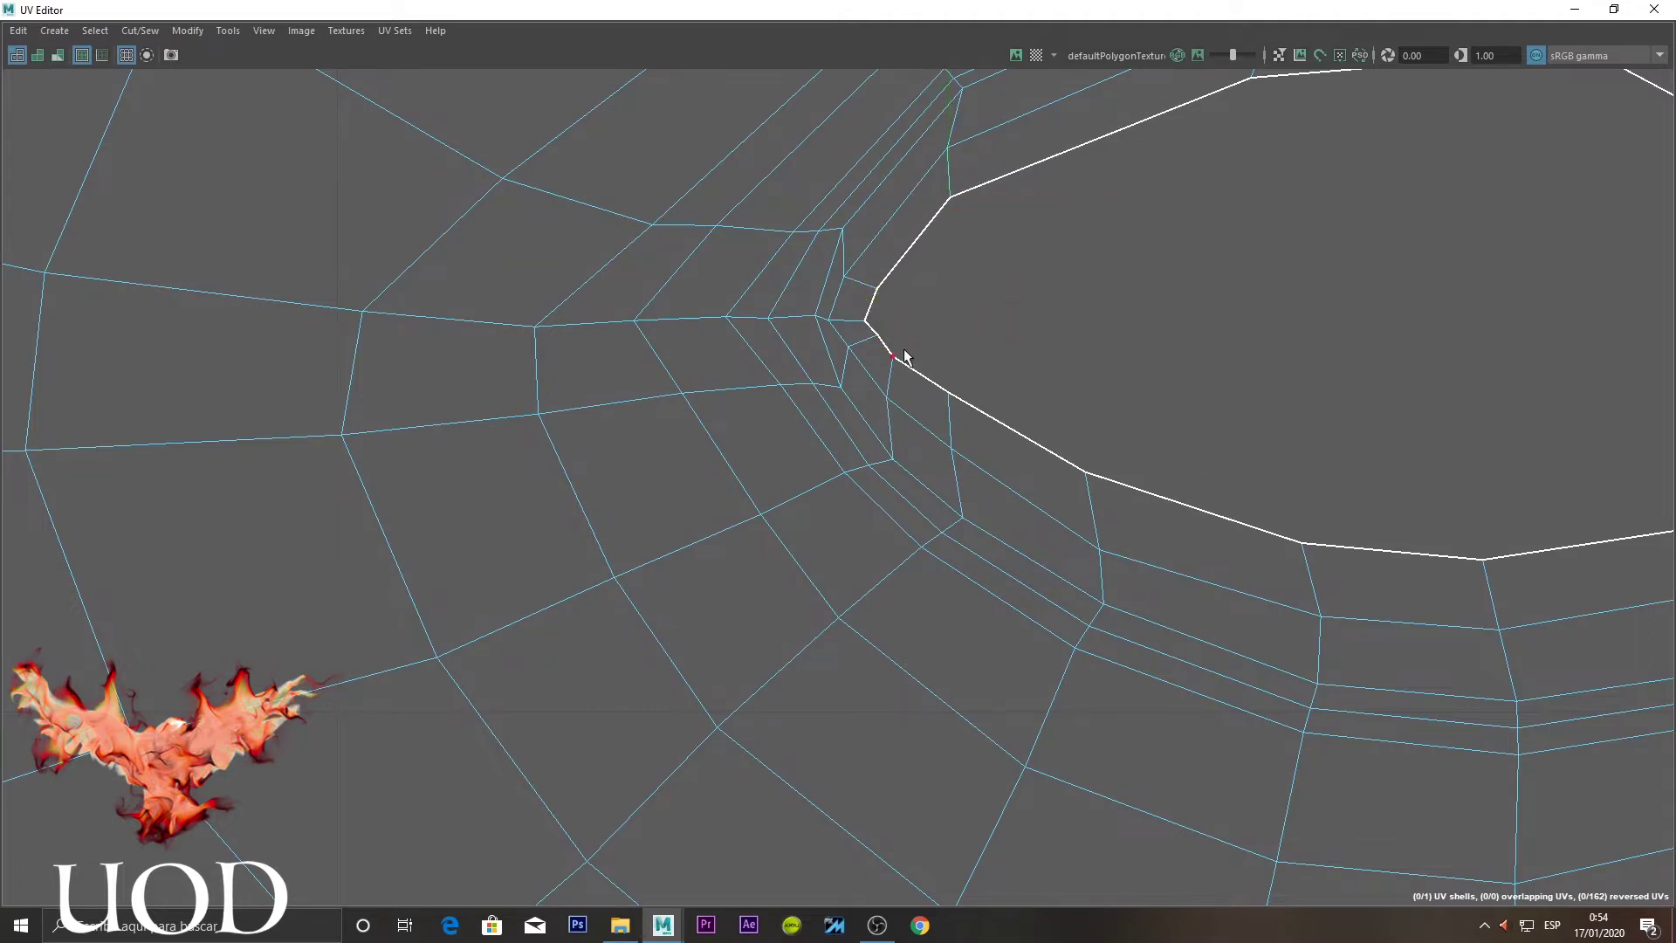
scroll(922, 377, down, 3)
scroll(910, 297, down, 3)
scroll(920, 332, down, 3)
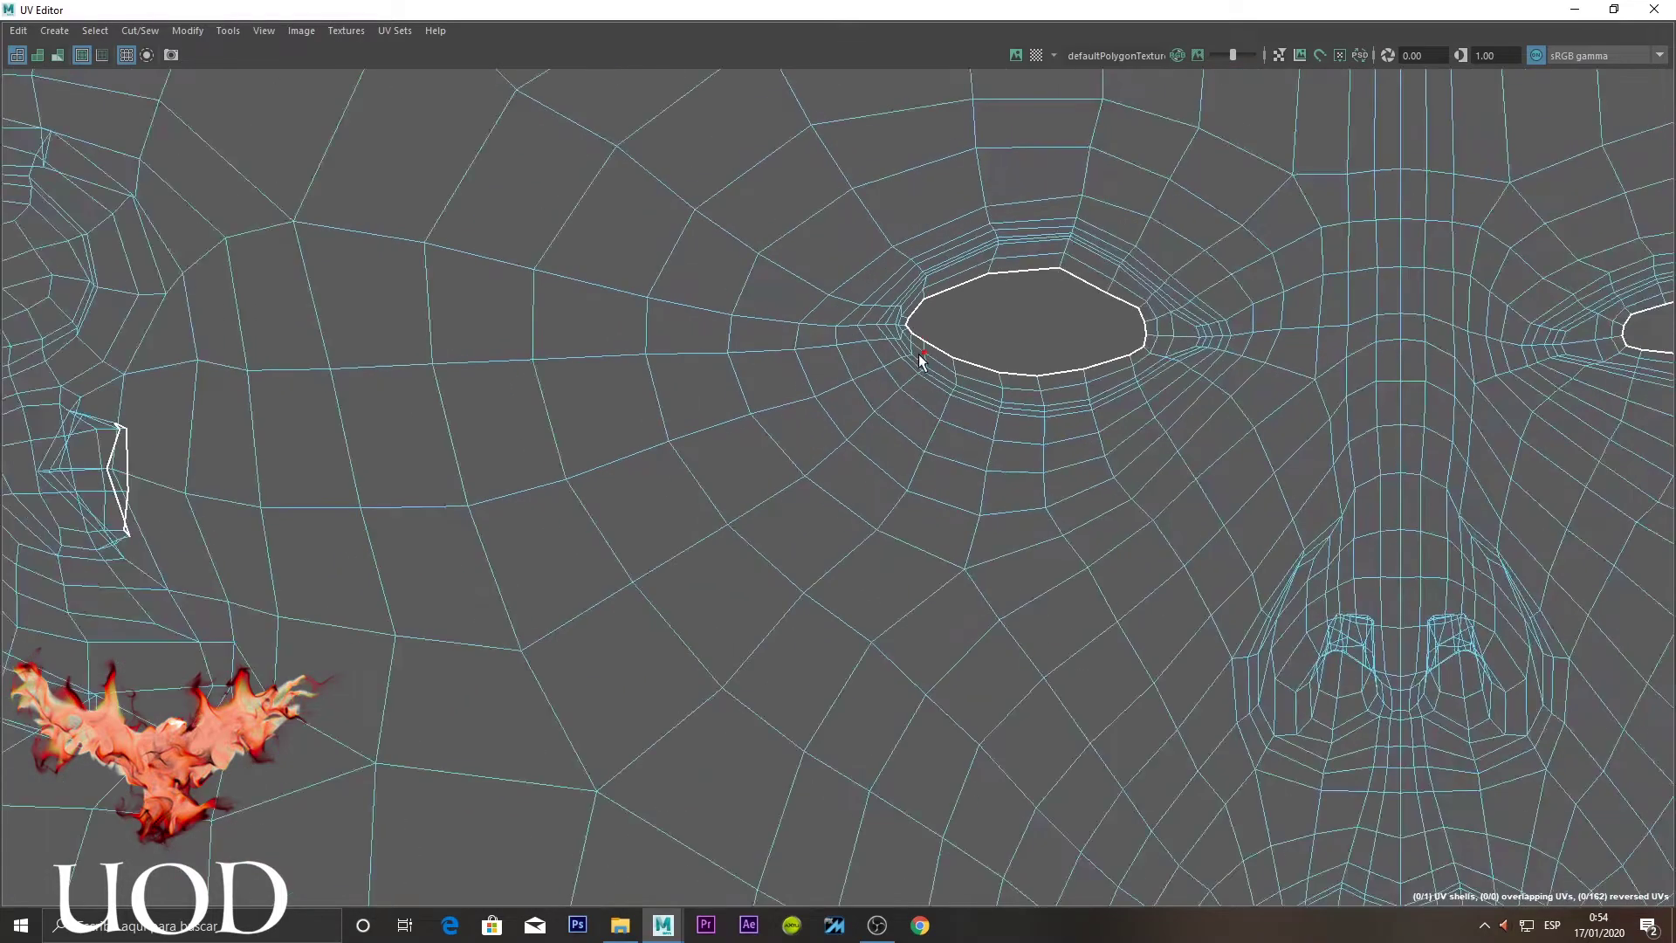
Box-select the ear UVs plus those to its right, then undo
alt+middle_drag(517, 384, 1028, 307)
scroll(1029, 306, down, 1)
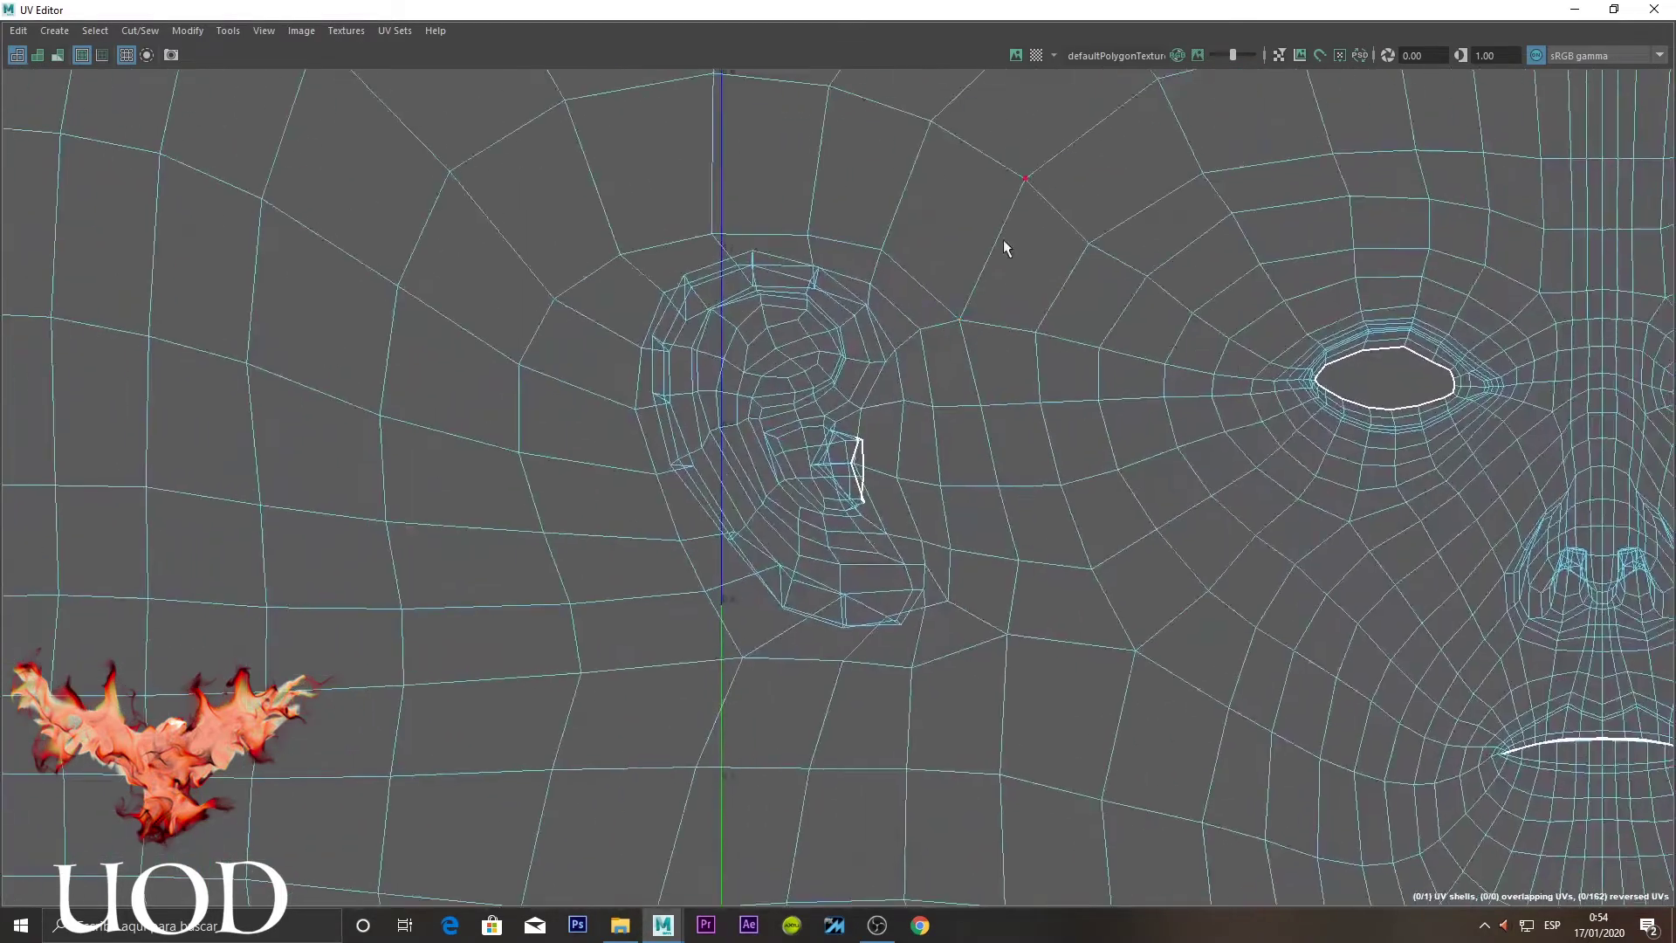
drag(1001, 213, 474, 715)
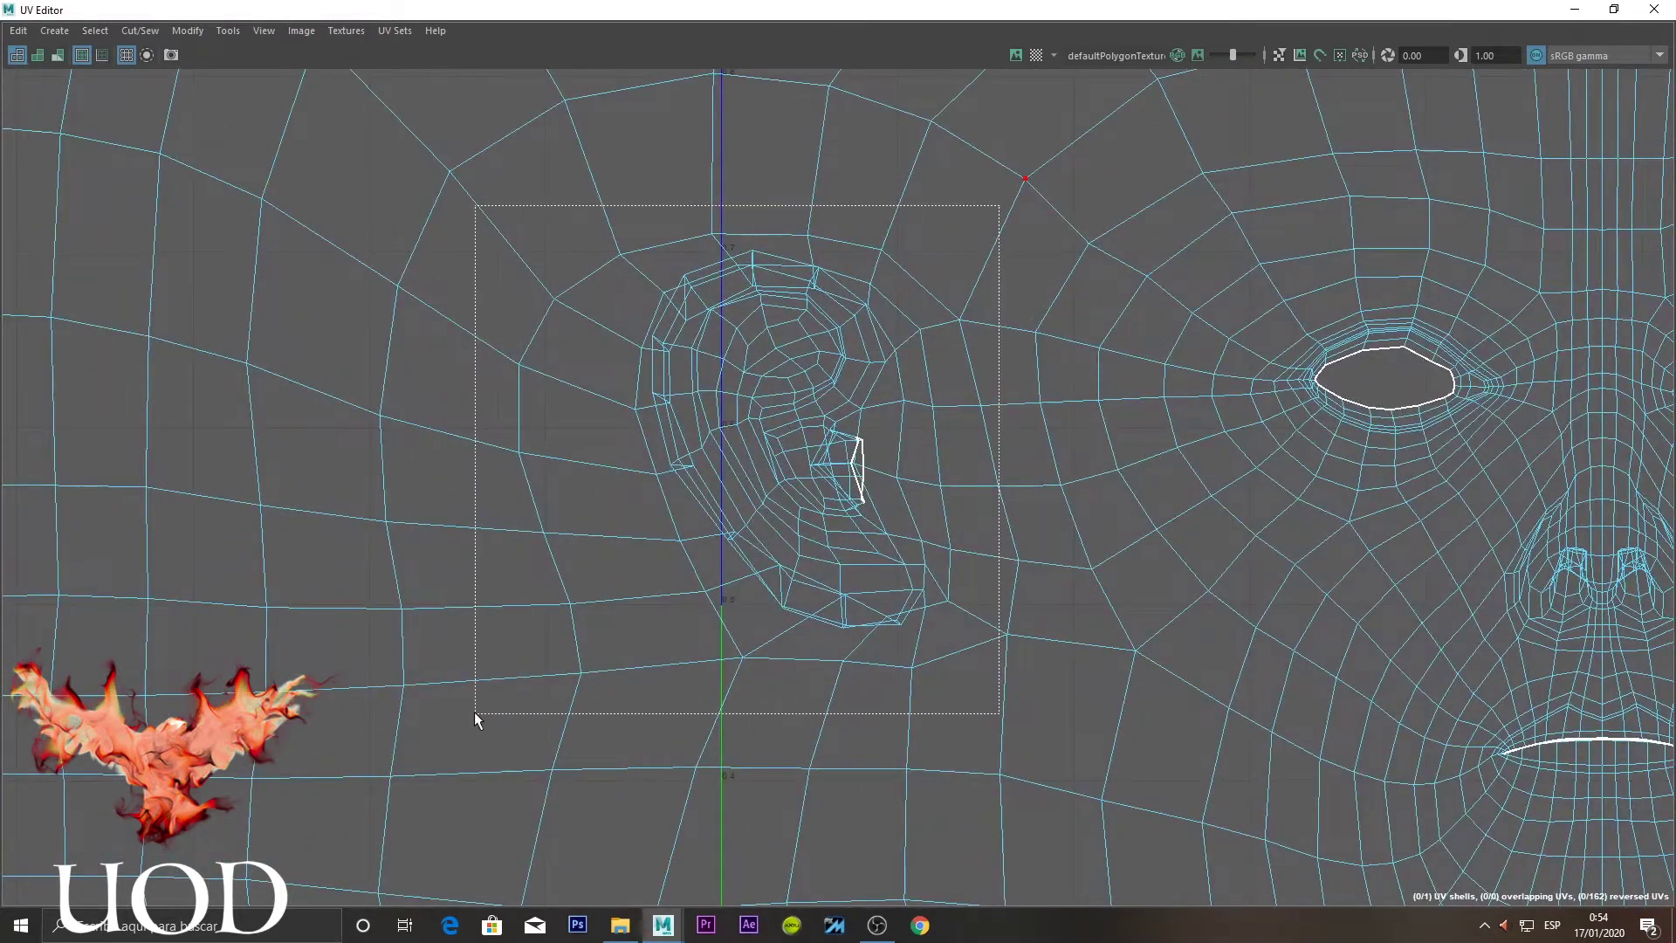
shift+drag(1066, 525, 995, 657)
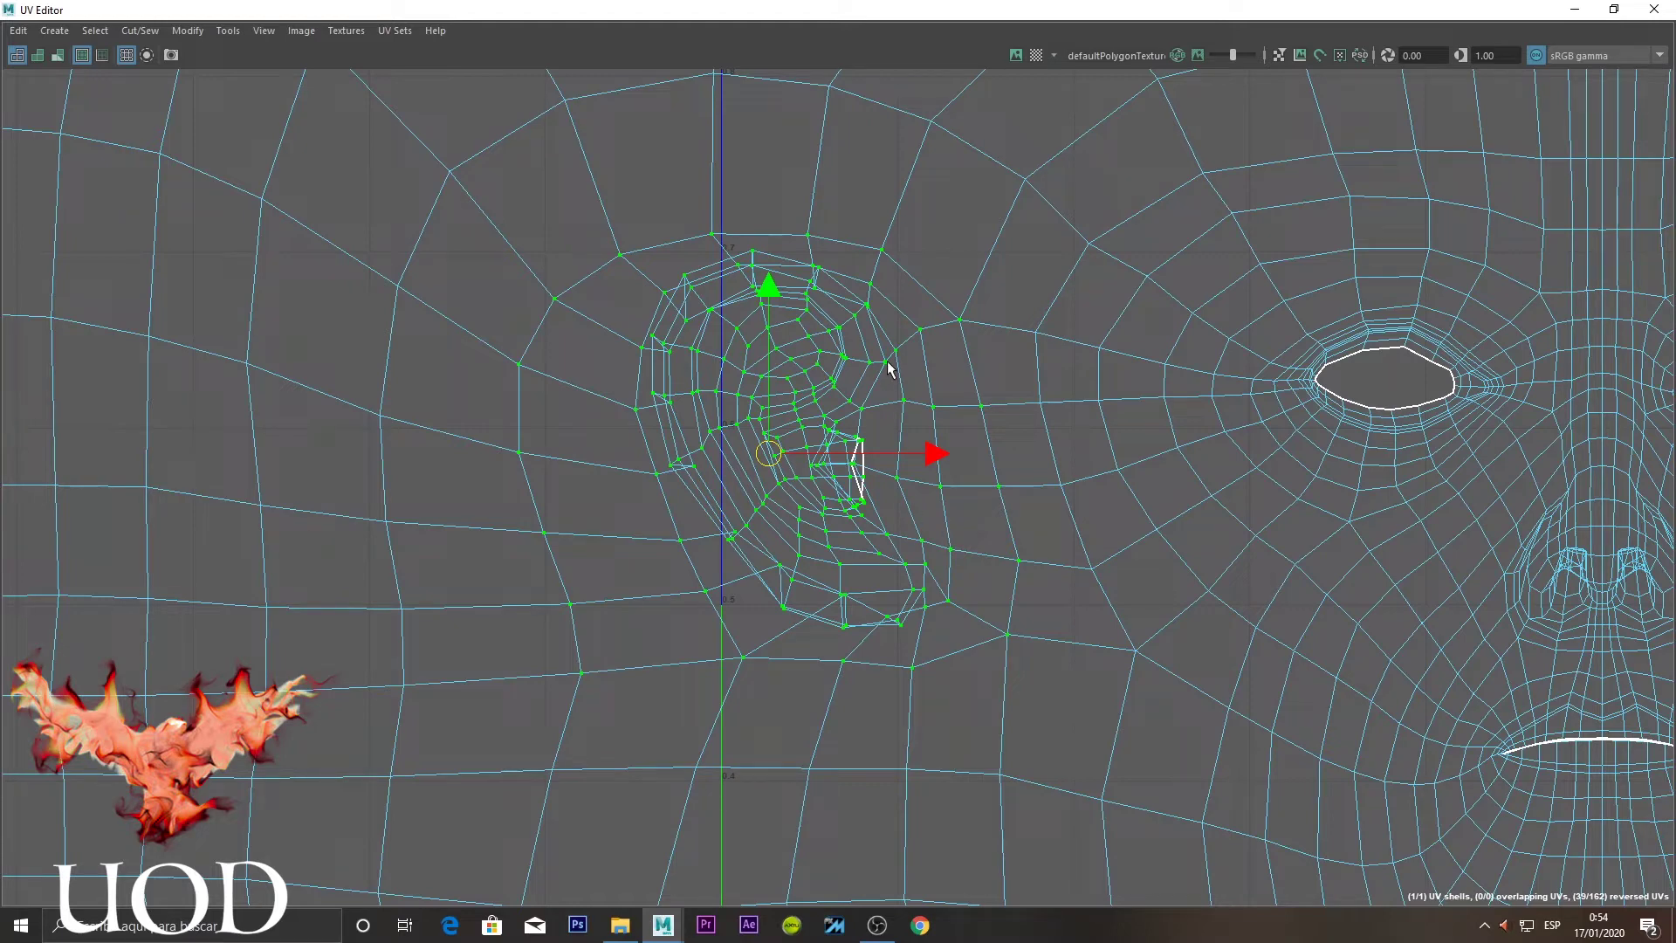
key(ctrl+z)
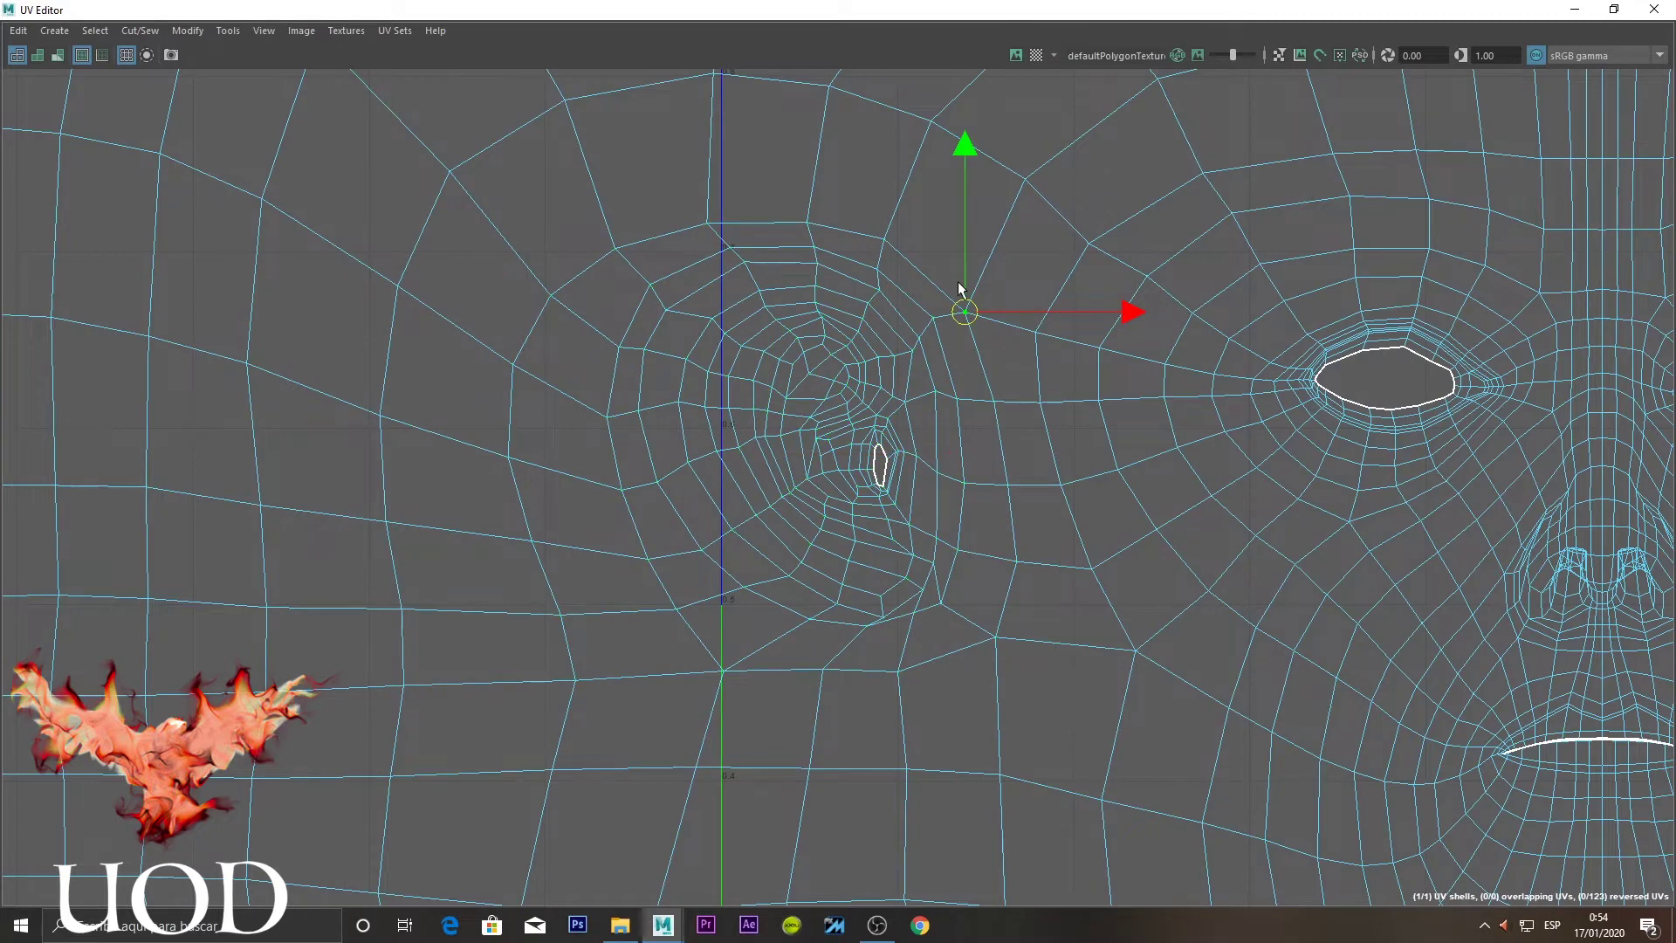
Reselect the ear UVs and unfold them with the Smooth tool's Unfold
click(906, 402)
right_drag(897, 262, 975, 270)
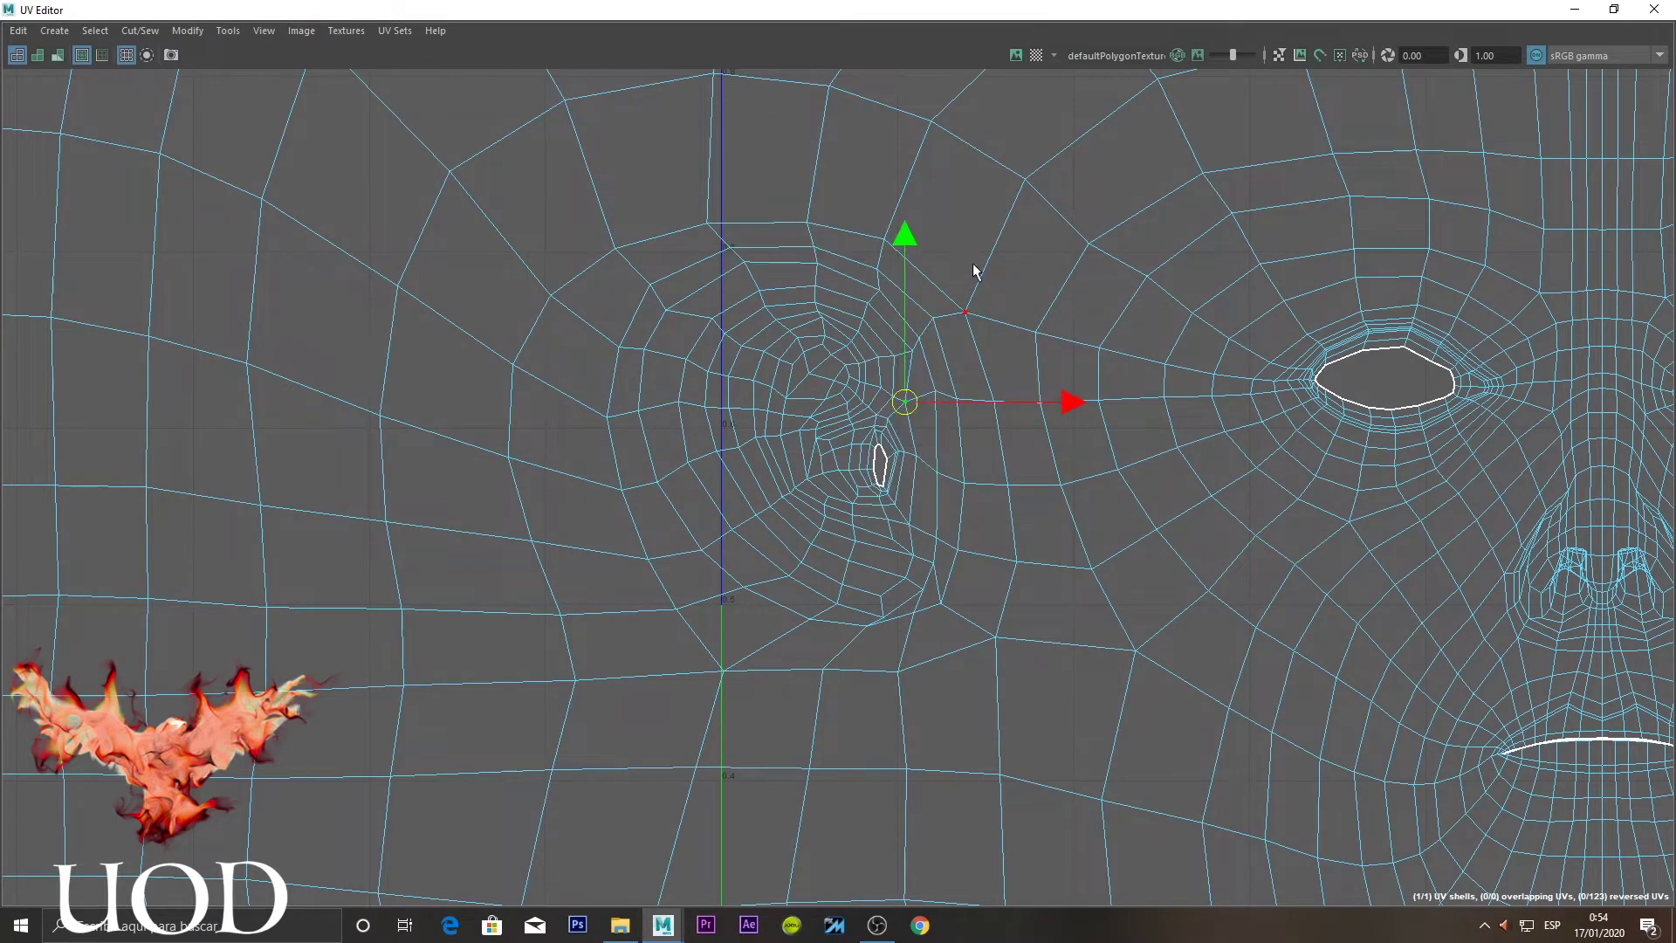
drag(997, 196, 489, 728)
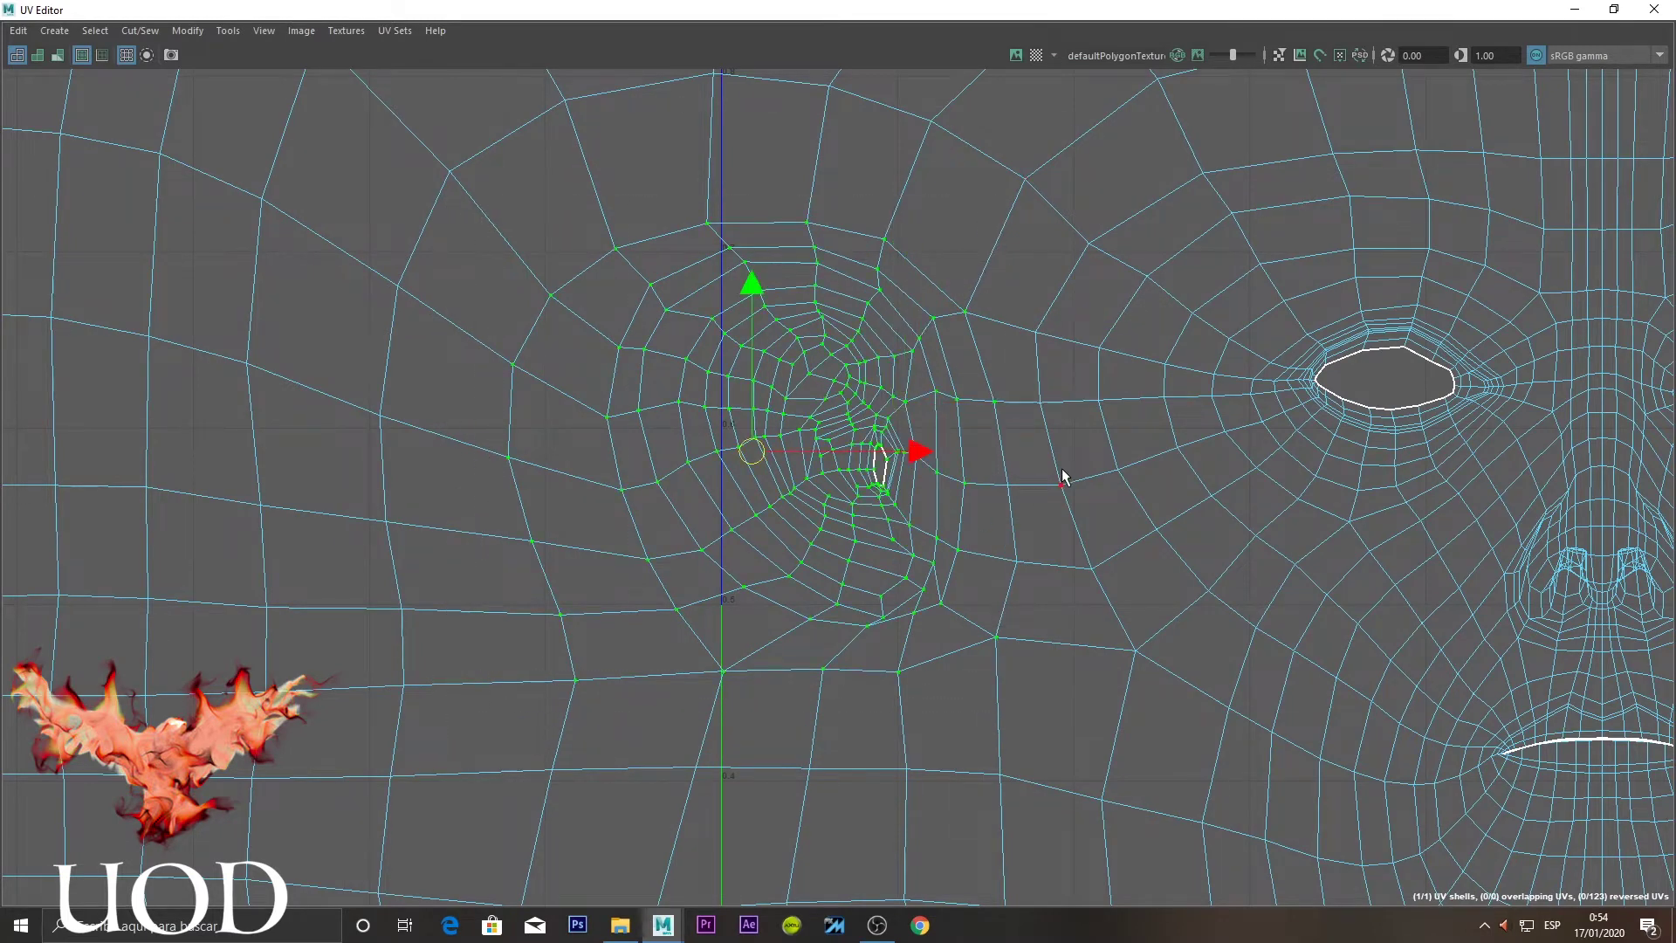
shift+drag(1039, 427, 997, 611)
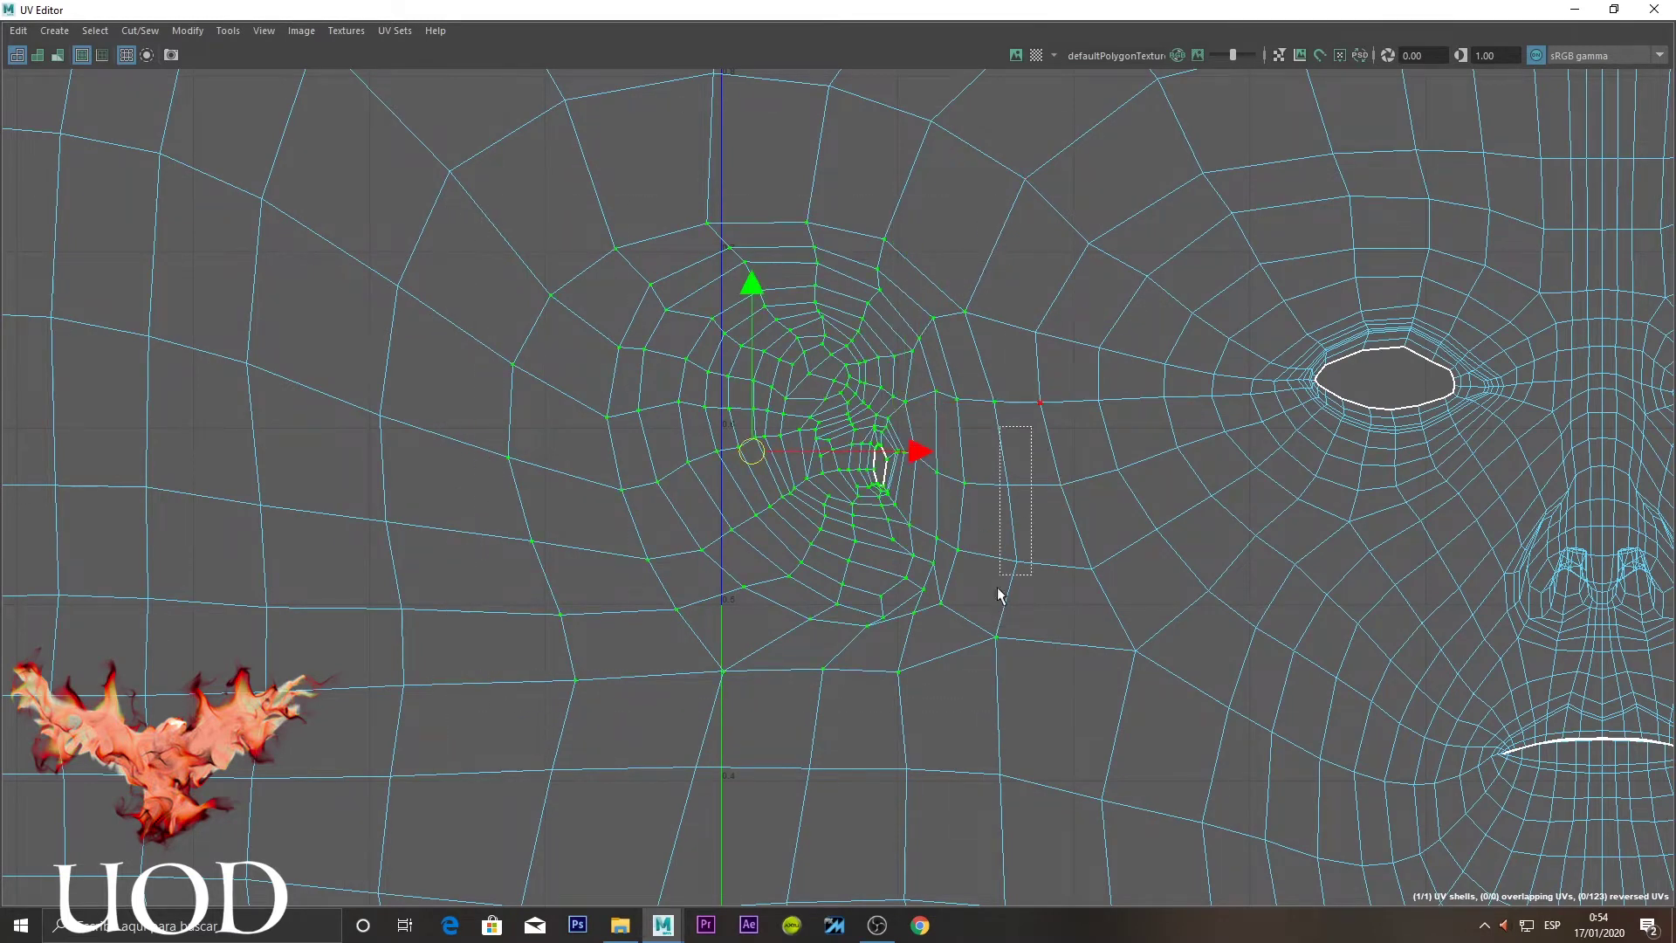
click(227, 31)
click(254, 197)
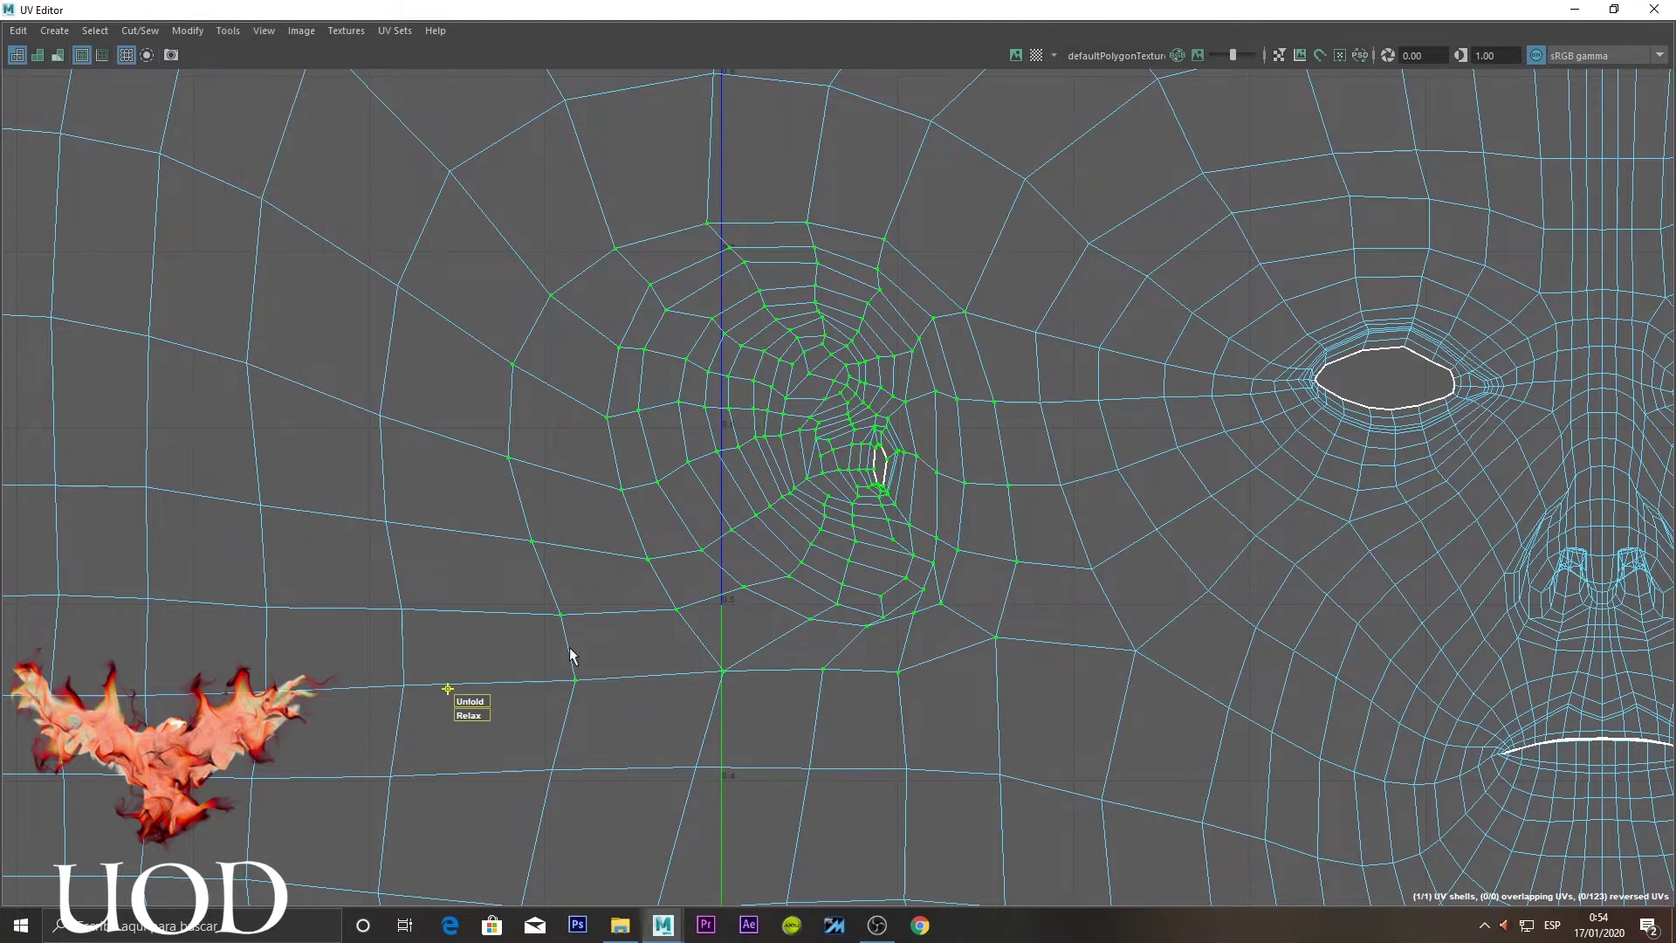
drag(467, 699, 508, 698)
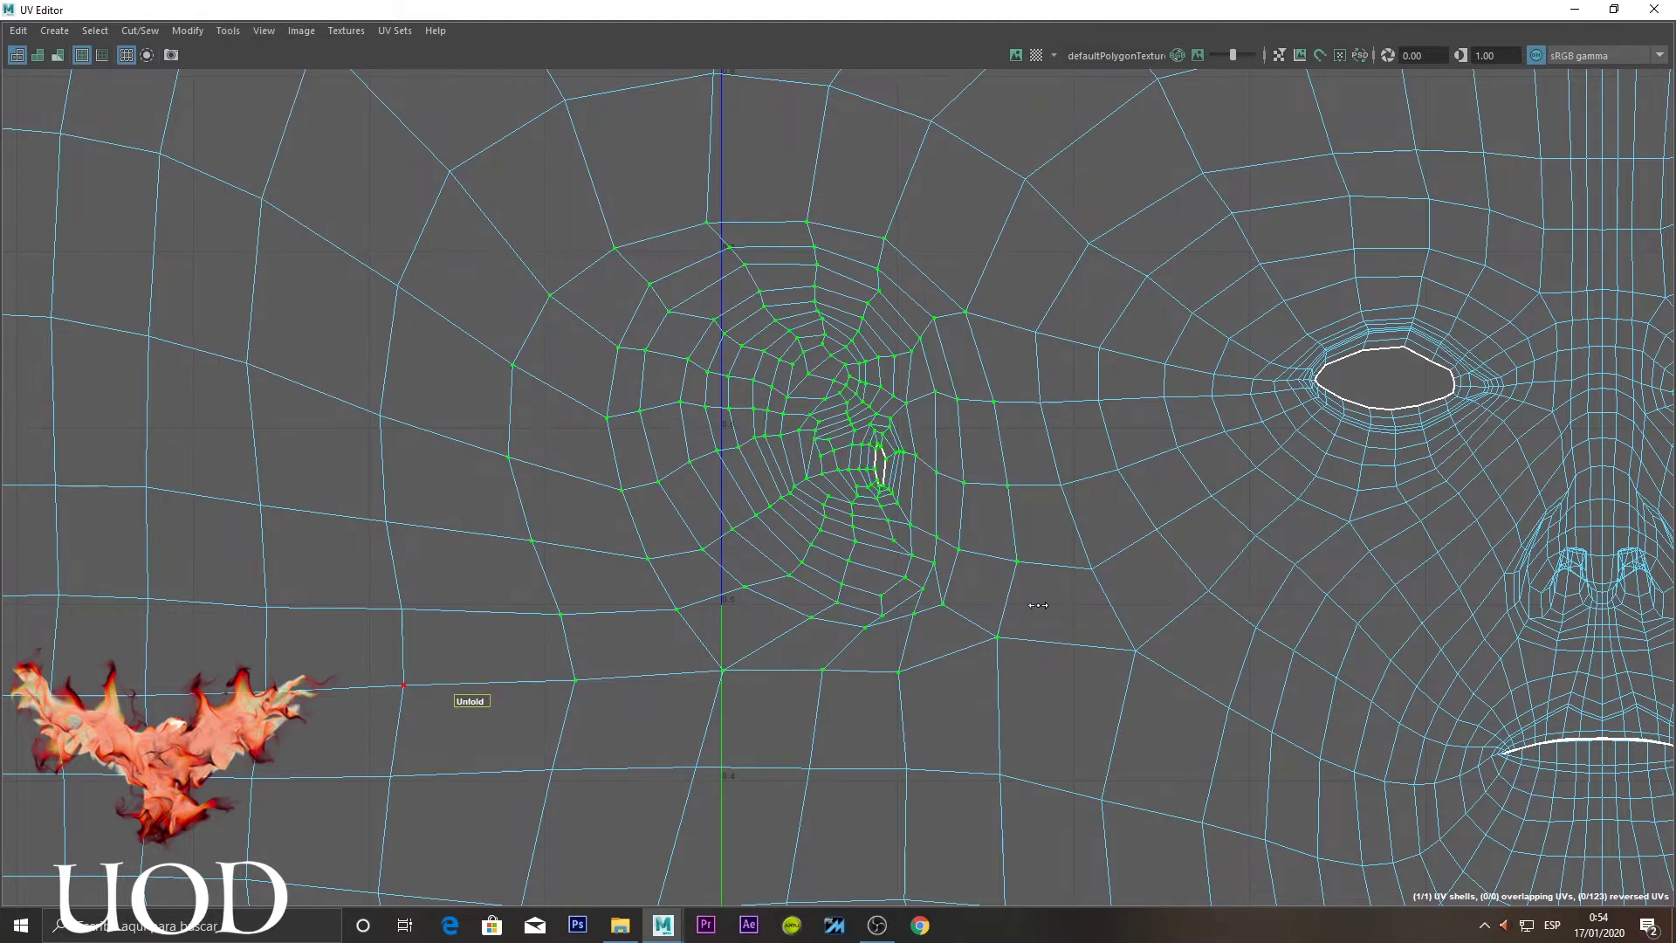
Relax the selected ear UVs further, undoing one misstep
click(836, 362)
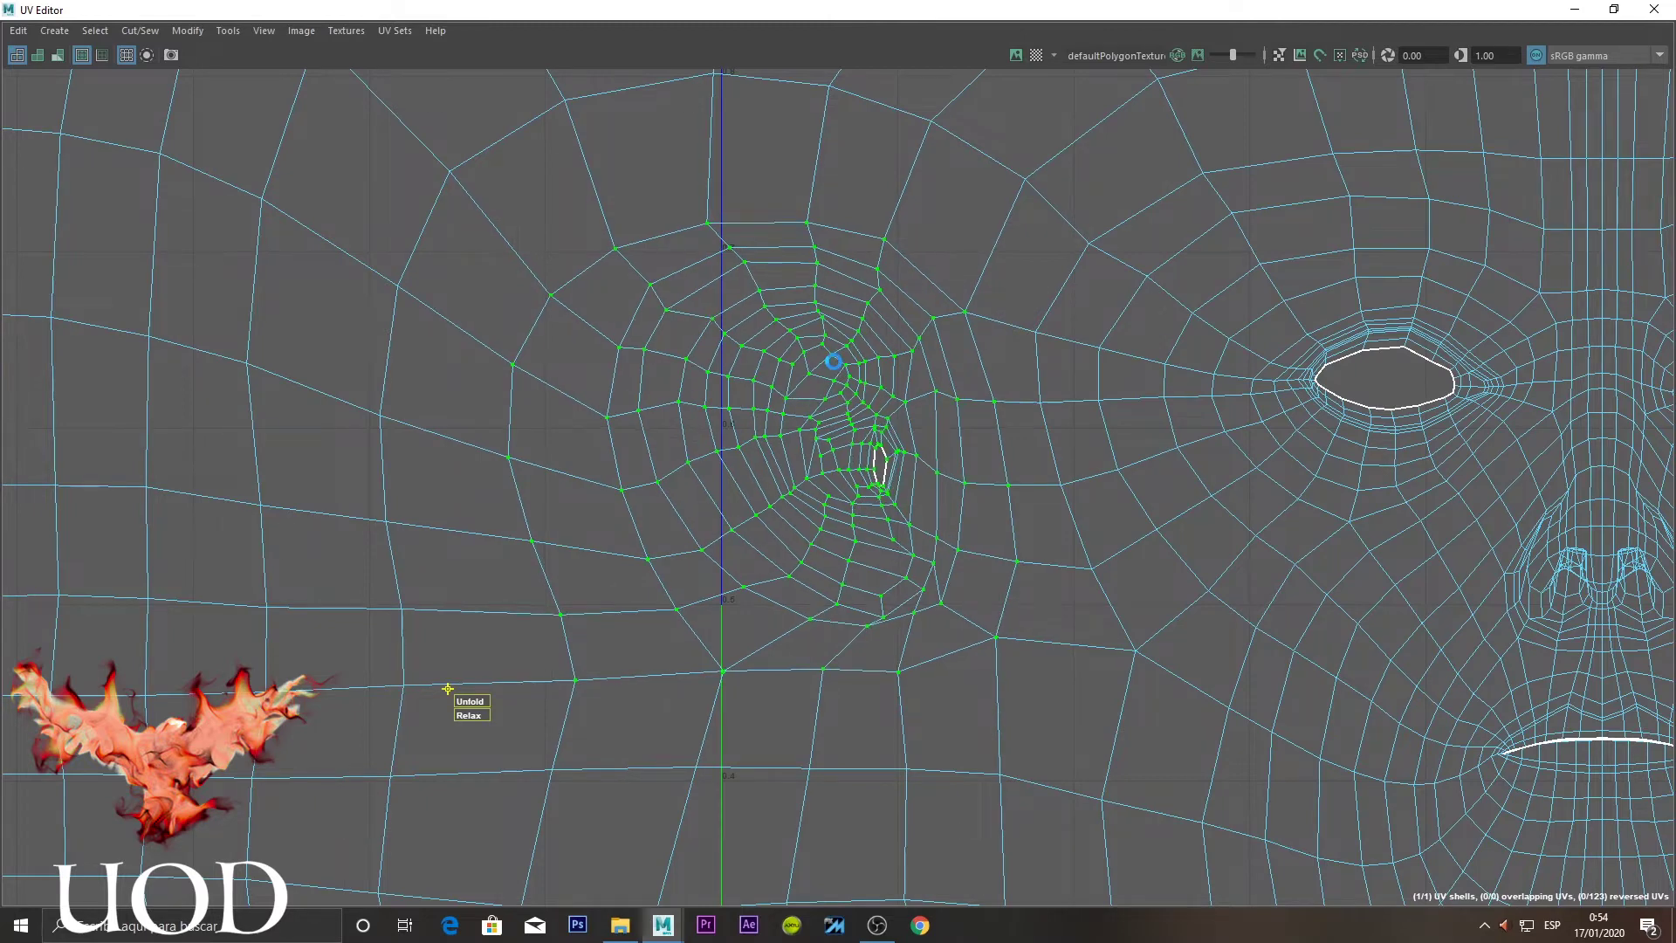
click(831, 355)
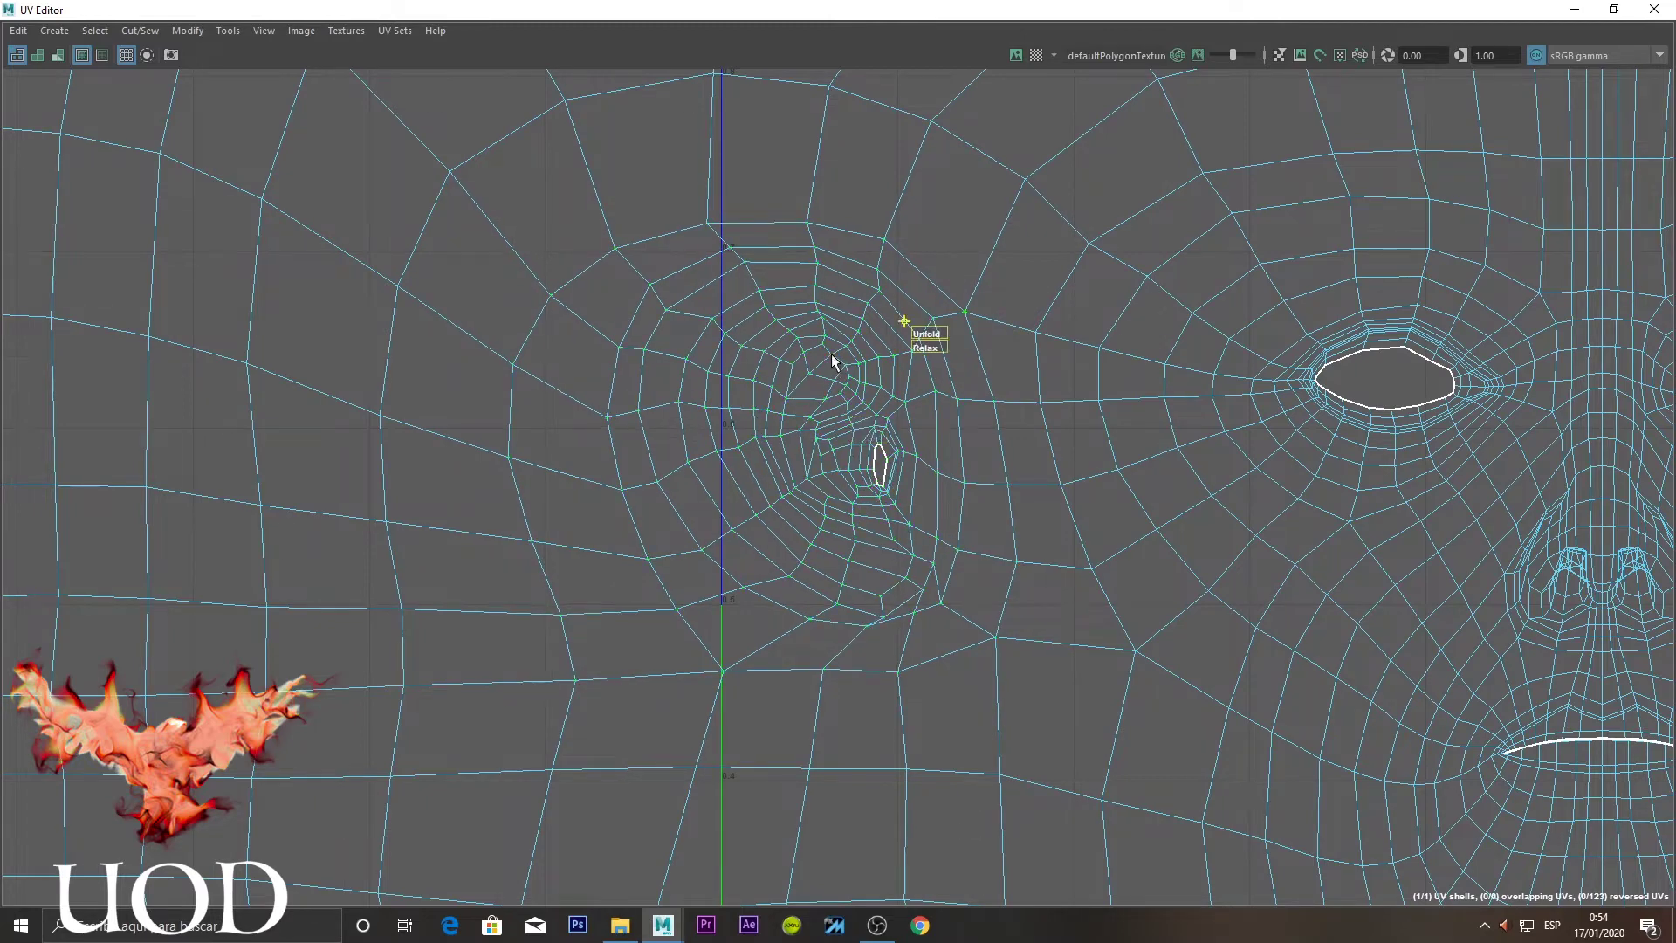
key(ctrl+z)
drag(474, 708, 516, 696)
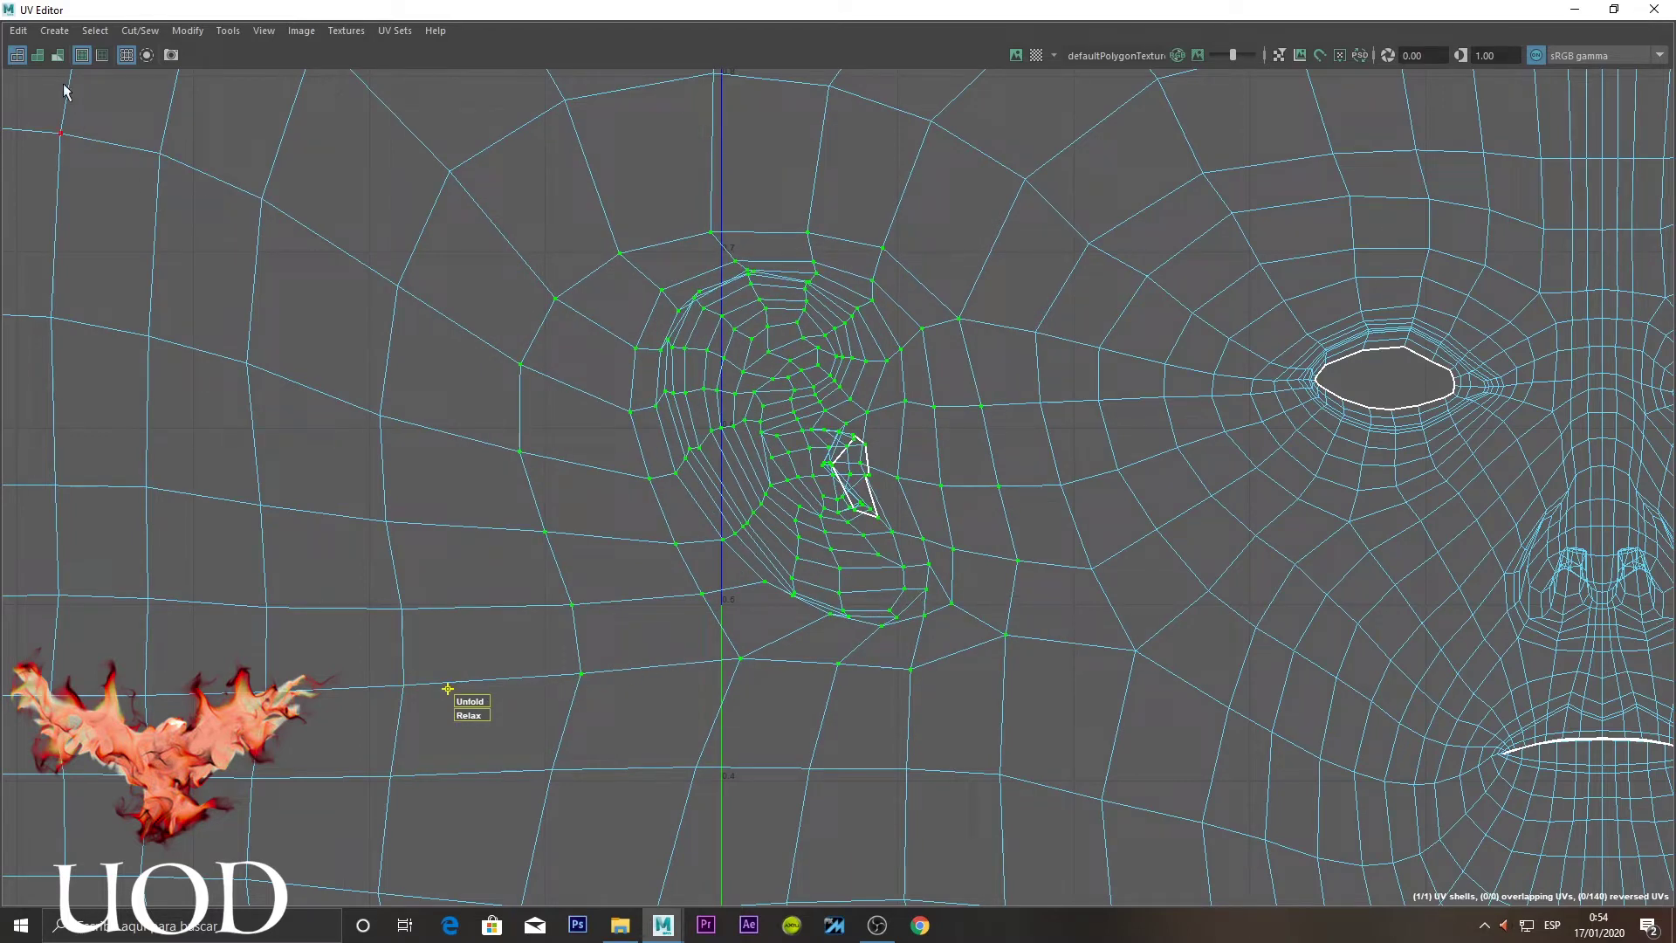
Check overlaps with shaded UV shells, then unfold all ear UVs evenly with Ctrl+U
click(37, 55)
scroll(812, 288, up, 1)
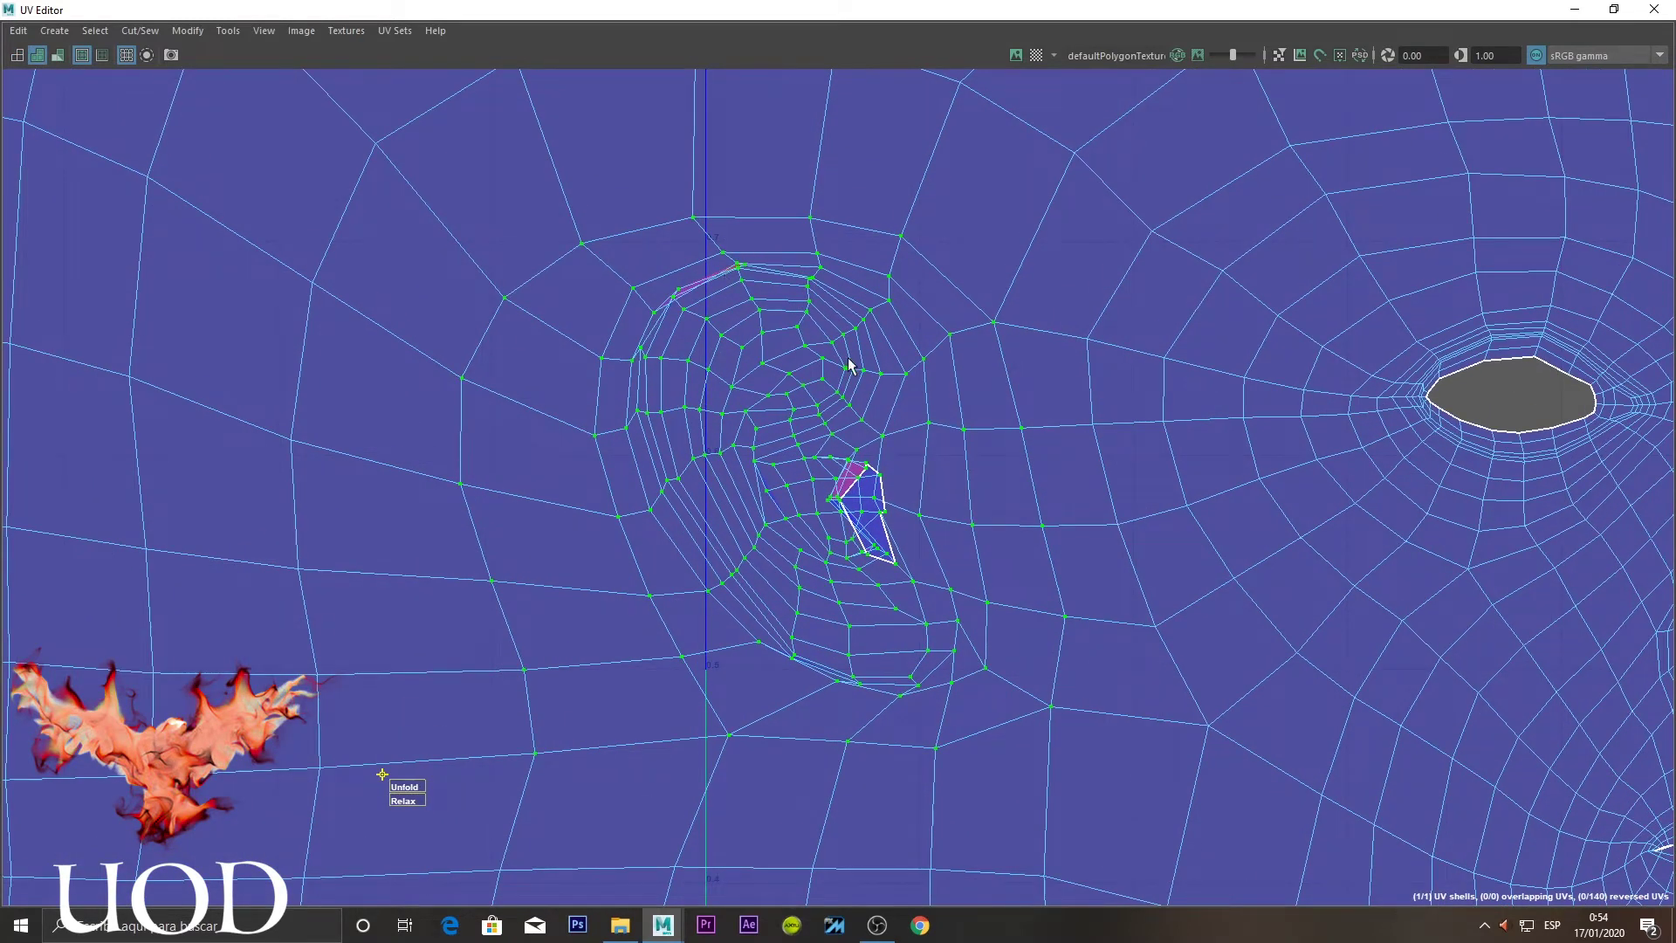
scroll(824, 329, down, 2)
mouse_move(824, 326)
right_down()
mouse_move(877, 331)
mouse_move(959, 301)
right_up()
click(17, 55)
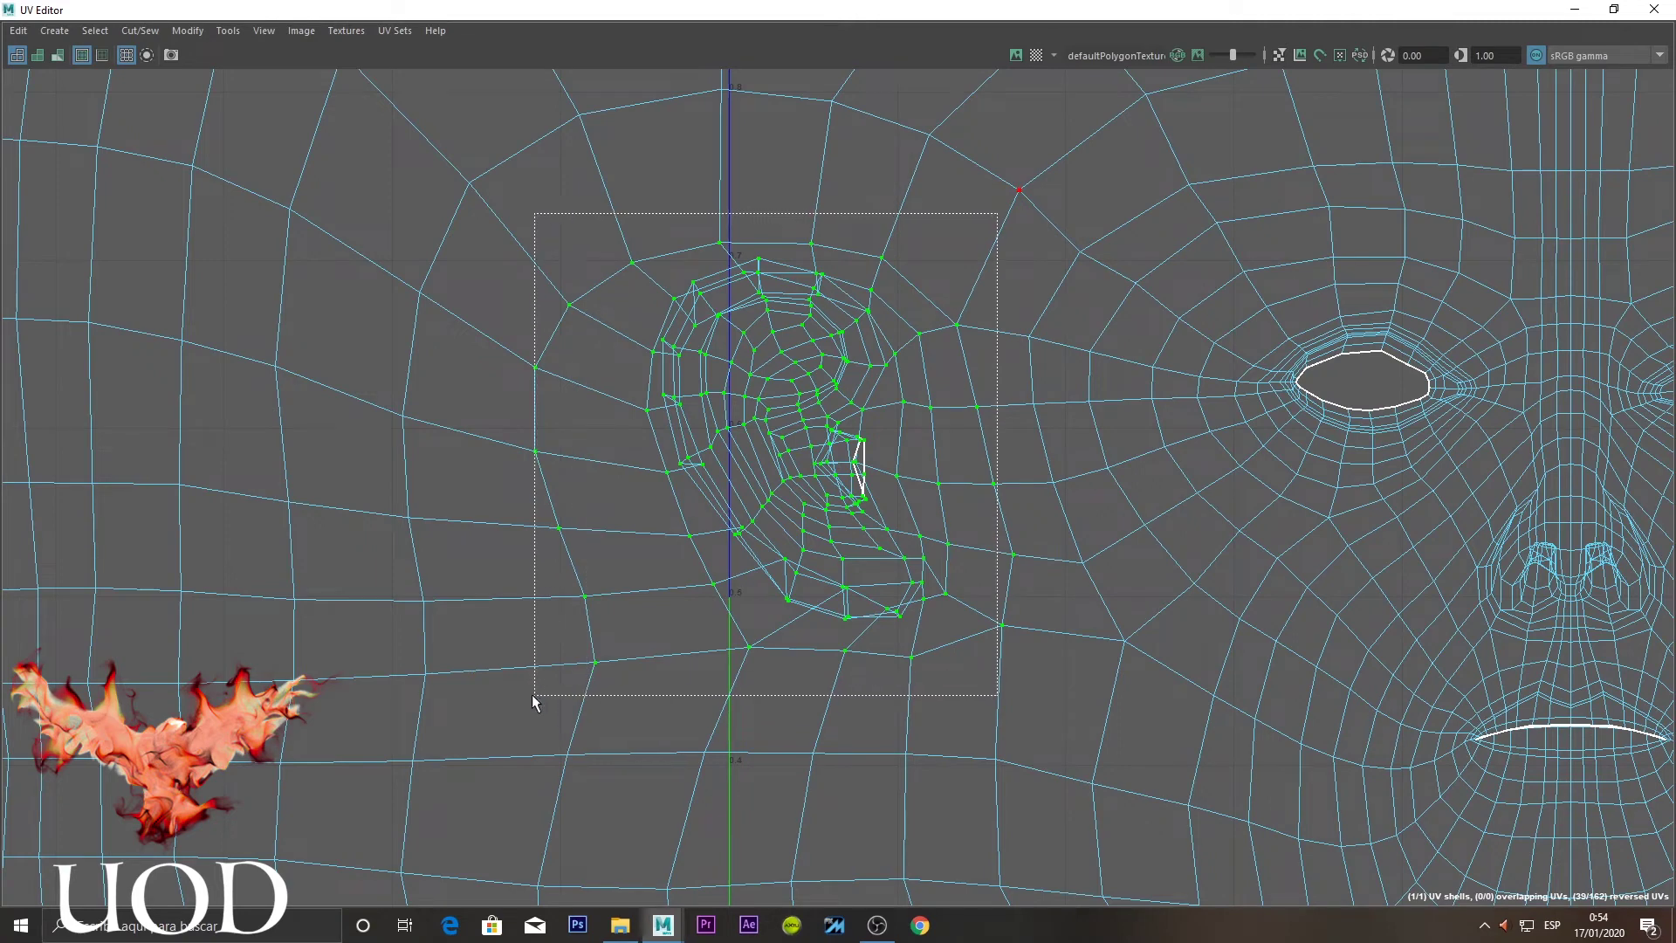
drag(580, 687, 535, 695)
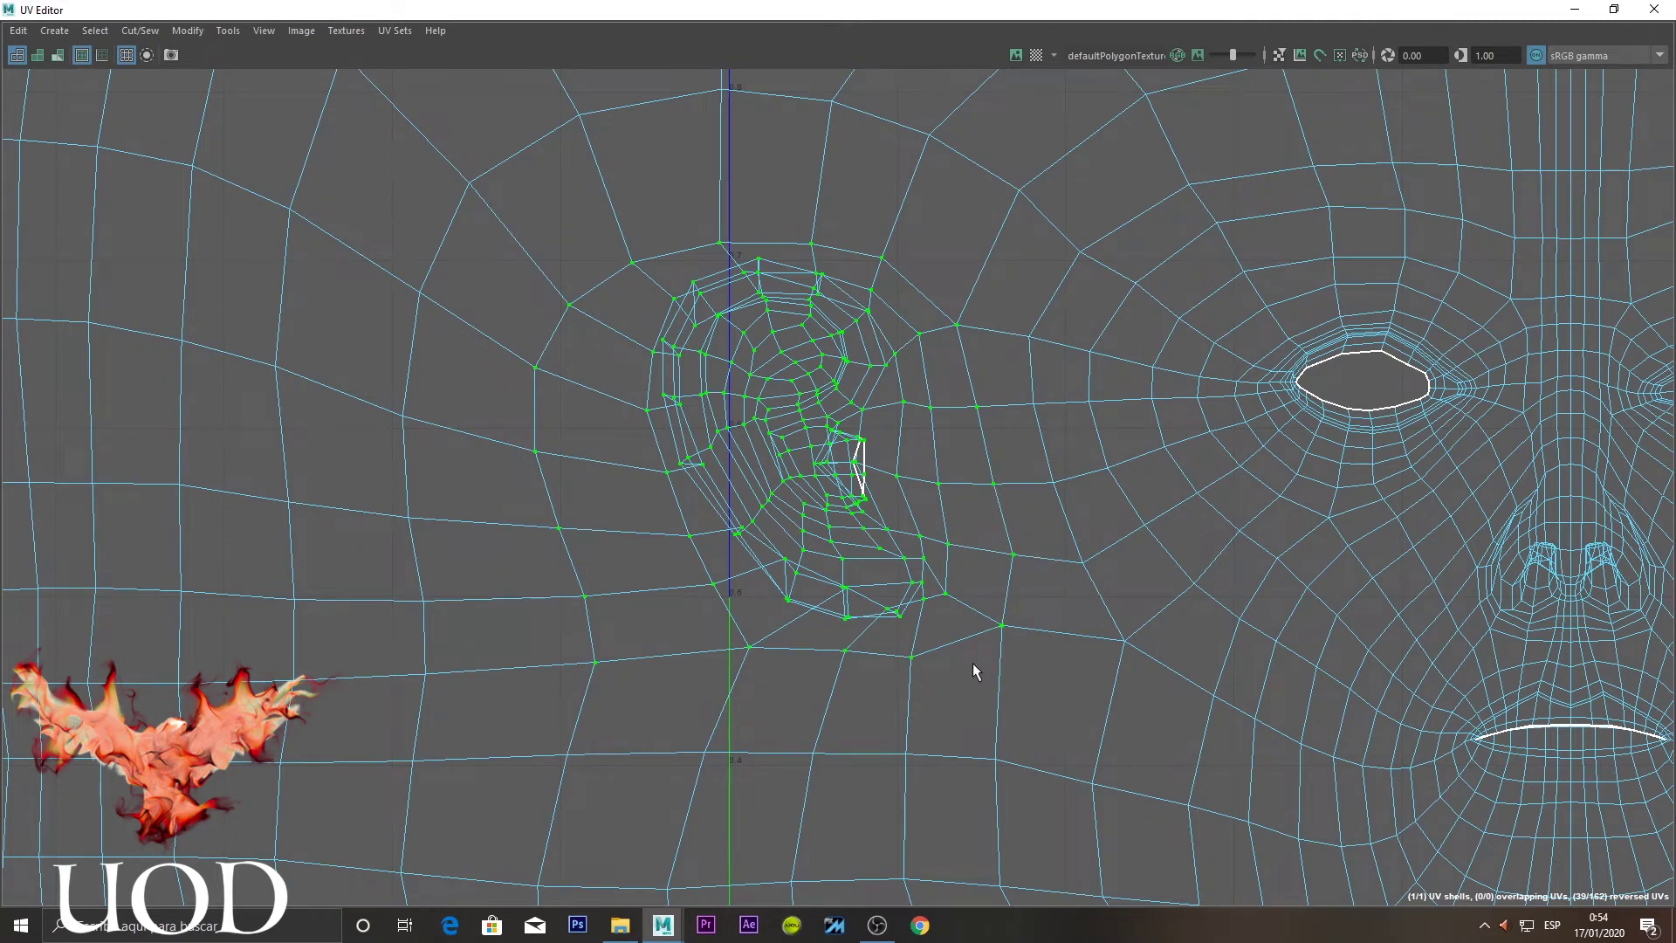
key(ctrl+u)
click(1292, 415)
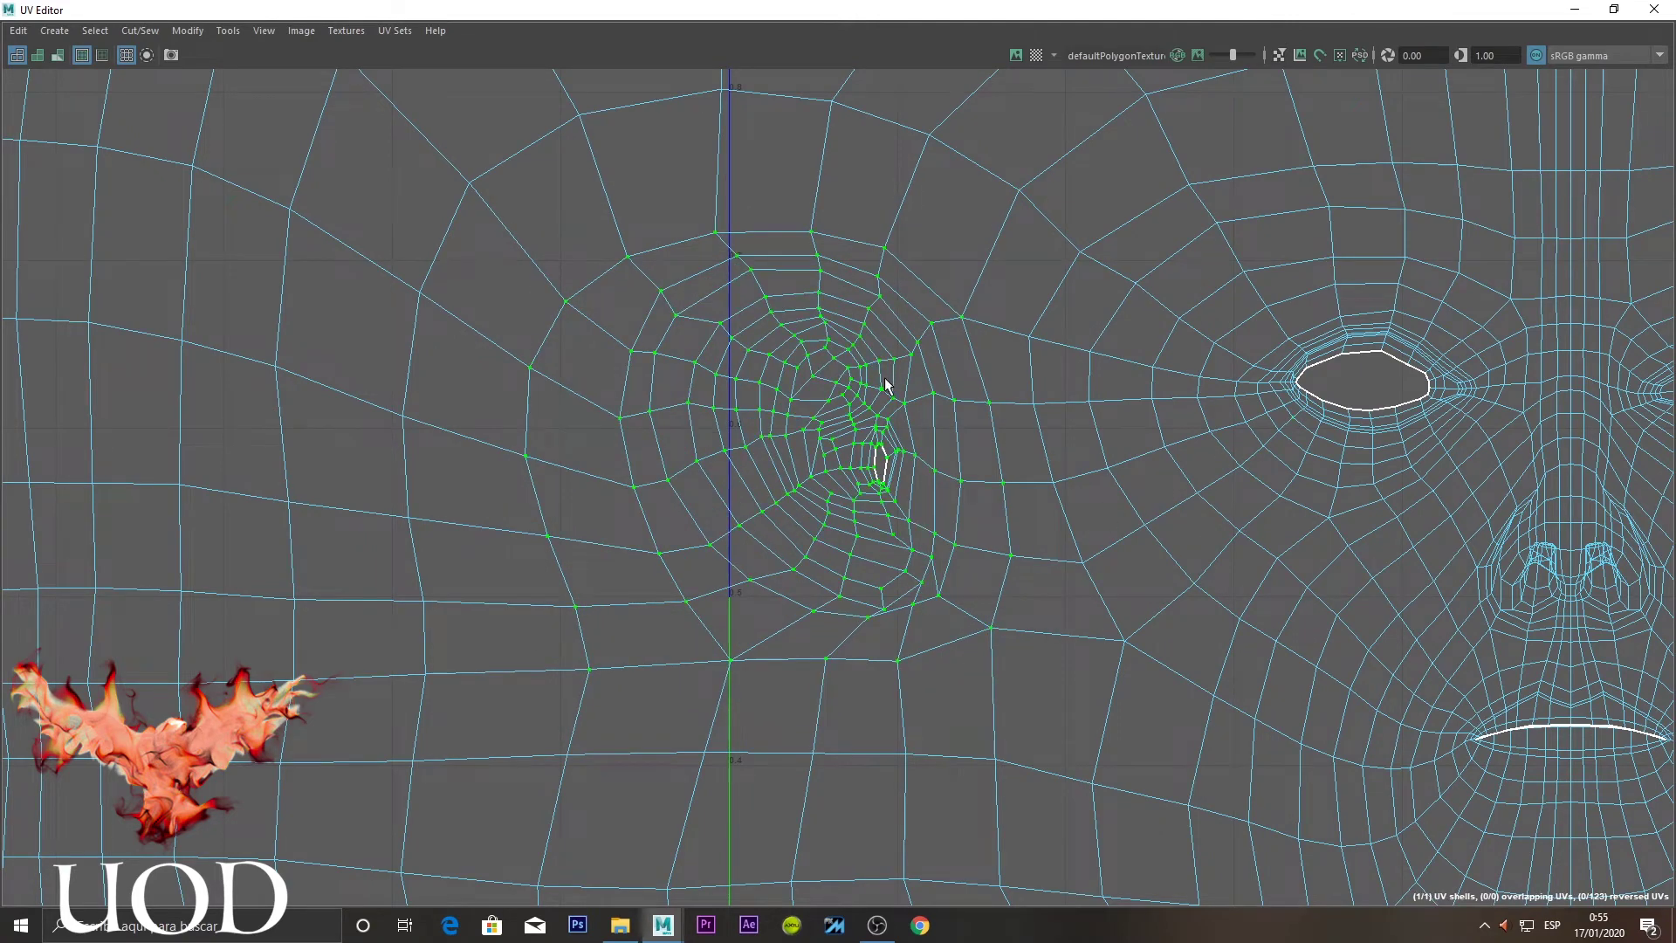
Unfold the ear UVs further with the Smooth tool's Unfold brush
click(227, 30)
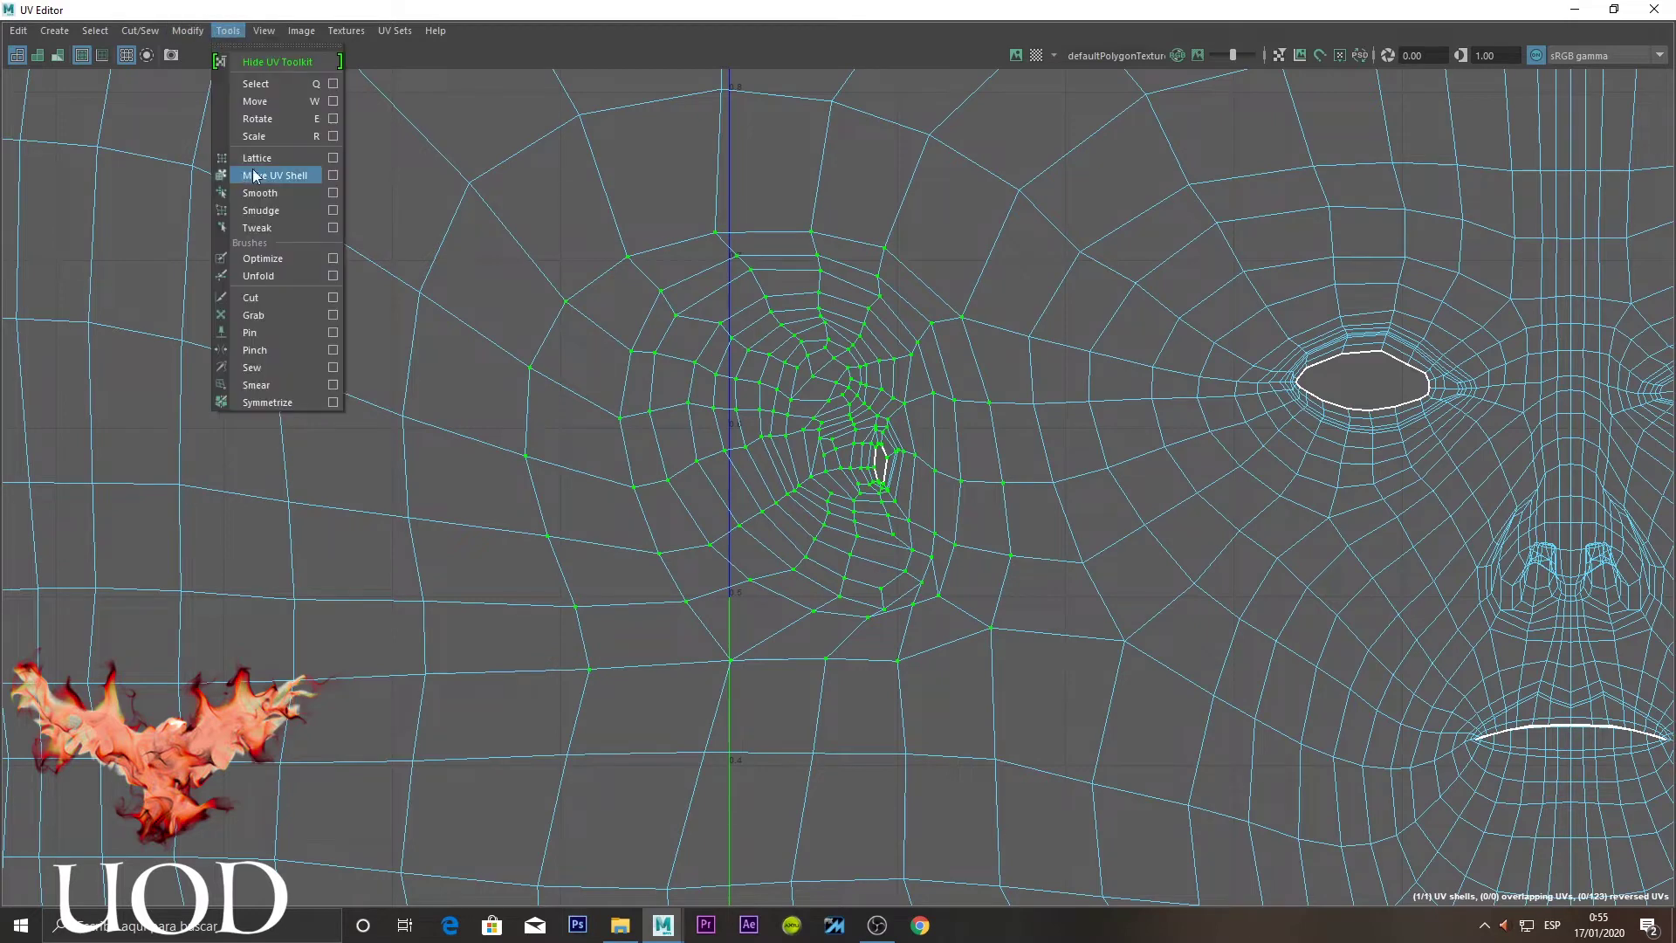
click(265, 199)
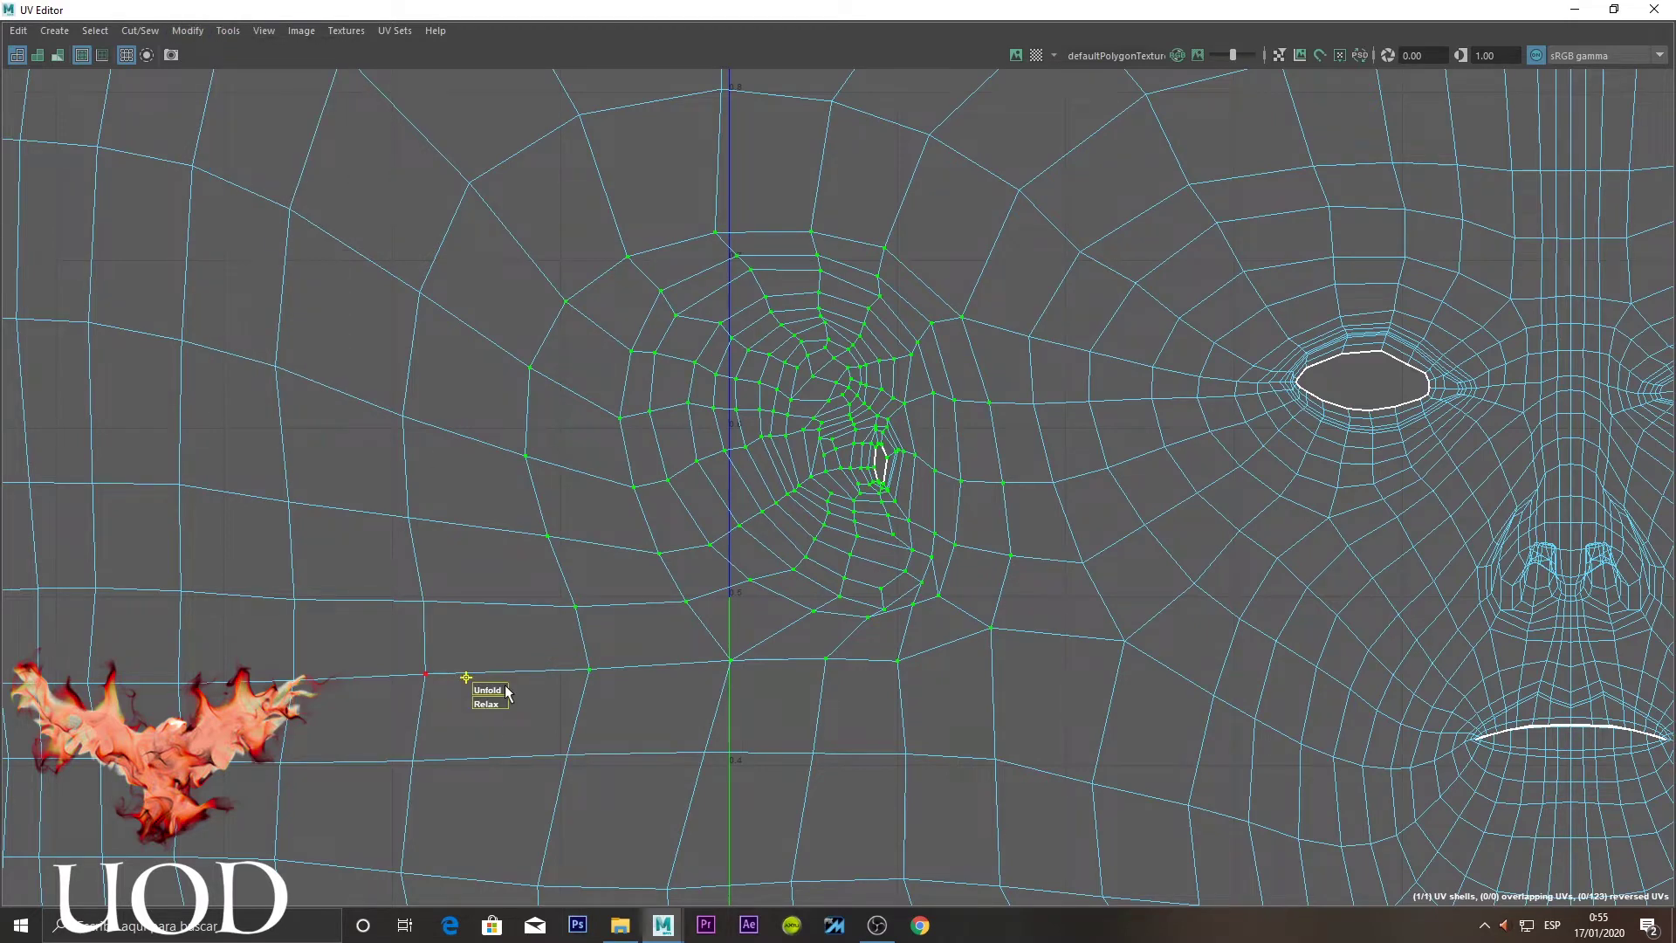
drag(506, 691, 543, 686)
scroll(896, 236, down, 3)
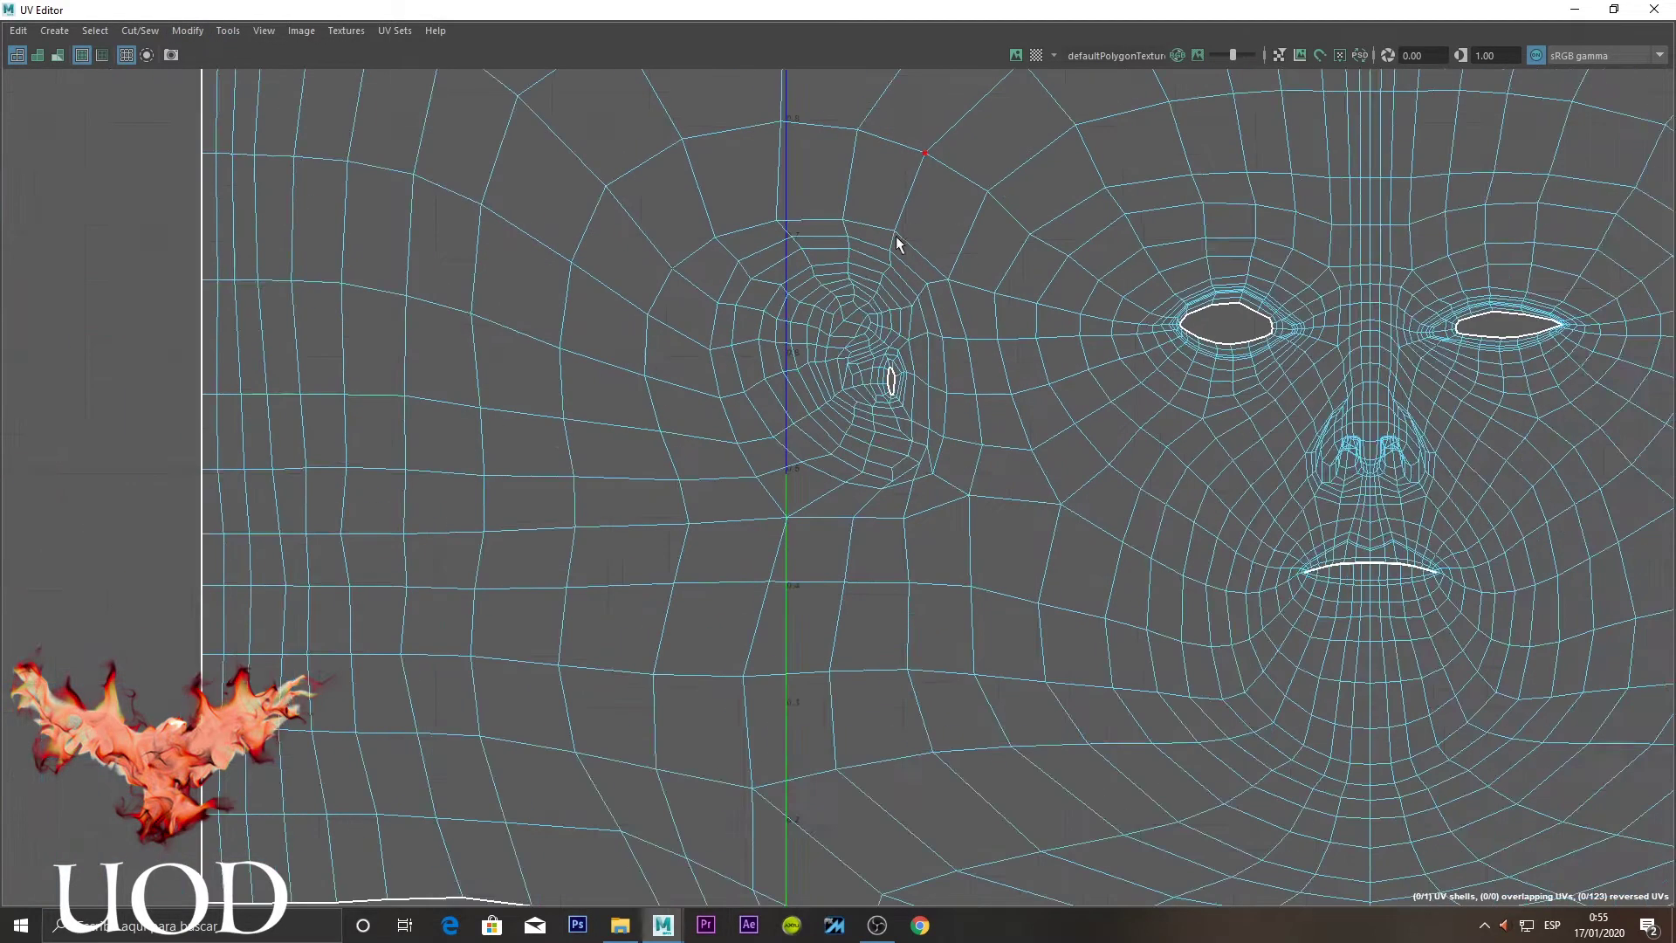
scroll(933, 365, down, 1)
scroll(939, 362, up, 1)
scroll(849, 309, up, 1)
scroll(850, 390, down, 2)
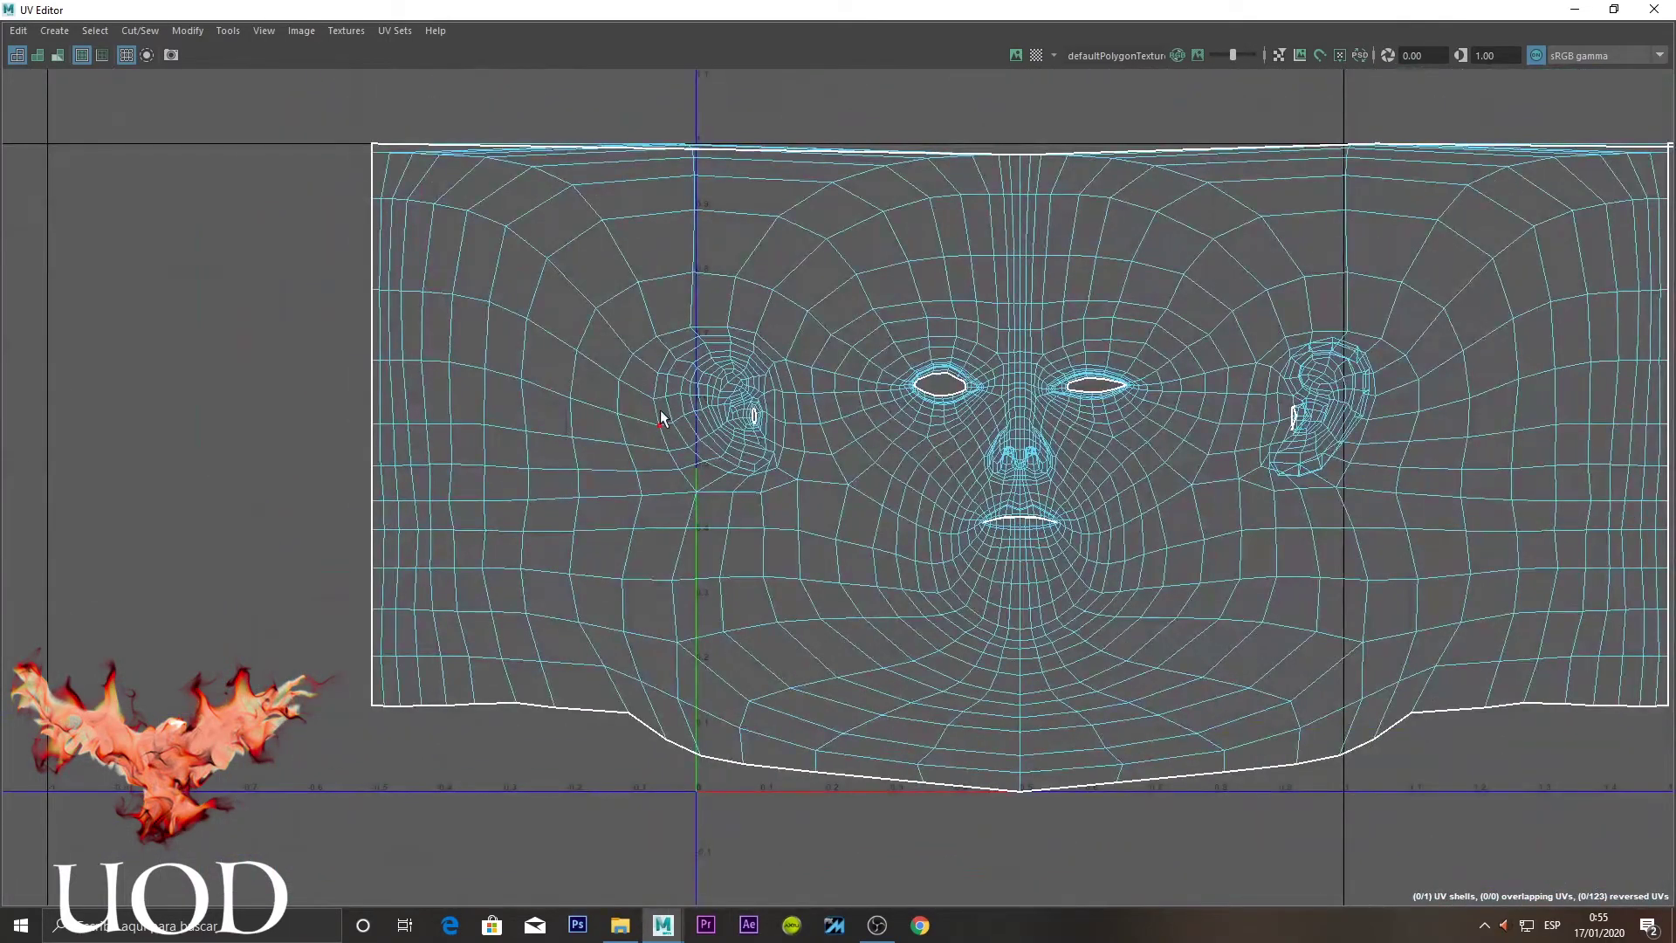
scroll(1058, 463, up, 2)
scroll(995, 419, up, 2)
scroll(1028, 428, up, 2)
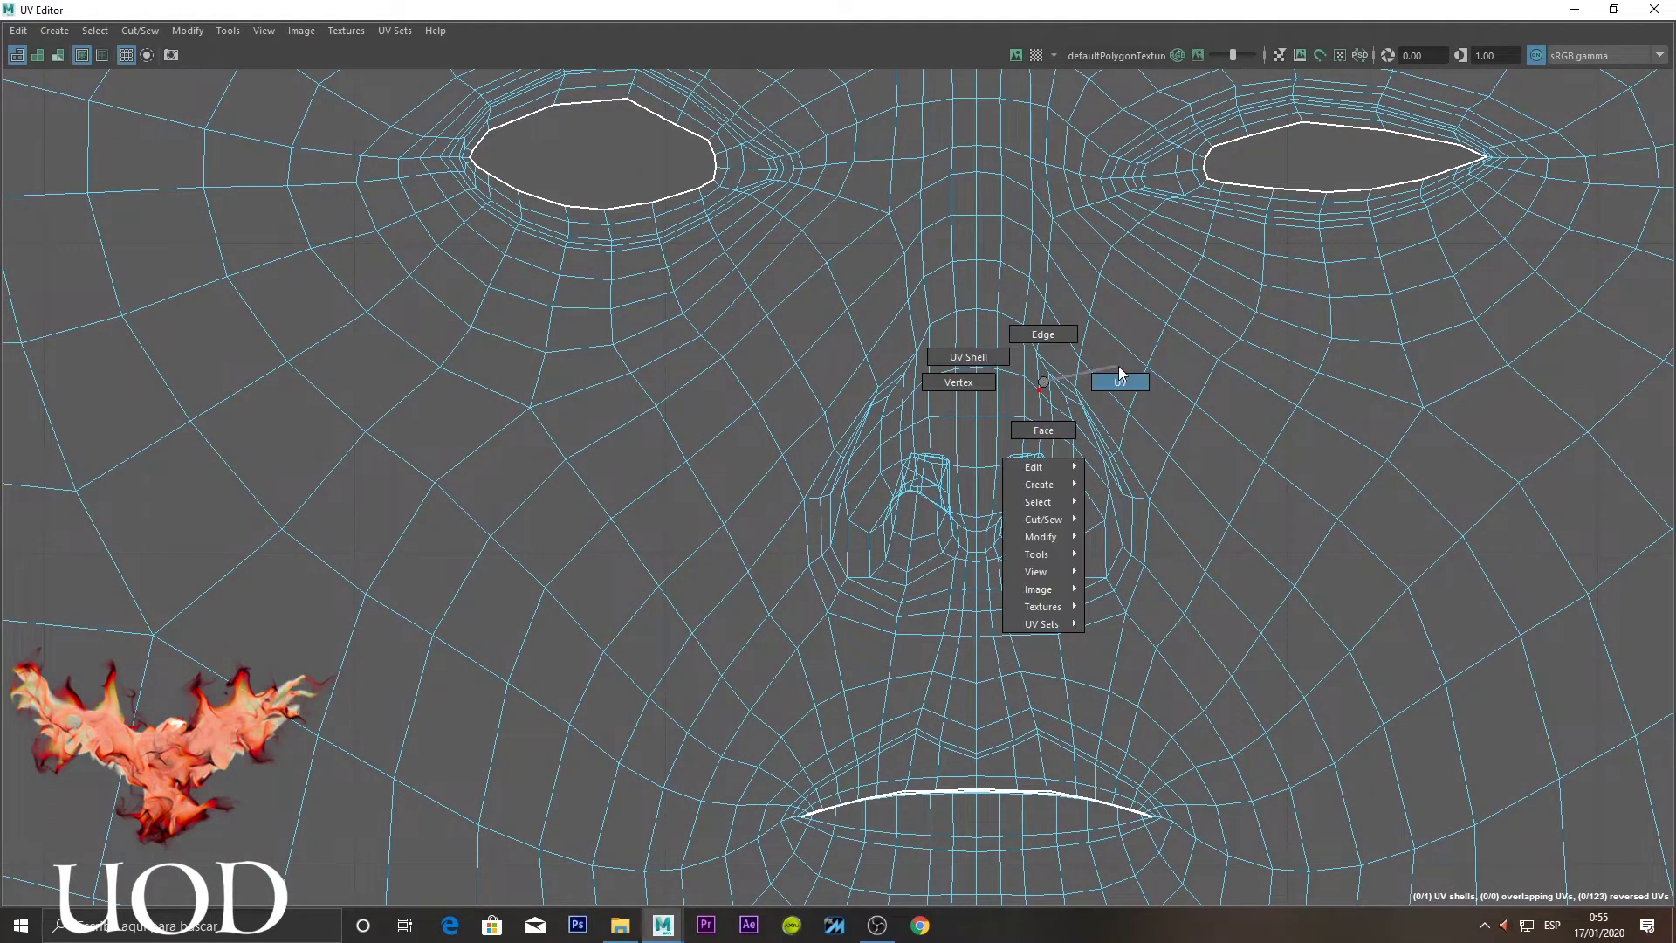
Minimize the UV Editor and bring up material options on head mesh polySurface115
right_drag(1043, 388, 1123, 375)
drag(1152, 329, 960, 314)
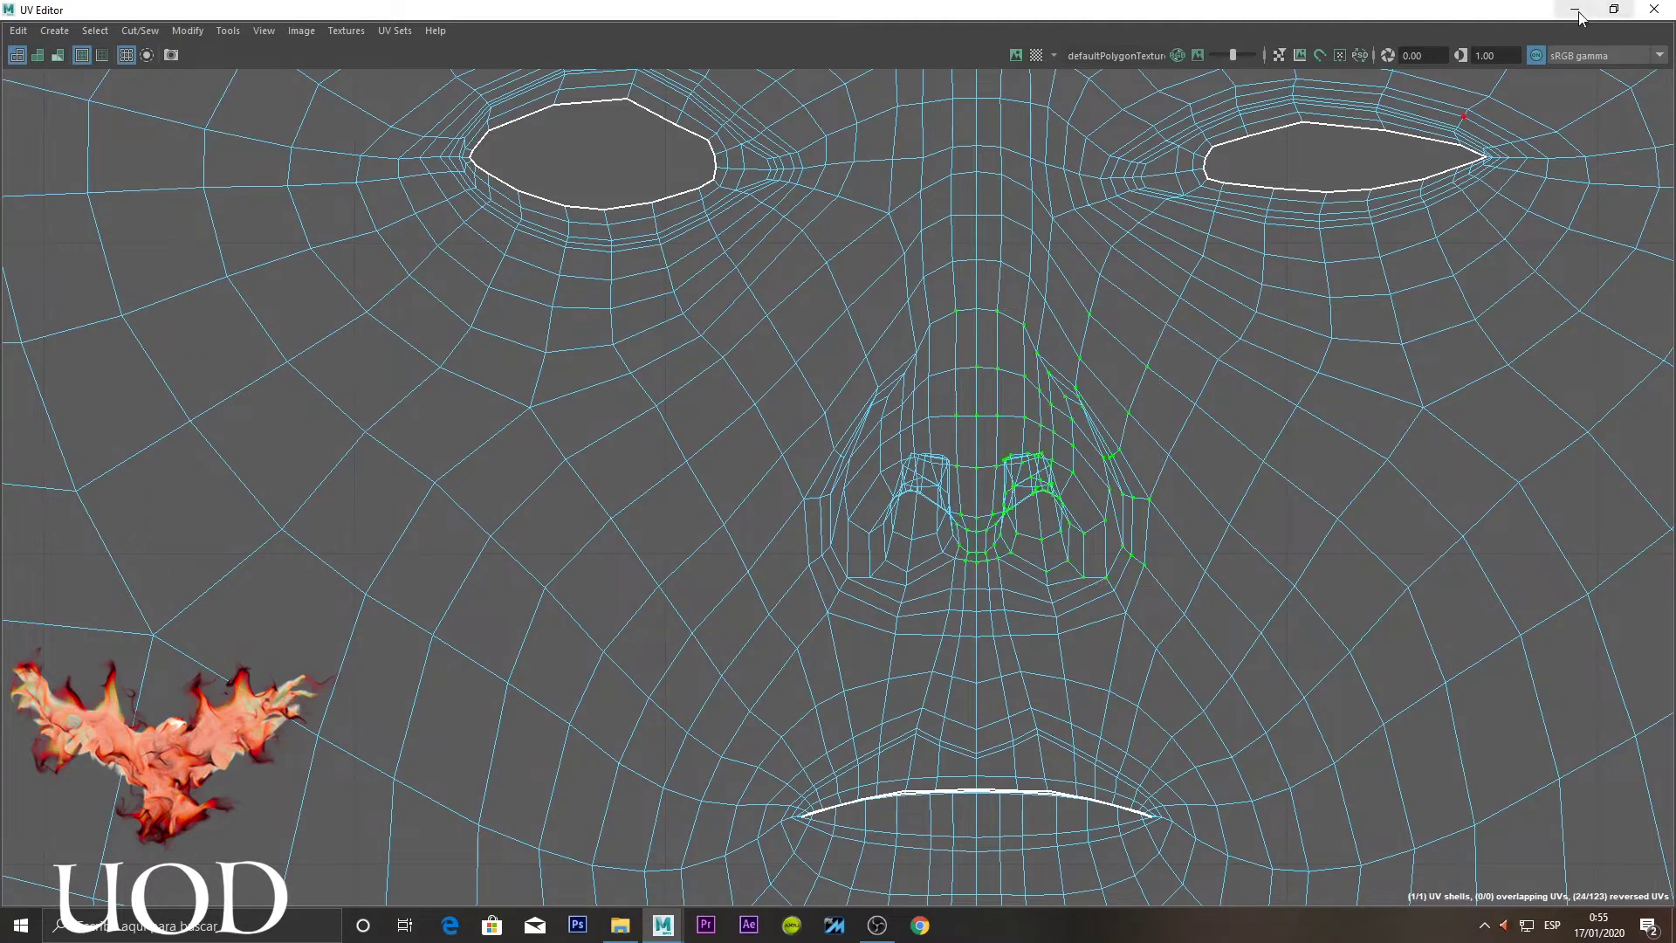
click(1575, 10)
click(1082, 225)
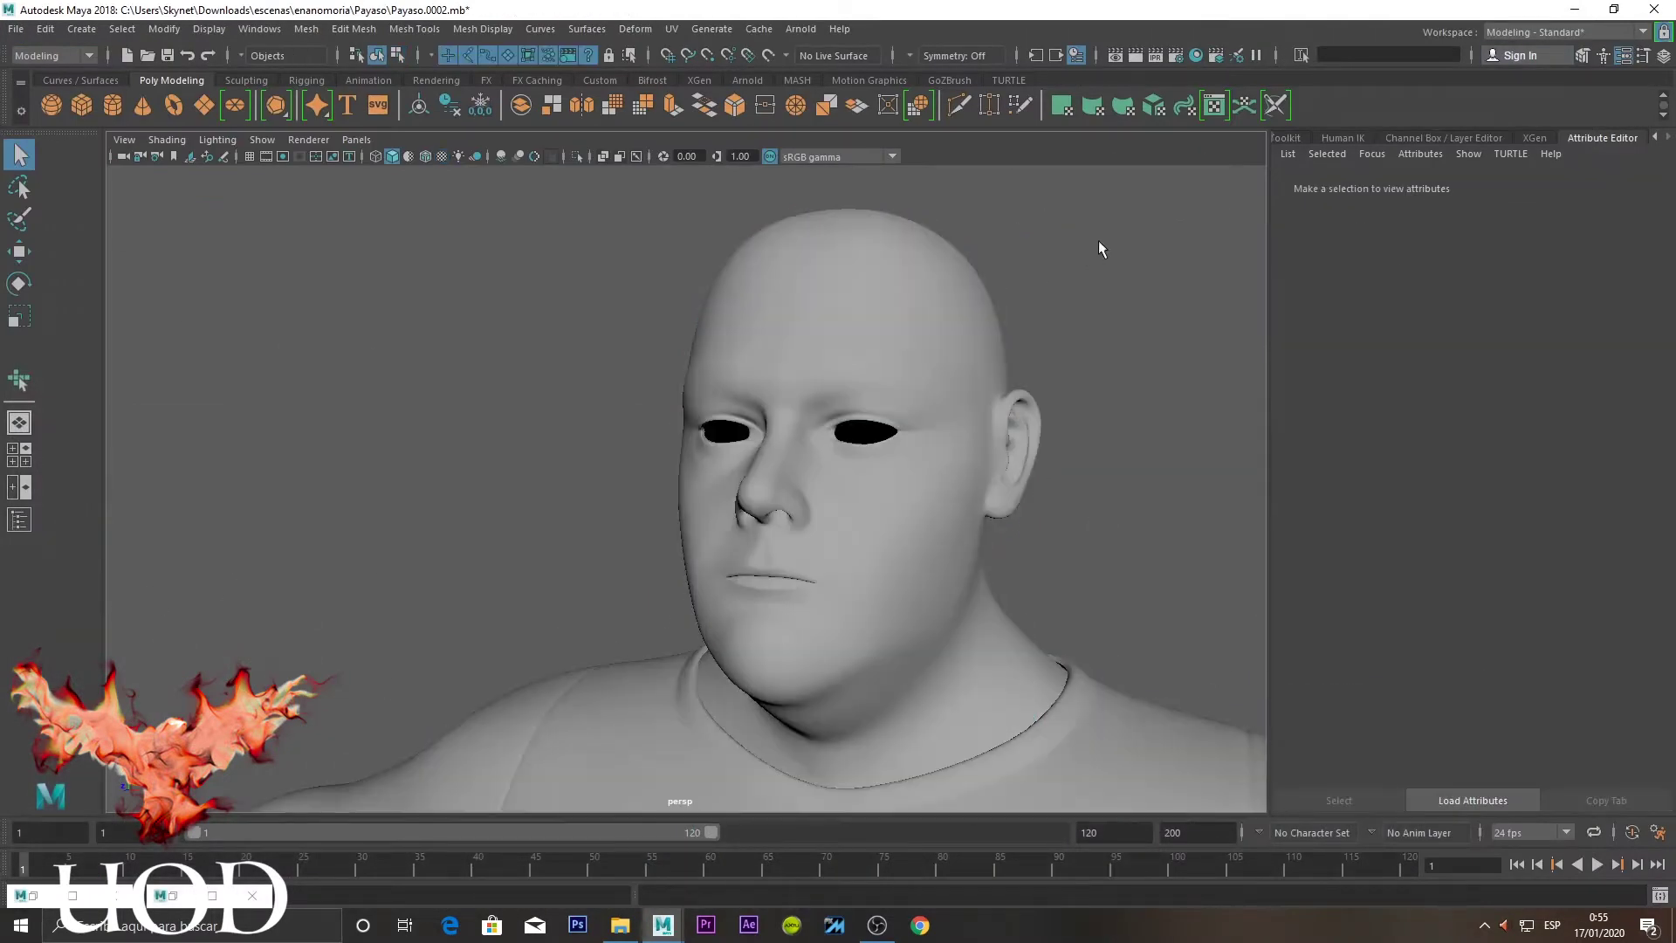
mouse_move(1098, 239)
alt+mouse_down()
mouse_move(842, 433)
mouse_move(813, 424)
alt+mouse_up()
scroll(813, 424, up, 3)
click(814, 364)
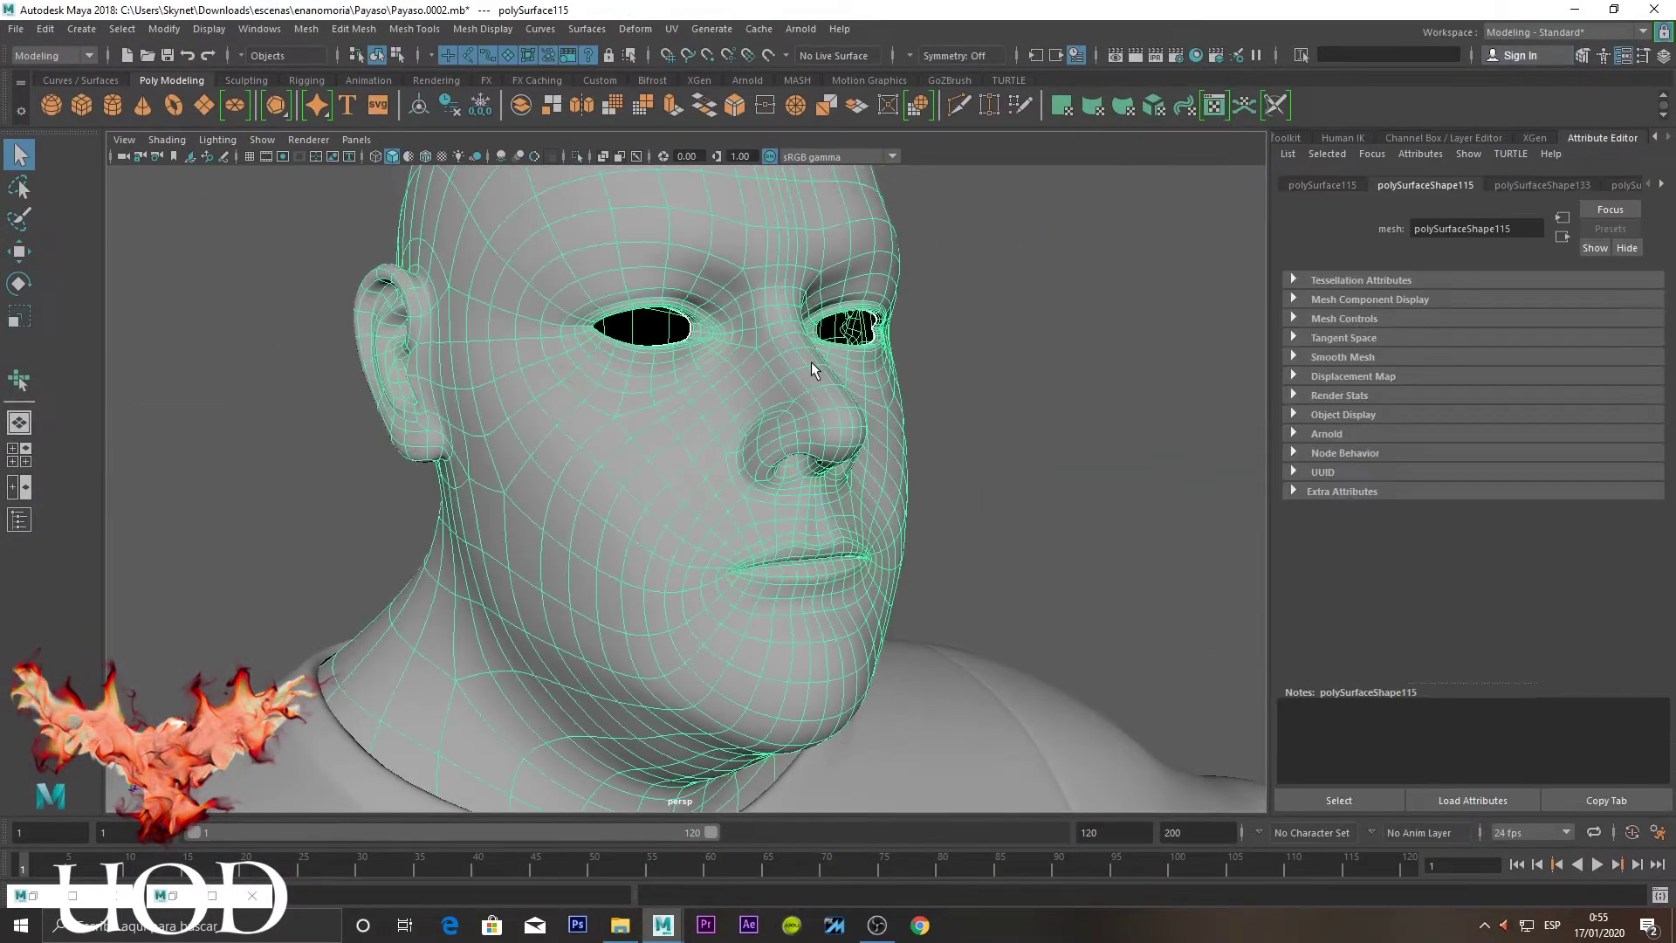
right_click(812, 364)
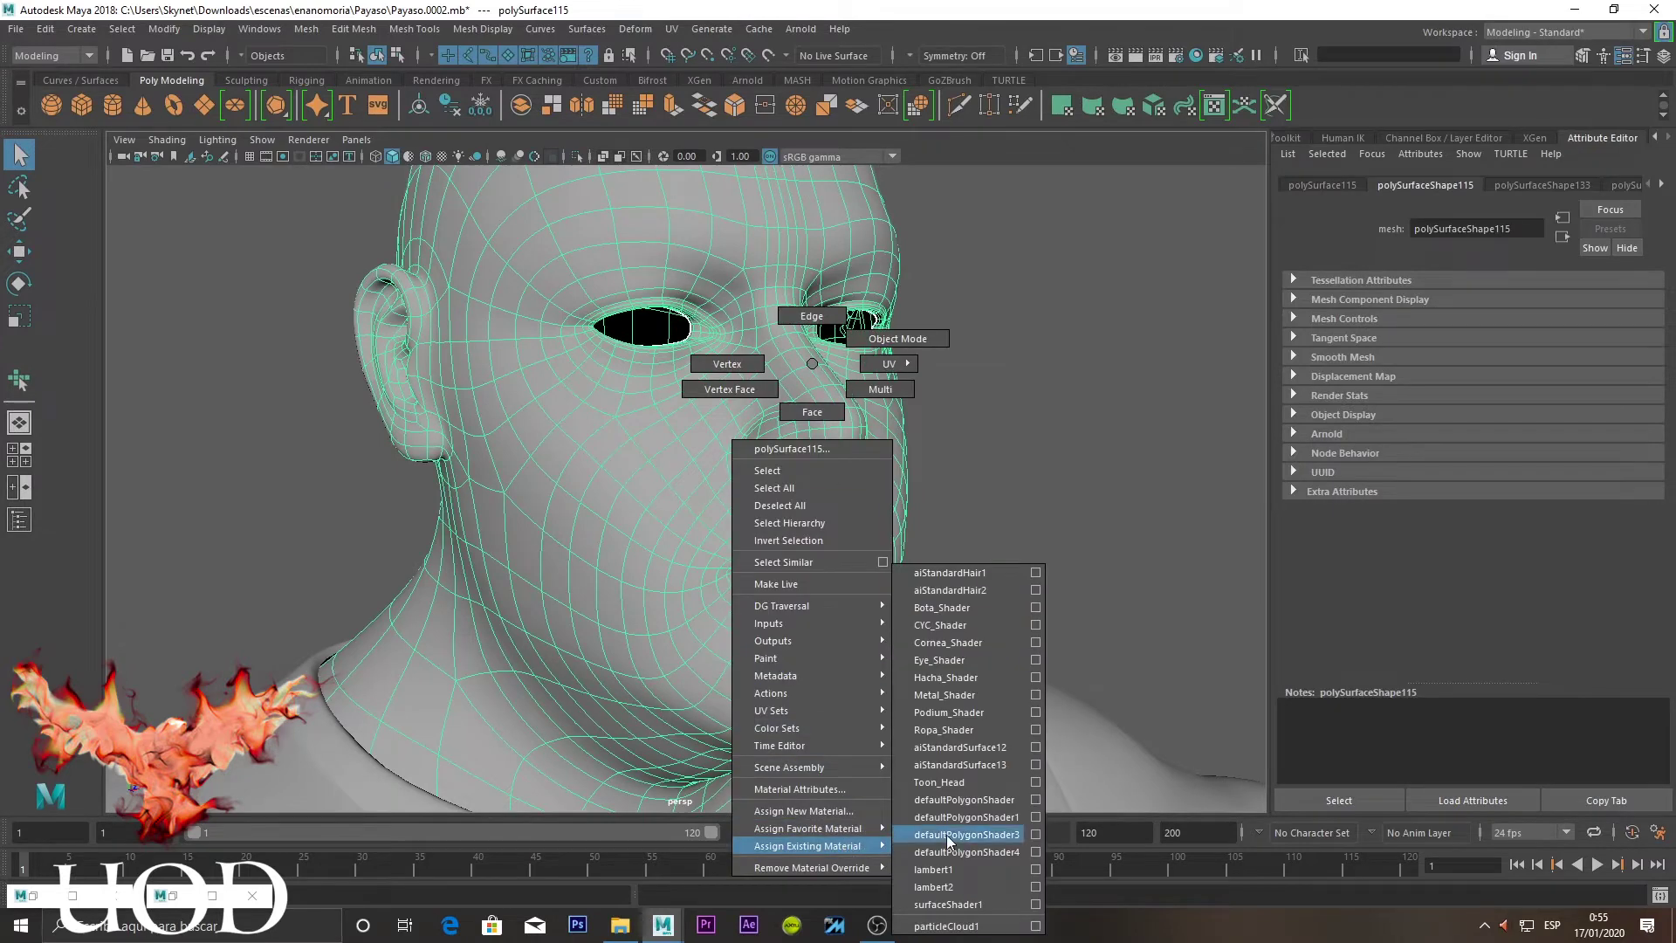
Apply defaultPolygonShader3 to the head and deselect it to reveal the numbered checker
click(991, 838)
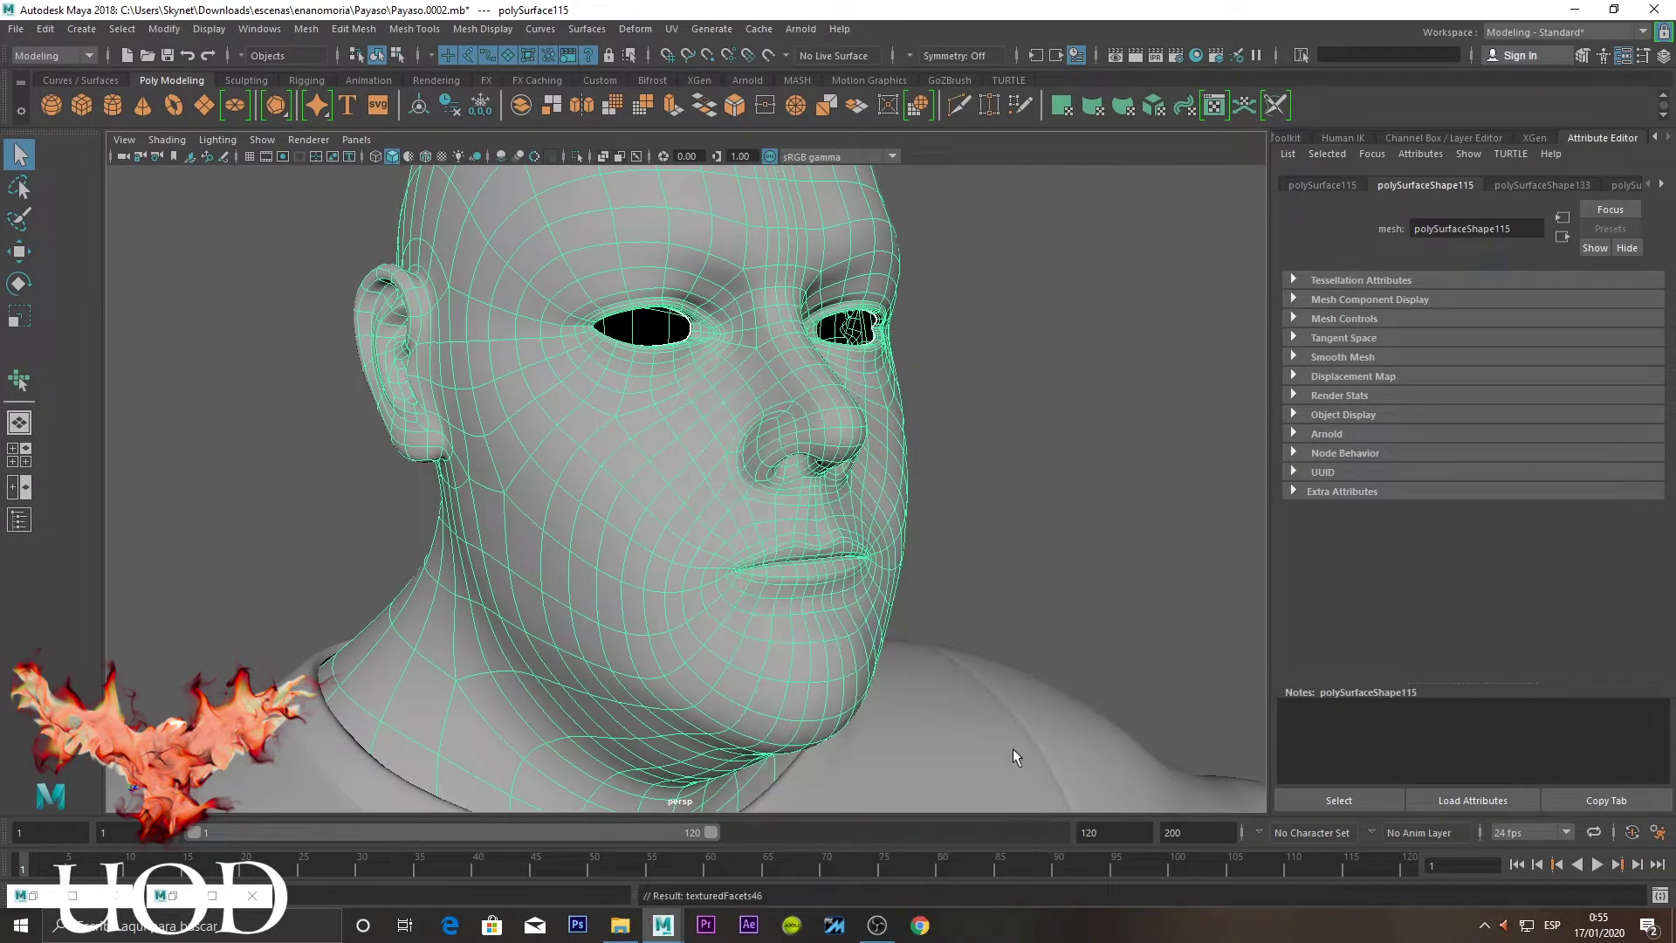
click(1093, 389)
alt+drag(980, 318, 757, 415)
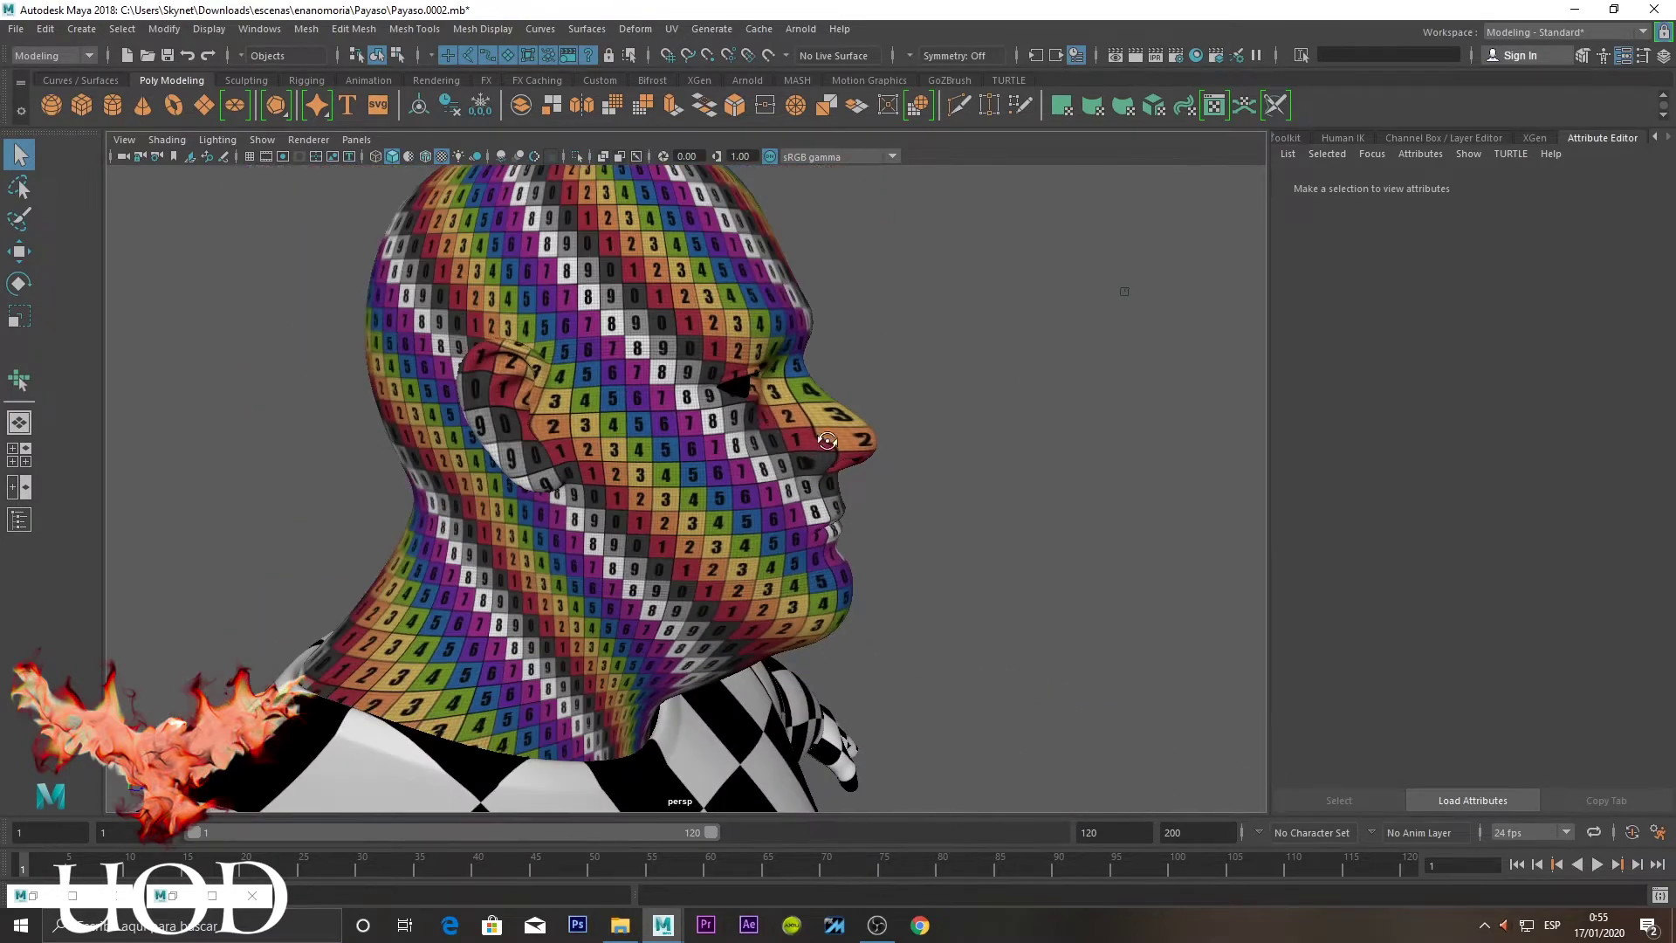
mouse_move(827, 441)
alt+mouse_down()
mouse_move(763, 490)
mouse_move(618, 489)
mouse_move(690, 457)
alt+mouse_up()
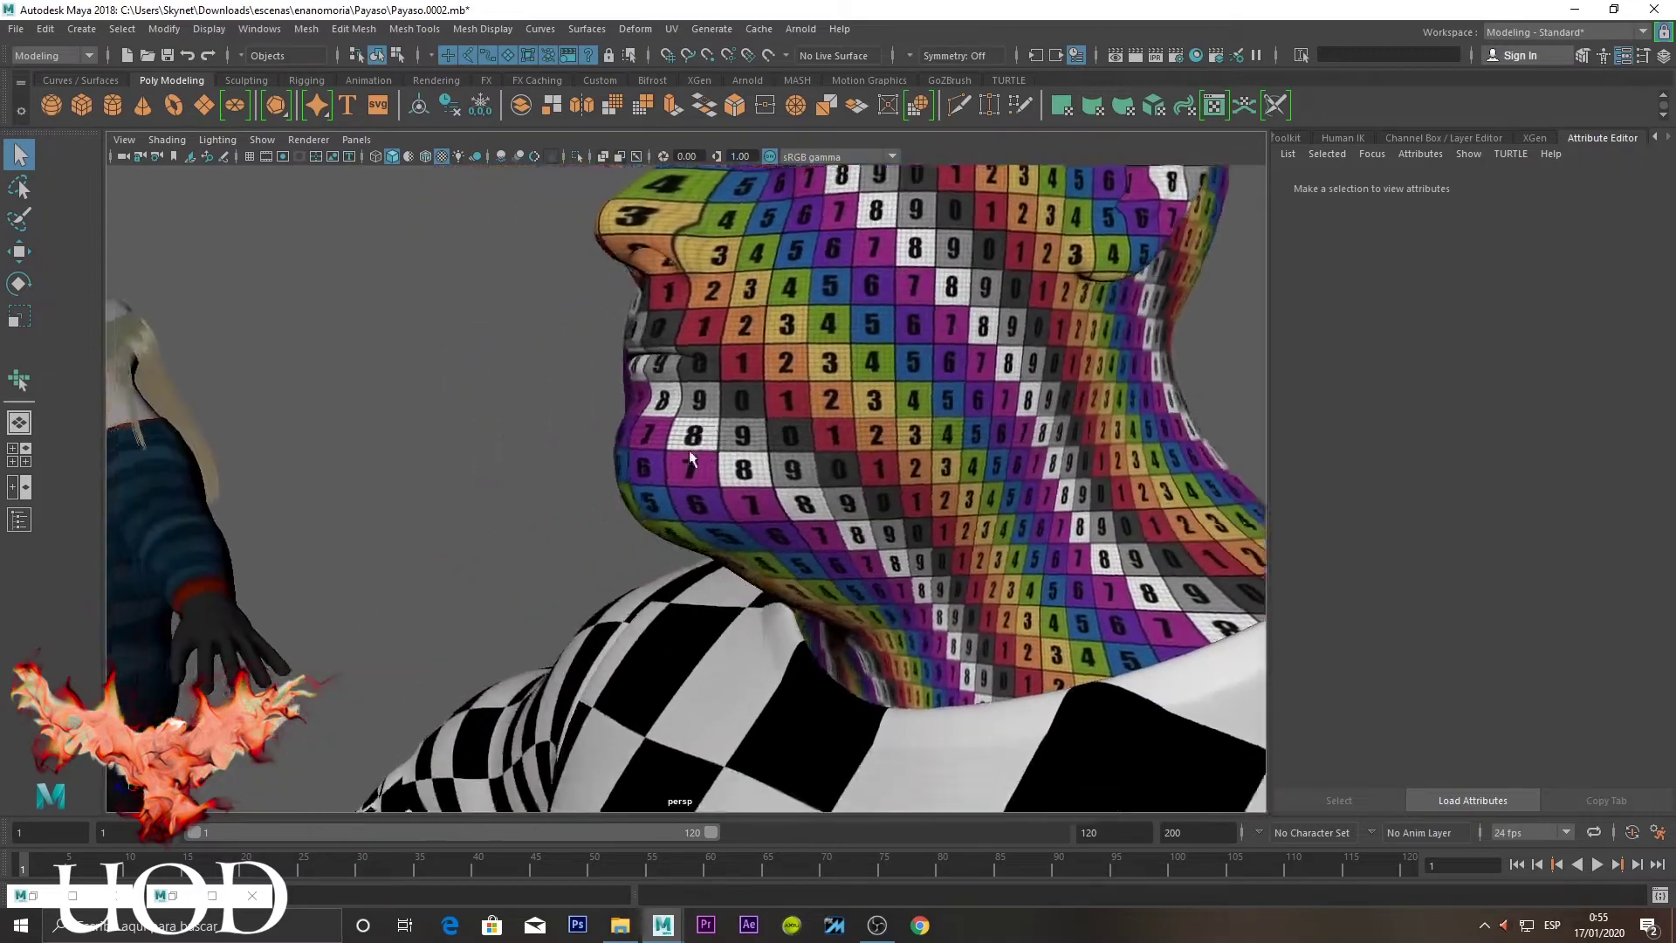
scroll(690, 456, up, 1)
scroll(689, 457, up, 2)
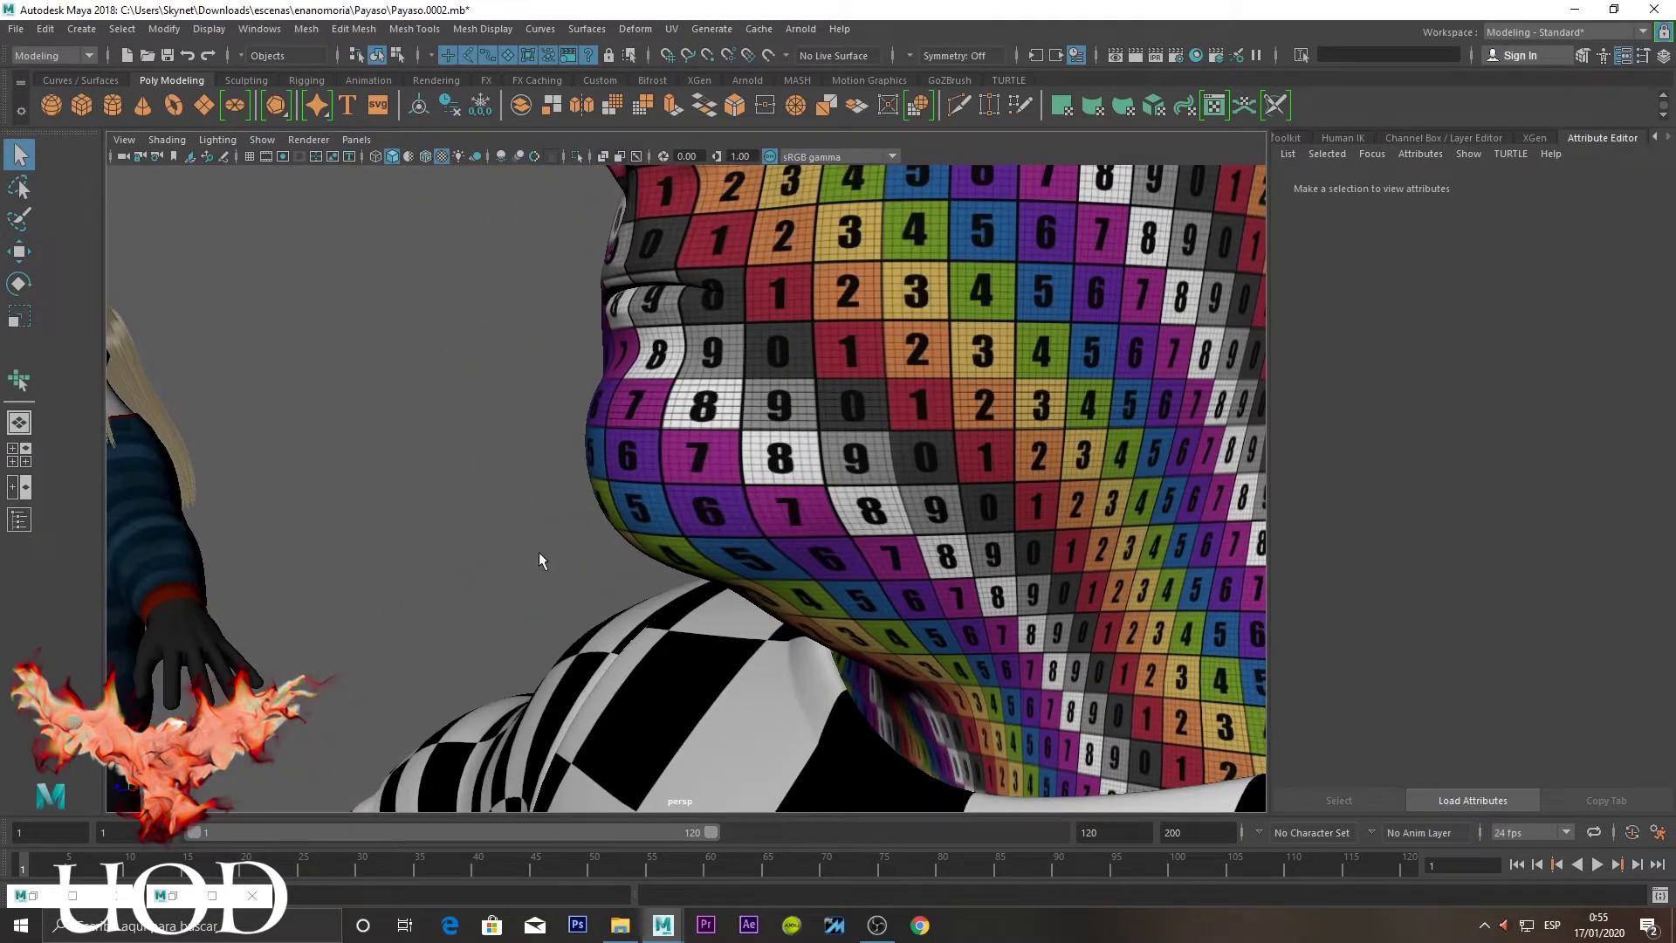
Check the checker on the neck, jaw, side profile and cheek for stretching
mouse_move(539, 554)
alt+mouse_down()
mouse_move(830, 547)
mouse_move(793, 463)
mouse_move(790, 488)
mouse_move(899, 497)
mouse_move(795, 507)
mouse_move(828, 434)
alt+mouse_up()
scroll(827, 434, up, 2)
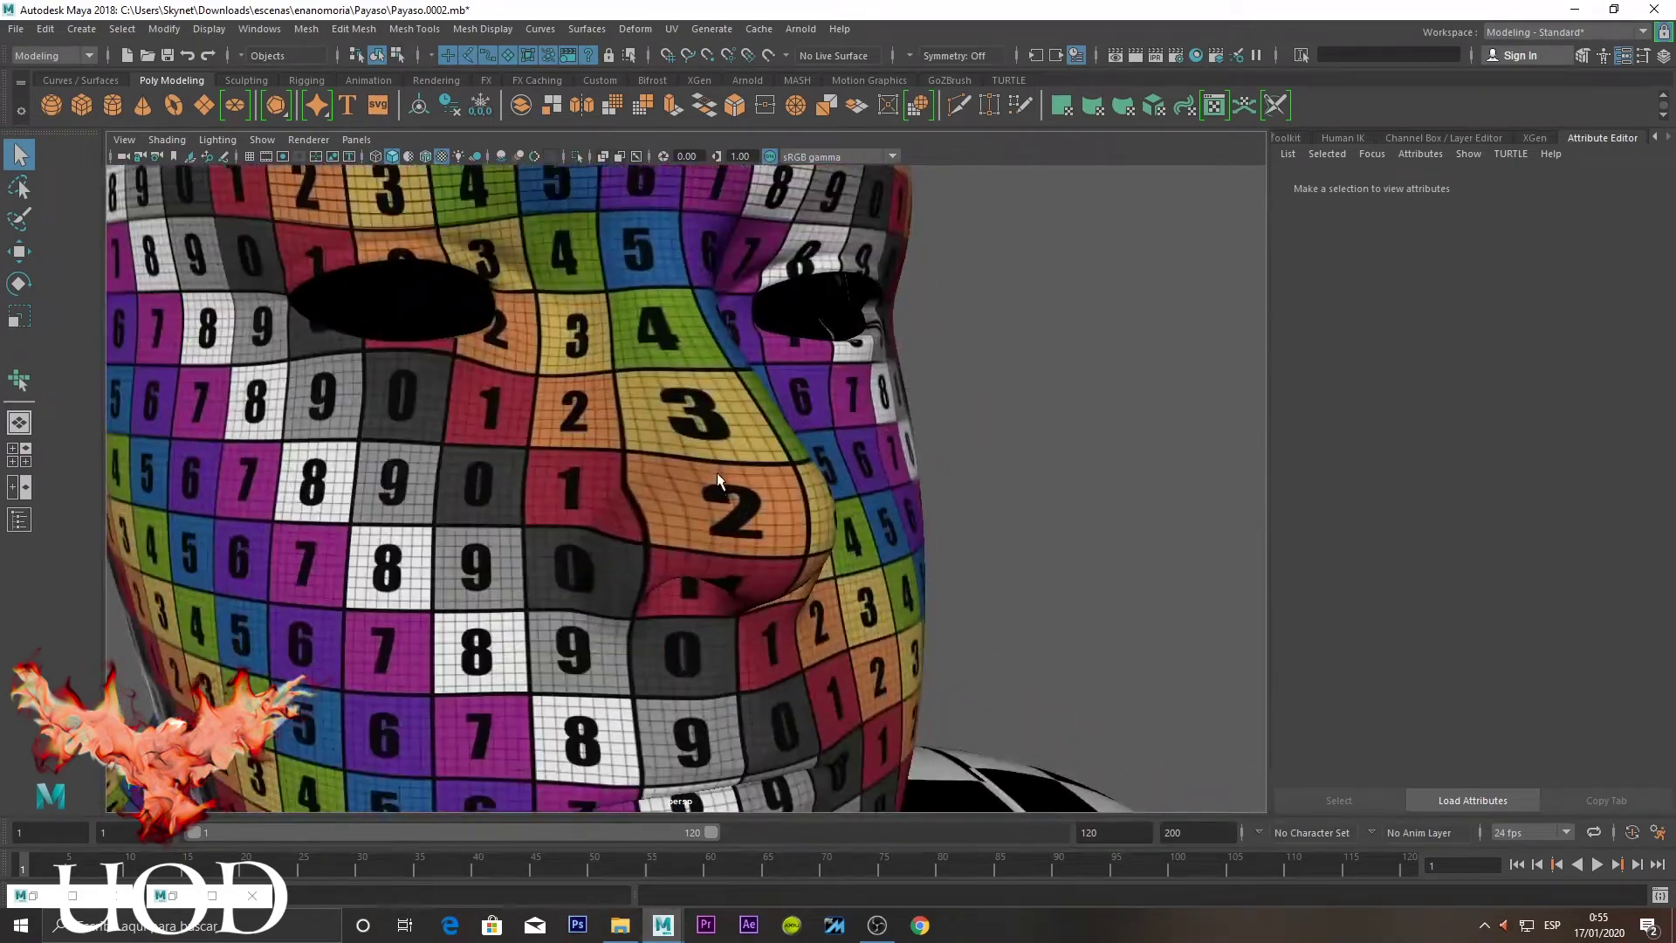
scroll(652, 452, down, 5)
mouse_move(653, 452)
alt+mouse_down()
mouse_move(780, 539)
mouse_move(786, 489)
mouse_move(872, 504)
mouse_move(794, 392)
alt+mouse_up()
scroll(786, 486, up, 3)
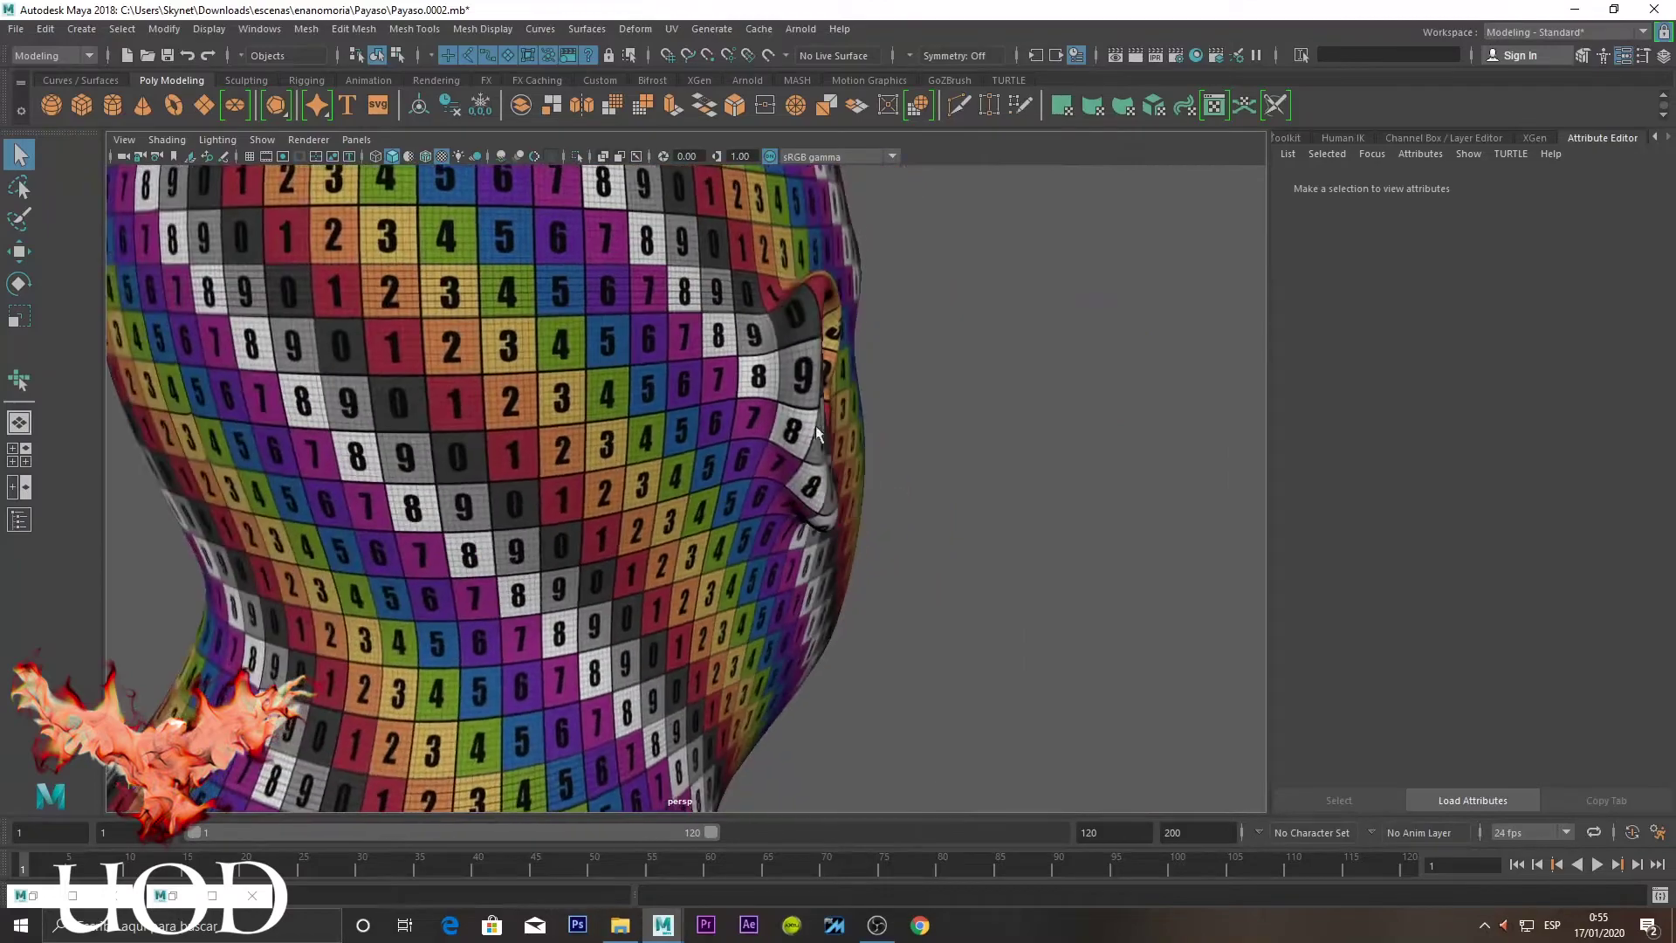
mouse_move(808, 479)
alt+mouse_down()
mouse_move(367, 464)
mouse_move(550, 458)
alt+mouse_up()
scroll(367, 463, up, 3)
Inspect the eyes, nose and neck from frontal and three-quarter views
mouse_move(878, 352)
alt+mouse_down()
mouse_move(1056, 340)
mouse_move(1051, 449)
mouse_move(786, 419)
alt+mouse_up()
scroll(1057, 340, down, 3)
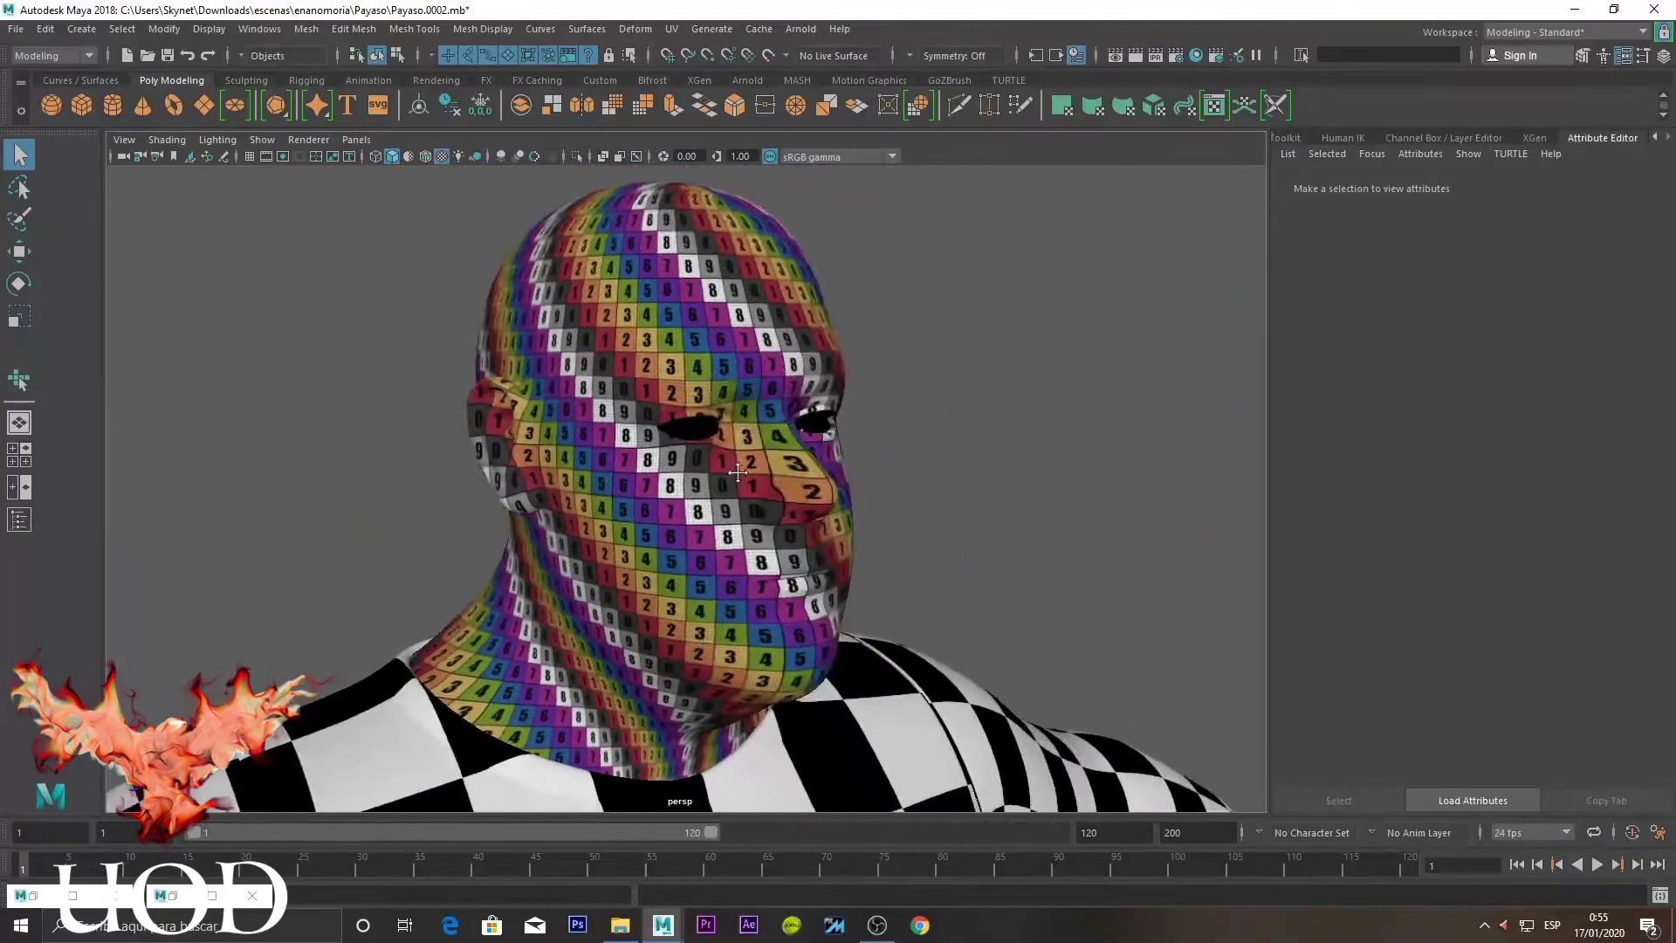
scroll(630, 385, up, 5)
alt+drag(630, 385, 641, 386)
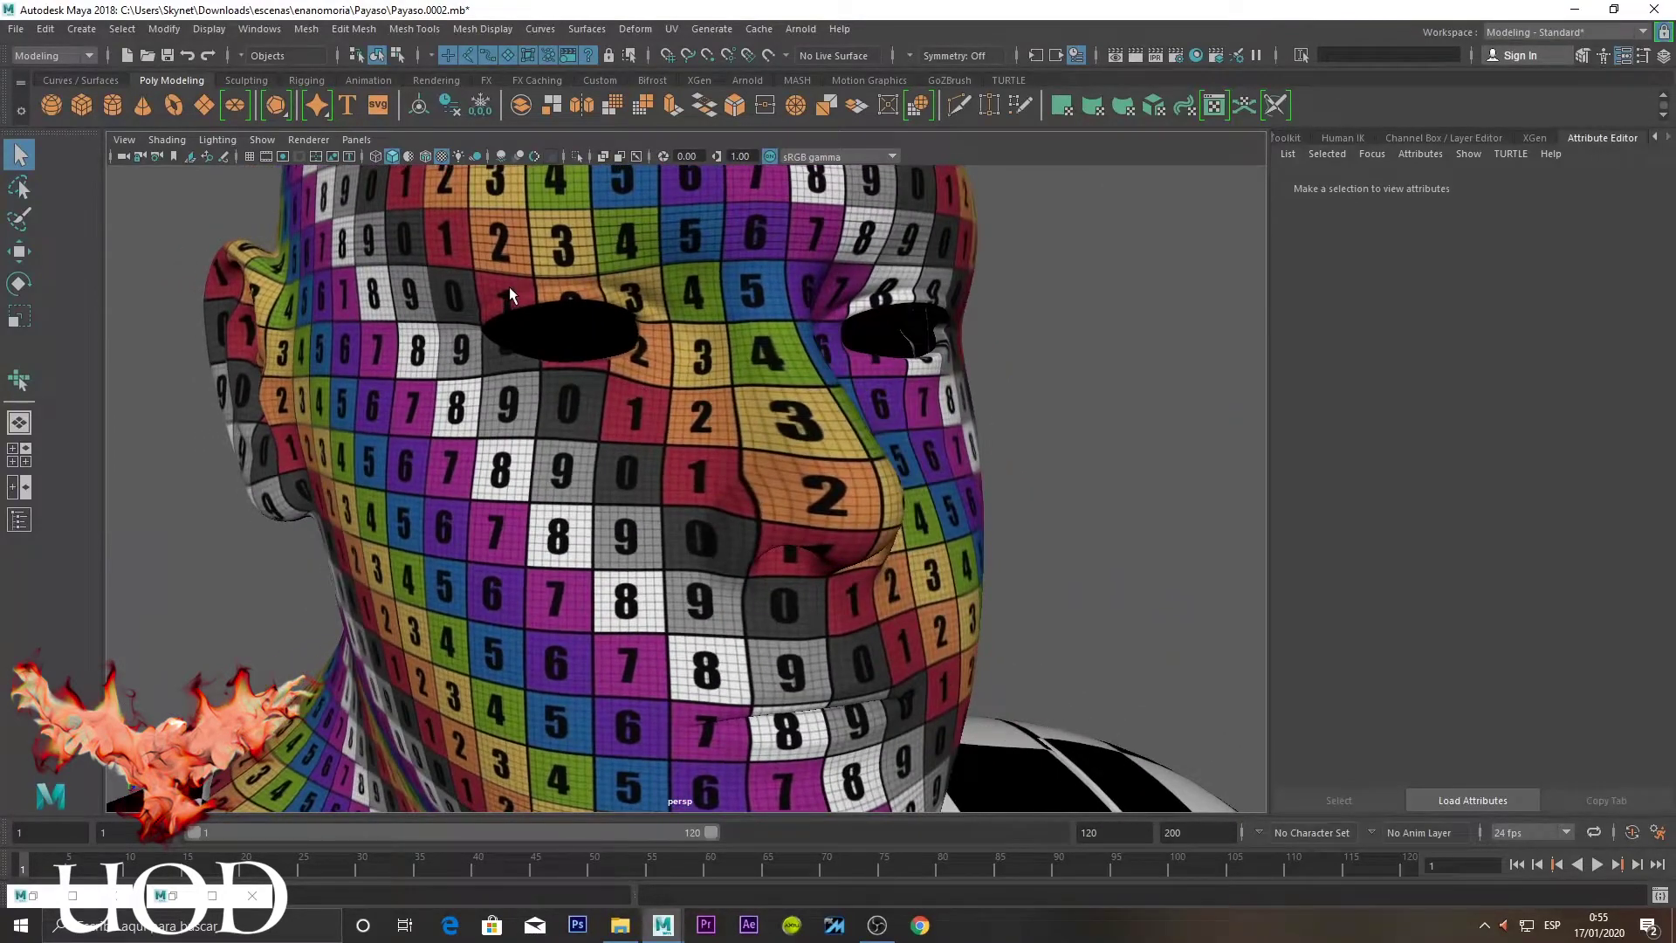
mouse_move(627, 273)
alt+mouse_down()
mouse_move(733, 288)
mouse_move(751, 307)
mouse_move(781, 292)
alt+mouse_up()
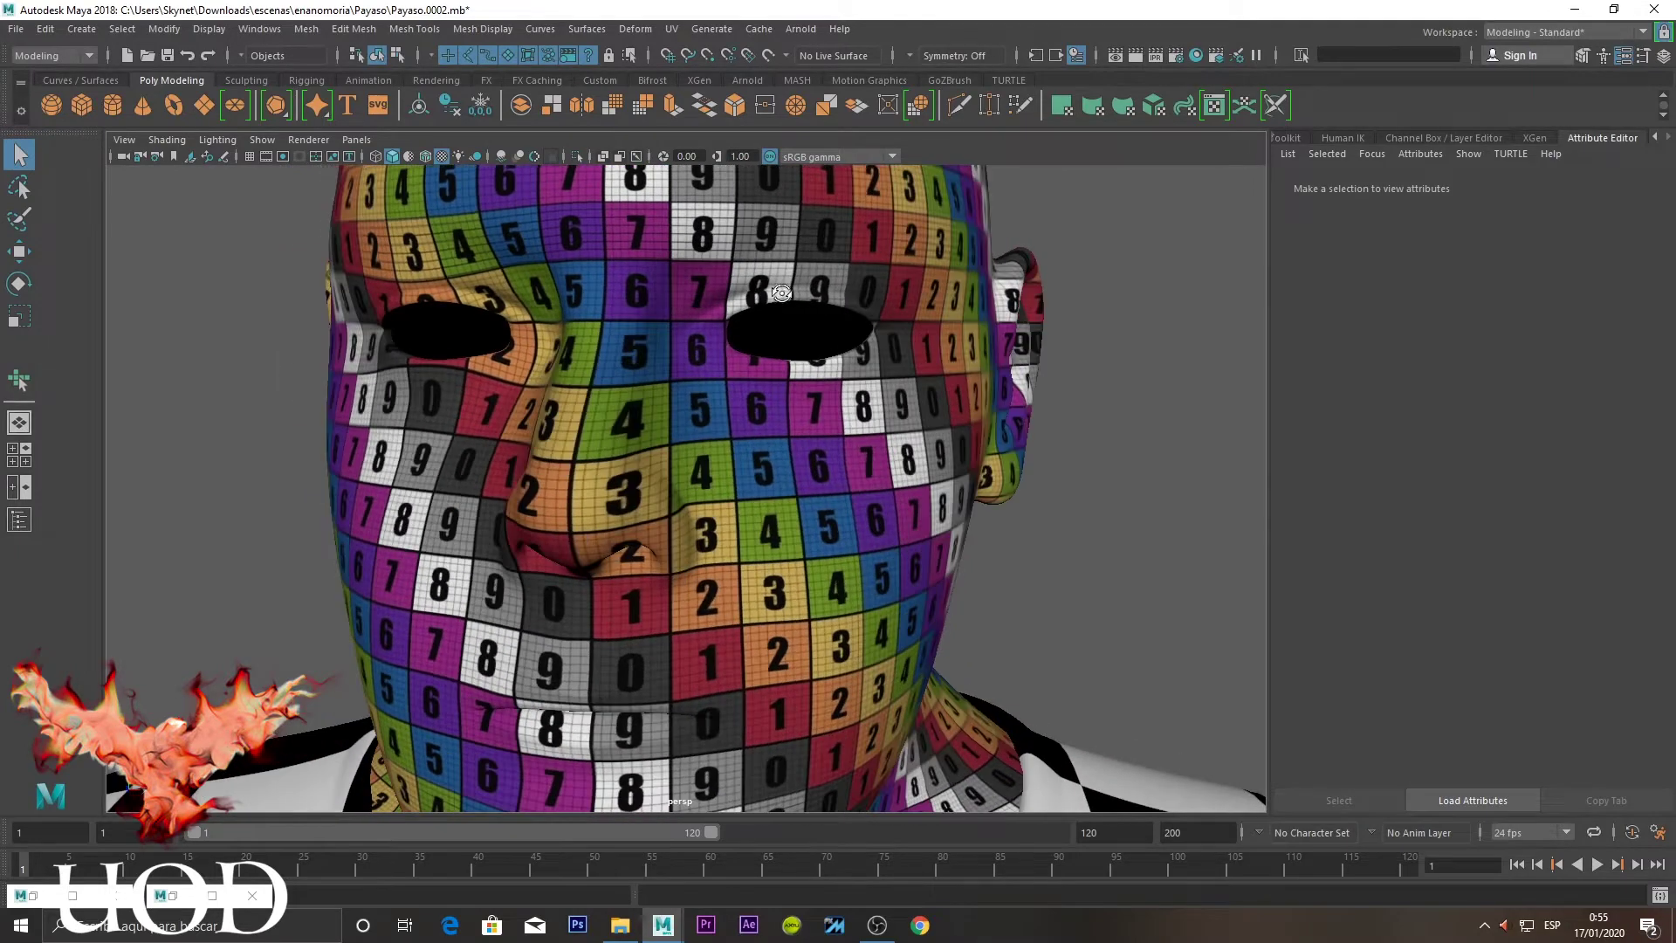
alt+drag(674, 314, 695, 314)
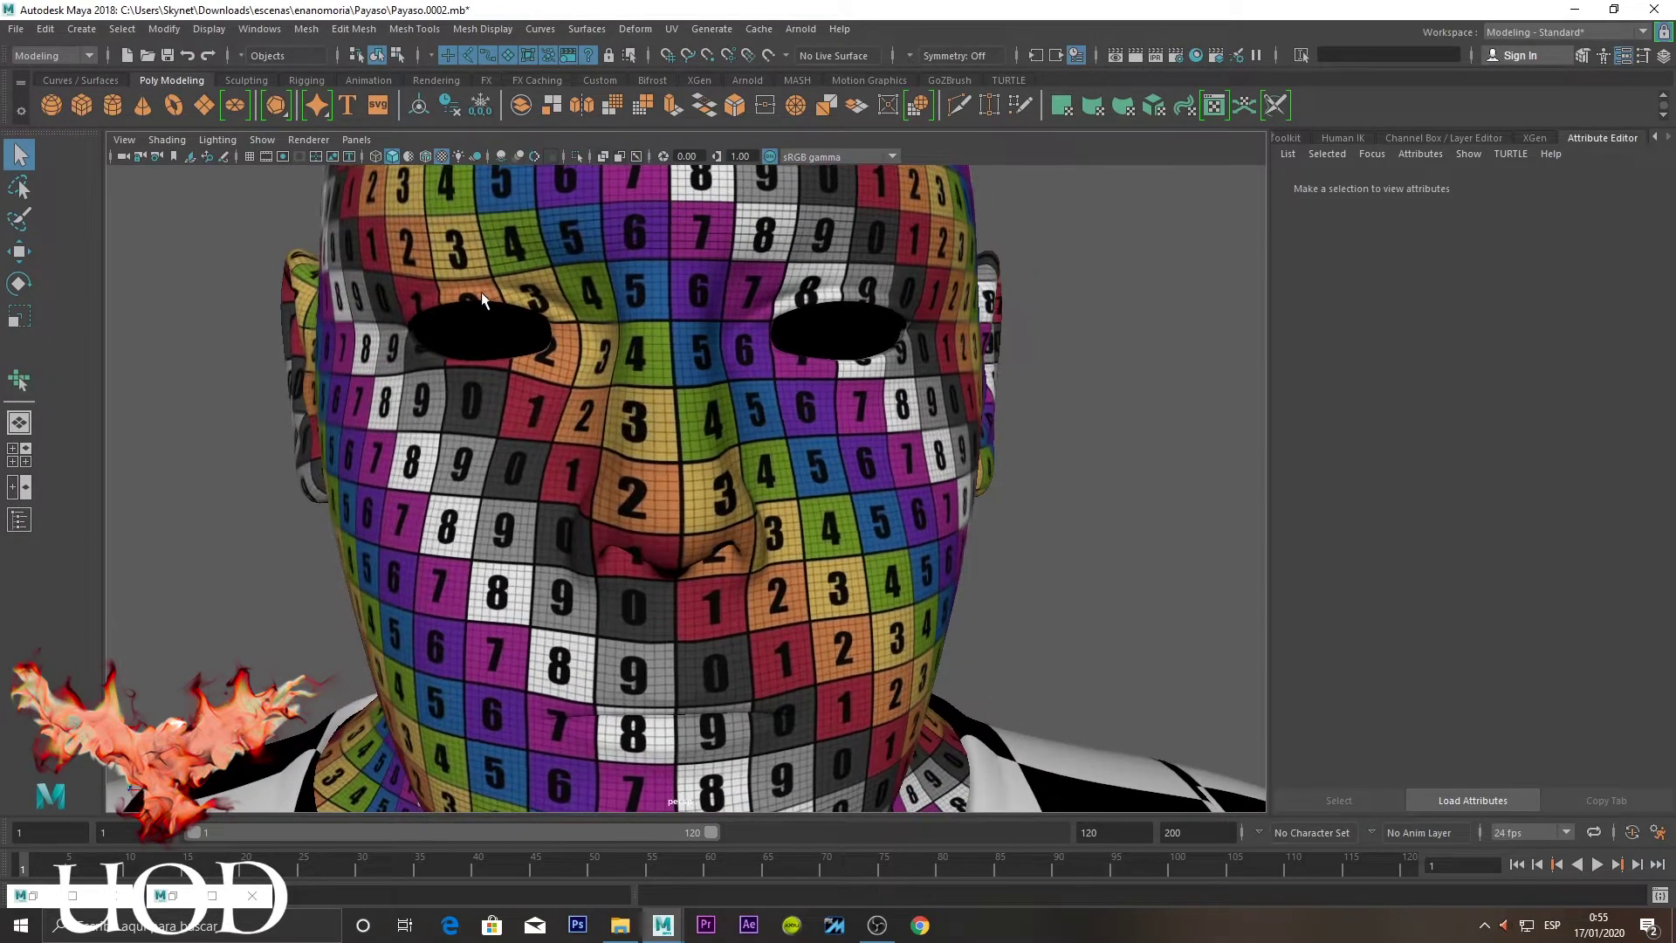
alt+drag(589, 369, 757, 515)
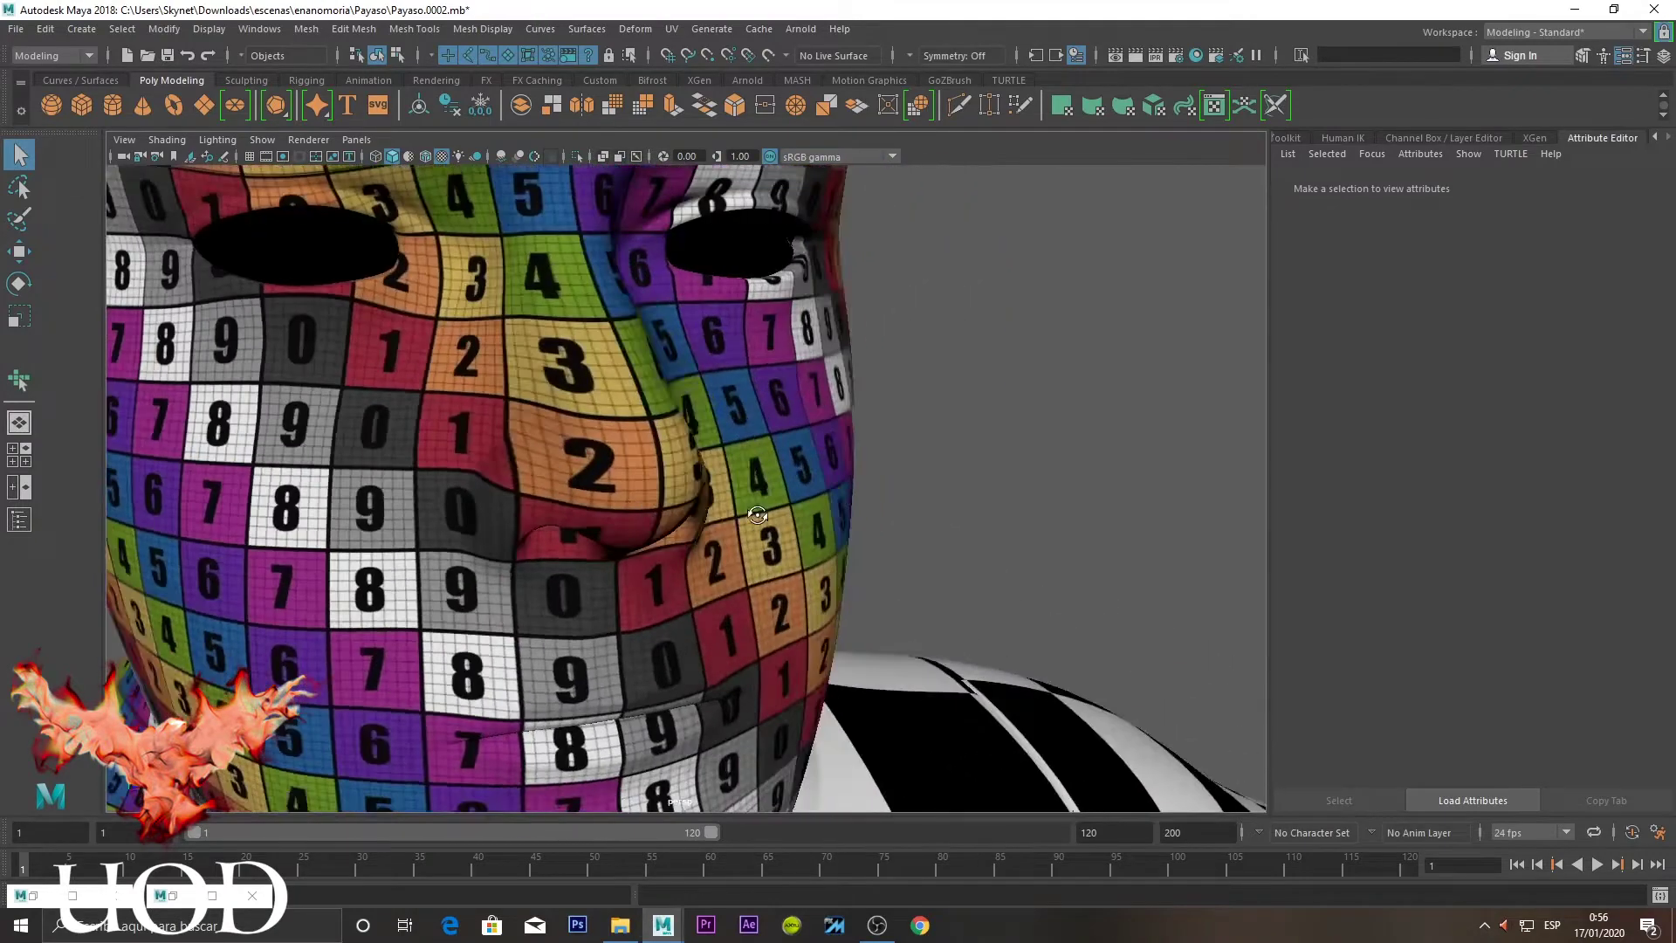
Select the head mesh and bring the UV Editor window back up
click(609, 377)
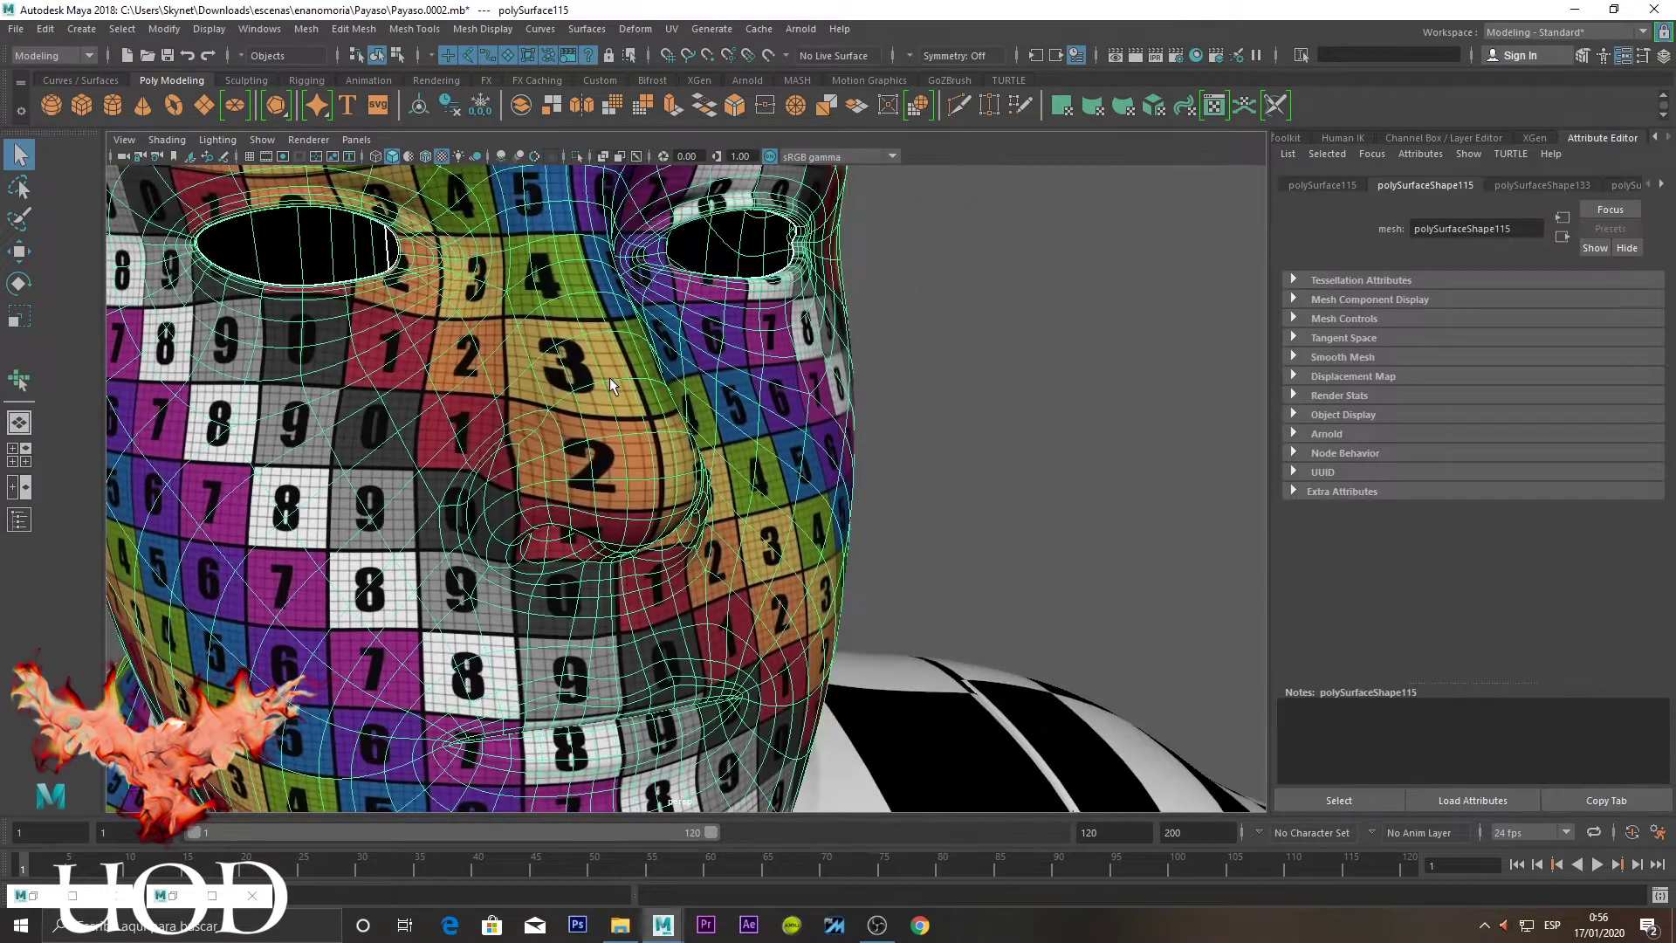
click(1046, 409)
click(595, 451)
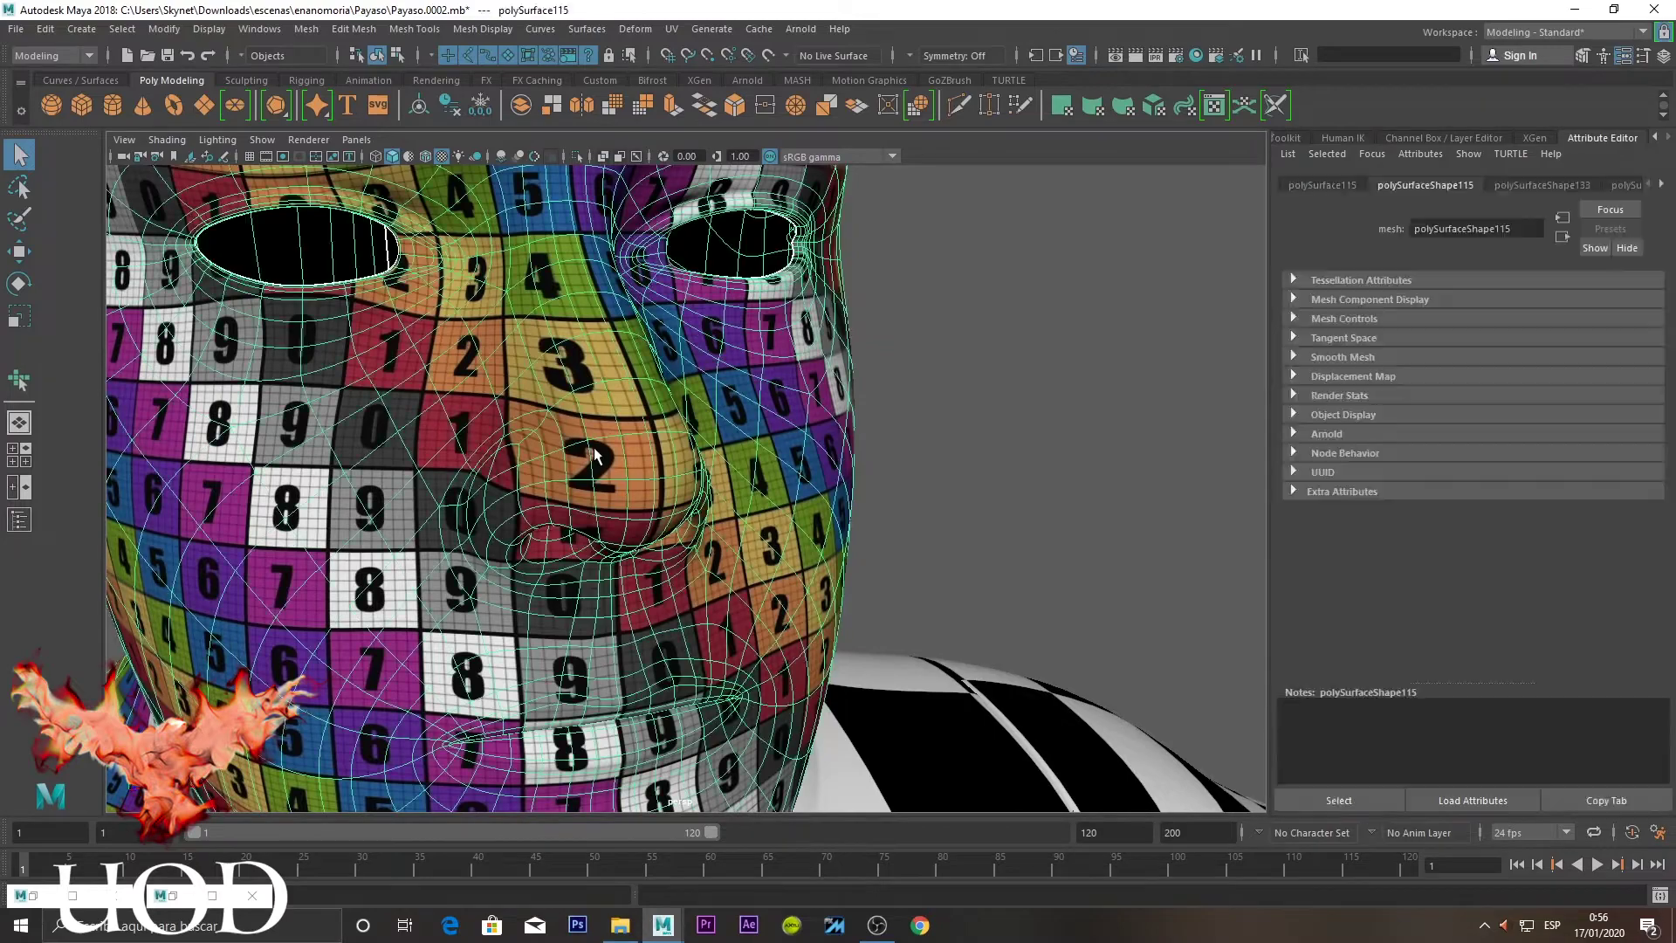
click(212, 896)
click(1575, 9)
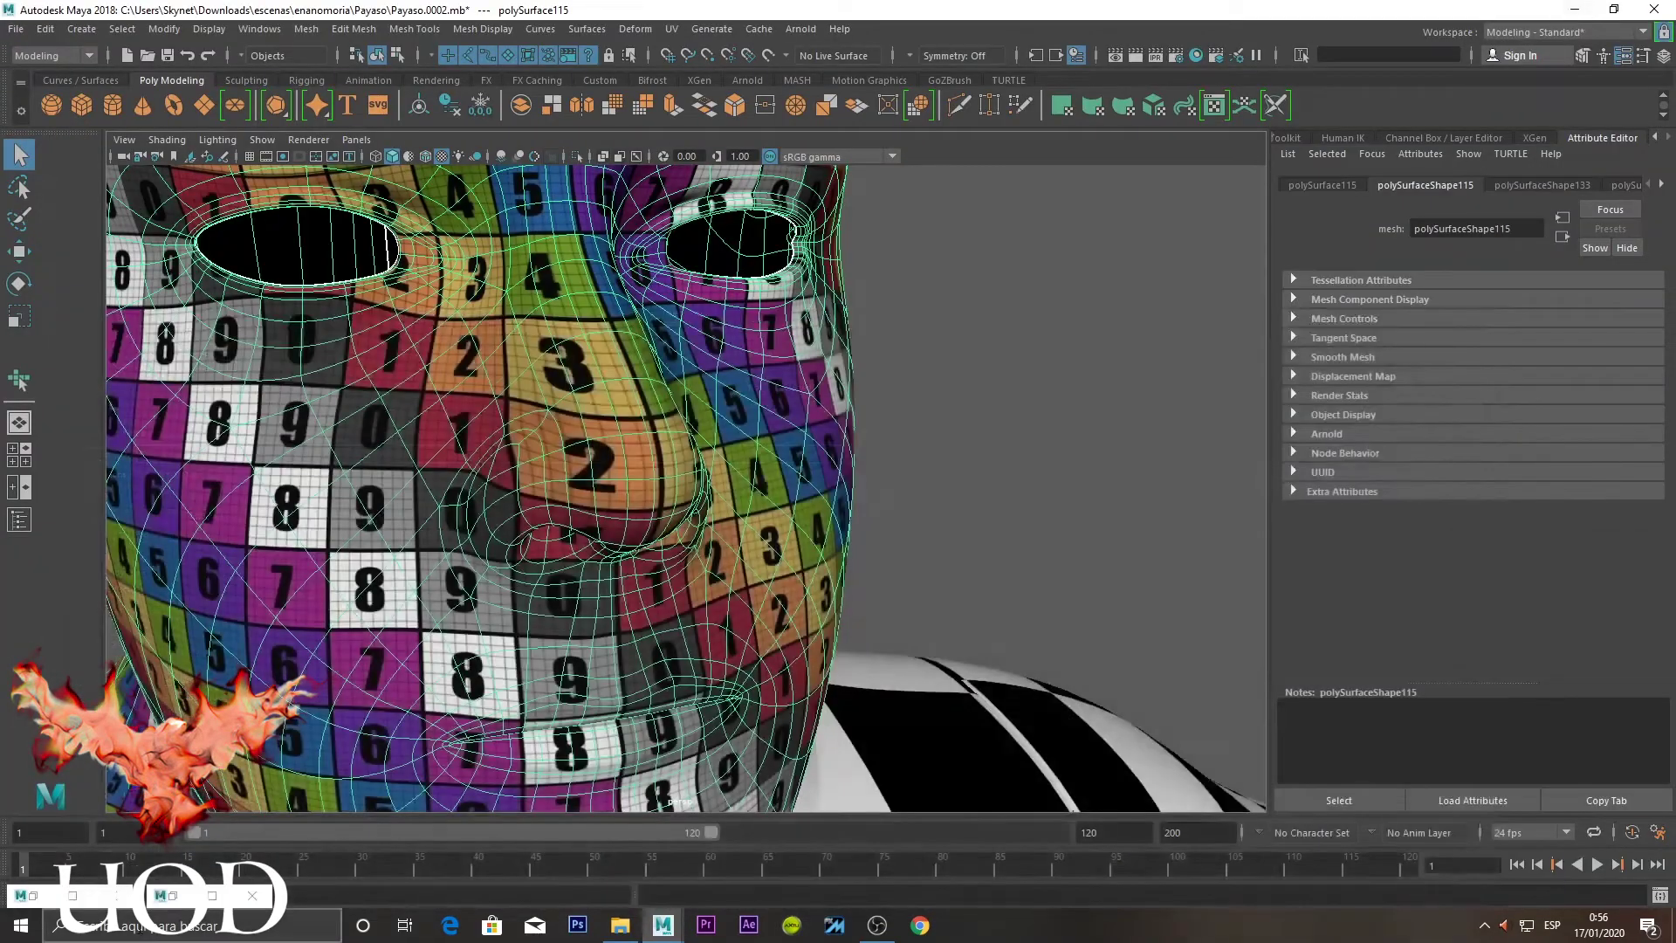
click(88, 899)
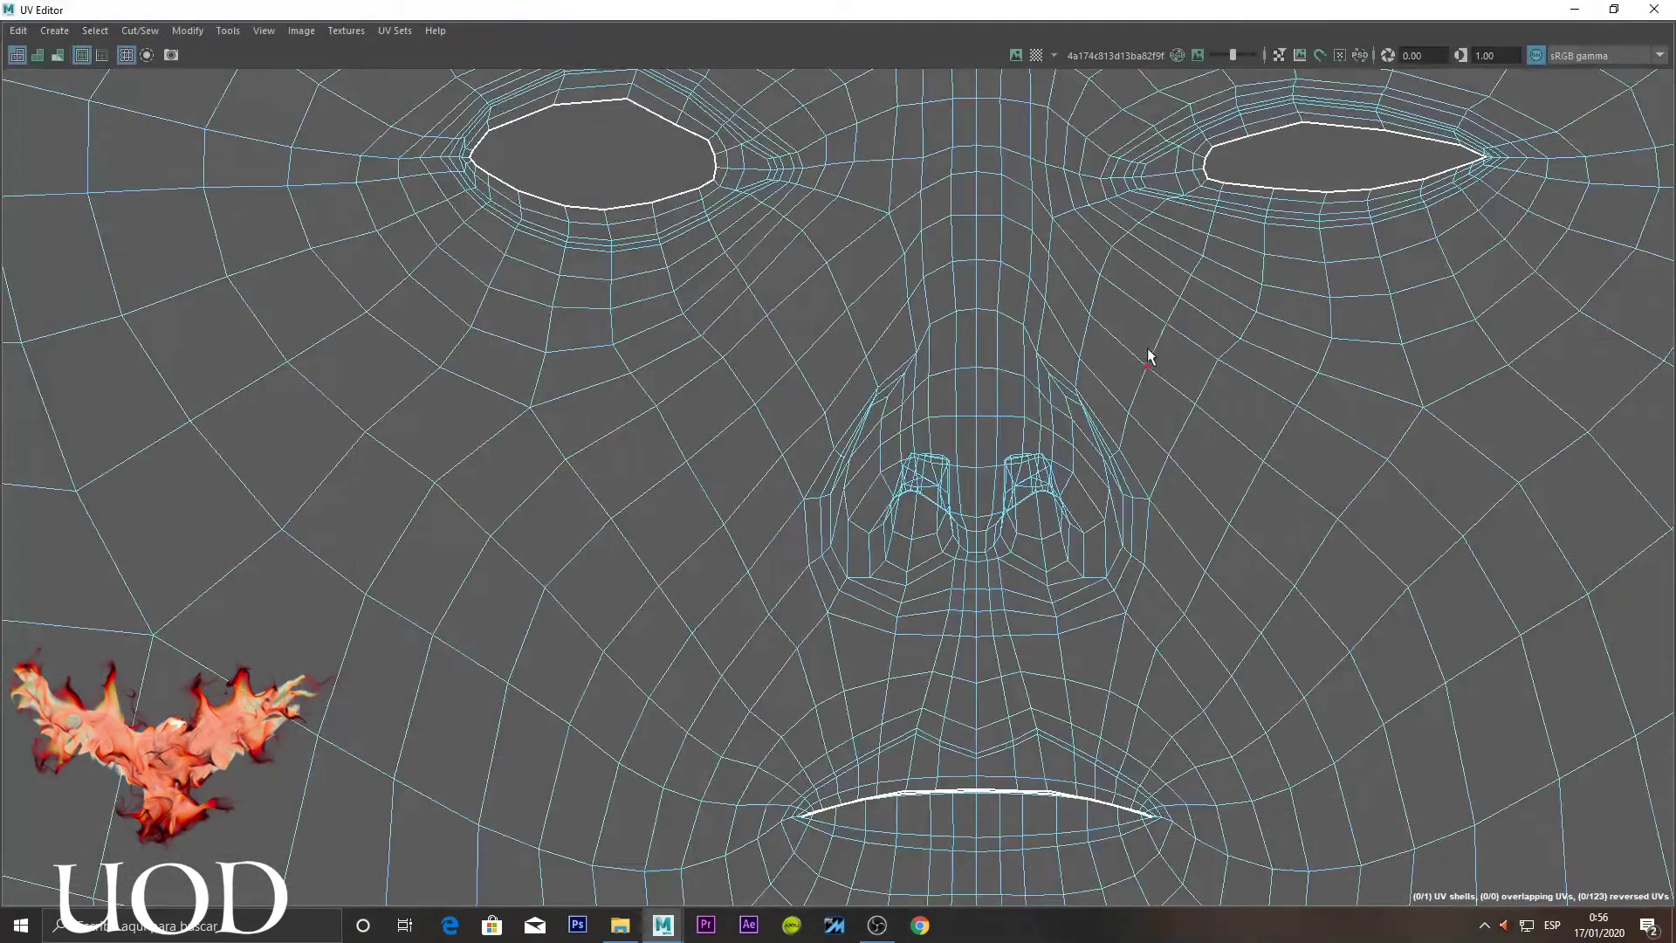
Marquee-select the UVs along the nose bridge in the UV Editor
drag(1177, 296, 779, 653)
ctrl+drag(777, 369, 779, 367)
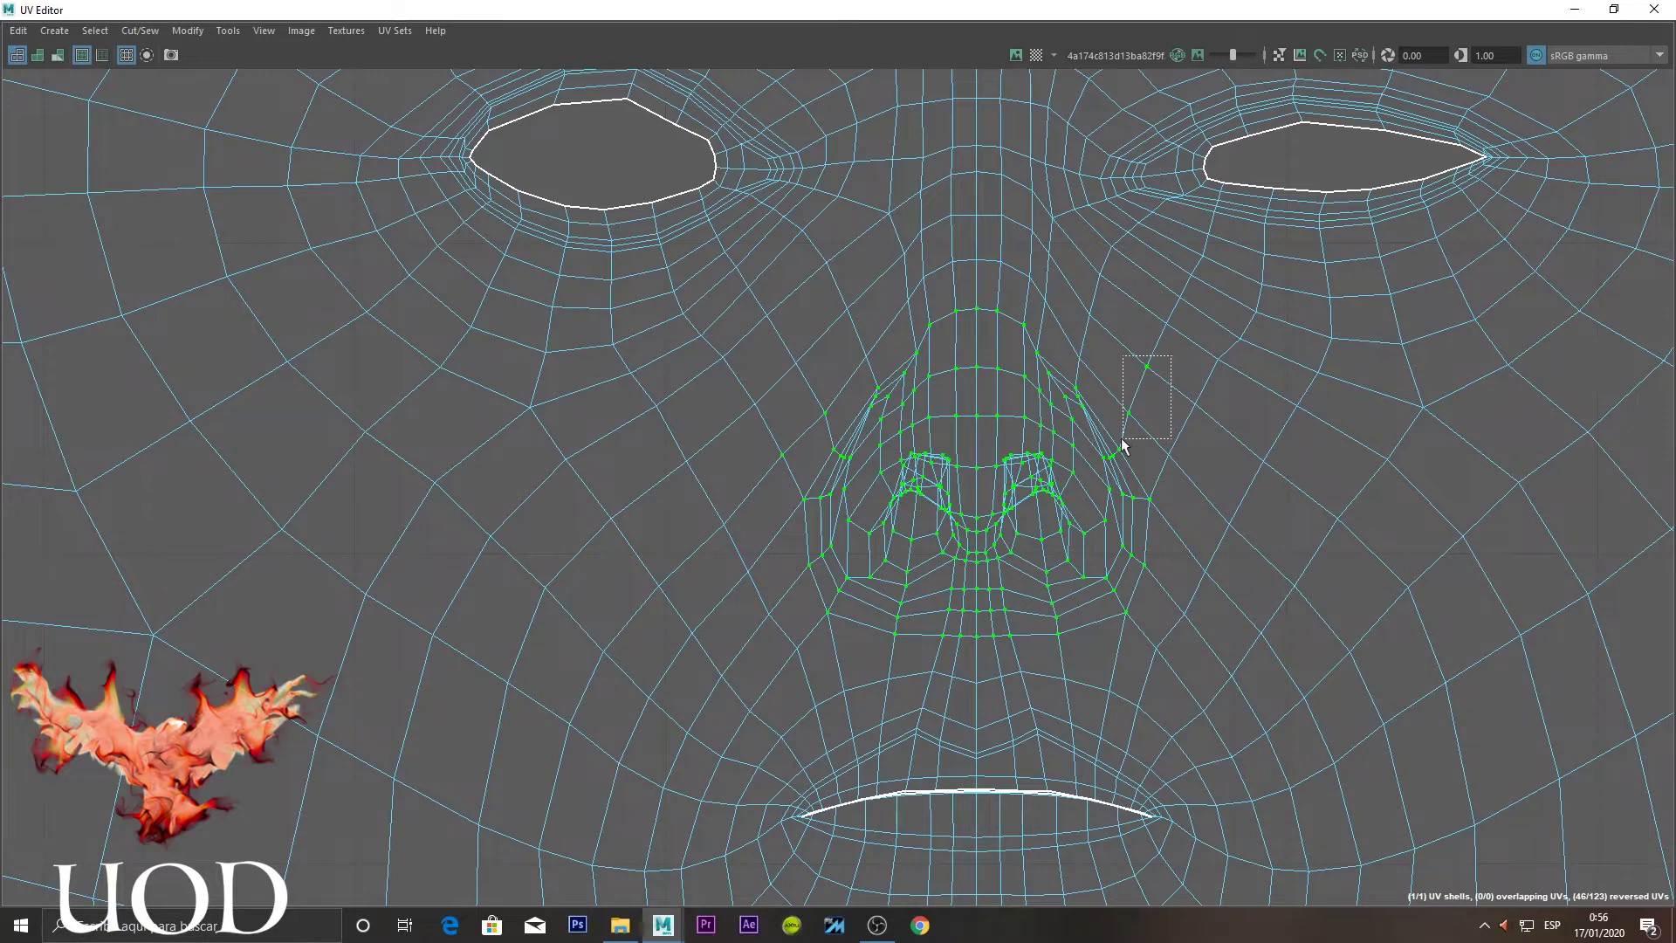
ctrl+drag(1179, 356, 1122, 457)
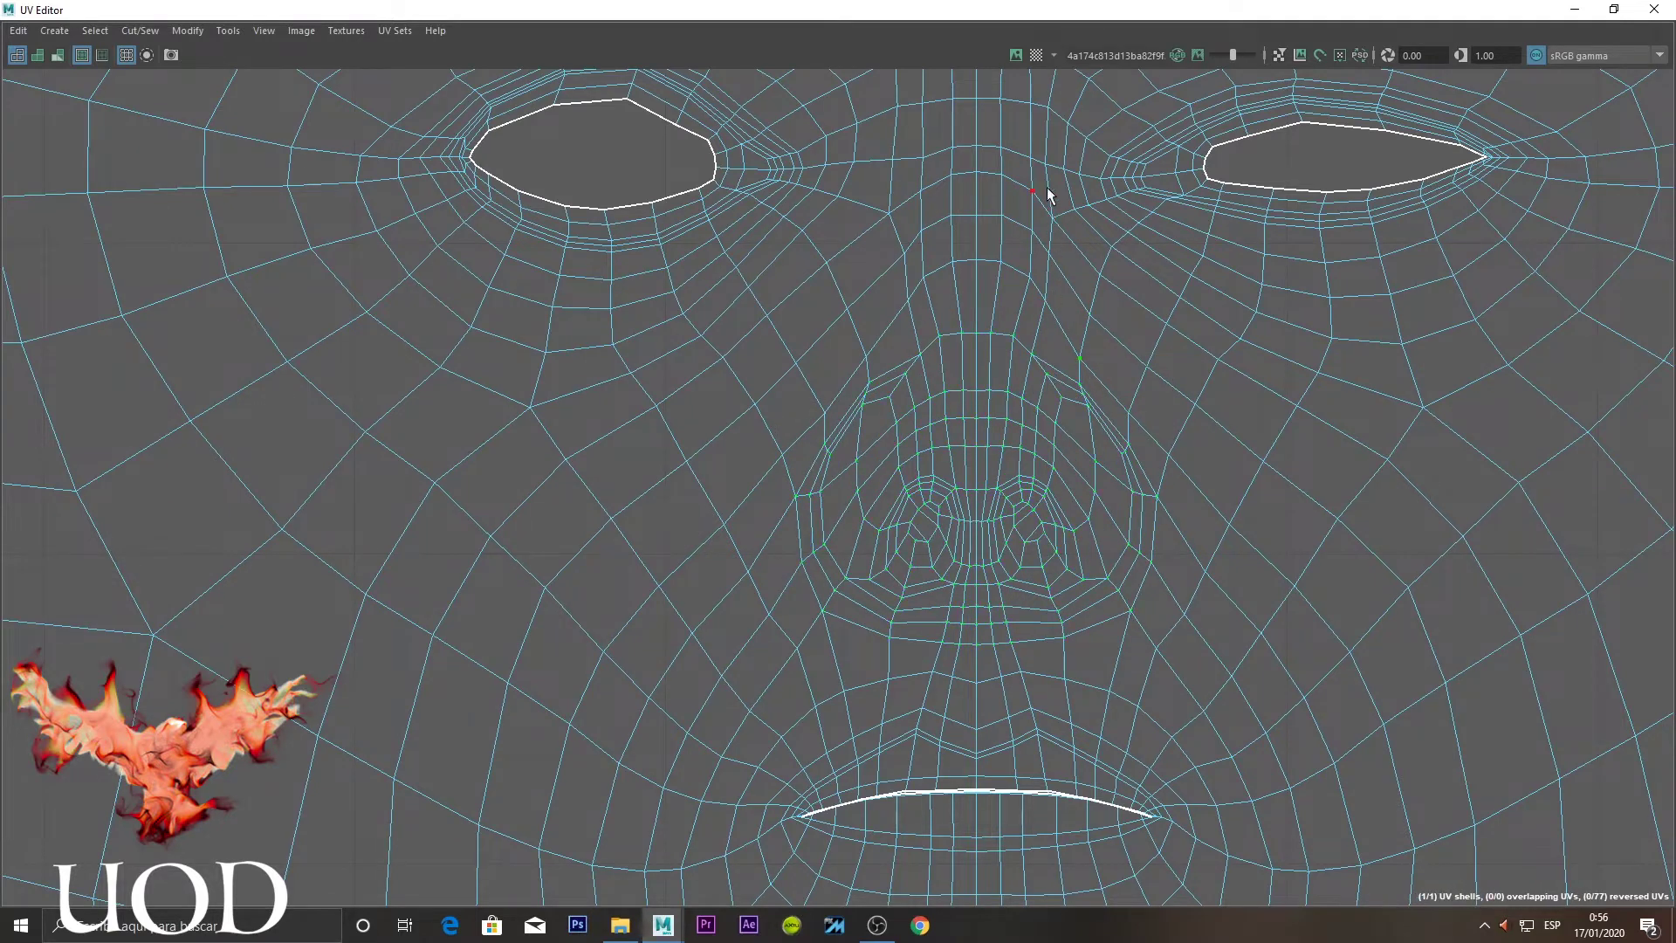
alt+middle_drag(1037, 144, 971, 234)
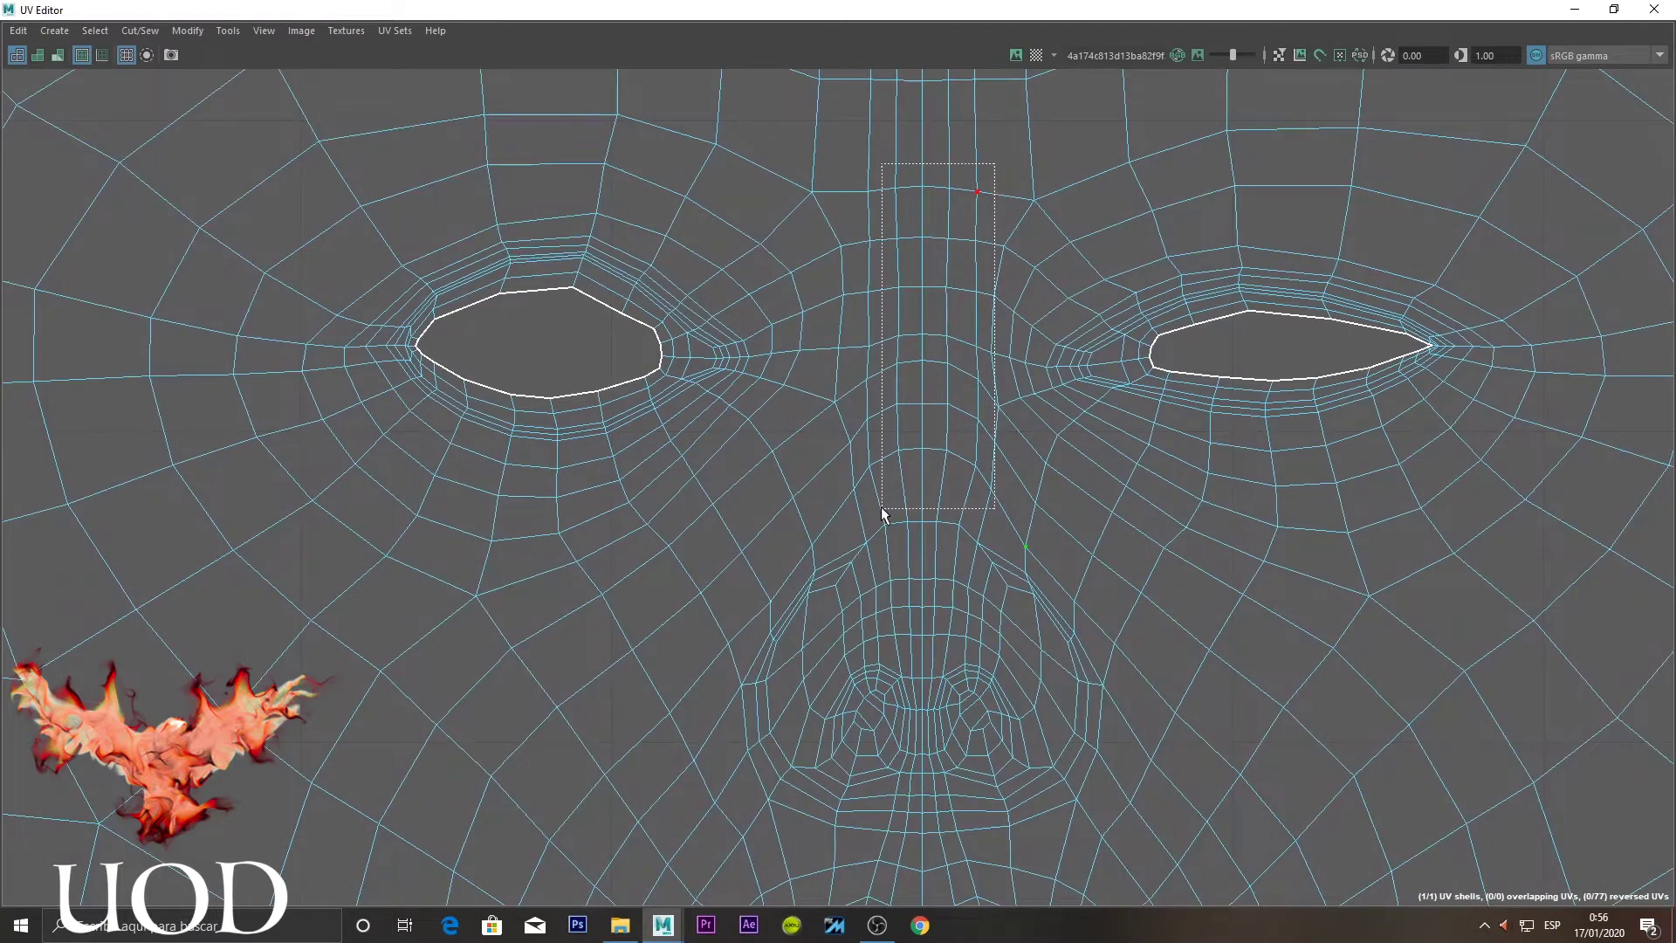
drag(966, 255, 859, 507)
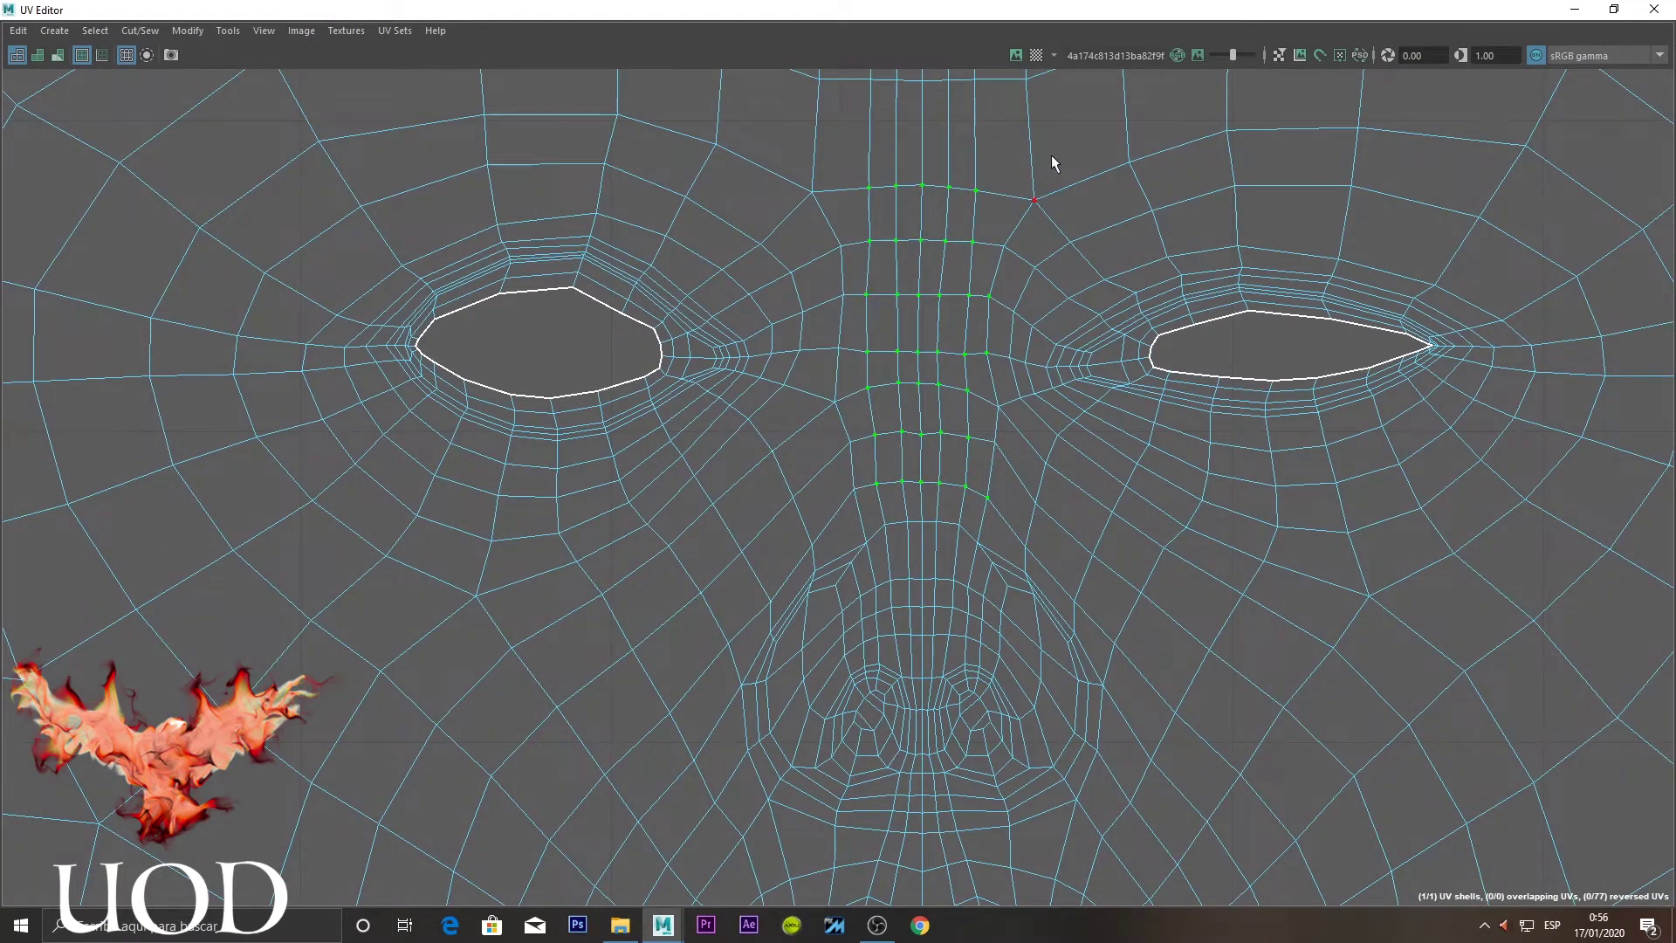
Line up the stray nose-bridge UV with the top row and relax the block
drag(1052, 163, 869, 213)
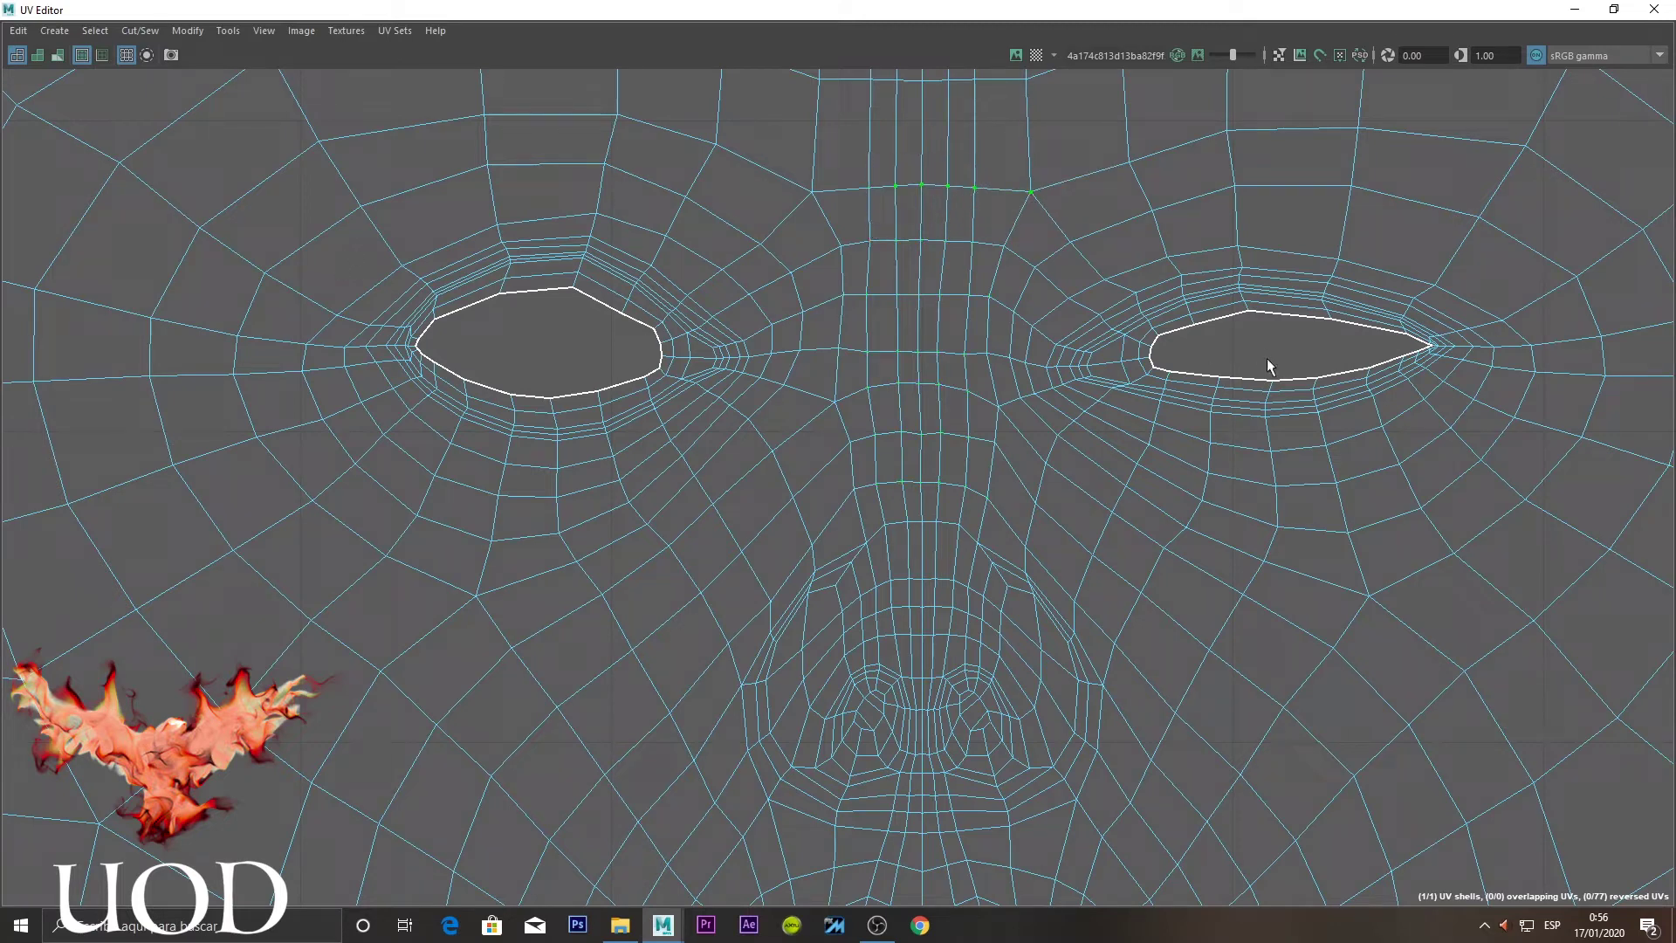
alt+middle_drag(976, 356, 967, 295)
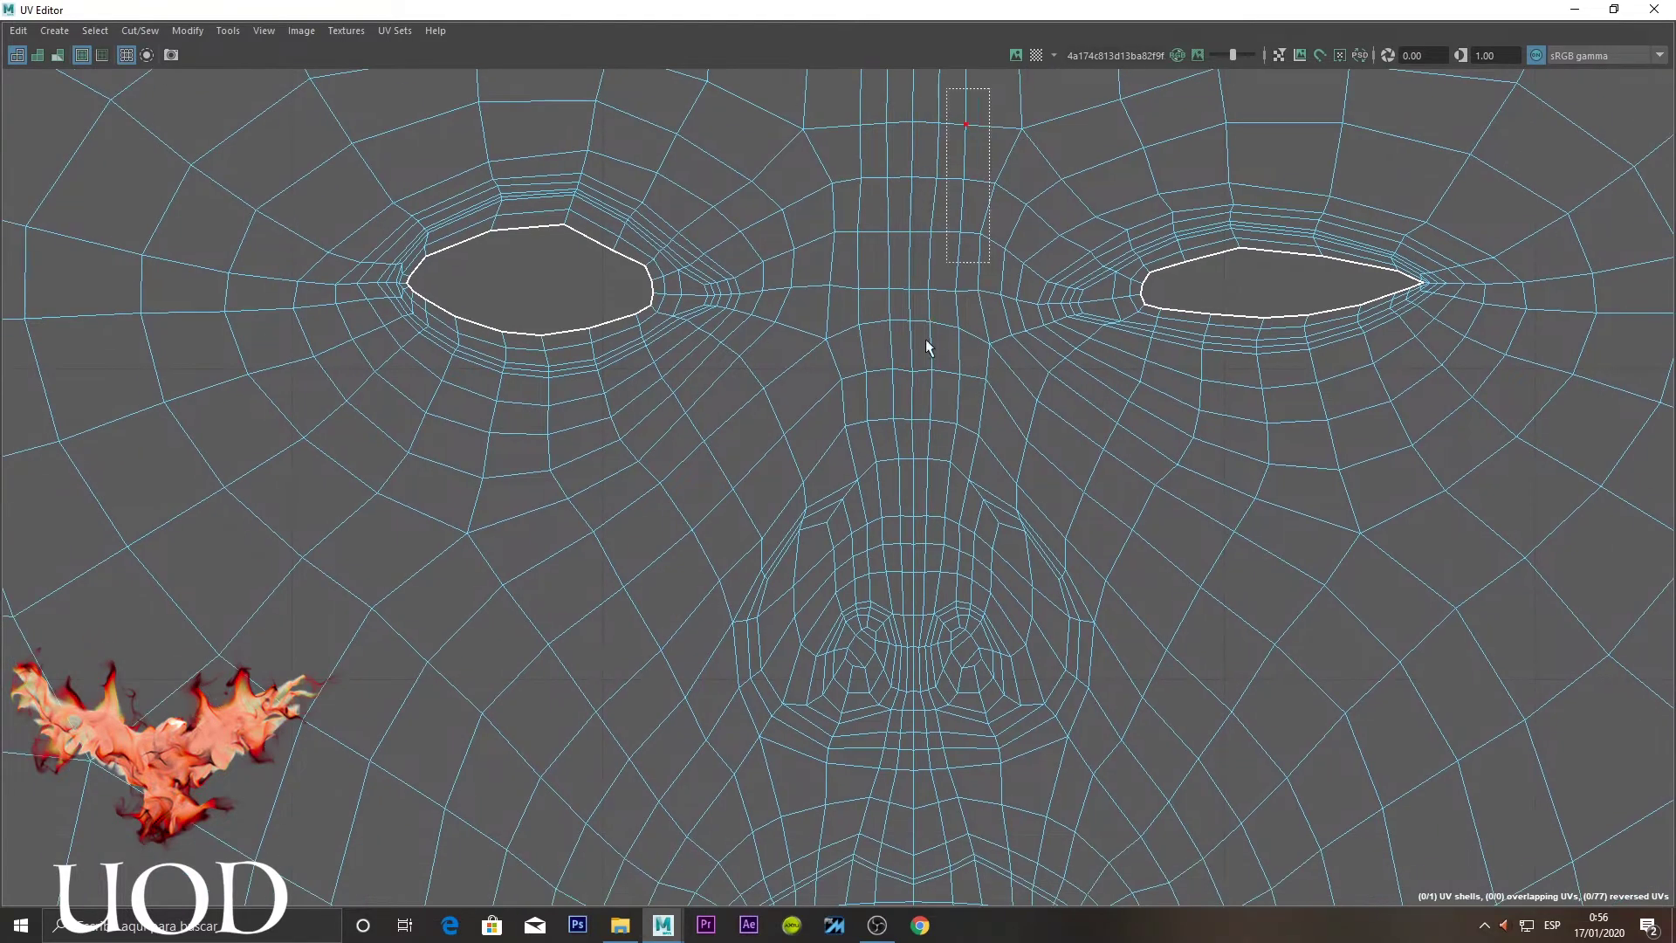
key(ctrl+z)
key(ctrl+z)
drag(982, 113, 850, 431)
key(ctrl+z)
key(ctrl+z)
Show the 3D view beside the UV layout with the head displayed unsmoothed
double_click(1482, 9)
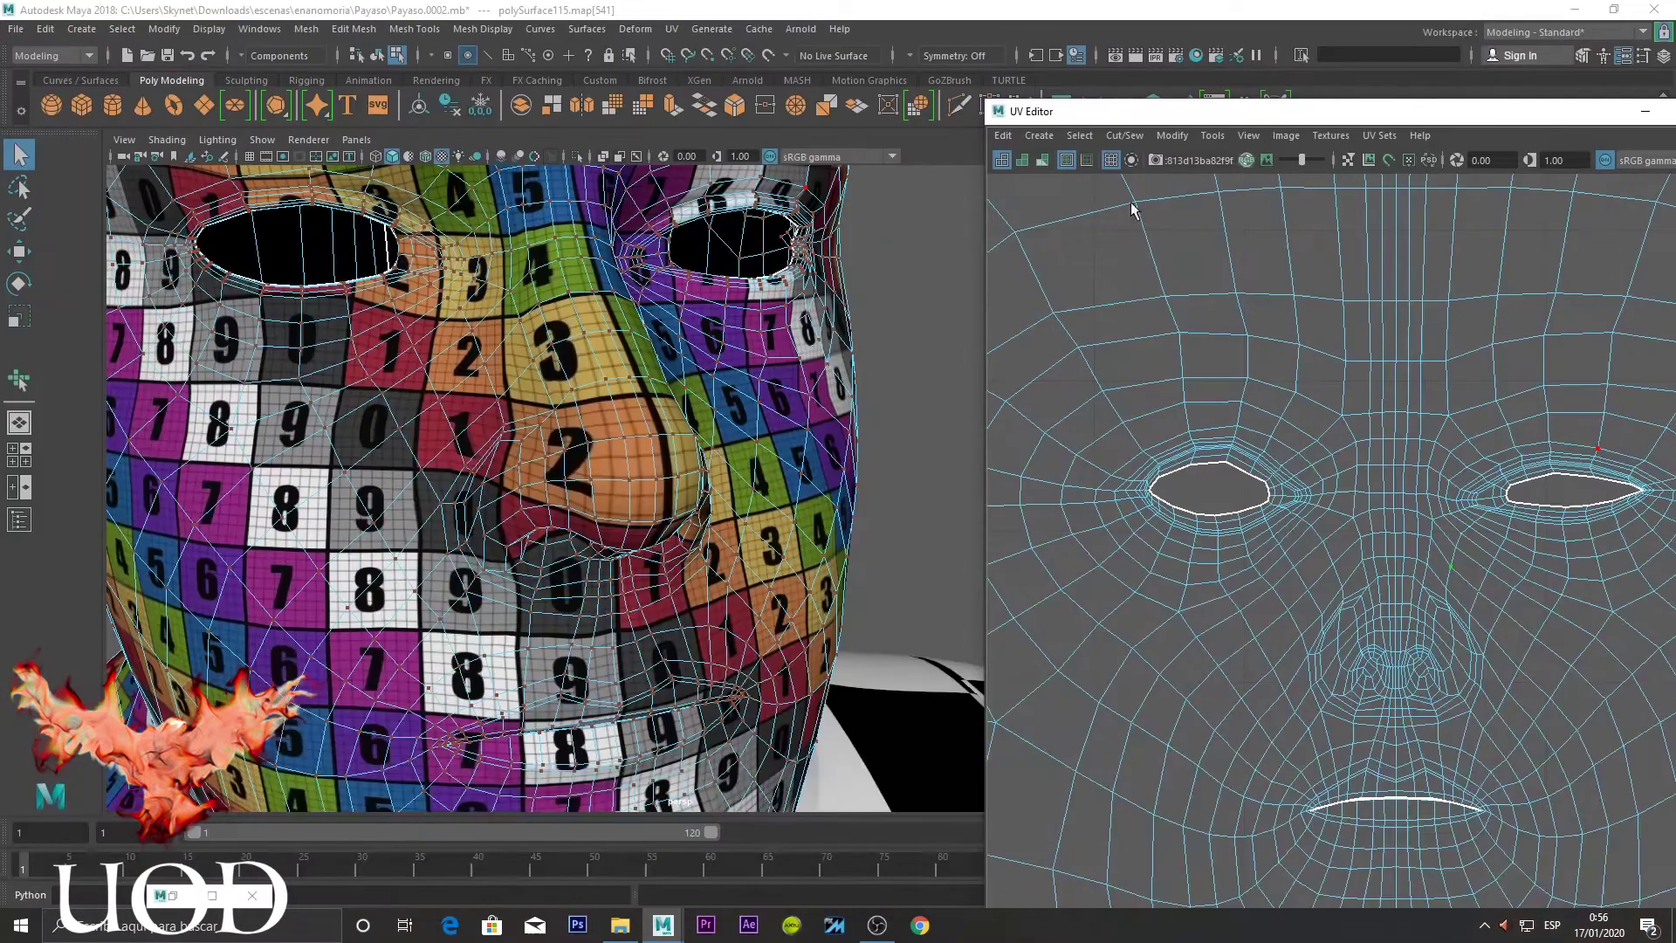
mouse_move(849, 410)
alt+mouse_down()
mouse_move(846, 449)
mouse_move(890, 442)
mouse_move(871, 442)
alt+mouse_up()
scroll(1127, 389, down, 2)
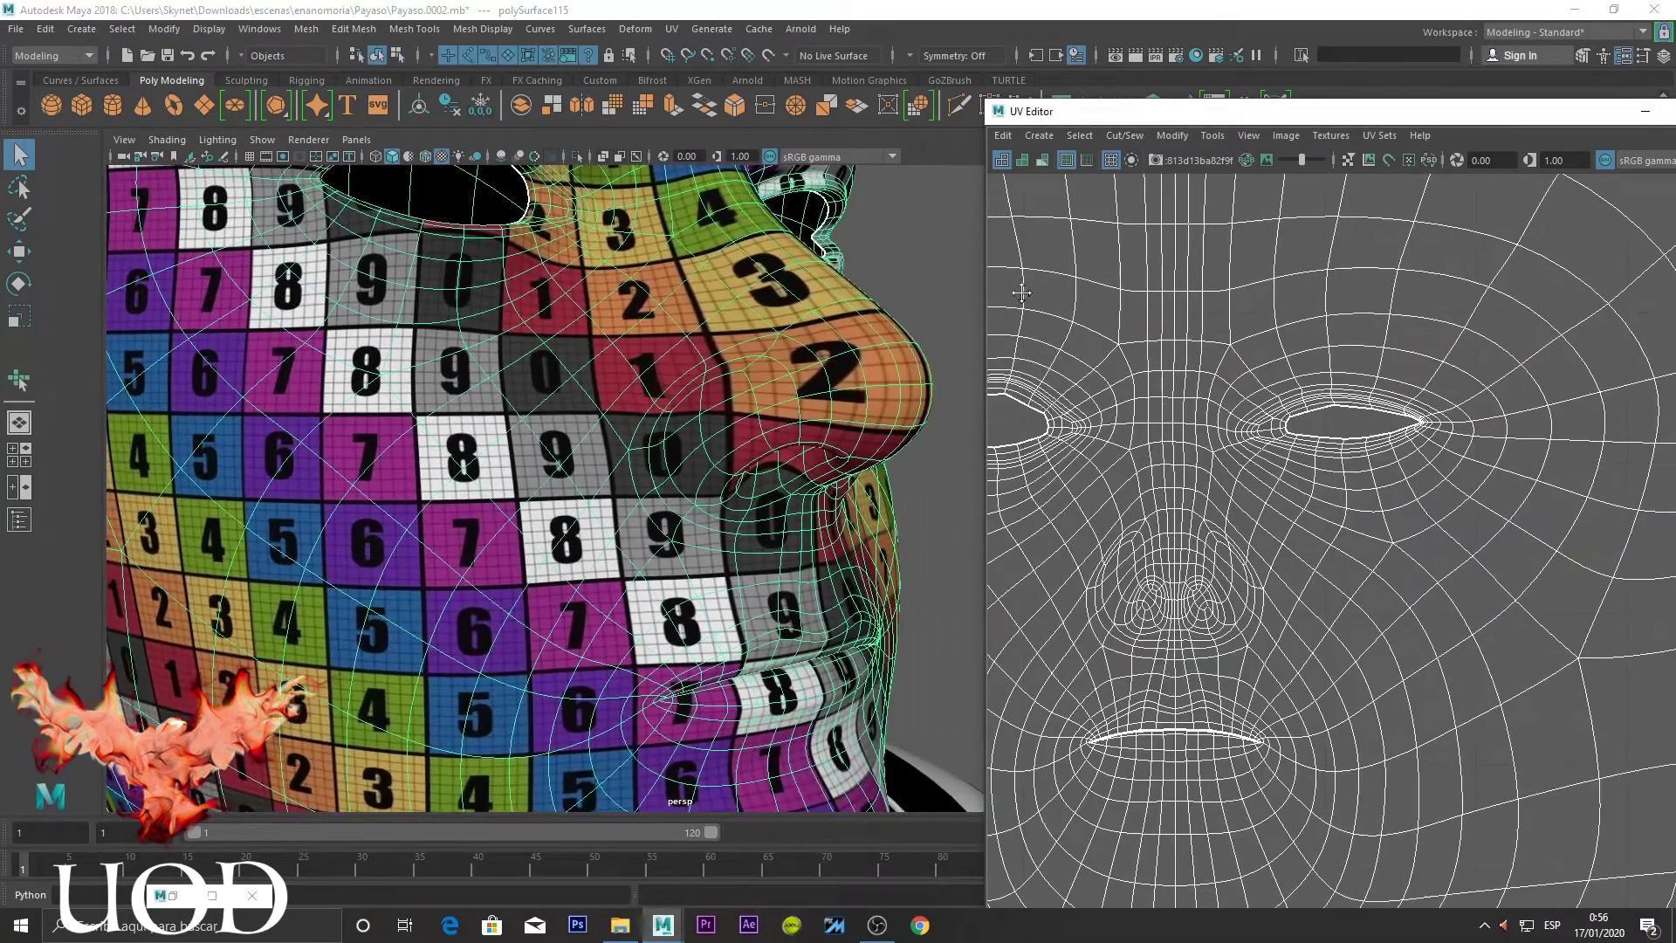
scroll(1318, 441, up, 3)
scroll(1317, 442, up, 2)
key(1)
Unfold the UVs on the nose's right side with the Unfold brush
alt+middle_drag(1225, 428, 1296, 430)
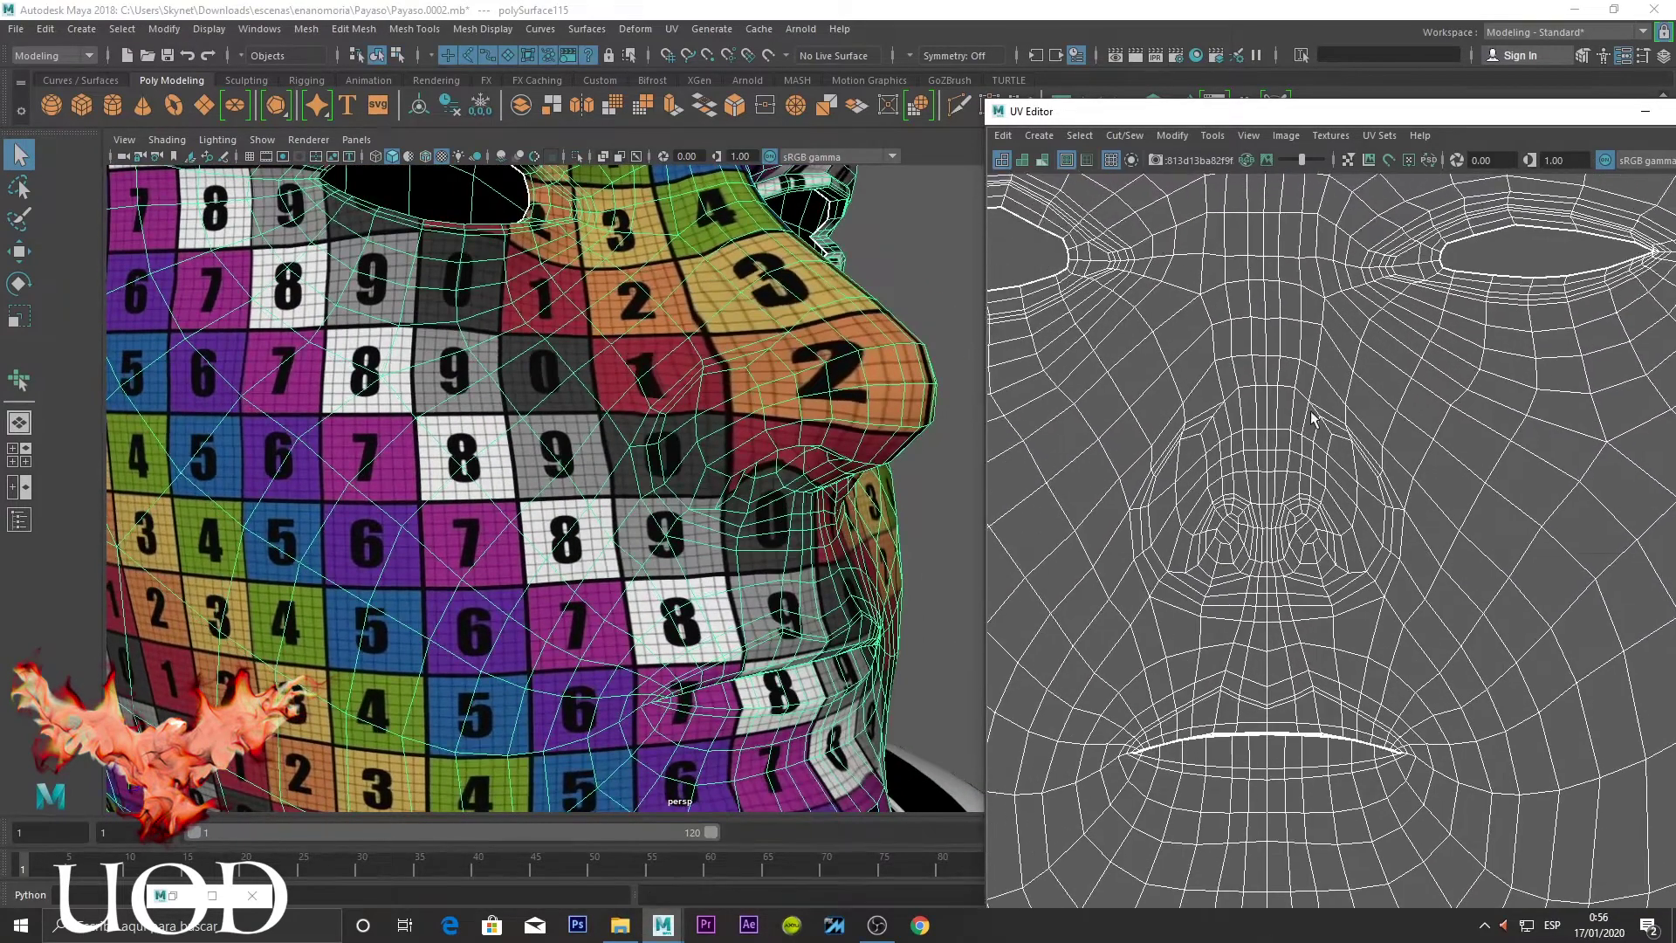
right_drag(1301, 419, 1379, 414)
drag(1402, 353, 1295, 563)
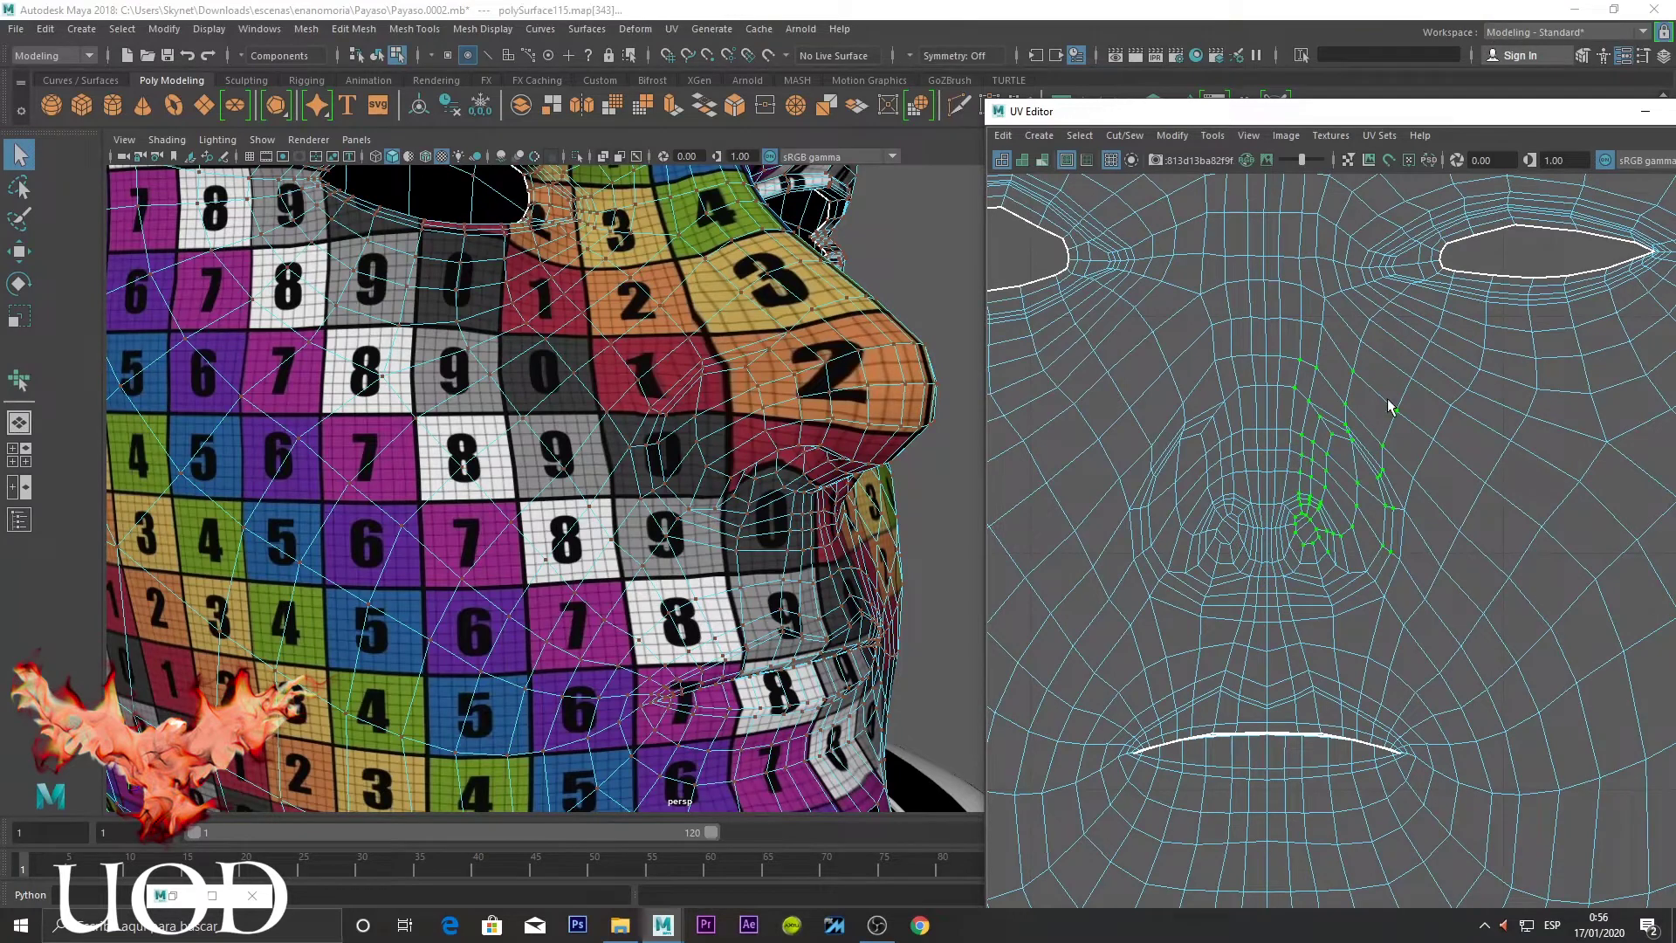
drag(1400, 388, 1111, 637)
click(1201, 140)
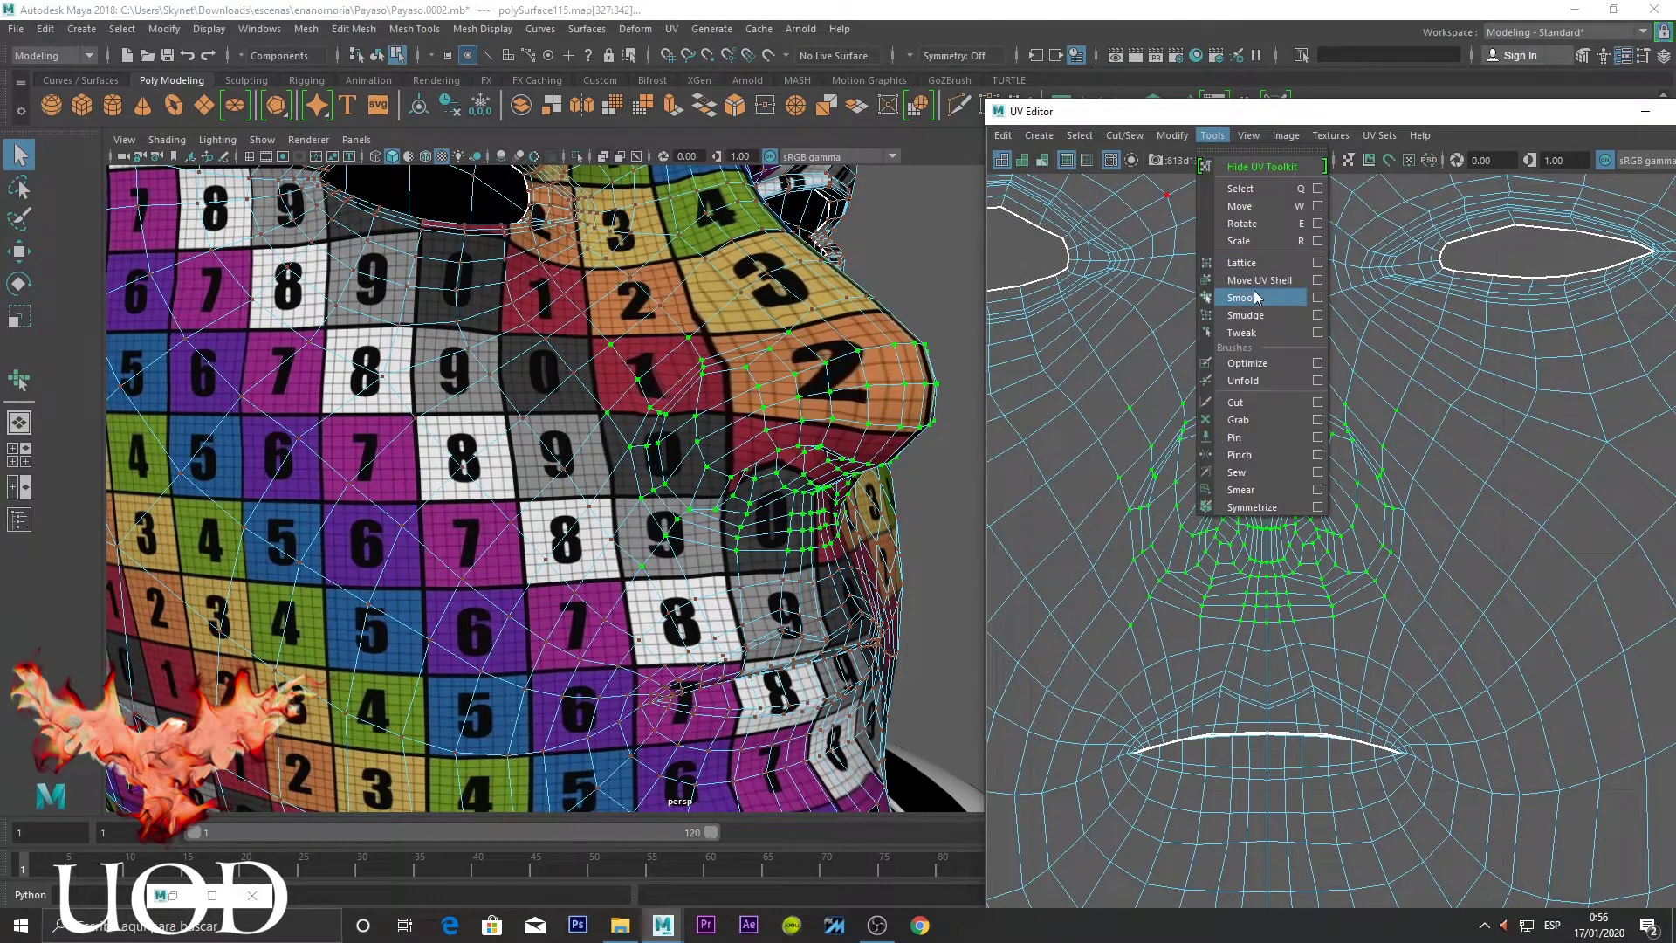
click(1239, 296)
drag(1077, 651, 1080, 652)
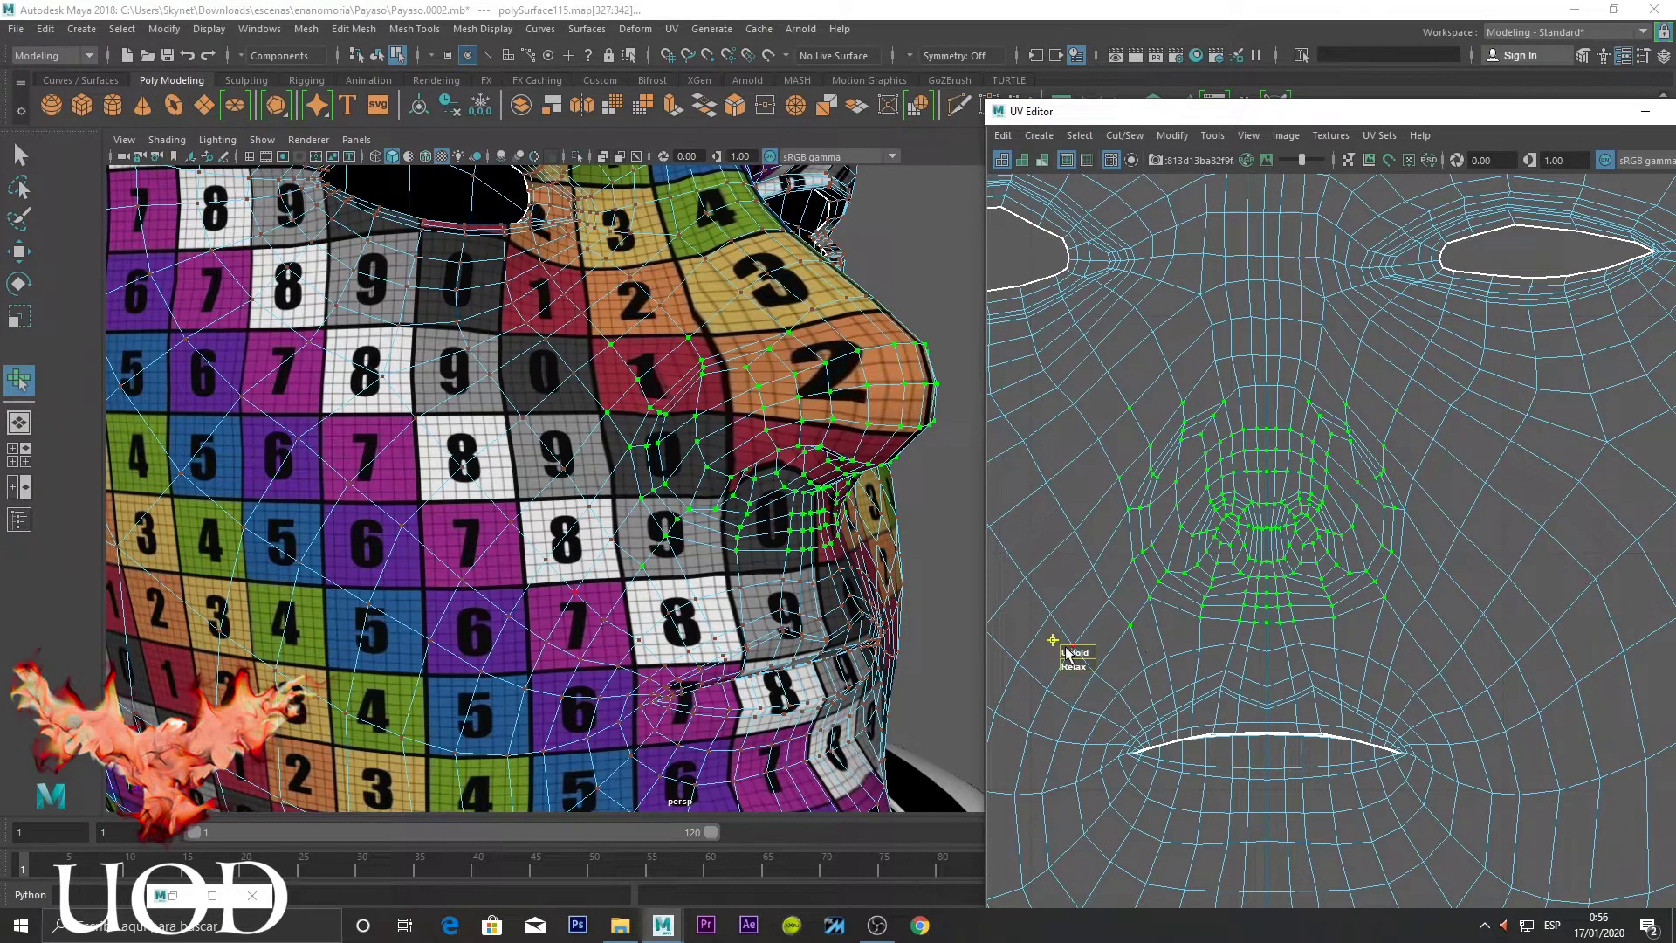
Select the central face UVs and unfold them
drag(1442, 295, 1092, 646)
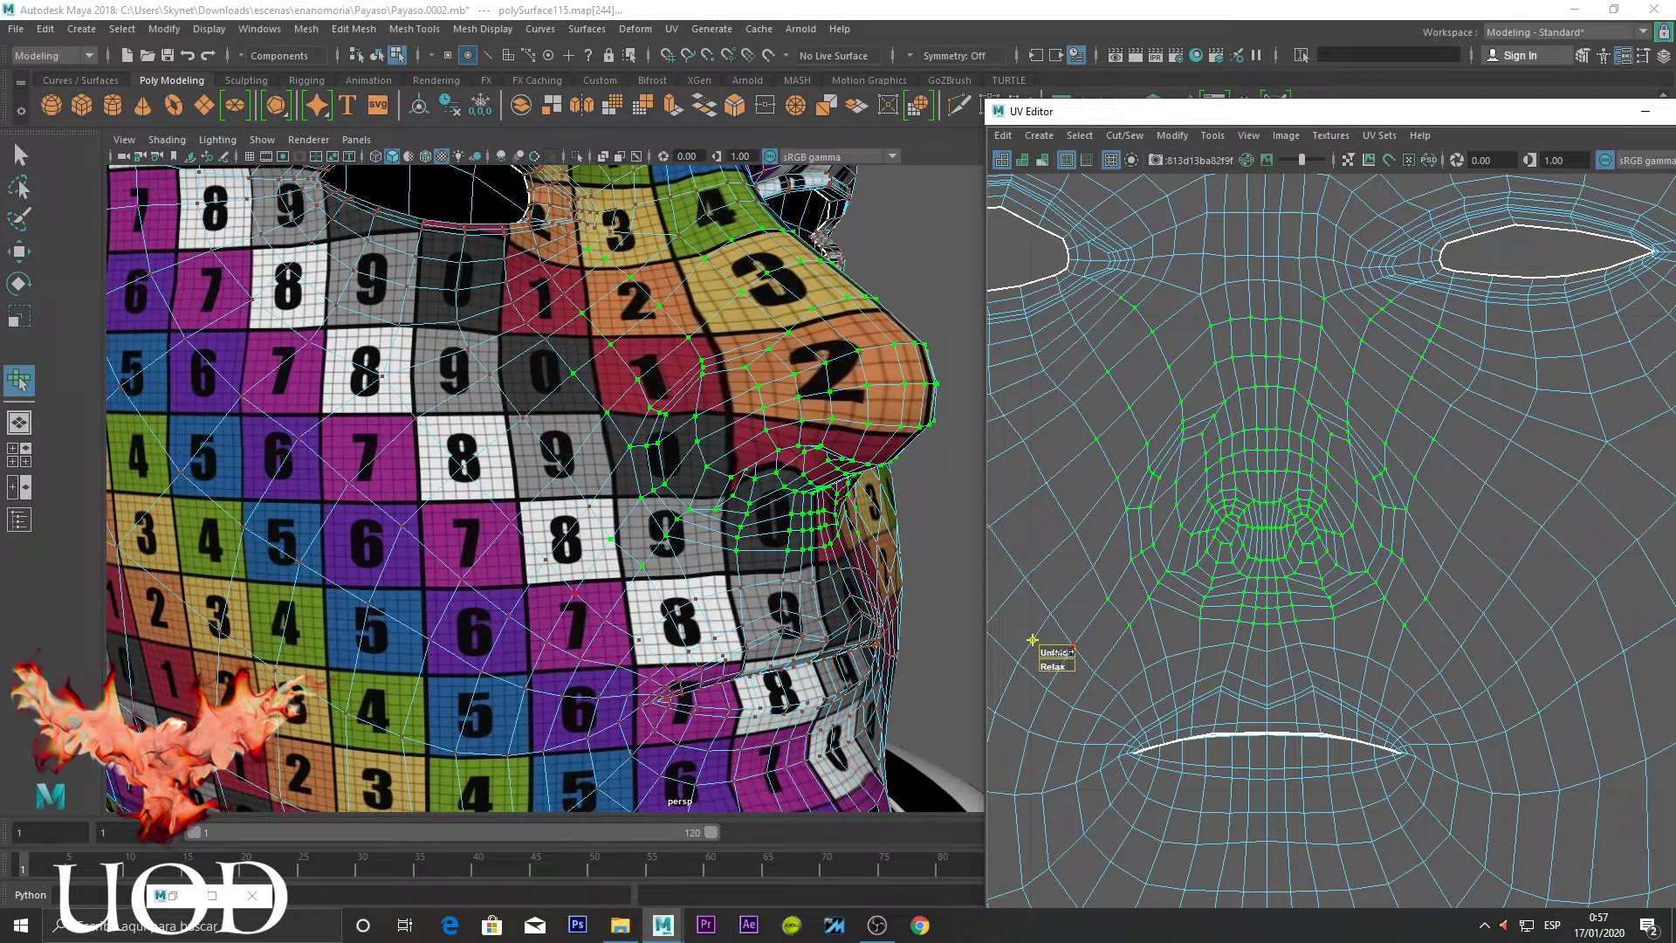
click(1435, 339)
drag(1417, 266, 1126, 642)
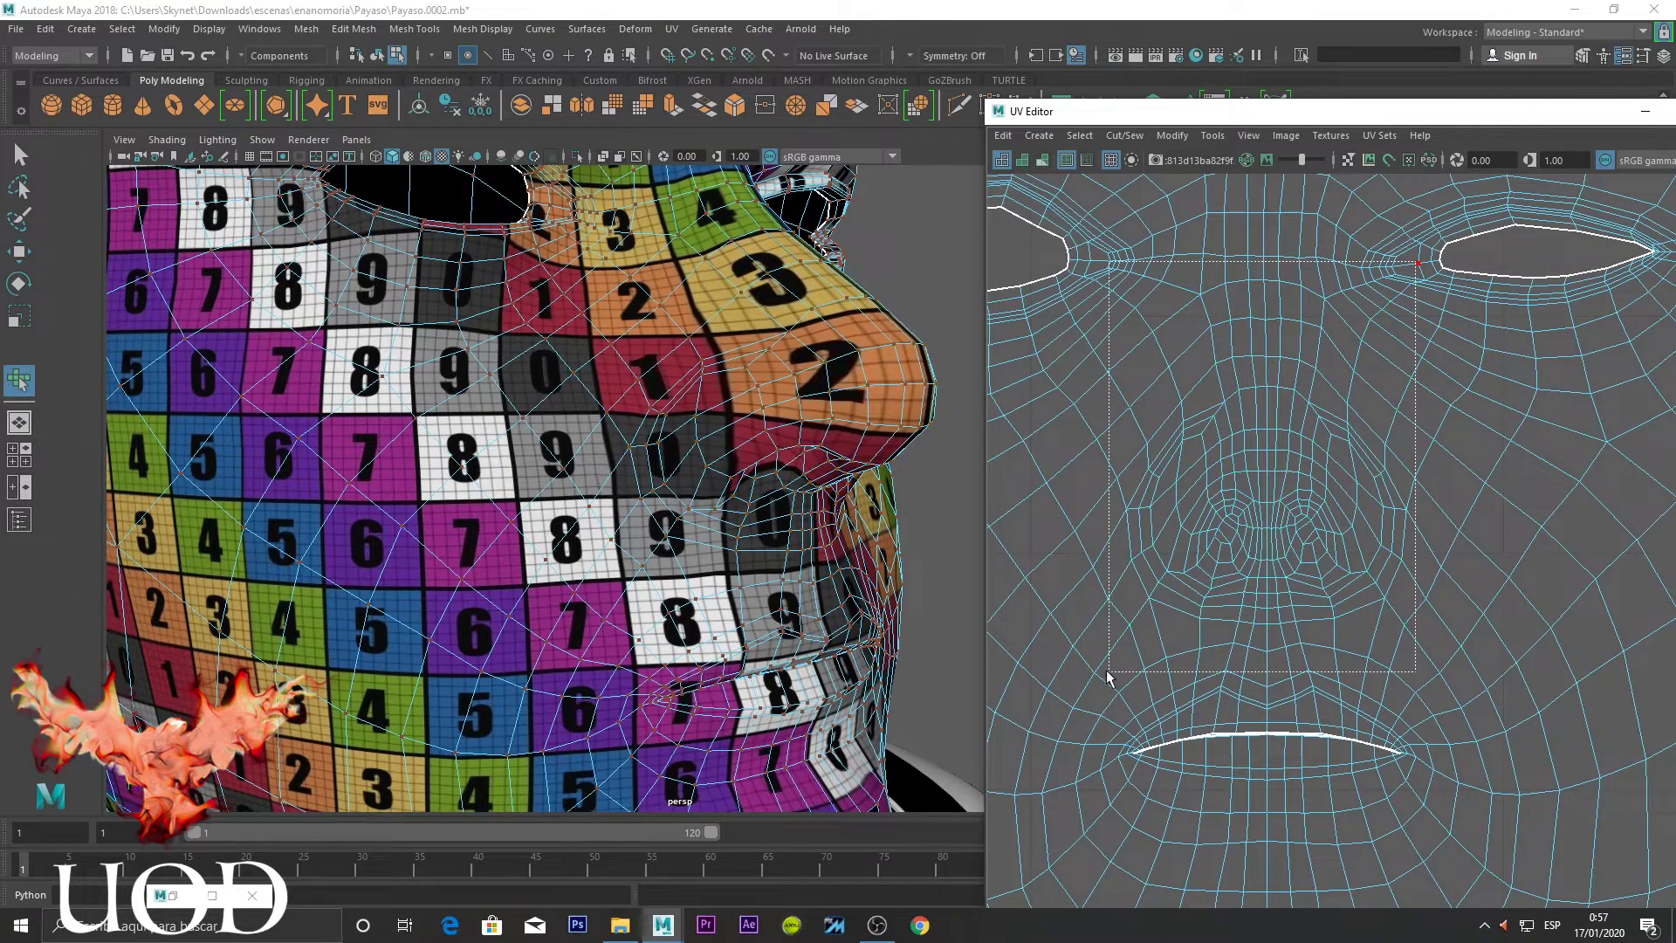
drag(1056, 705, 1392, 632)
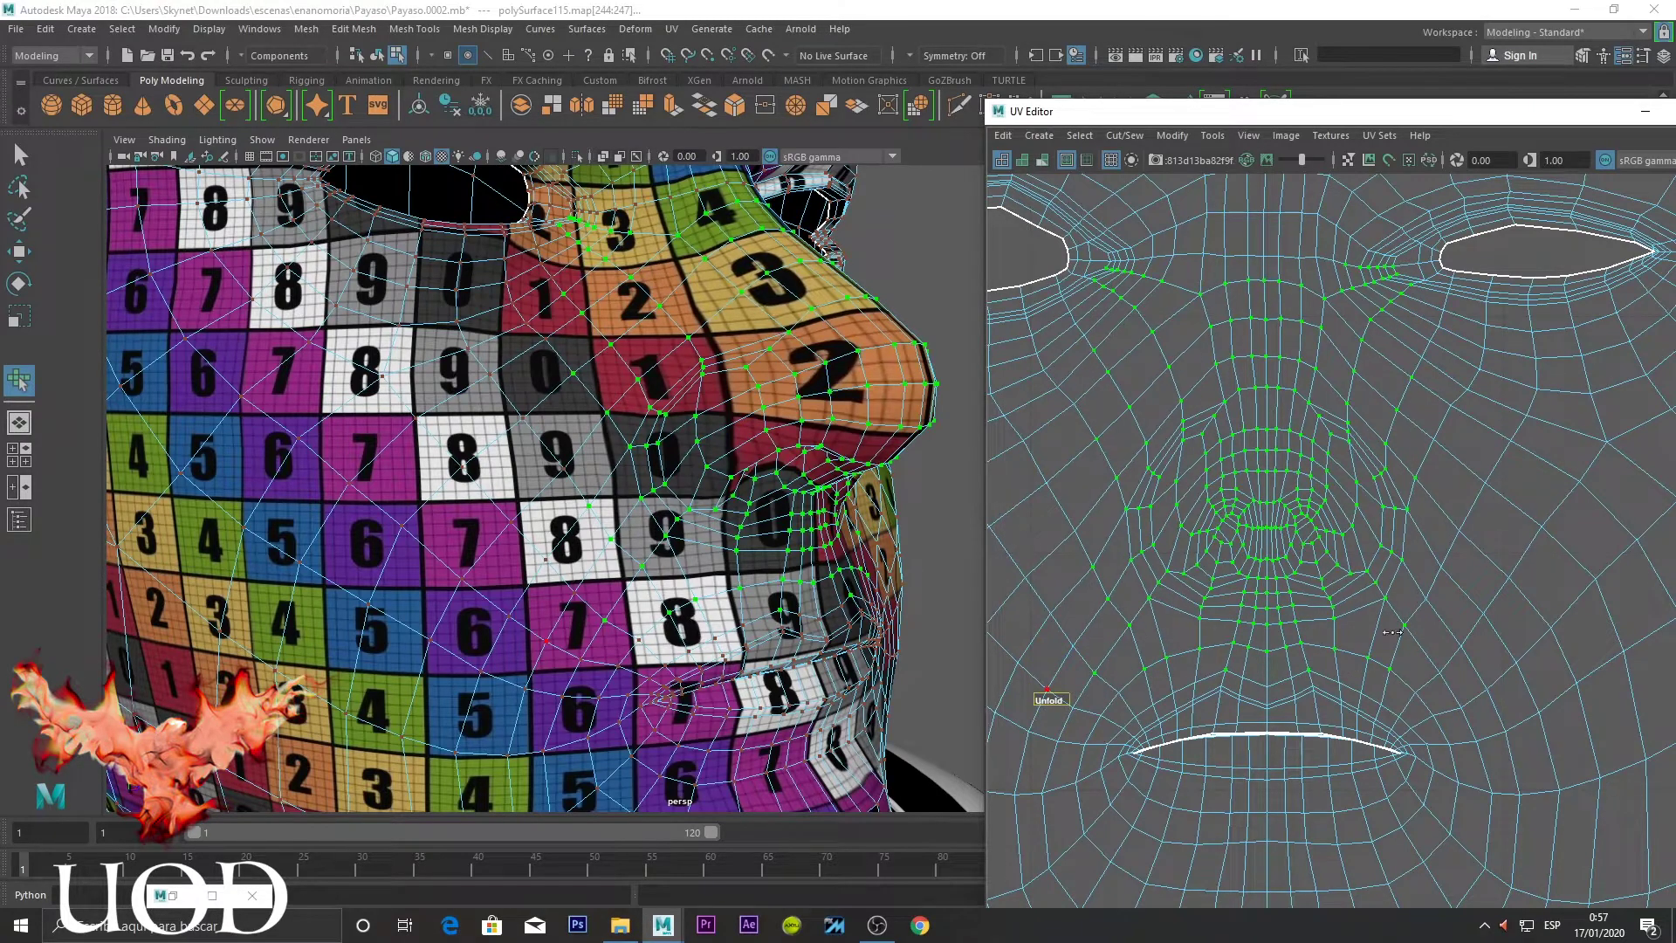
click(1325, 376)
scroll(1300, 328, down, 3)
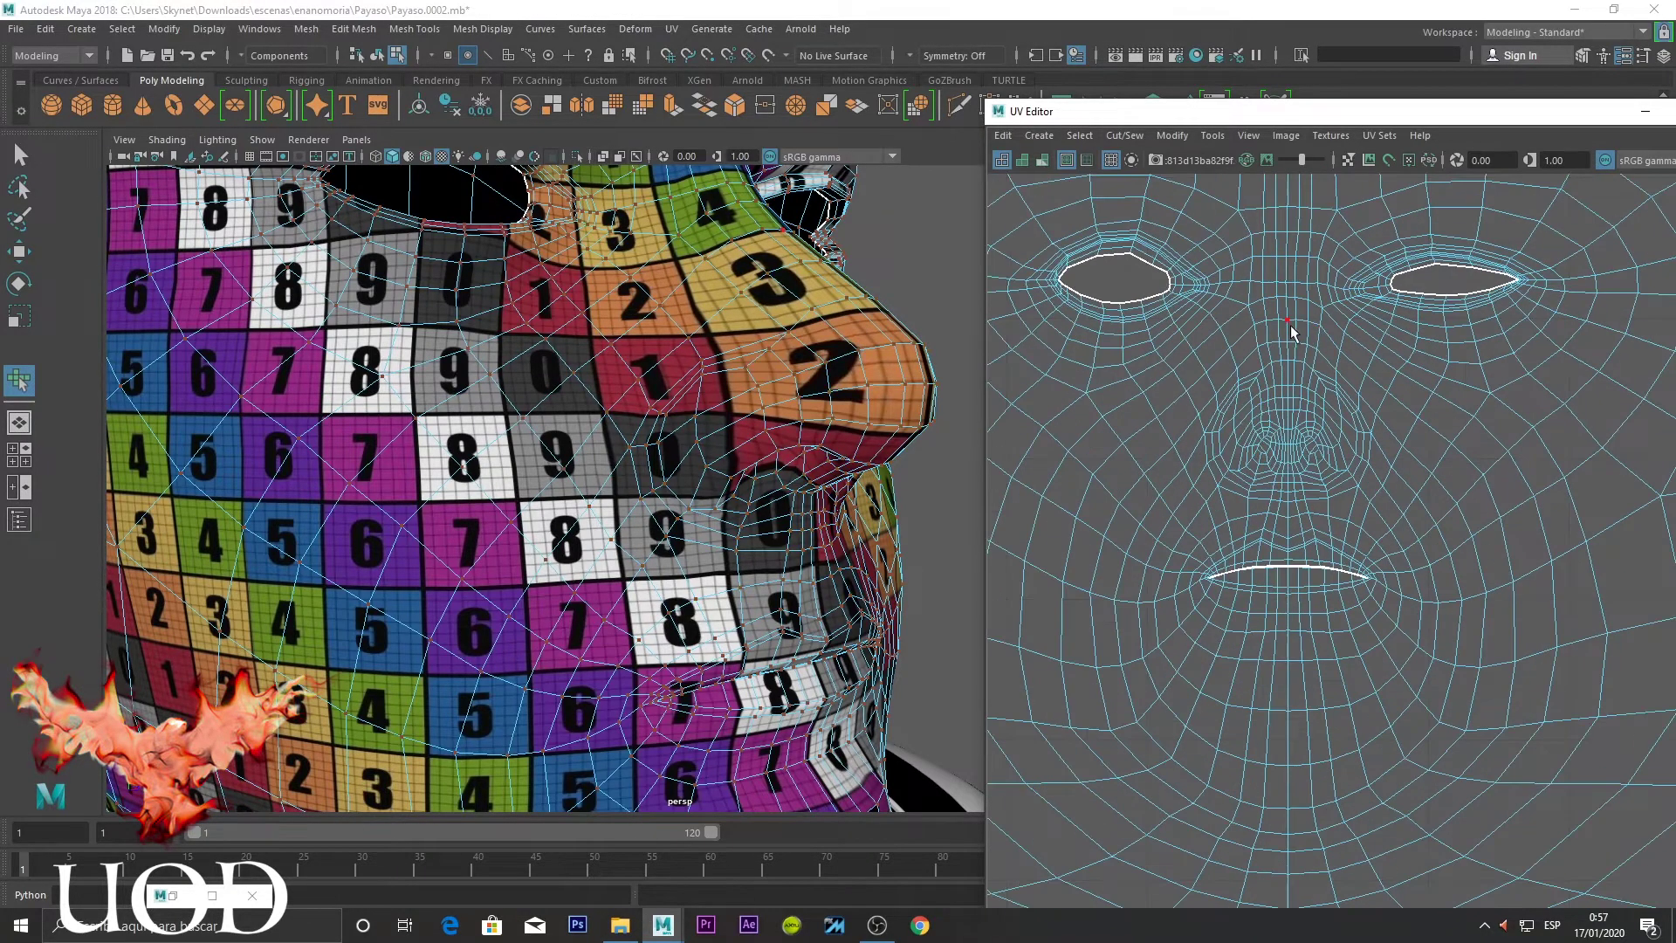
scroll(1286, 262, up, 3)
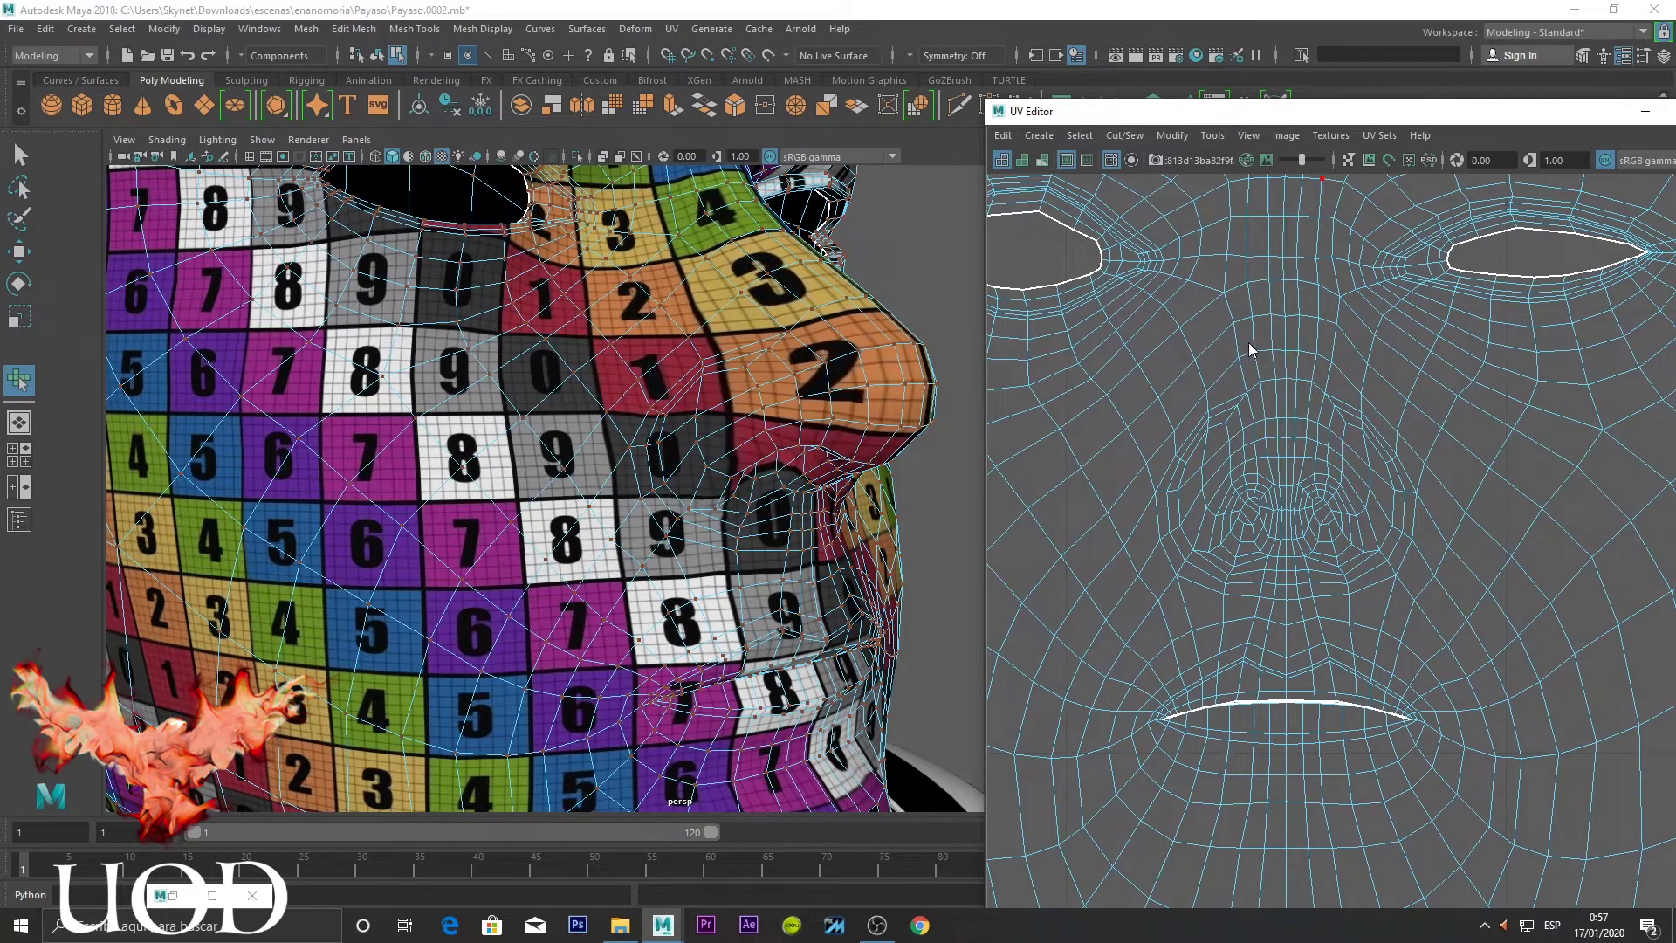
Select the nose-bridge UVs with the Move tool, then clear the selection
alt+middle_drag(1307, 297, 1275, 376)
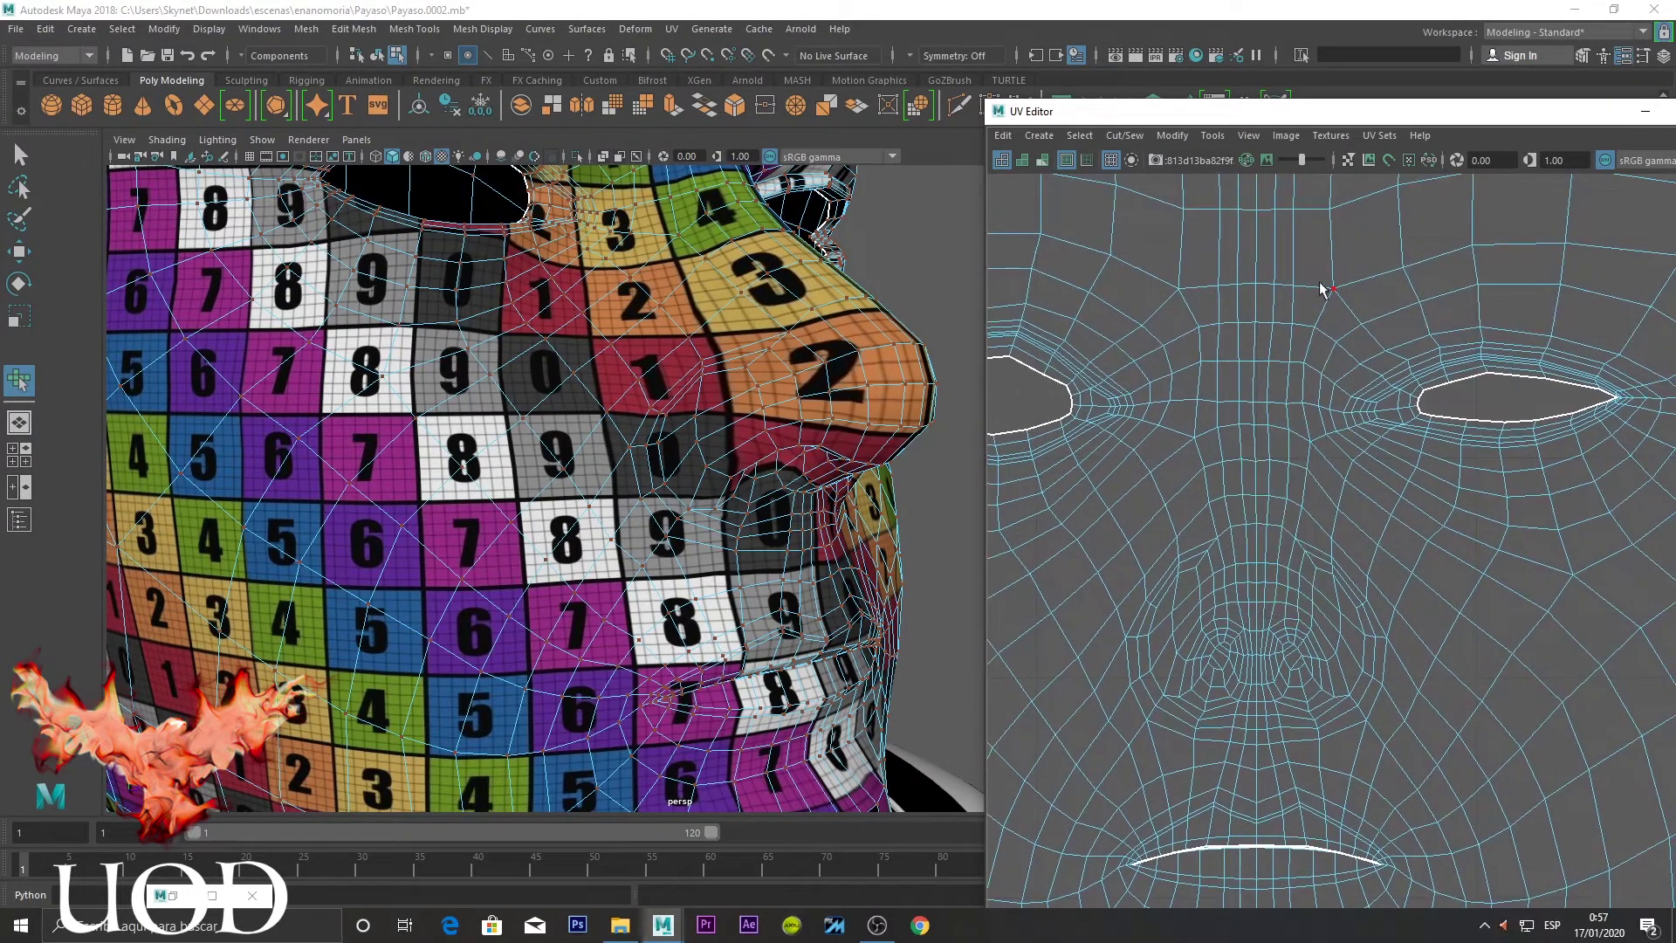
drag(1321, 260, 1238, 476)
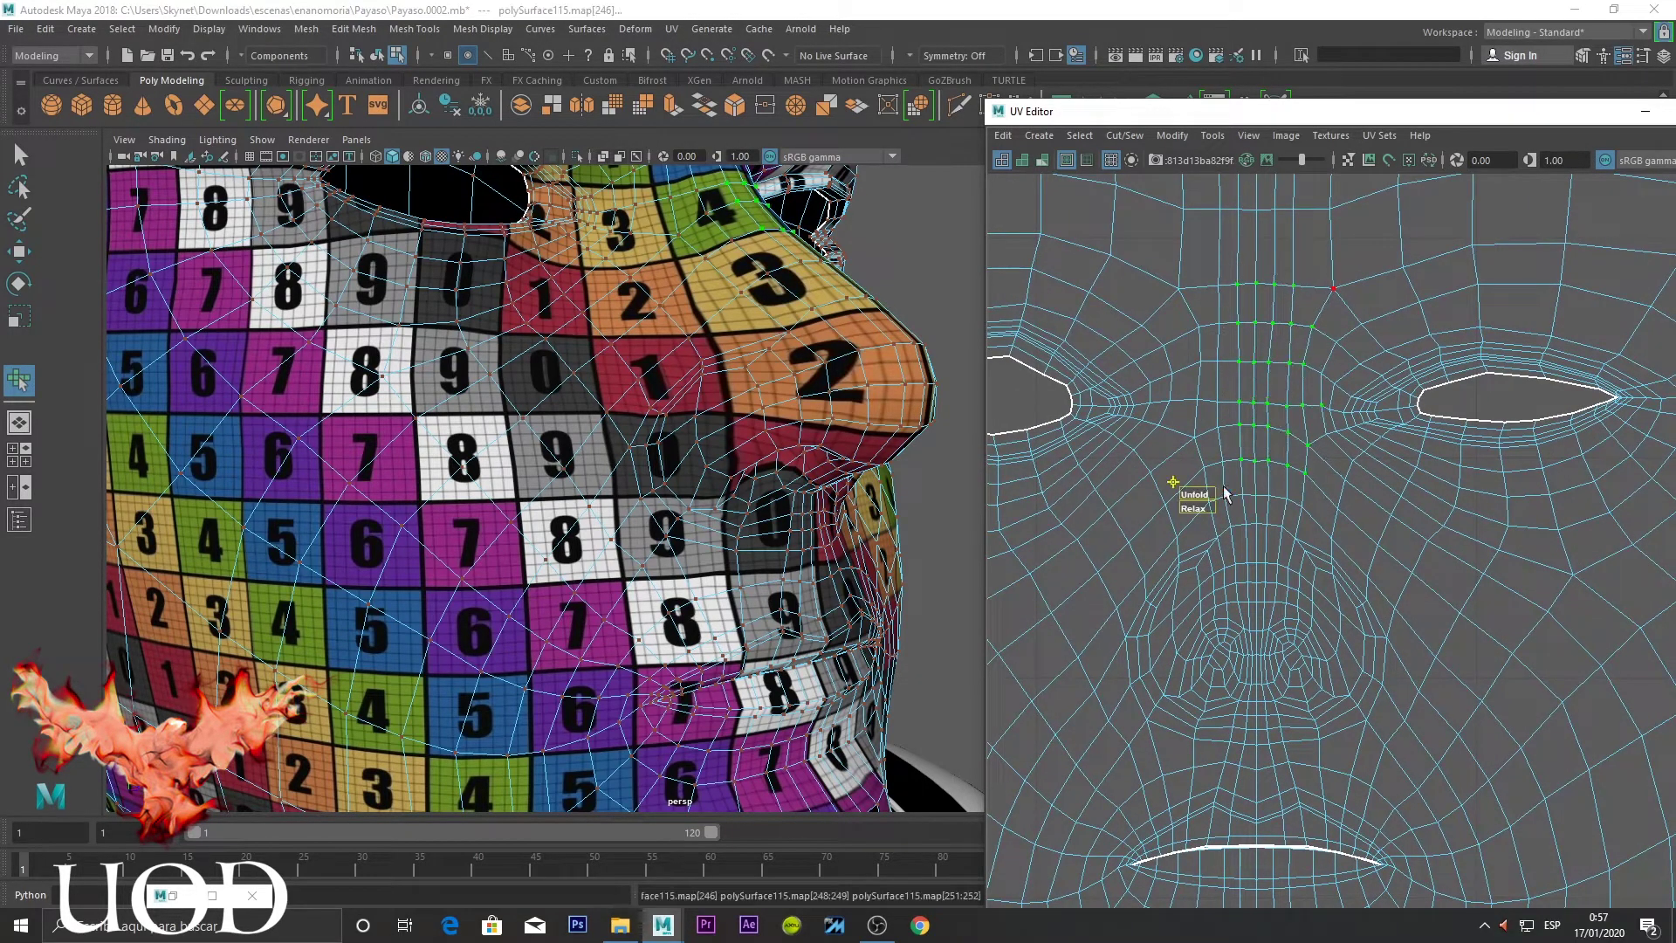
key(w)
click(1426, 385)
scroll(1288, 357, up, 2)
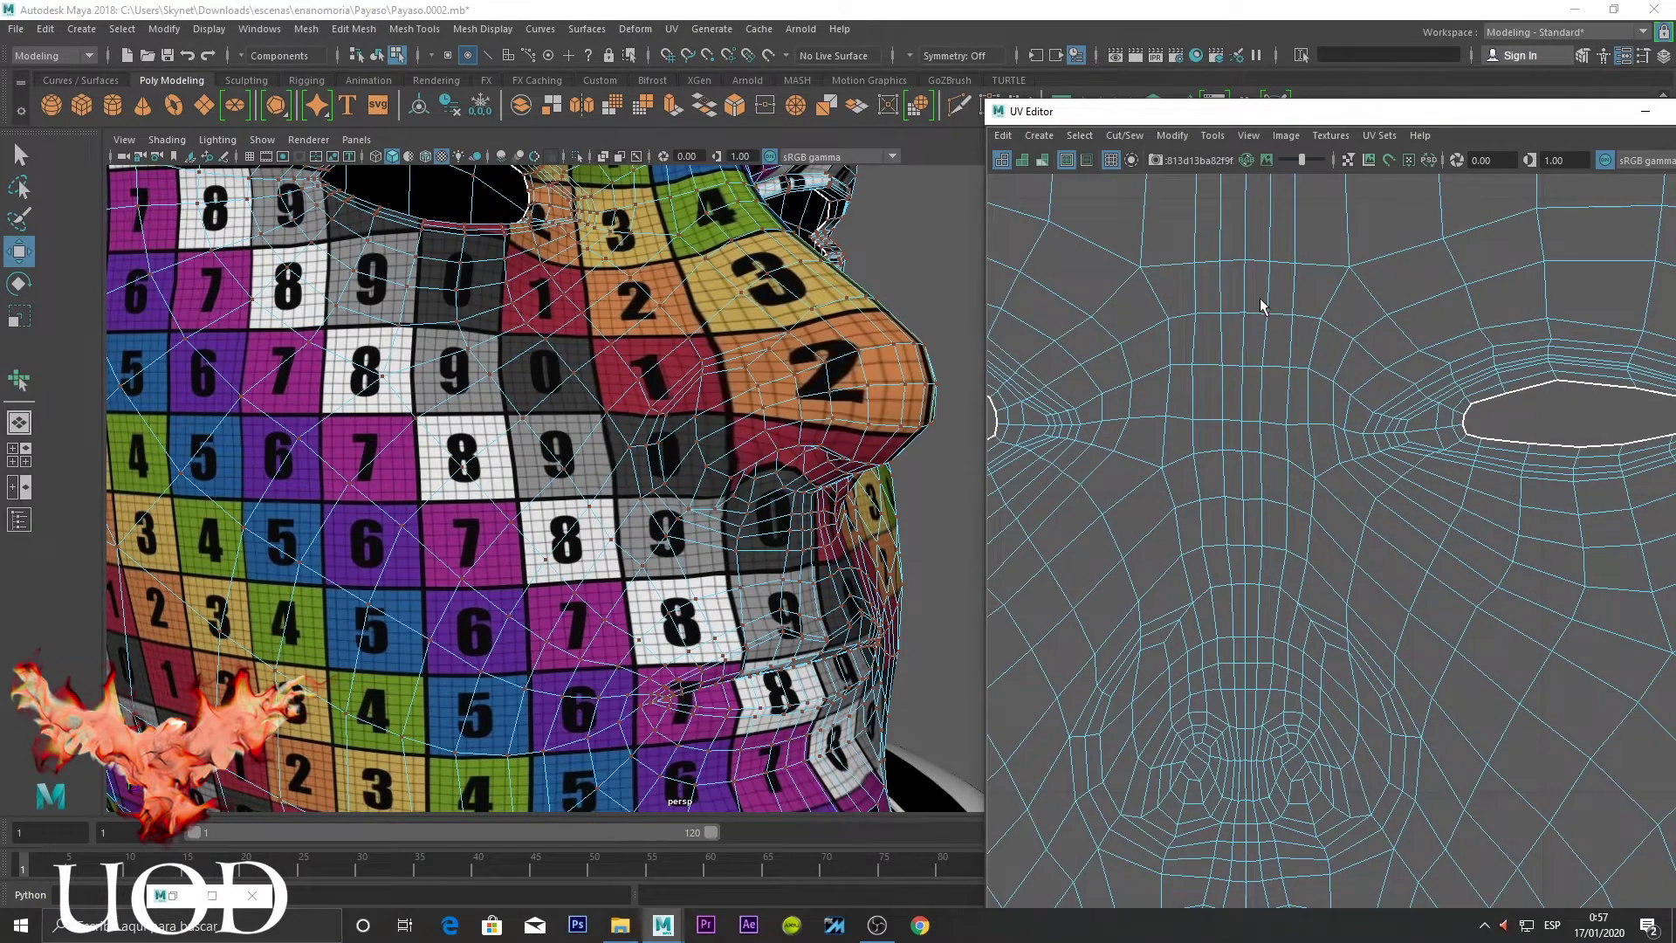
Return to object mode and reselect the head mesh after inspecting the face
key(F8)
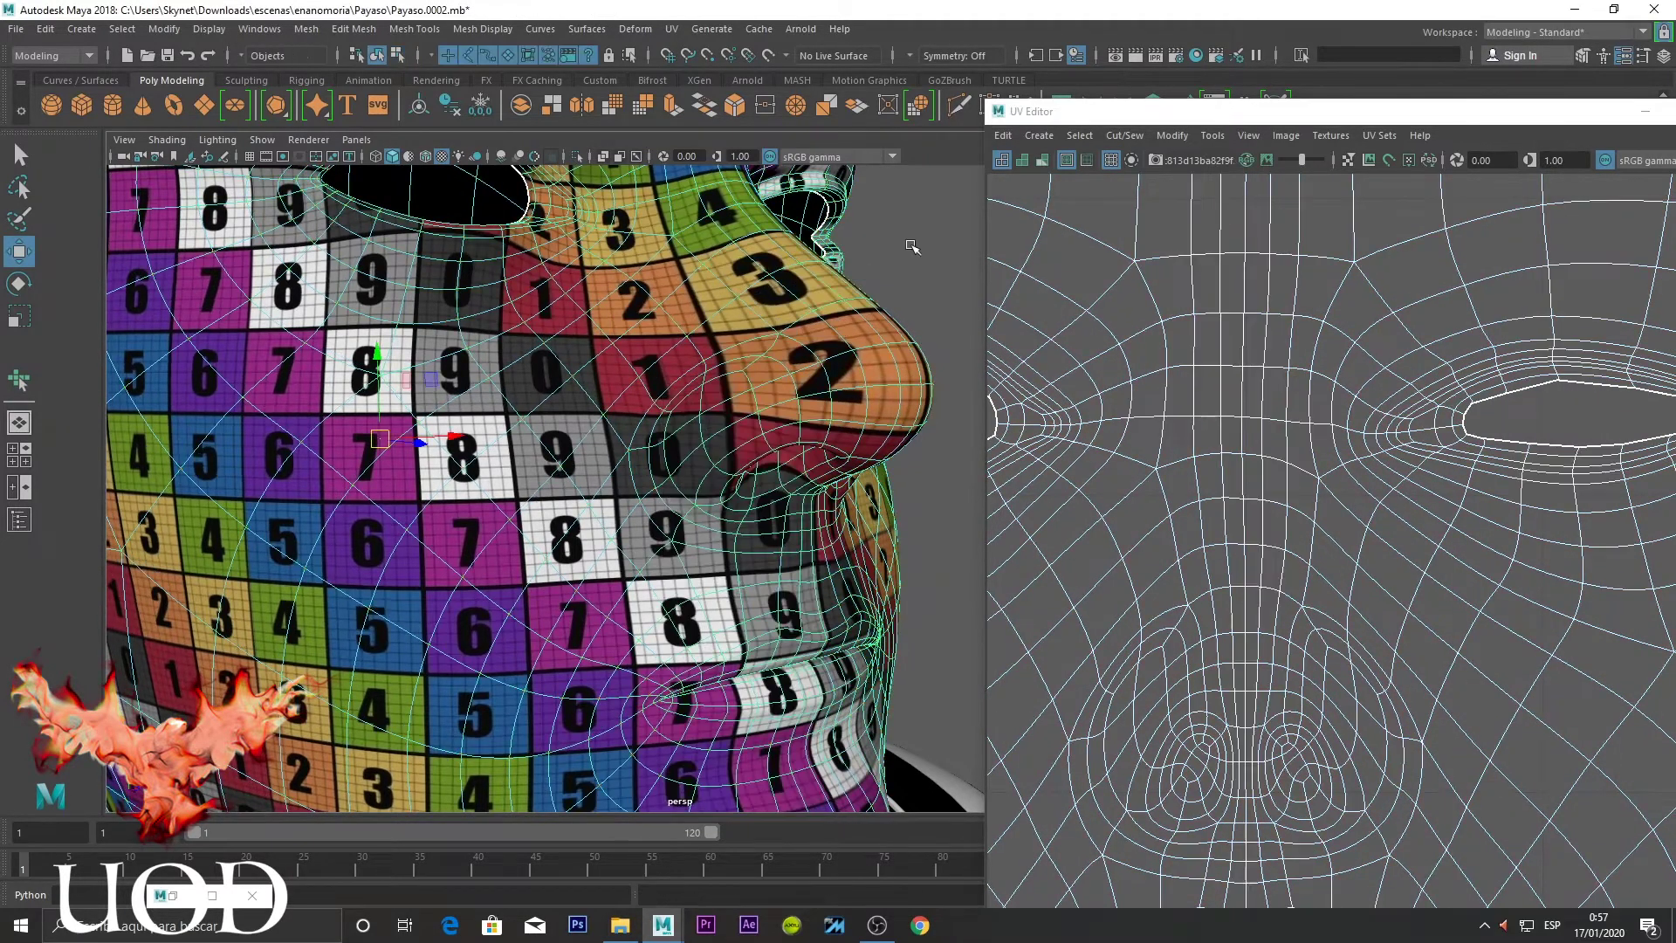
click(912, 247)
mouse_move(965, 393)
alt+mouse_down()
mouse_move(894, 389)
mouse_move(932, 406)
mouse_move(768, 292)
alt+mouse_up()
click(768, 293)
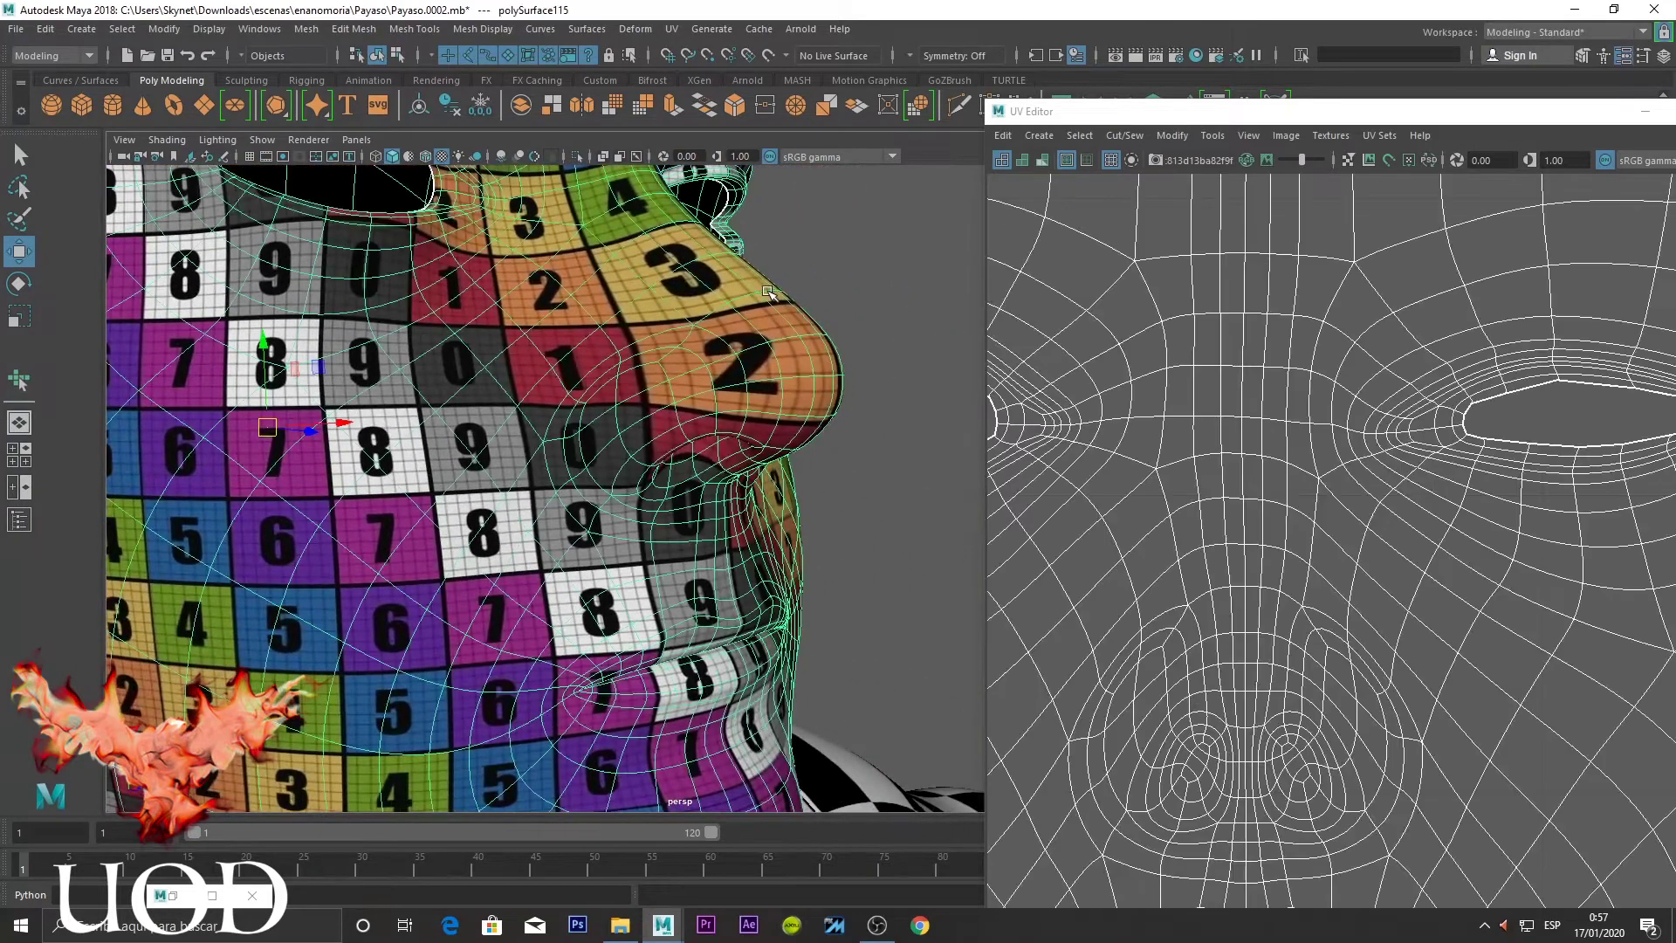
key(q)
right_drag(768, 292, 857, 248)
Assign the existing skin material to the head and zoom in on the eyes
right_click(740, 284)
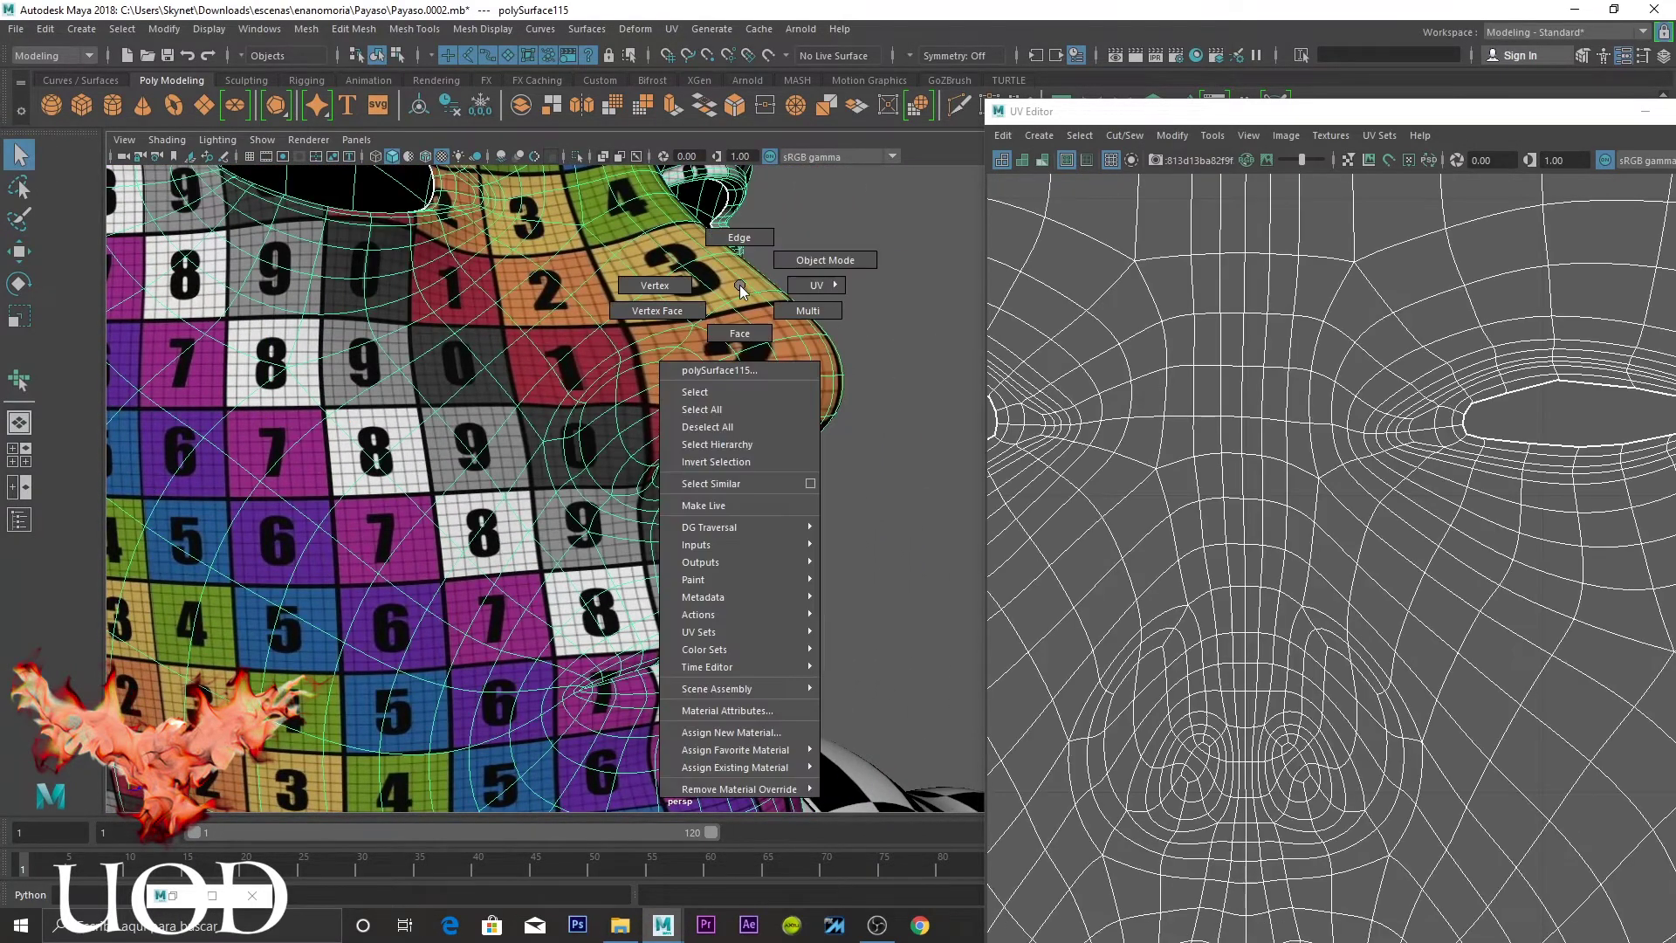
mouse_move(735, 767)
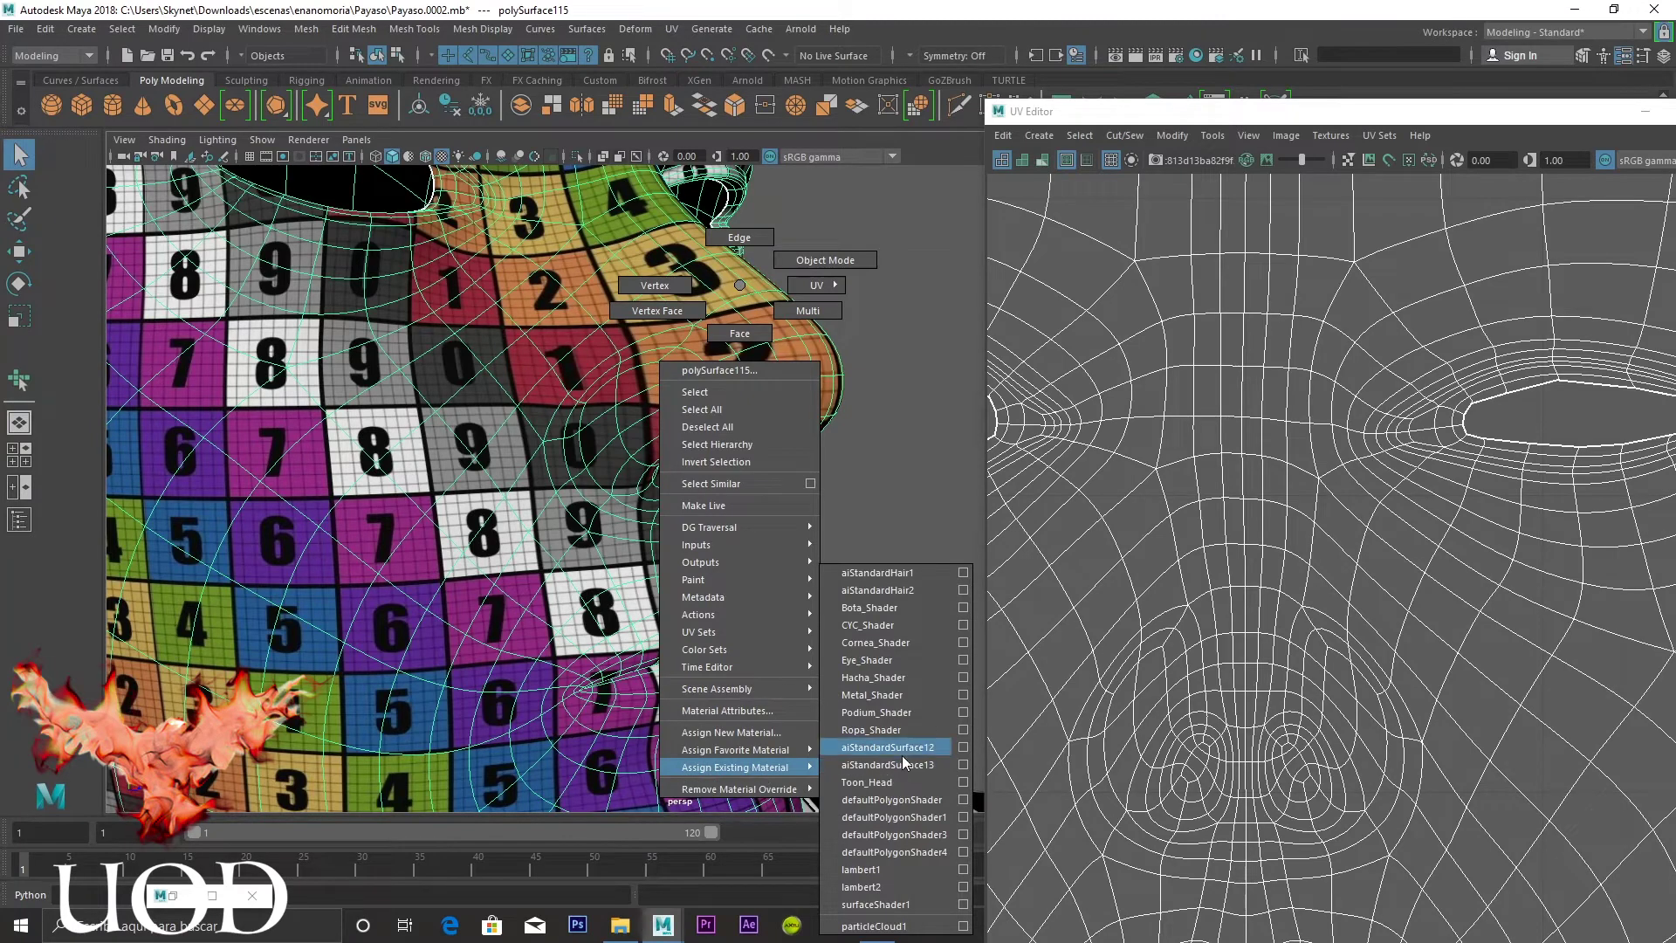
click(904, 759)
click(882, 404)
mouse_move(883, 404)
alt+mouse_down()
mouse_move(732, 460)
mouse_move(720, 521)
alt+mouse_up()
scroll(735, 462, up, 5)
scroll(735, 468, down, 5)
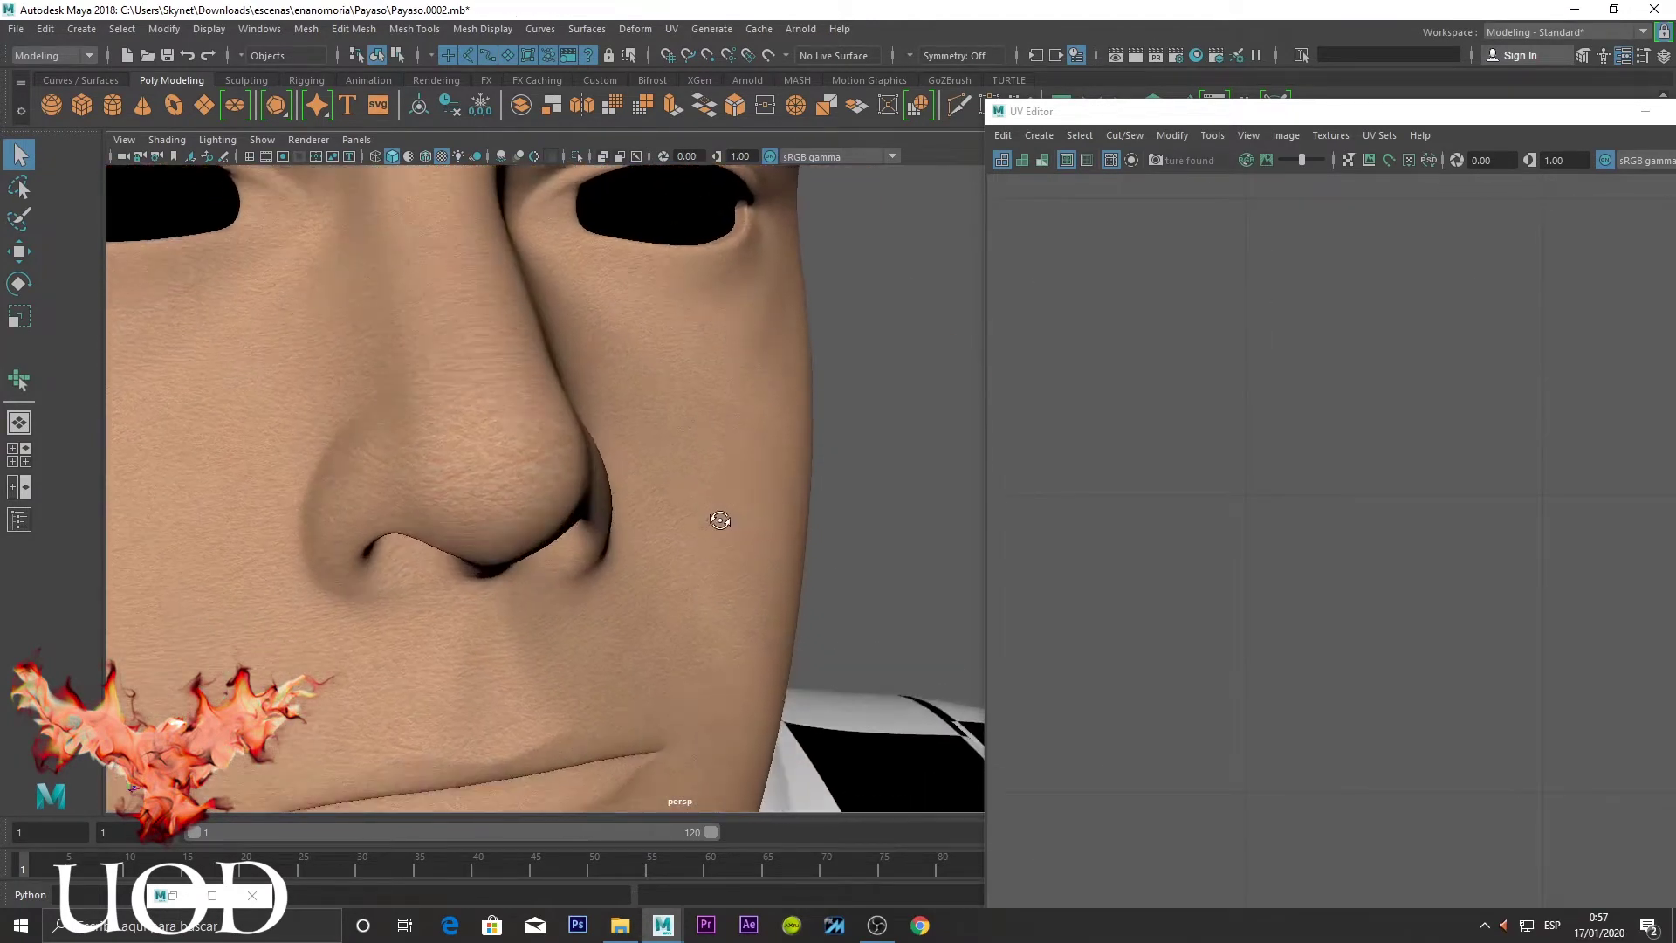
scroll(723, 501, up, 3)
scroll(723, 501, up, 3)
scroll(723, 501, up, 3)
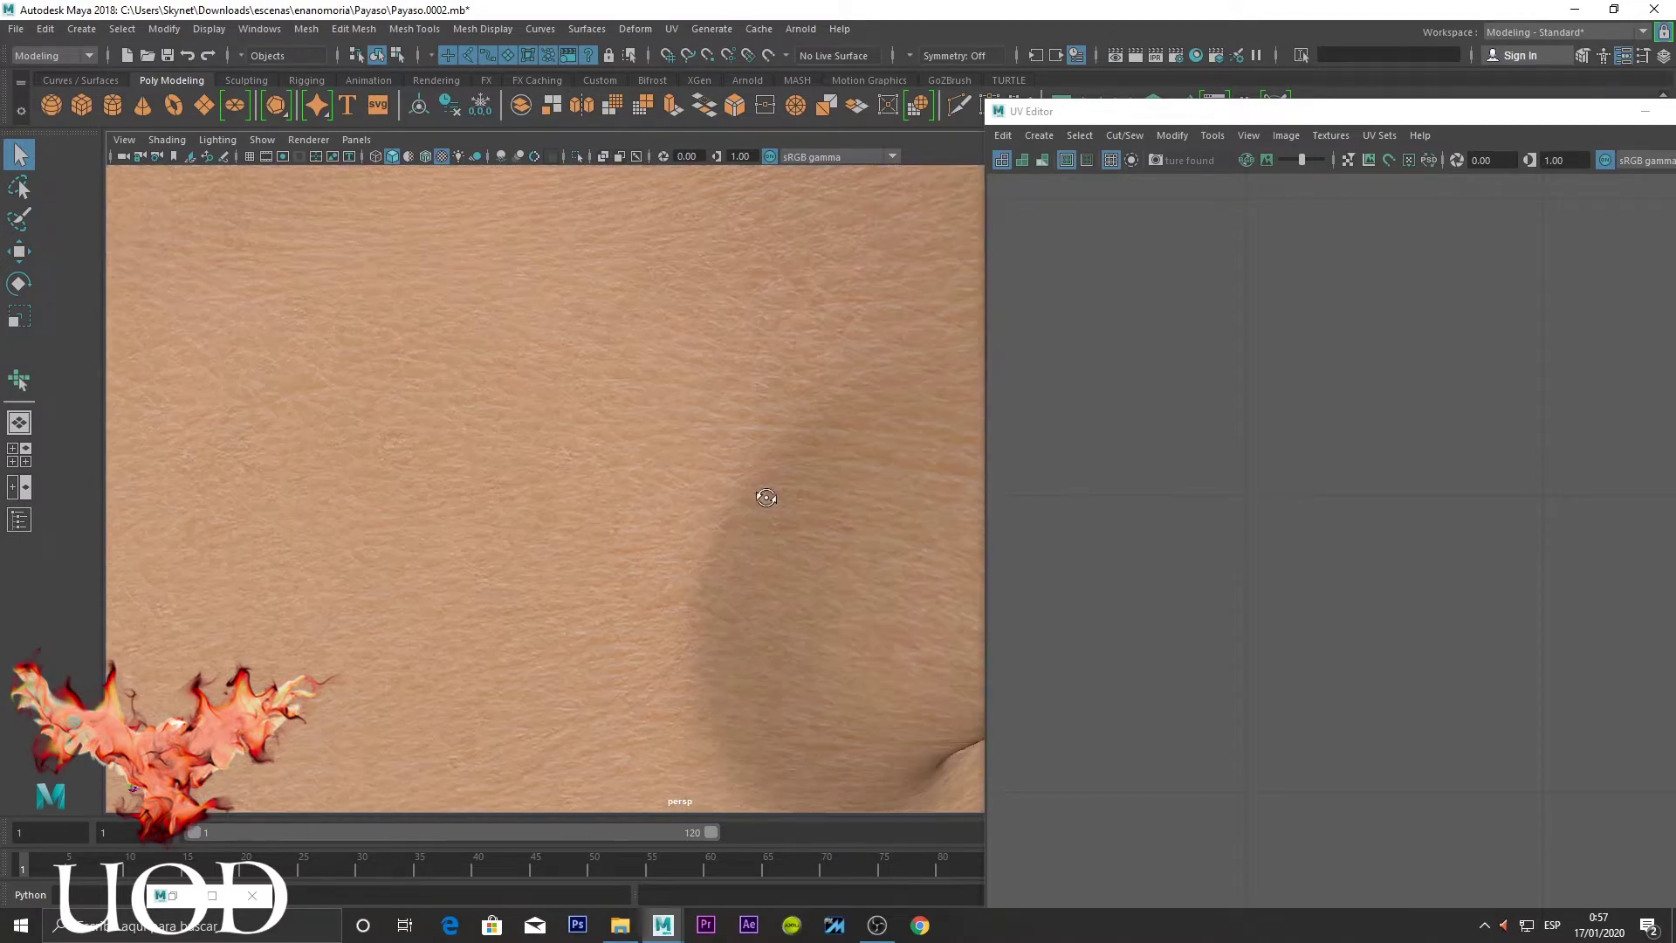
scroll(742, 504, up, 2)
scroll(742, 503, down, 3)
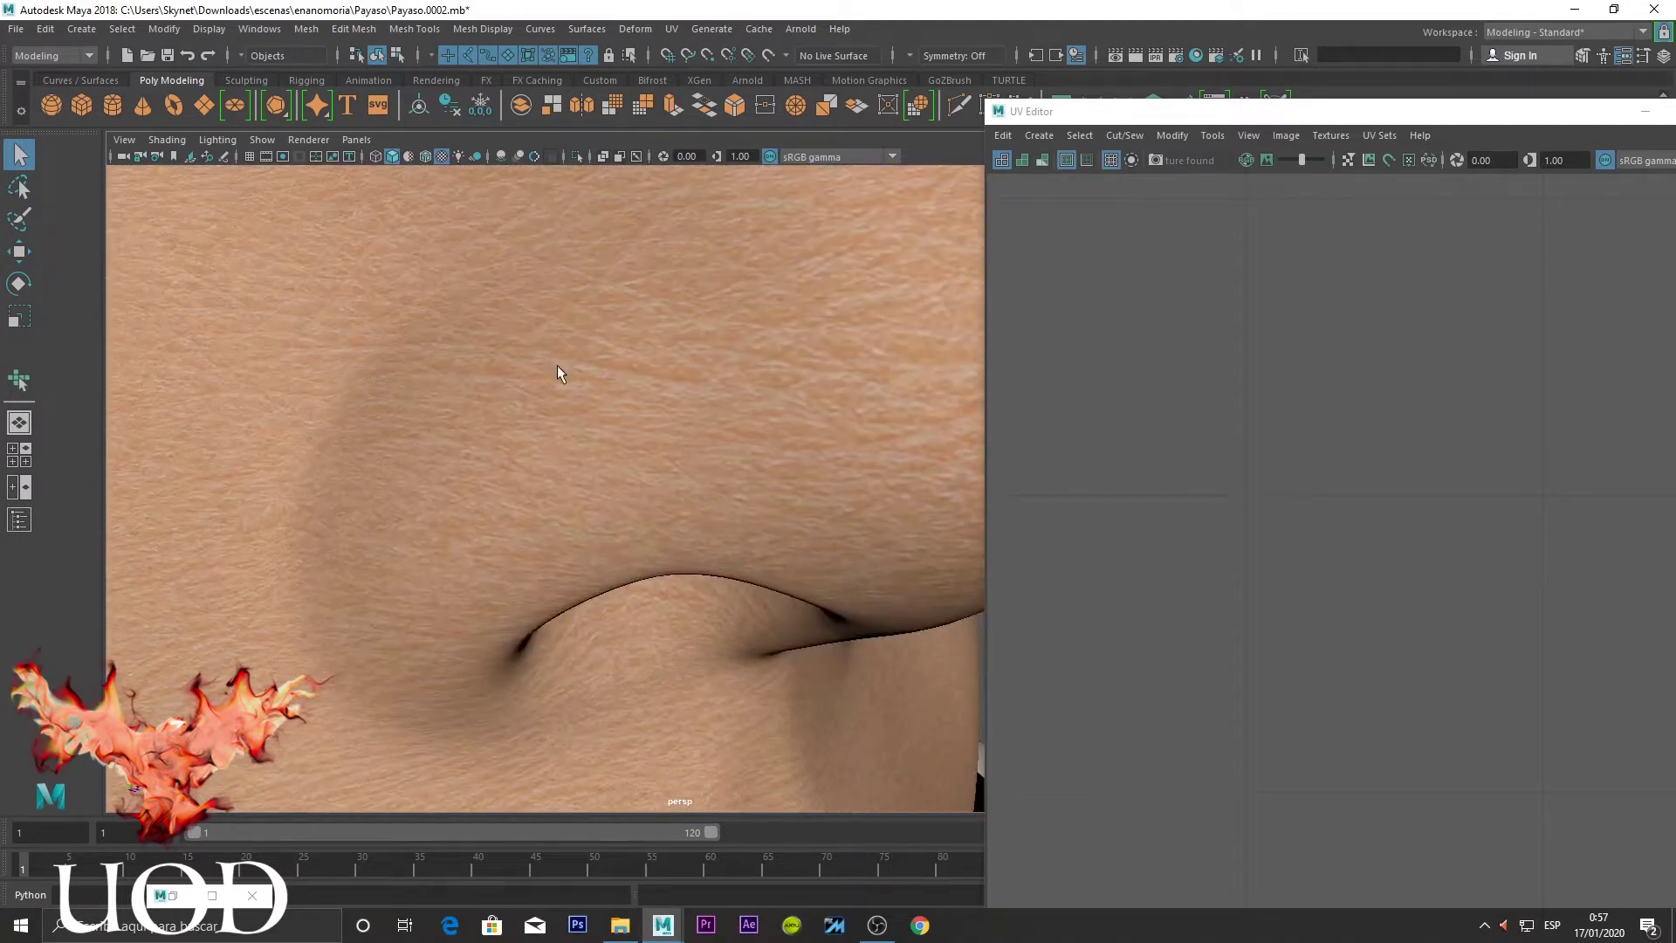
Orbit around the nose to check the skin texture from both profiles
alt+middle_drag(561, 366, 569, 434)
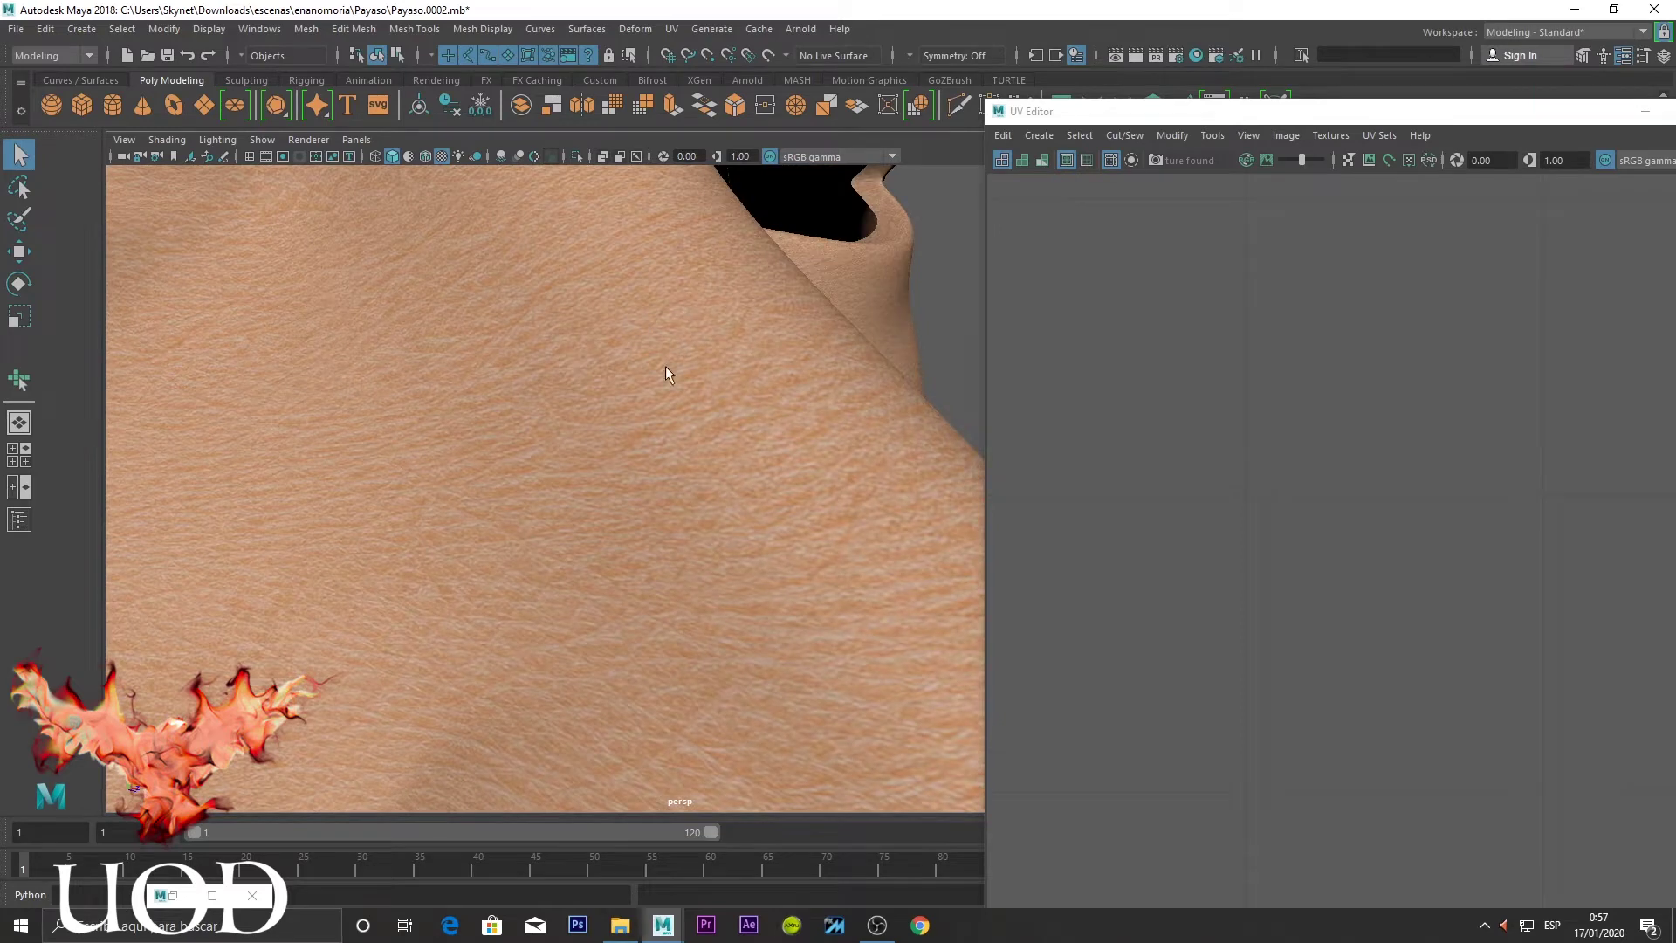
scroll(665, 369, down, 5)
mouse_move(666, 366)
alt+mouse_down()
mouse_move(429, 362)
mouse_move(542, 431)
alt+mouse_up()
scroll(554, 442, up, 3)
scroll(722, 527, up, 4)
scroll(636, 489, up, 4)
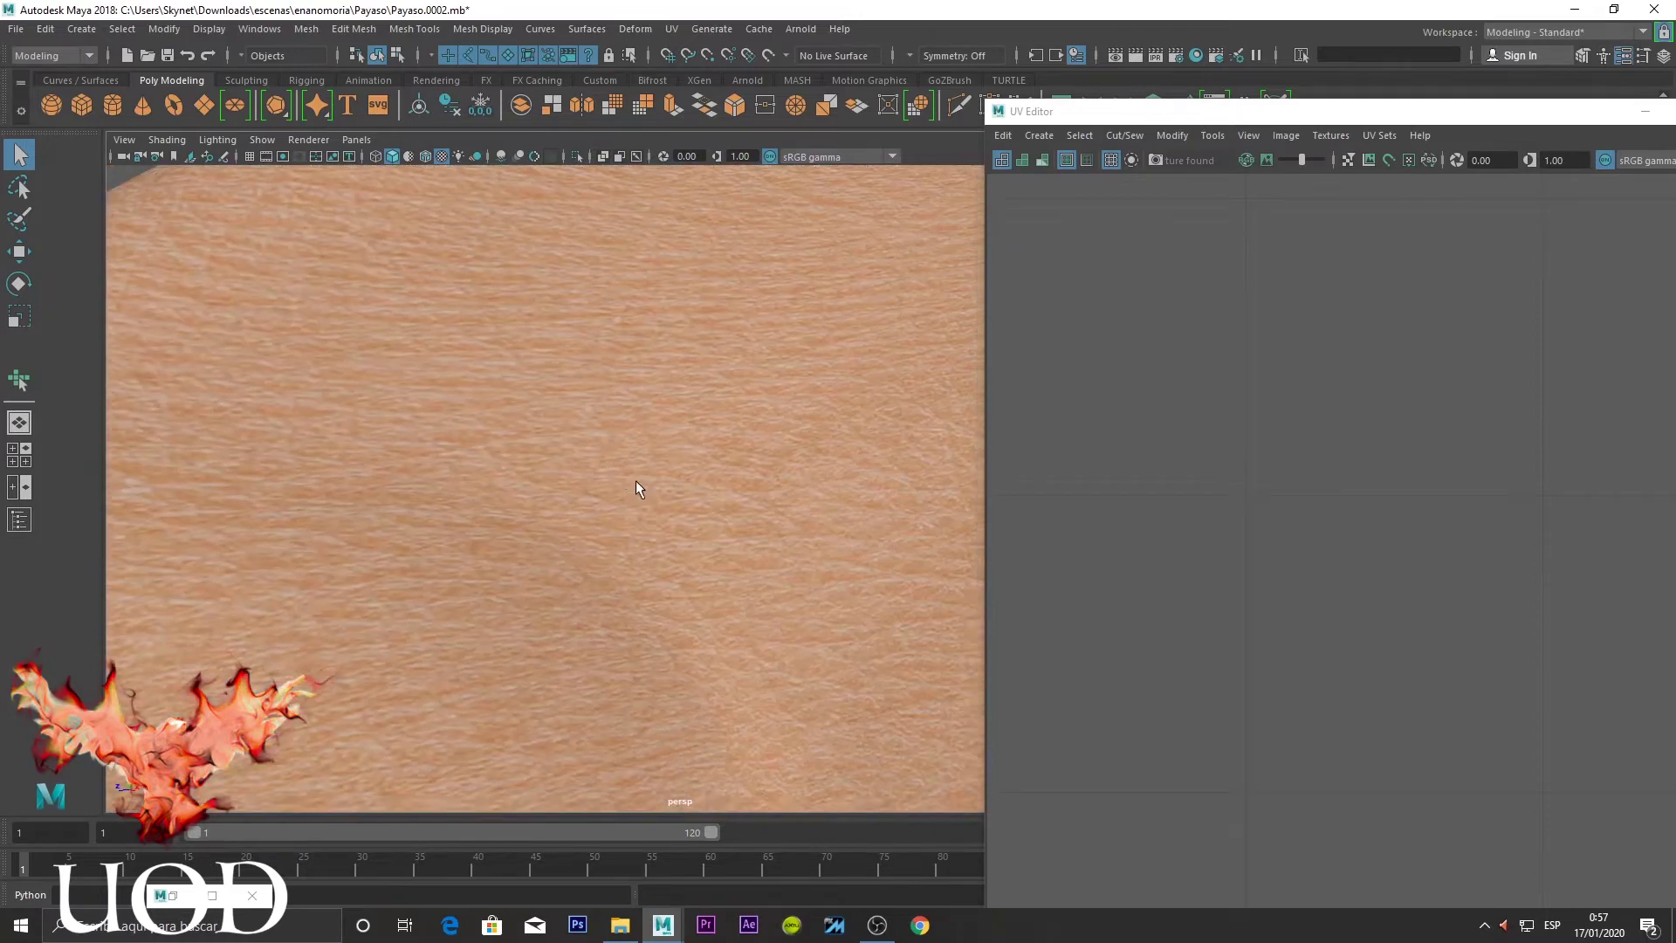
scroll(635, 489, down, 5)
alt+drag(648, 517, 917, 517)
scroll(916, 516, up, 4)
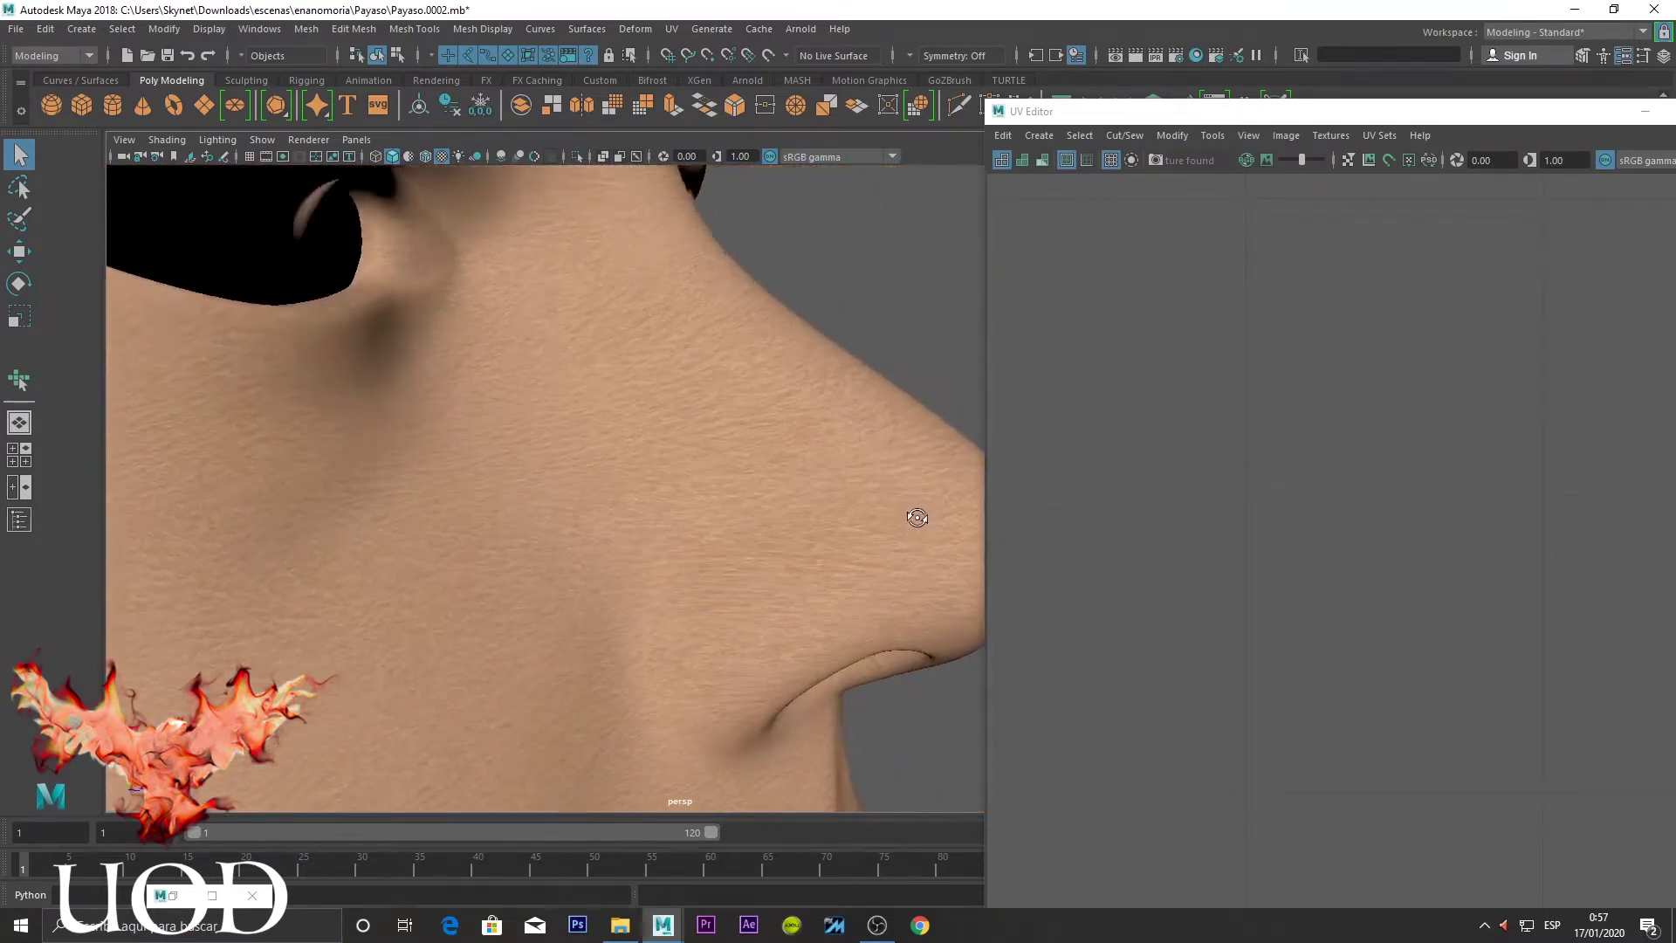
scroll(617, 463, down, 3)
scroll(603, 464, down, 3)
scroll(692, 497, up, 3)
scroll(667, 484, up, 2)
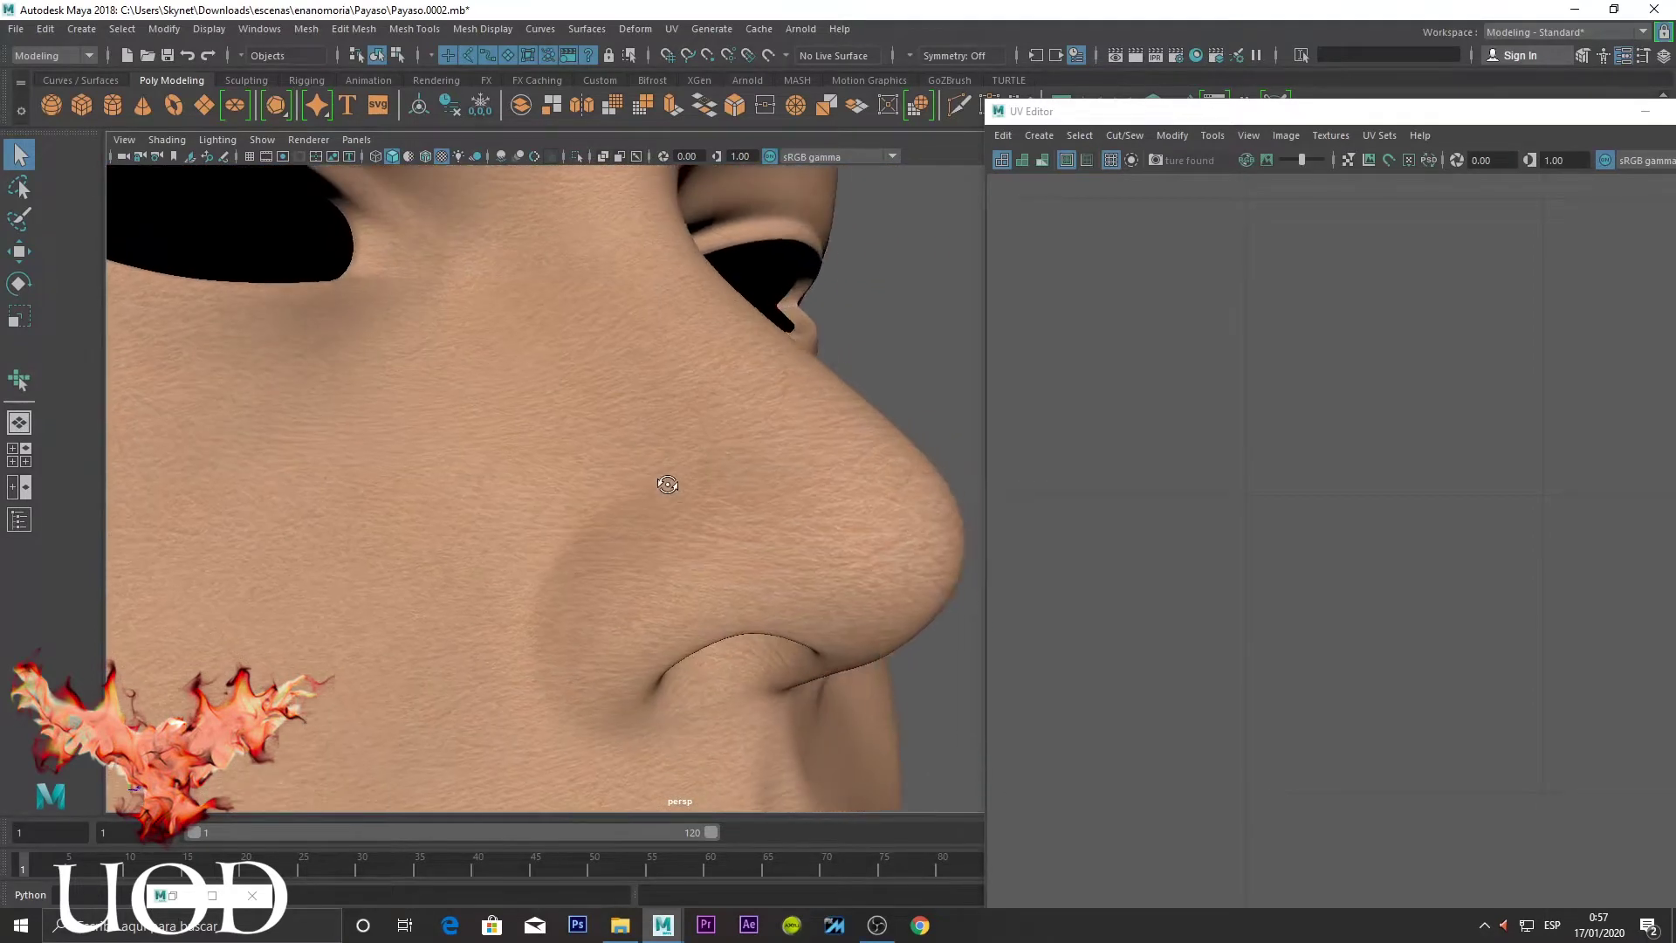
scroll(667, 484, down, 3)
View the nose head-on and from the side, then select the head to show its UVs
alt+drag(667, 484, 593, 482)
scroll(585, 481, up, 3)
scroll(453, 456, down, 2)
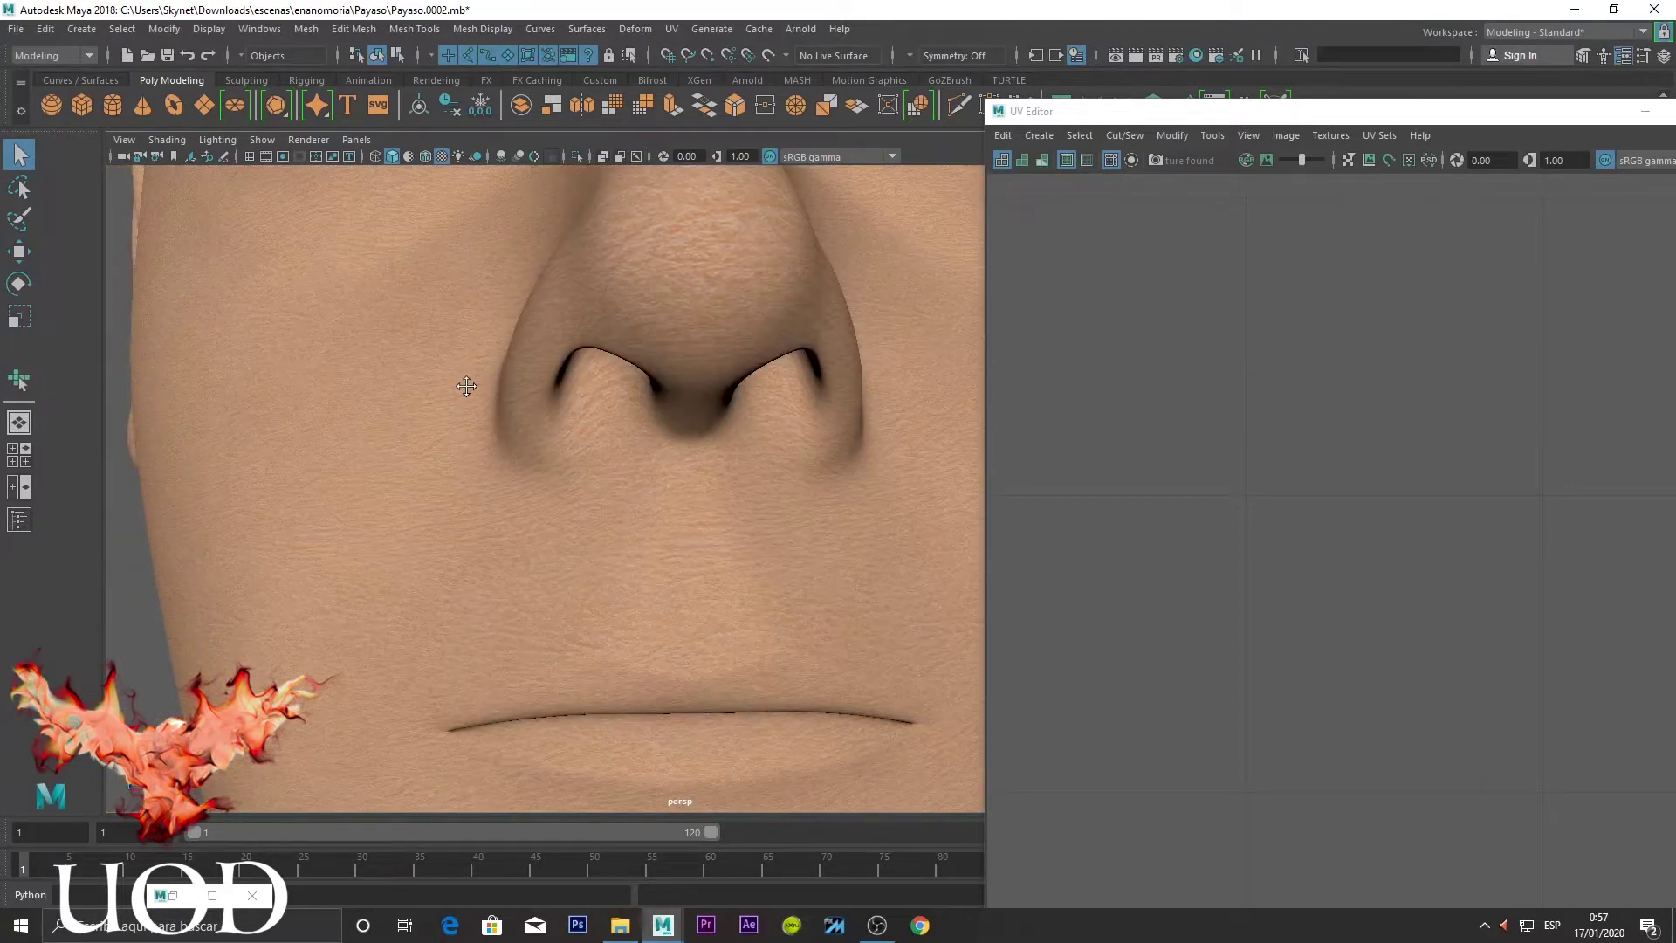
mouse_move(464, 378)
alt+mouse_down()
mouse_move(655, 389)
mouse_move(689, 430)
mouse_move(657, 487)
mouse_move(604, 473)
alt+mouse_up()
scroll(686, 419, down, 2)
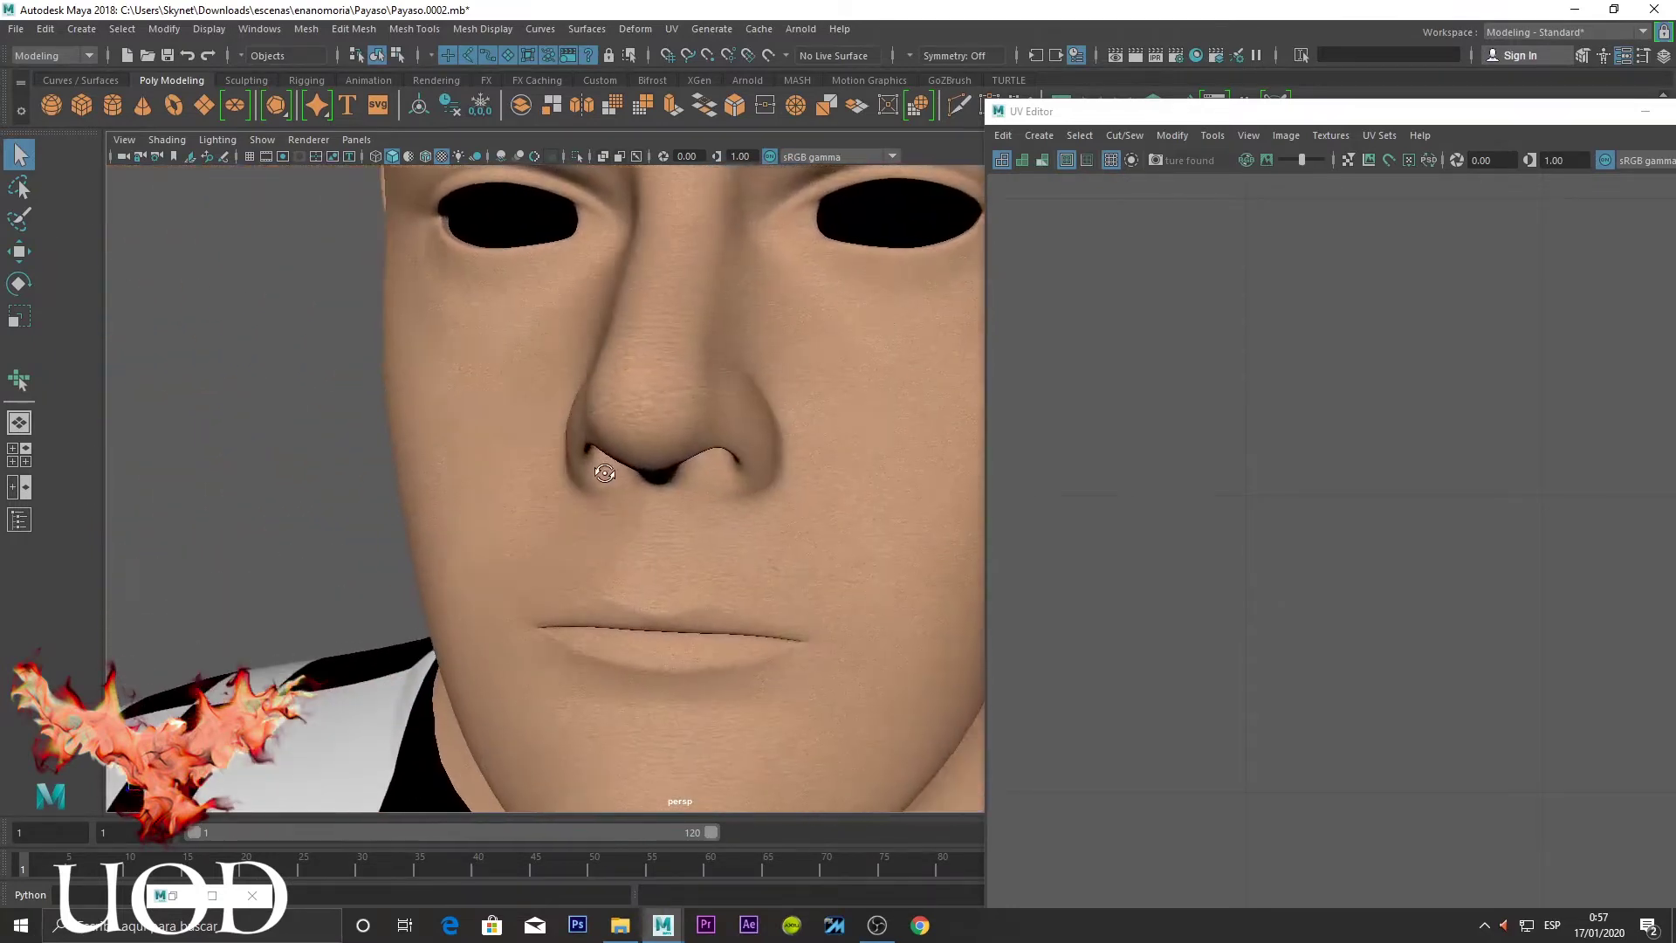
click(636, 417)
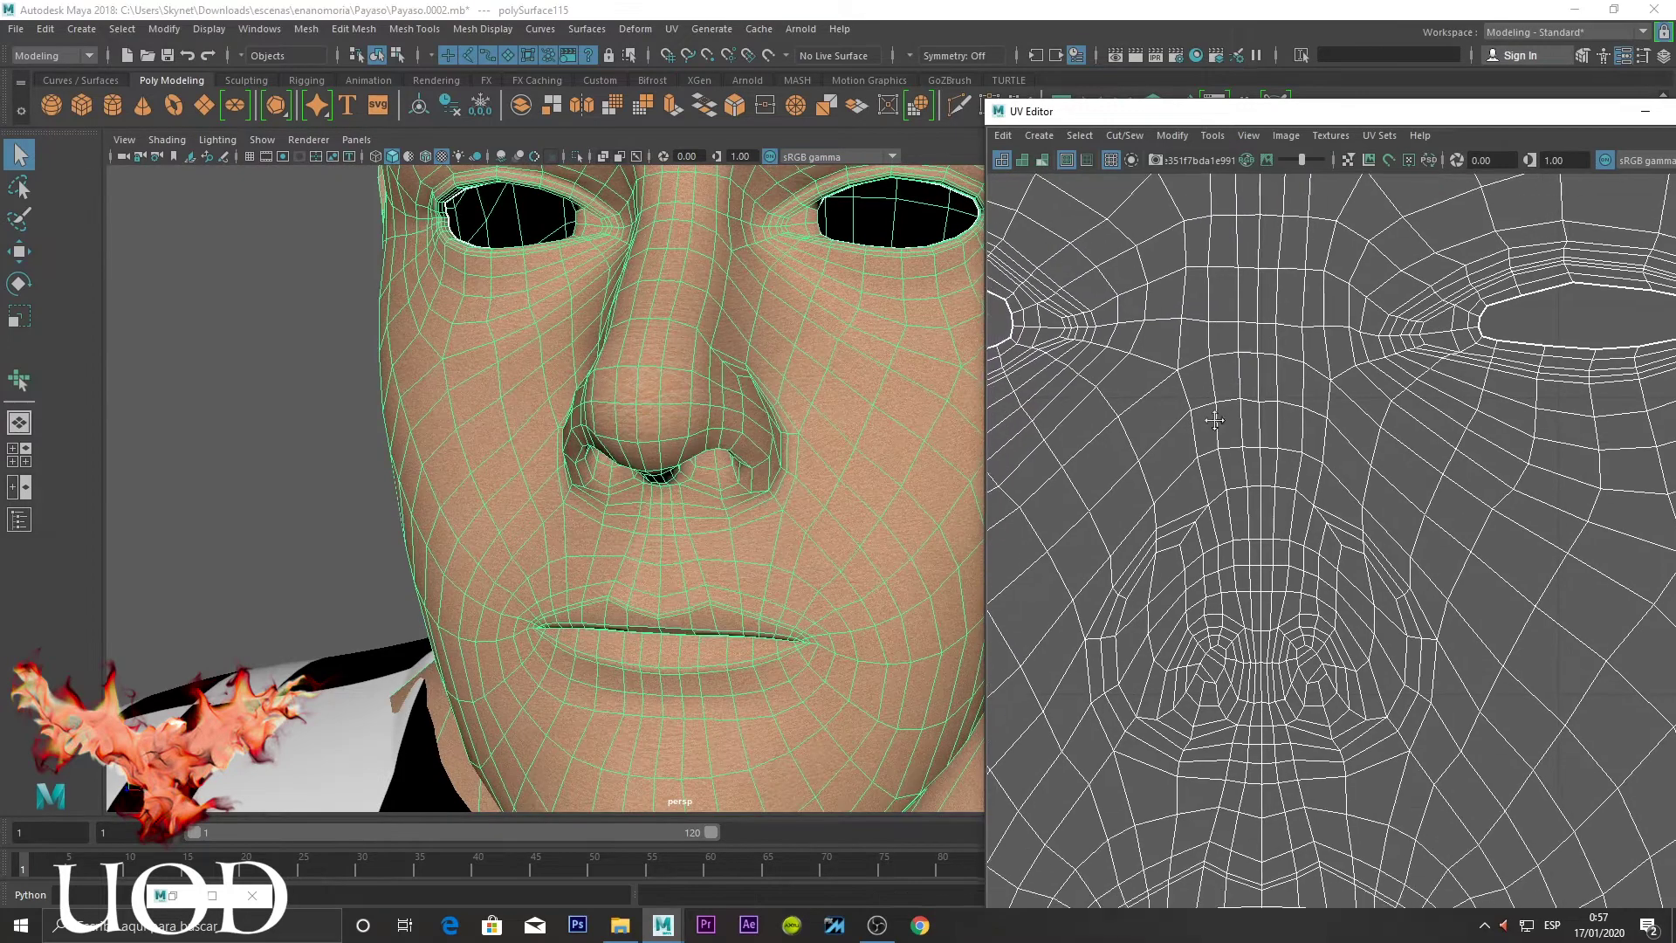
Select the nose and nose-bridge UVs and relax them with the Unfold brush
right_drag(1268, 382, 1307, 296)
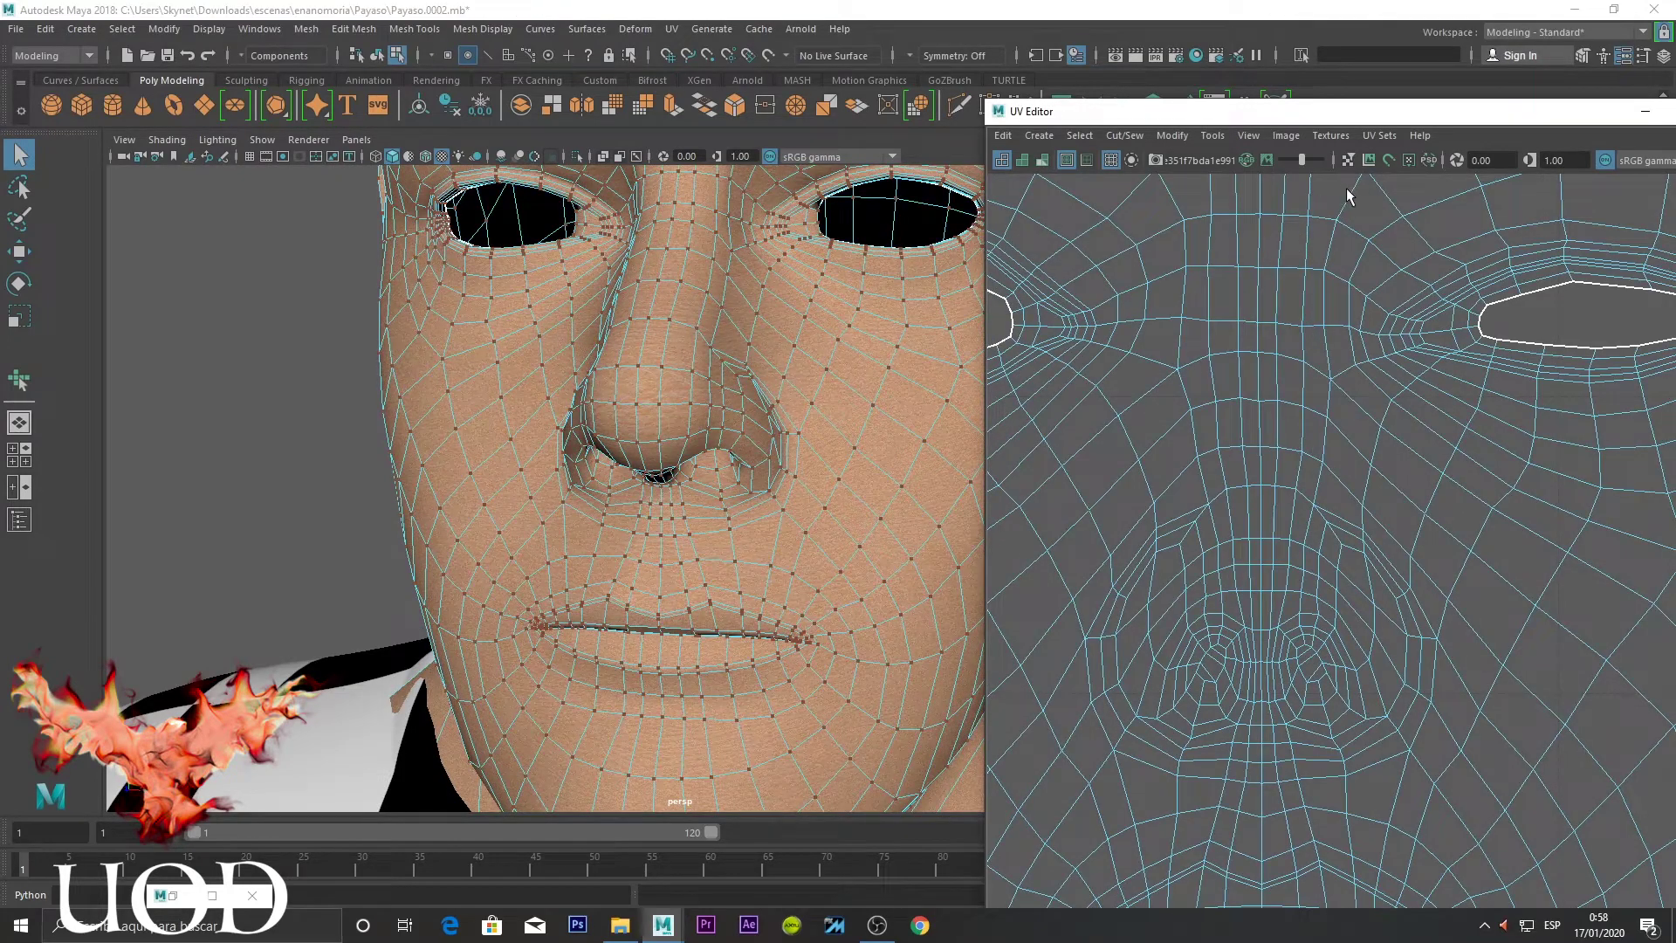
drag(1347, 190, 1172, 509)
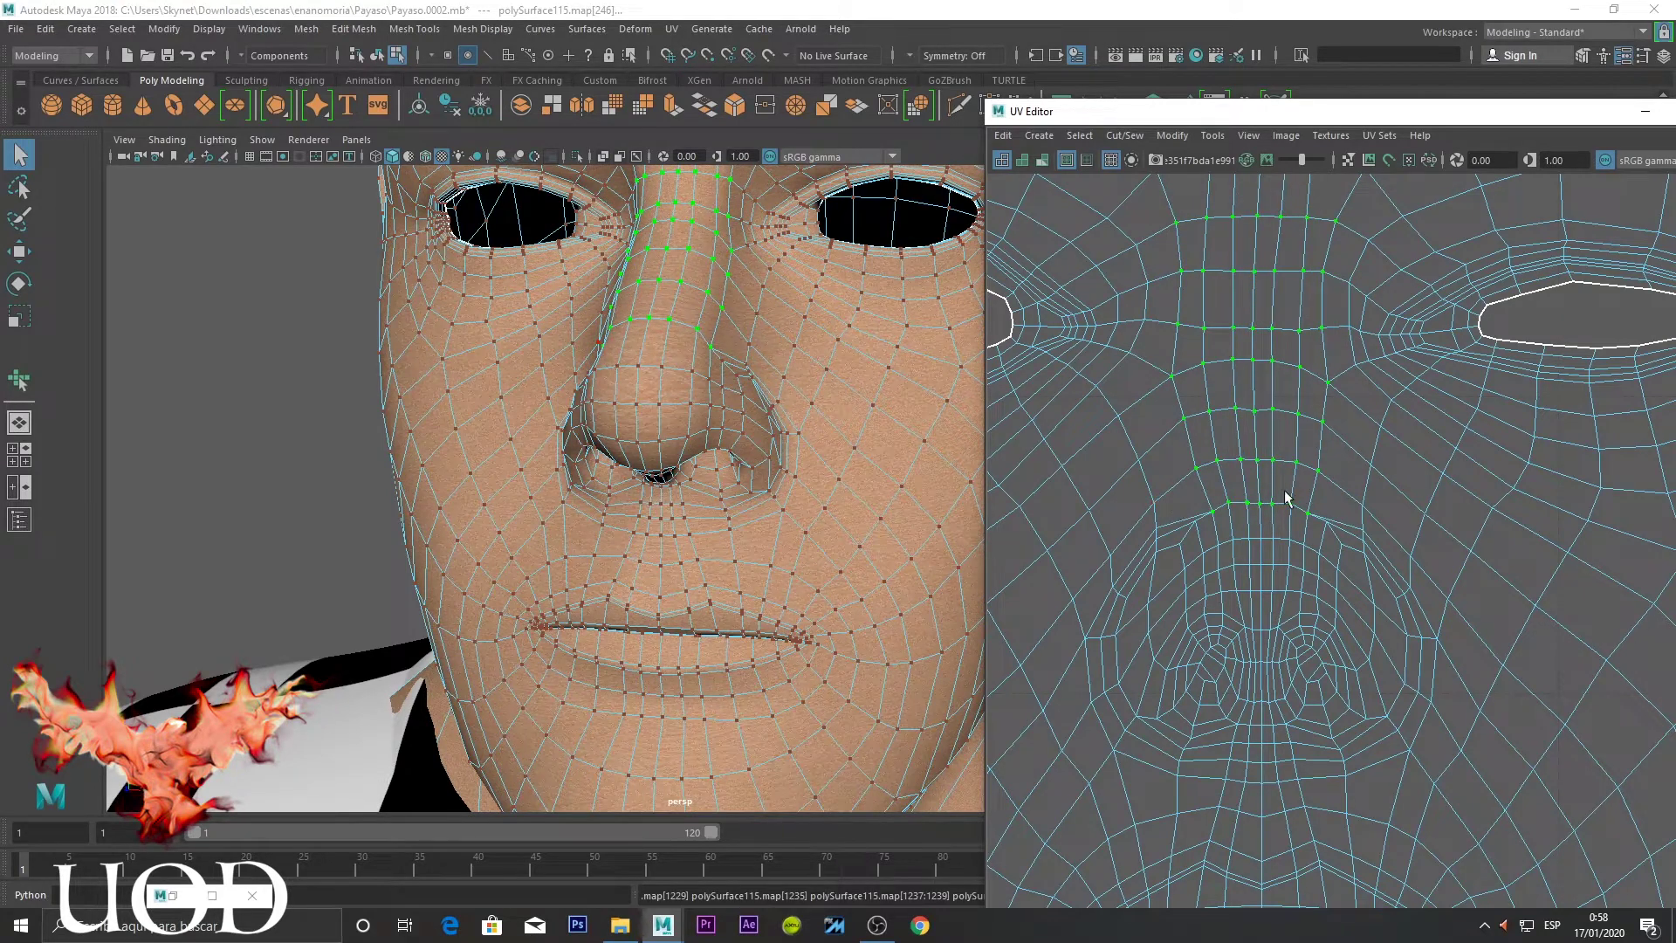
drag(1434, 489, 1059, 800)
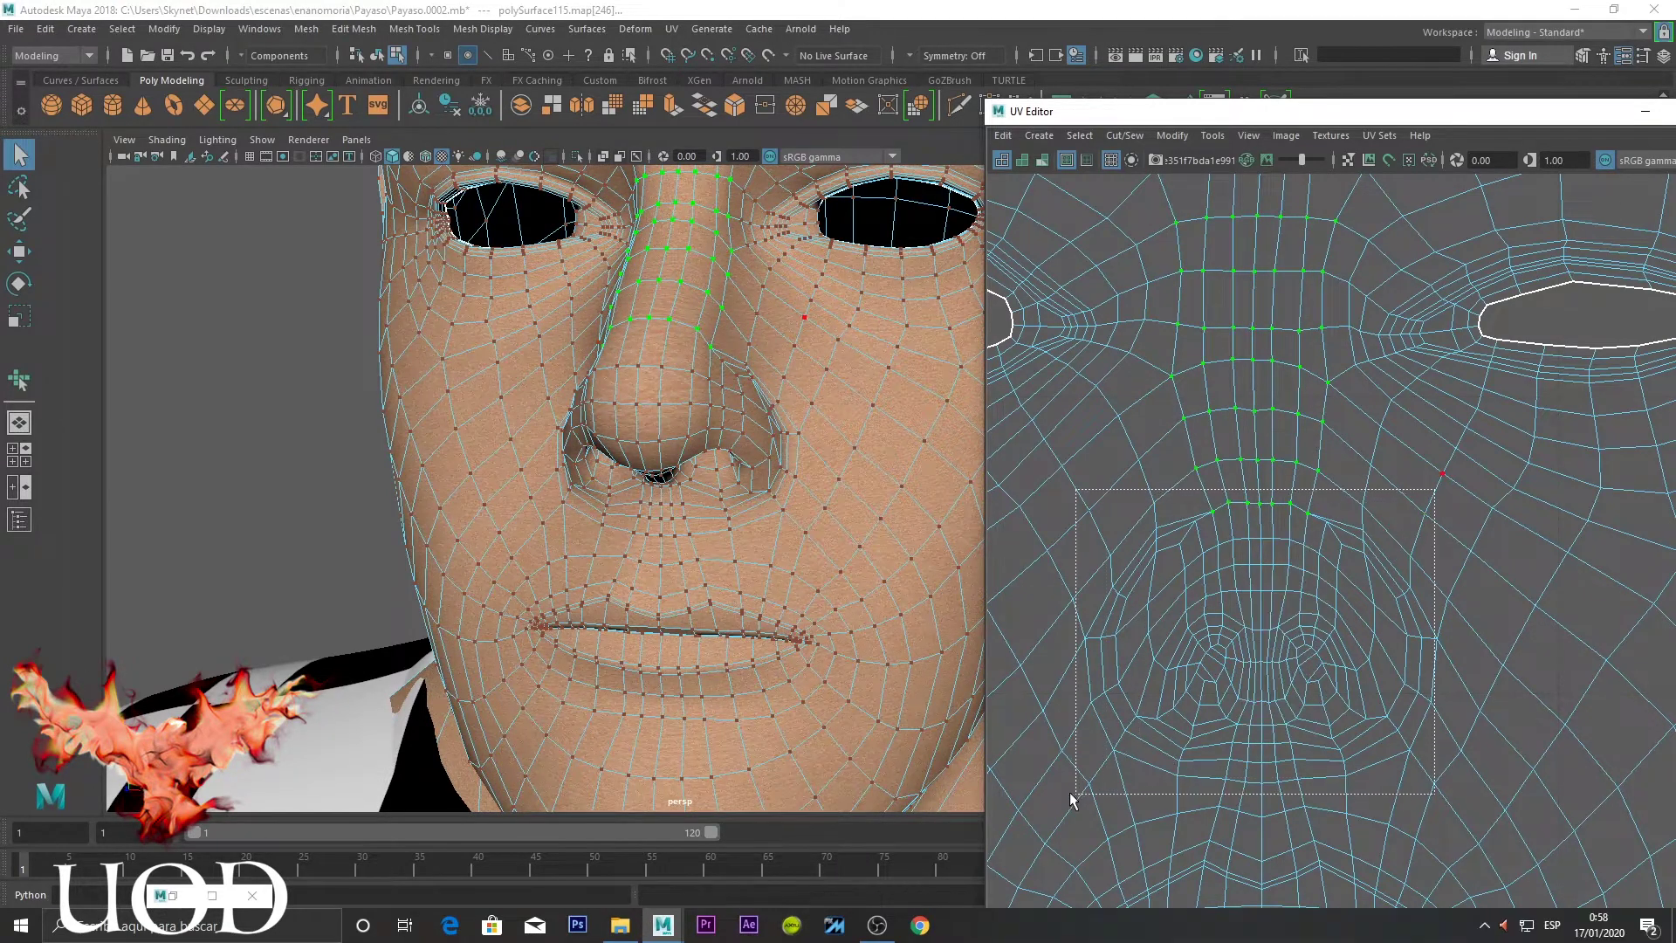
click(1212, 136)
click(1243, 381)
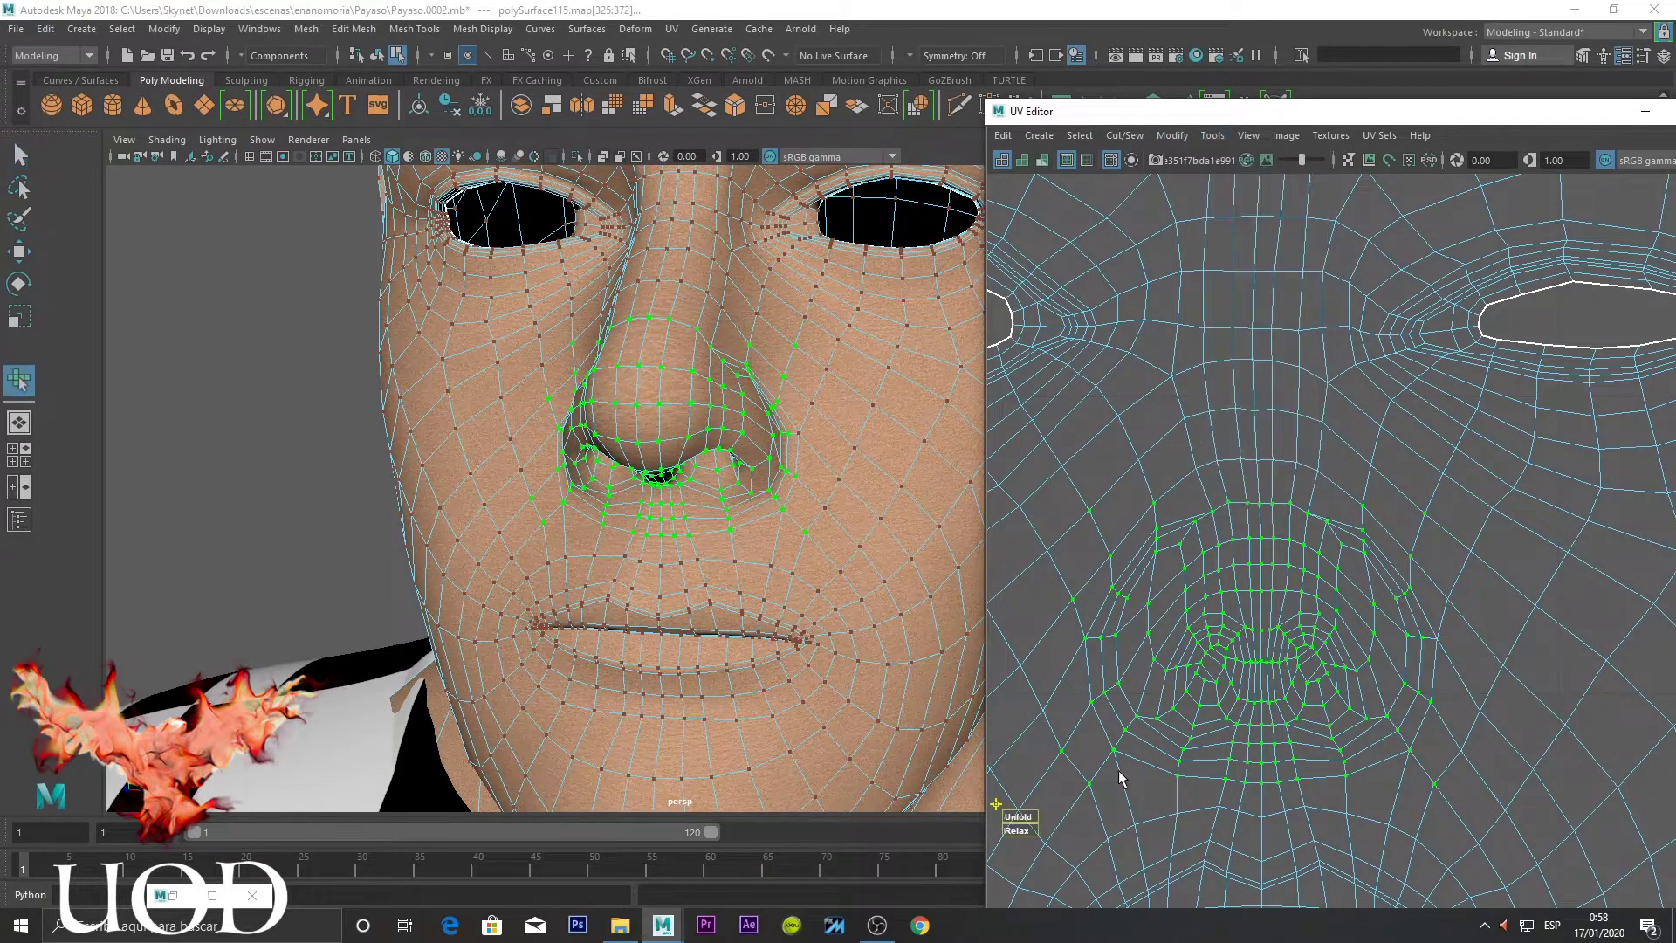
click(1483, 378)
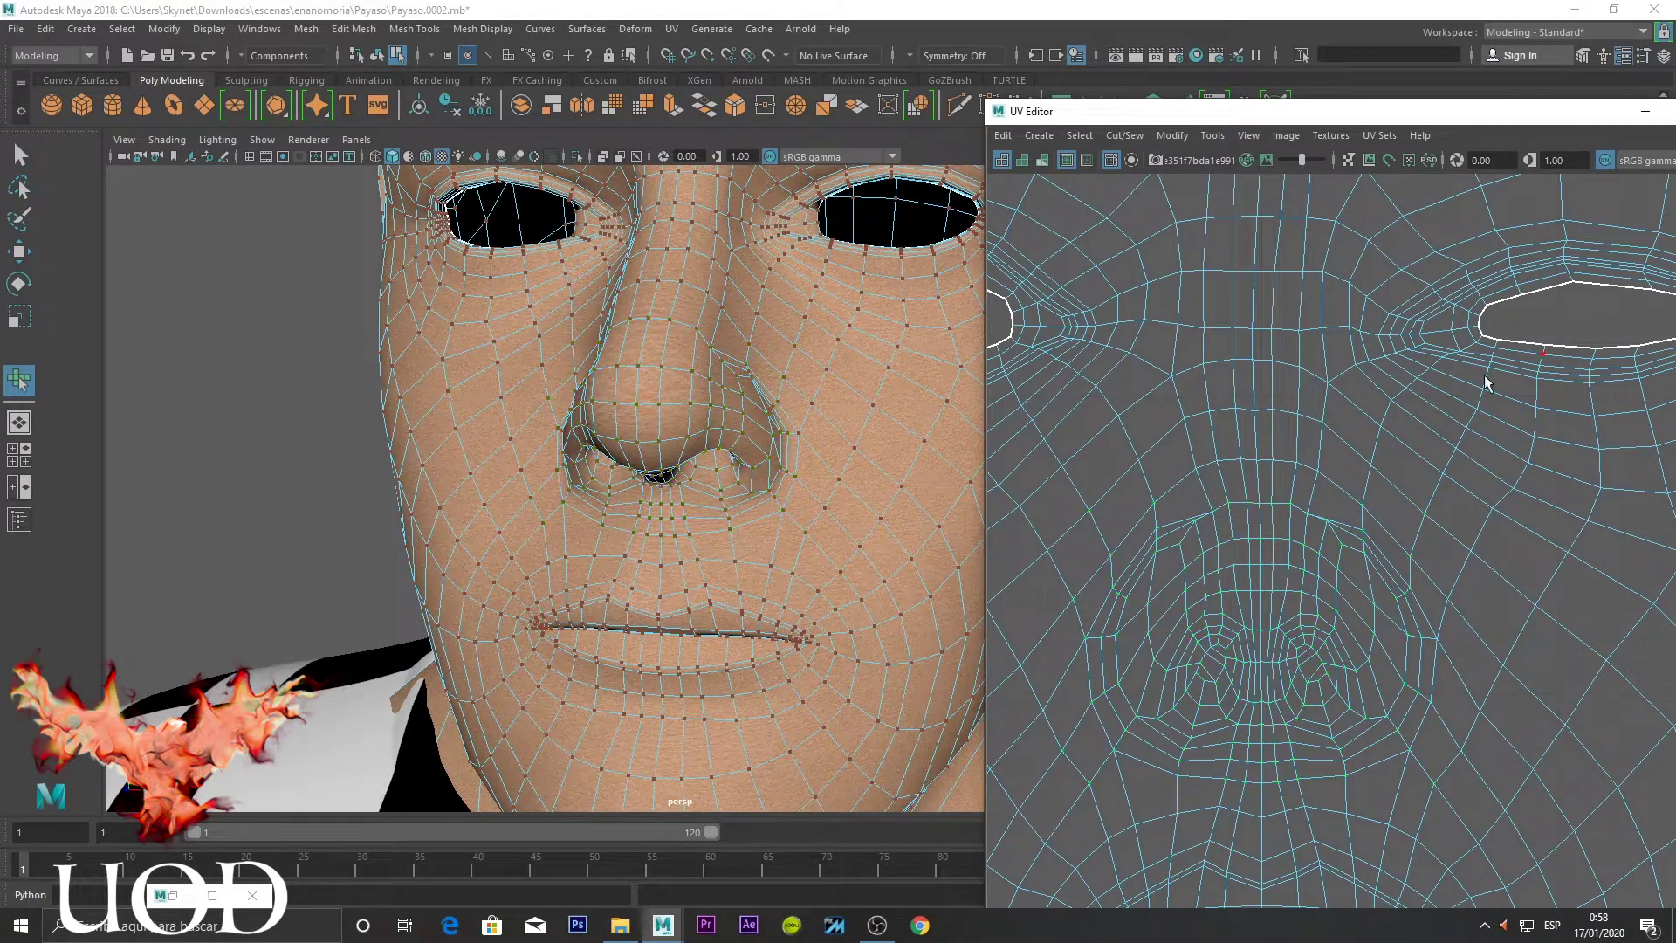
Shift the nose-bridge UV column slightly right and unfold it
scroll(1273, 422, up, 2)
alt+middle_drag(1250, 417, 1246, 447)
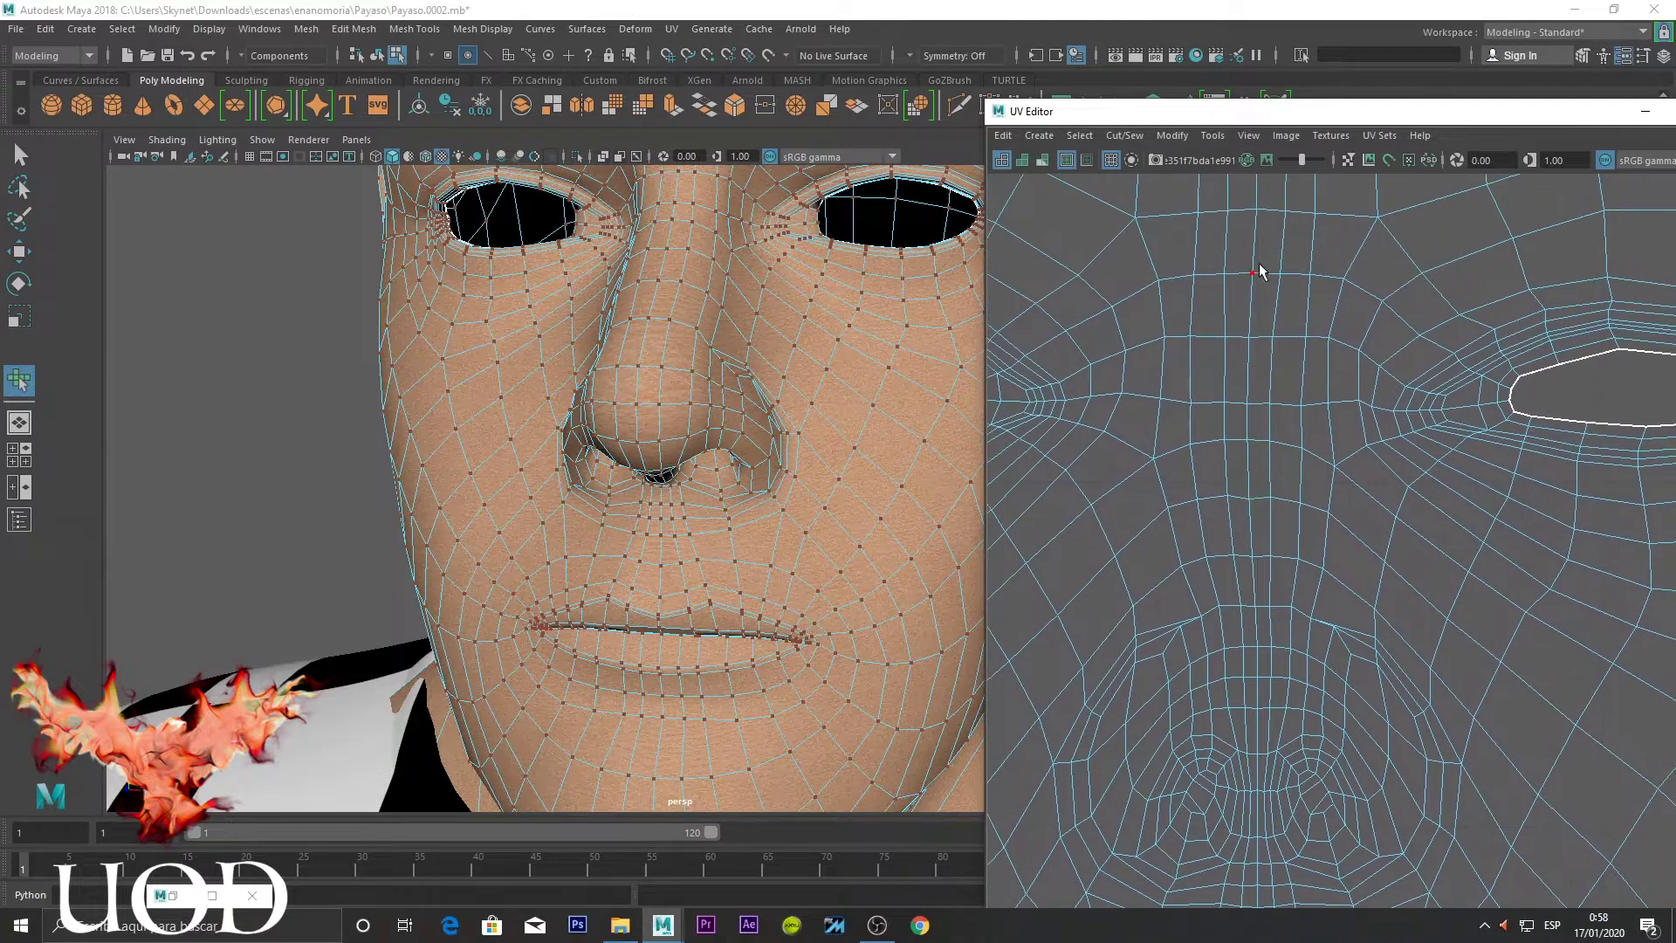
alt+middle_drag(1260, 270, 1236, 361)
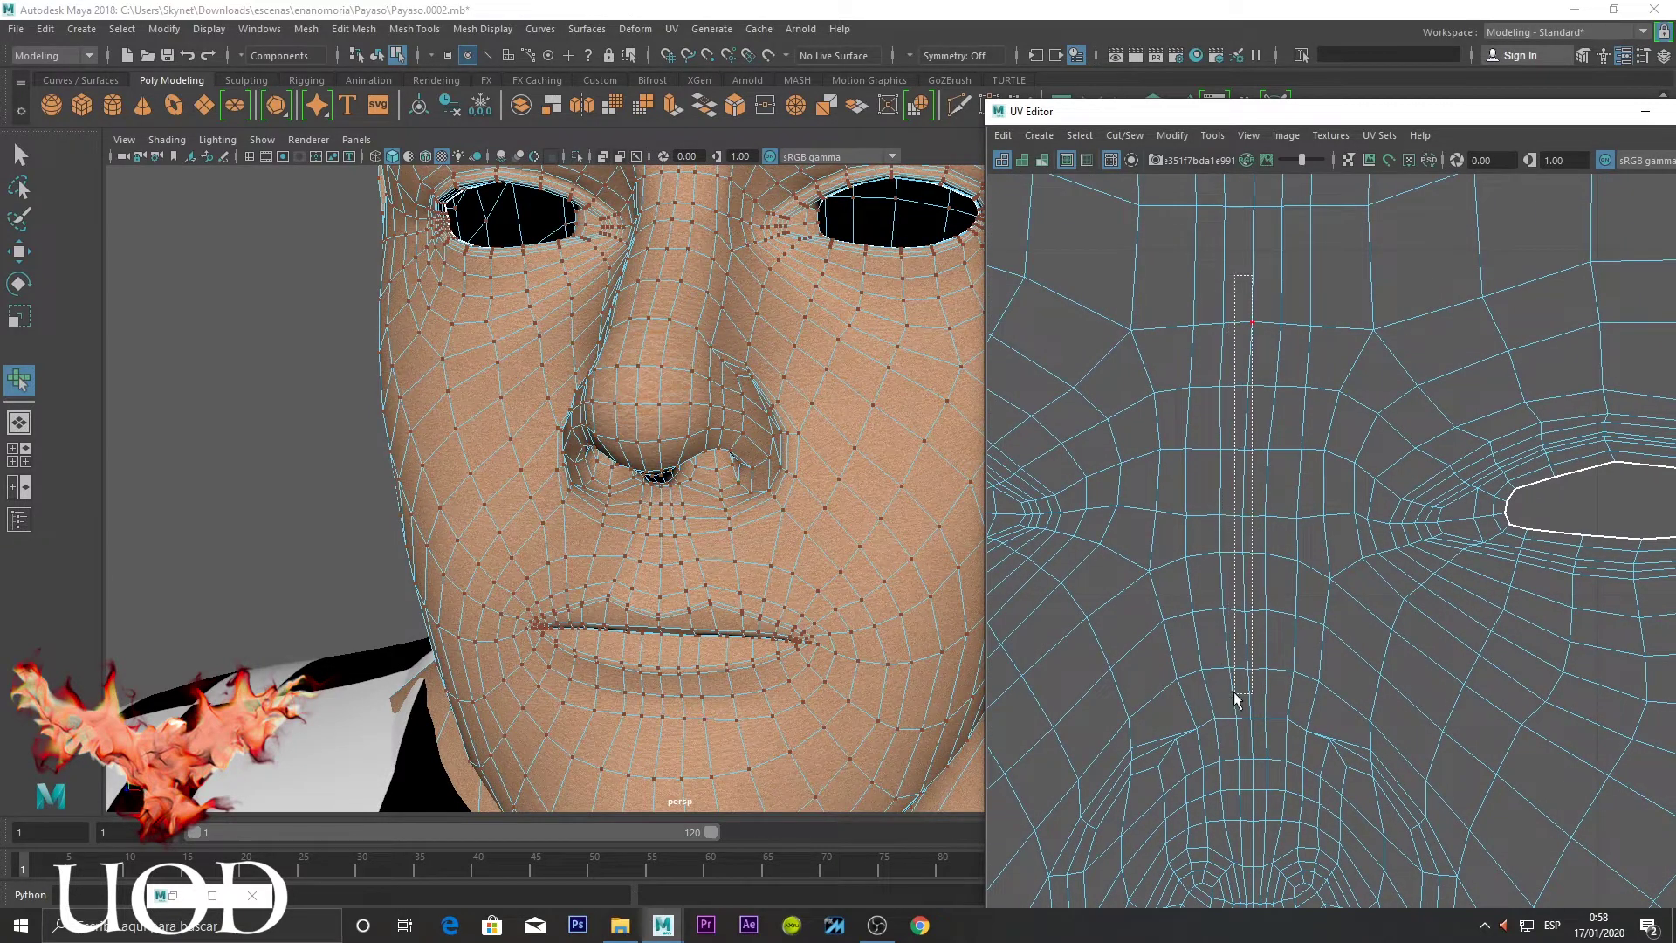
drag(1237, 655, 1235, 698)
key(r)
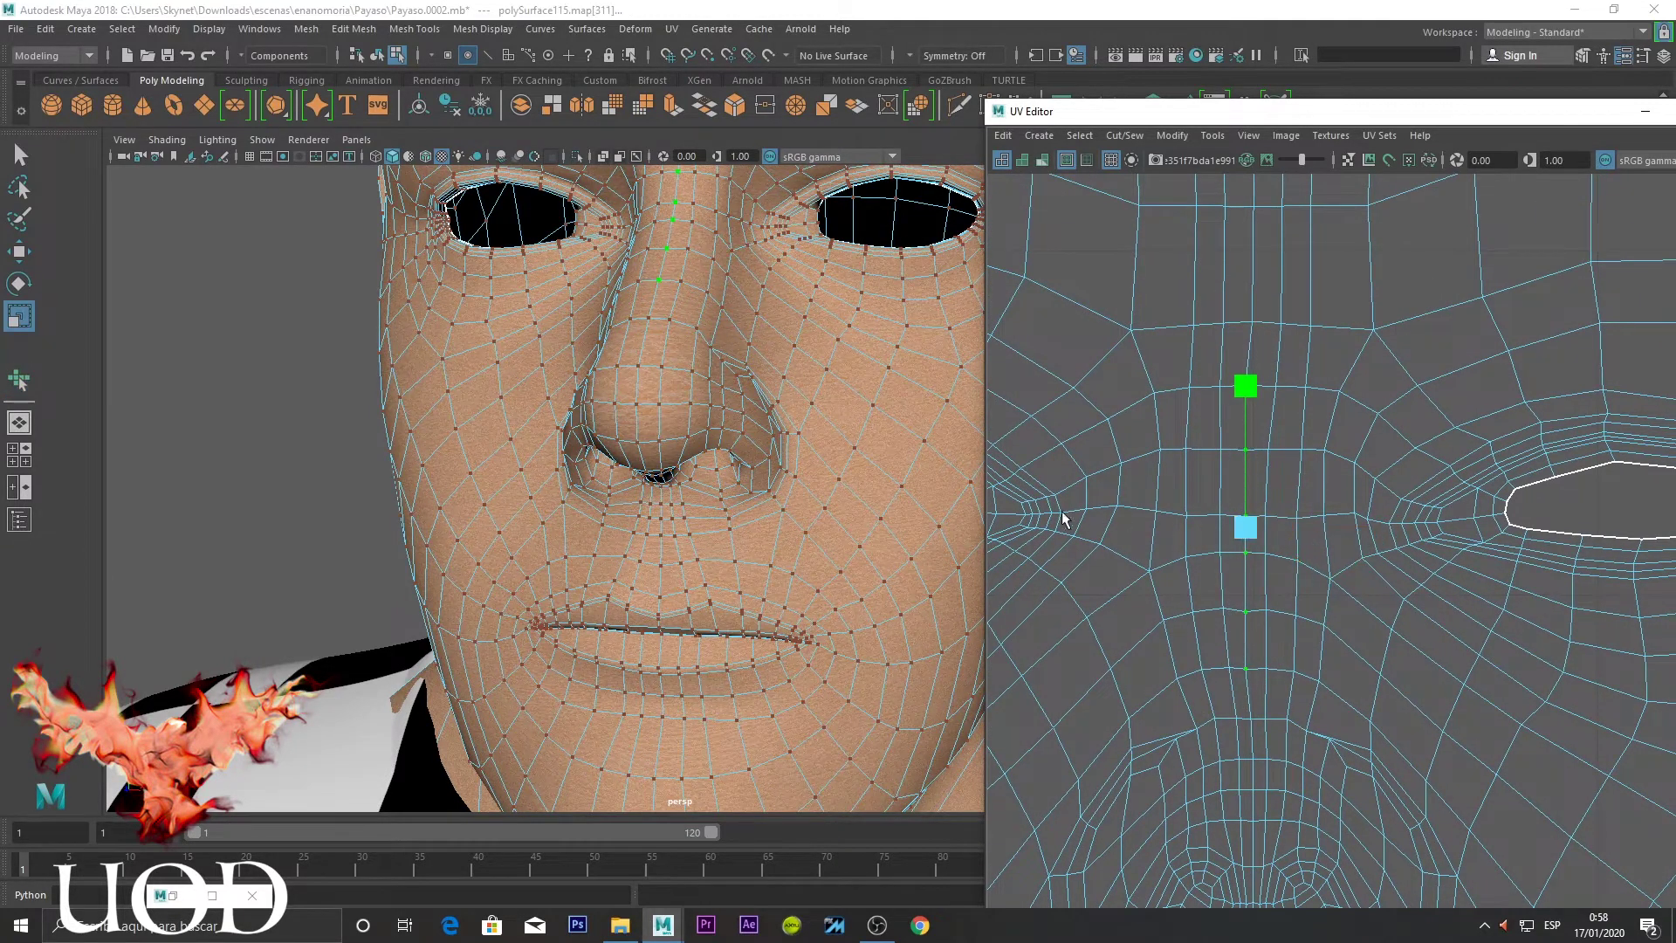
key(w)
mouse_move(1388, 527)
mouse_down()
mouse_move(1262, 328)
mouse_move(1175, 695)
mouse_up()
click(1376, 677)
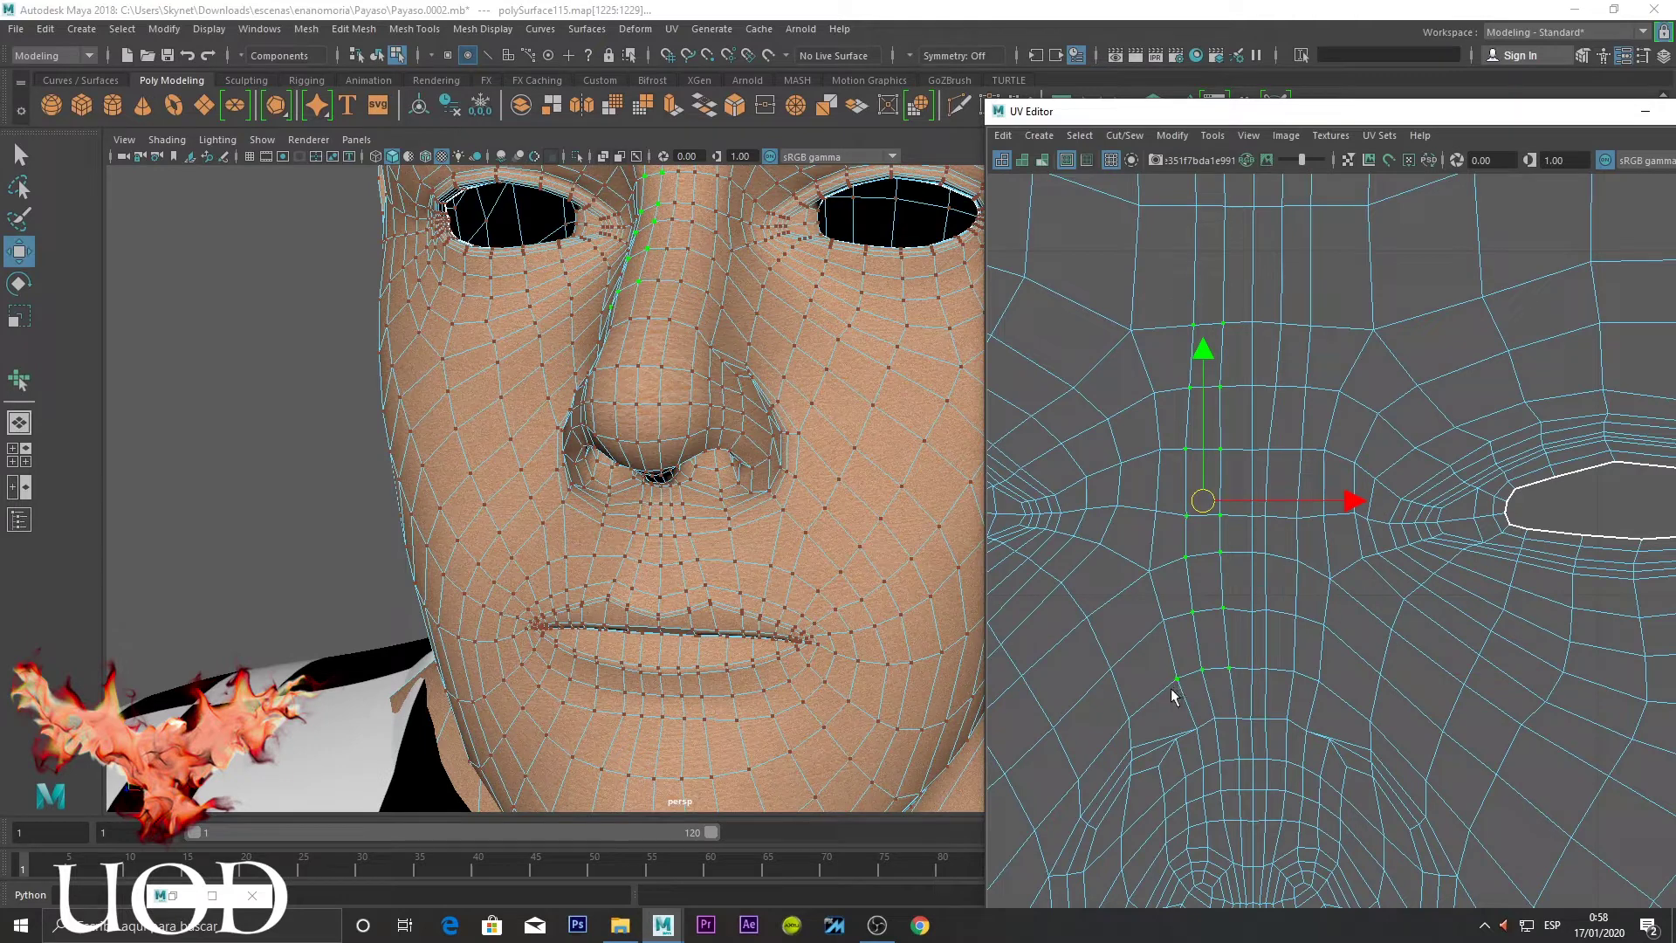
key(ctrl+u)
click(1659, 494)
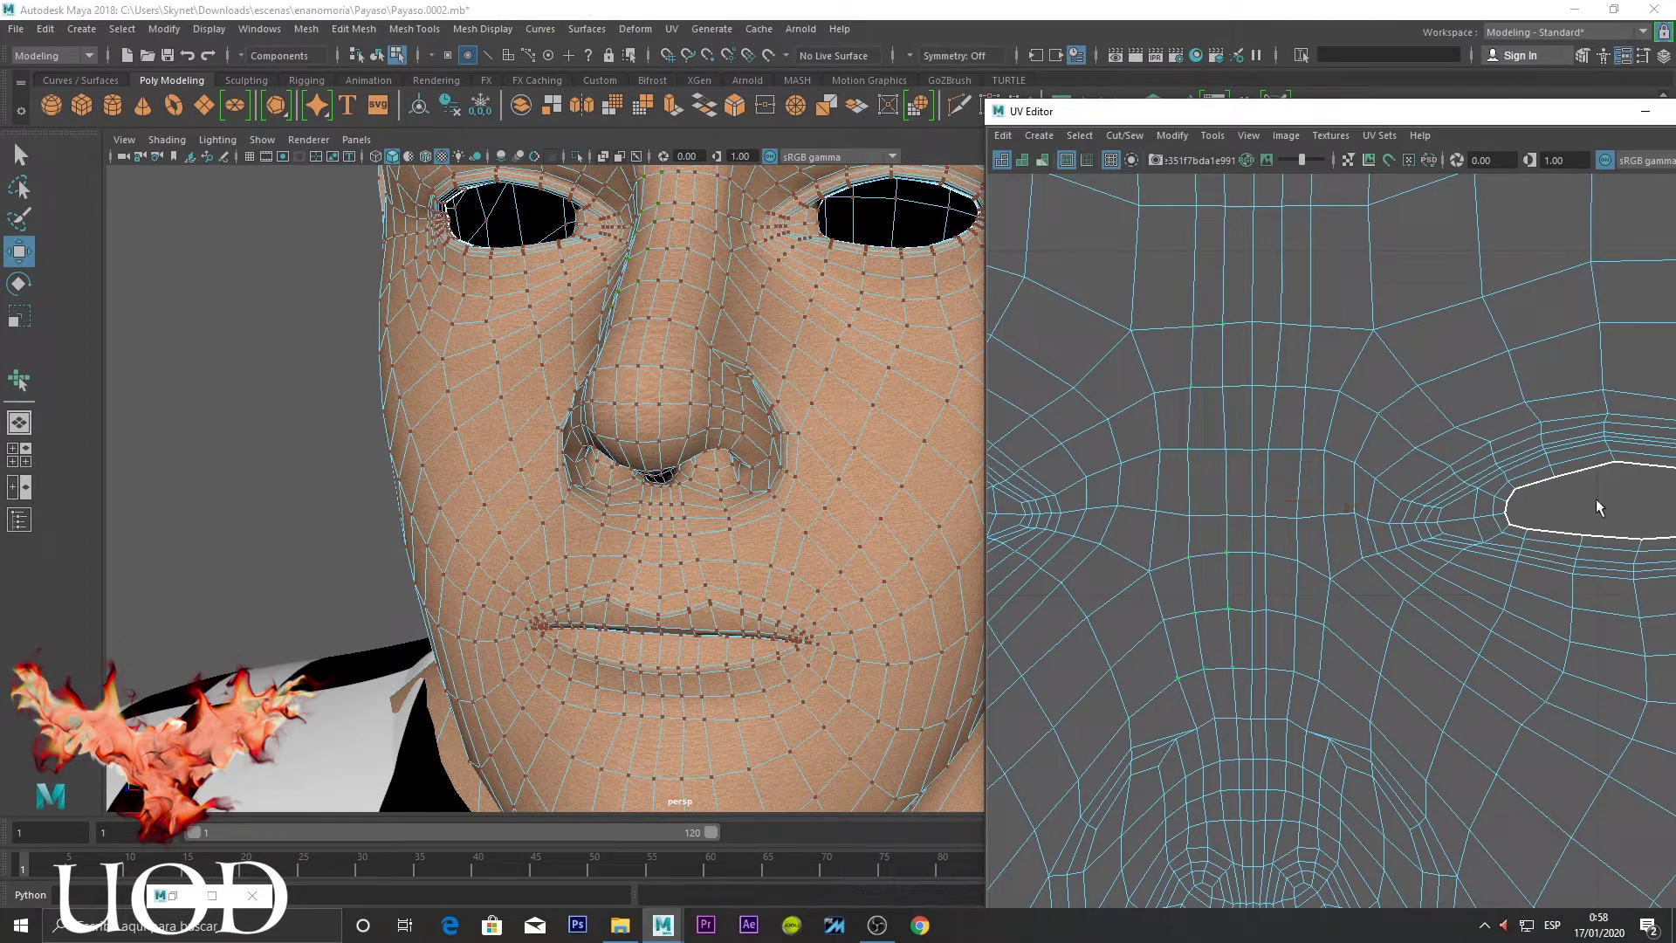
Turn on smooth preview and return the head to object mode, viewing the face's side
scroll(1347, 516, down, 3)
scroll(1265, 571, down, 2)
scroll(1334, 494, down, 3)
key(3)
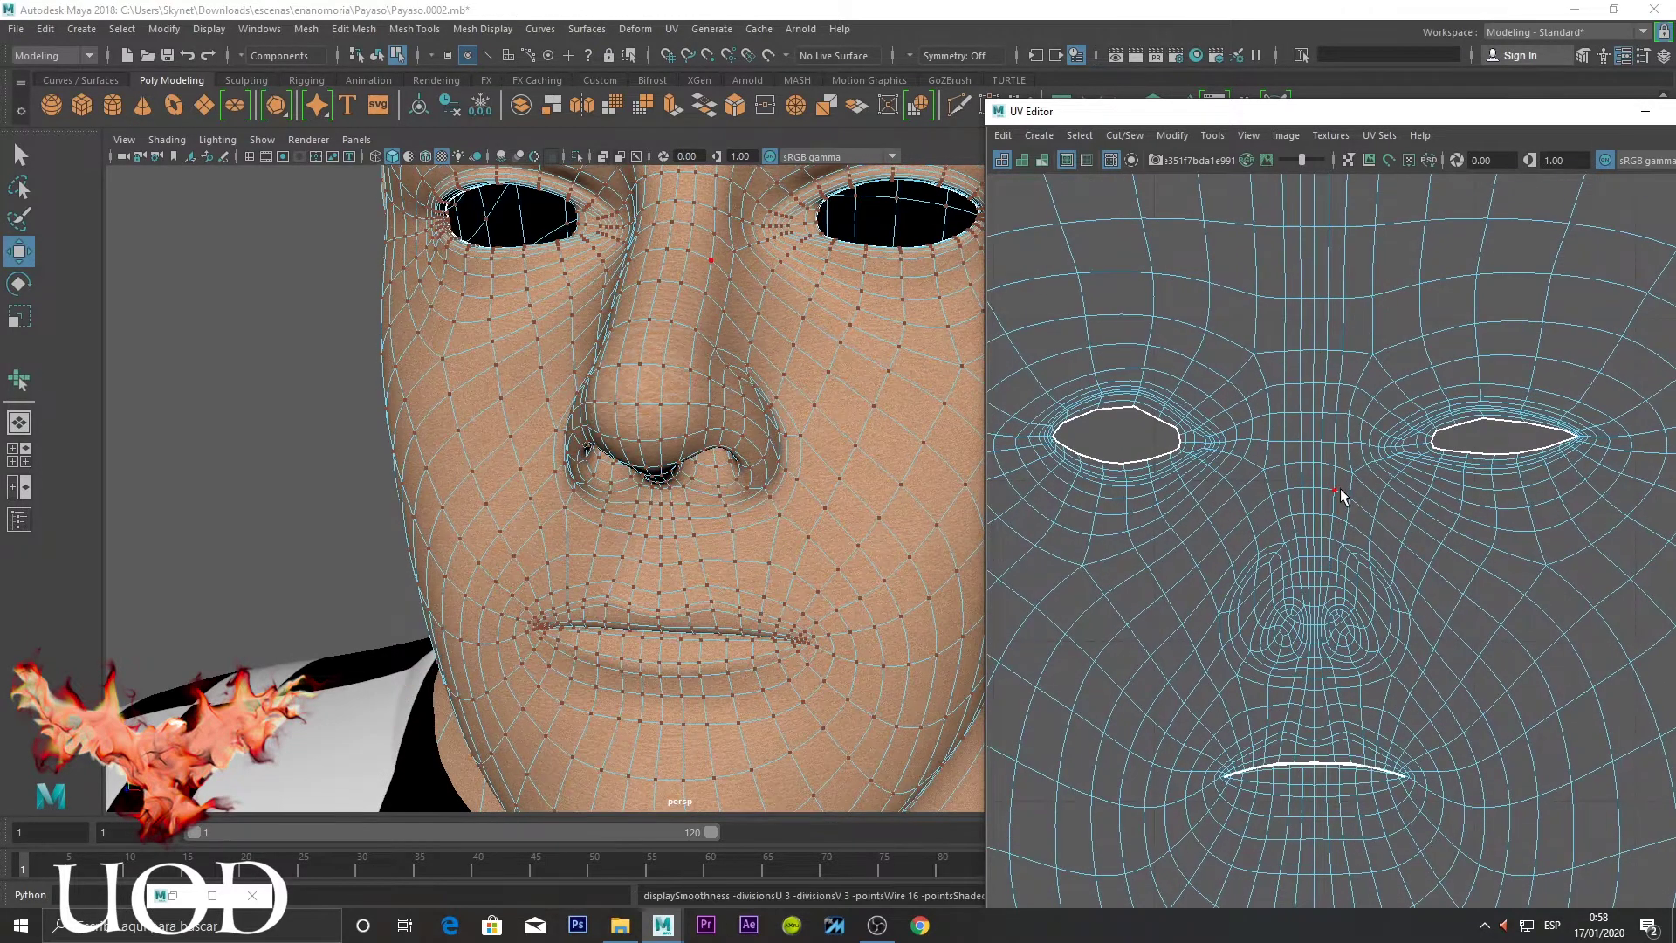
key(q)
click(1484, 422)
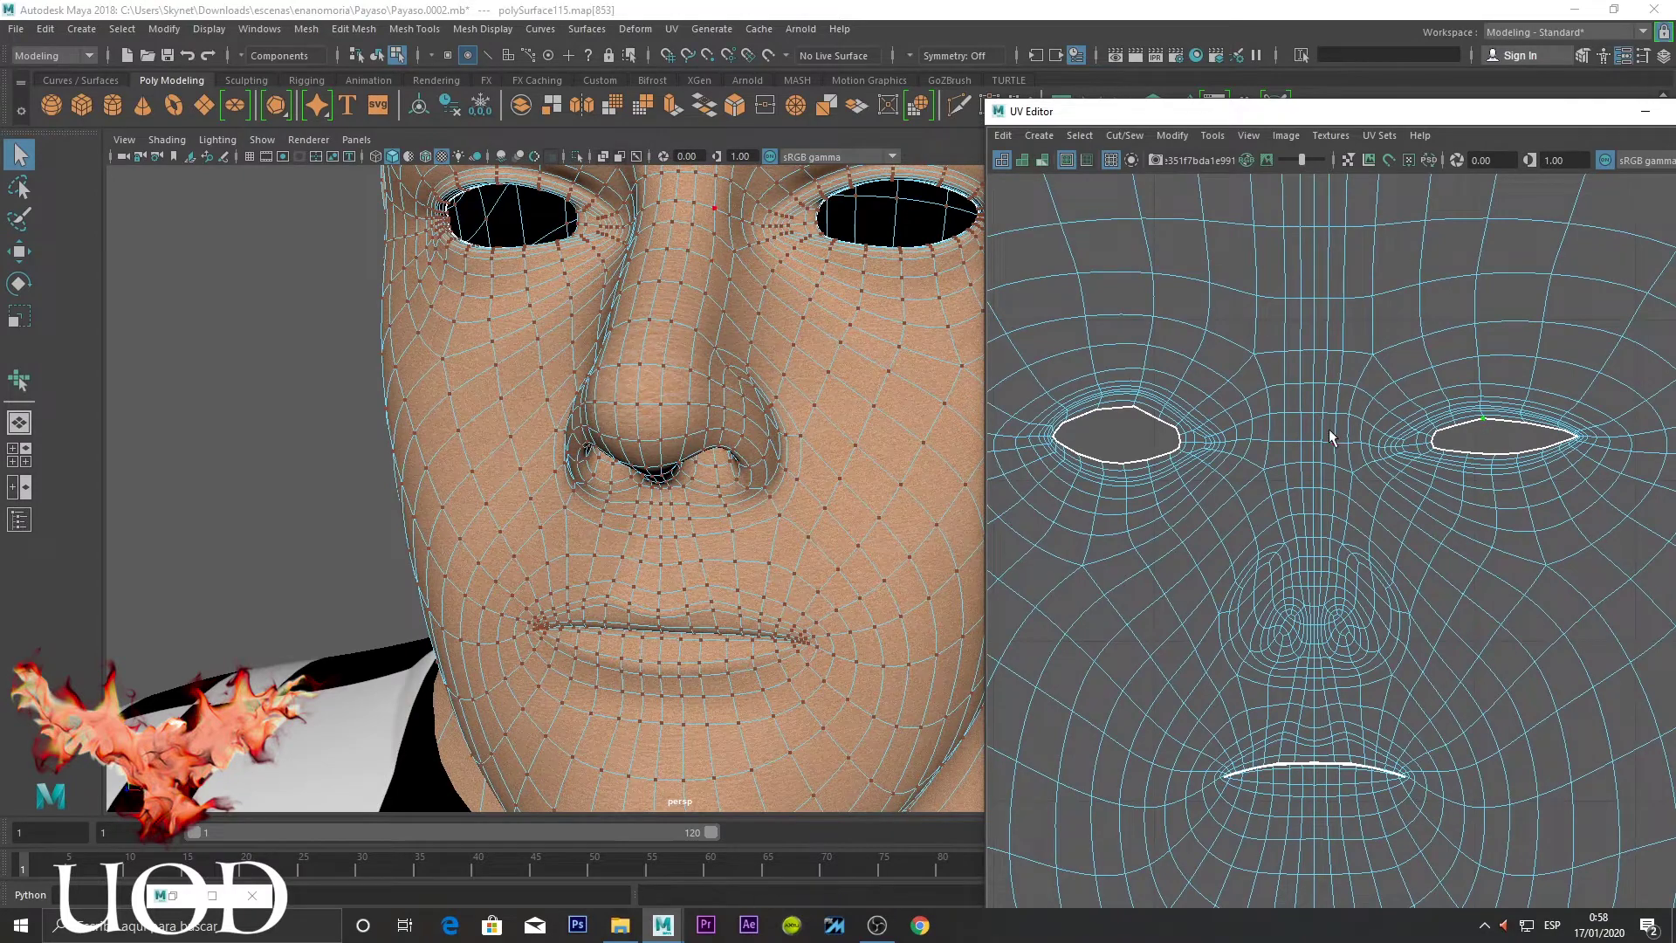
scroll(1322, 478, up, 2)
scroll(1320, 498, up, 2)
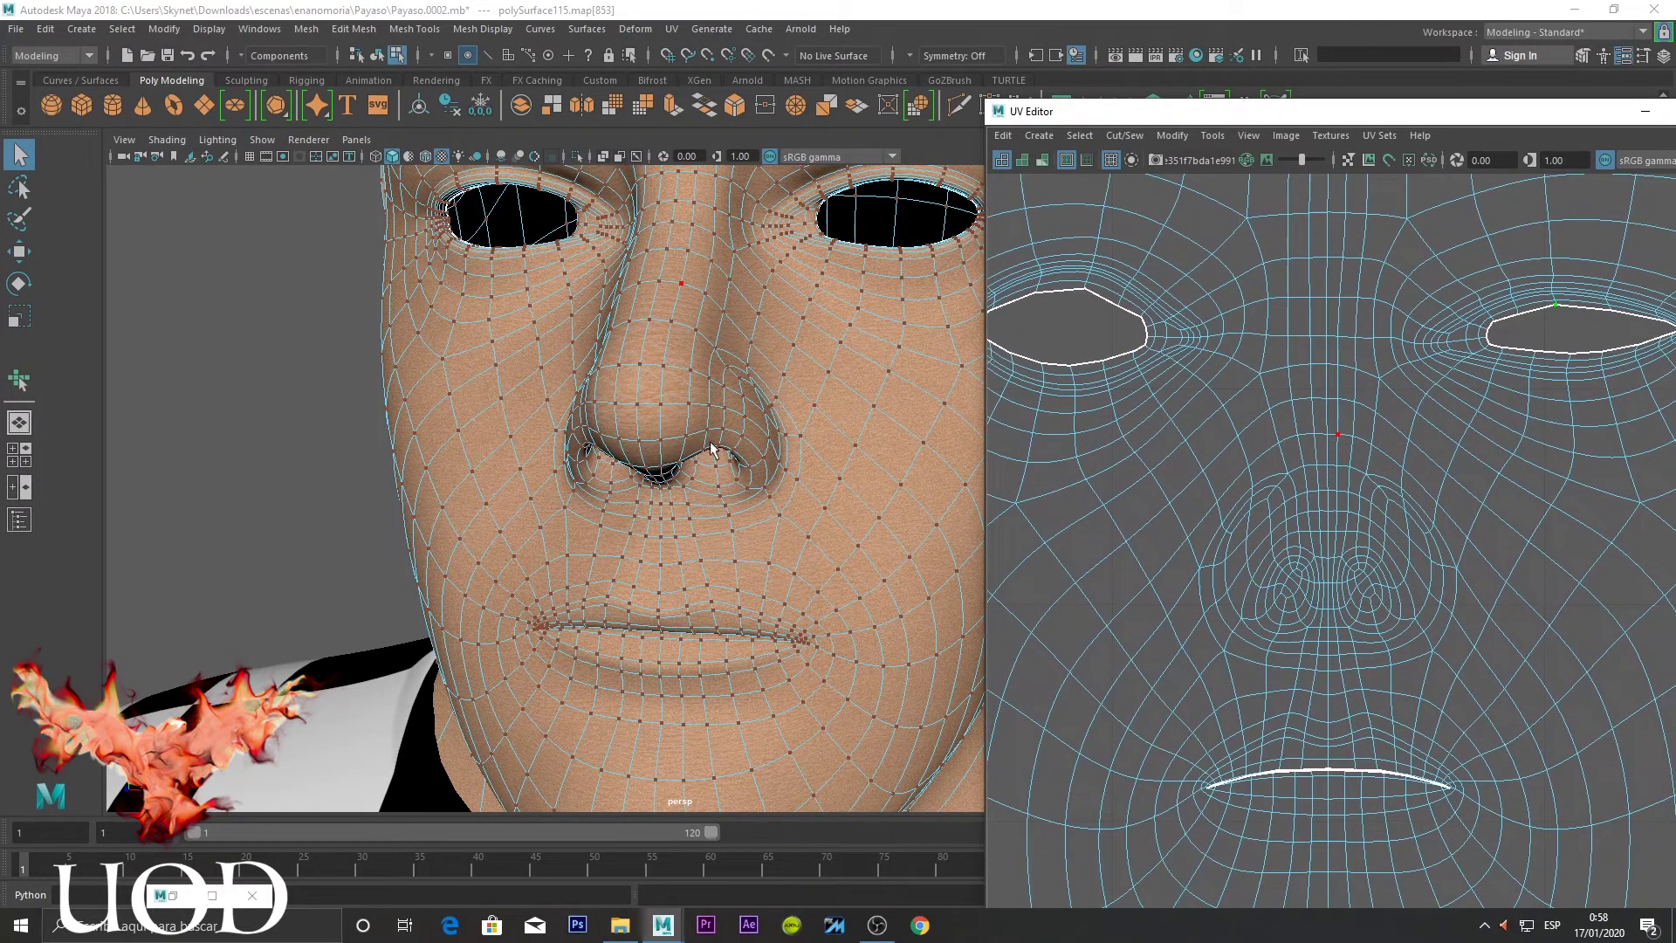
right_drag(637, 385, 710, 349)
mouse_move(367, 561)
alt+mouse_down()
mouse_move(766, 511)
mouse_move(778, 476)
alt+mouse_up()
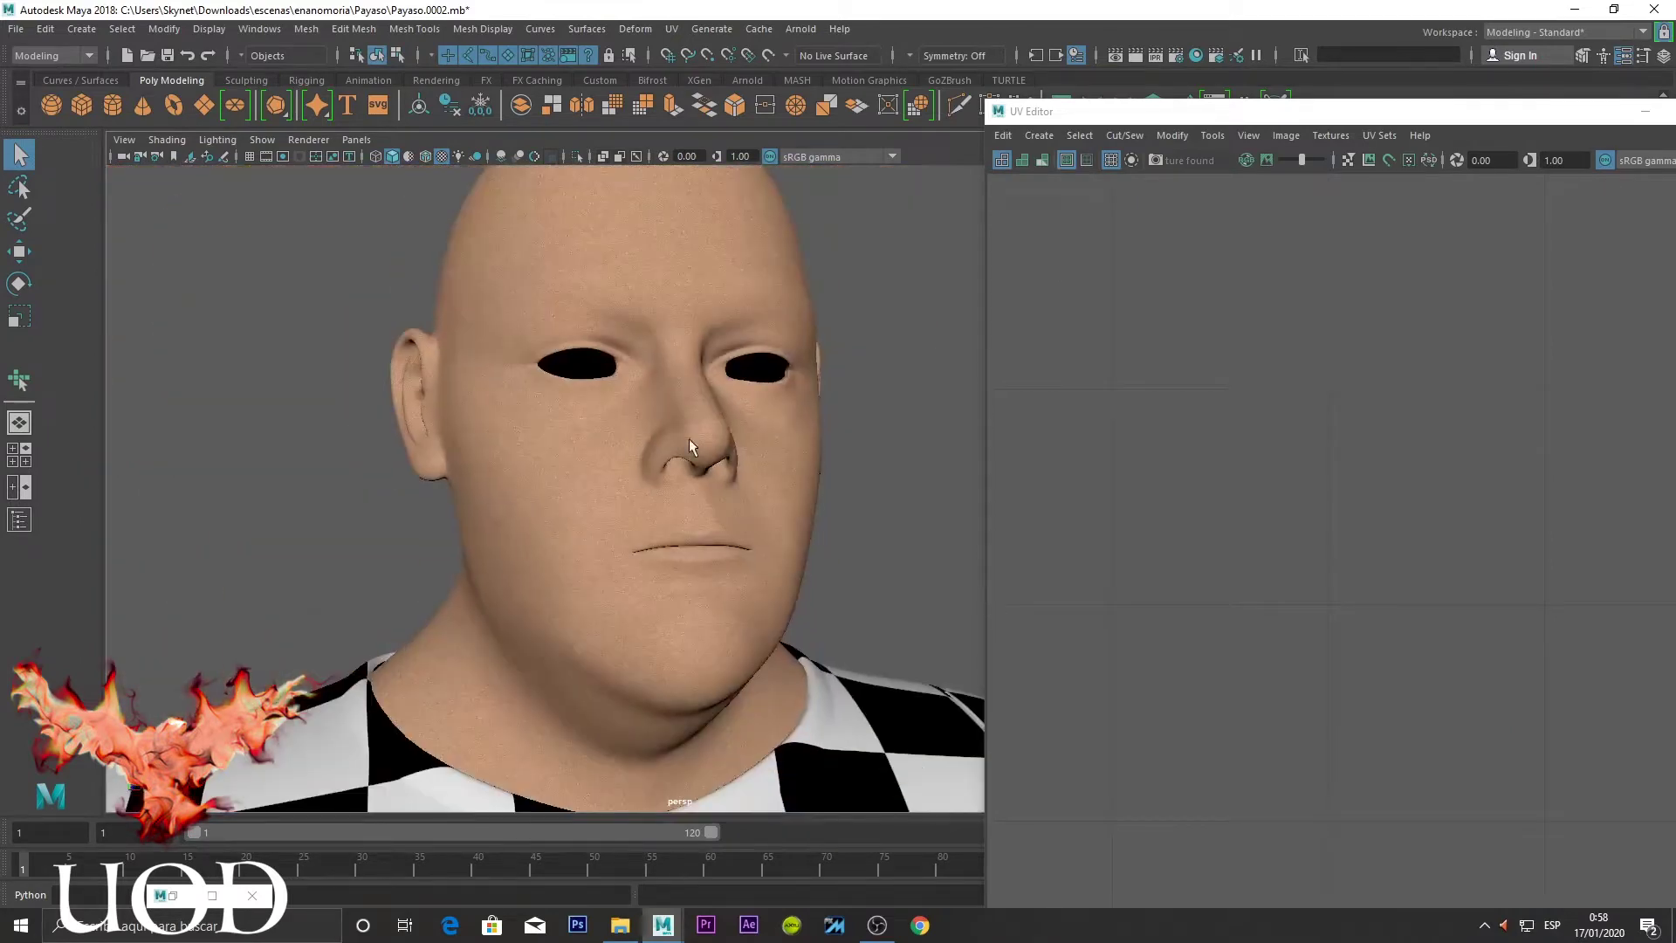
Zoom in on the nostril, orbit to the side profile, and reselect the head mesh
scroll(768, 458, up, 2)
scroll(764, 463, up, 2)
scroll(821, 468, up, 2)
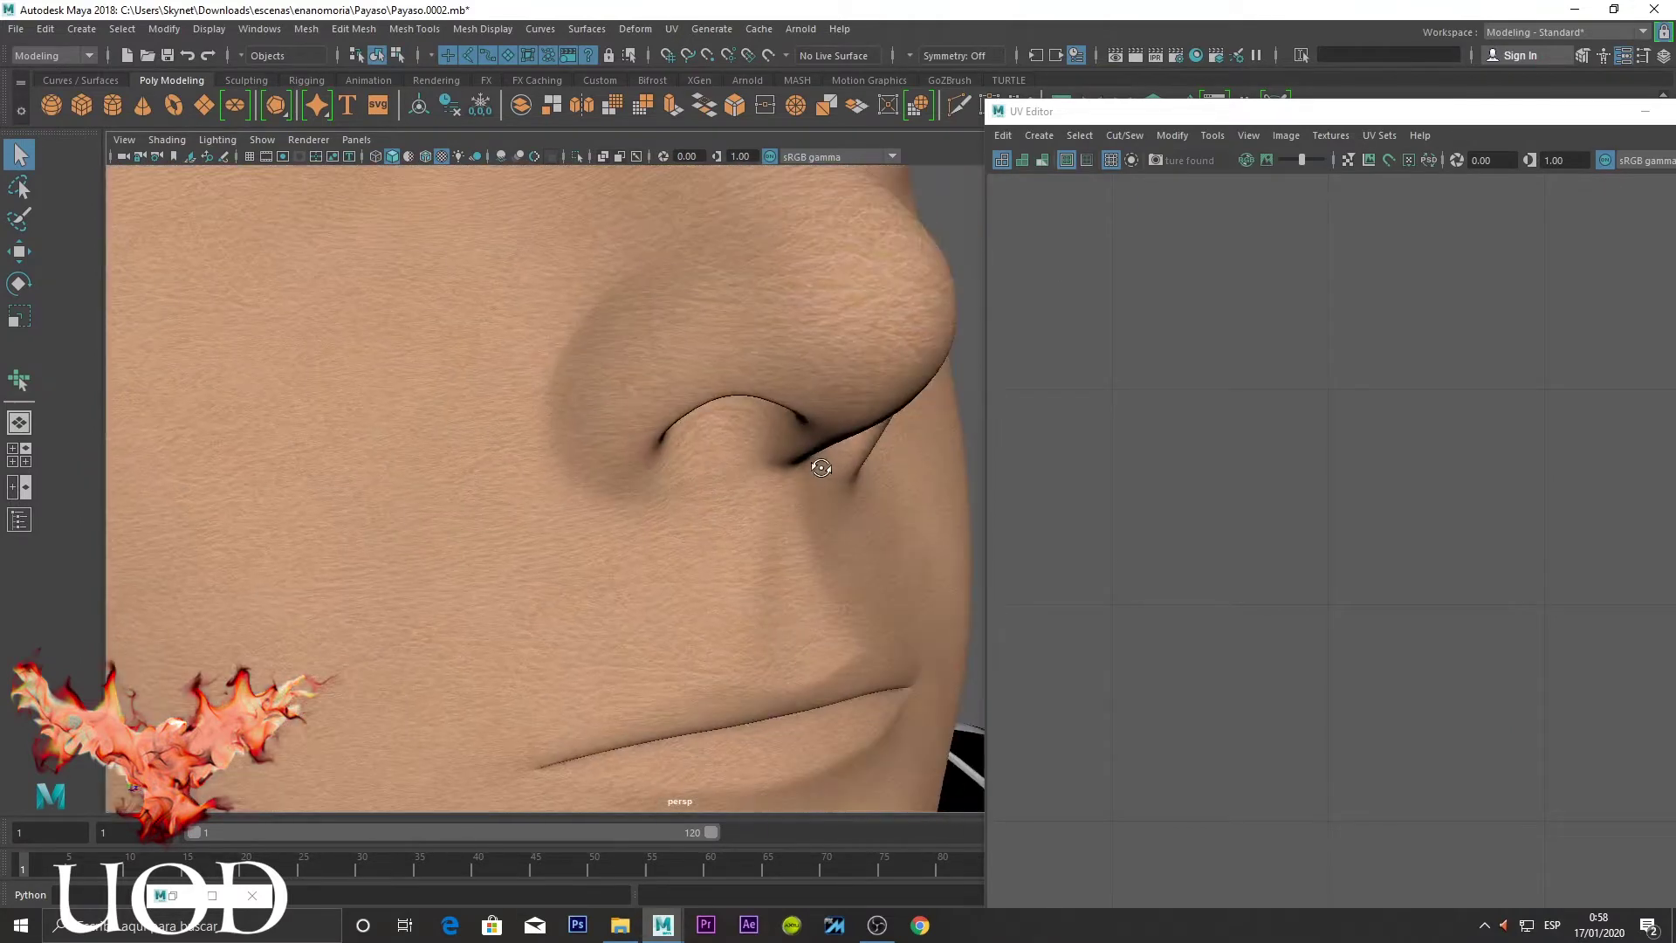
scroll(820, 467, down, 3)
mouse_move(812, 479)
alt+mouse_down()
mouse_move(910, 476)
mouse_move(900, 494)
mouse_move(794, 463)
alt+mouse_up()
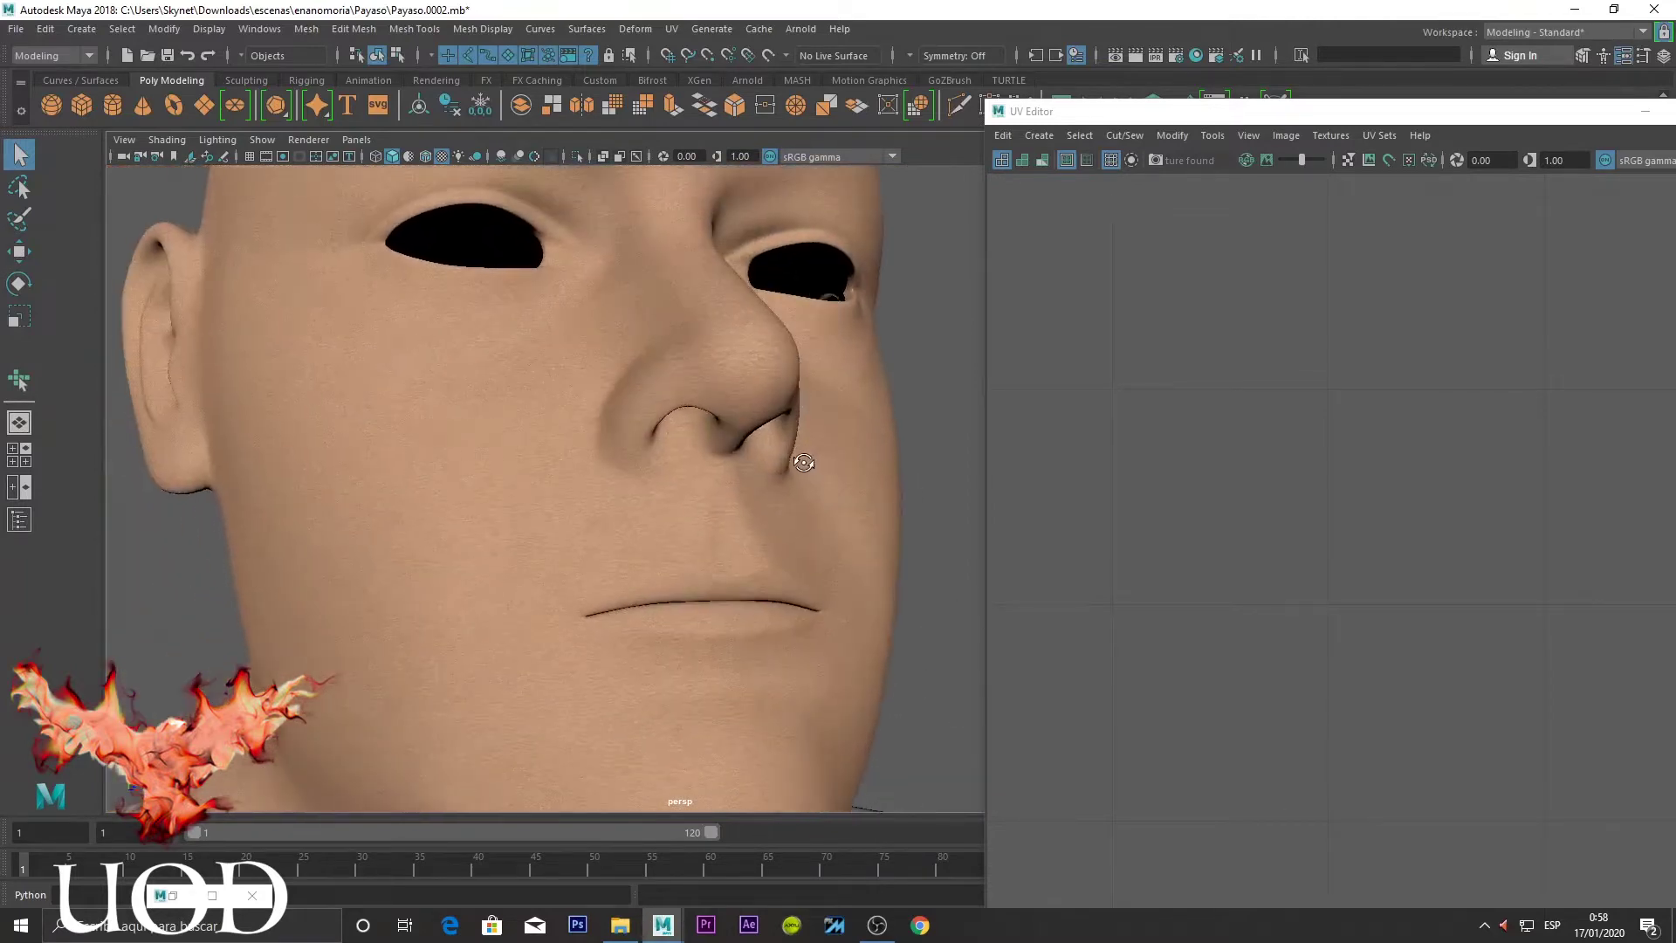
scroll(749, 546, down, 3)
scroll(749, 546, up, 2)
click(720, 463)
scroll(1229, 458, up, 3)
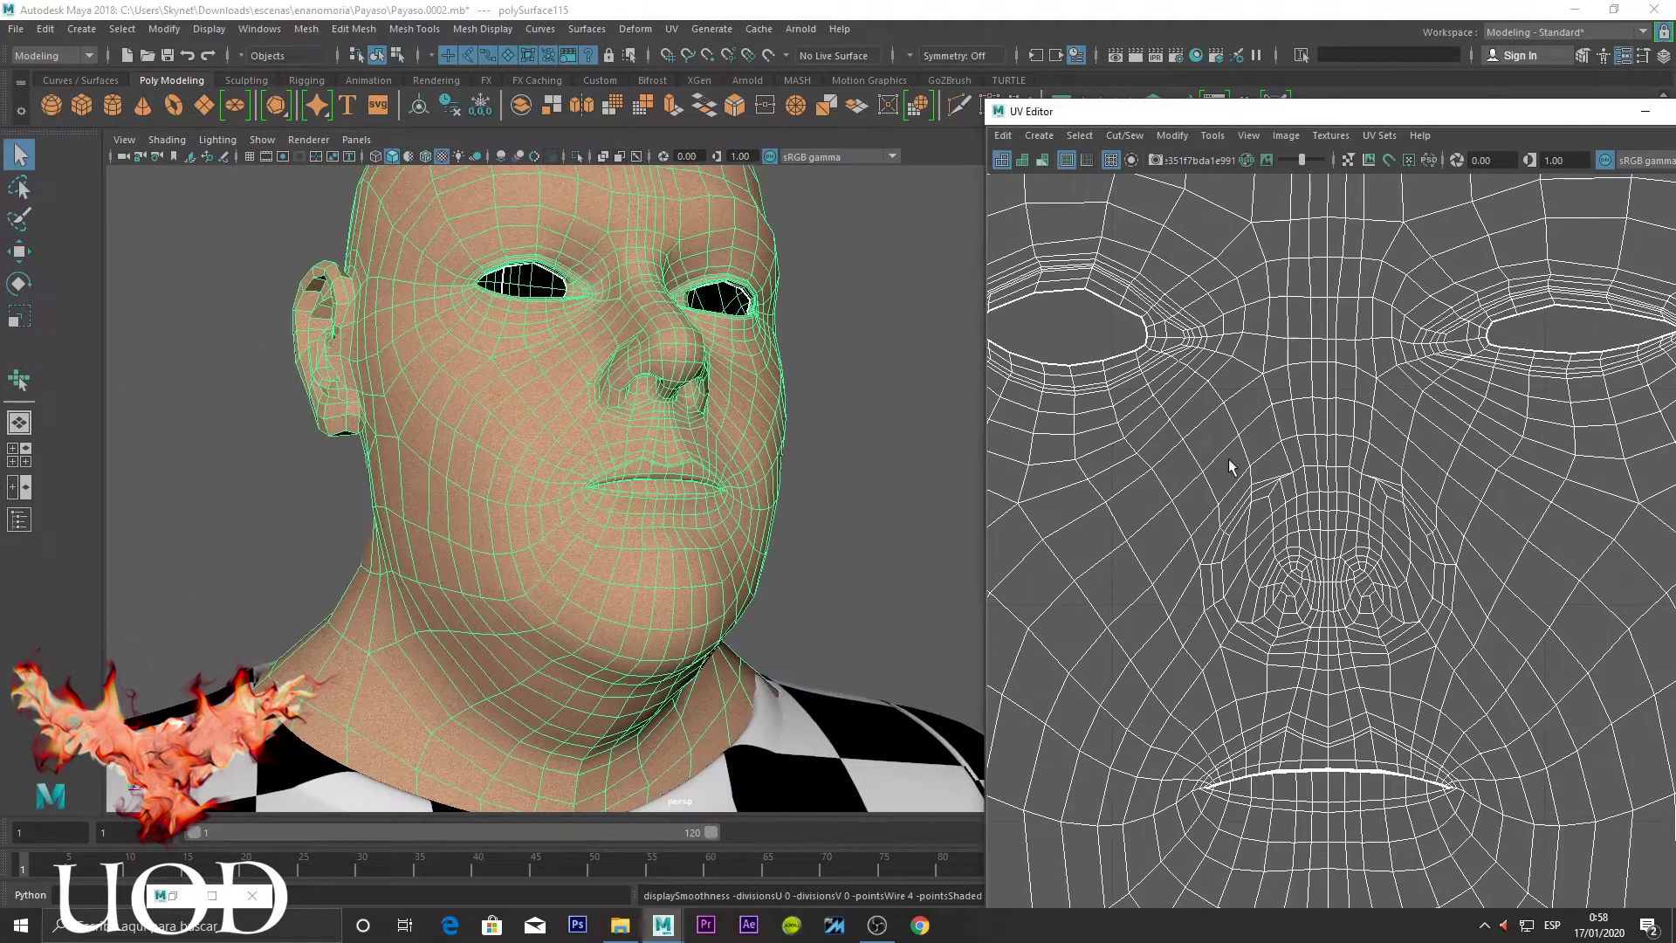
Maximize the UV Editor, center the mouth UVs, and switch to edge selection with F10
mouse_move(1307, 615)
alt+middle_down()
mouse_move(1317, 581)
mouse_move(1283, 423)
alt+middle_up()
scroll(1318, 581, up, 2)
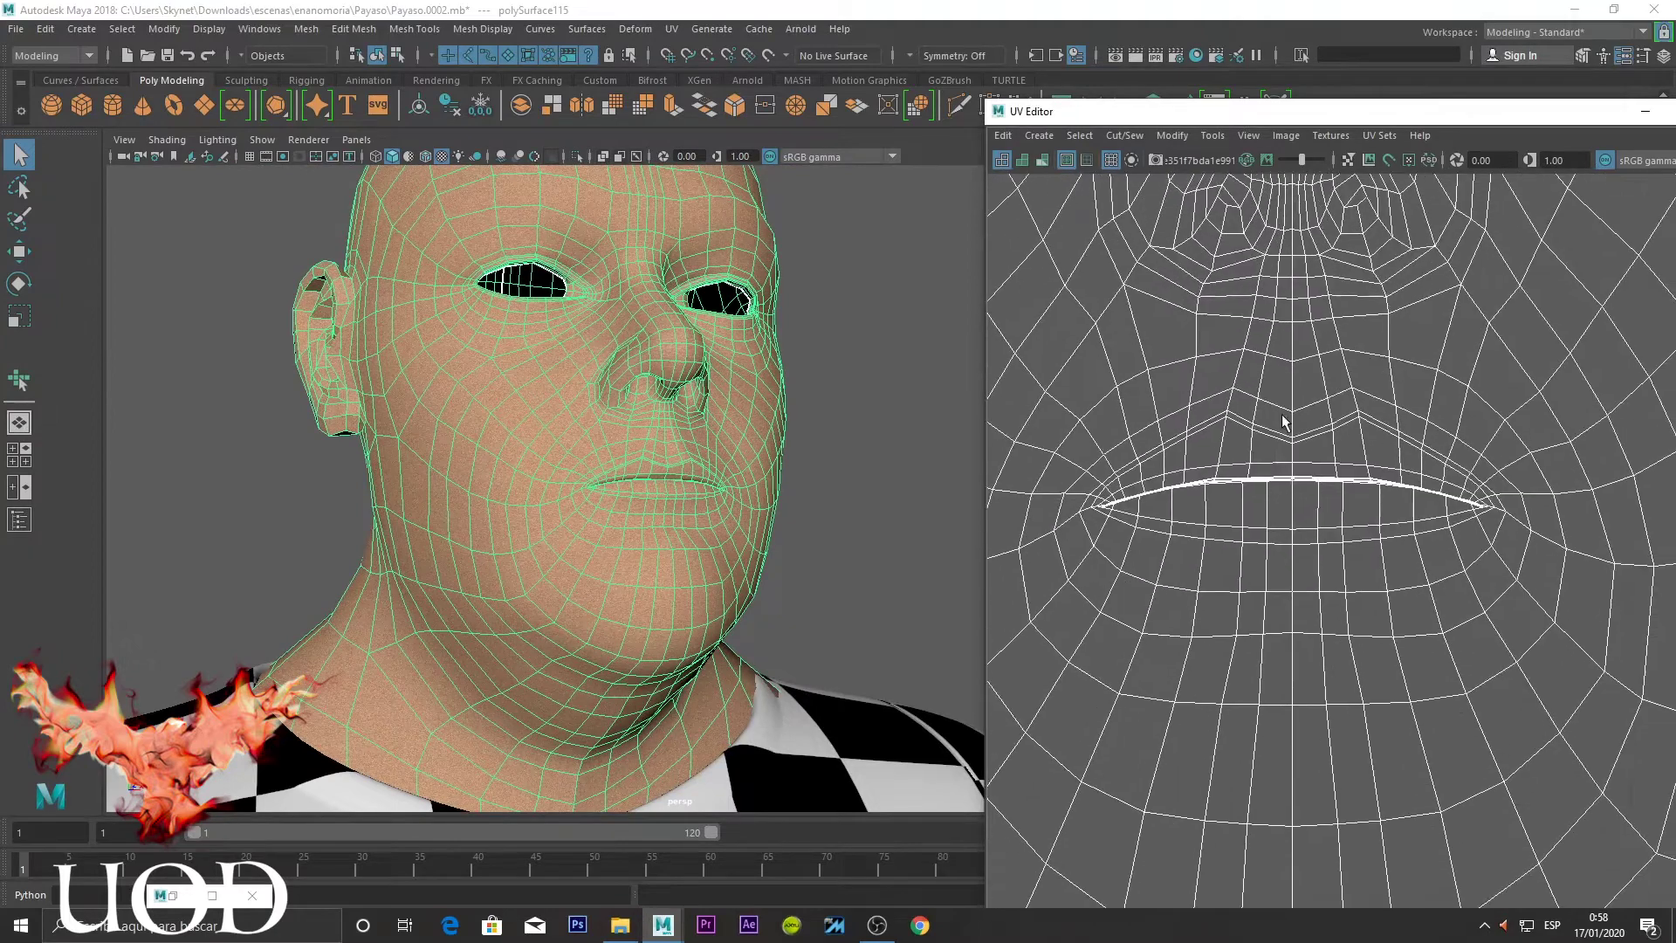
double_click(1342, 114)
scroll(935, 381, down, 1)
alt+middle_drag(935, 381, 1035, 458)
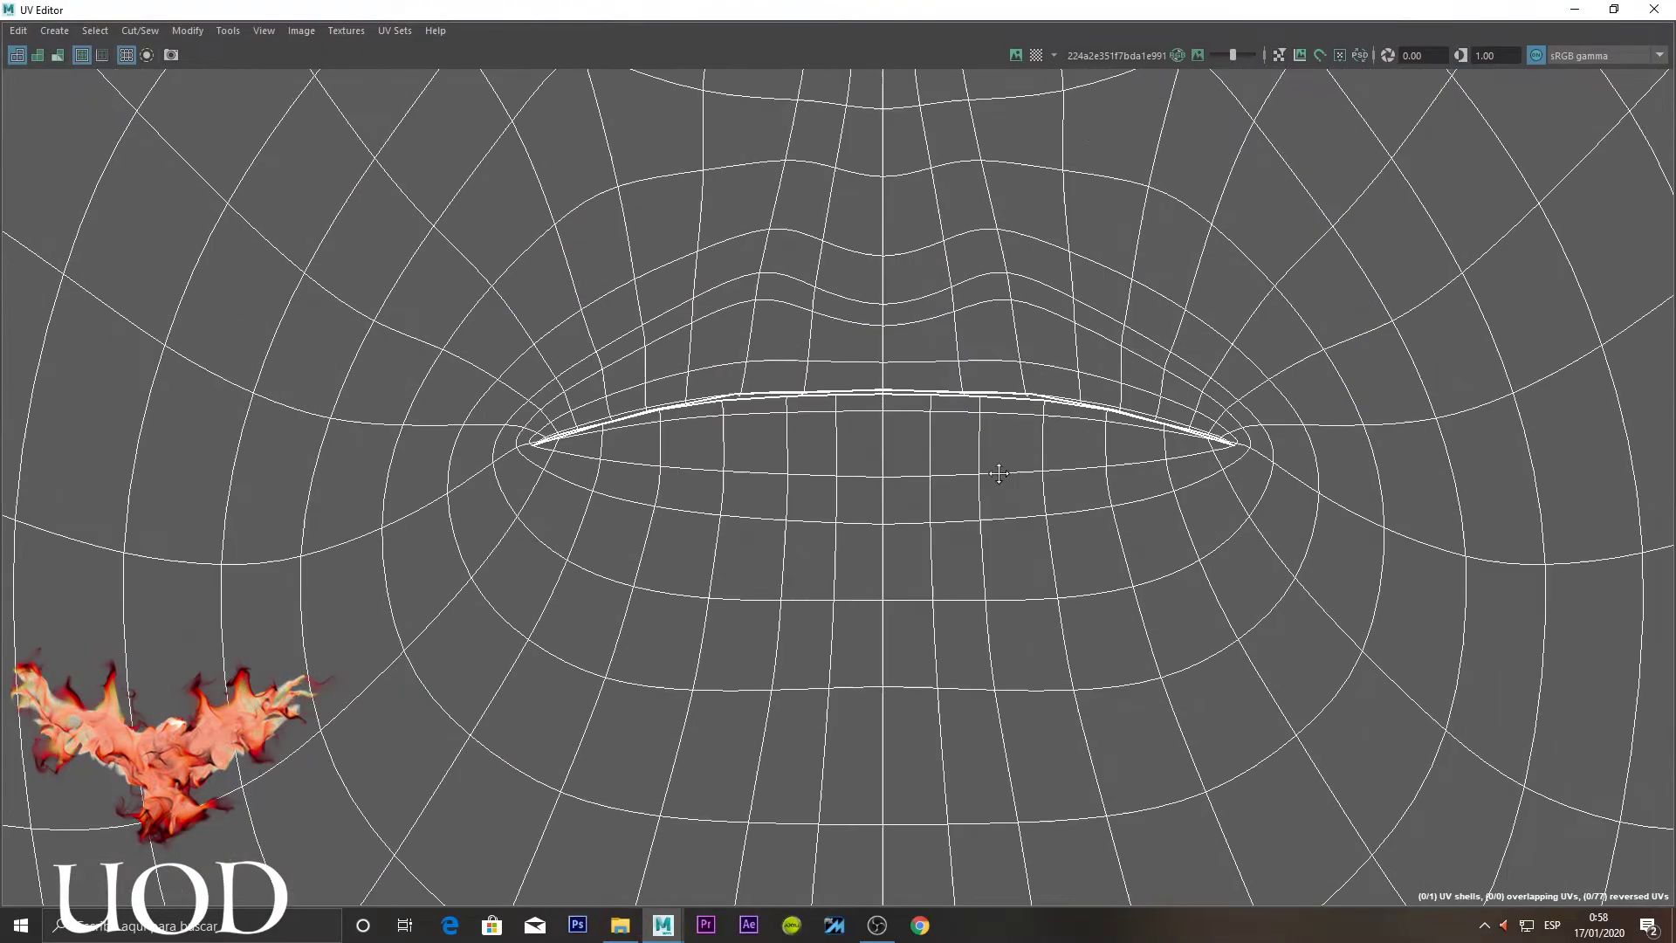
scroll(1035, 458, up, 1)
key(F10)
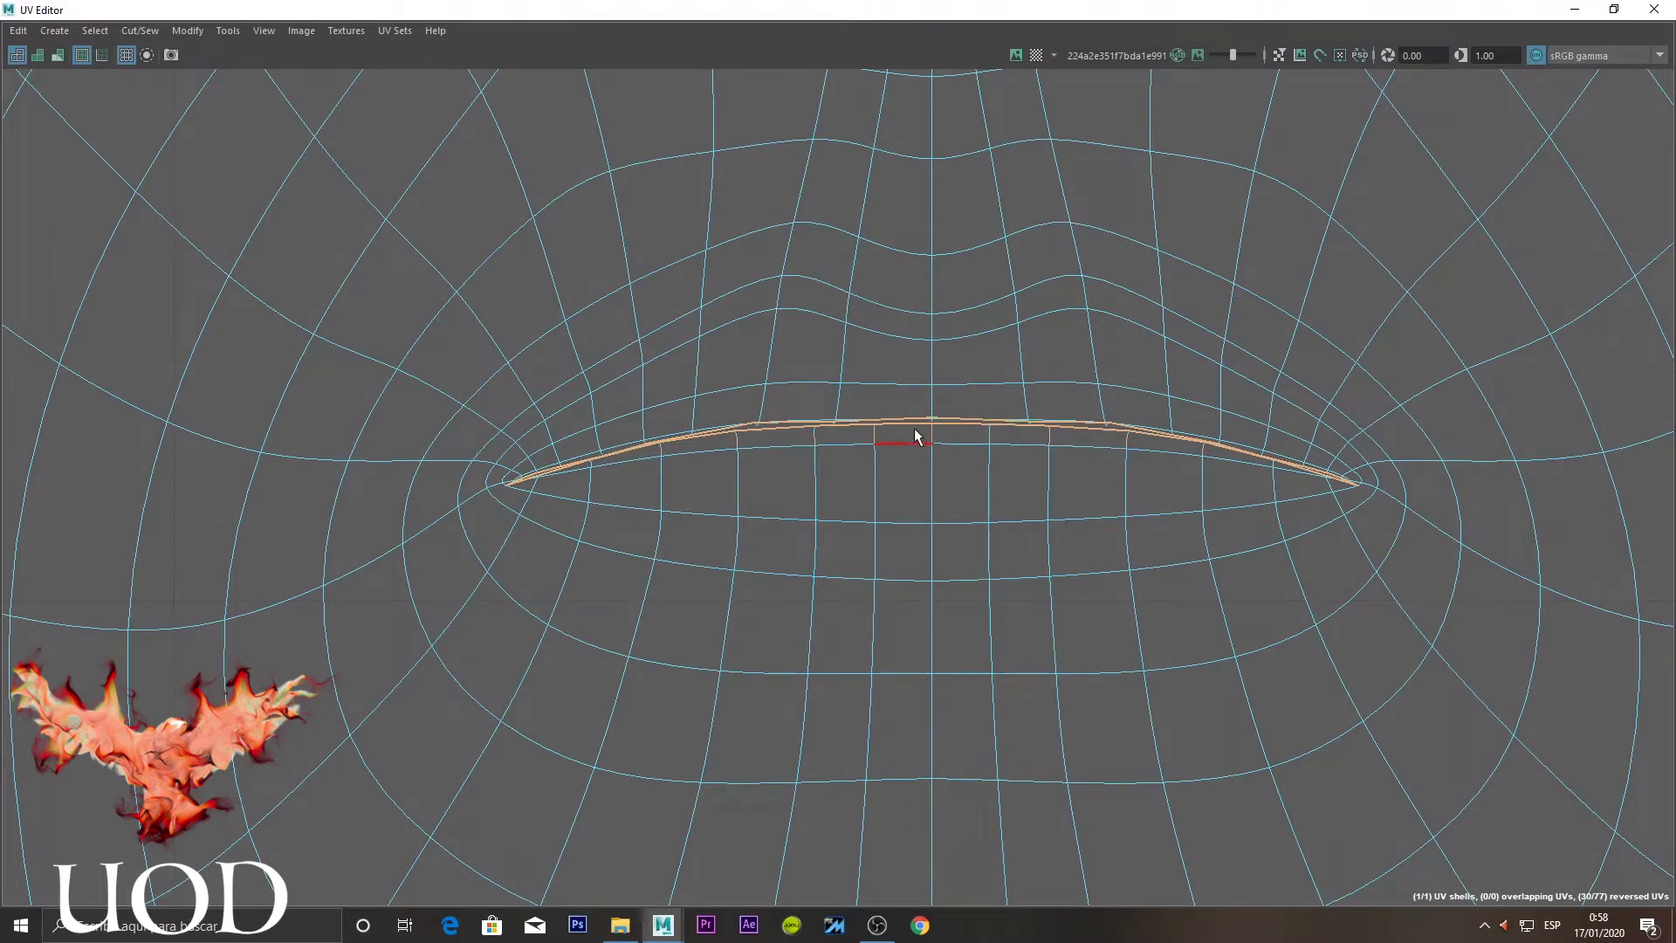
Select the complete edge loop bordering the mouth opening
scroll(1014, 340, up, 1)
scroll(962, 406, up, 1)
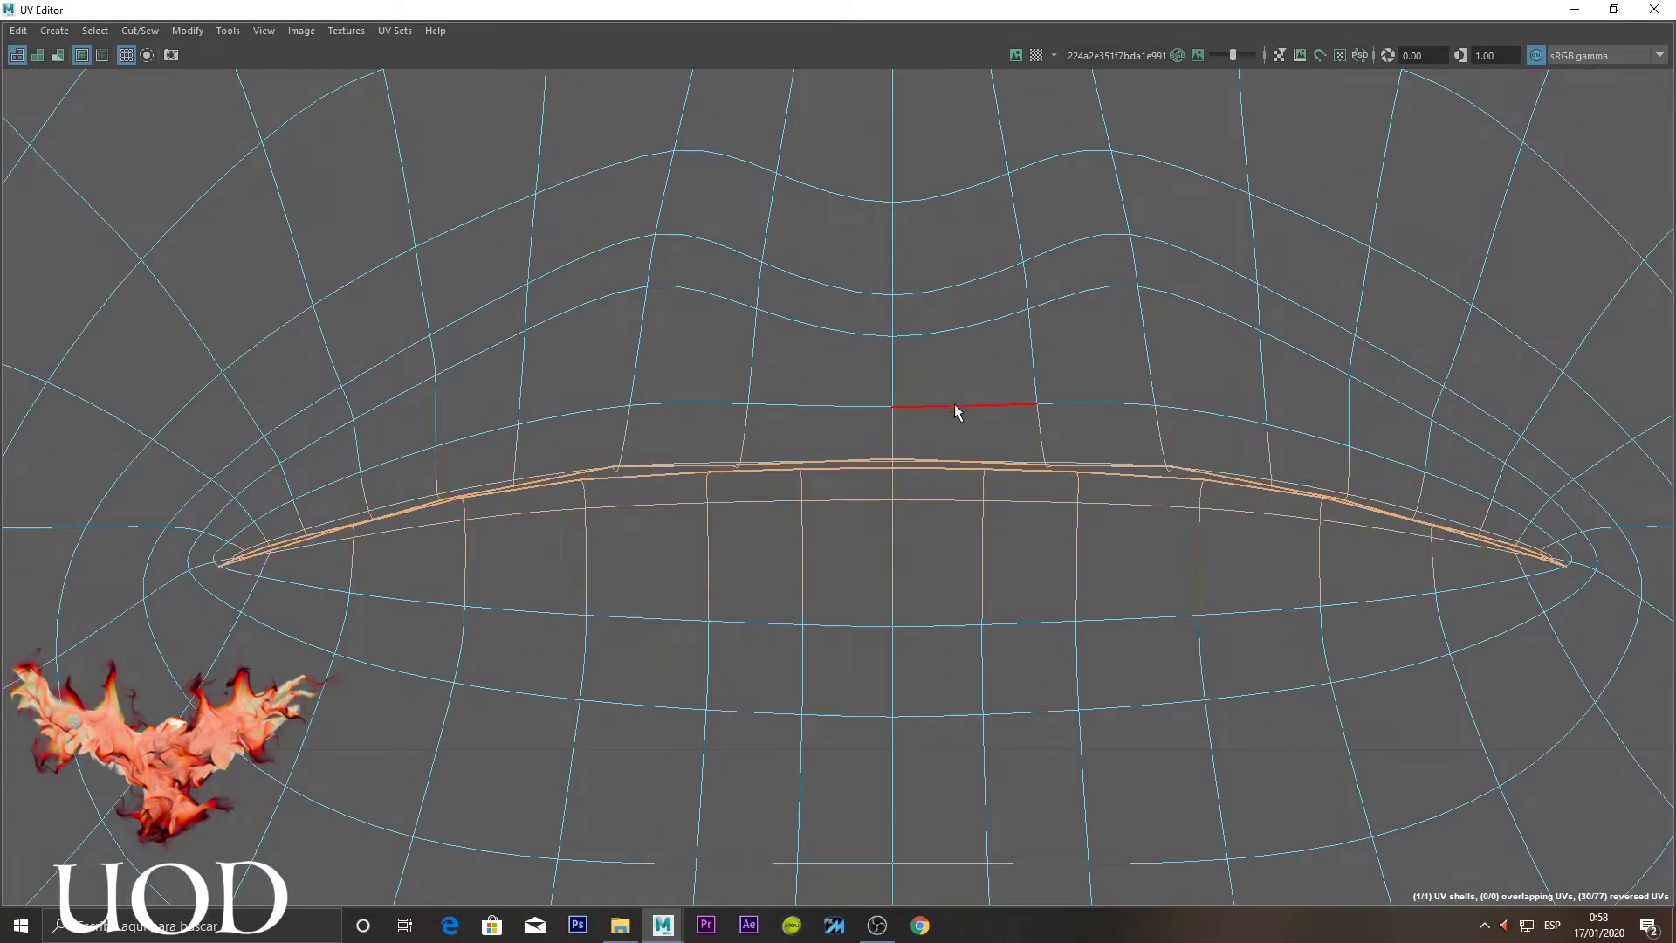
click(934, 460)
ctrl+right_drag(977, 457, 1078, 463)
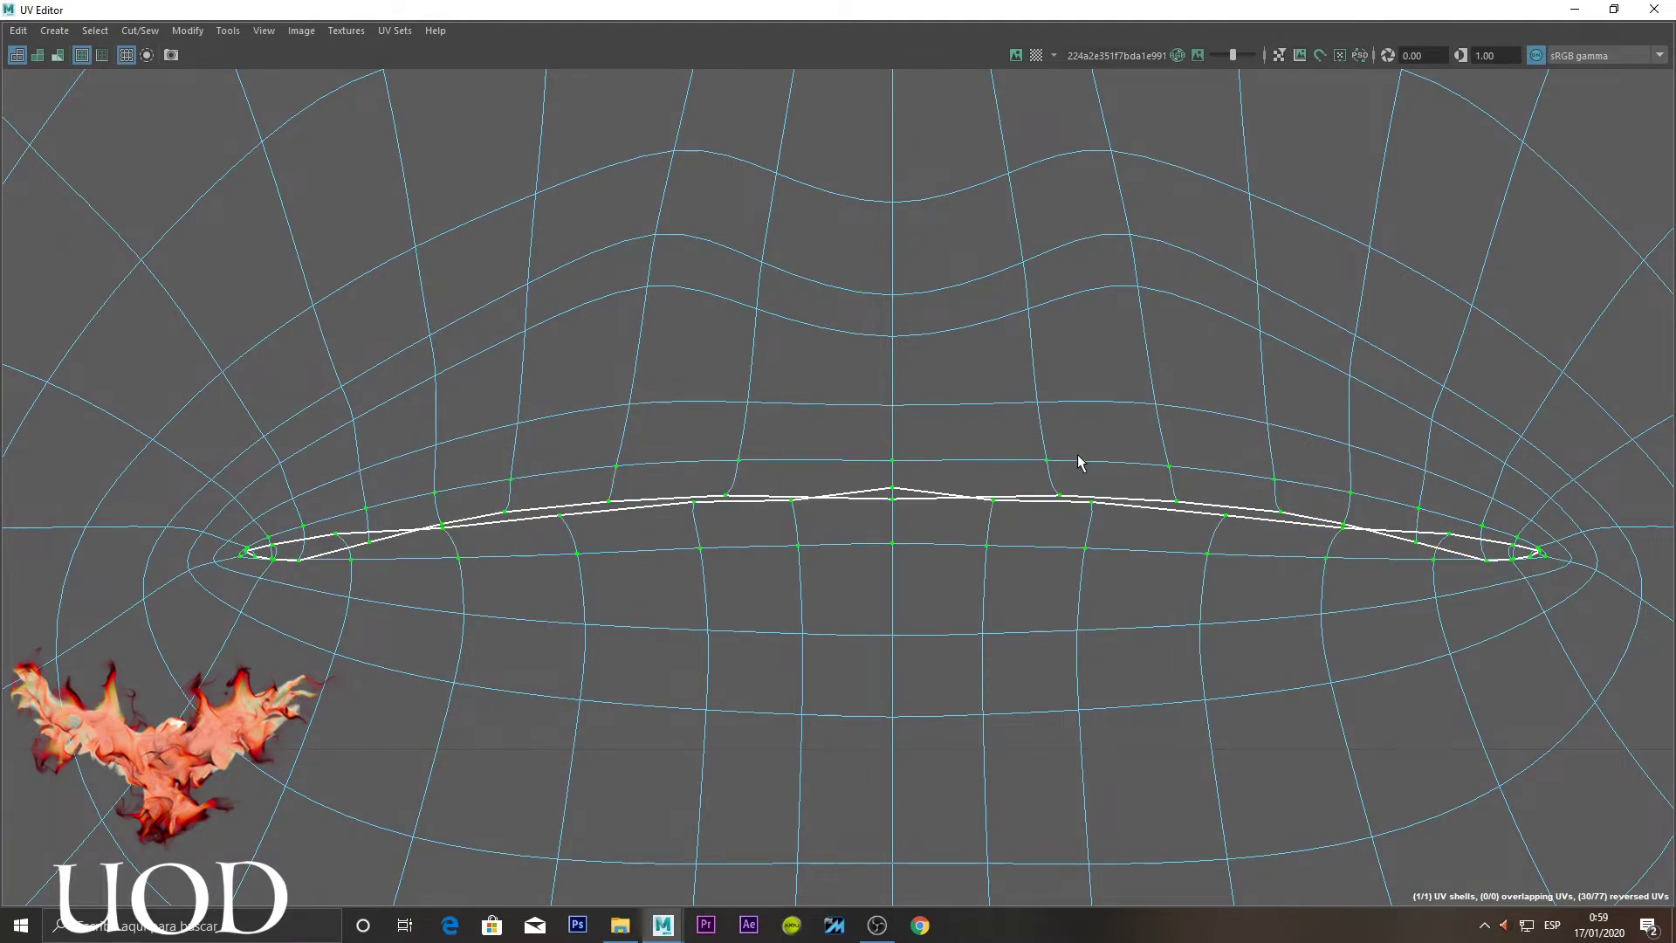
Move the UVs at the mouth corner rightward and up into line with the seam
scroll(838, 523, up, 3)
scroll(826, 485, up, 1)
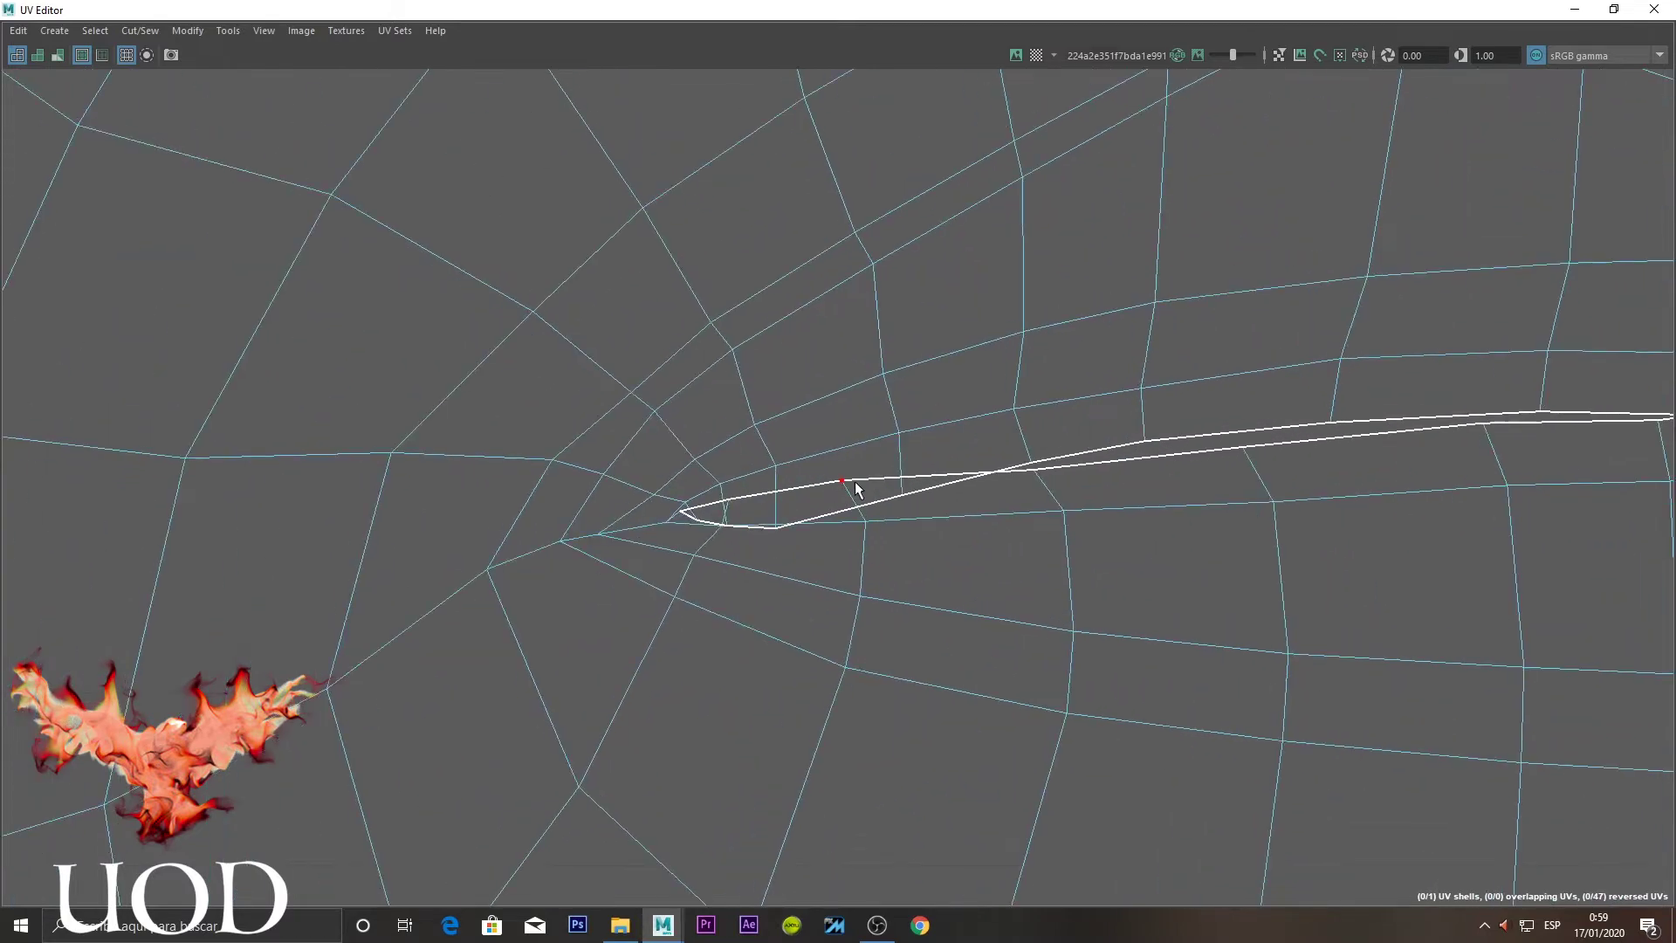
drag(841, 479, 906, 482)
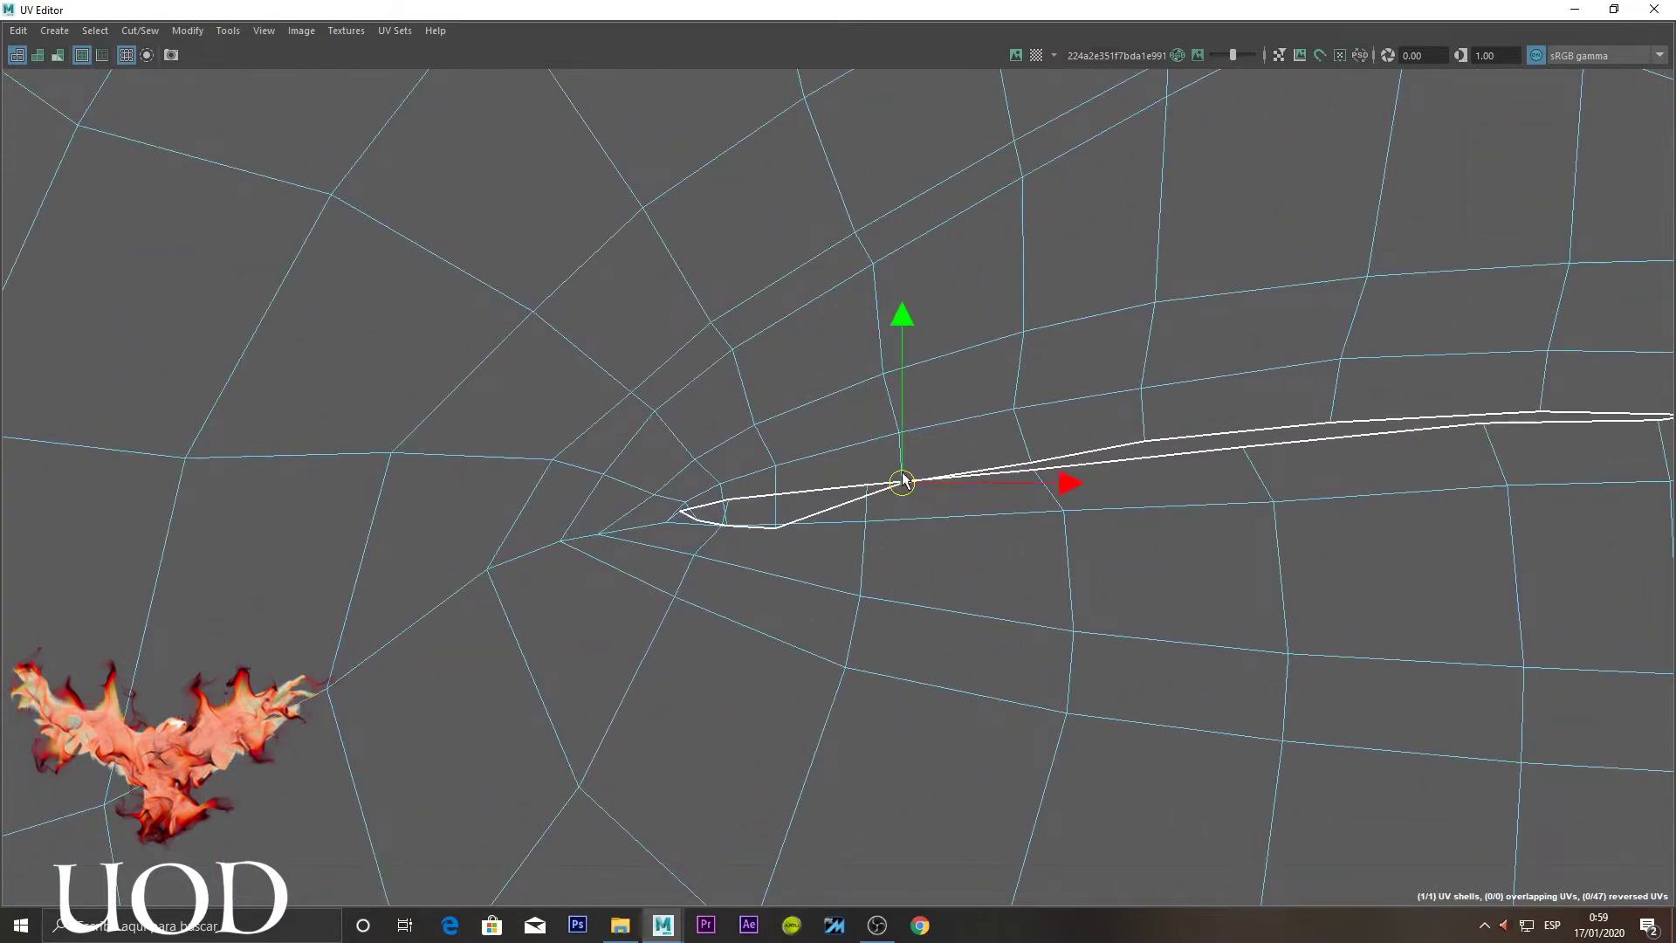
click(780, 520)
mouse_move(780, 520)
mouse_down()
mouse_move(783, 483)
mouse_move(791, 505)
mouse_up()
scroll(777, 524, up, 1)
scroll(774, 537, up, 1)
click(771, 537)
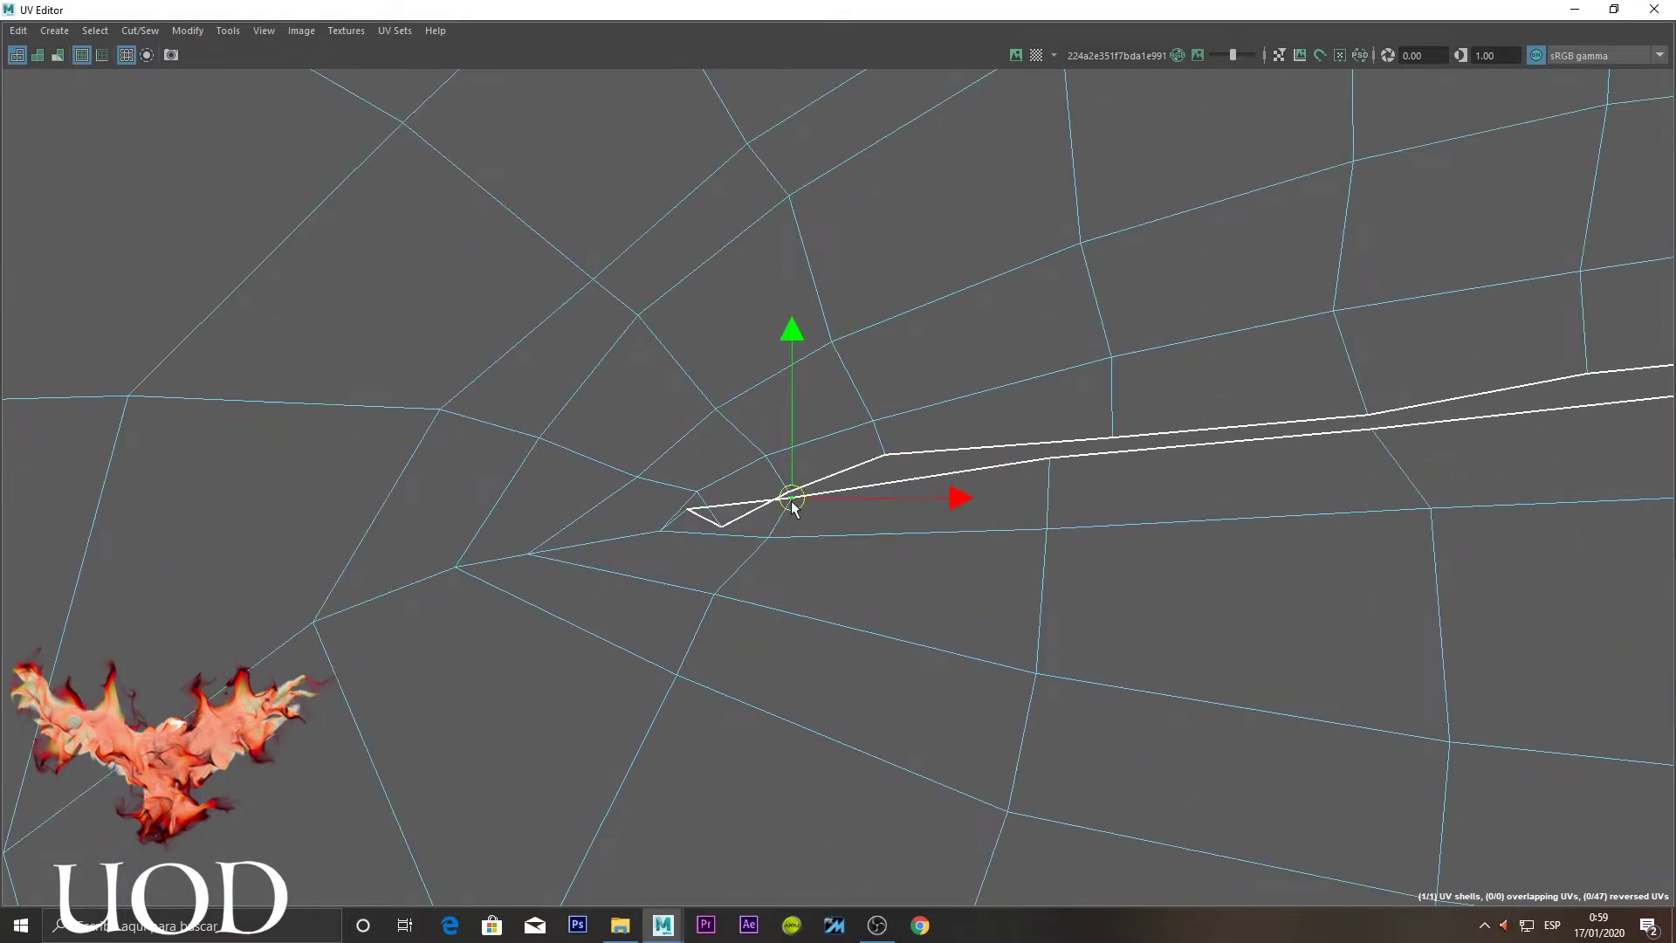
Shift the mouth-tip UV right and nudge the next edge UV into line
double_click(689, 509)
click(689, 509)
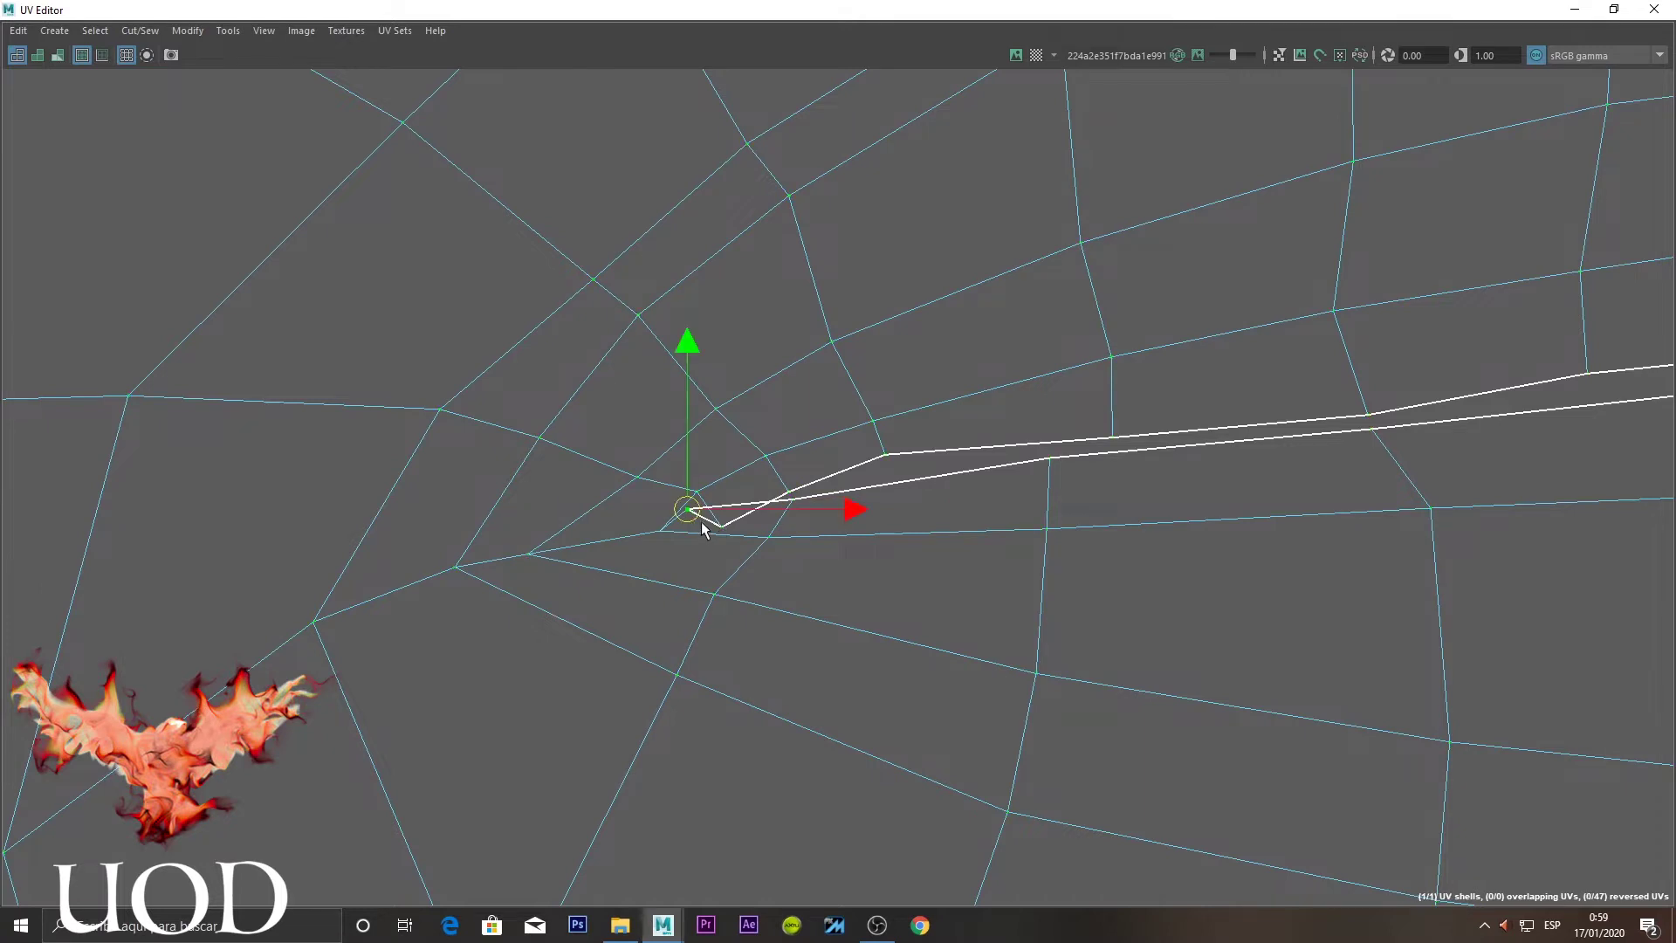
mouse_move(690, 514)
mouse_down()
mouse_move(725, 522)
mouse_move(723, 506)
mouse_up()
click(724, 539)
click(903, 444)
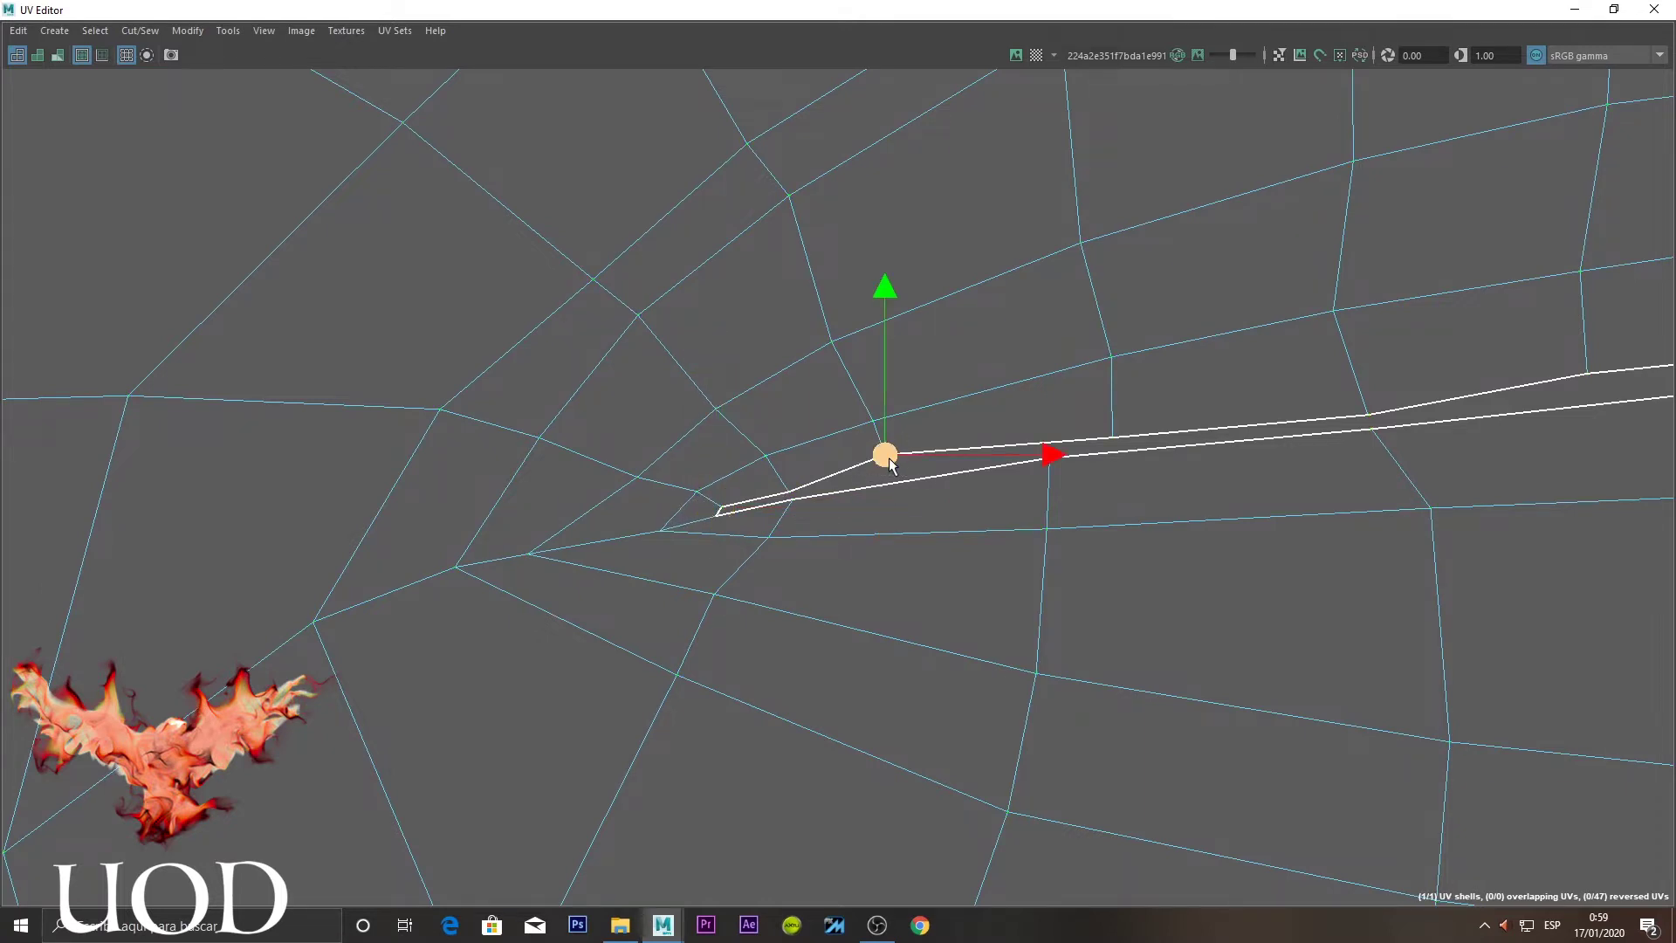
drag(903, 445, 919, 459)
Pull several lip-seam UV points into a straight line along the seam
scroll(1275, 333, down, 3)
alt+middle_drag(1598, 338, 1031, 385)
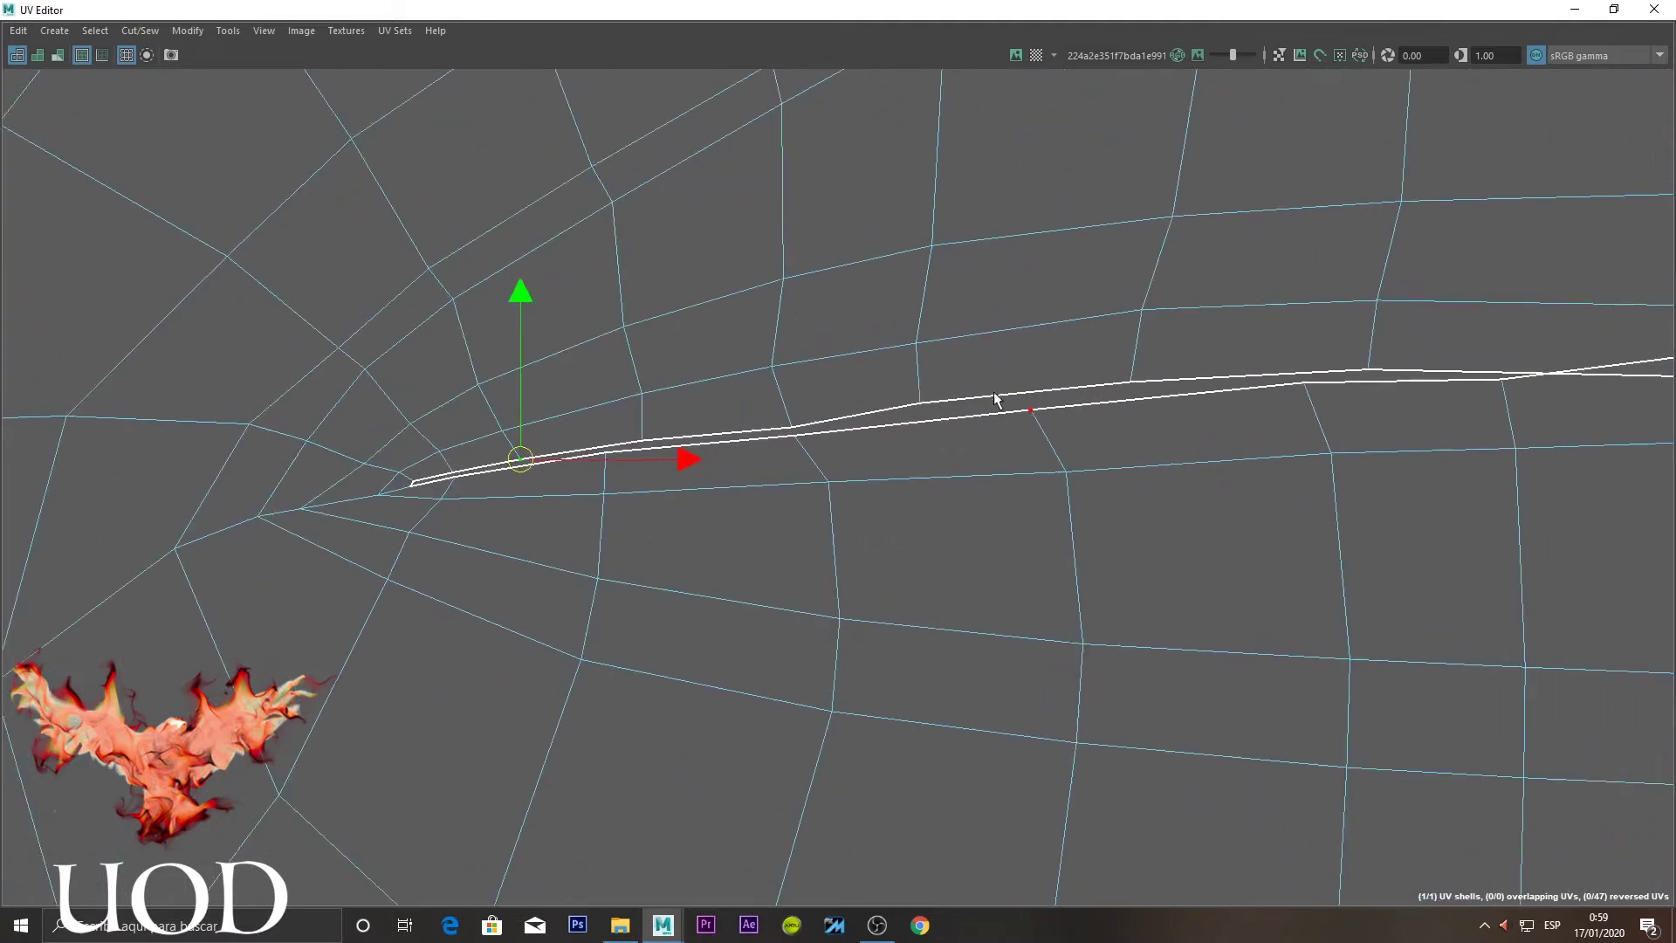
click(907, 408)
drag(907, 409, 932, 410)
alt+middle_drag(1379, 325, 683, 357)
click(1017, 397)
drag(1019, 351, 1010, 355)
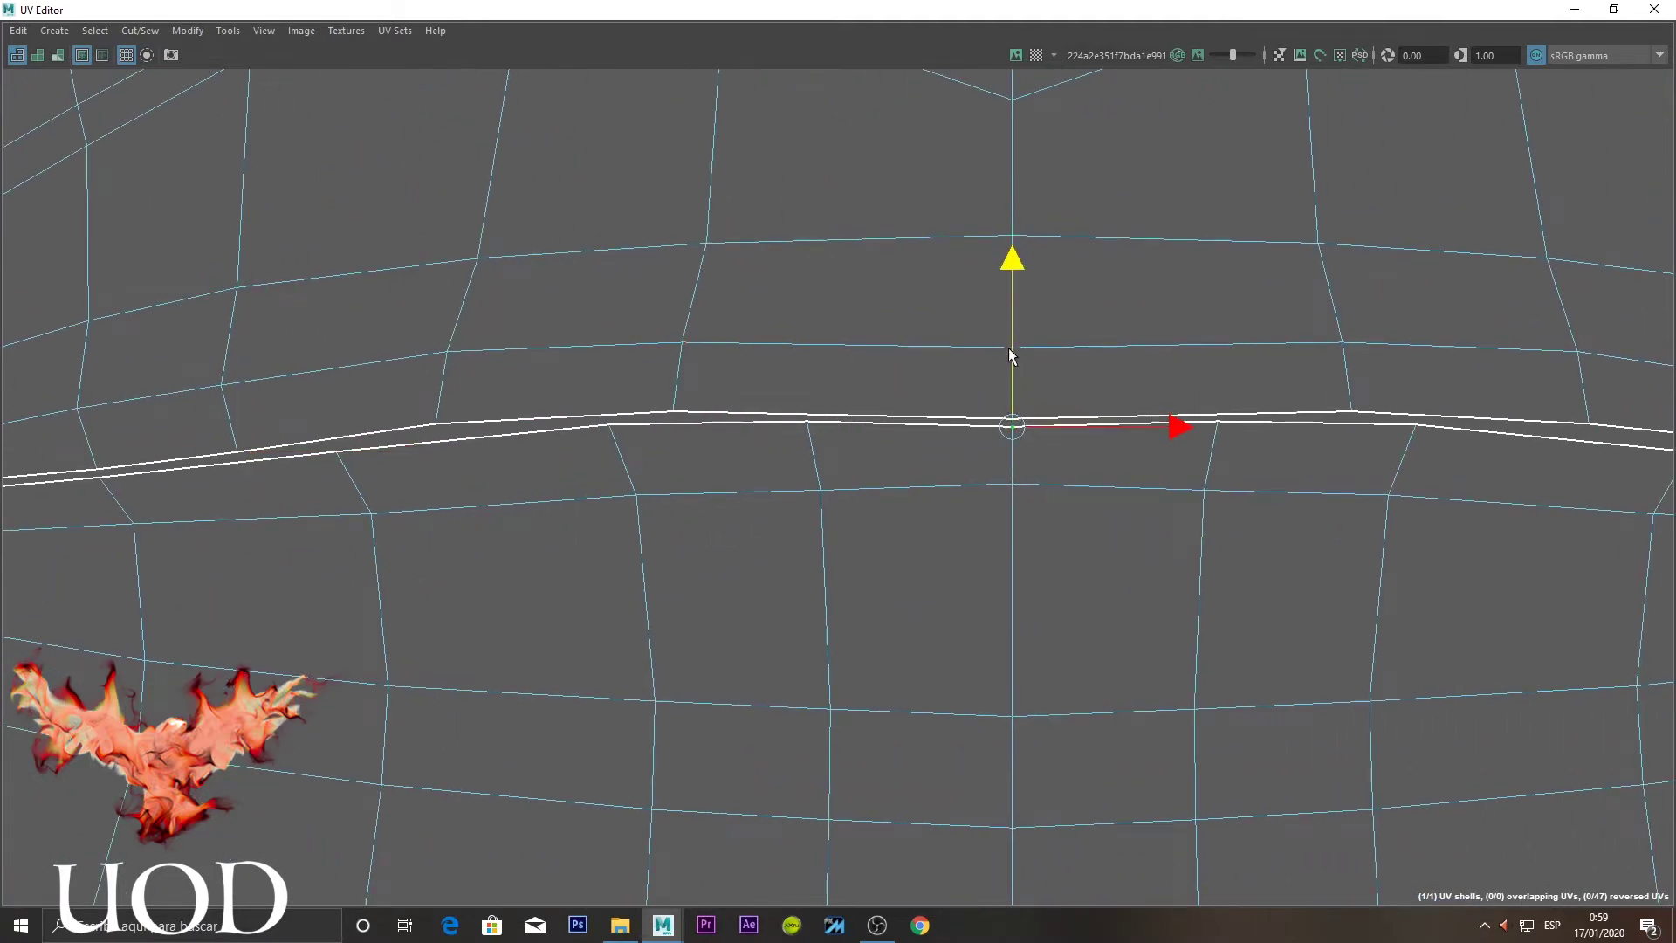
key(q)
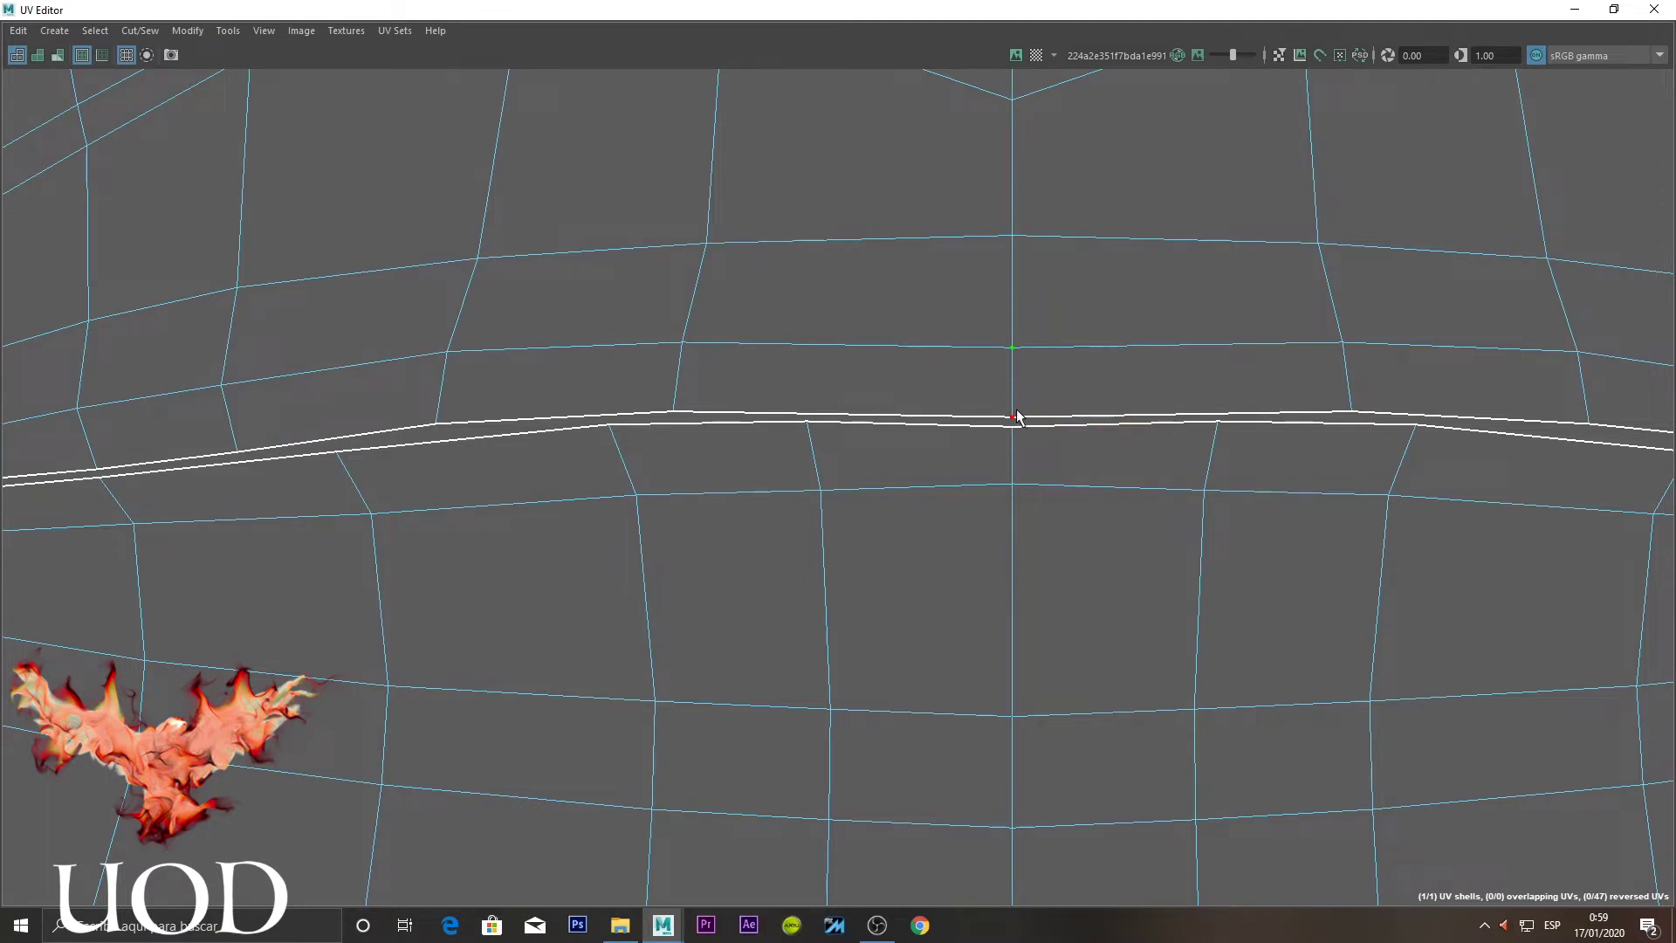
key(w)
drag(1013, 349, 1012, 413)
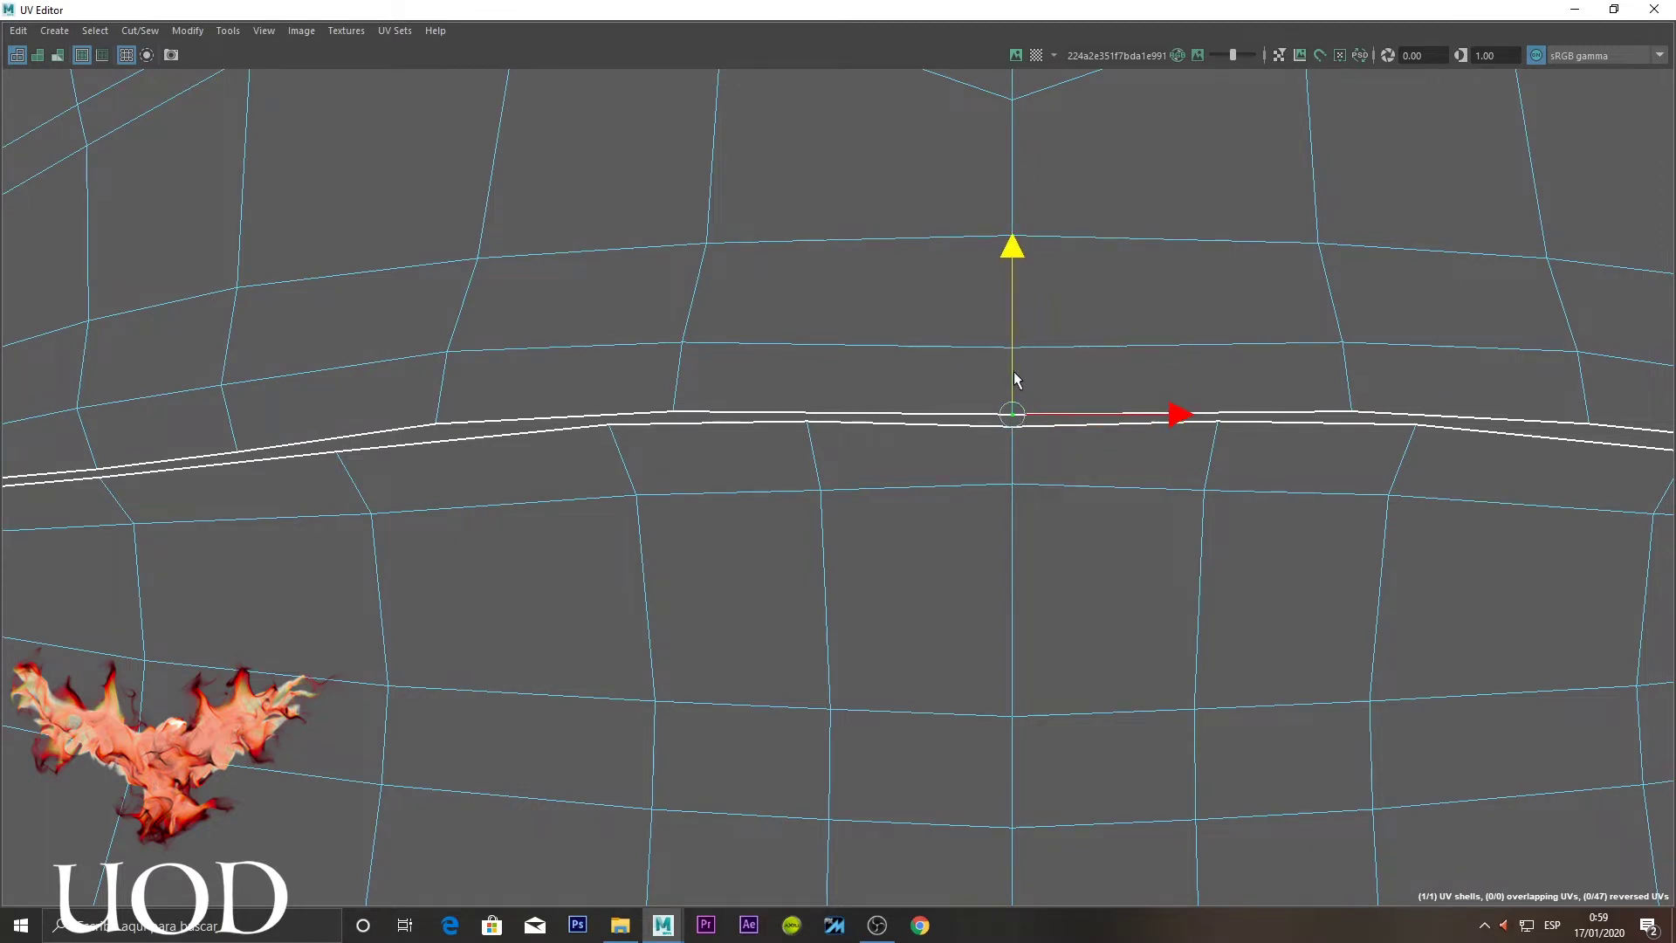
Align the remaining seam points, then marquee-select the block of UVs around the mouth
click(682, 341)
drag(390, 464, 390, 464)
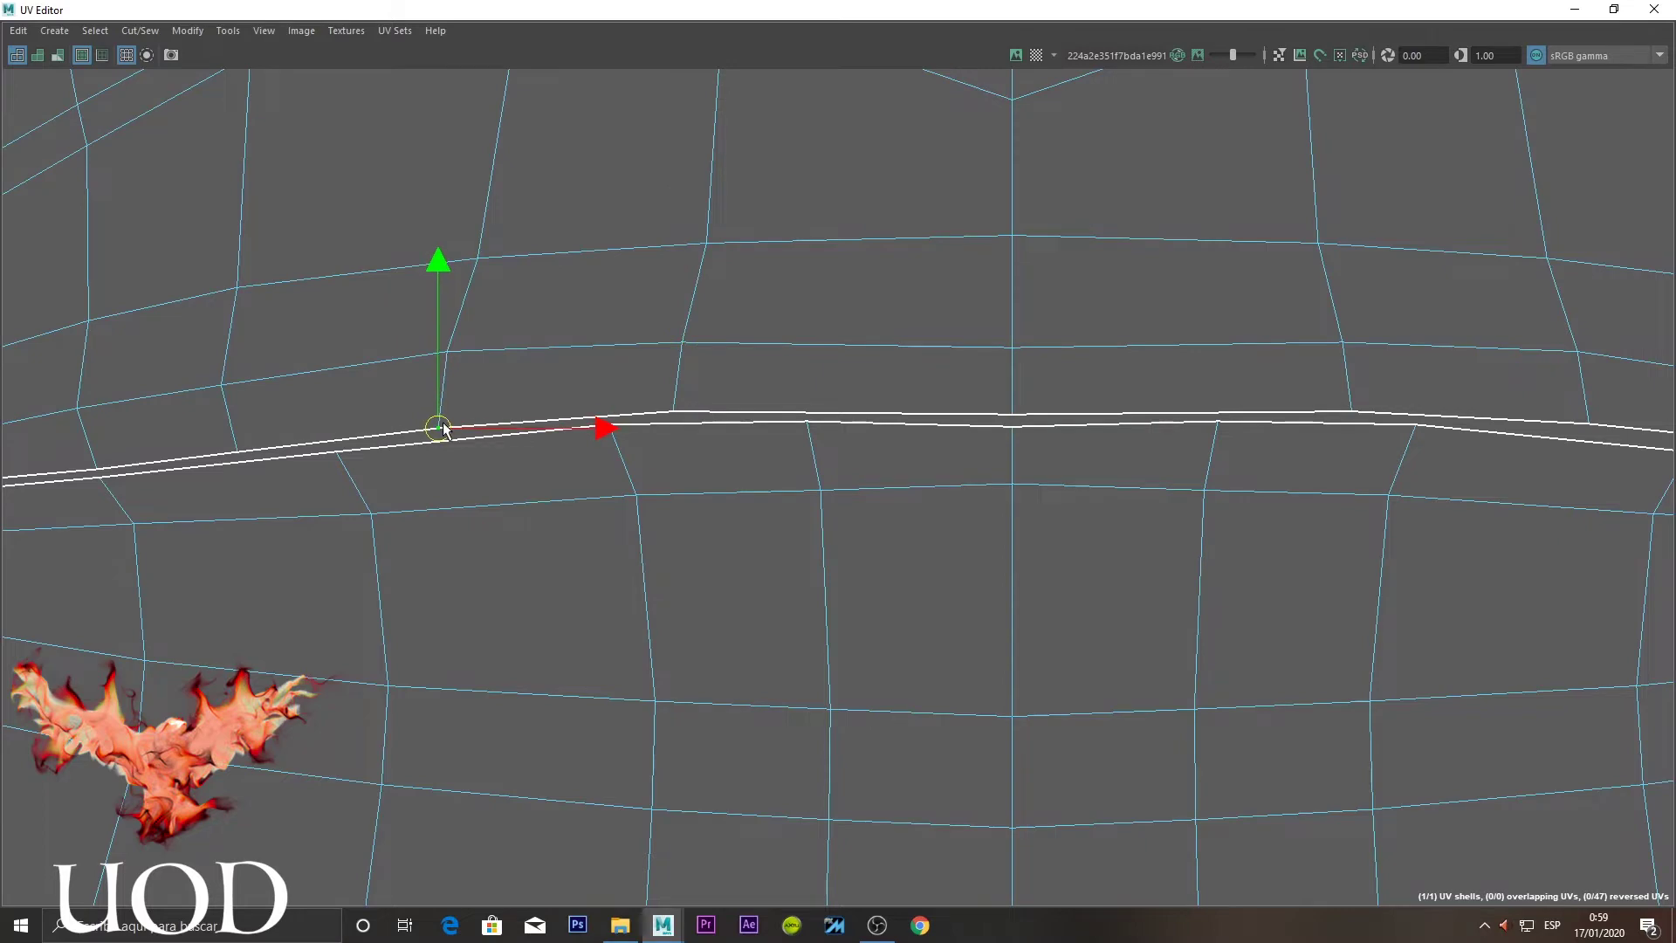
scroll(918, 456, down, 5)
scroll(1028, 452, down, 1)
scroll(1103, 416, up, 2)
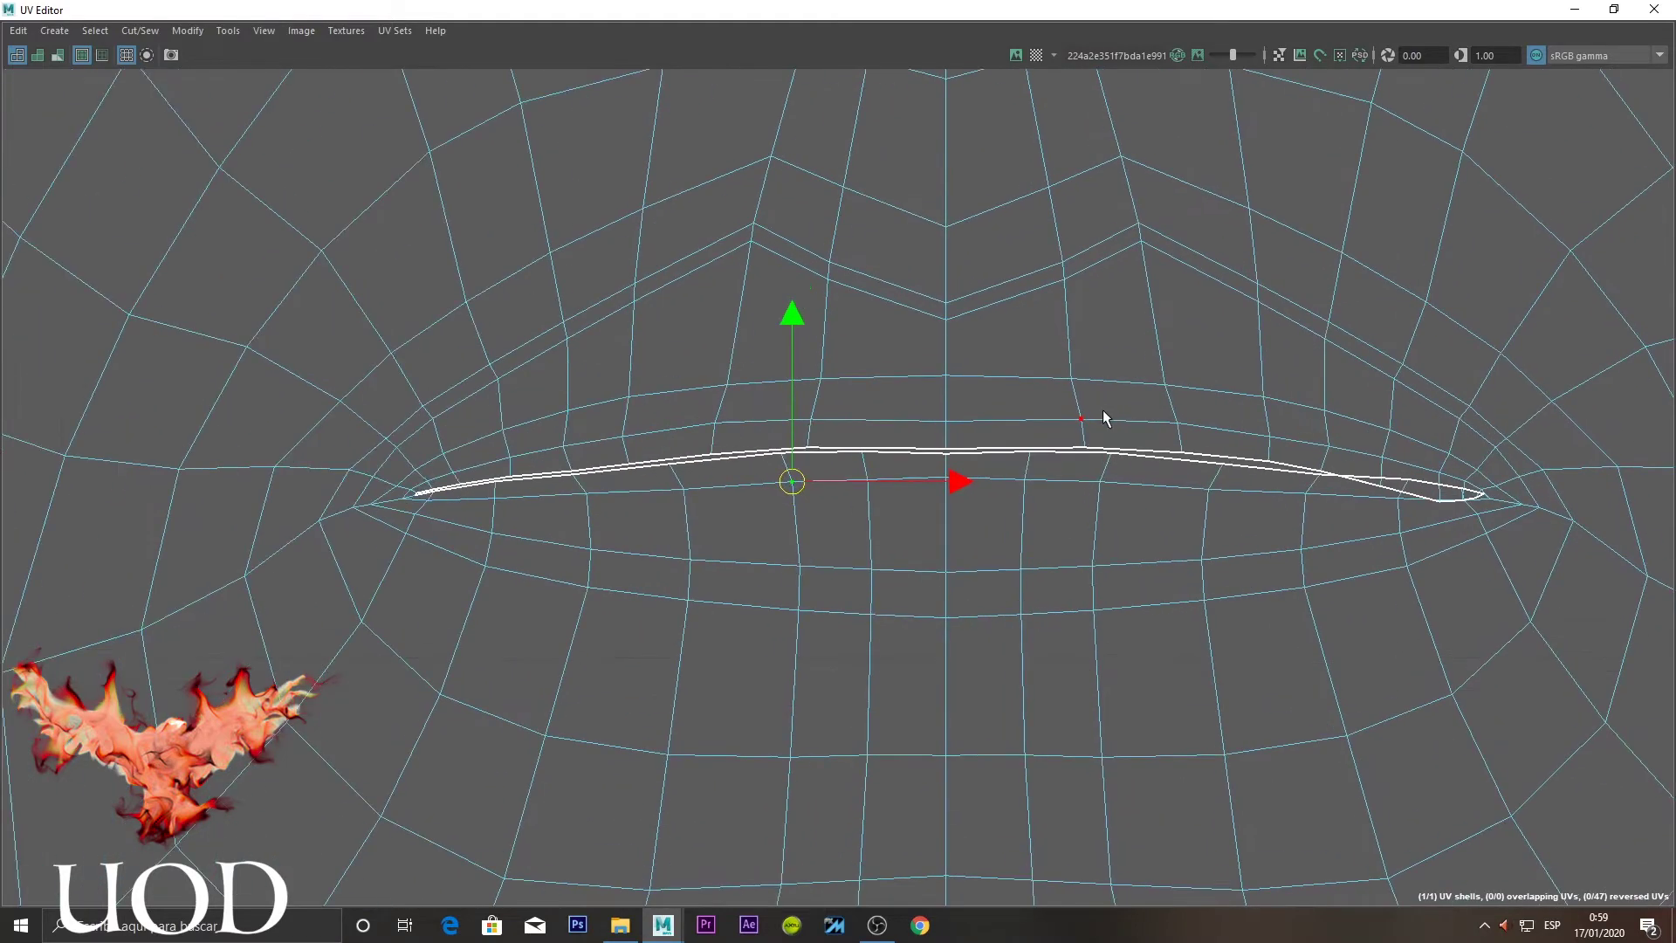
click(1102, 410)
right_drag(1104, 412, 1213, 389)
scroll(1385, 416, down, 2)
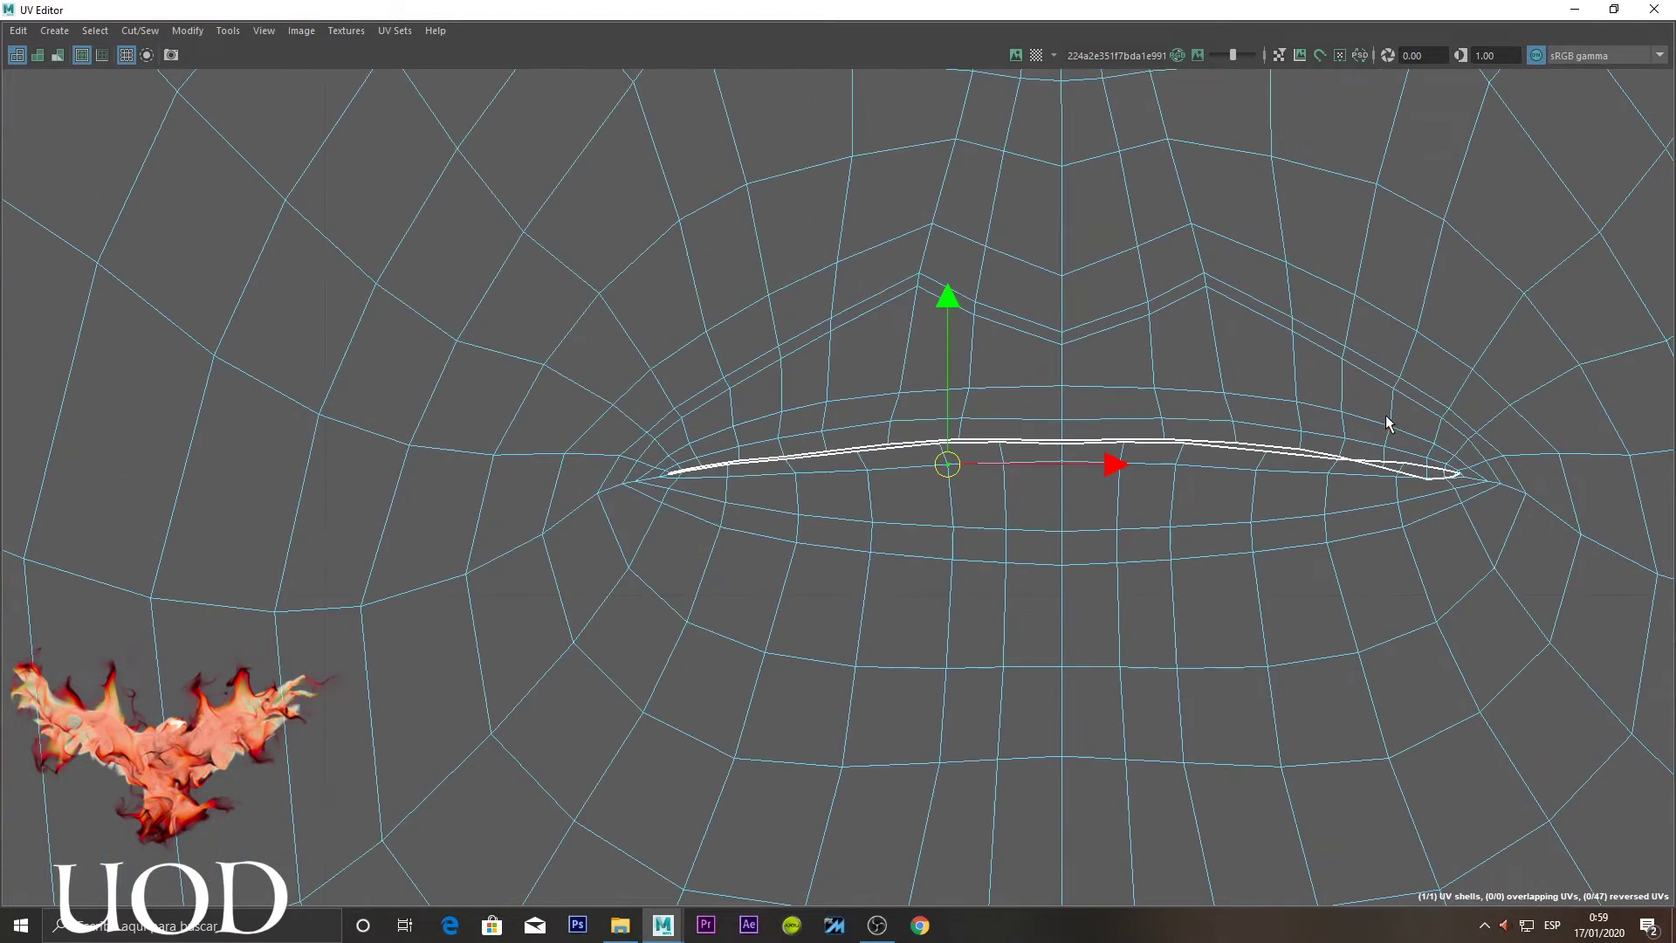
drag(1563, 211, 525, 783)
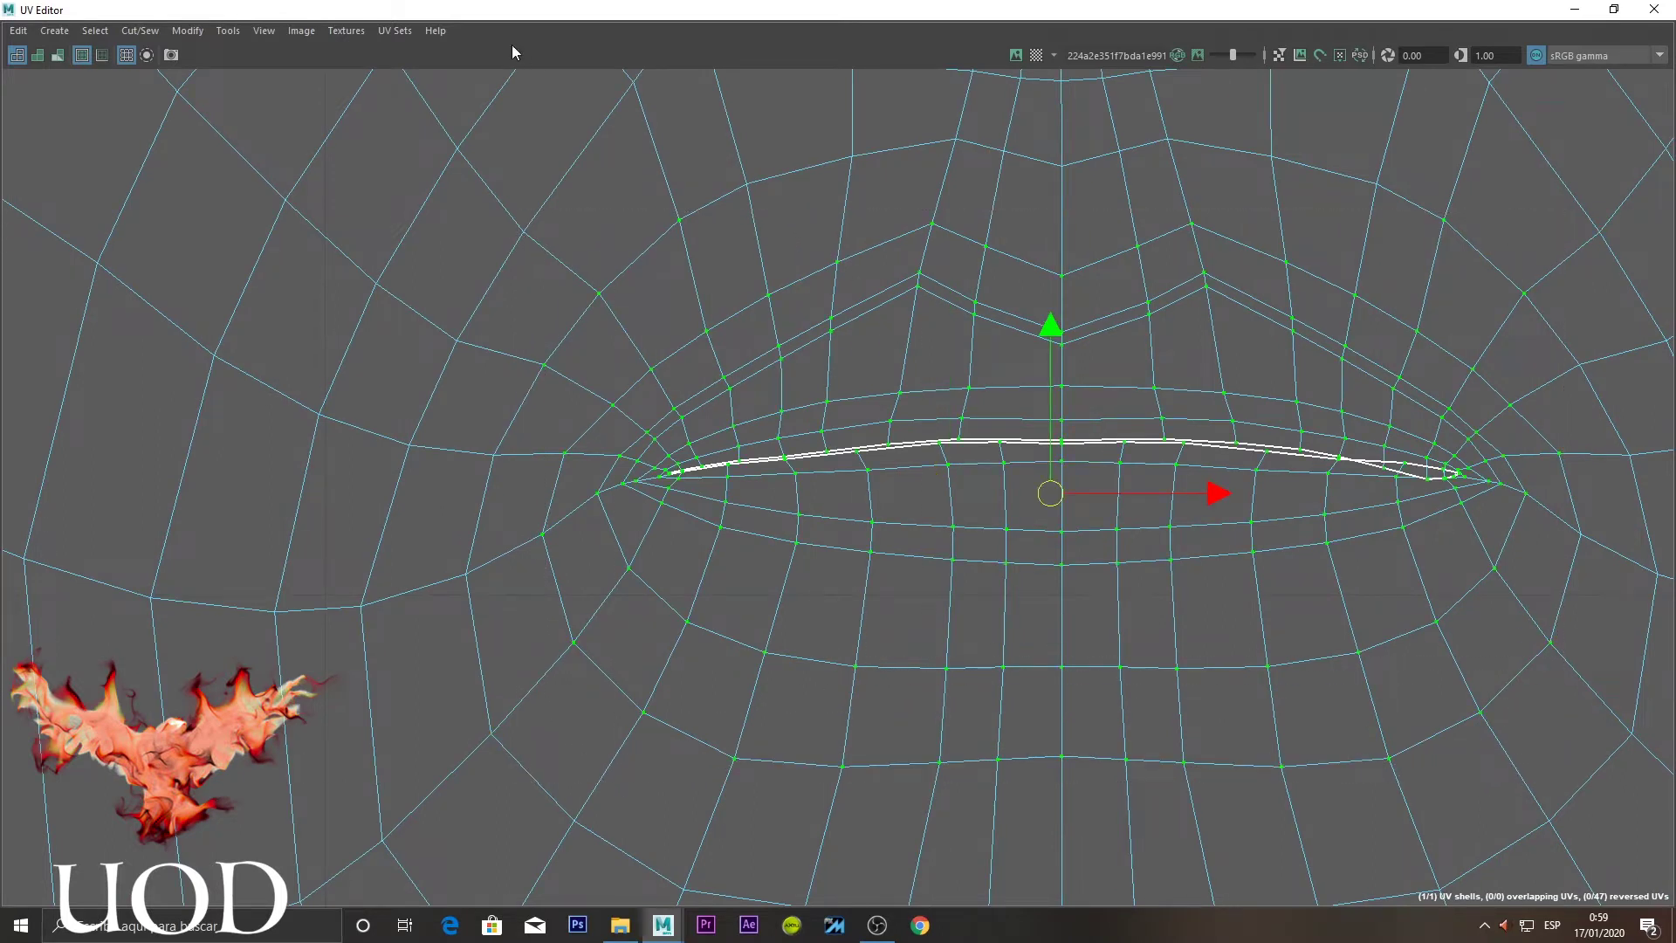
Unfold the selected mouth UVs with the Smooth tool's Unfold brush
click(228, 31)
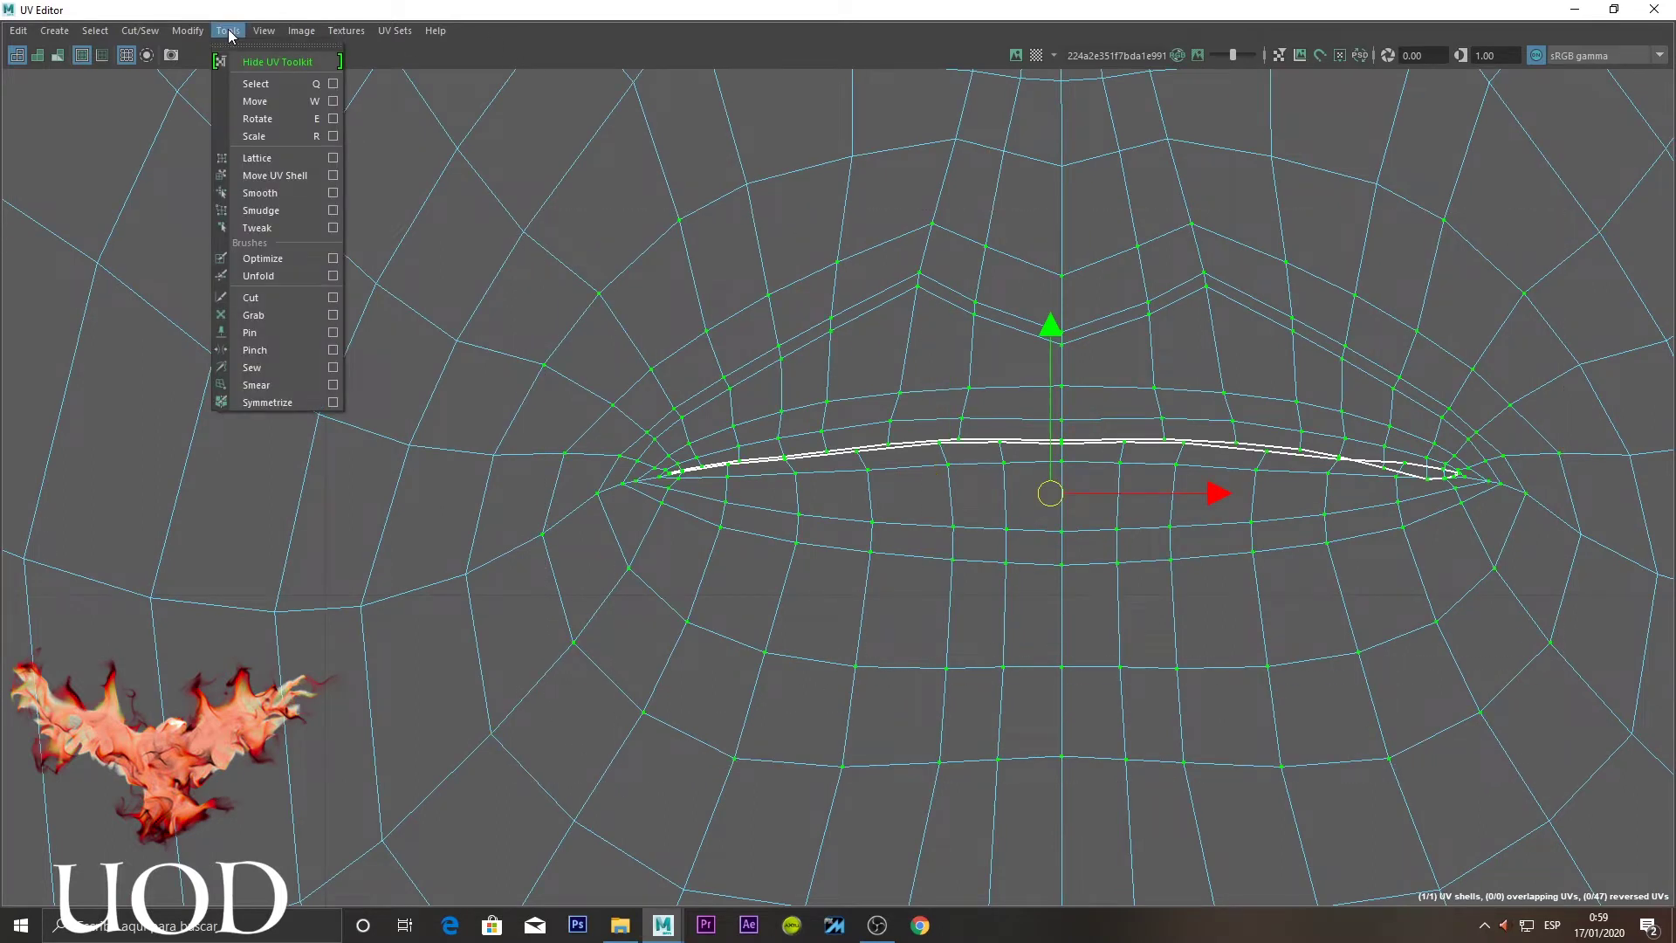
click(264, 193)
drag(454, 849, 451, 844)
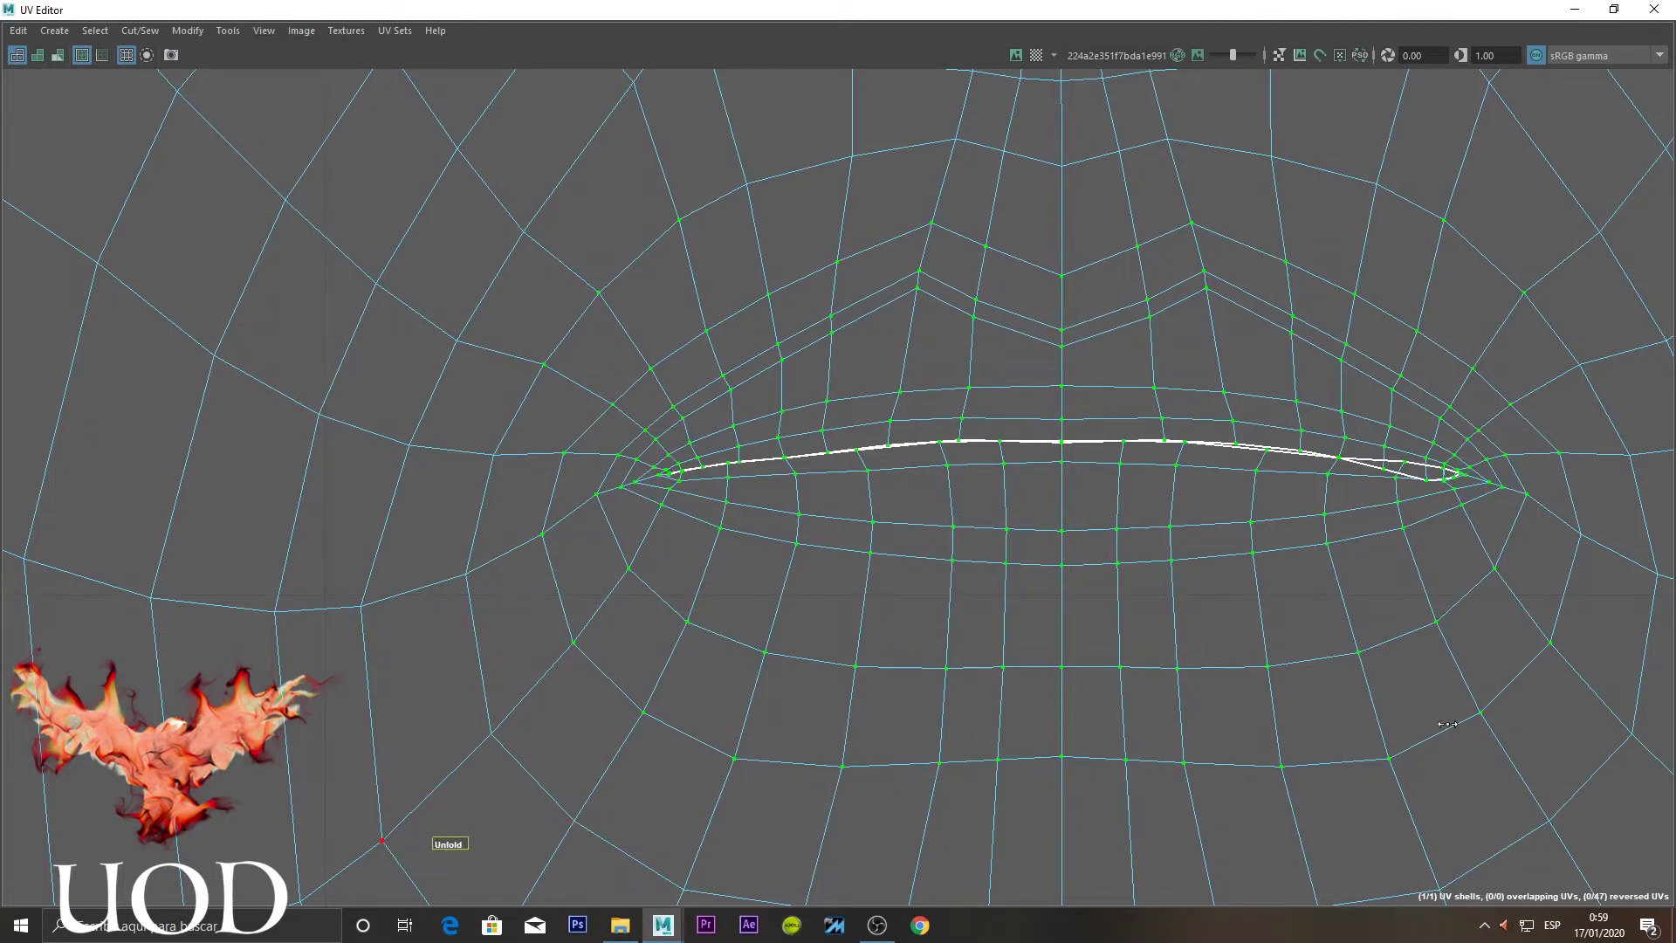
scroll(820, 450, up, 3)
scroll(1129, 433, up, 2)
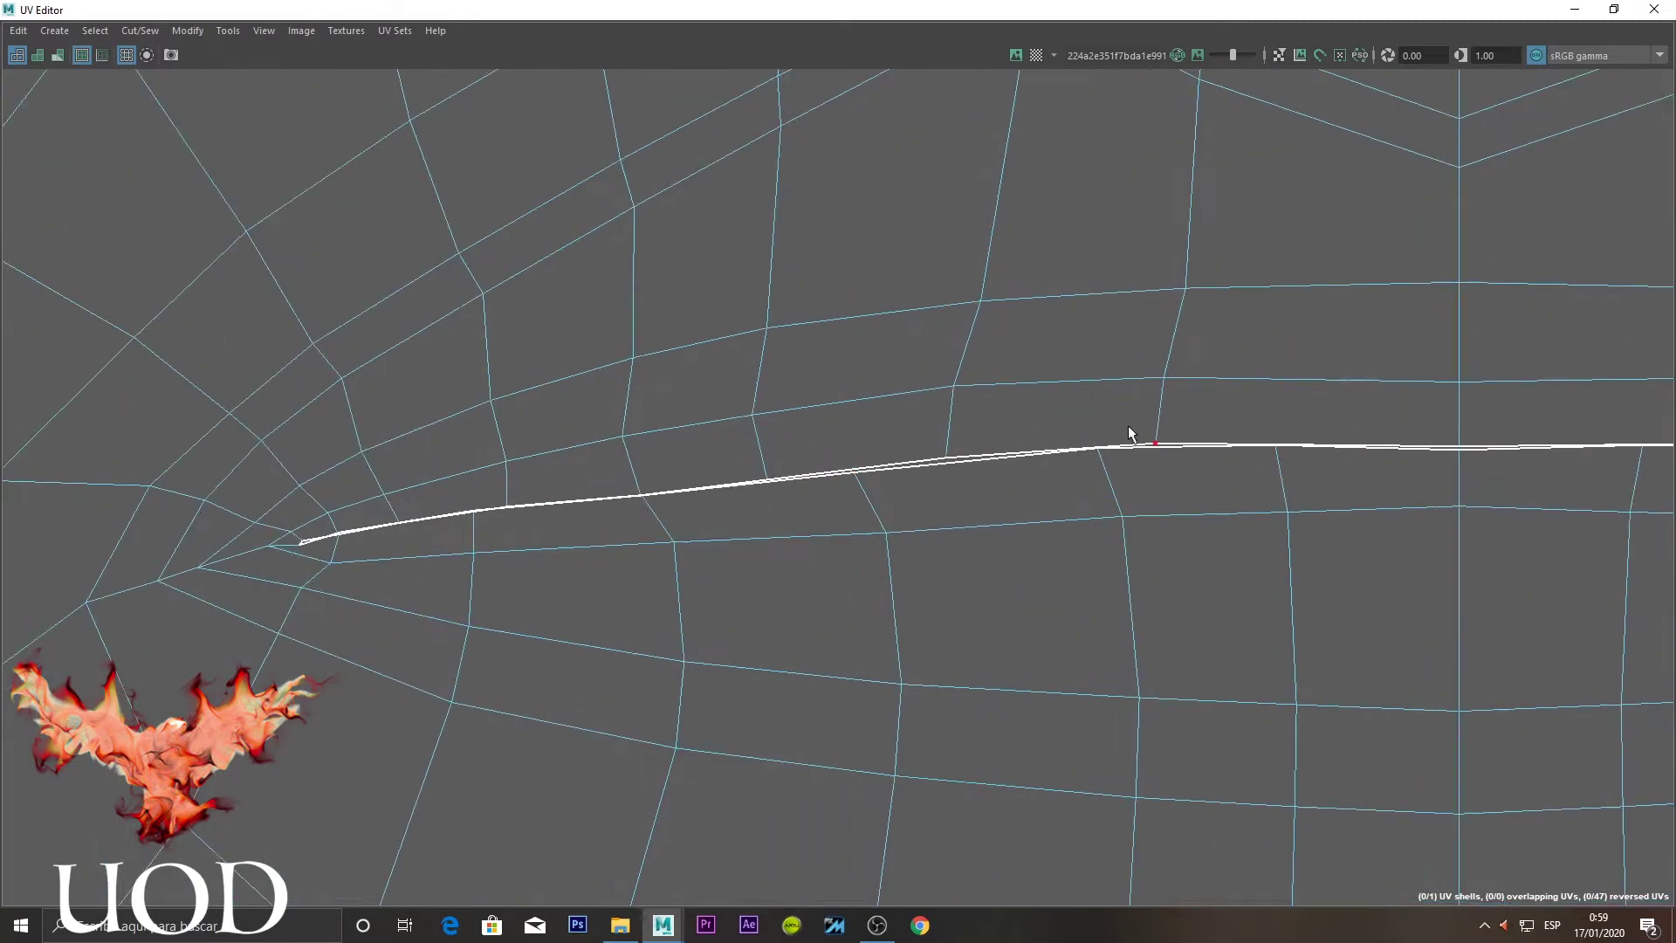
scroll(1129, 433, up, 1)
Pick left-lip seam points and shift one slightly up into line
right_drag(1128, 434, 1216, 438)
click(1155, 447)
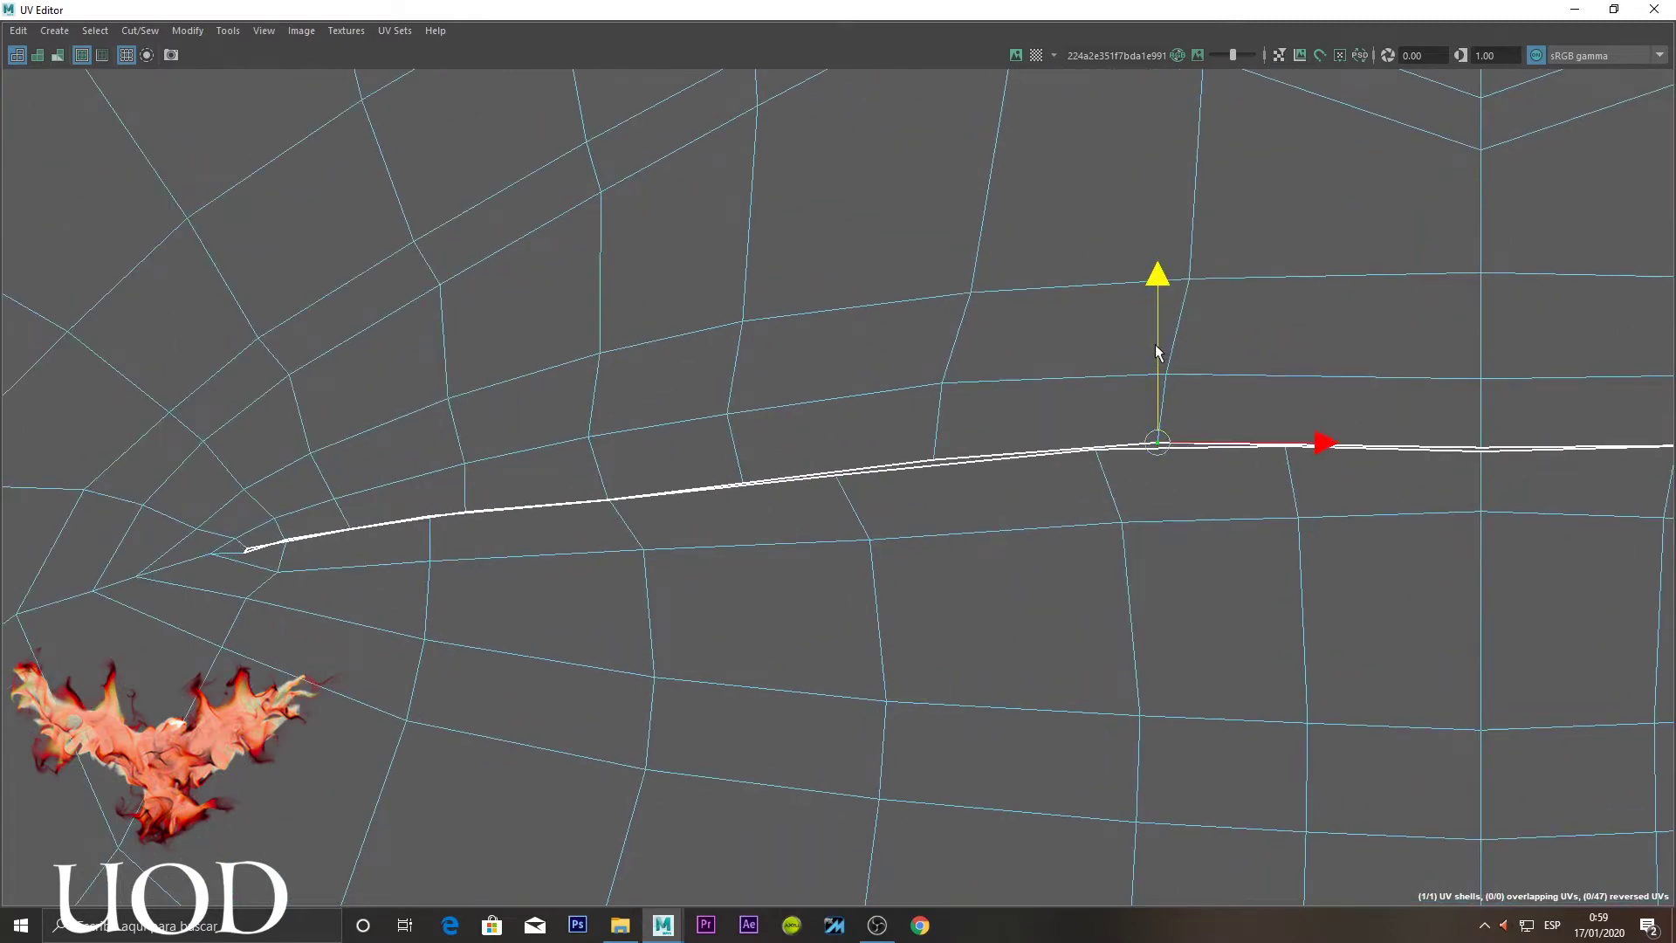
click(941, 383)
click(608, 498)
click(743, 483)
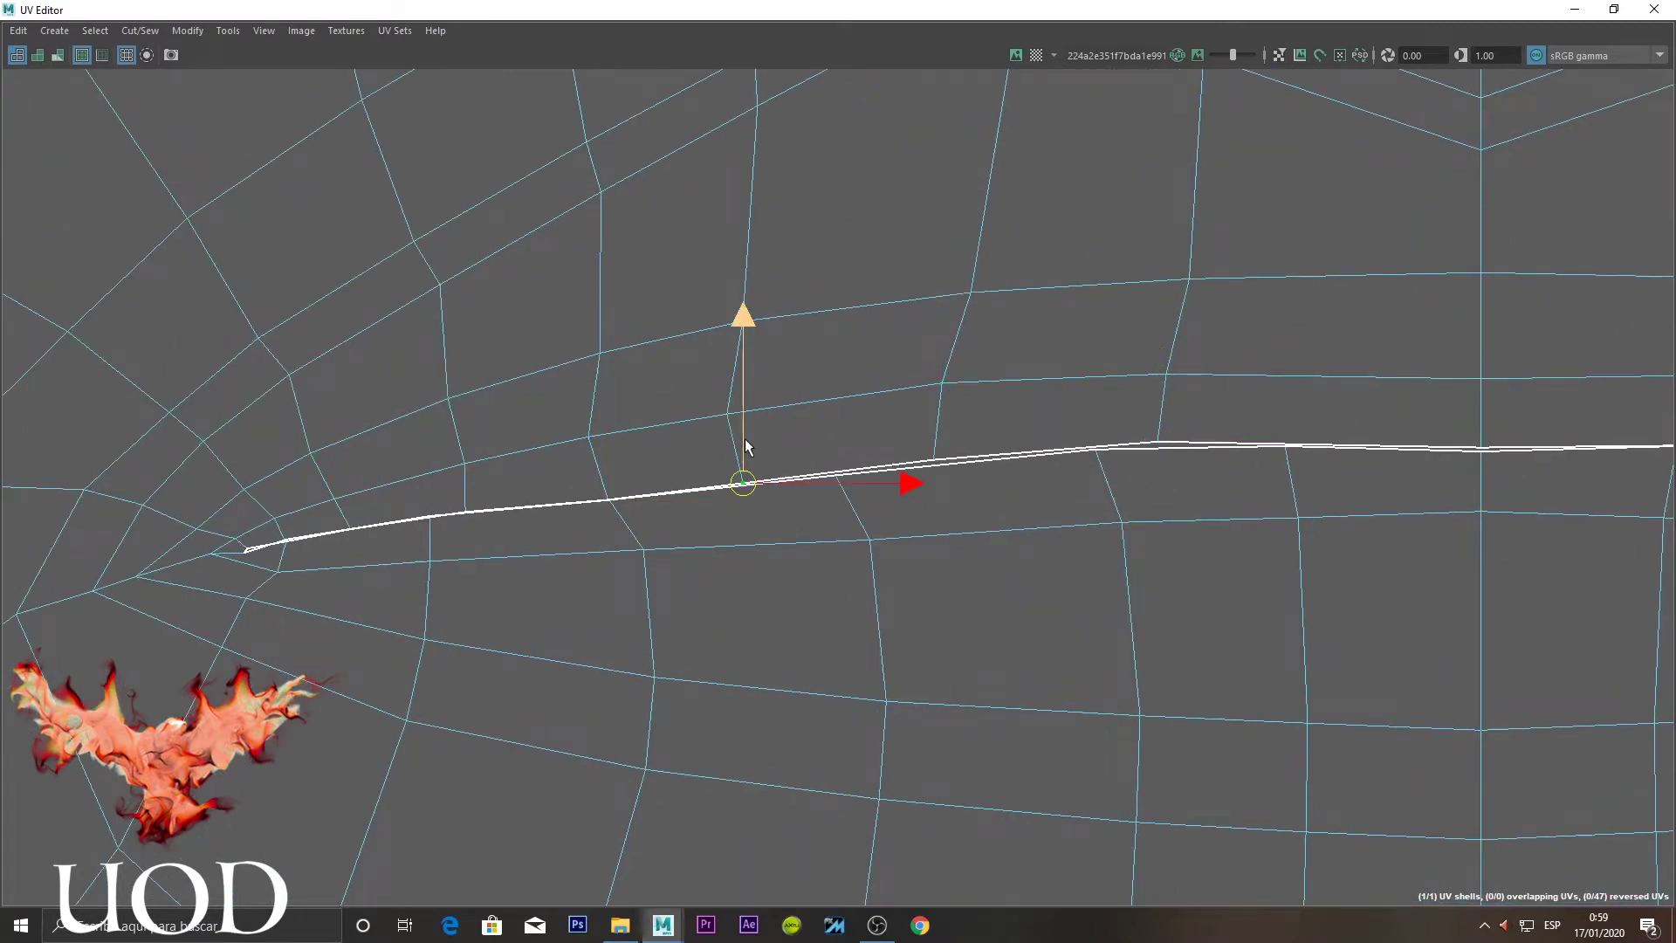
click(618, 489)
mouse_move(617, 460)
mouse_down()
mouse_move(614, 445)
mouse_move(610, 458)
mouse_up()
Lower the seam points toward the left mouth corner and slide one slightly right
click(726, 411)
click(609, 499)
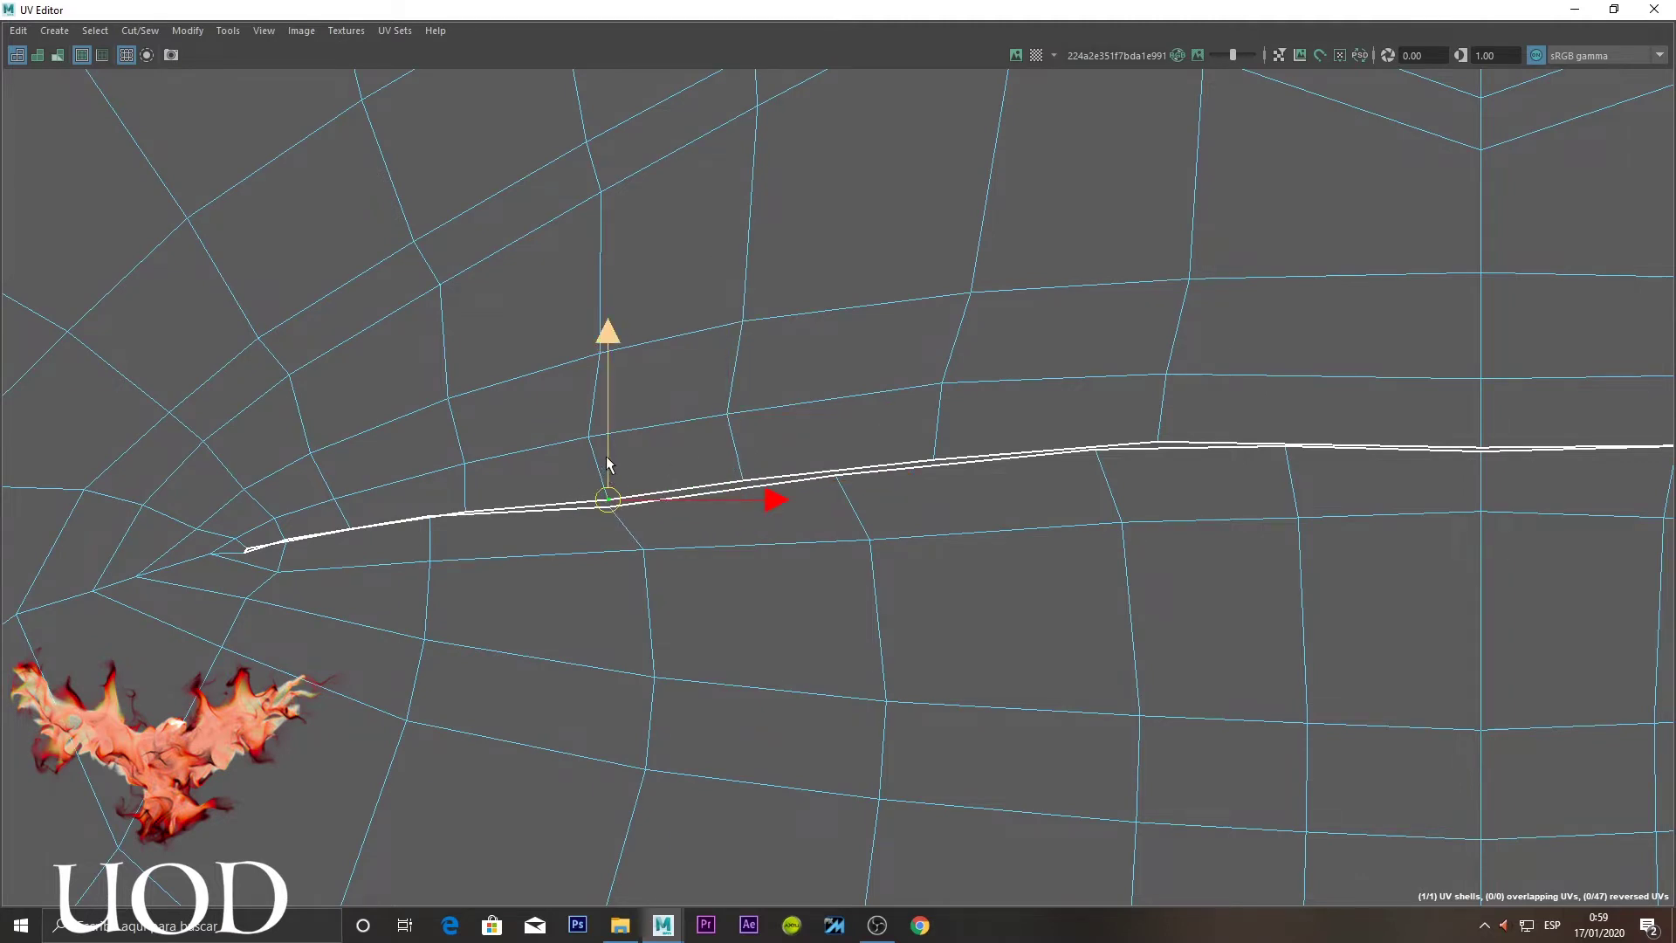
click(433, 517)
drag(433, 522, 435, 530)
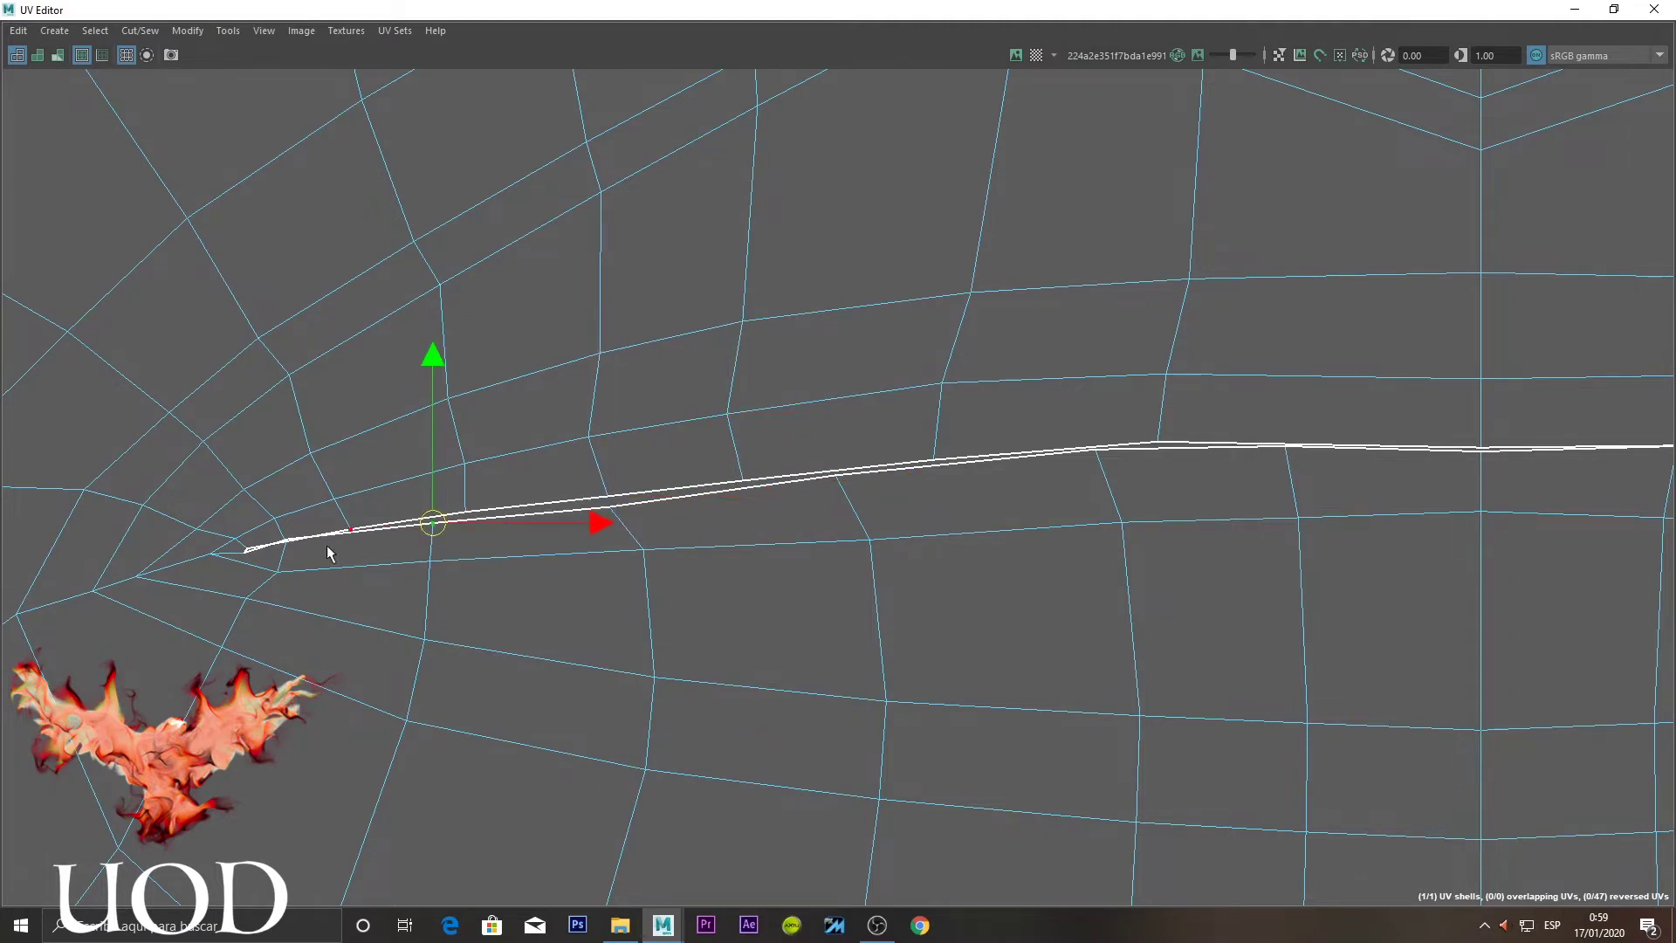
click(286, 542)
drag(286, 542, 289, 547)
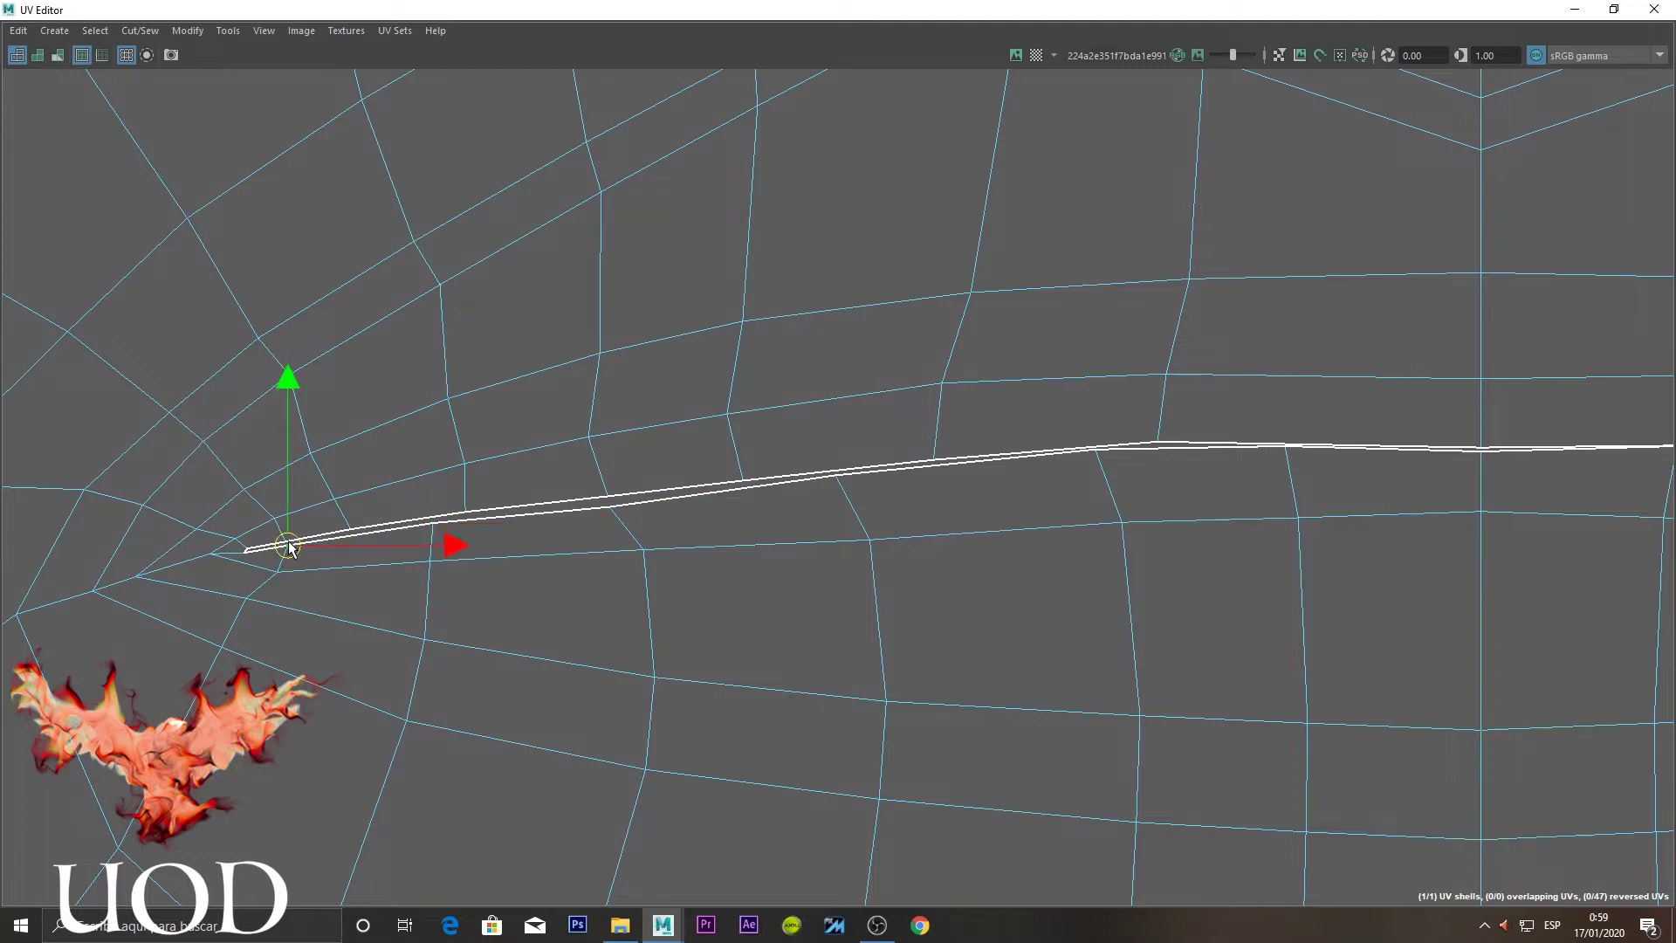
click(834, 476)
click(613, 506)
drag(613, 507, 630, 503)
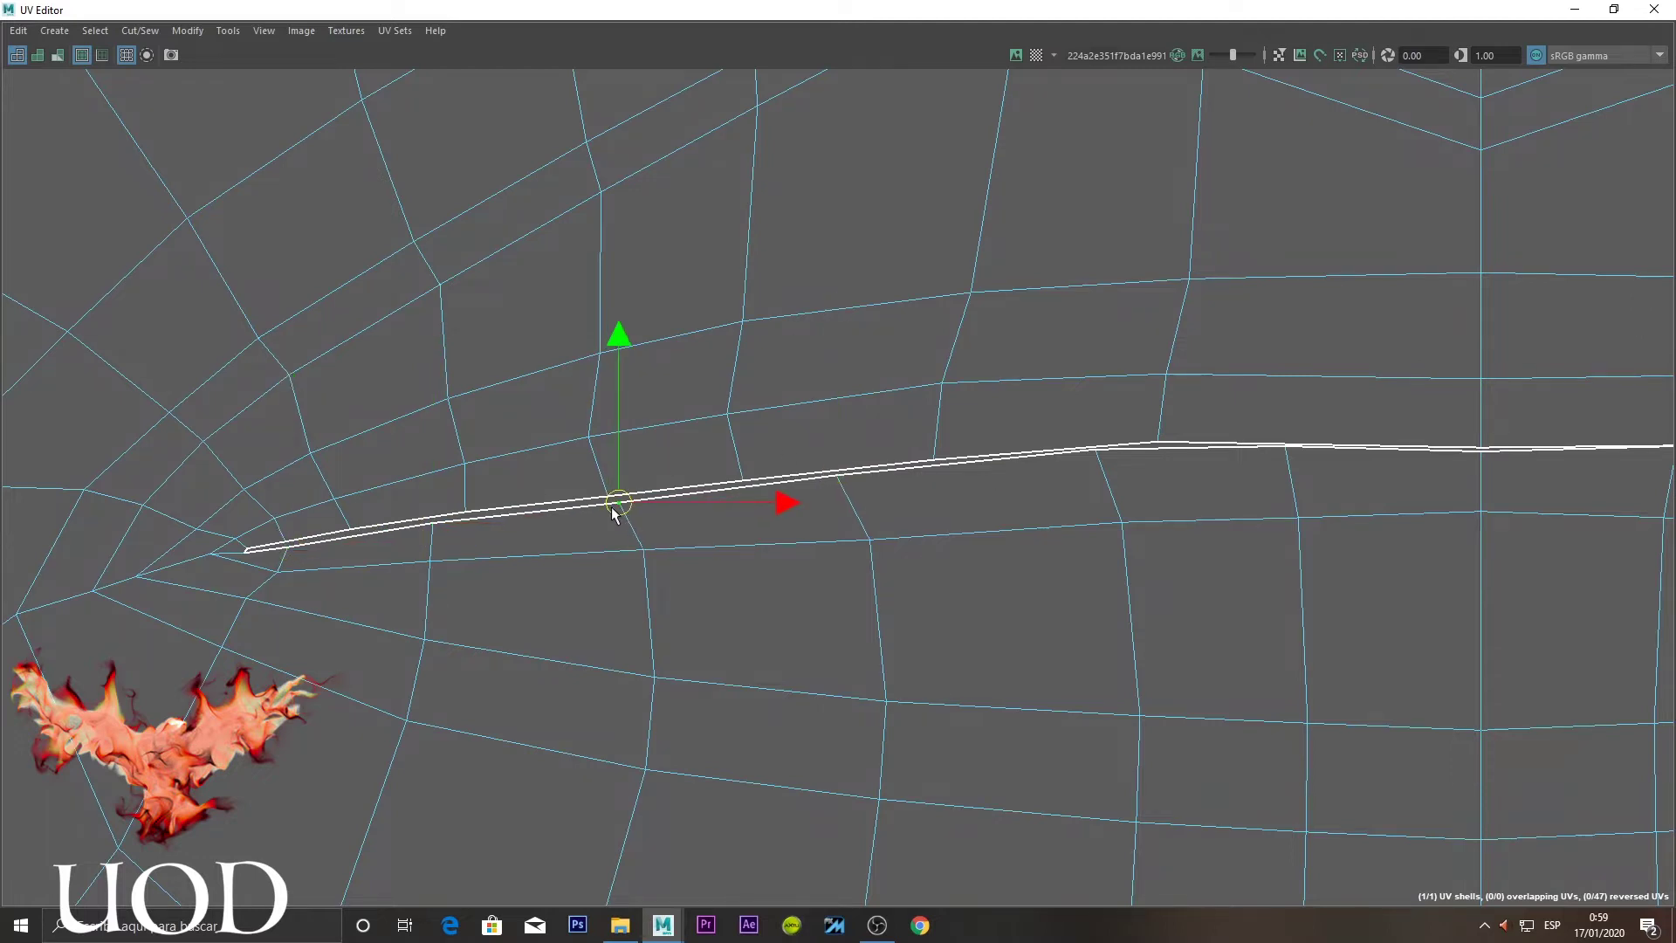
Check the seam points around the lip centre, then clear the selection
click(1096, 450)
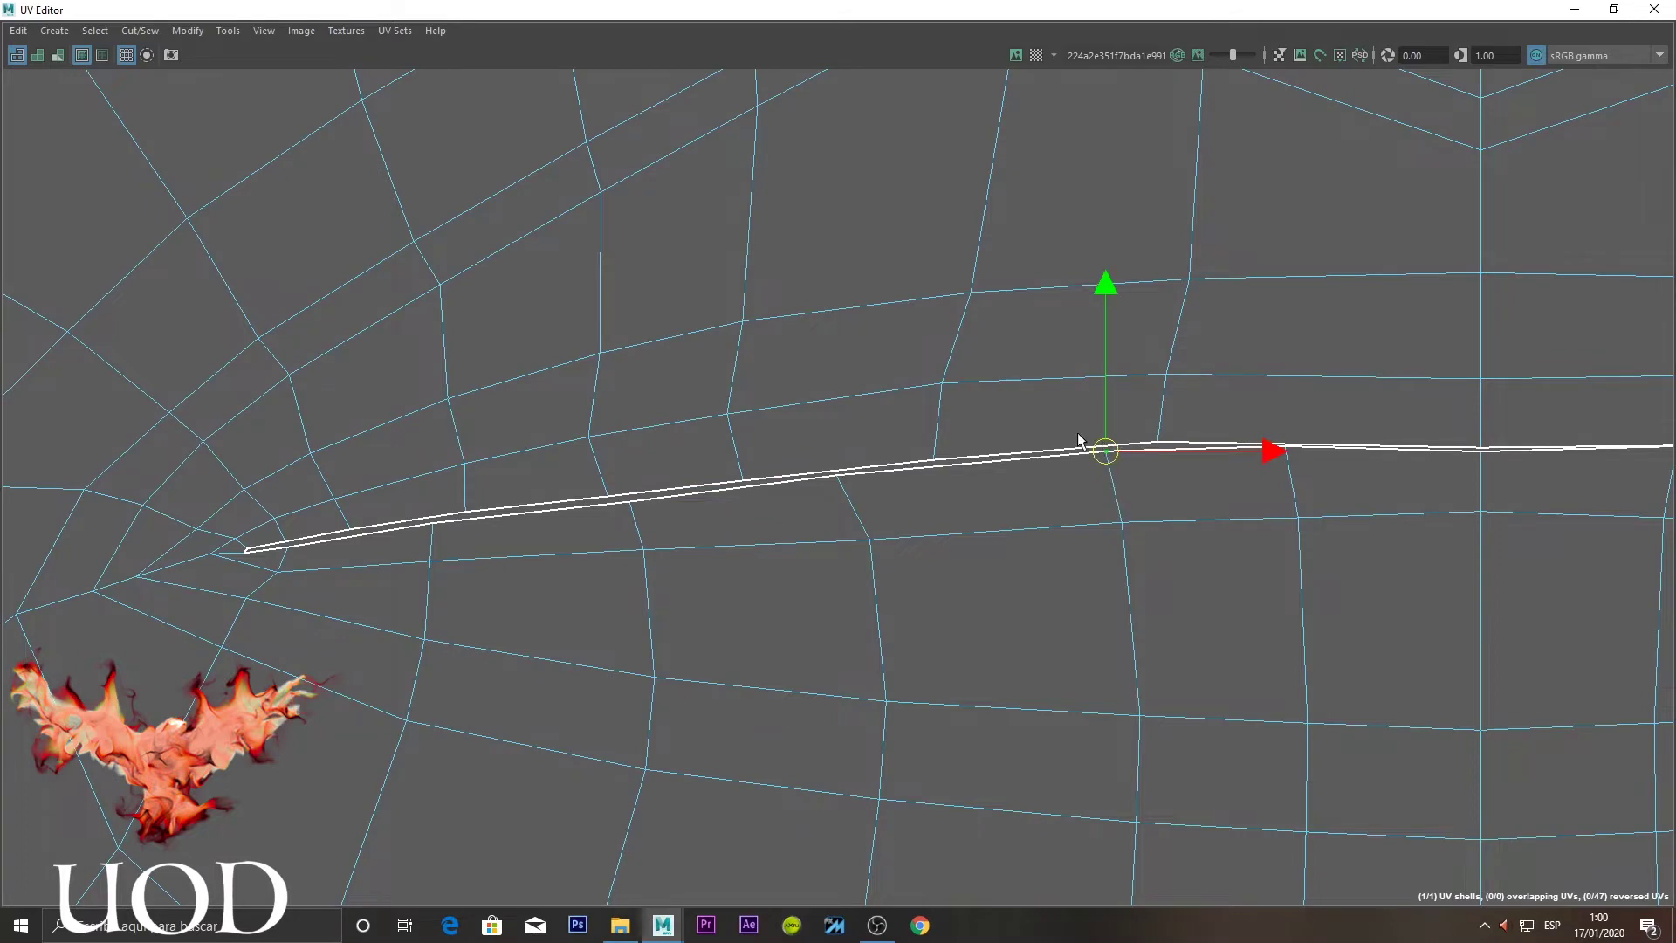
click(1055, 384)
scroll(1092, 445, down, 3)
scroll(1324, 389, down, 1)
scroll(1275, 442, up, 2)
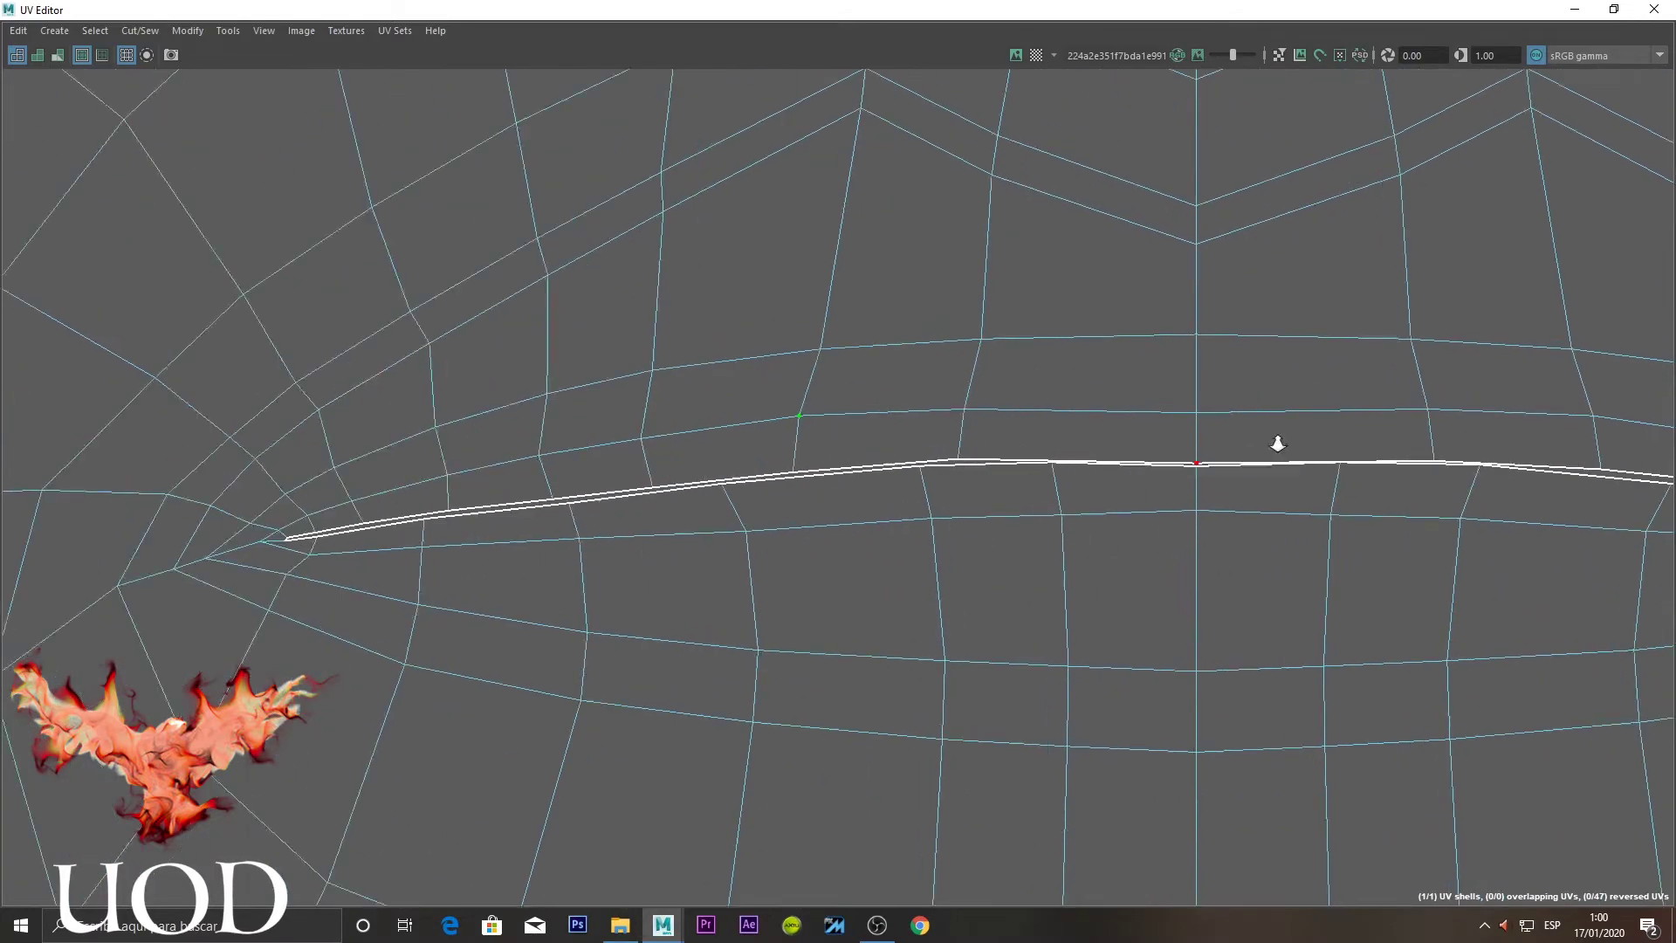
scroll(1161, 478, up, 3)
click(1192, 461)
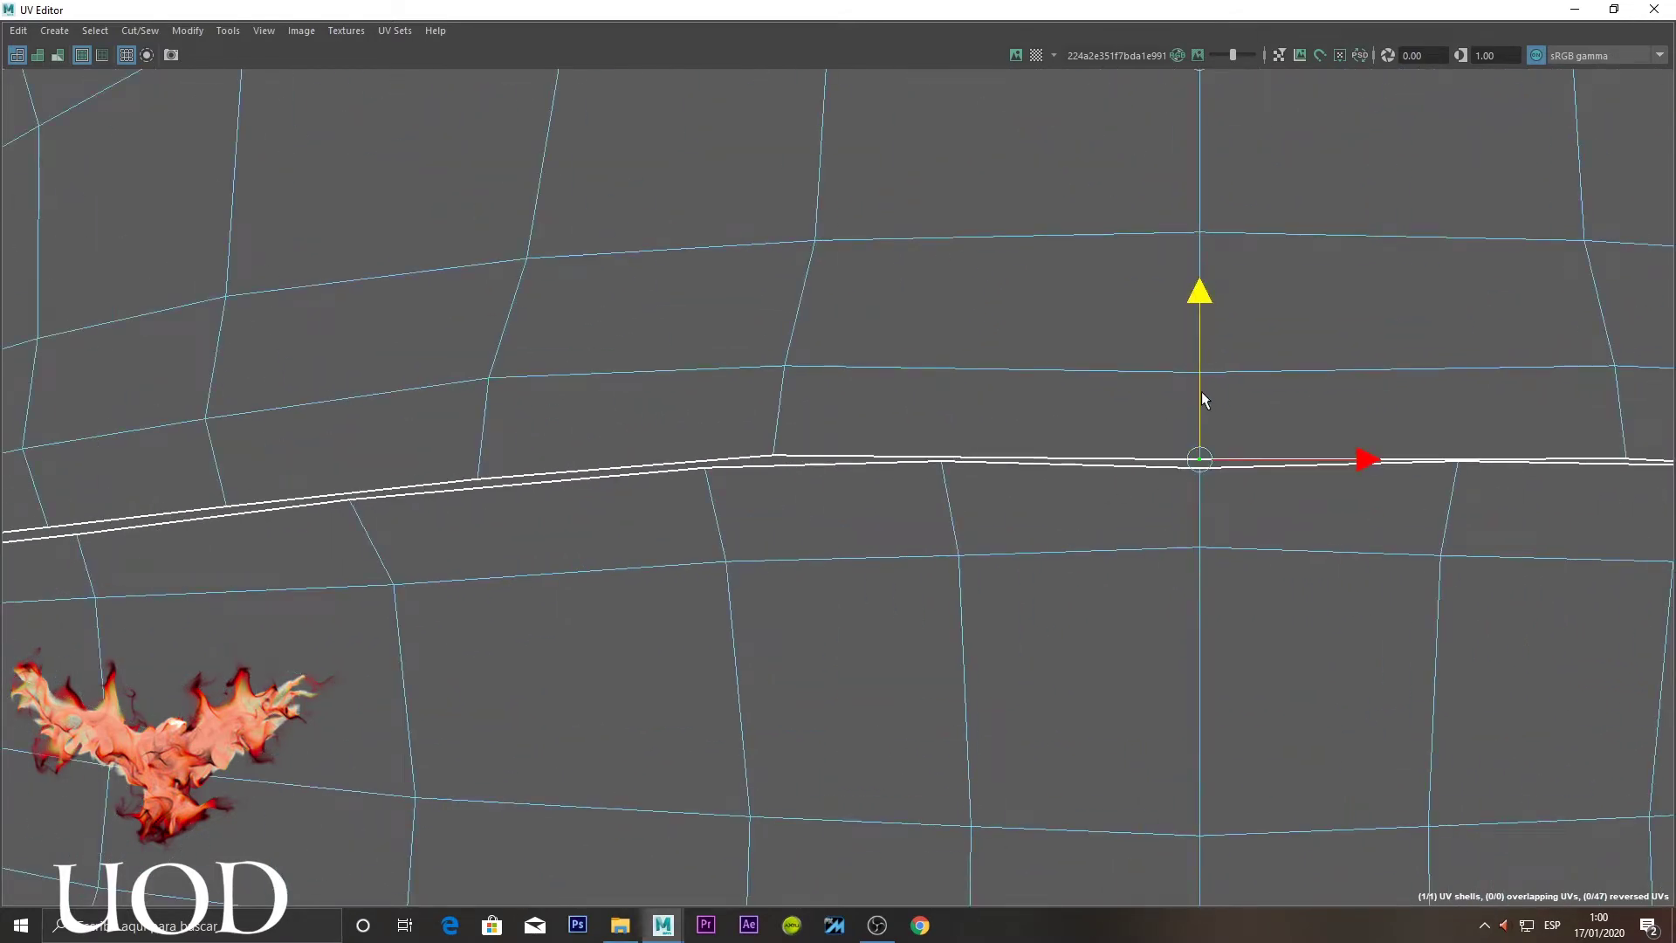
click(941, 461)
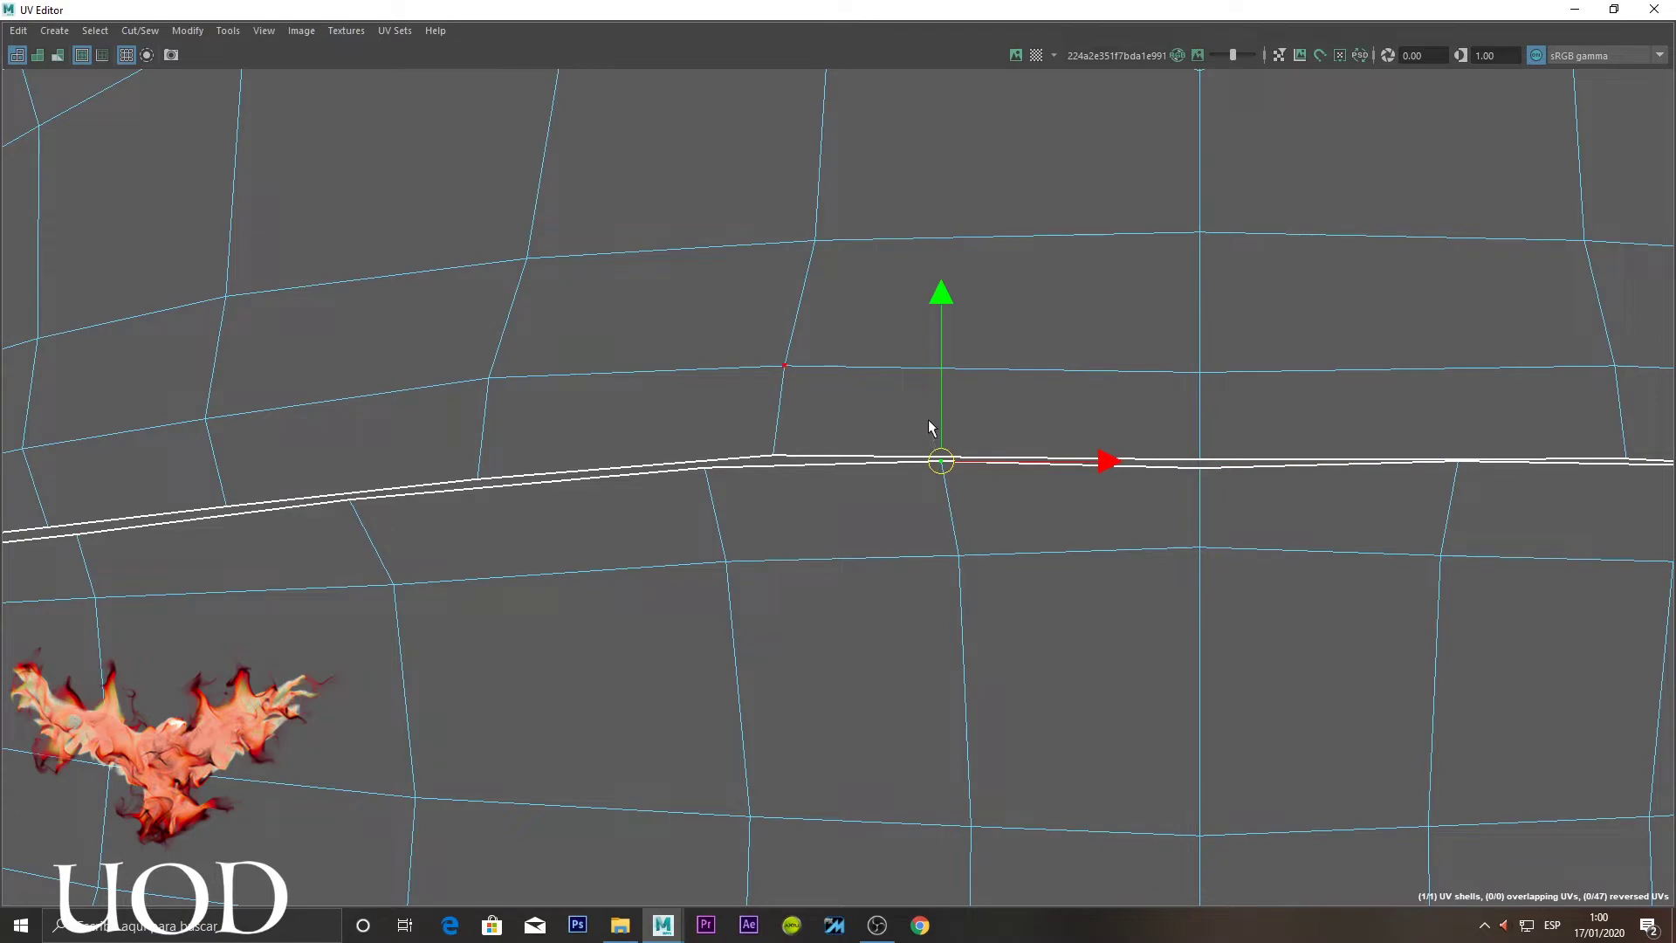
click(1040, 562)
scroll(1040, 562, down, 2)
scroll(1061, 579, down, 2)
scroll(1099, 586, down, 3)
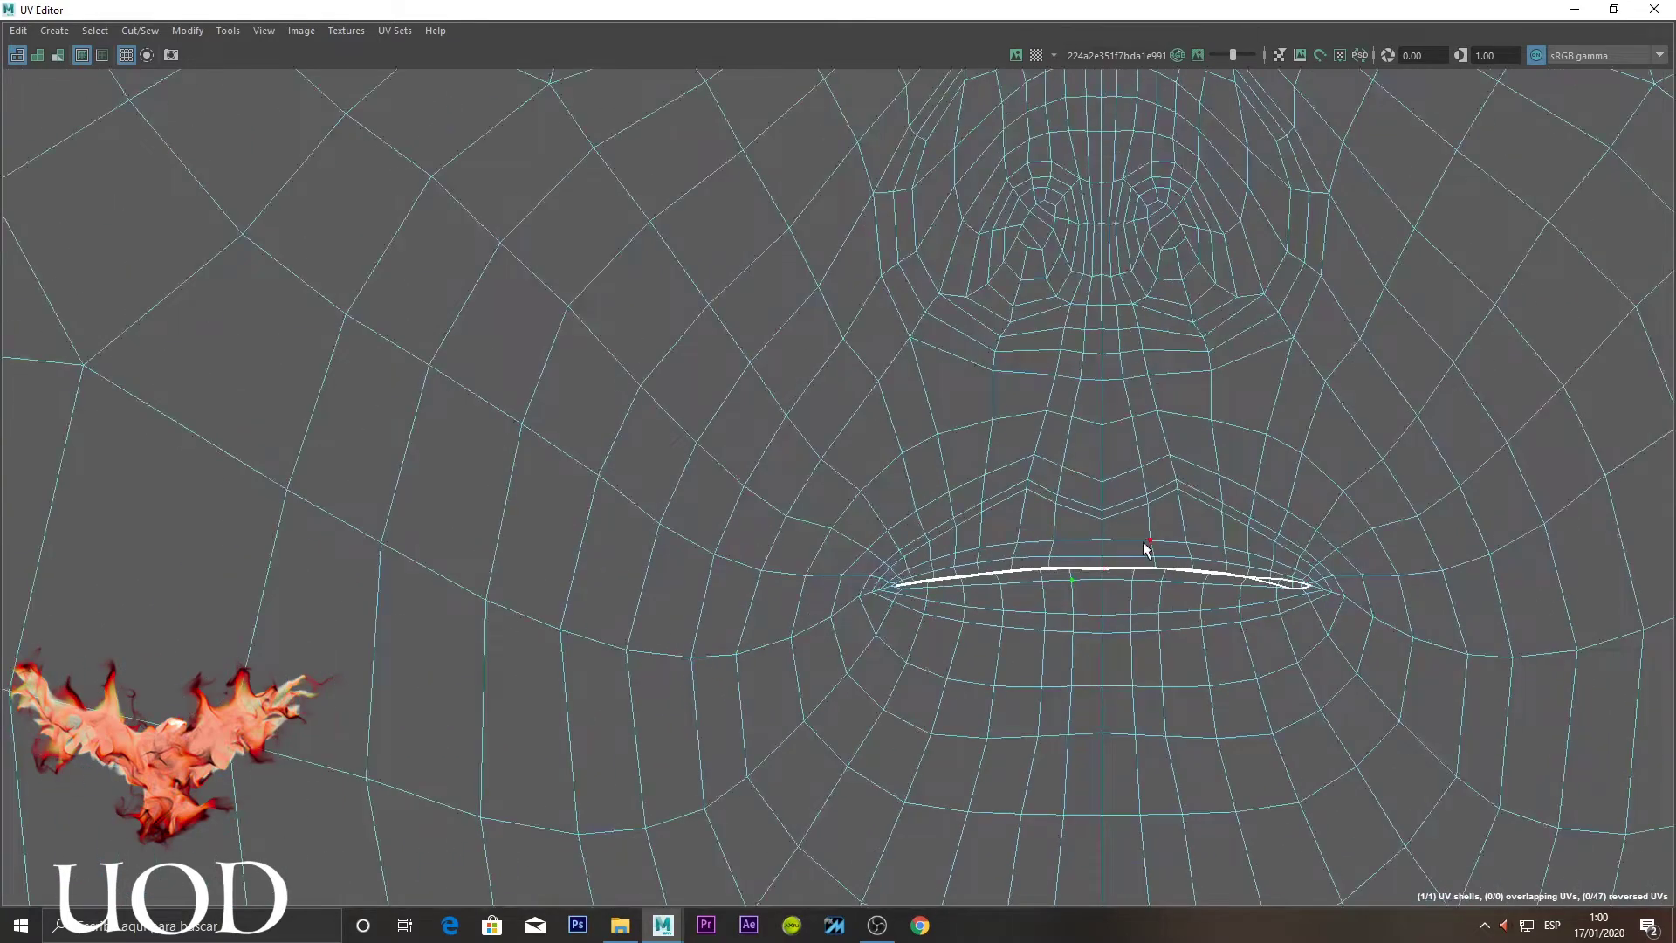
Frame the whole face UV shell and bring the jaw's bottom border into view
scroll(1113, 570, down, 3)
scroll(1103, 593, down, 2)
mouse_move(1103, 593)
alt+middle_down()
mouse_move(997, 370)
mouse_move(943, 536)
alt+middle_up()
scroll(996, 370, down, 5)
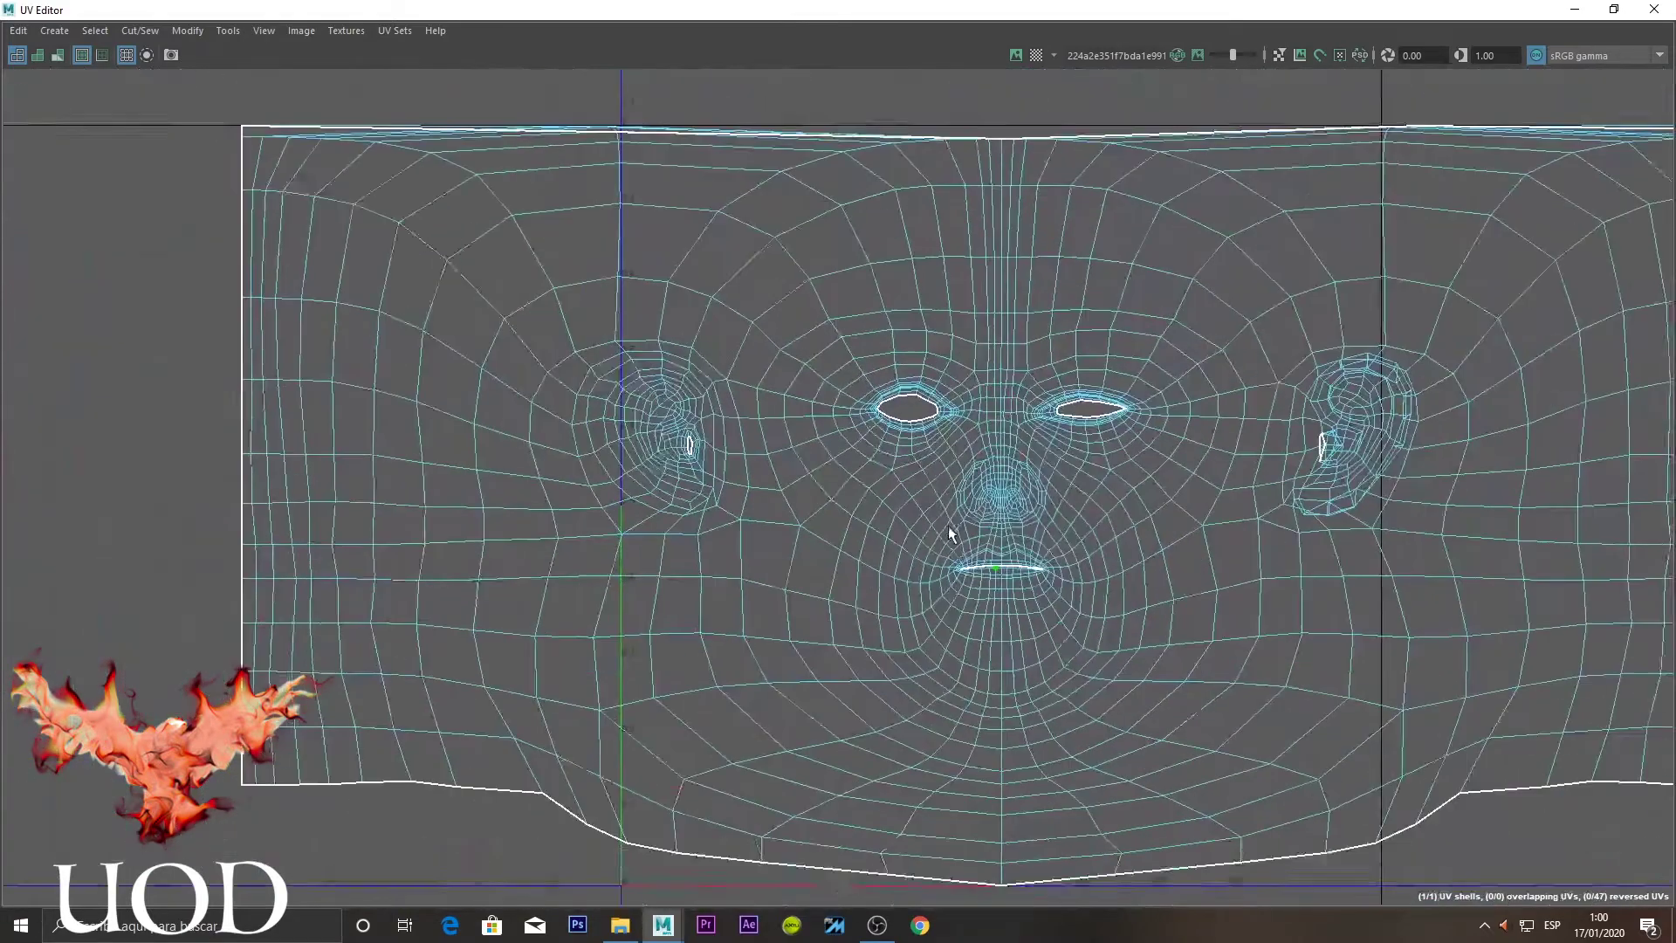
scroll(943, 536, down, 2)
alt+middle_drag(928, 337, 916, 247)
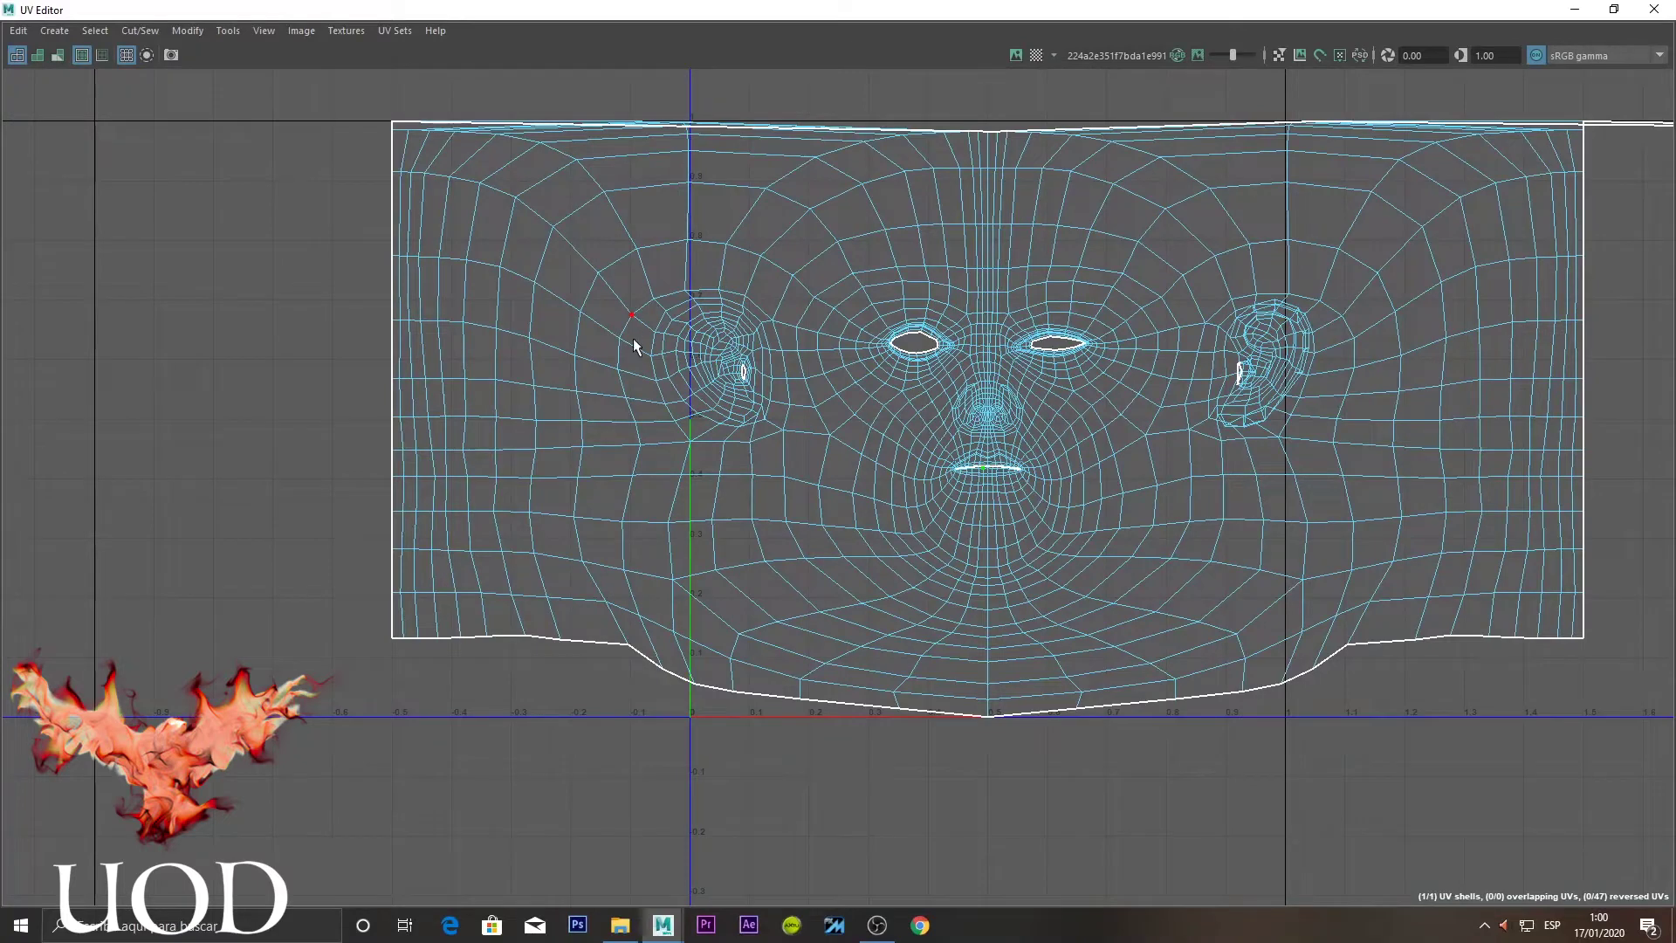
scroll(948, 364, up, 1)
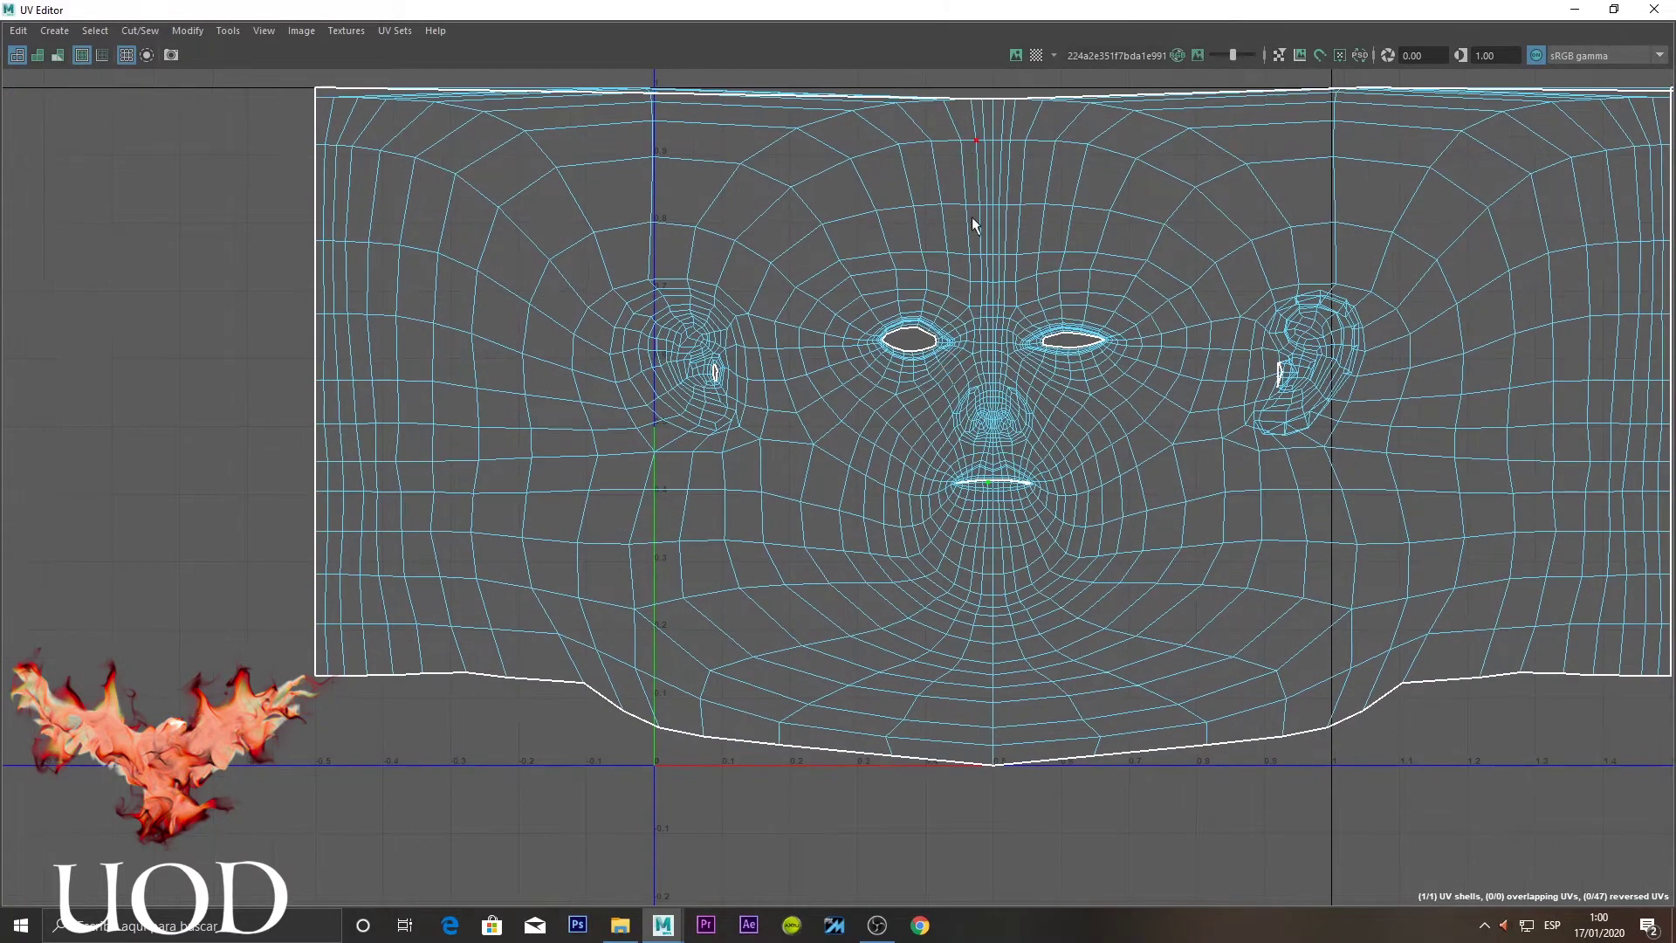
scroll(1097, 434, down, 1)
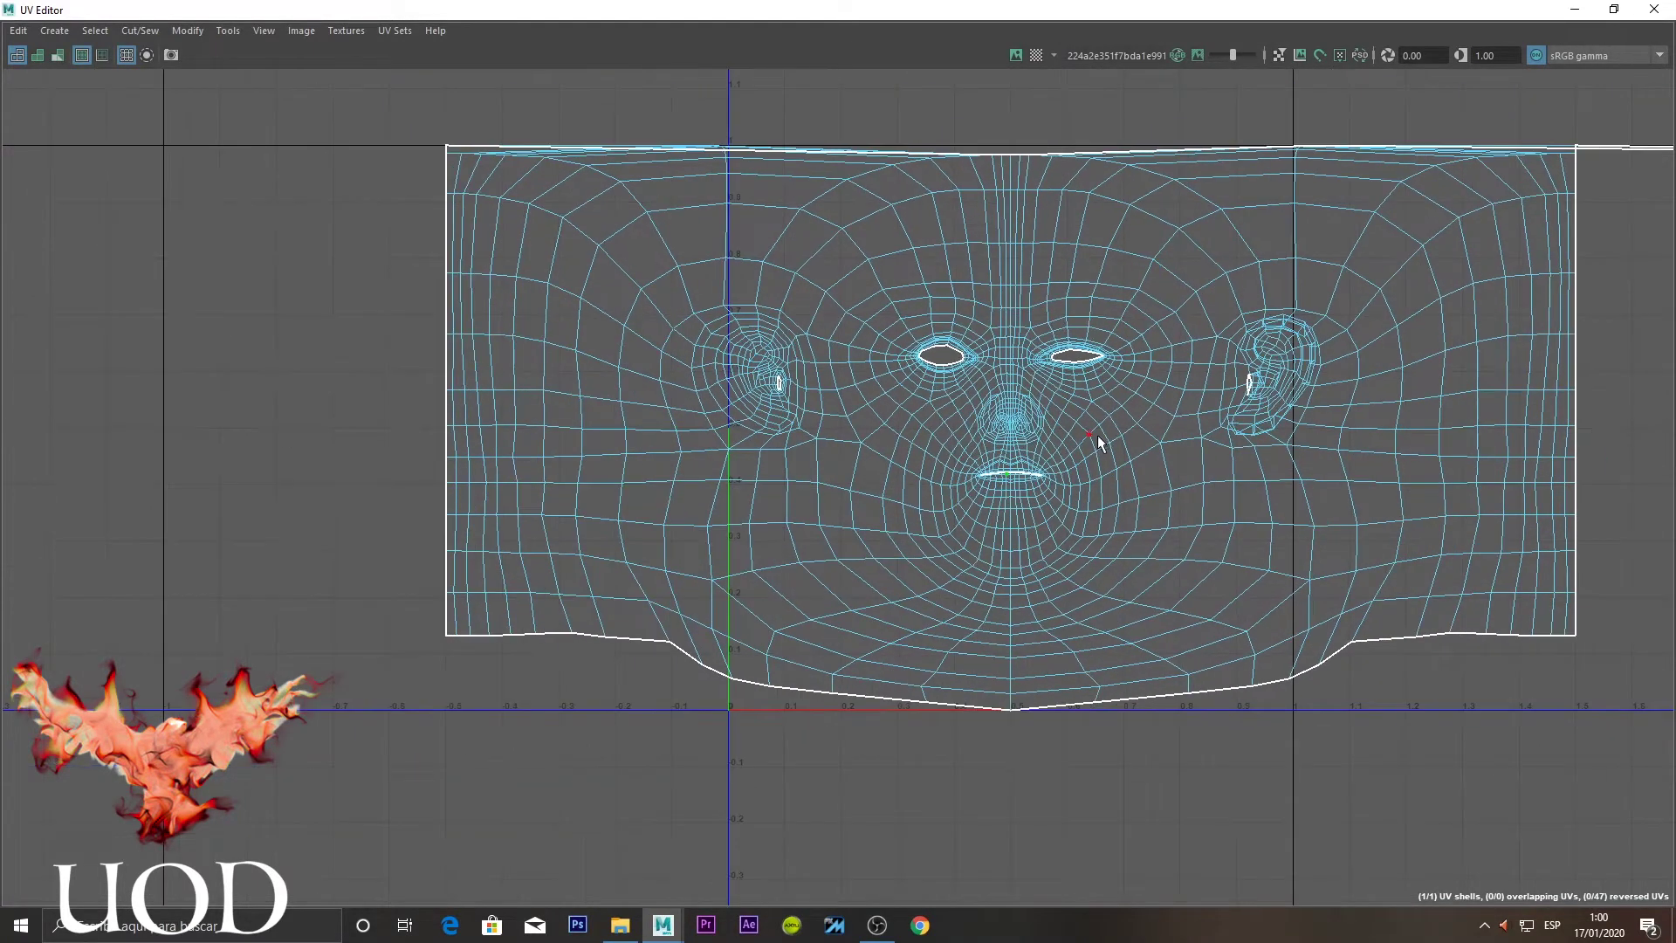
scroll(950, 561, up, 1)
right_click(1019, 463)
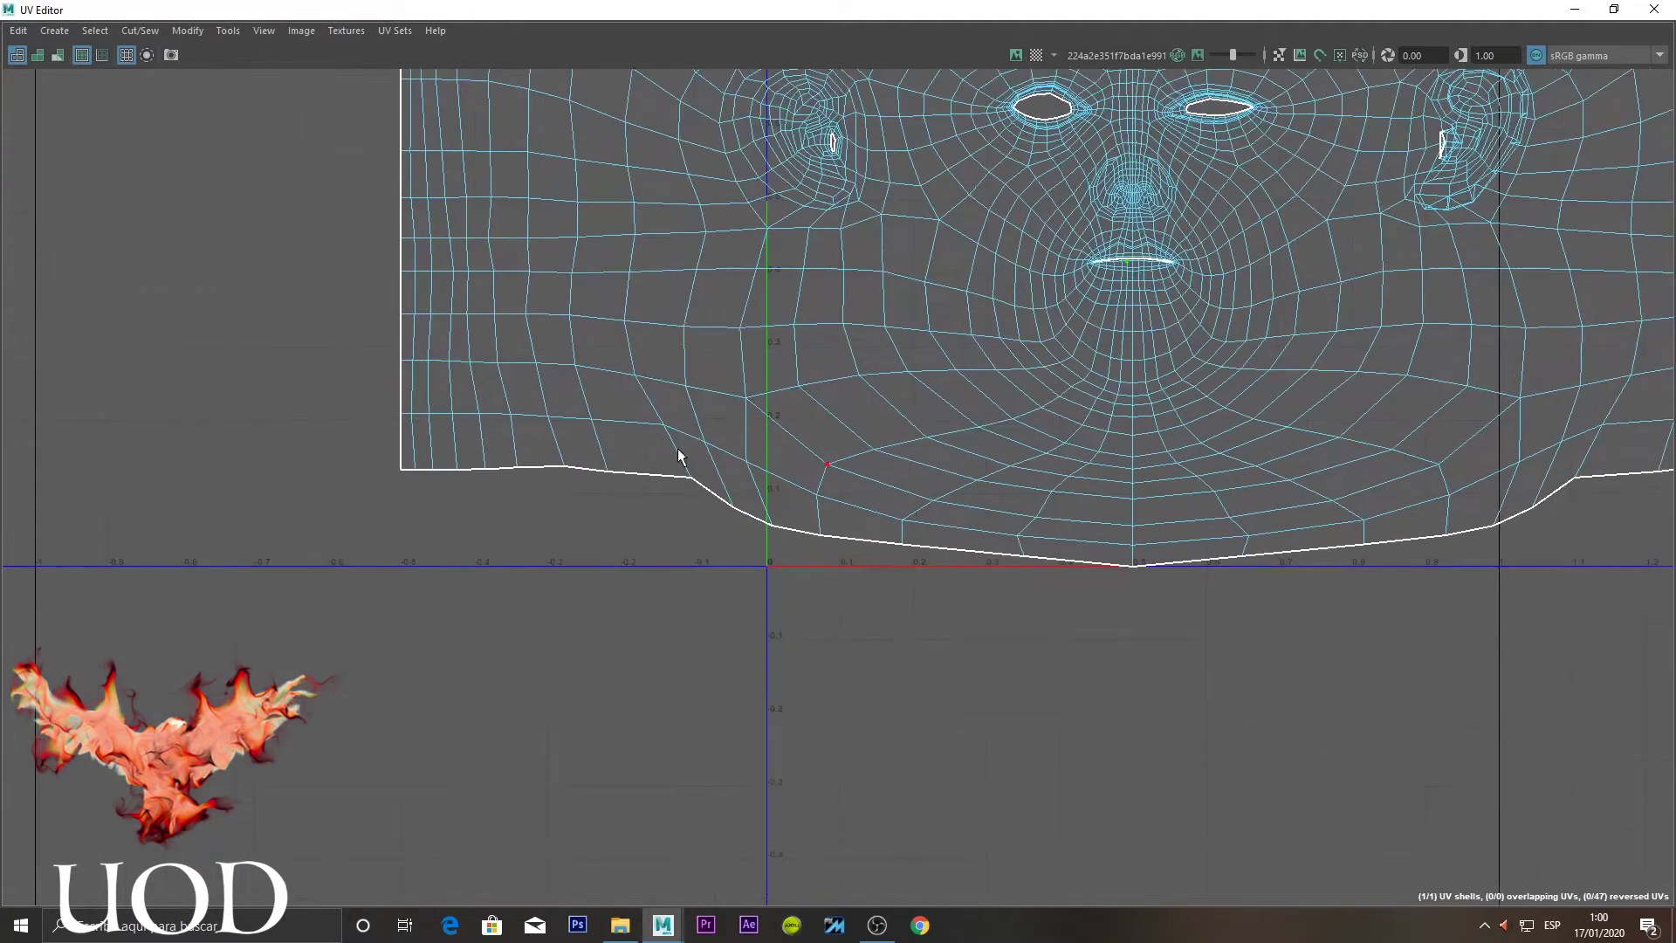
scroll(952, 403, down, 2)
scroll(747, 527, up, 1)
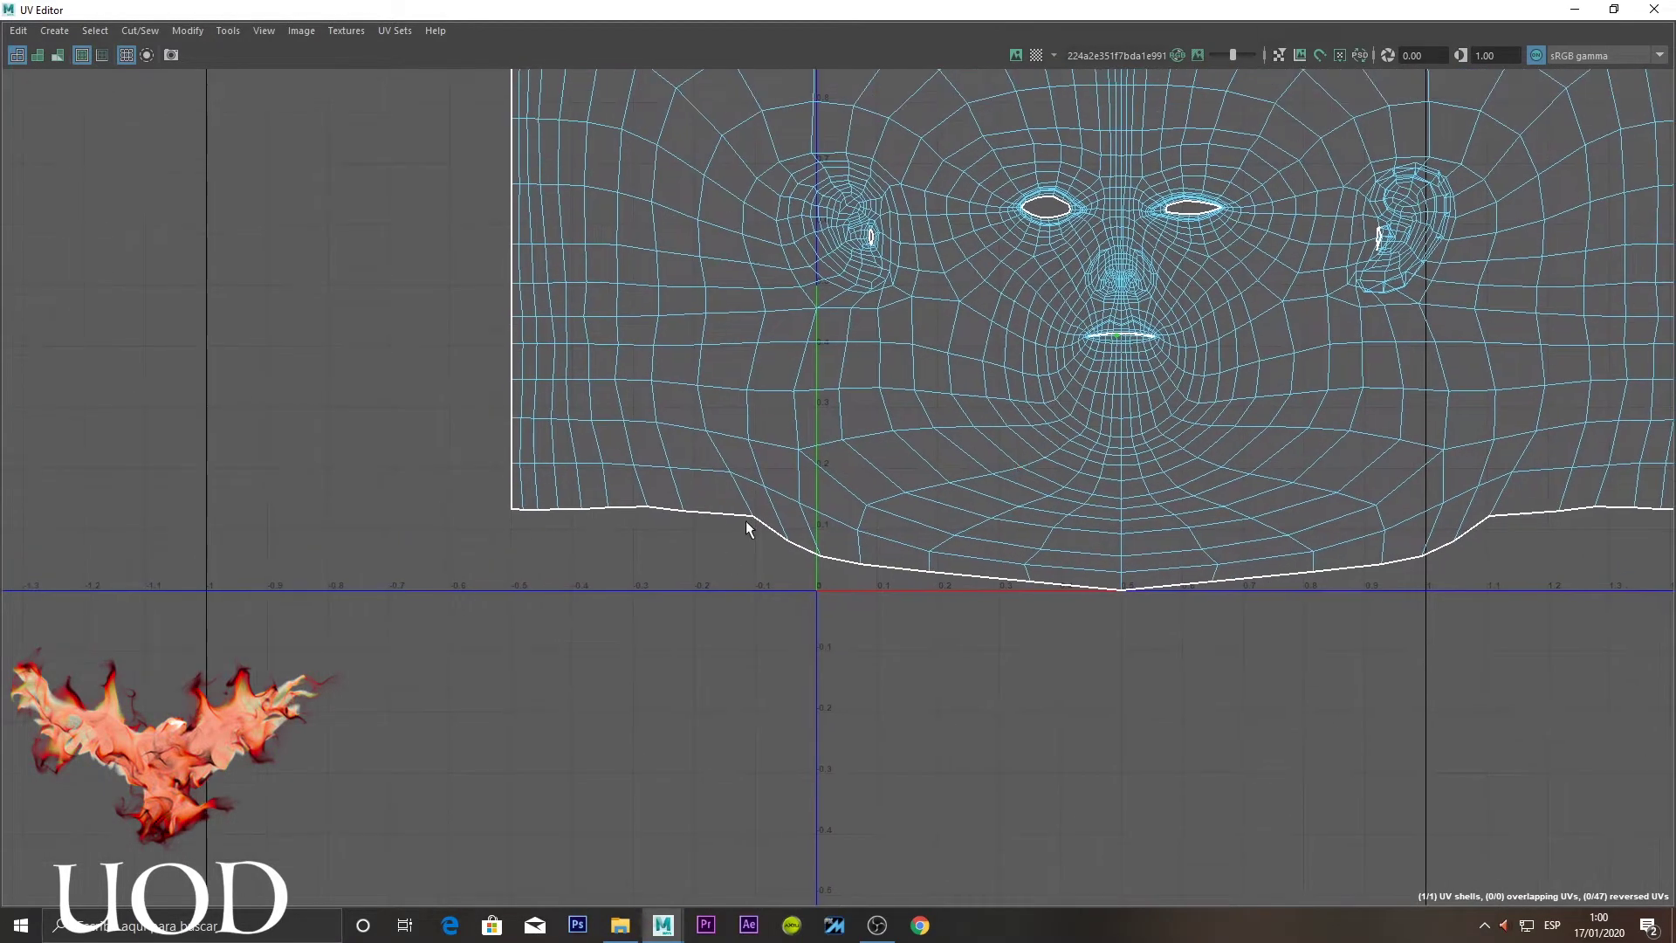
alt+middle_drag(512, 515, 365, 515)
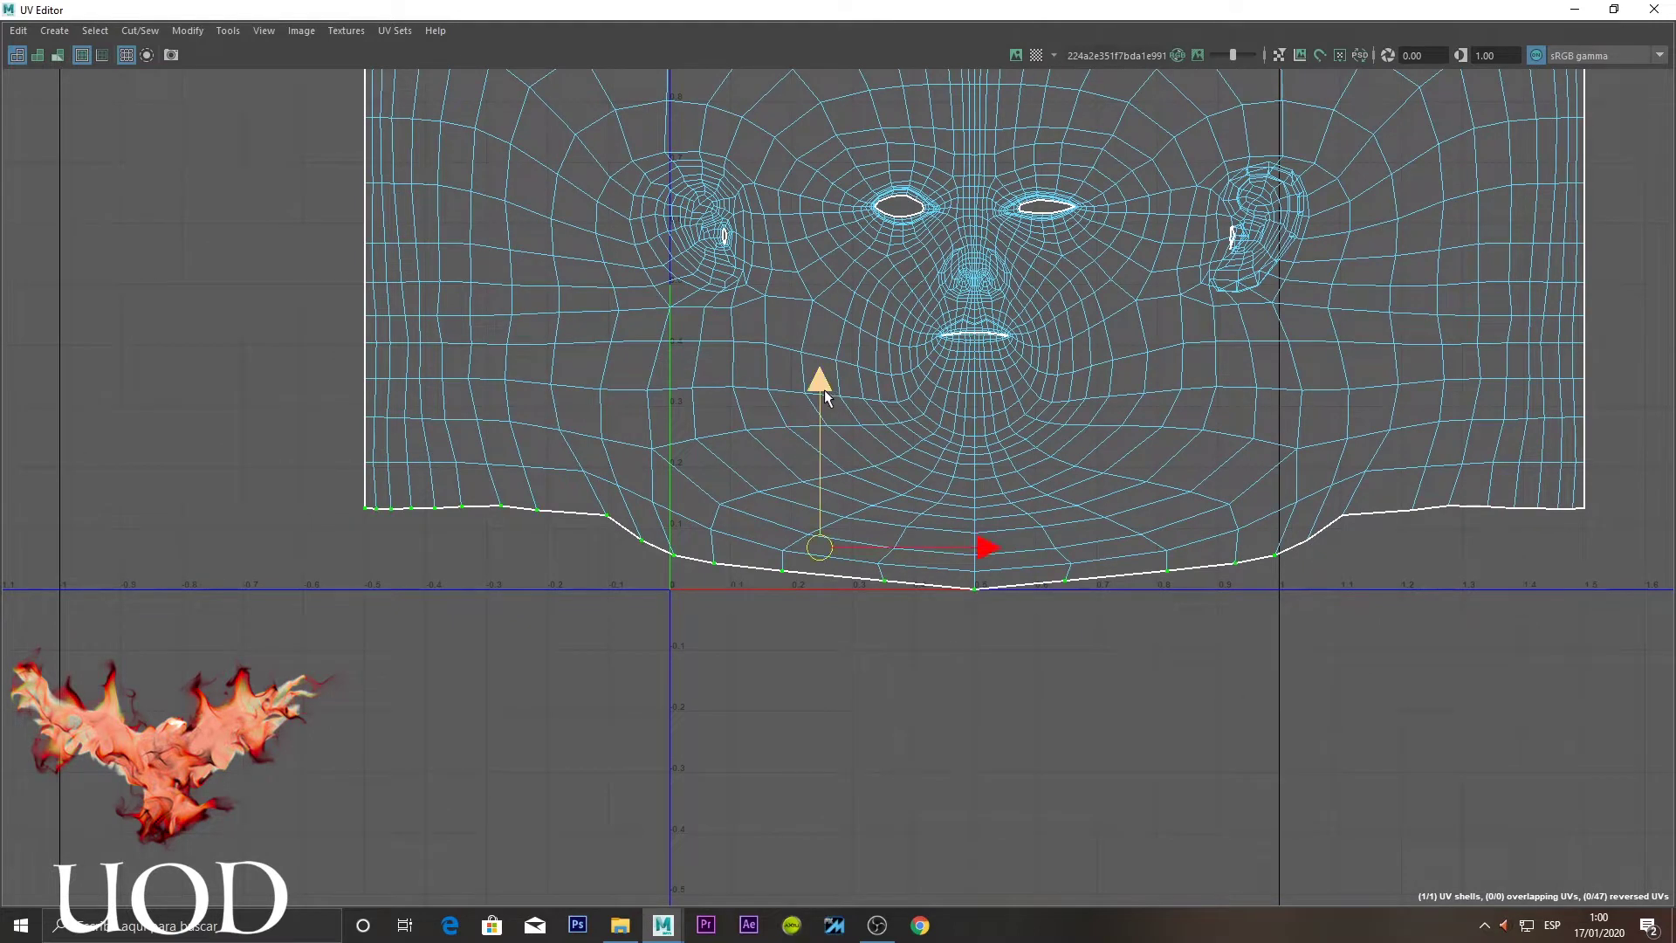
Drag the bottom jaw-edge UVs down to flatten the shell's lower border
drag(824, 395, 814, 527)
key(r)
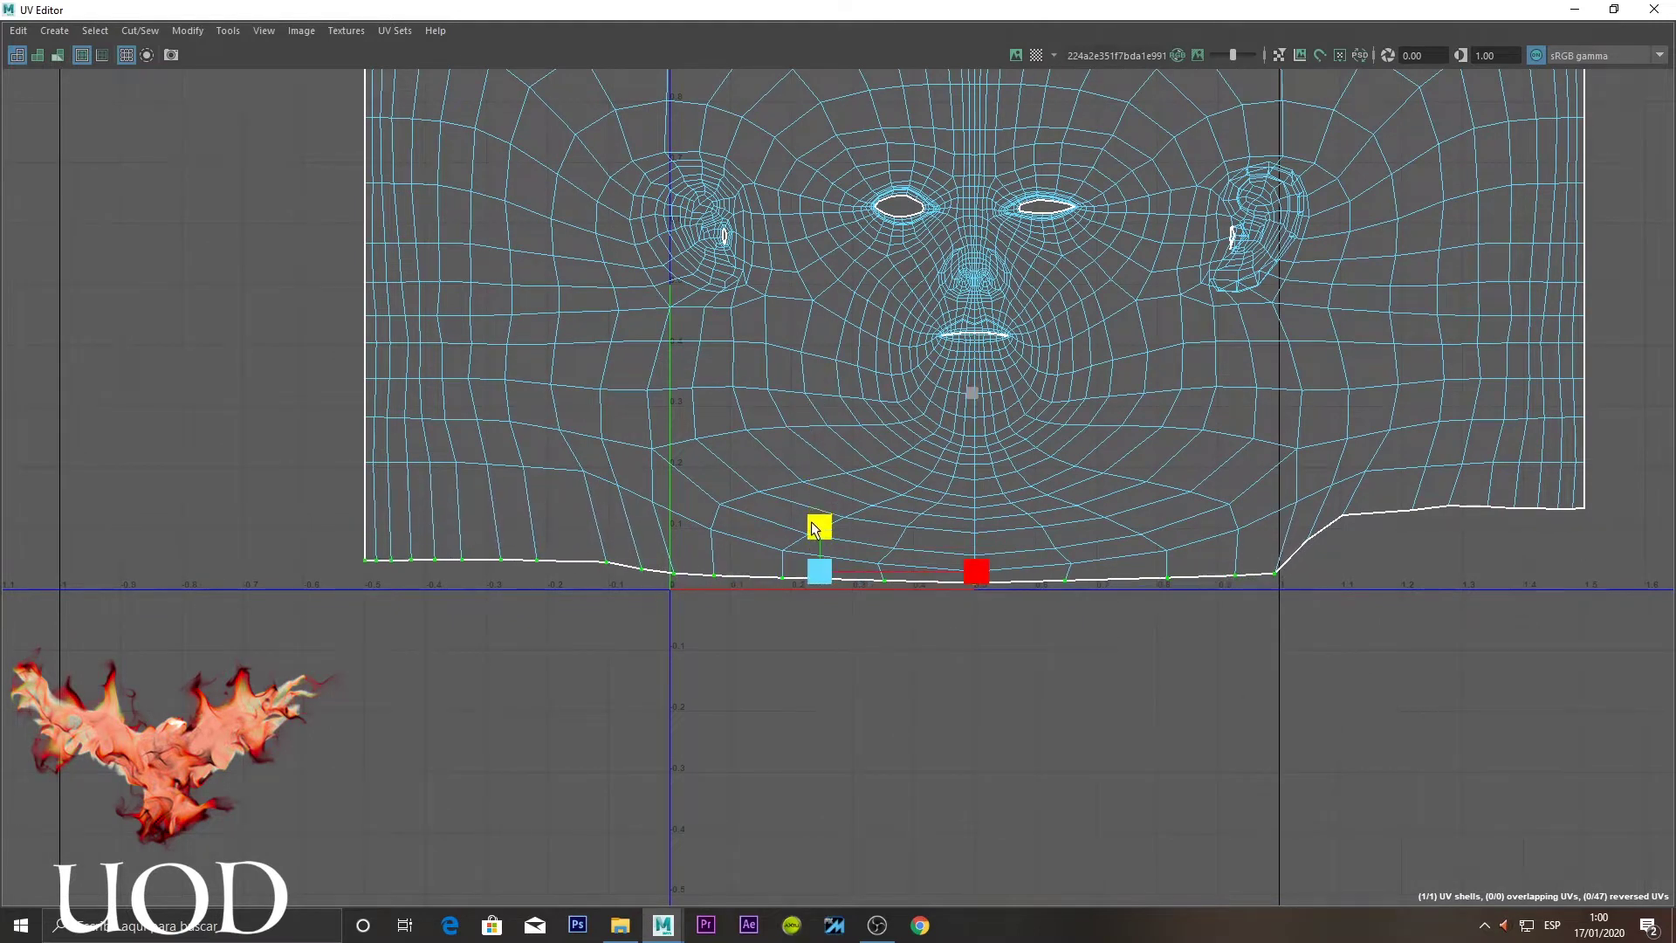
key(w)
drag(817, 438, 817, 468)
right_drag(1091, 550, 1239, 459)
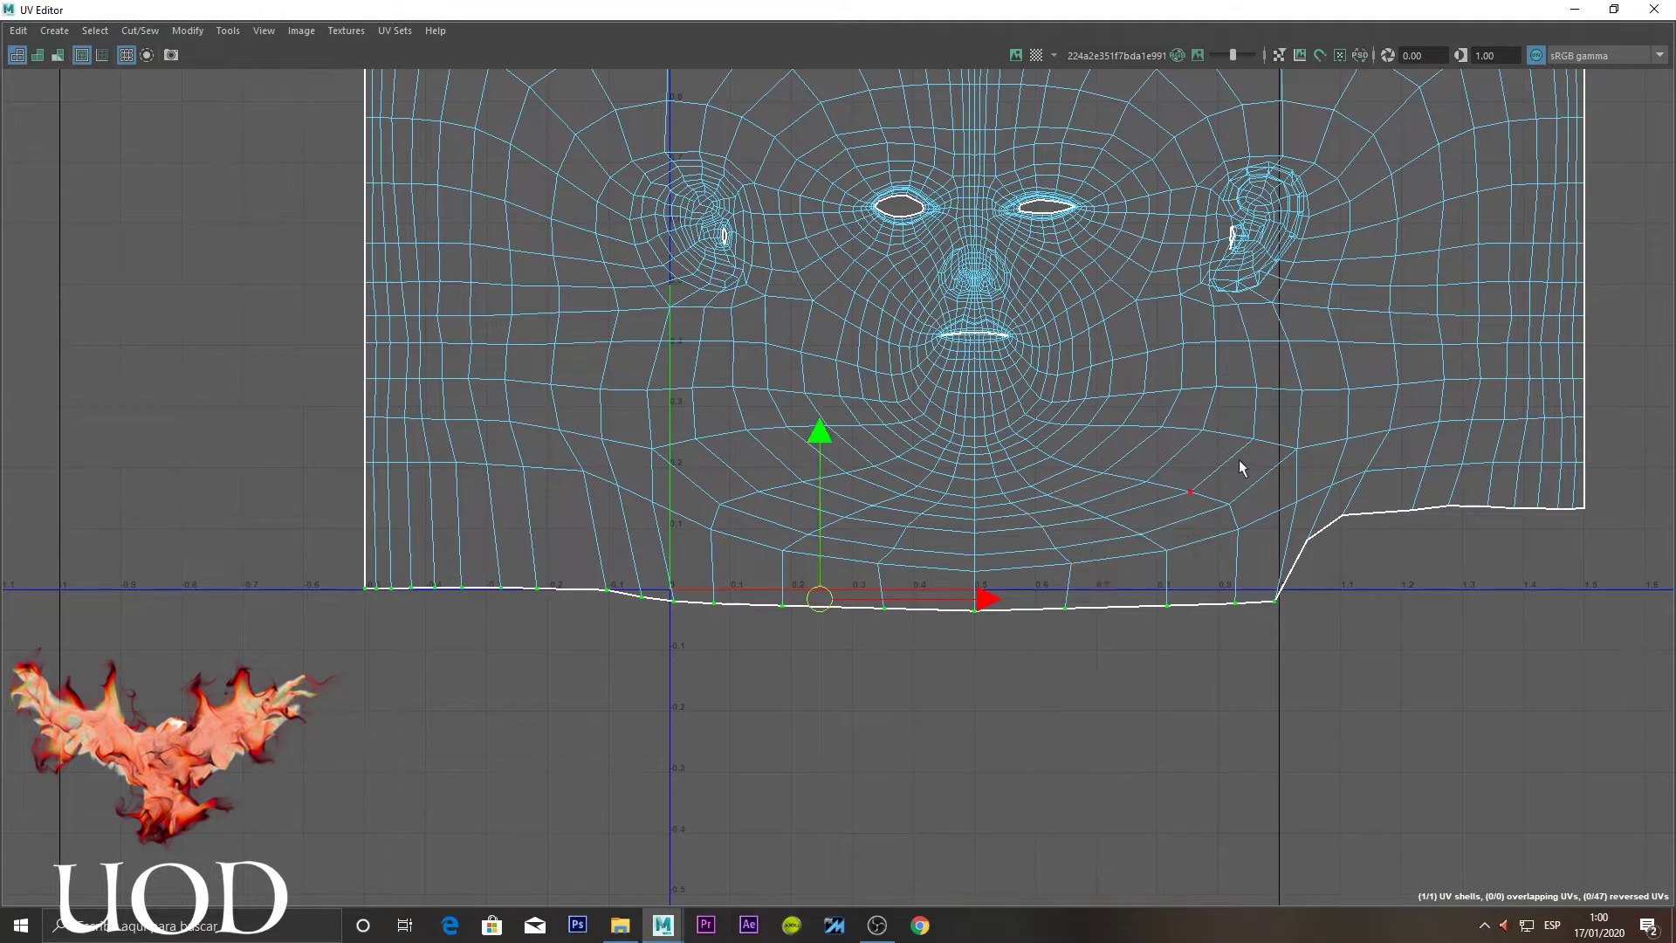
Marquee-select the UV strip along the left side of the shell
mouse_move(1304, 469)
mouse_down()
mouse_move(553, 767)
mouse_move(223, 767)
mouse_move(492, 688)
mouse_up()
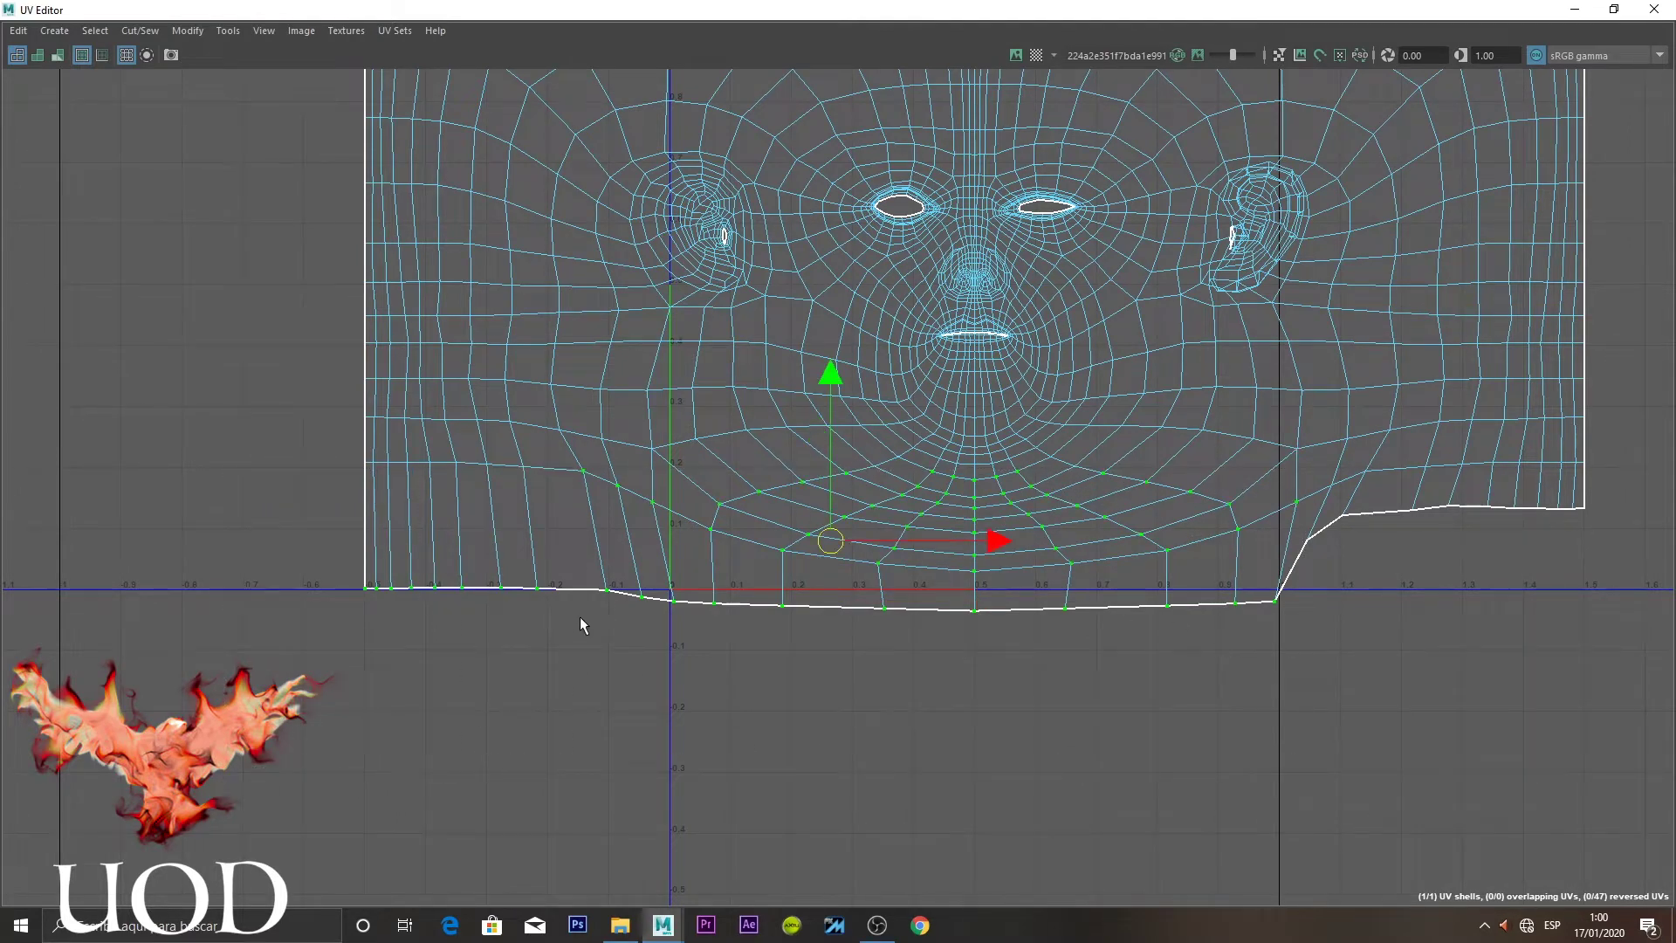
alt+middle_drag(580, 625, 765, 840)
mouse_move(803, 123)
mouse_down()
mouse_move(547, 692)
mouse_move(385, 908)
mouse_up()
Brush-unfold the selected left strip so the shell's lower side flares outward
click(225, 32)
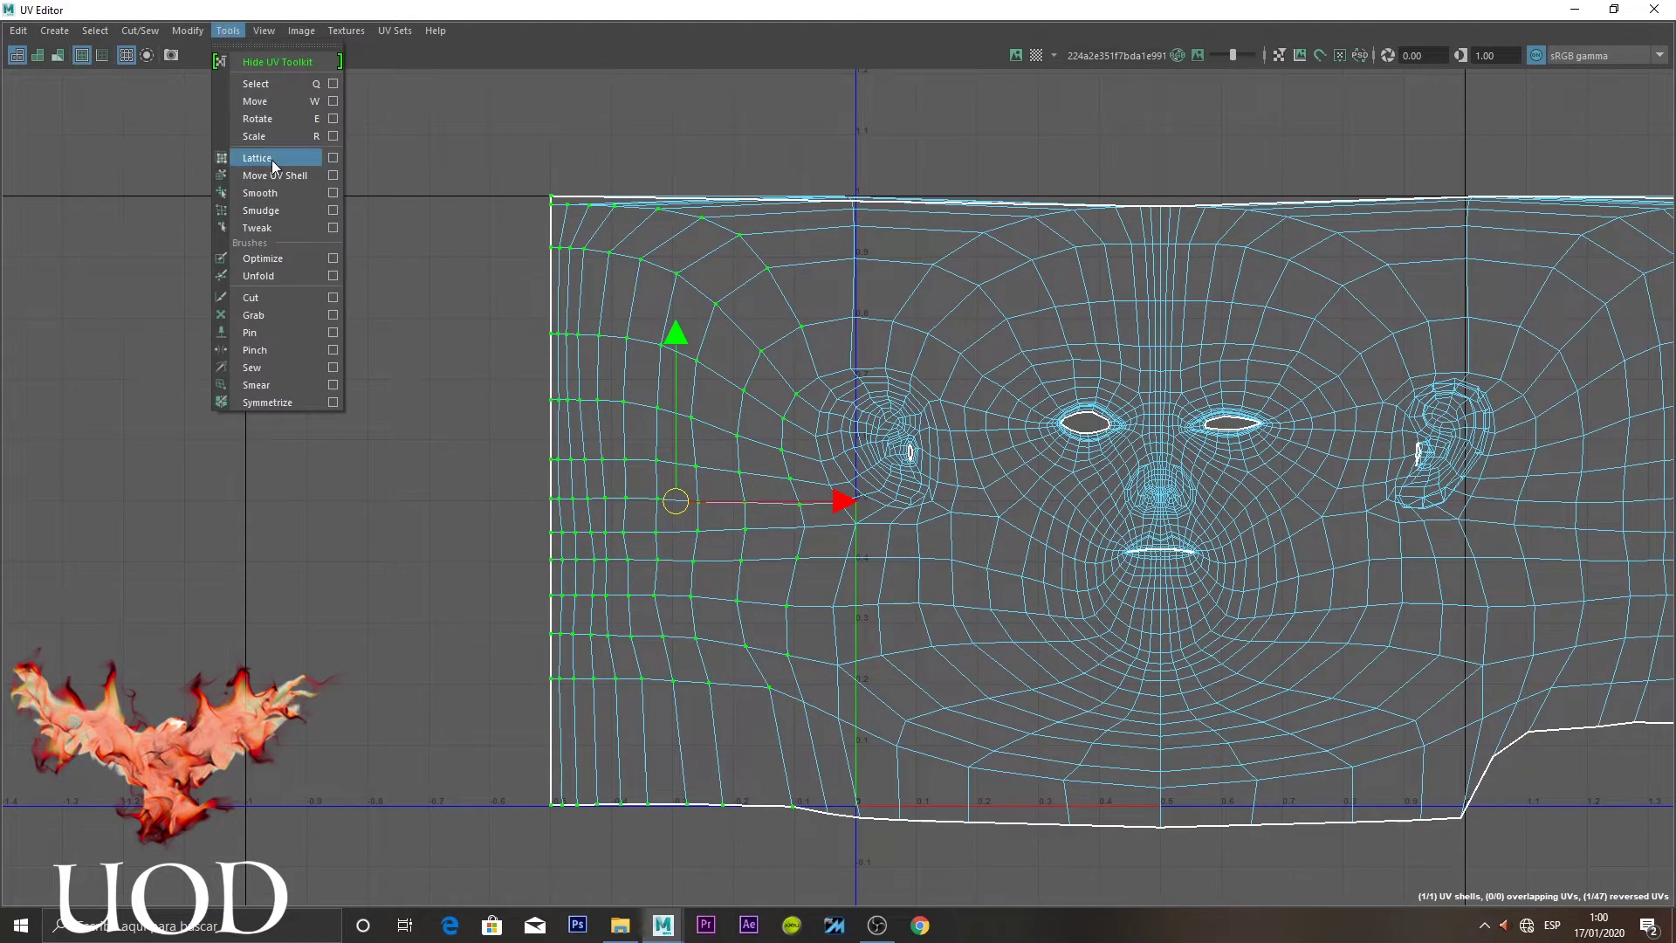
click(264, 190)
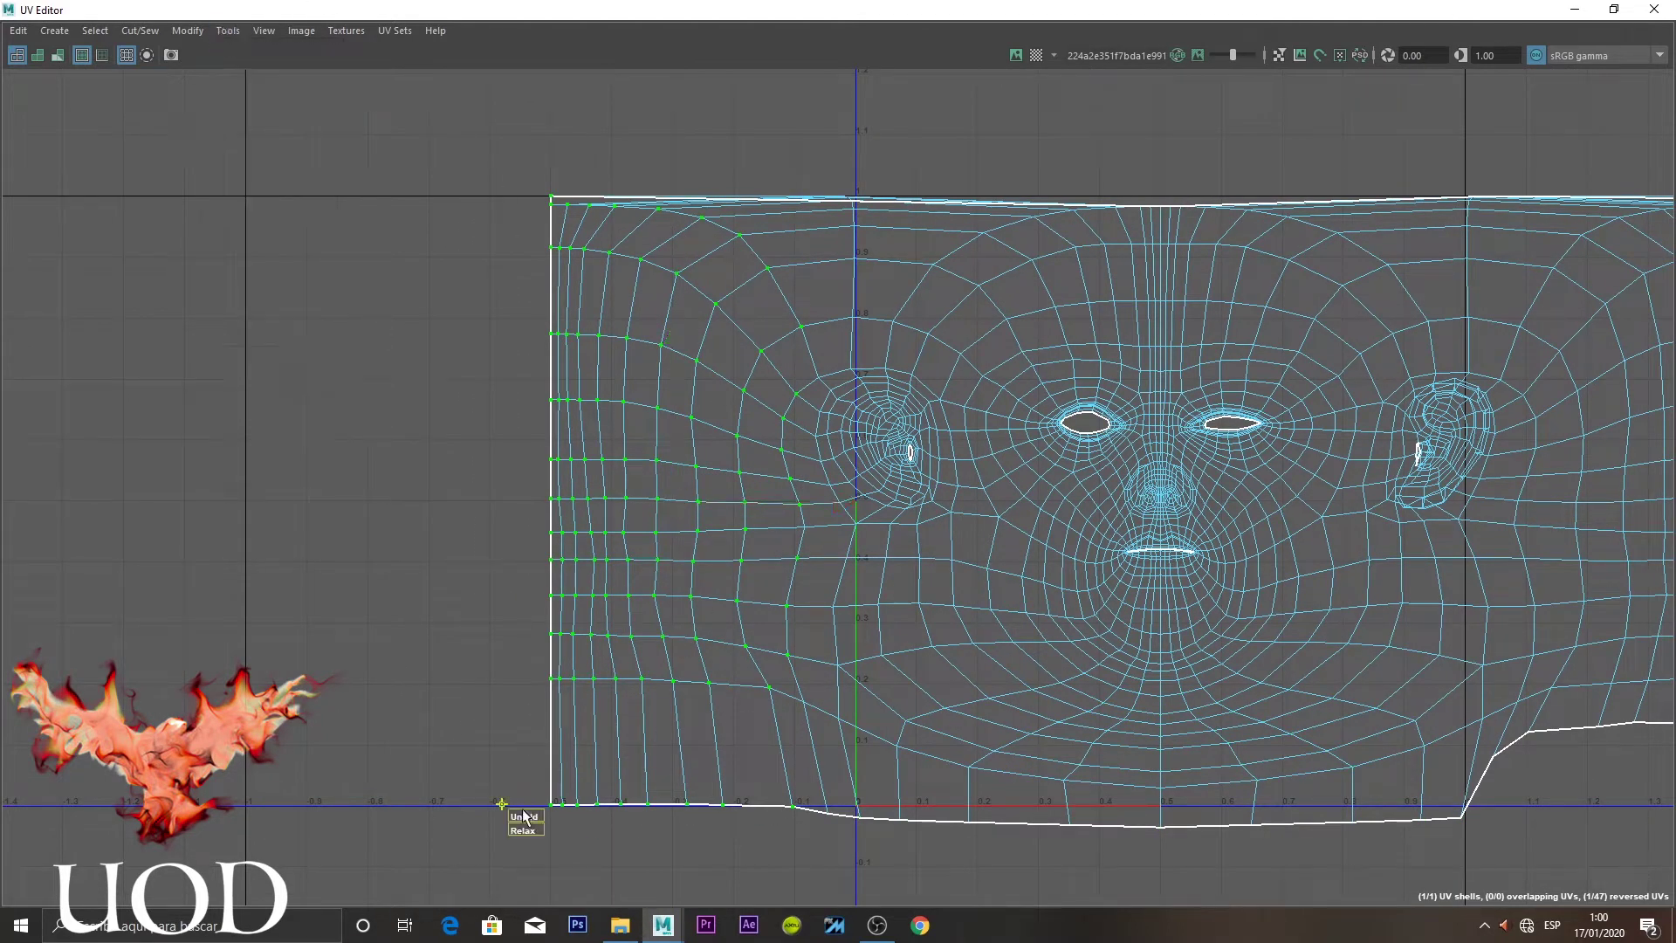
drag(522, 814, 963, 727)
scroll(610, 371, down, 1)
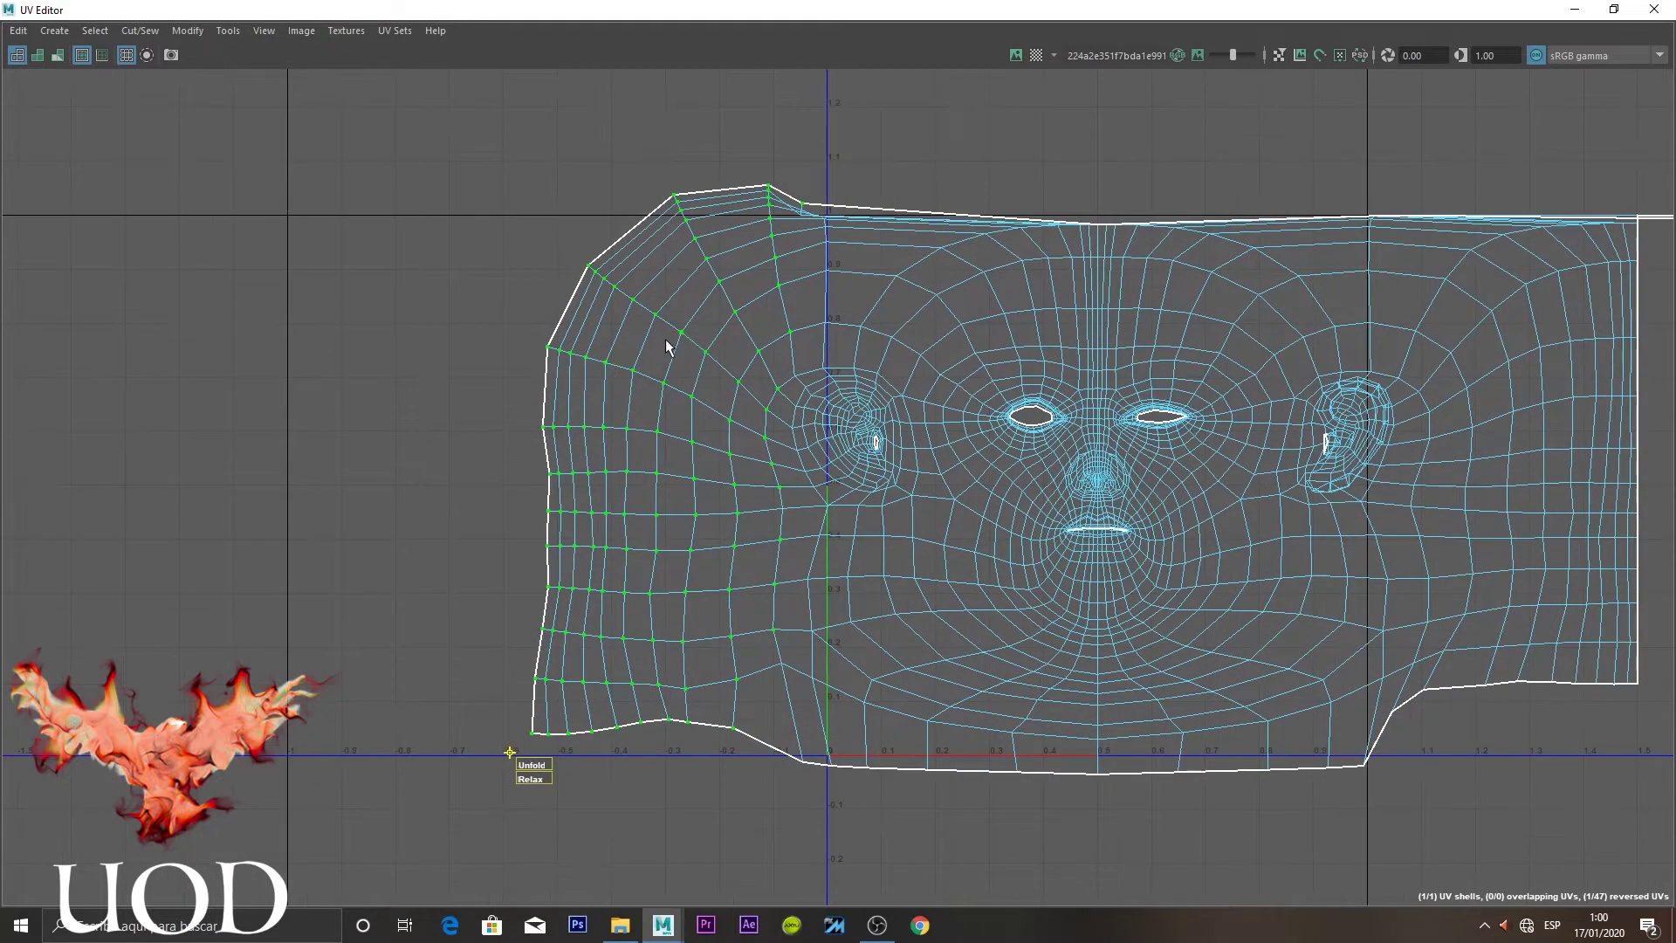
key(q)
mouse_move(806, 142)
mouse_down()
mouse_move(657, 489)
mouse_move(398, 838)
mouse_up()
key(y)
scroll(803, 373, up, 2)
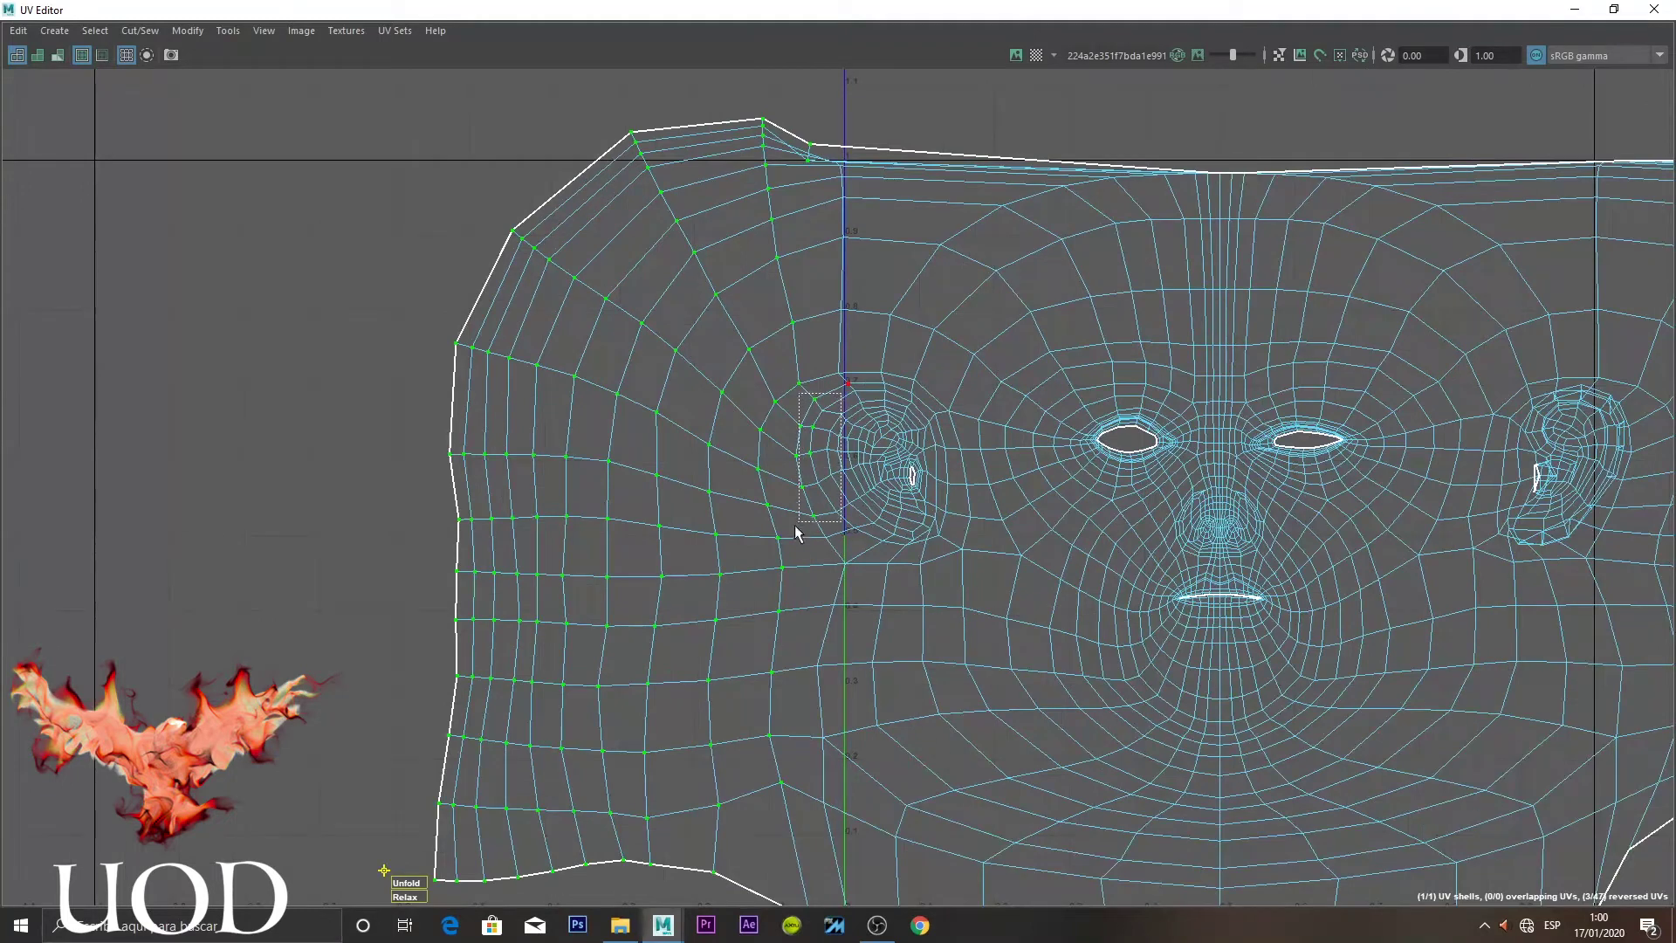
drag(824, 536, 809, 528)
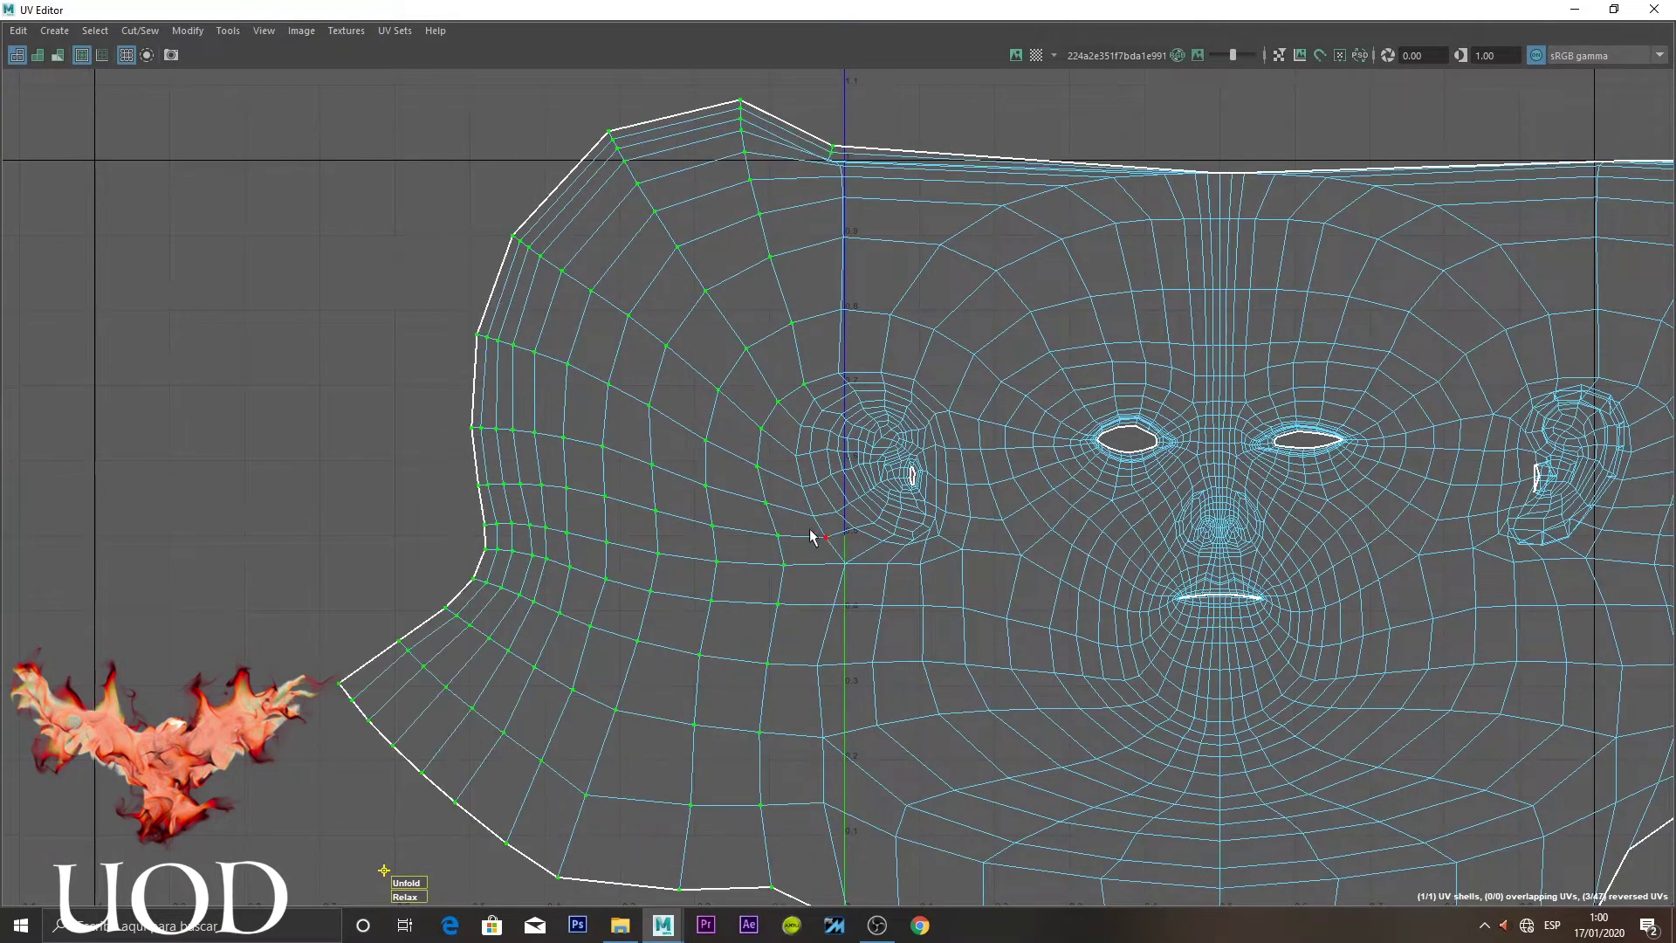
Select the lower jaw rows and unfold them into a V-shaped chin edge
scroll(846, 370, down, 1)
right_drag(995, 594, 1311, 537)
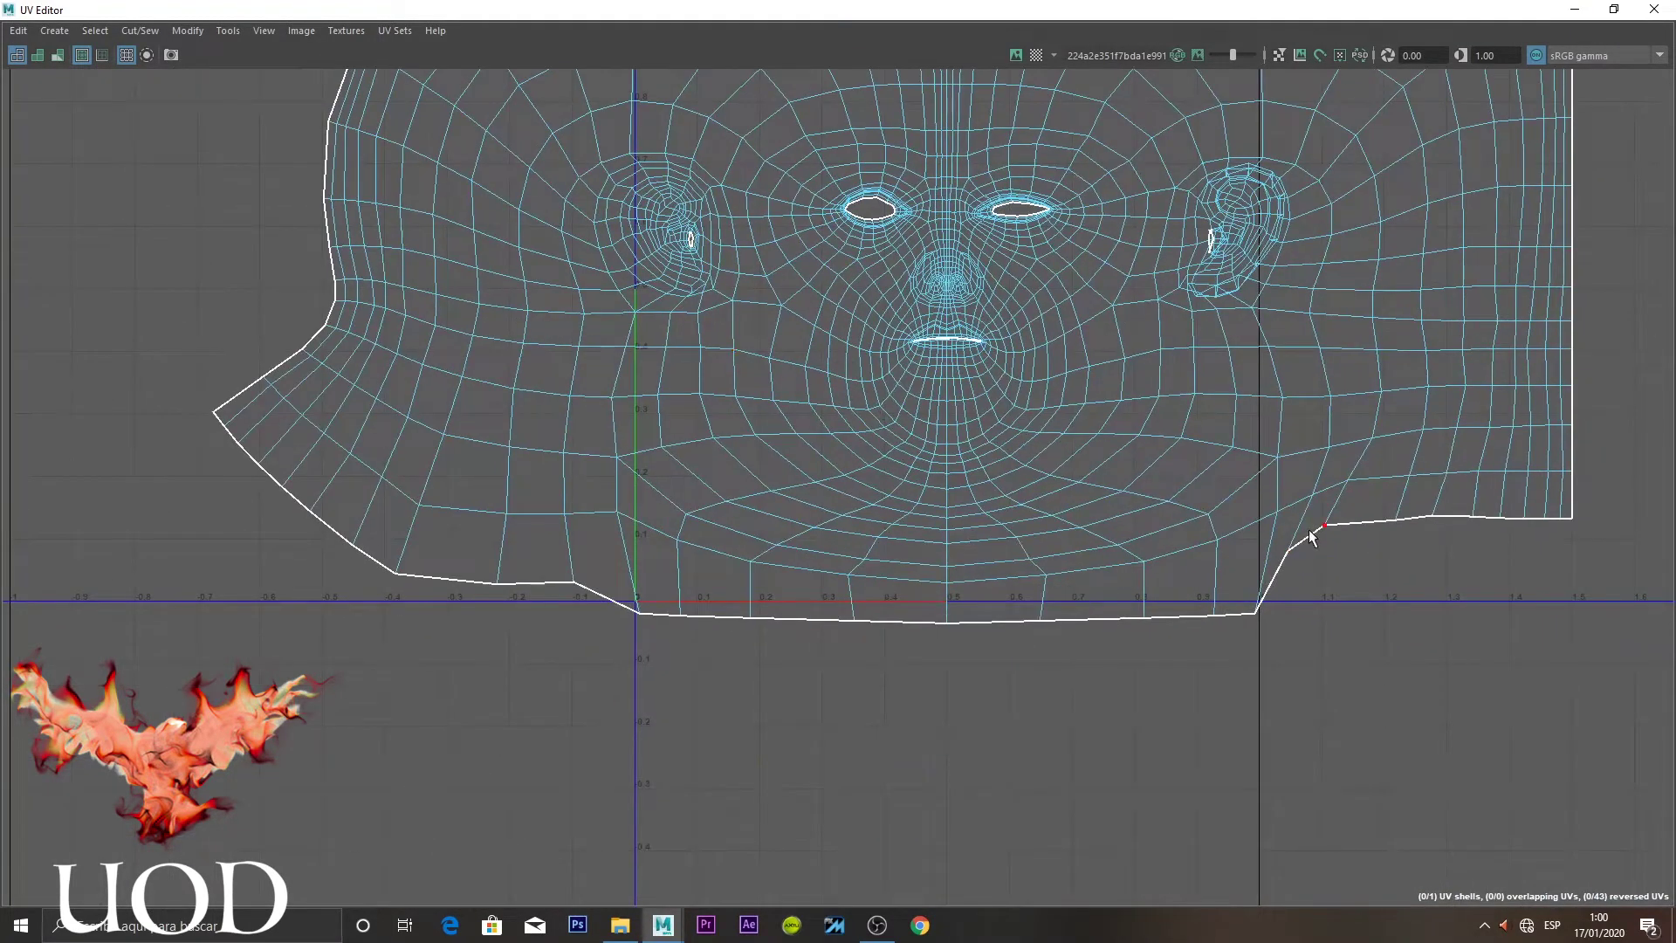
drag(1311, 524, 517, 757)
key(g)
drag(1140, 480, 783, 585)
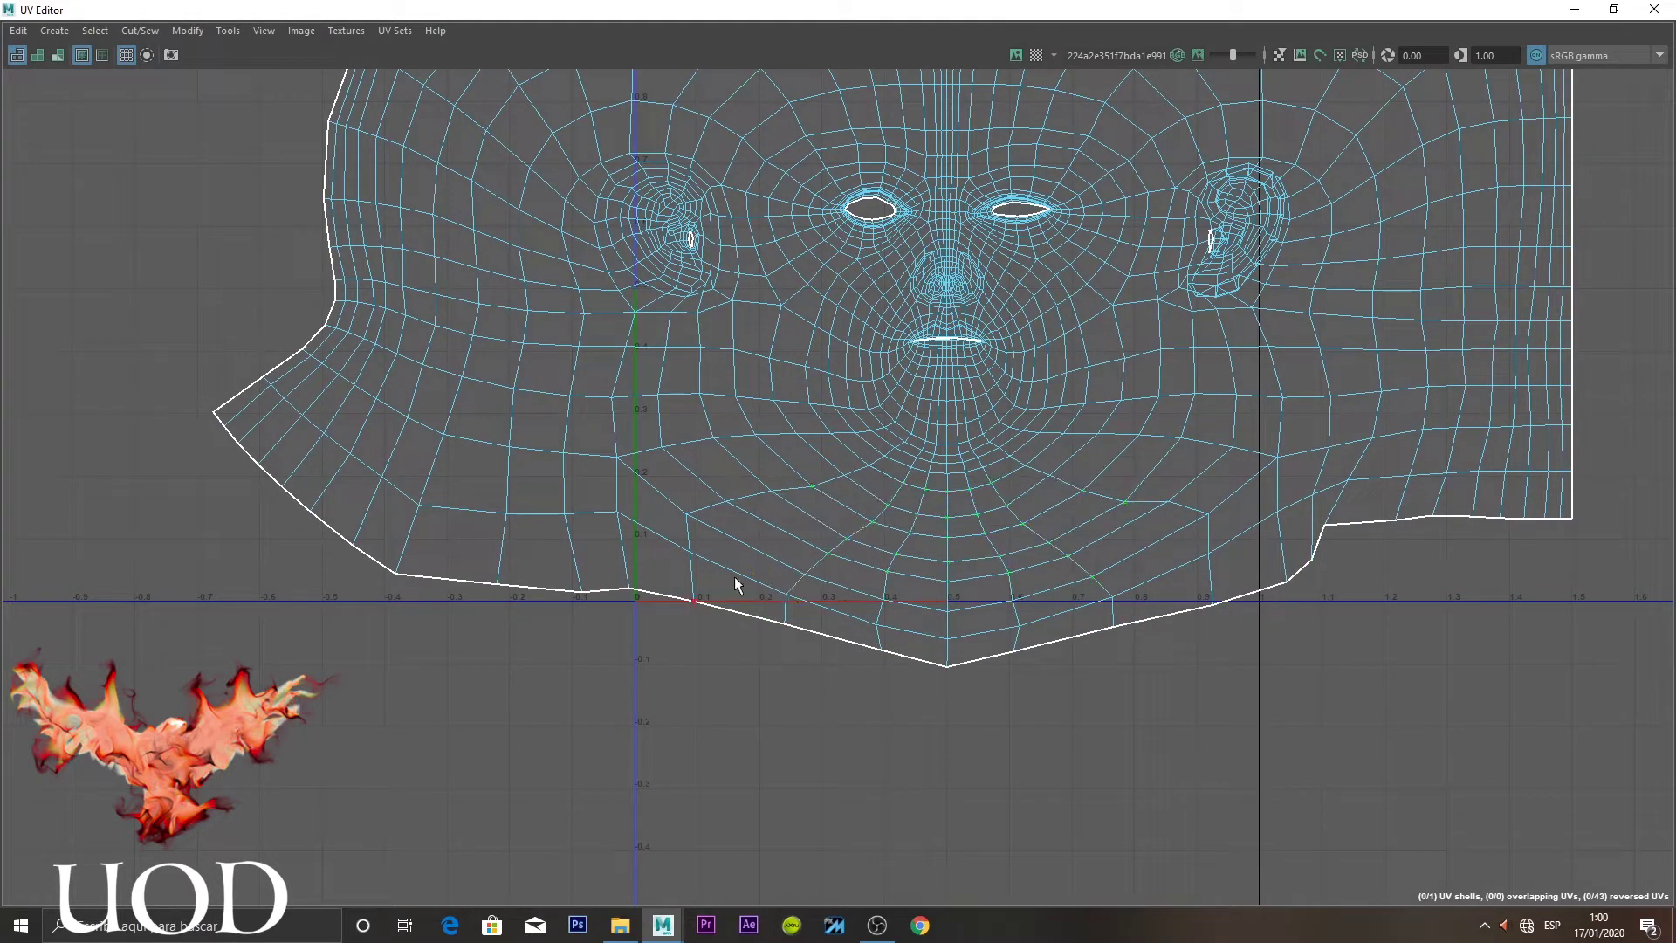
scroll(672, 629, down, 3)
scroll(851, 332, up, 5)
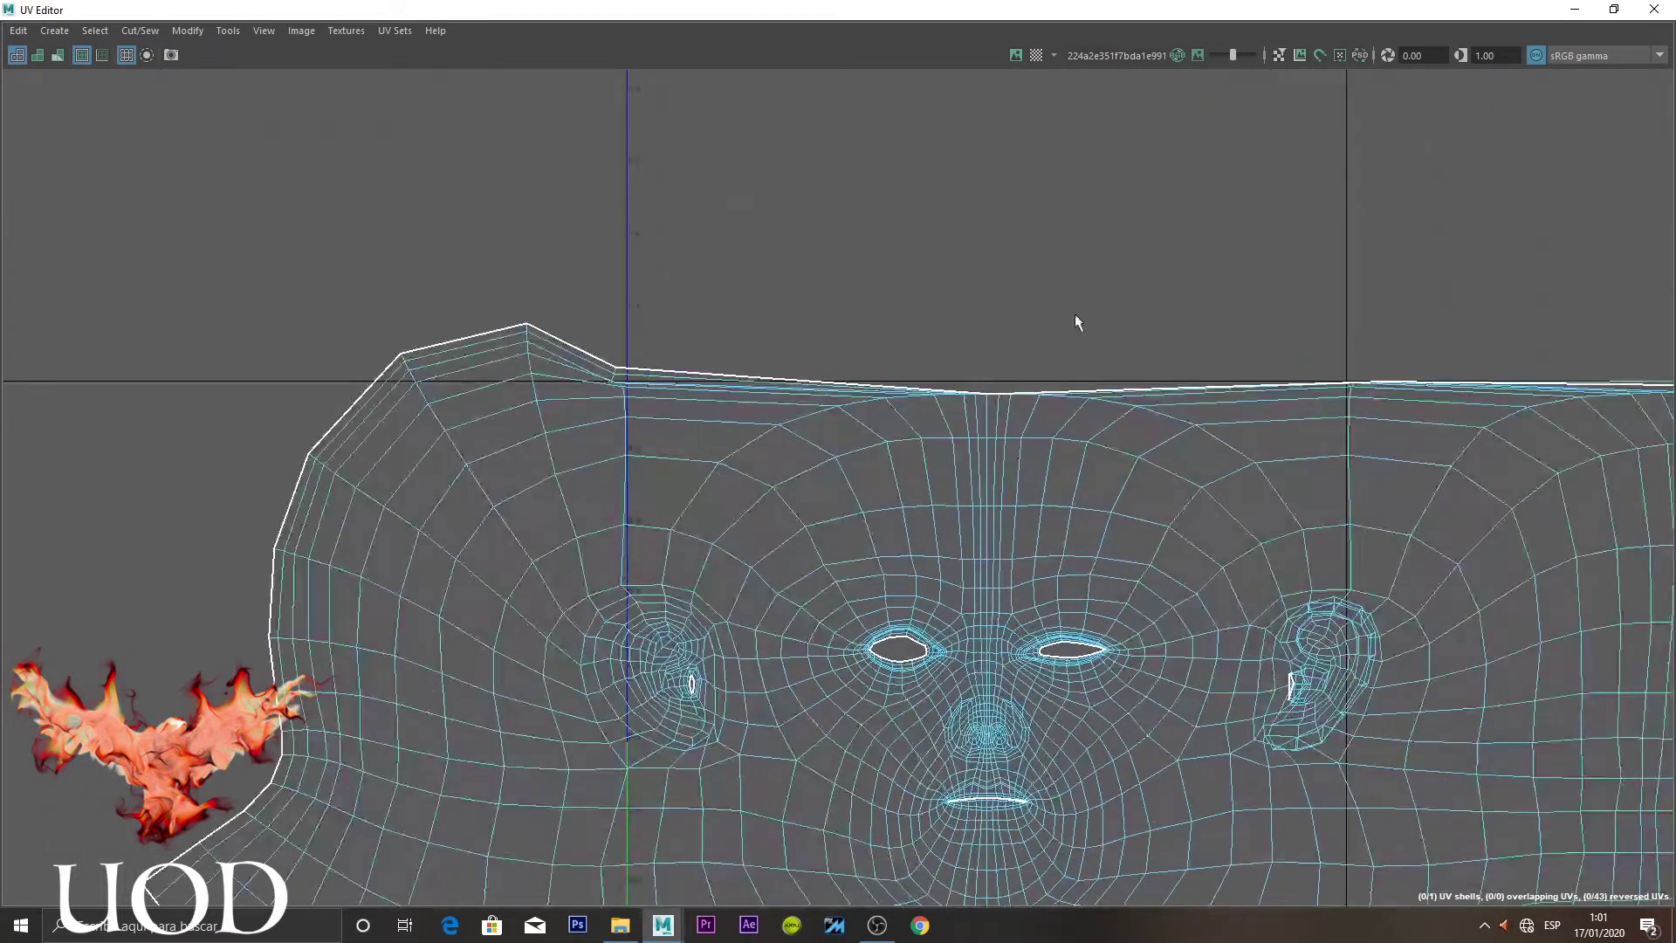
Select the forehead top-edge UVs and unfold them with the Smooth tool's brush
mouse_move(1132, 247)
mouse_down()
mouse_move(814, 417)
mouse_move(588, 458)
mouse_up()
click(1037, 259)
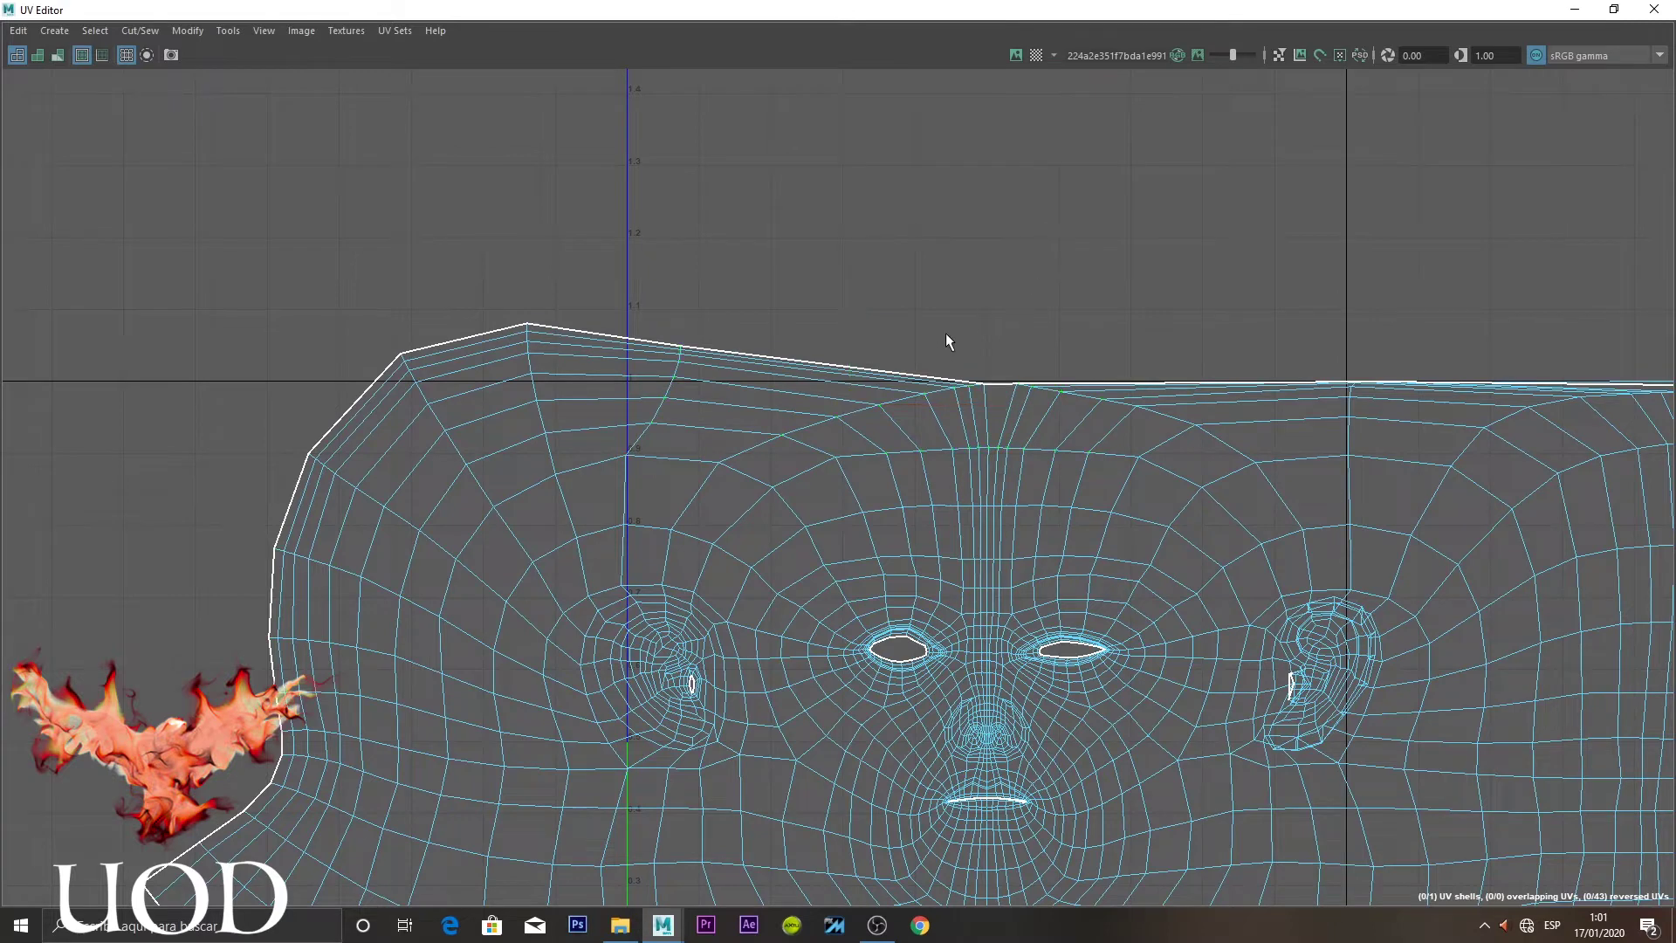
scroll(945, 336, up, 2)
right_drag(648, 296, 847, 262)
drag(1066, 250, 505, 511)
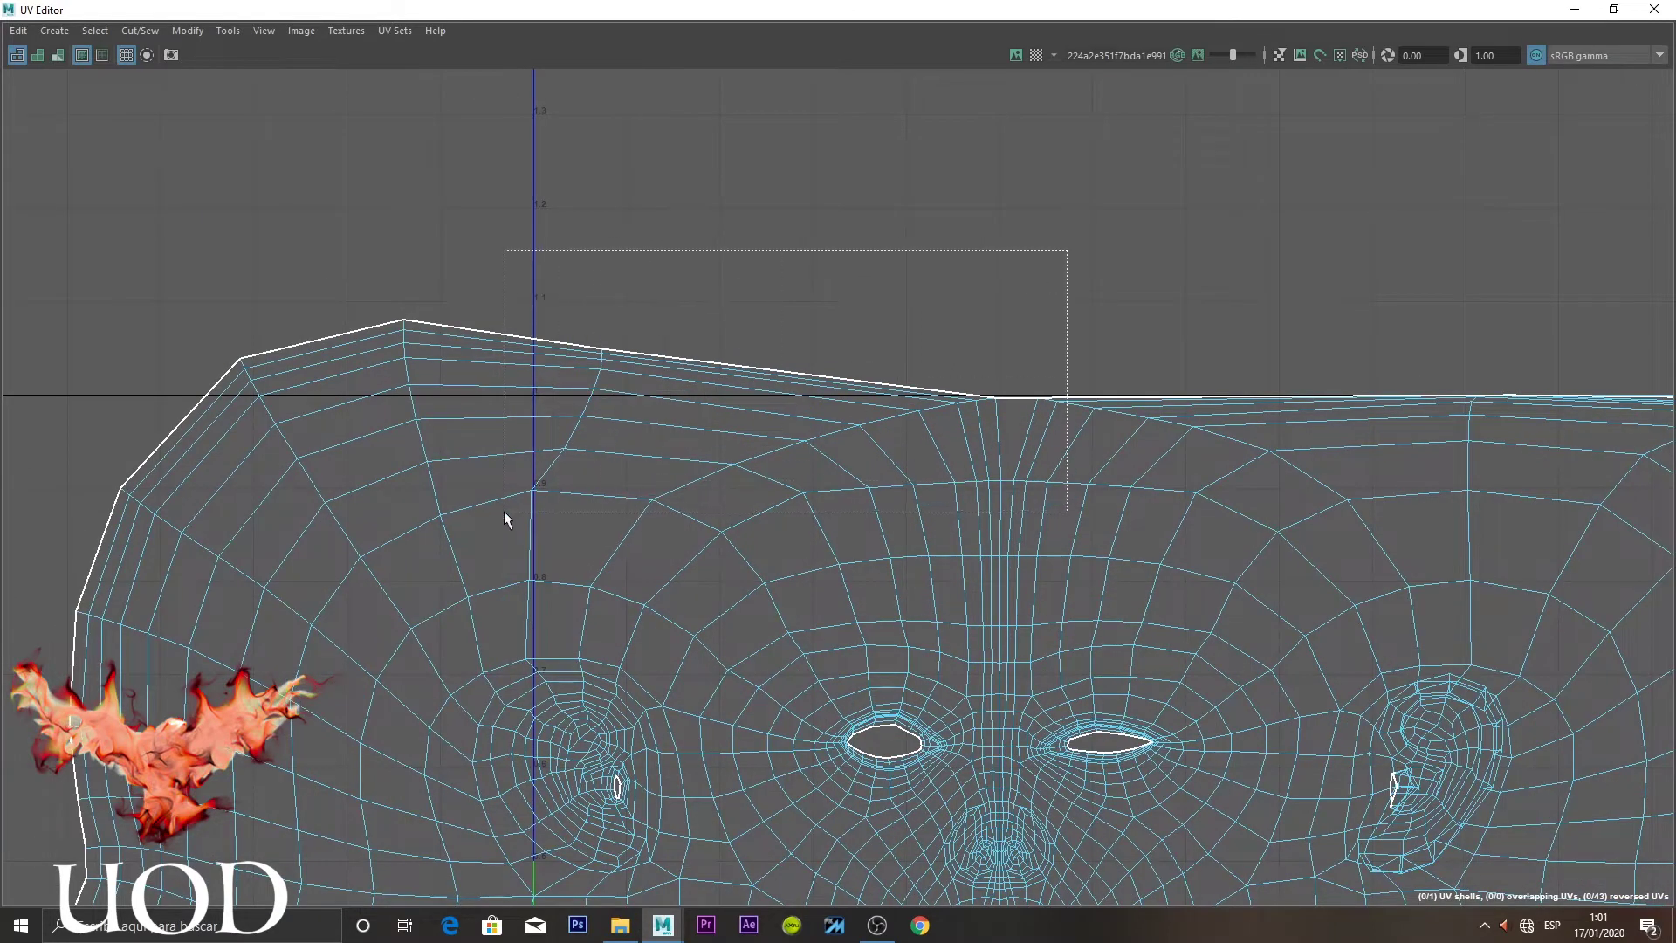
click(224, 33)
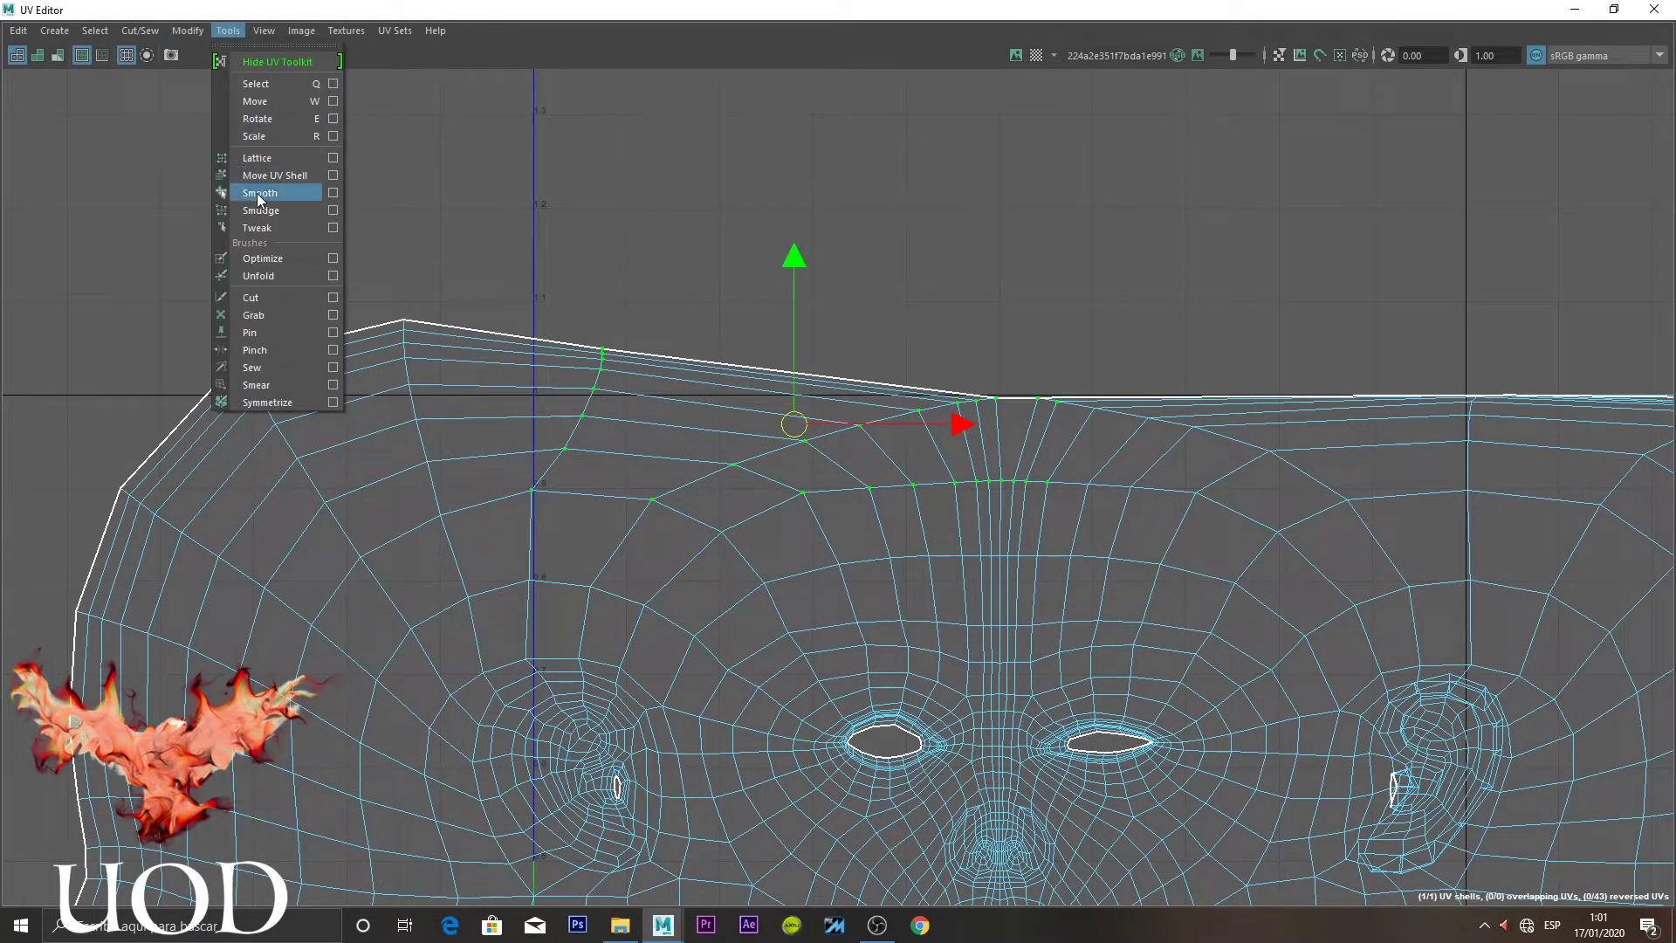
click(257, 194)
drag(500, 514, 494, 512)
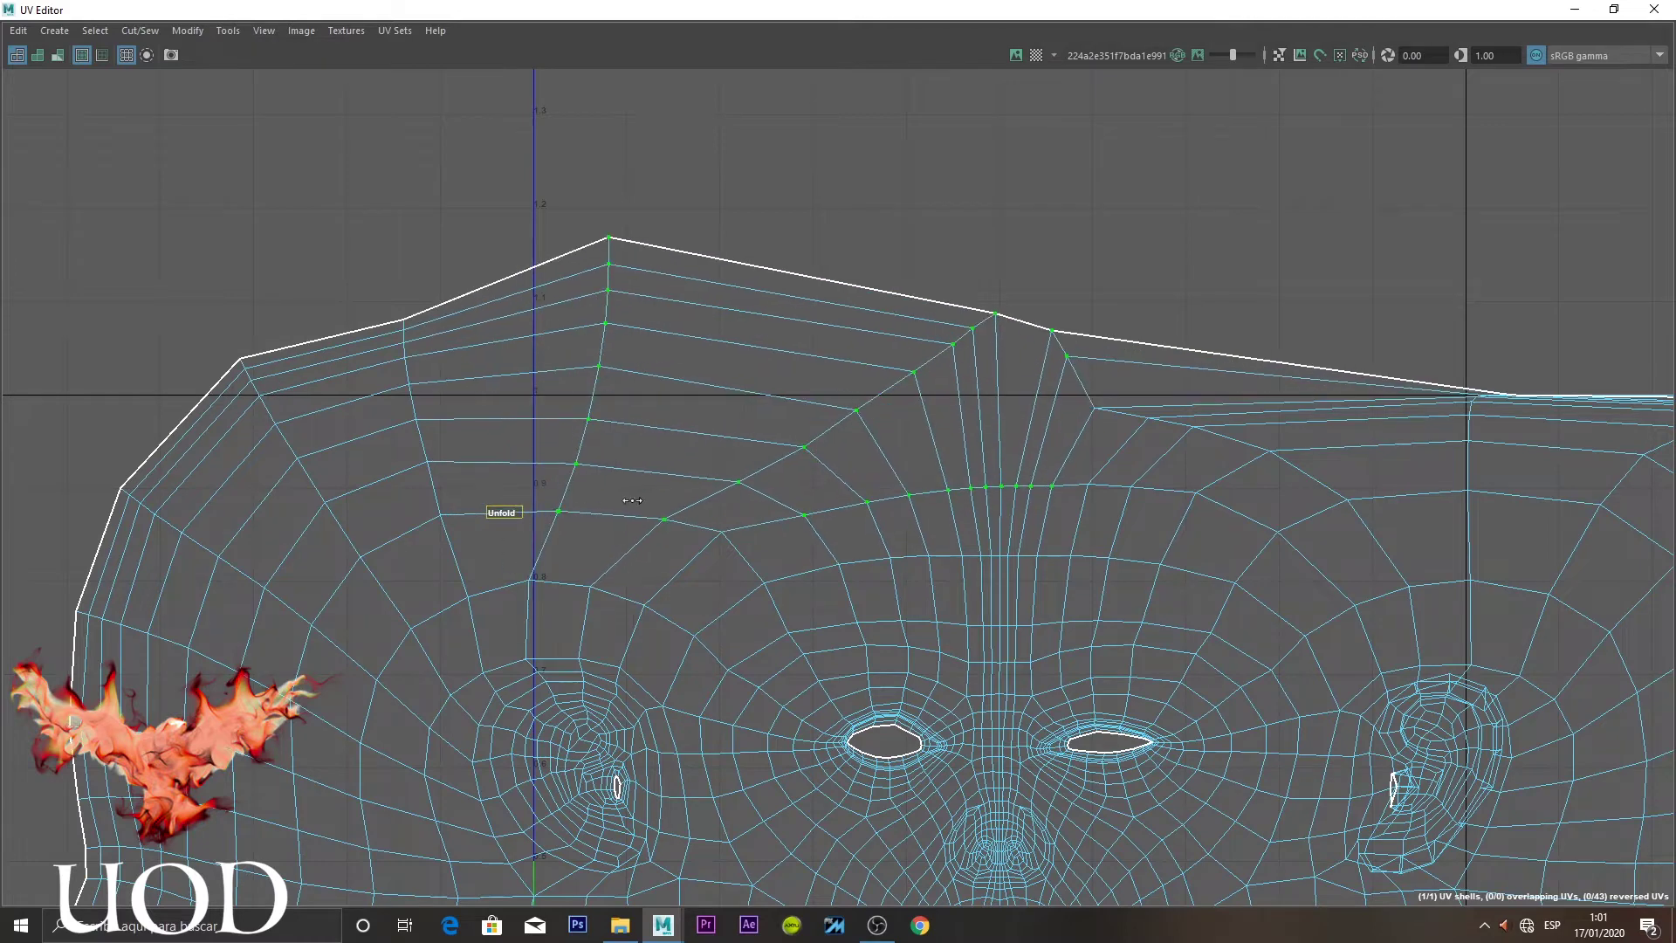
Unfold the forehead UVs below the top edge to flatten them further
click(751, 310)
scroll(739, 337, down, 2)
drag(800, 158, 309, 513)
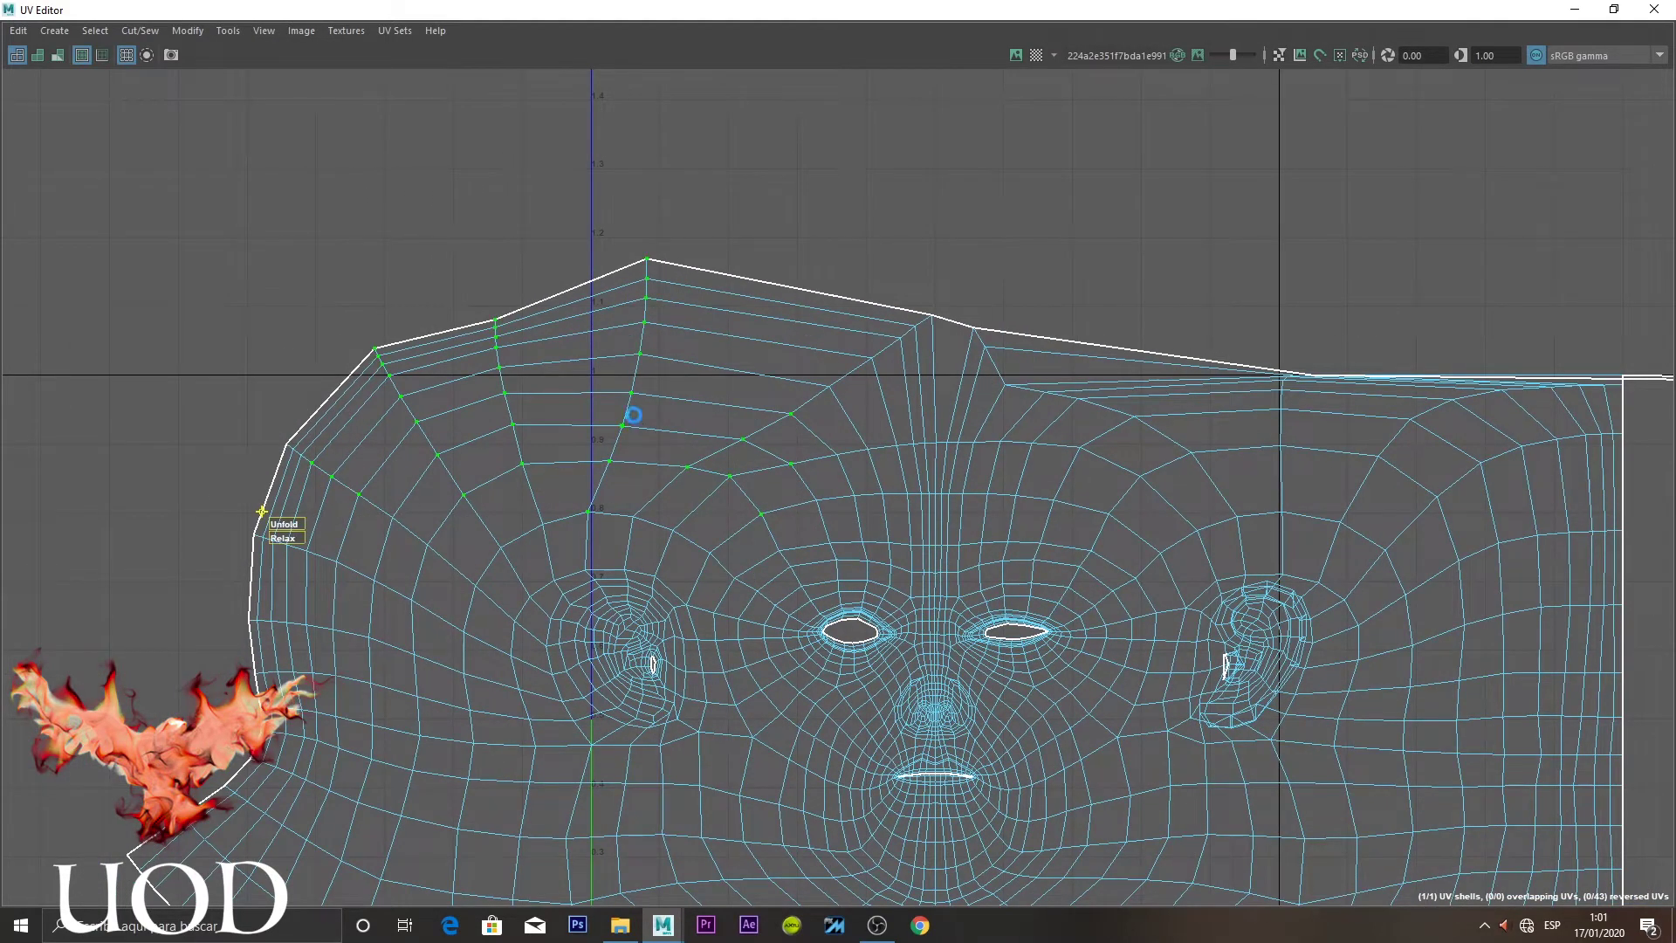
drag(632, 413, 775, 266)
click(882, 297)
drag(932, 258, 742, 462)
click(885, 259)
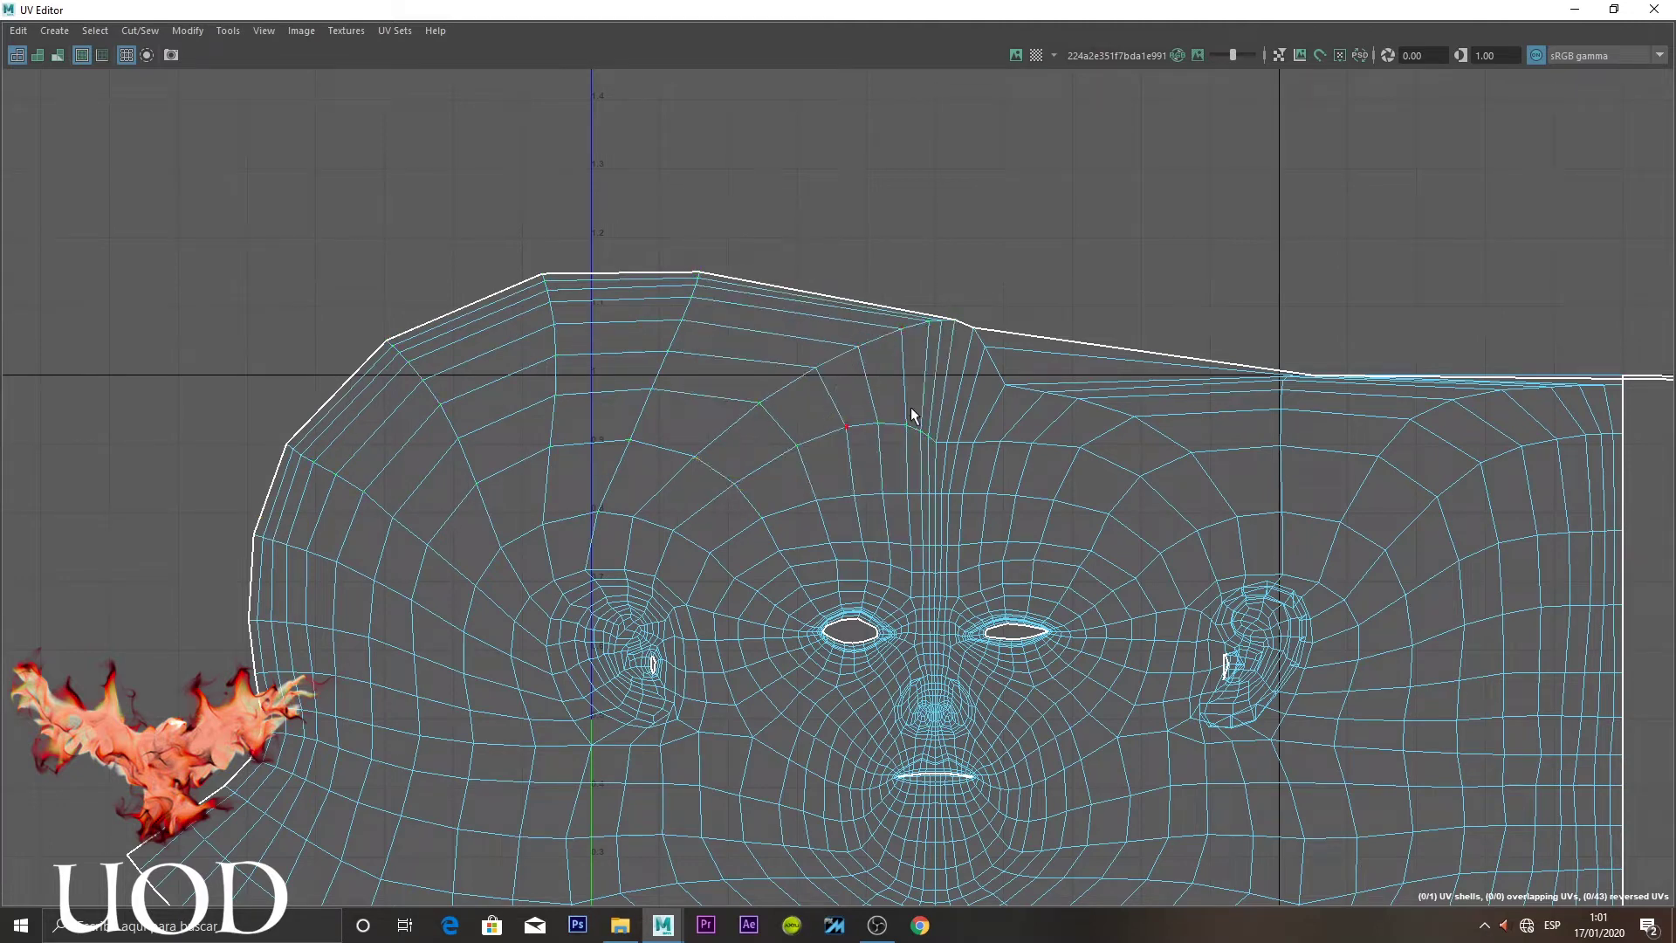
Select forehead edge loops and then a larger block of forehead UVs
double_click(814, 467)
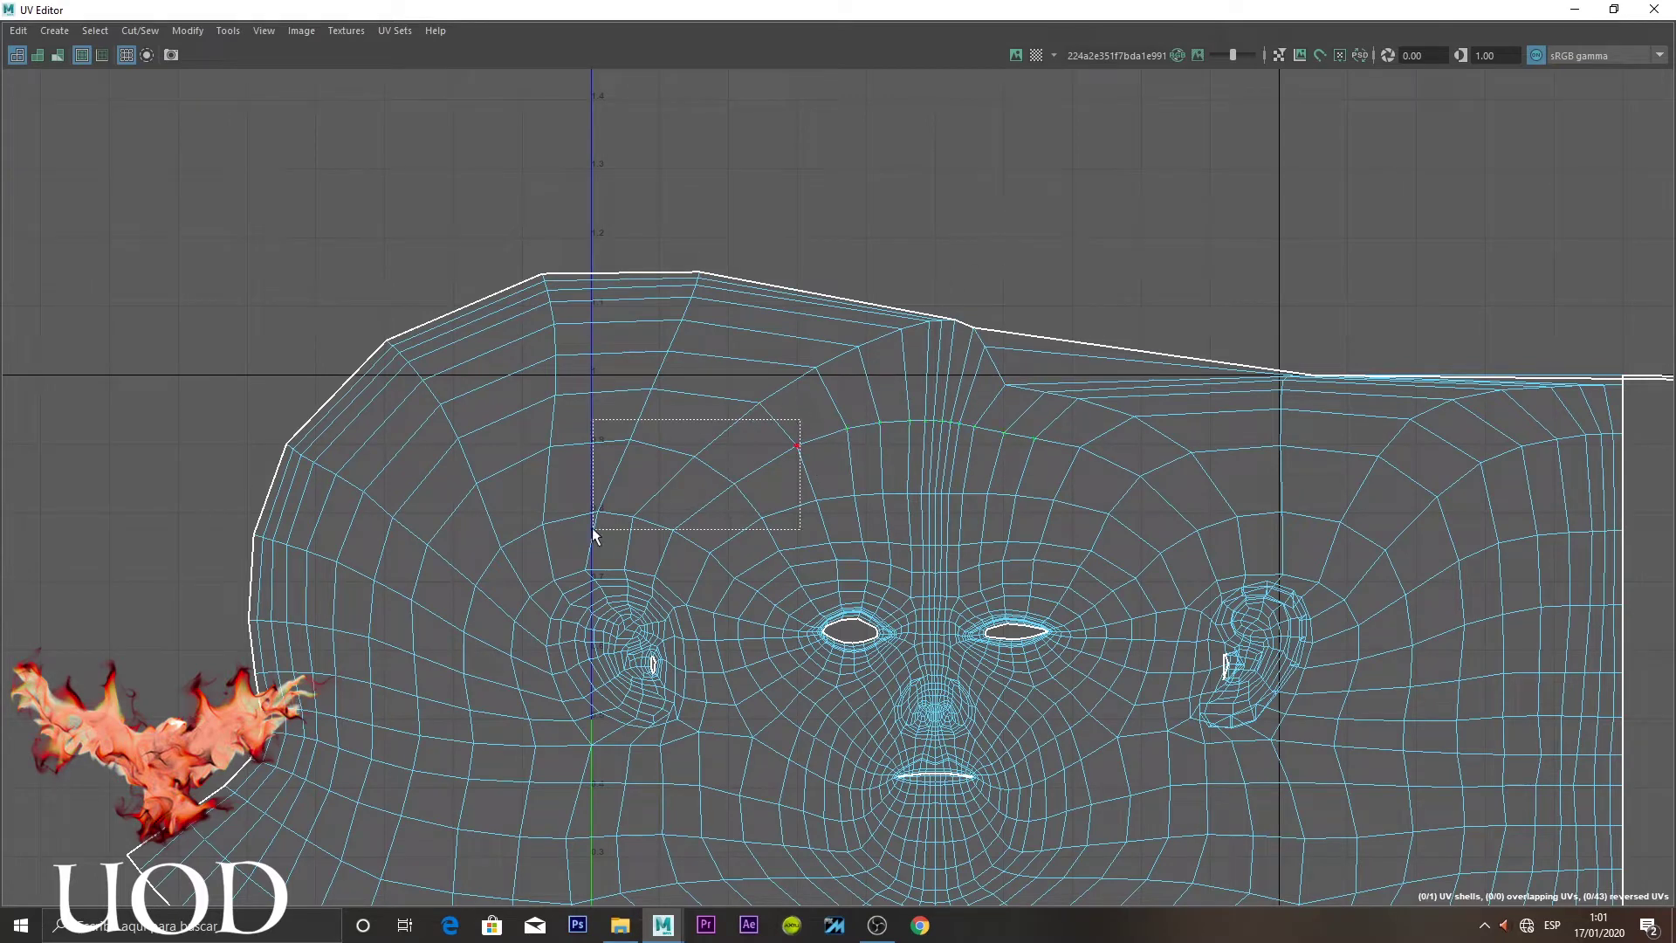
drag(551, 545, 794, 443)
drag(893, 370, 677, 546)
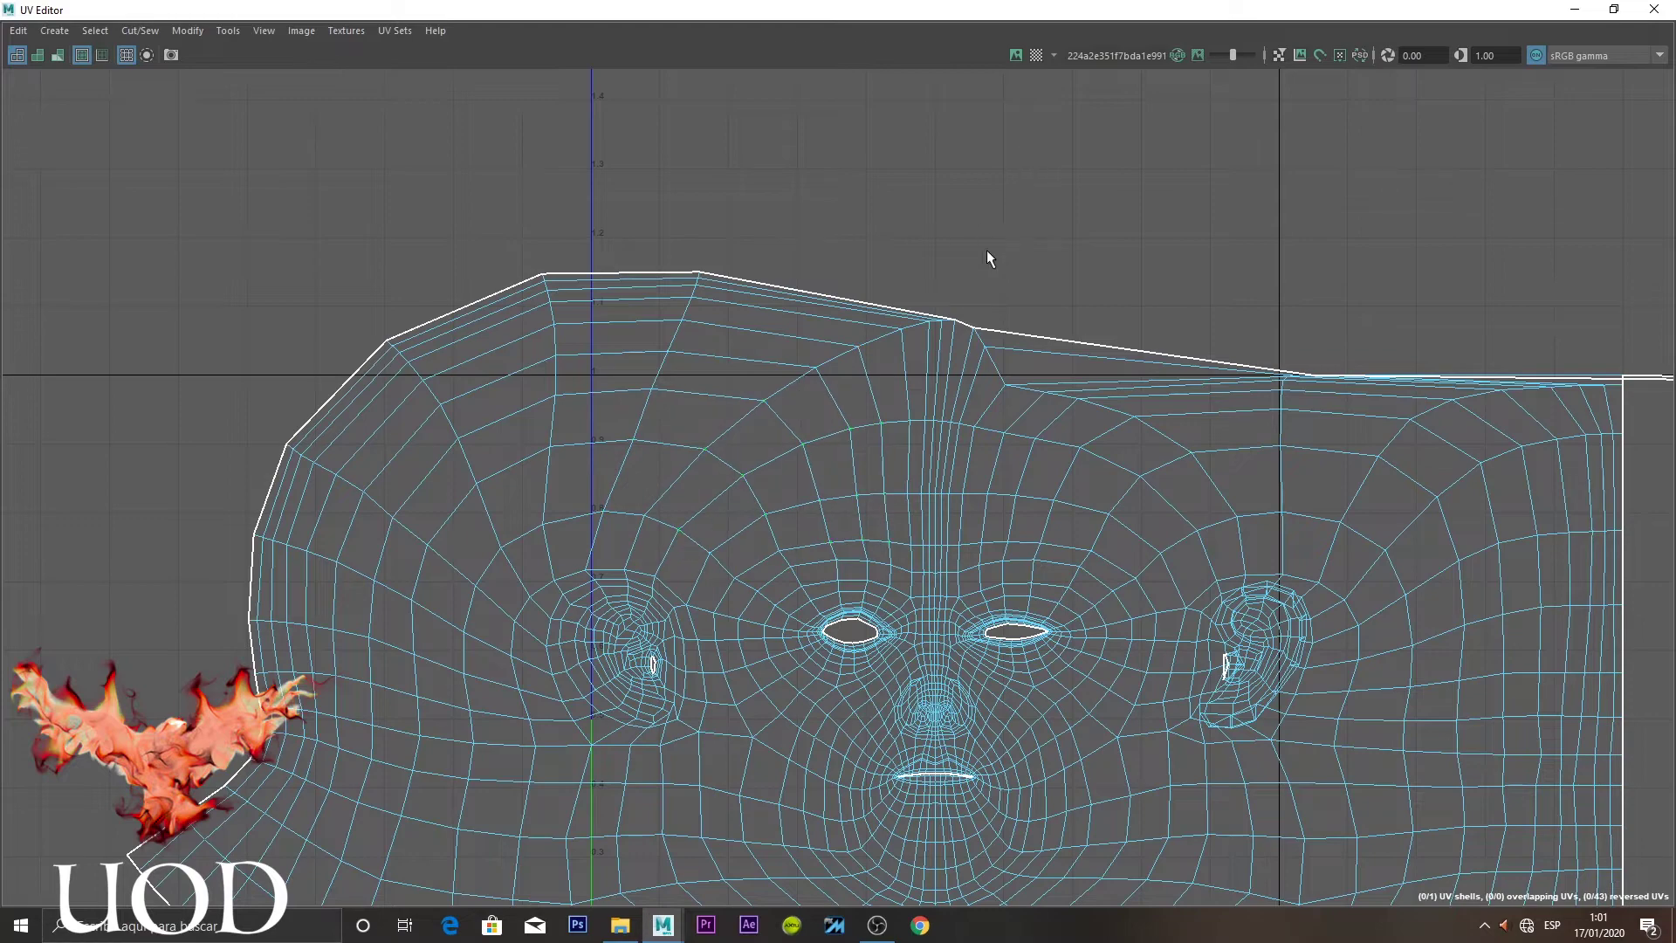
Zoom in on the forehead's top edge and select a UV there
scroll(899, 459, down, 3)
alt+middle_drag(899, 459, 873, 279)
scroll(873, 363, up, 2)
scroll(947, 303, up, 3)
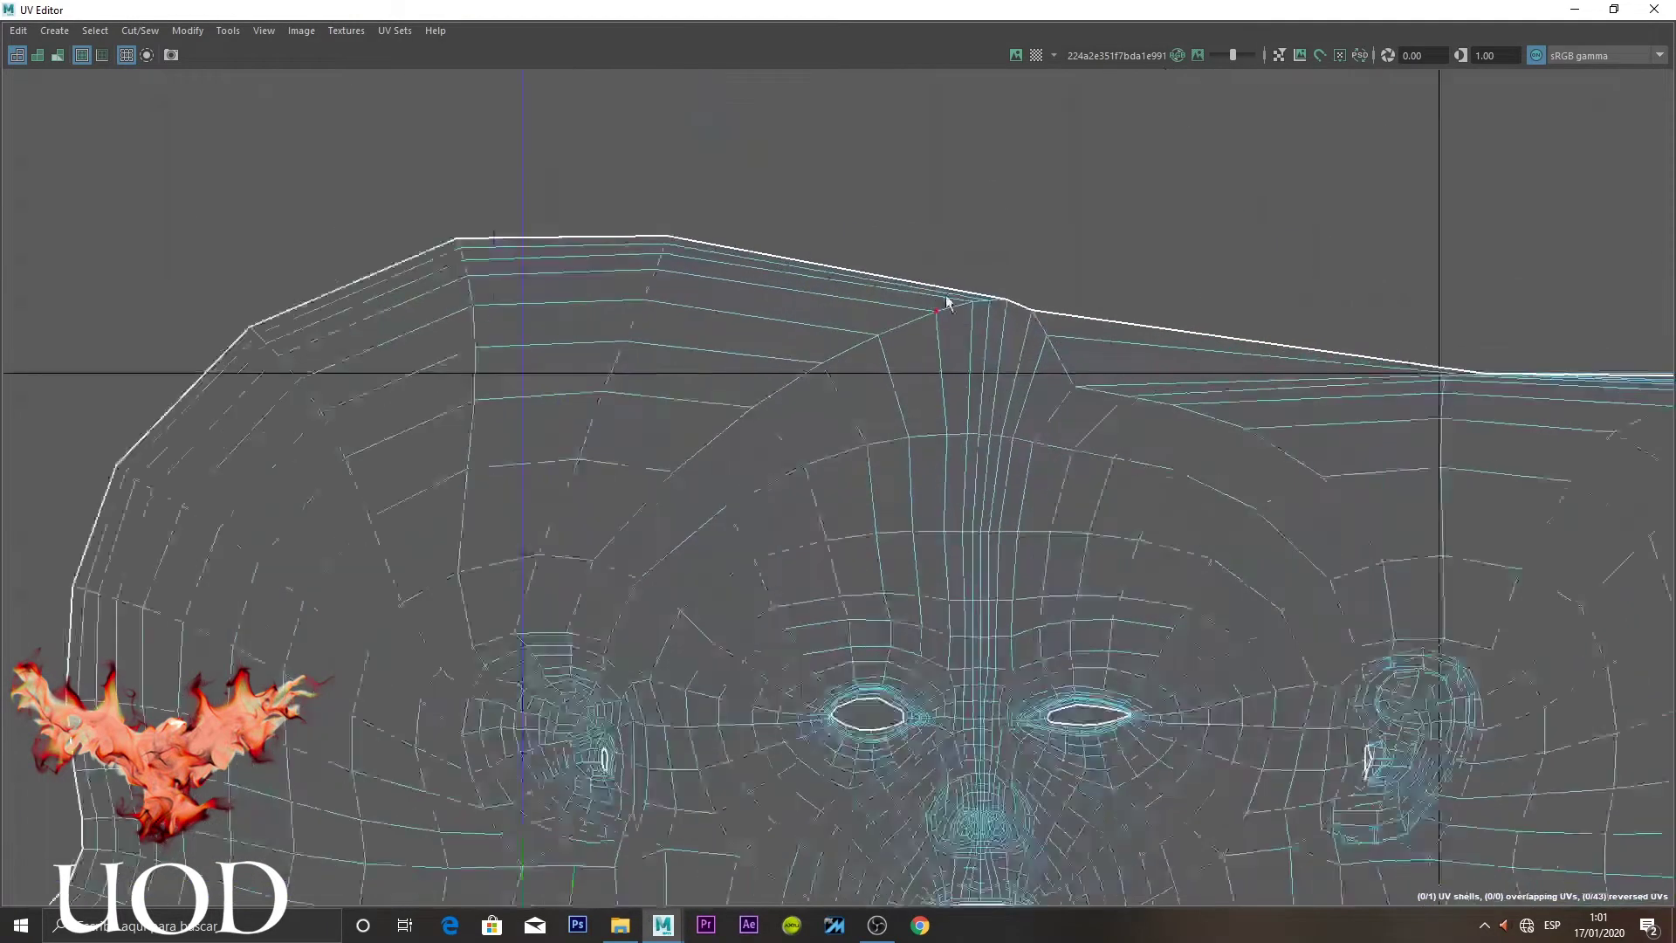
right_drag(977, 296, 1055, 276)
click(999, 296)
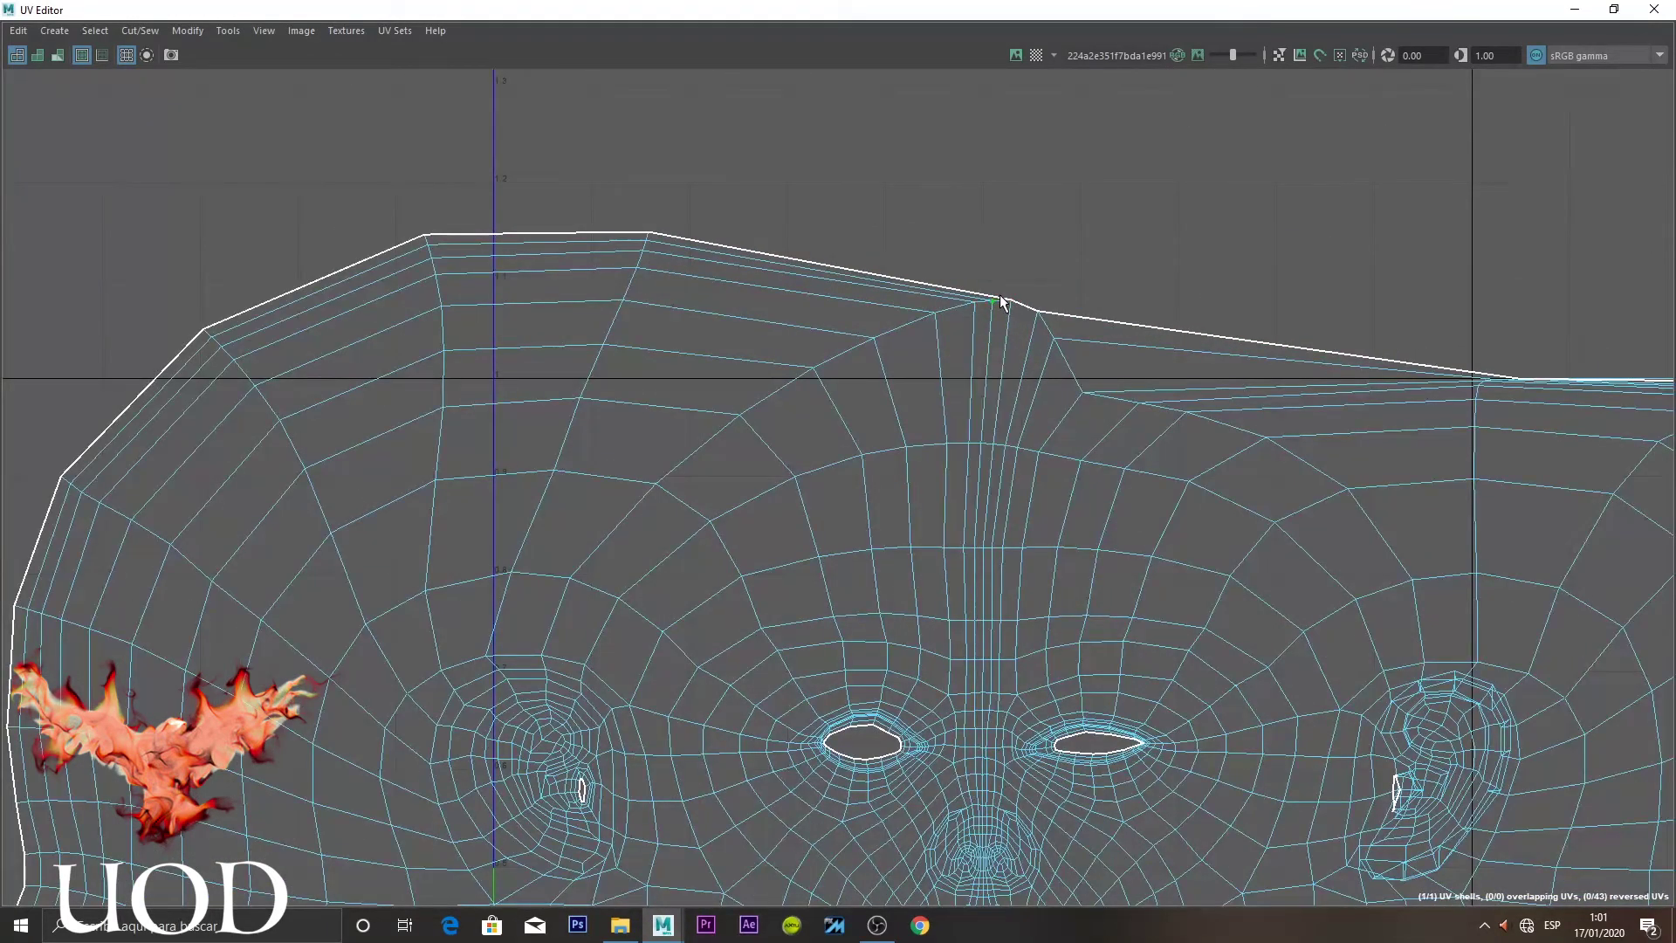
Shift the selected forehead top-edge UV slightly to the left
scroll(999, 295, up, 1)
alt+middle_drag(1025, 349, 1018, 196)
scroll(1018, 237, up, 2)
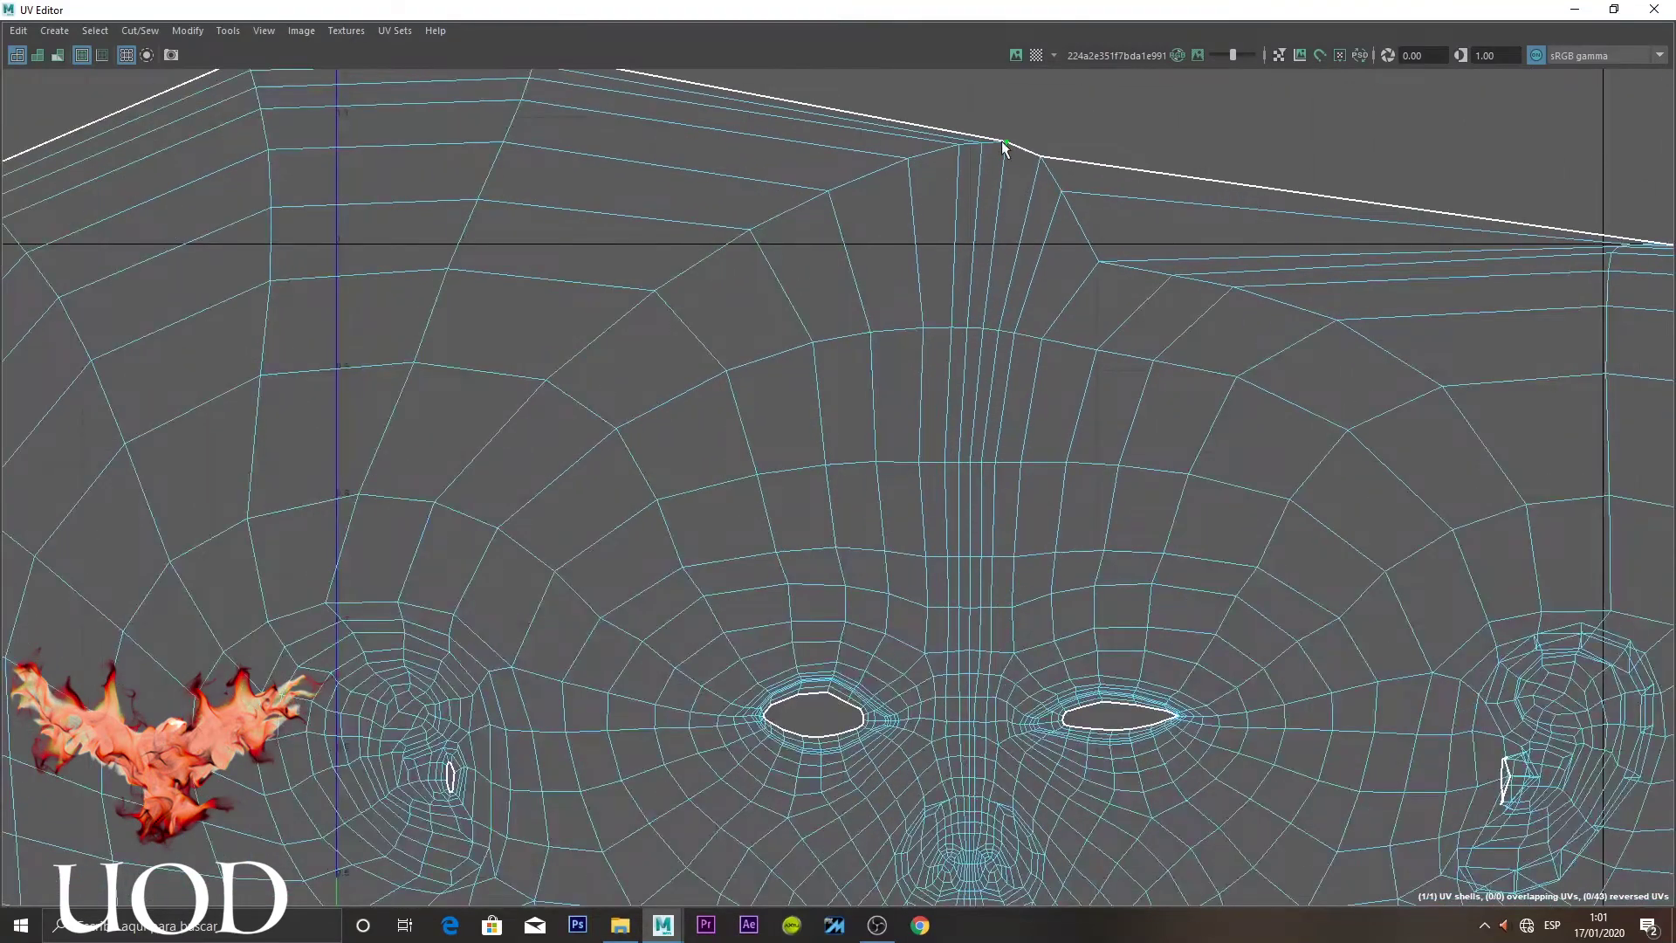
middle_drag(1007, 323, 986, 336)
drag(1026, 103, 940, 174)
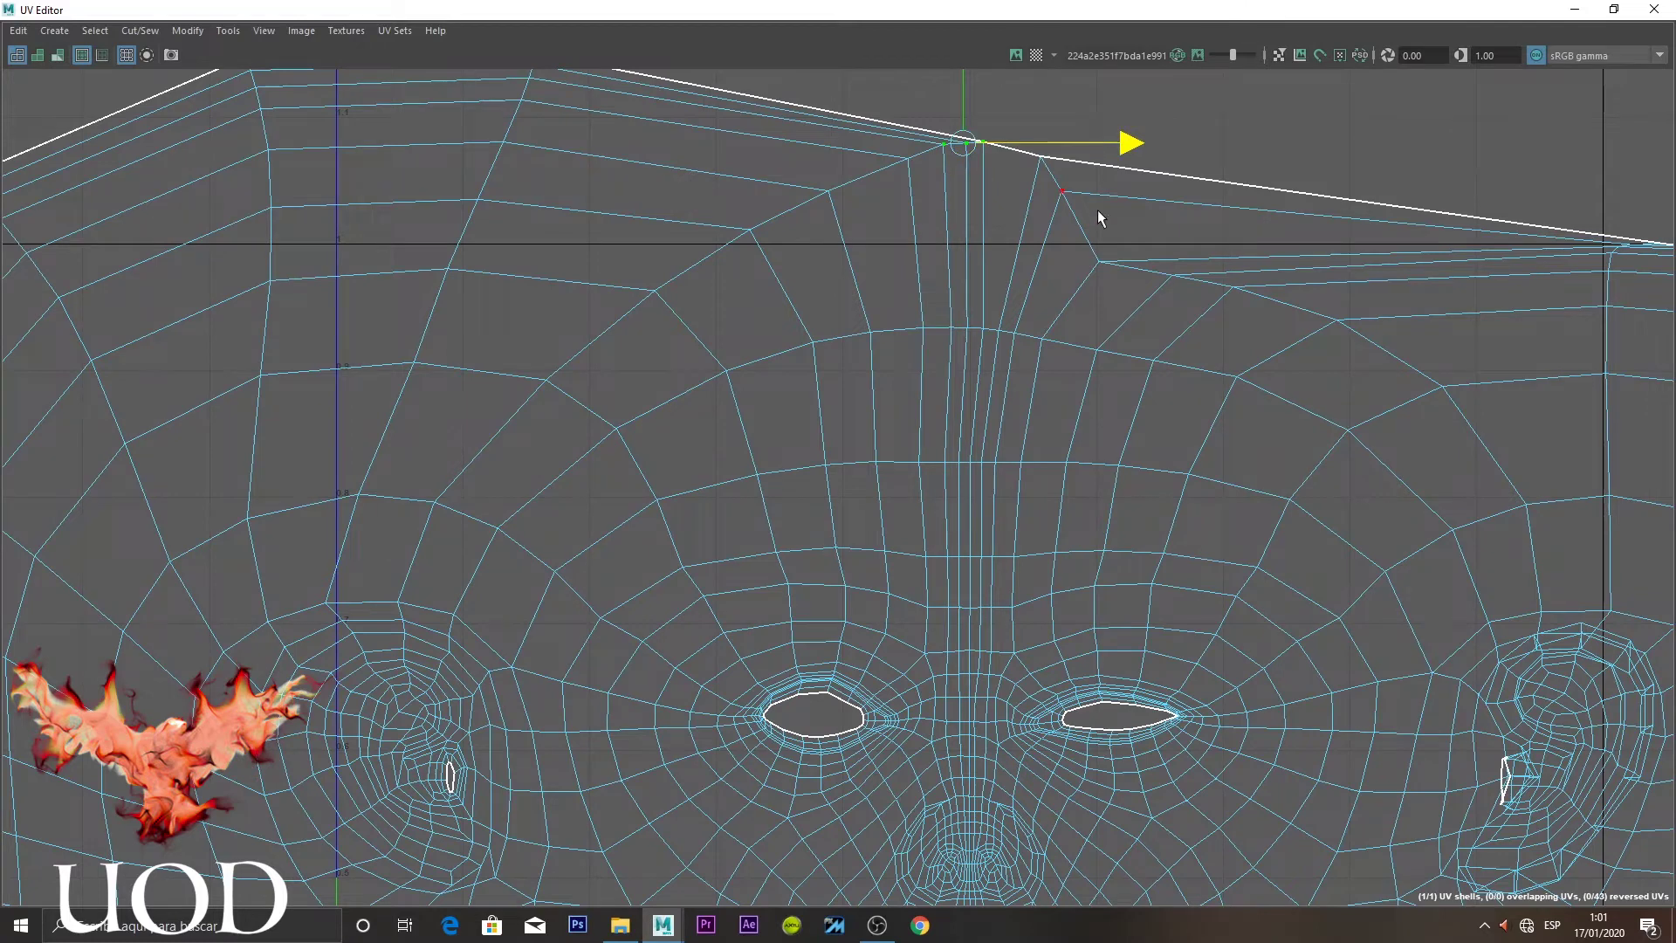
Nudge the next top-edge UV left toward the centre line, then undo it
click(1097, 209)
alt+middle_drag(966, 627, 972, 557)
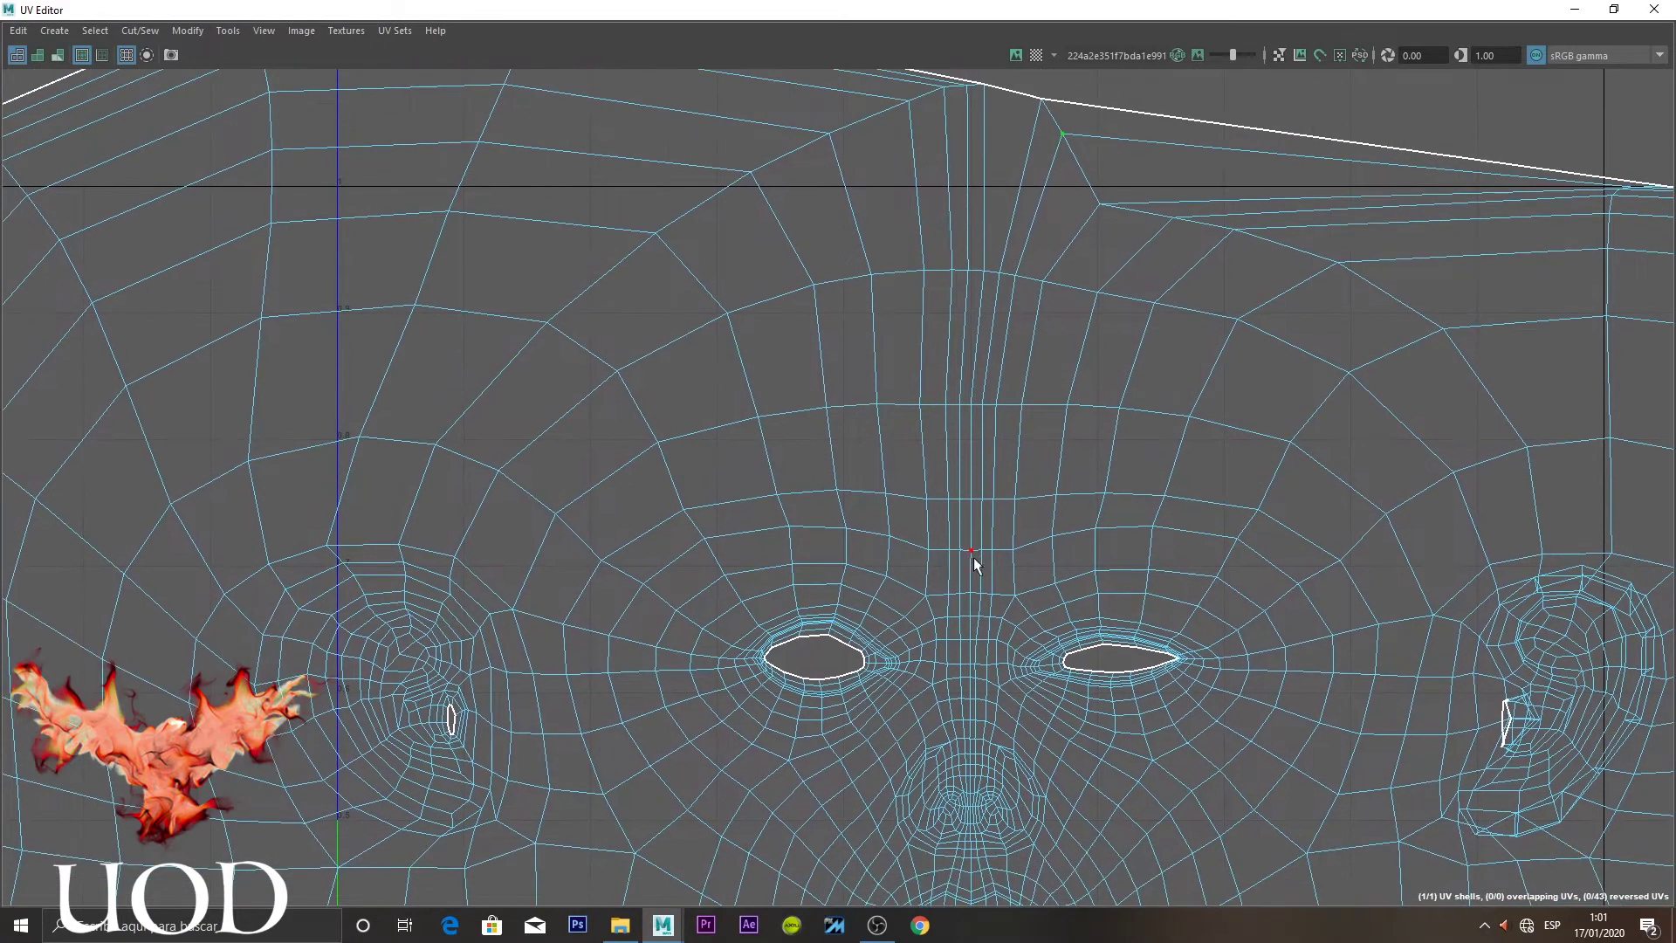
alt+middle_drag(1009, 206, 1006, 249)
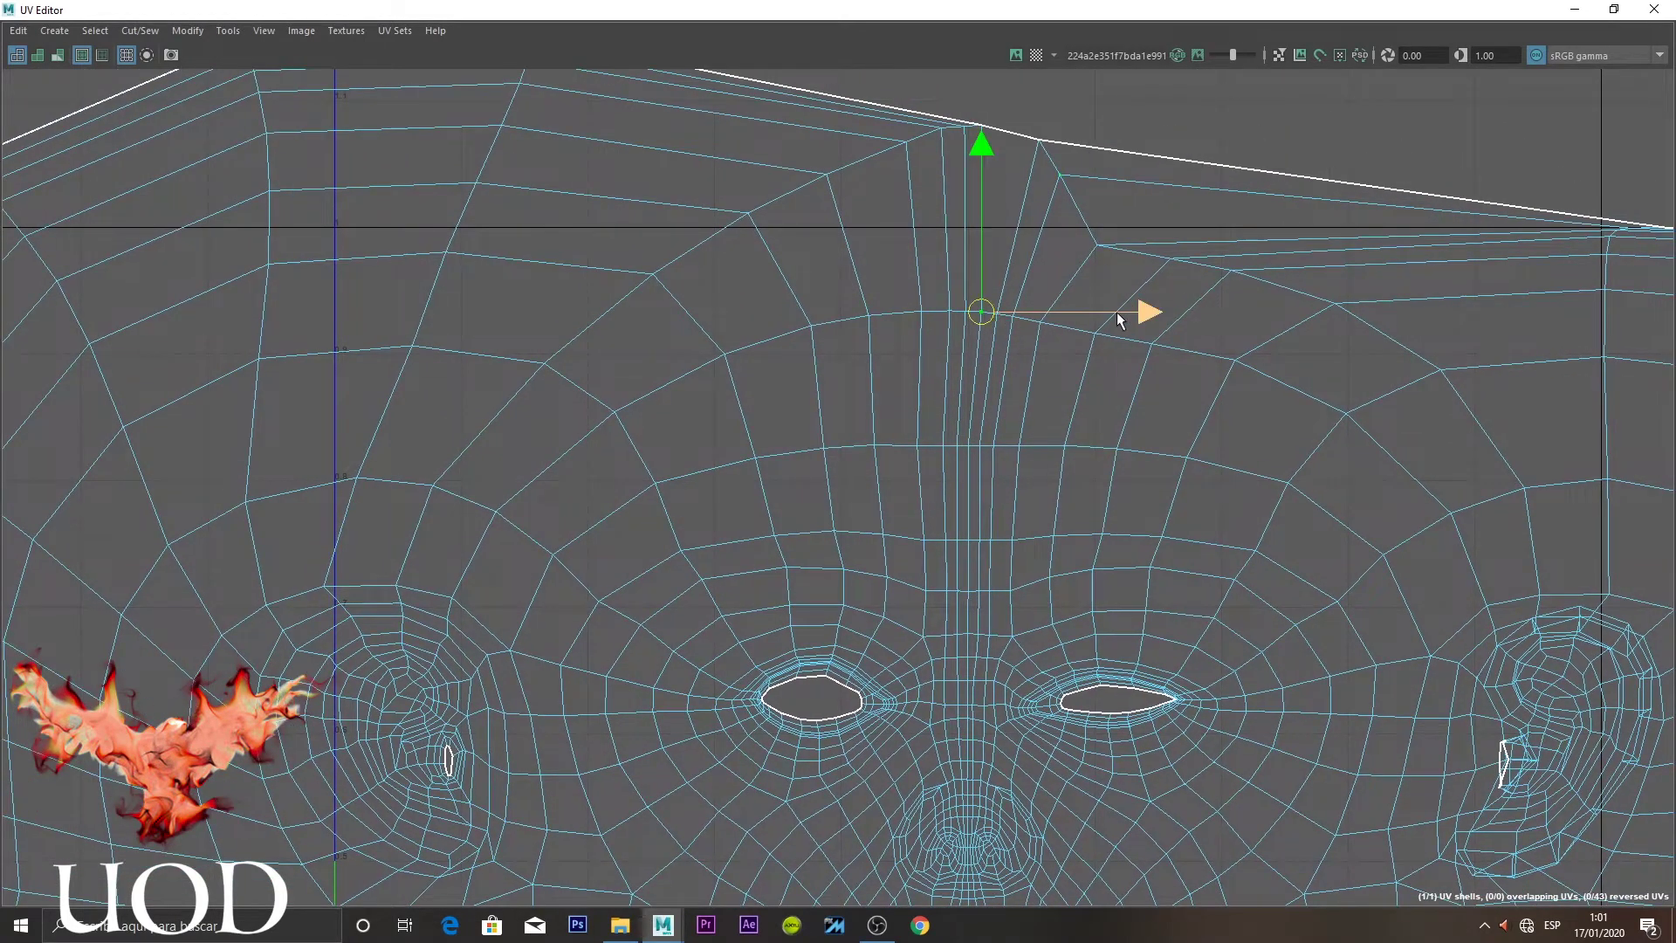
drag(1118, 312, 984, 431)
key(ctrl+z)
Retry and undo the top UV nudge, then select a UV on the forehead centre line
click(986, 114)
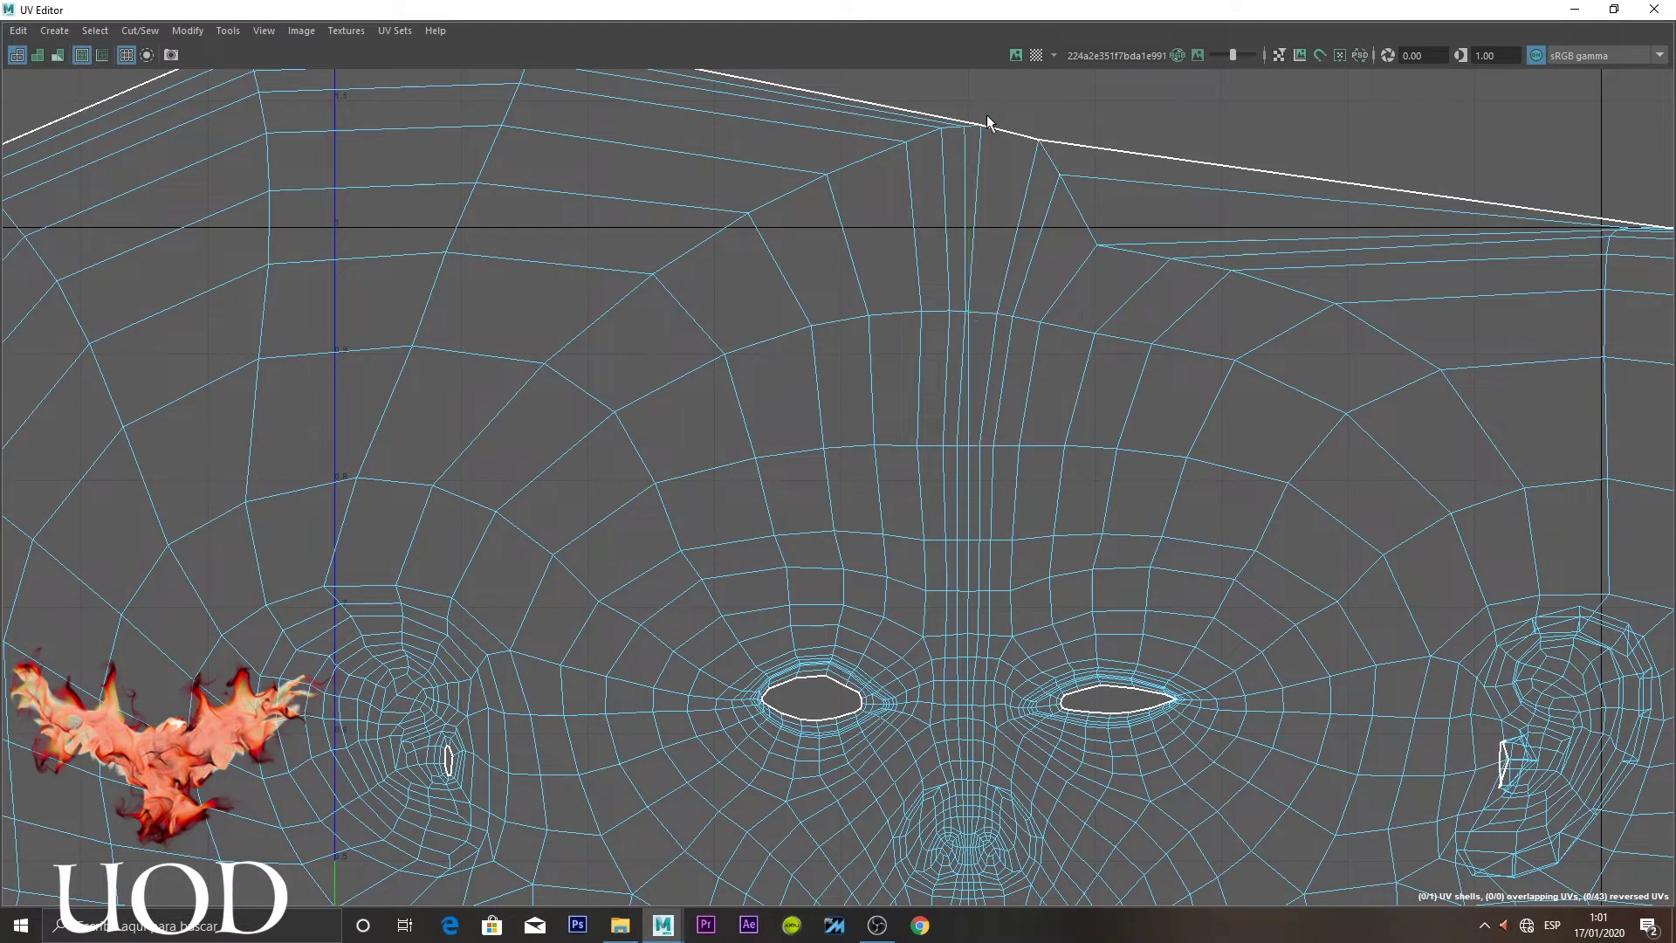
drag(1071, 139, 969, 279)
key(ctrl+z)
click(967, 309)
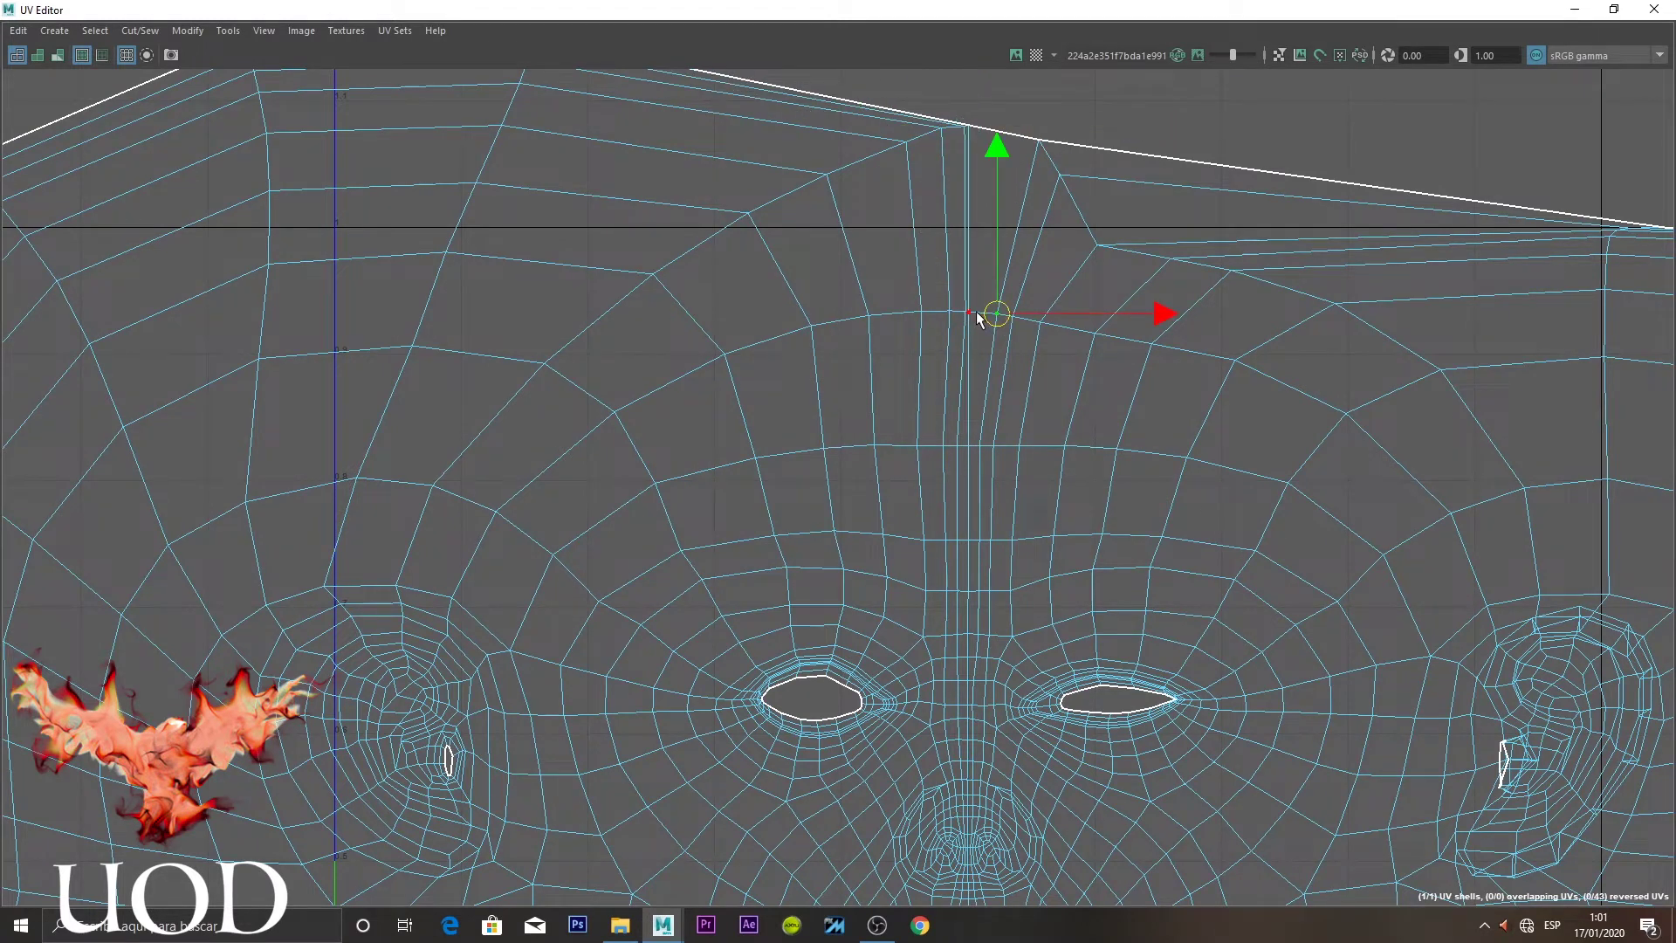
scroll(978, 321, up, 1)
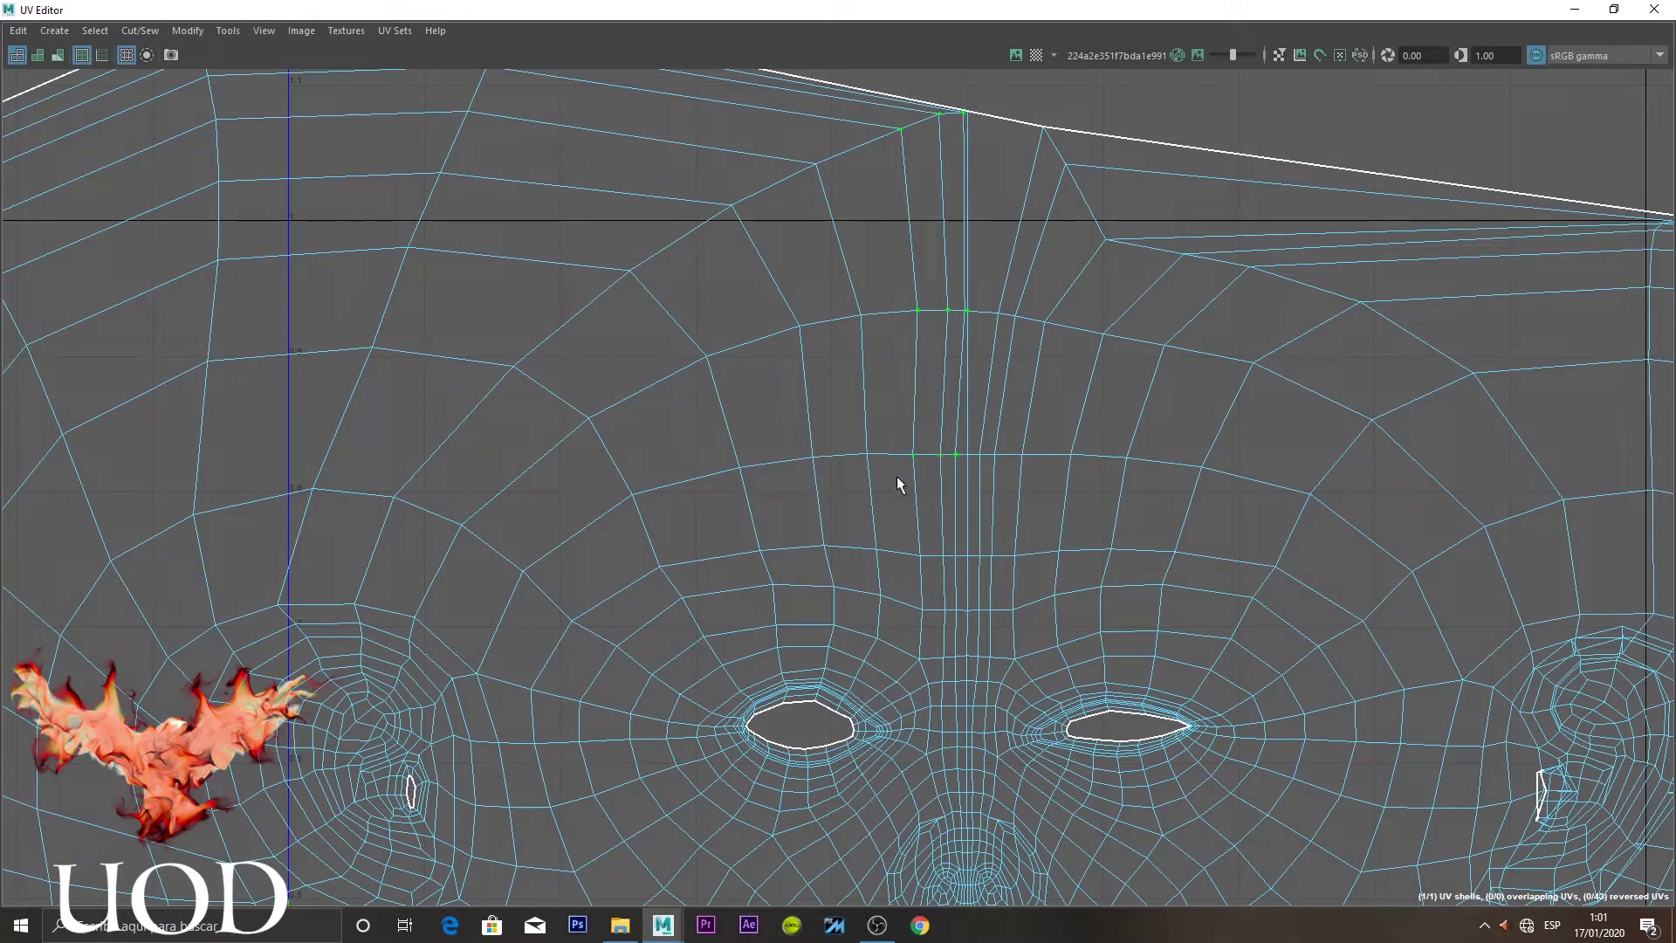
Shift the selected nose-bridge UVs left onto the centre seam
drag(978, 468, 1006, 336)
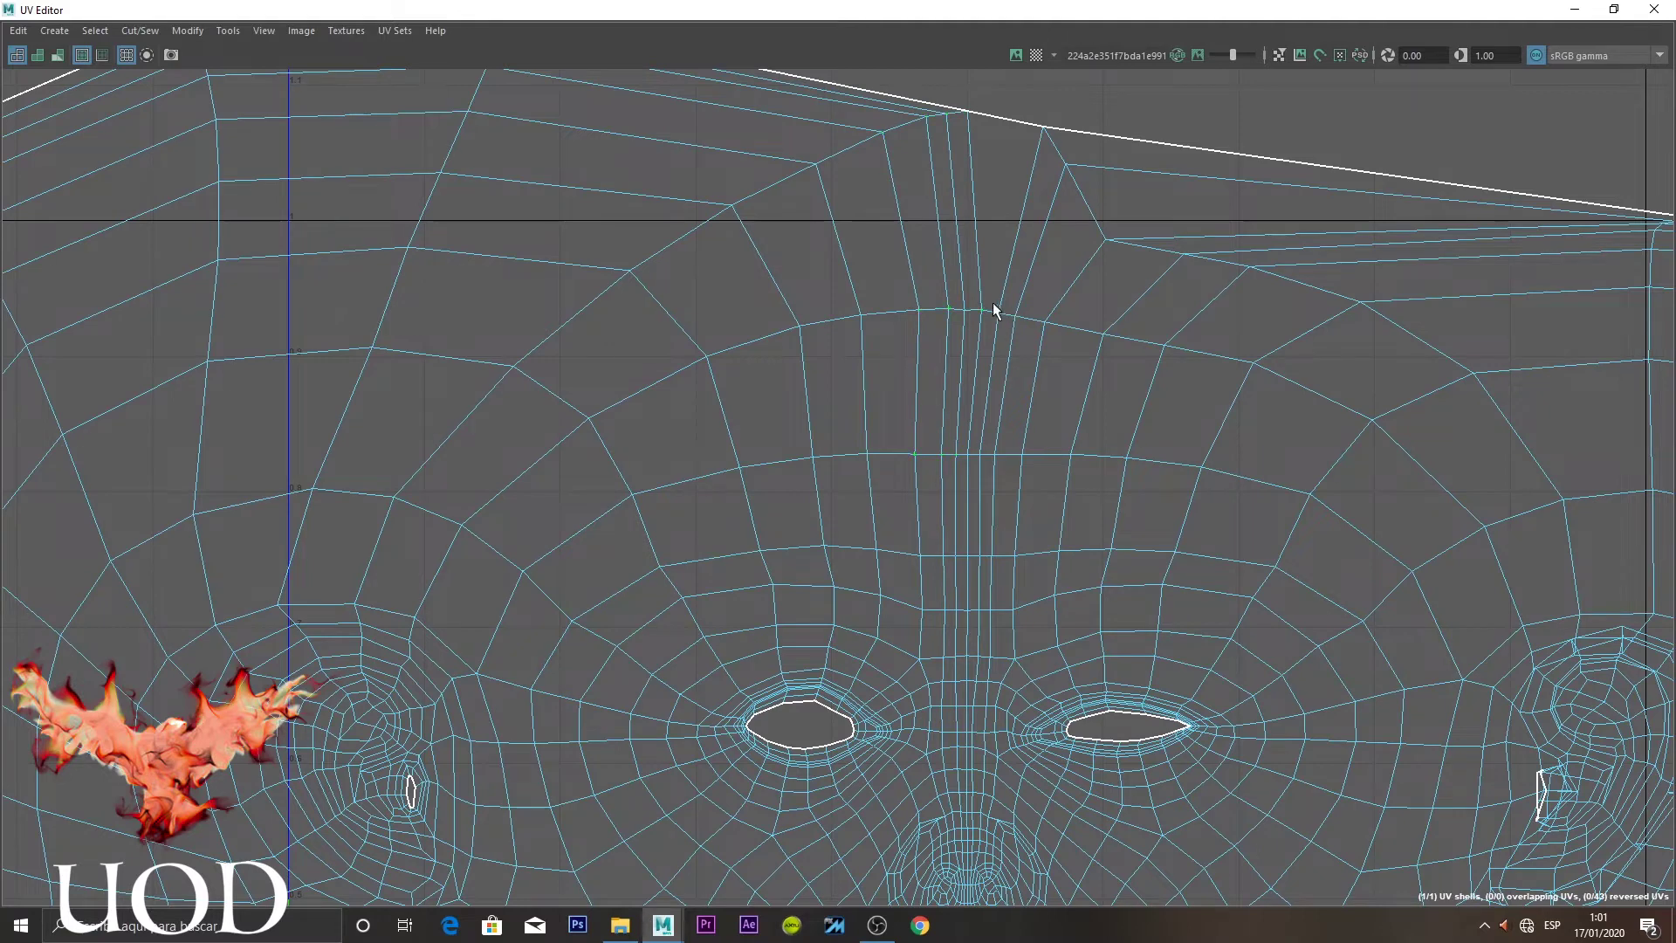
scroll(987, 314, up, 1)
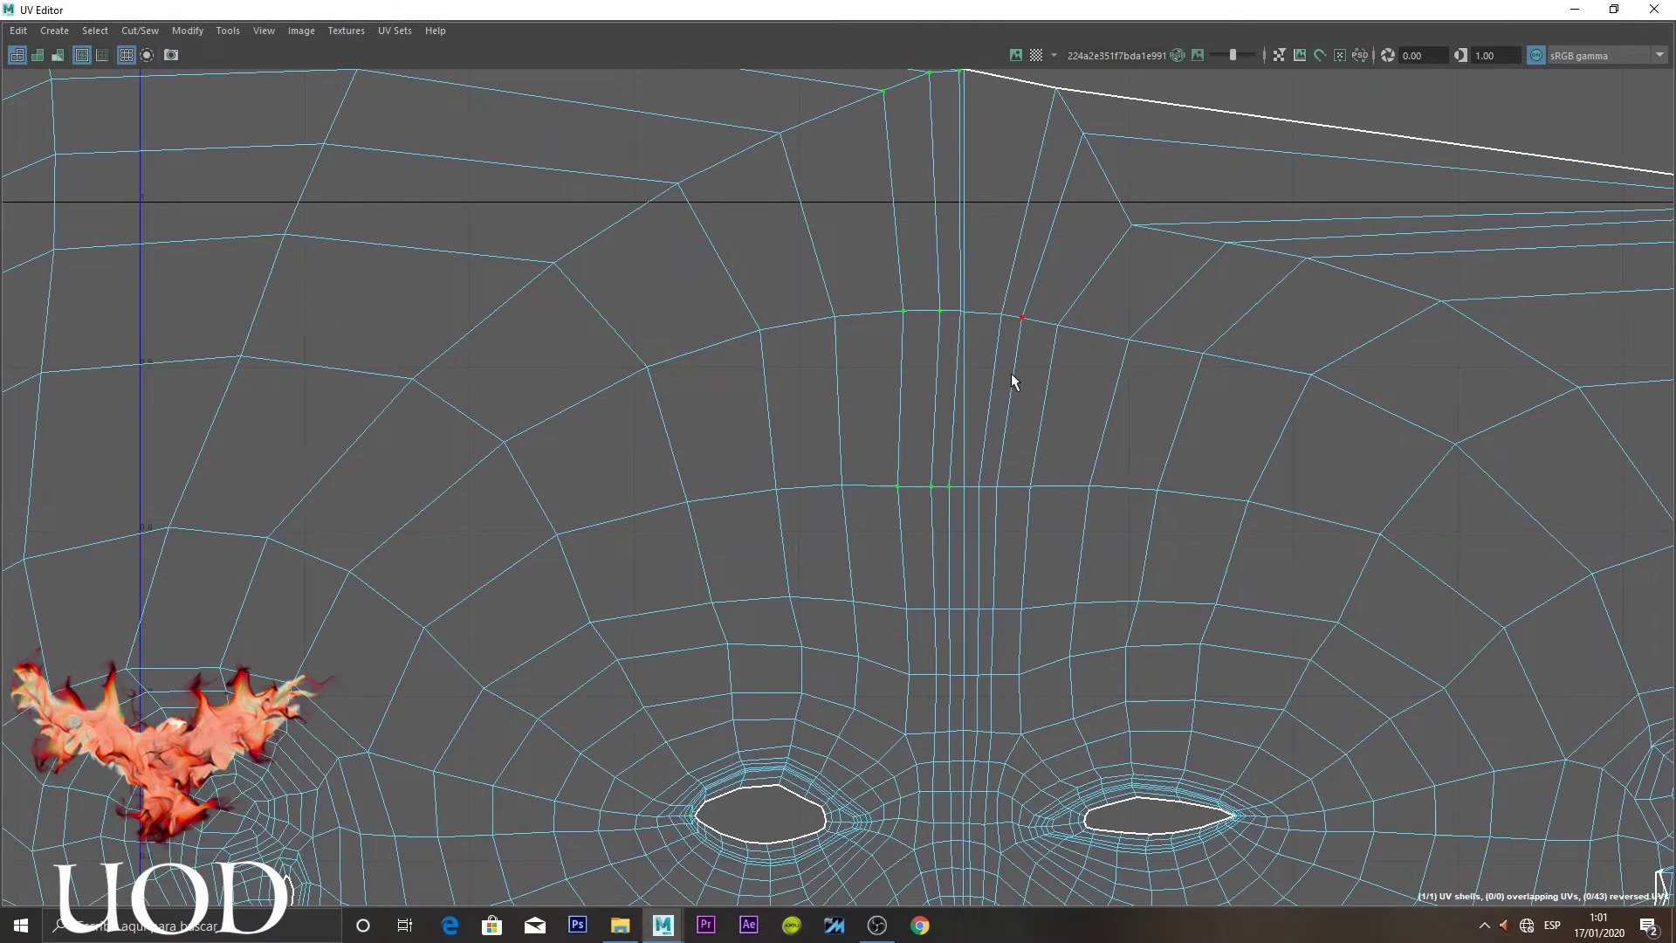
drag(1005, 377, 995, 373)
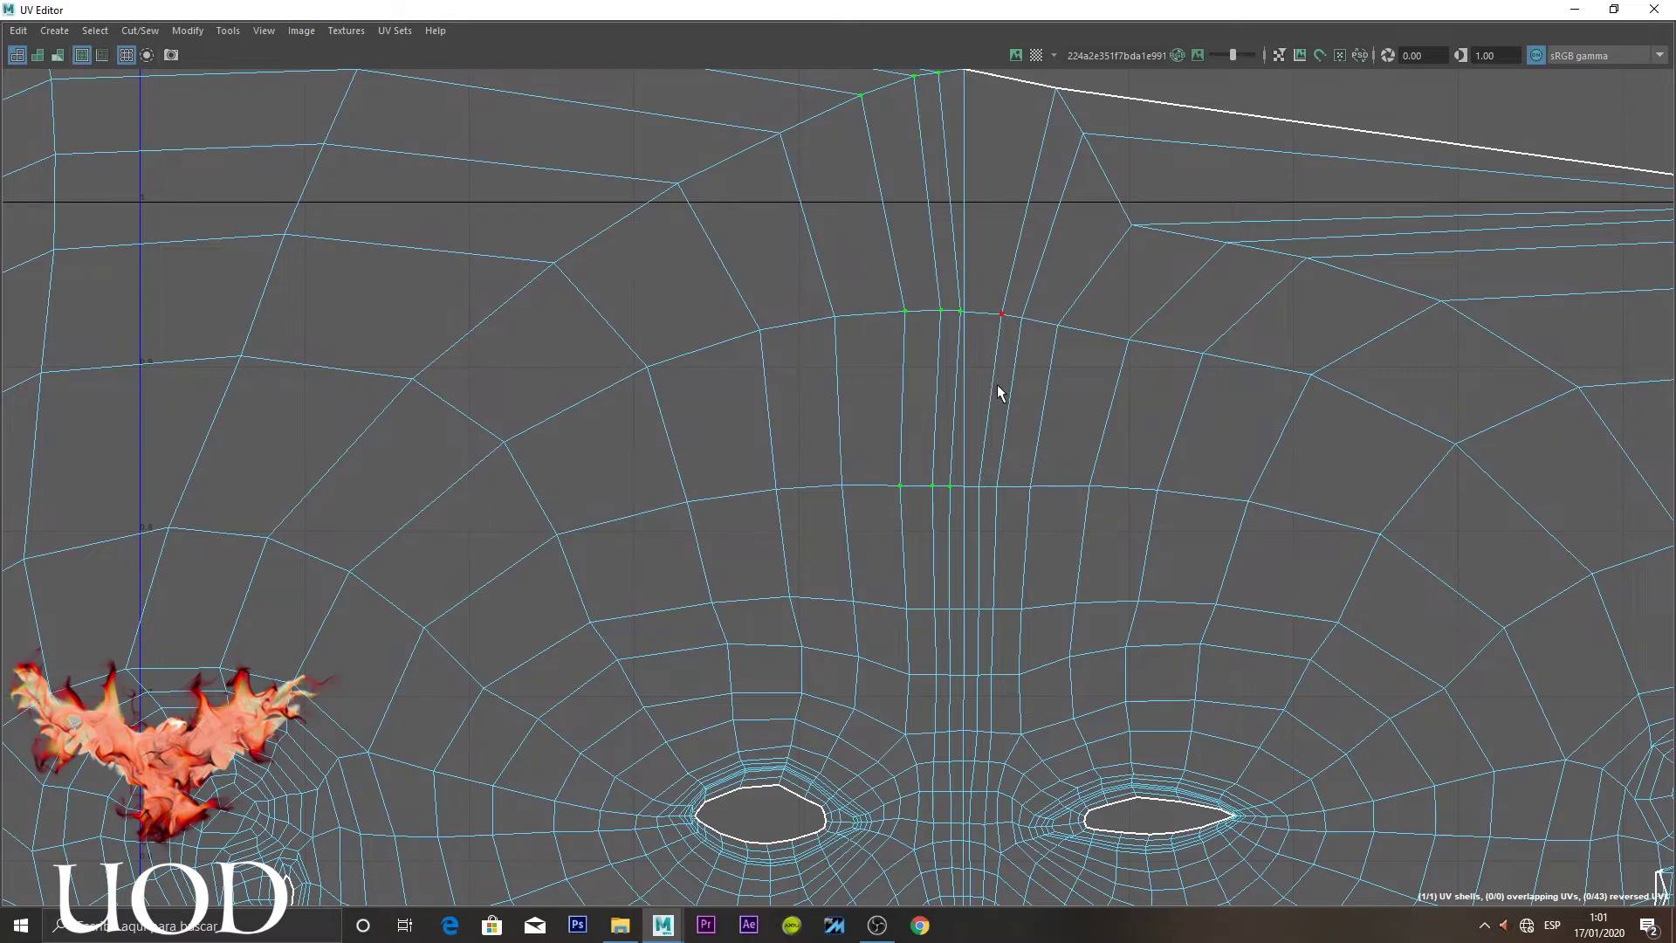
Clear the UV selection, zoom out to the whole face layout, and restore the UV Editor window size
click(981, 412)
scroll(966, 379, down, 1)
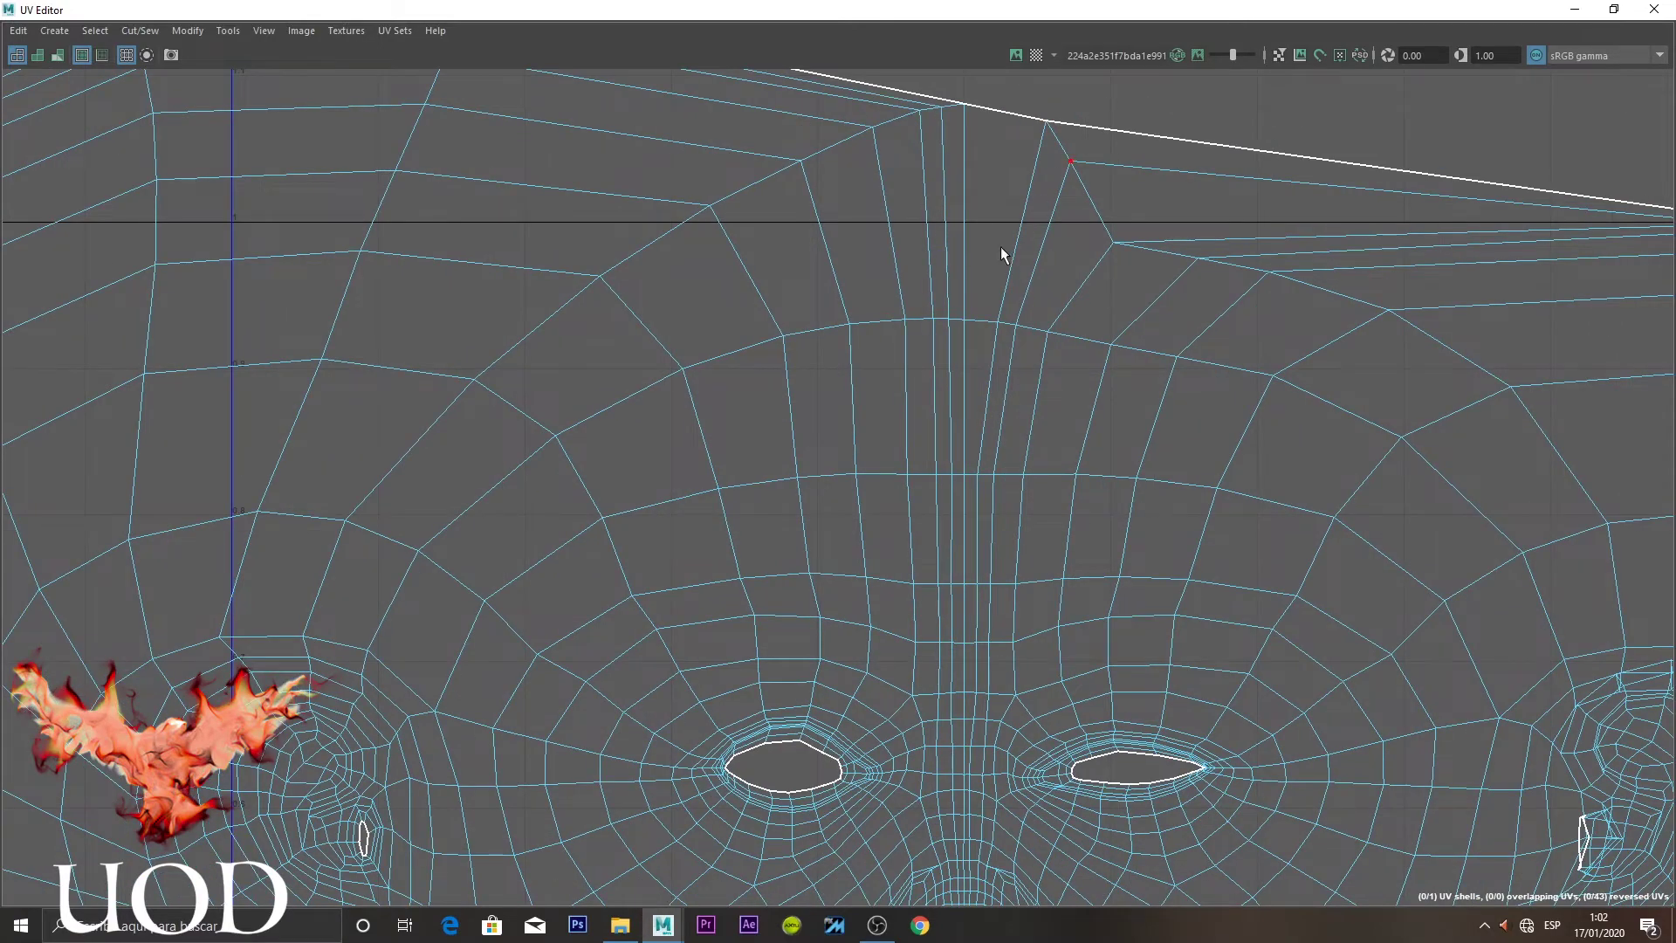
scroll(1003, 306, down, 1)
scroll(995, 419, down, 2)
alt+middle_drag(988, 486, 965, 261)
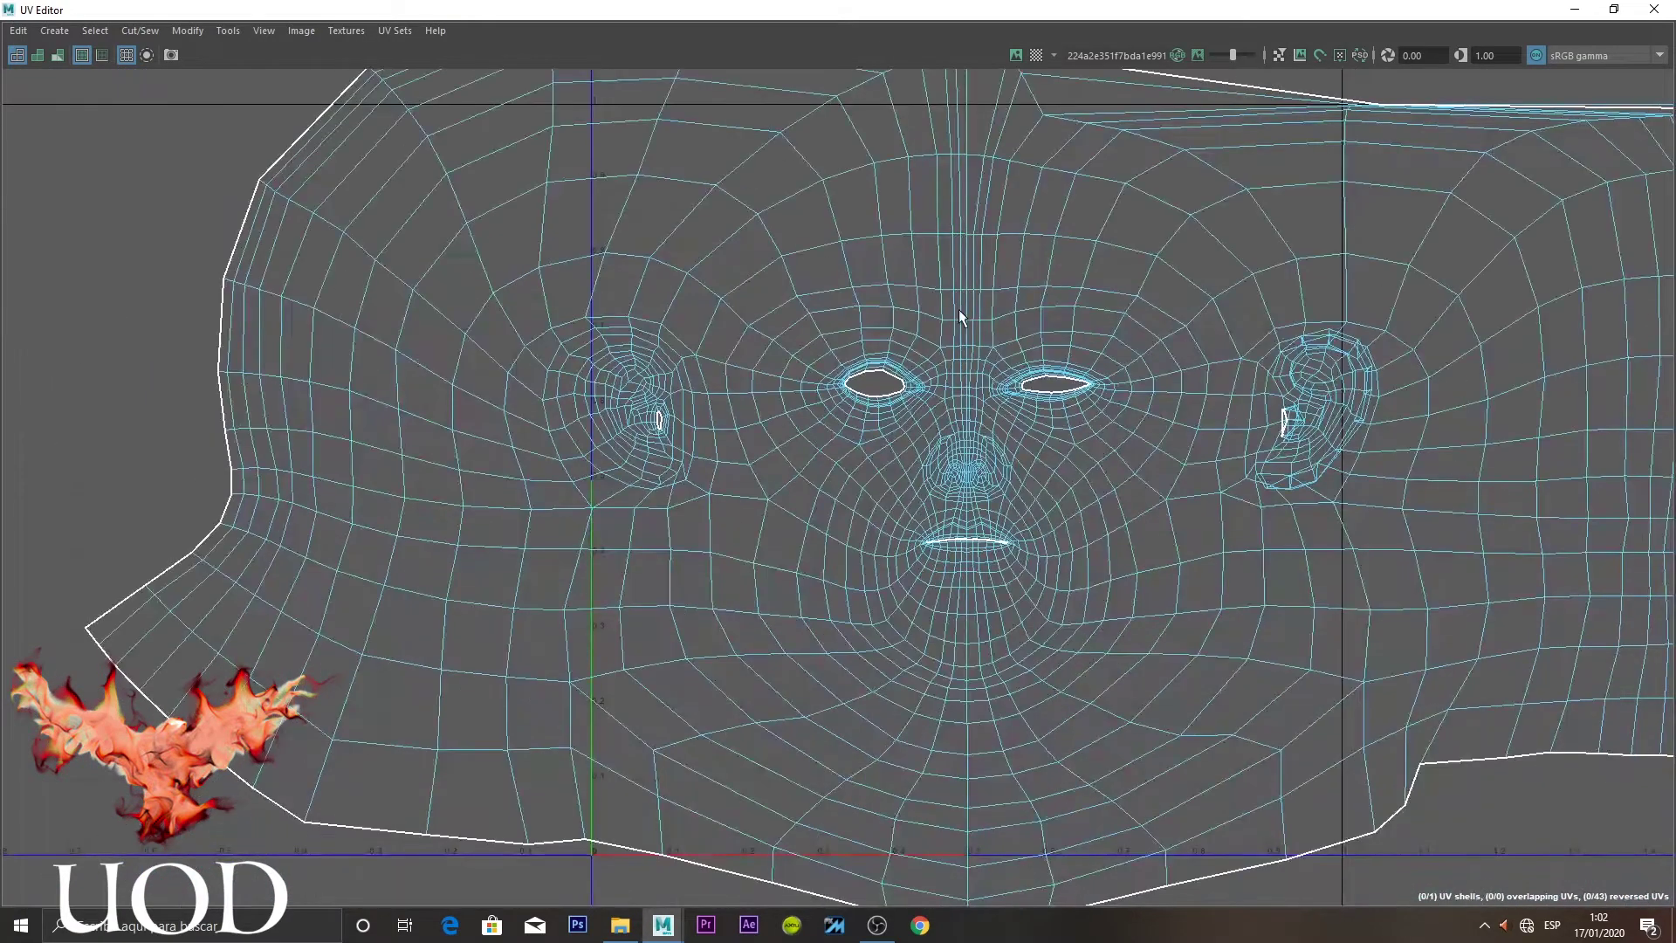
double_click(904, 10)
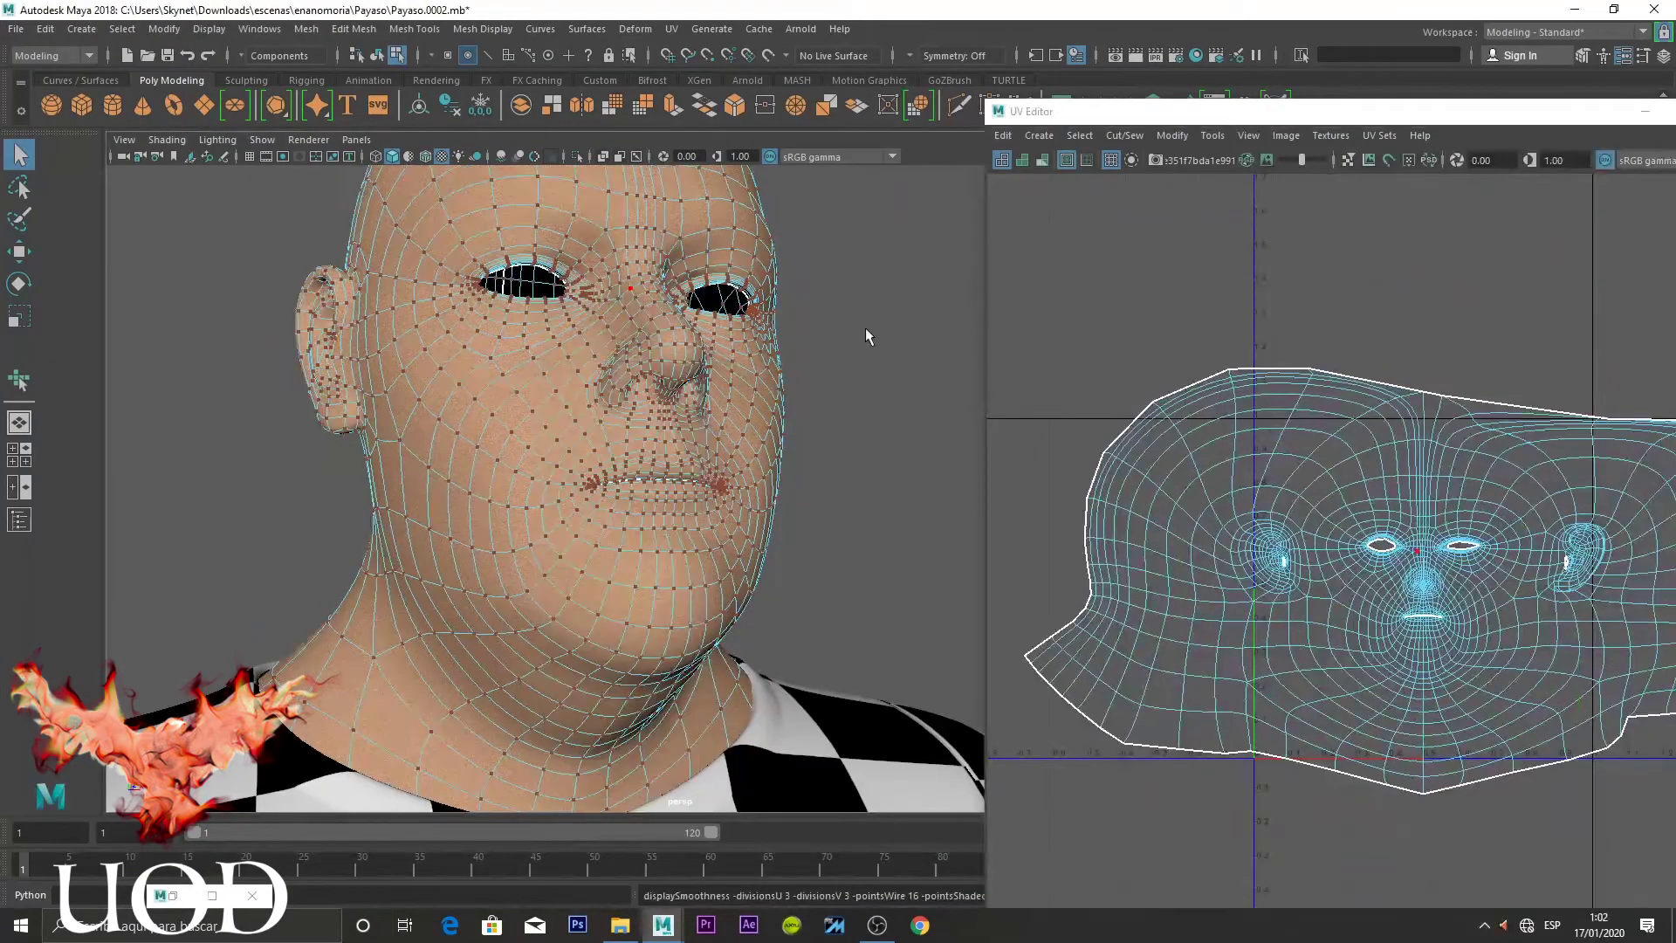
Orbit the perspective view around the clown's nose to inspect it close up
click(897, 377)
mouse_move(897, 377)
alt+mouse_down()
mouse_move(860, 449)
mouse_move(879, 464)
mouse_move(919, 453)
mouse_move(756, 449)
mouse_move(639, 409)
alt+mouse_up()
alt+middle_drag(639, 408, 698, 456)
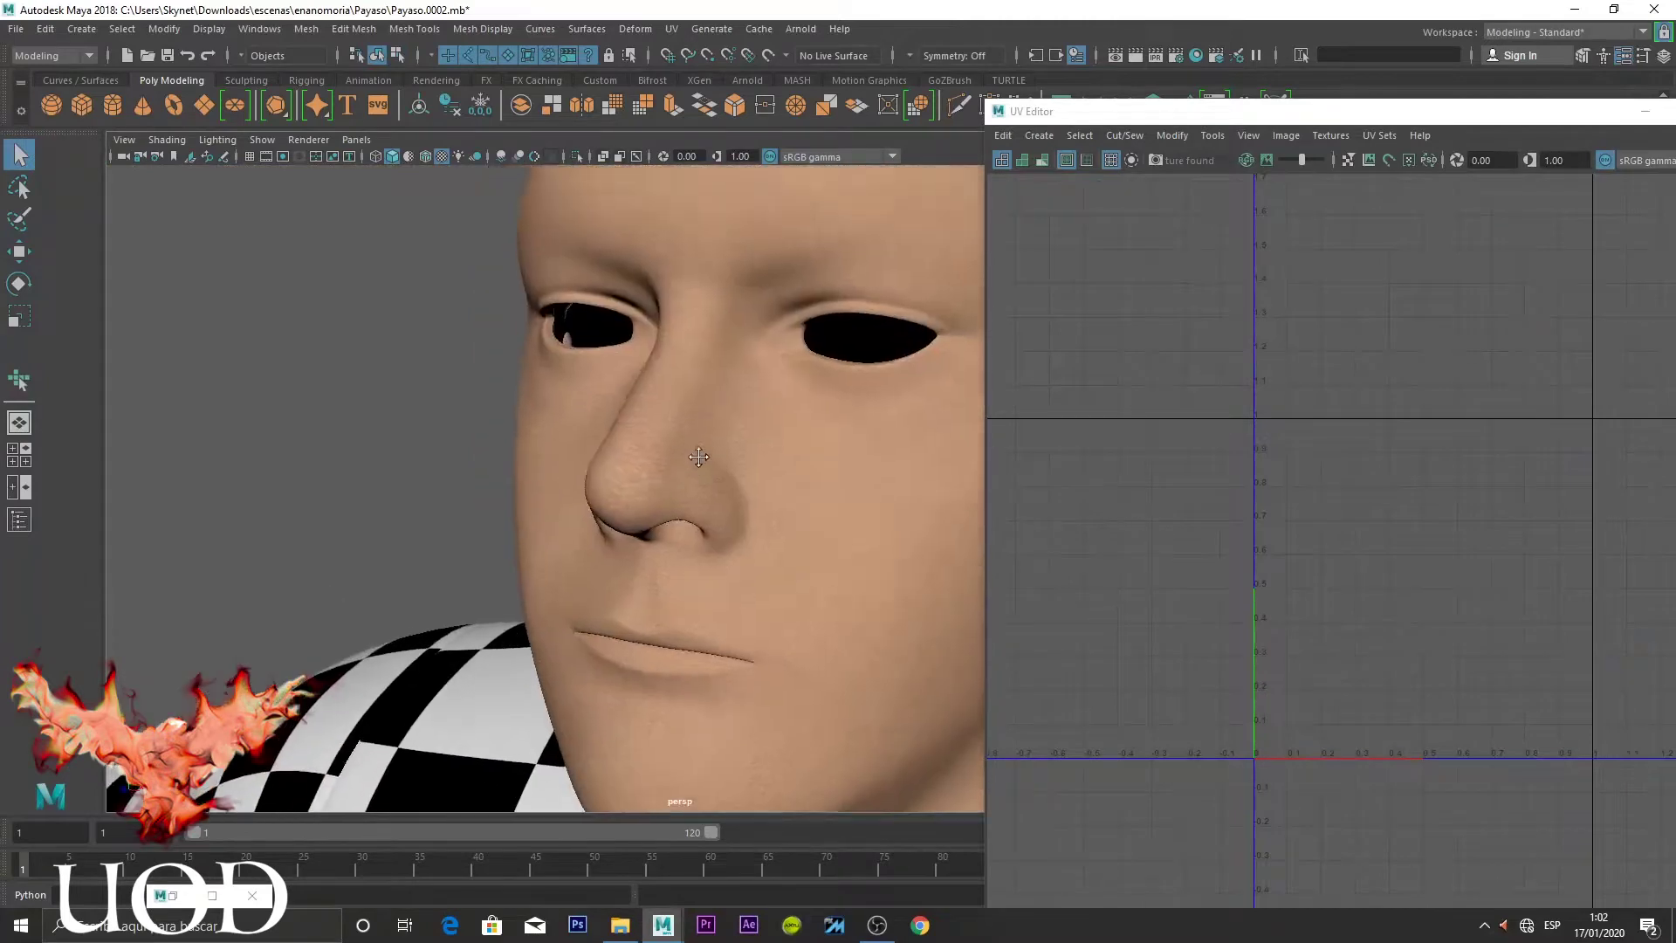
alt+drag(698, 455, 916, 461)
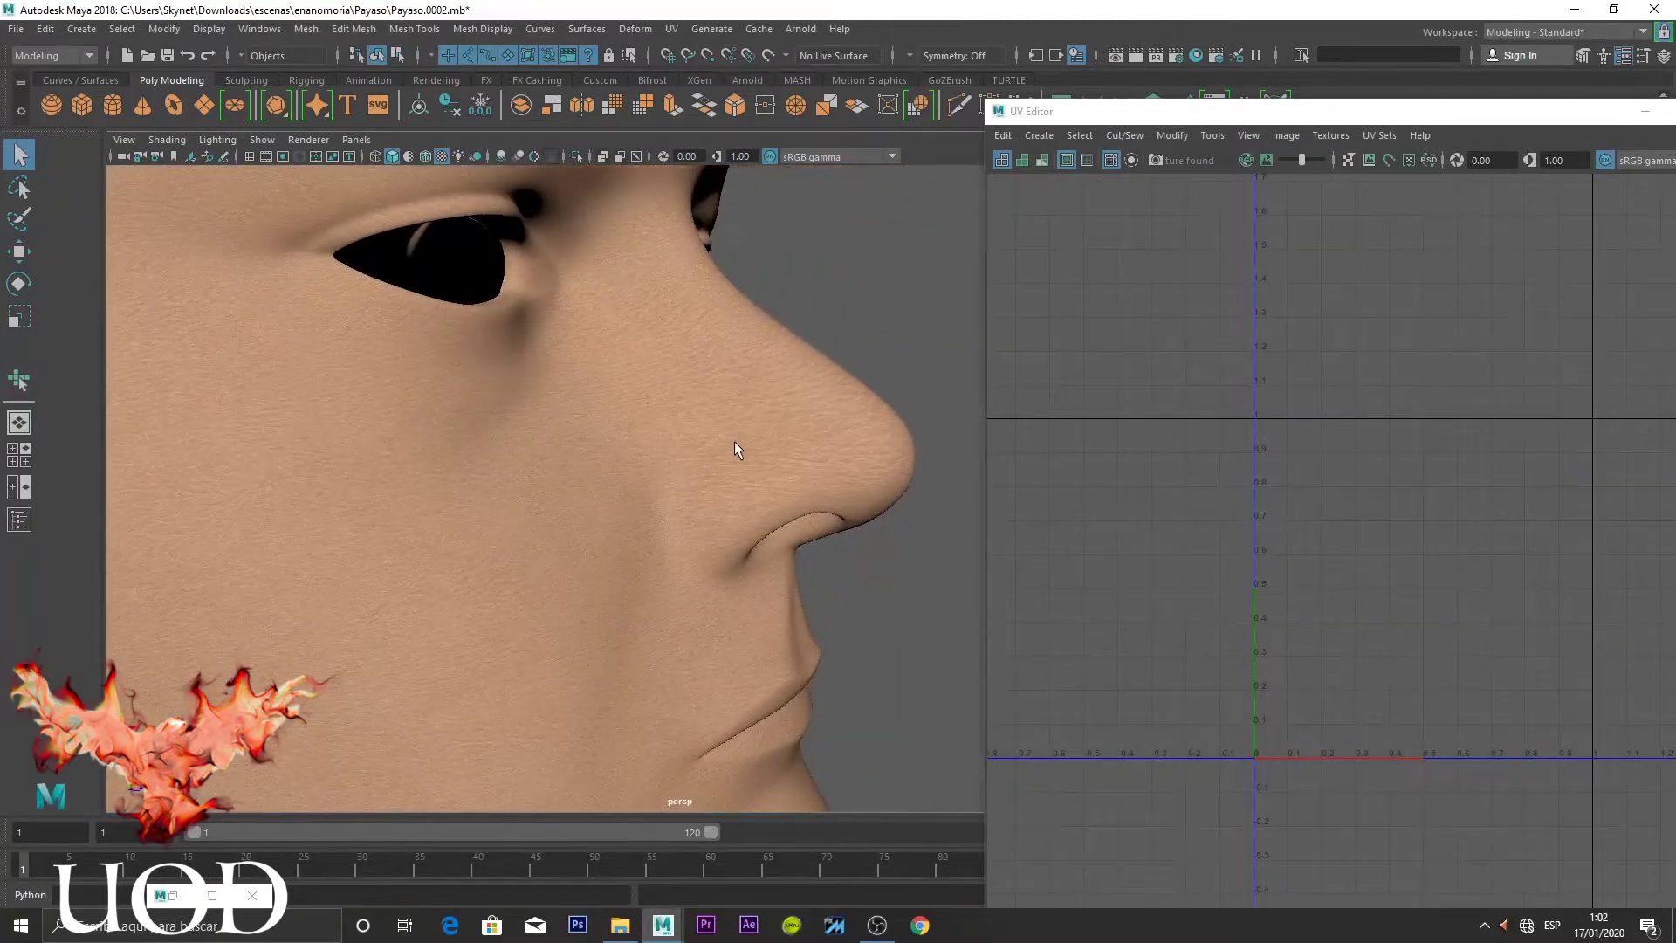
mouse_move(735, 441)
alt+right_down()
mouse_move(792, 449)
mouse_move(741, 434)
alt+right_up()
alt+drag(742, 435, 772, 460)
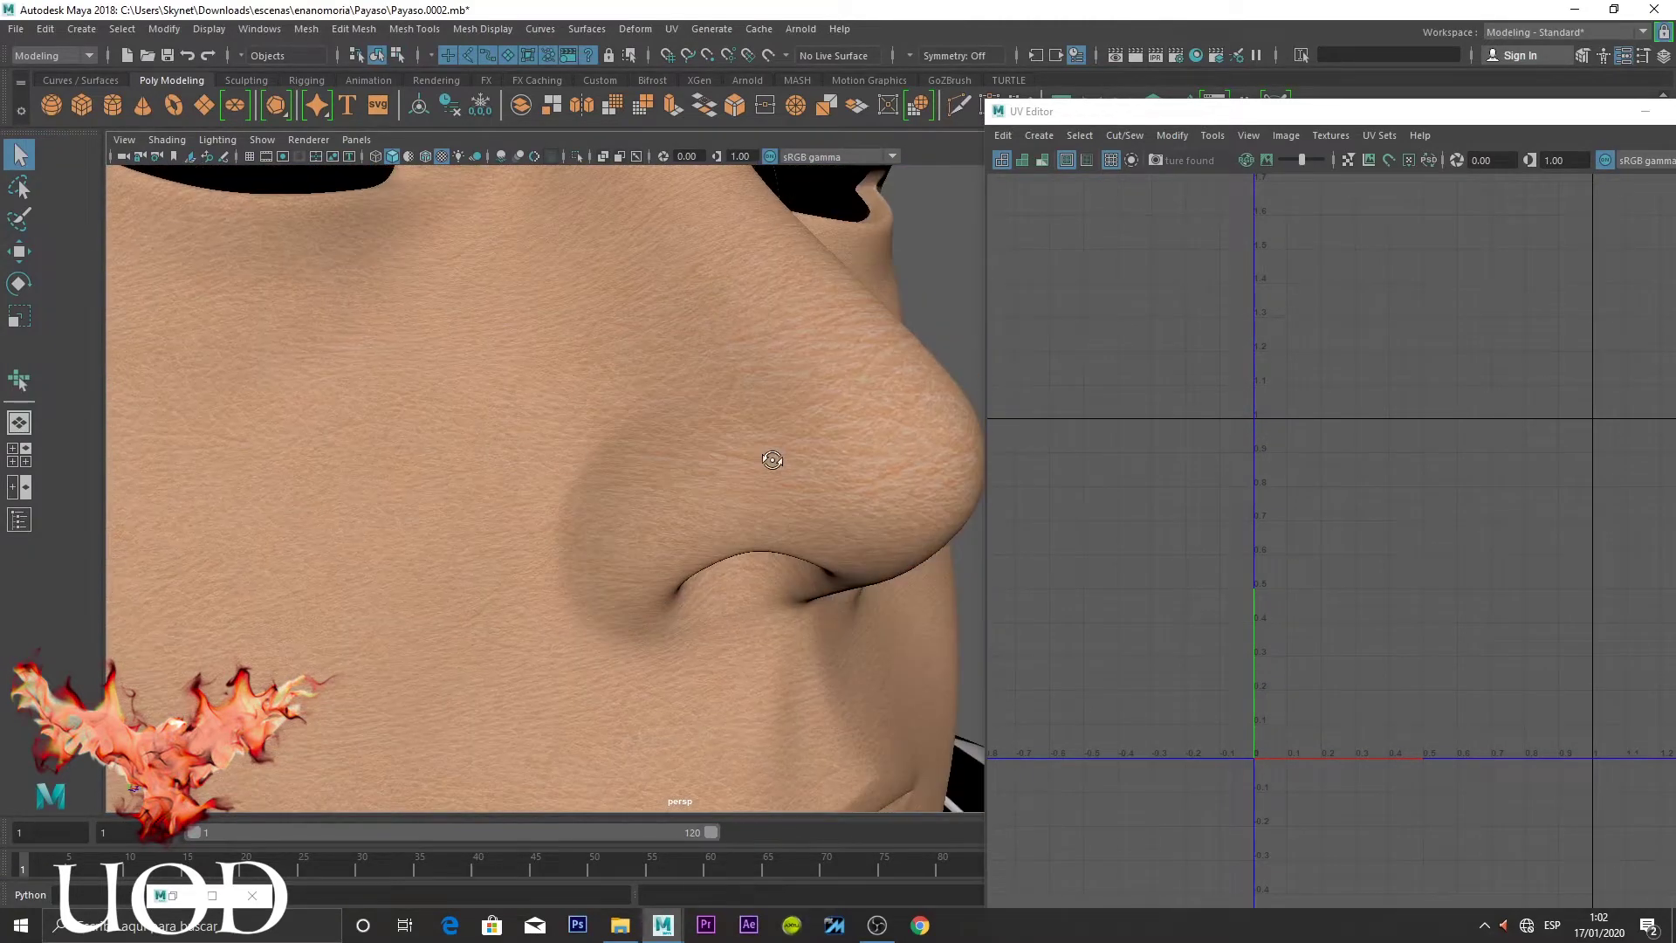
alt+right_drag(772, 460, 720, 449)
alt+drag(720, 449, 745, 416)
alt+right_drag(744, 416, 786, 437)
Select the head mesh and box-select the cheek UVs beside the mouth in the UV Editor
click(786, 437)
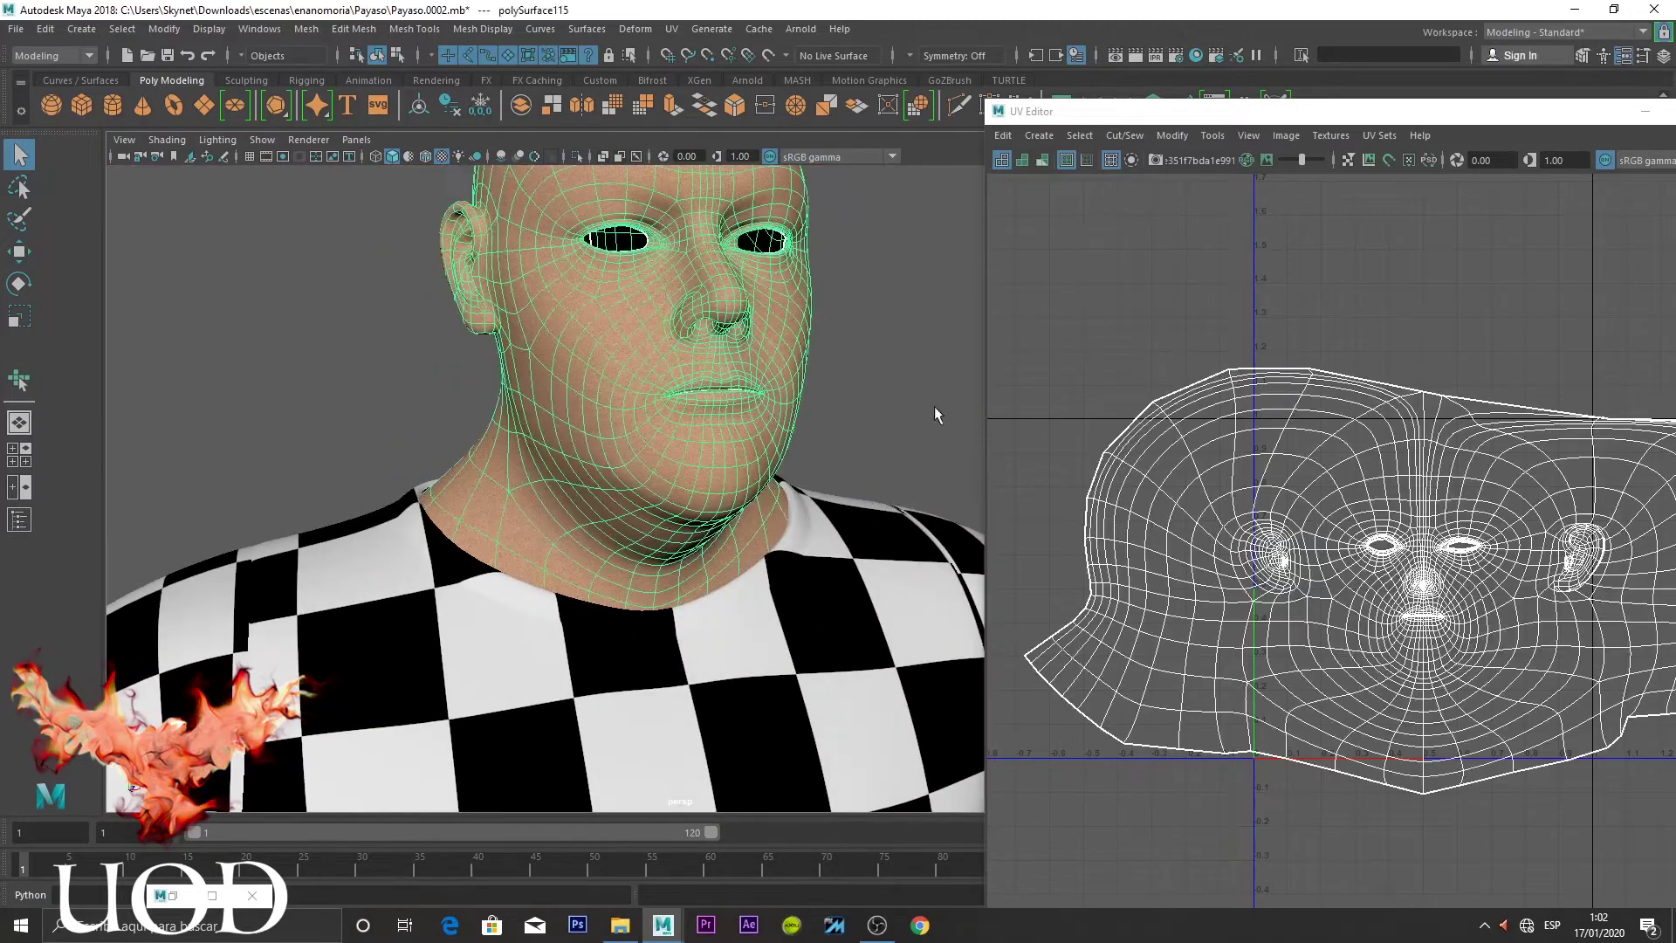
mouse_move(1052, 304)
alt+right_down()
mouse_move(1239, 344)
mouse_move(1285, 373)
mouse_move(1272, 384)
alt+right_up()
alt+right_drag(1248, 445, 1205, 392)
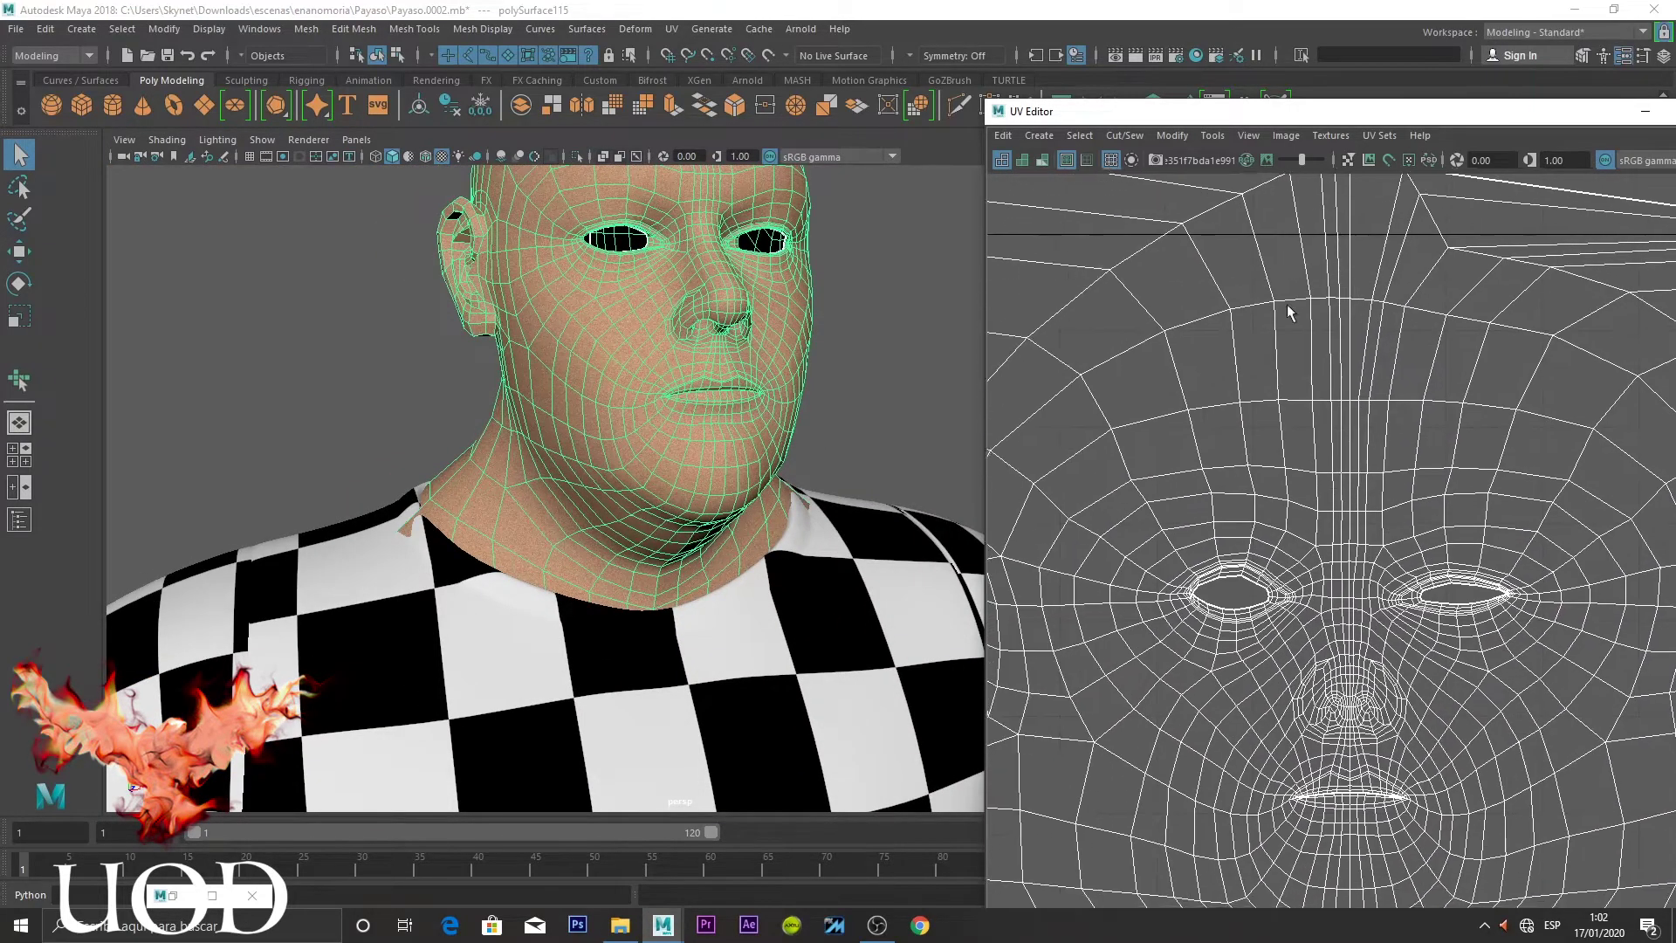
alt+middle_drag(1204, 393, 1292, 331)
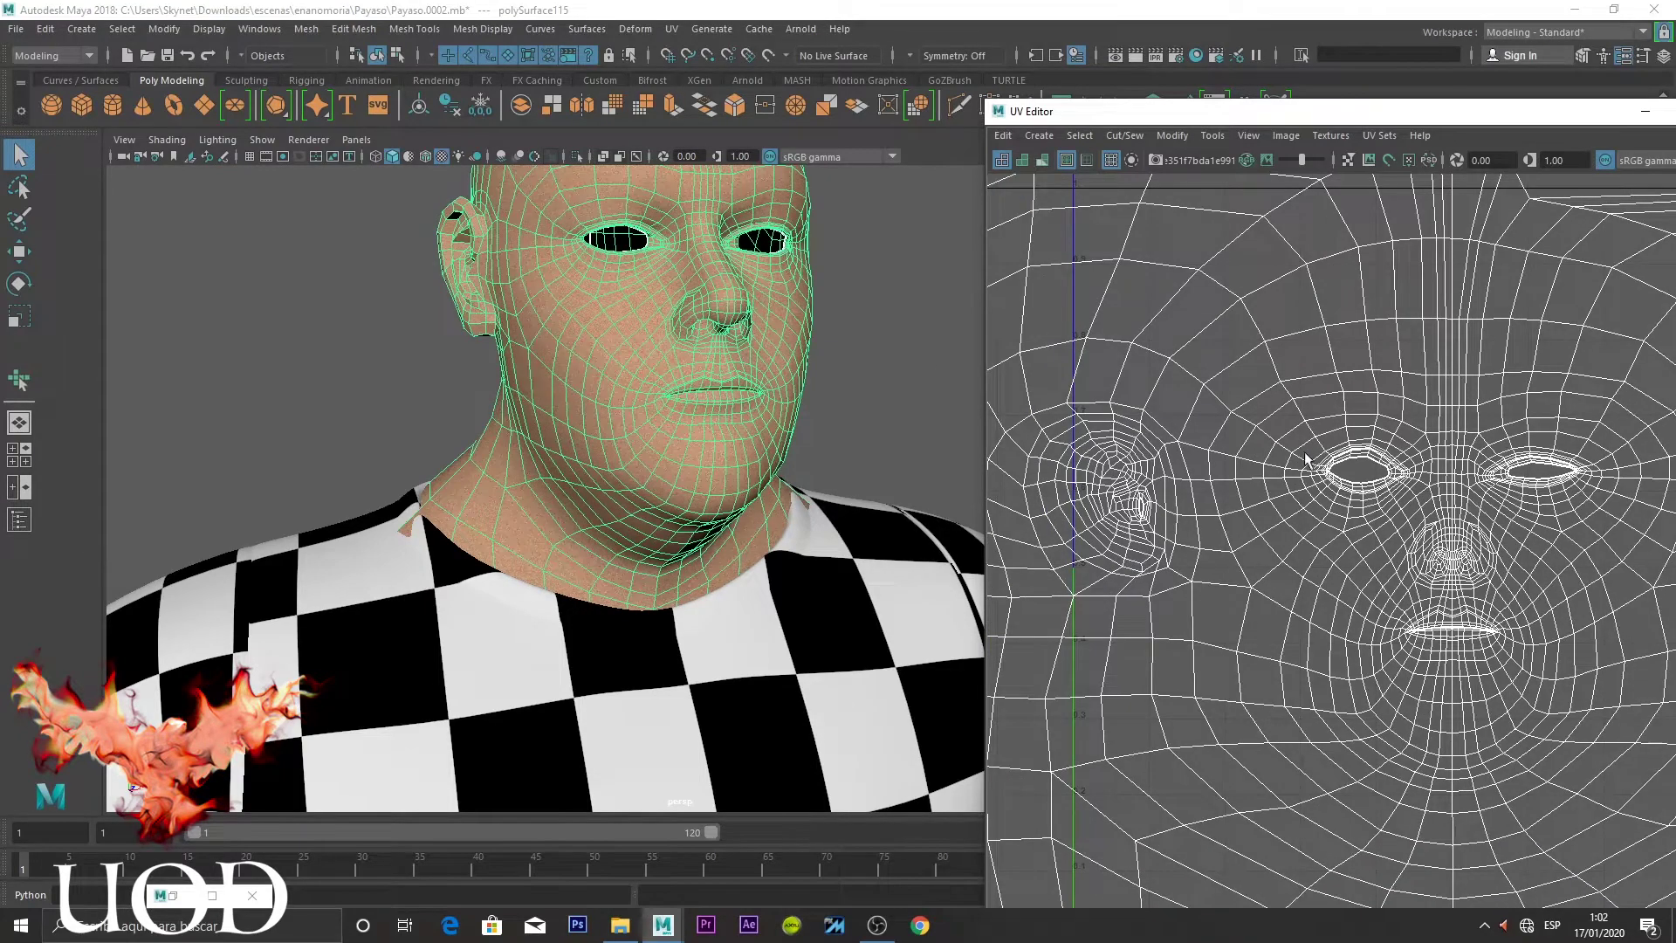
scroll(1306, 454, up, 2)
scroll(1301, 461, up, 2)
scroll(1296, 467, up, 2)
scroll(1314, 458, up, 2)
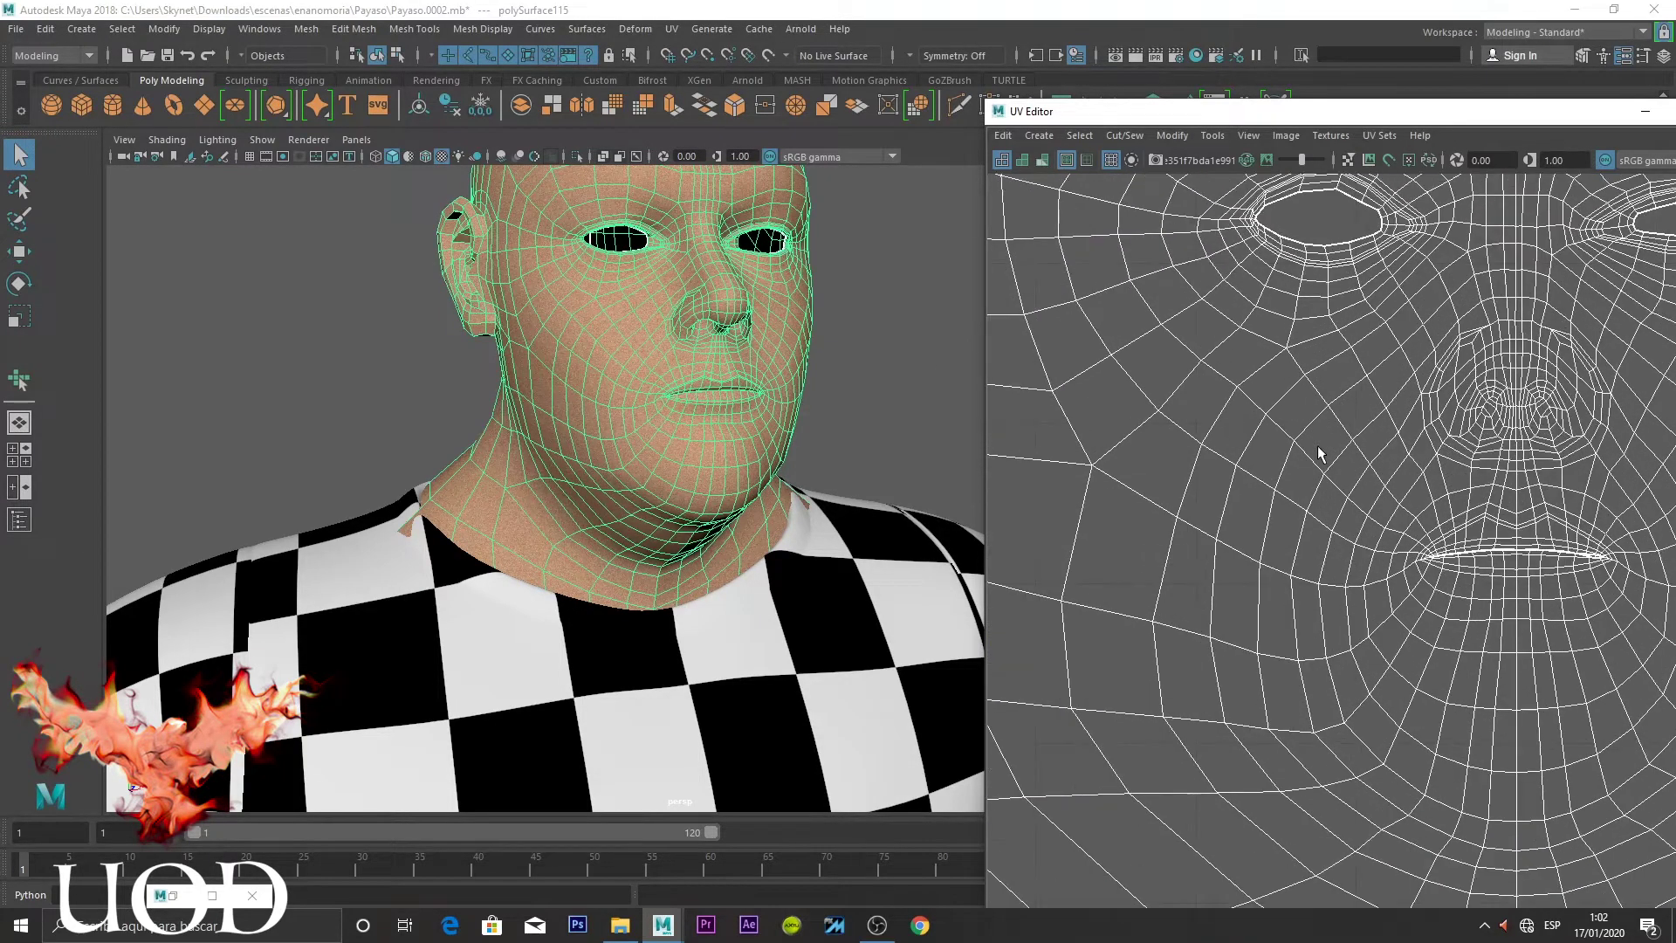
alt+middle_drag(1319, 453, 1266, 384)
right_drag(1270, 414, 1257, 397)
drag(1326, 374, 1163, 699)
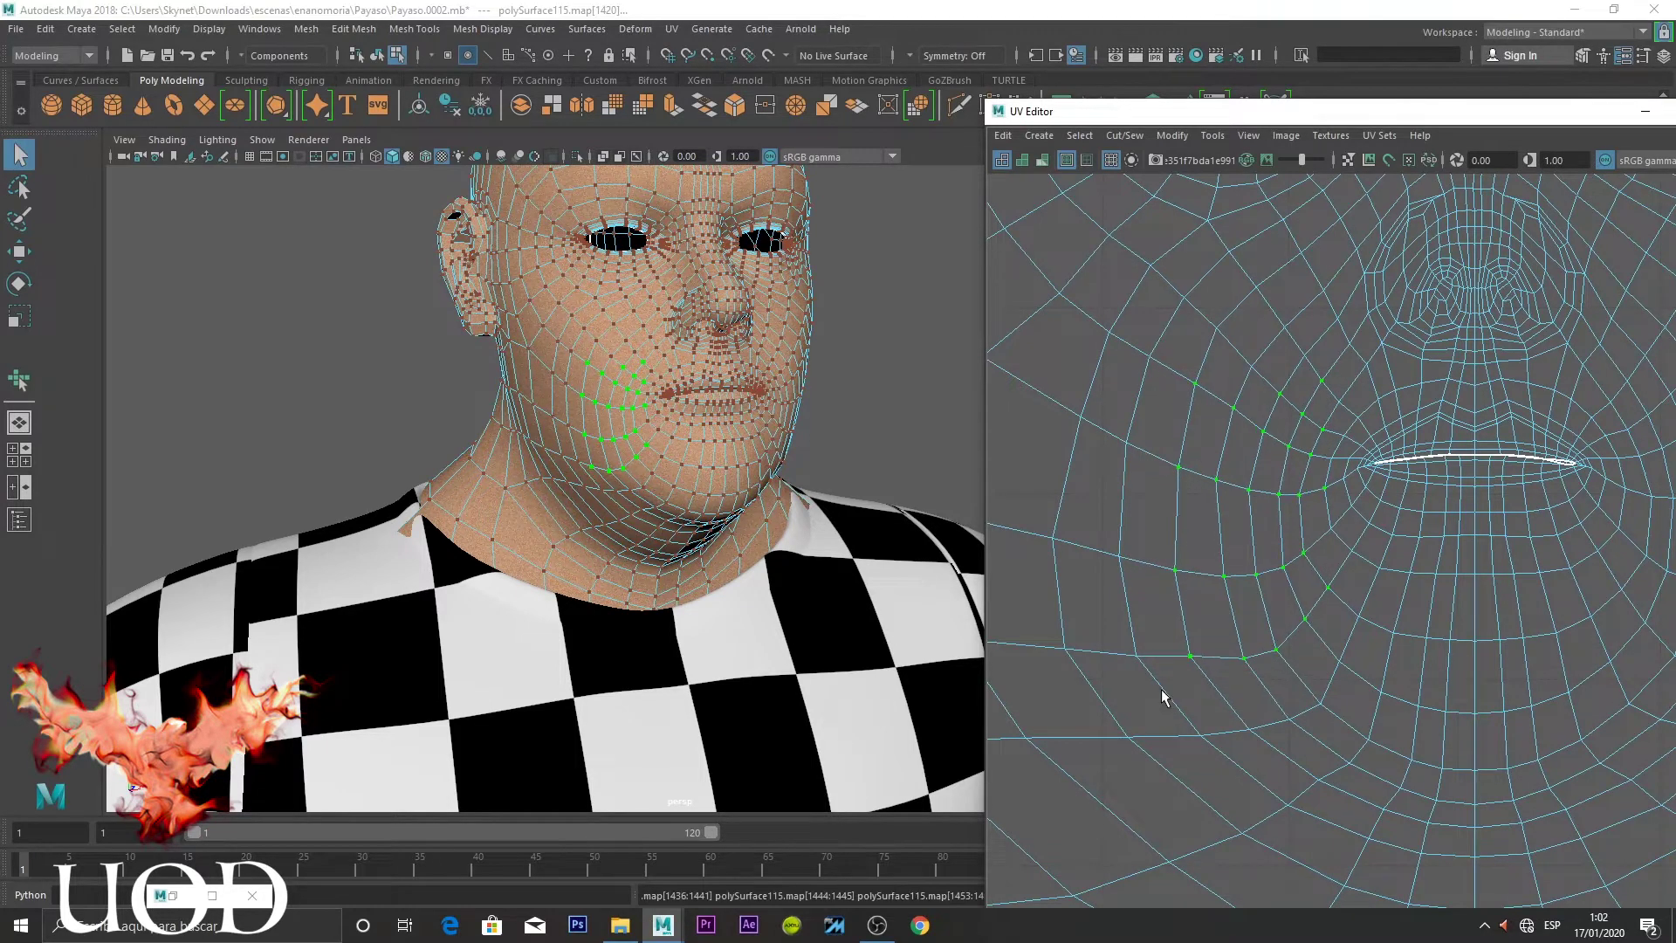
scroll(1259, 335, down, 3)
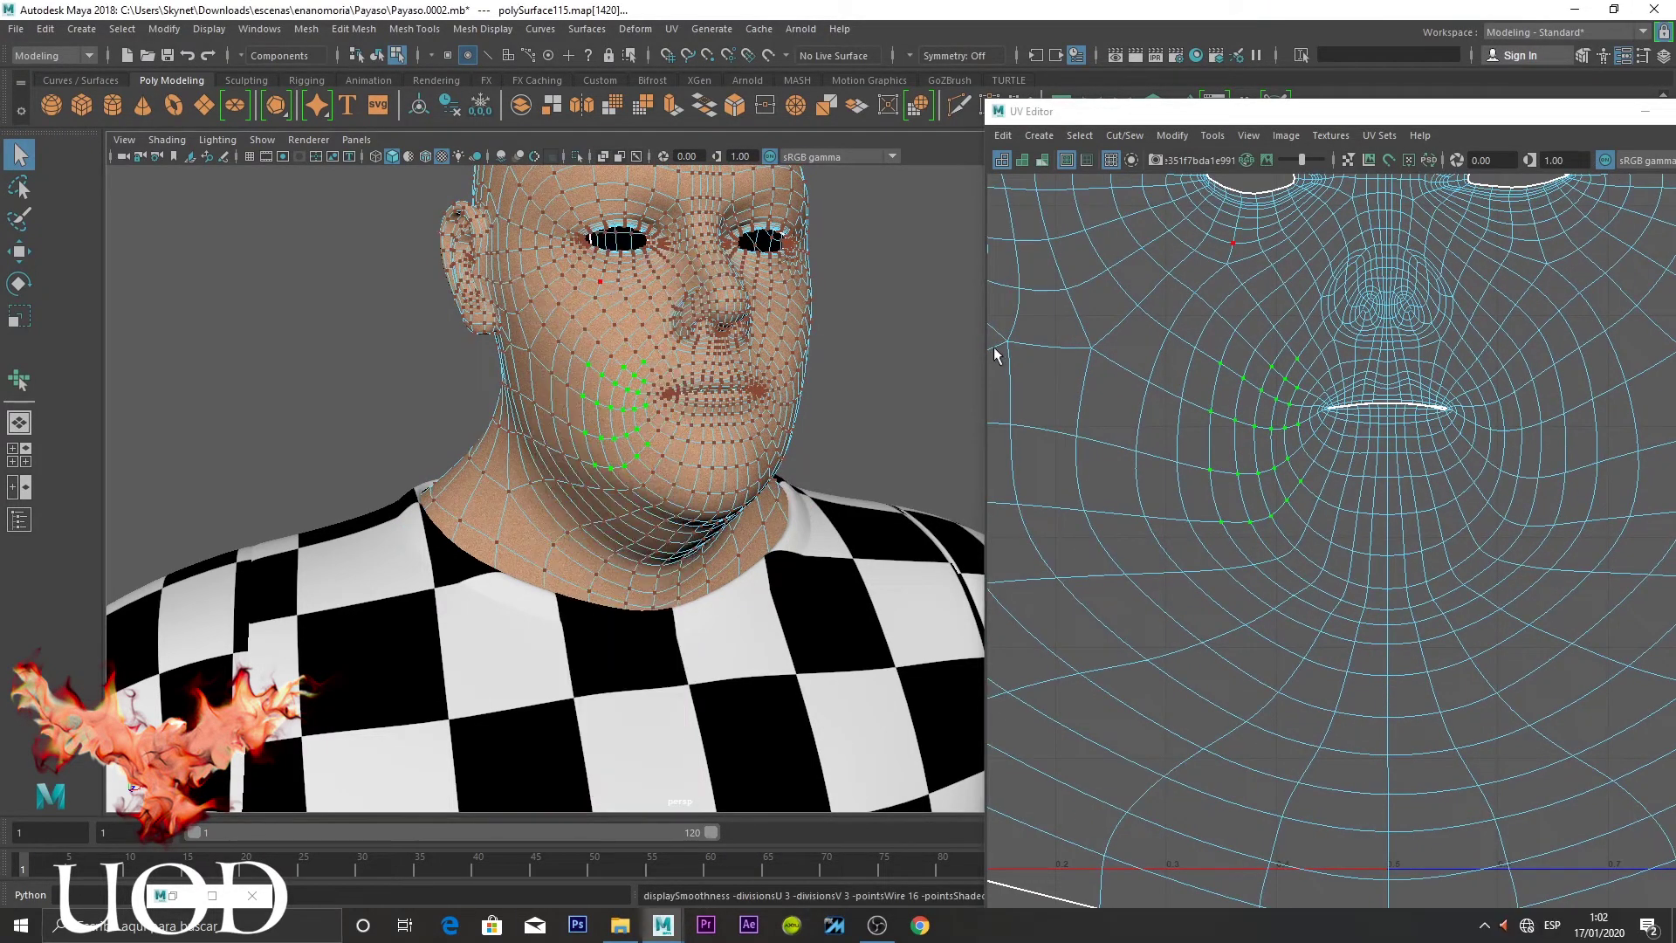
scroll(611, 367, up, 5)
click(804, 447)
scroll(804, 448, up, 3)
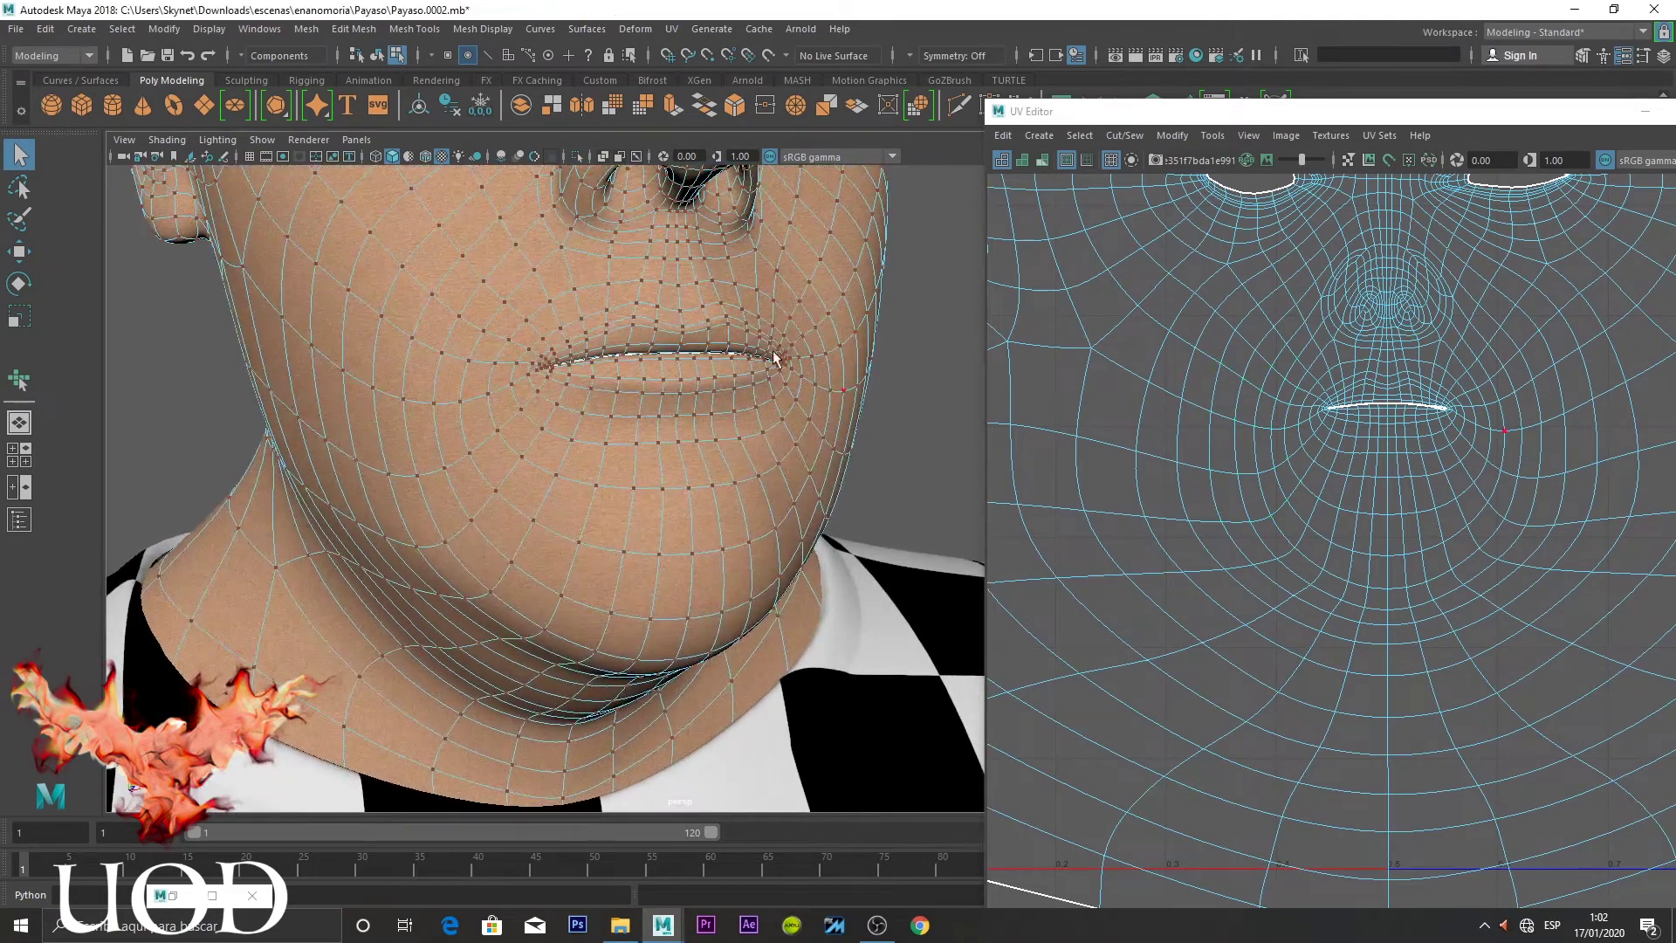
right_drag(869, 302, 937, 299)
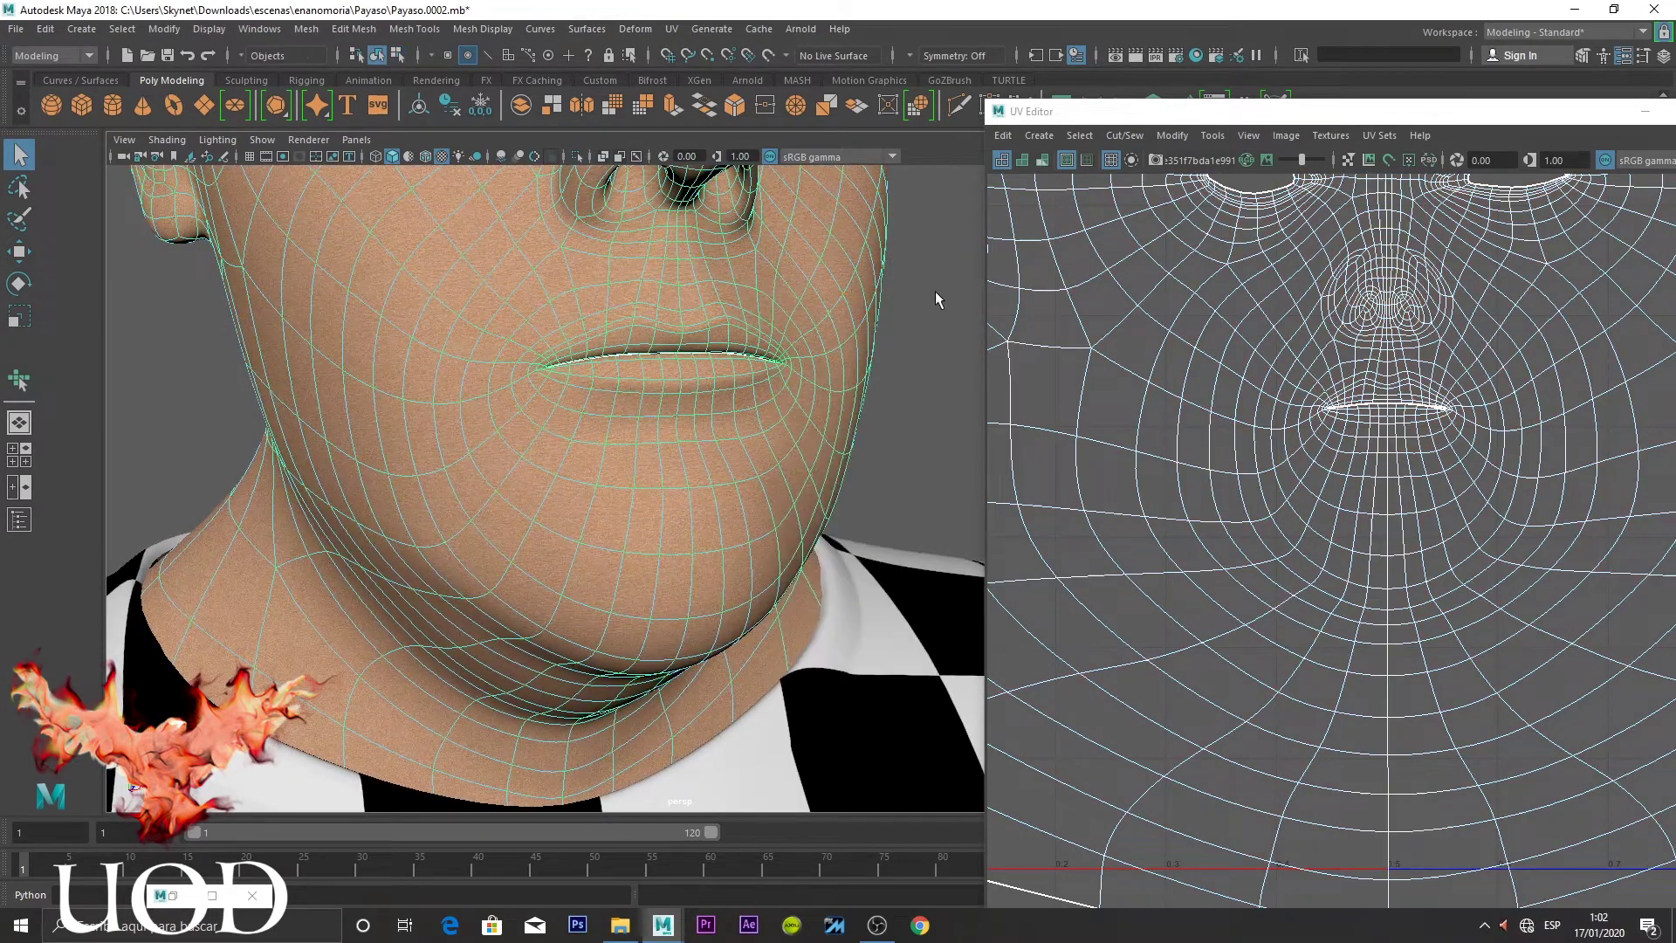
click(937, 299)
mouse_move(937, 299)
alt+mouse_down()
mouse_move(623, 498)
mouse_move(615, 533)
mouse_move(561, 513)
mouse_move(653, 505)
mouse_move(667, 407)
alt+mouse_up()
click(616, 533)
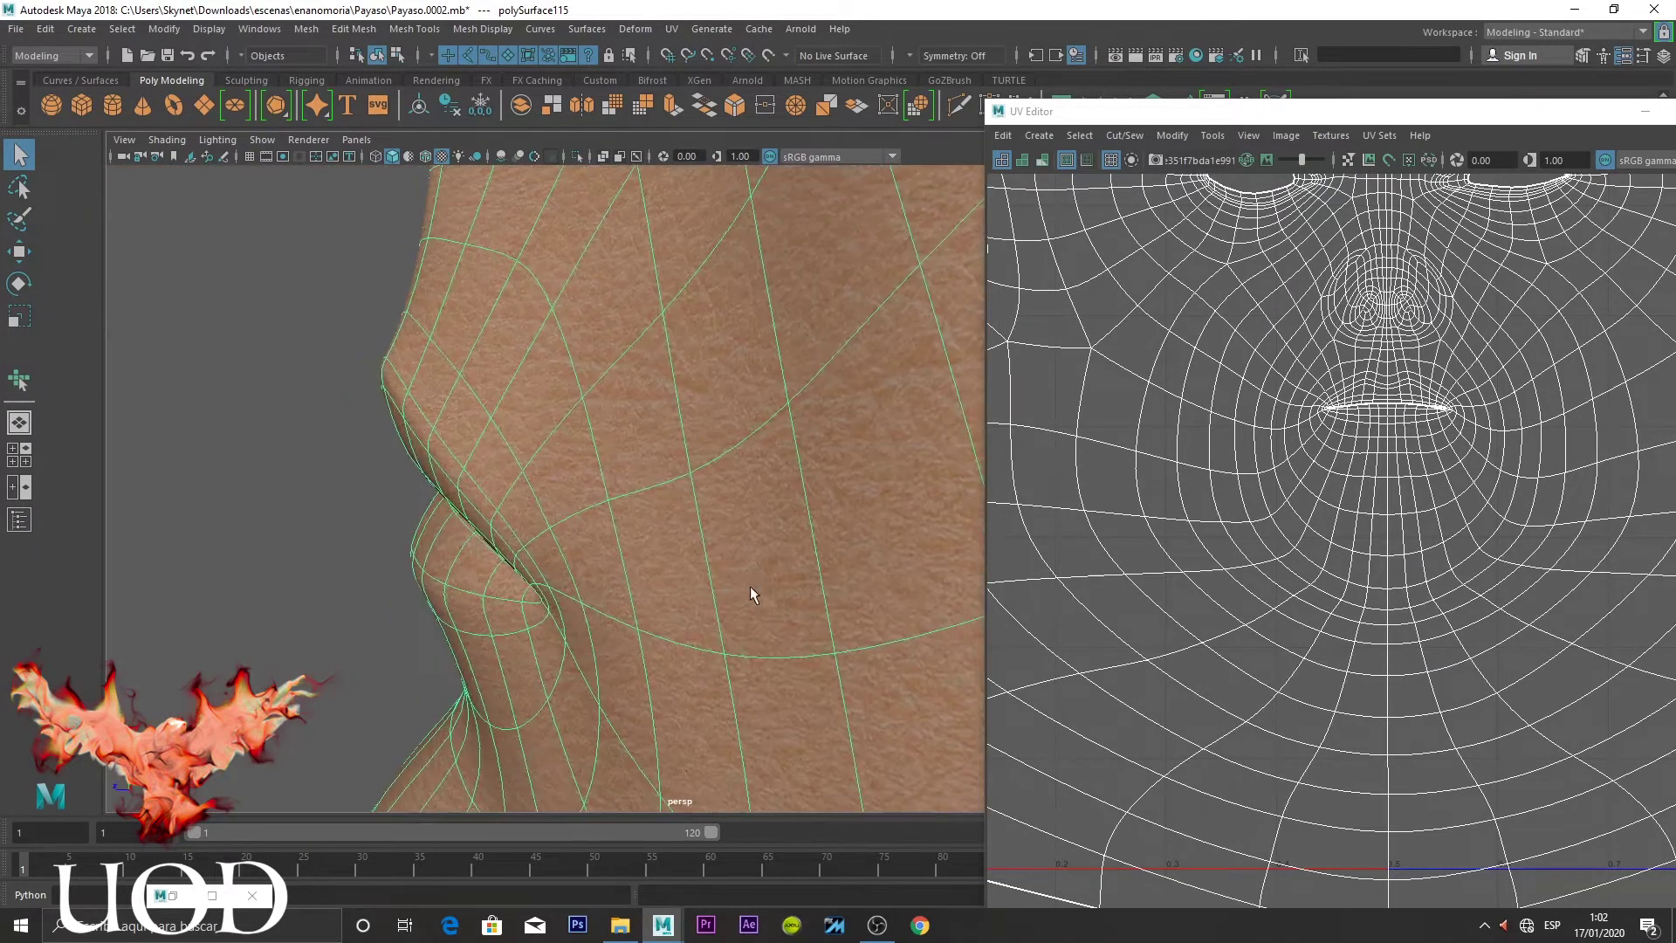
key(space)
key(space)
key(4)
scroll(535, 565, up, 5)
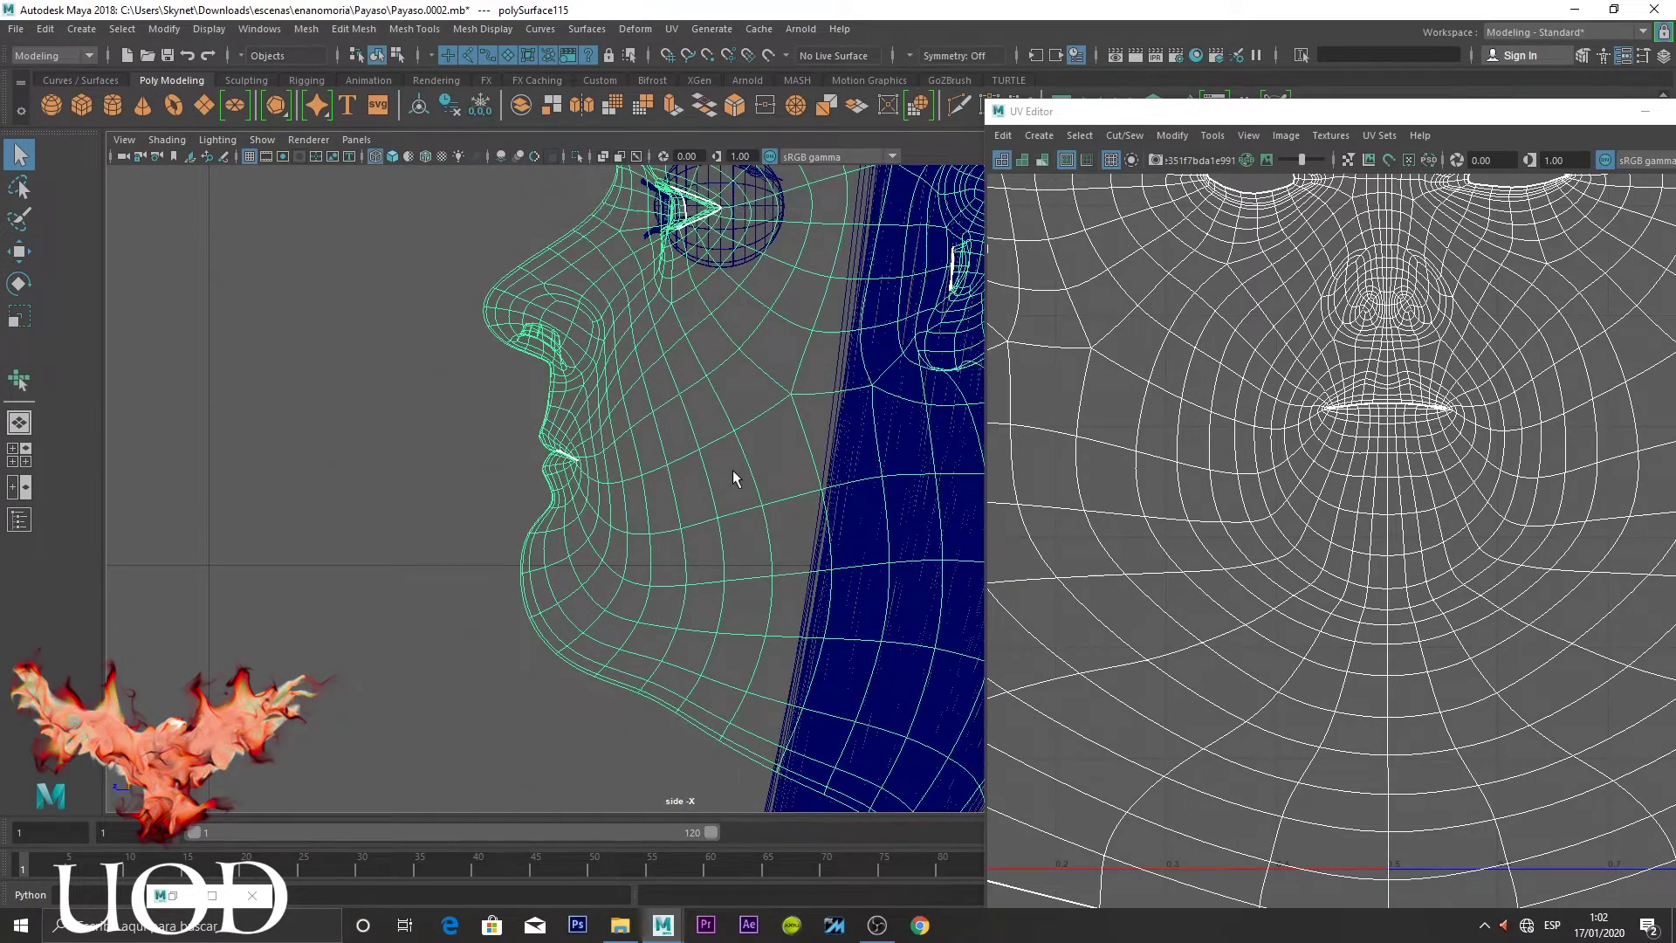
key(space)
mouse_move(884, 330)
alt+mouse_down()
mouse_move(741, 453)
mouse_move(682, 468)
mouse_move(539, 442)
alt+mouse_up()
mouse_move(474, 392)
alt+mouse_down()
mouse_move(527, 422)
mouse_move(550, 397)
mouse_move(557, 446)
alt+mouse_up()
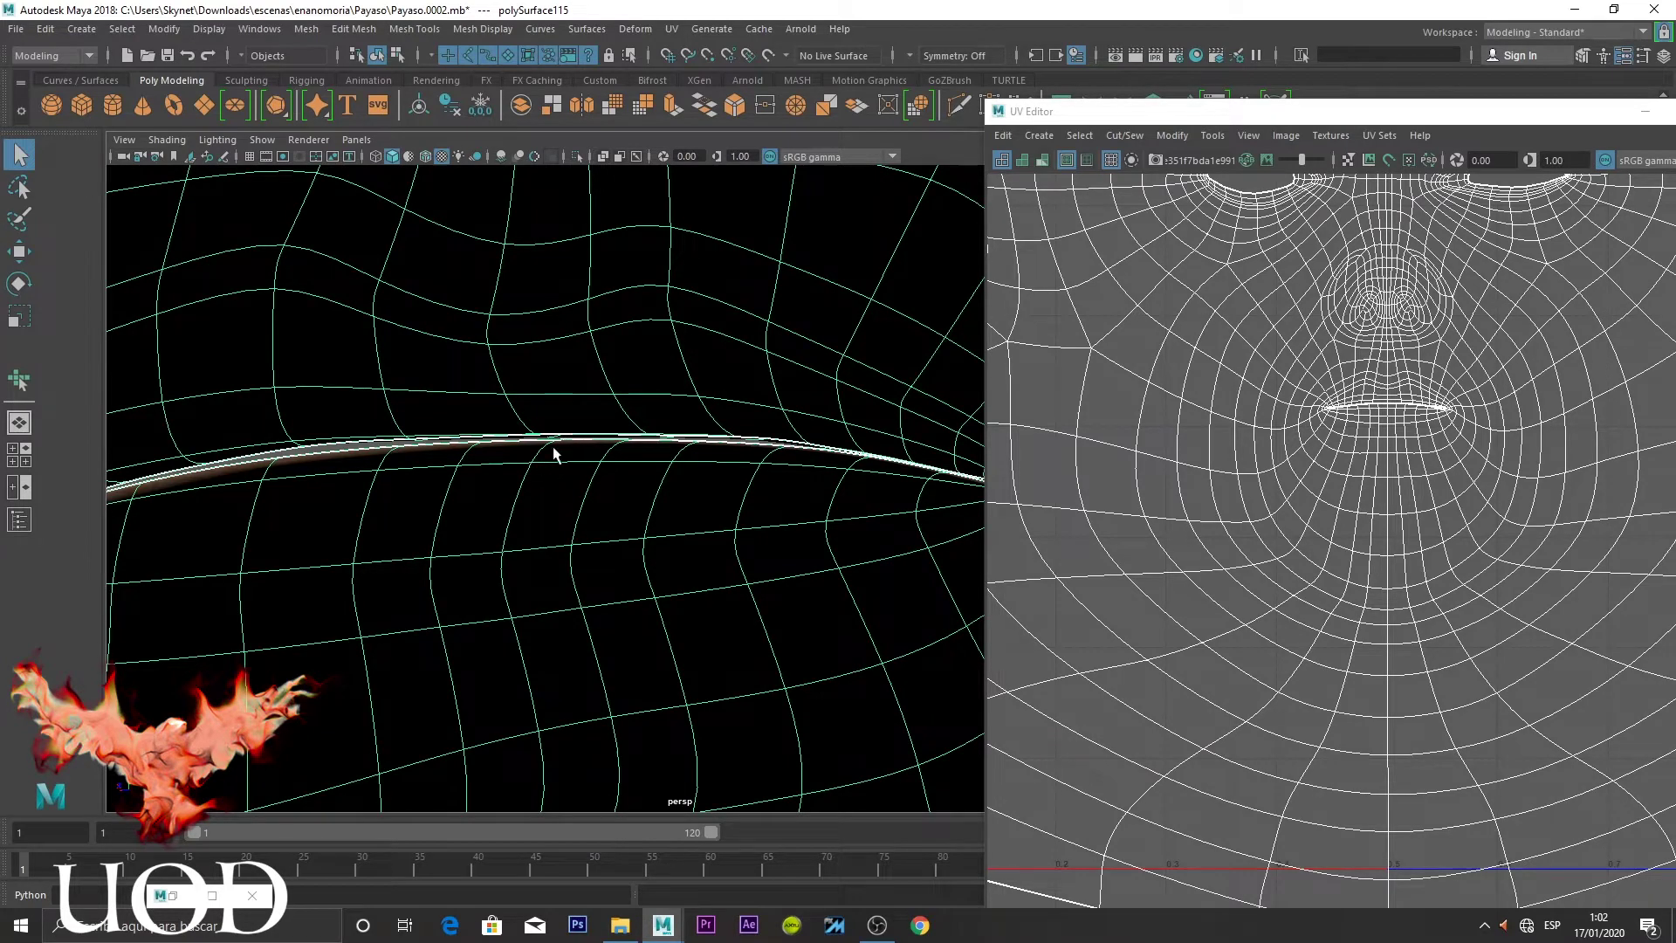
mouse_move(554, 450)
alt+mouse_down()
mouse_move(651, 422)
mouse_move(842, 468)
alt+mouse_up()
Select the face mesh polySurface115 and bring up the UV Editor with its UV Toolkit
click(419, 486)
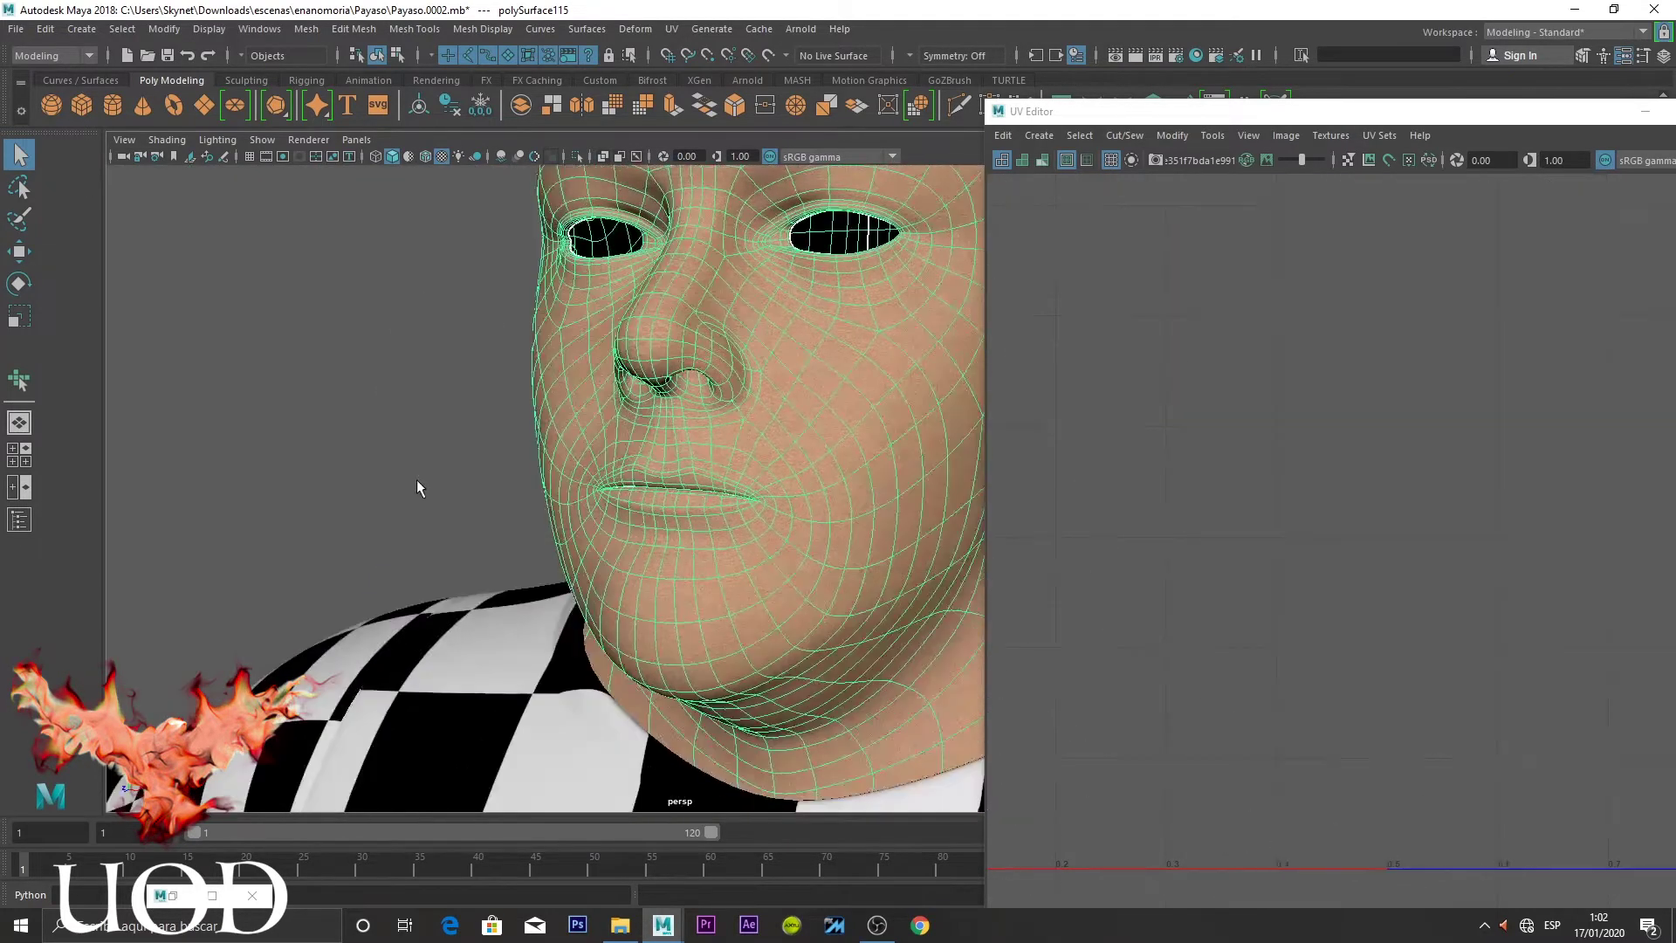
click(801, 349)
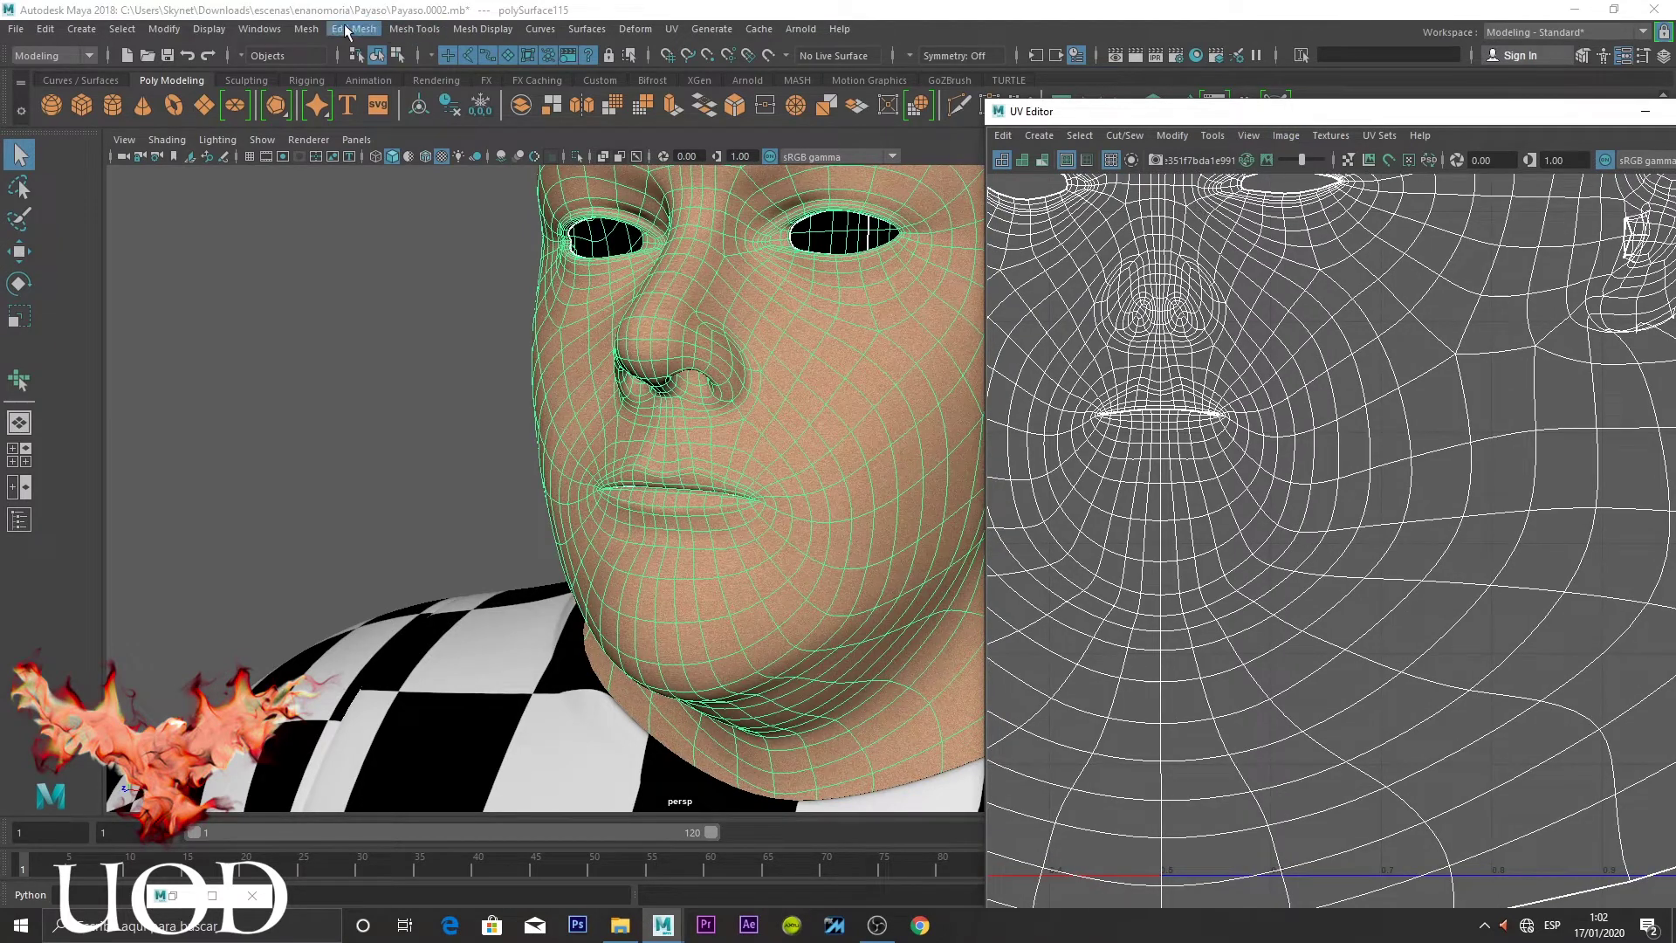
click(259, 29)
mouse_move(304, 108)
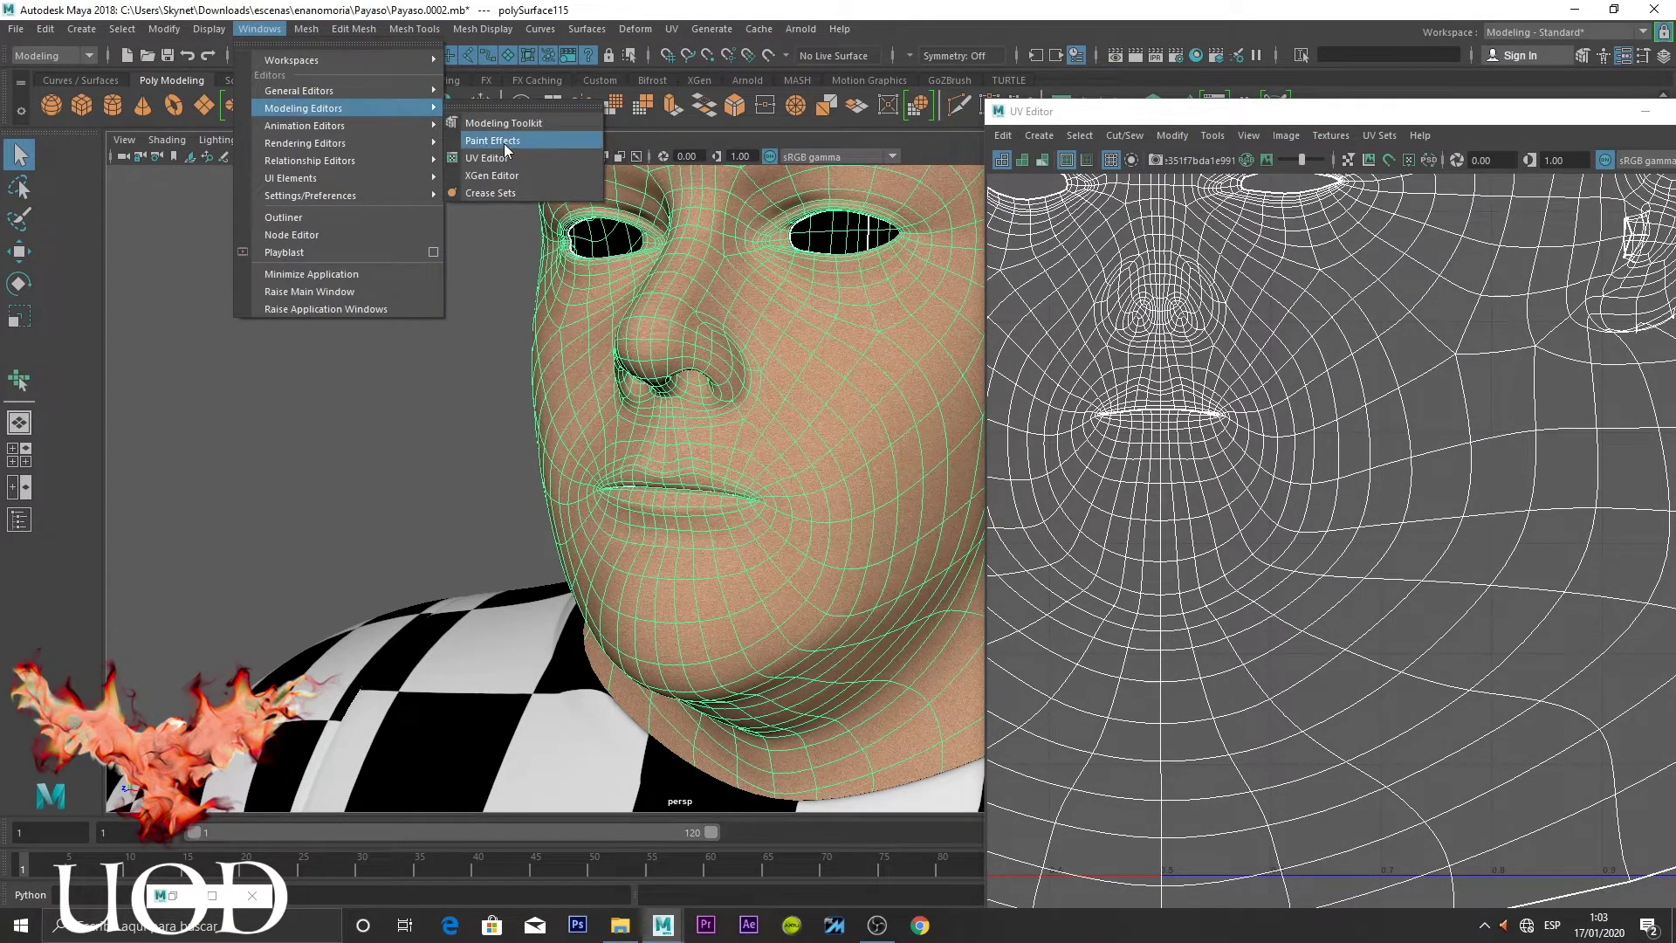
click(499, 161)
click(213, 895)
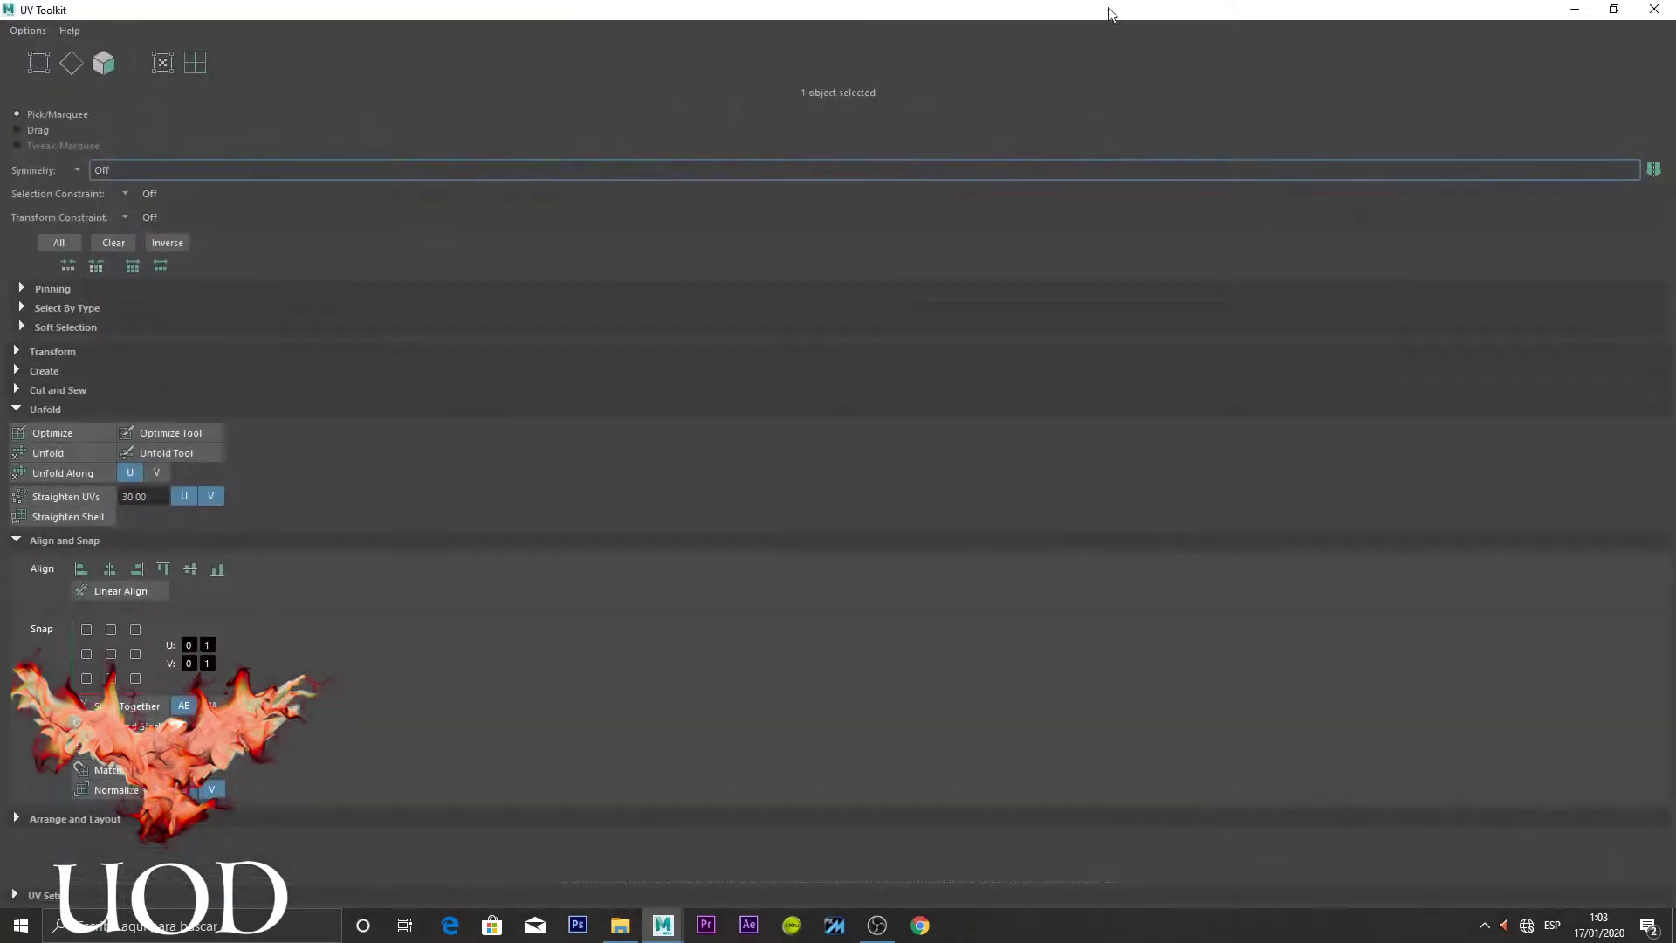
double_click(1212, 7)
scroll(1199, 273, up, 3)
scroll(1231, 348, up, 2)
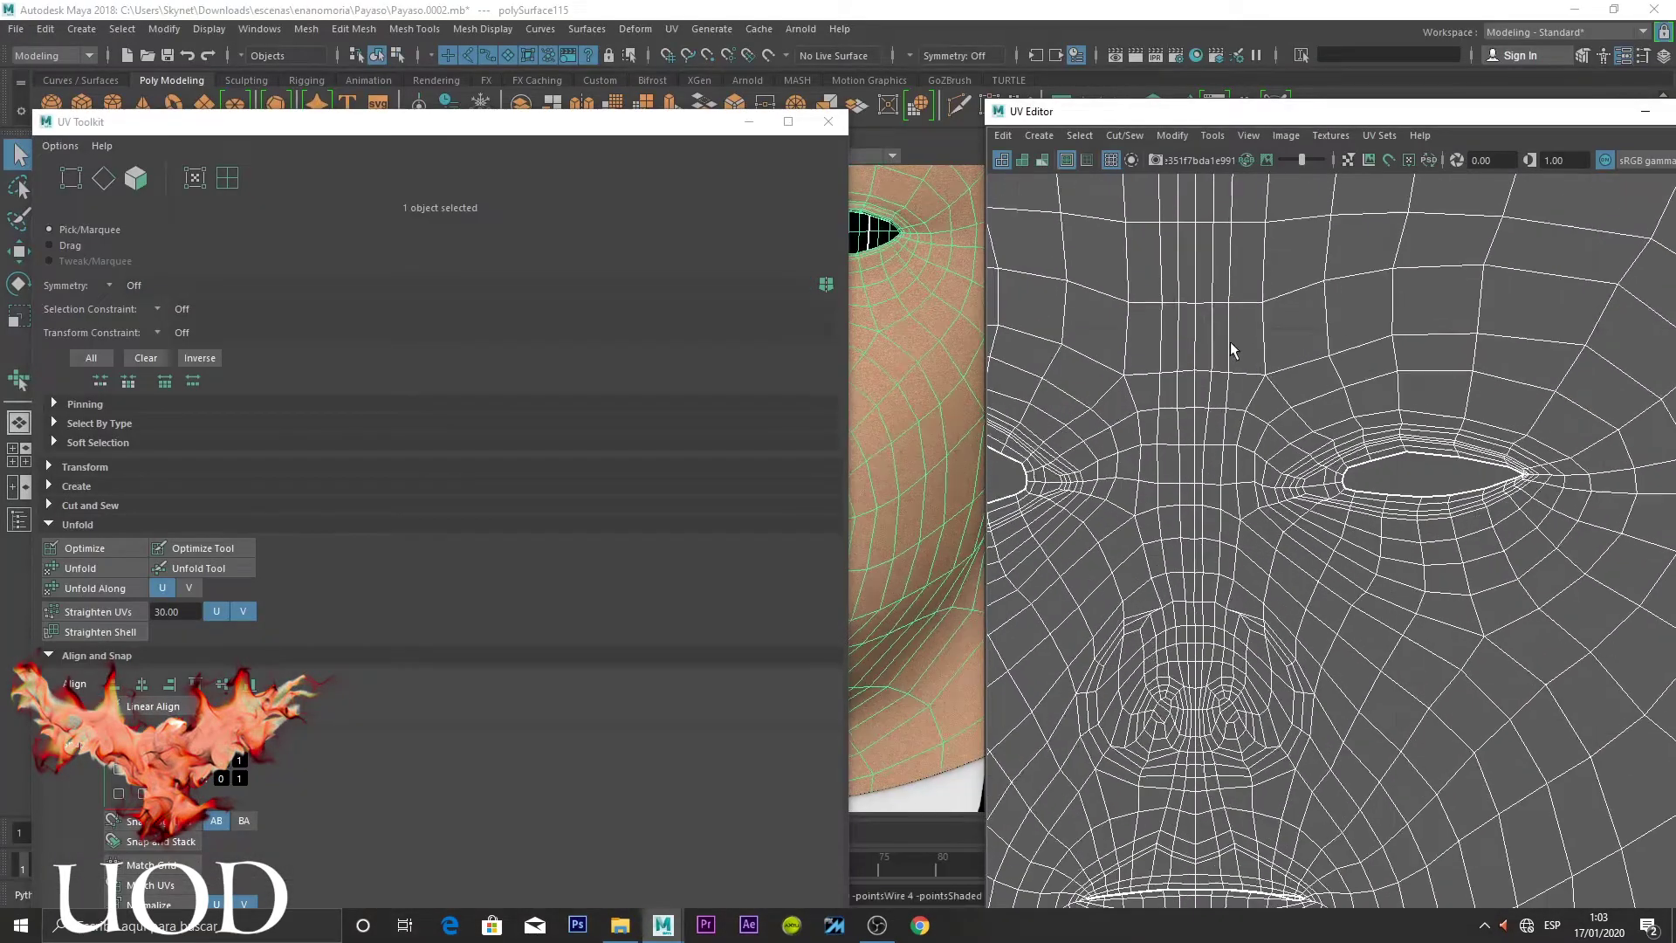
scroll(1190, 355, up, 2)
Select the full vertical centre column of 14 UVs on the face
key(F10)
double_click(1196, 325)
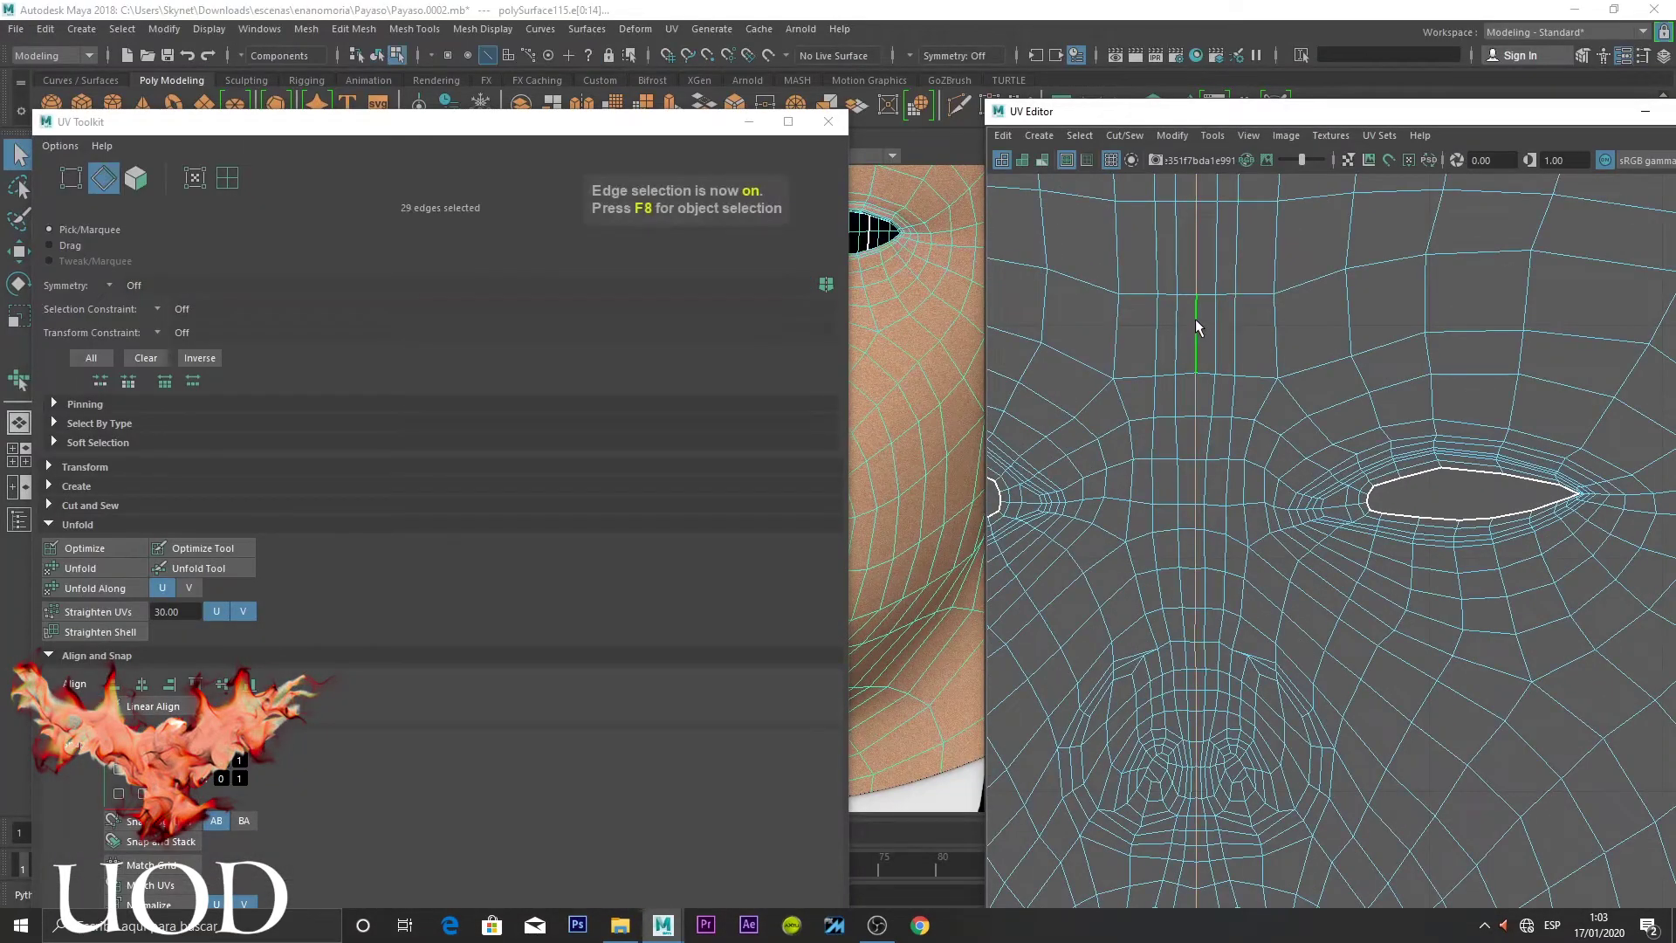
right_drag(1196, 329, 1272, 317)
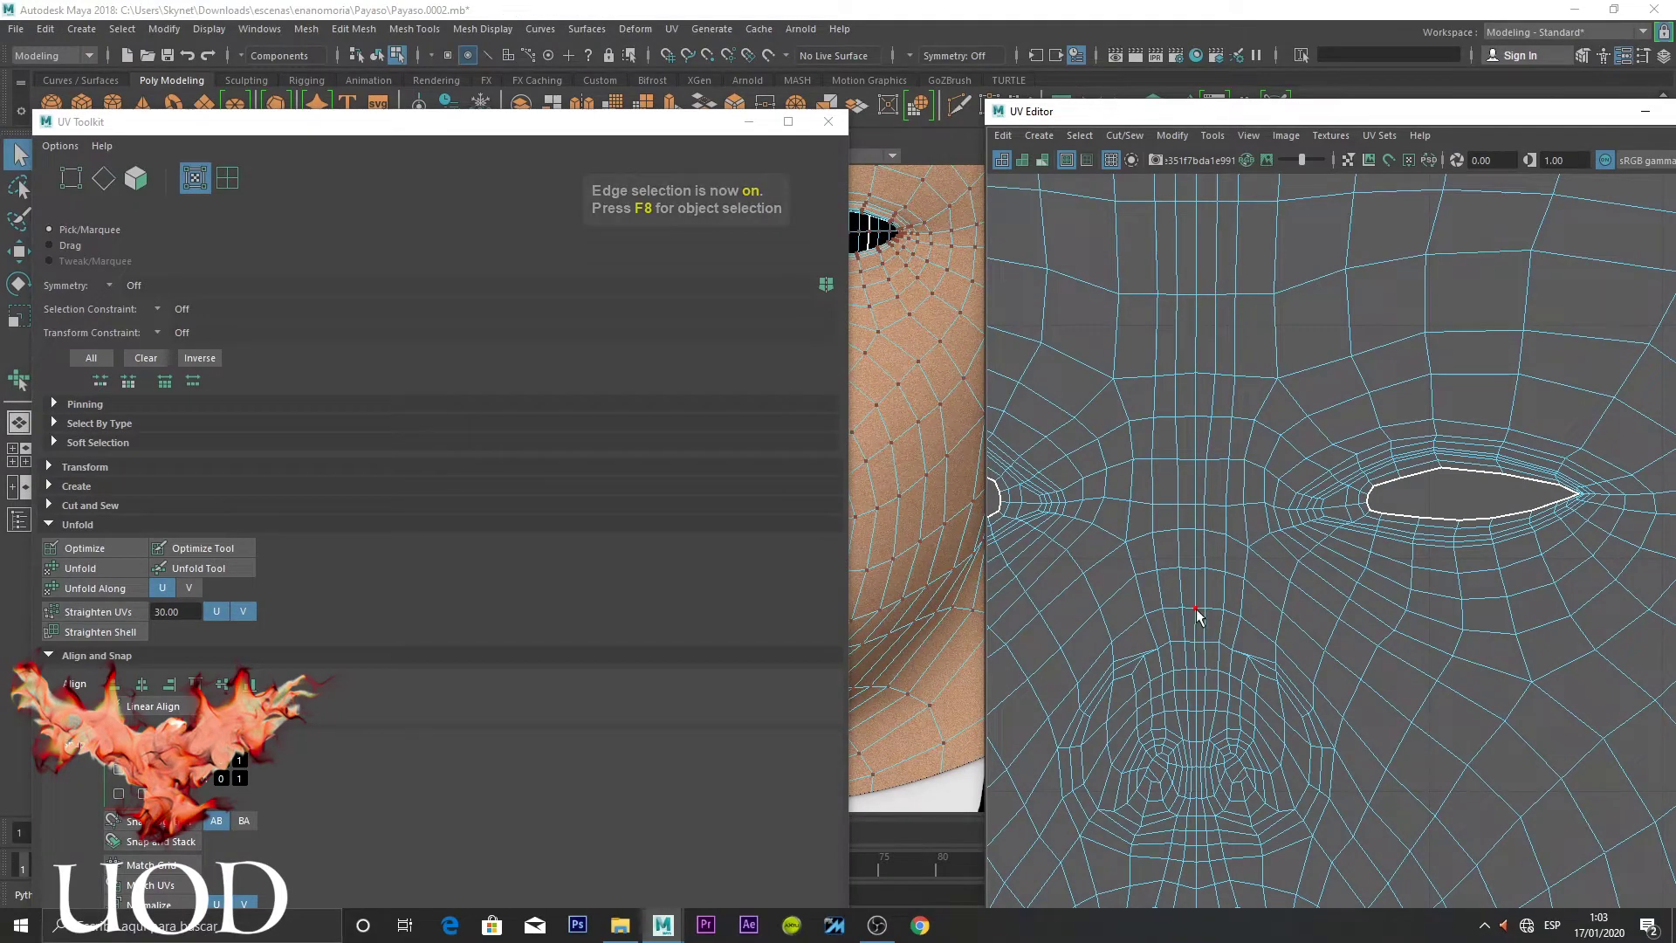
click(1197, 675)
scroll(1275, 733, up, 3)
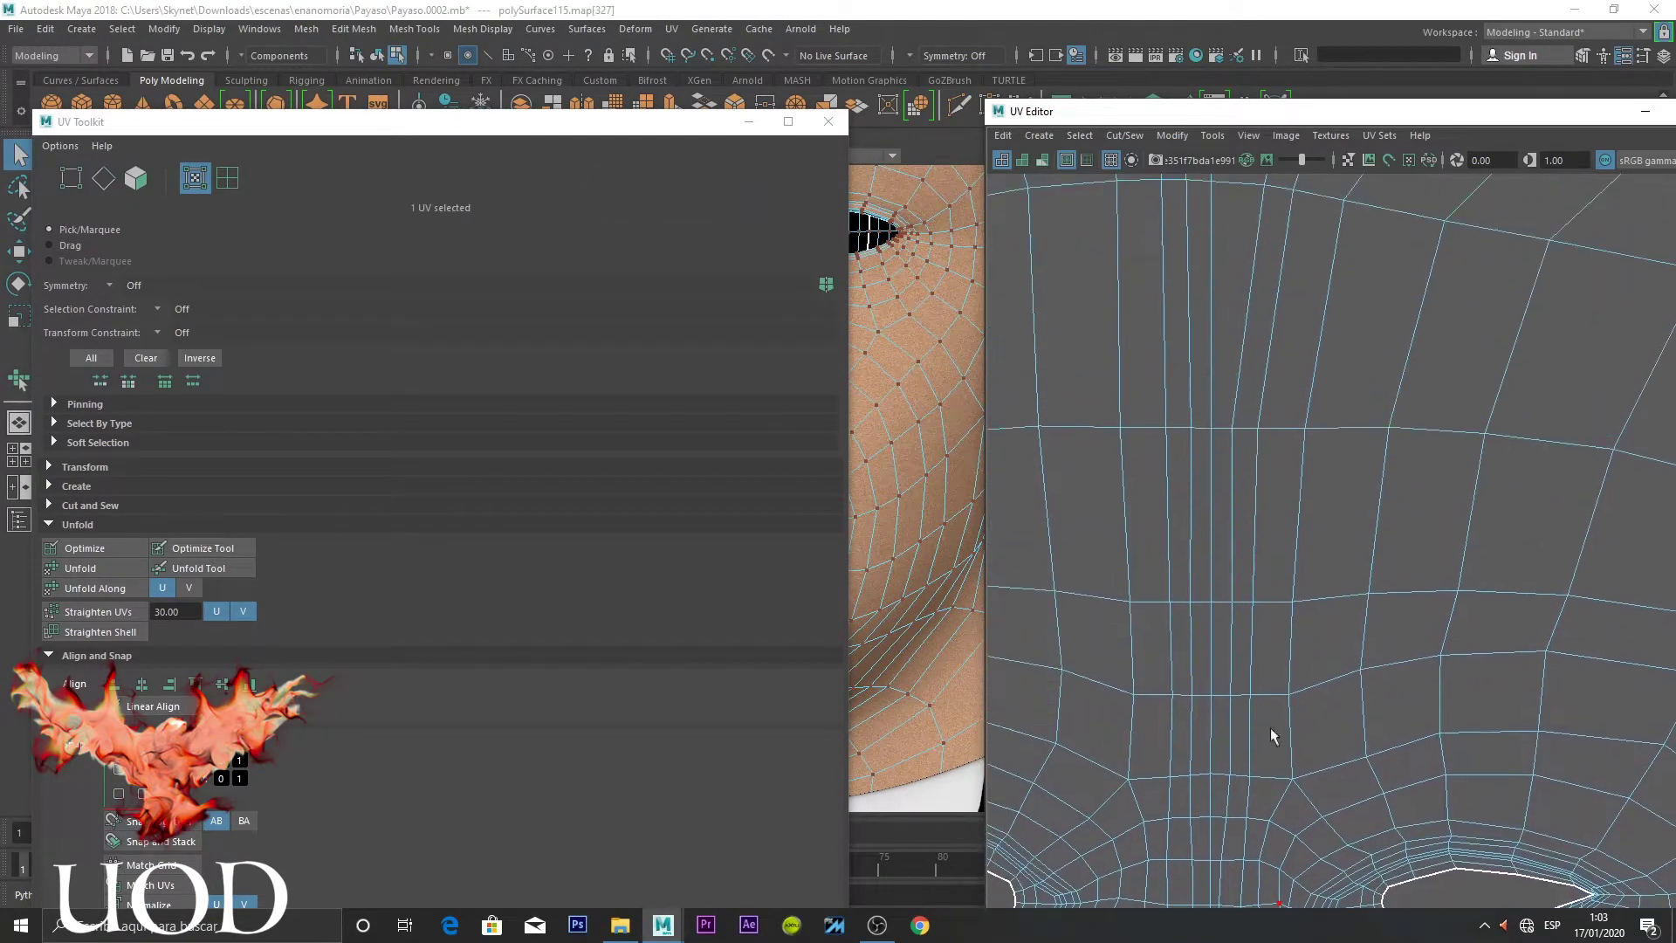
scroll(1276, 733, up, 2)
scroll(1213, 553, up, 2)
scroll(1209, 283, down, 1)
scroll(1222, 275, down, 1)
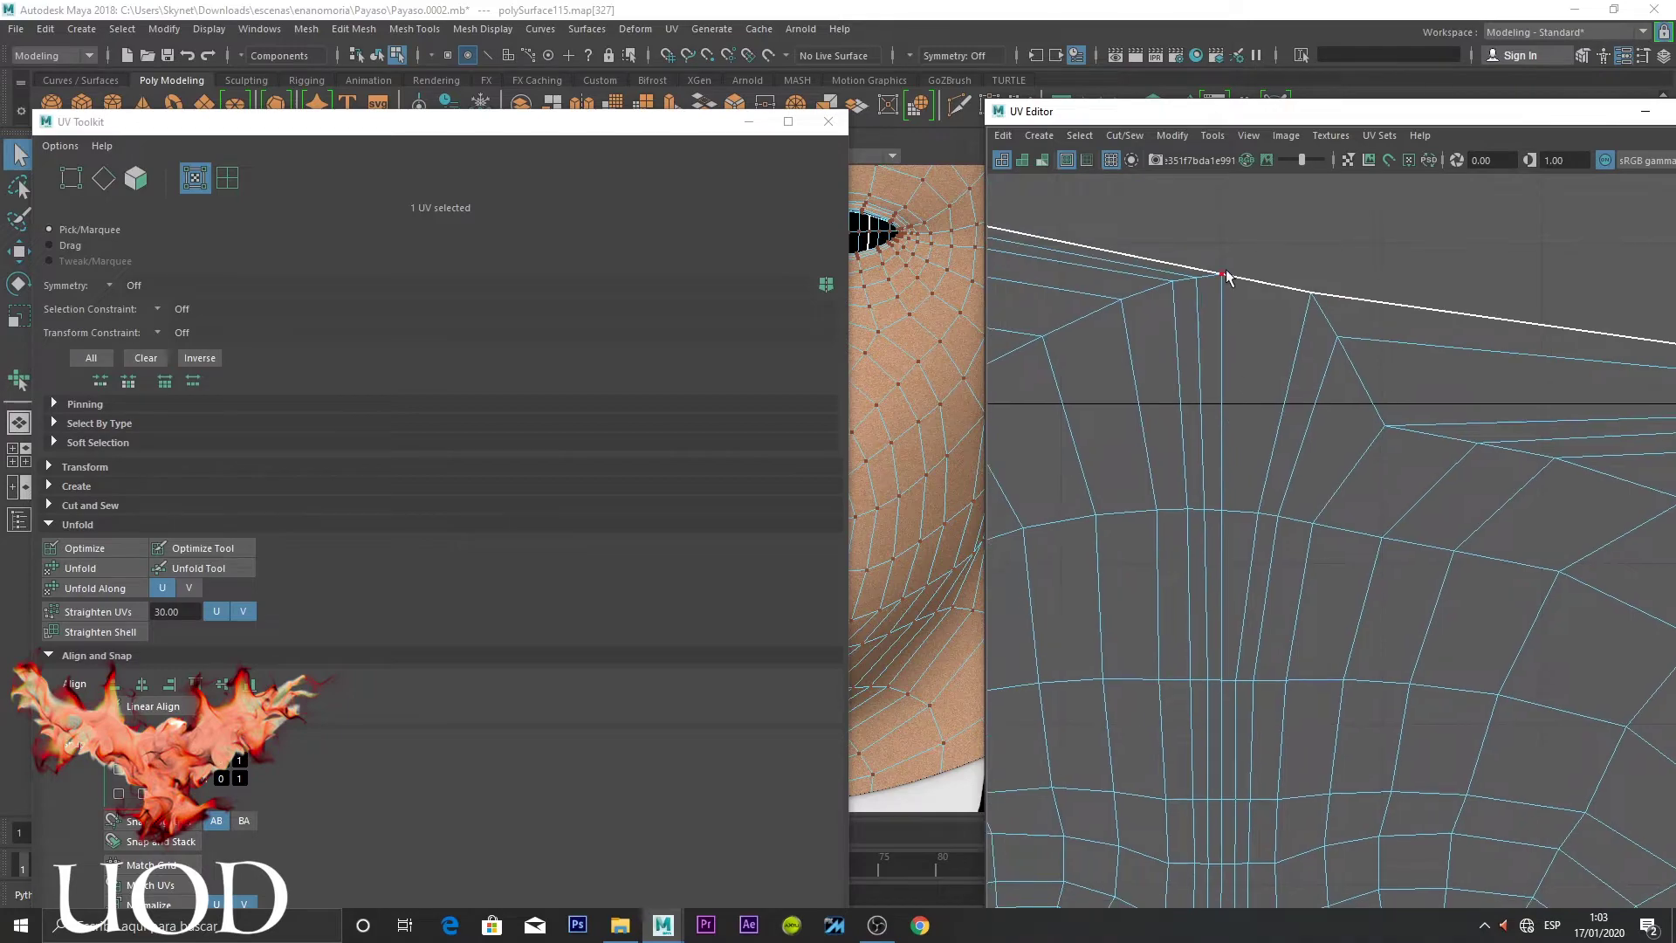
shift+double_click(1227, 273)
scroll(1222, 271, down, 2)
scroll(1220, 266, down, 2)
scroll(1222, 280, up, 1)
Slide the centre UV column sideways onto the seam with the Move tool
key(w)
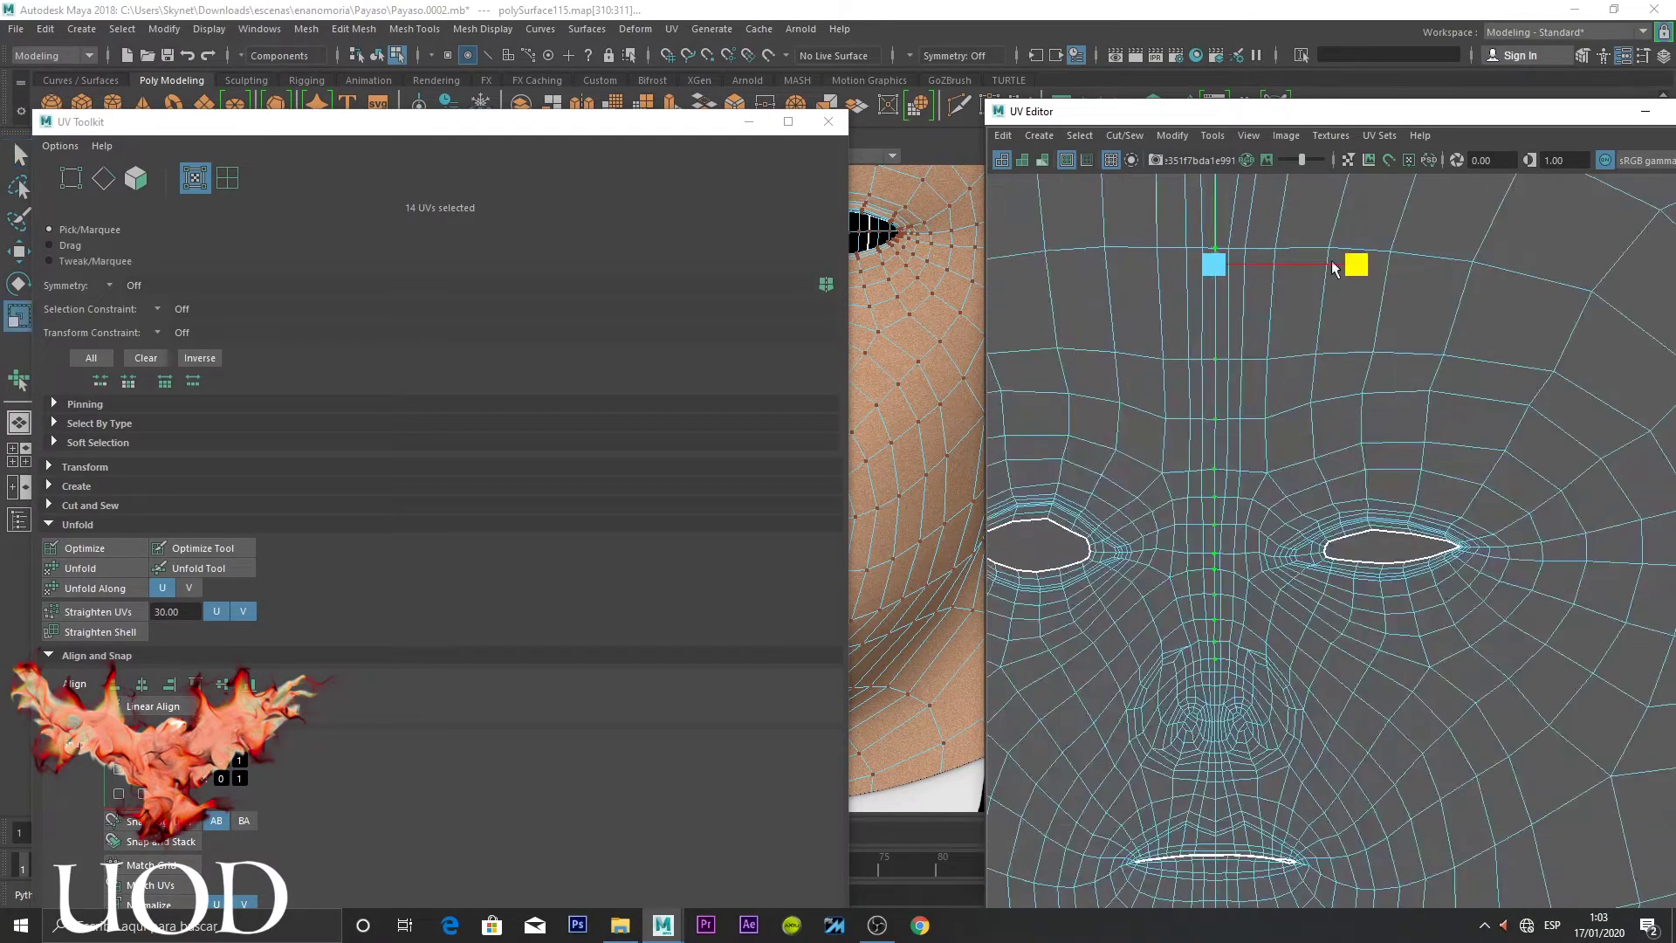
scroll(1283, 386, up, 2)
drag(1340, 261, 1205, 730)
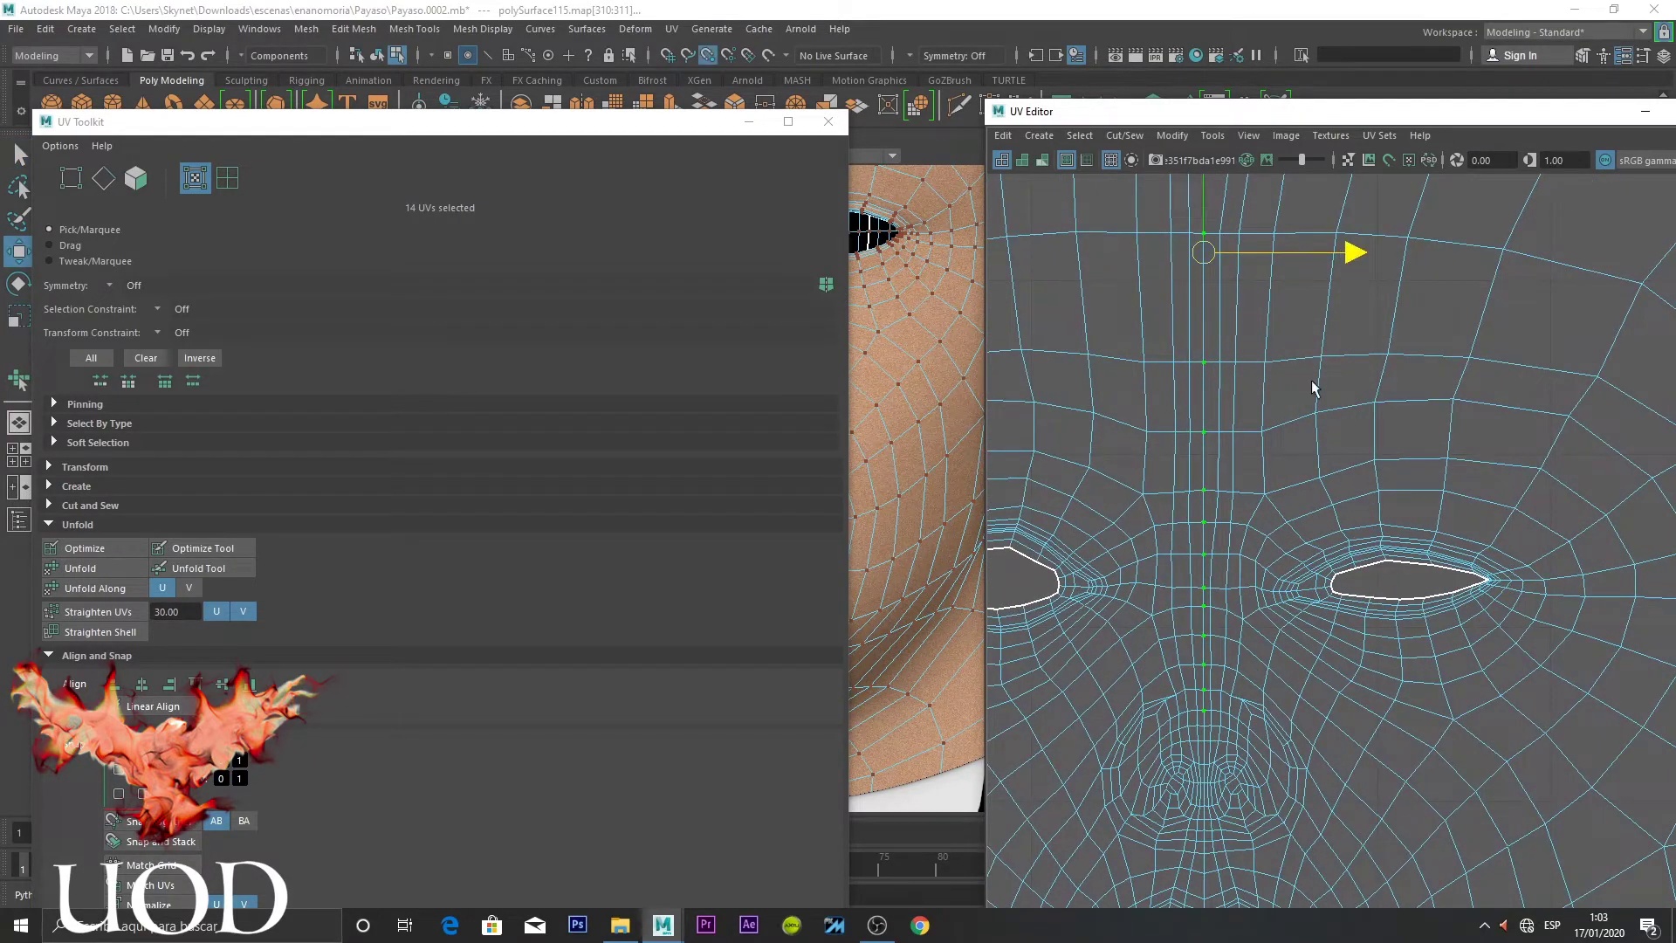
scroll(1225, 647, up, 2)
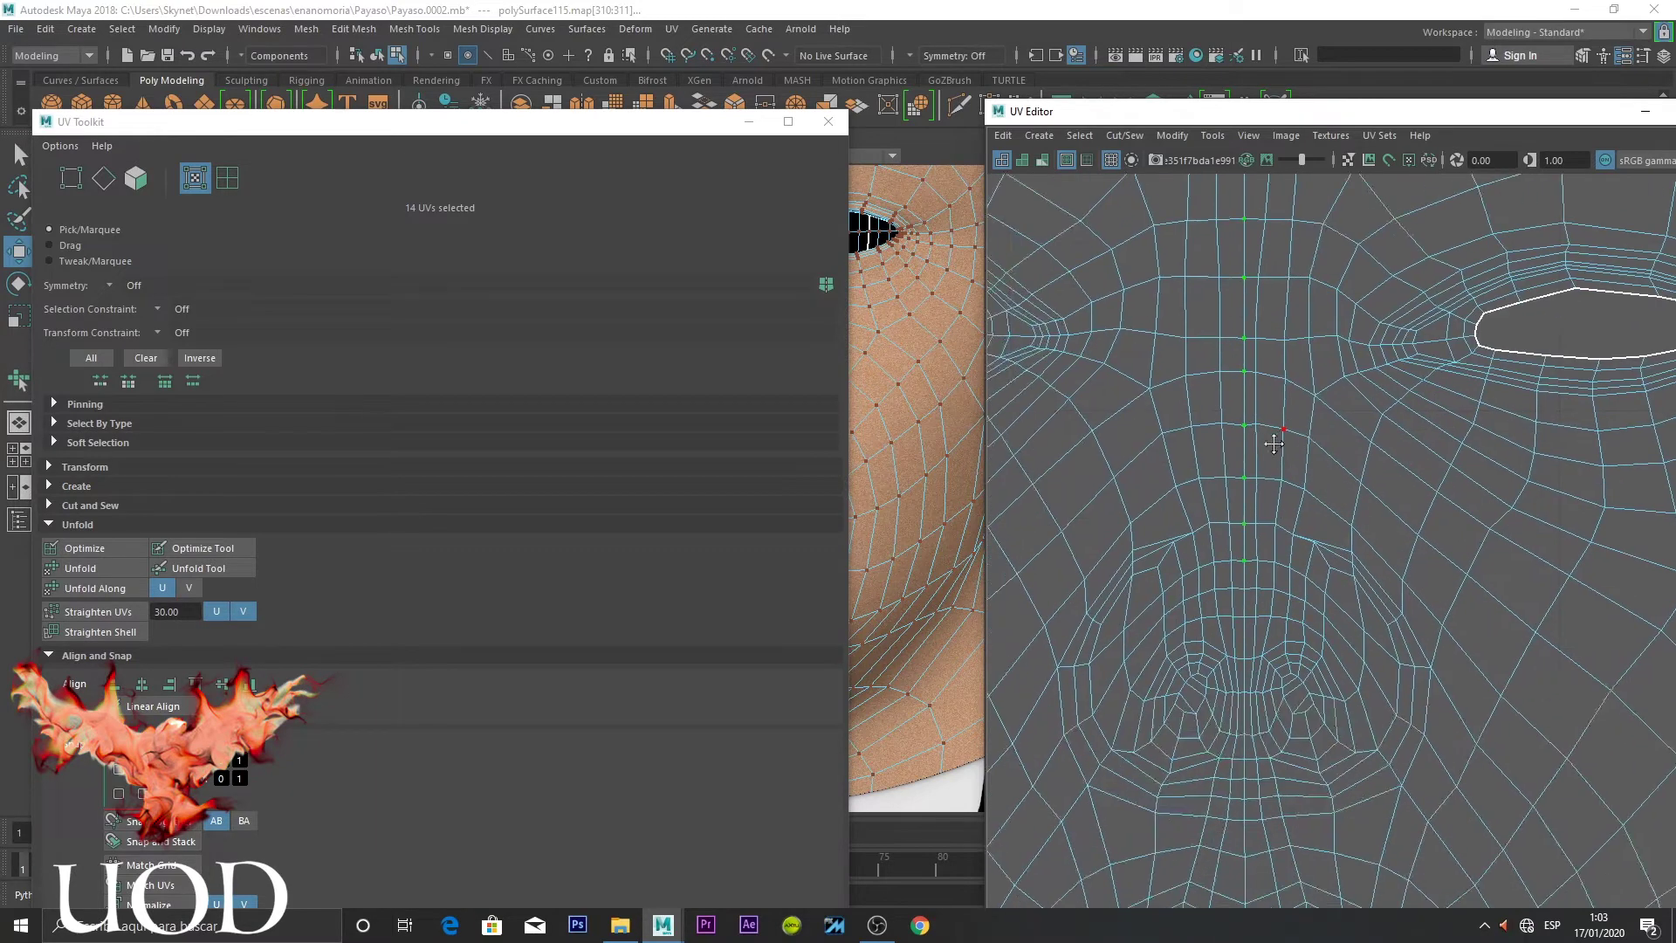
scroll(1225, 648, up, 2)
right_drag(1234, 553, 1277, 463)
Select the centre UVs down the nose bridge and switch to edge selection
drag(1175, 589, 1171, 589)
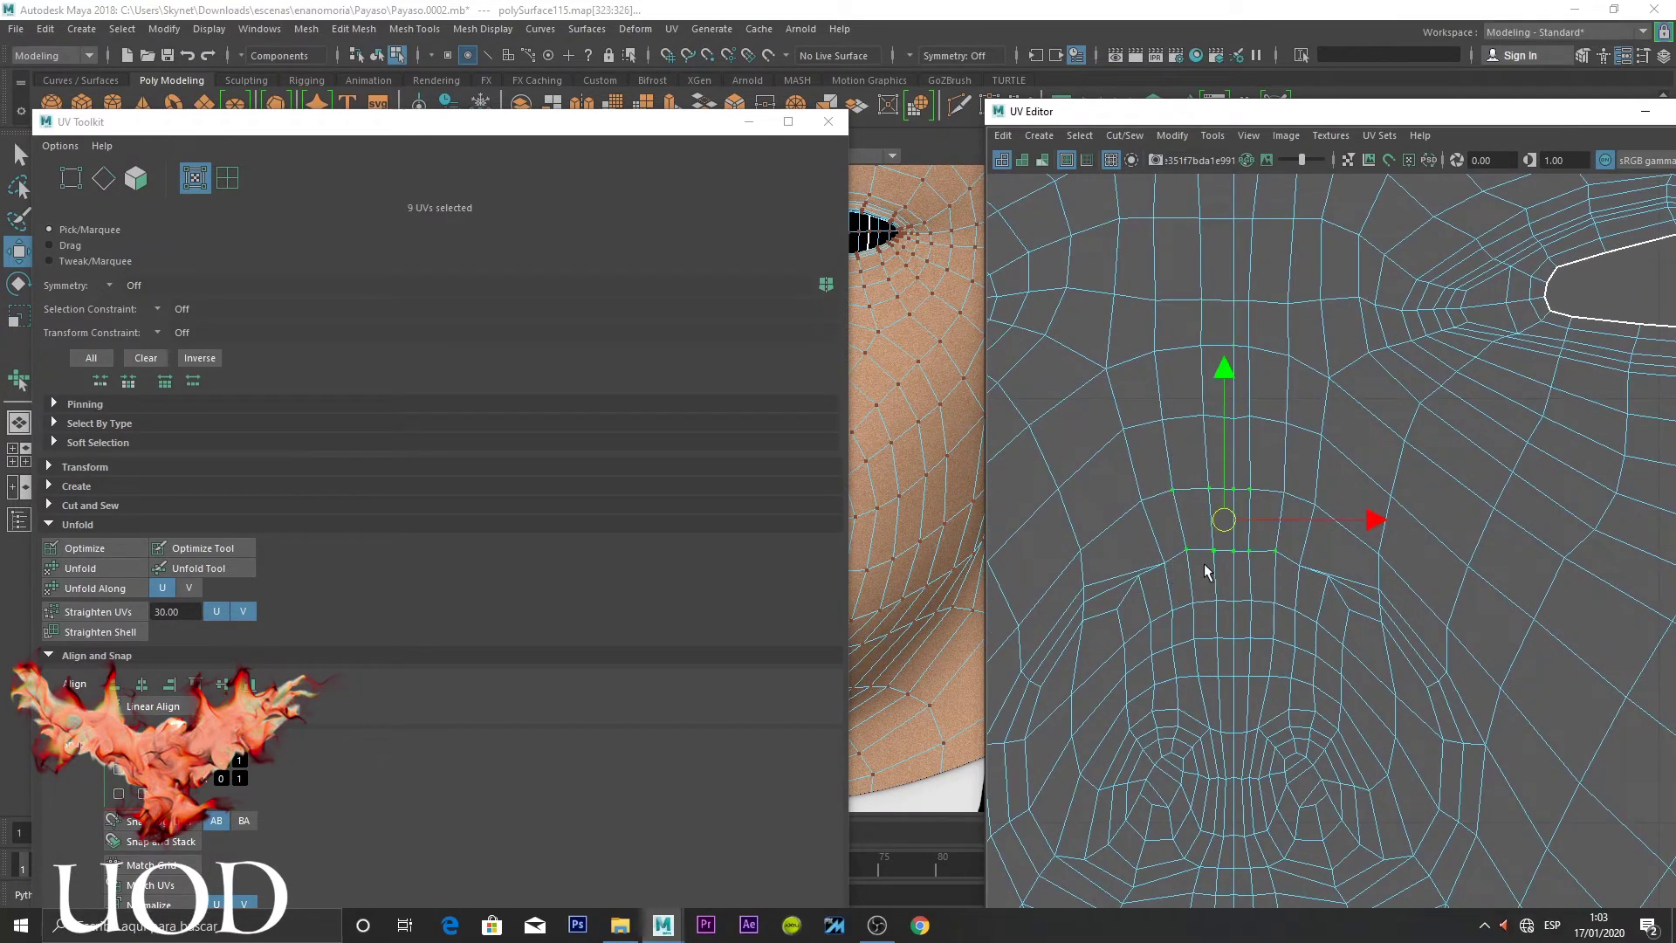
key(q)
click(1260, 406)
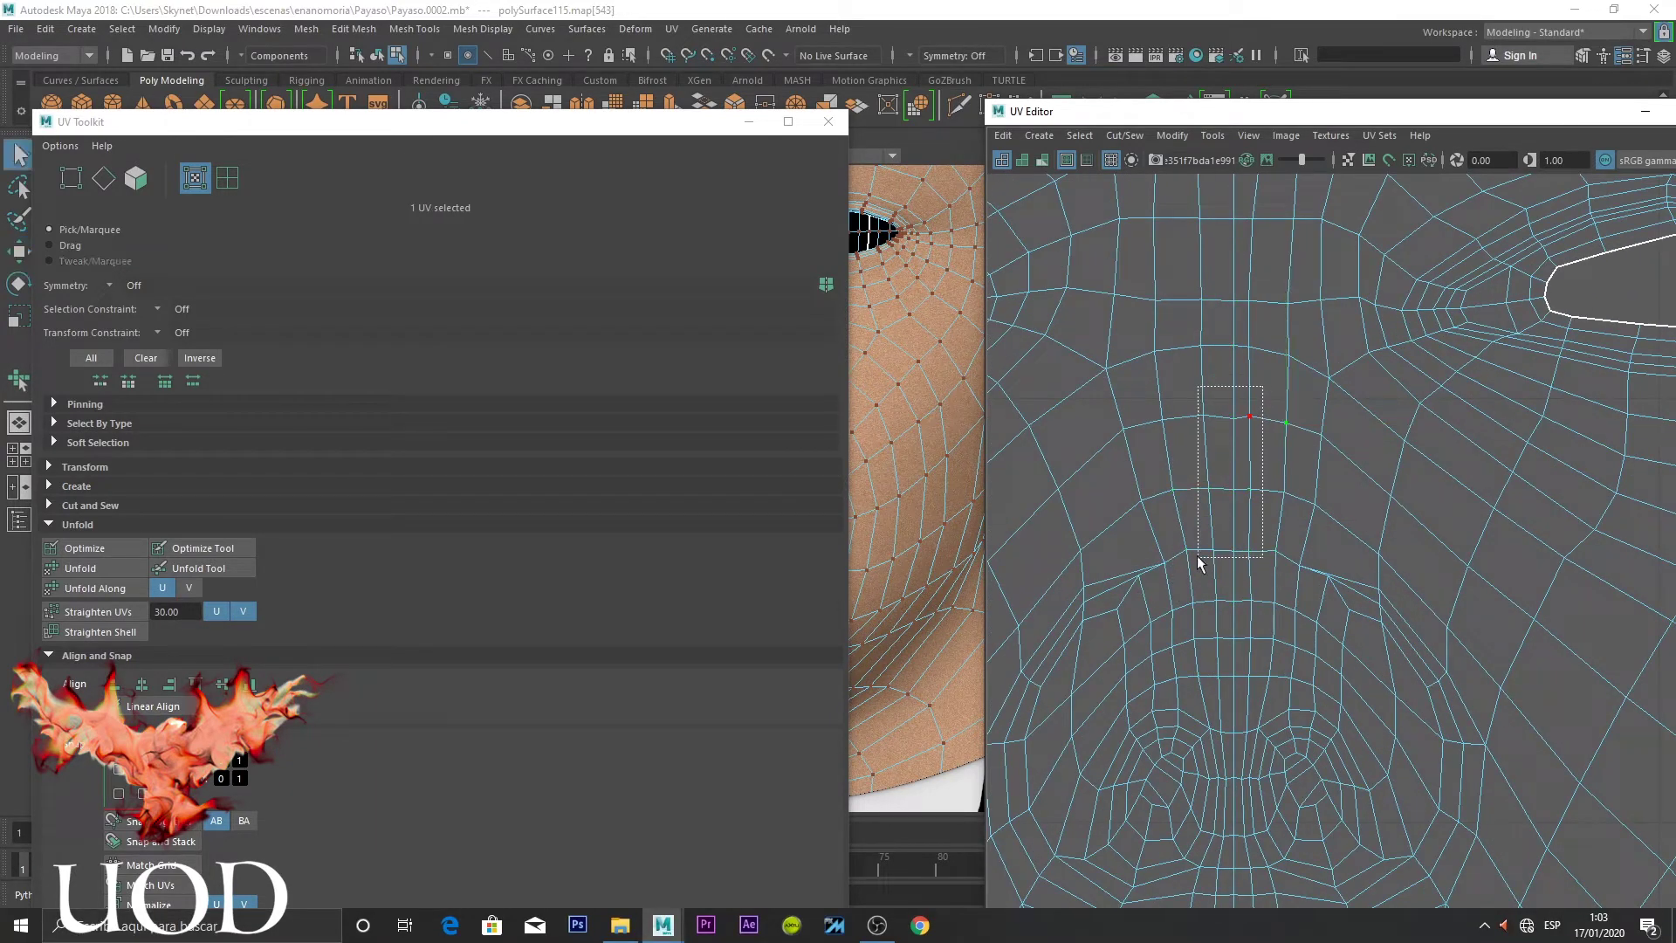
drag(1198, 563, 1170, 580)
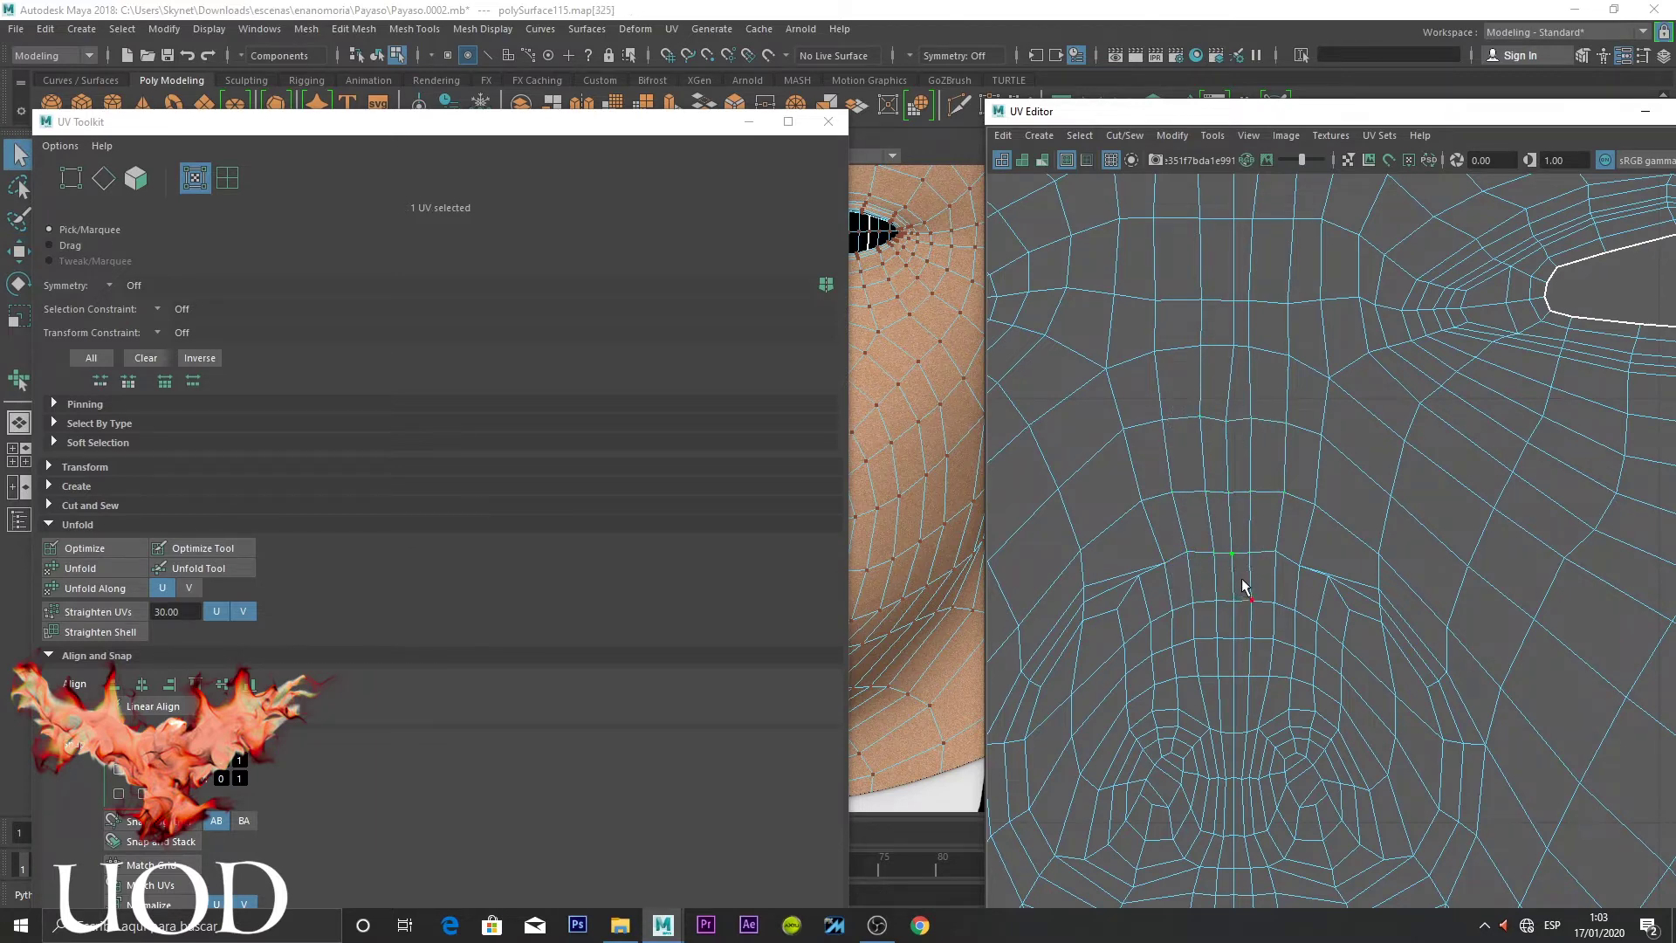
key(F10)
Linear-align the selected centre edges and nudge the column slightly sideways near the eyes
scroll(1228, 458, down, 2)
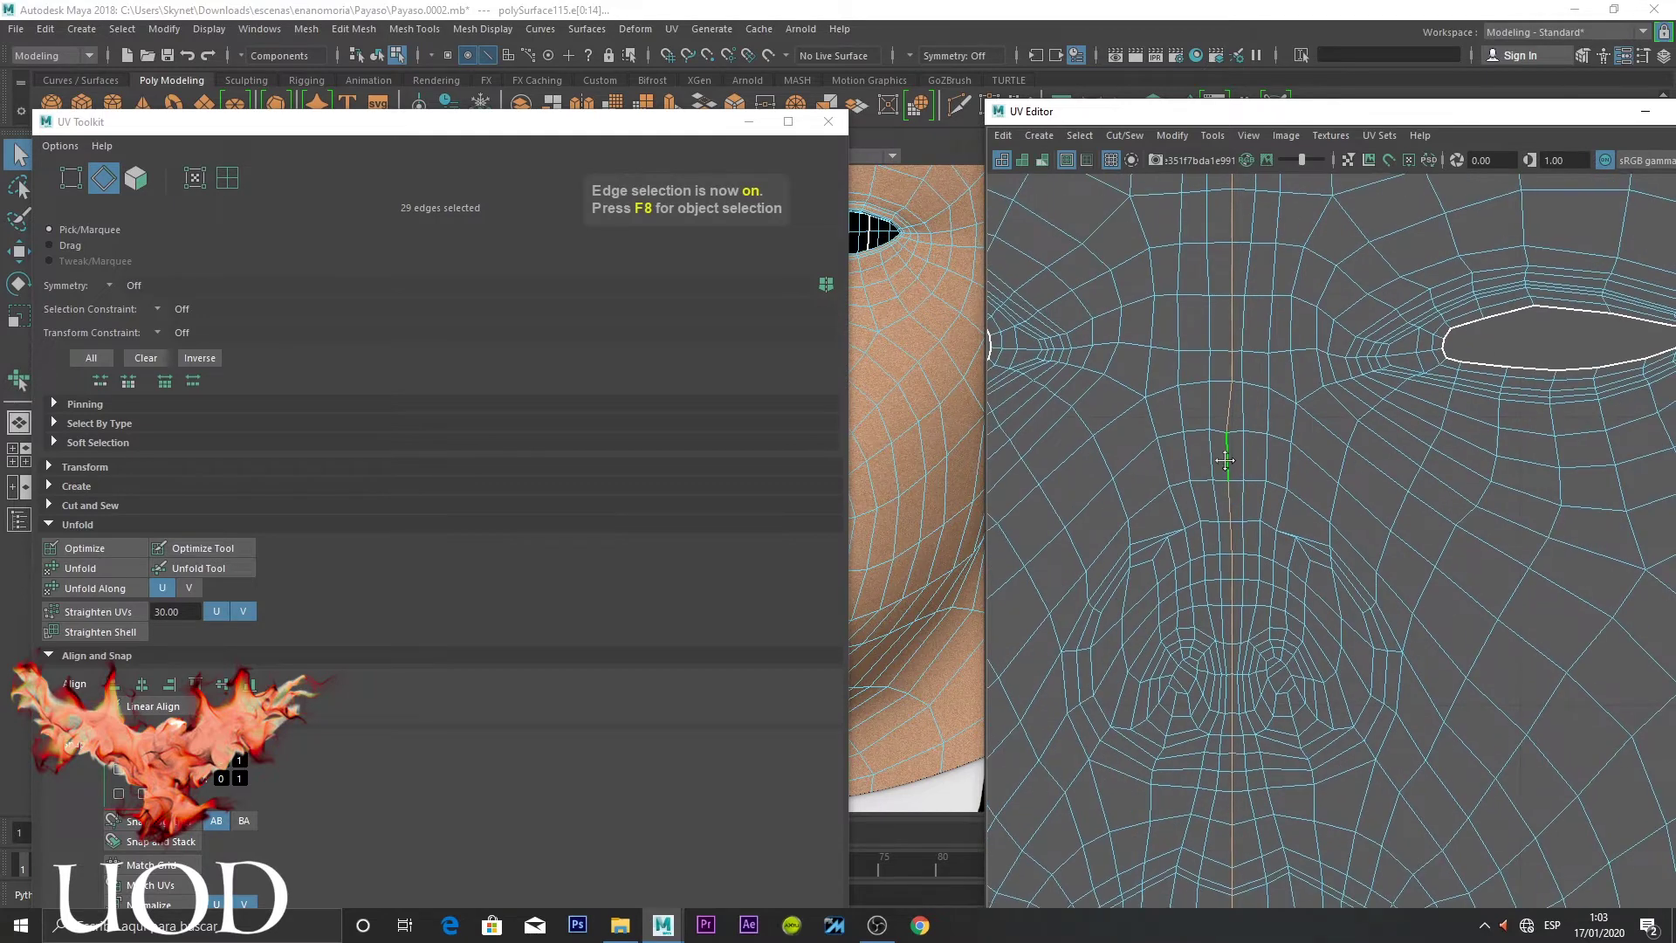
scroll(1228, 458, down, 2)
click(160, 688)
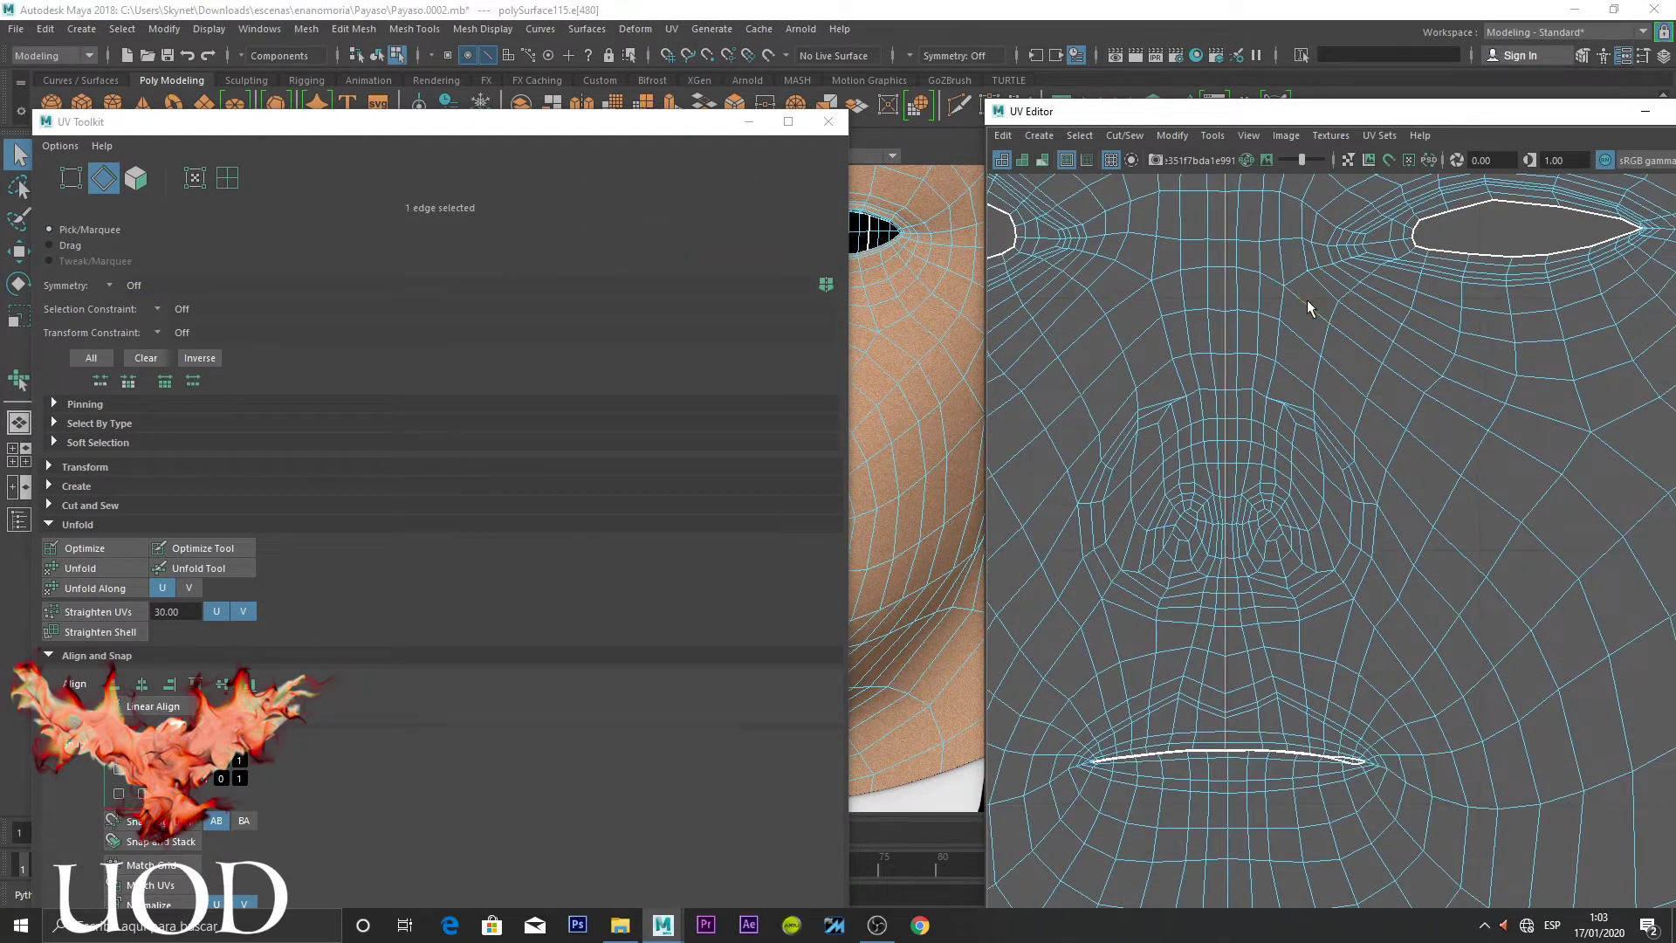
scroll(1318, 303, down, 2)
key(w)
scroll(1307, 337, down, 2)
alt+middle_drag(1268, 318, 1223, 550)
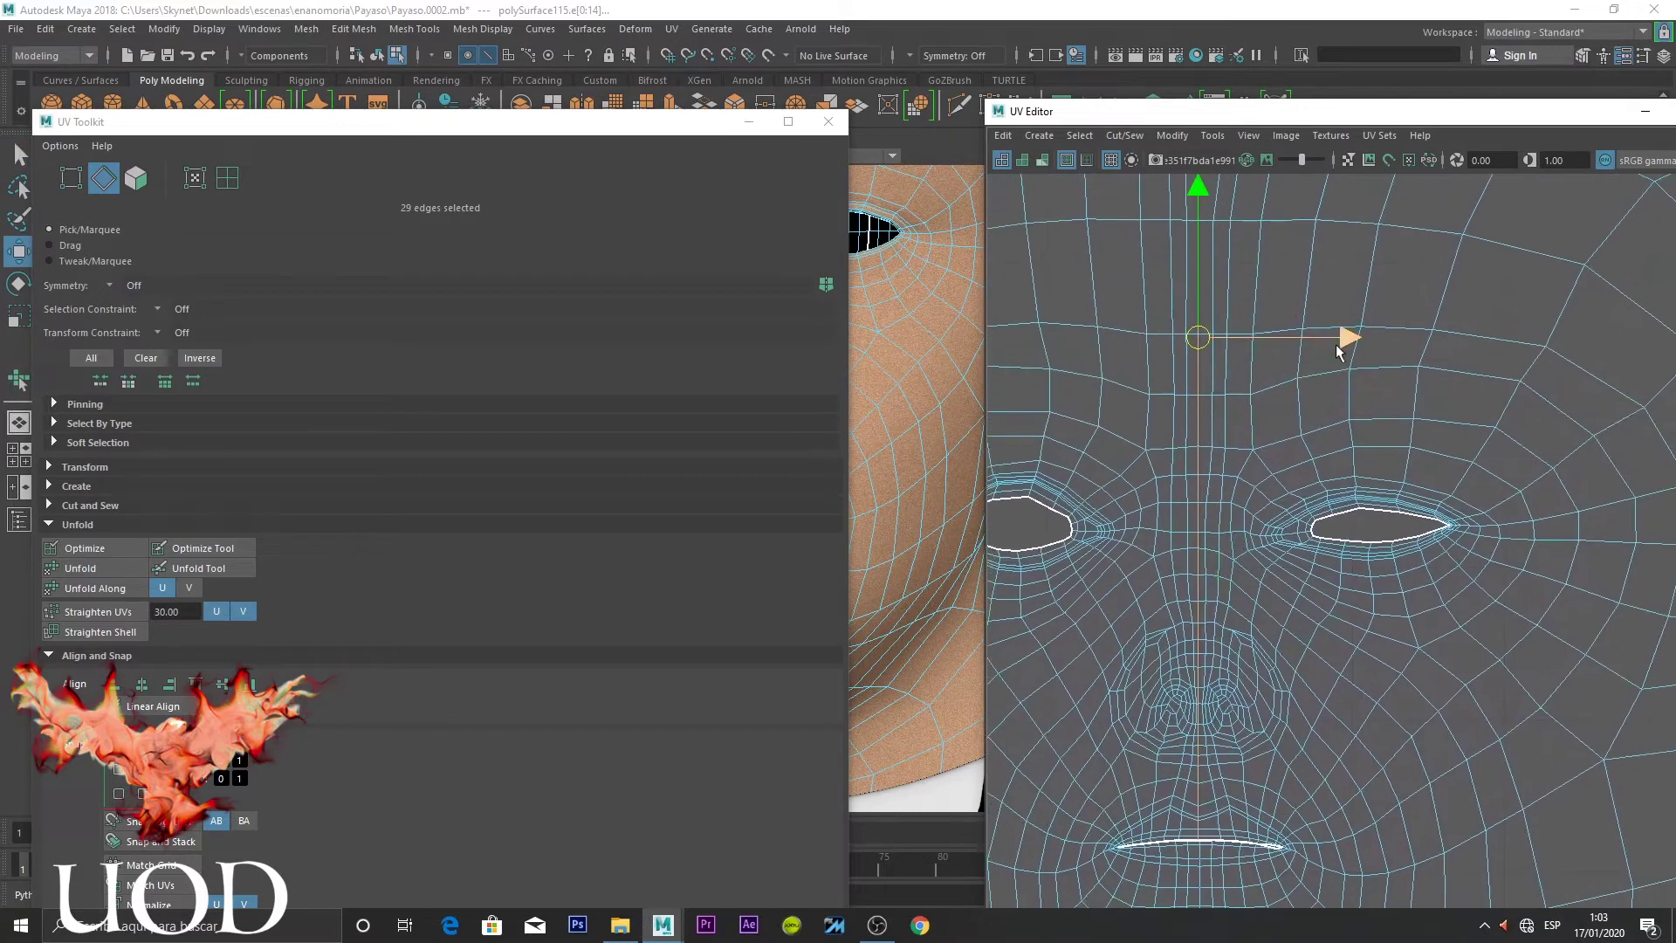
drag(1343, 342, 1345, 346)
key(q)
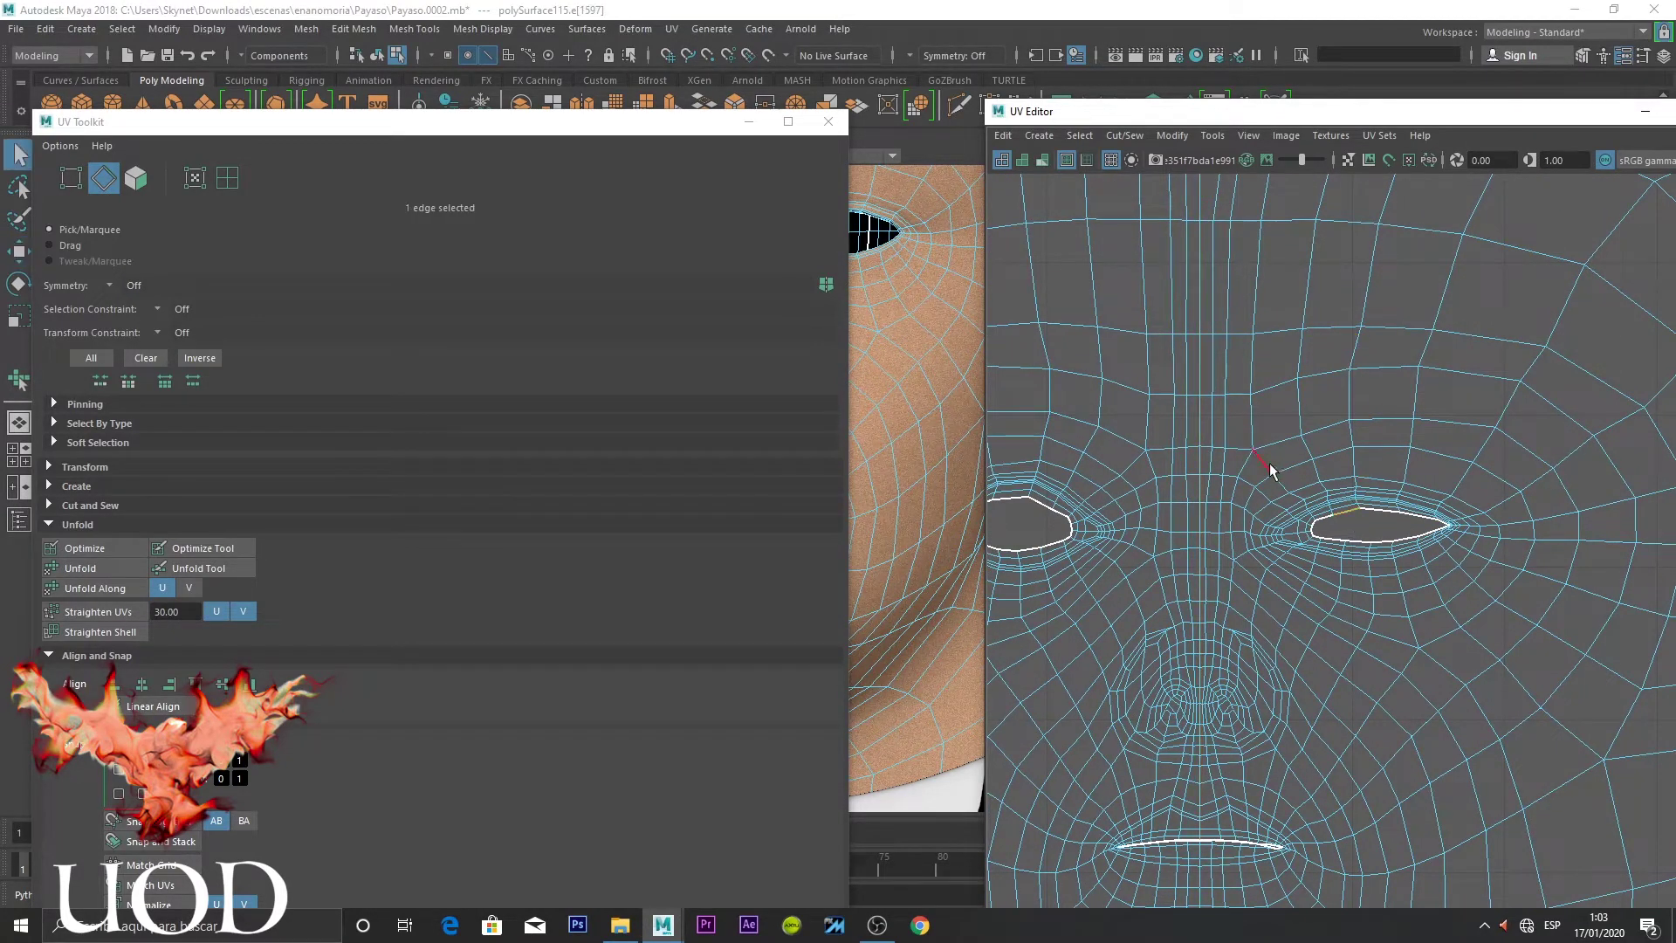
Nudge the chin's centre edges onto the seam with the Move tool
scroll(1269, 463, down, 3)
alt+middle_drag(1248, 786, 1230, 367)
scroll(1222, 590, up, 3)
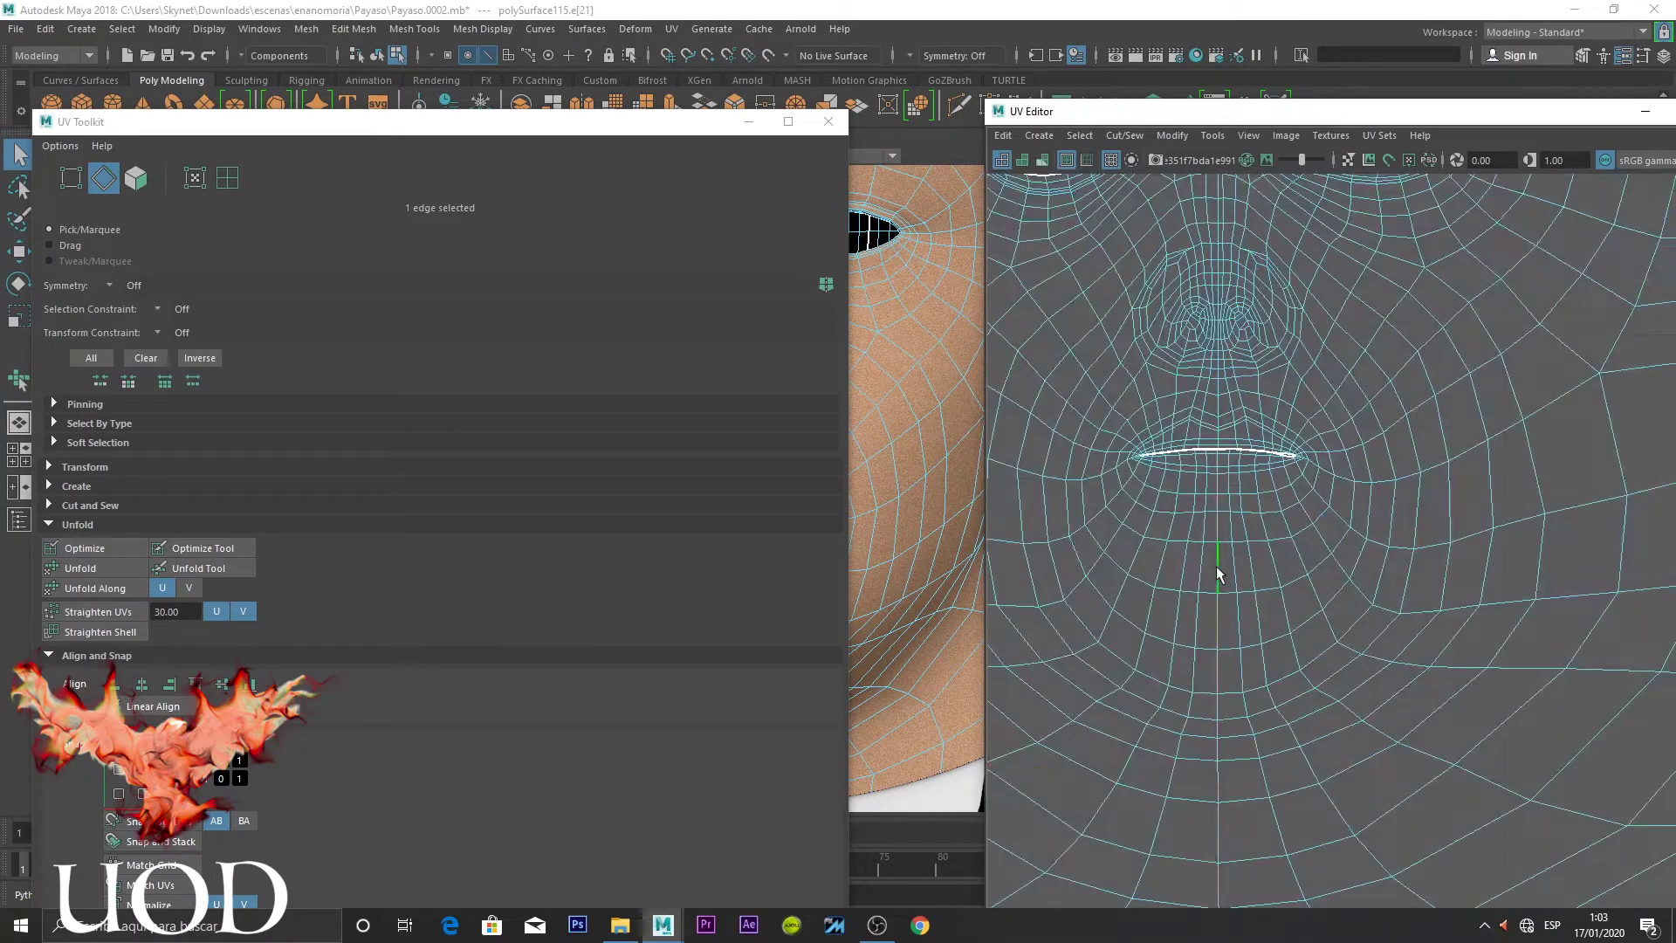
key(r)
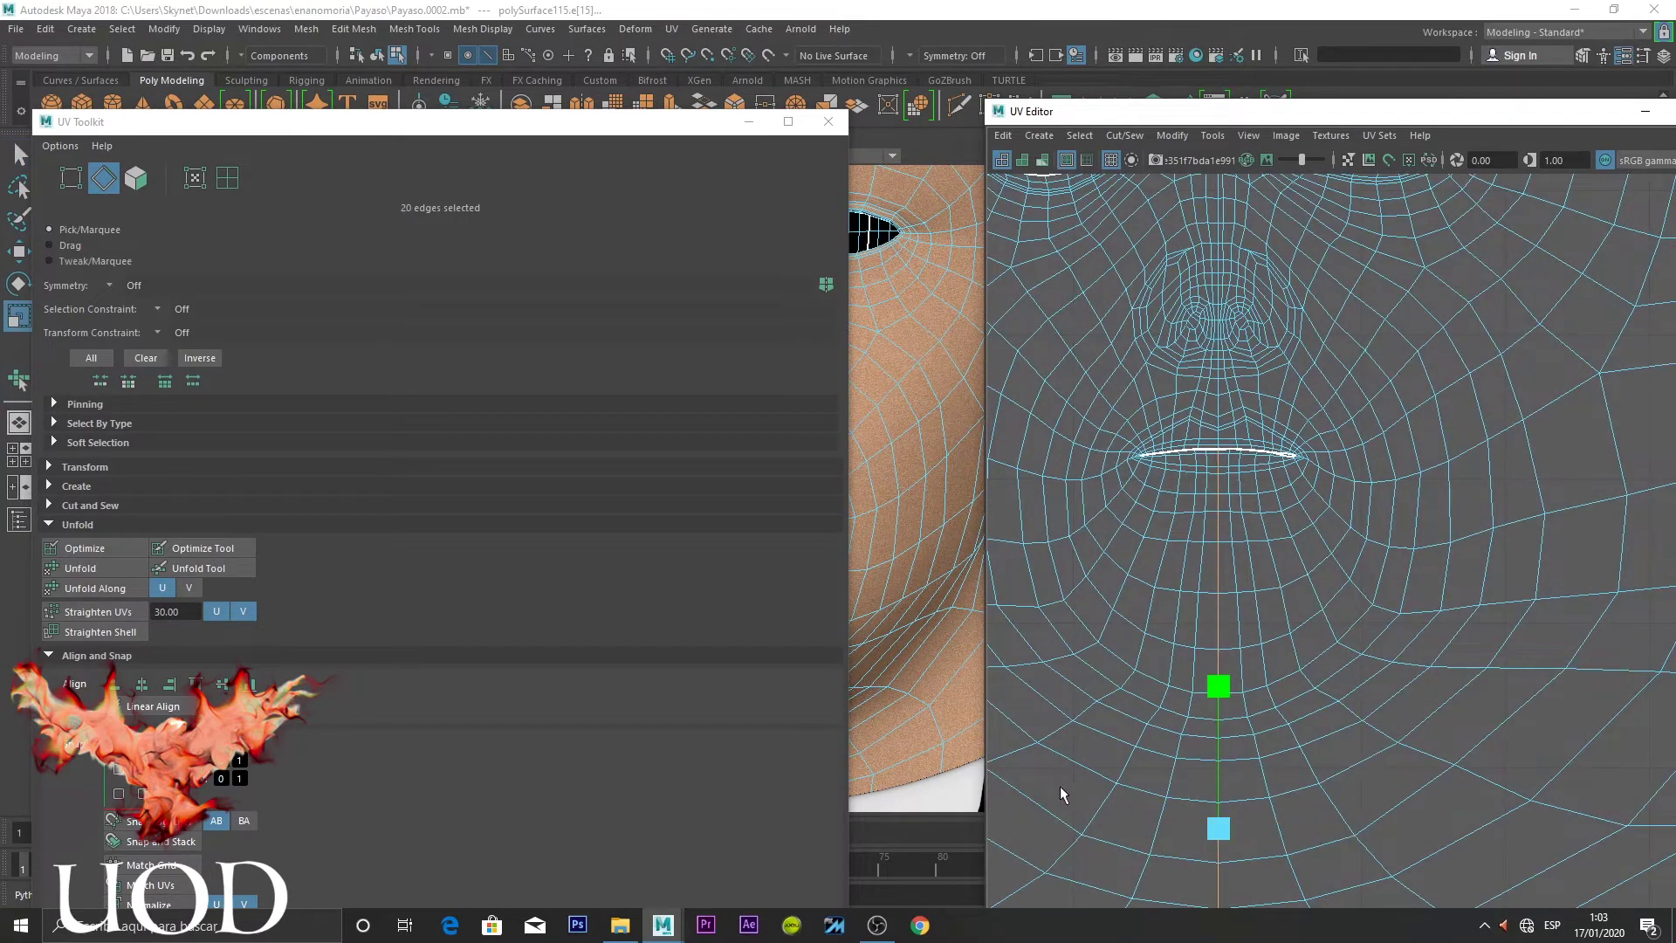
key(w)
drag(1379, 838, 1370, 829)
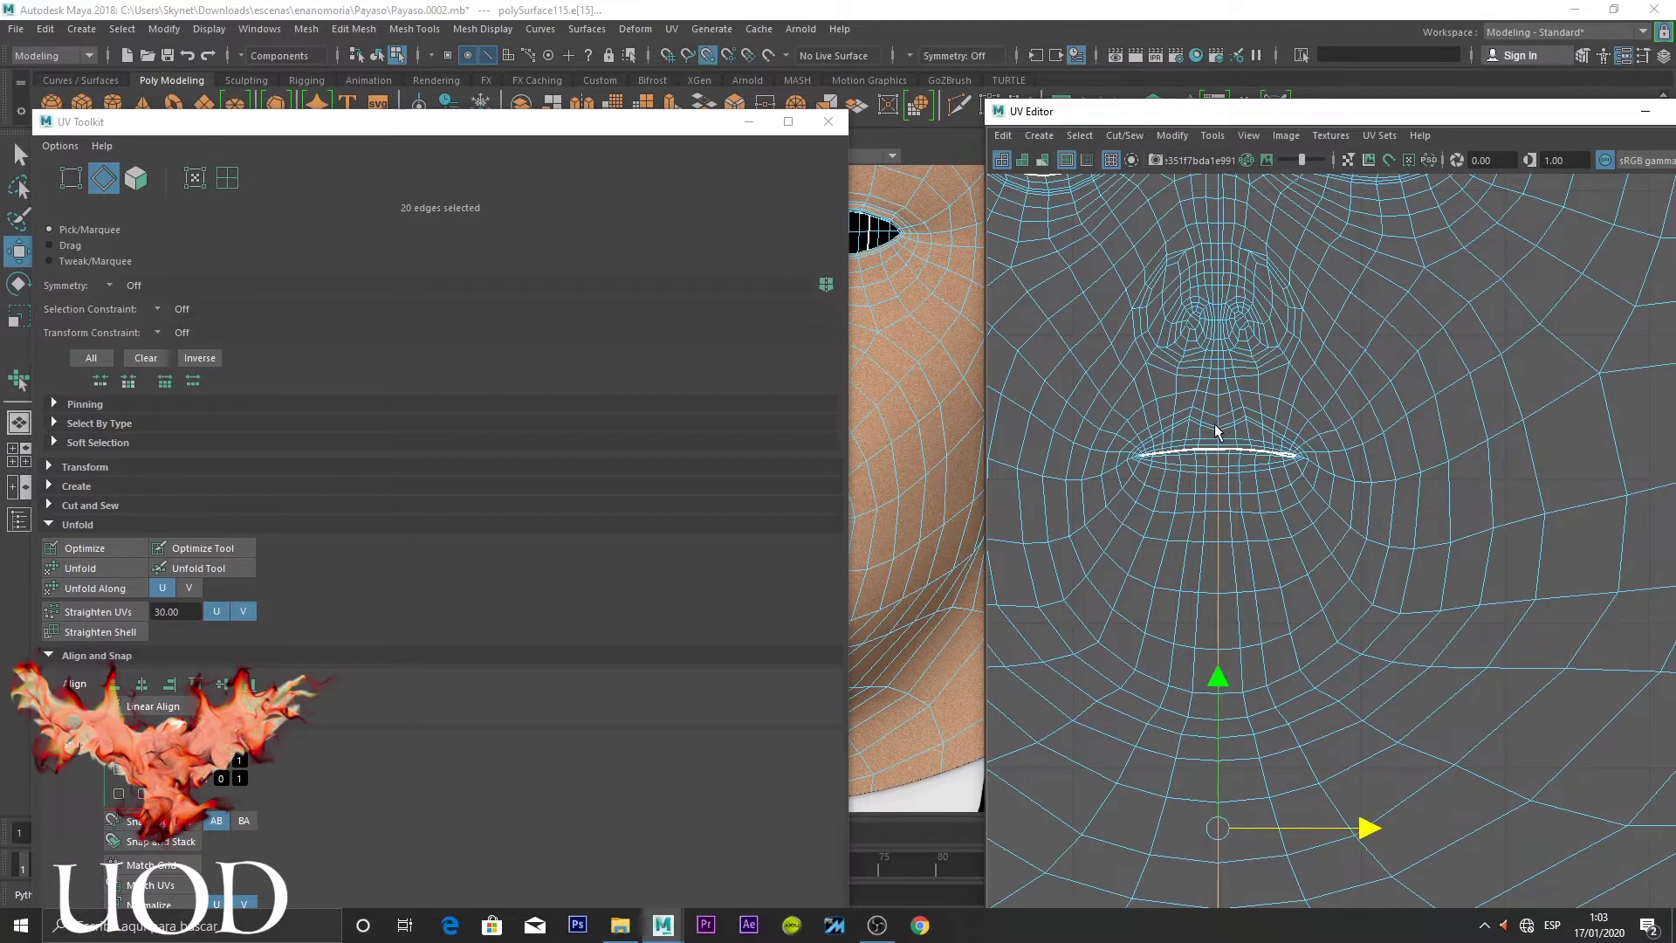
scroll(1244, 428, down, 3)
key(q)
Select the entire face UV shell and expand the Transform section, collapsing Unfold and Align and Snap
scroll(1244, 428, down, 3)
scroll(1318, 421, up, 1)
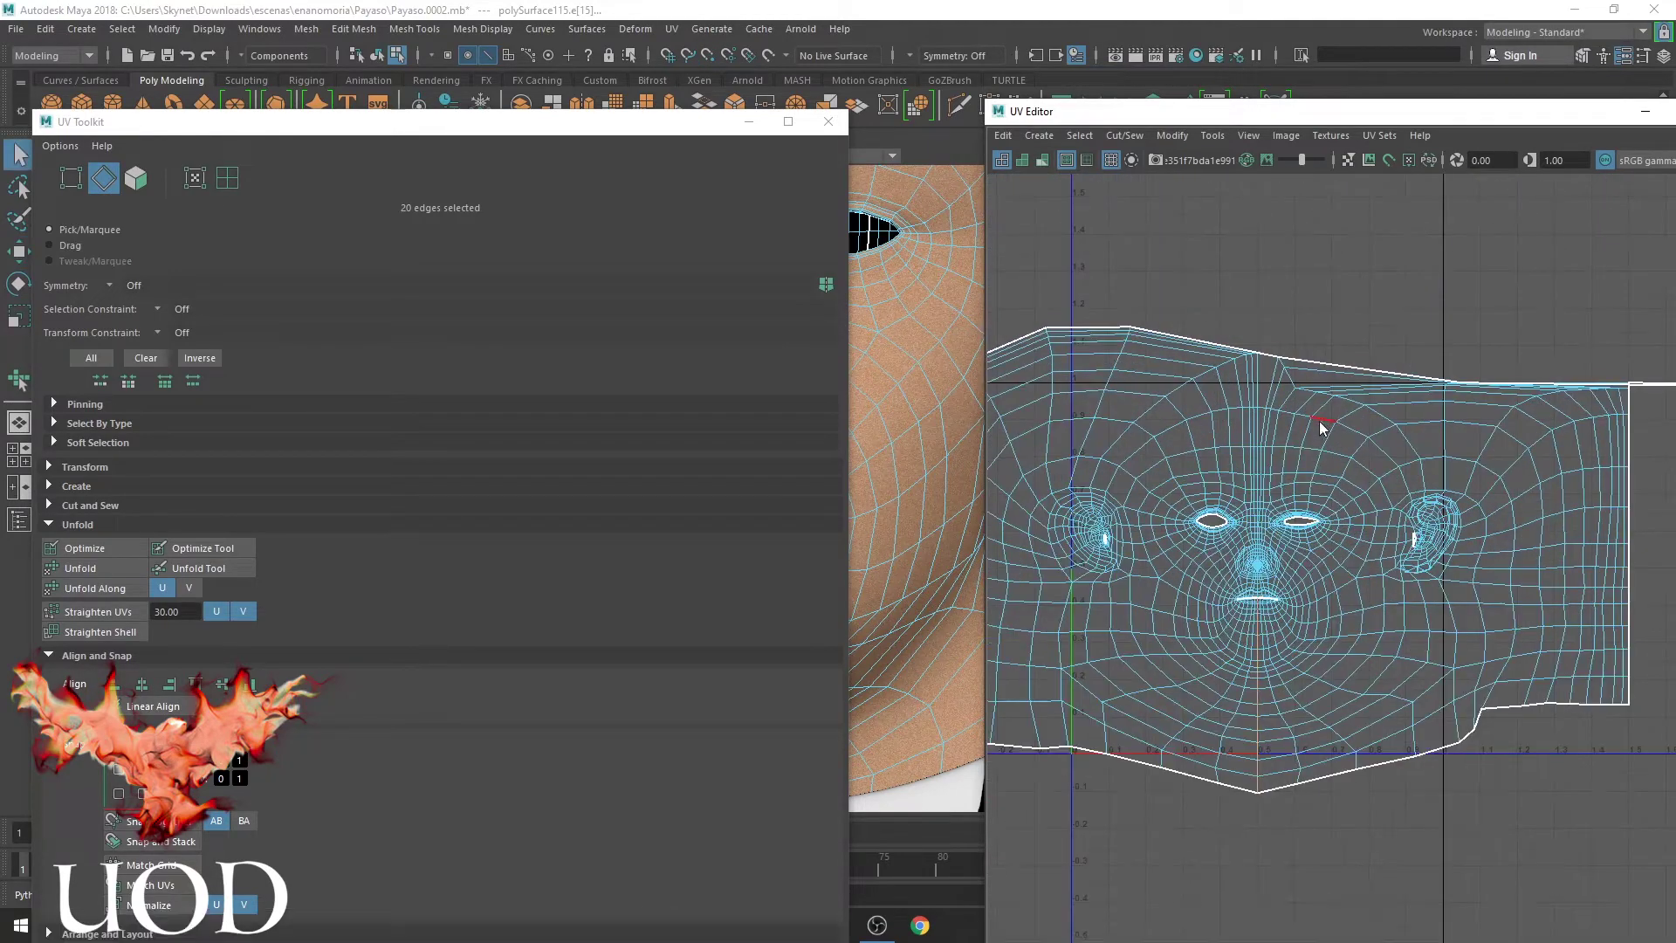
mouse_move(1268, 410)
right_down()
mouse_move(1258, 473)
mouse_move(1238, 274)
right_up()
scroll(1266, 463, up, 2)
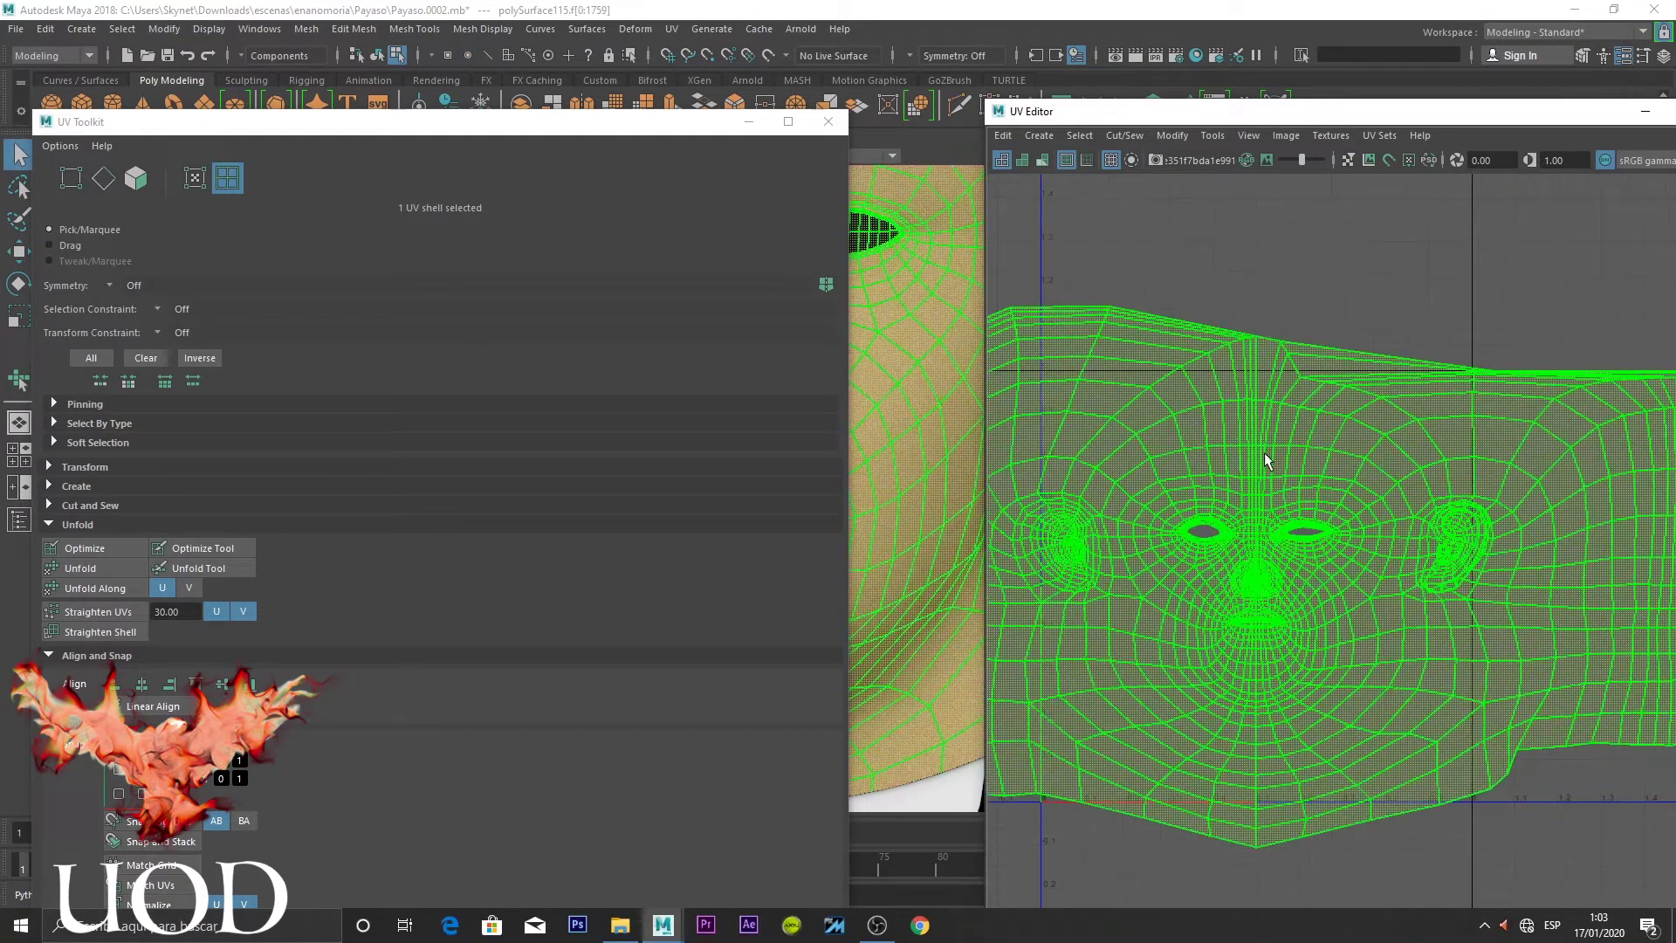
scroll(1268, 460, up, 1)
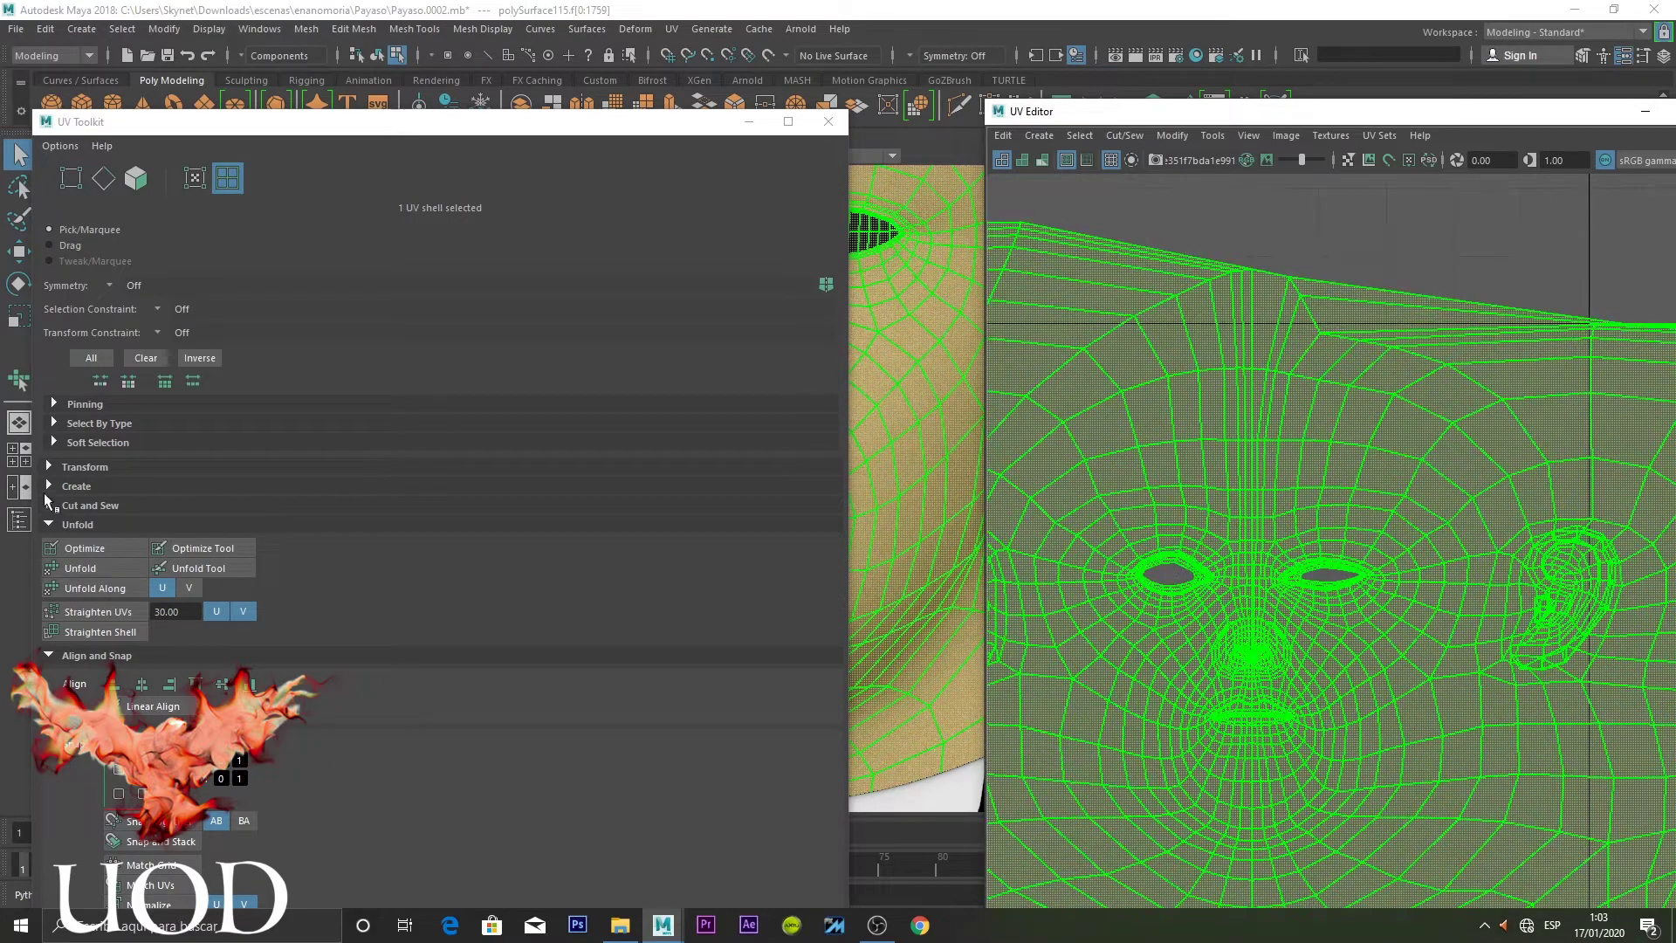
click(47, 523)
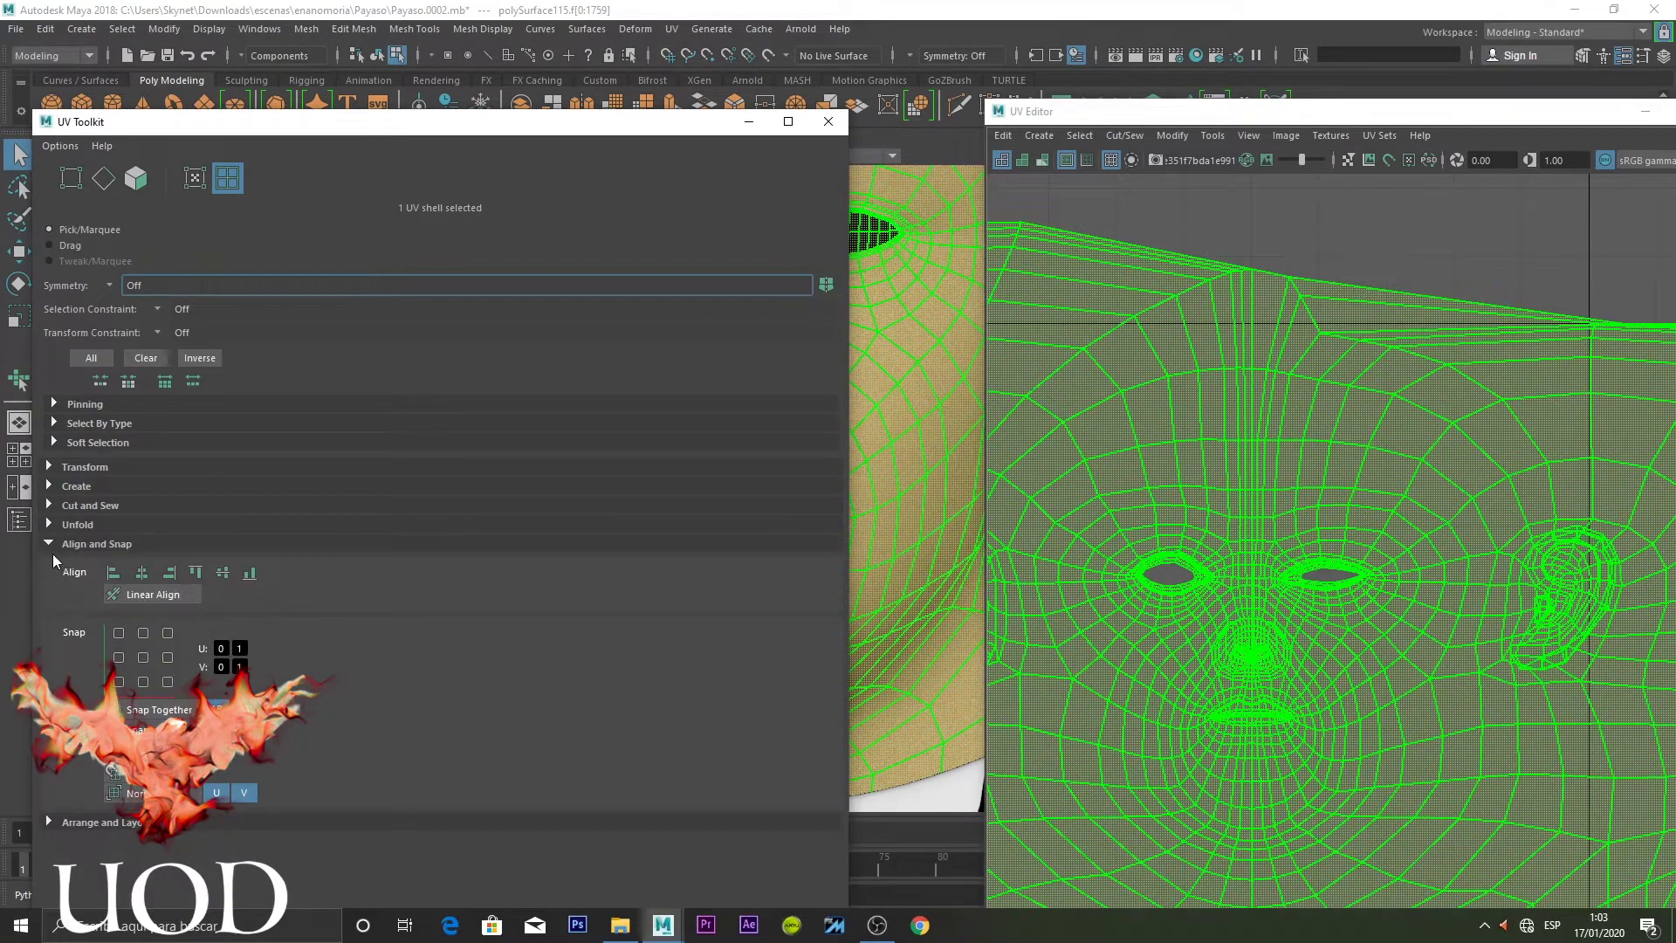
click(50, 542)
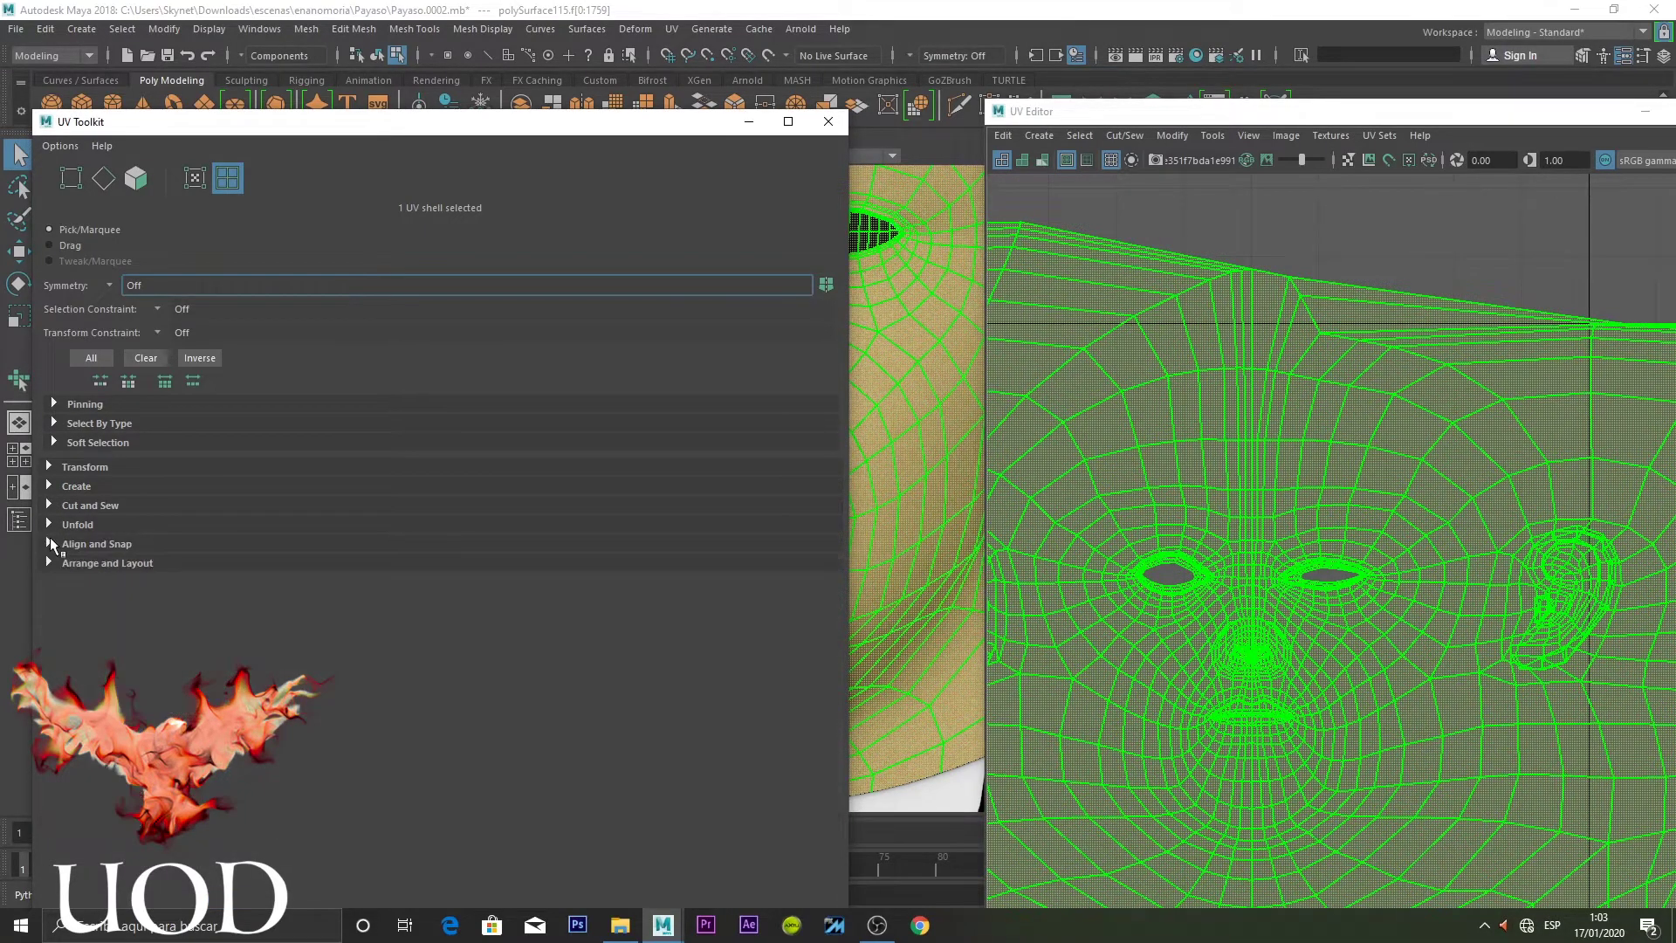
click(48, 466)
scroll(129, 629, down, 3)
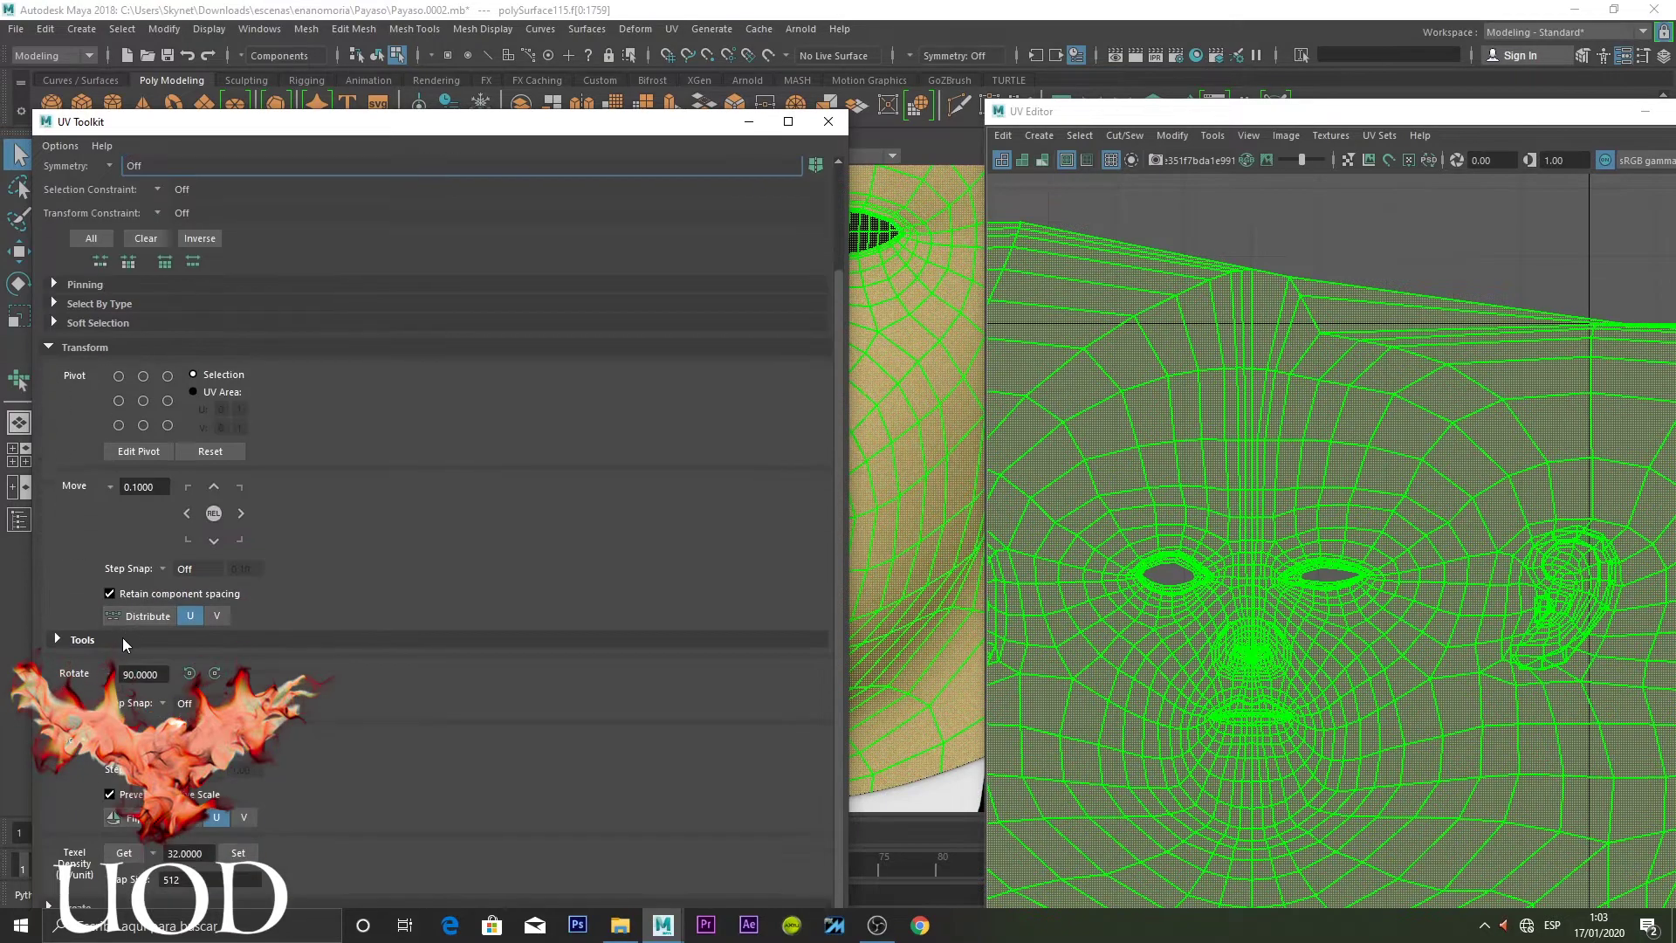
Run Symmetrize with the centre edge as seam and brush the face UVs into mirrored halves
click(60, 637)
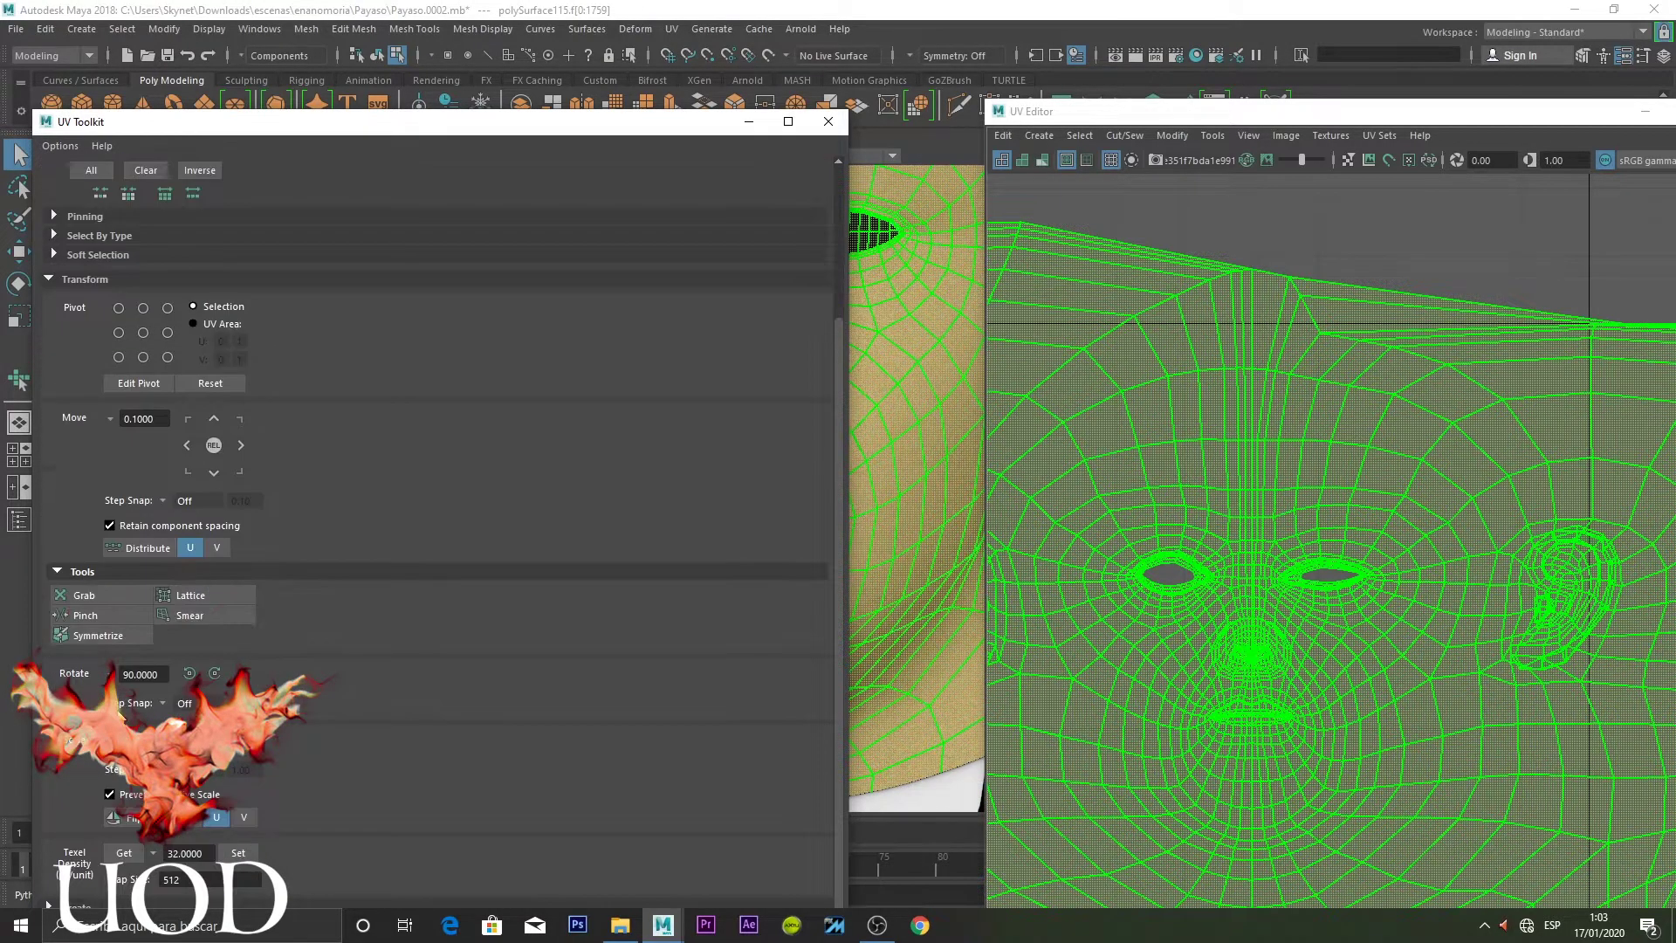
click(103, 643)
mouse_move(1250, 829)
middle_down()
mouse_move(1250, 496)
mouse_move(1385, 299)
middle_up()
scroll(1250, 495, down, 3)
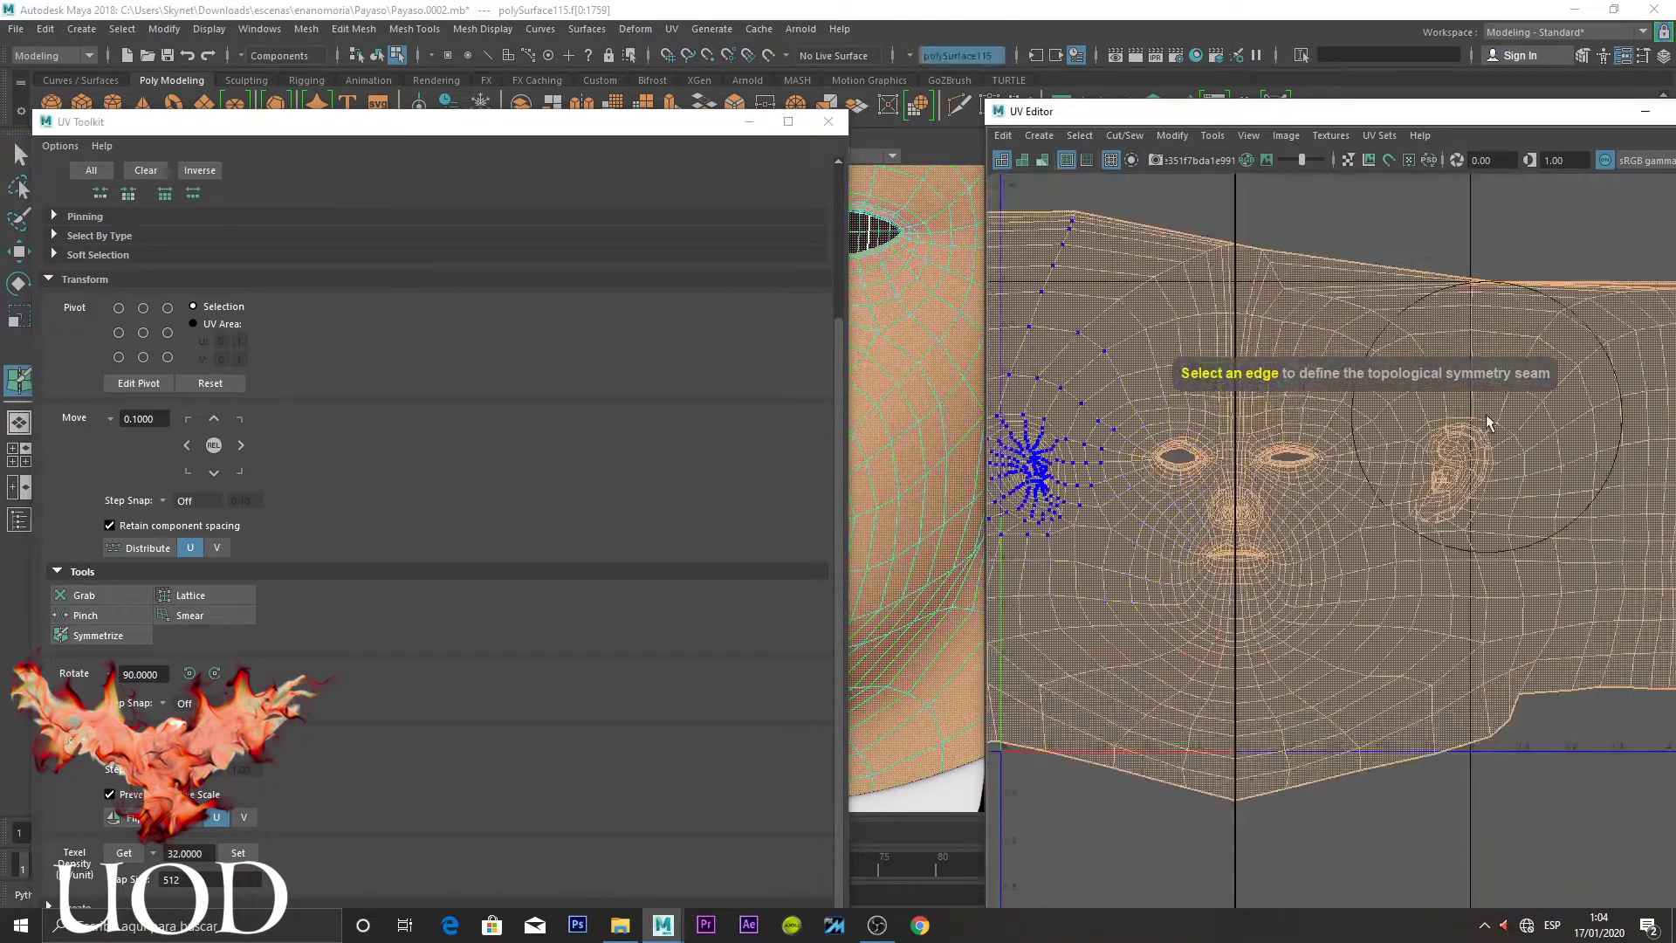
click(1386, 299)
mouse_move(1384, 553)
mouse_down()
mouse_move(1481, 367)
mouse_move(1571, 300)
mouse_up()
scroll(1481, 367, down, 2)
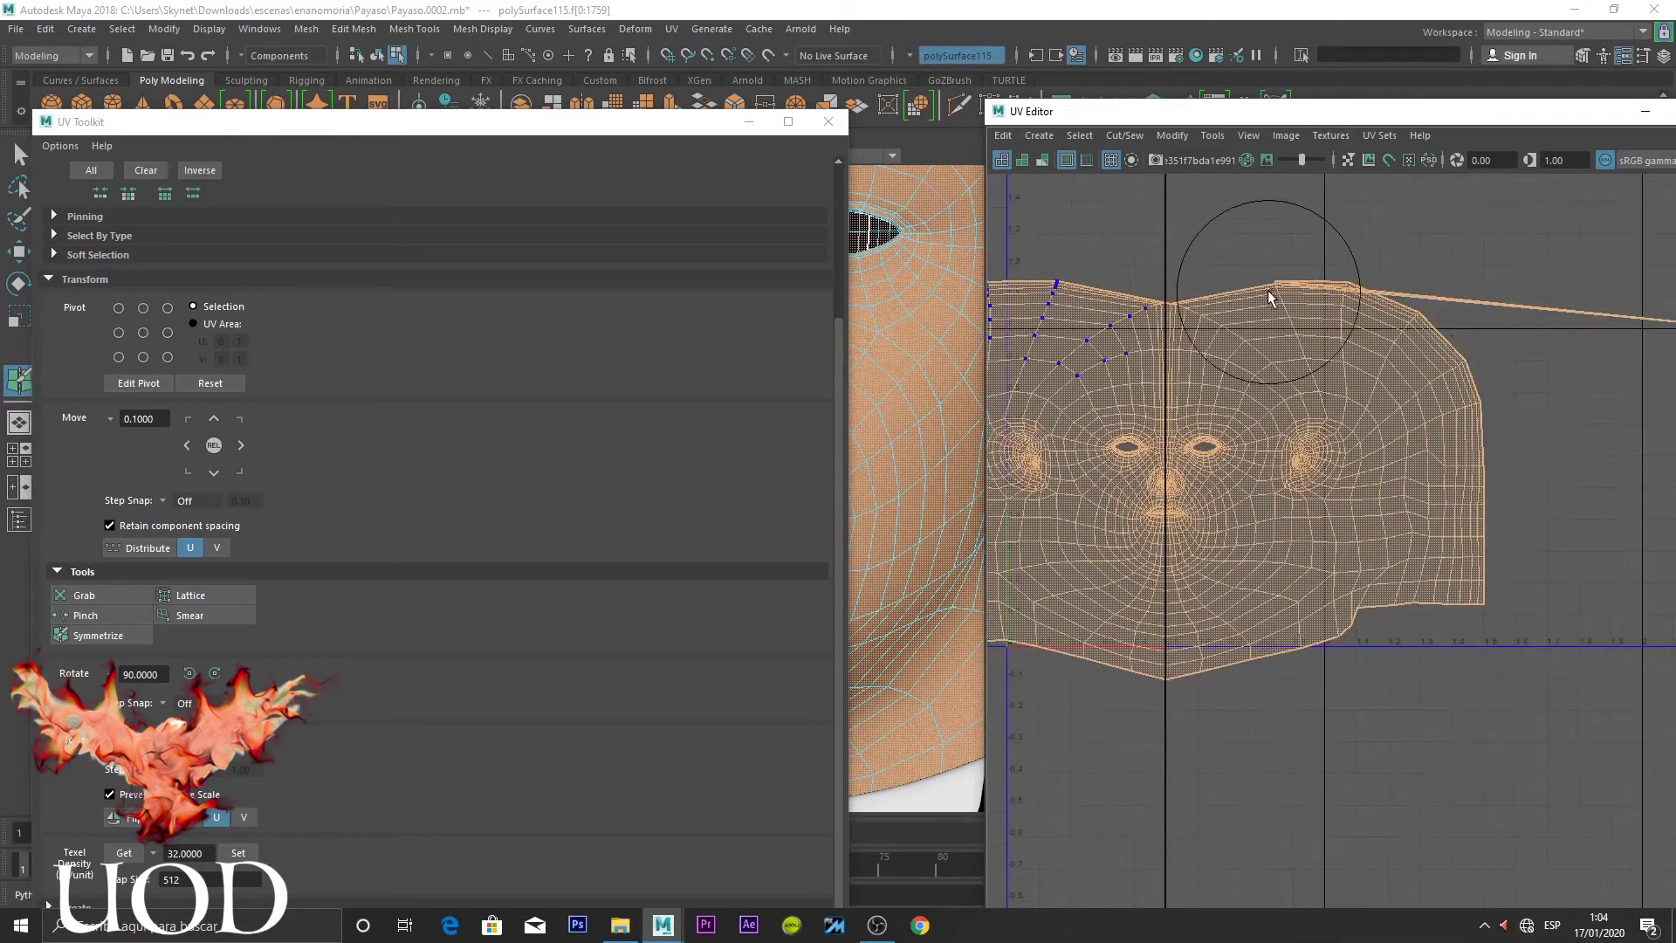
mouse_move(1421, 650)
mouse_down()
mouse_move(1290, 561)
mouse_move(1216, 562)
mouse_move(1403, 337)
mouse_move(1255, 635)
mouse_move(1459, 373)
mouse_up()
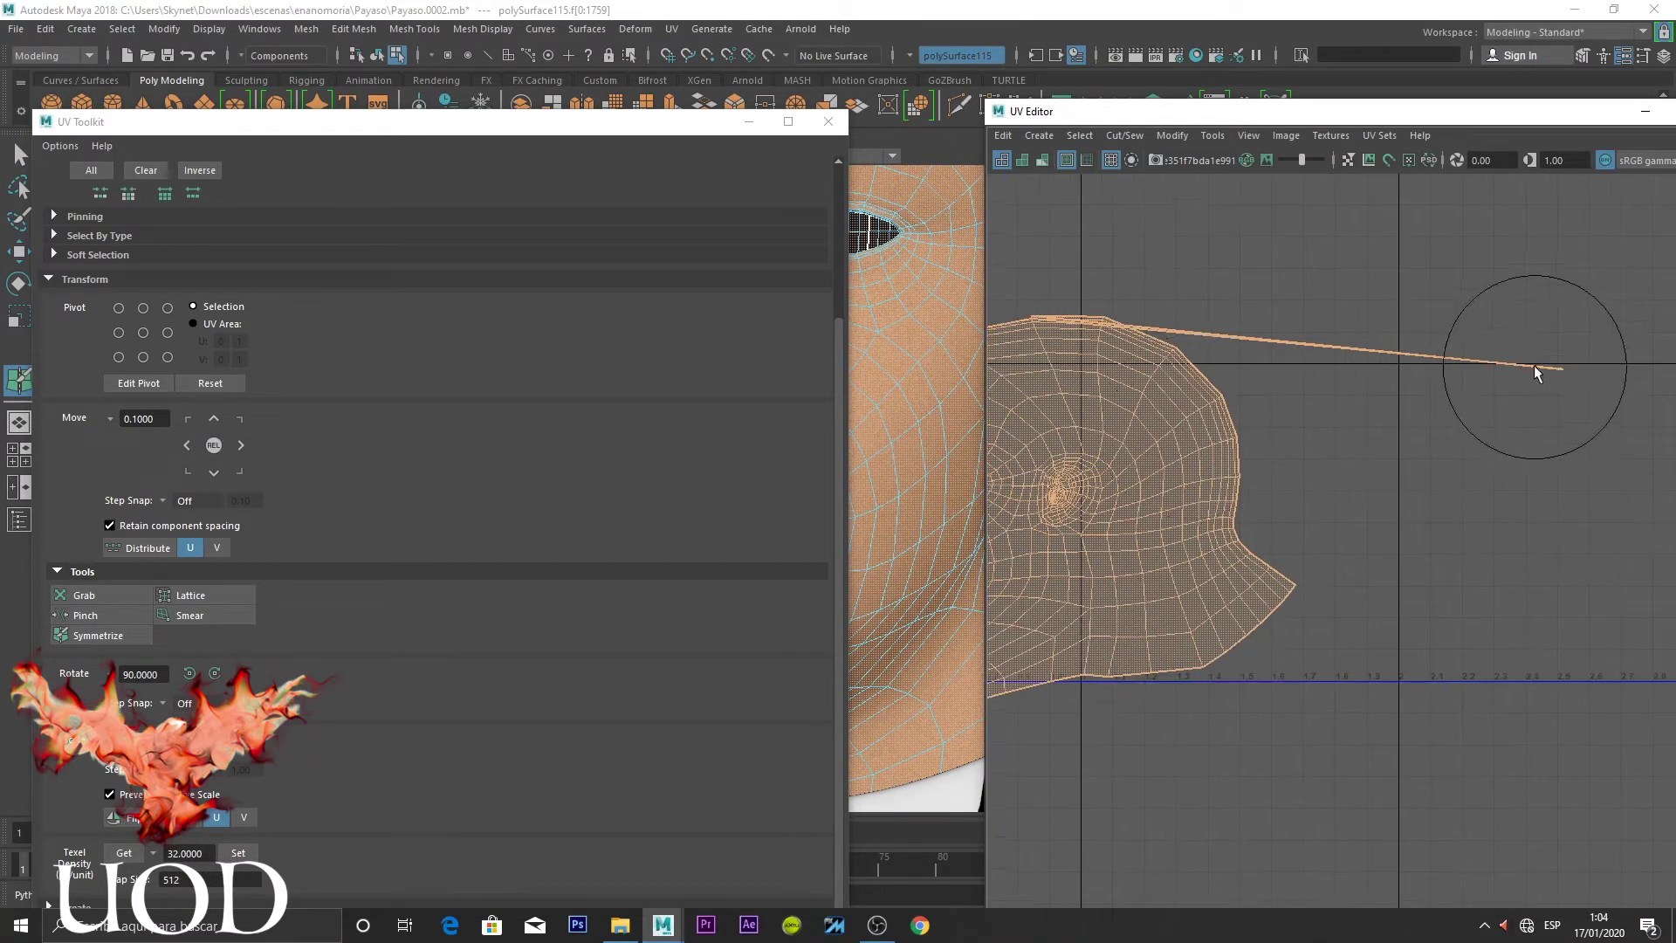
alt+middle_drag(1553, 278, 1309, 308)
key(f)
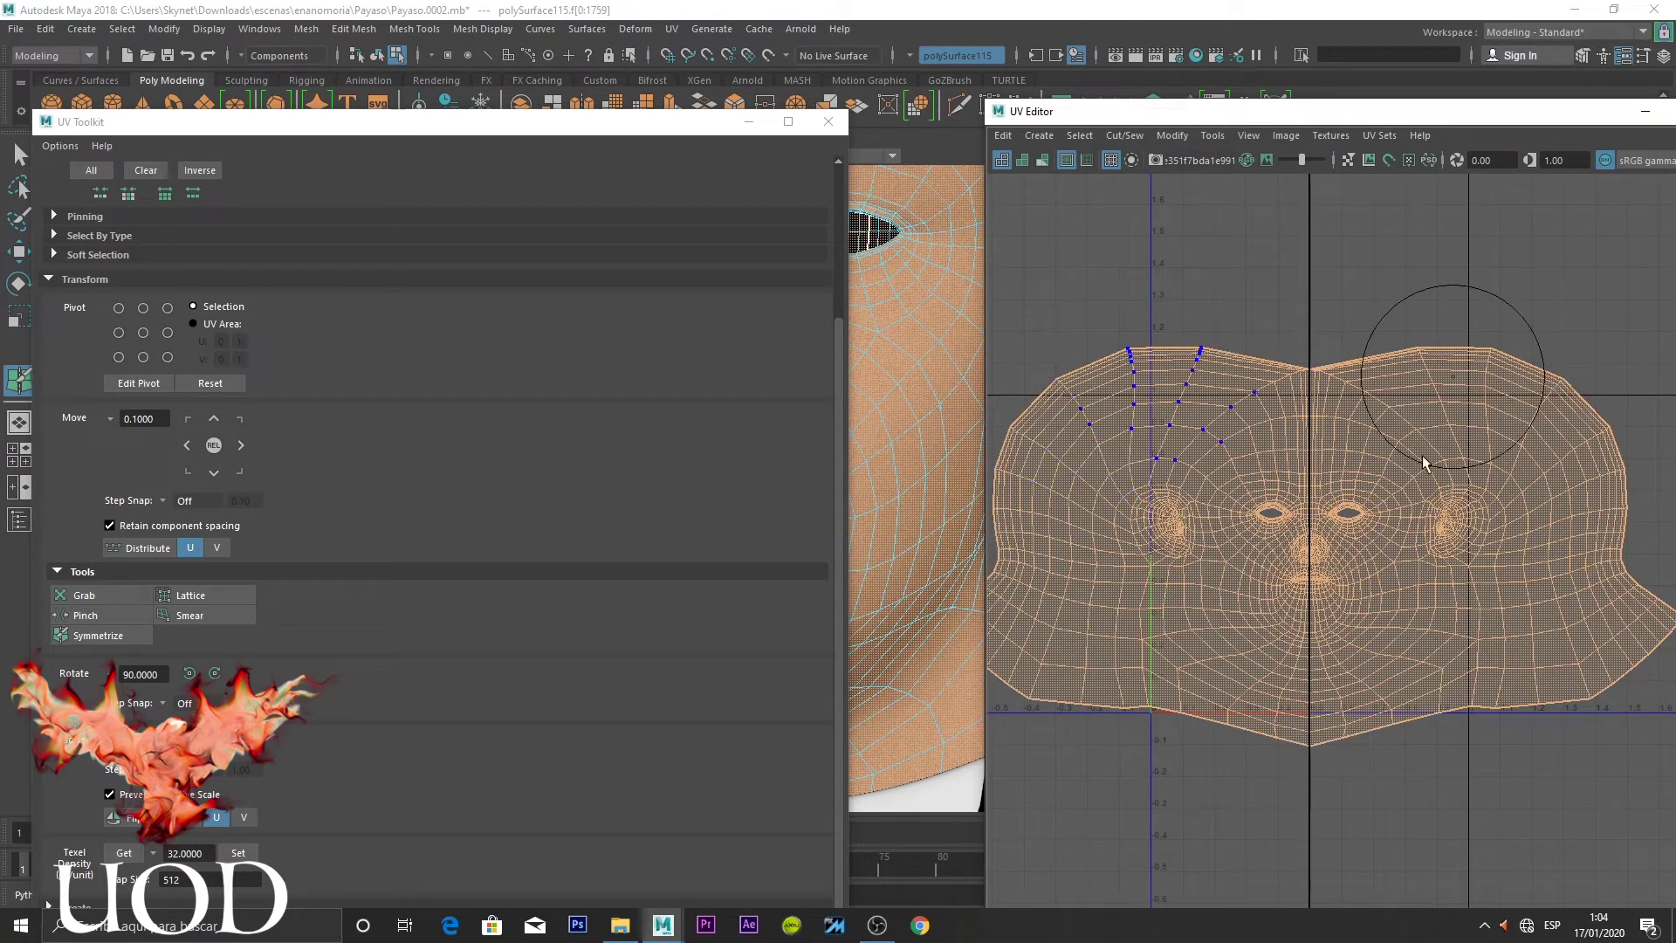
Select the edge at the top notch and open the cutting and sewing options
key(w)
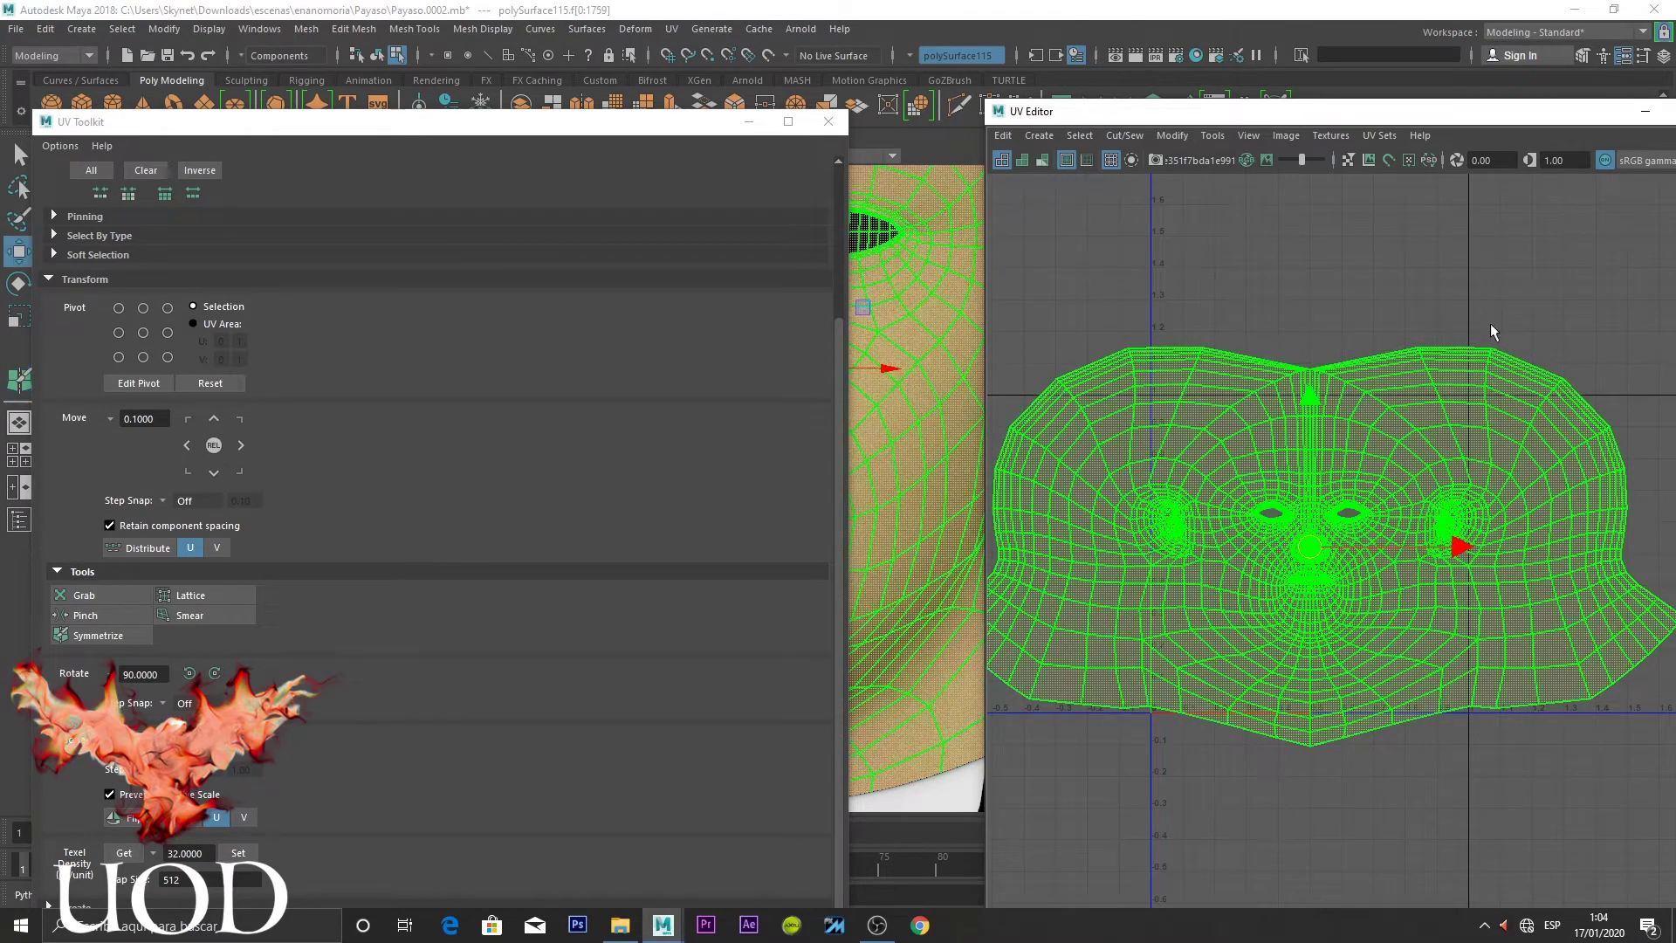
scroll(1324, 261, up, 2)
scroll(1323, 318, up, 4)
key(F10)
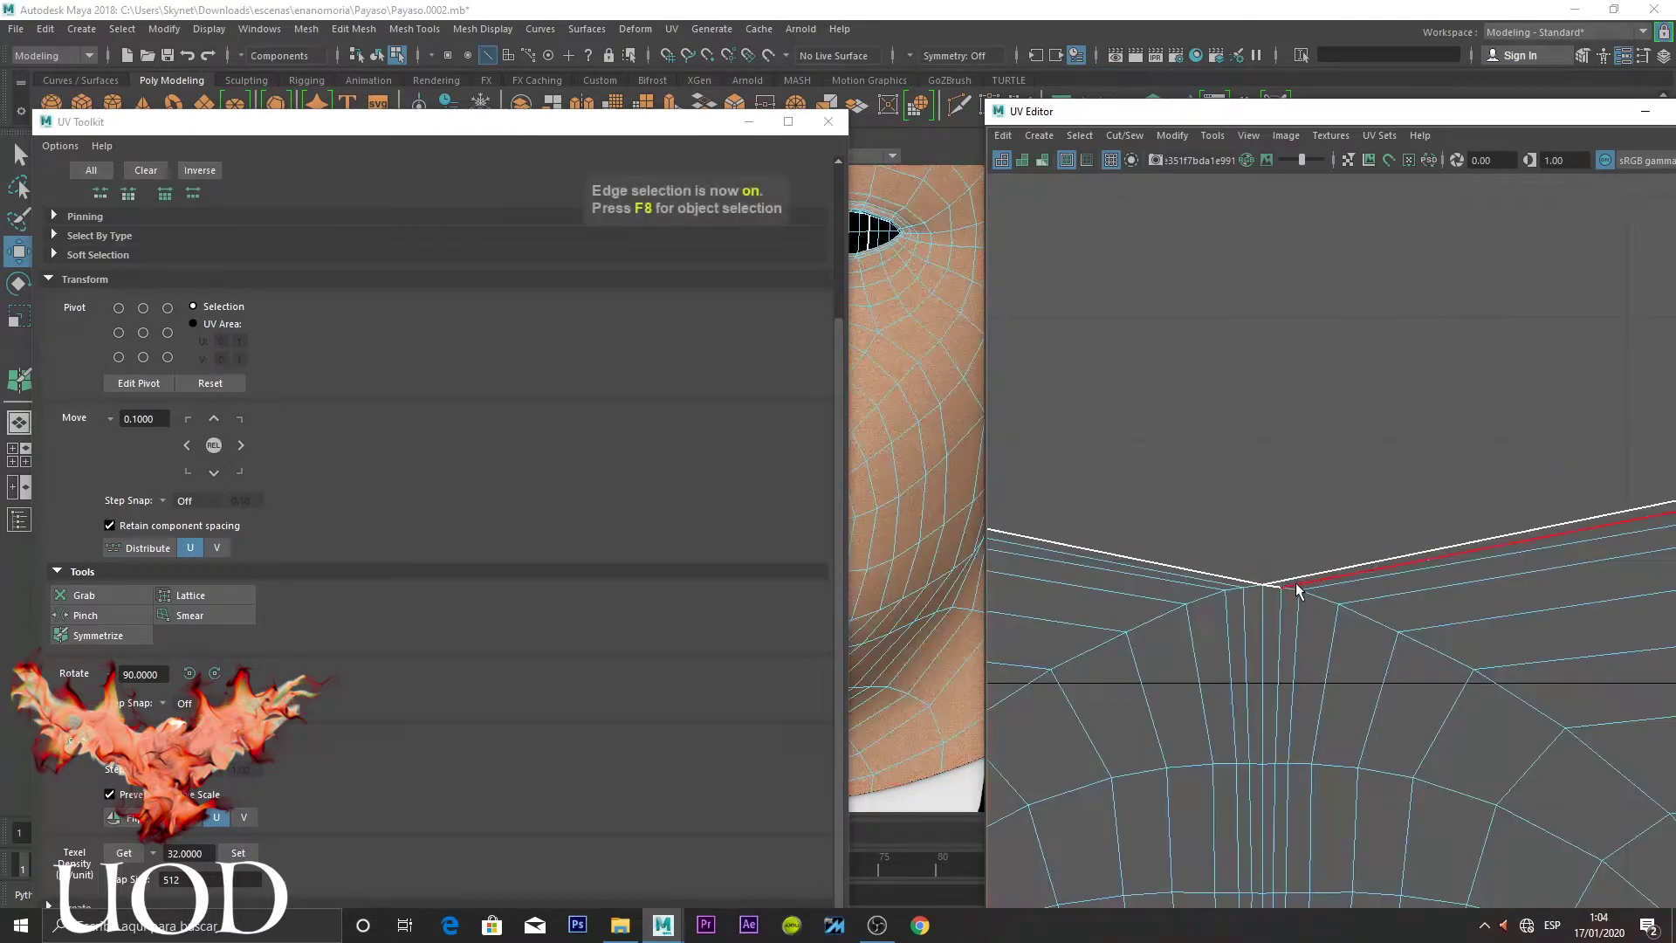
click(1274, 609)
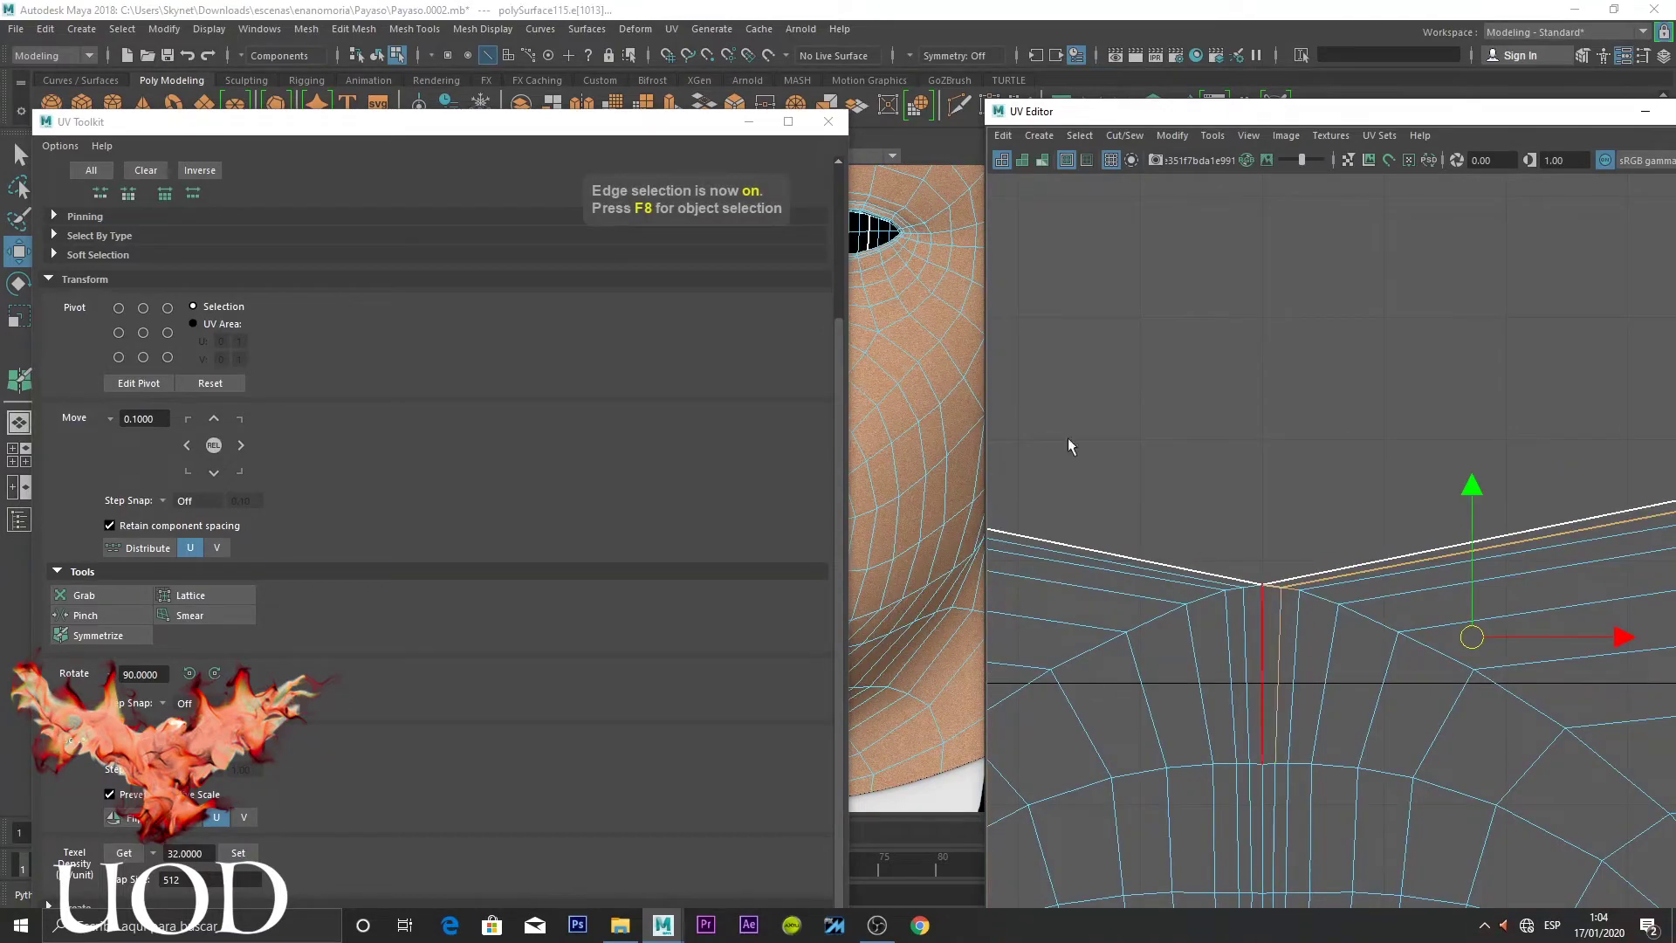
click(1131, 135)
click(1174, 299)
scroll(1292, 494, down, 4)
scroll(1368, 443, up, 3)
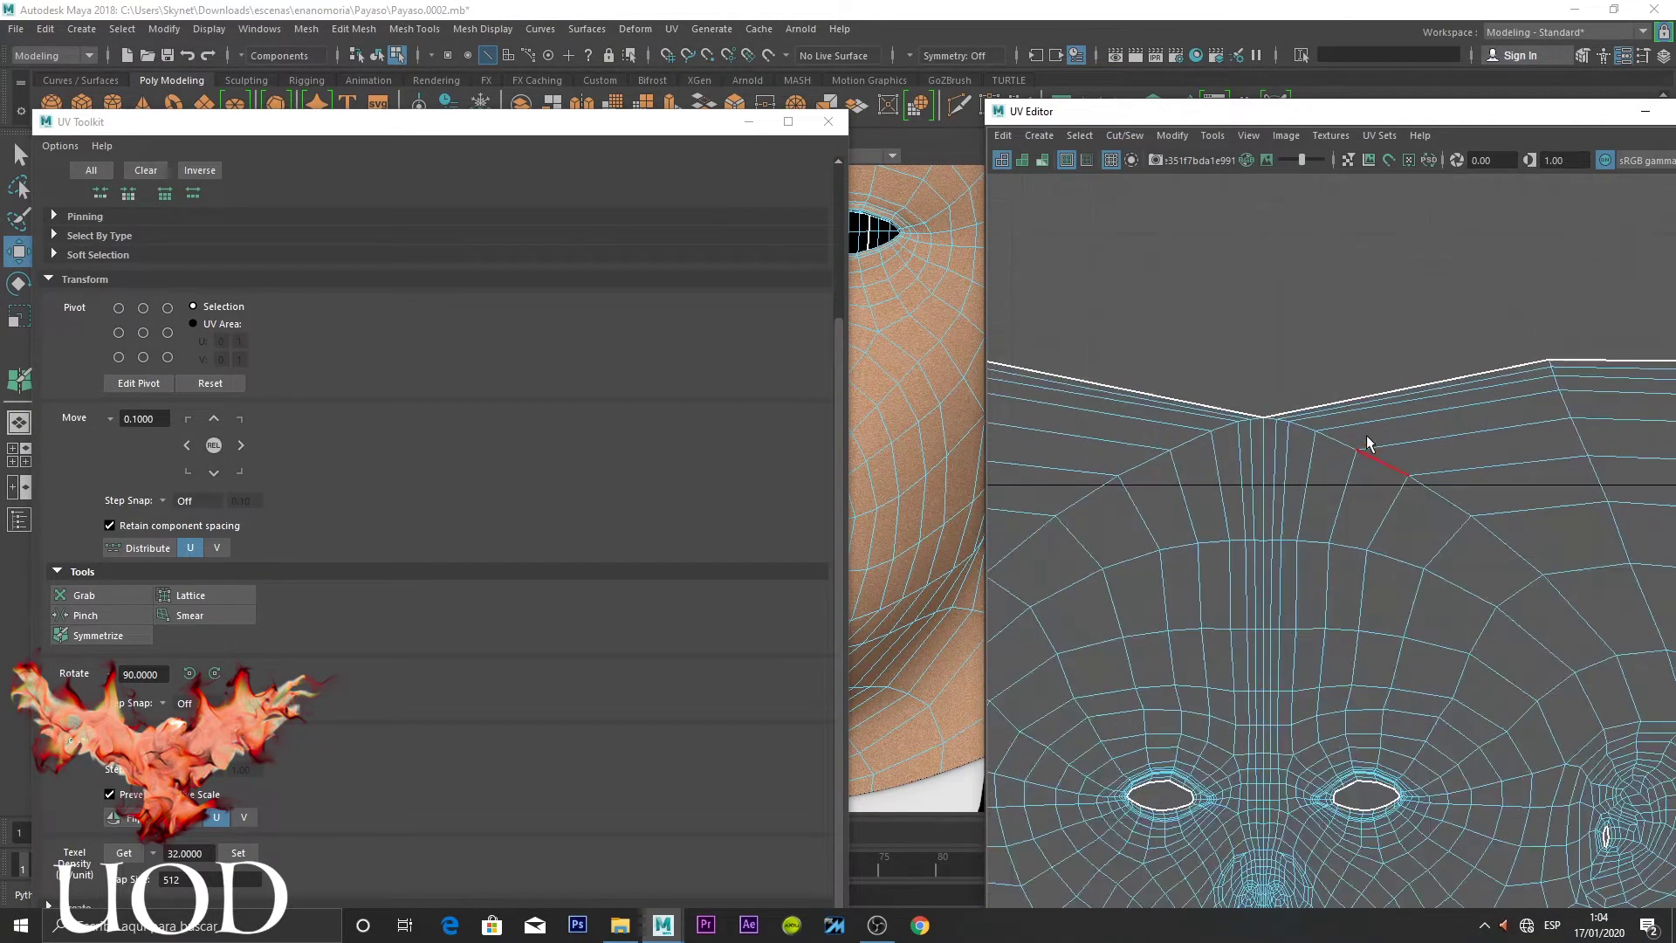
scroll(1353, 442, down, 1)
scroll(1444, 378, down, 1)
Select the vertices along the top border of the face UV shell
key(F9)
scroll(1496, 310, down, 1)
scroll(1553, 298, down, 1)
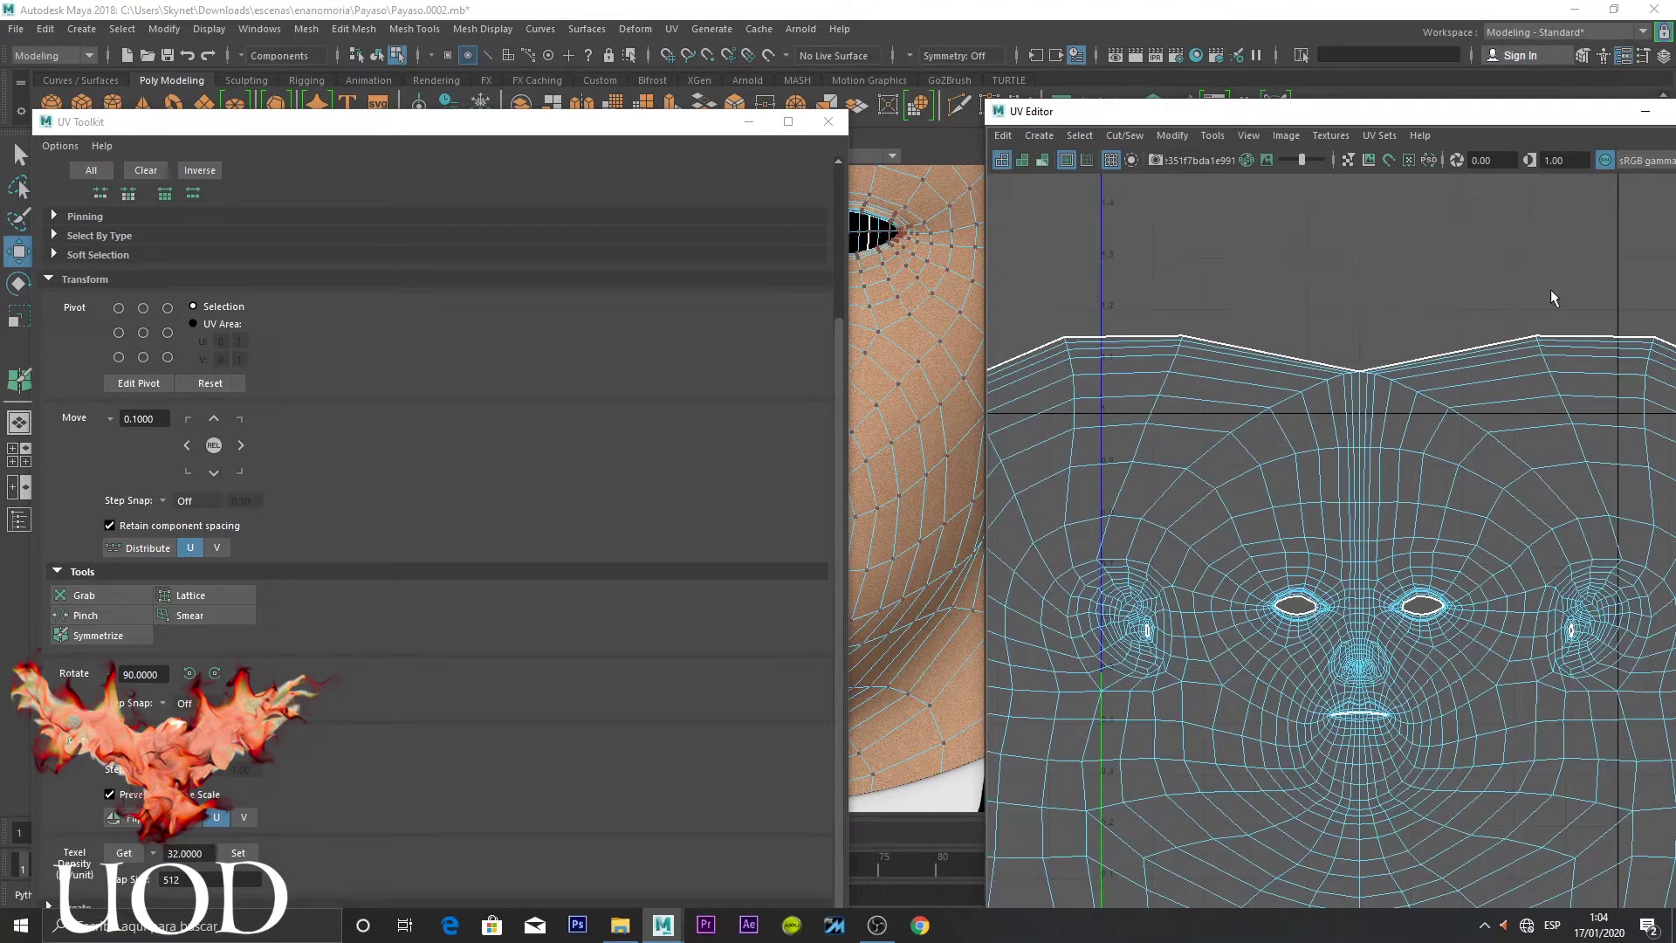
drag(1567, 317, 1141, 459)
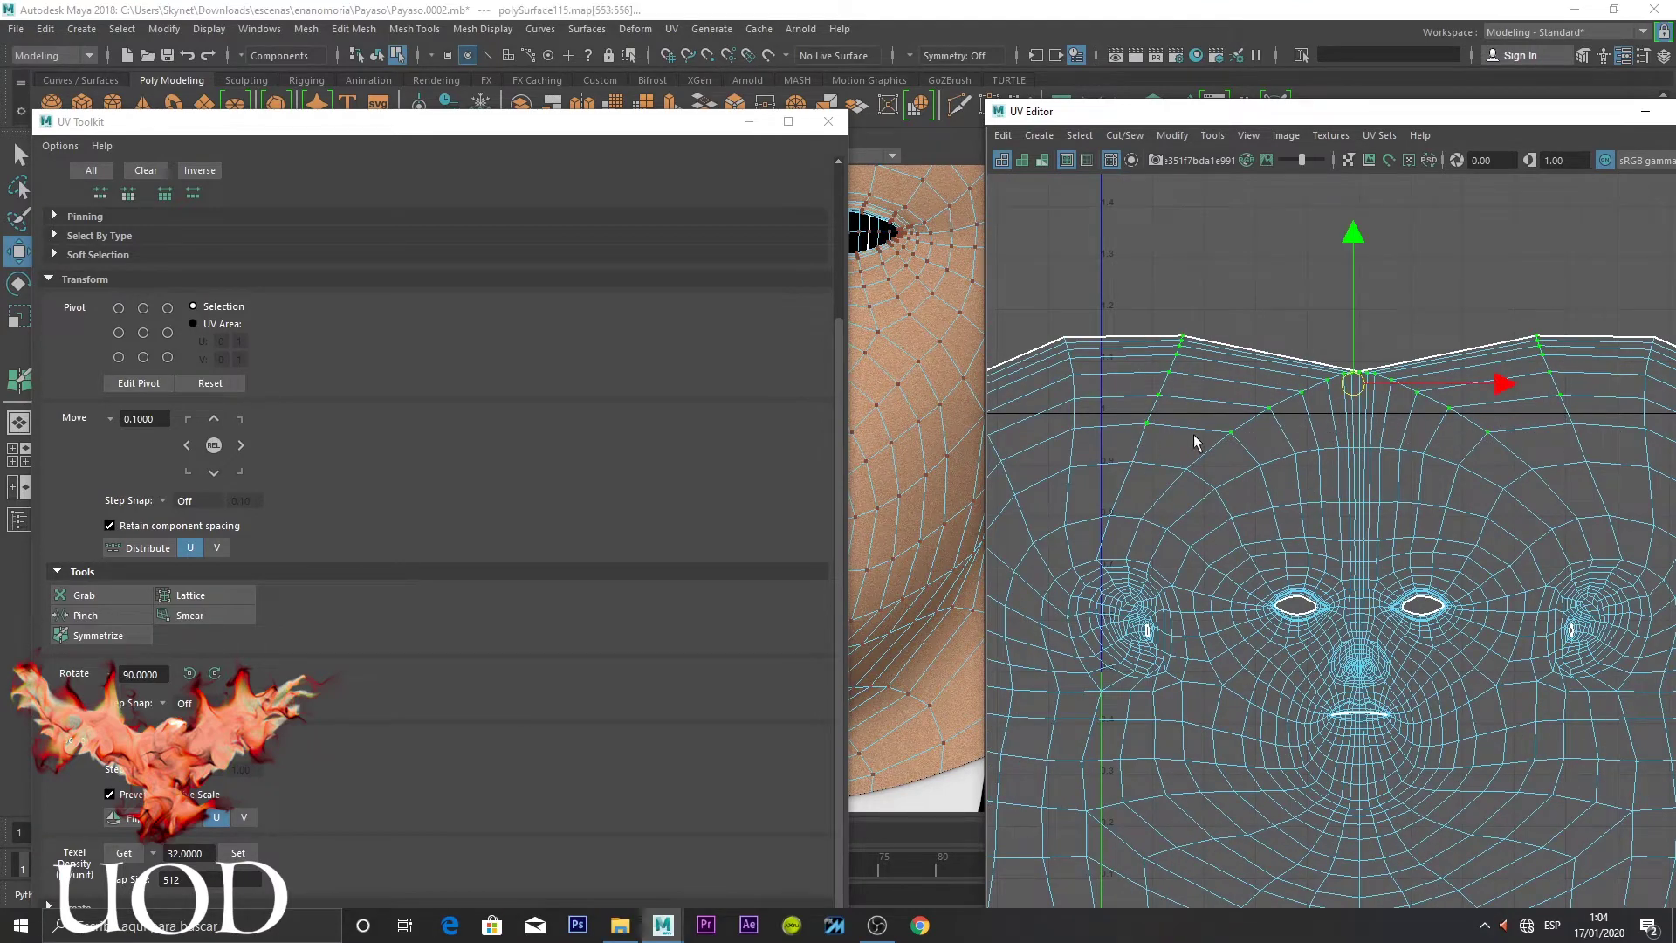
shift+drag(1573, 418, 1550, 435)
Select every face and move the whole UV shell up into the 0–1 UV area
click(1283, 333)
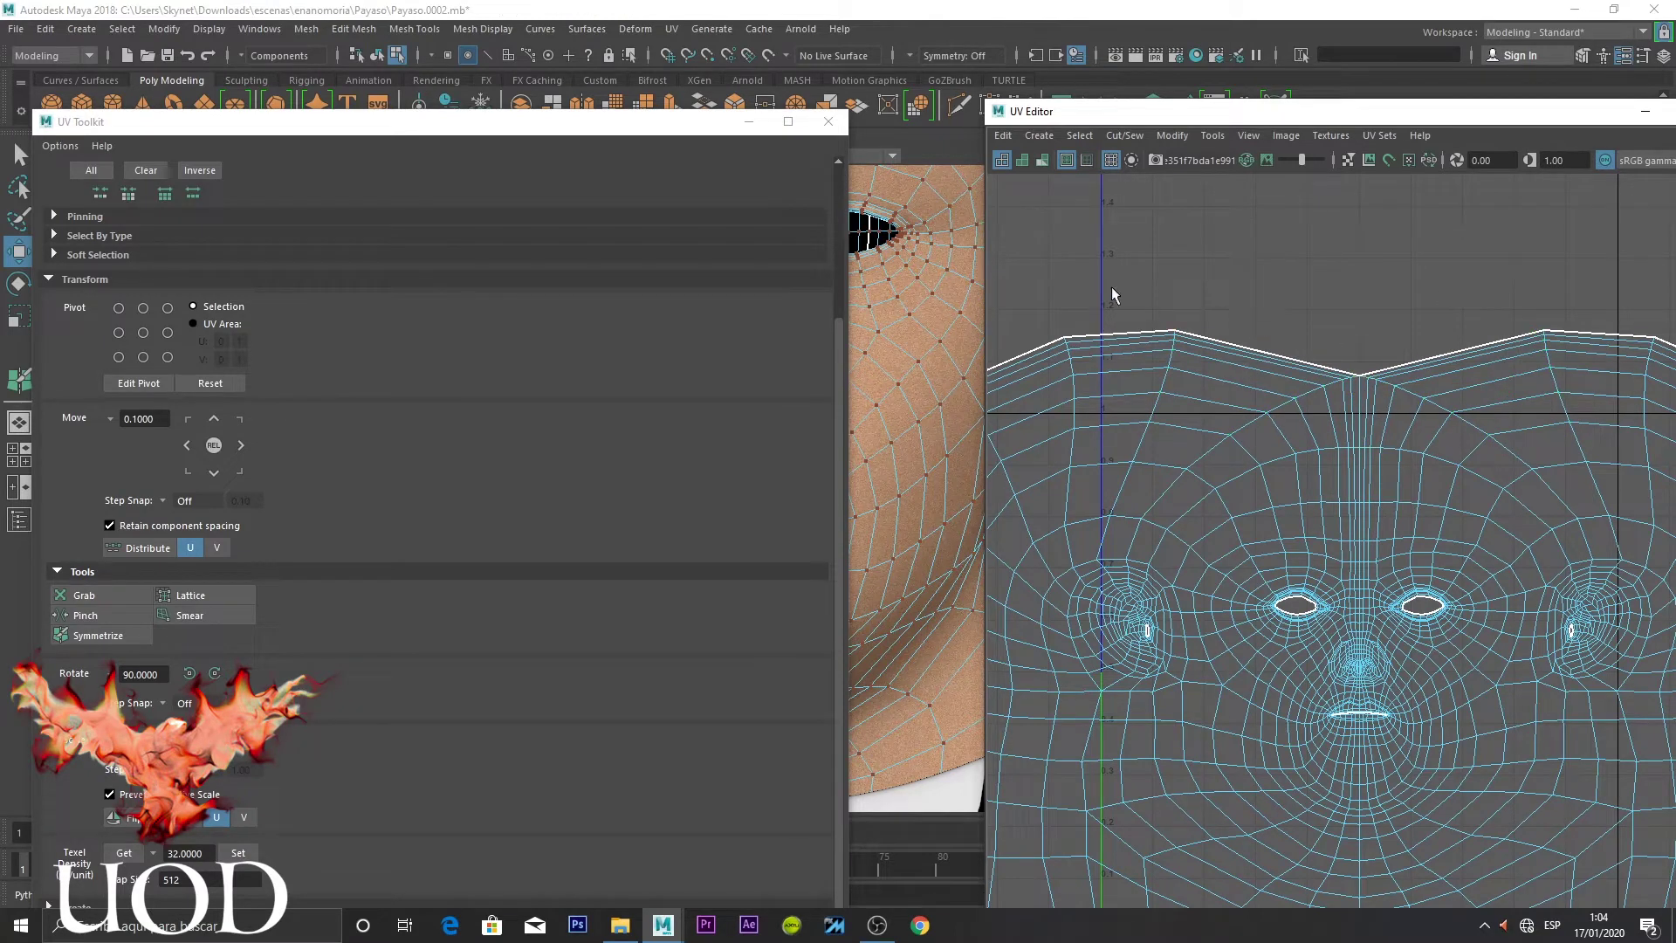
drag(1038, 476, 1047, 467)
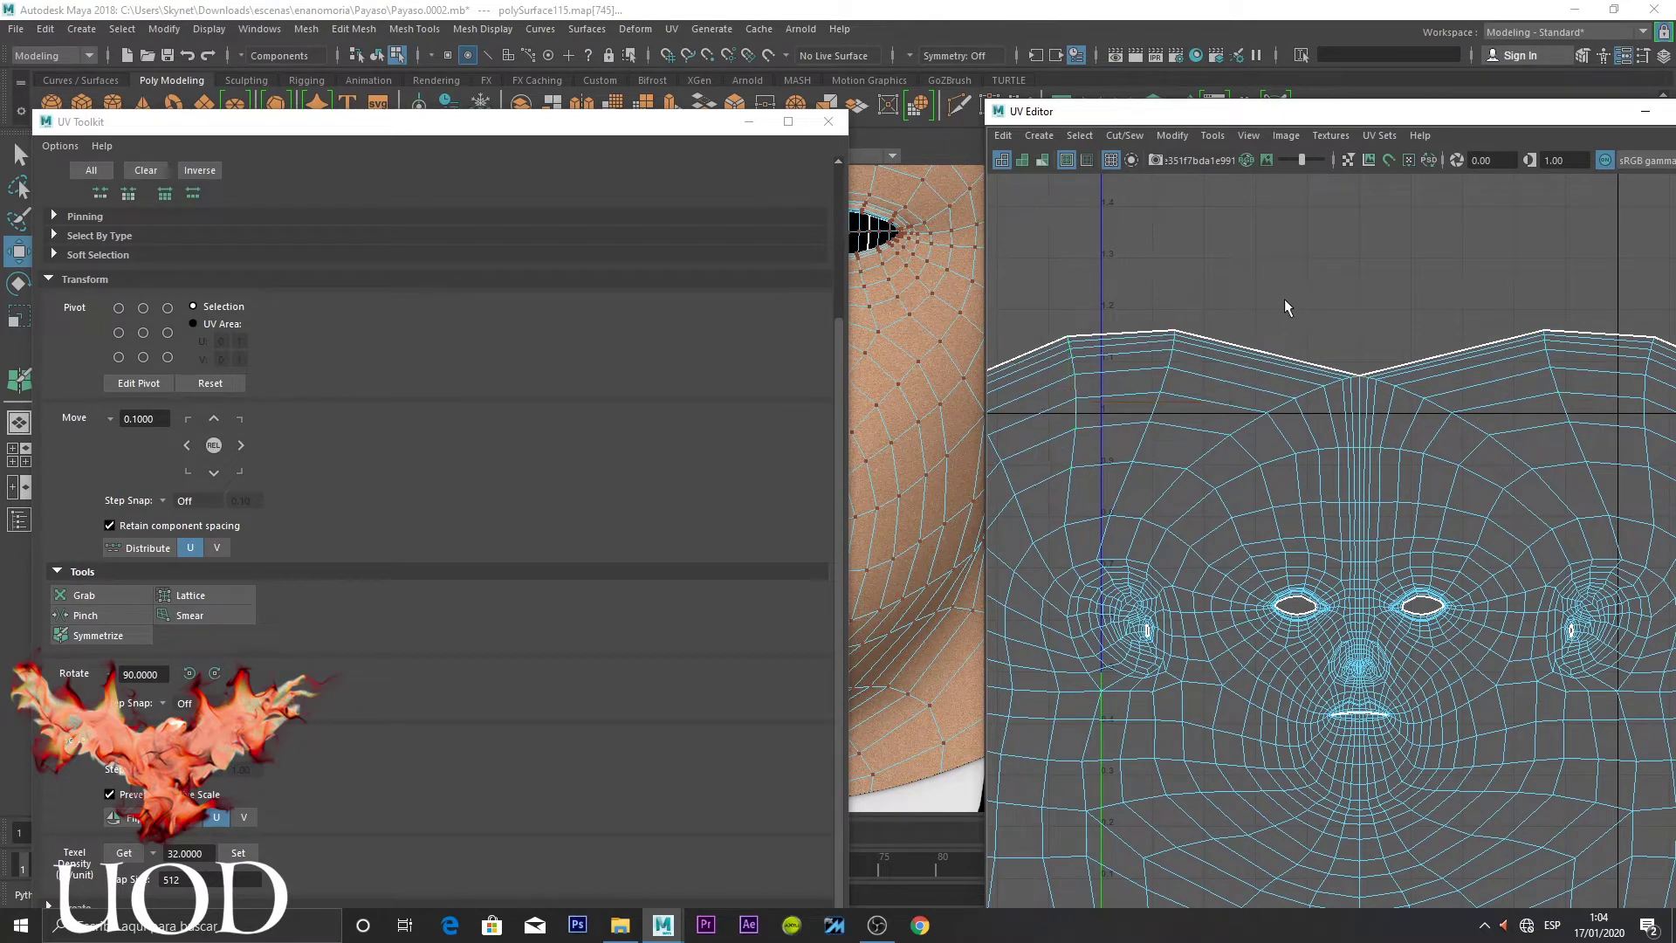
key(ctrl+z)
key(f)
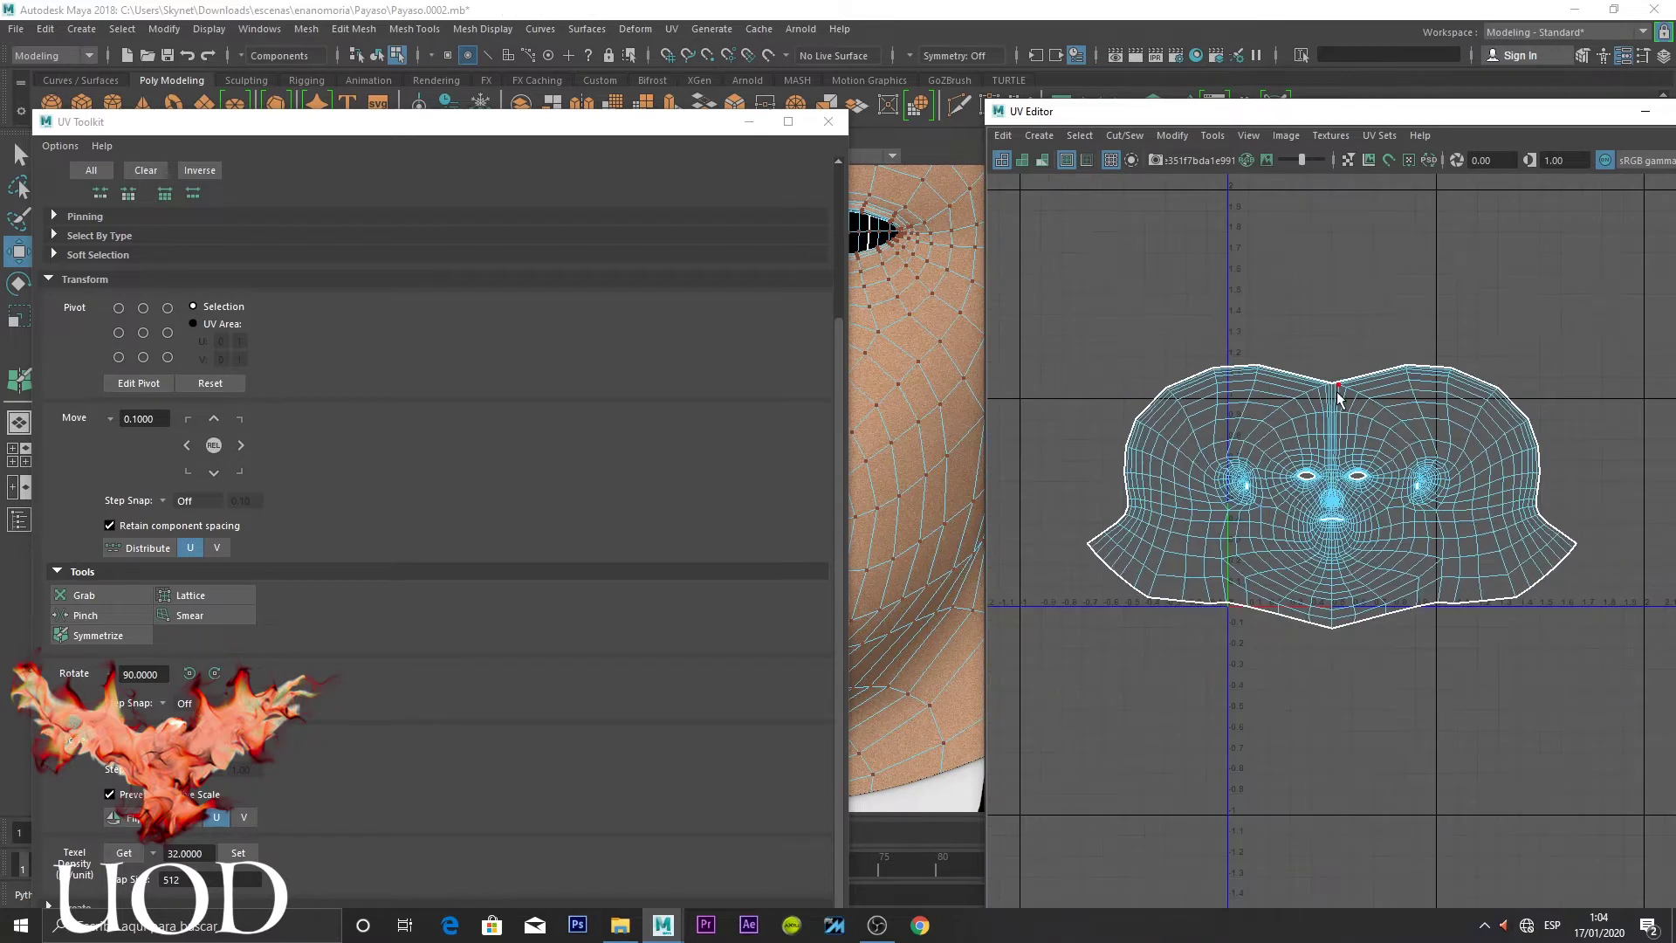
right_drag(1344, 411, 1390, 431)
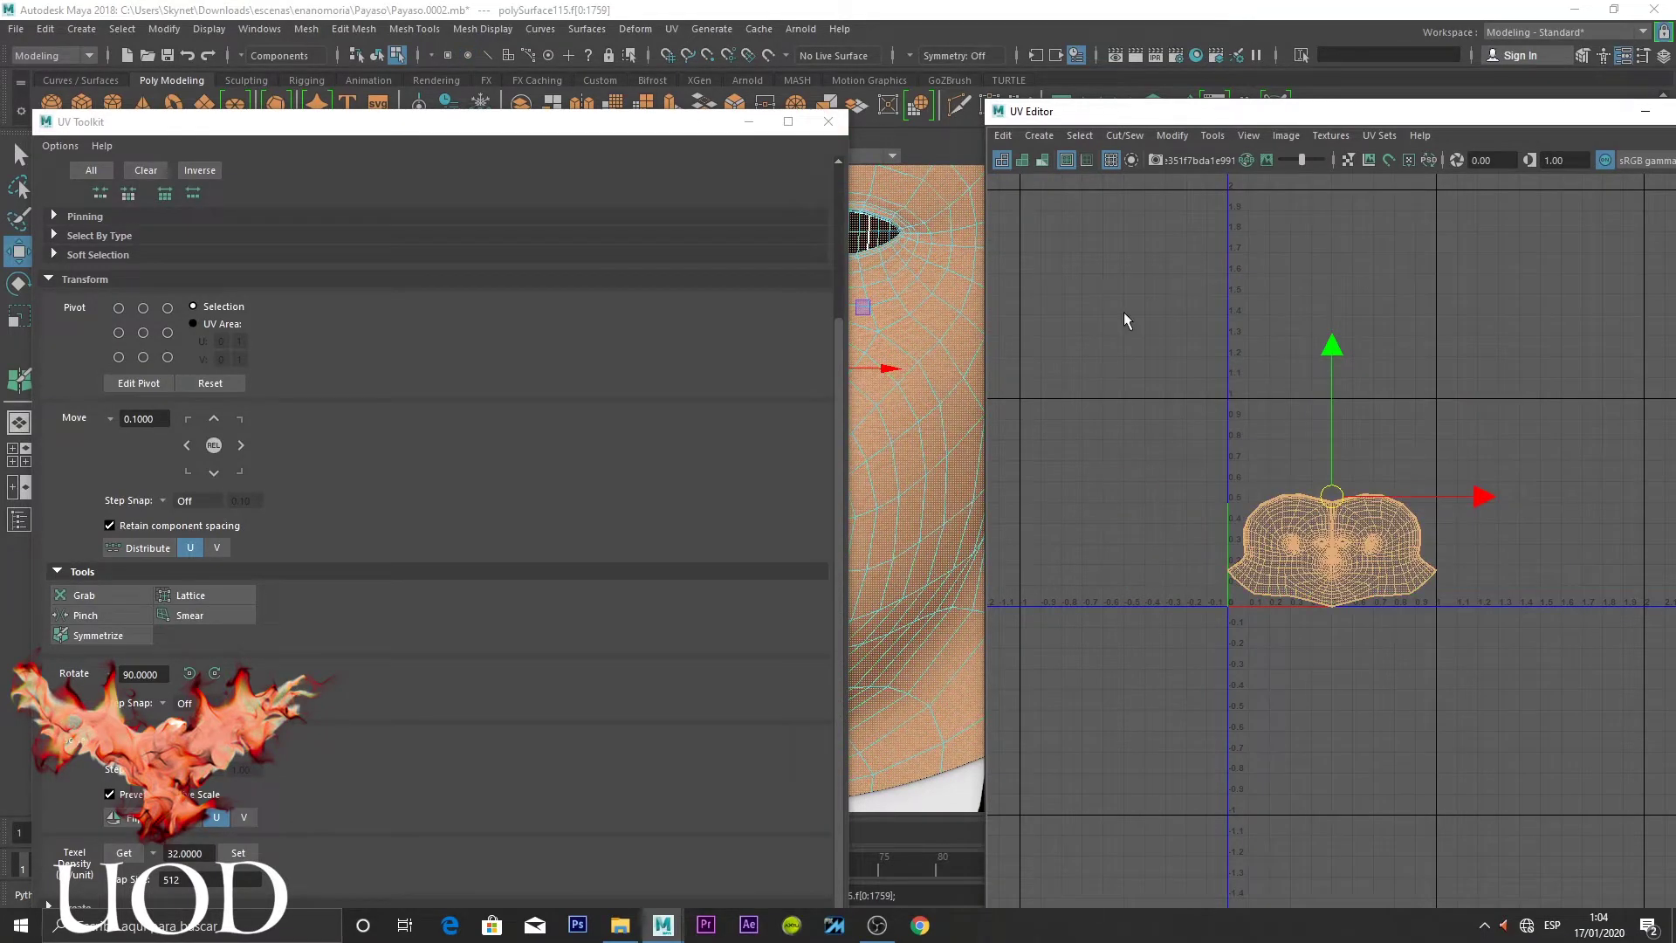
drag(1349, 350, 1350, 290)
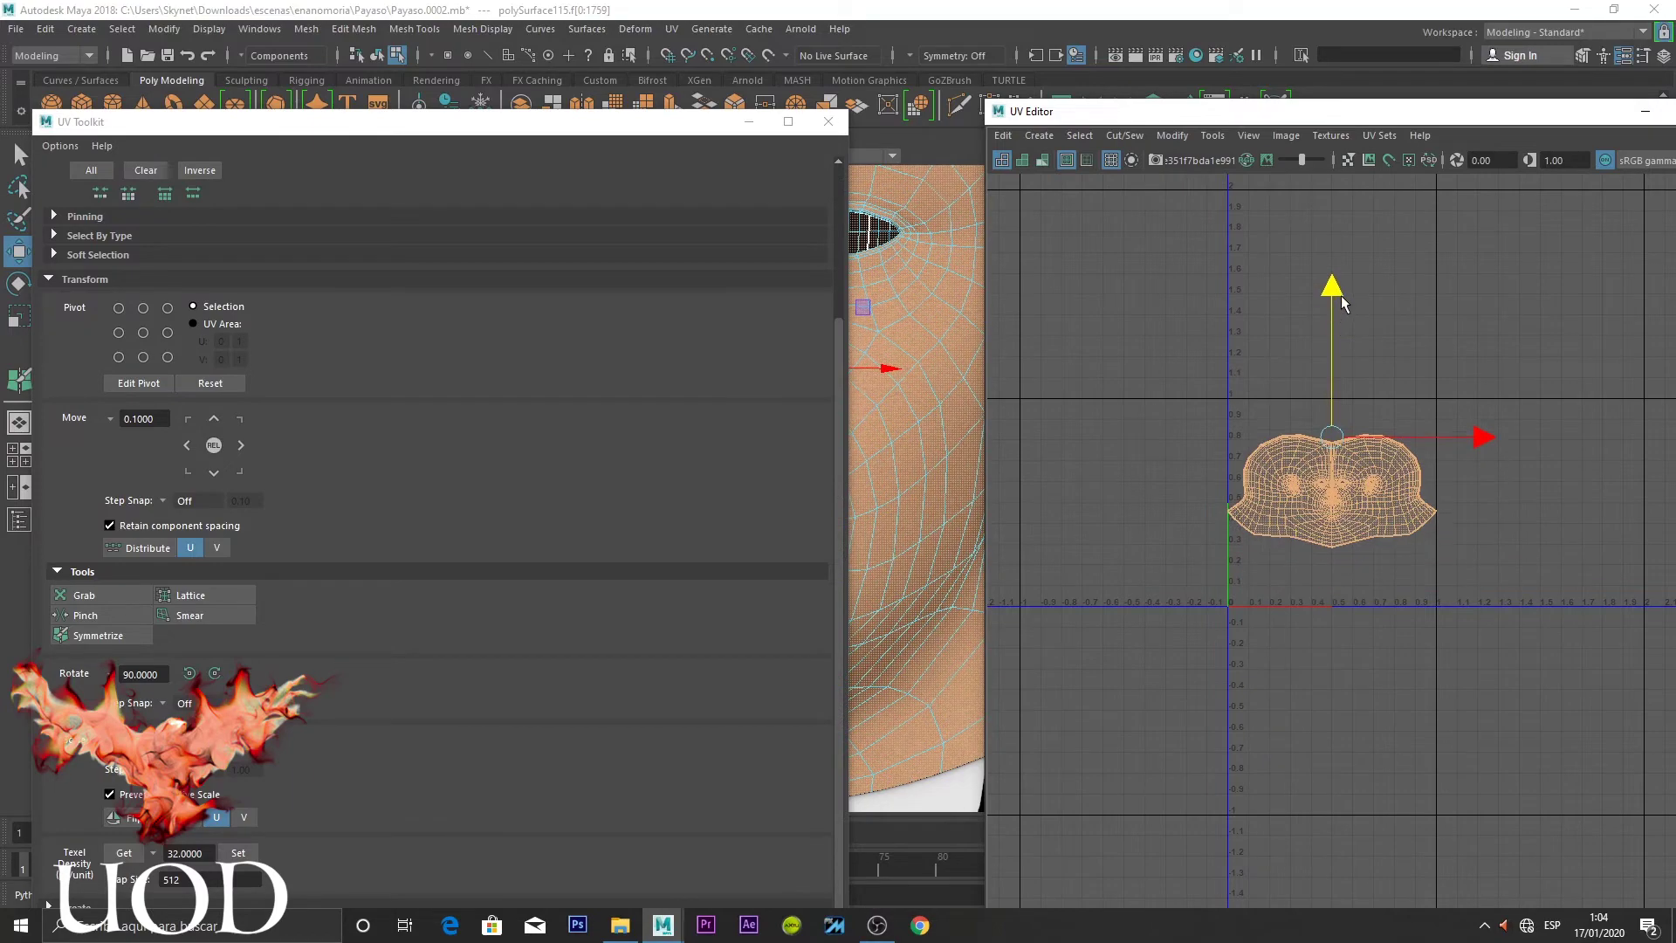
click(748, 121)
Return to whole-object selection and orbit around the clown's face and nose
key(ctrl+b)
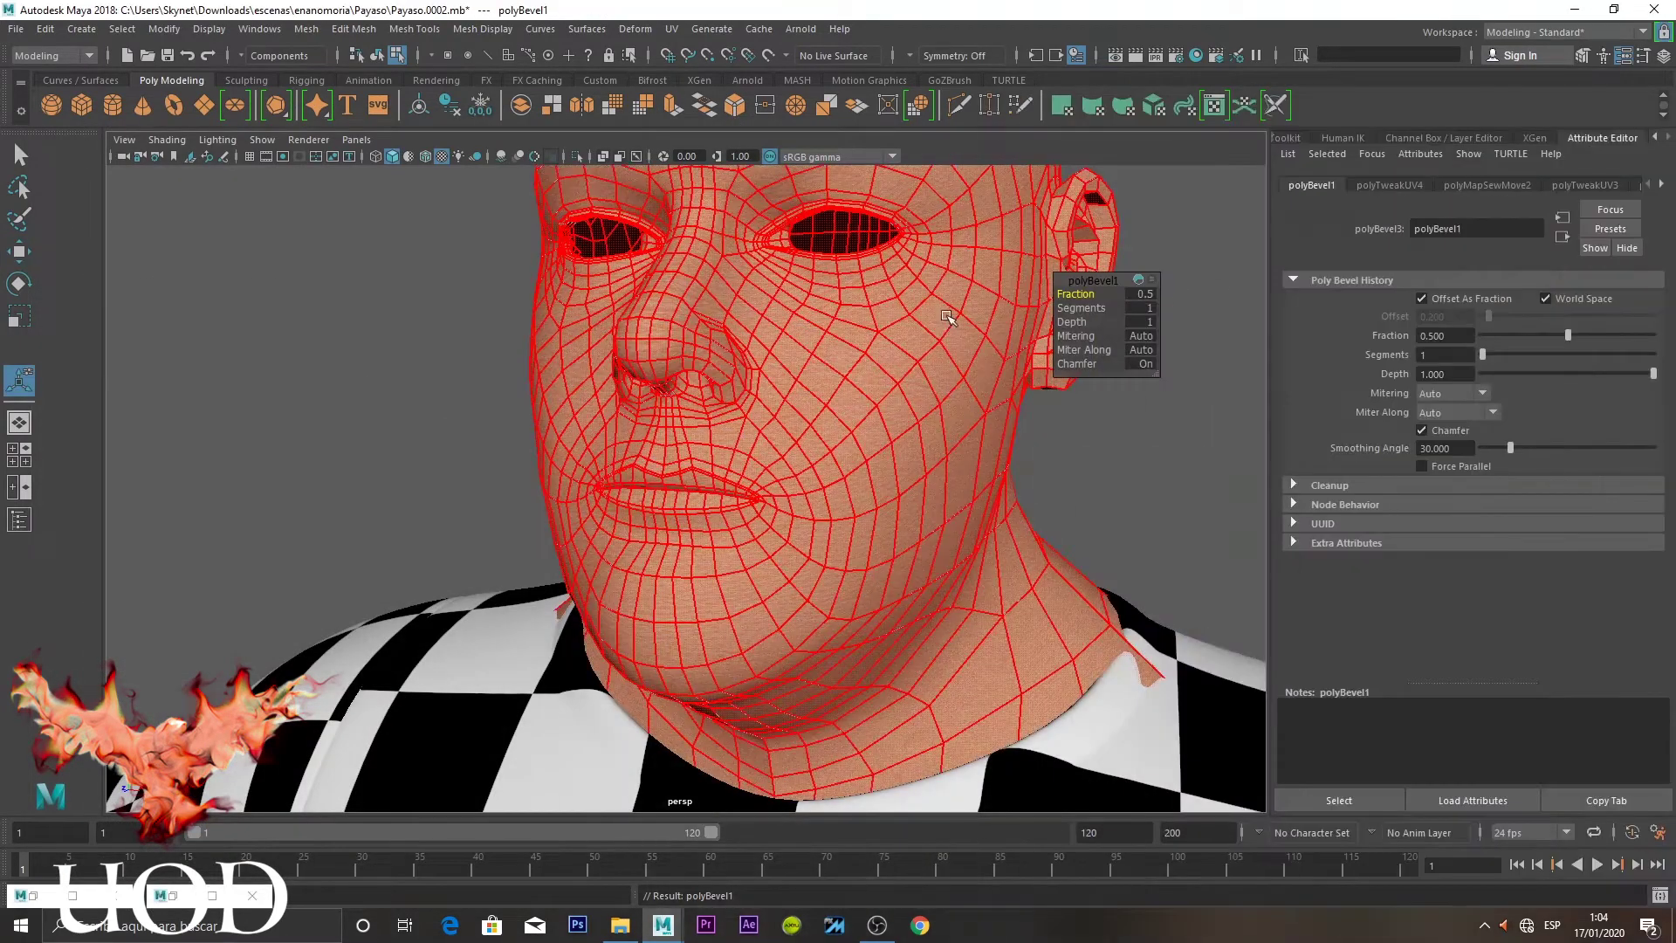
right_drag(946, 315, 1120, 251)
click(1192, 236)
click(957, 307)
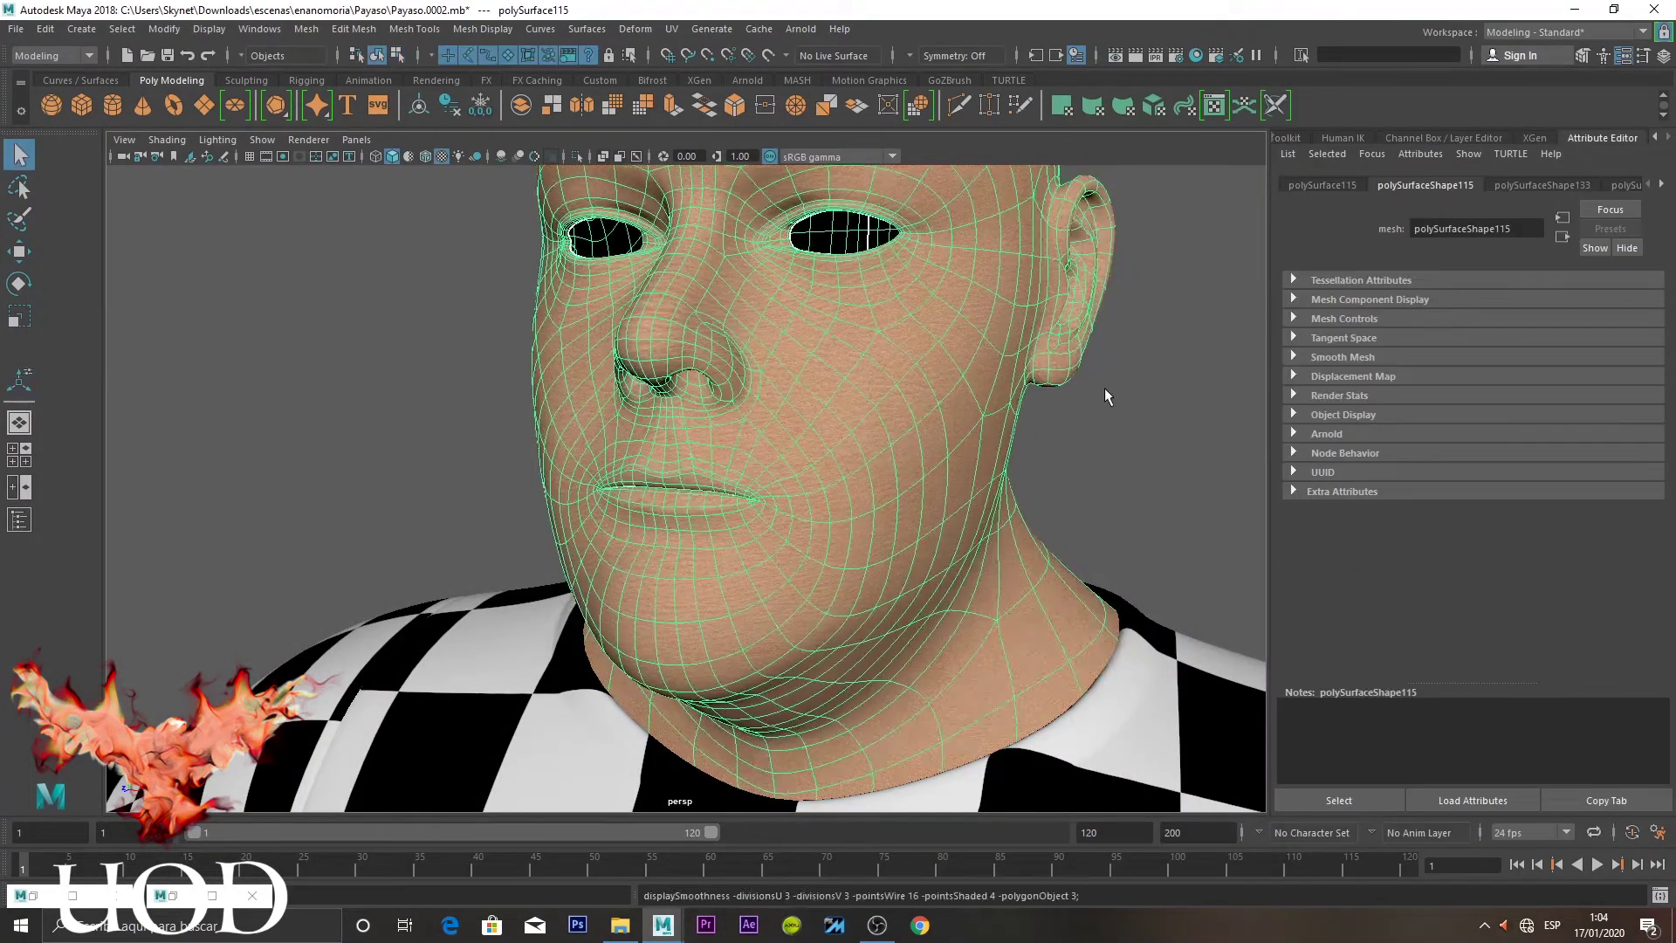
click(1103, 387)
mouse_move(839, 437)
alt+mouse_down()
mouse_move(995, 437)
mouse_move(898, 352)
alt+mouse_up()
scroll(879, 460, up, 5)
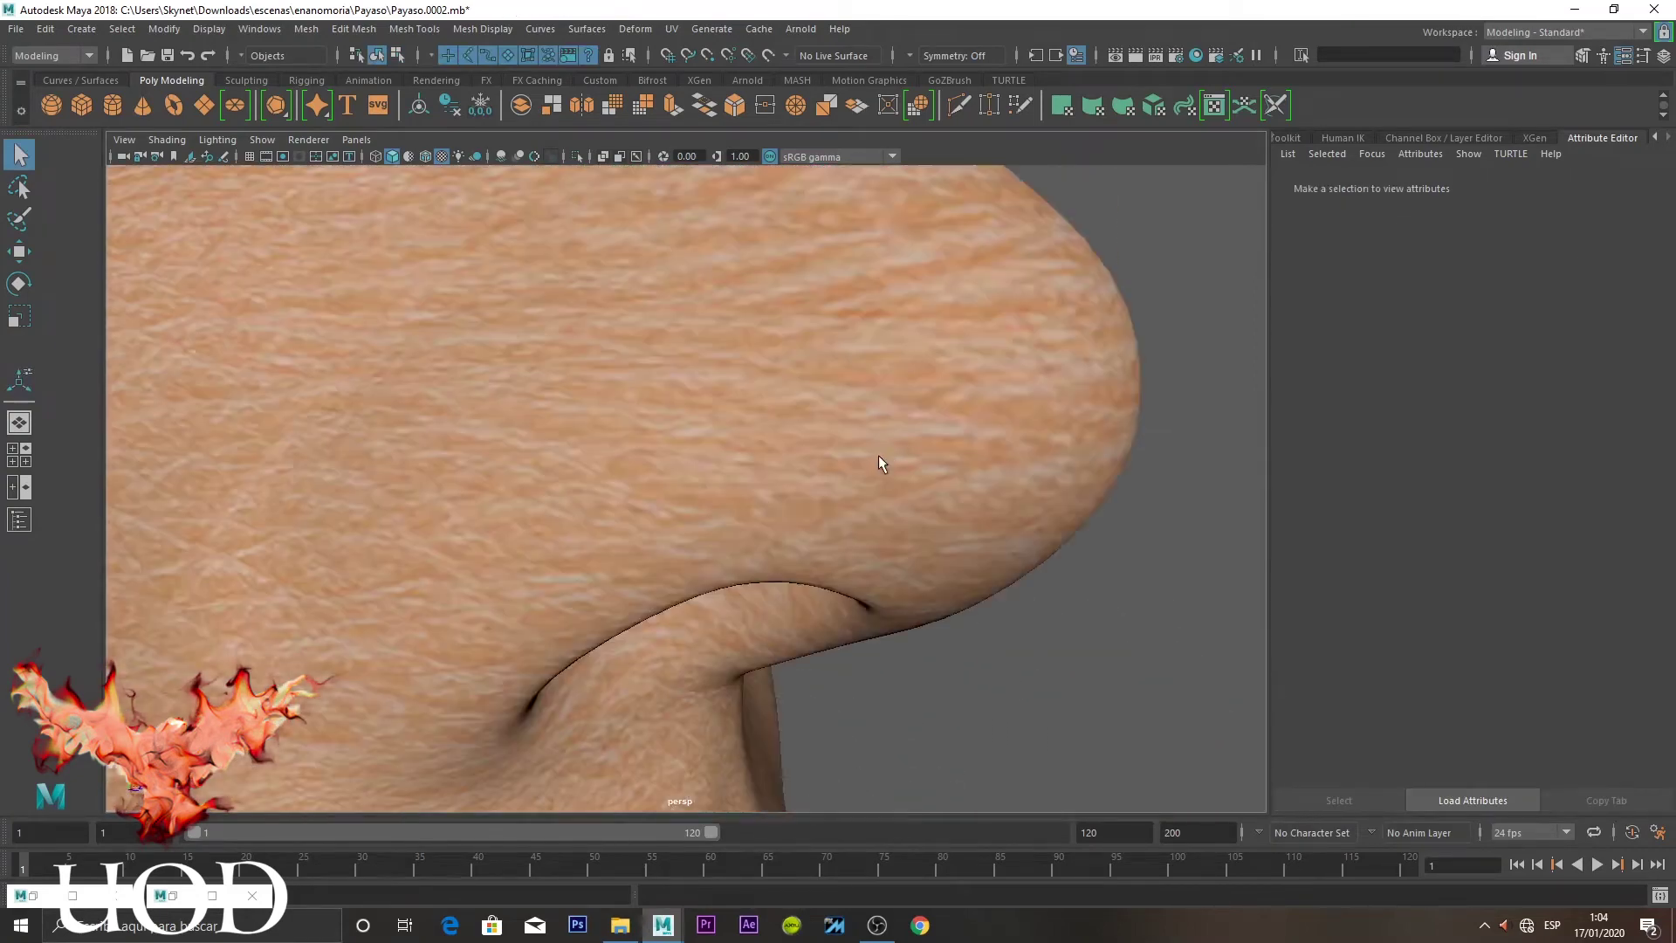
alt+drag(879, 460, 951, 447)
scroll(951, 447, down, 5)
mouse_move(823, 449)
alt+mouse_down()
mouse_move(932, 460)
mouse_move(838, 438)
alt+mouse_up()
scroll(931, 460, up, 2)
scroll(955, 458, down, 3)
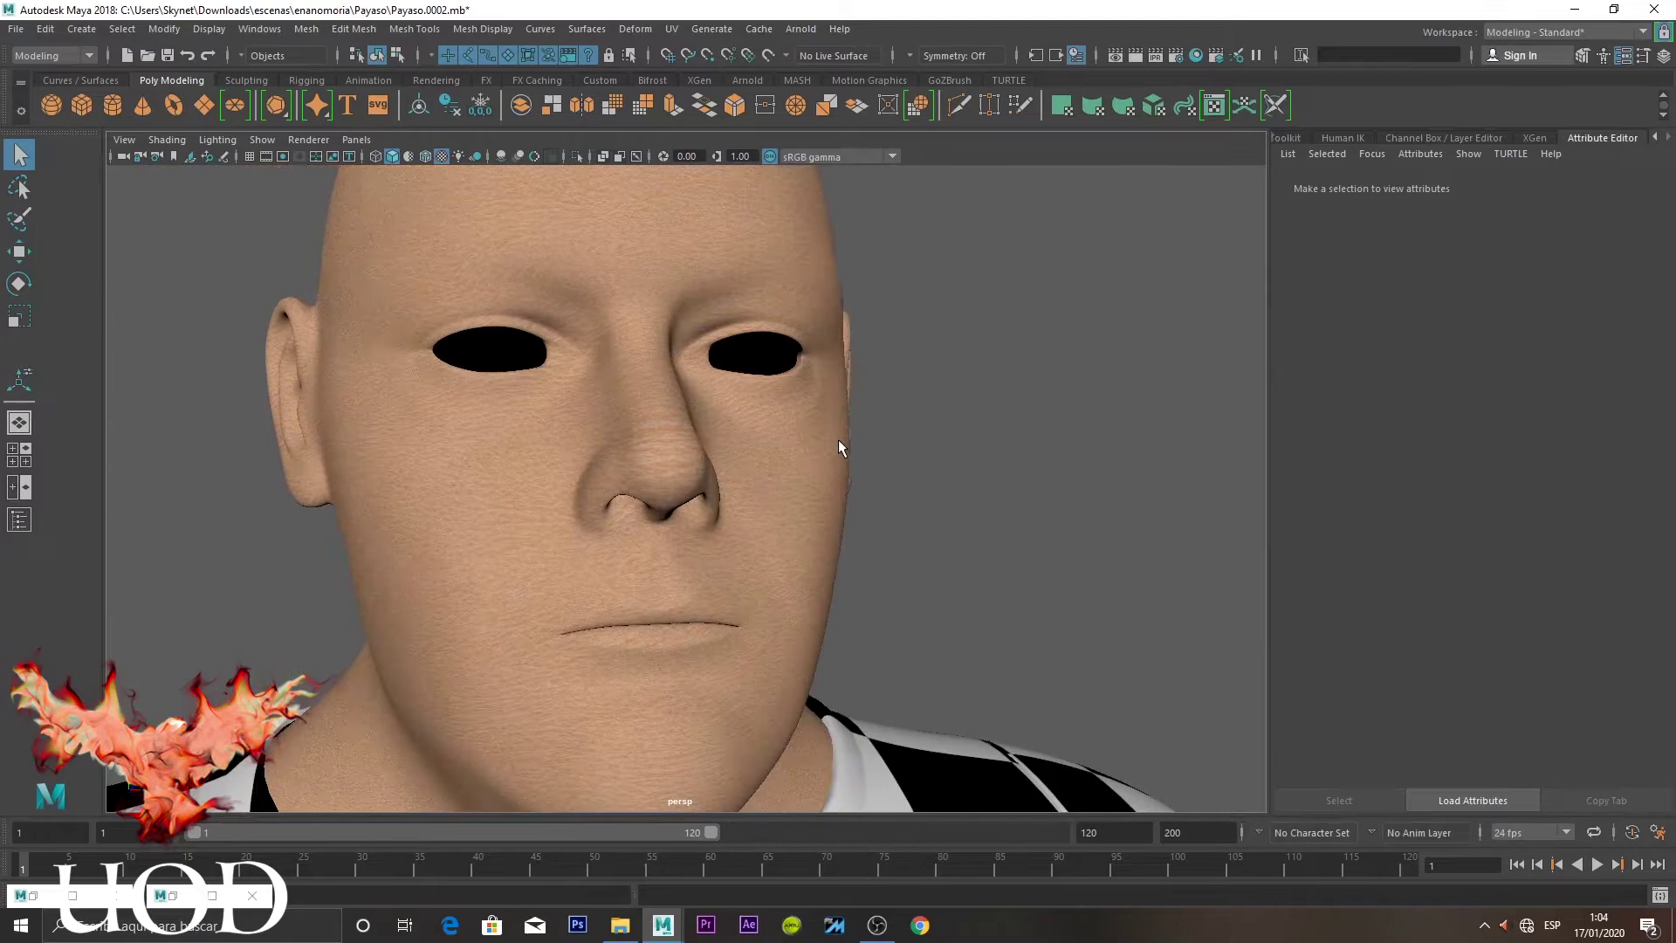
Assign the defaultPolygonShader checker material to the head and check it on the profile
click(699, 433)
right_click(705, 397)
mouse_move(700, 876)
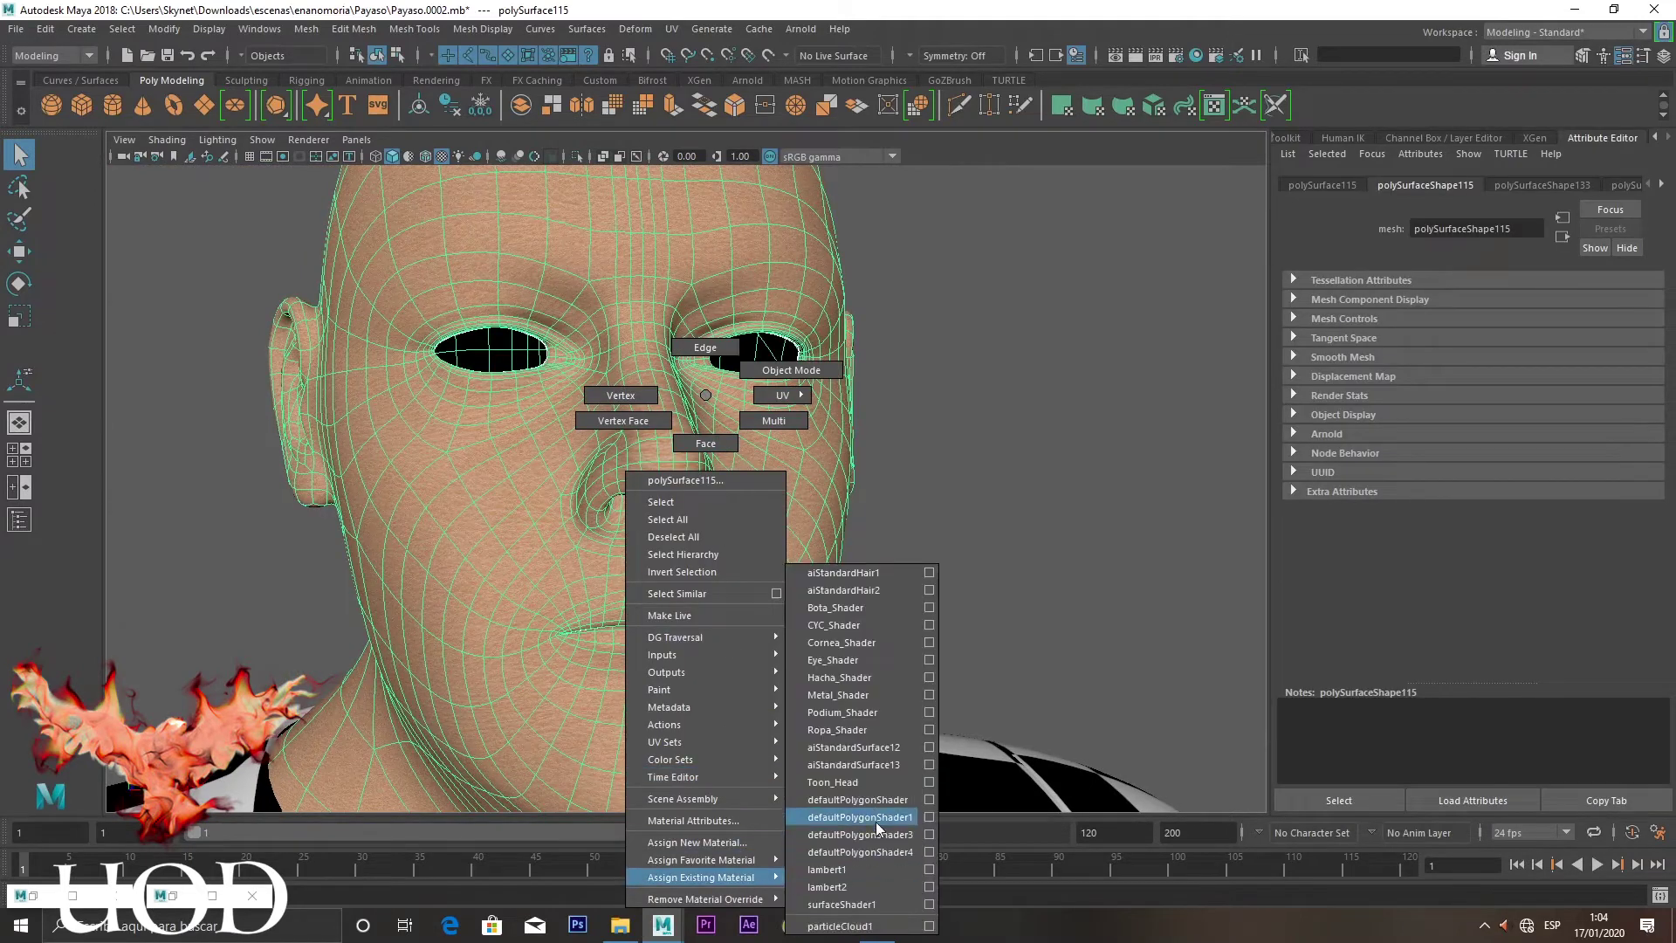
click(876, 820)
click(1037, 504)
mouse_move(1037, 505)
alt+mouse_down()
mouse_move(1010, 553)
mouse_move(987, 547)
alt+mouse_up()
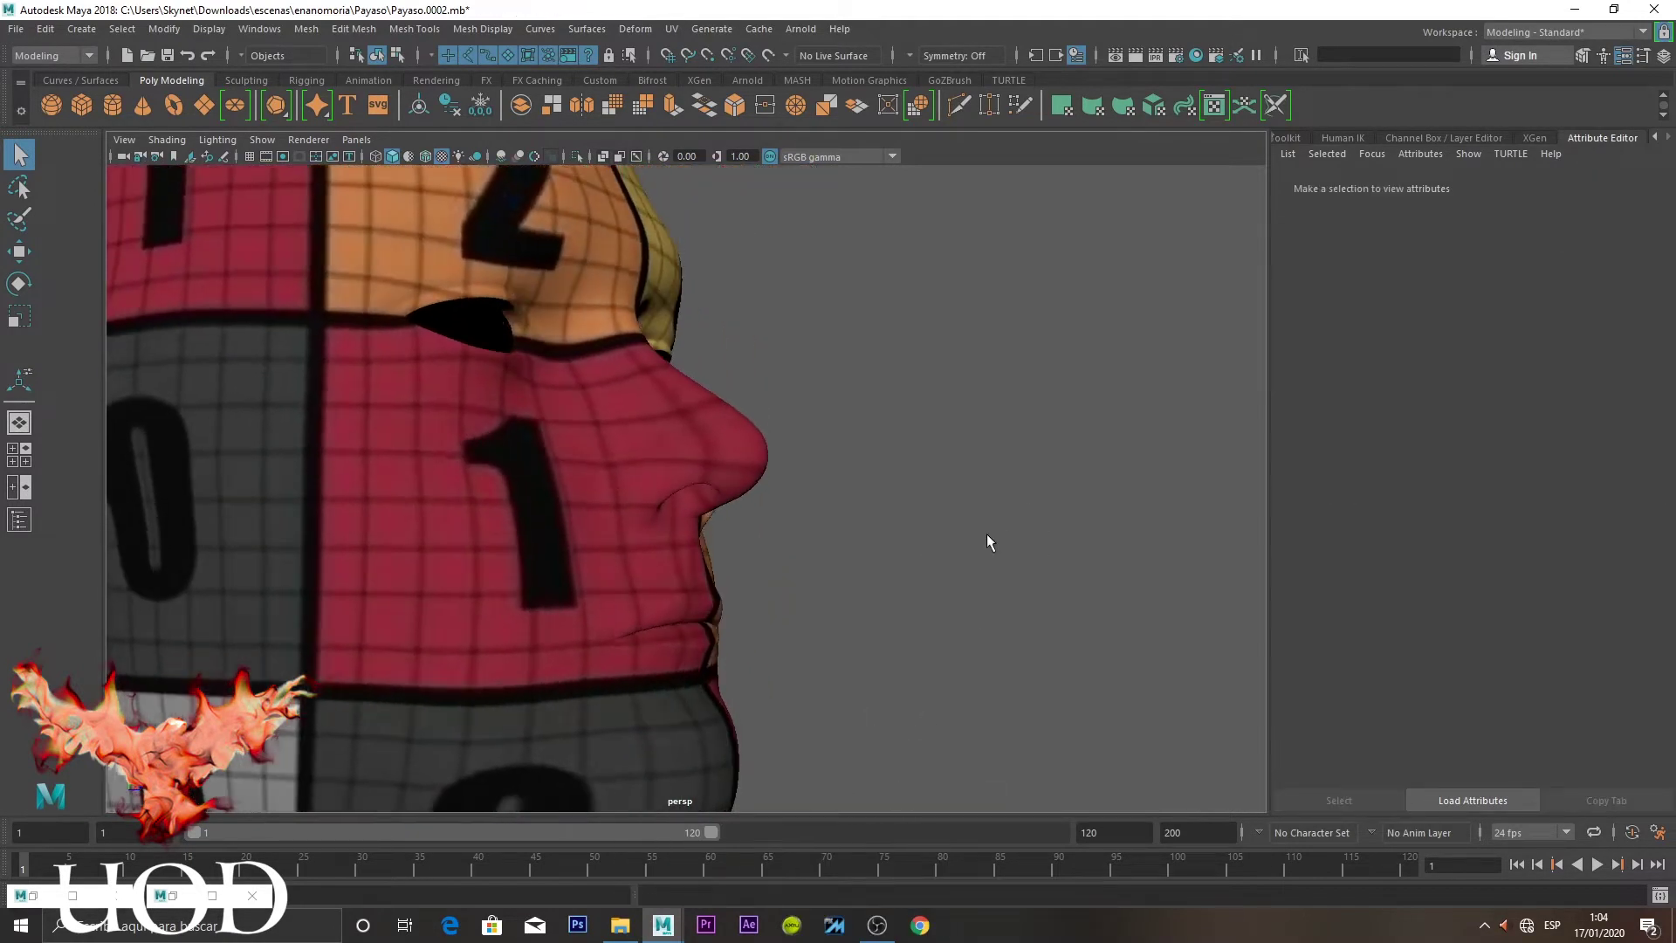
alt+middle_drag(988, 546, 918, 466)
mouse_move(917, 466)
alt+mouse_down()
mouse_move(928, 509)
mouse_move(765, 341)
alt+mouse_up()
Reapply the numbered checker material to the head and inspect the pattern across face and neck
click(764, 341)
right_click(764, 341)
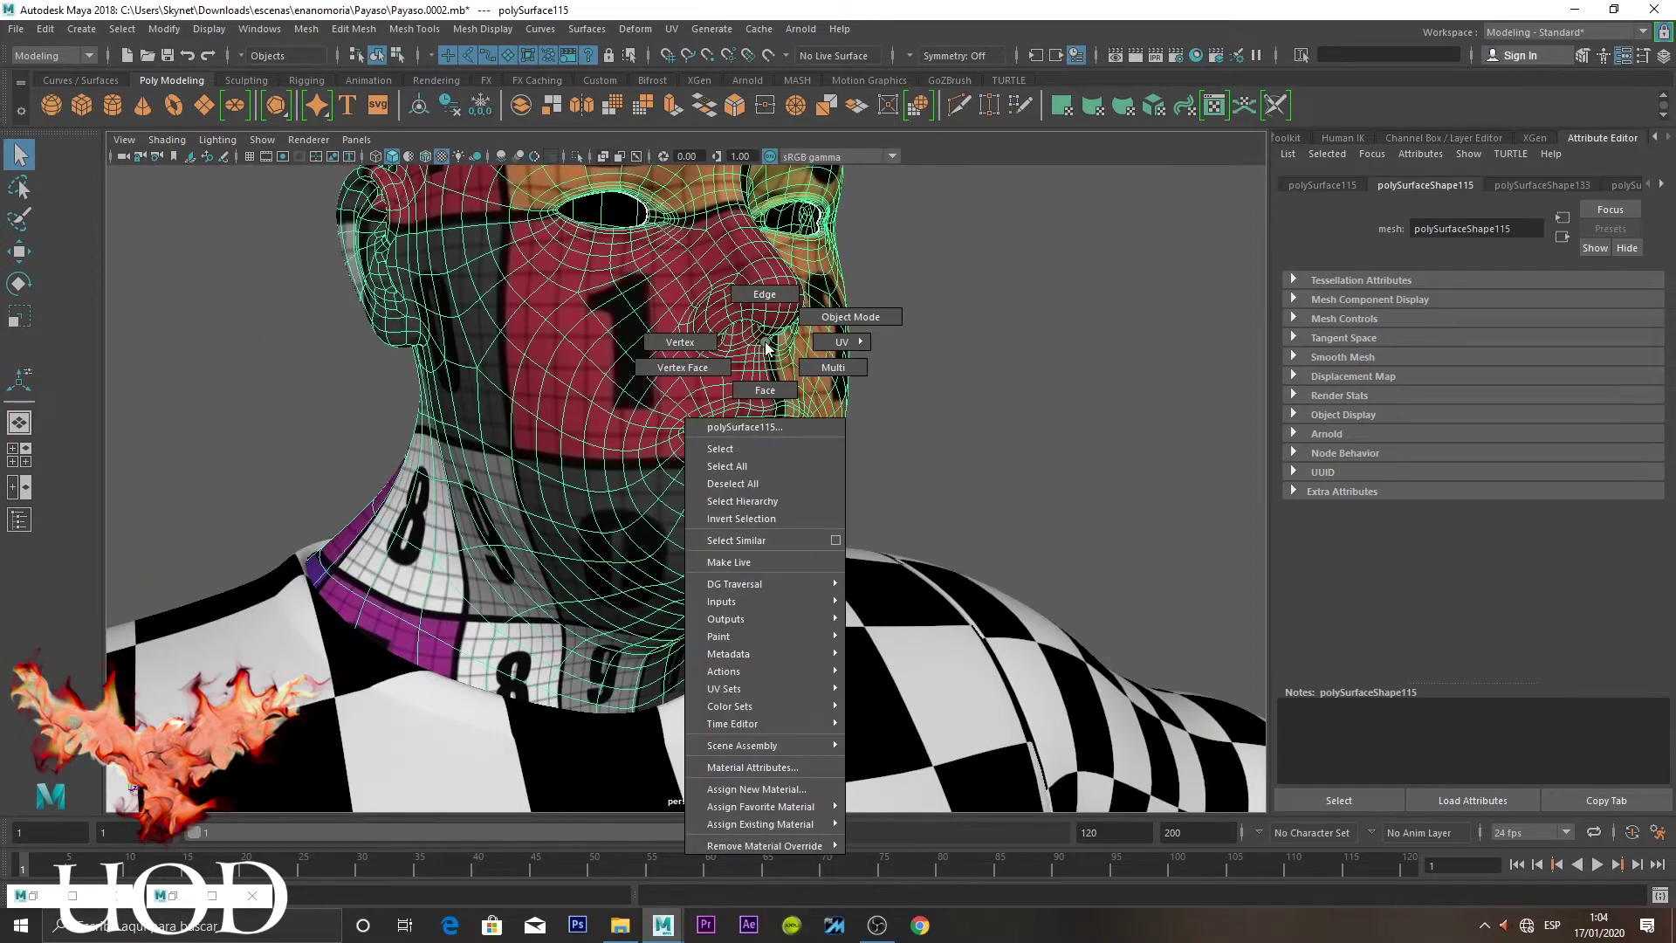
mouse_move(760, 824)
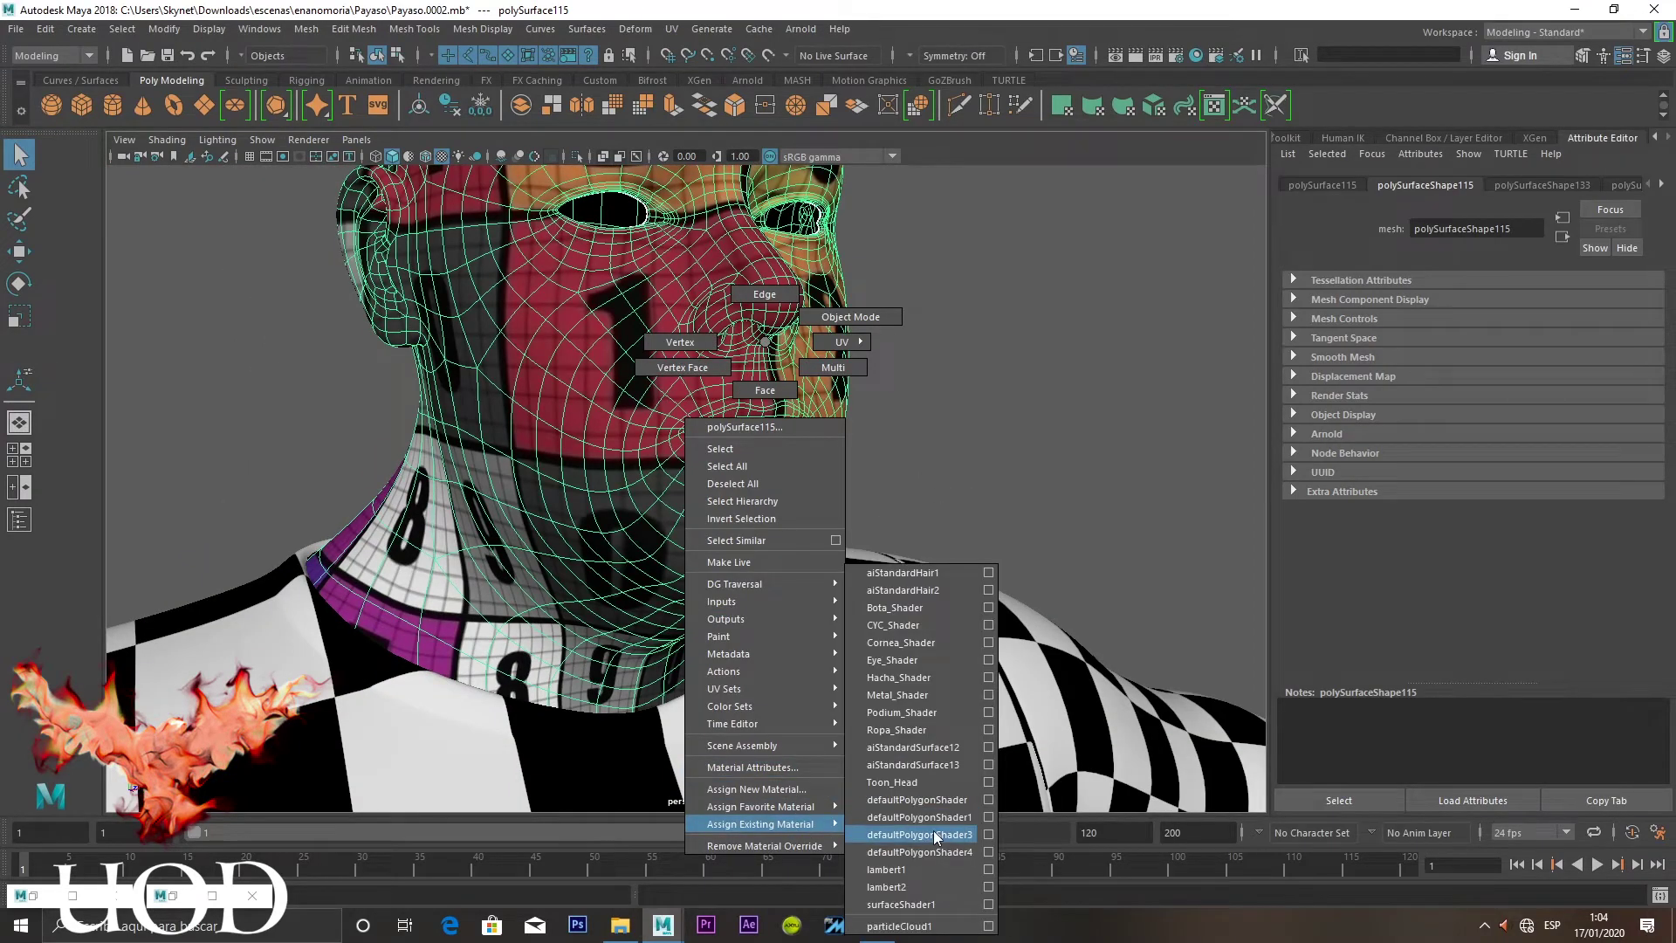
click(935, 836)
click(995, 510)
mouse_move(1013, 522)
alt+mouse_down()
mouse_move(921, 479)
mouse_move(965, 442)
mouse_move(1067, 523)
mouse_move(1123, 524)
mouse_move(907, 534)
mouse_move(1065, 538)
mouse_move(1044, 512)
mouse_move(809, 505)
mouse_move(909, 524)
mouse_move(744, 478)
alt+mouse_up()
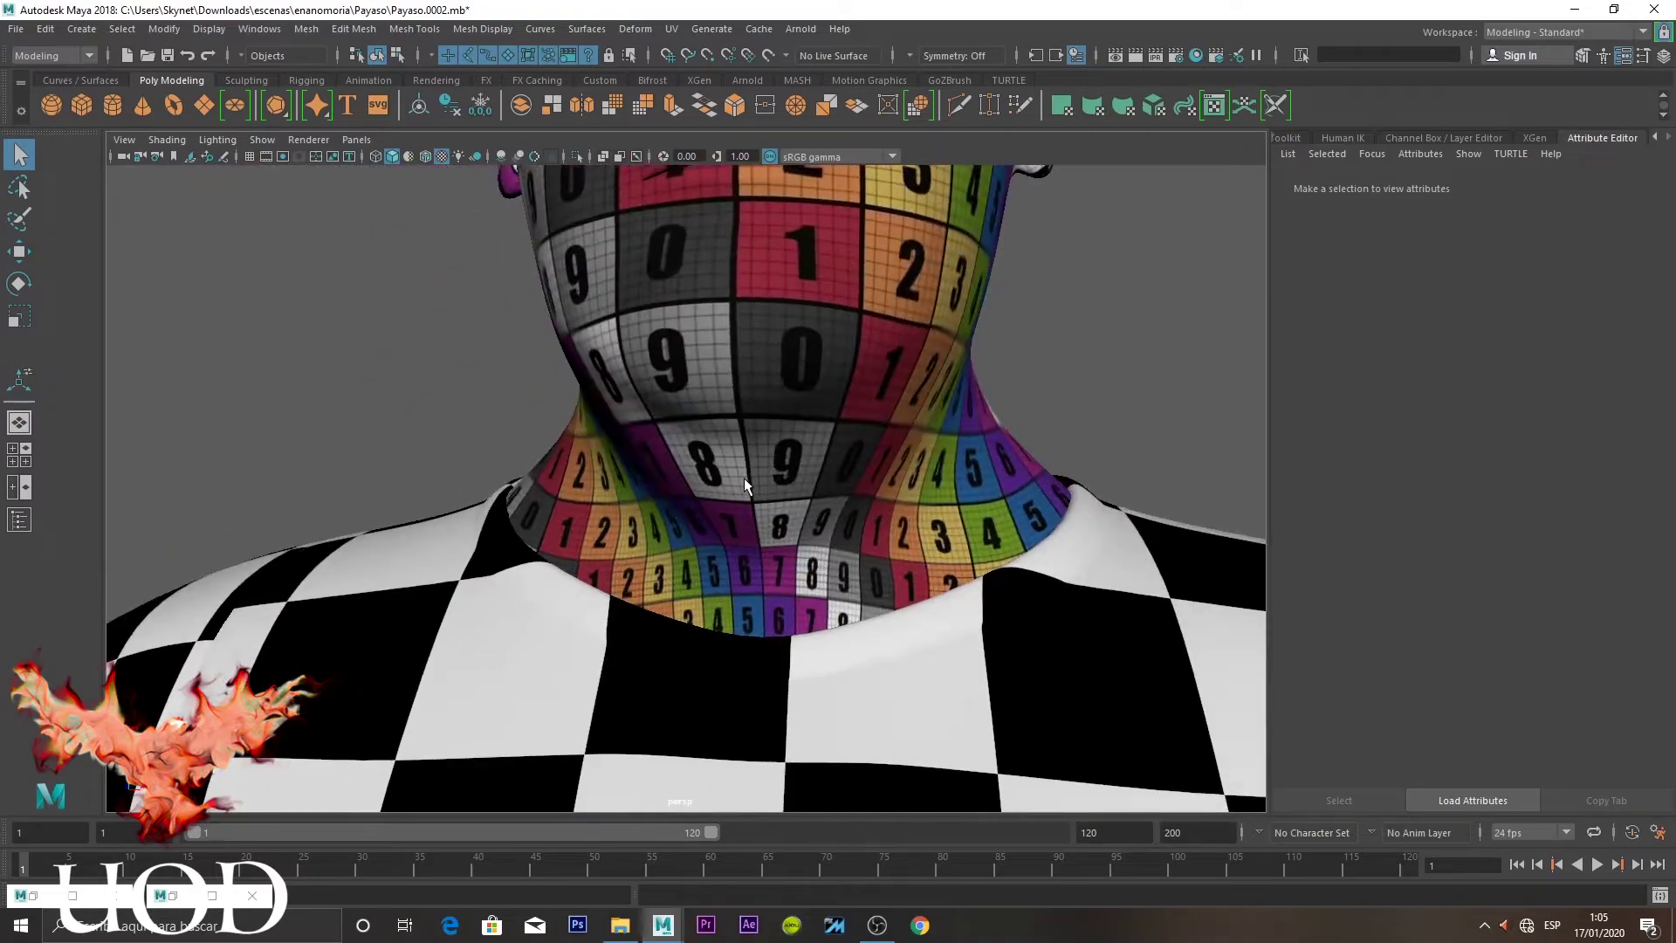
click(744, 479)
mouse_move(898, 510)
alt+mouse_down()
mouse_move(803, 498)
mouse_move(216, 853)
alt+mouse_up()
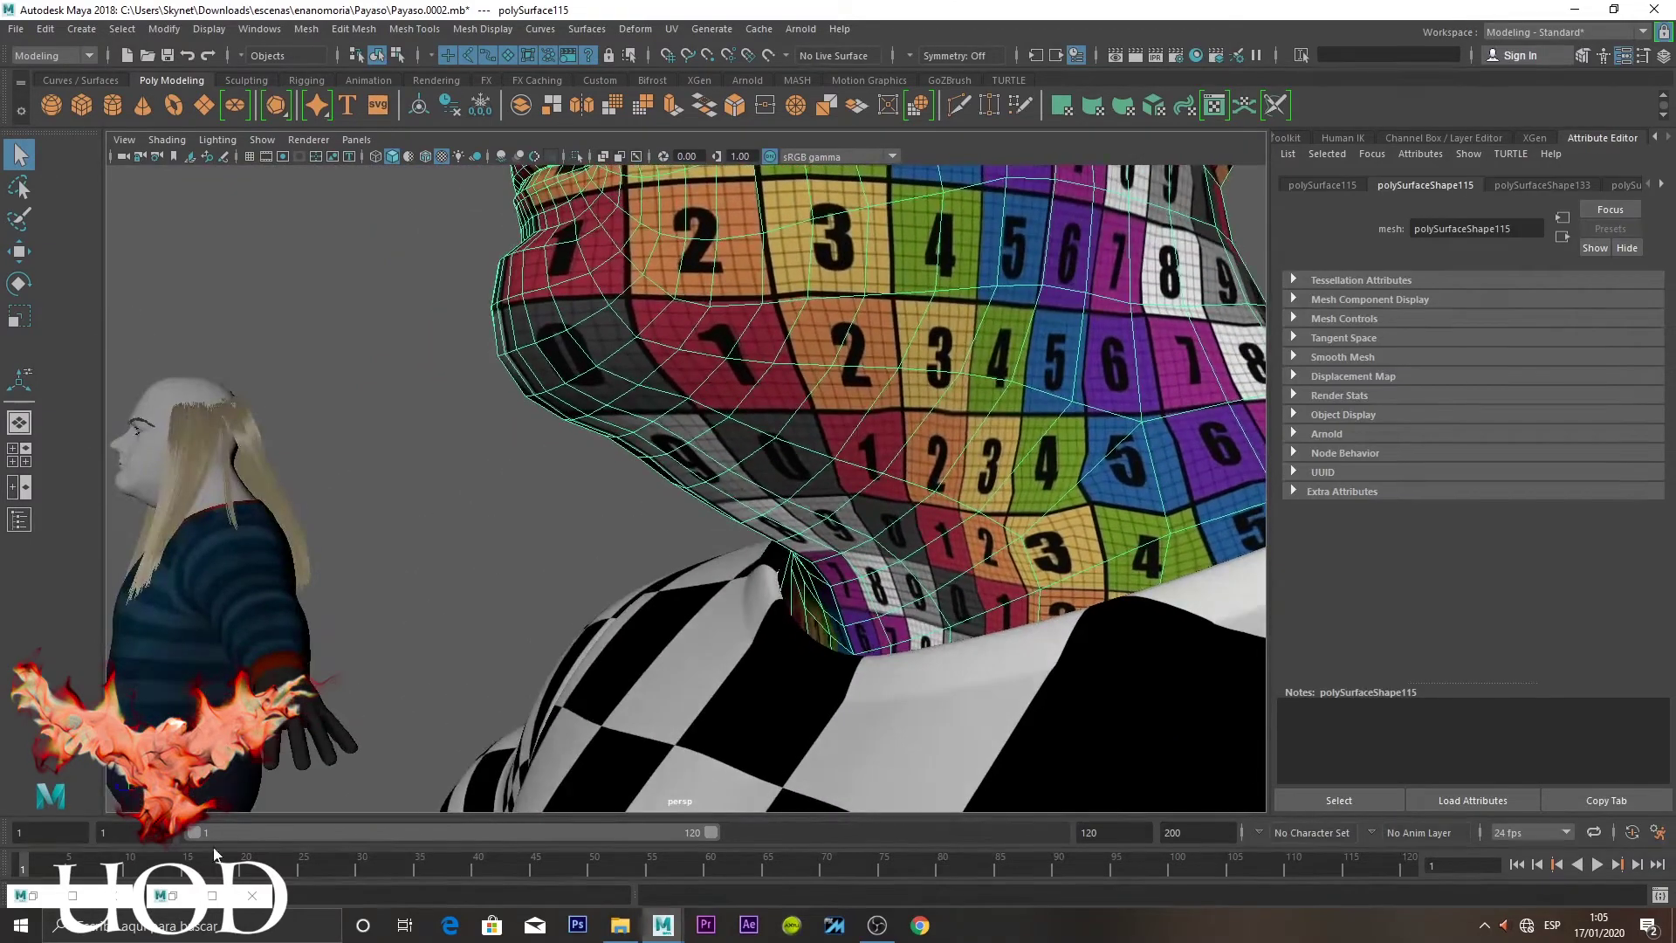
Bring back the UV Editor, select the UVs at the bottom of the chin, and frame the neck
click(211, 896)
scroll(762, 459, up, 3)
scroll(796, 387, up, 3)
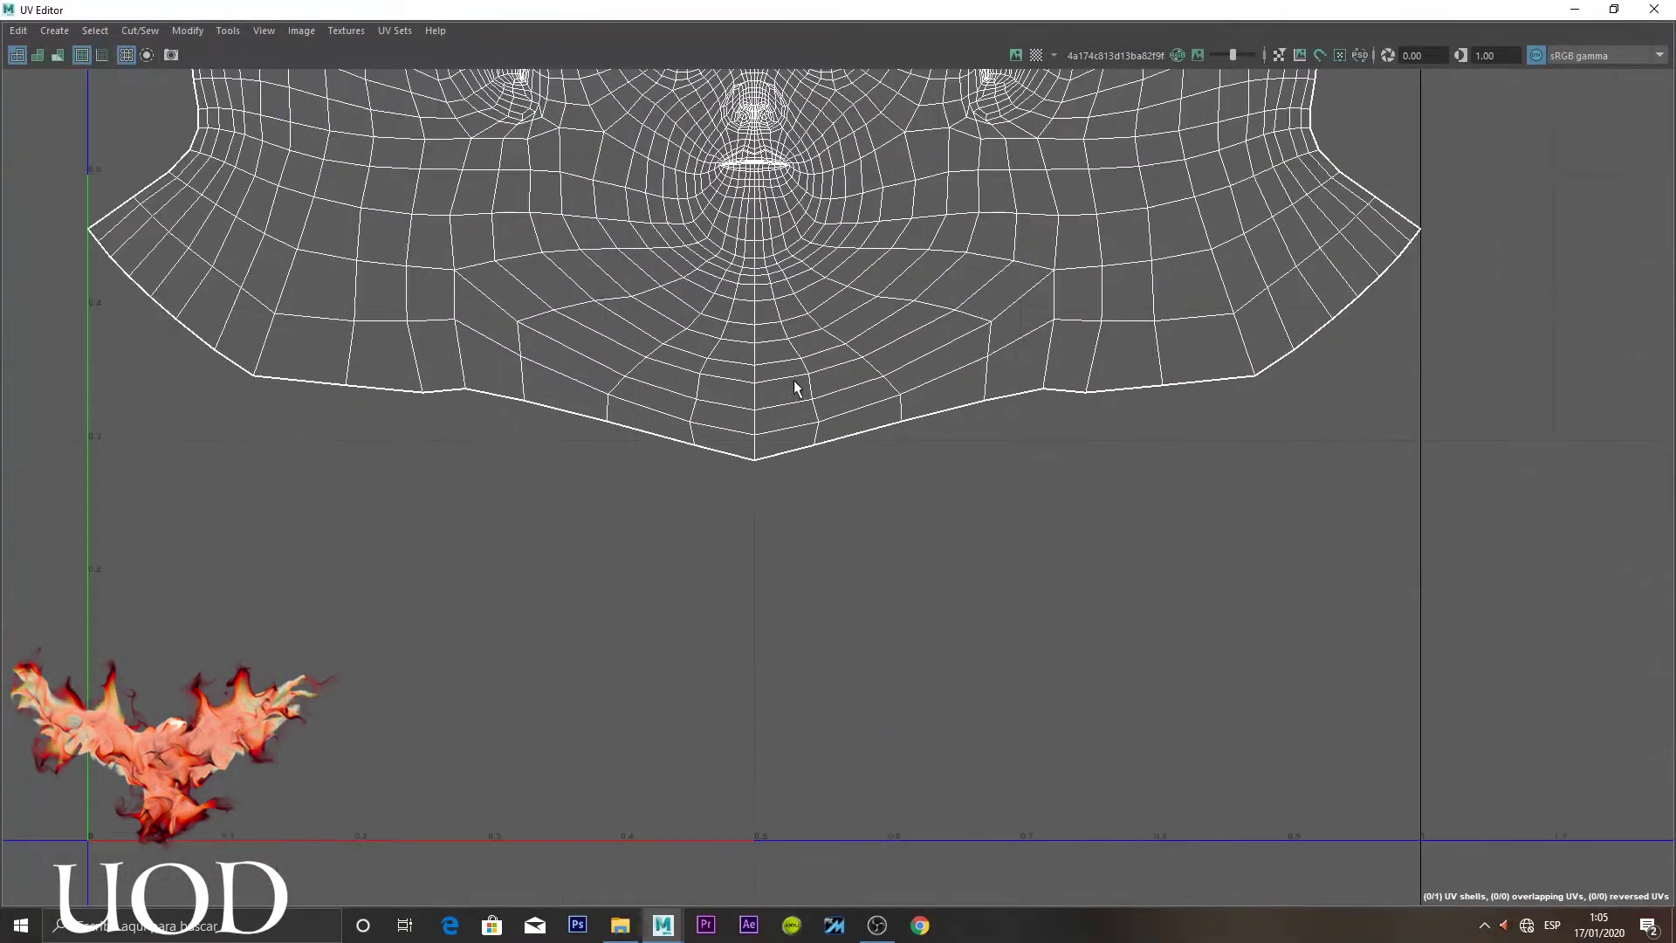
right_drag(796, 387, 866, 369)
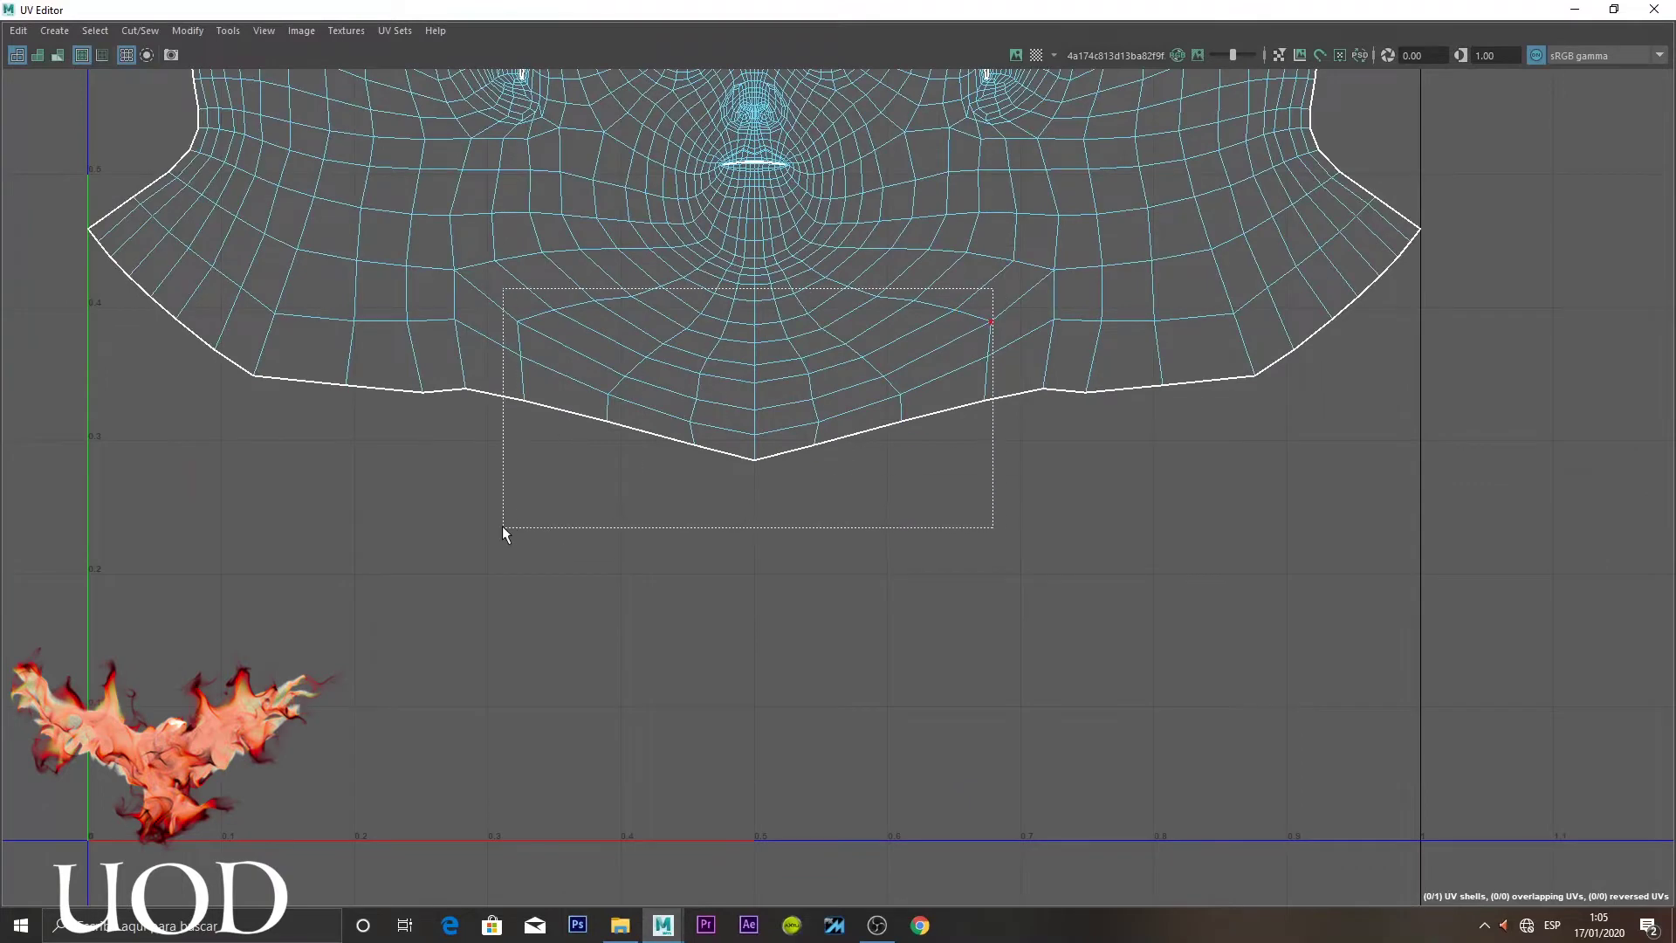
drag(503, 527, 502, 528)
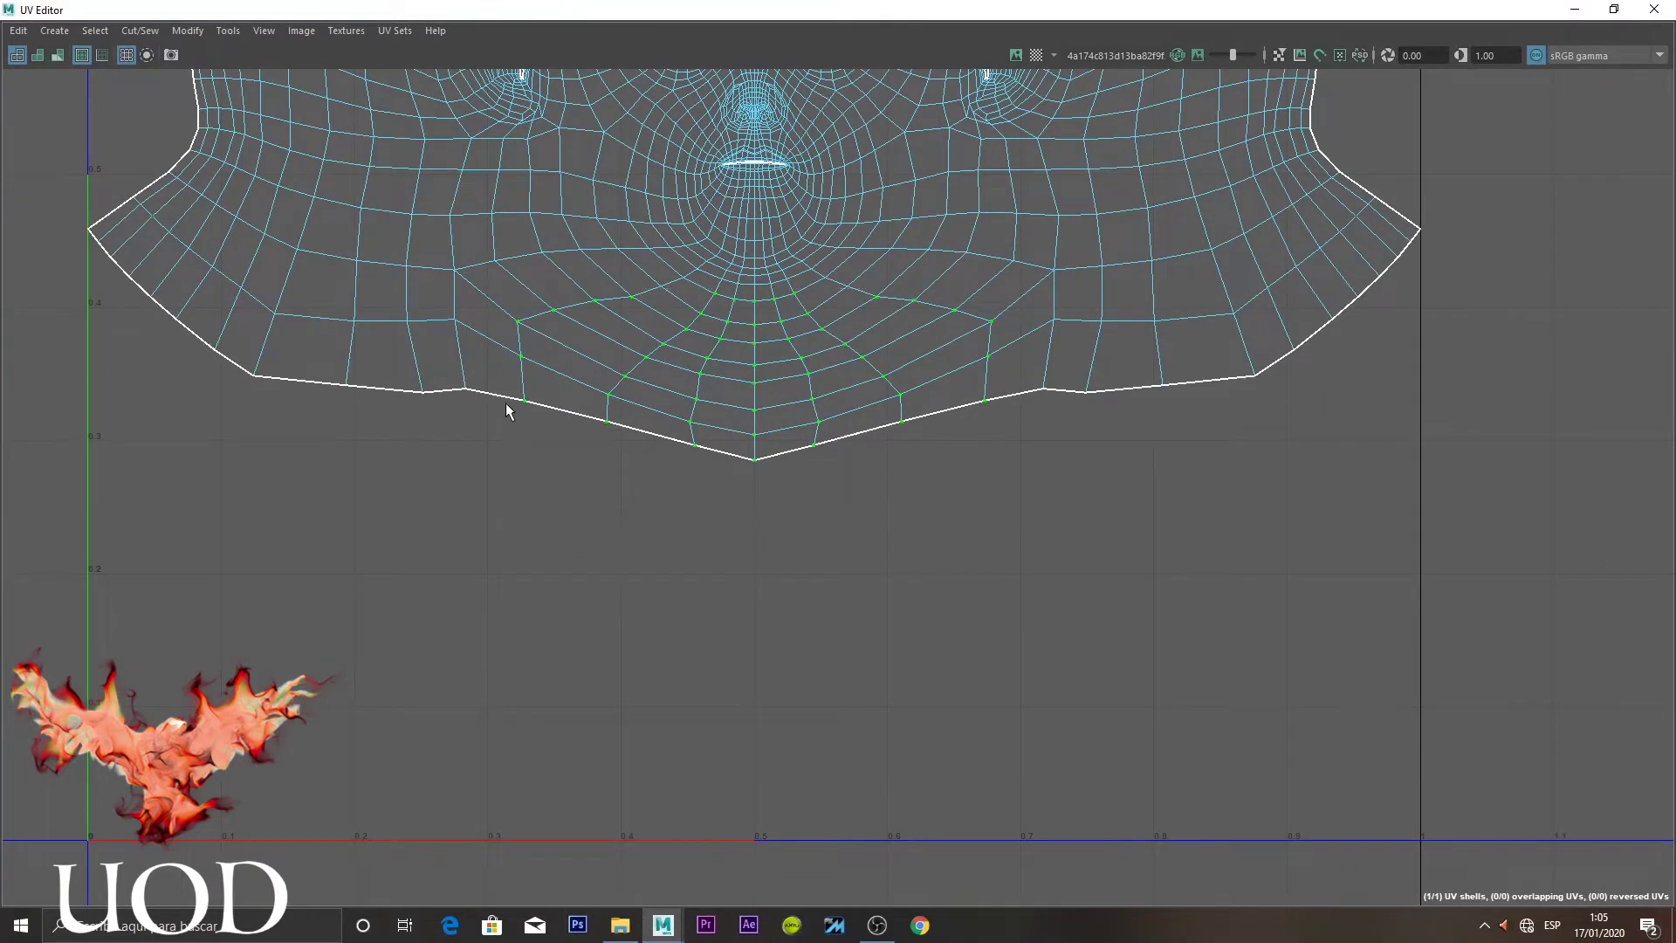
double_click(489, 12)
key(f)
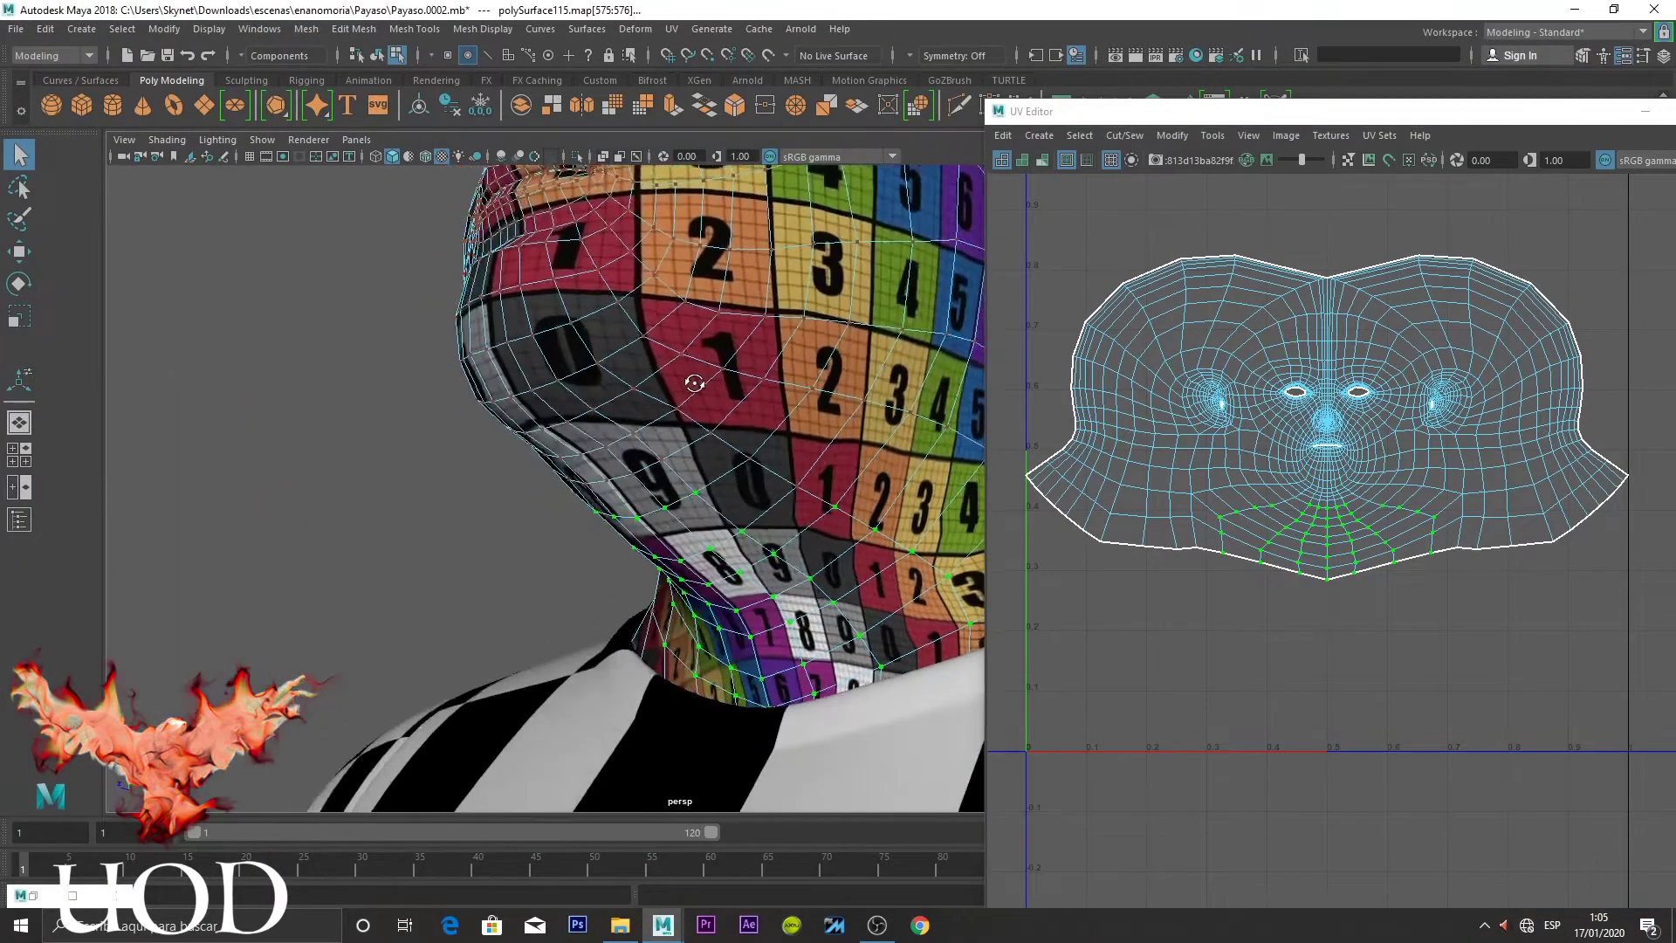
Unfold the selected chin UVs with the Unfold brush
click(1206, 138)
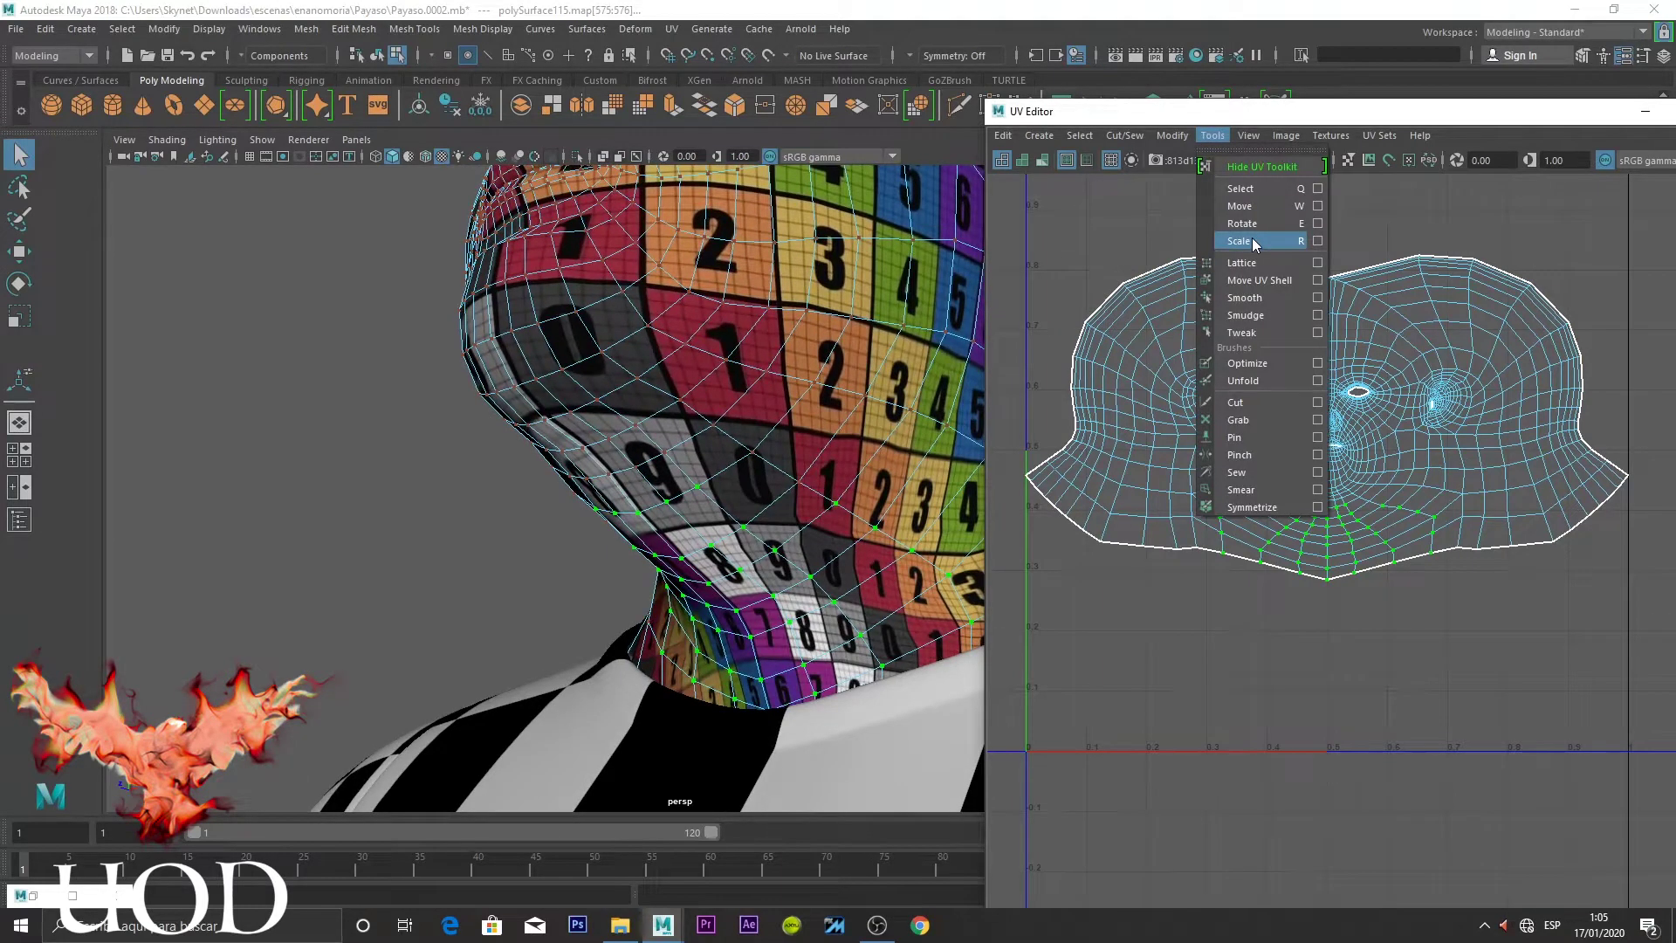
click(1222, 312)
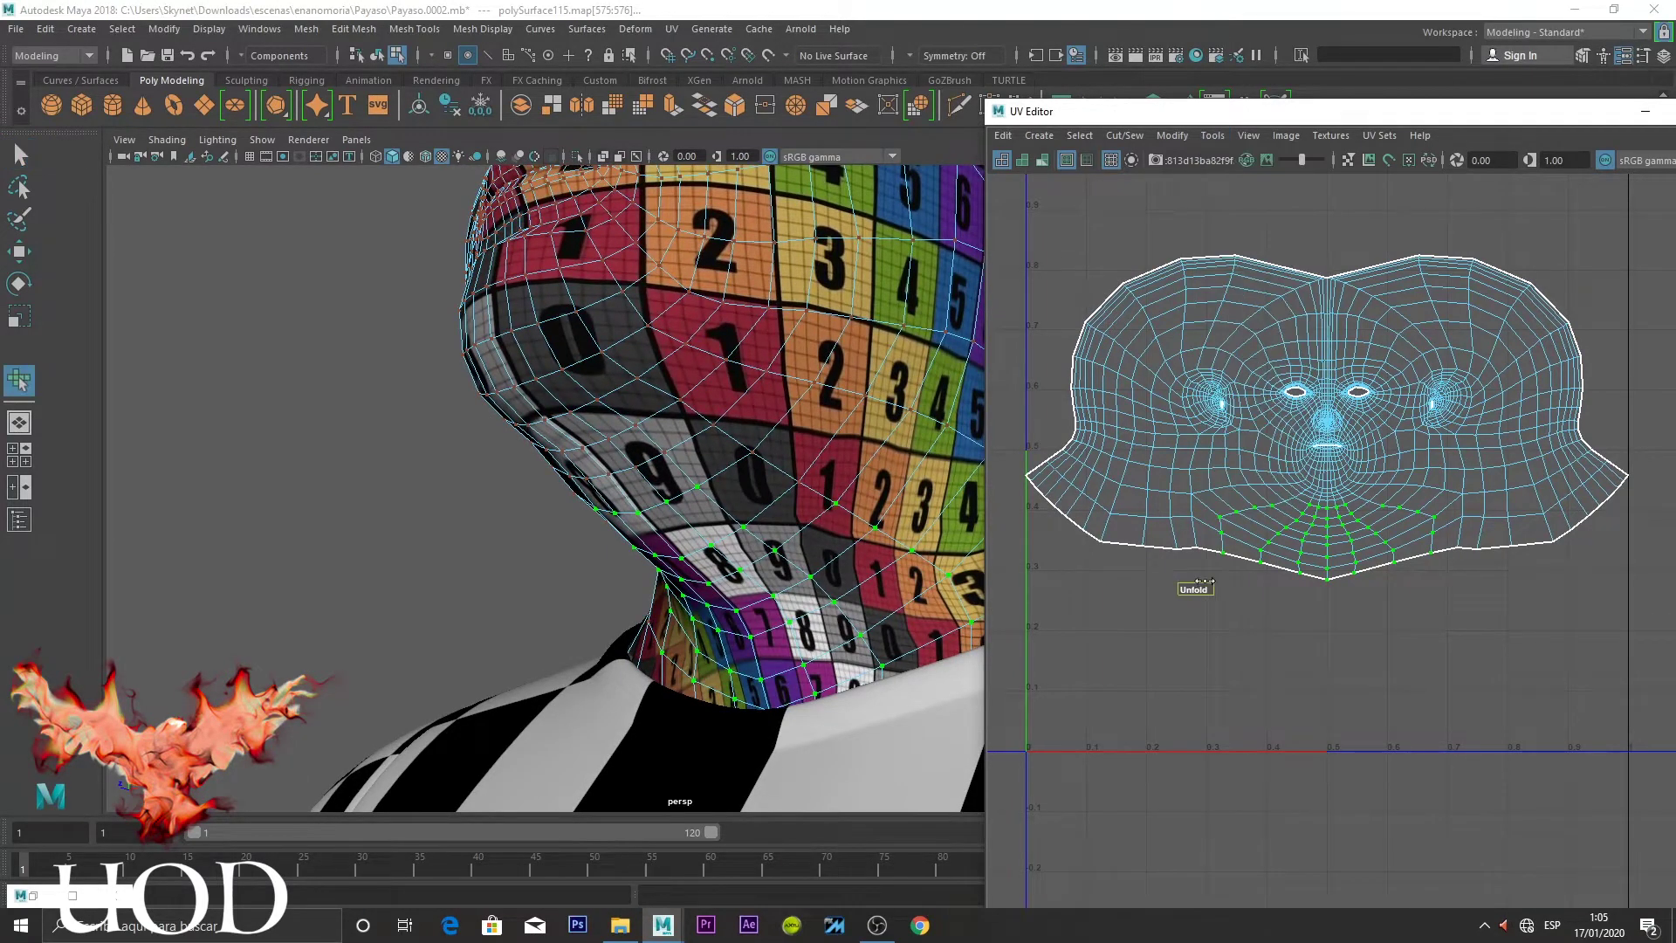
drag(1205, 581, 1182, 583)
alt+drag(715, 489, 786, 478)
scroll(1388, 550, up, 3)
Select the UVs below the mouth and relax them
right_drag(1388, 550, 1500, 512)
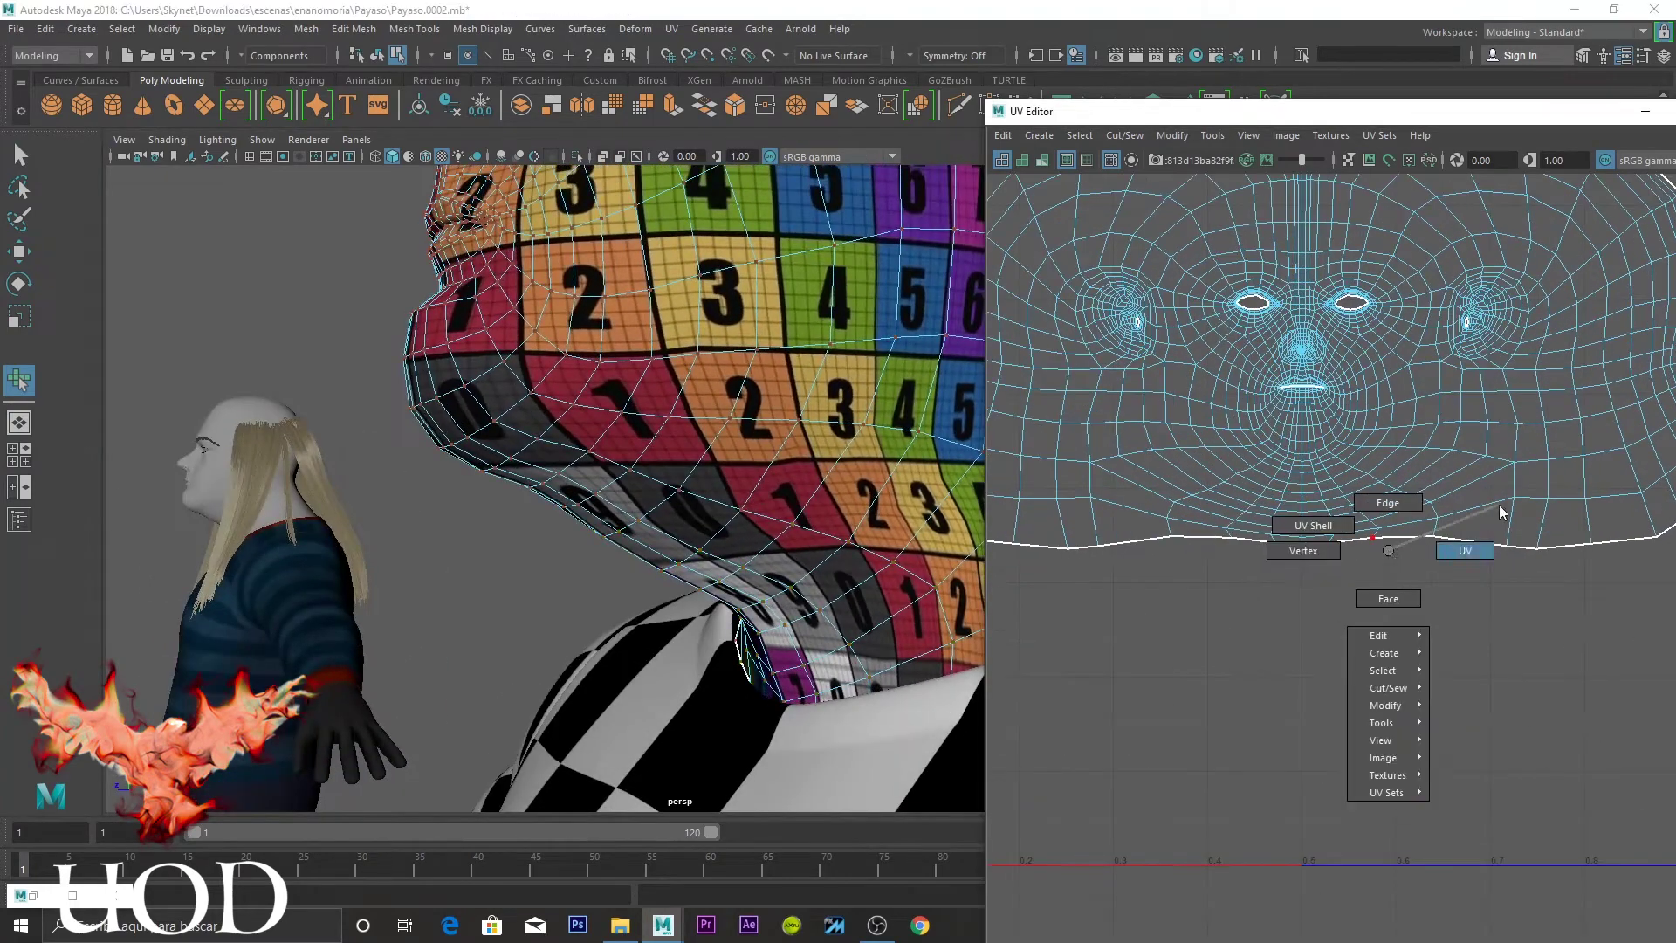
drag(1456, 449, 1271, 574)
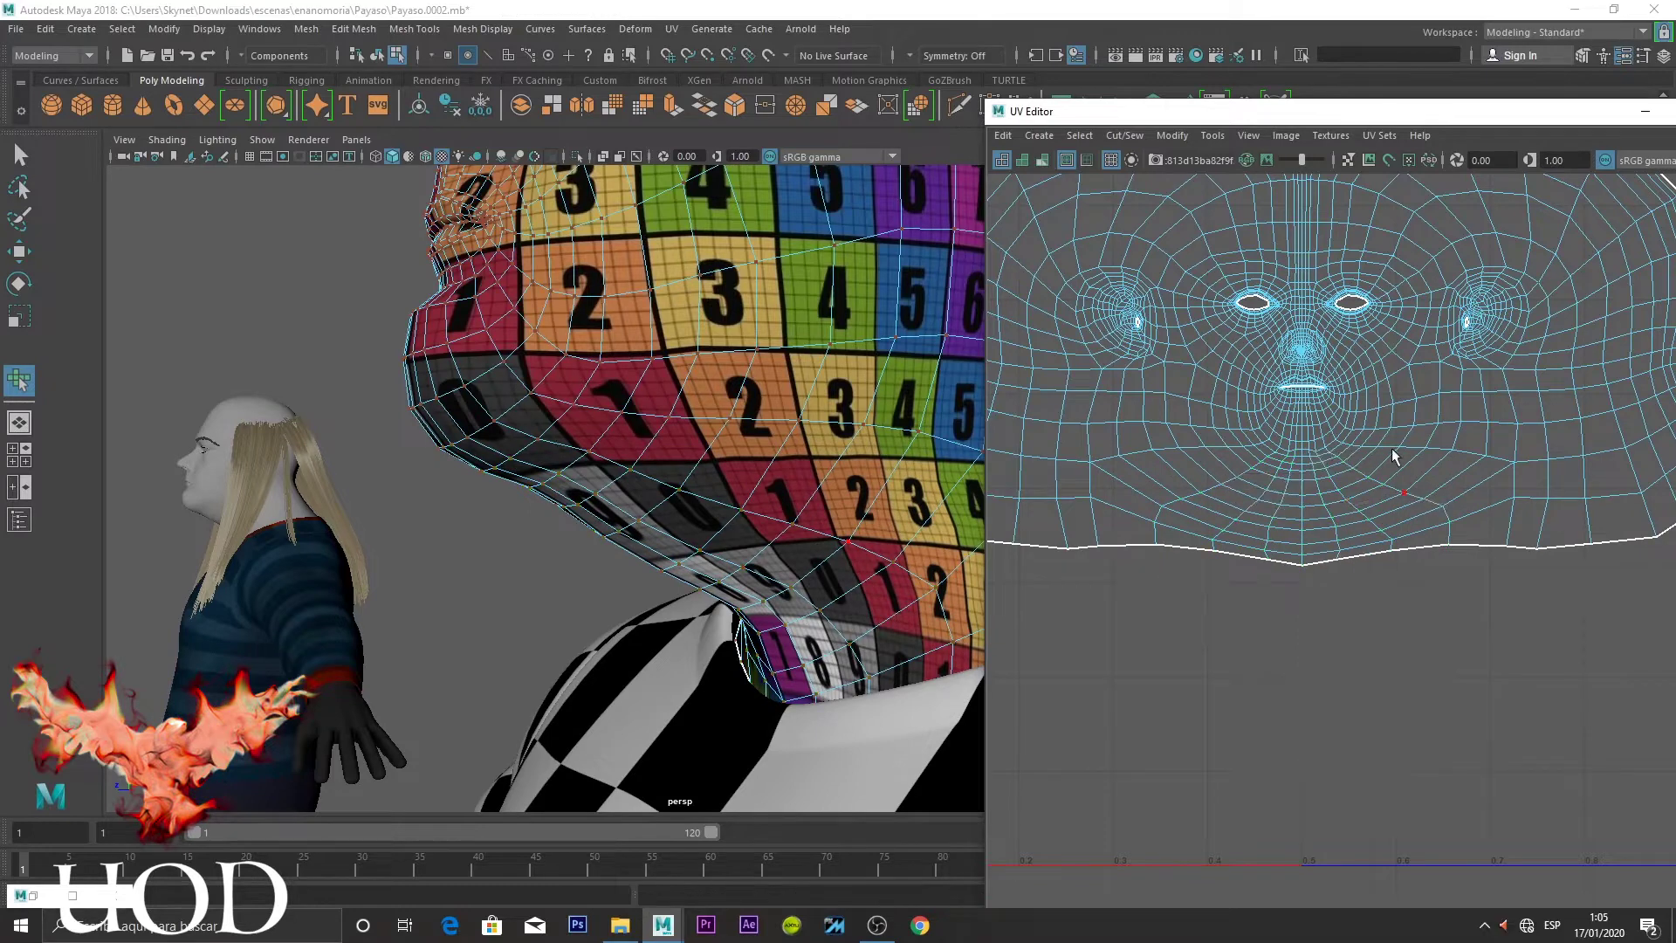
scroll(1420, 406, up, 2)
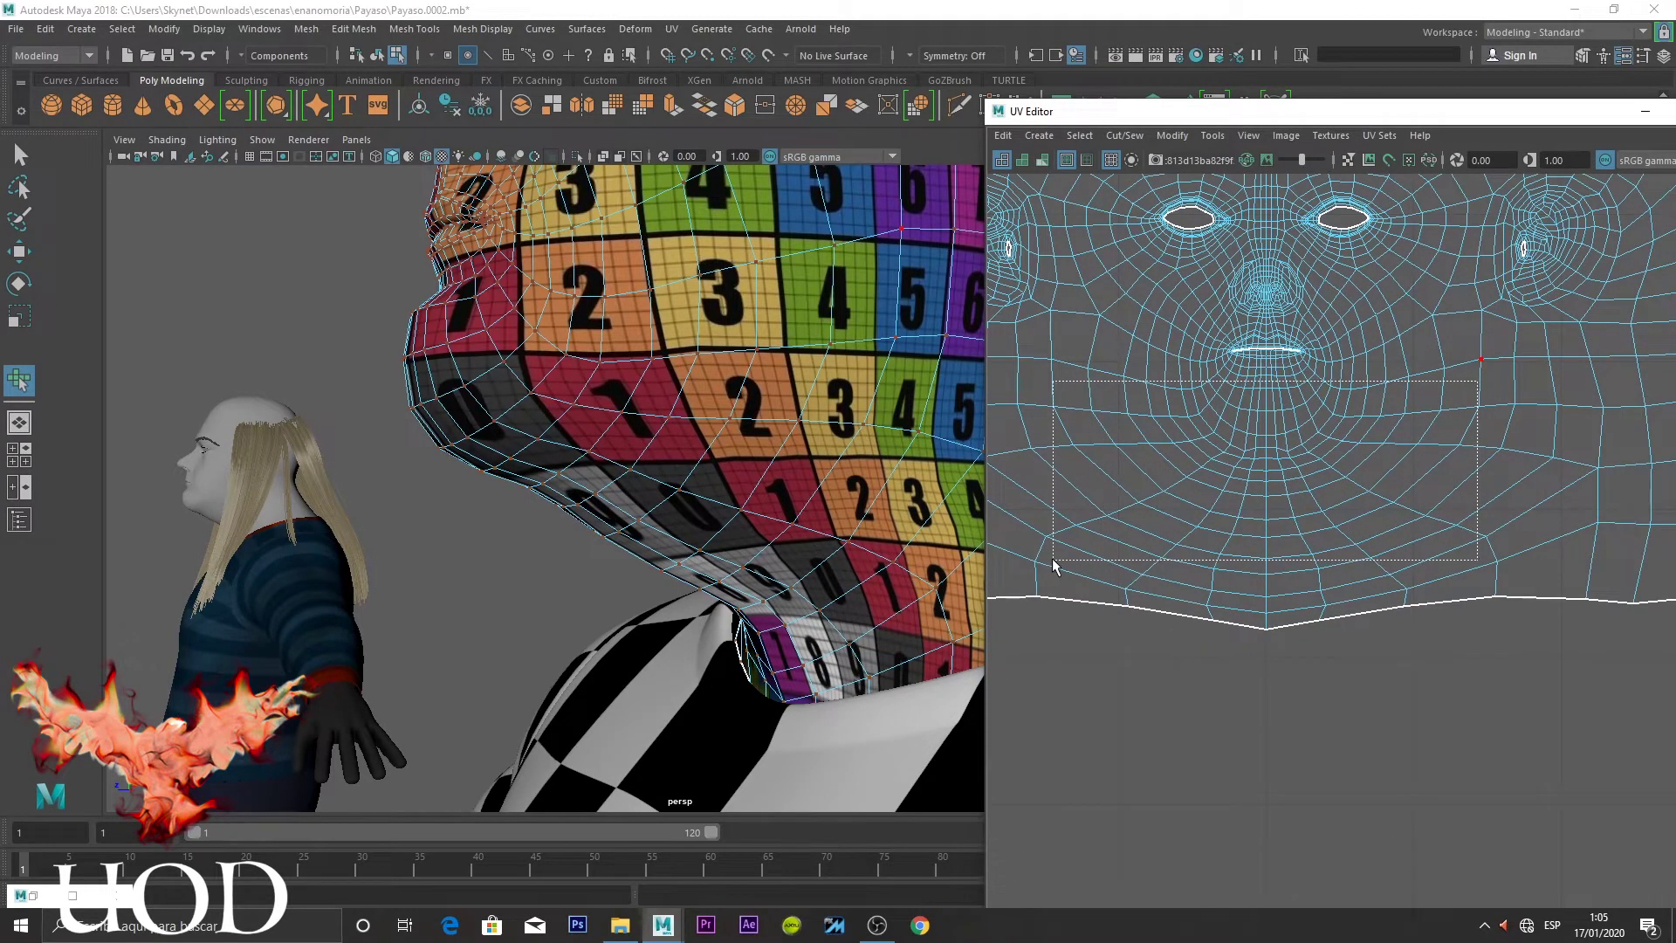
drag(1053, 566, 1054, 563)
mouse_move(996, 564)
shift+right_down()
mouse_move(1004, 622)
mouse_move(1082, 573)
shift+right_up()
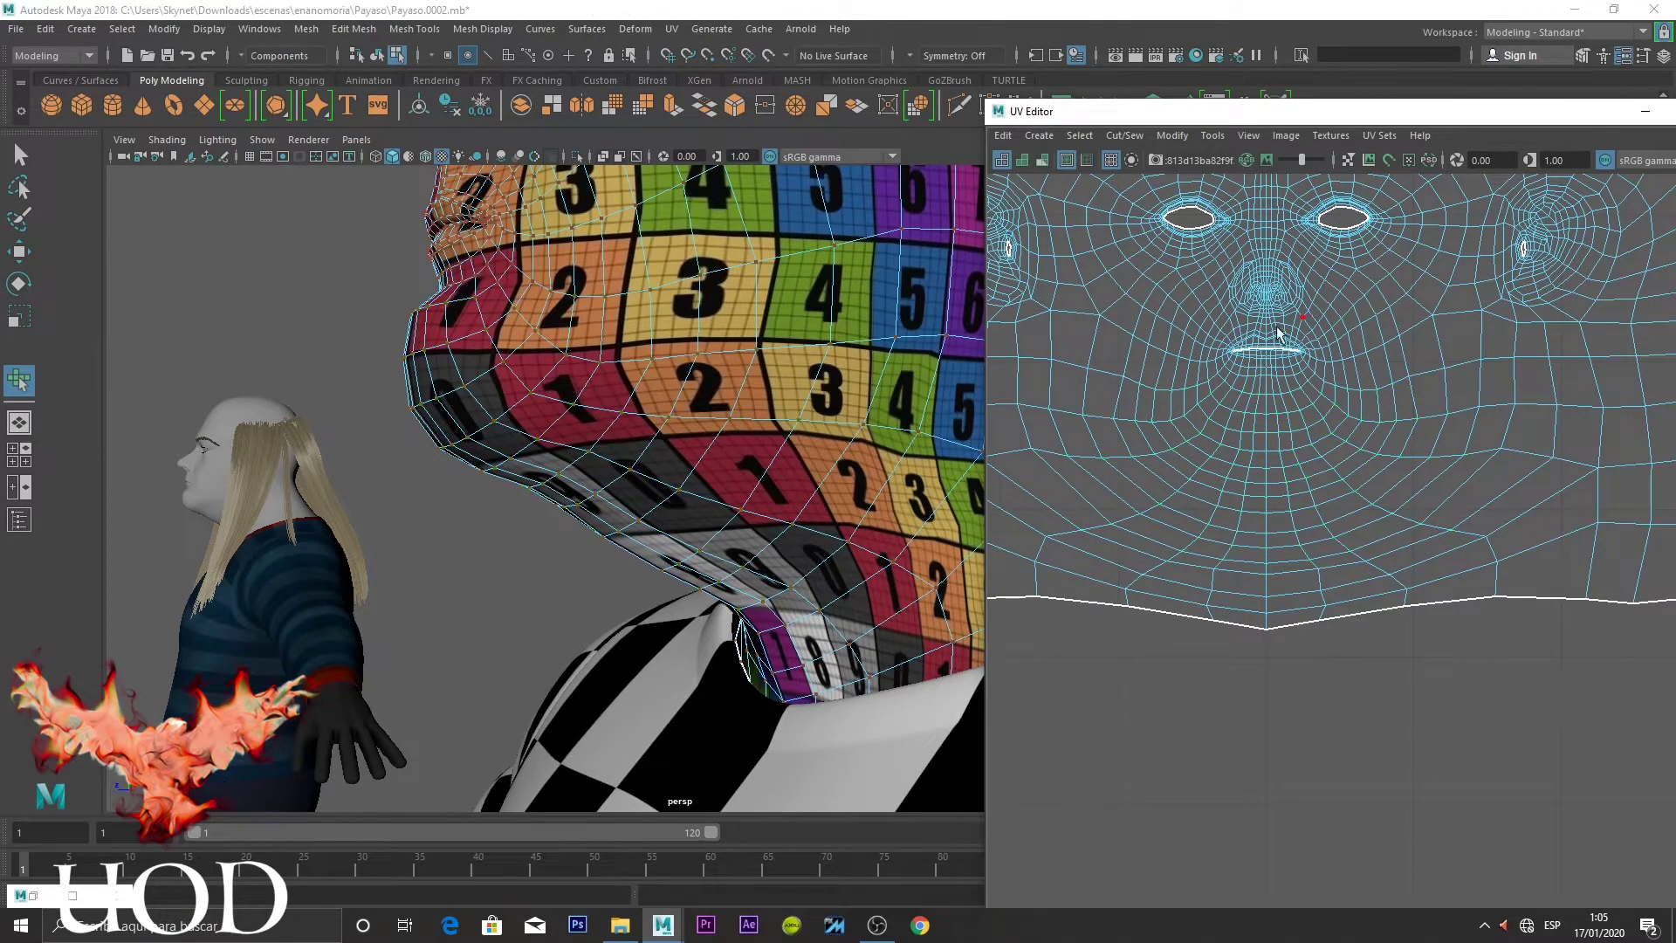
scroll(1278, 332, up, 2)
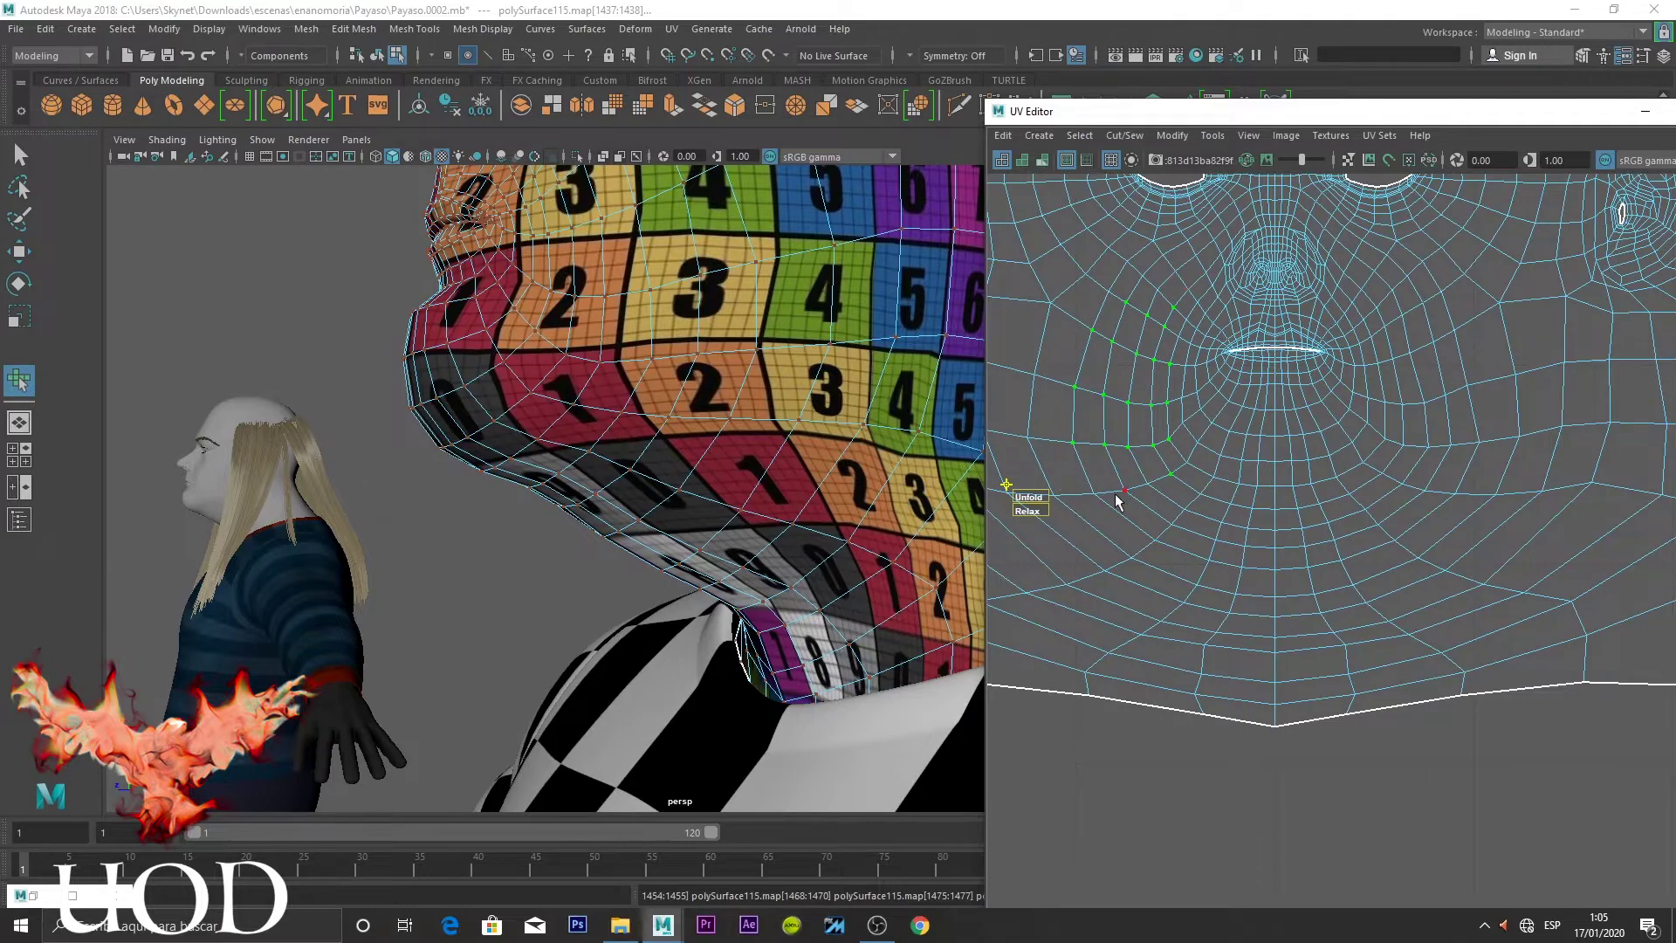
Return to object mode and orbit around the neck to check the checker
key(w)
key(F8)
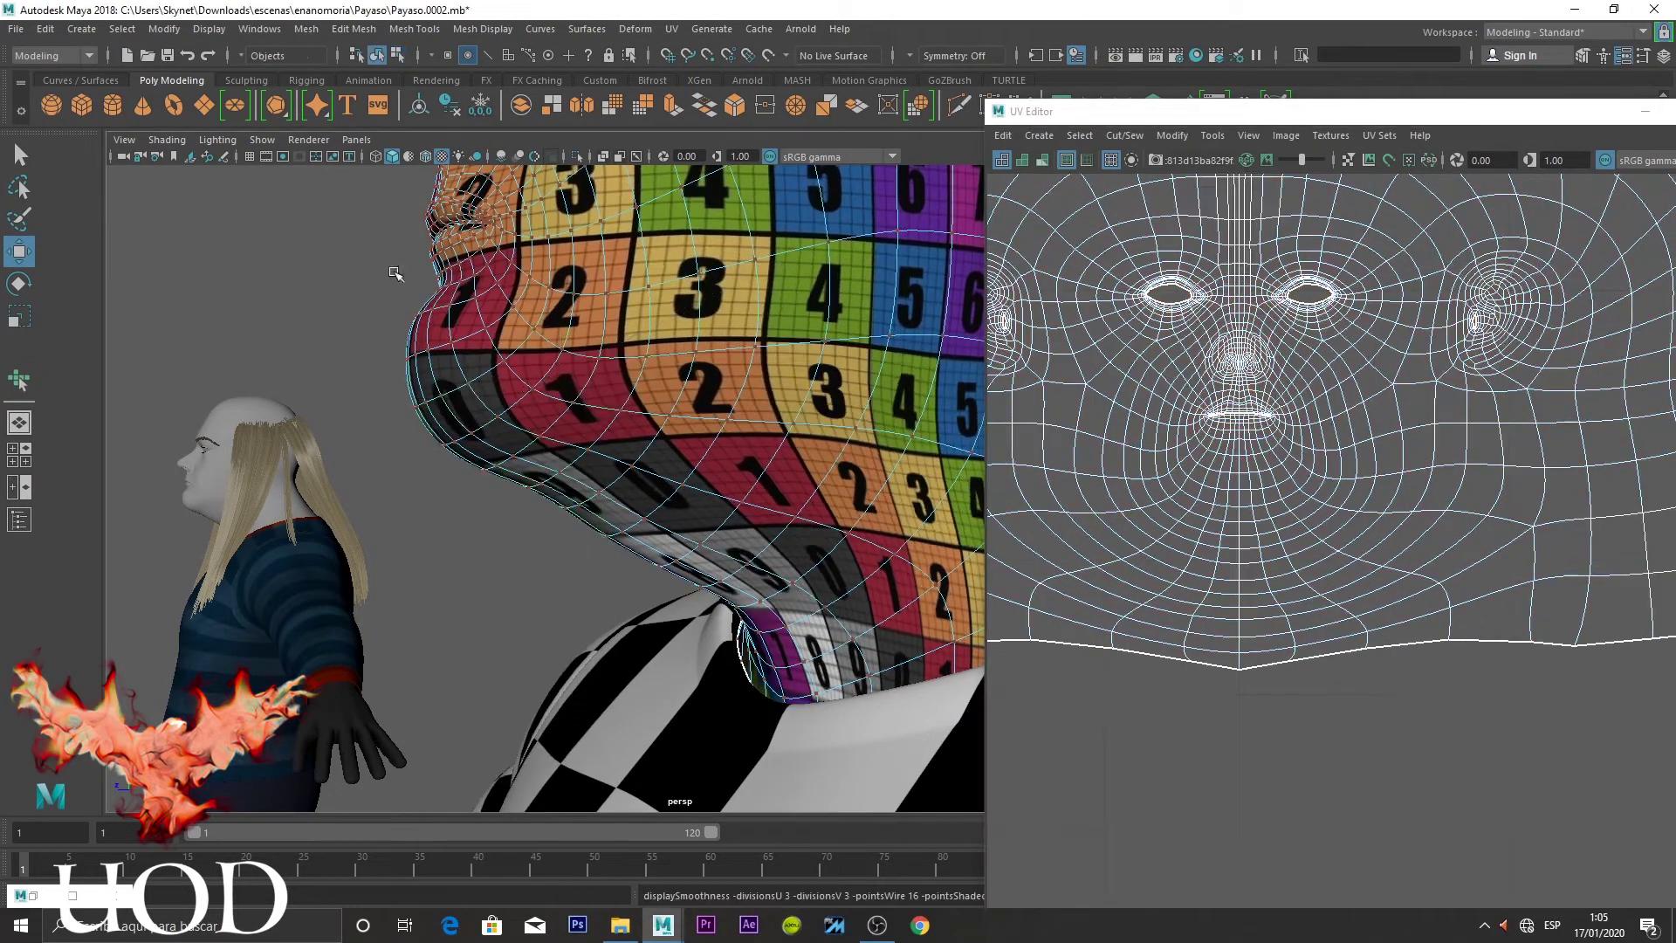
click(396, 274)
mouse_move(395, 274)
alt+mouse_down()
mouse_move(449, 362)
mouse_move(723, 416)
mouse_move(753, 502)
mouse_move(647, 497)
mouse_move(710, 501)
mouse_move(834, 441)
alt+mouse_up()
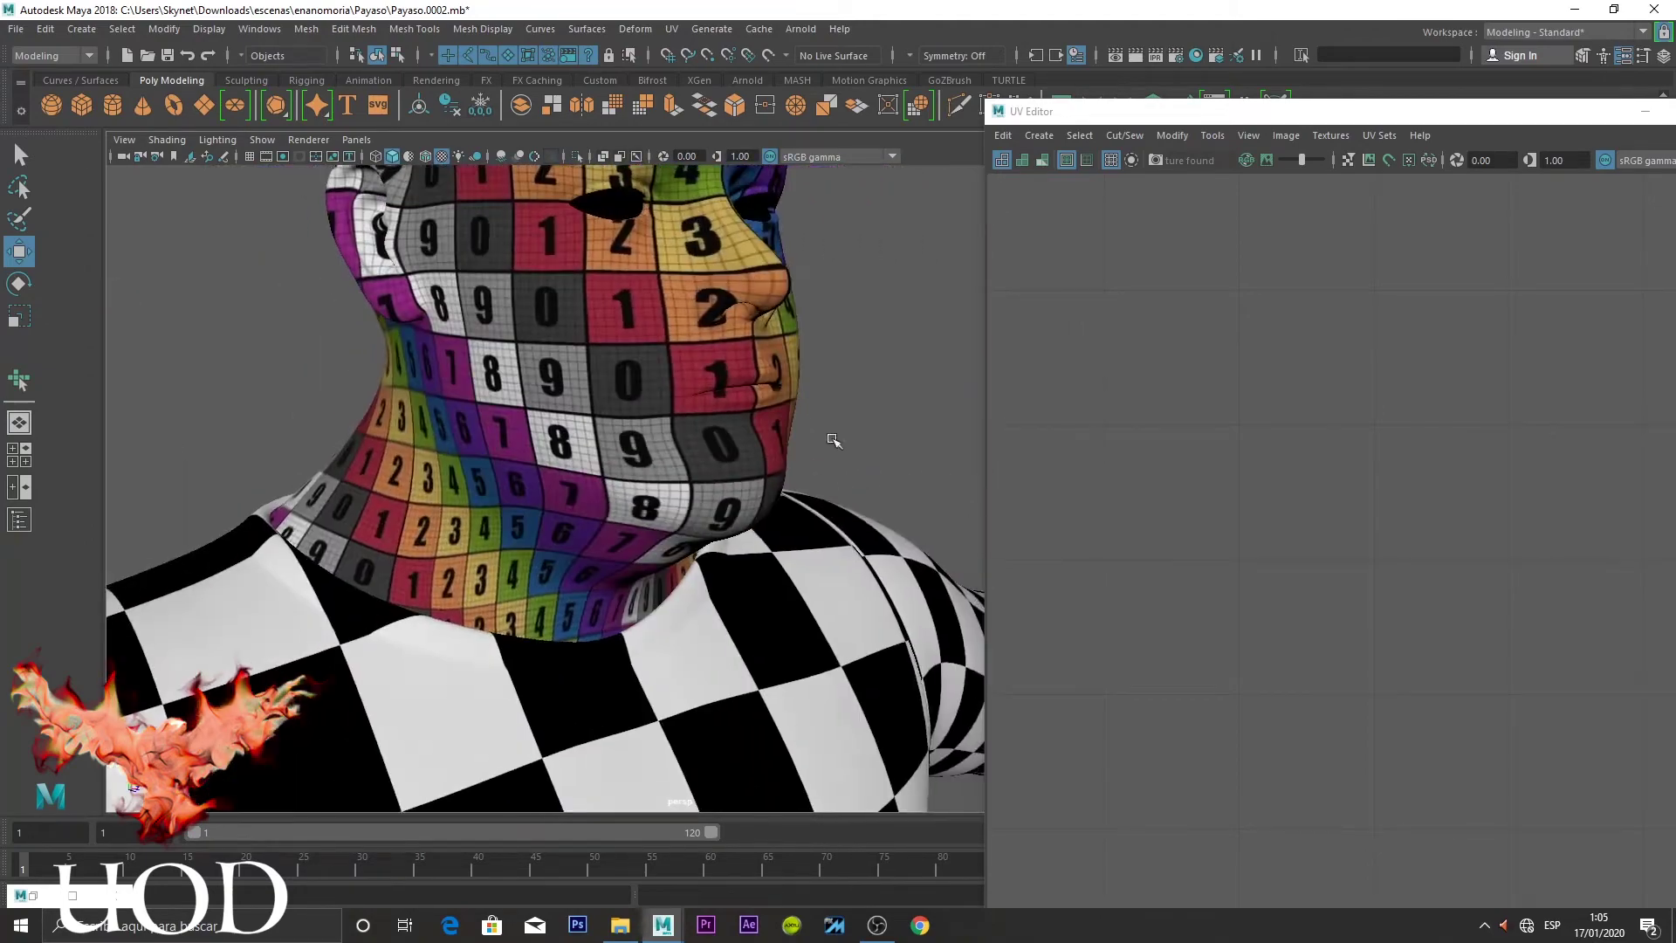
Select the head and marquee-select the UVs around the nose
scroll(833, 441, up, 3)
click(767, 491)
scroll(1274, 432, up, 3)
scroll(1274, 432, up, 2)
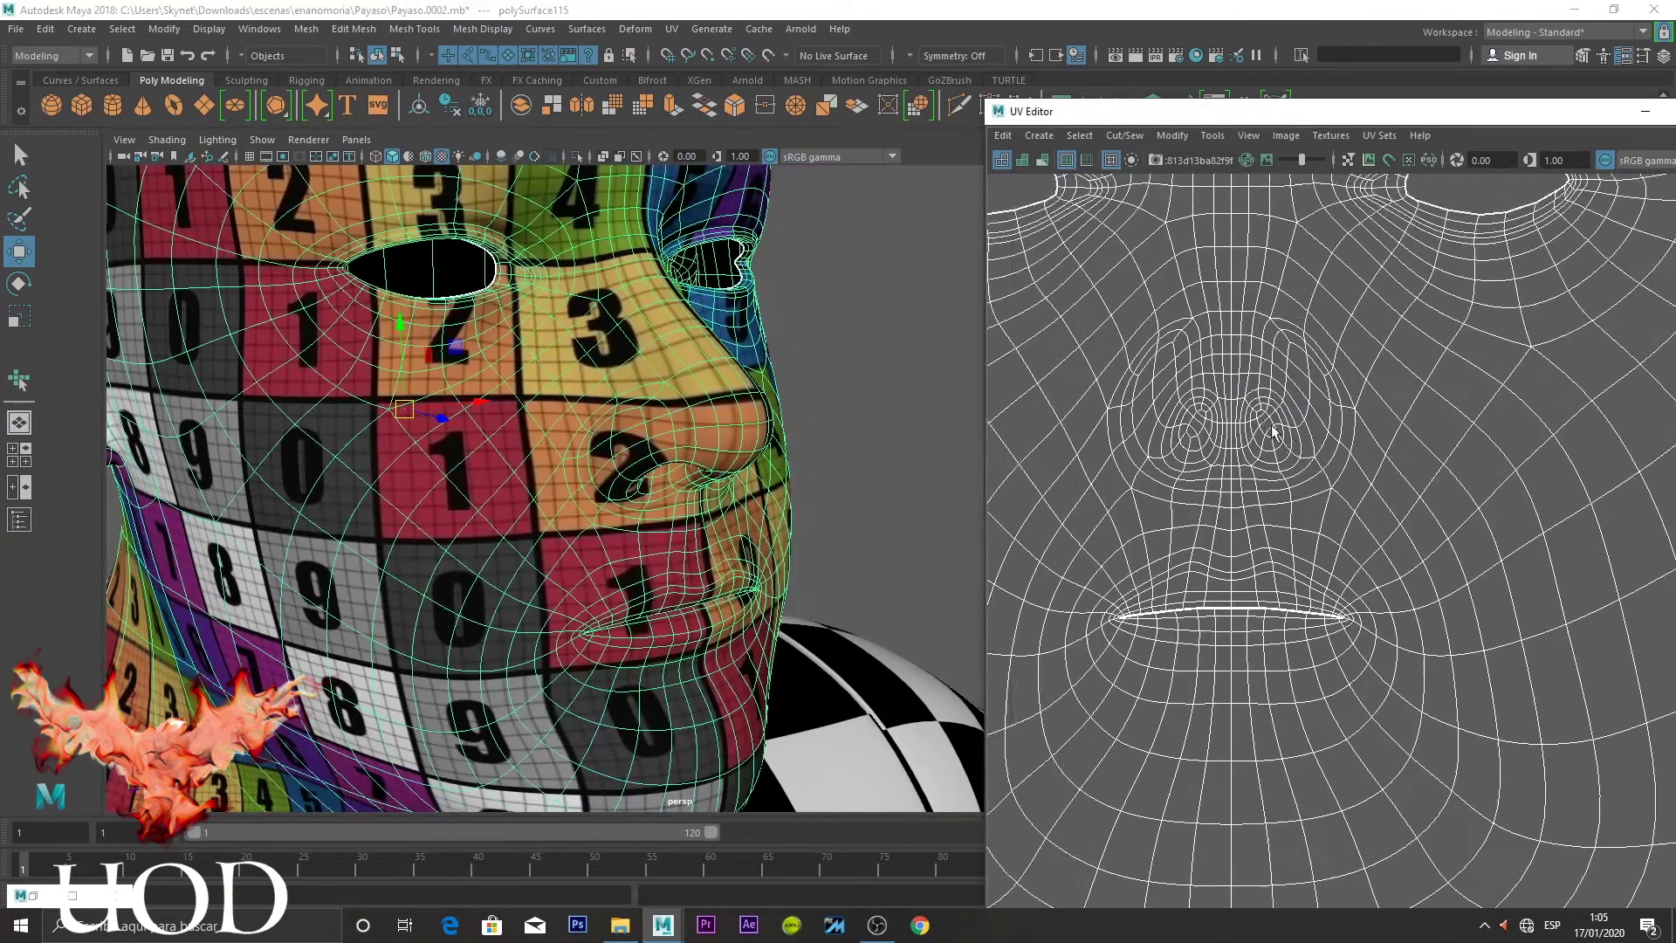
scroll(1274, 432, up, 2)
right_drag(1251, 375, 1399, 231)
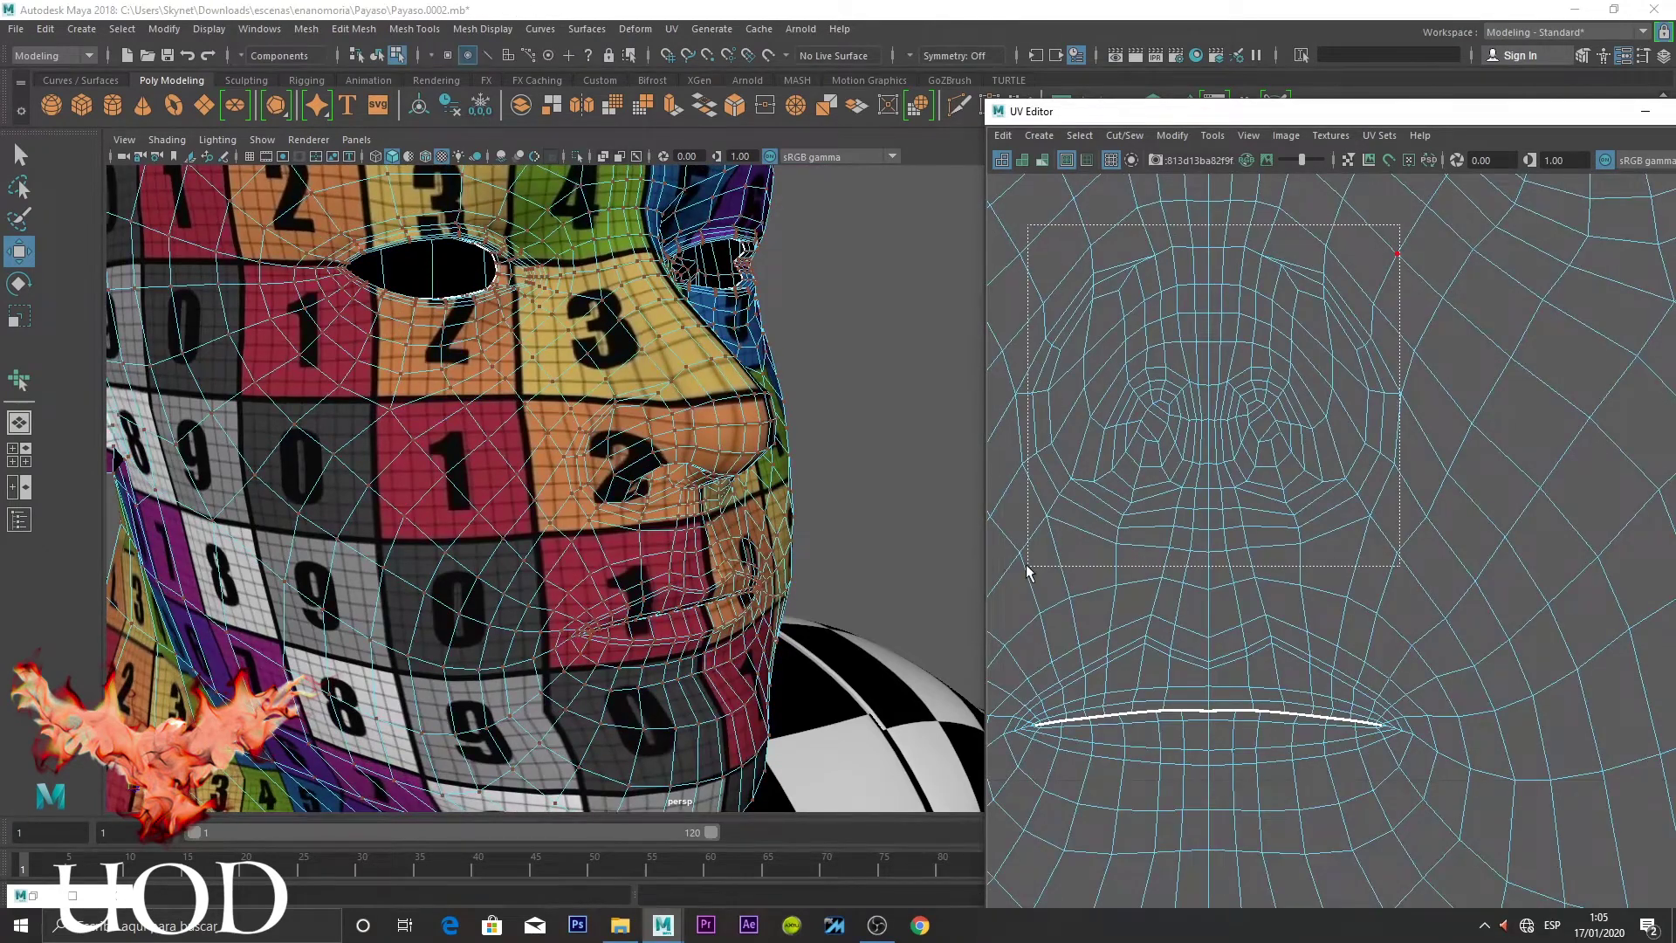
drag(1399, 225, 999, 567)
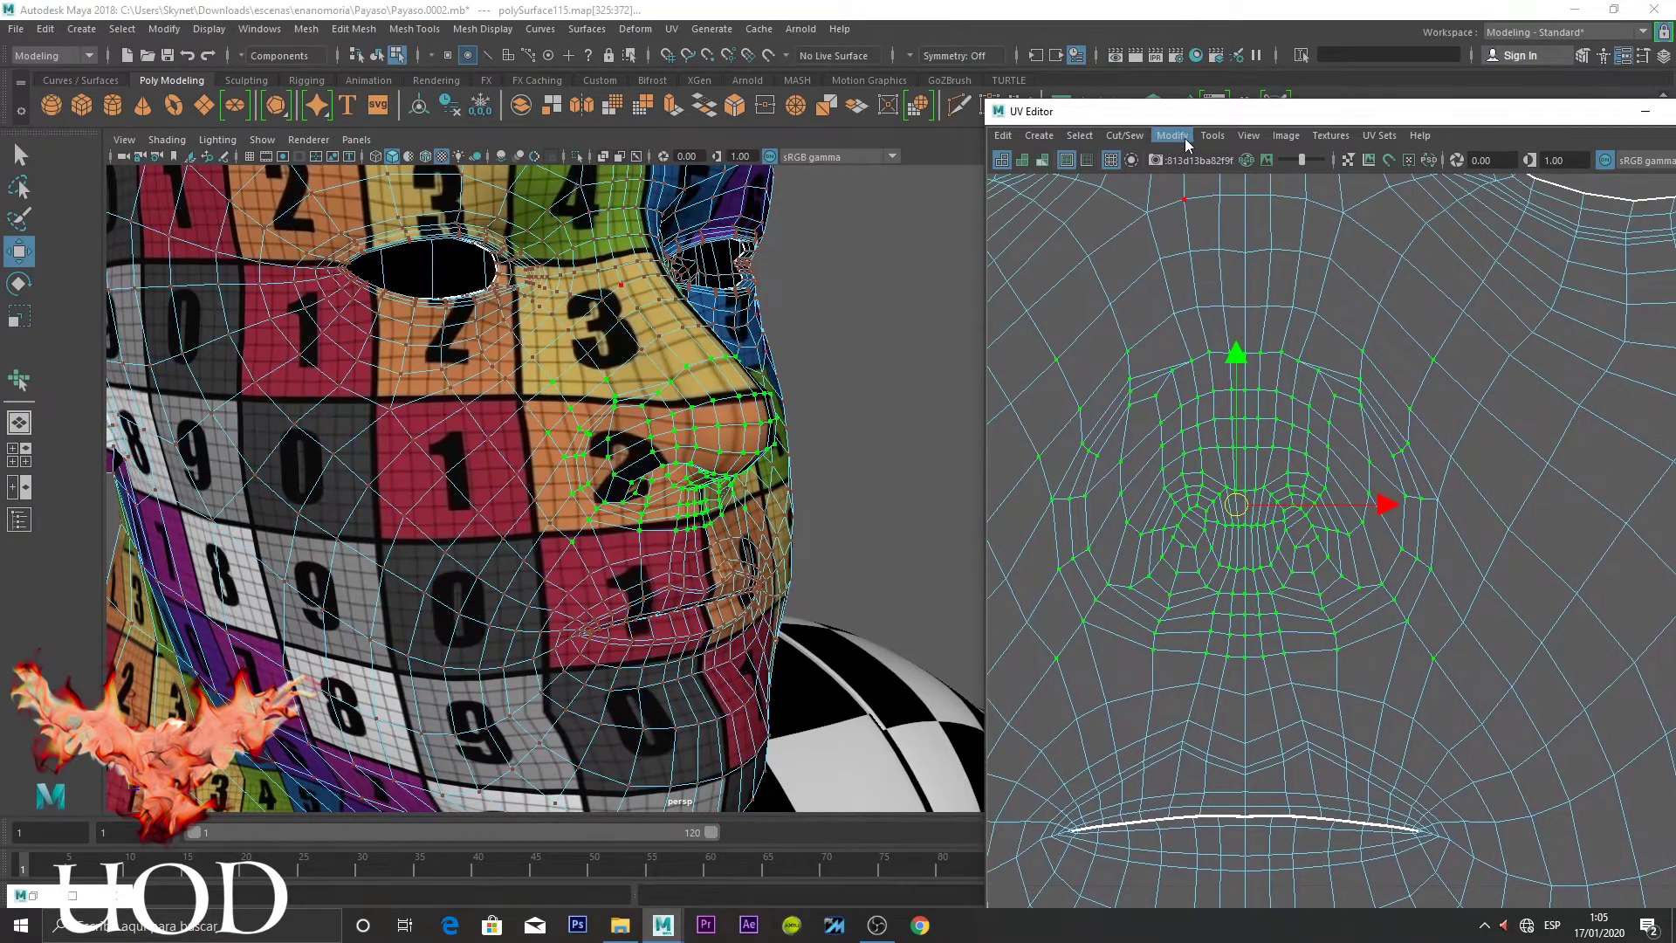
Relax the nose UVs with Smooth UV, undo twice, then unfold them instead
click(1213, 136)
click(1248, 298)
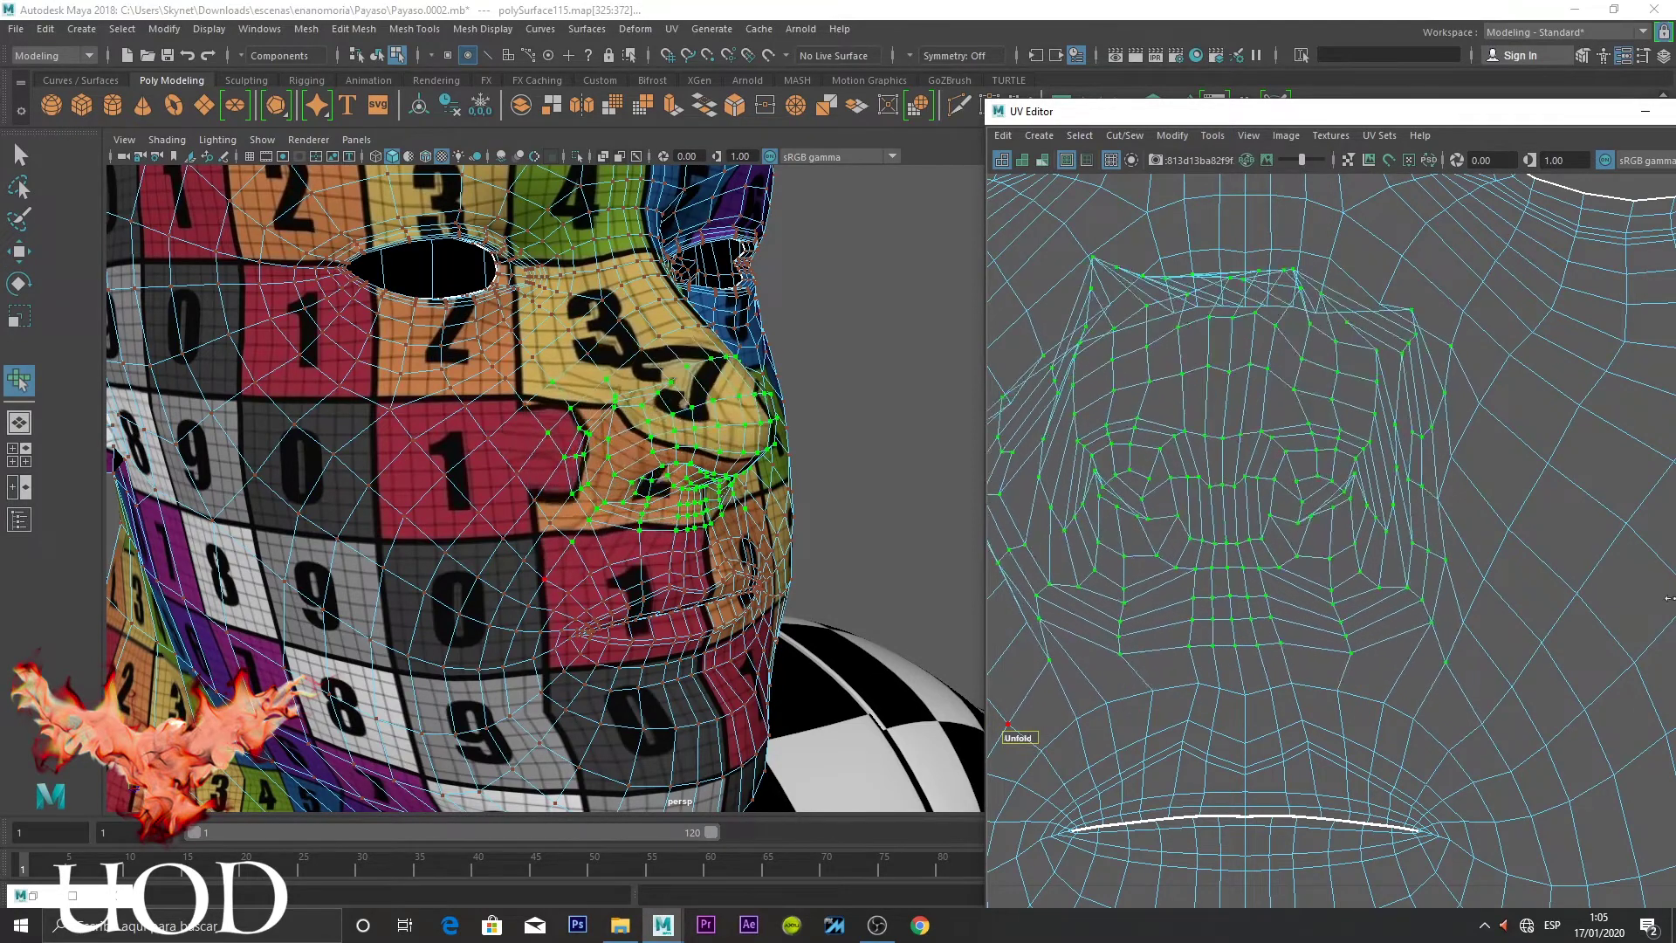
drag(1028, 749, 1248, 403)
scroll(1248, 403, down, 2)
key(ctrl+z)
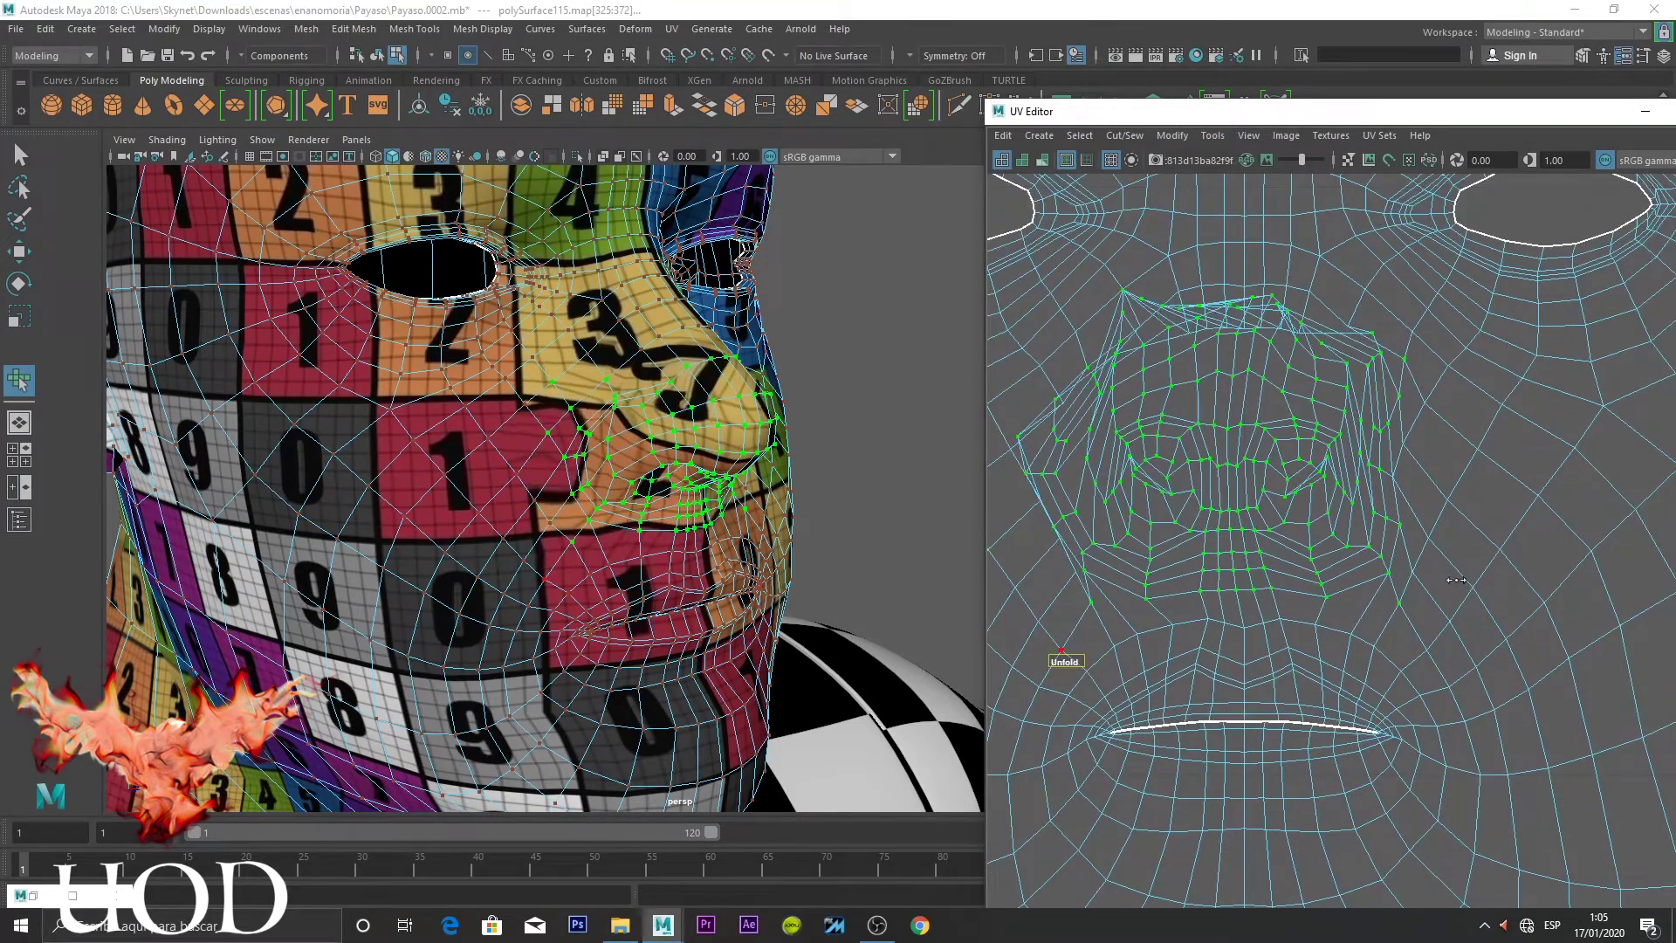
key(ctrl+z)
drag(1065, 662, 1111, 661)
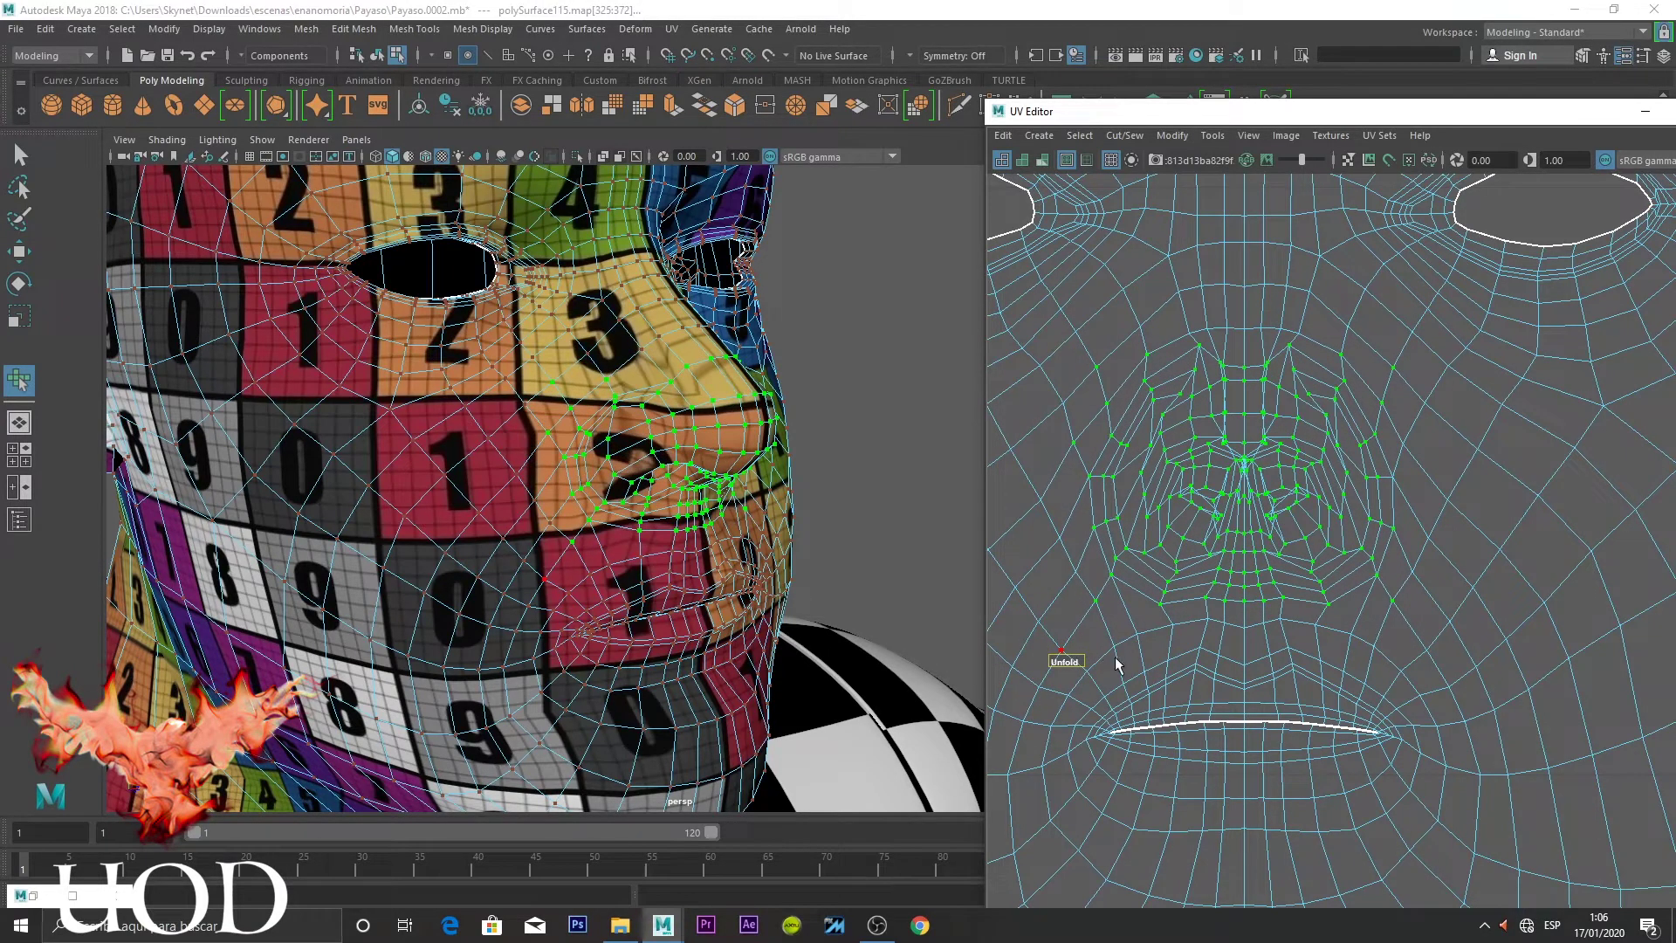
key(q)
right_drag(1266, 358, 1407, 314)
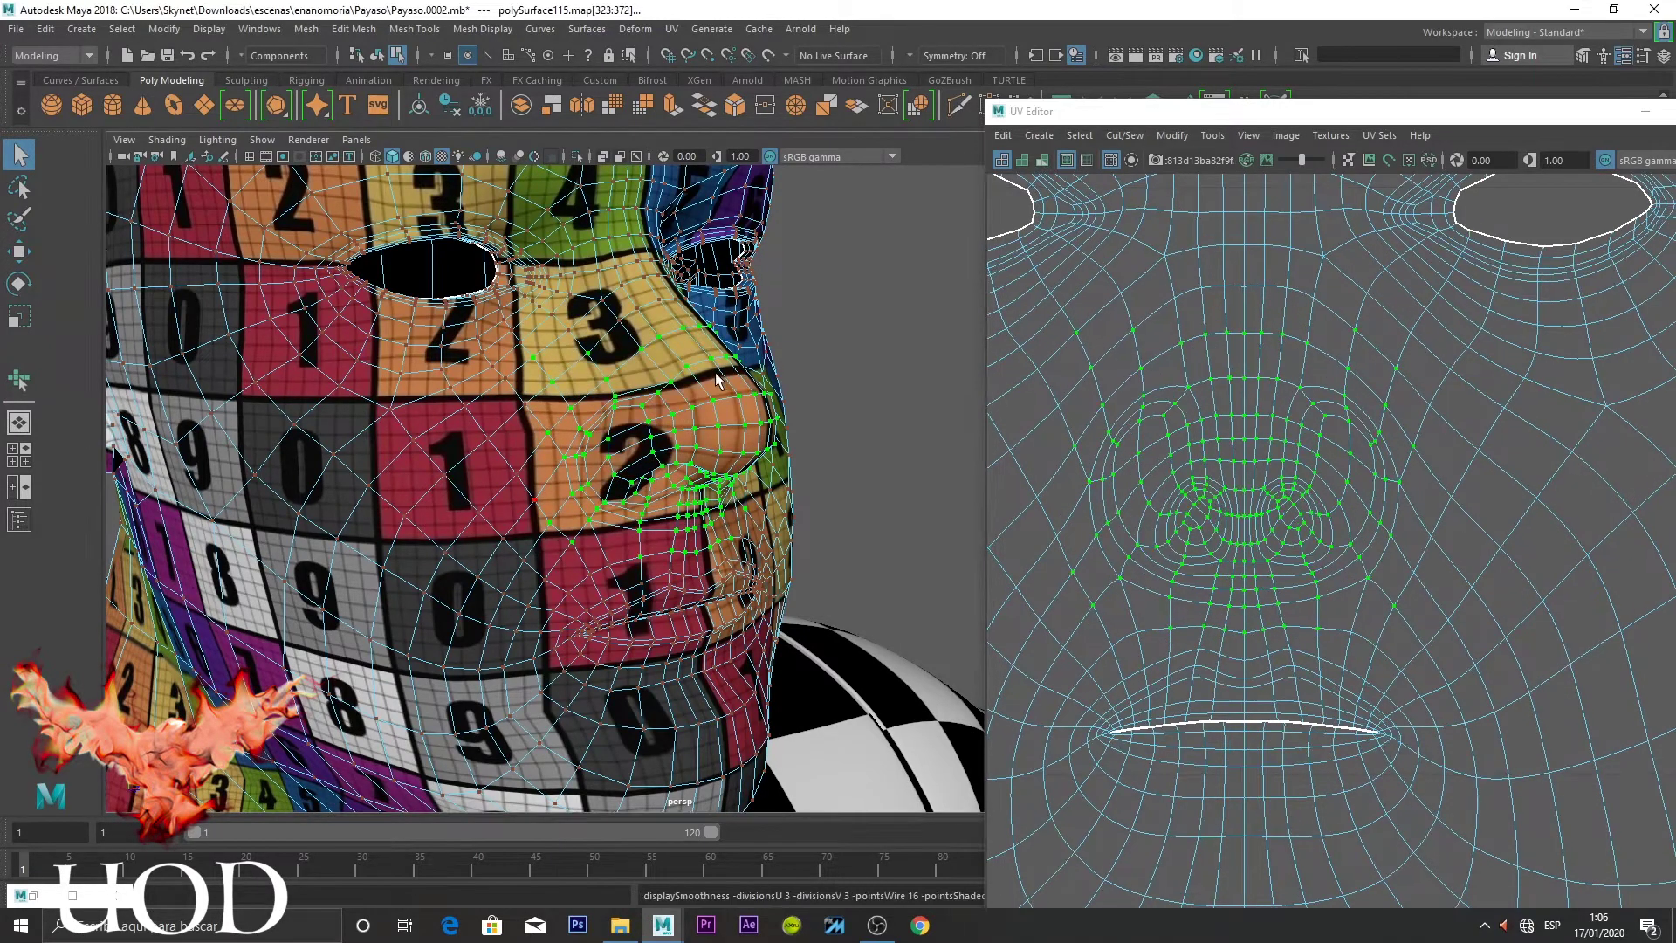
Assign the skin material to the head in object mode and inspect the nose and lips
key(F8)
mouse_move(887, 323)
alt+mouse_down()
mouse_move(894, 471)
mouse_move(787, 474)
mouse_move(569, 370)
mouse_move(763, 439)
alt+mouse_up()
click(569, 371)
right_click(821, 350)
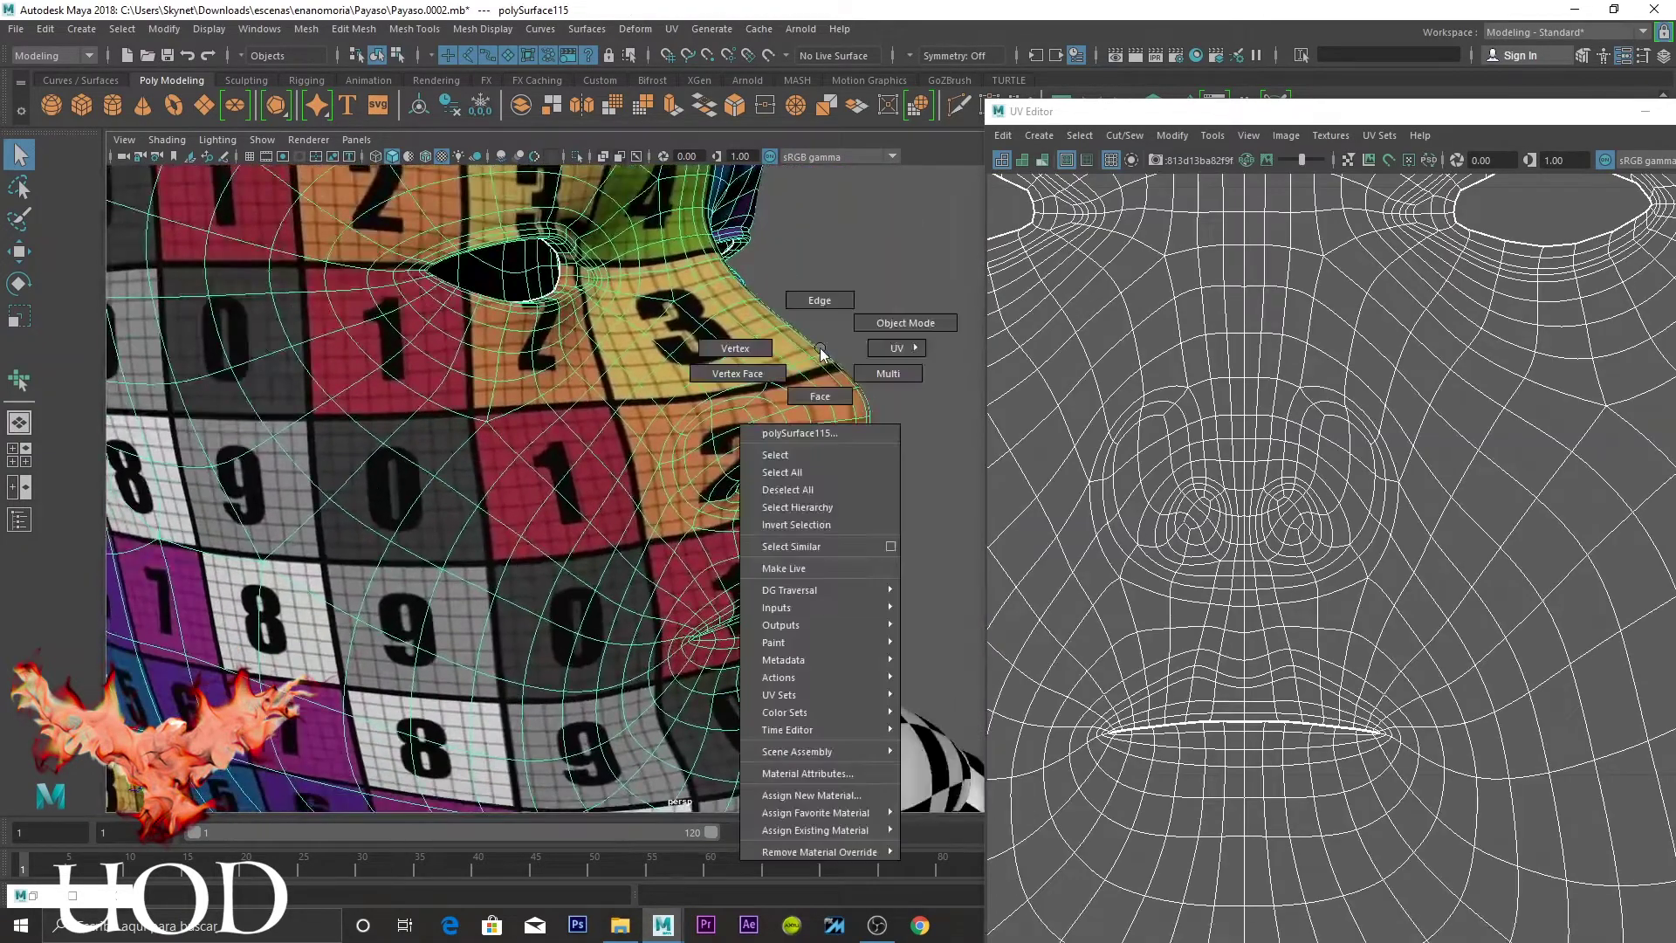
click(982, 746)
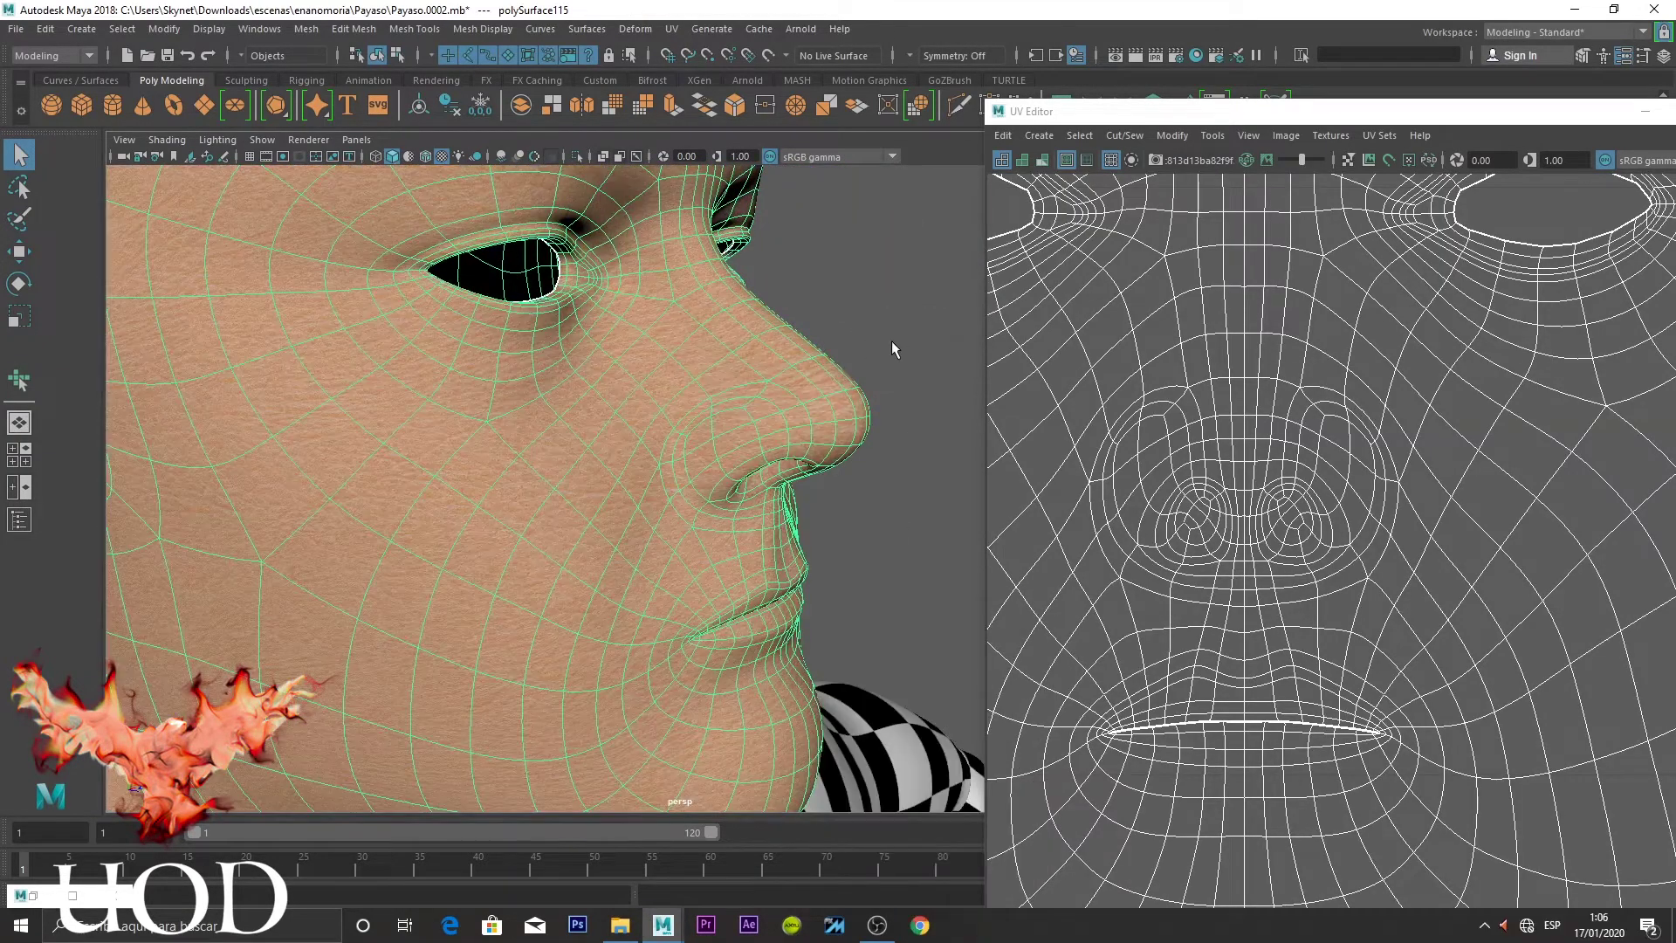
click(892, 340)
mouse_move(901, 412)
alt+mouse_down()
mouse_move(741, 396)
mouse_move(561, 430)
mouse_move(716, 445)
mouse_move(763, 431)
alt+mouse_up()
scroll(741, 396, up, 2)
scroll(688, 419, up, 4)
Select the head and pick the UVs around the nose
scroll(786, 422, up, 2)
click(785, 384)
scroll(786, 364, up, 2)
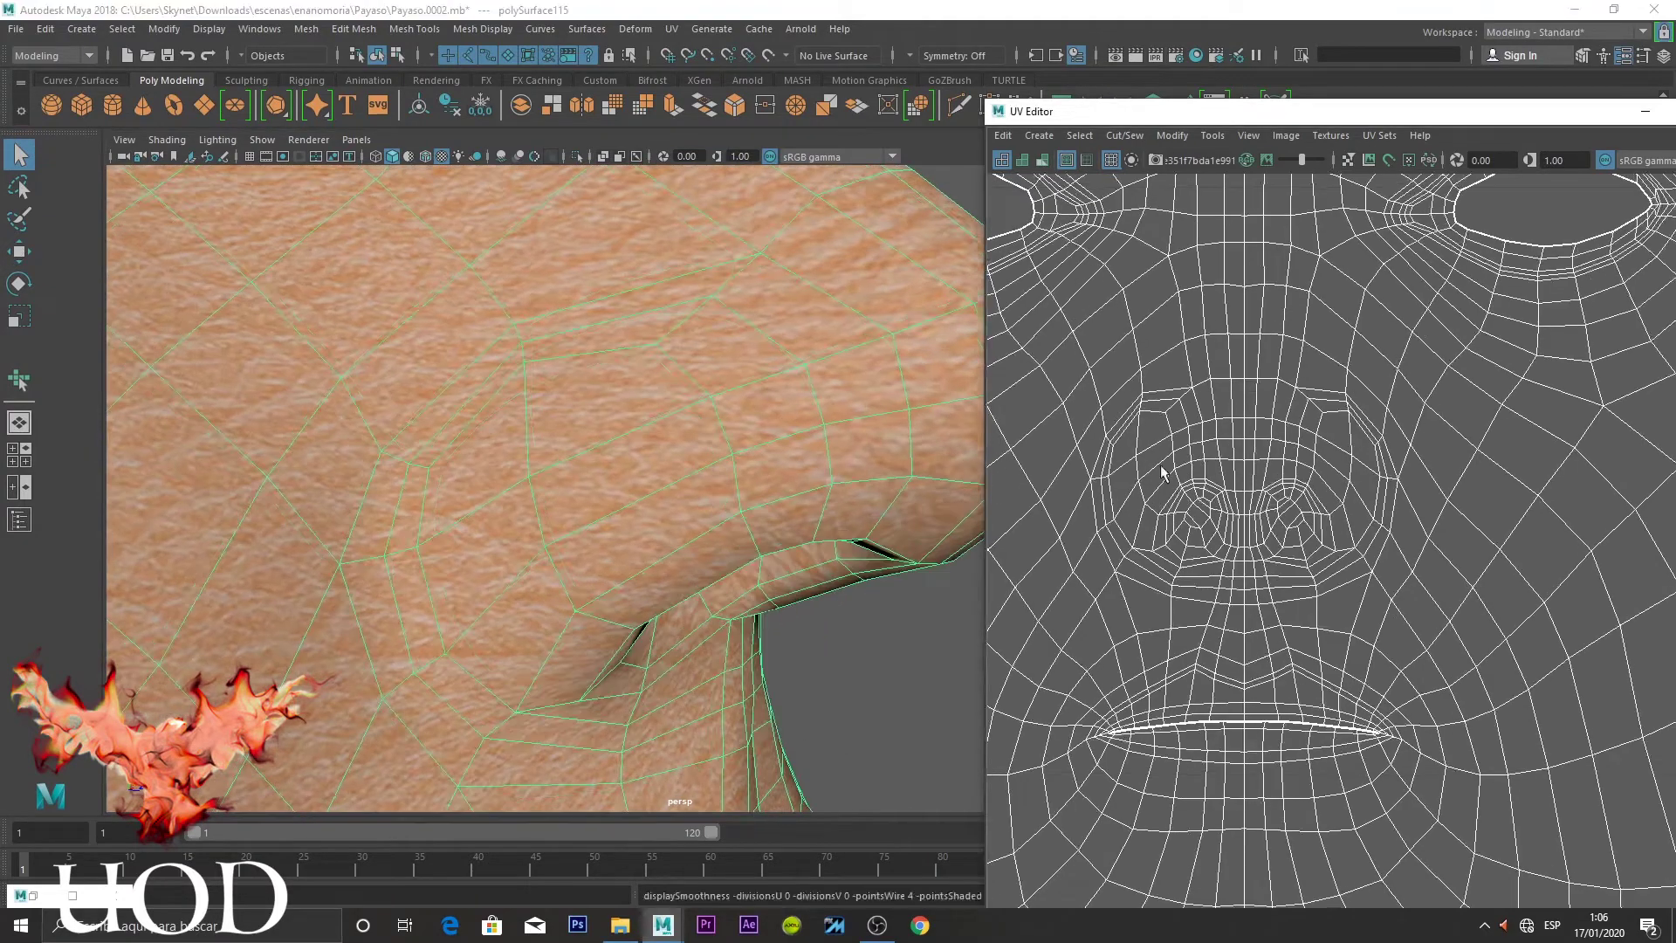
scroll(1187, 454, up, 2)
right_drag(1227, 442, 1429, 384)
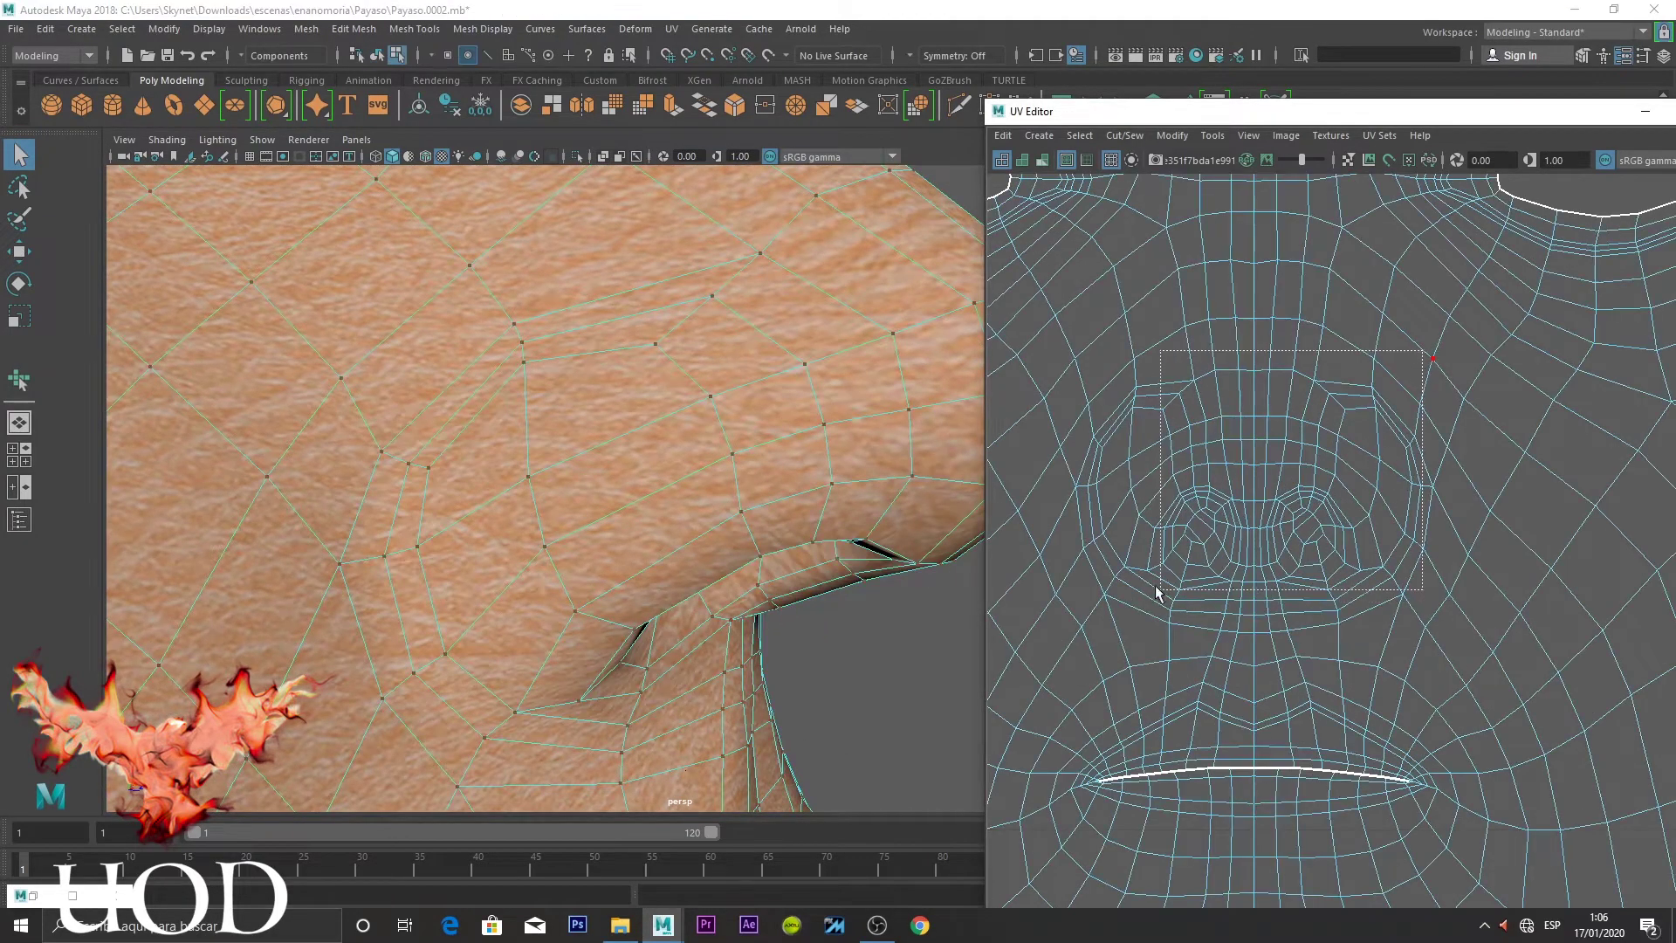
drag(1077, 632, 1077, 630)
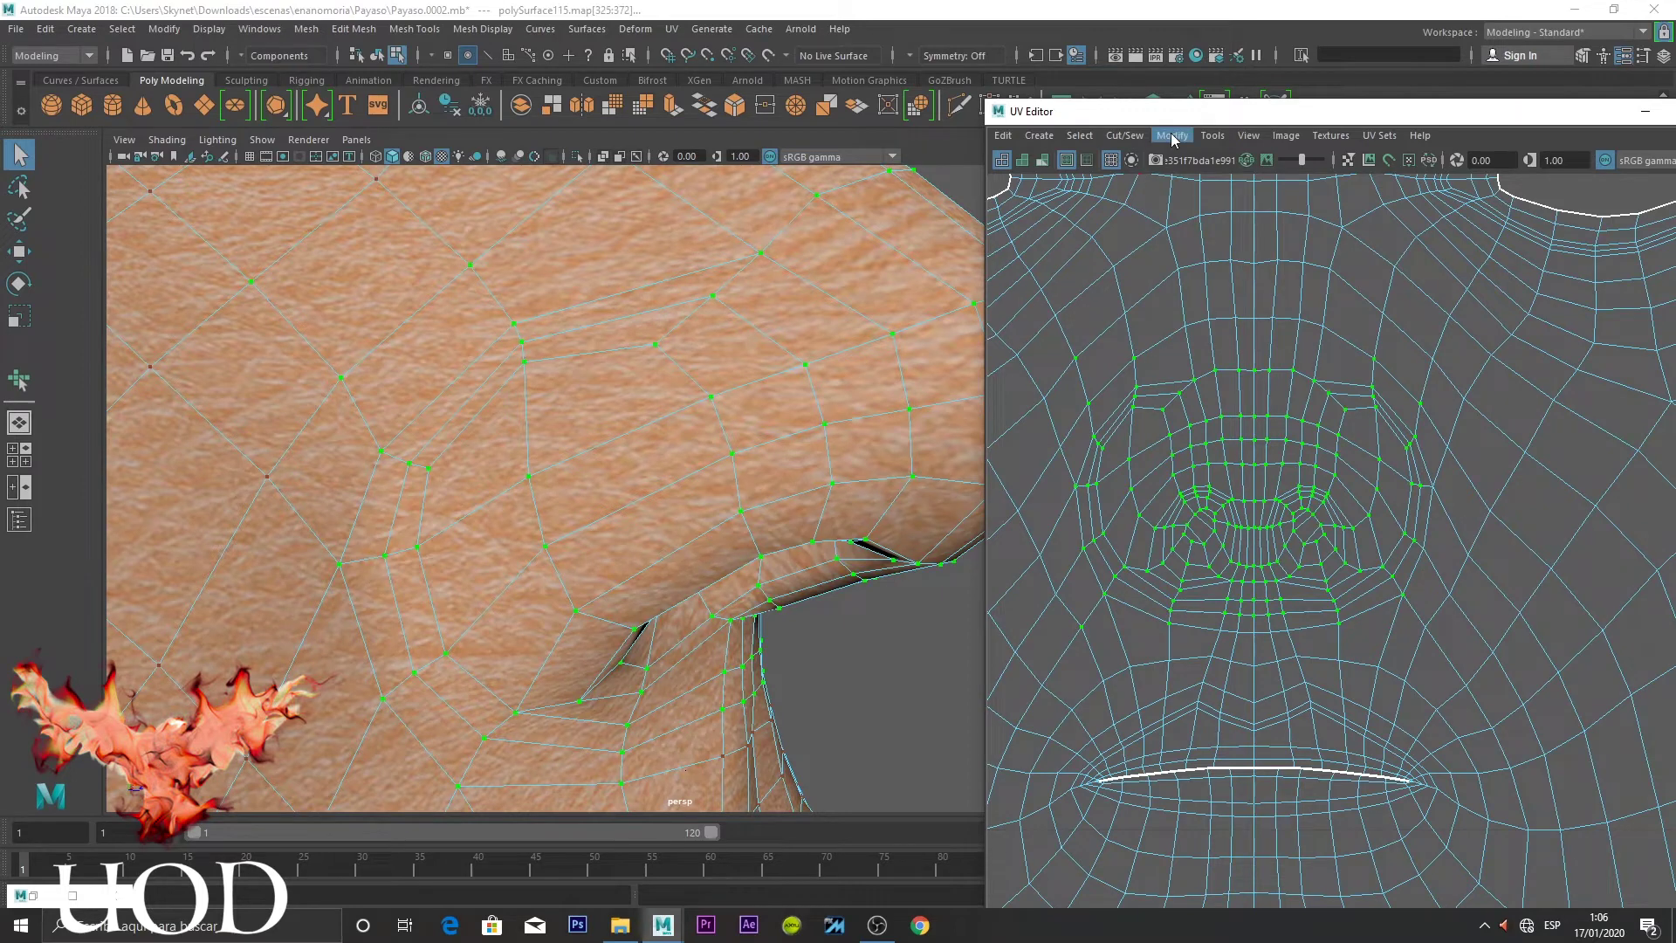
Unfold the nose UVs with Smooth UV, undo once, and clear the UV selection
click(1204, 137)
click(1246, 298)
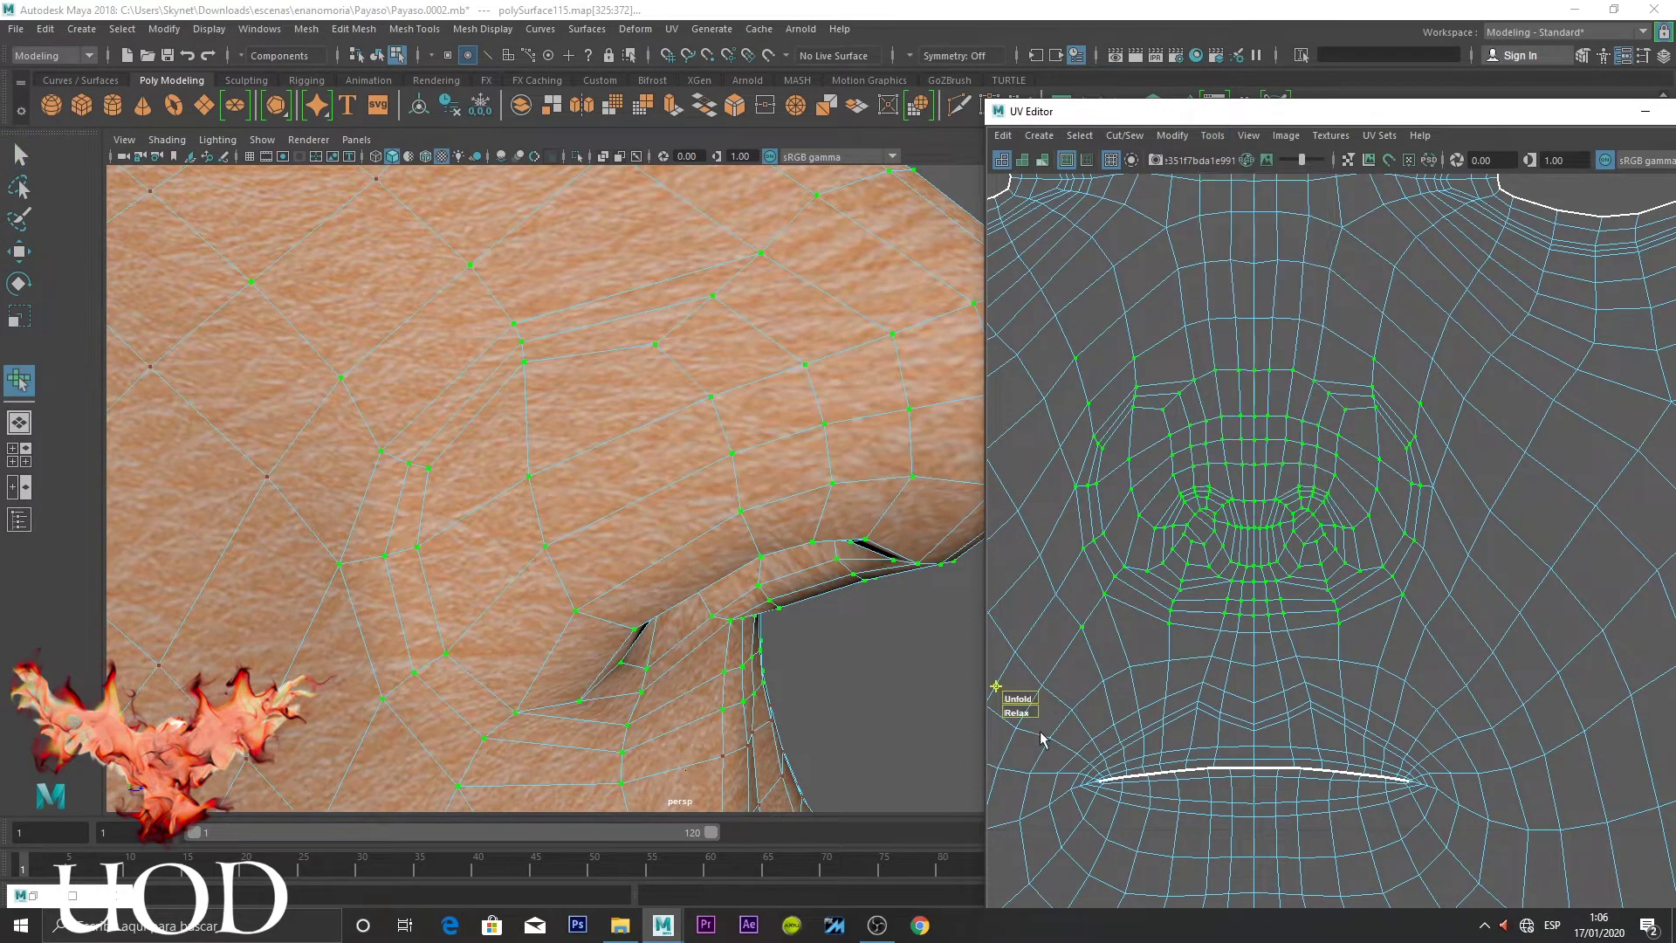
mouse_move(1019, 701)
mouse_down()
mouse_move(1056, 696)
mouse_move(1039, 691)
mouse_up()
key(ctrl+z)
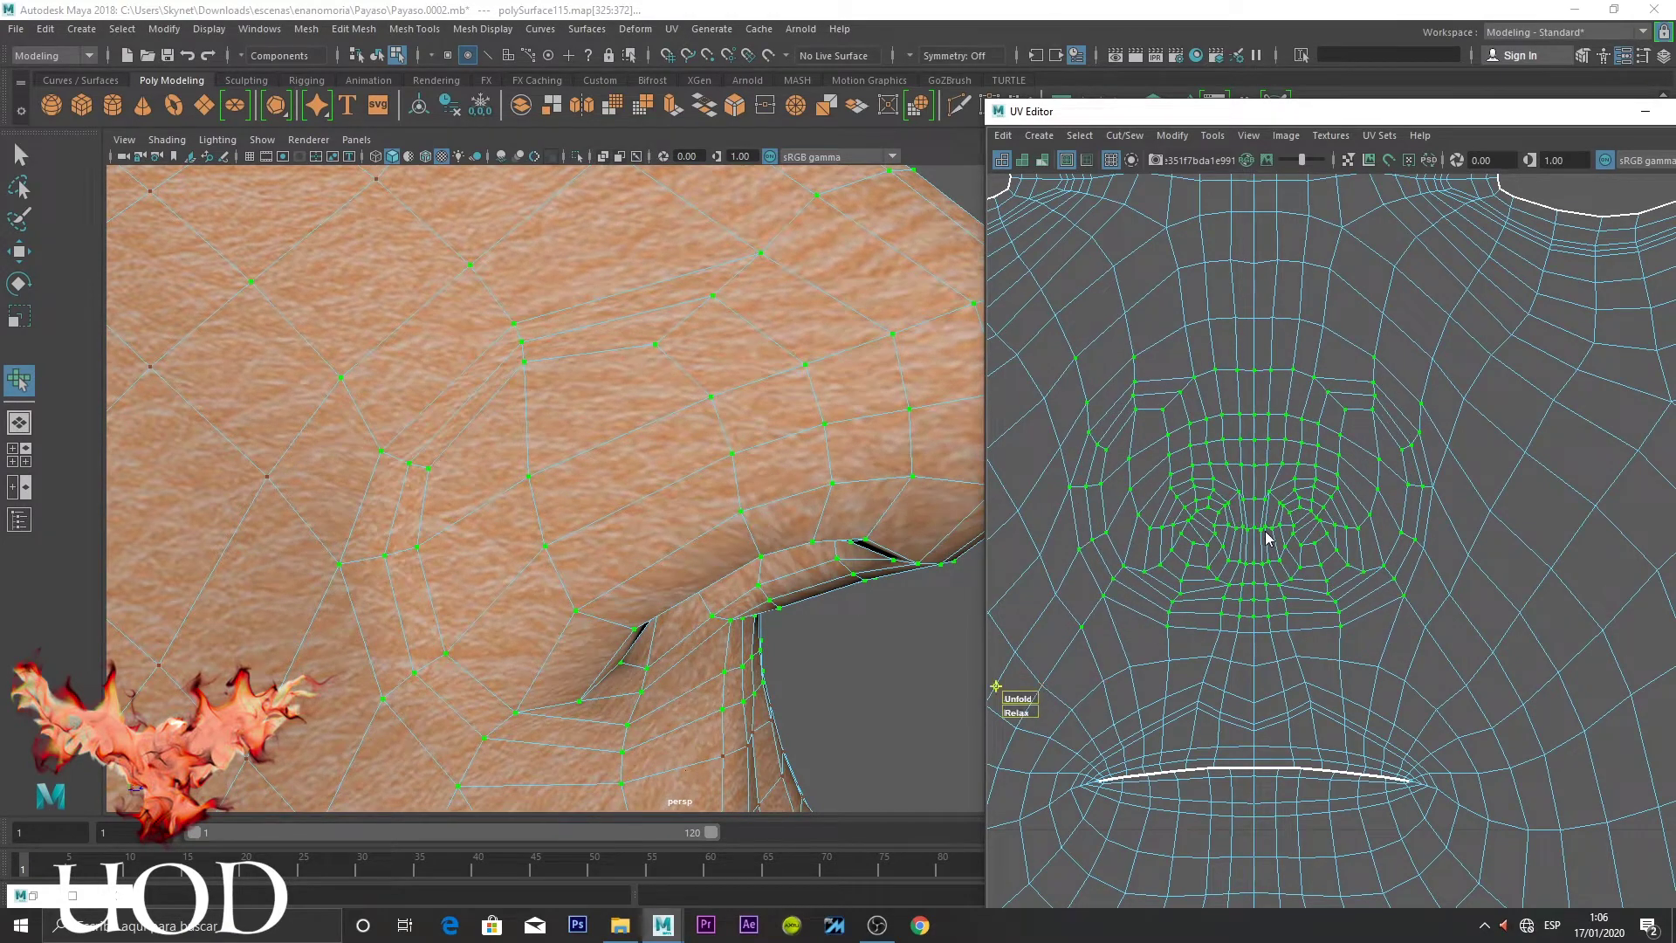
key(q)
click(1314, 494)
Turn on smooth mesh preview and orbit around the skin-textured face
scroll(1314, 493, up, 3)
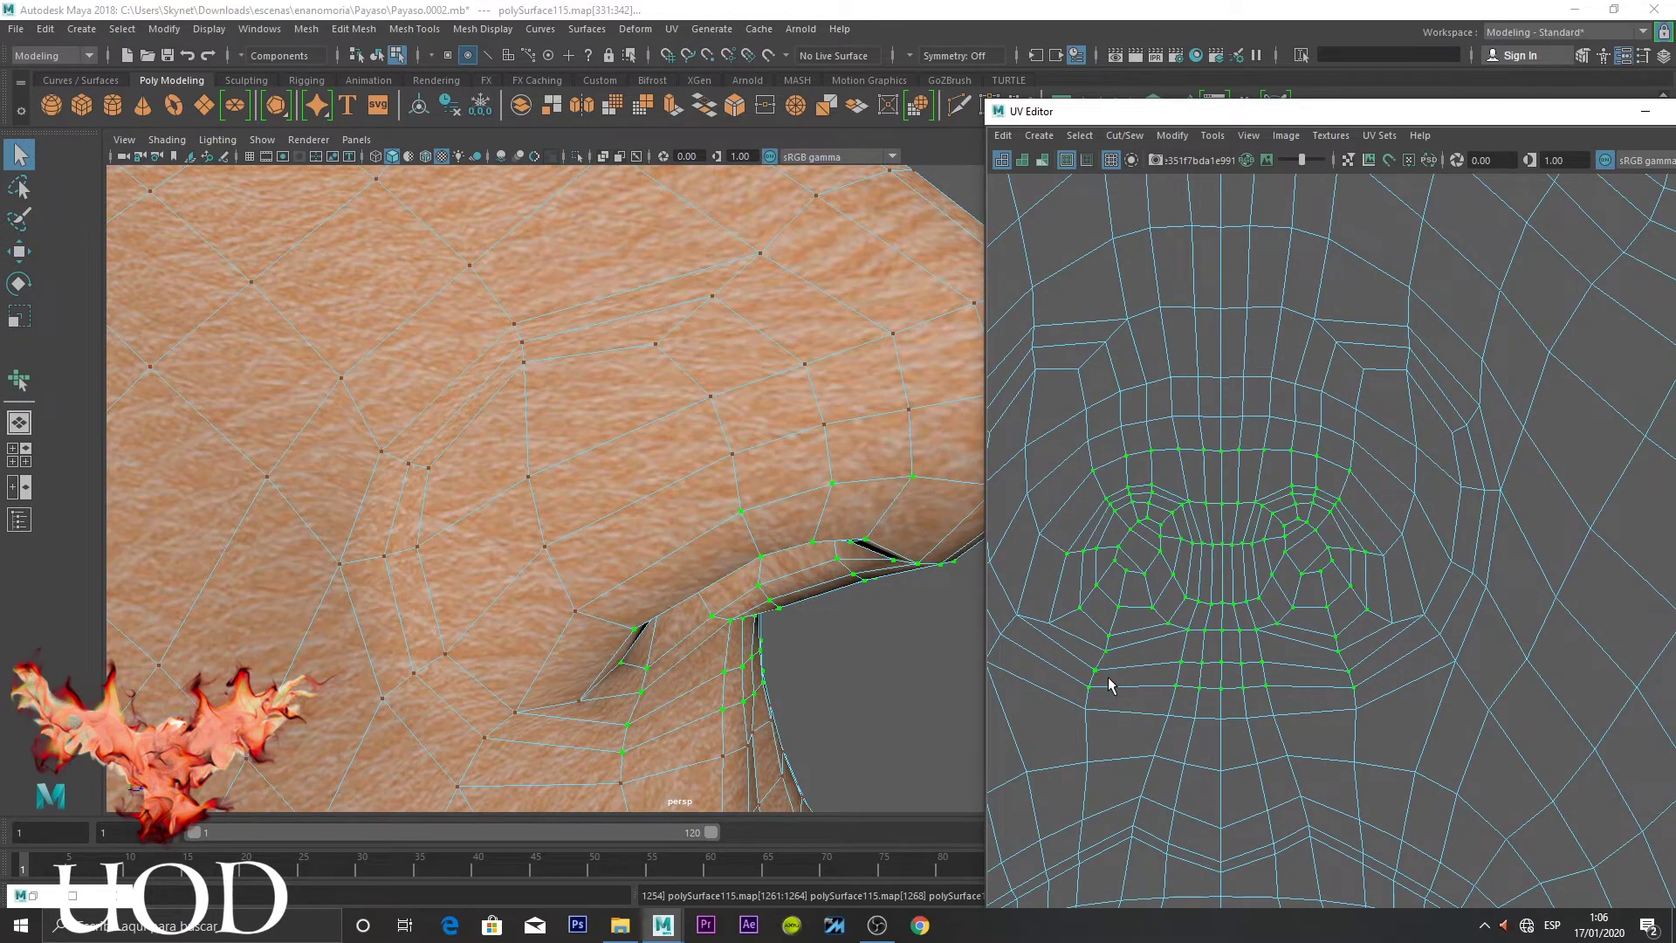
key(3)
click(894, 679)
mouse_move(894, 679)
alt+mouse_down()
mouse_move(851, 578)
mouse_move(794, 561)
mouse_move(750, 593)
alt+mouse_up()
scroll(665, 517, up, 5)
mouse_move(665, 517)
alt+mouse_down()
mouse_move(722, 498)
mouse_move(715, 532)
mouse_move(579, 480)
mouse_move(641, 463)
mouse_move(692, 521)
mouse_move(658, 591)
mouse_move(715, 363)
mouse_move(770, 518)
mouse_move(751, 506)
mouse_move(744, 542)
mouse_move(815, 513)
mouse_move(768, 486)
mouse_move(663, 489)
mouse_move(905, 550)
alt+mouse_up()
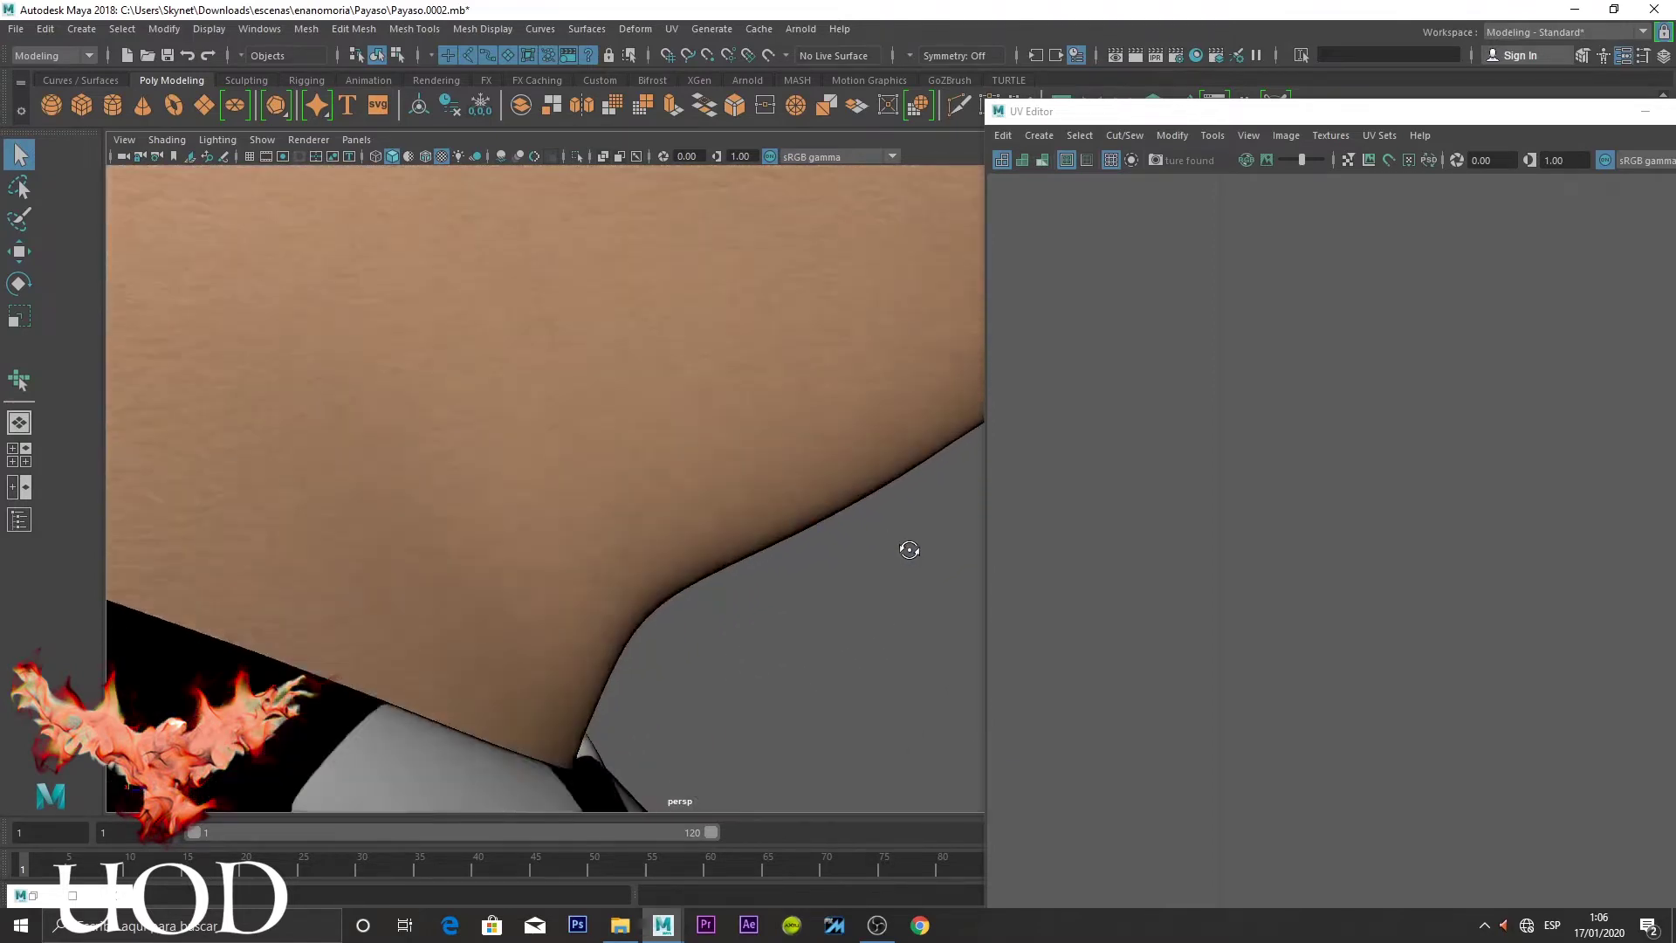
mouse_move(434, 486)
alt+mouse_down()
mouse_move(682, 537)
mouse_move(710, 561)
mouse_move(759, 549)
mouse_move(707, 576)
mouse_move(676, 691)
mouse_move(662, 523)
alt+mouse_up()
mouse_move(669, 524)
alt+middle_down()
mouse_move(696, 569)
mouse_move(804, 536)
alt+middle_up()
alt+drag(804, 536, 579, 666)
alt+middle_drag(580, 666, 727, 527)
scroll(727, 528, up, 3)
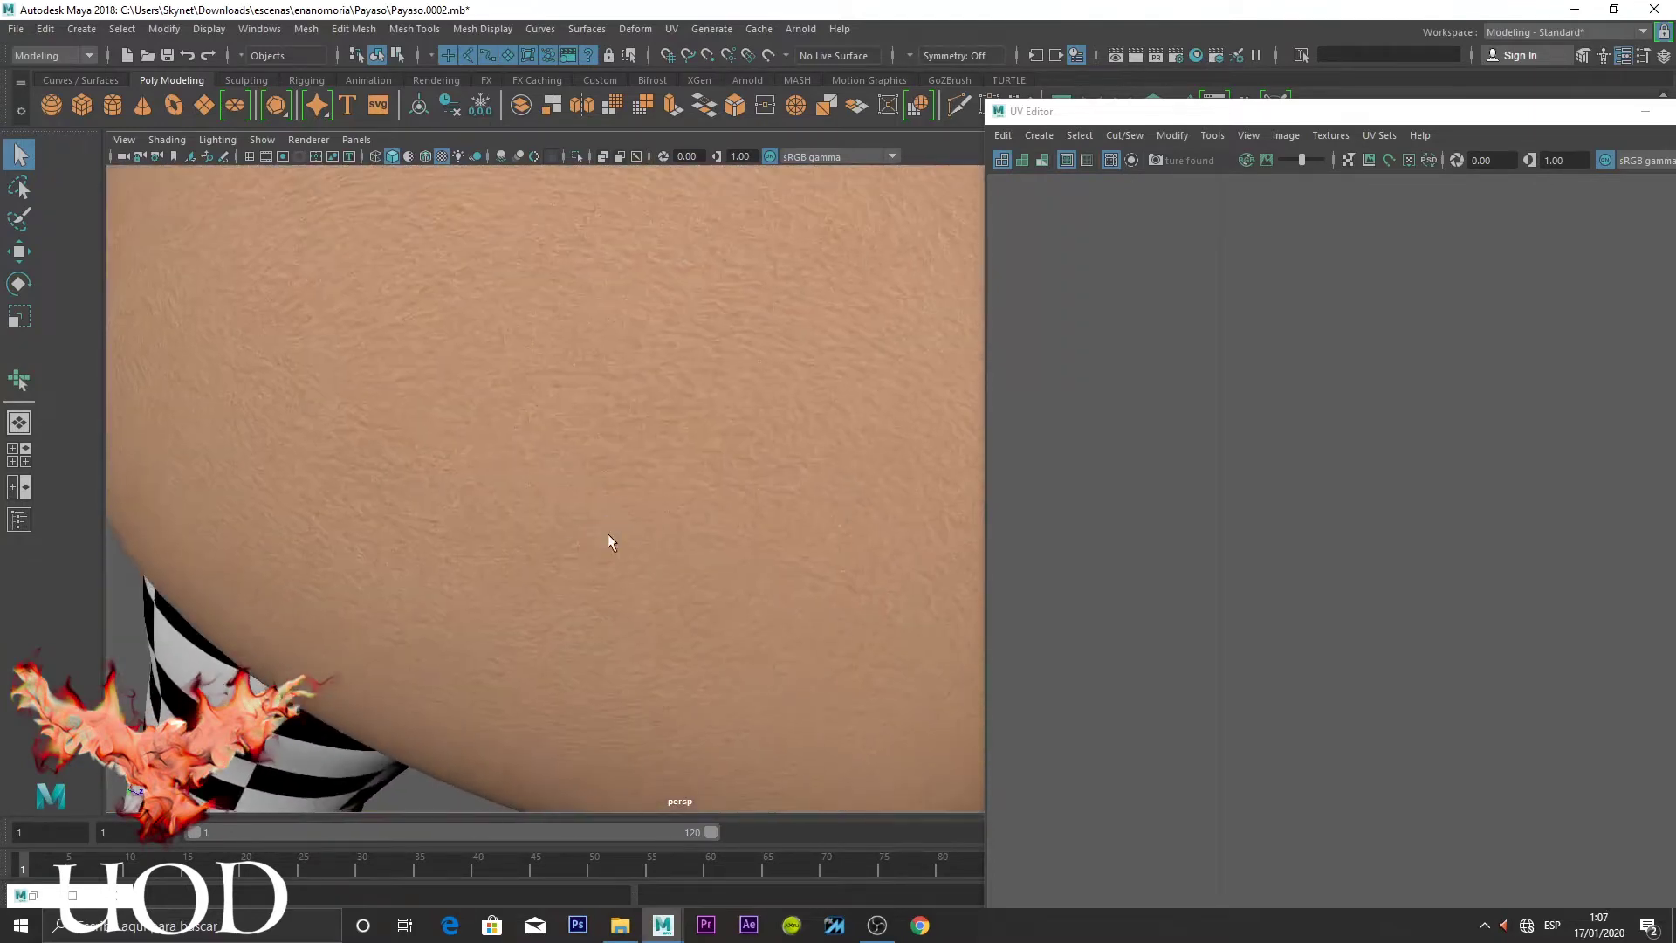
click(640, 519)
scroll(646, 522, up, 2)
alt+drag(670, 556, 657, 565)
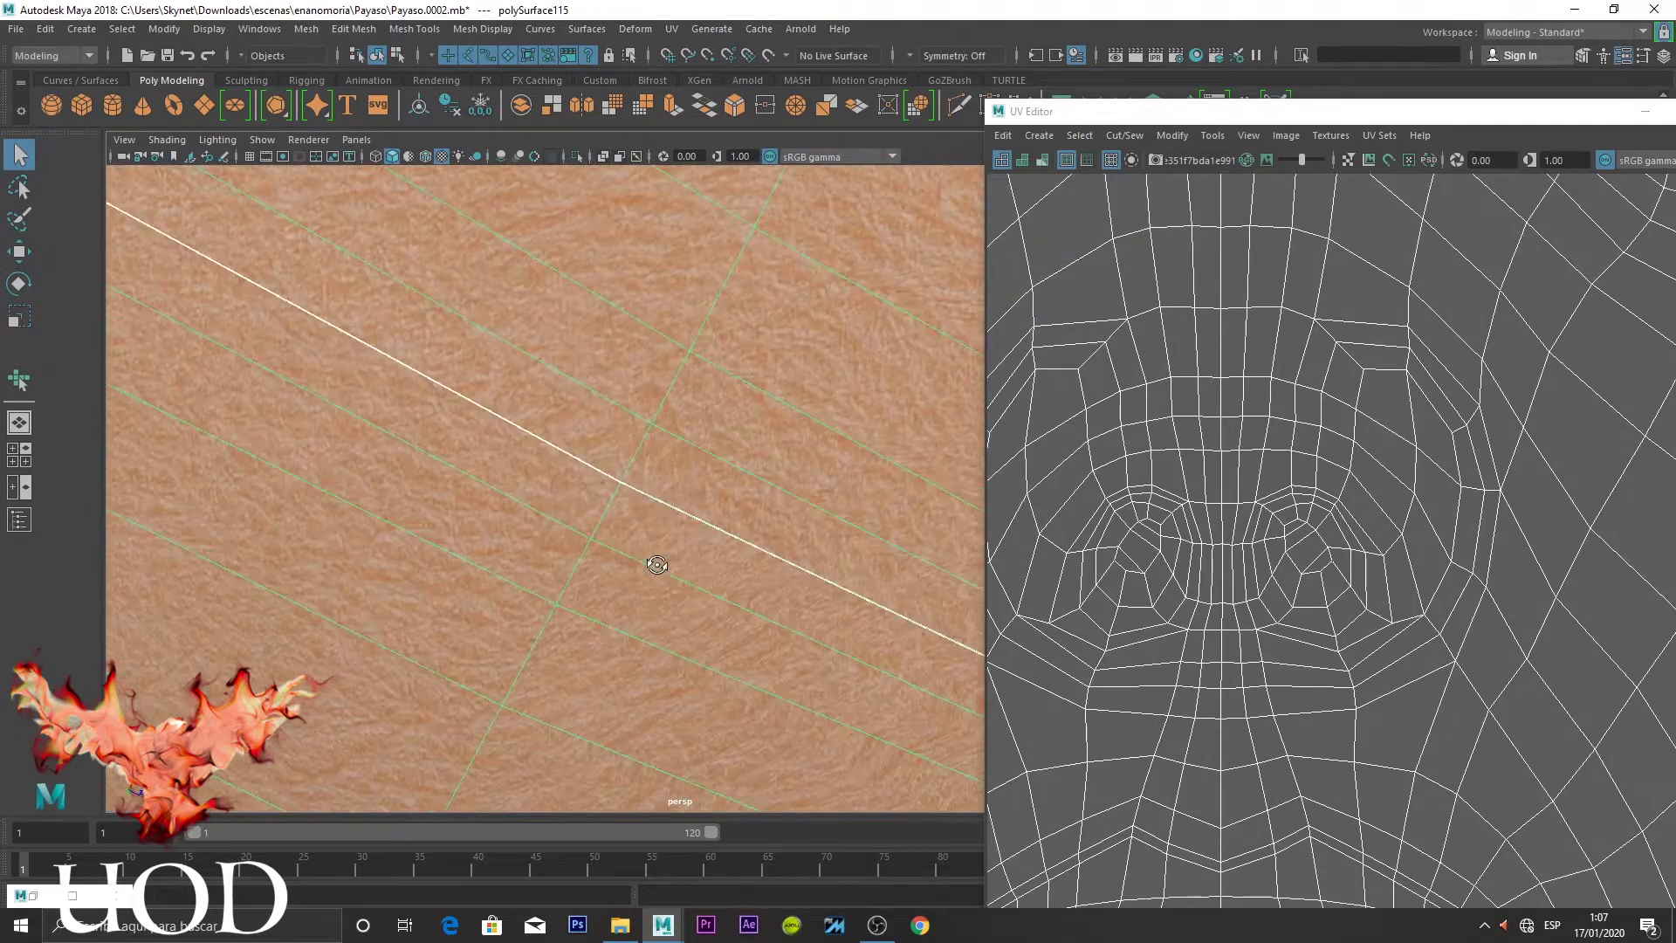
key(3)
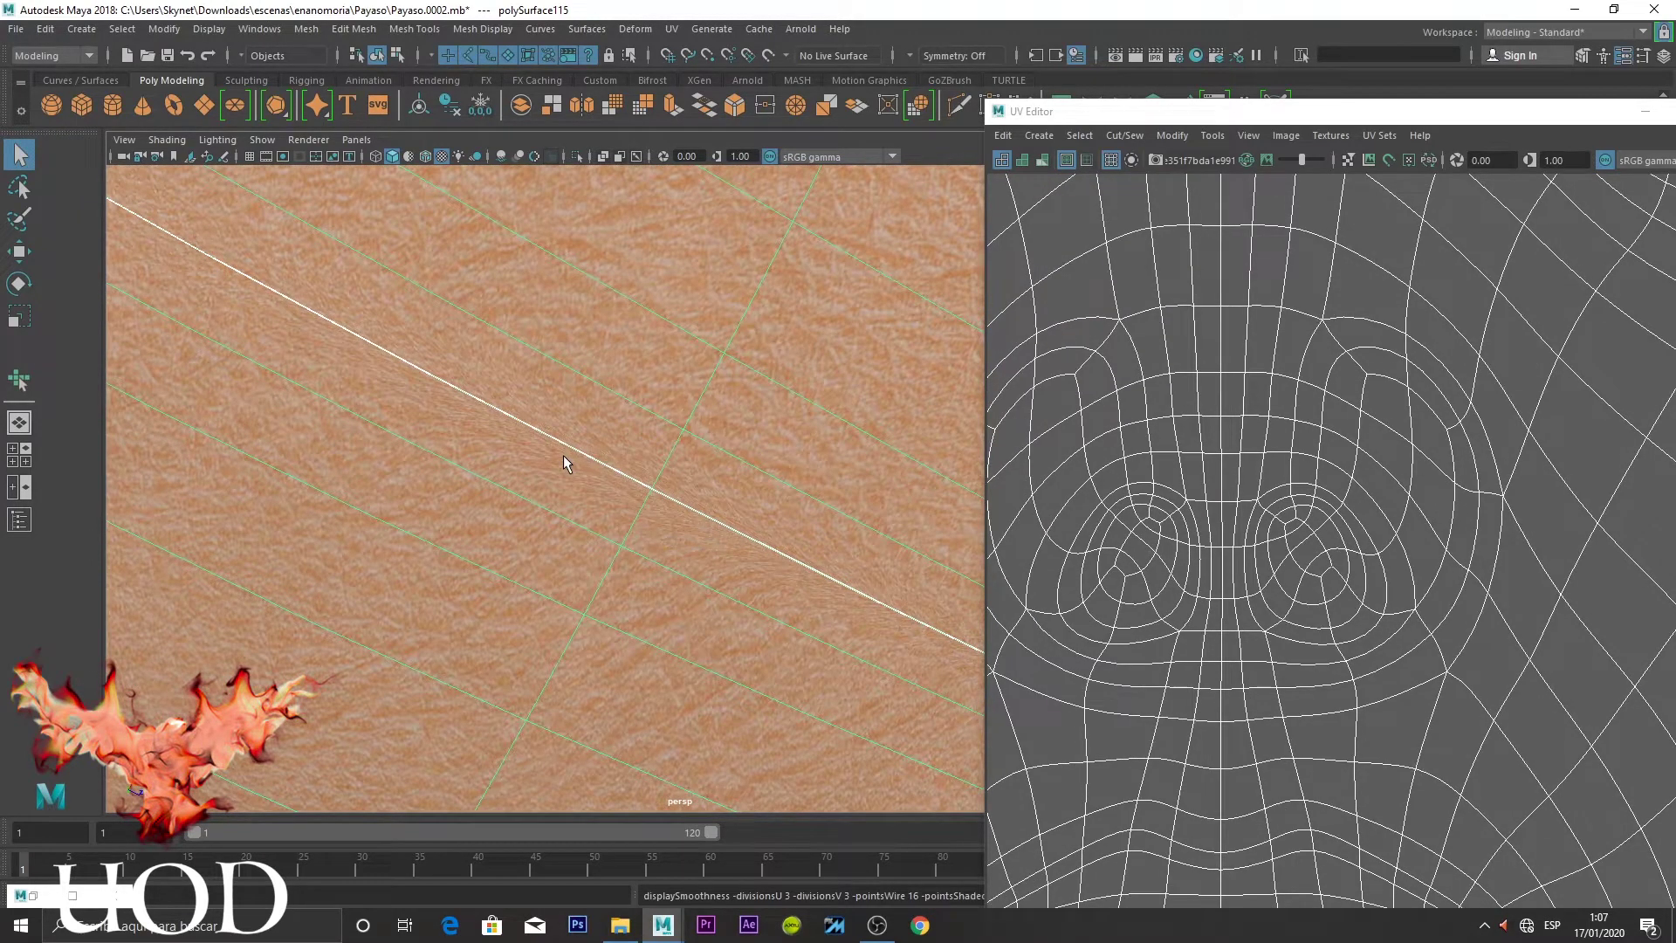
key(1)
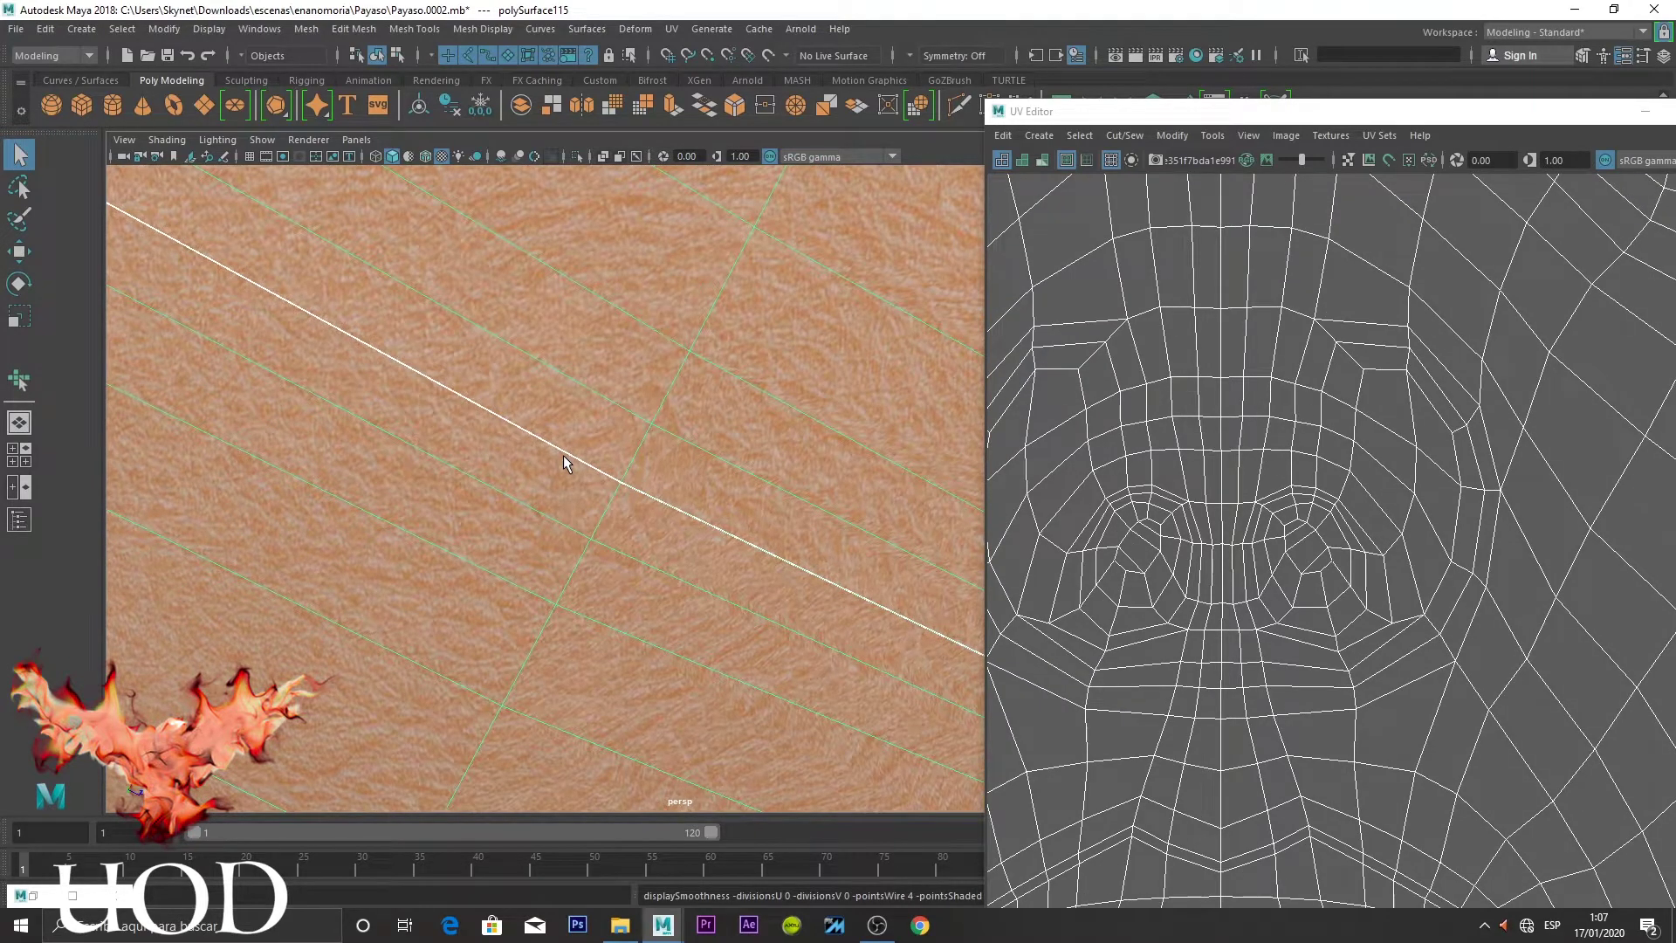
key(3)
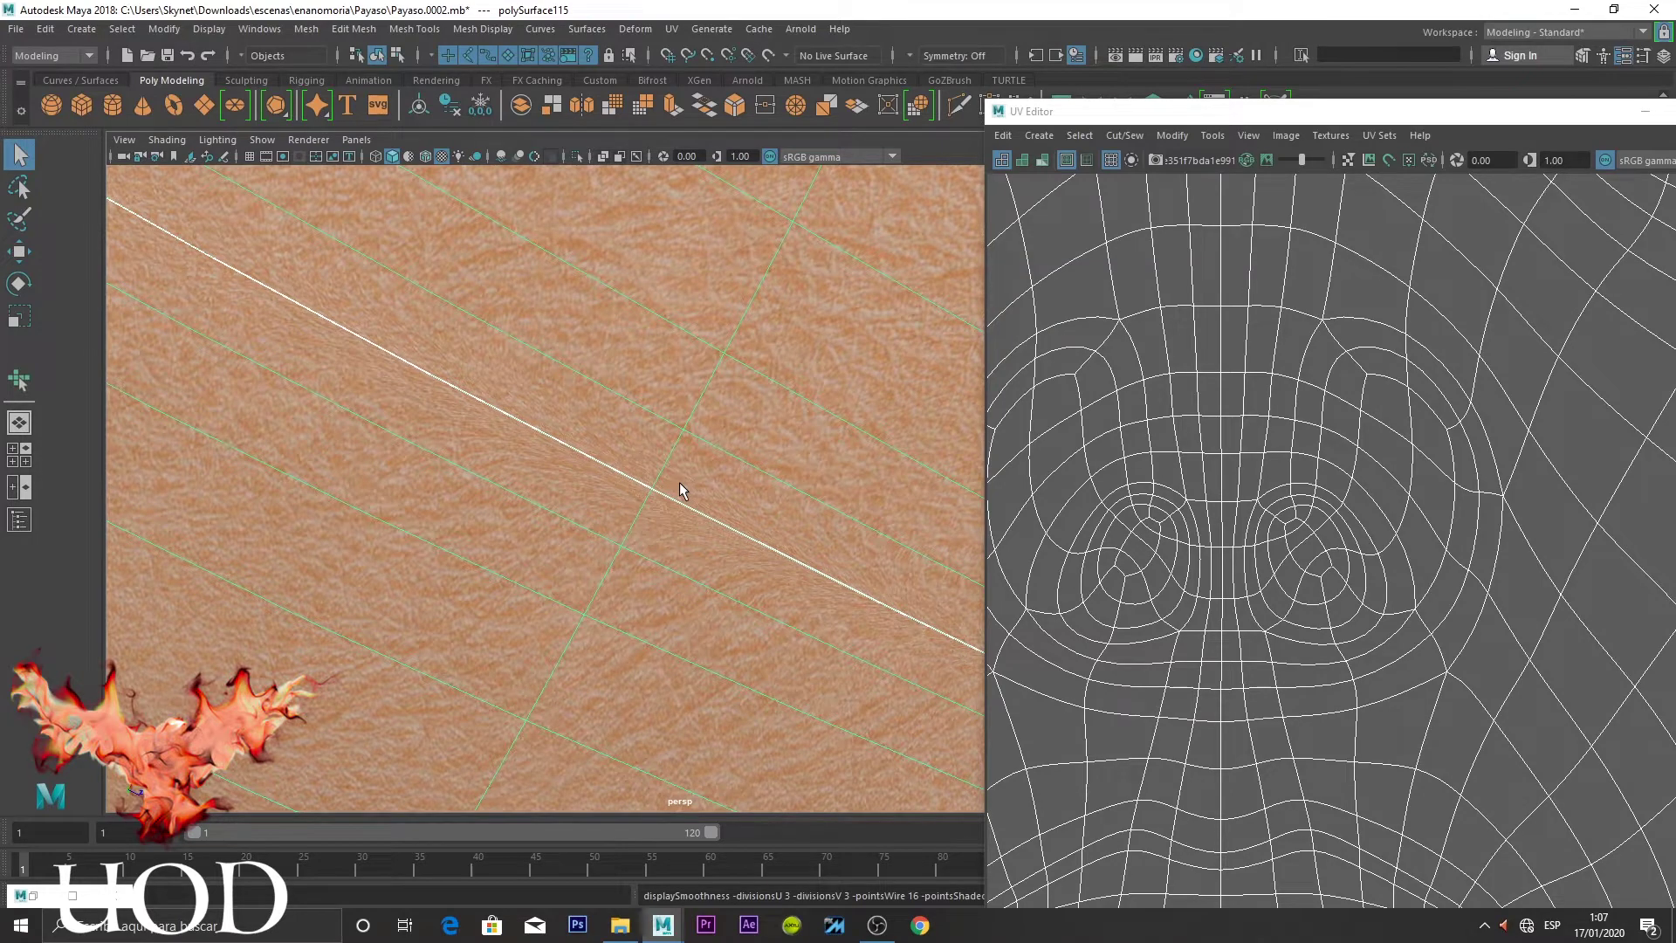
scroll(679, 482, down, 10)
click(732, 661)
mouse_move(847, 727)
alt+mouse_down()
mouse_move(794, 607)
mouse_move(821, 605)
mouse_move(690, 459)
mouse_move(802, 584)
mouse_move(838, 599)
mouse_move(707, 523)
mouse_move(737, 497)
mouse_move(704, 479)
mouse_move(782, 520)
mouse_move(689, 398)
alt+mouse_up()
Assign the defaultPolygonShader1 checker to the head and select it to show its UVs
click(688, 400)
right_click(688, 400)
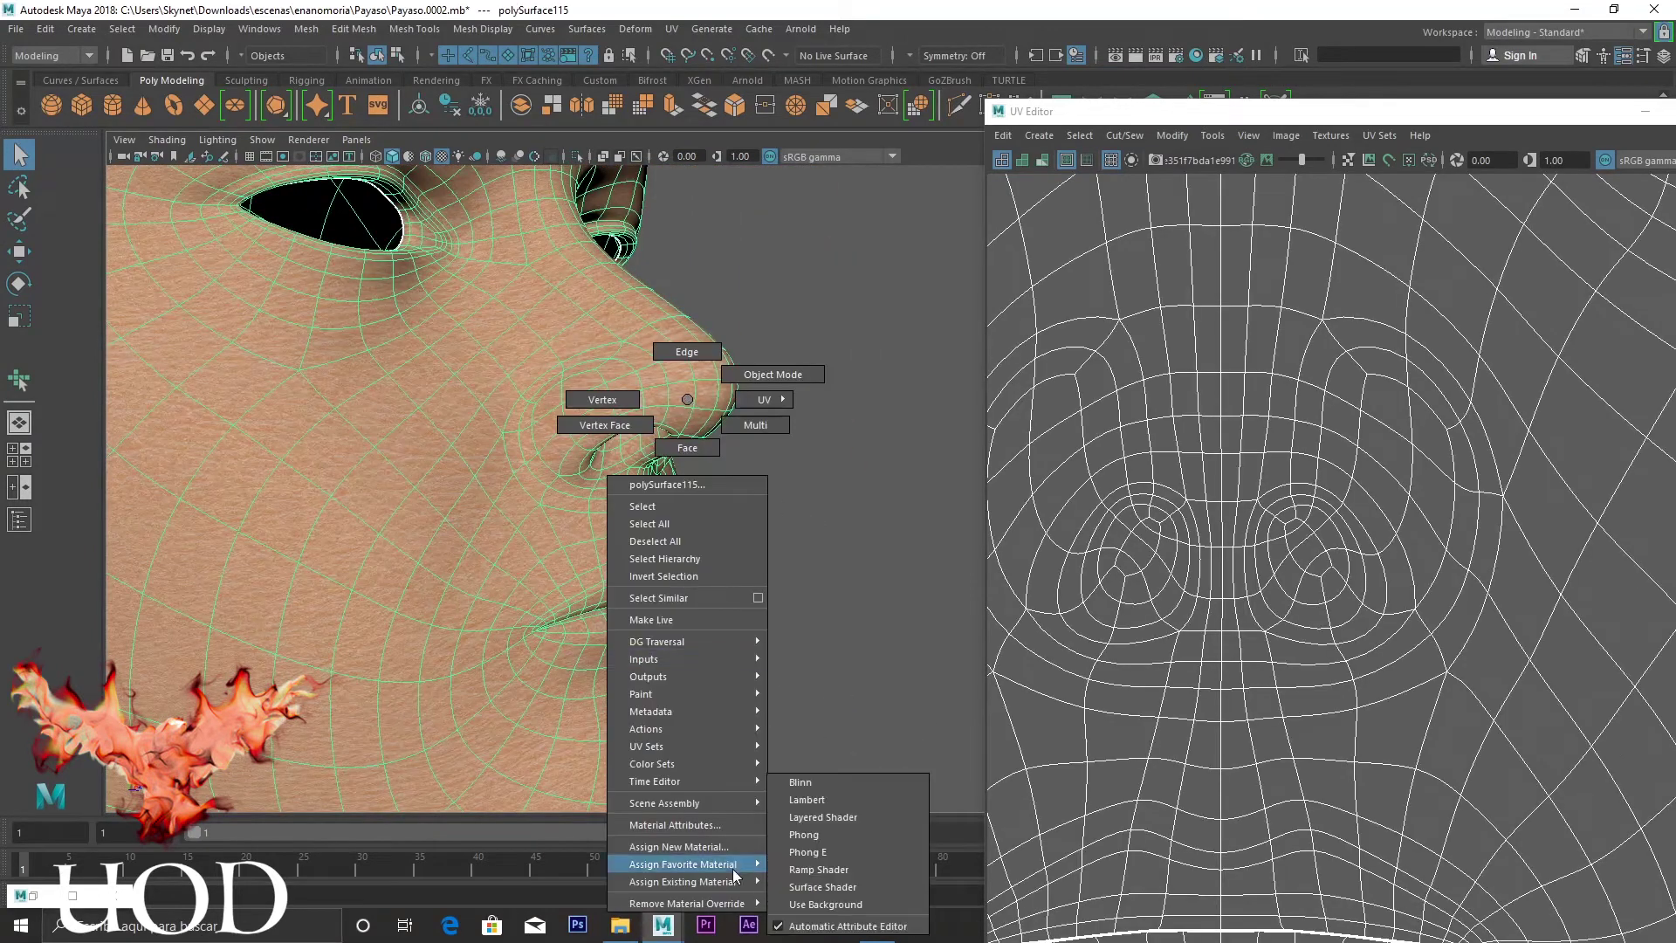
mouse_move(683, 882)
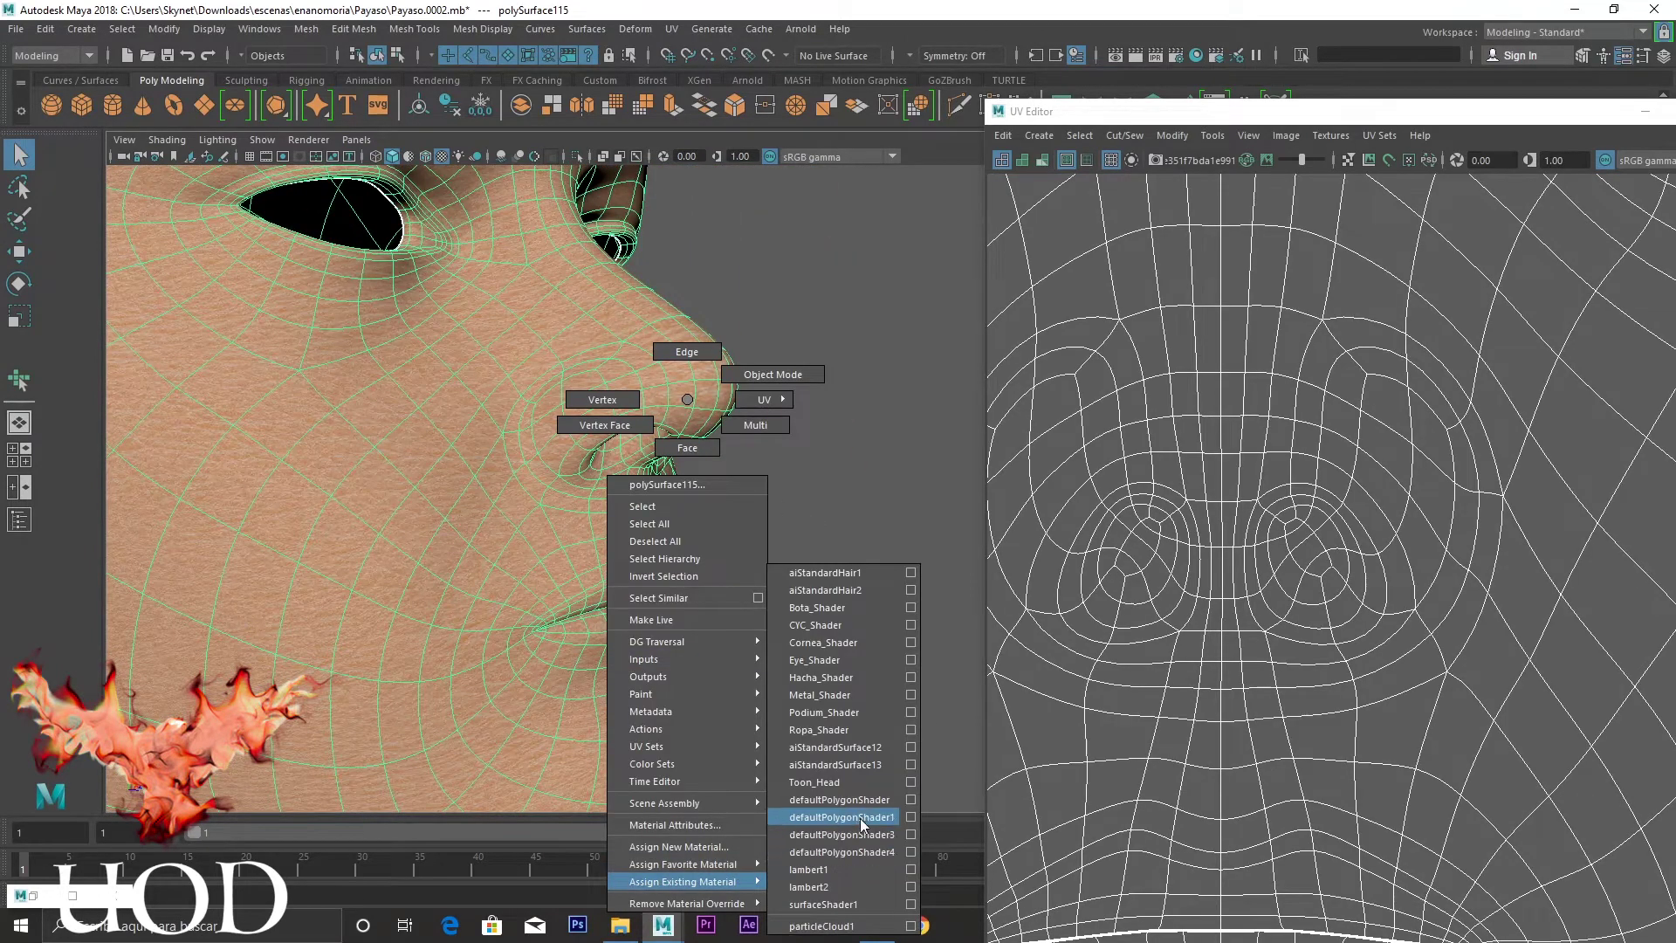
click(862, 819)
mouse_move(821, 511)
alt+mouse_down()
mouse_move(677, 567)
mouse_move(942, 556)
mouse_move(756, 587)
mouse_move(782, 535)
mouse_move(622, 552)
alt+mouse_up()
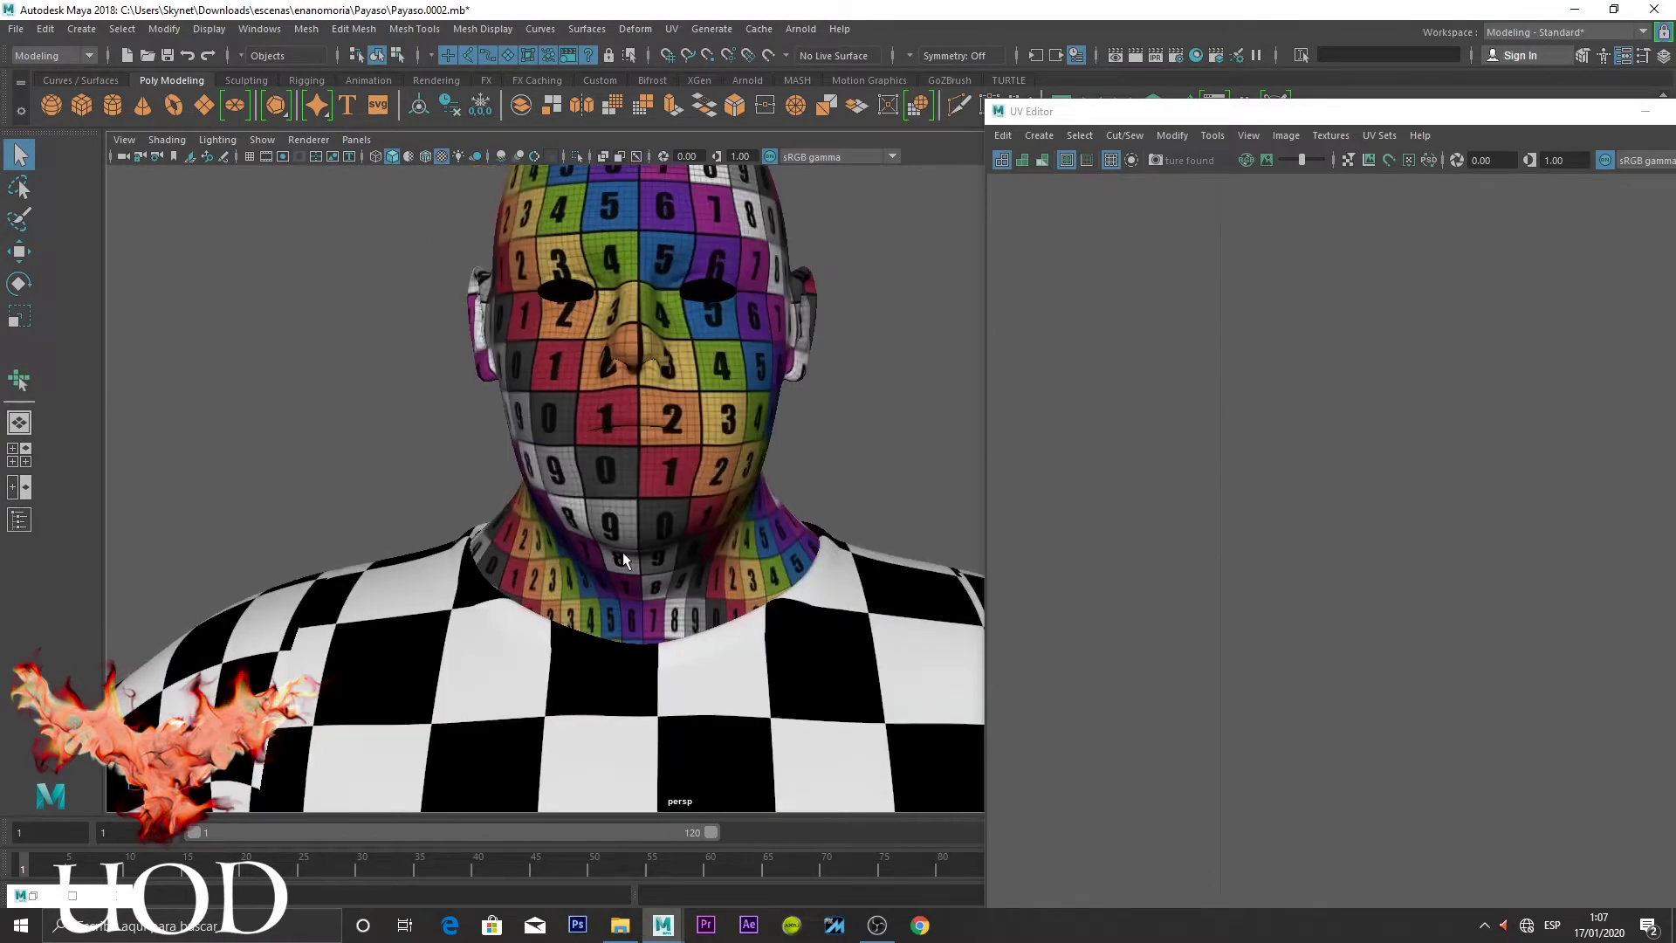
click(622, 552)
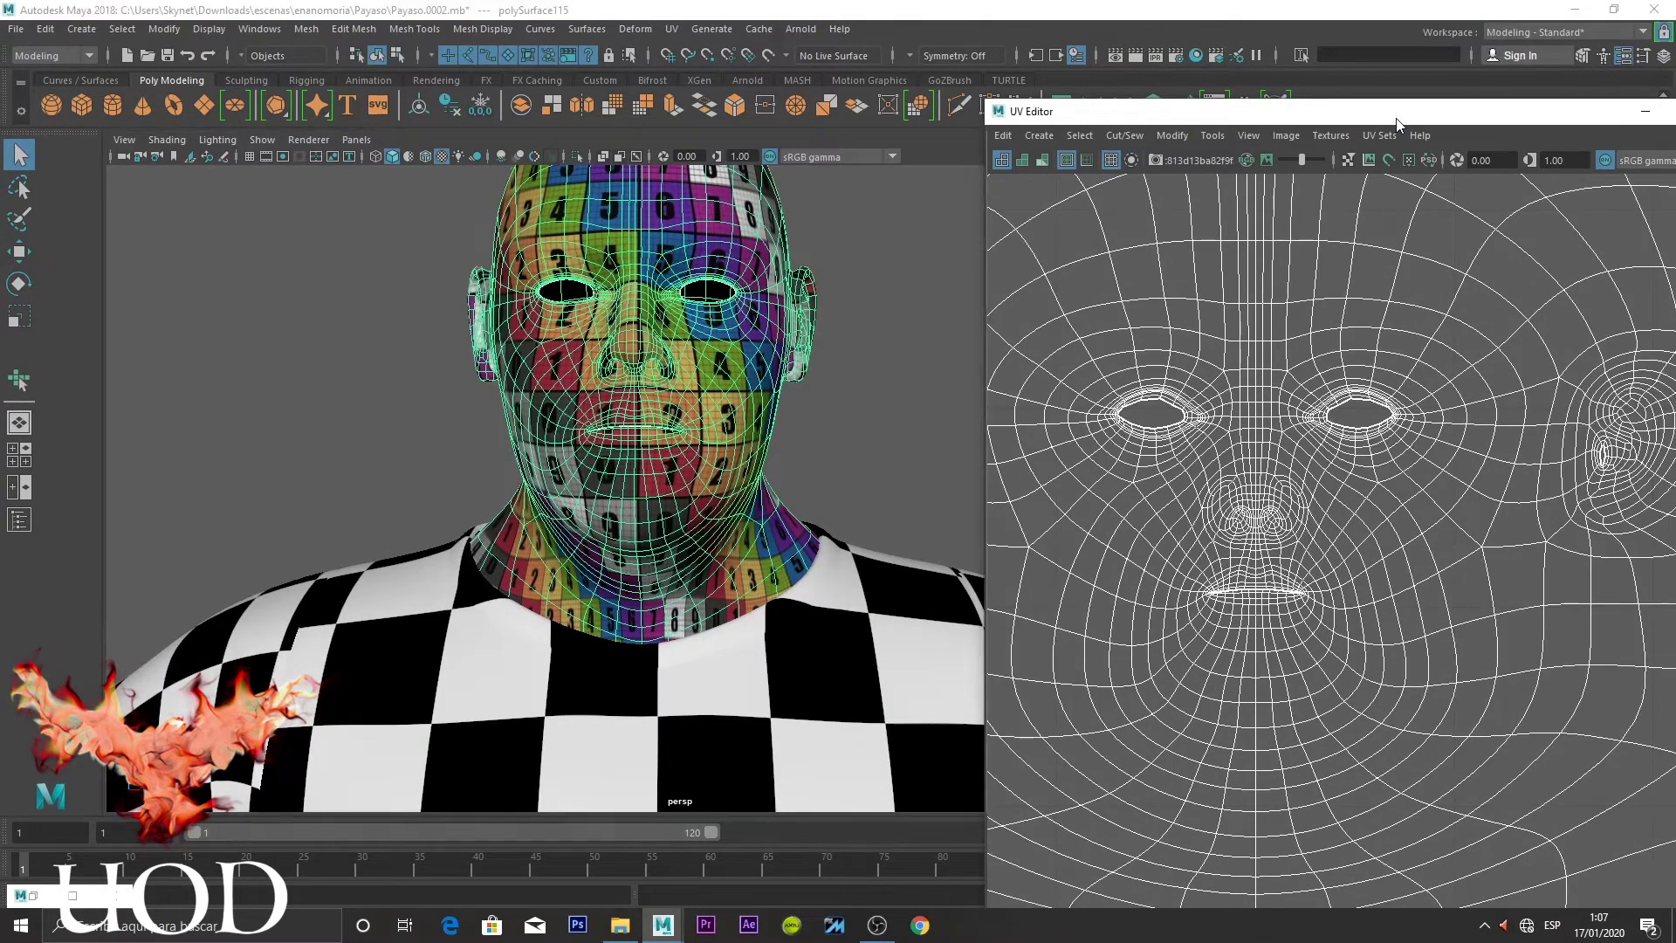
In a maximized UV Editor, select centre edges between the eyes and along the nose bridge
double_click(1310, 111)
scroll(962, 406, down, 2)
scroll(906, 380, up, 2)
scroll(906, 380, up, 2)
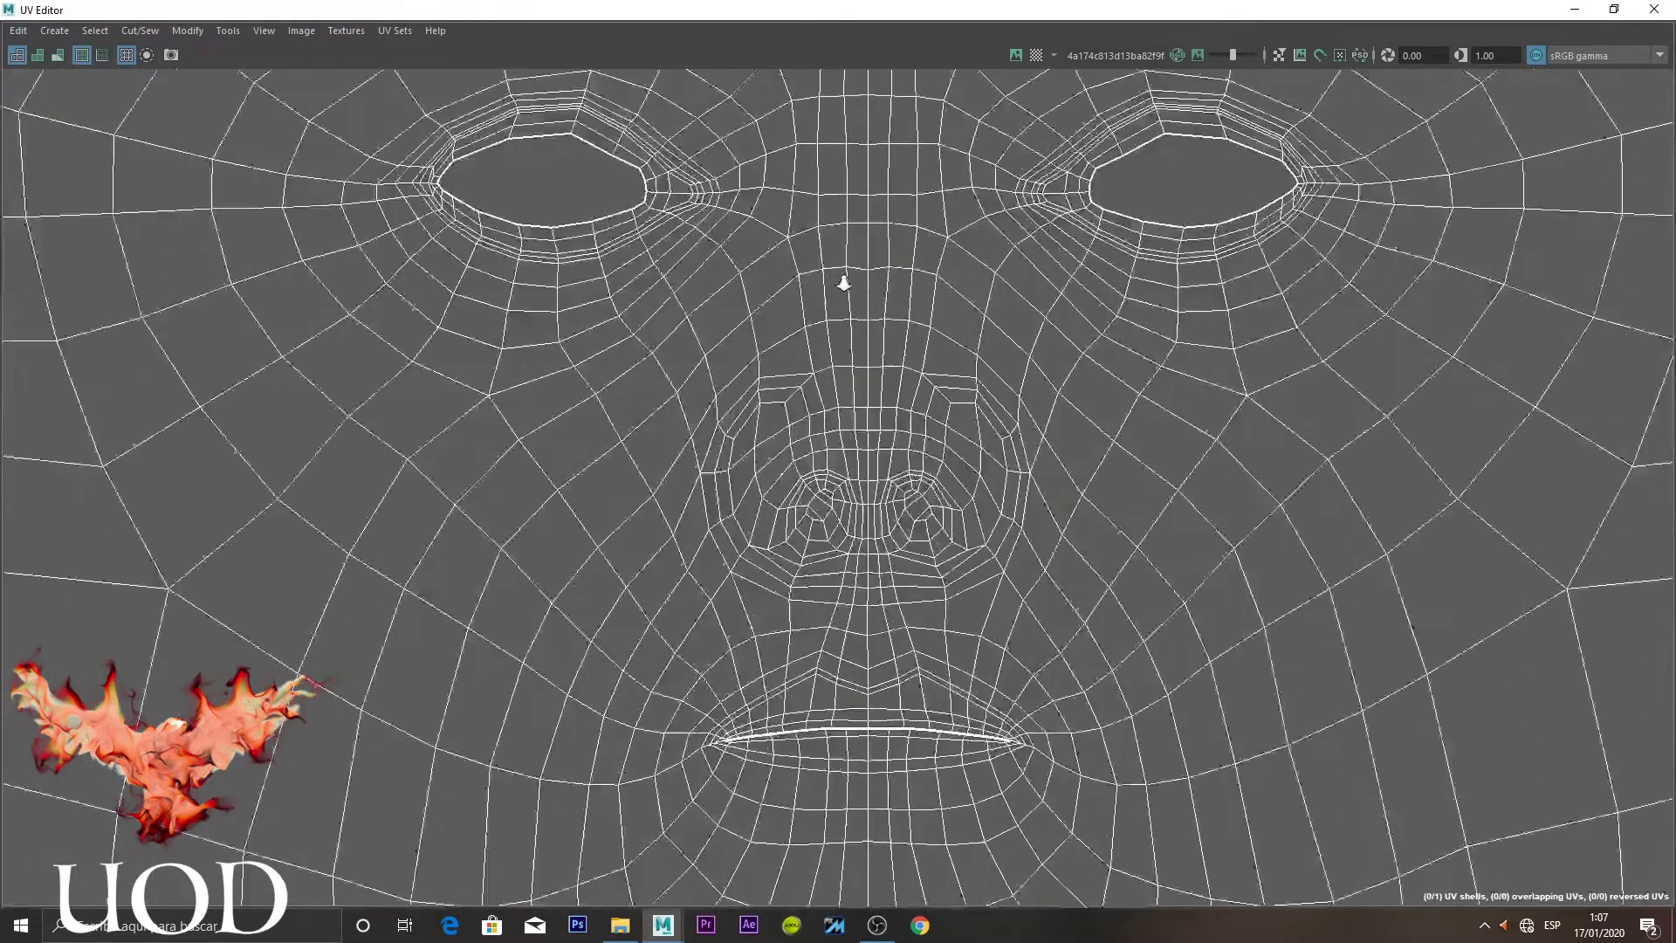
scroll(846, 280, up, 2)
right_drag(879, 321, 921, 263)
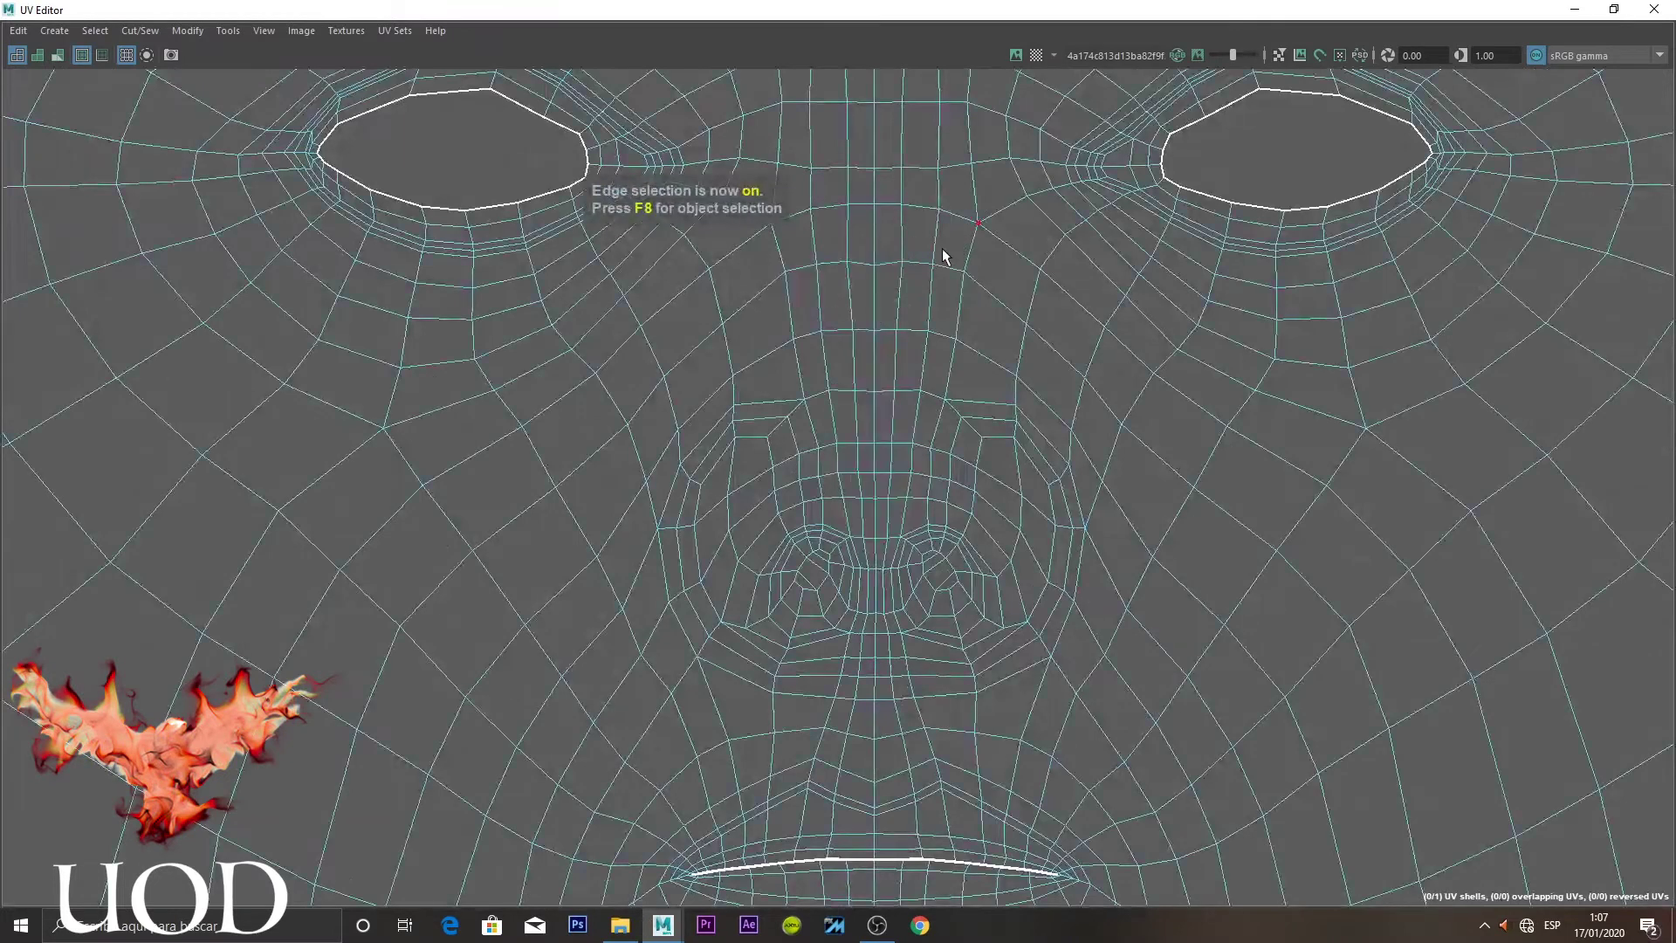
drag(941, 248, 807, 290)
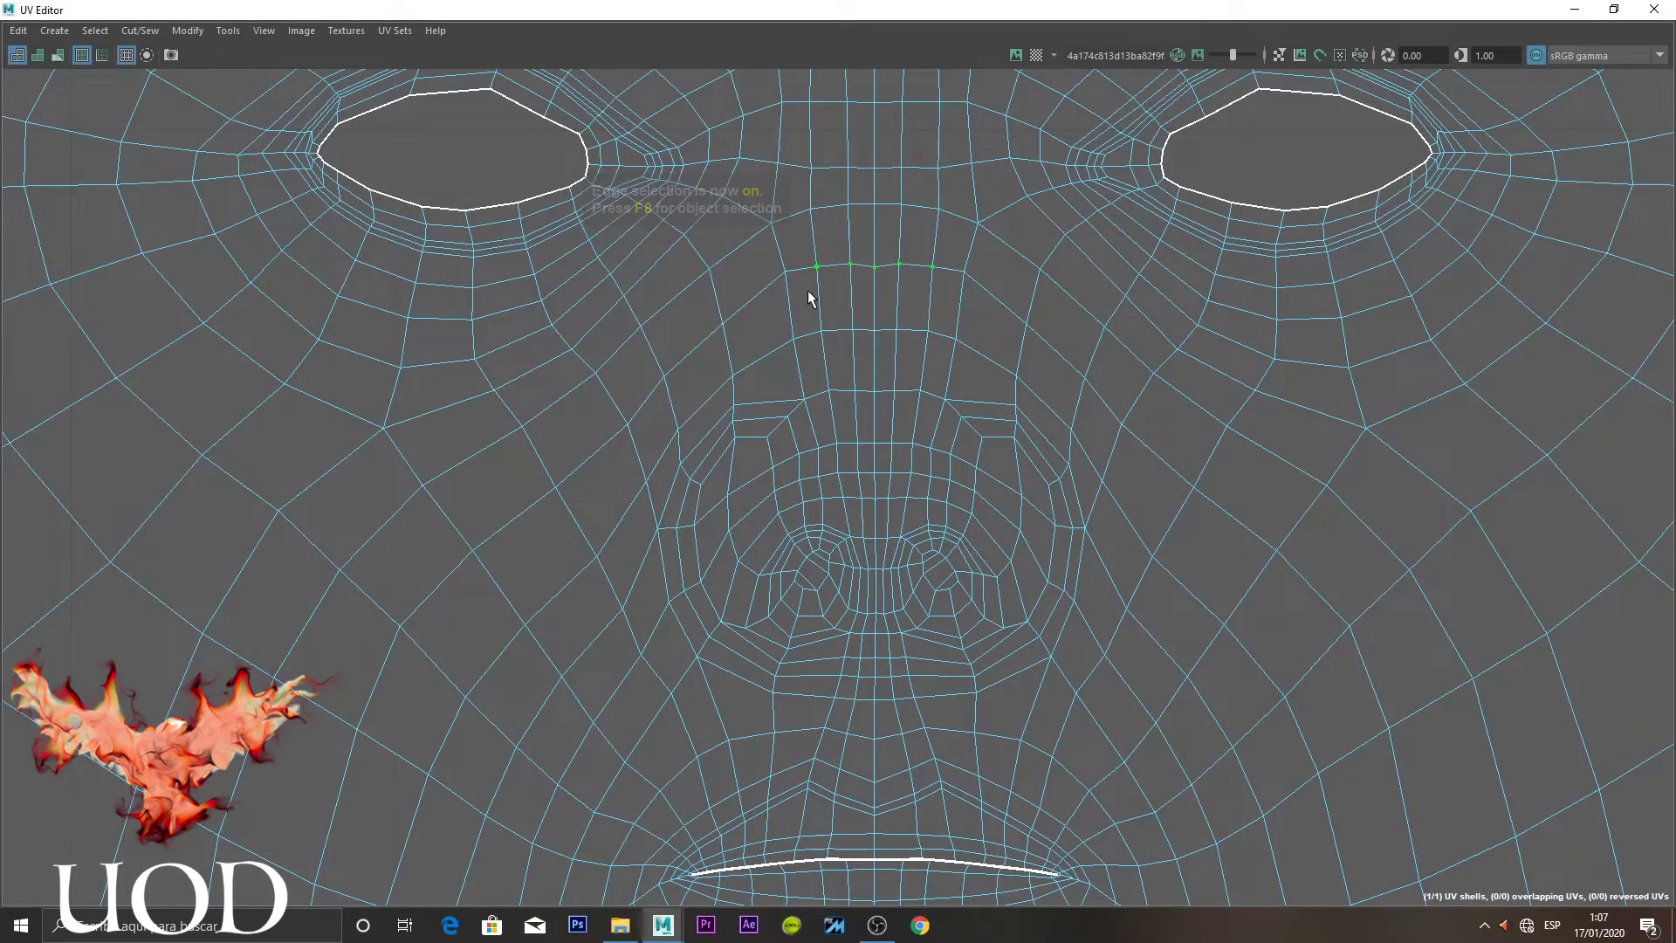
drag(937, 102, 805, 300)
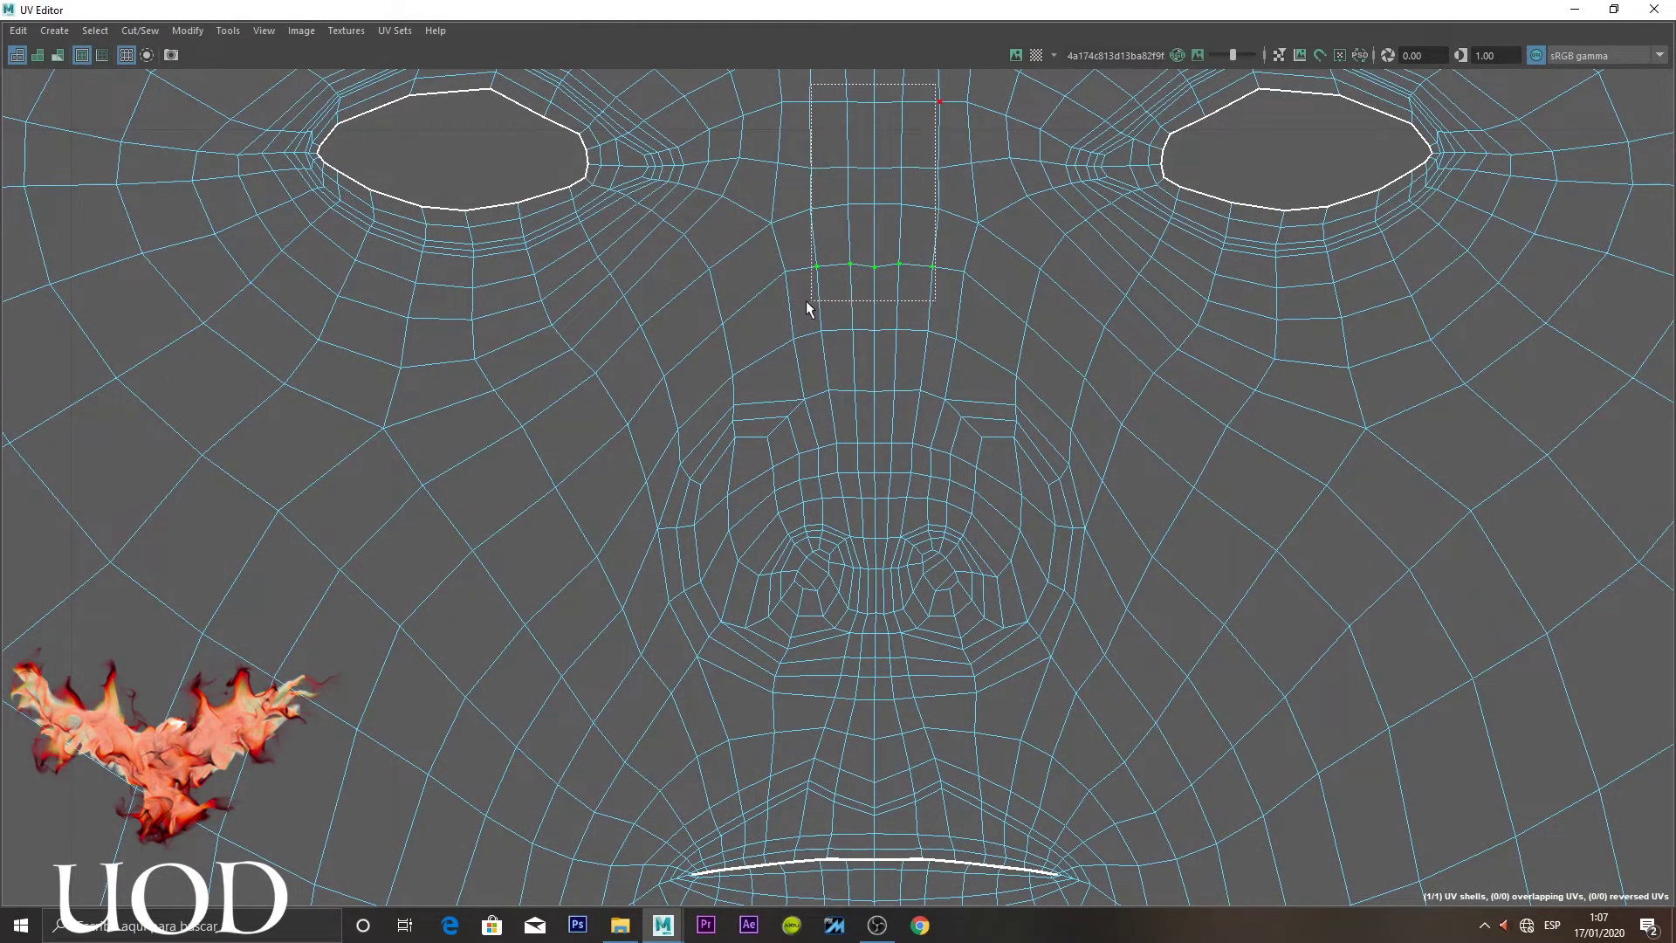
scroll(899, 384, up, 2)
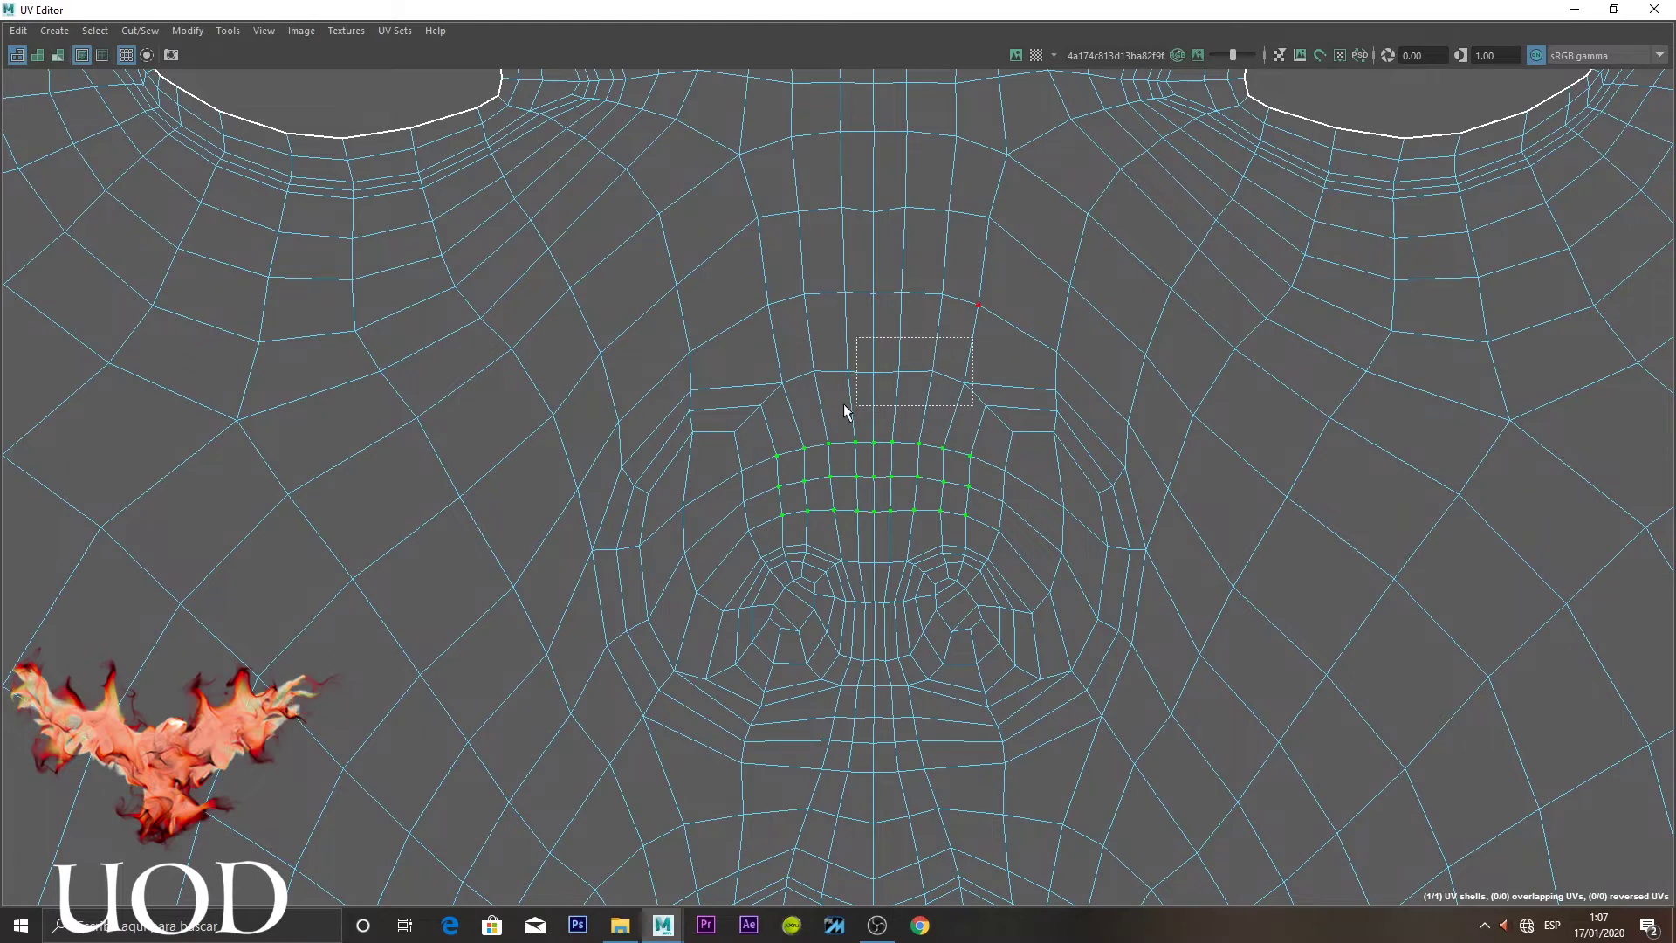
double_click(1192, 18)
right_drag(747, 319, 857, 258)
Assign the skin material to the head and orbit to inspect the nose and face
alt+drag(707, 439, 772, 438)
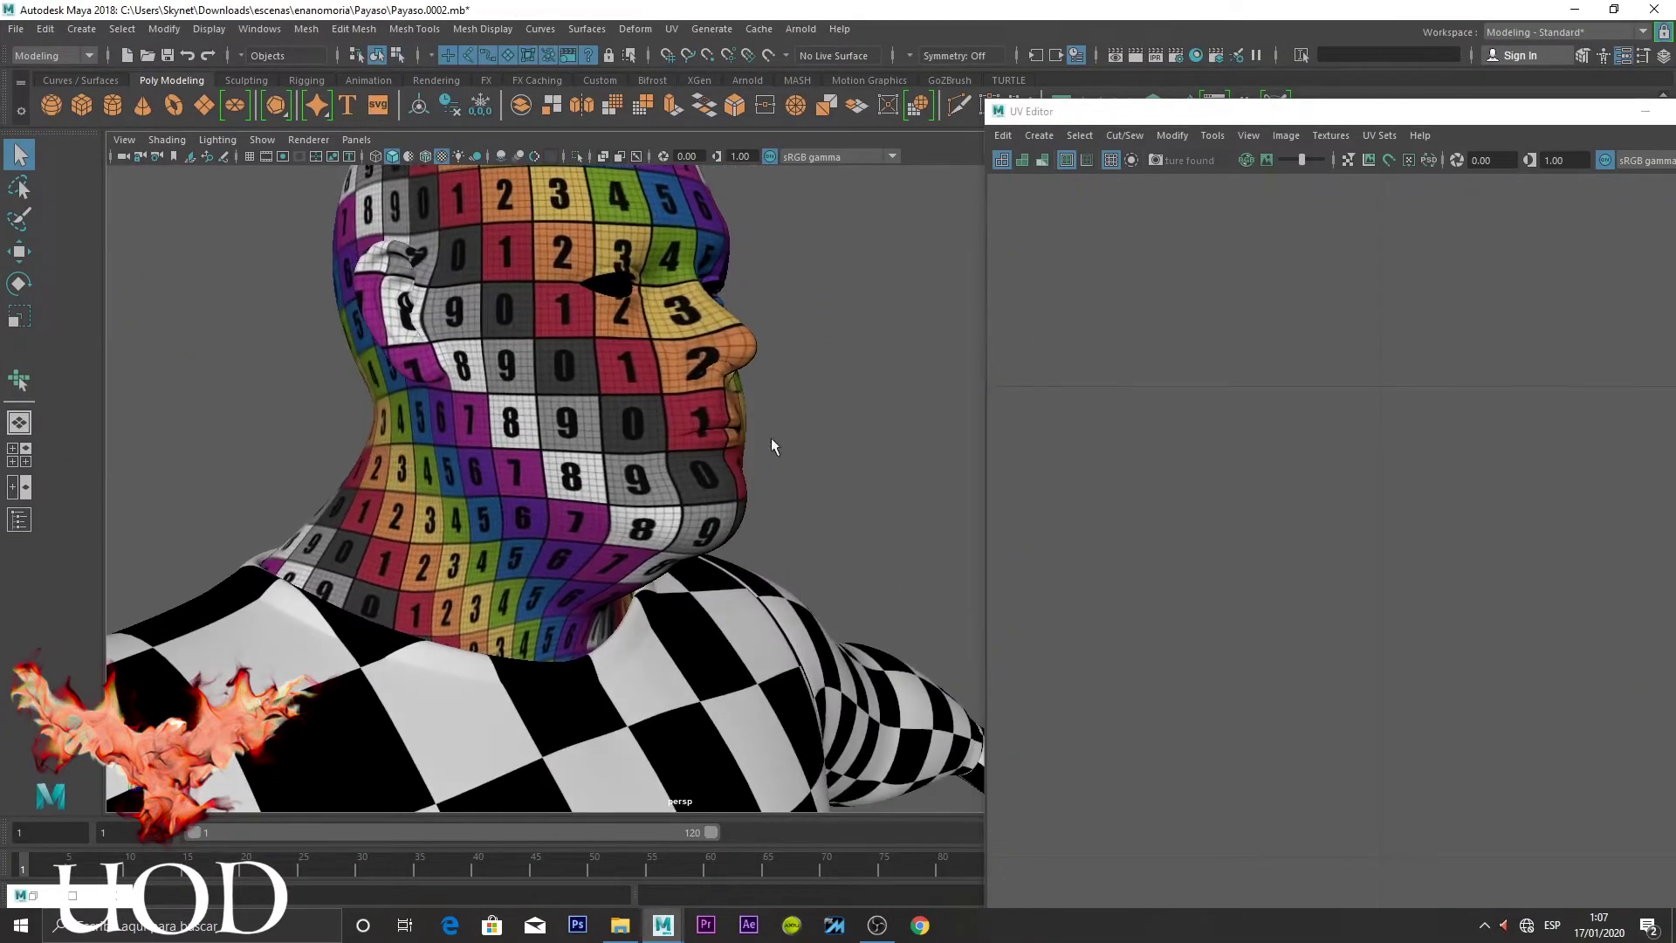
scroll(760, 462, up, 3)
scroll(724, 458, up, 3)
click(696, 437)
right_click(697, 434)
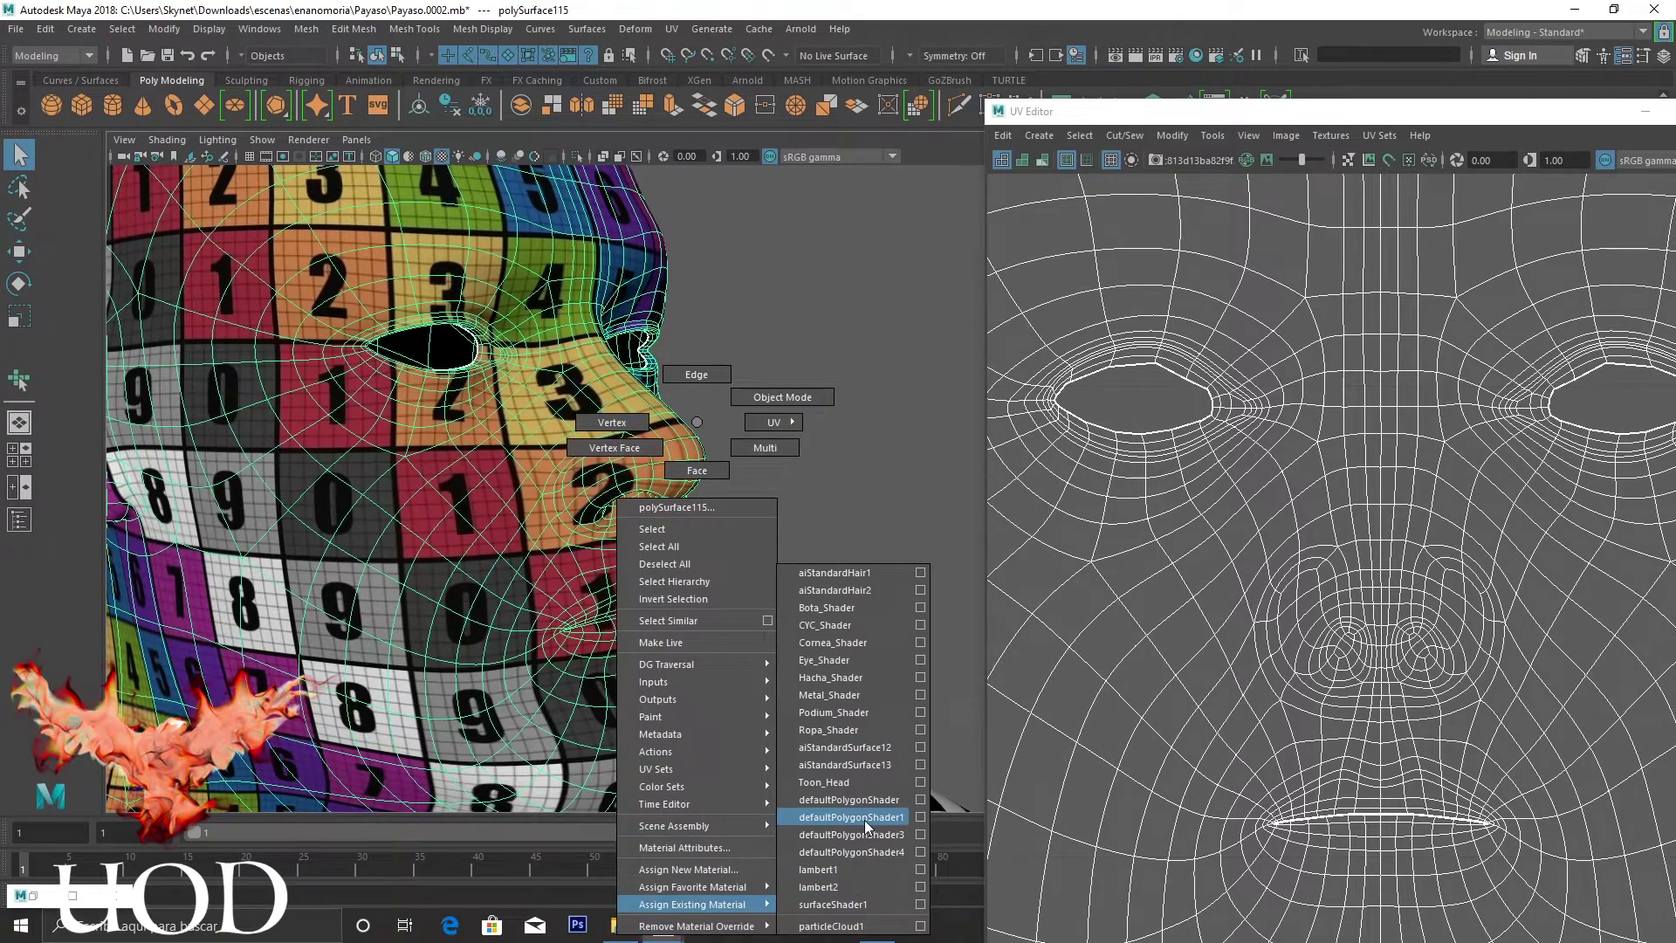
click(881, 747)
mouse_move(798, 474)
alt+mouse_down()
mouse_move(860, 509)
mouse_move(643, 568)
mouse_move(814, 546)
alt+mouse_up()
mouse_move(524, 423)
alt+mouse_down()
mouse_move(617, 572)
mouse_move(527, 571)
mouse_move(703, 422)
mouse_move(714, 538)
mouse_move(817, 539)
mouse_move(628, 501)
mouse_move(610, 475)
mouse_move(554, 463)
mouse_move(450, 518)
alt+mouse_up()
scroll(524, 576, down, 5)
mouse_move(675, 366)
alt+mouse_down()
mouse_move(701, 373)
mouse_move(454, 428)
mouse_move(646, 426)
alt+mouse_up()
Reassign the numbered checker material to the head and view its side profile
click(674, 421)
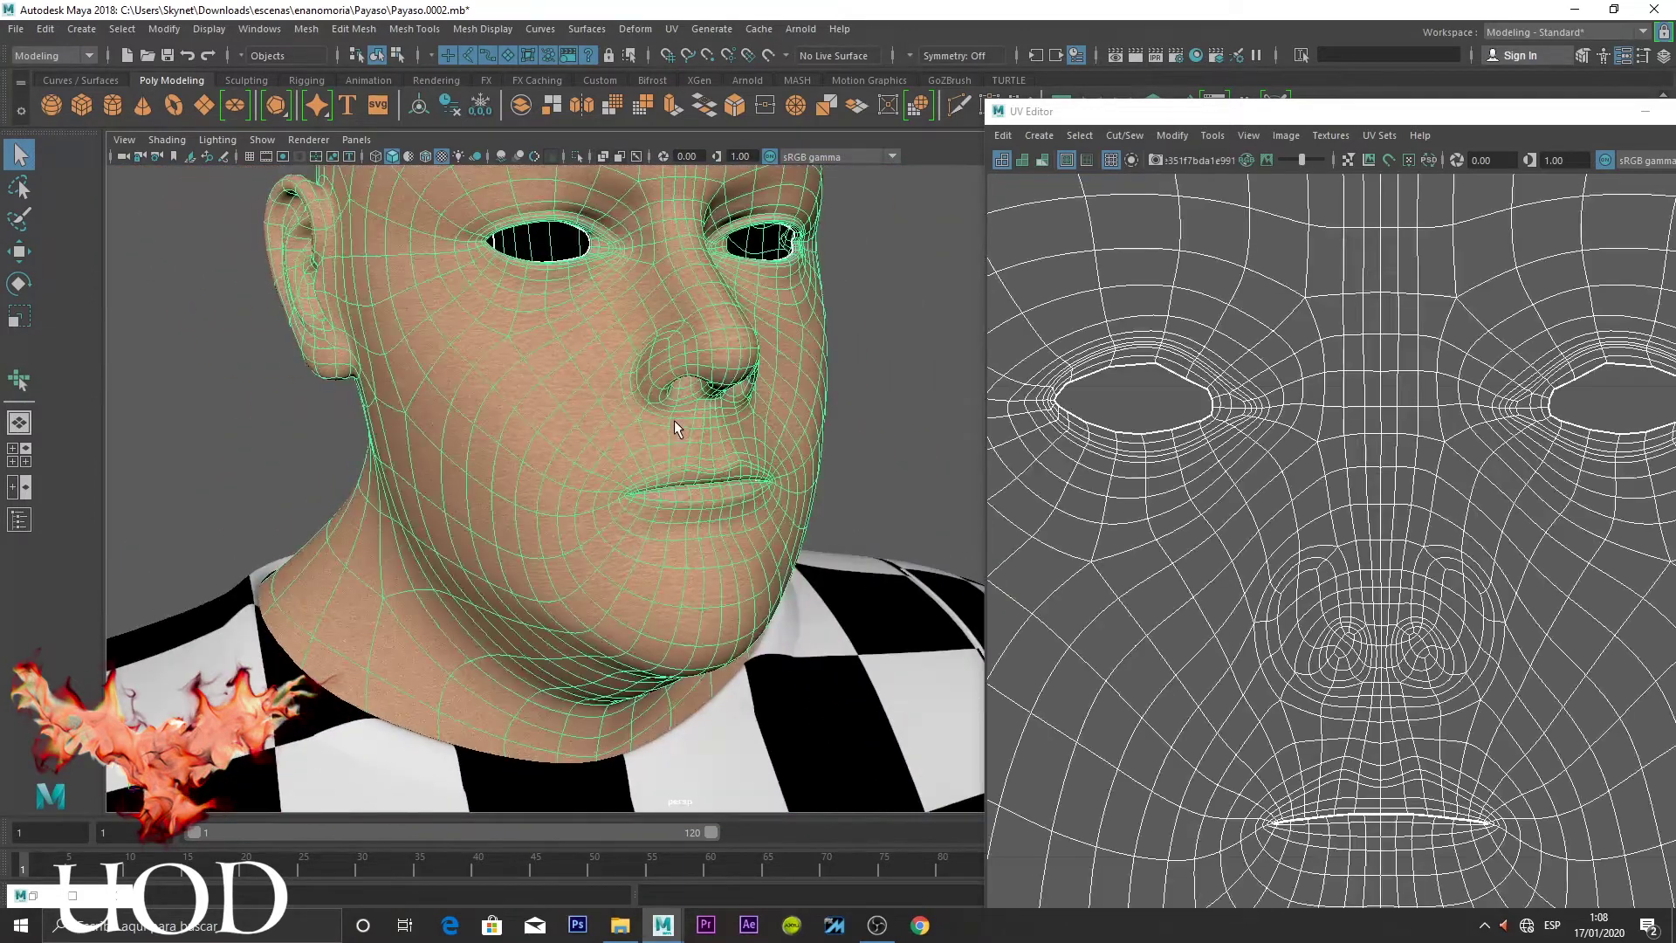
right_drag(673, 421, 877, 836)
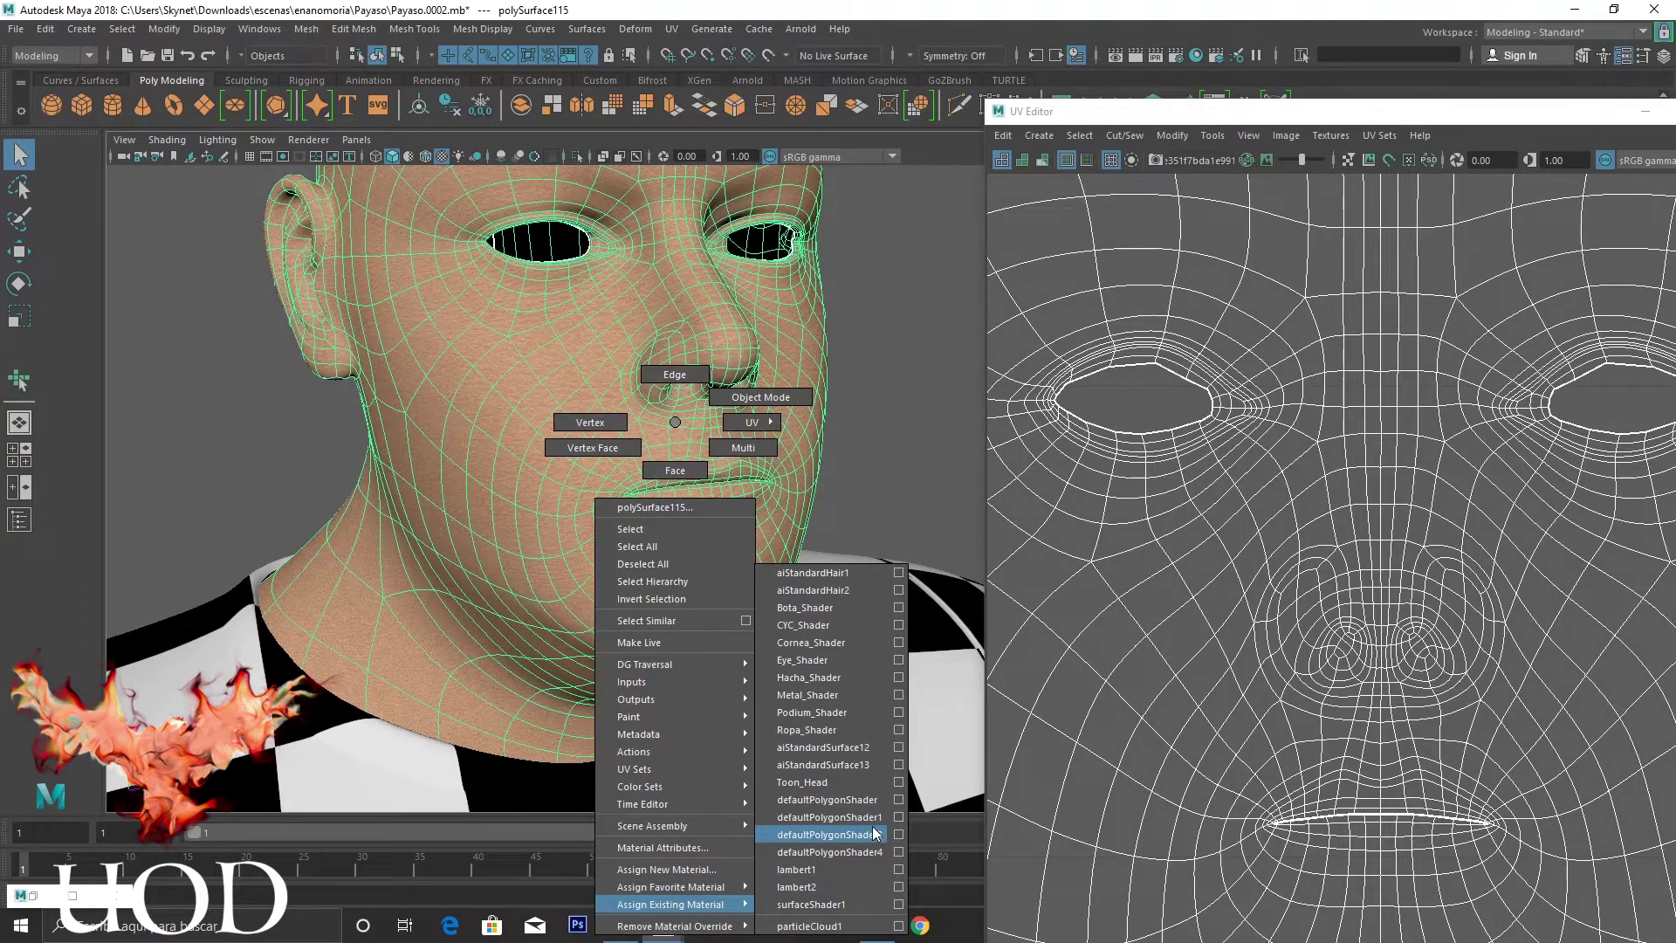
click(876, 833)
click(873, 419)
alt+drag(873, 419, 895, 513)
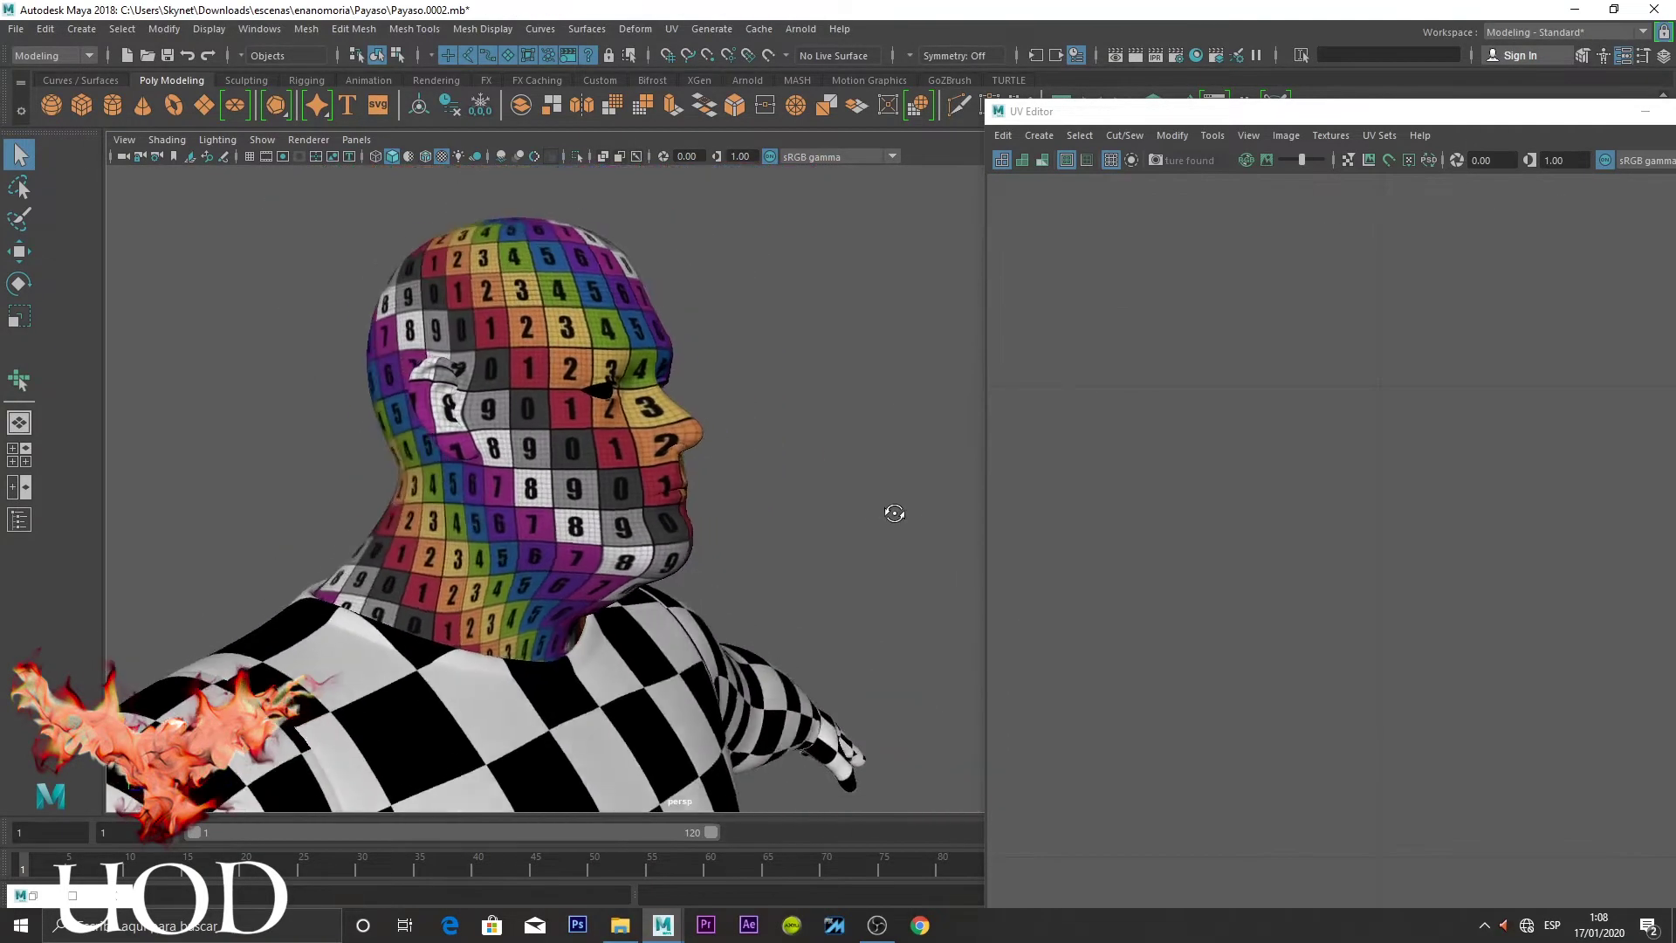
Select the head mesh and maximize the UV Editor to show its face UVs
scroll(838, 549, up, 3)
scroll(711, 530, down, 5)
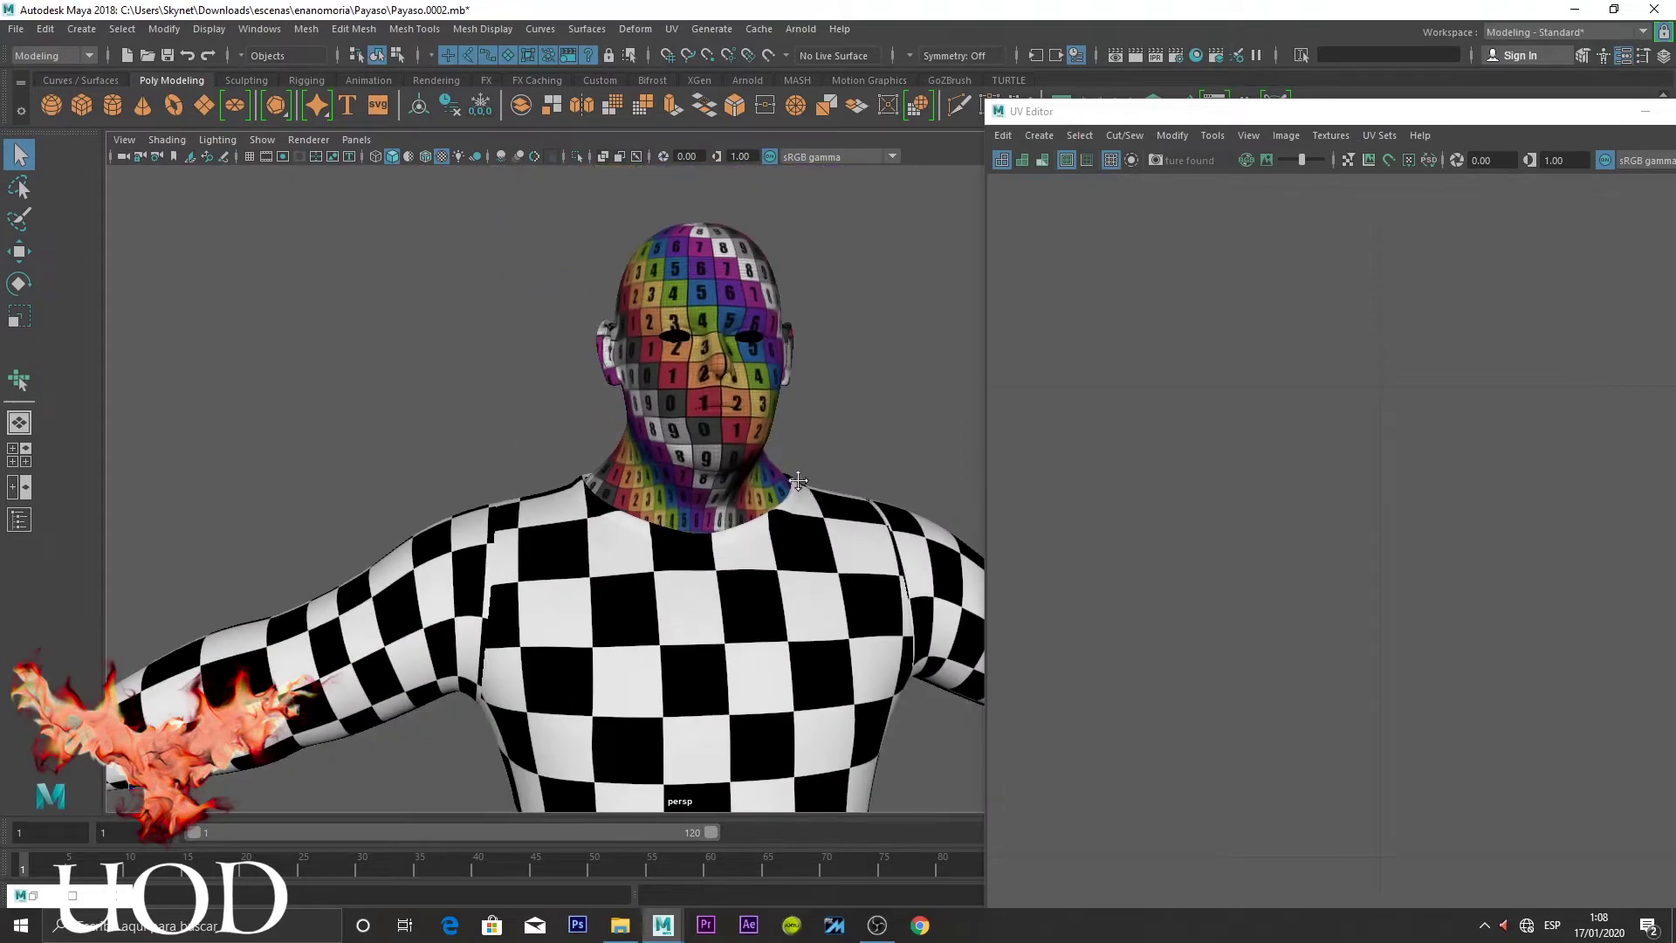
click(593, 288)
scroll(1231, 541, down, 3)
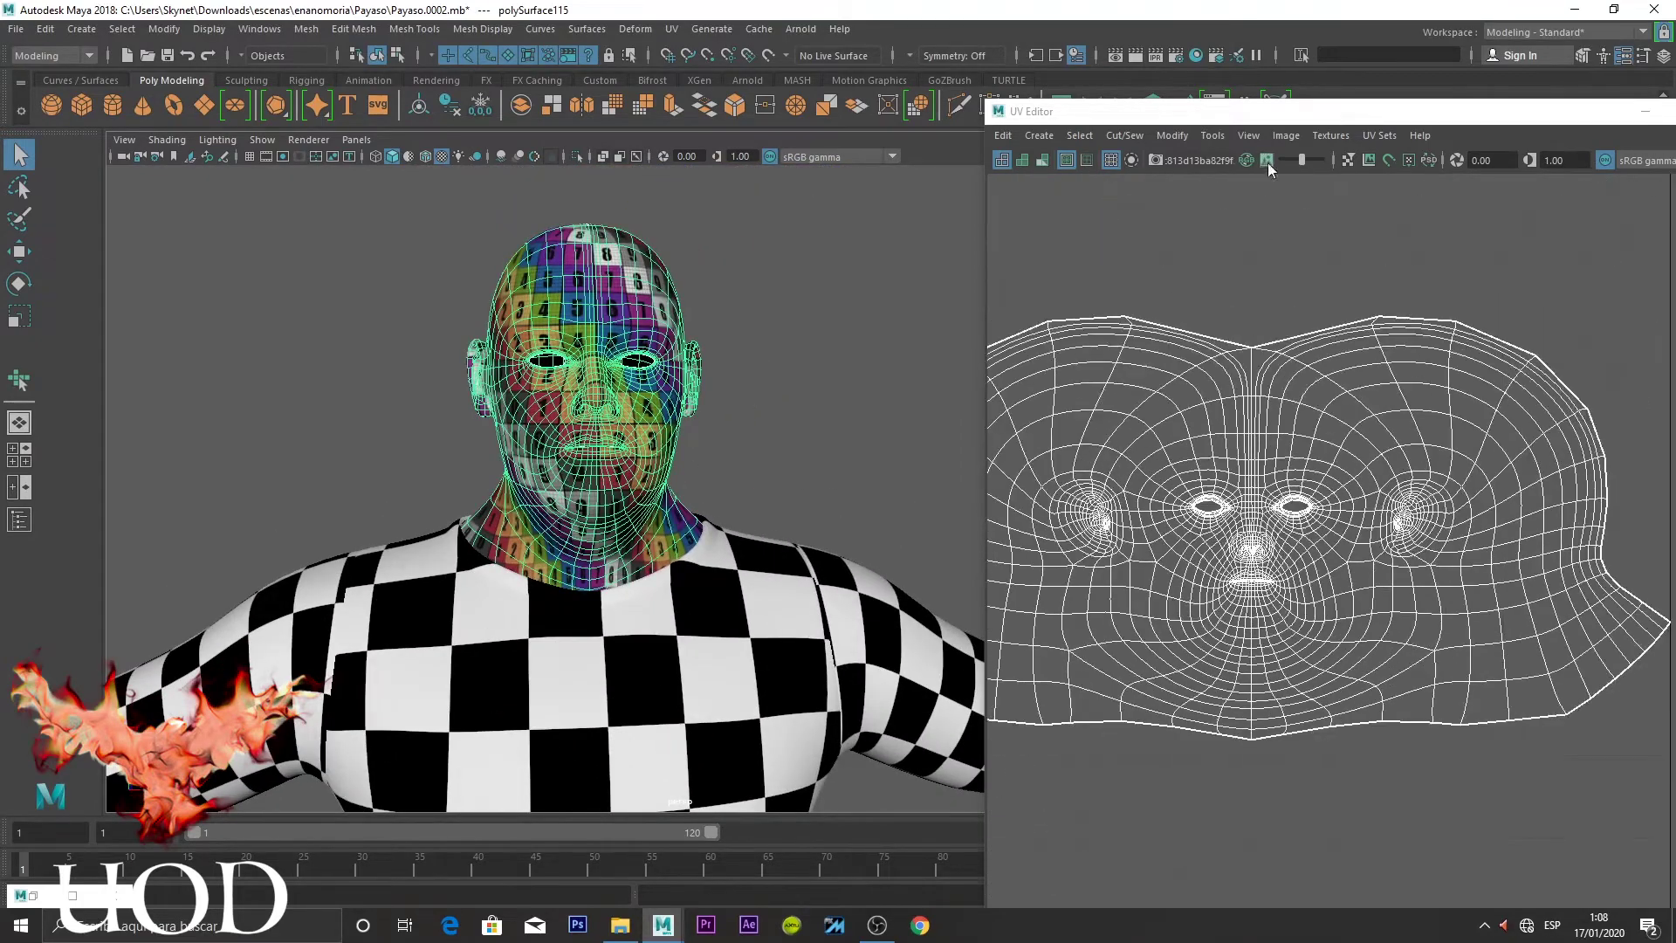
double_click(1310, 111)
Select the face UVs' centre-line edges from forehead to chin, constraining movement to vertical
key(F10)
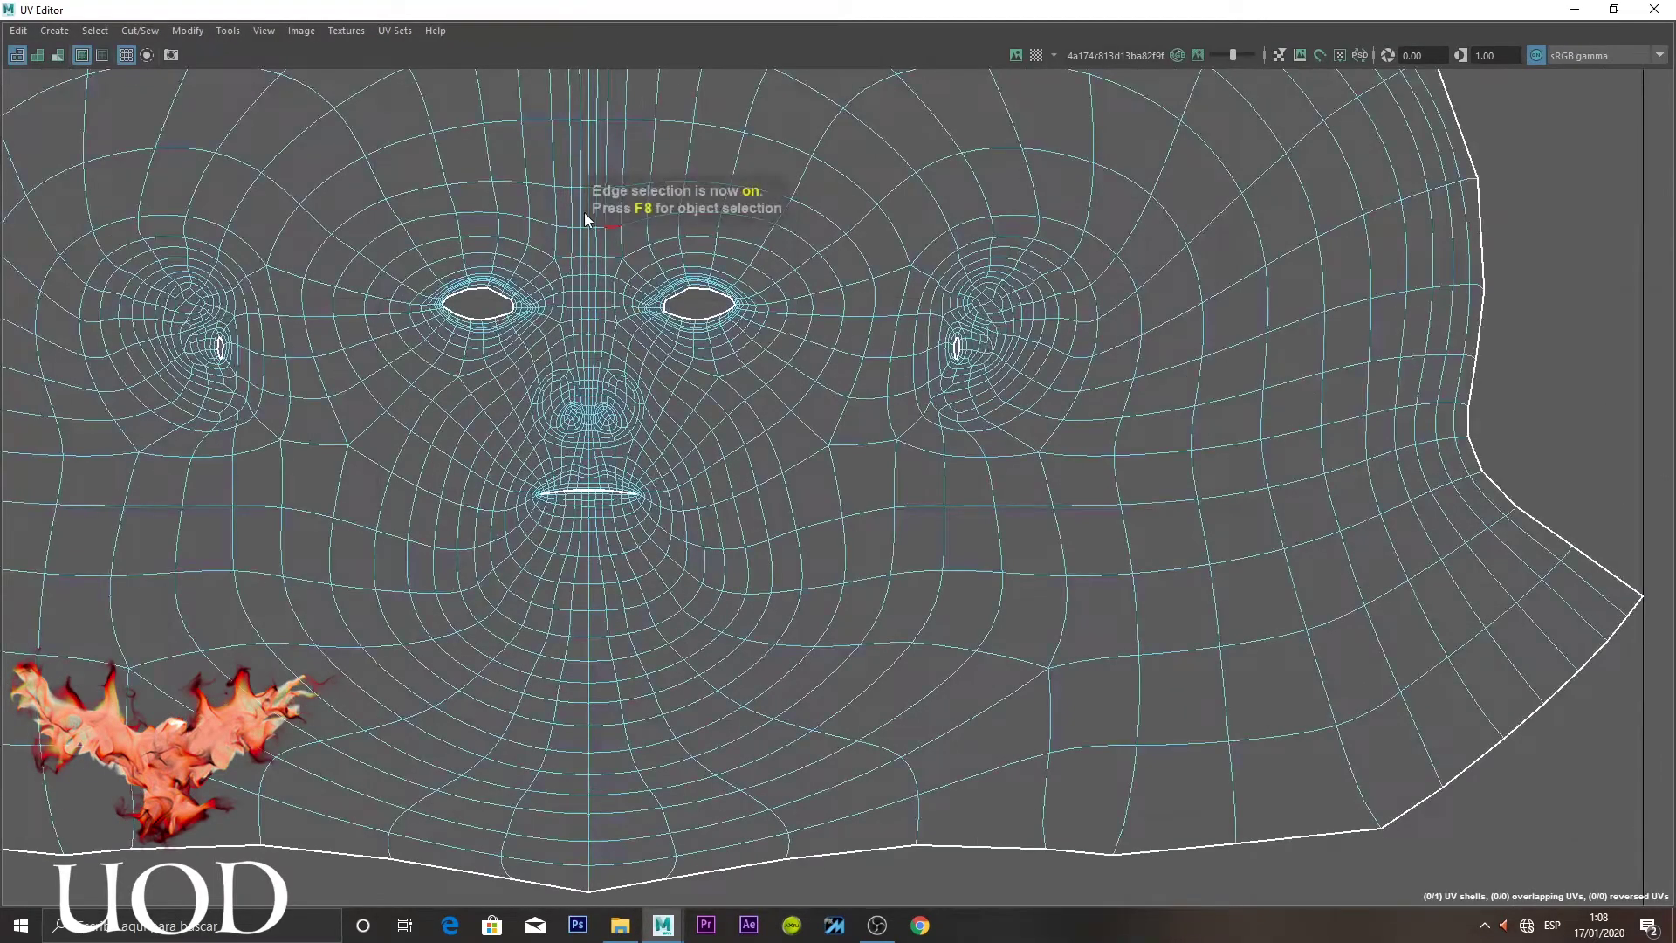
alt+middle_drag(585, 172, 712, 413)
scroll(725, 367, up, 1)
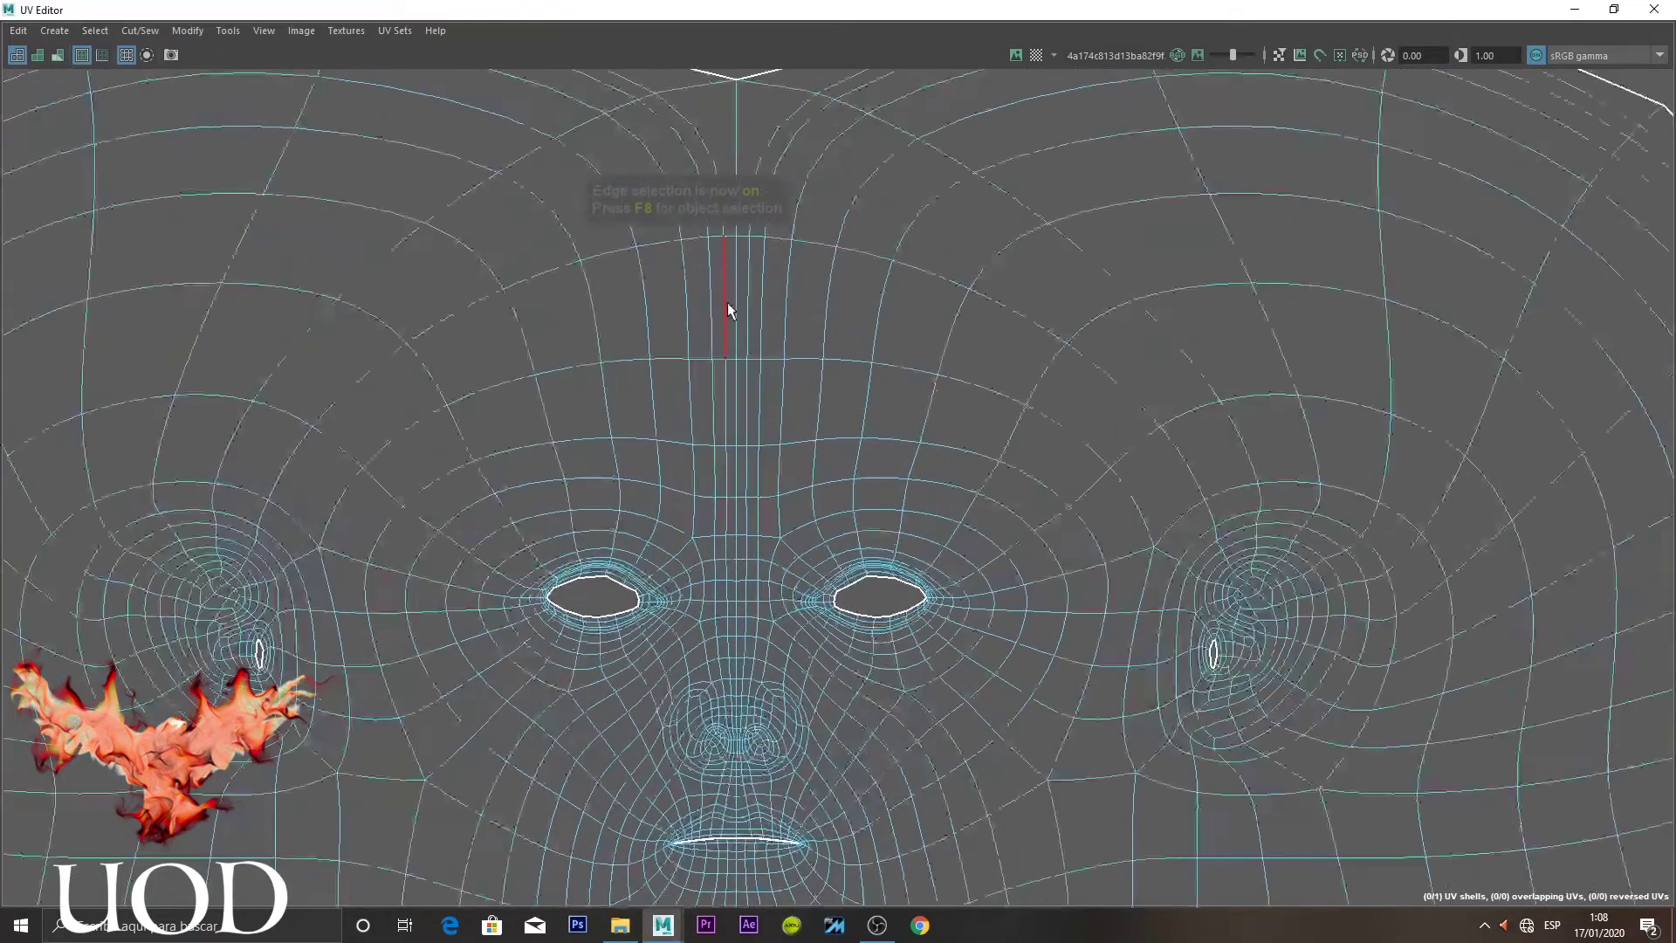
click(740, 306)
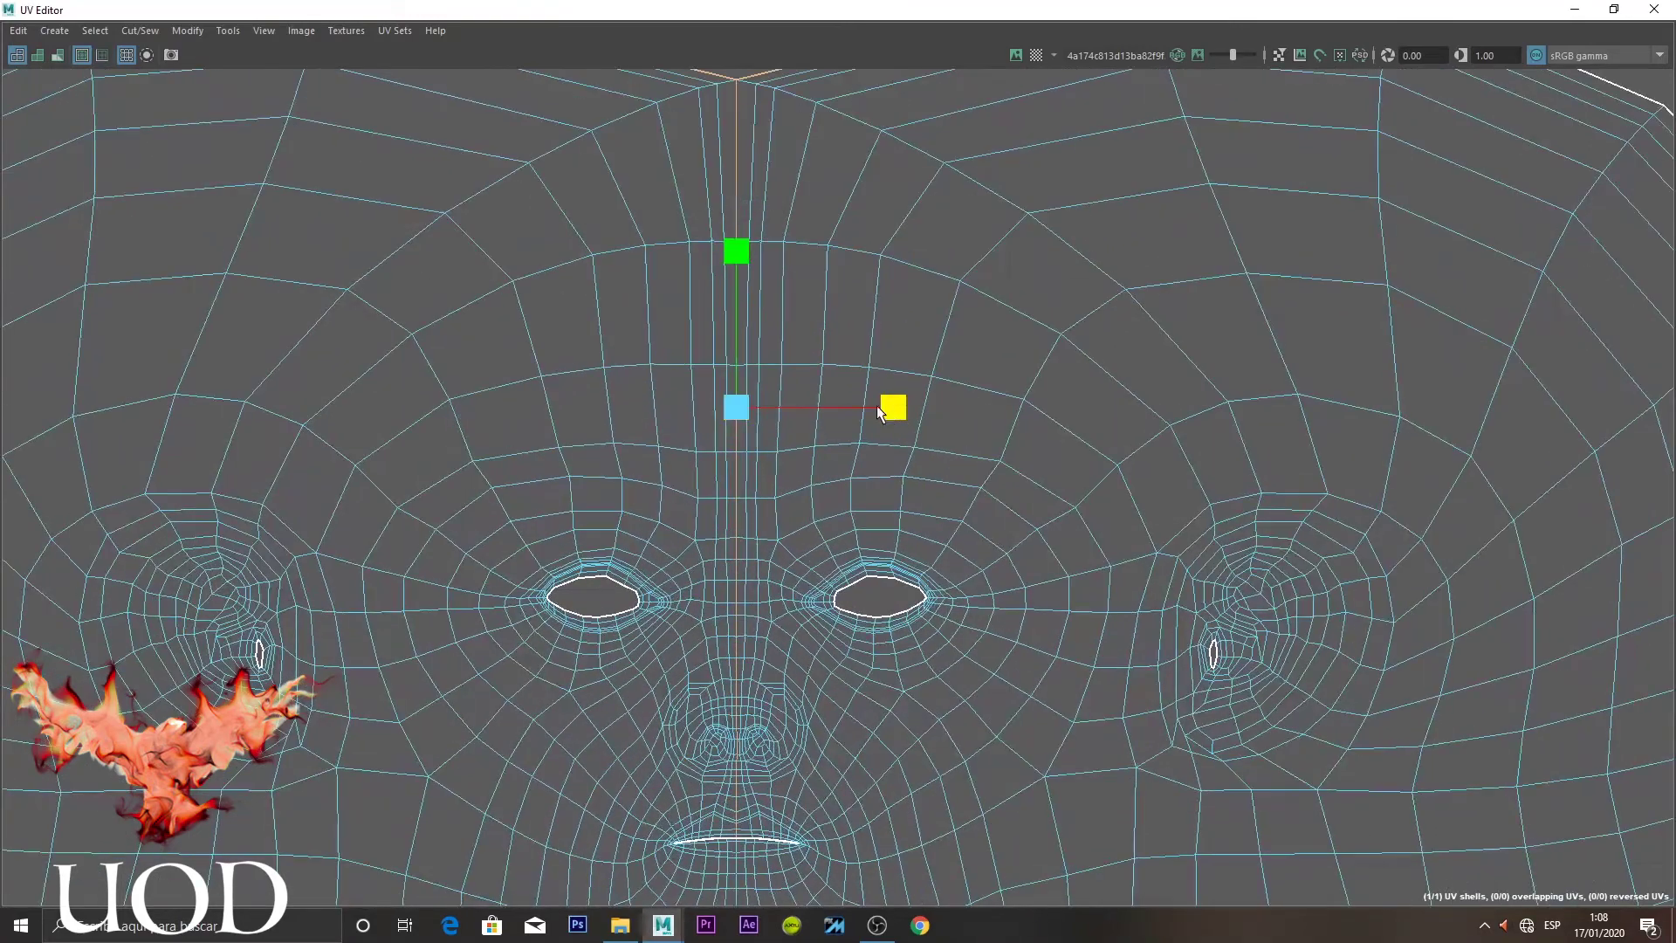
alt+middle_drag(763, 265, 801, 339)
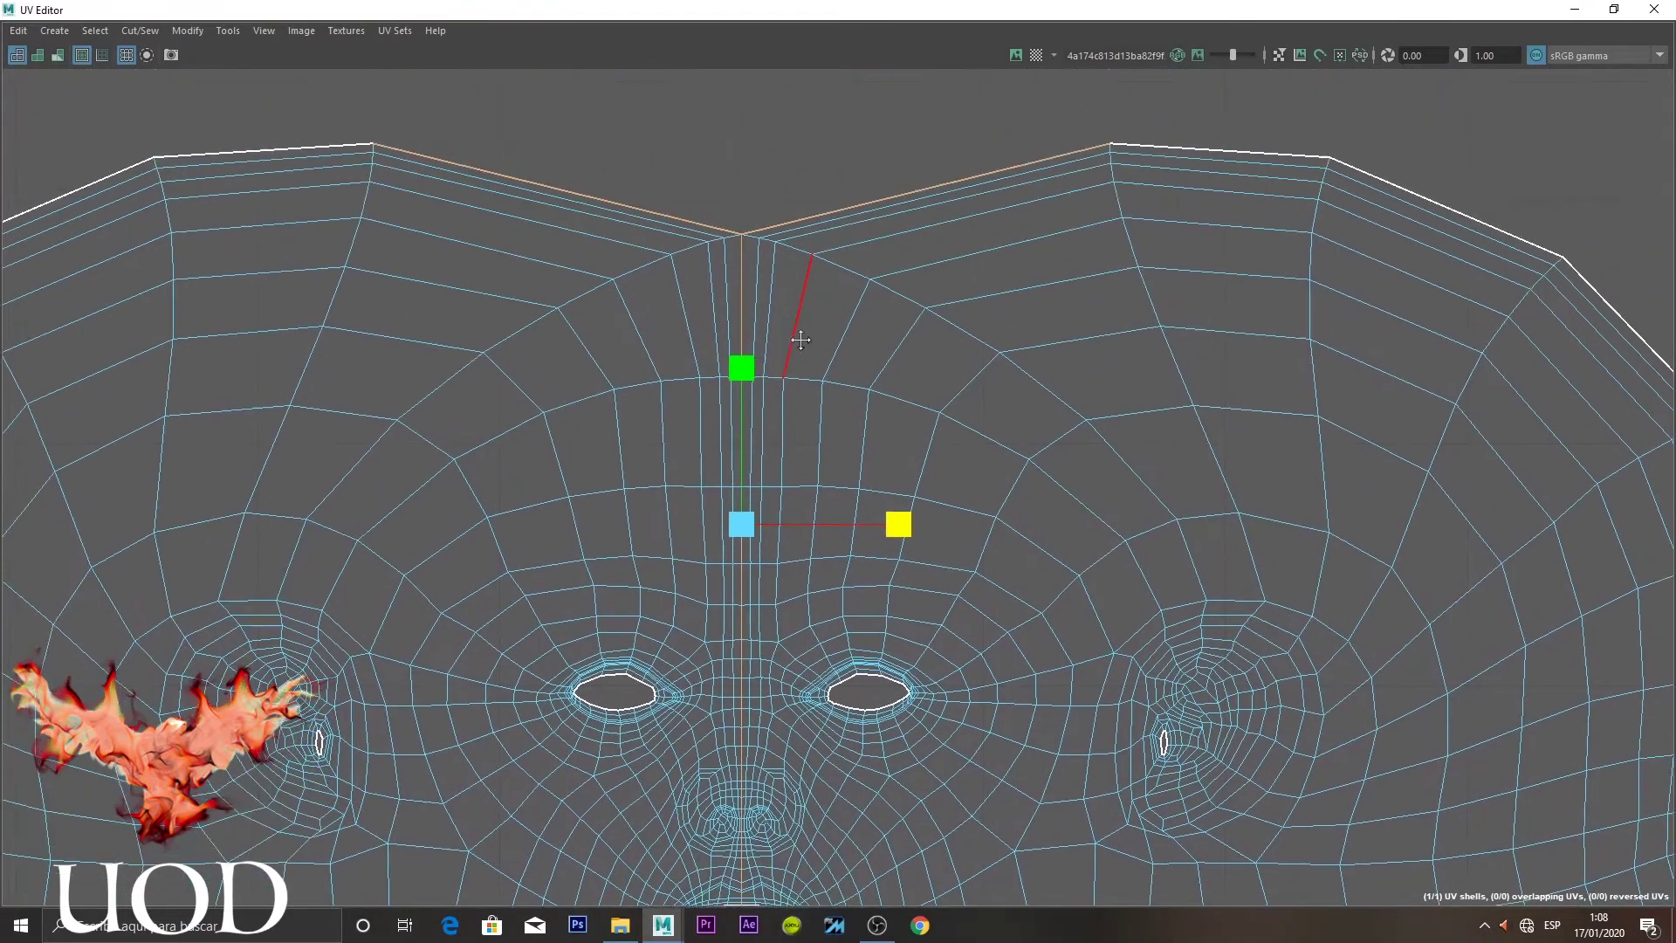
click(908, 383)
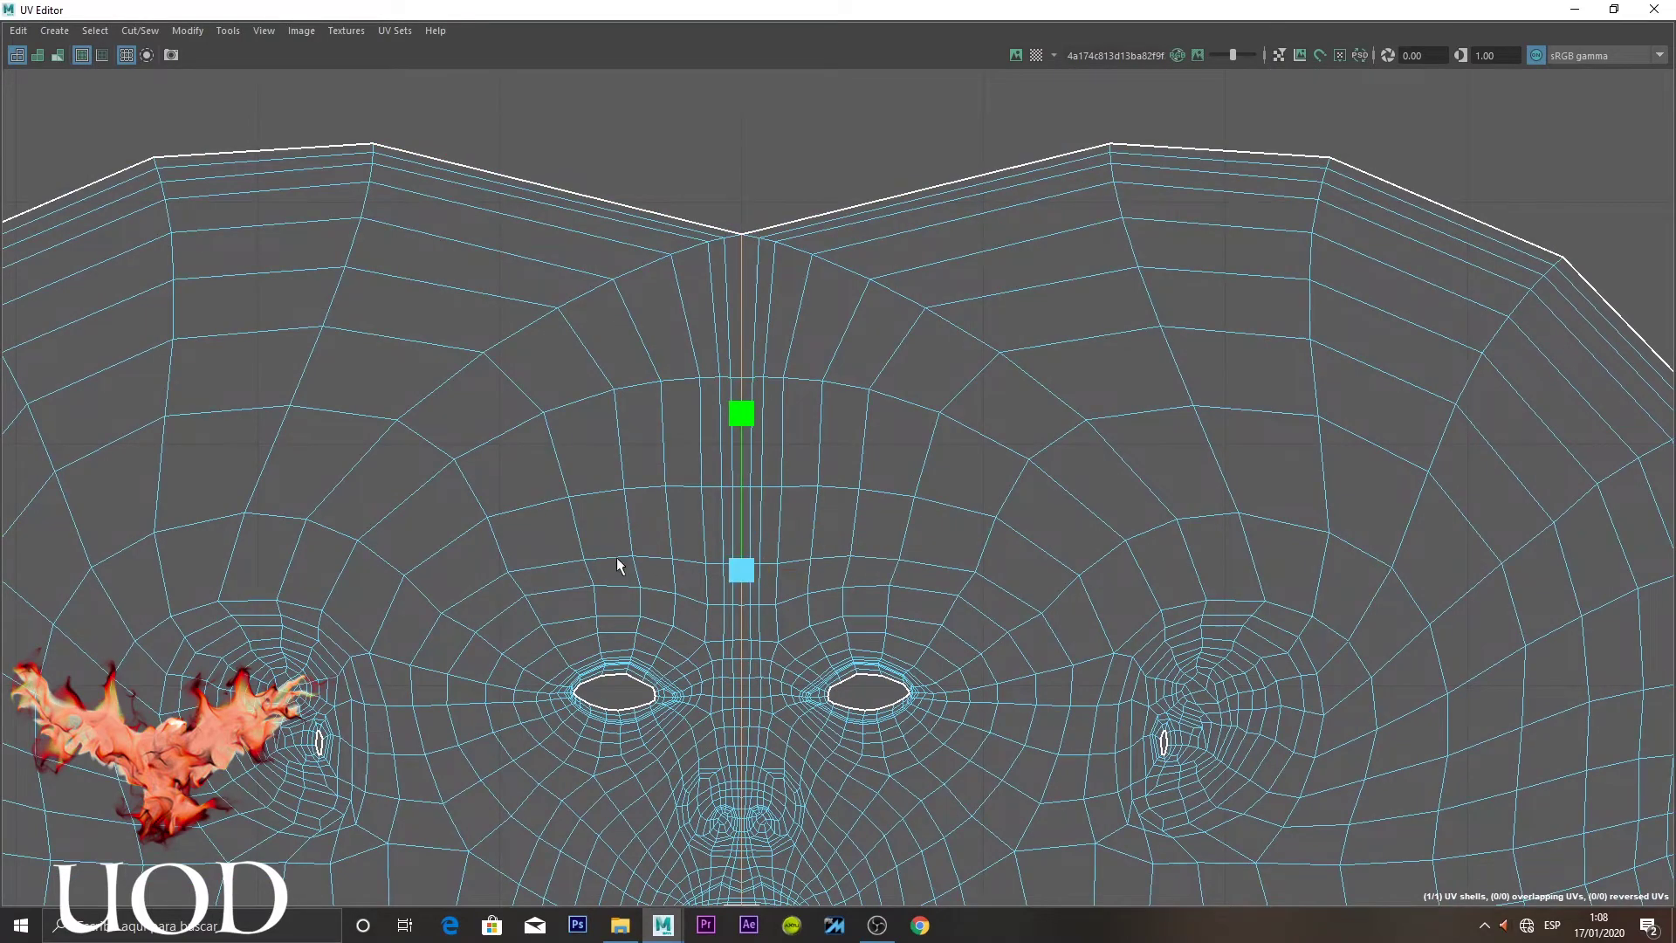
alt+middle_drag(740, 654, 821, 587)
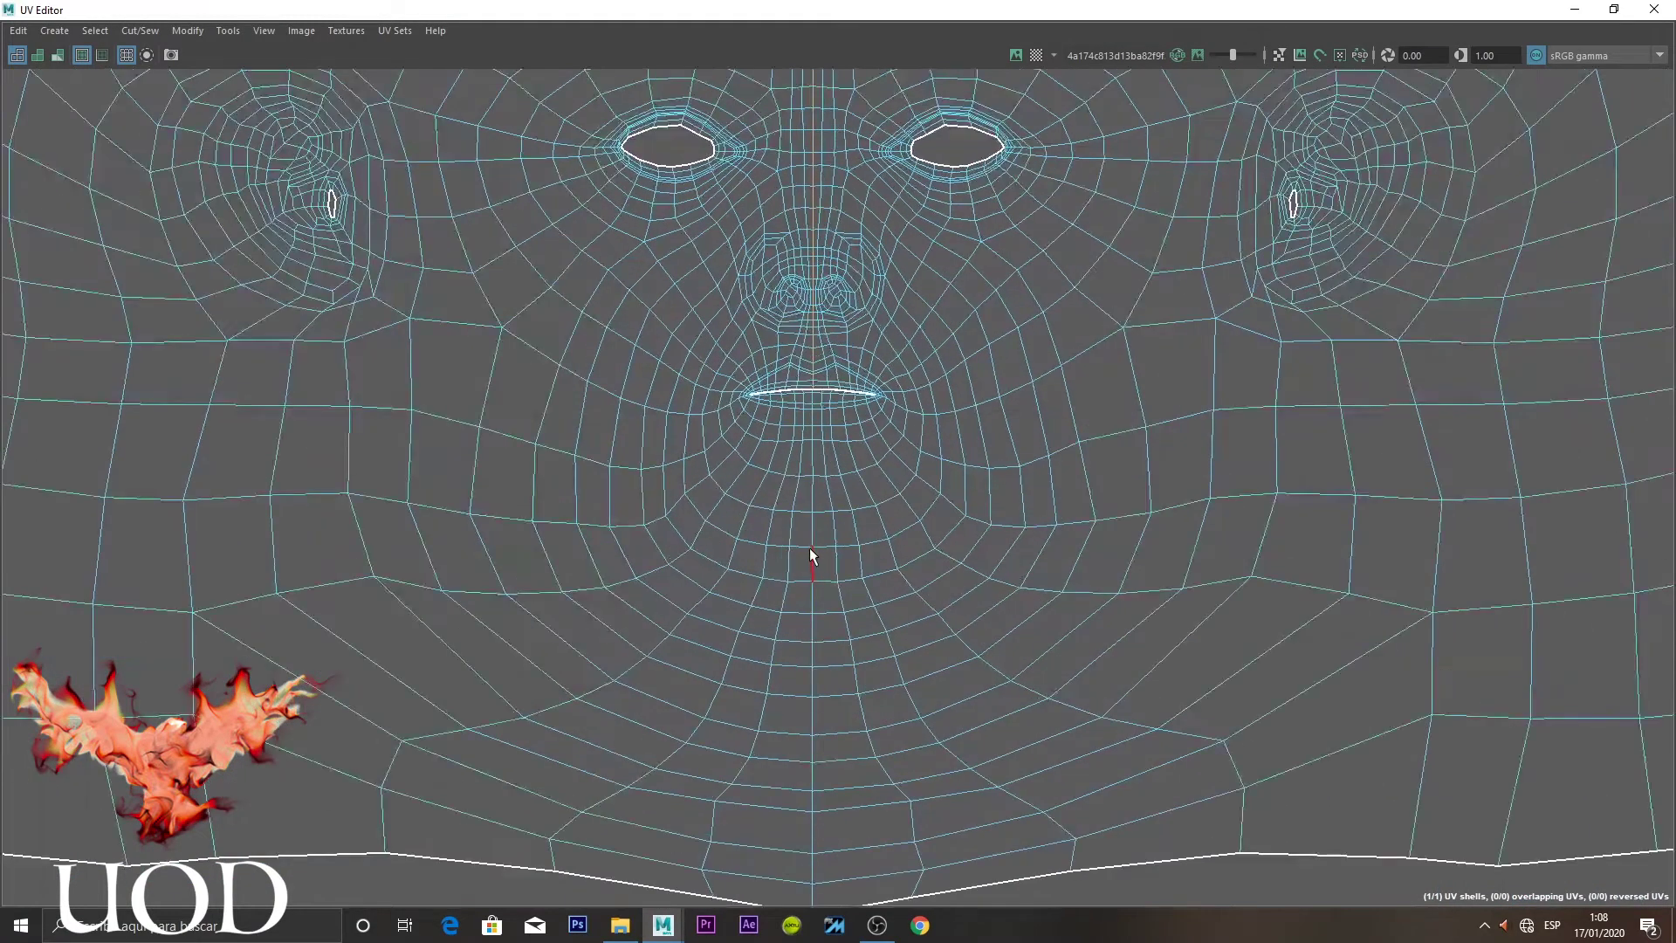
click(810, 550)
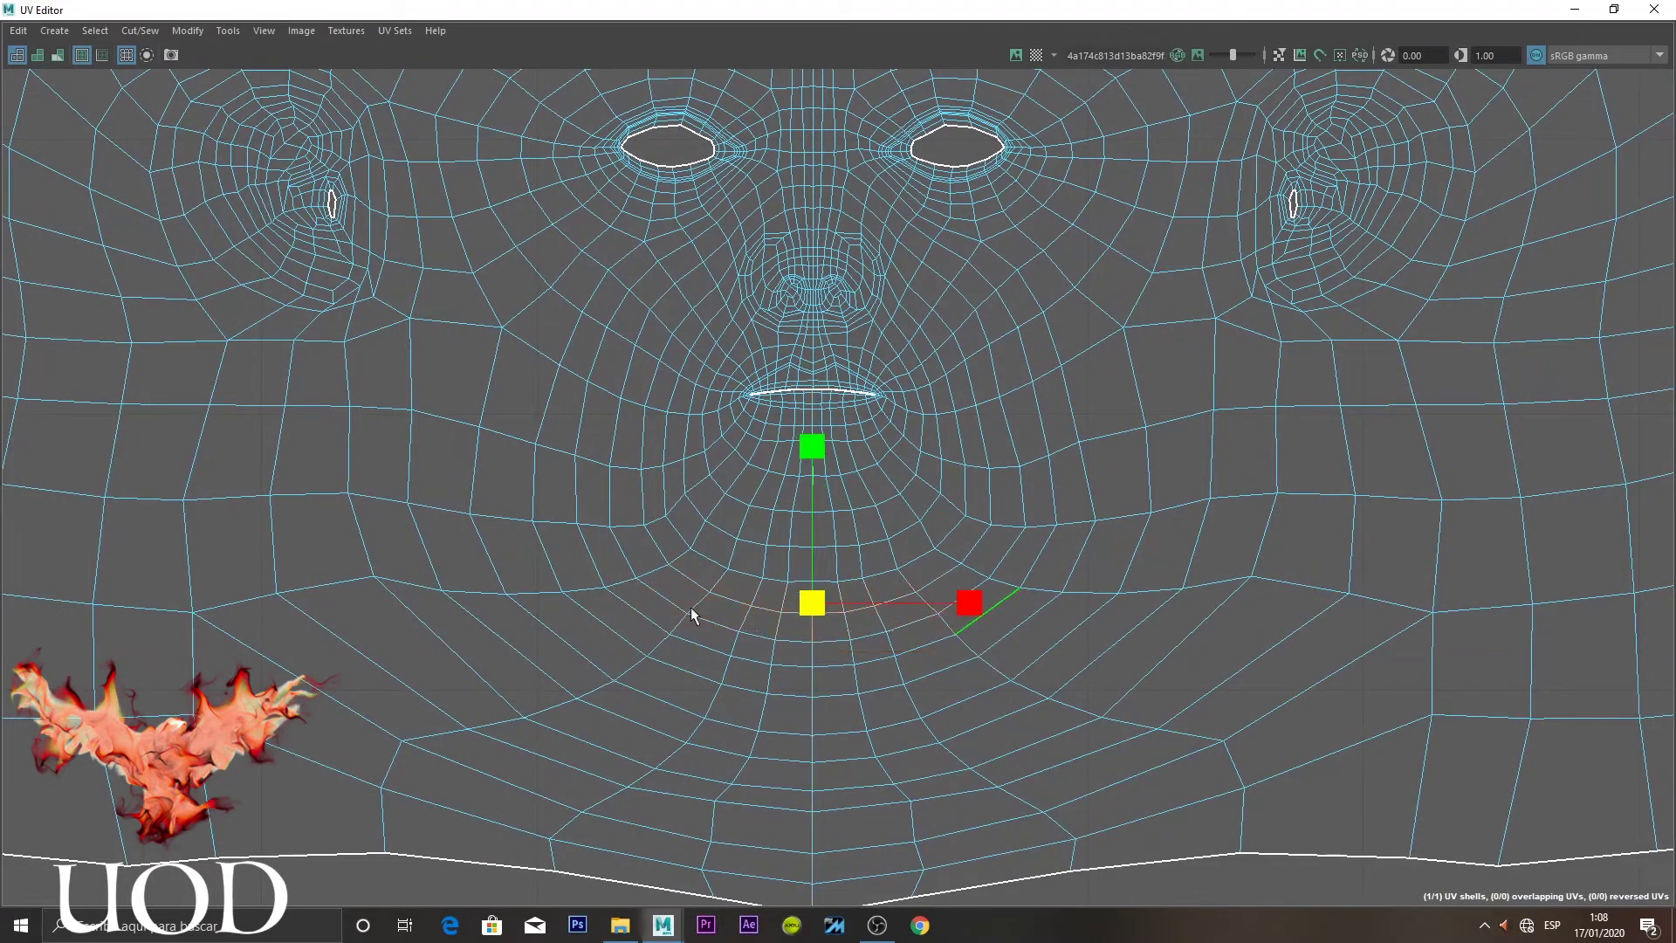
ctrl+click(960, 646)
Box-select a few lower-cheek UVs and nudge them into place
click(606, 604)
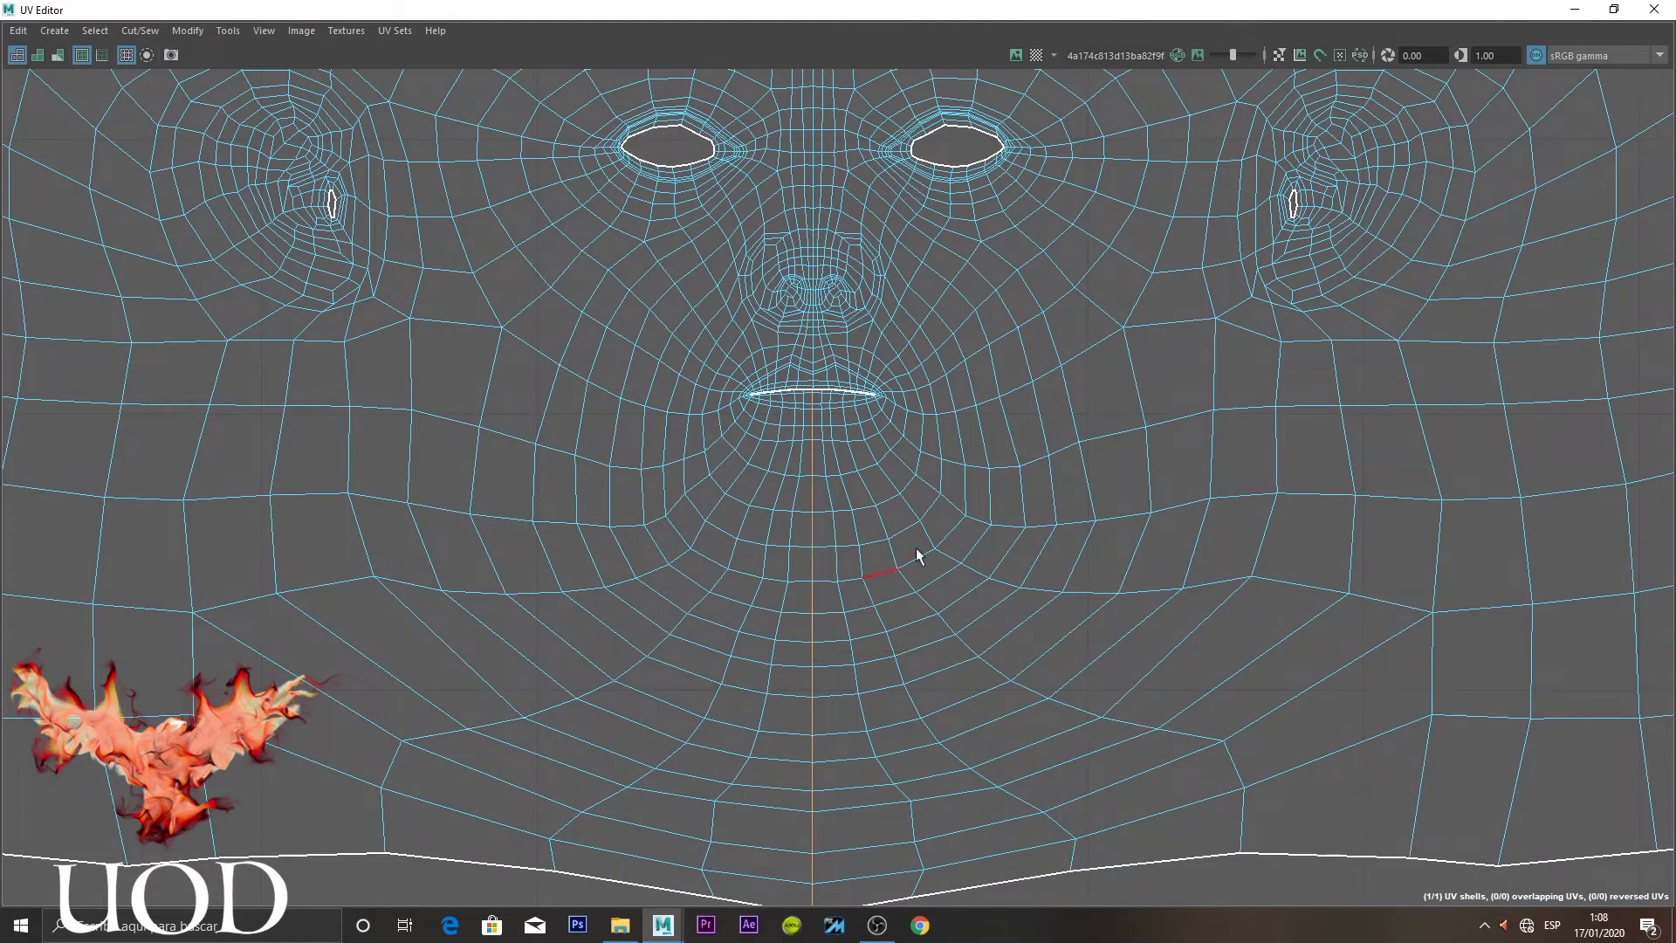
scroll(909, 681, down, 1)
right_drag(899, 654, 1048, 617)
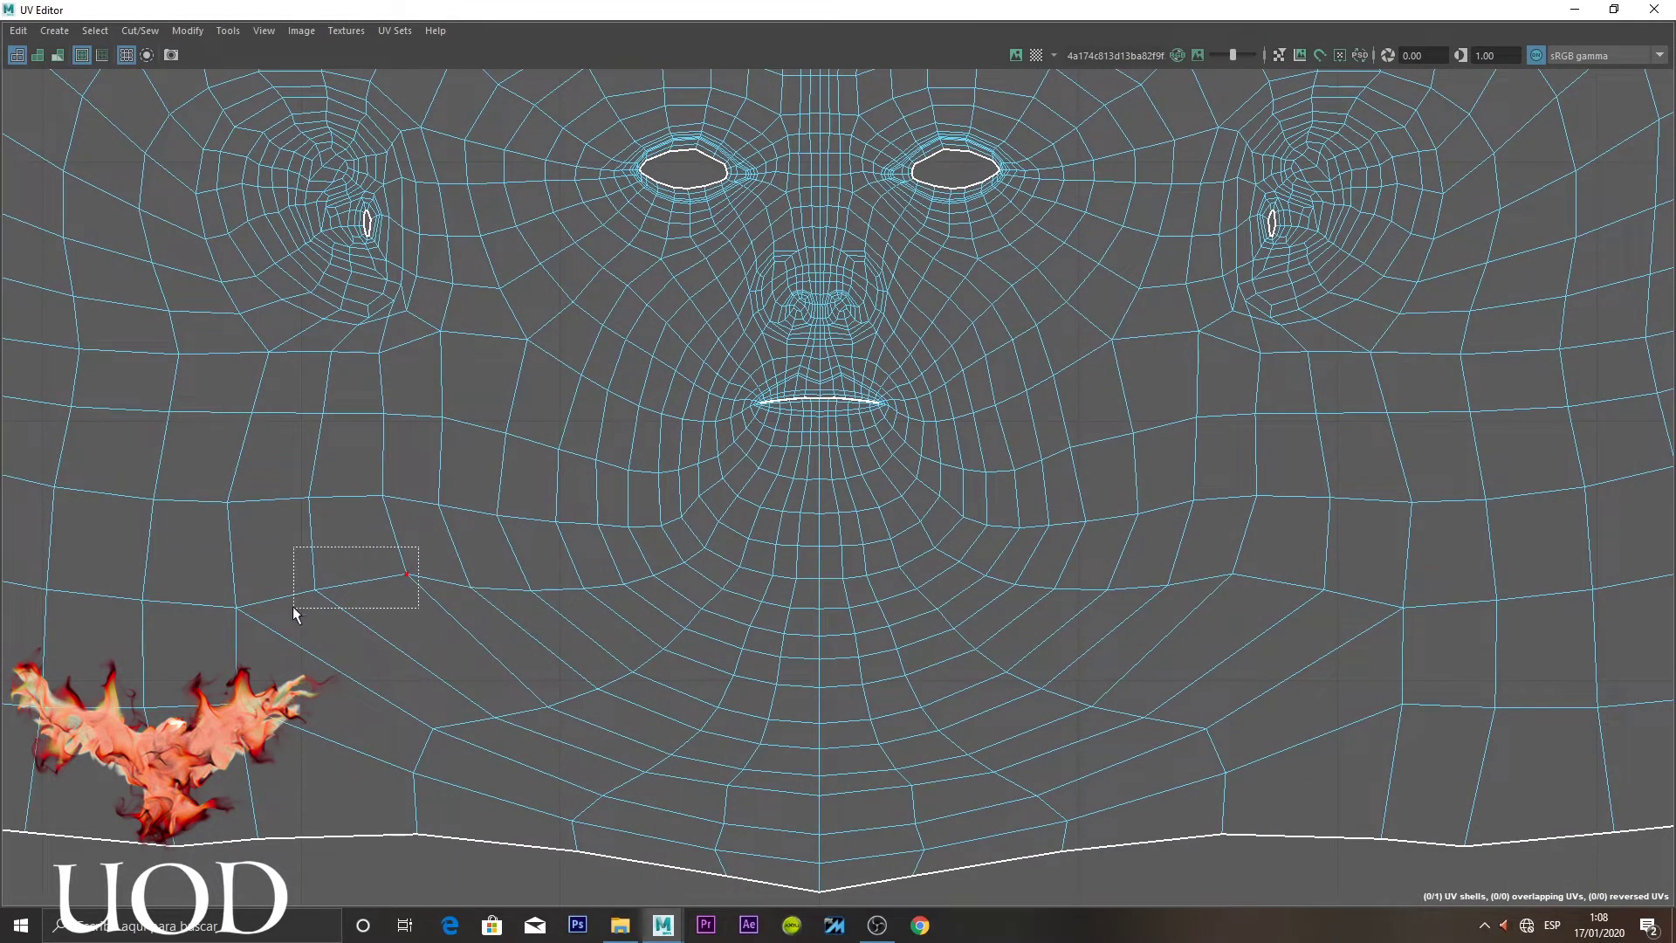
drag(251, 672, 253, 676)
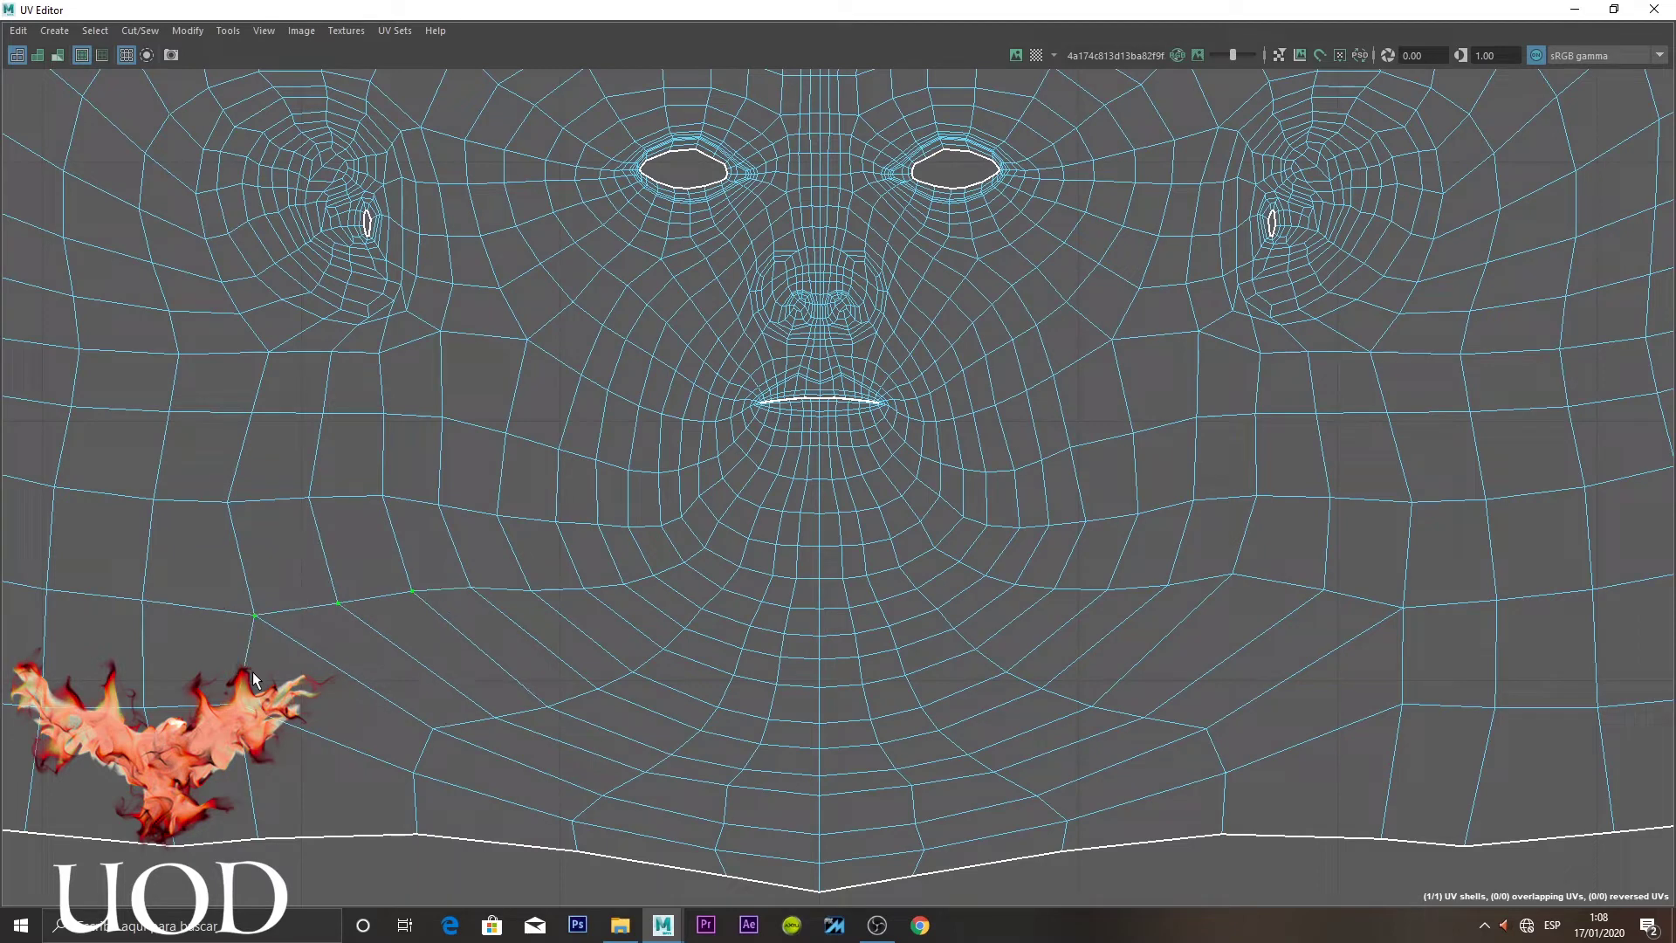
click(1135, 654)
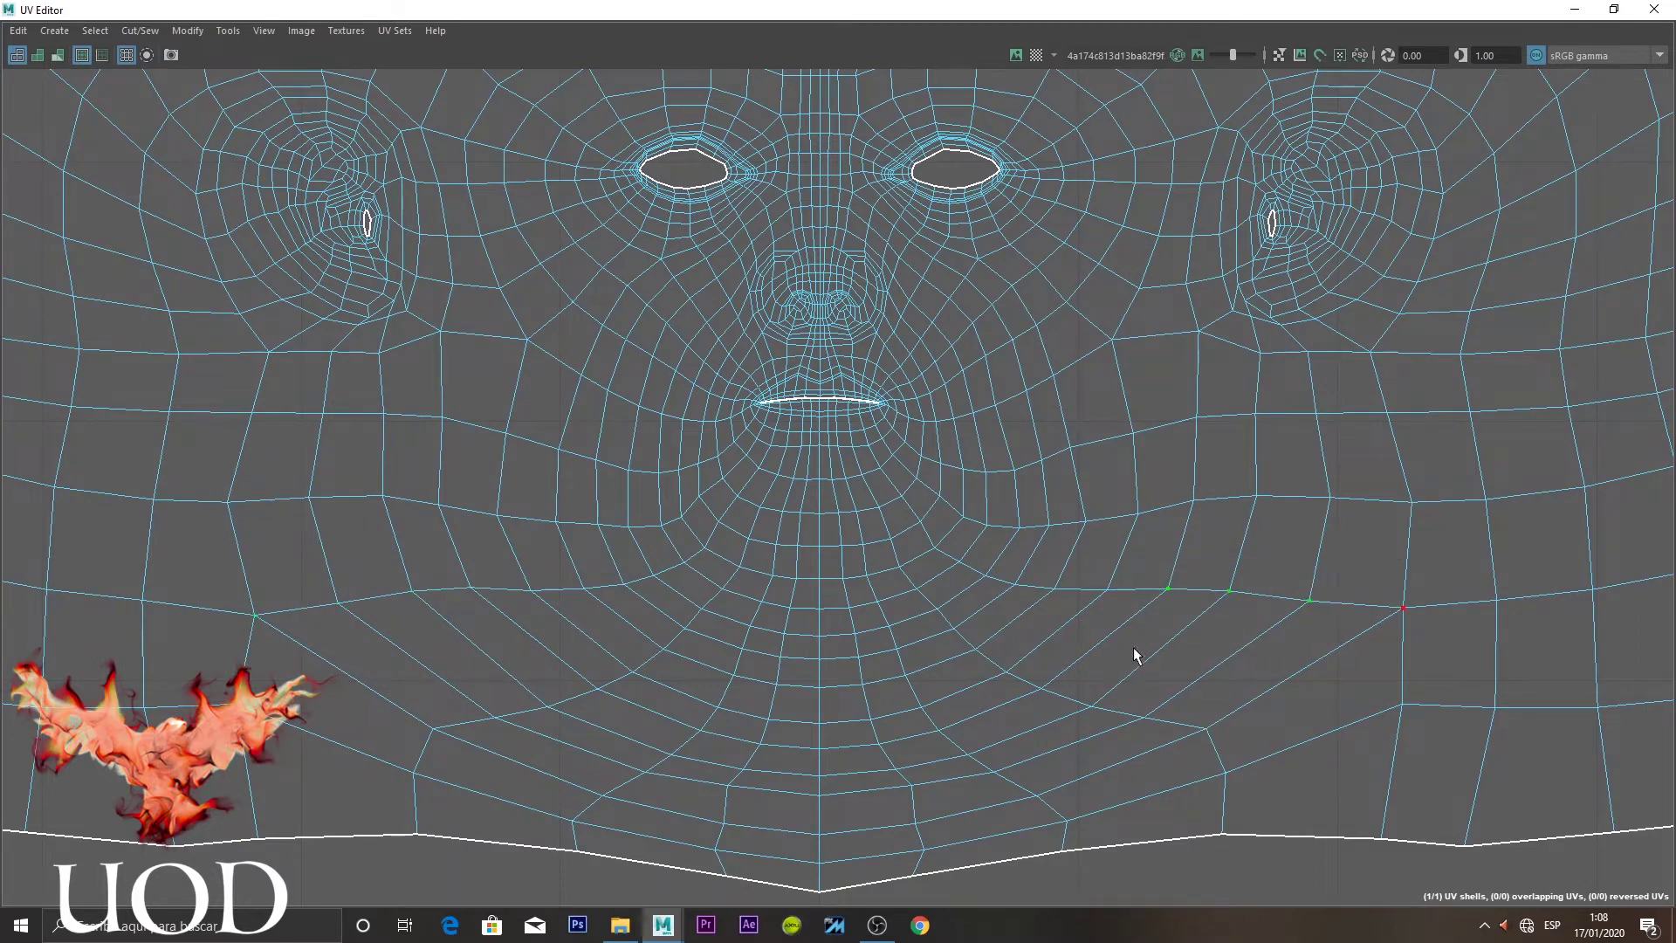
Box-select the UVs around the lower chin and even them out with Ctrl+U
scroll(960, 716, down, 2)
alt+middle_drag(955, 701, 1256, 611)
scroll(1135, 576, down, 2)
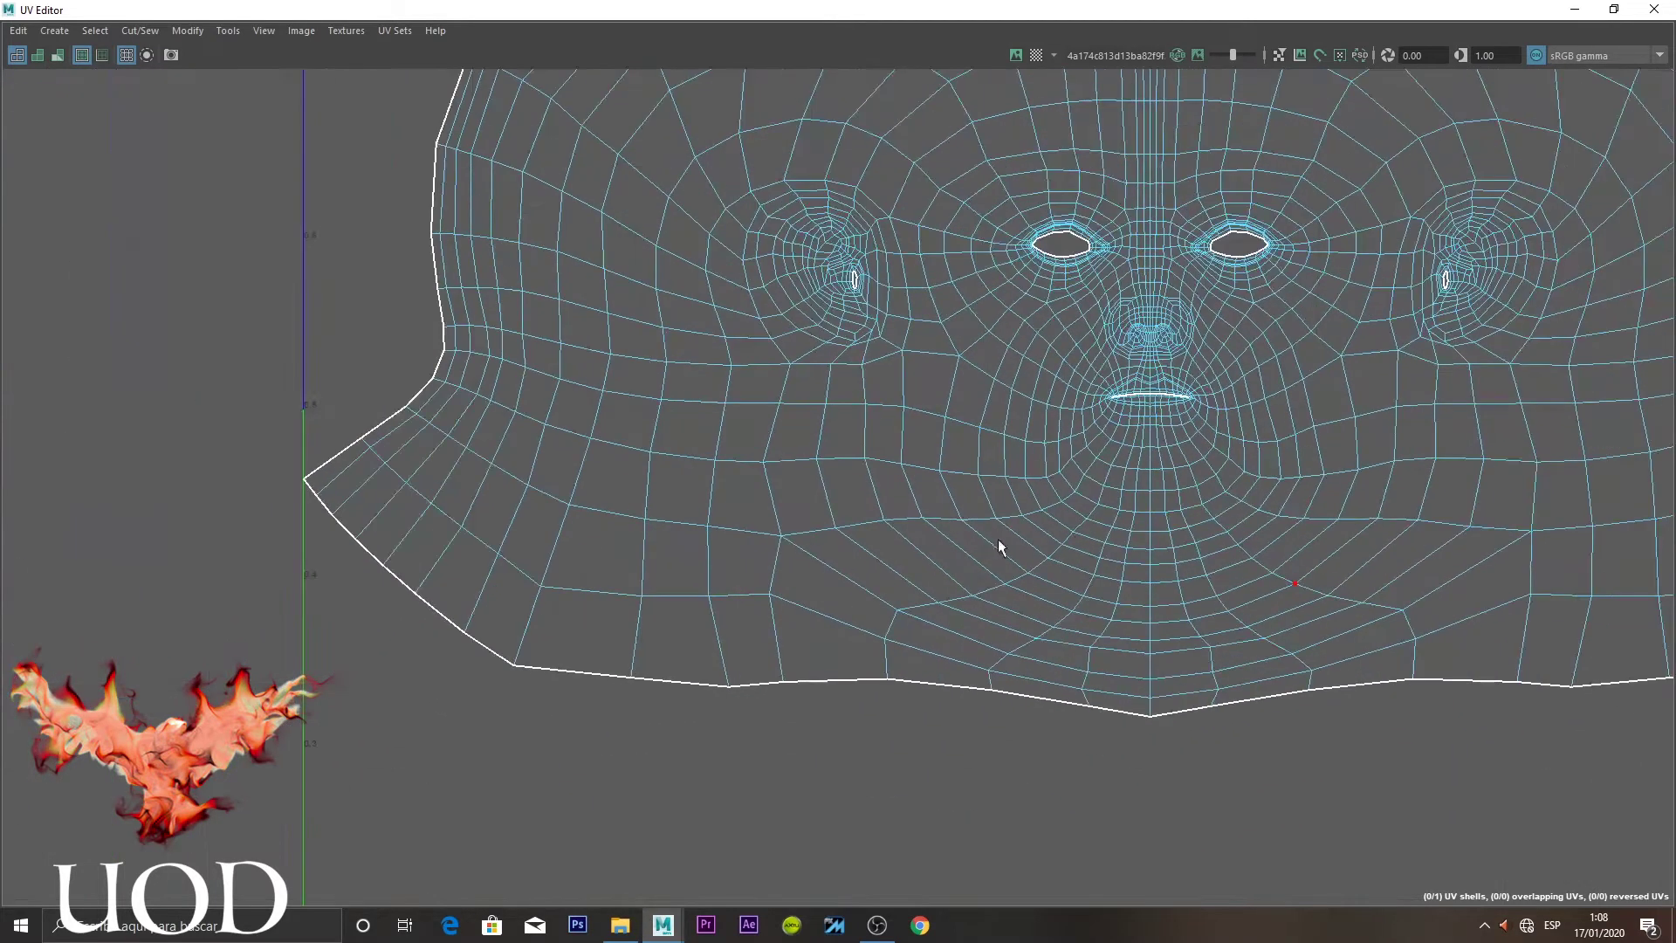
scroll(1048, 559, up, 2)
right_drag(1086, 600, 1321, 536)
drag(1322, 536, 650, 731)
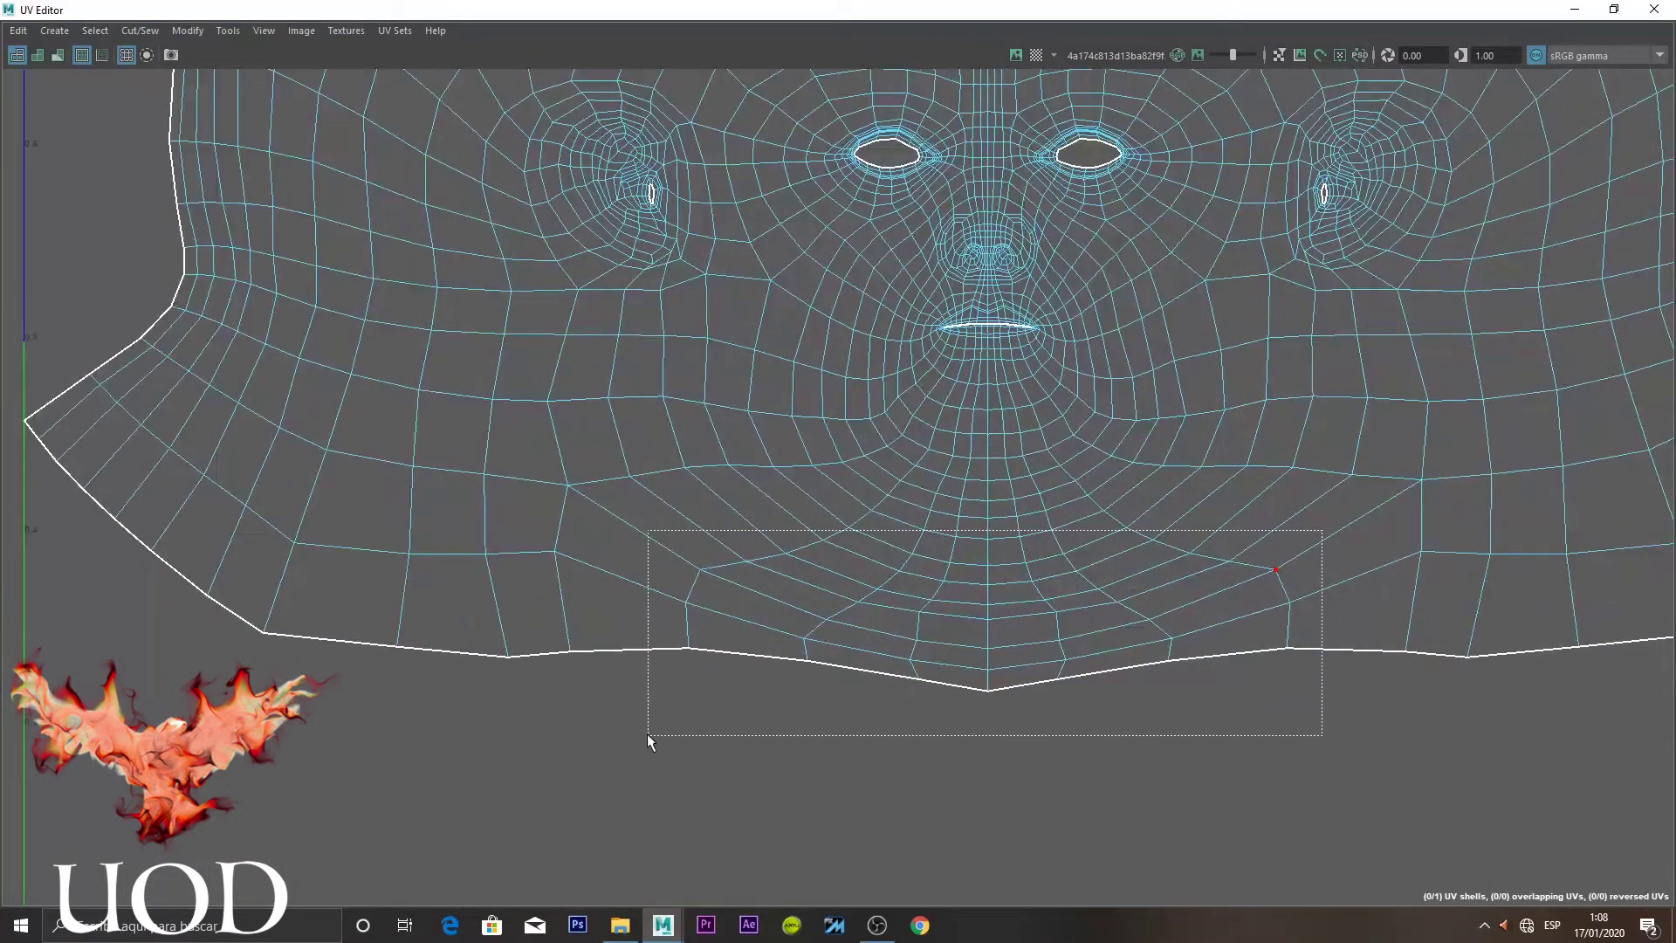
key(ctrl+u)
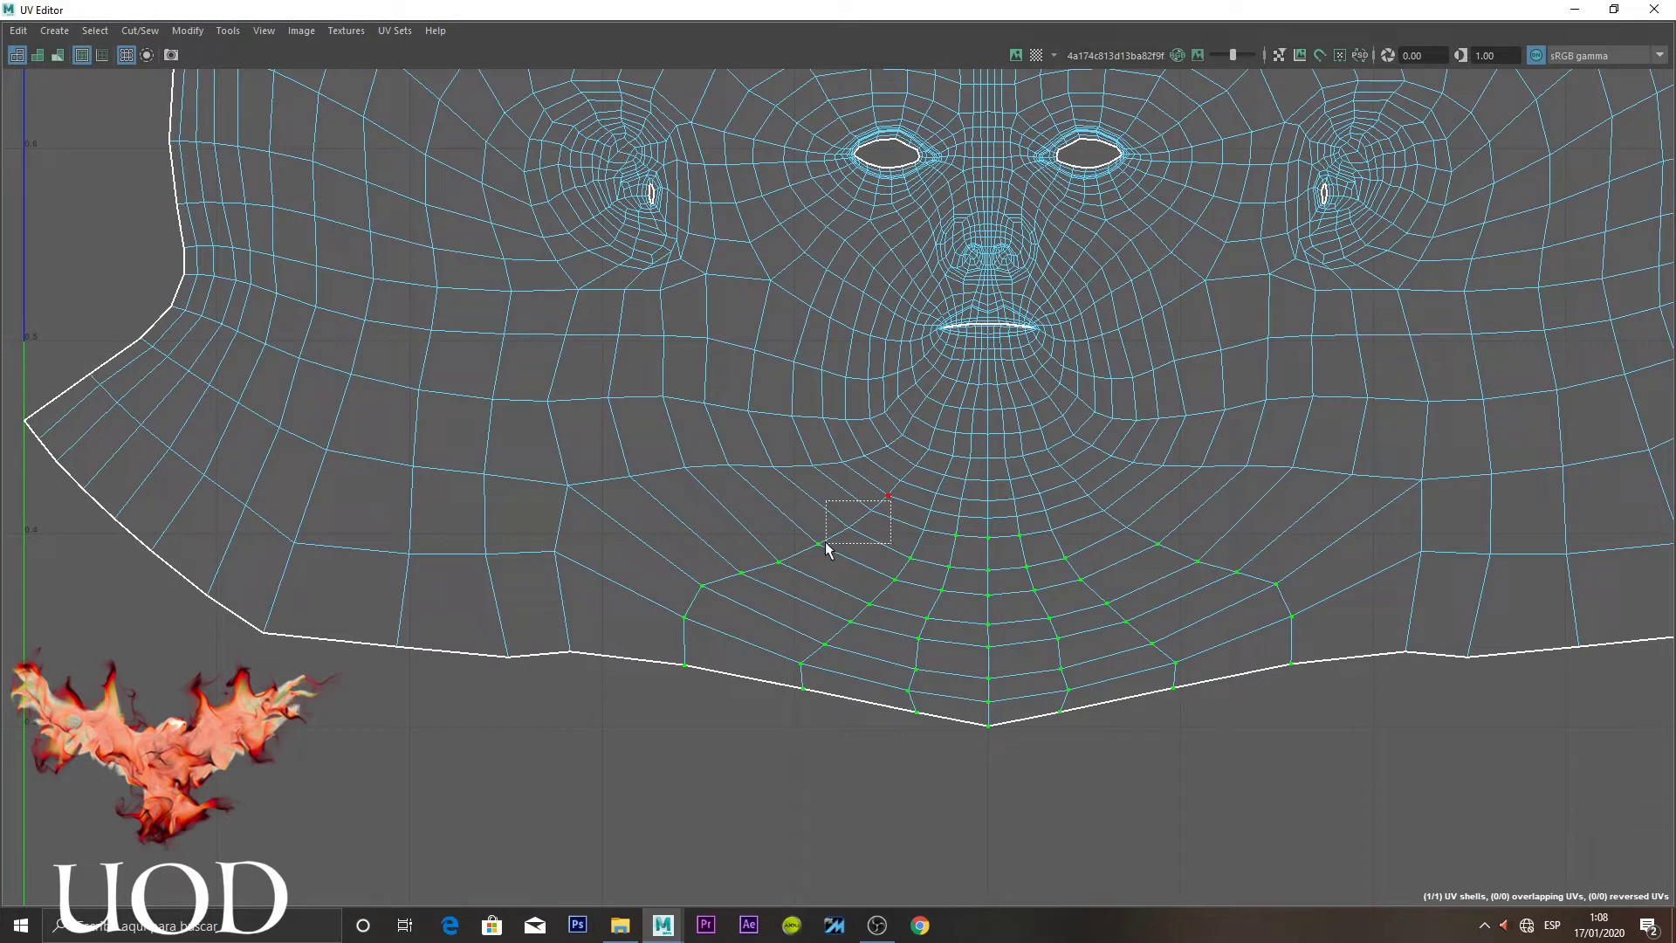
click(863, 780)
Recentre the UV view on the whole face and restore the UV Editor beside the 3D view
scroll(1002, 475, down, 2)
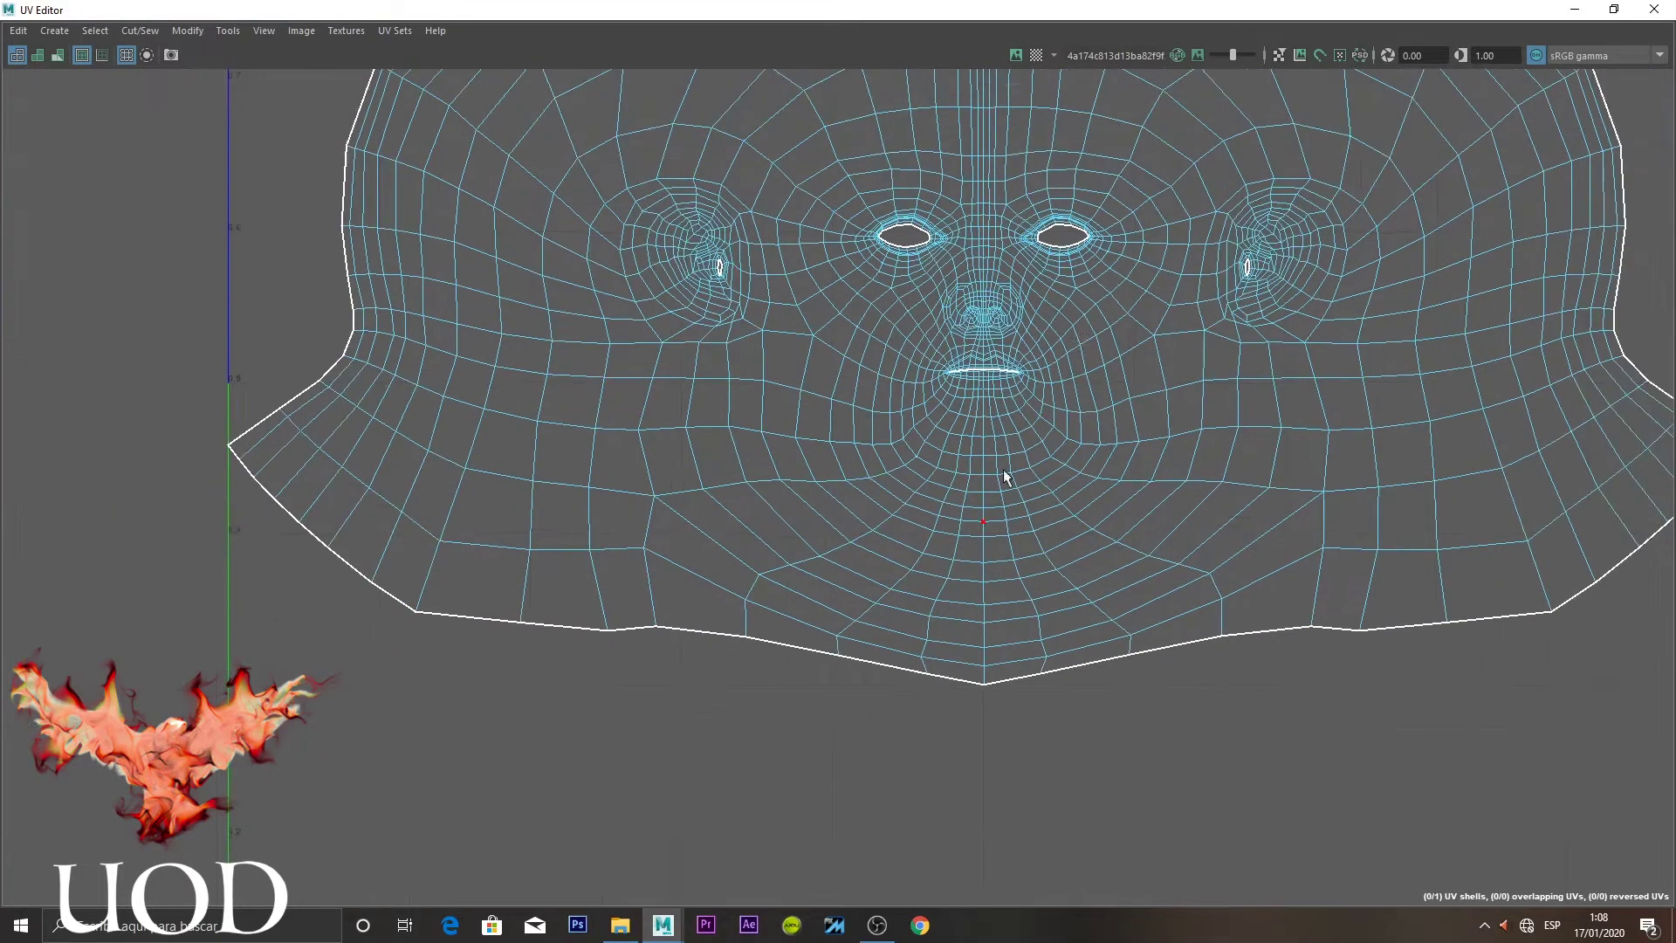
alt+middle_drag(1002, 475, 1004, 672)
scroll(1153, 437, down, 2)
scroll(1191, 428, up, 1)
scroll(1191, 428, up, 1)
right_drag(1117, 343, 1149, 293)
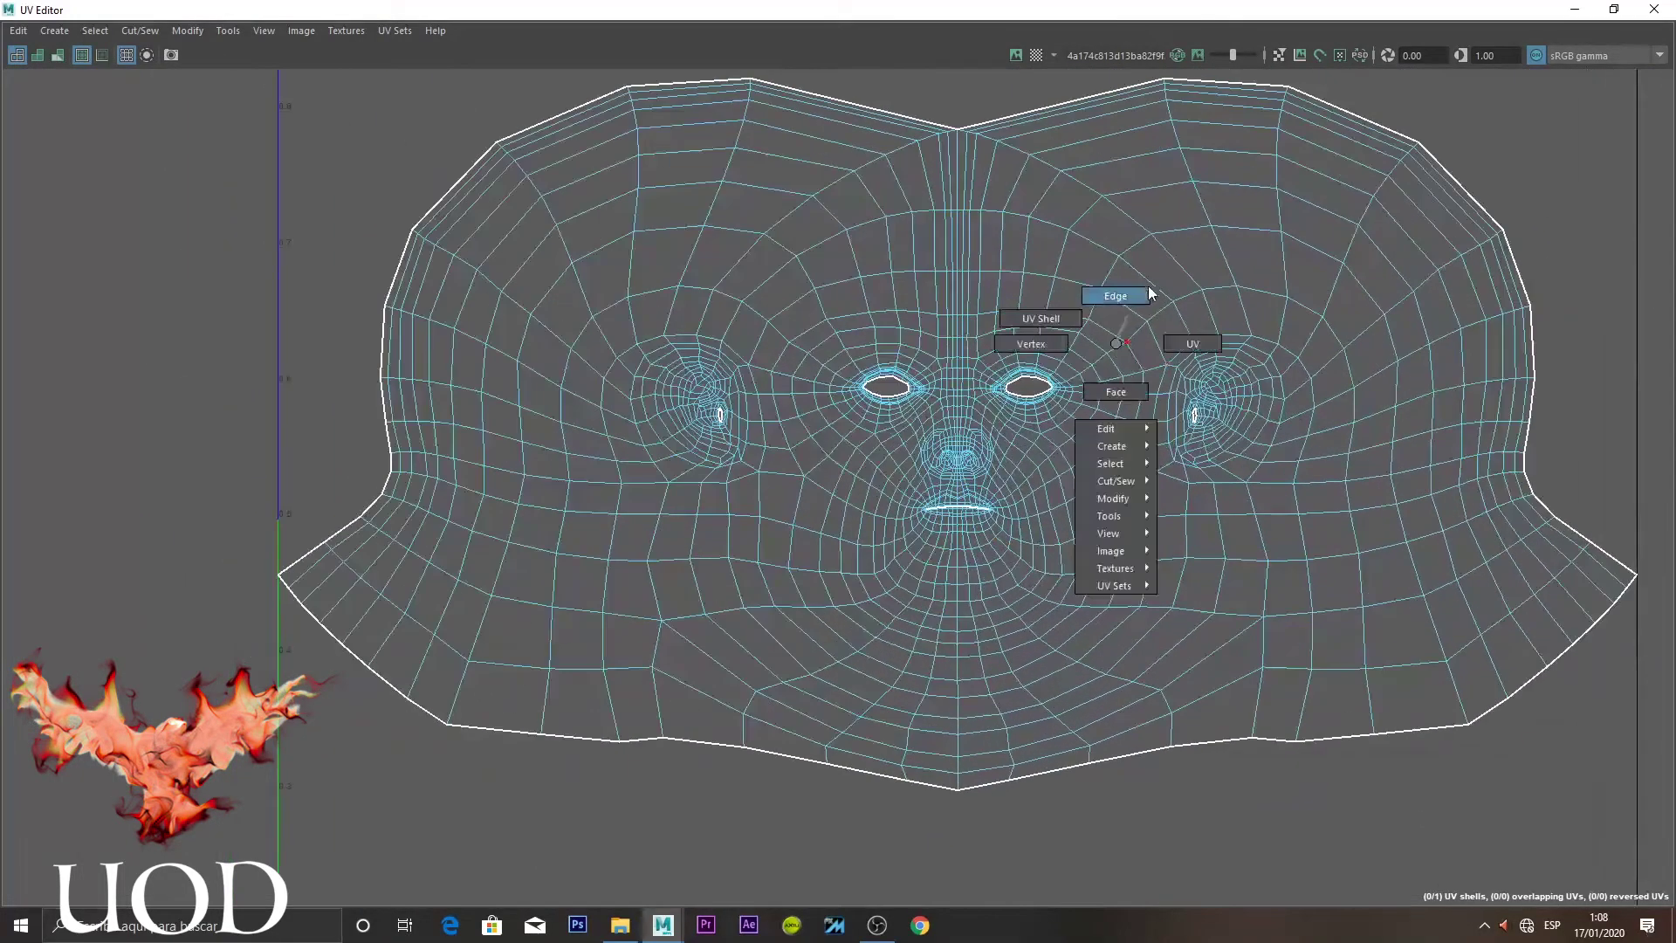
scroll(969, 385, up, 1)
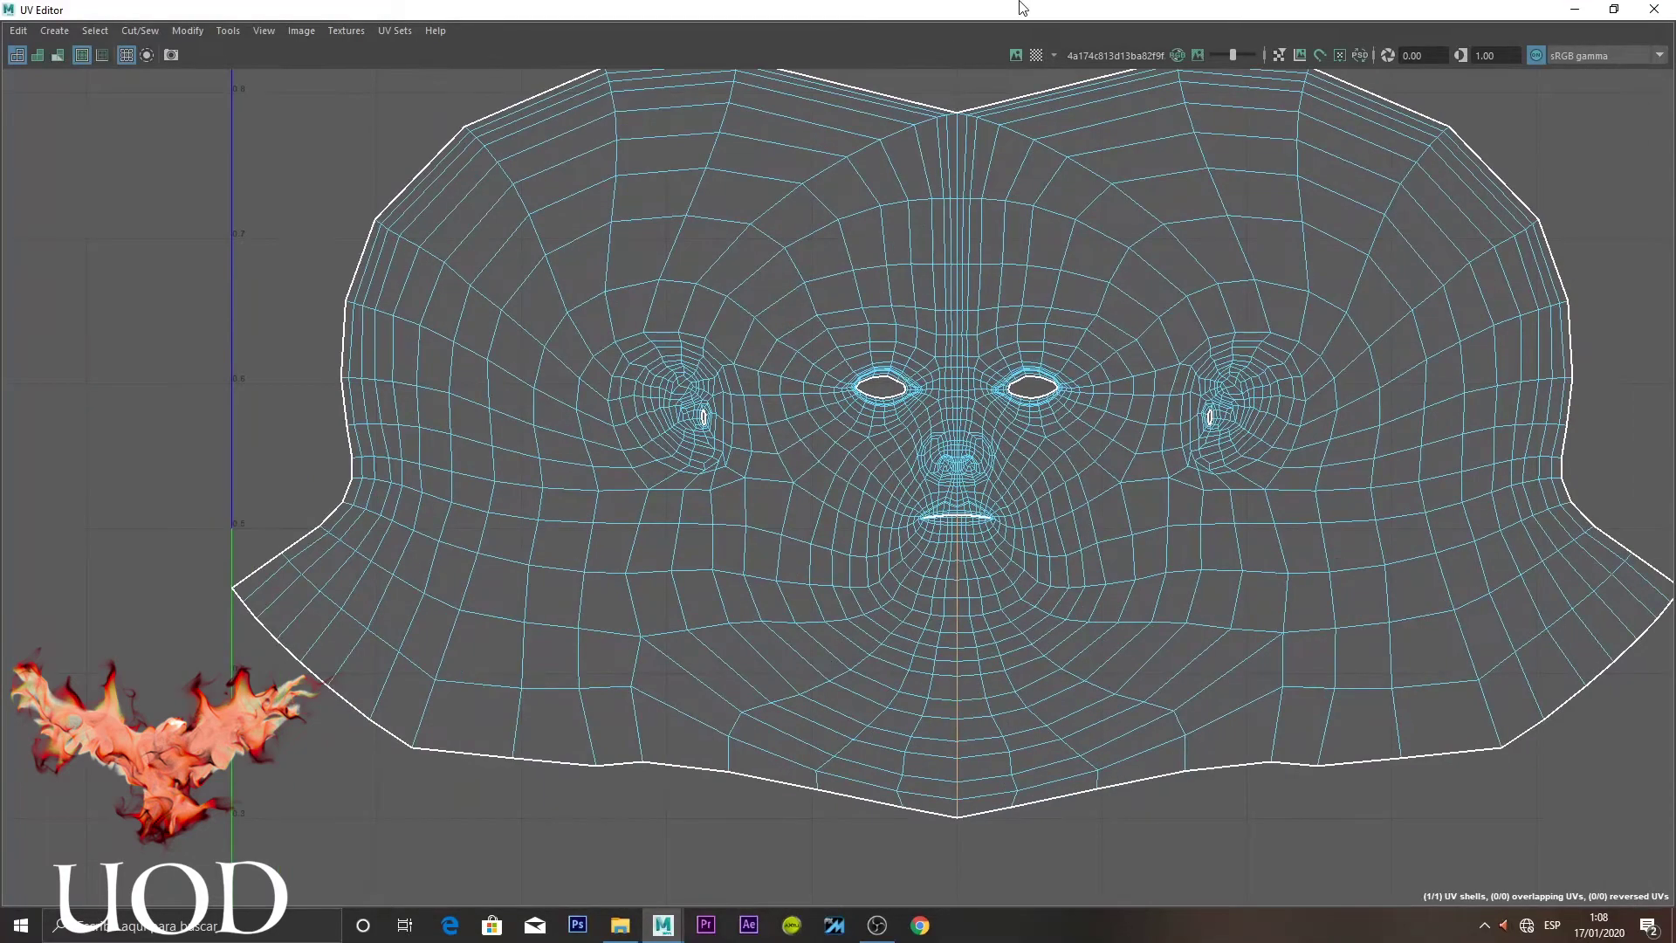
double_click(1021, 7)
Start the UV Symmetrize brush and pick the centre edge as the symmetry seam
click(76, 895)
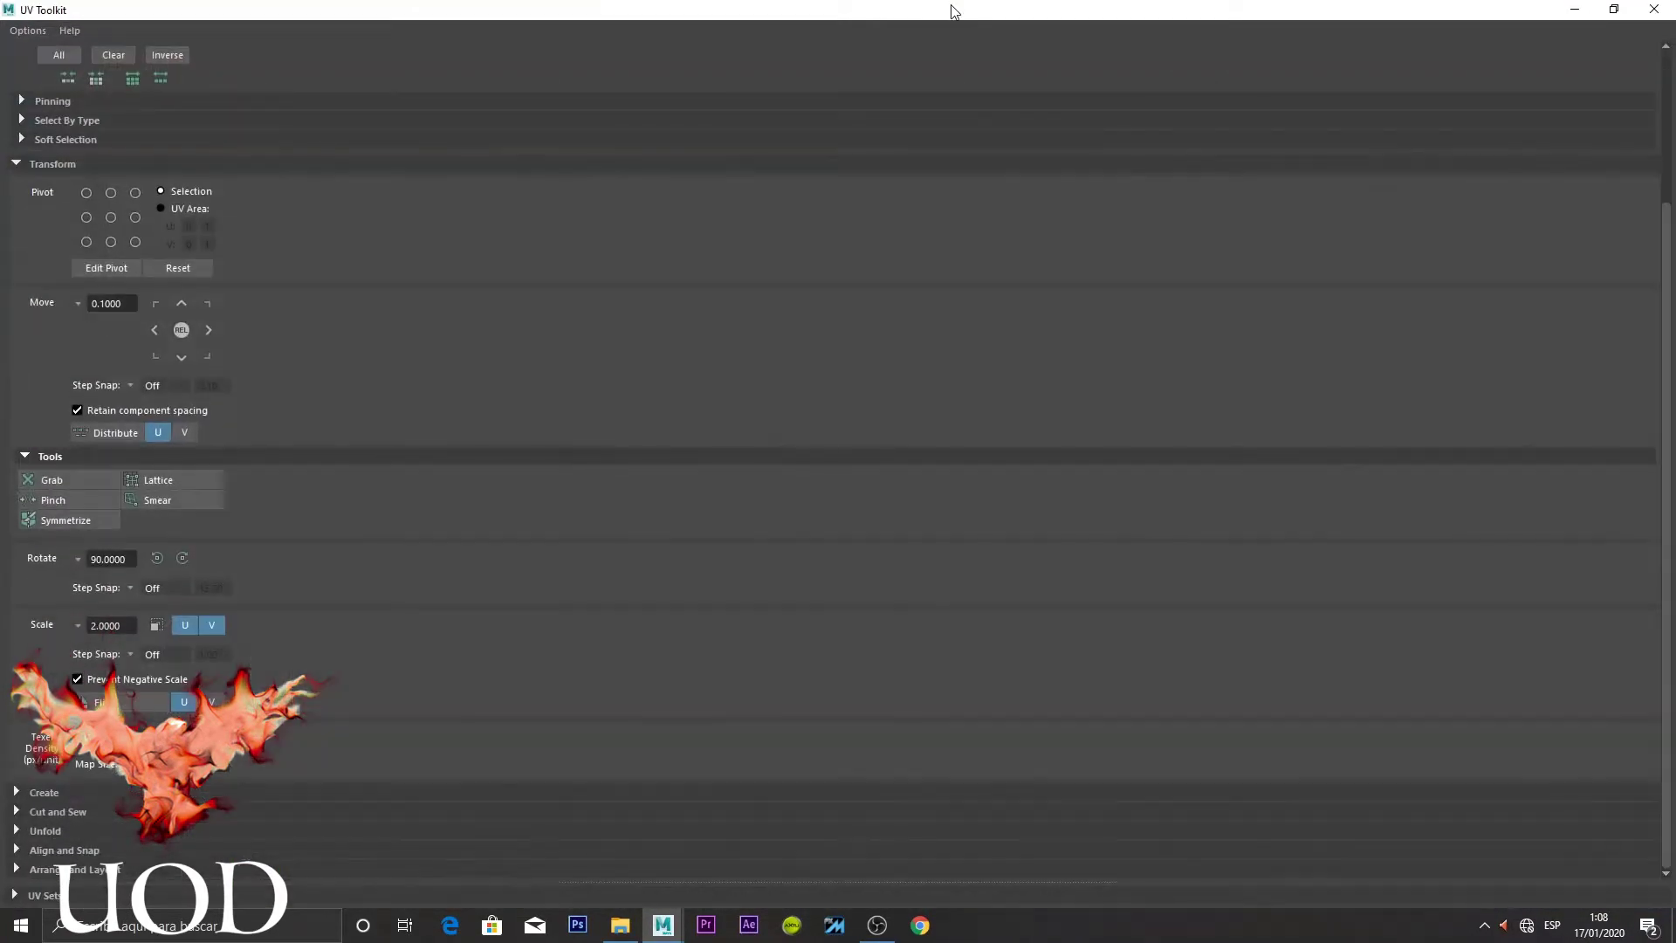
double_click(954, 8)
click(100, 638)
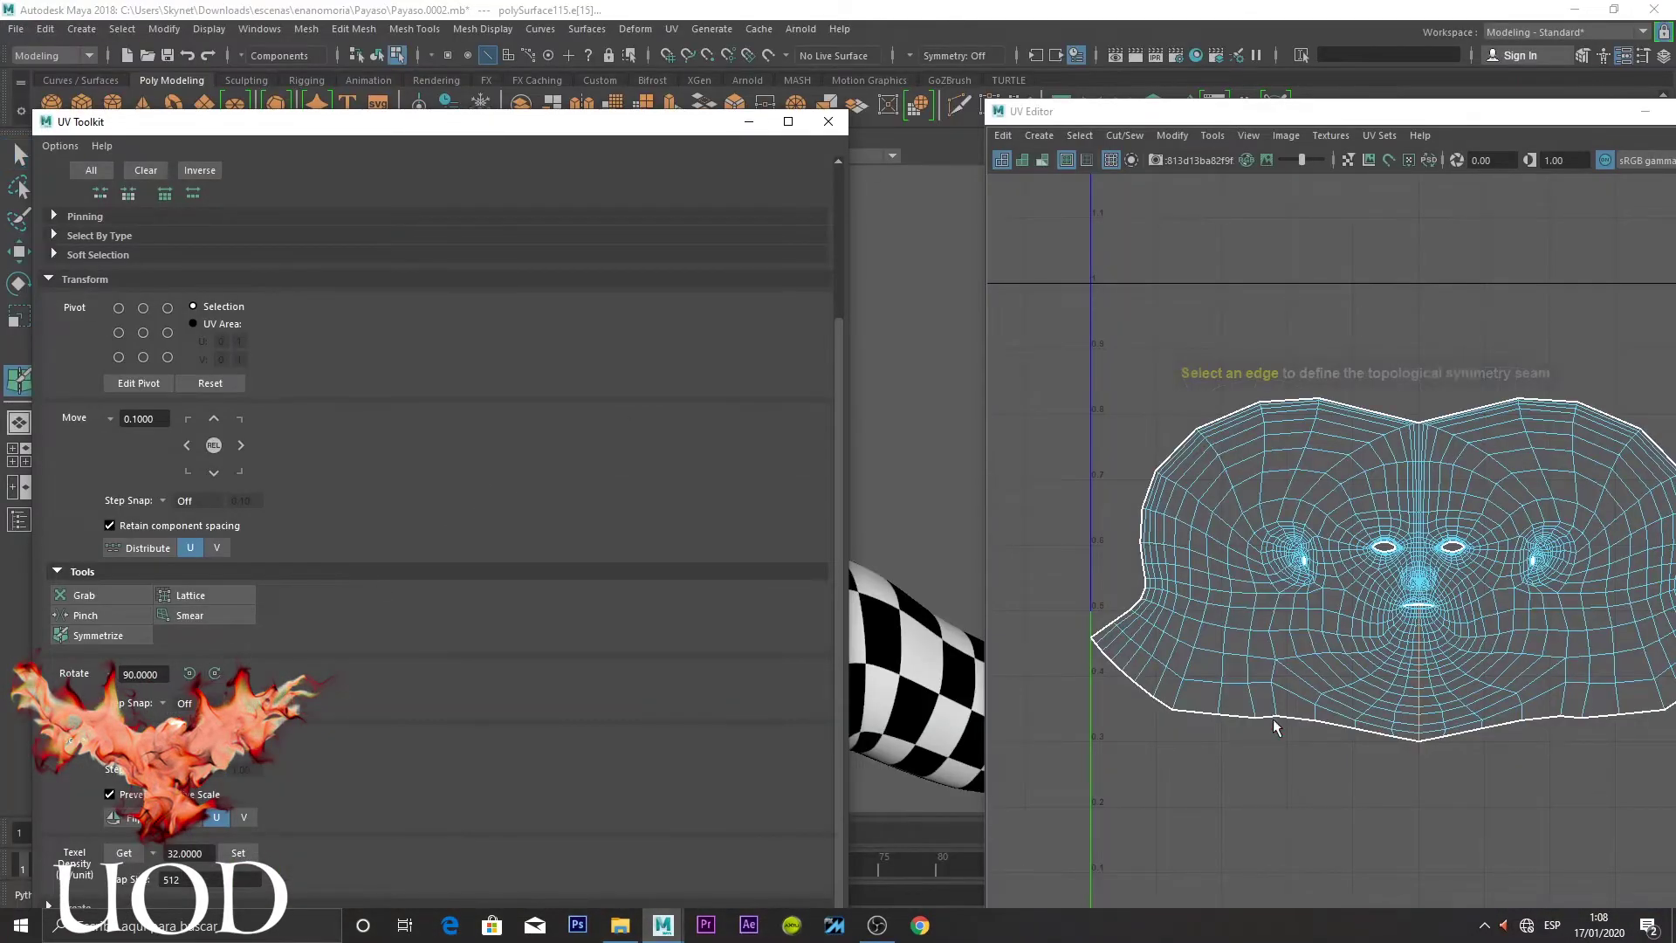
scroll(1301, 699, up, 3)
scroll(1309, 629, up, 2)
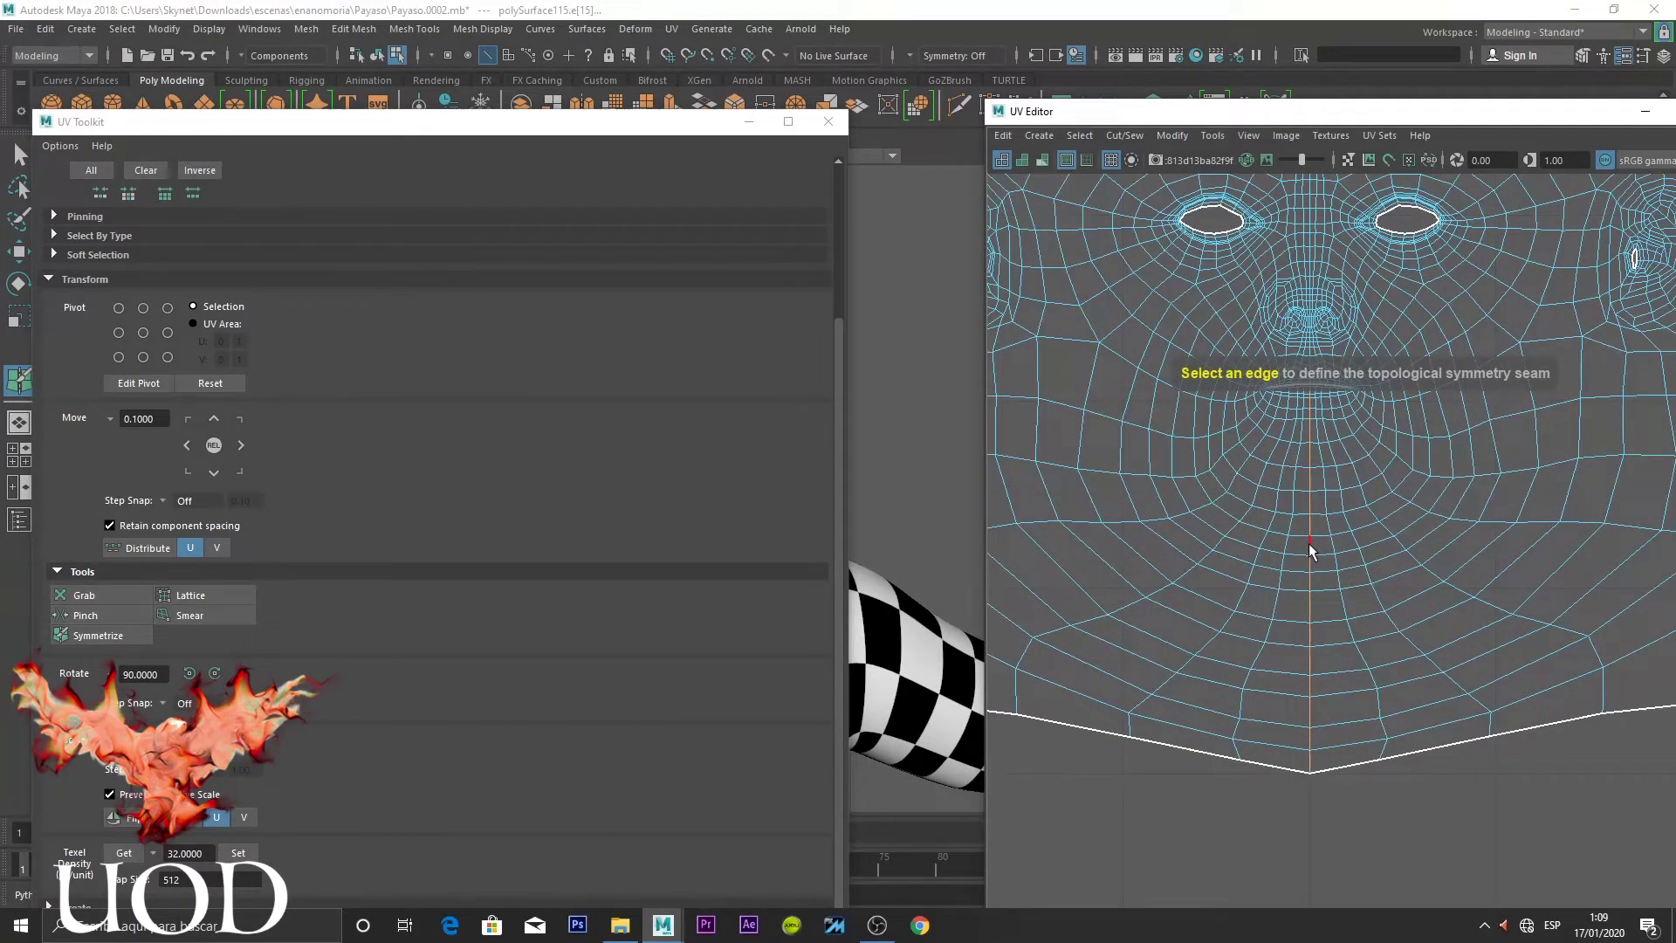
click(1309, 548)
Brush over the left half of the face UVs to mirror the right, then exit with Q
scroll(1309, 548, down, 3)
scroll(1385, 555, down, 3)
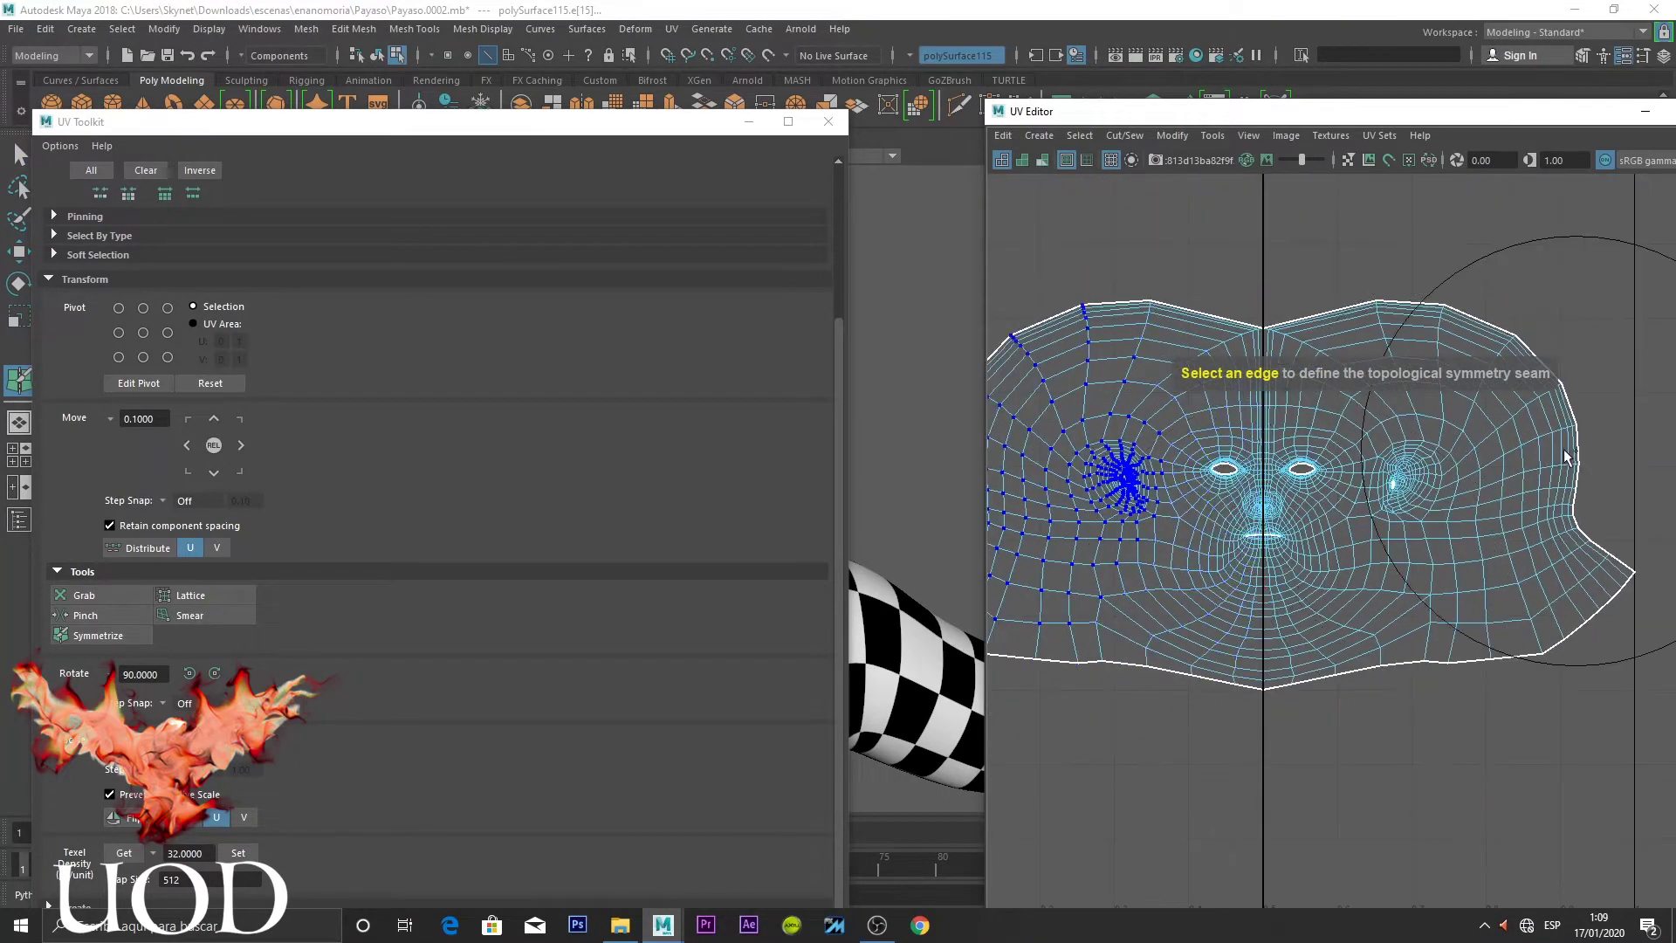
drag(1565, 456, 1454, 576)
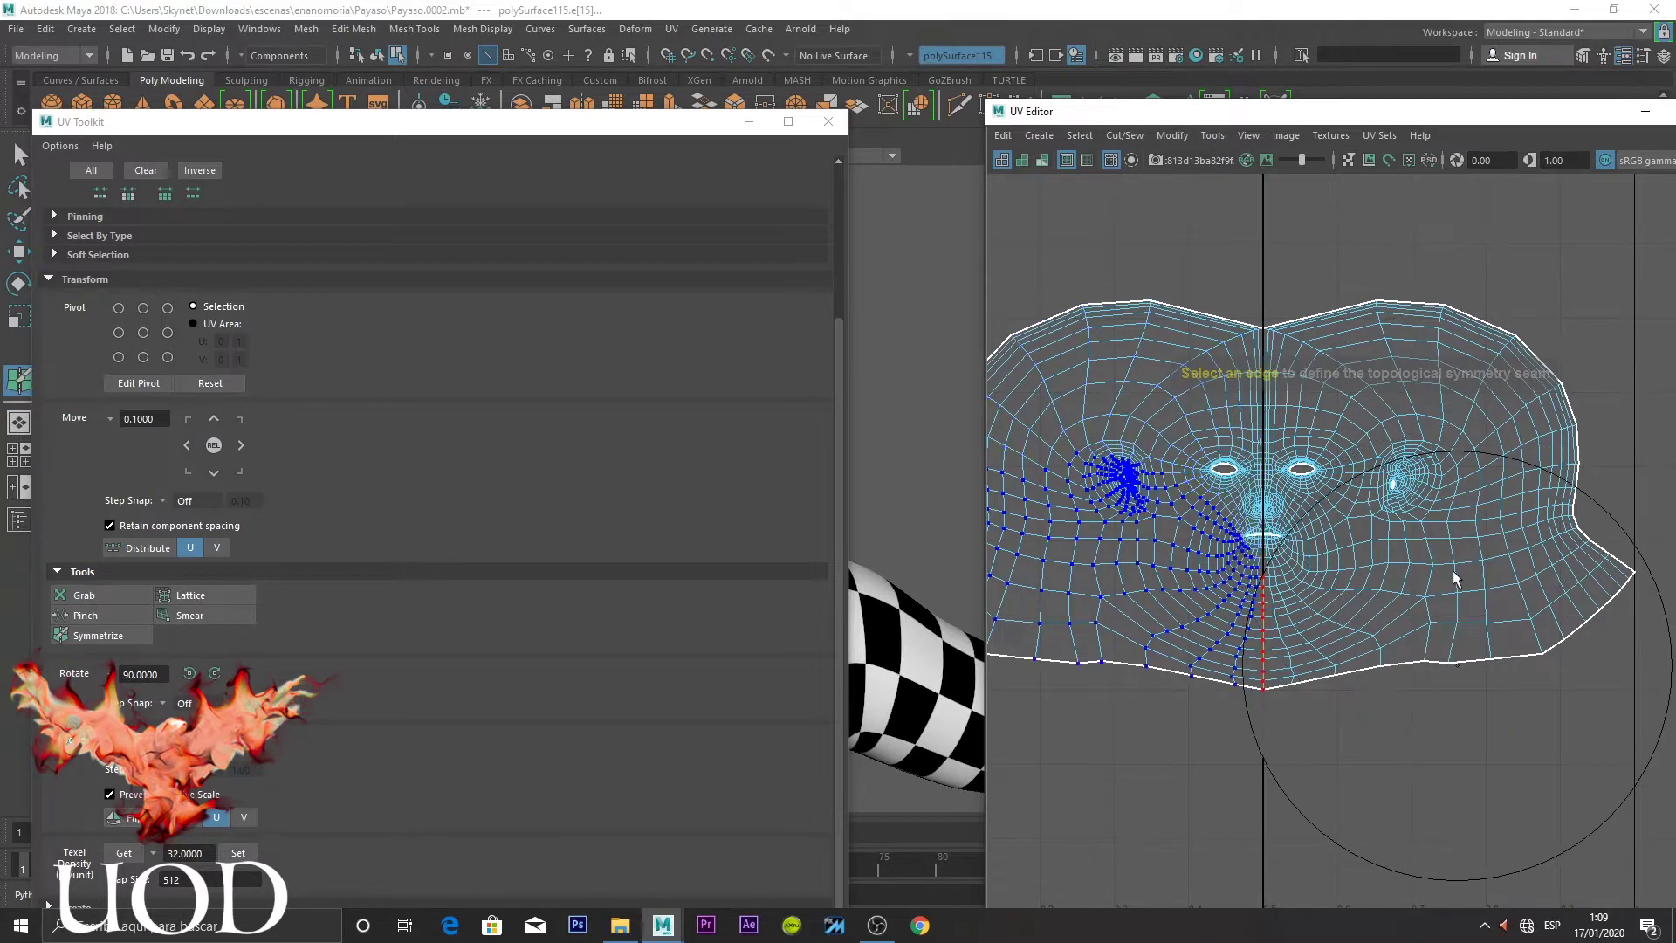
drag(1454, 576, 1130, 492)
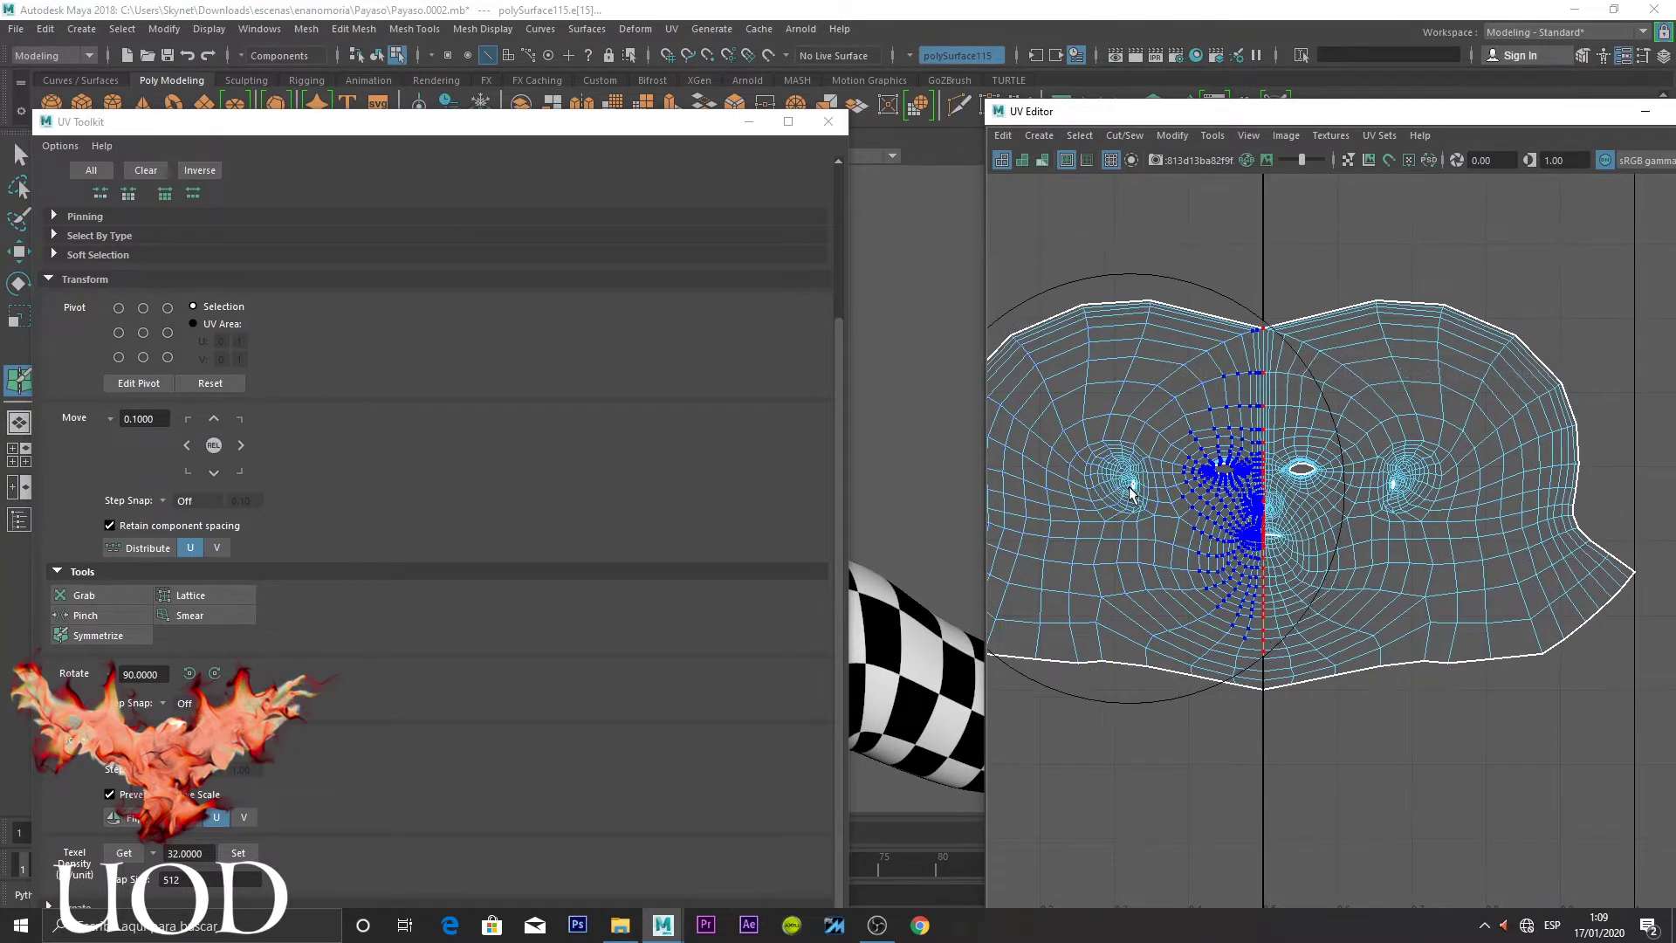
key(q)
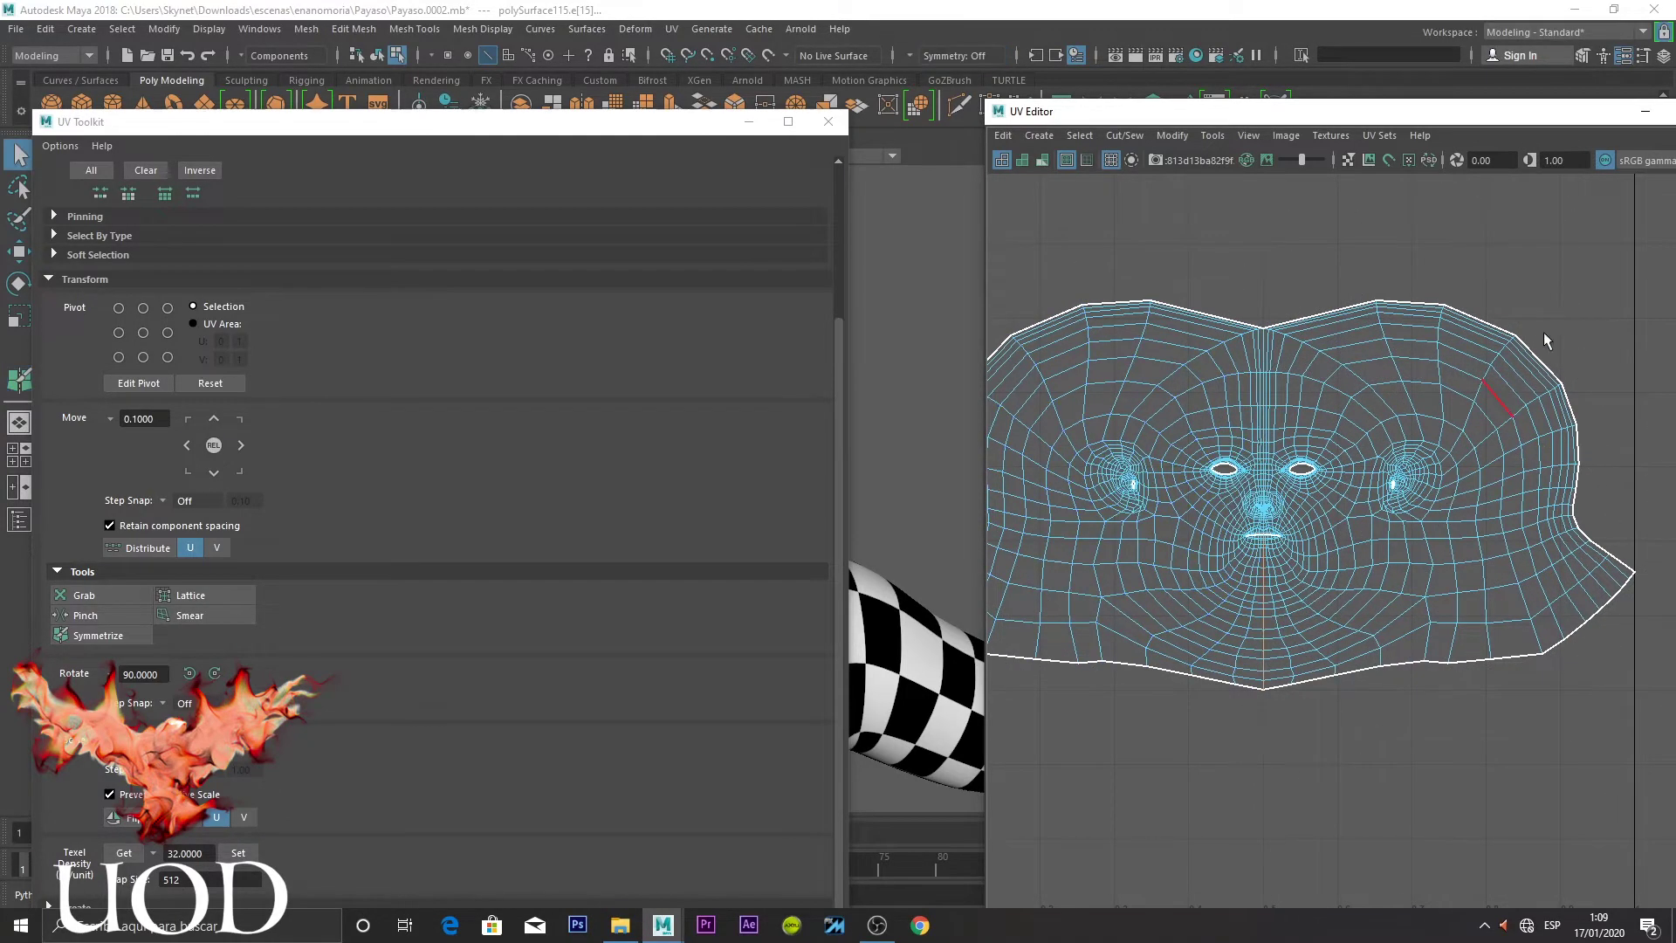
Select the whole face UV shell, inspect the eye and mouth UVs, then deselect
right_drag(1422, 441, 1284, 269)
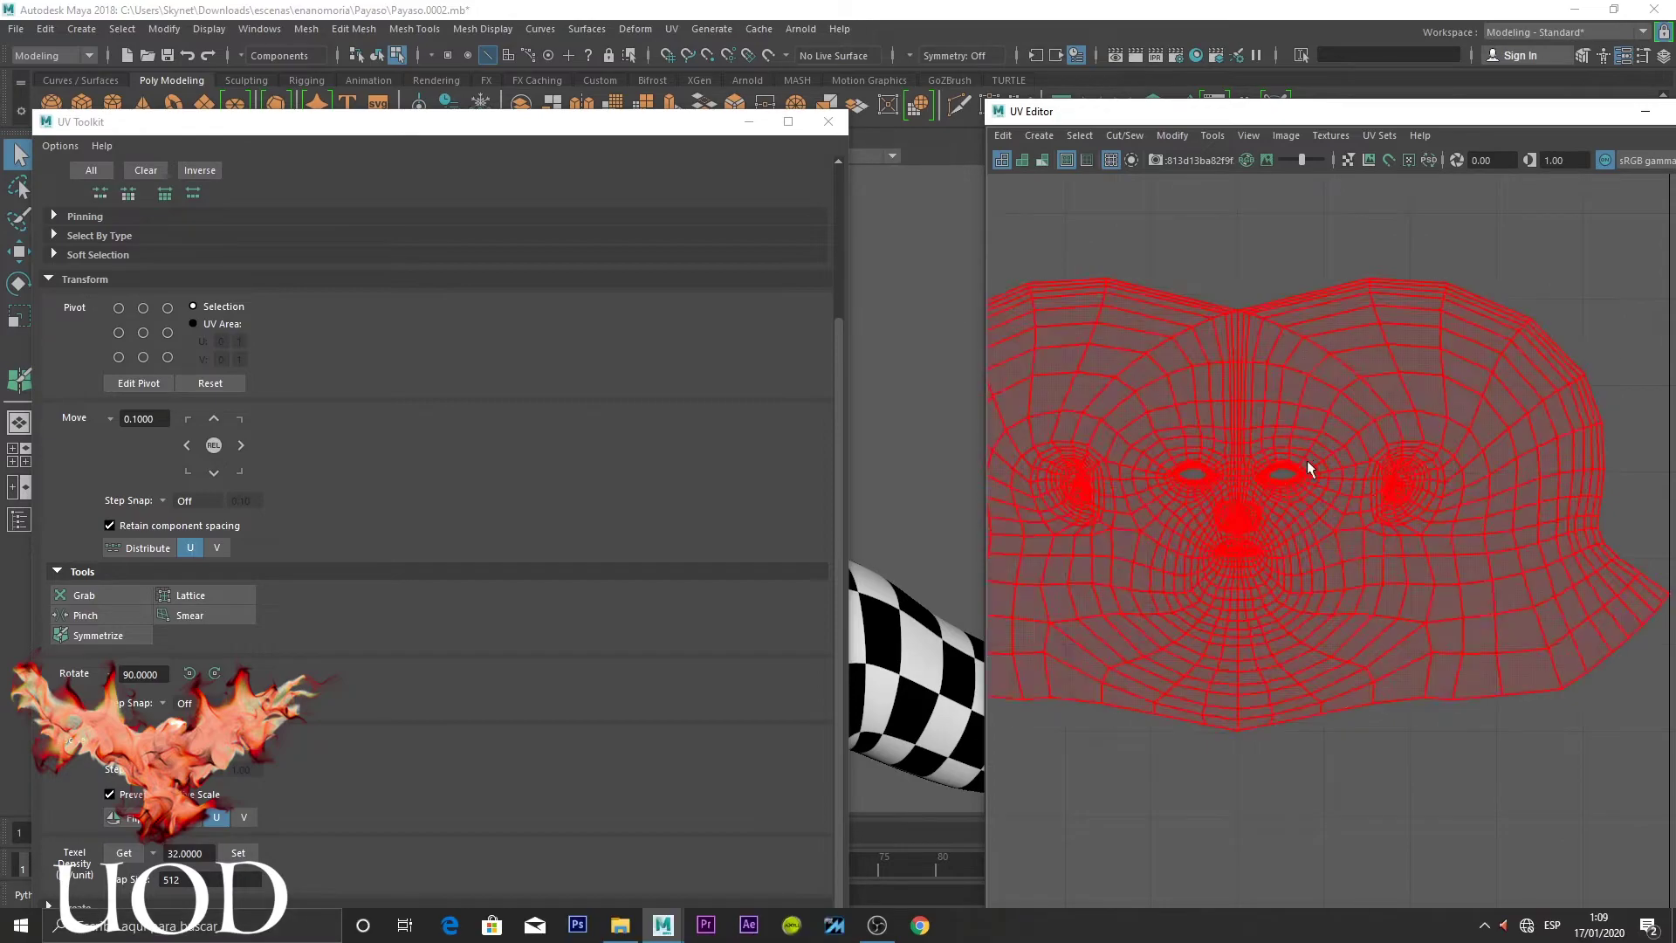
scroll(1335, 464, up, 2)
scroll(1298, 460, up, 2)
scroll(1236, 561, up, 2)
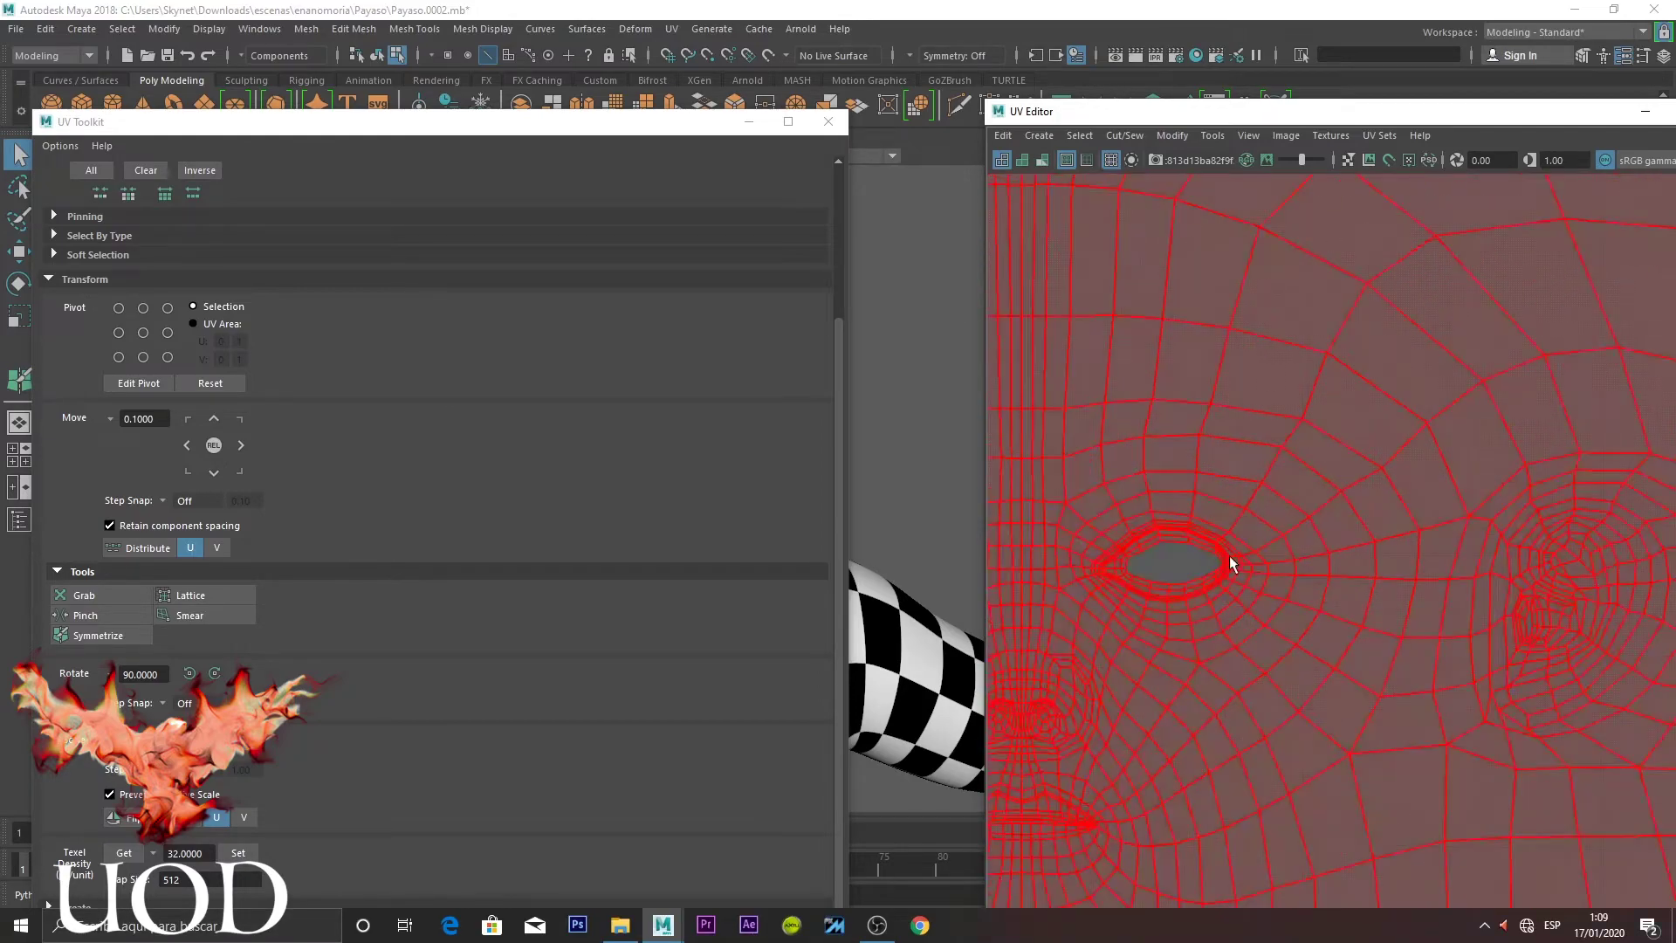
mouse_move(1235, 561)
alt+middle_down()
mouse_move(1571, 256)
mouse_move(1475, 155)
alt+middle_up()
scroll(1403, 312, down, 2)
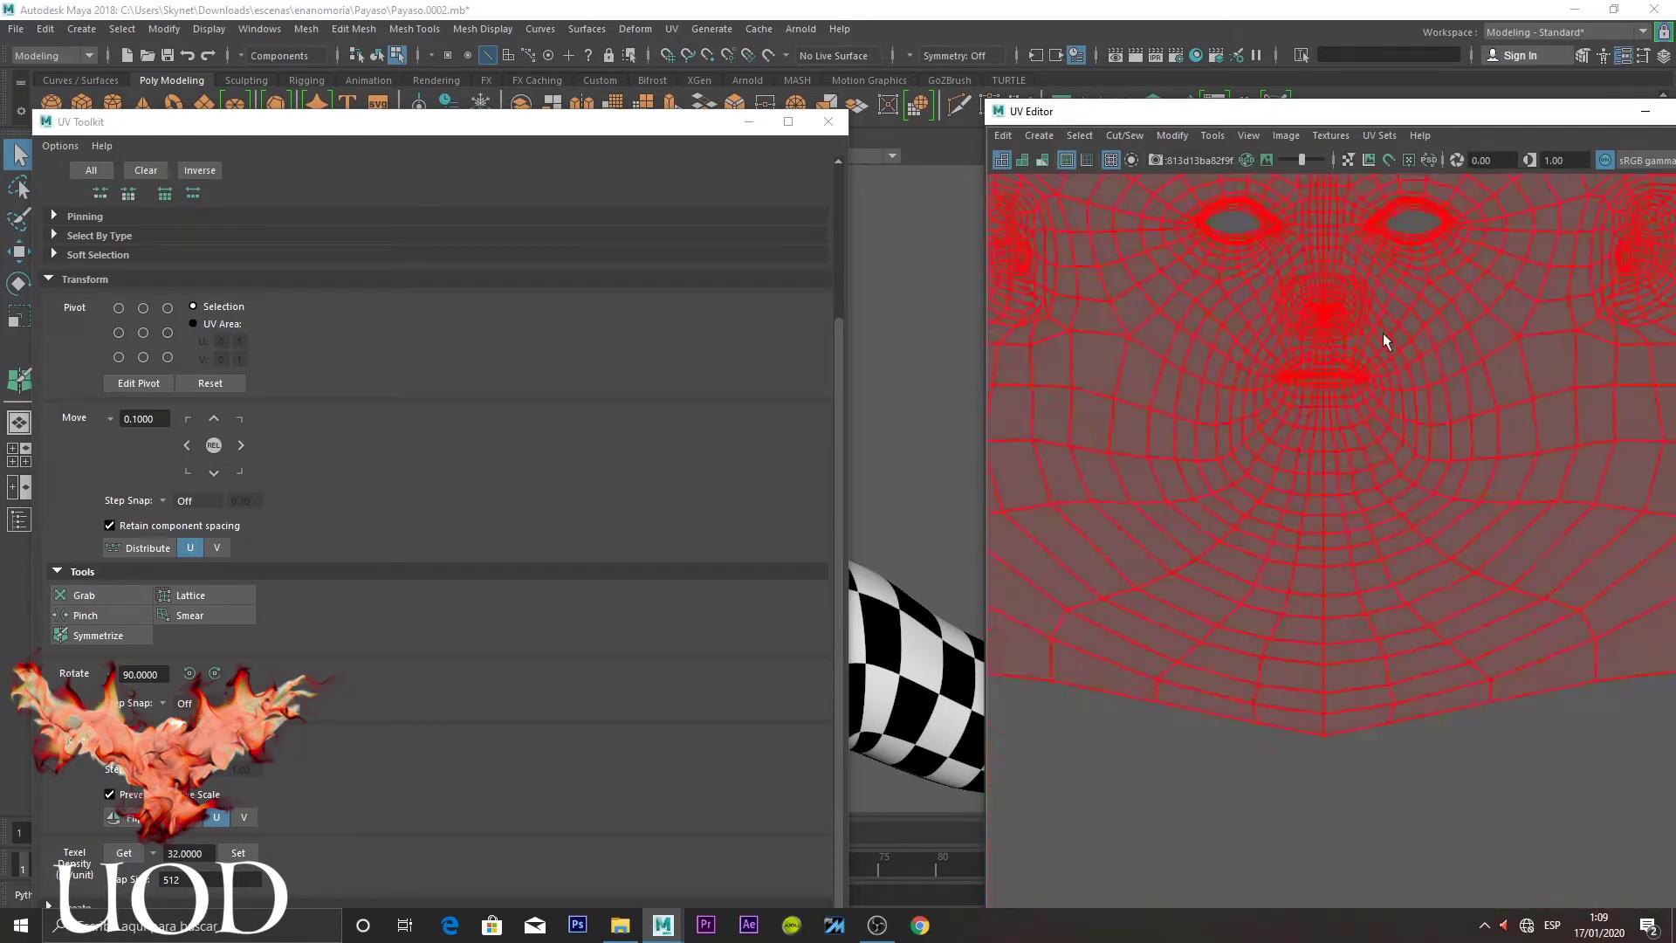
scroll(1388, 344, down, 2)
click(1339, 712)
scroll(1323, 598, down, 2)
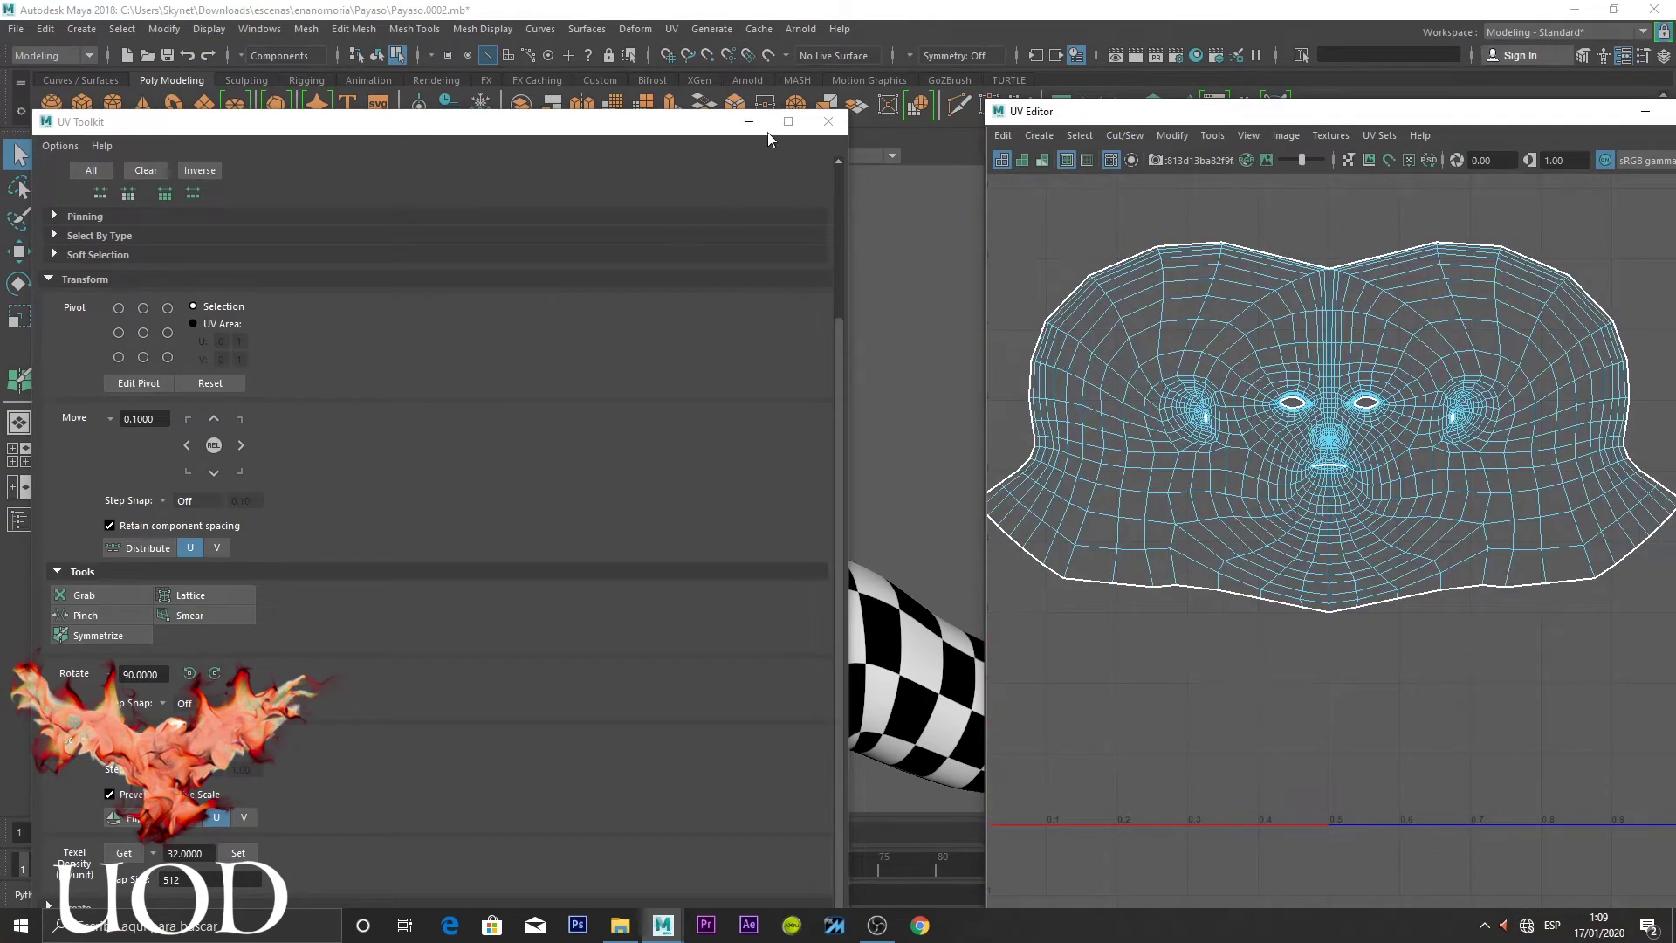
Close the UV toolkit and reselect the head mesh to show its UVs
click(827, 122)
click(595, 349)
click(758, 440)
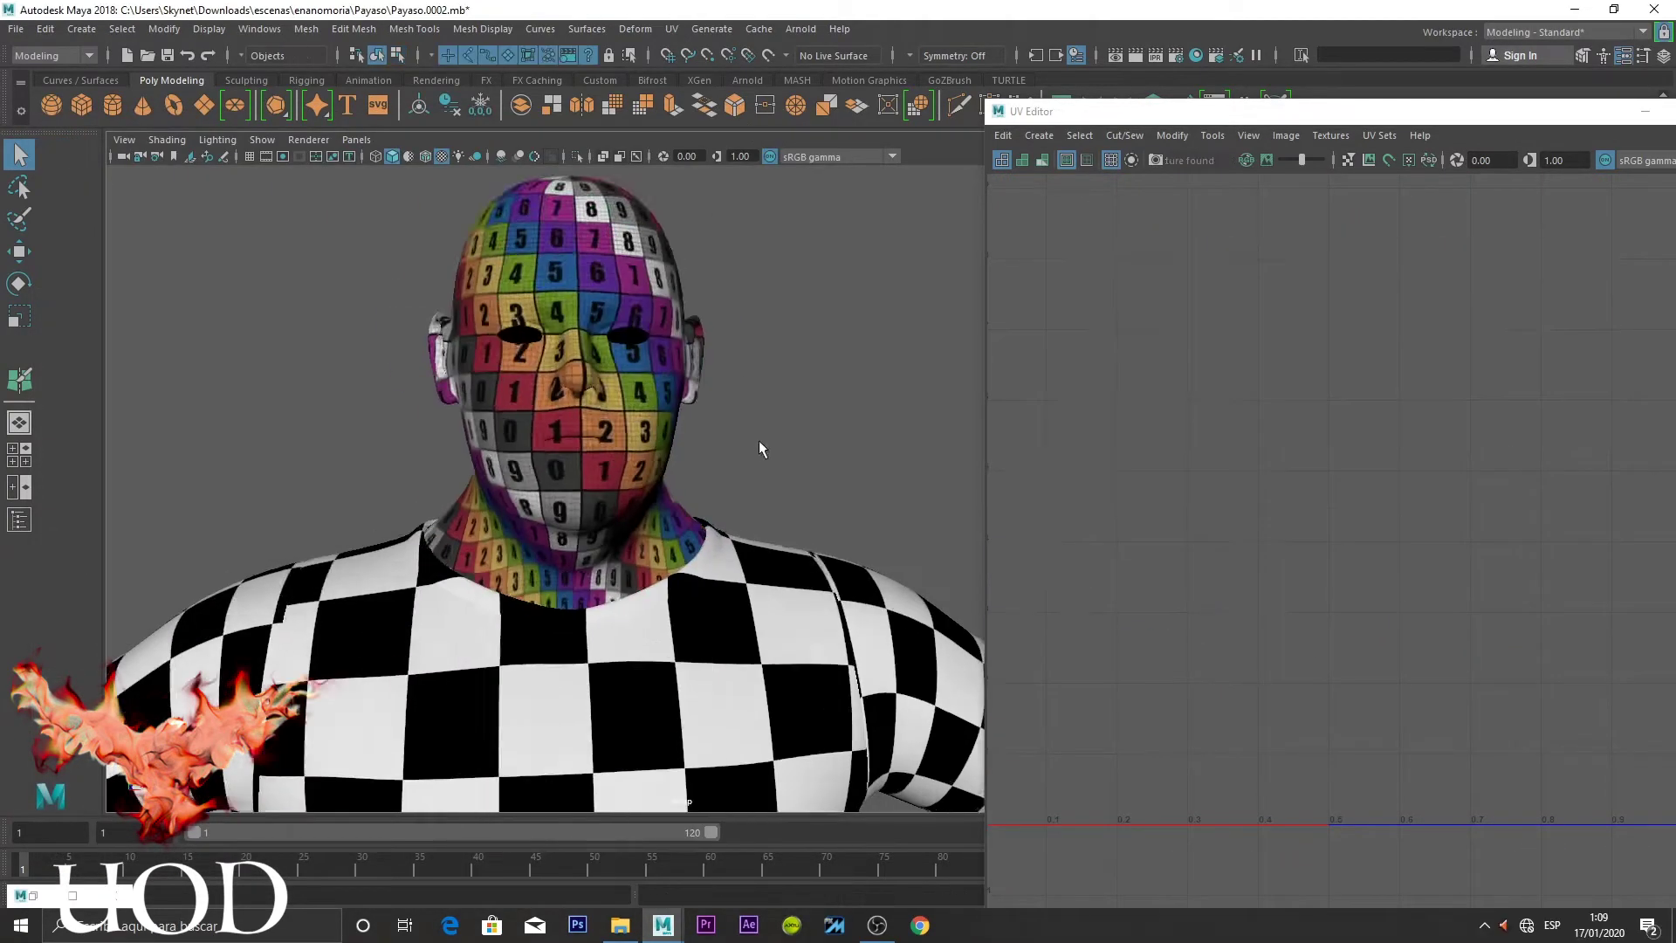
mouse_move(758, 443)
alt+mouse_down()
mouse_move(913, 437)
mouse_move(887, 422)
mouse_move(683, 435)
mouse_move(838, 445)
alt+mouse_up()
scroll(758, 503, up, 3)
scroll(758, 503, up, 4)
click(720, 480)
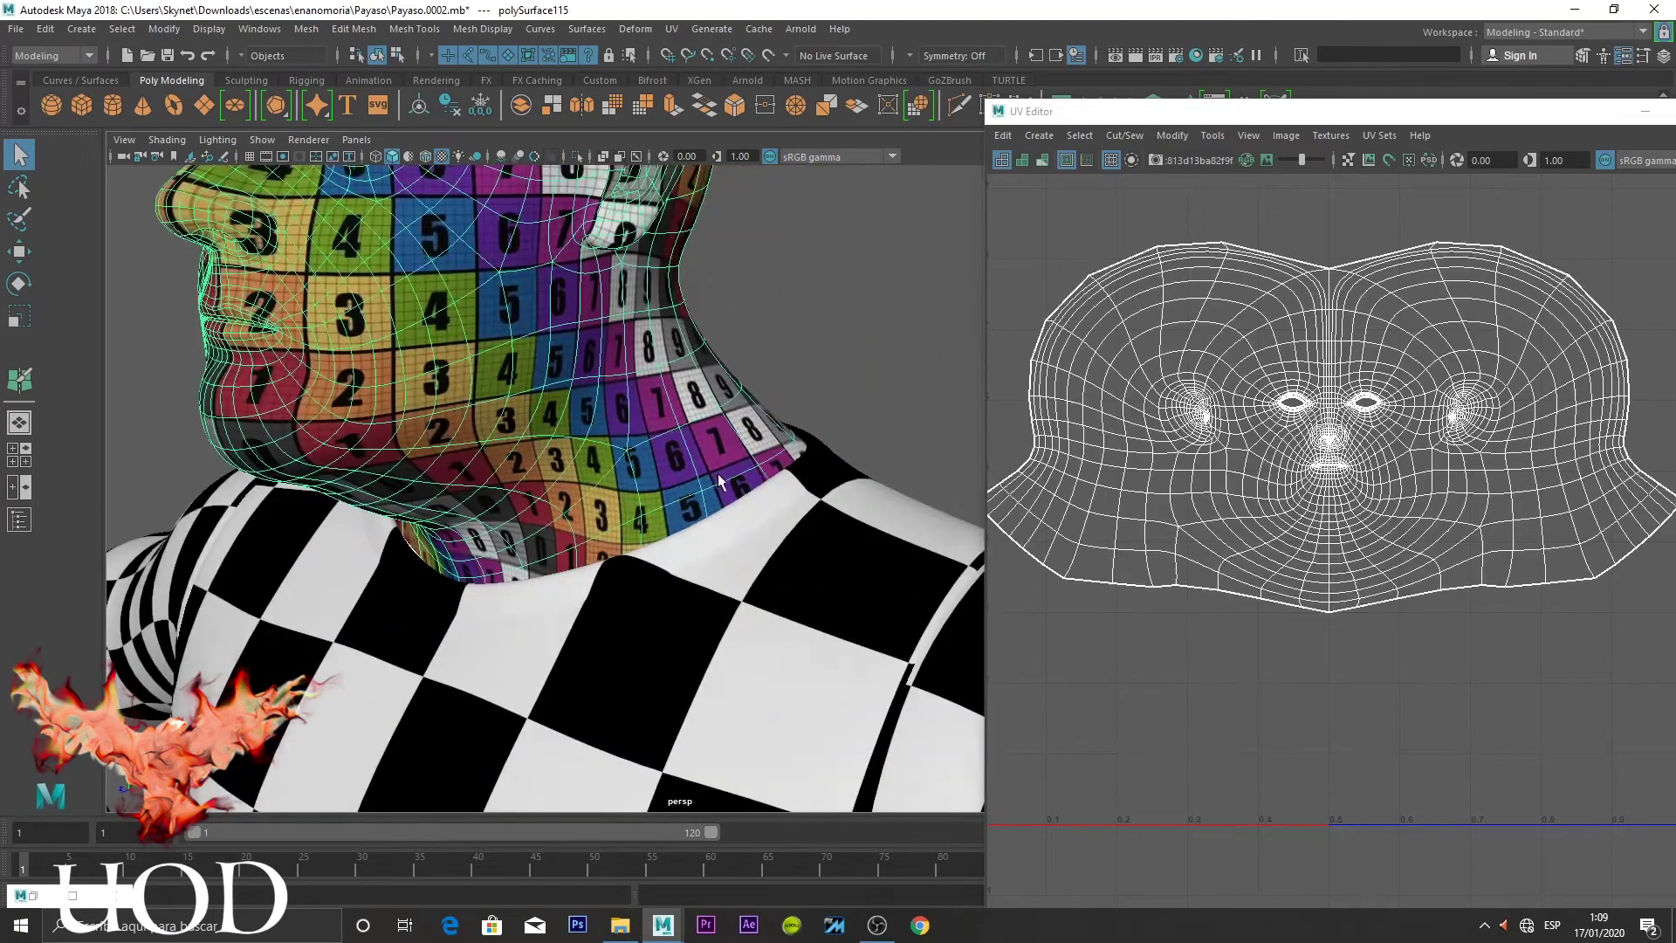
scroll(720, 479, up, 2)
Select the bottom-edge UVs and unfold them with the UV Smooth tool
key(F11)
click(1524, 559)
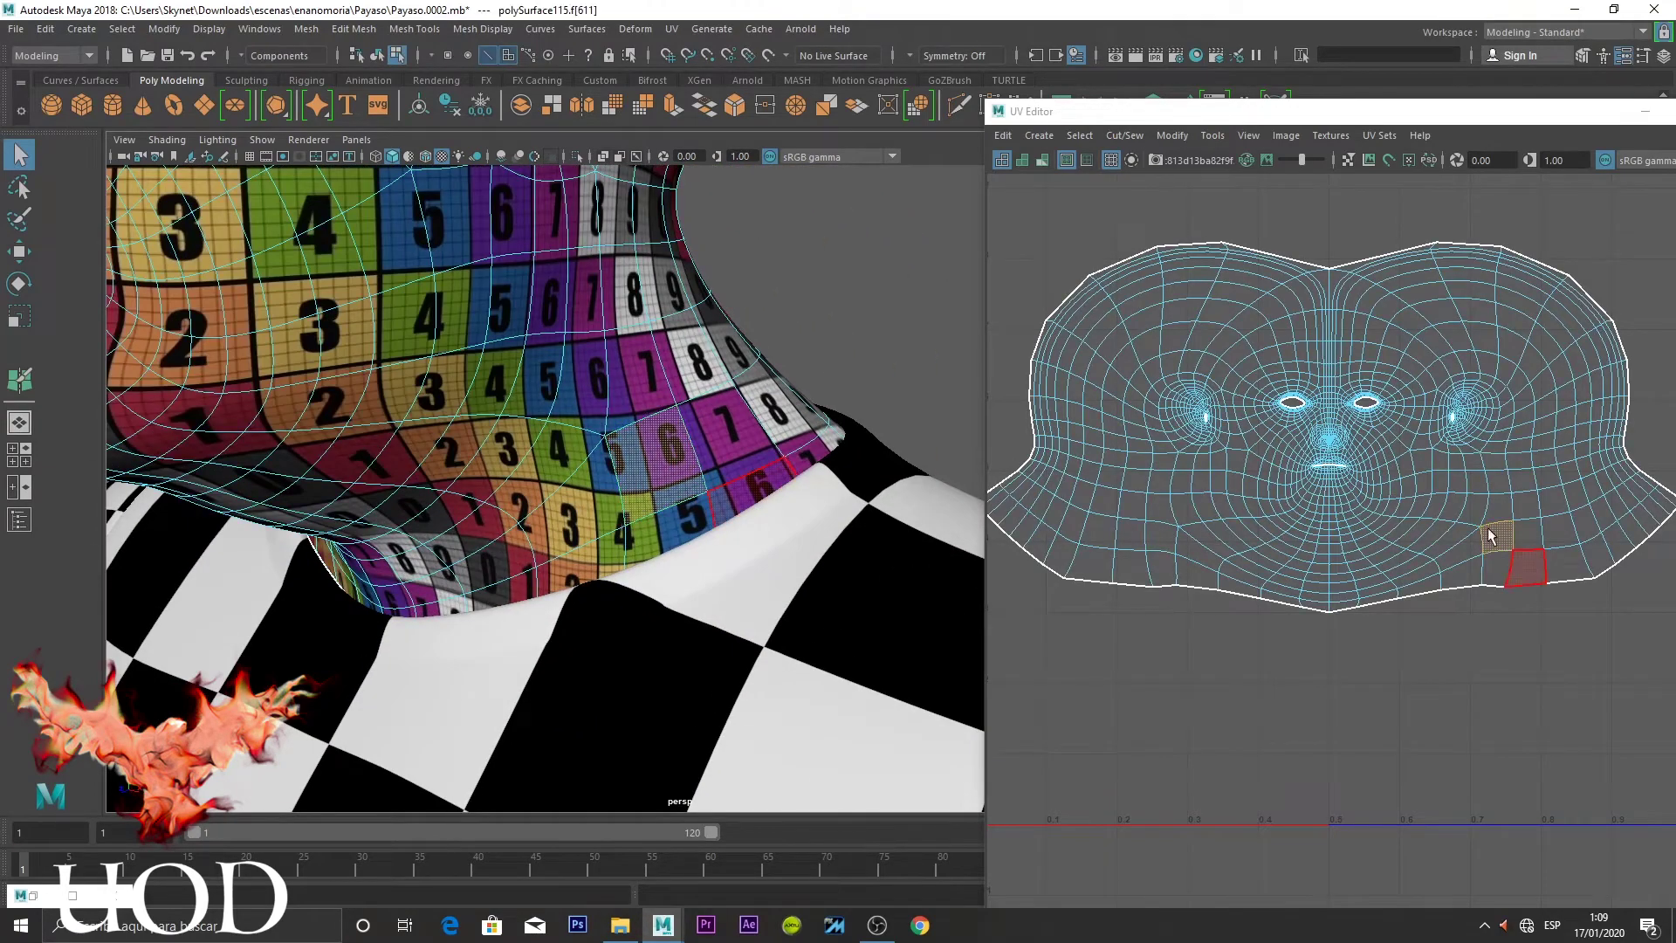
scroll(1523, 559, up, 2)
right_drag(1363, 498, 1442, 492)
alt+middle_drag(1442, 492, 1547, 528)
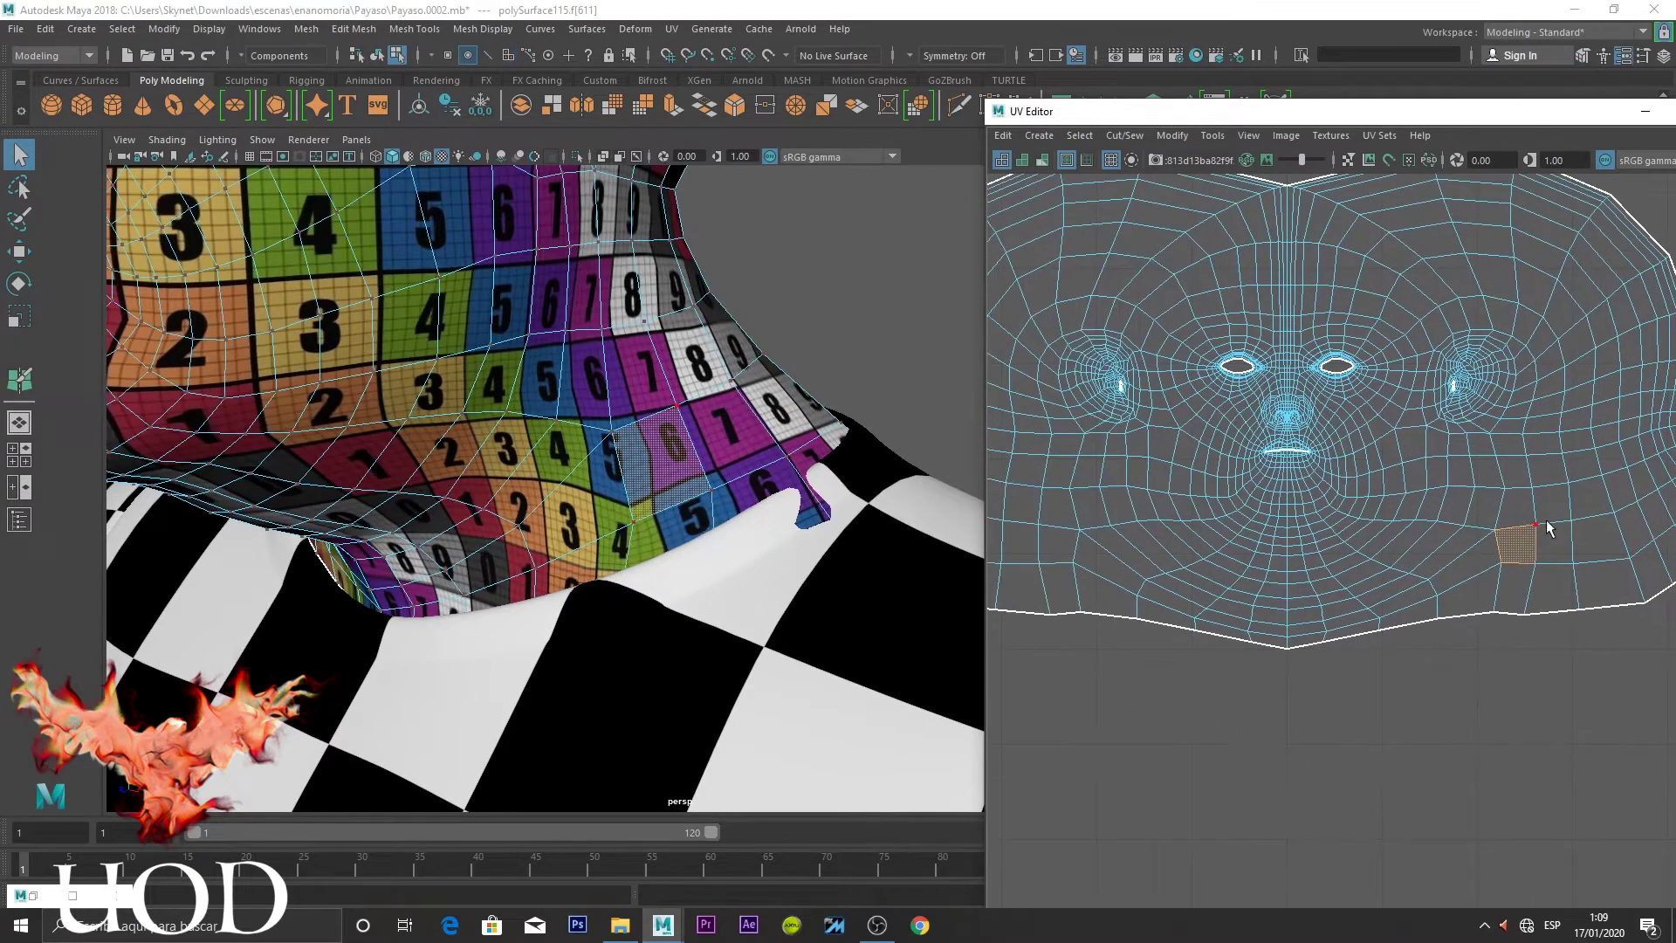
drag(1548, 515, 1473, 668)
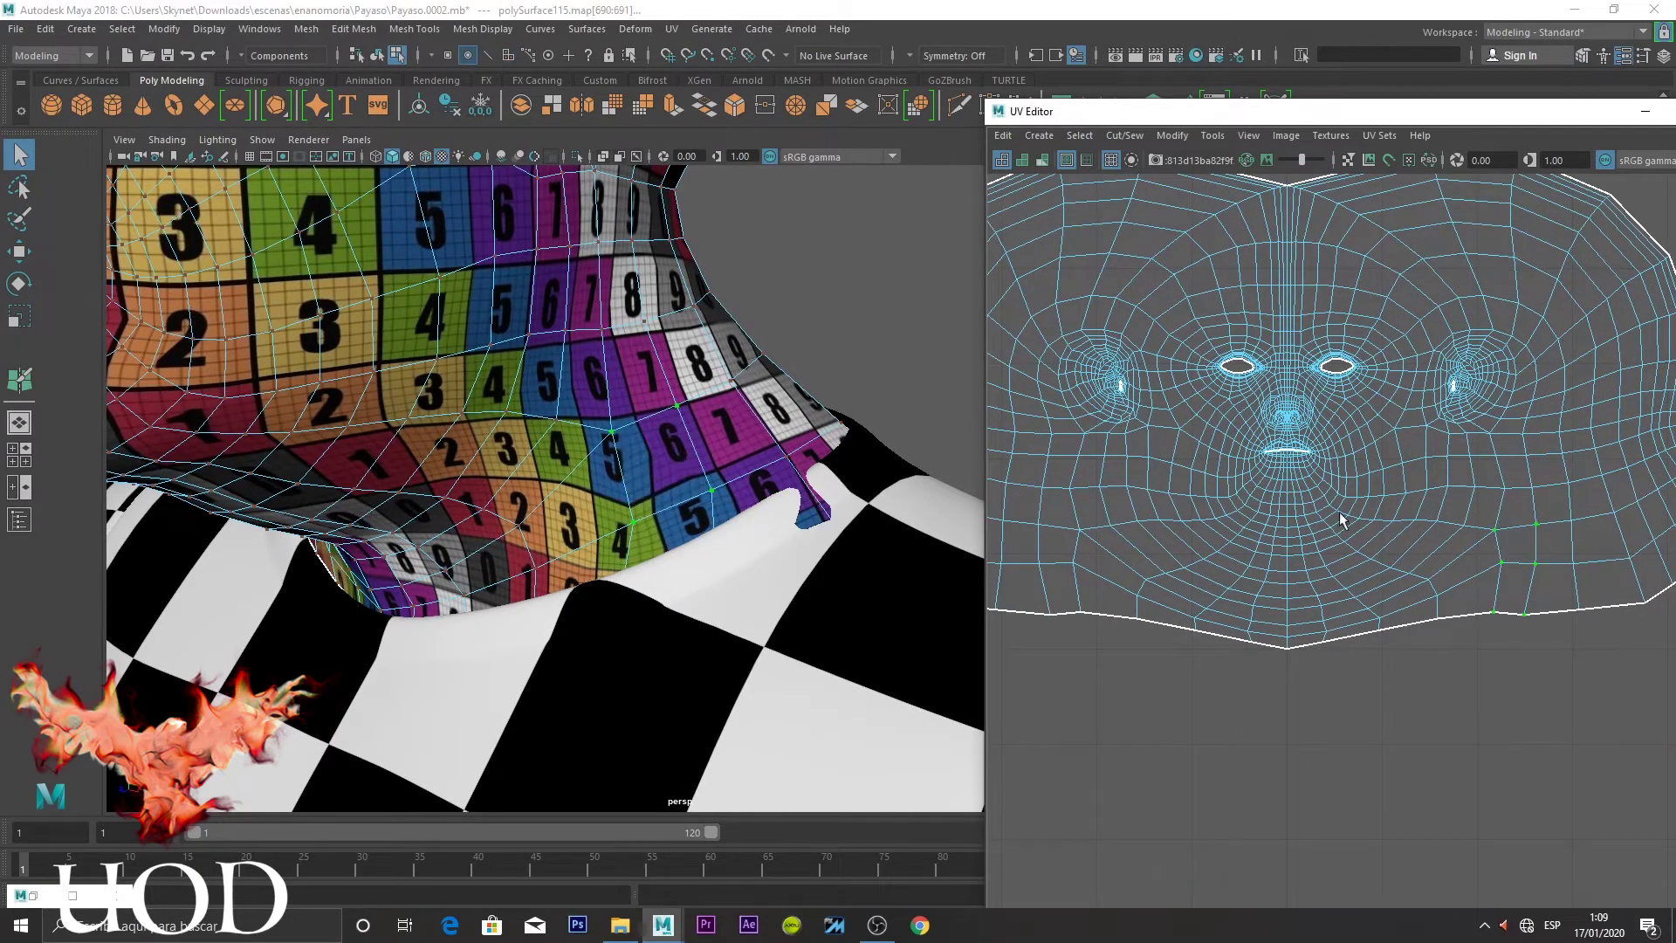
click(1212, 135)
click(1257, 298)
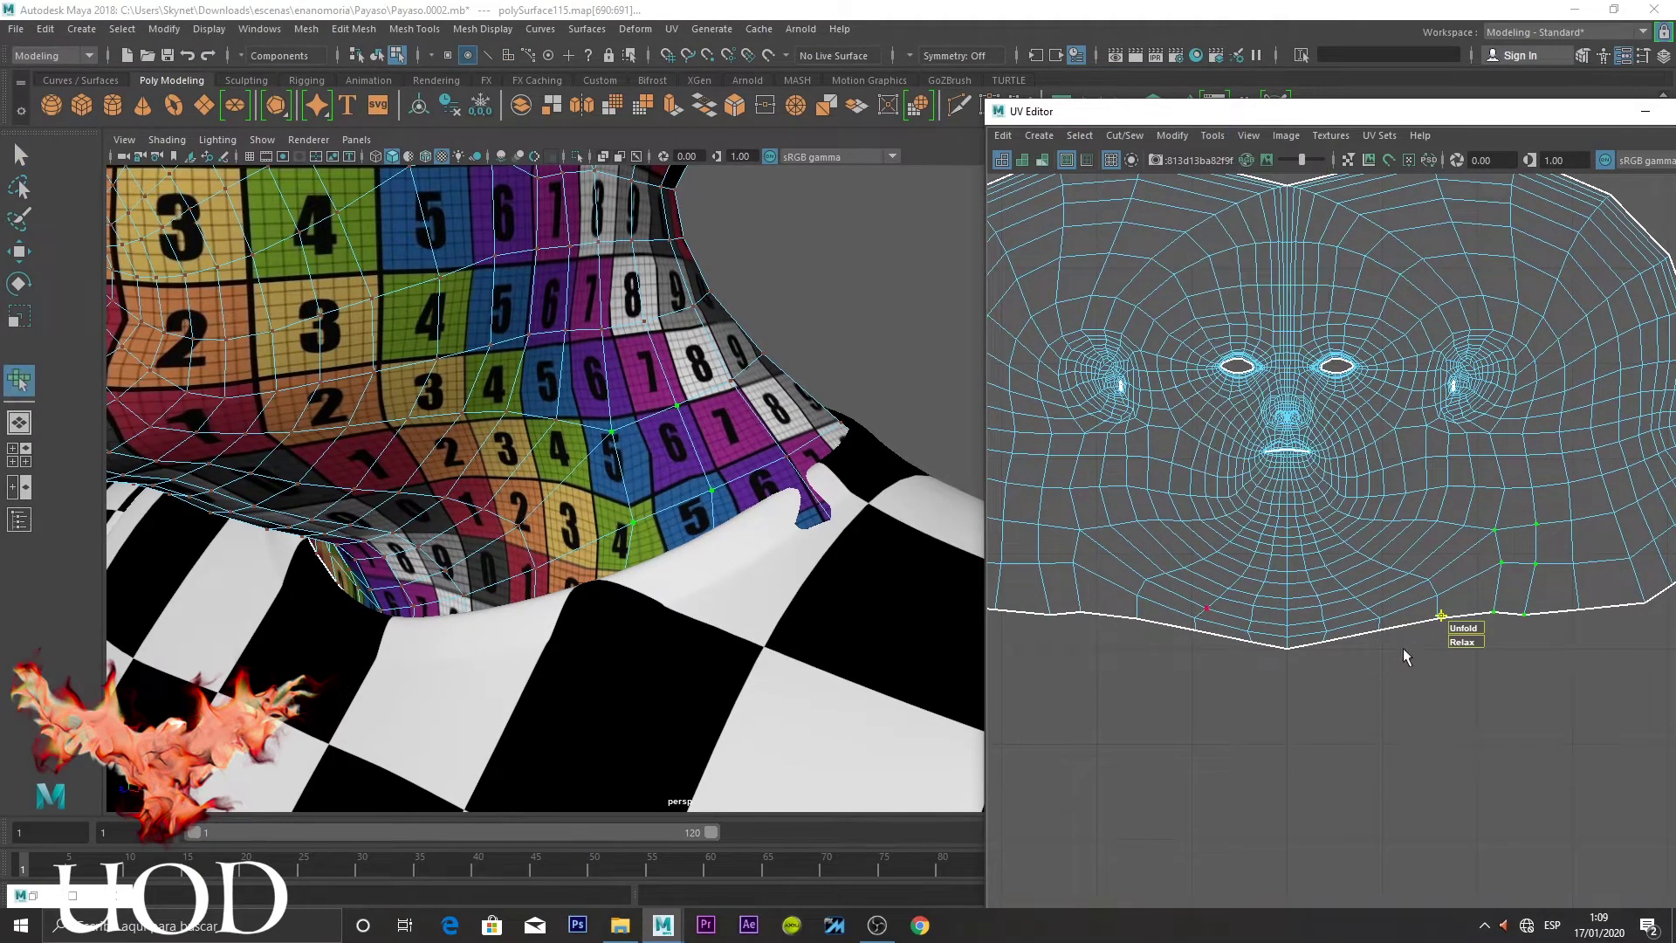
drag(1470, 630, 1629, 608)
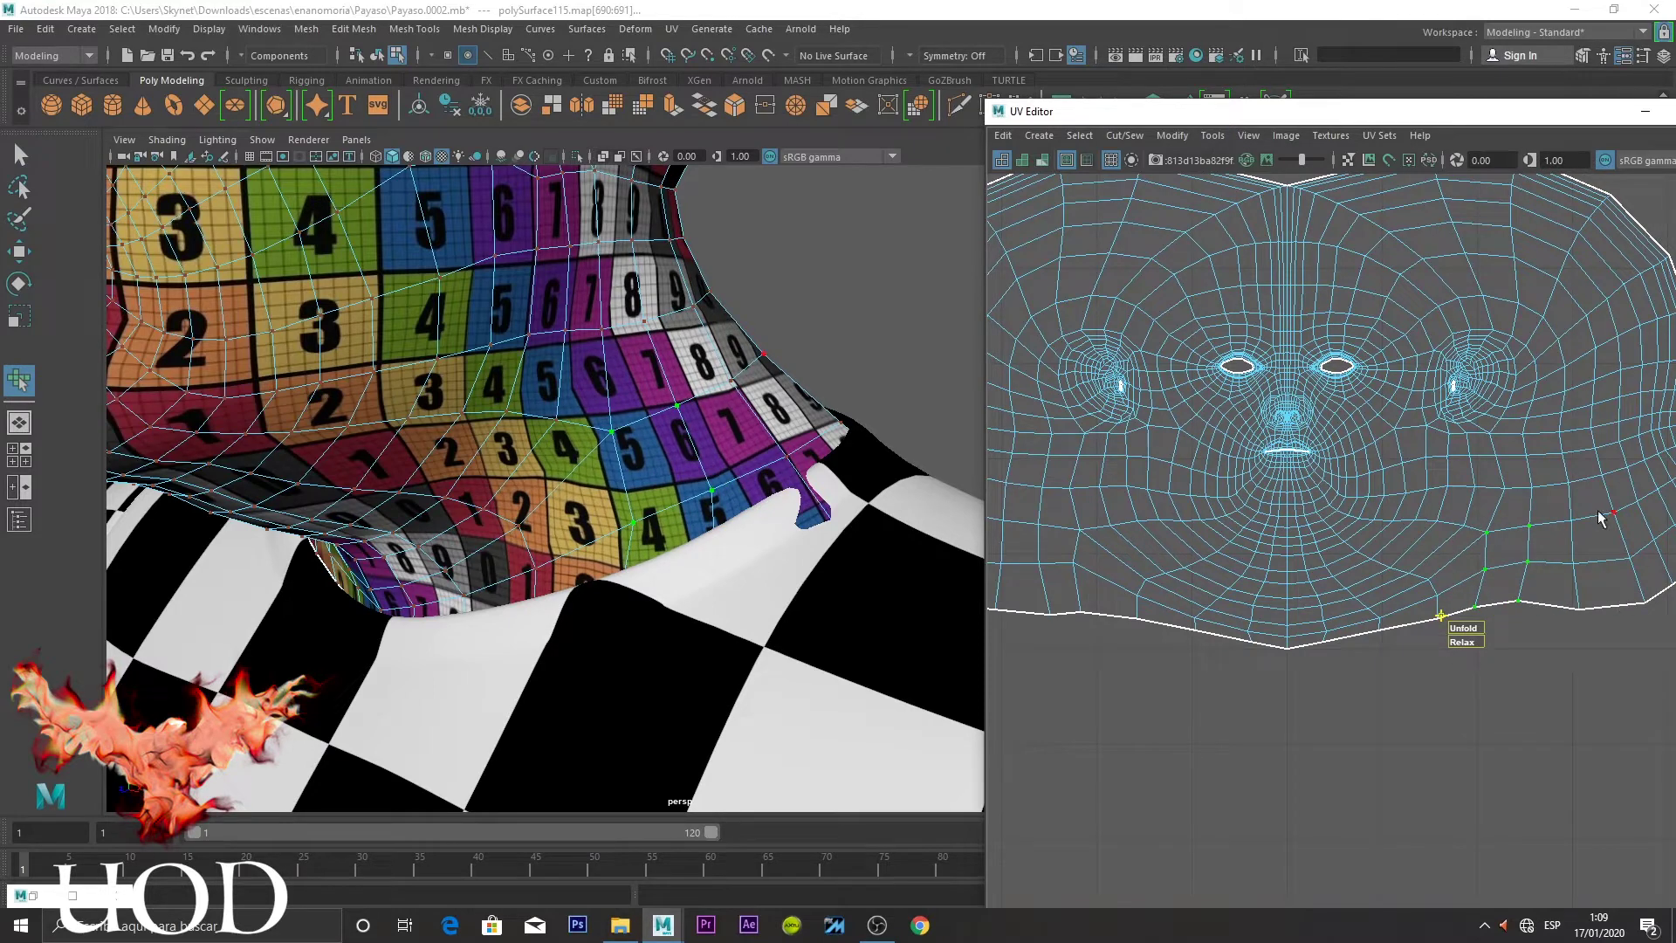
Select UV columns along the lower-left and left face edges to smooth them
drag(1572, 661, 1631, 617)
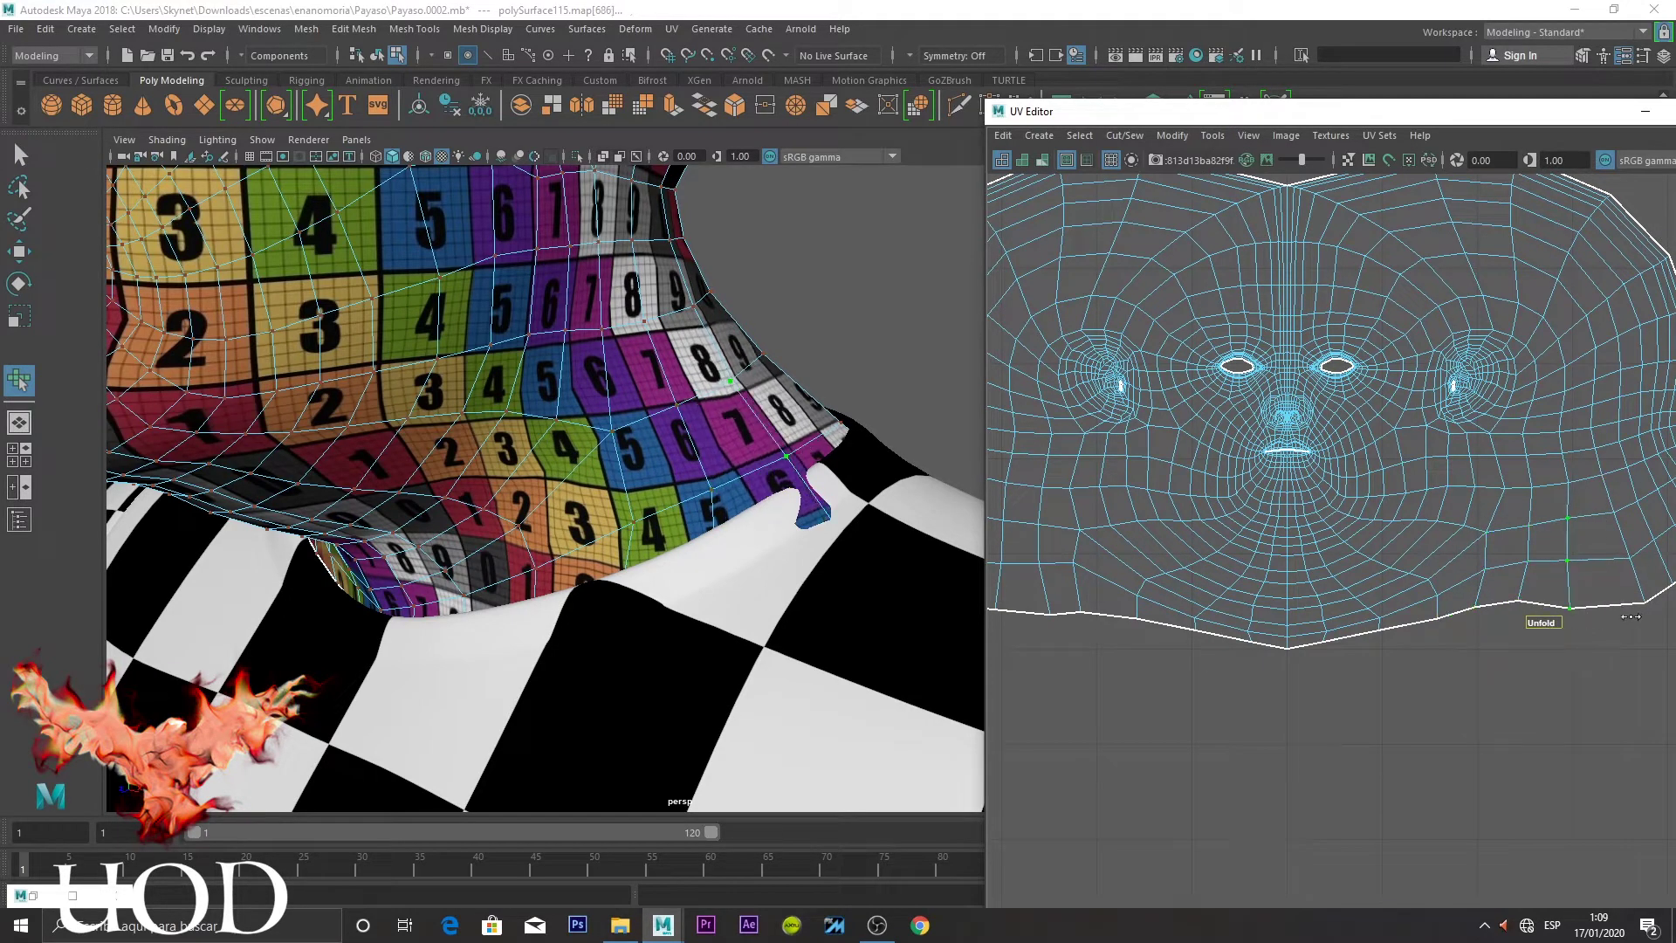
alt+middle_drag(1347, 496, 1579, 506)
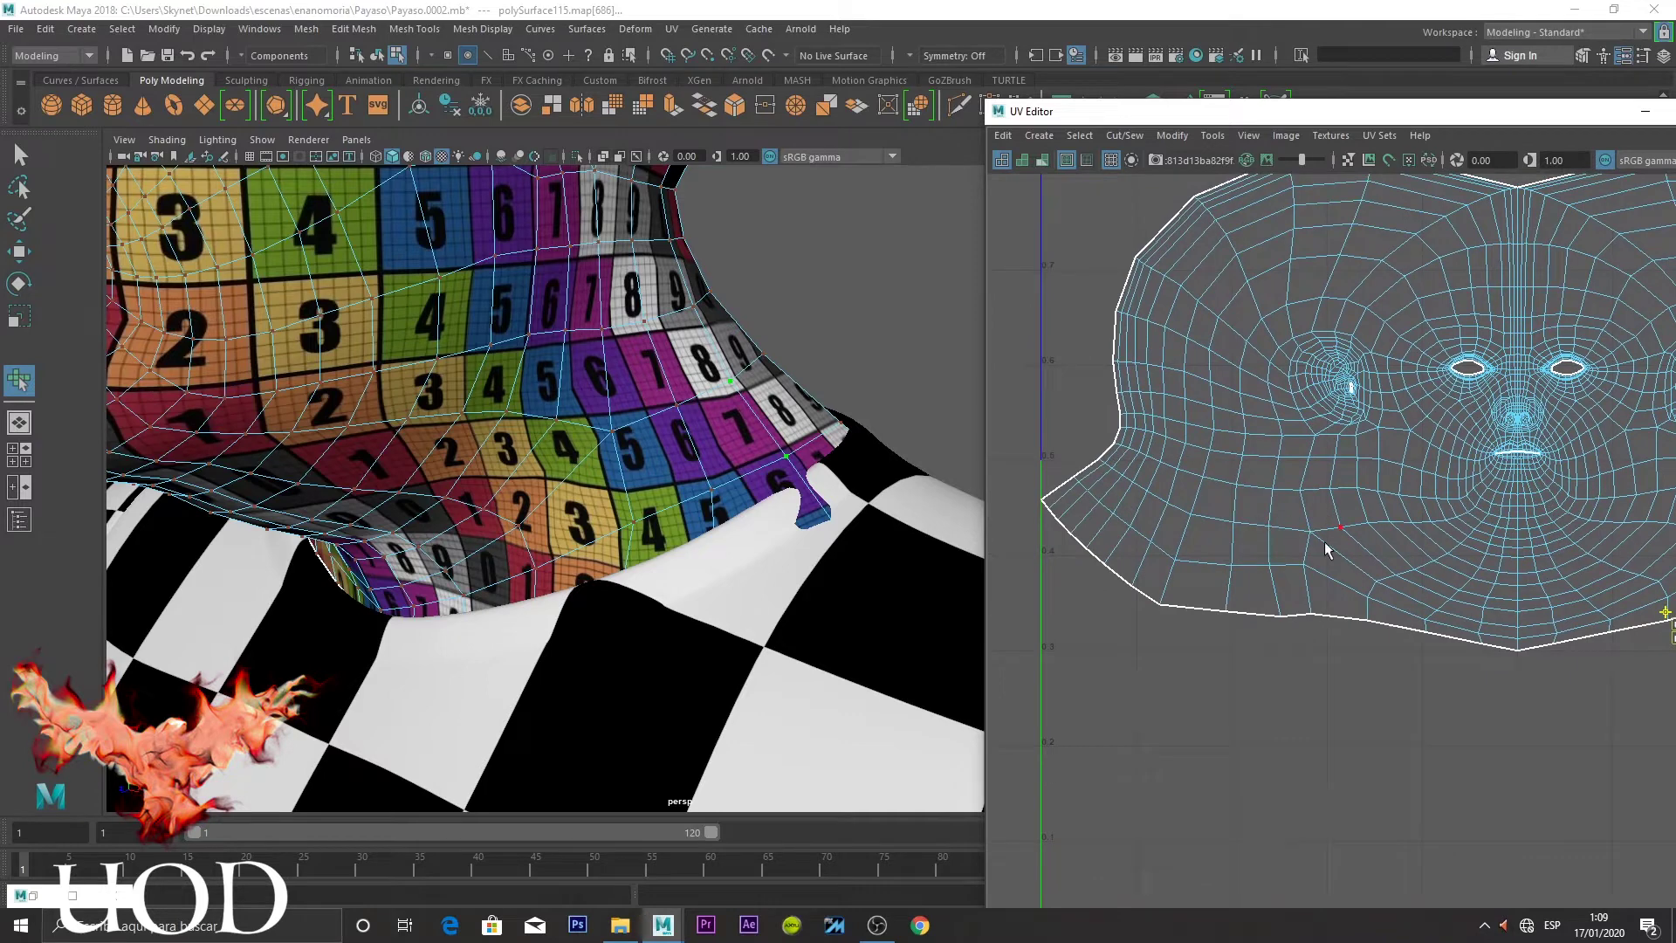
drag(1206, 683, 1272, 625)
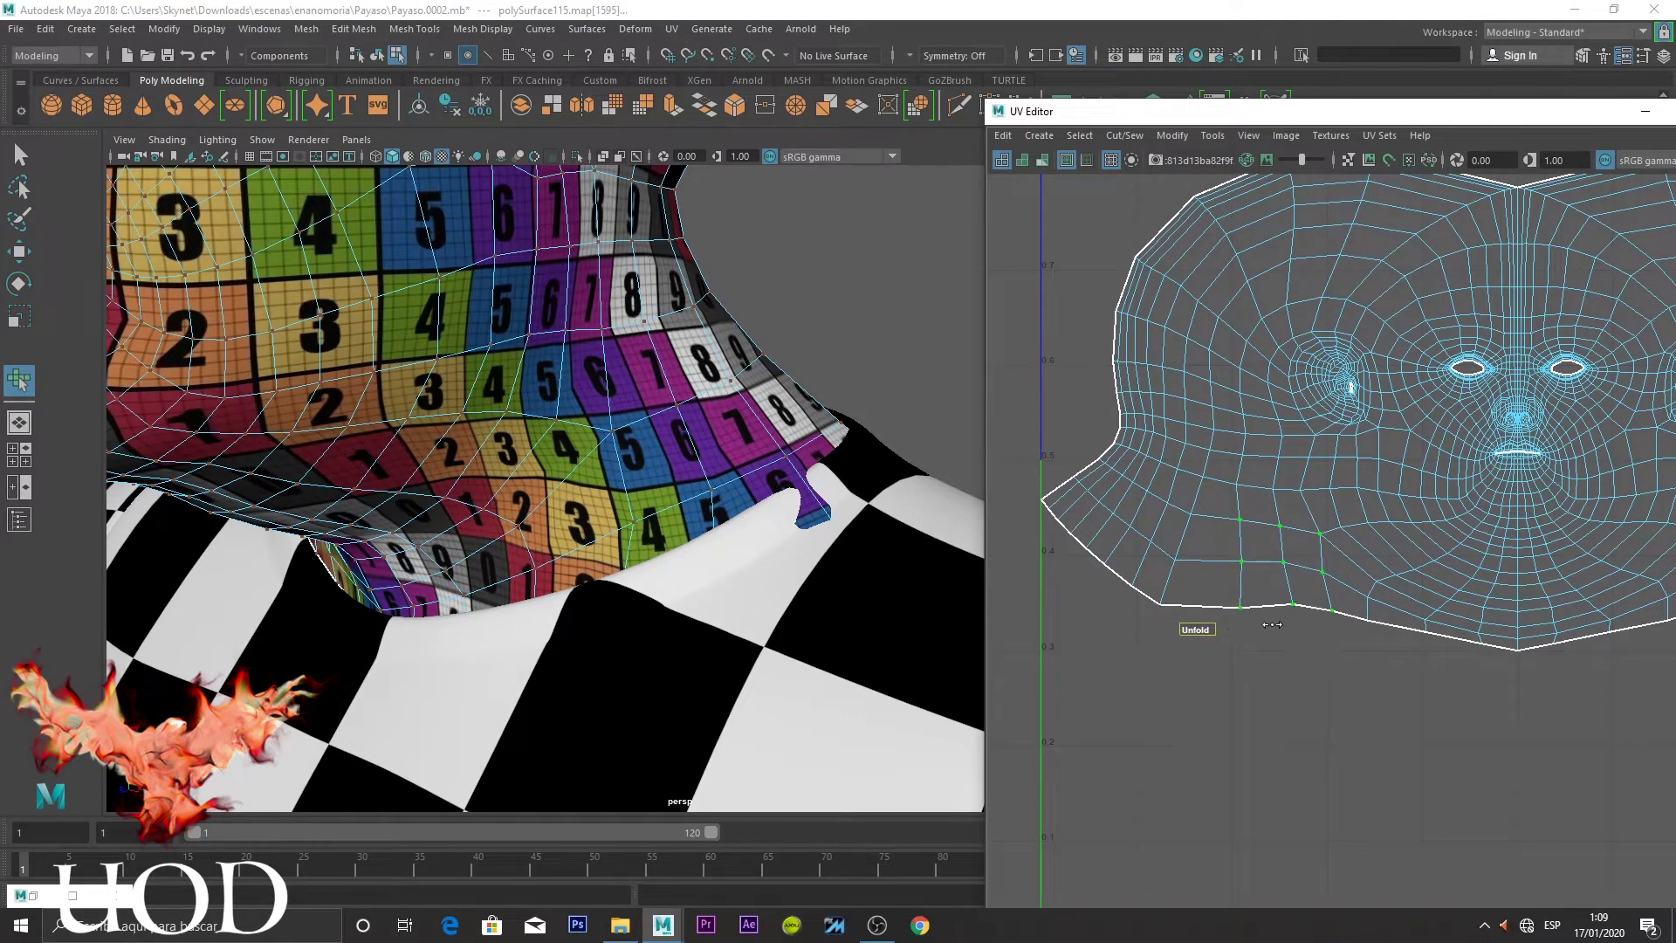
mouse_move(1230, 385)
mouse_down()
mouse_move(1051, 616)
mouse_move(1667, 591)
mouse_up()
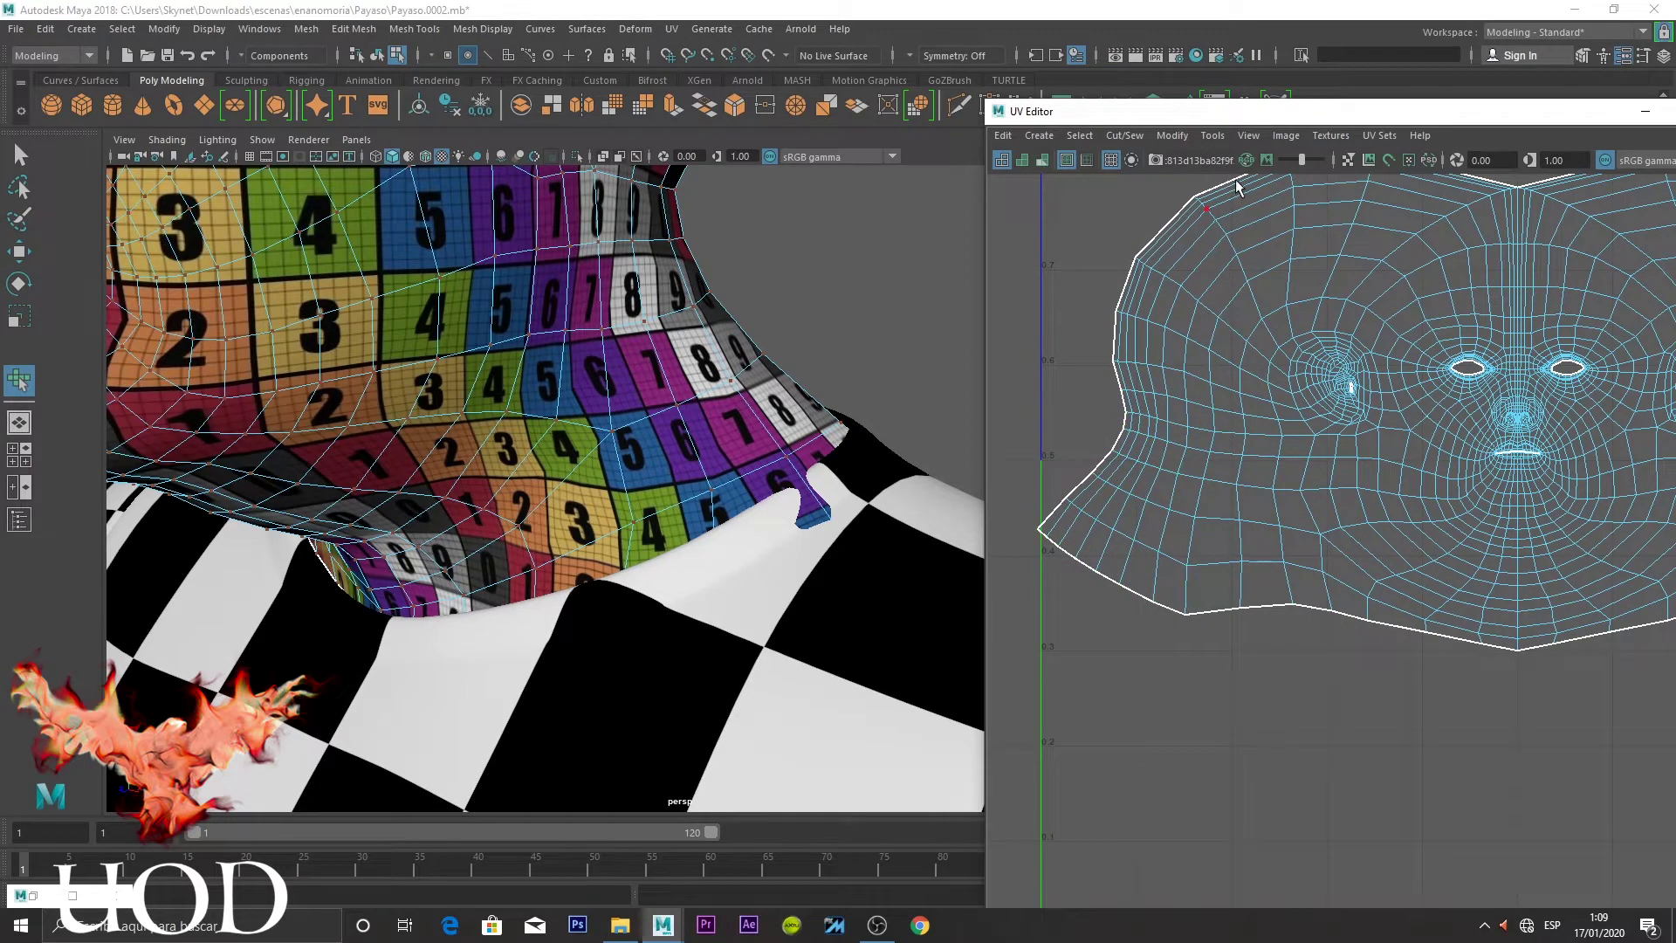
drag(1079, 478, 1115, 469)
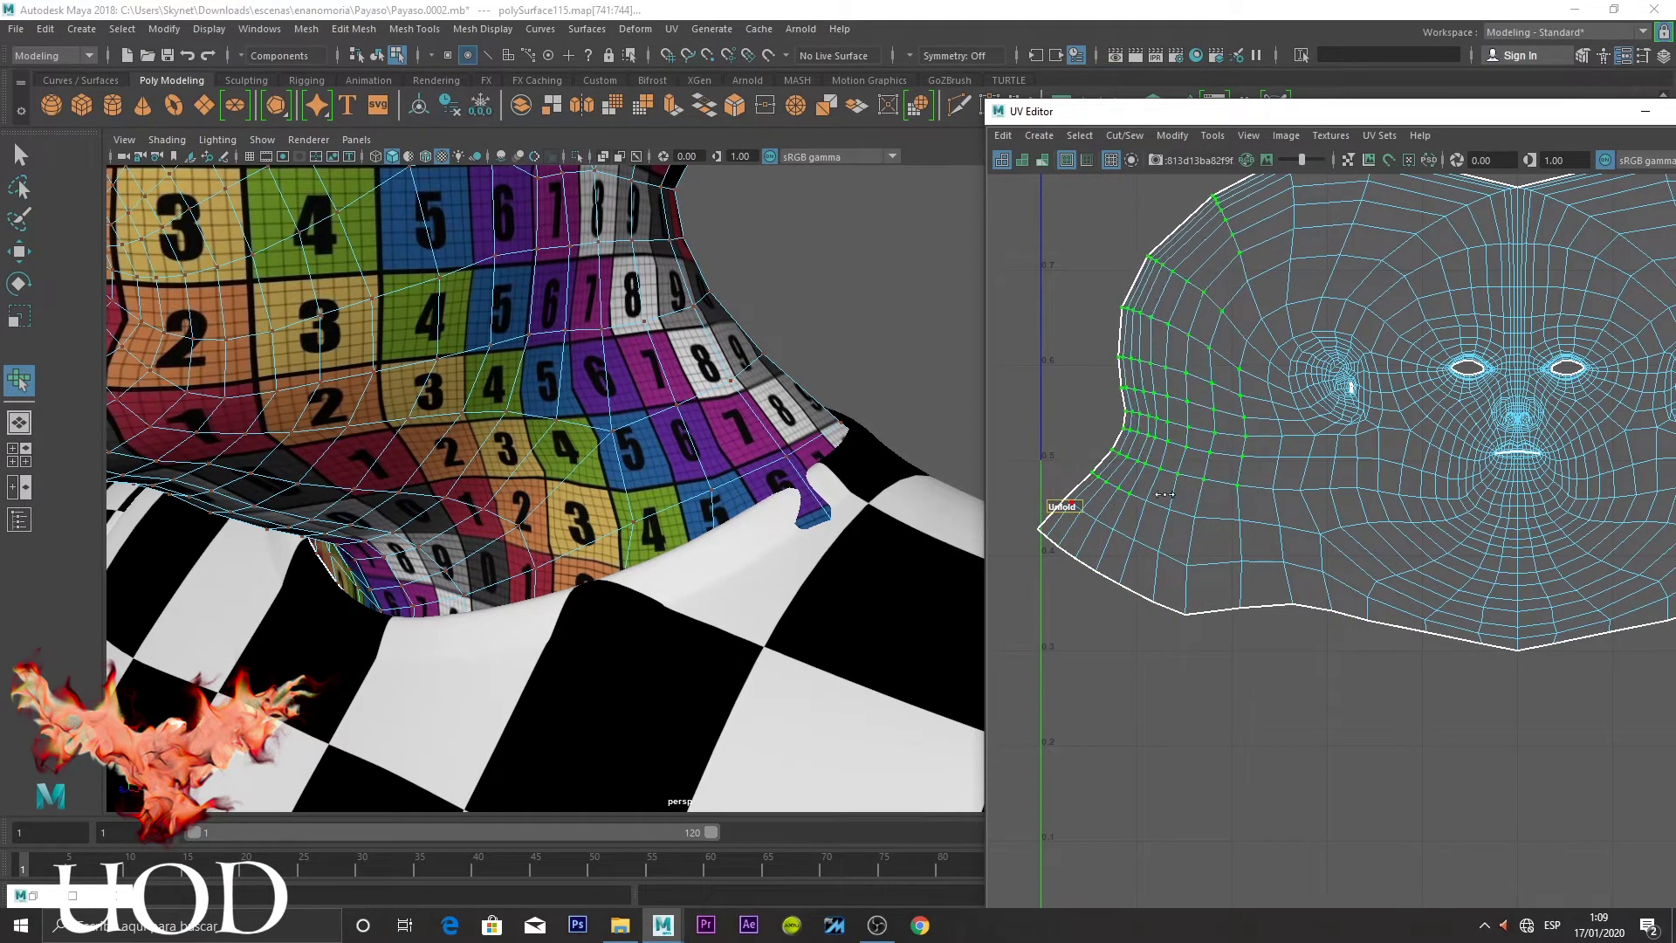
Clear the UV selection, return to object mode and orbit back out to the head
click(623, 387)
key(F8)
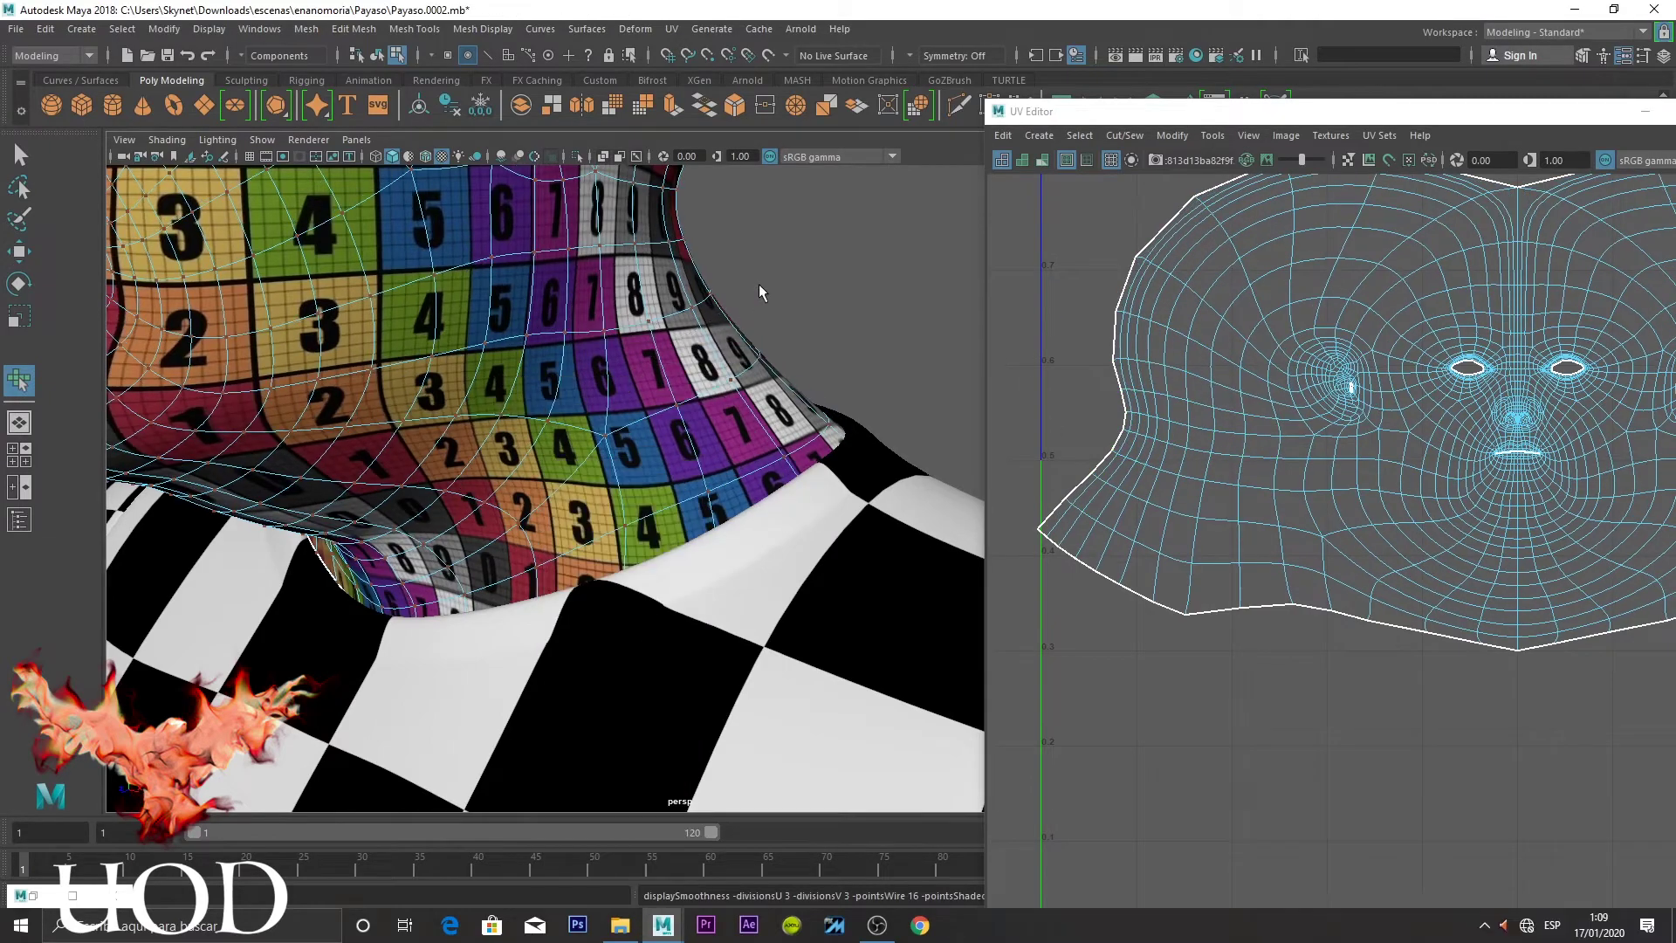
mouse_move(809, 298)
alt+mouse_down()
mouse_move(707, 414)
mouse_move(795, 556)
mouse_move(395, 627)
mouse_move(668, 616)
alt+mouse_up()
Assign the existing skin material back to the head mesh
click(707, 414)
click(853, 587)
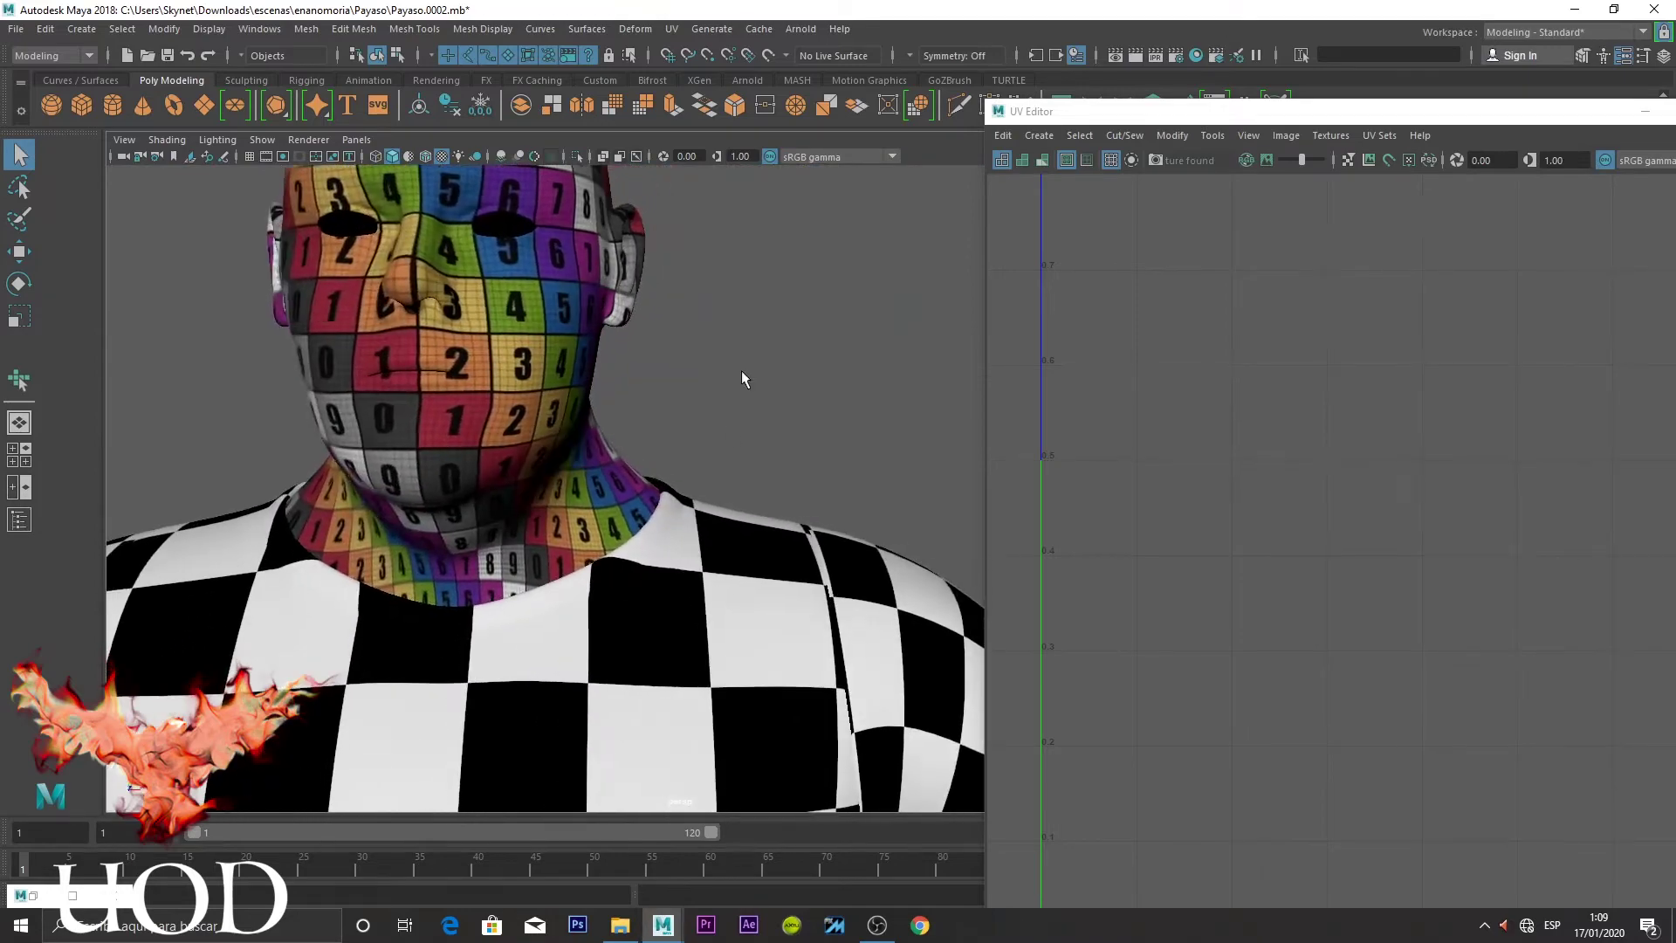
mouse_move(742, 379)
alt+mouse_down()
mouse_move(741, 549)
mouse_move(812, 422)
mouse_move(824, 428)
mouse_move(721, 327)
alt+mouse_up()
click(721, 326)
right_click(721, 326)
mouse_move(714, 800)
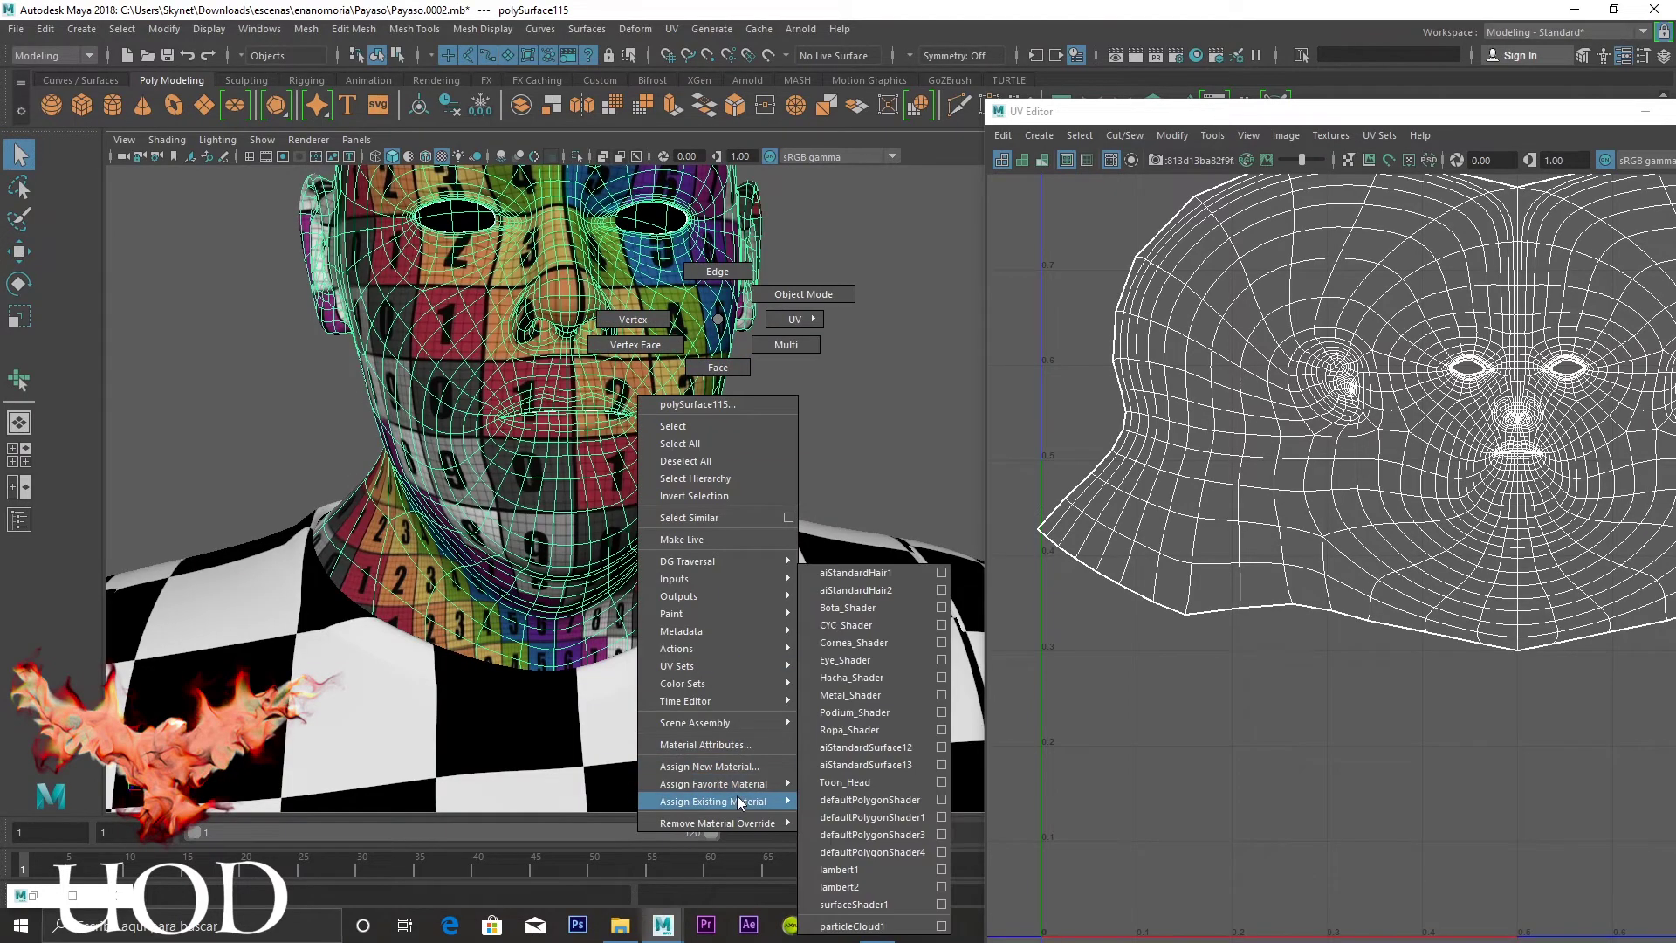
click(868, 748)
Orbit and zoom to inspect the neck and jaw, then reselect the head
alt+drag(879, 487, 789, 489)
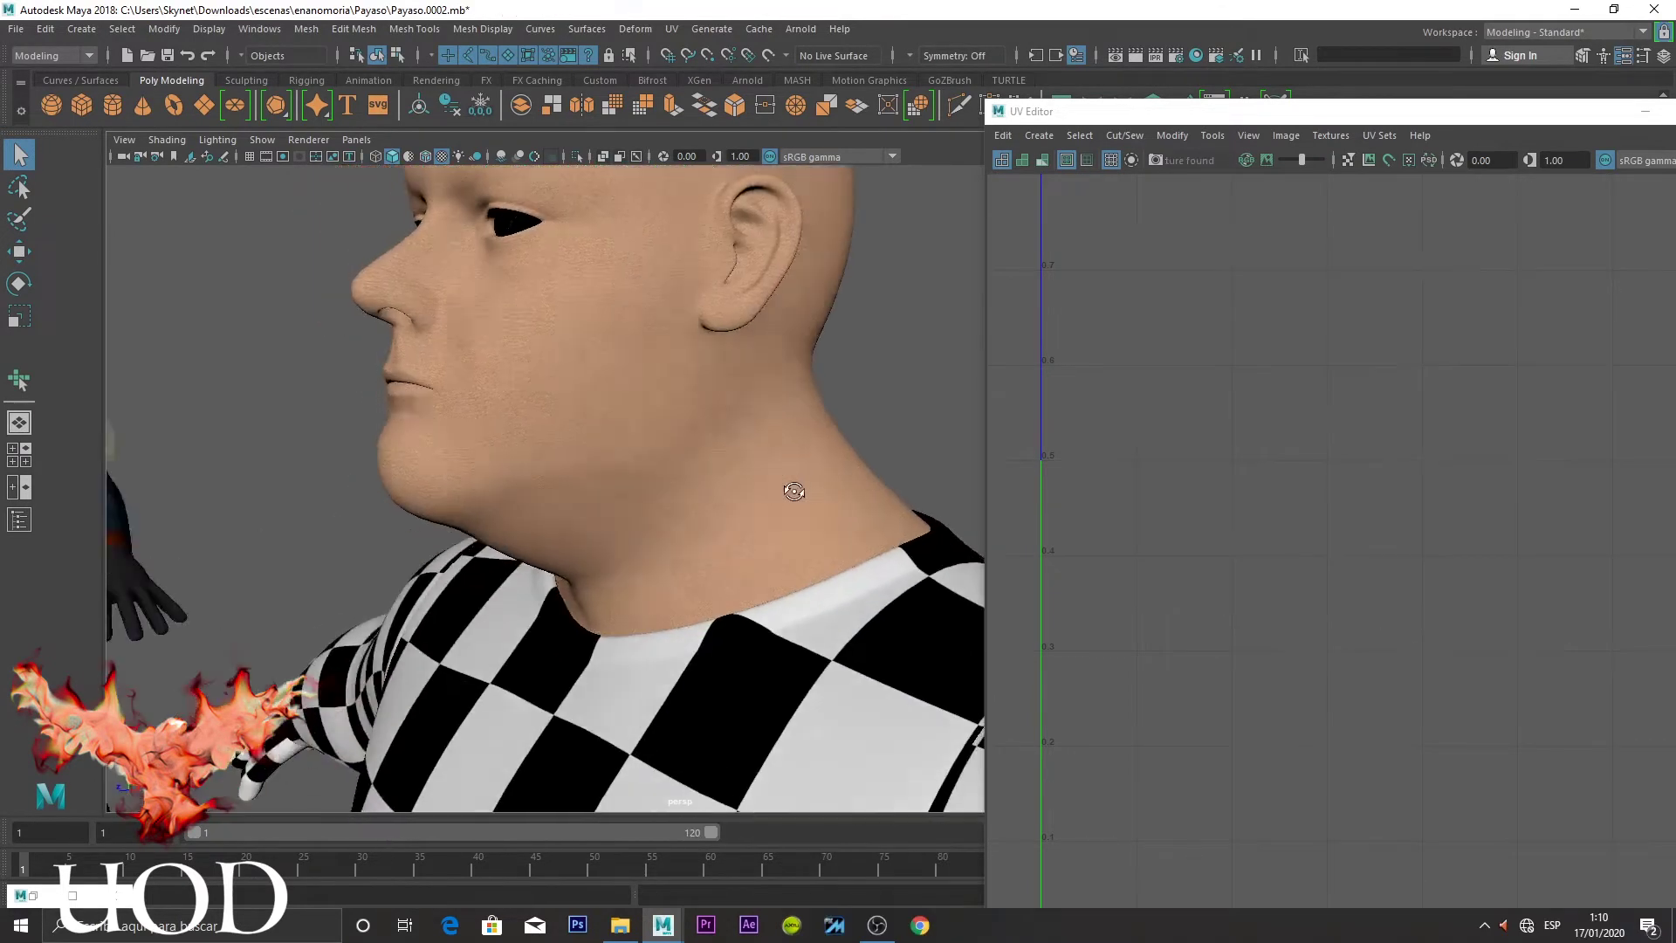
scroll(710, 550, up, 10)
scroll(768, 543, up, 2)
scroll(768, 541, down, 5)
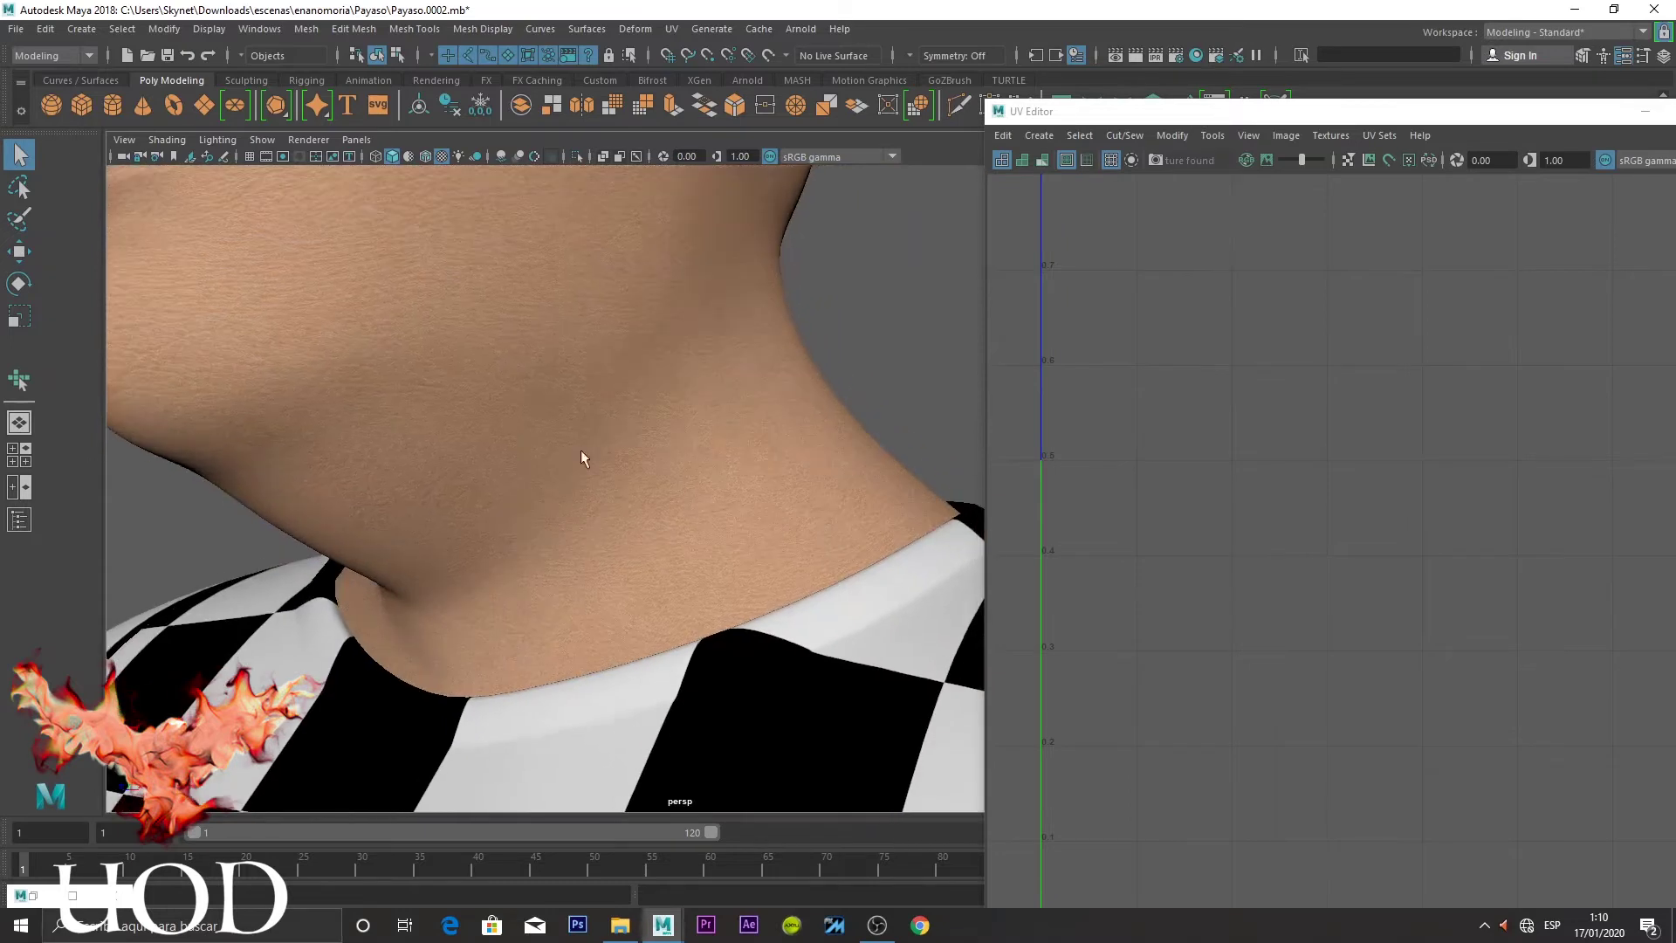
mouse_move(546, 455)
alt+mouse_down()
mouse_move(453, 400)
mouse_move(520, 512)
mouse_move(684, 524)
mouse_move(749, 446)
mouse_move(552, 471)
mouse_move(616, 455)
mouse_move(696, 479)
alt+mouse_up()
scroll(616, 455, up, 5)
scroll(527, 412, down, 5)
scroll(696, 506, up, 5)
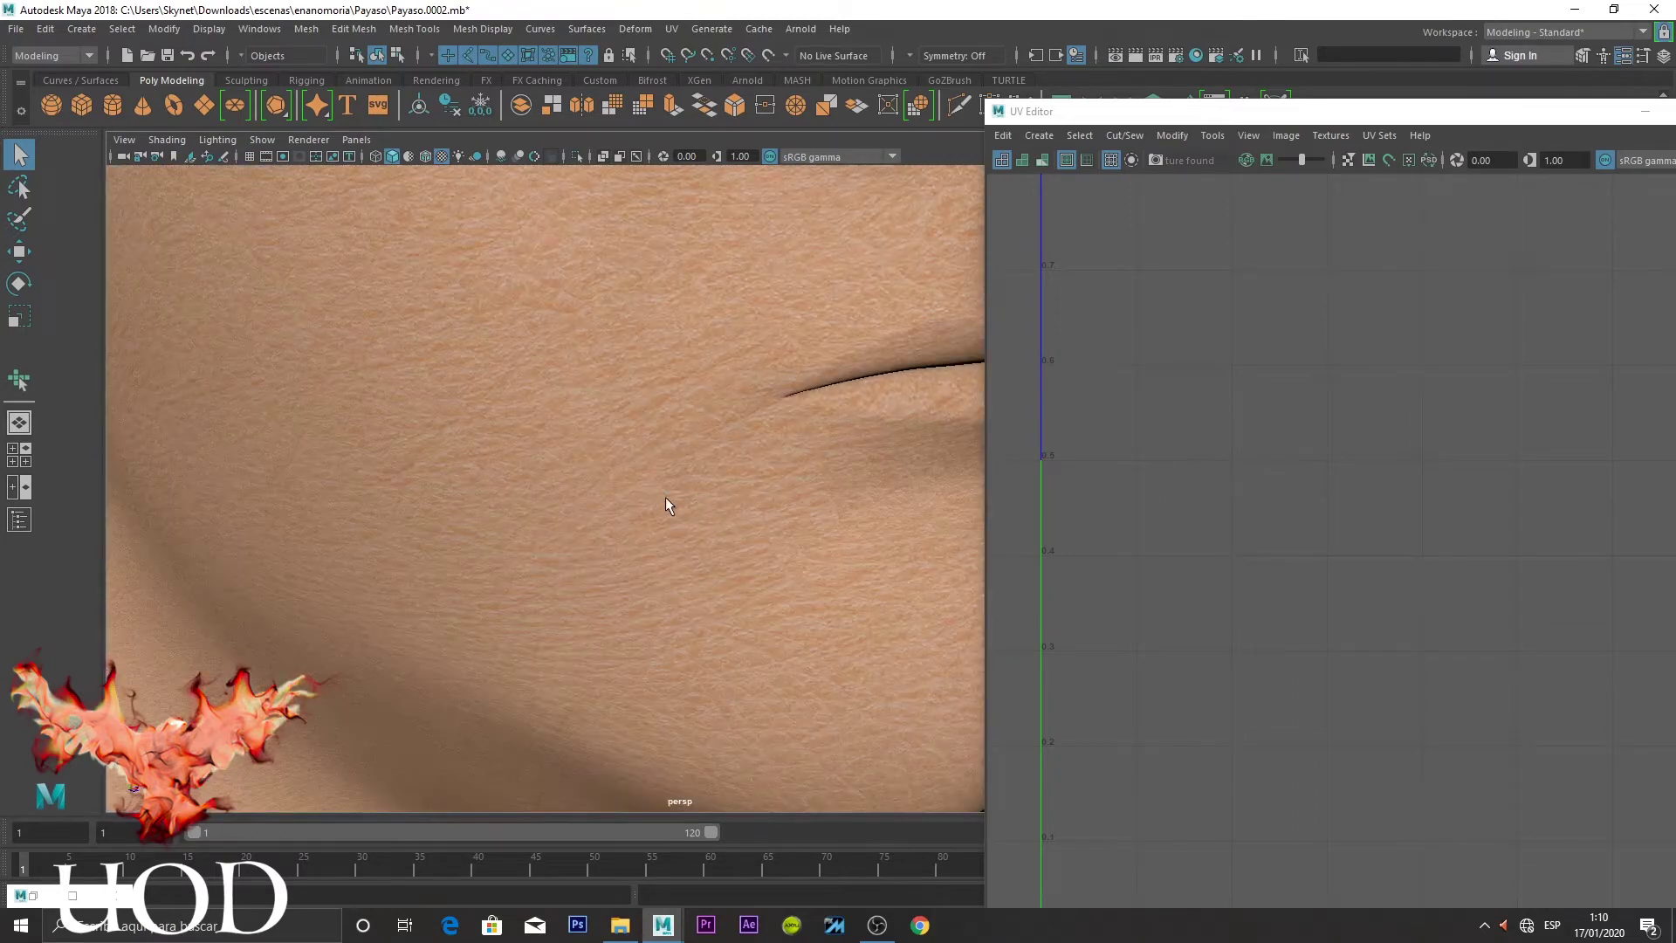
click(665, 497)
scroll(665, 505, down, 8)
Toggle smooth preview, centre the face UVs and orbit to a front view of the face
key(1)
alt+middle_drag(1469, 517, 1273, 499)
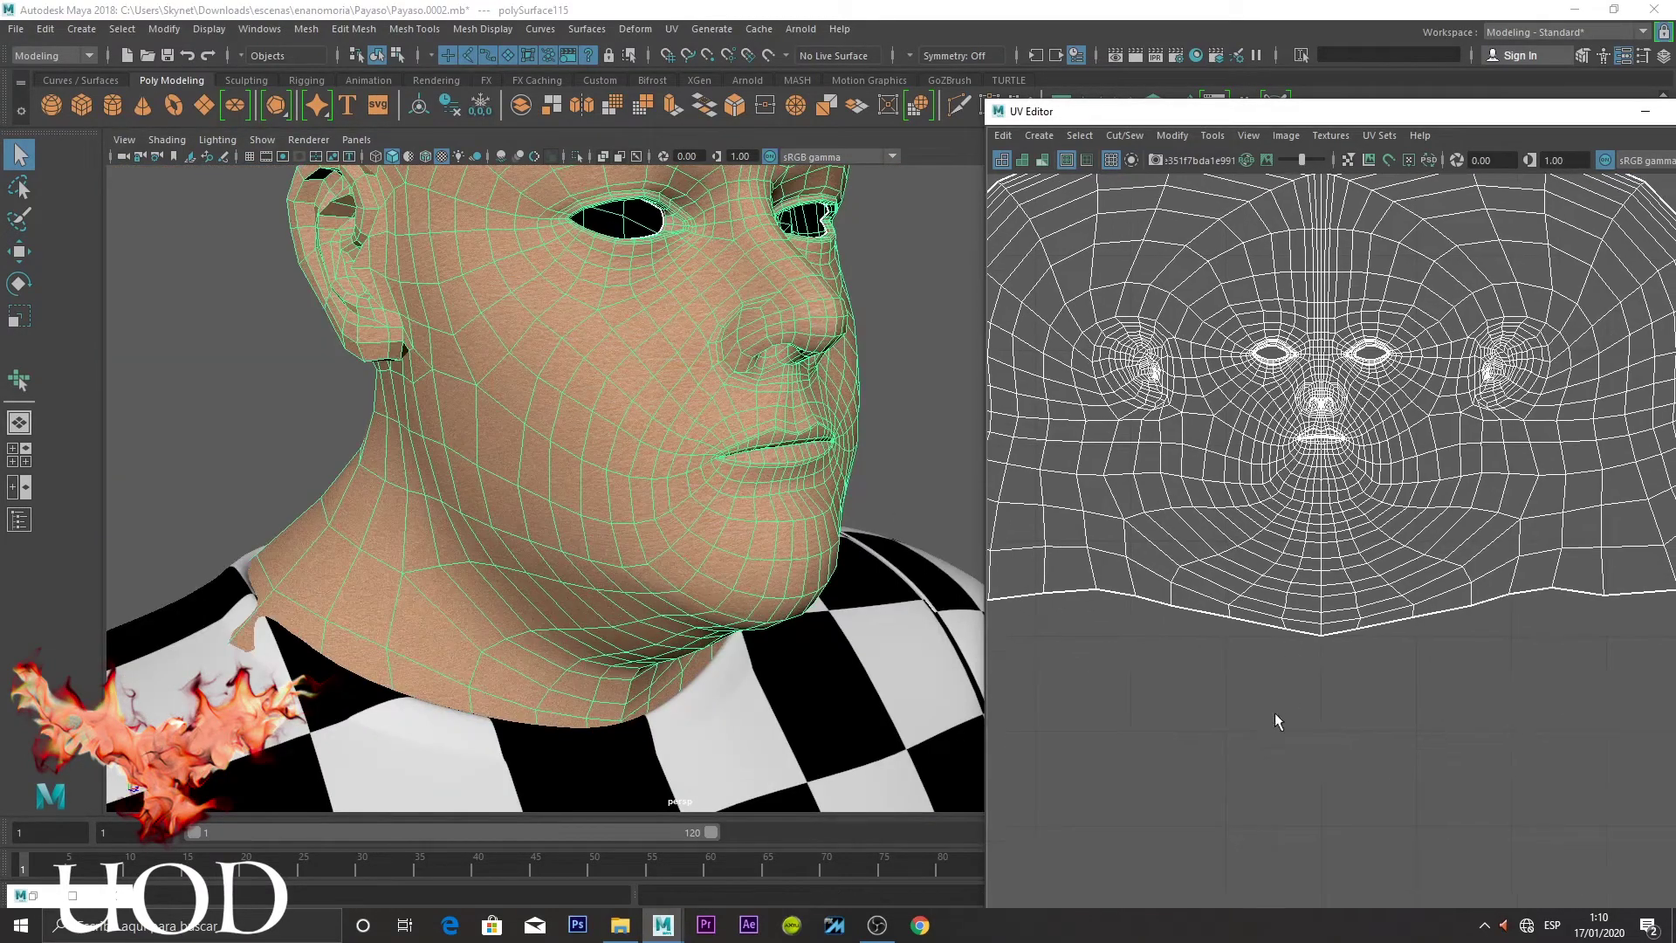
key(3)
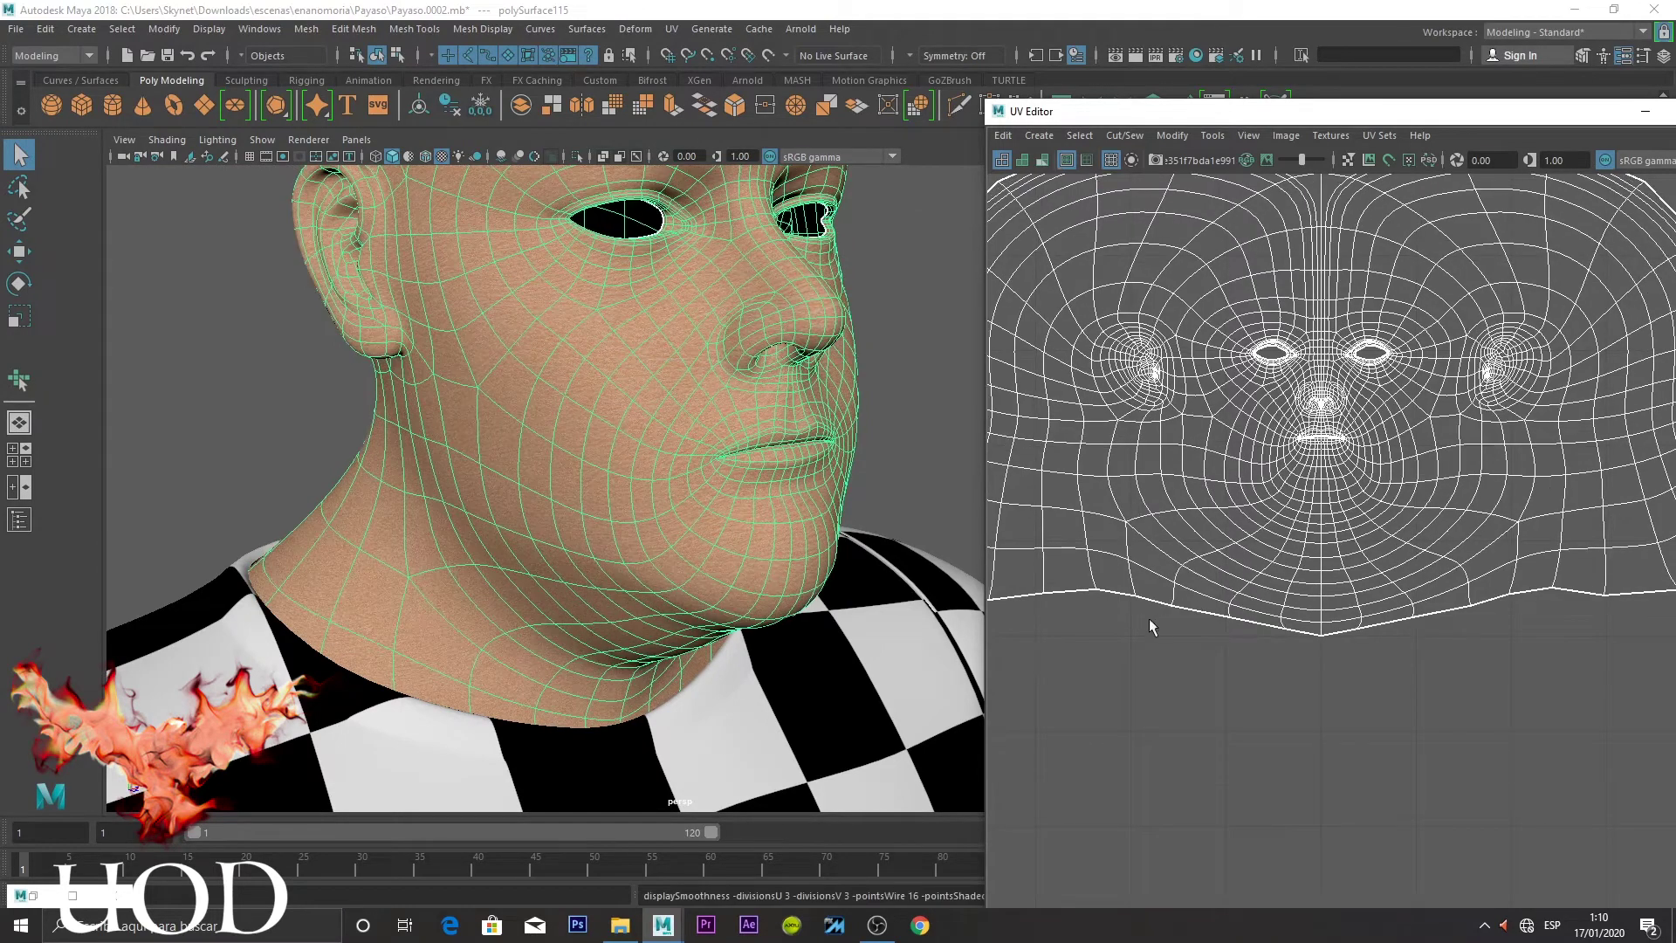
alt+drag(567, 366, 770, 363)
scroll(765, 364, up, 5)
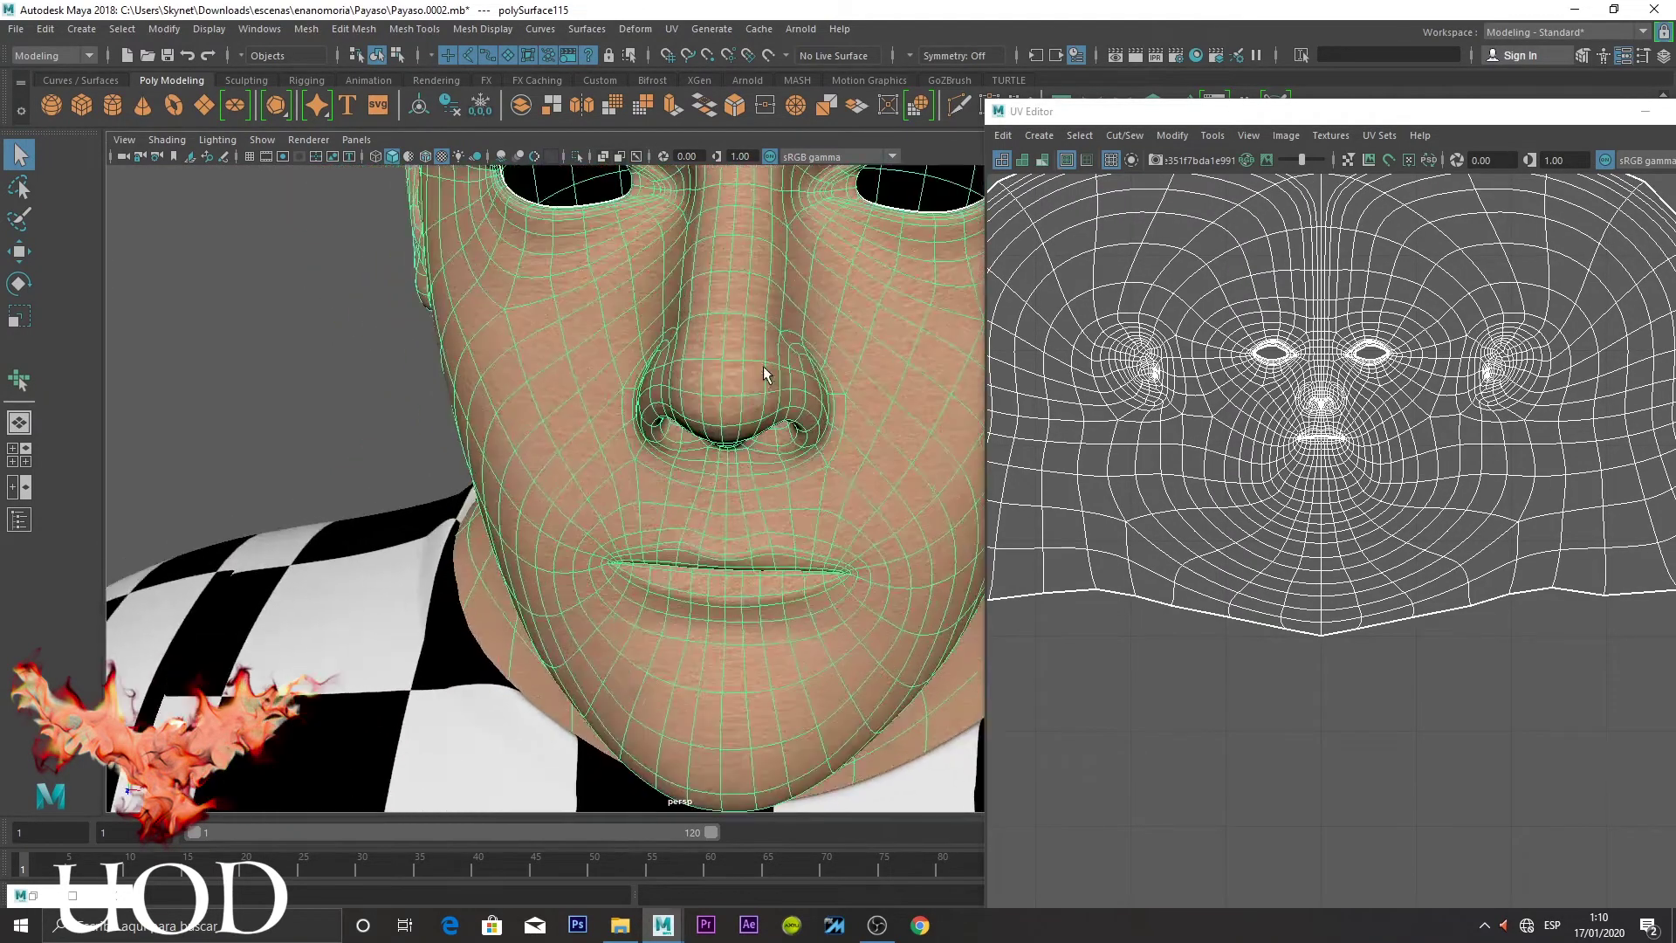
Delete the centre face strips from nose to chin and the right half of the head
key(F11)
click(735, 374)
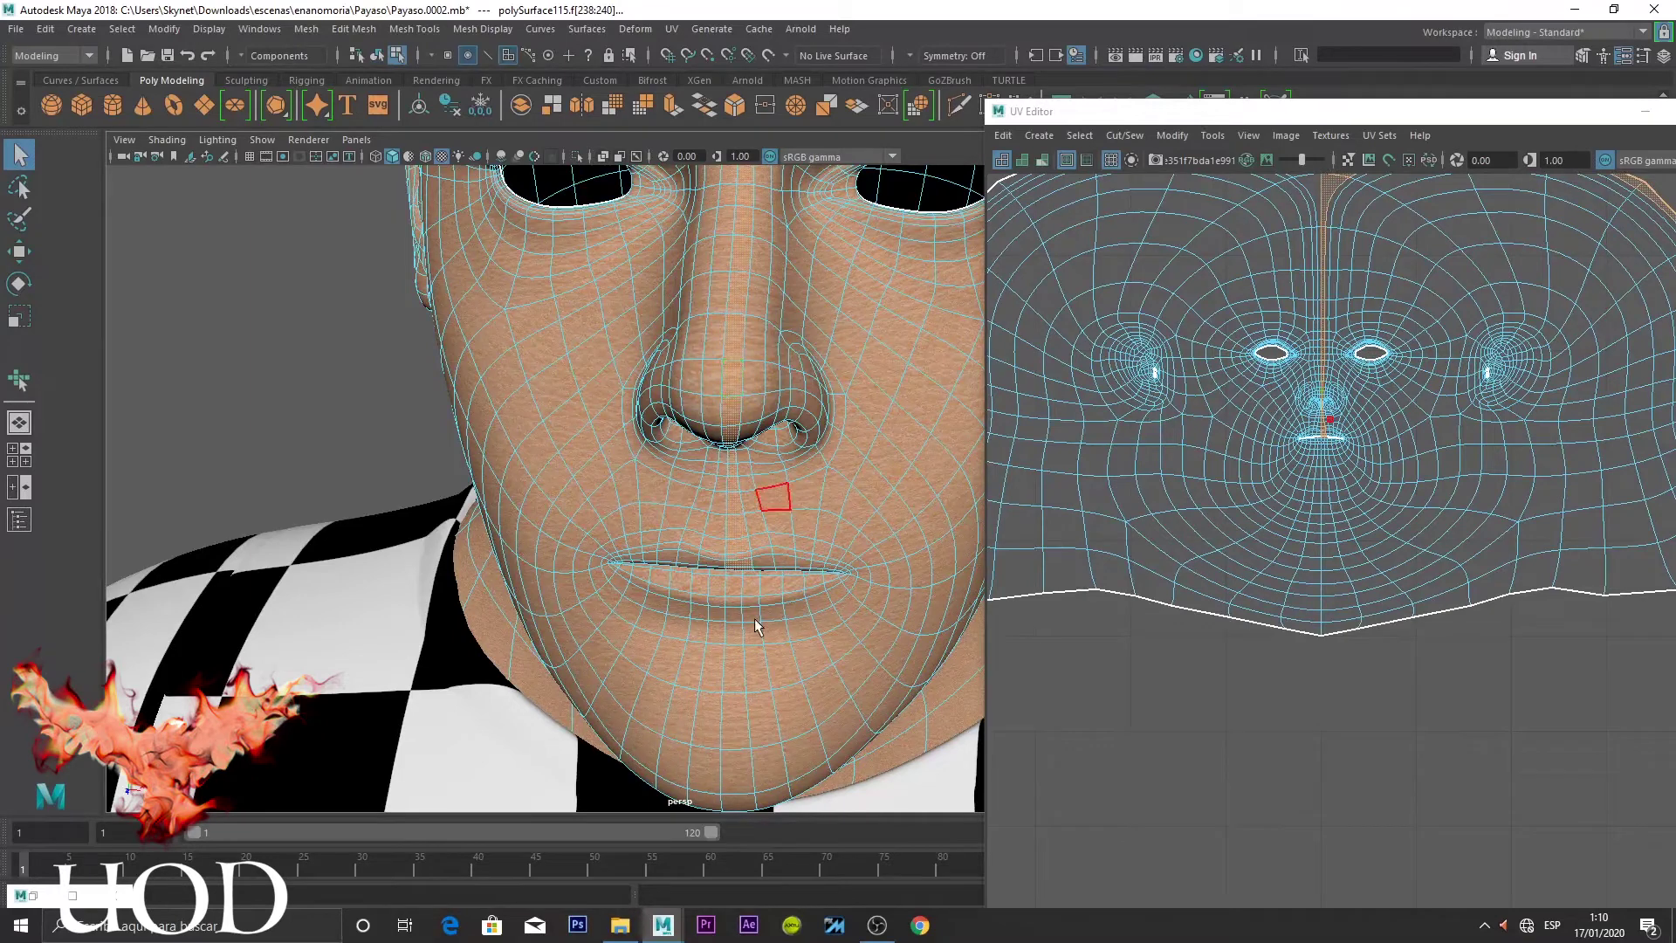
key(Delete)
double_click(731, 604)
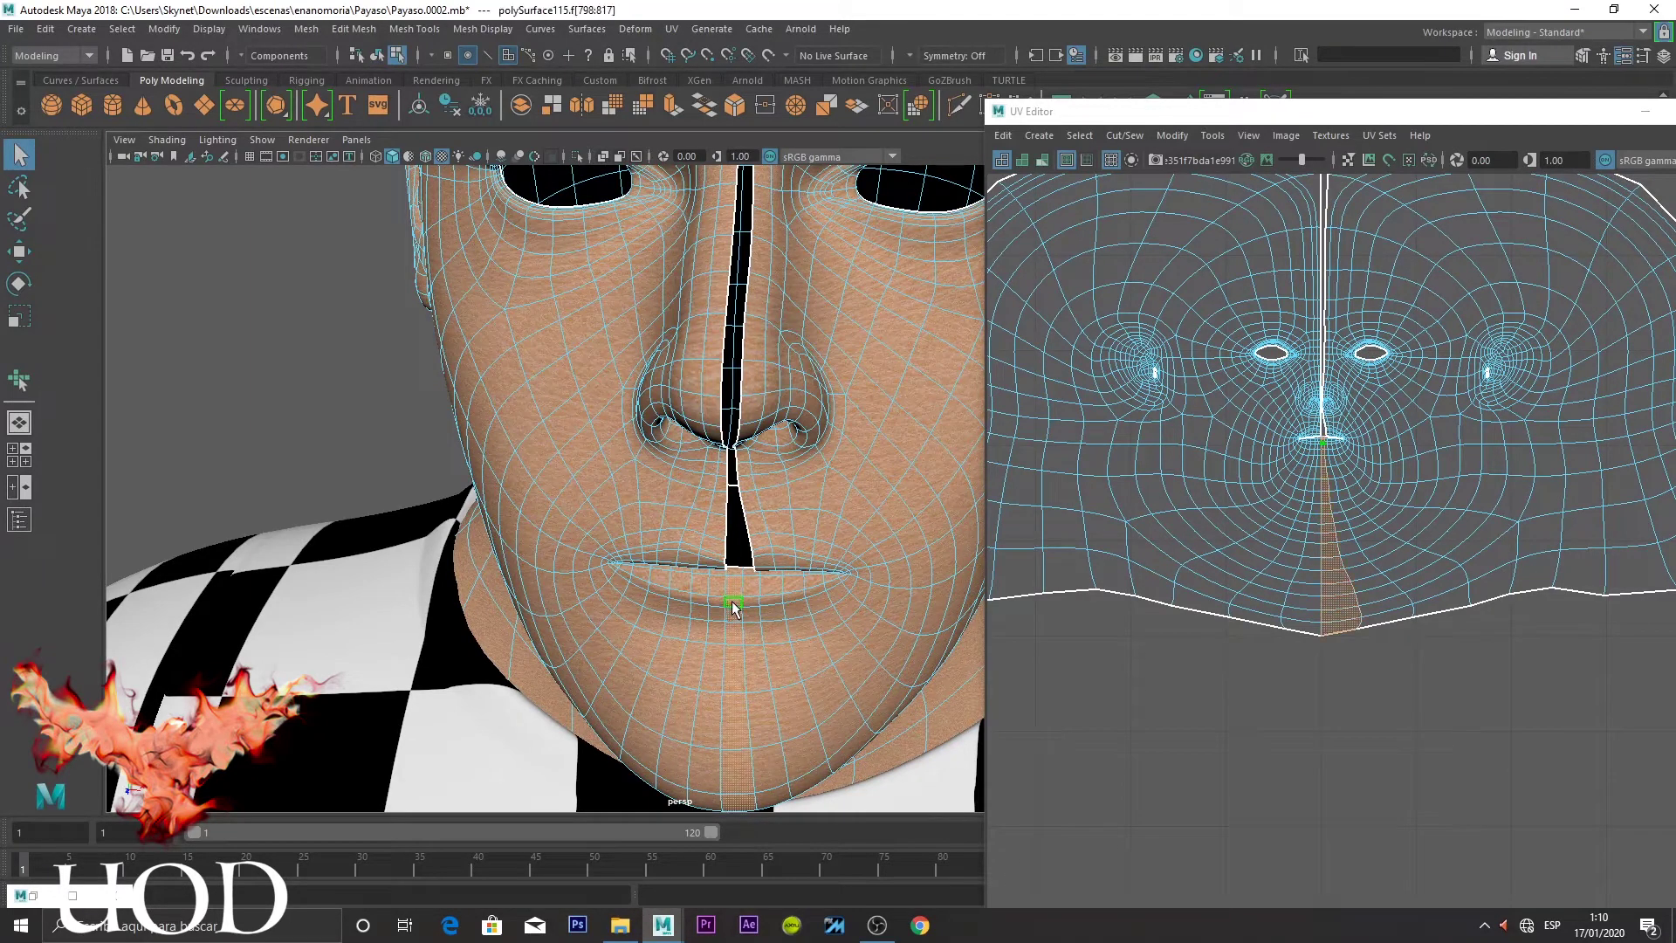
key(Delete)
double_click(792, 391)
key(Delete)
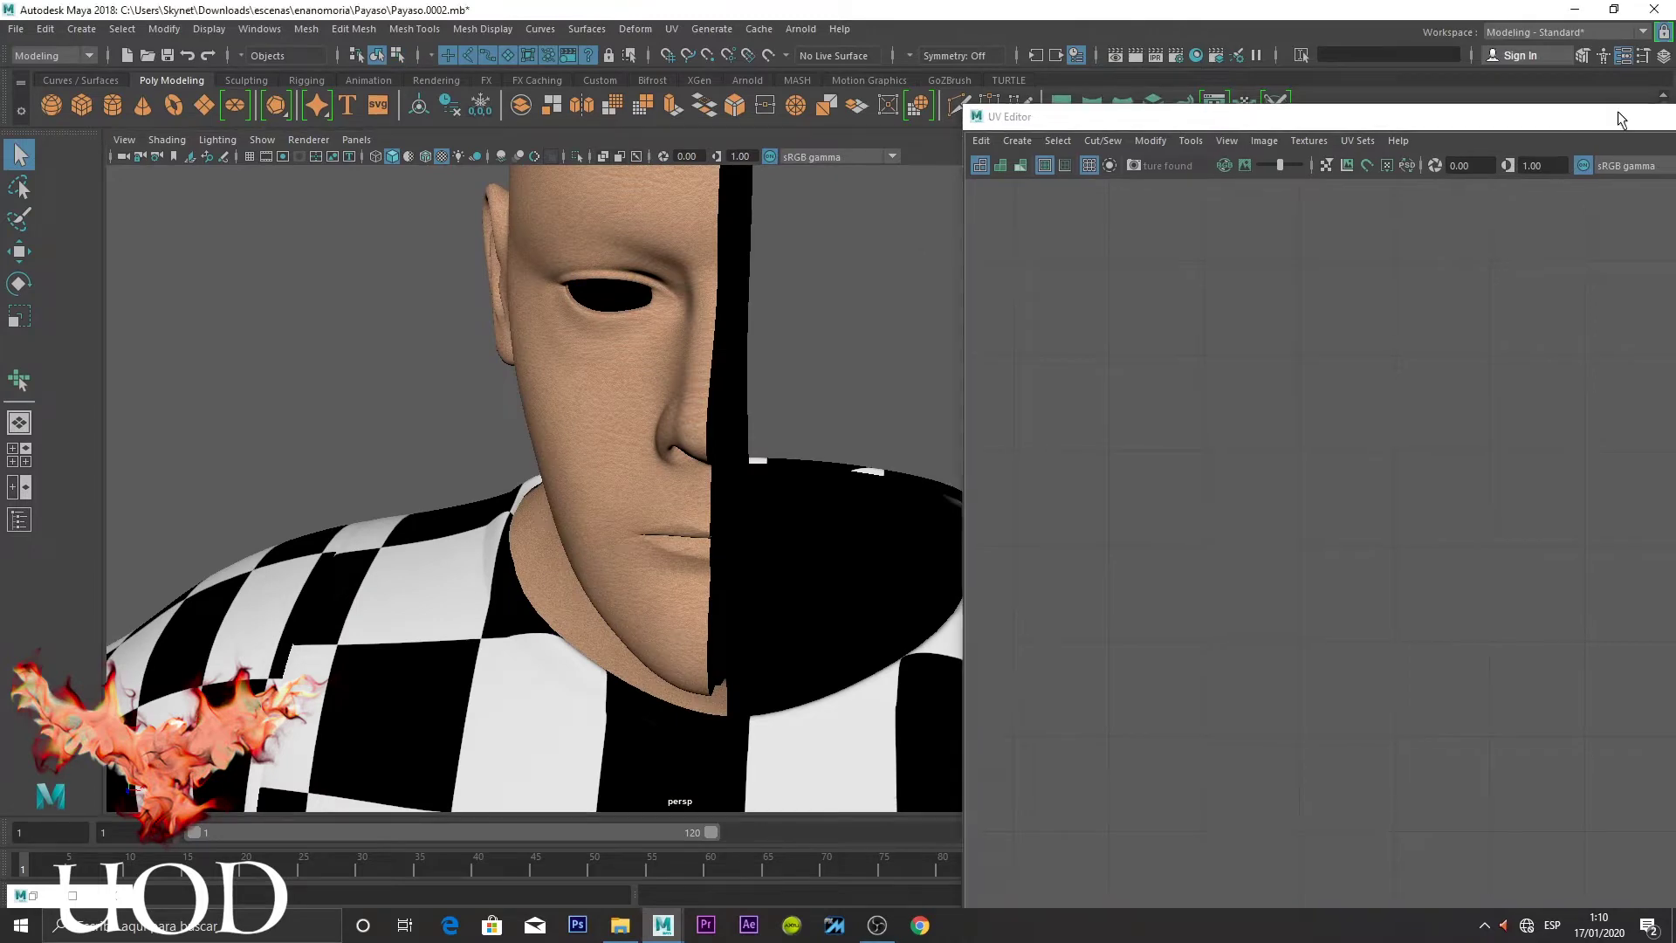
Close the UV Editor, turn on textured display and select the half head
click(1652, 111)
alt+drag(783, 405, 665, 305)
click(665, 306)
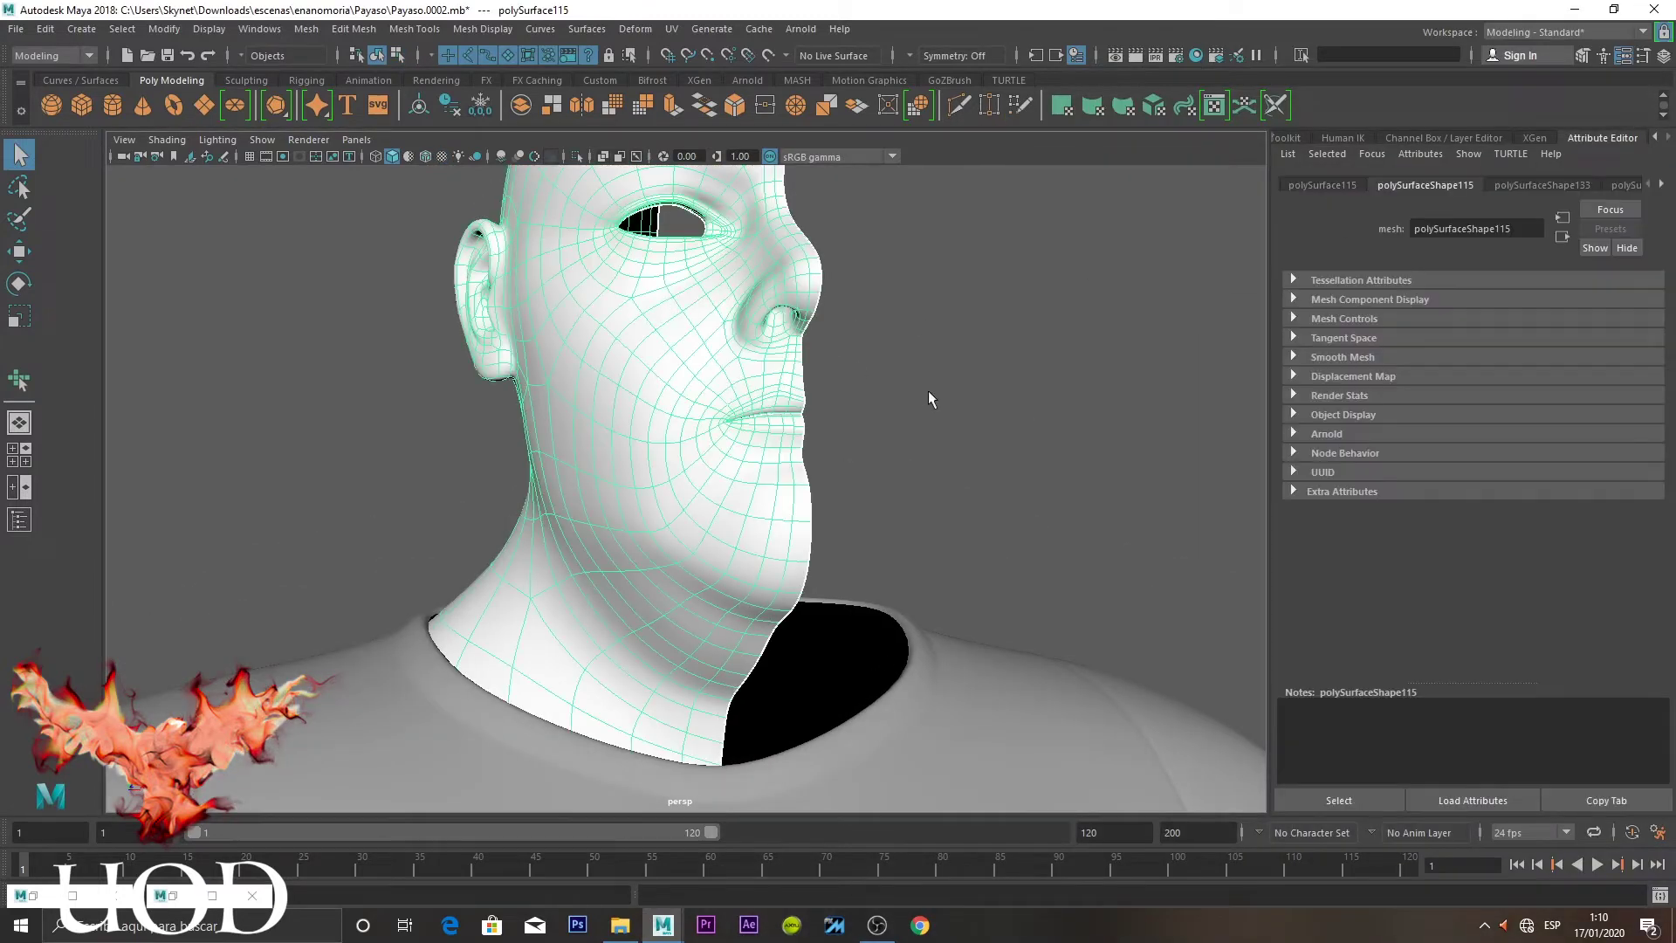
key(6)
click(908, 419)
scroll(892, 452, up, 3)
click(890, 453)
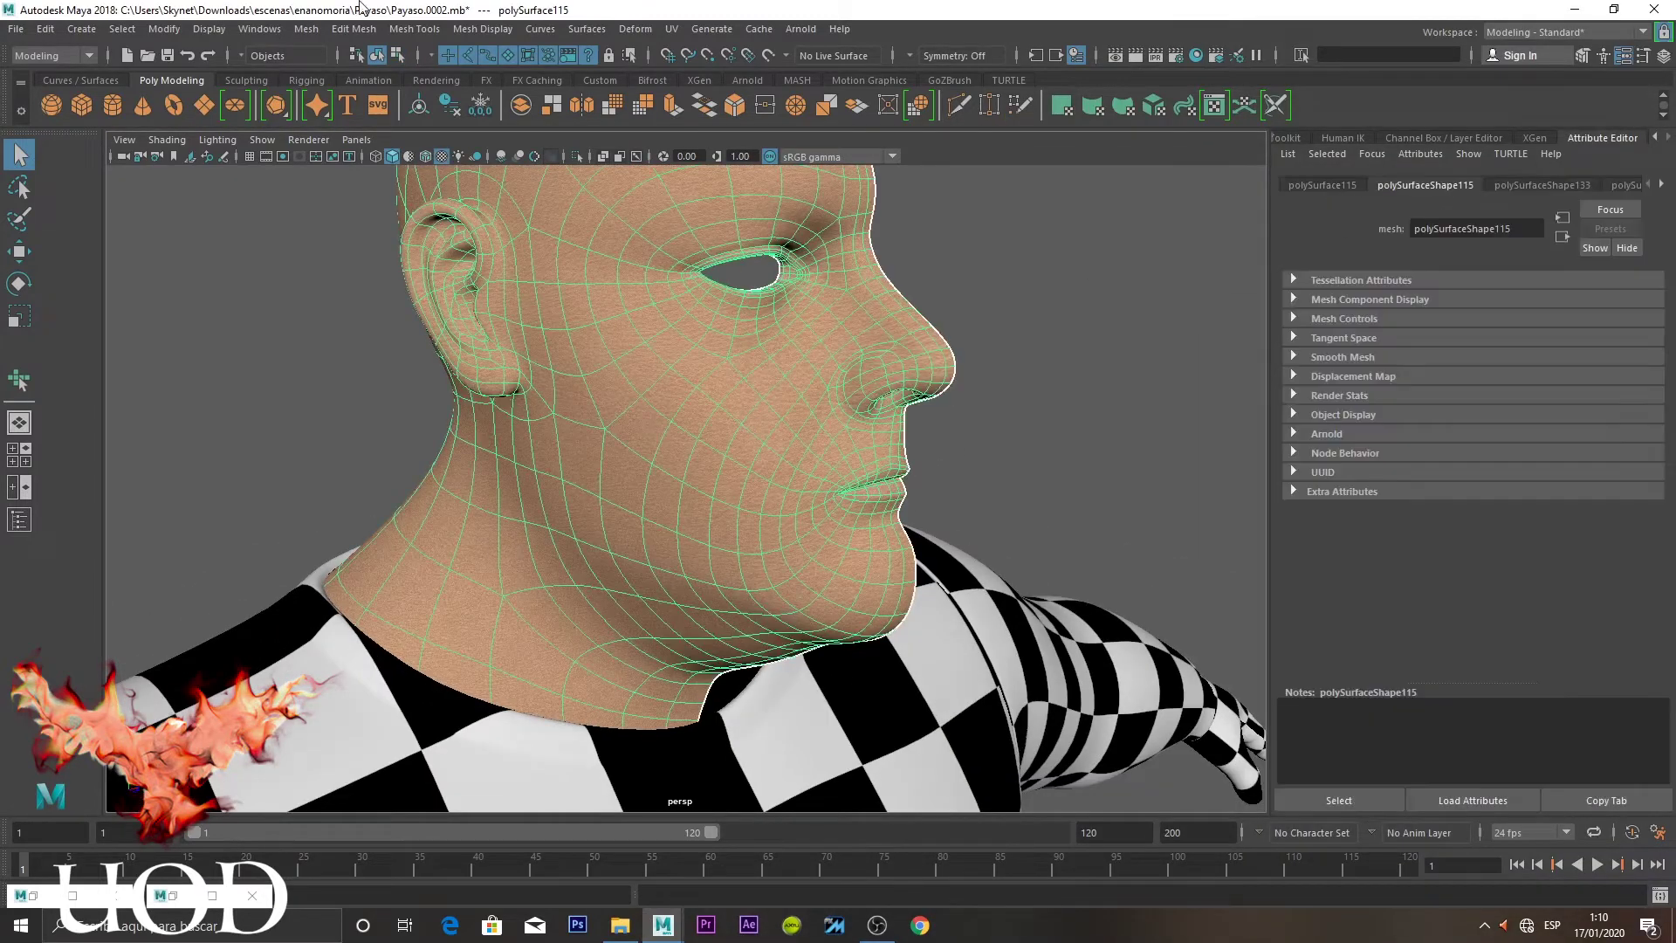
Mirror the half head across X in the positive direction with merge threshold 0.001
click(308, 33)
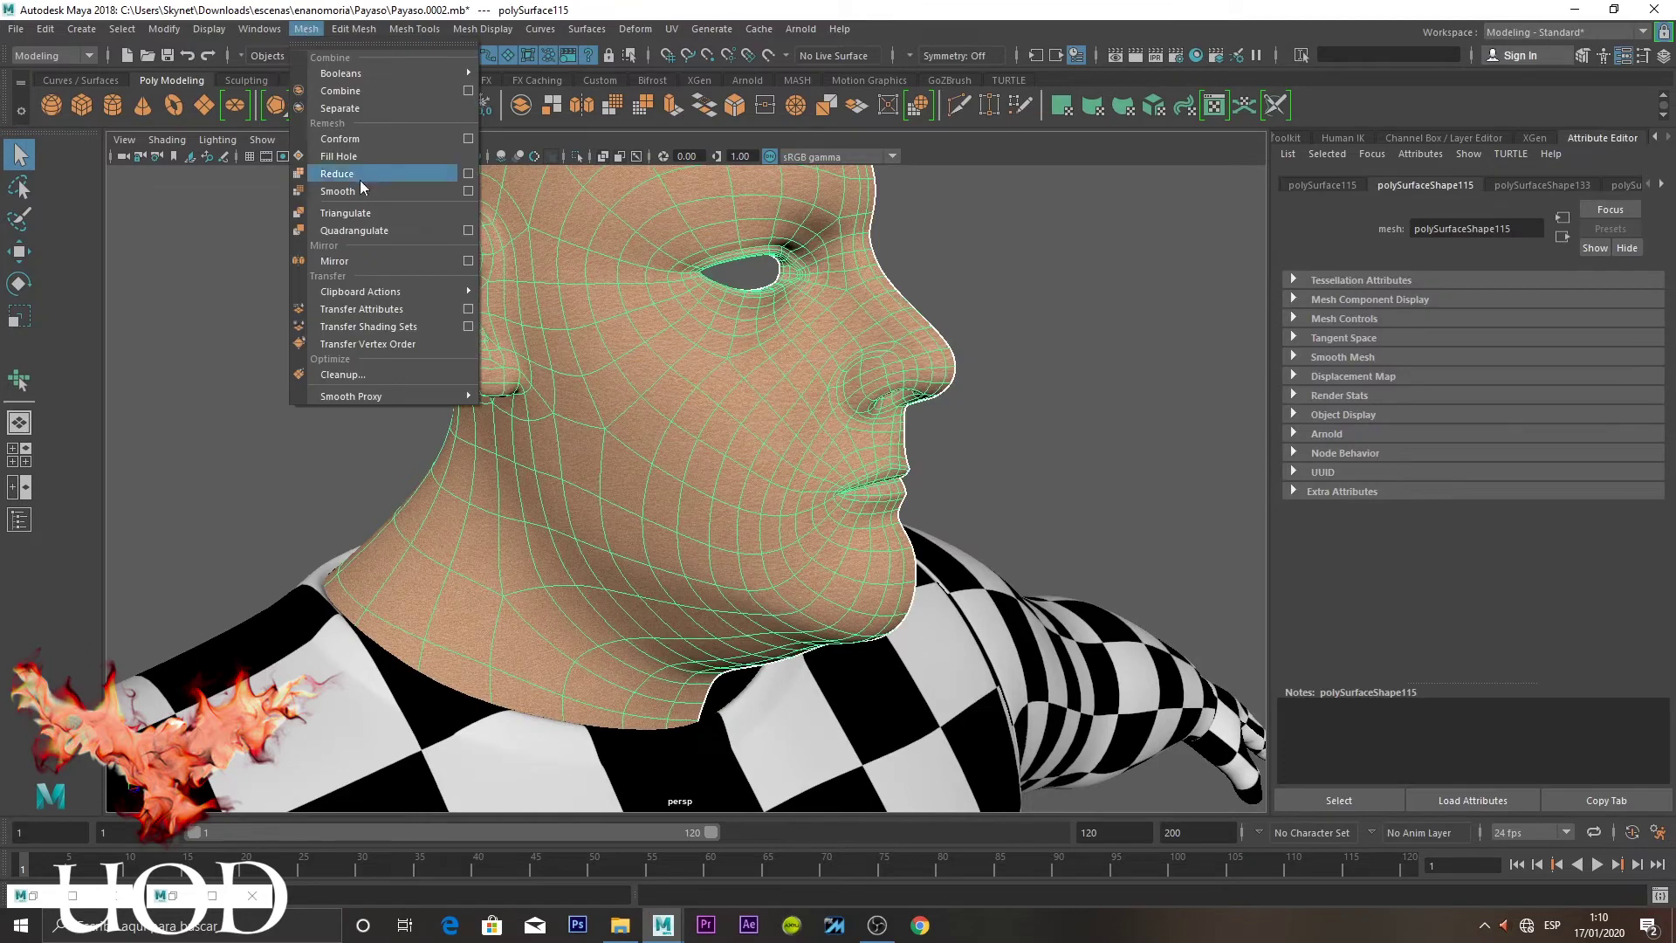
click(334, 260)
alt+drag(1006, 369, 947, 374)
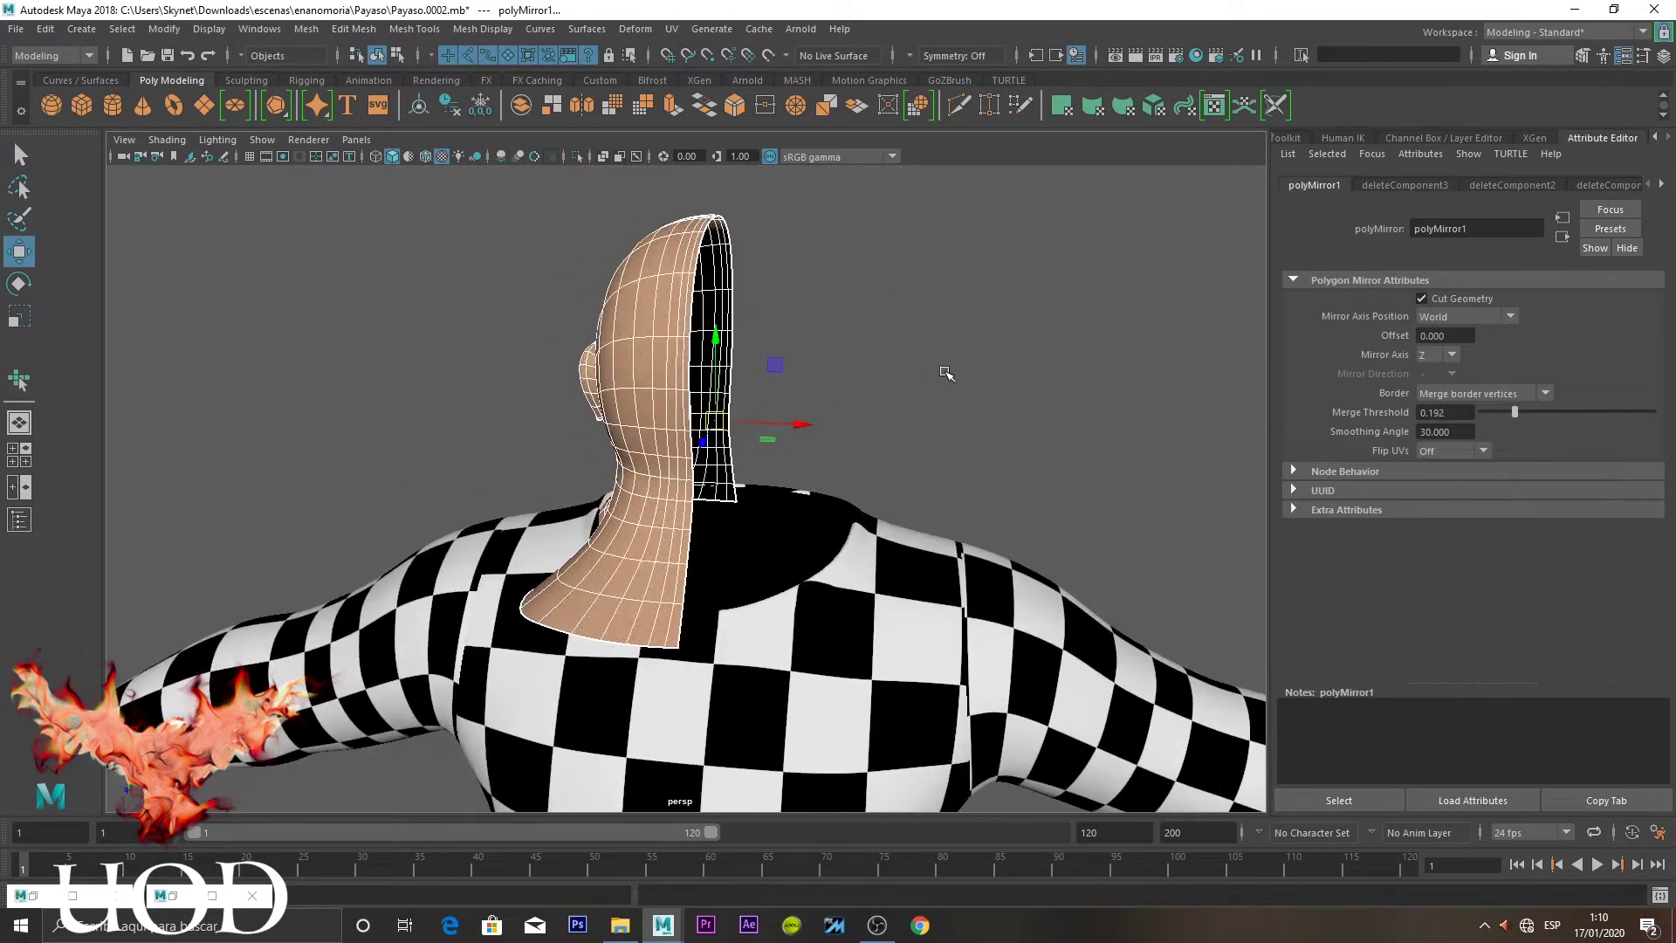
key(t)
click(1189, 338)
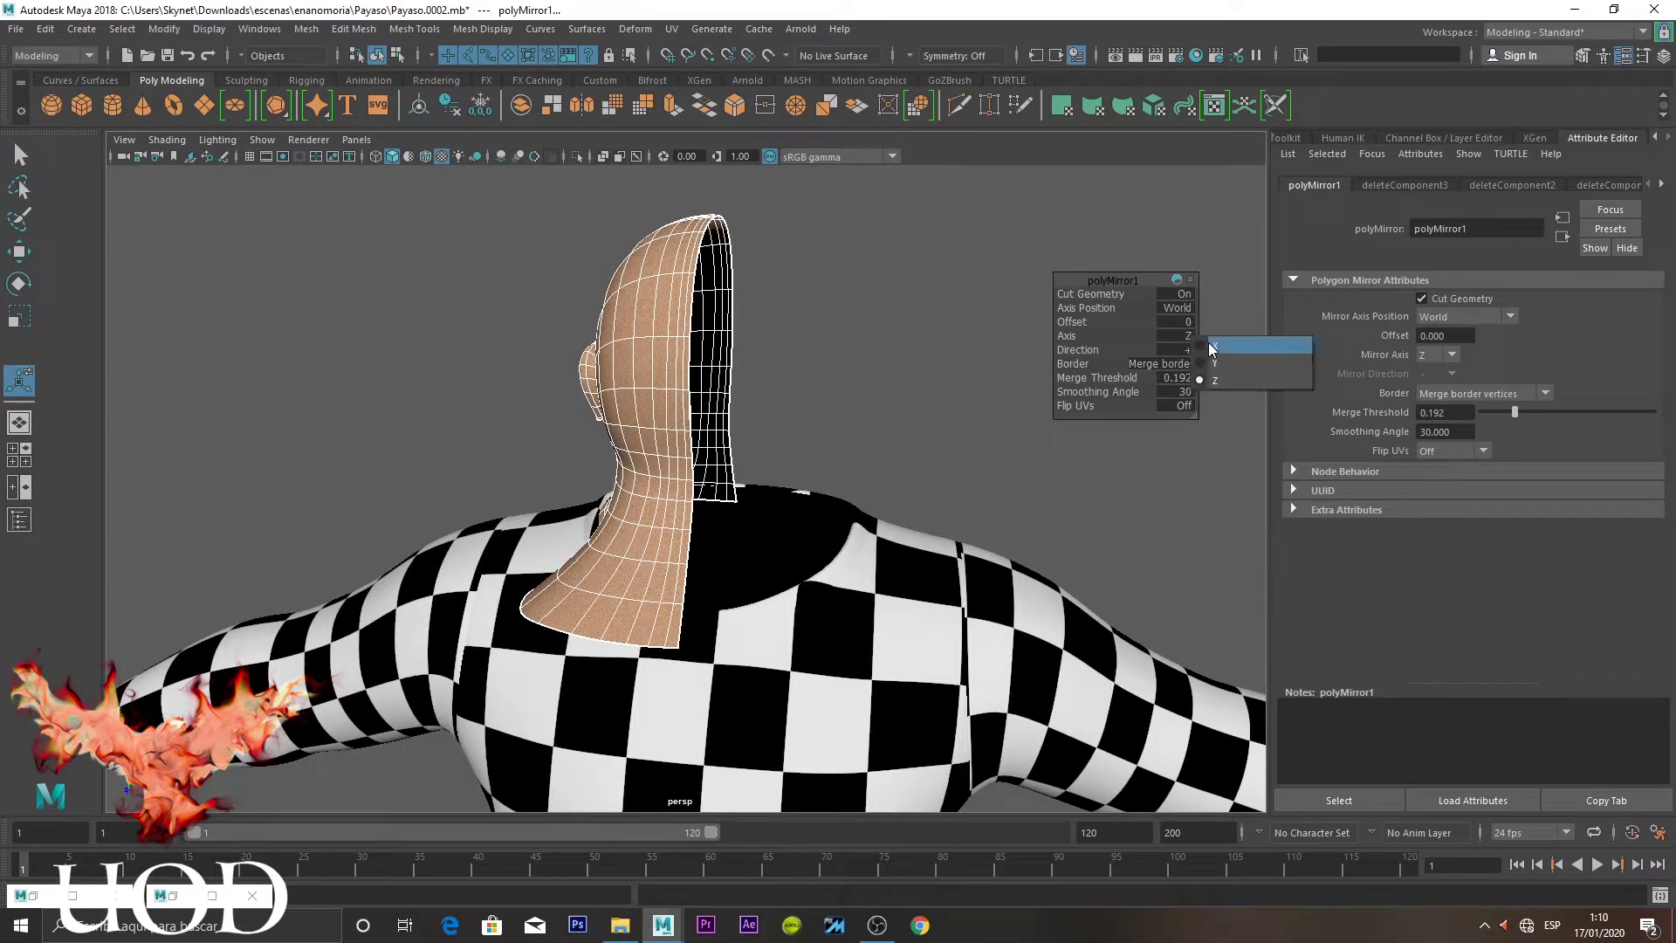
click(1214, 365)
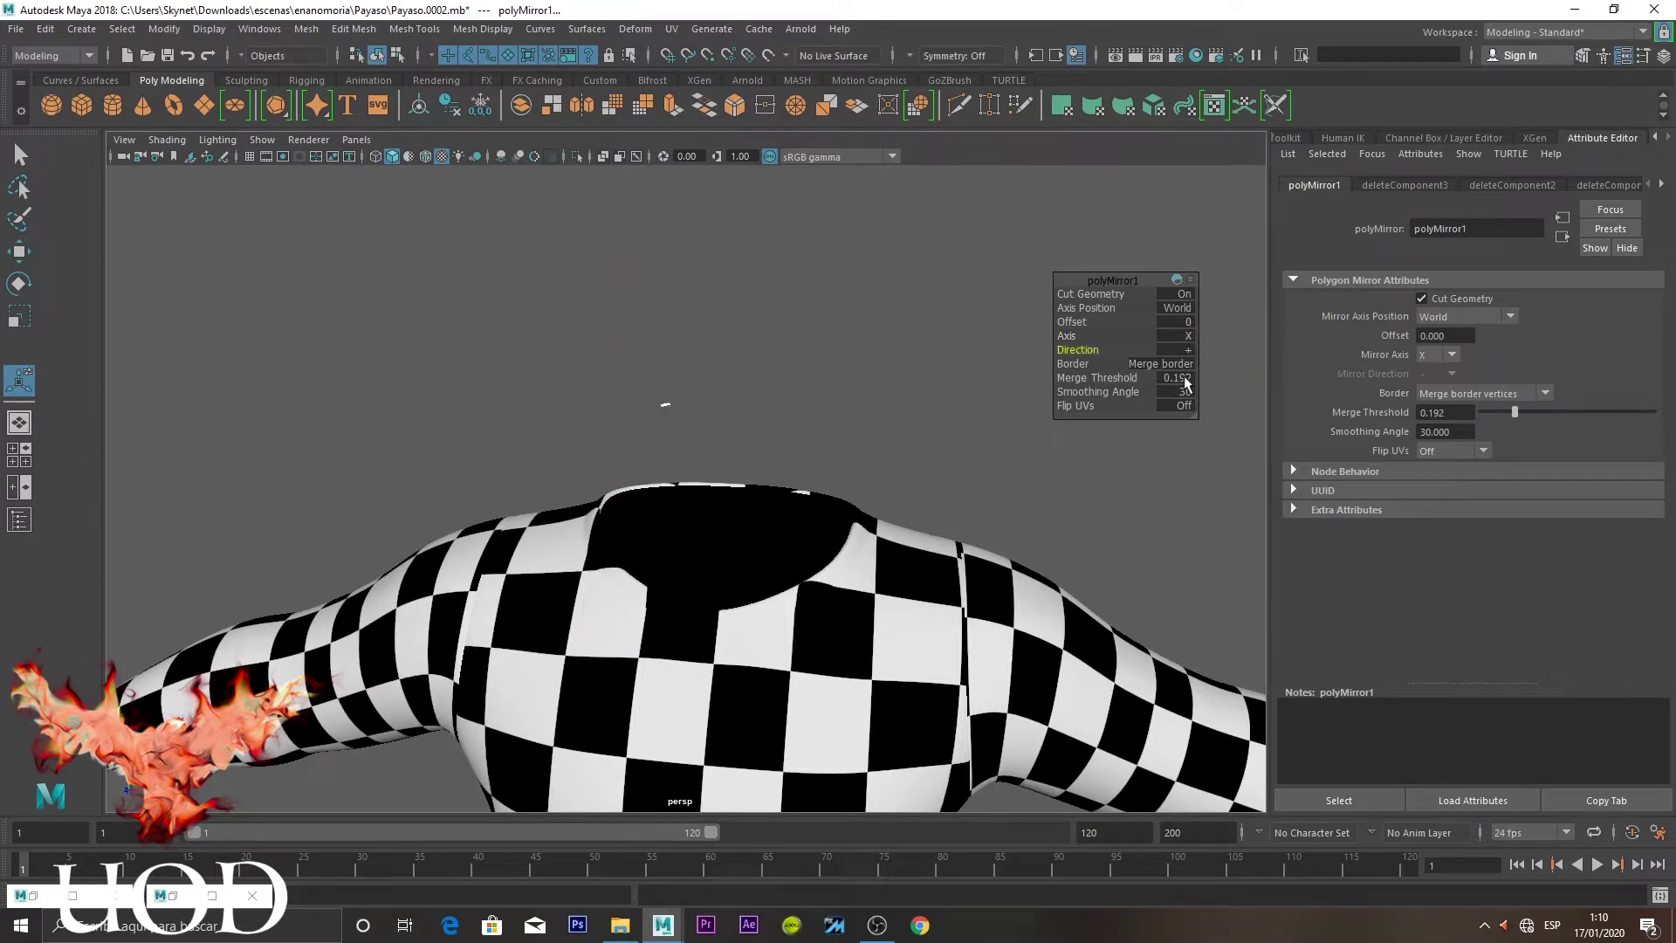
text(0.001)
key(Return)
scroll(920, 365, down, 5)
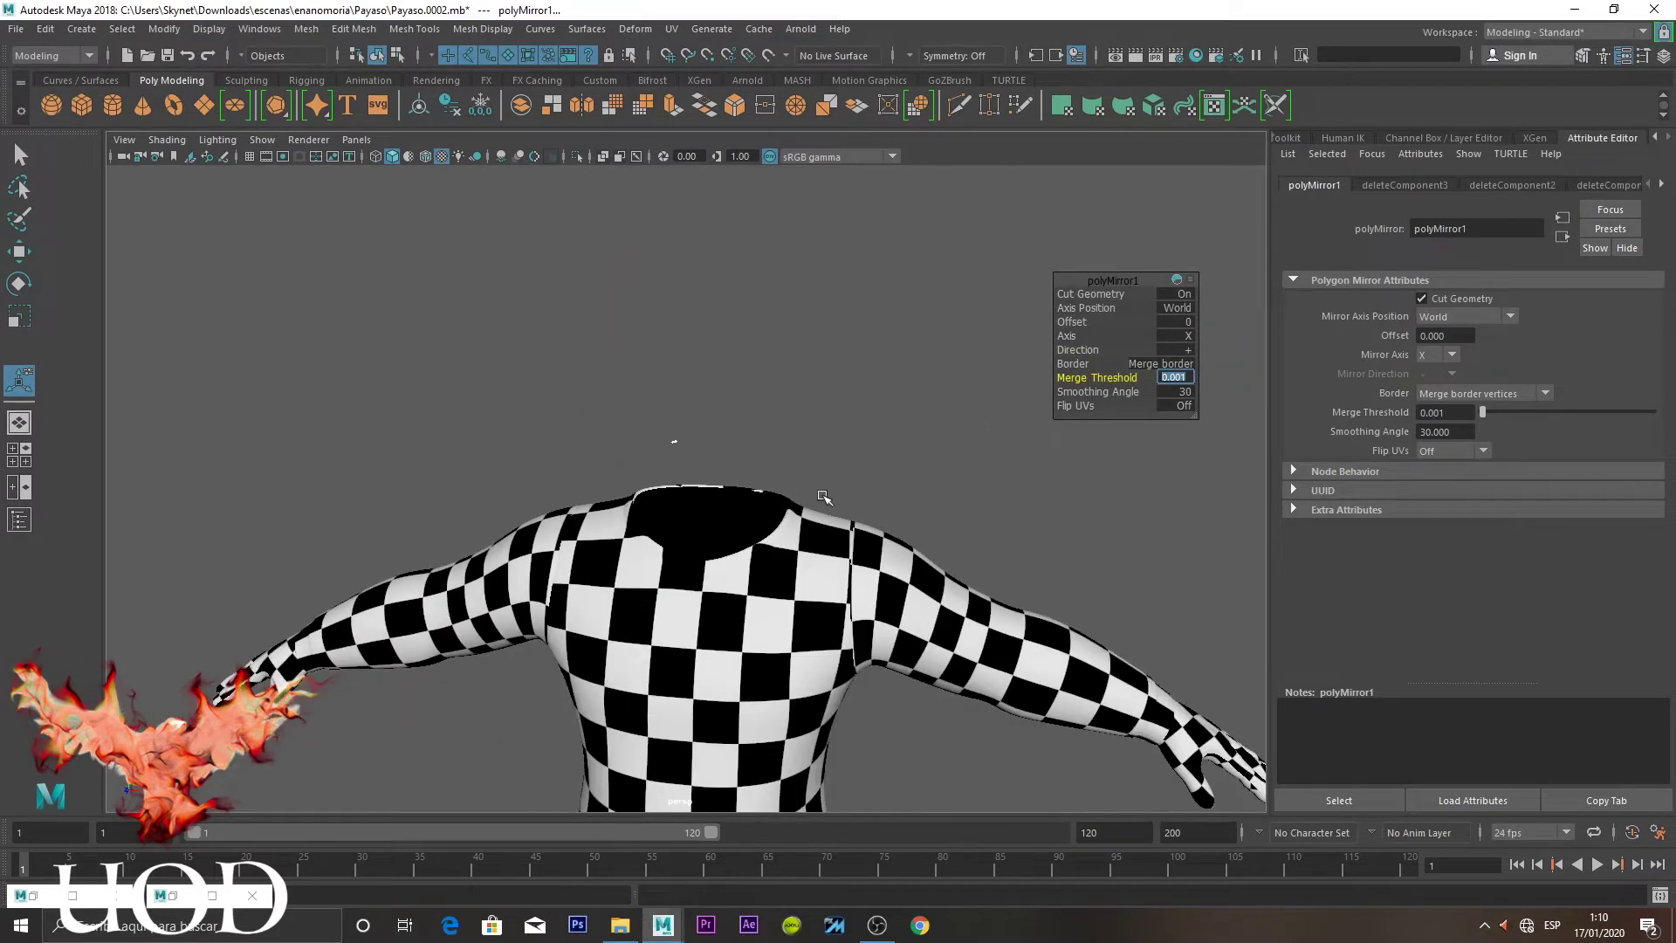
scroll(790, 489, down, 5)
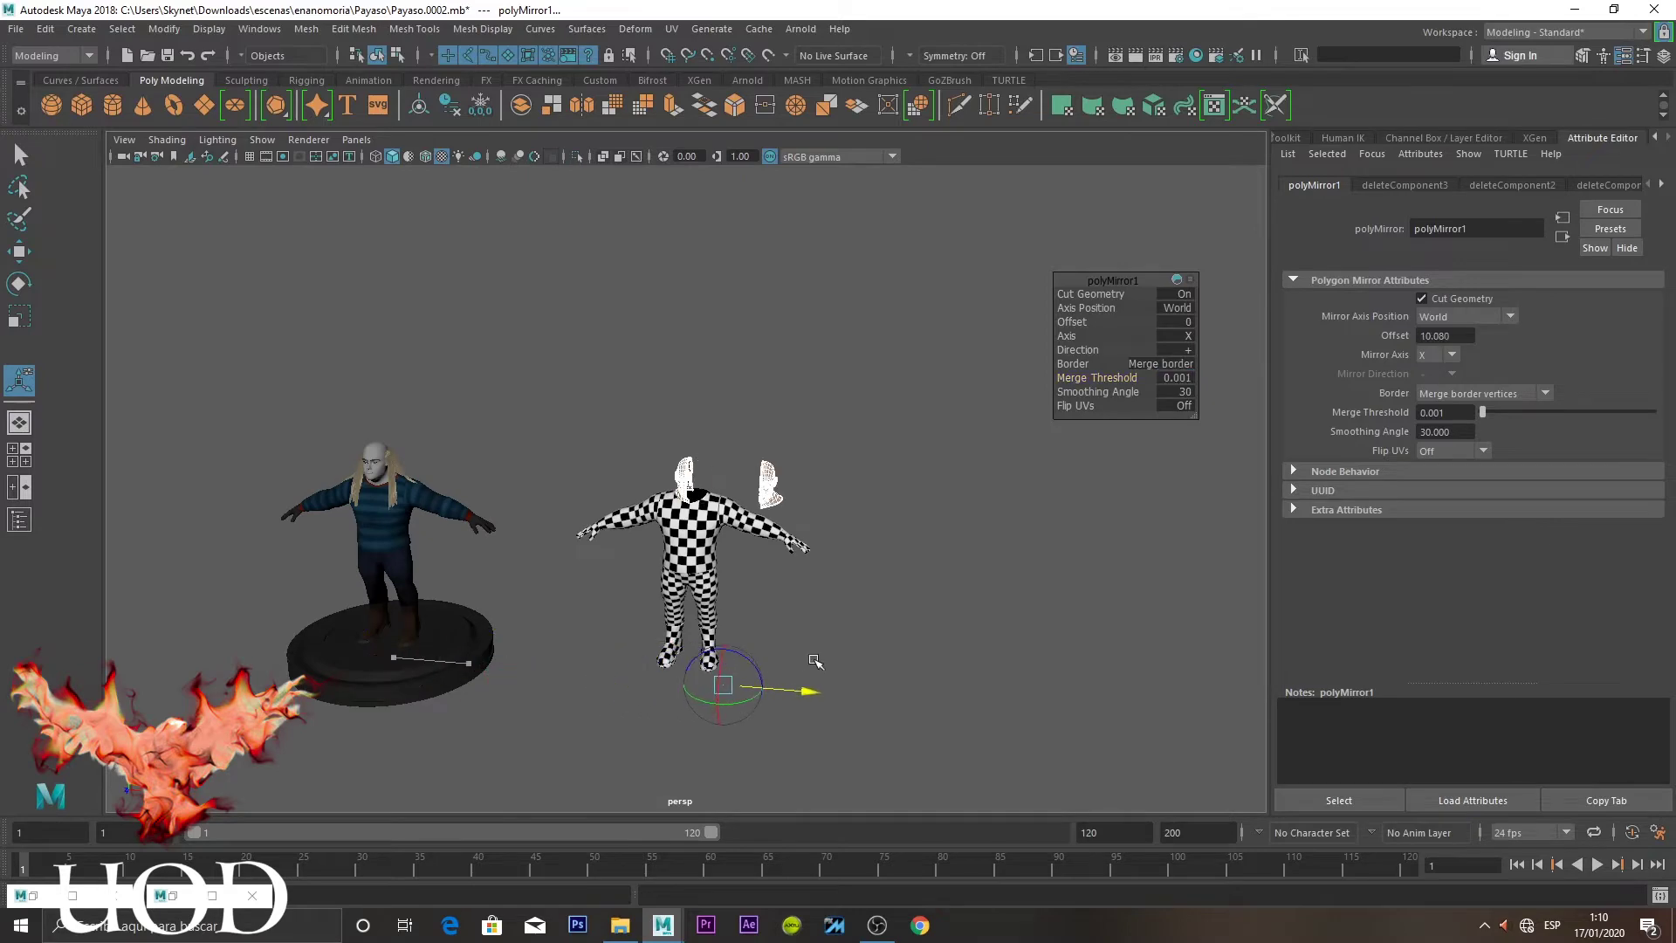
Select the faces of one head half and isolate them in the view
click(924, 475)
scroll(923, 475, up, 5)
scroll(1005, 437, up, 3)
click(1005, 437)
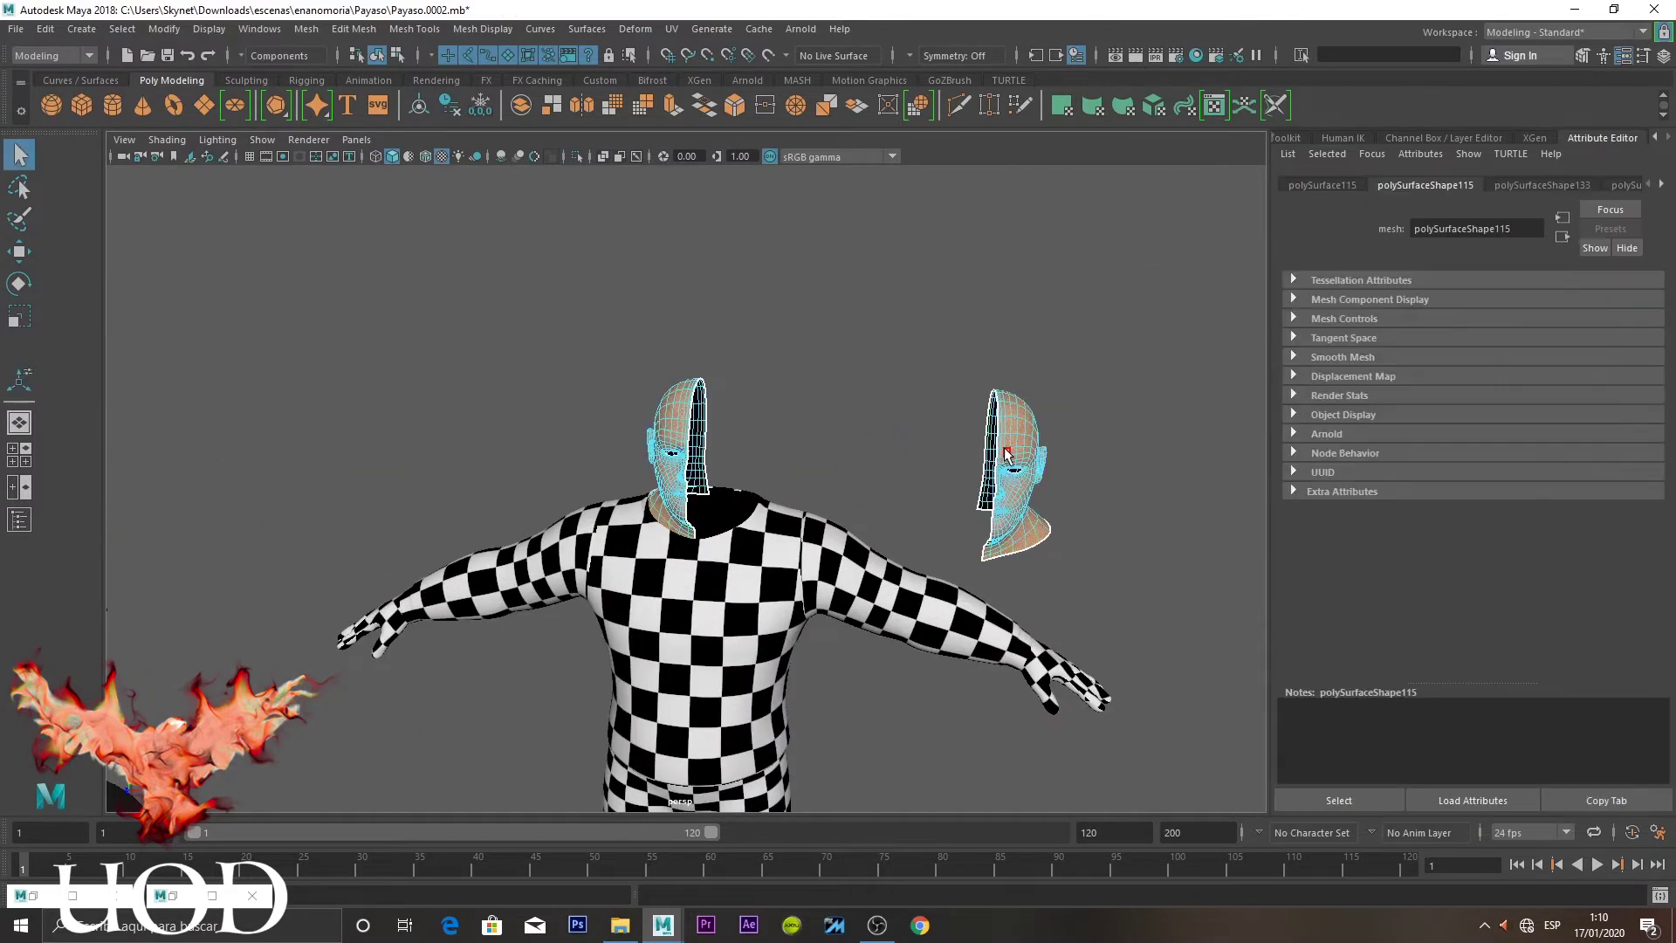
key(space)
drag(663, 601, 385, 604)
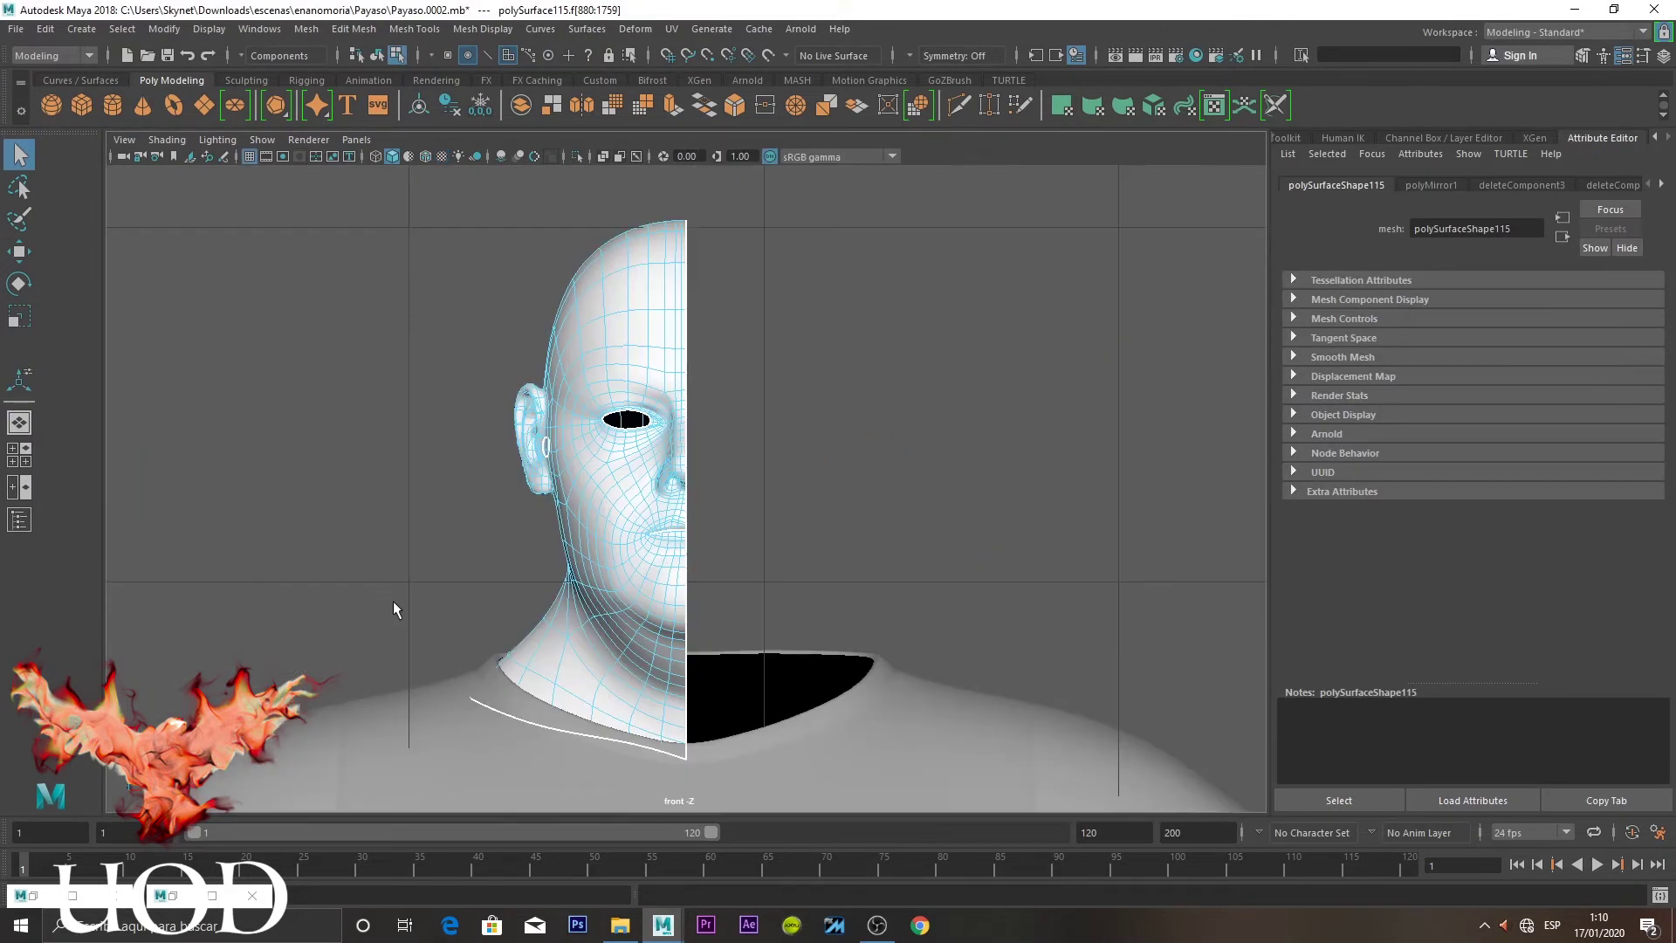
key(ctrl+1)
key(ctrl+1)
Move the isolated head half left until it meets the other half at the centre
scroll(636, 487, up, 3)
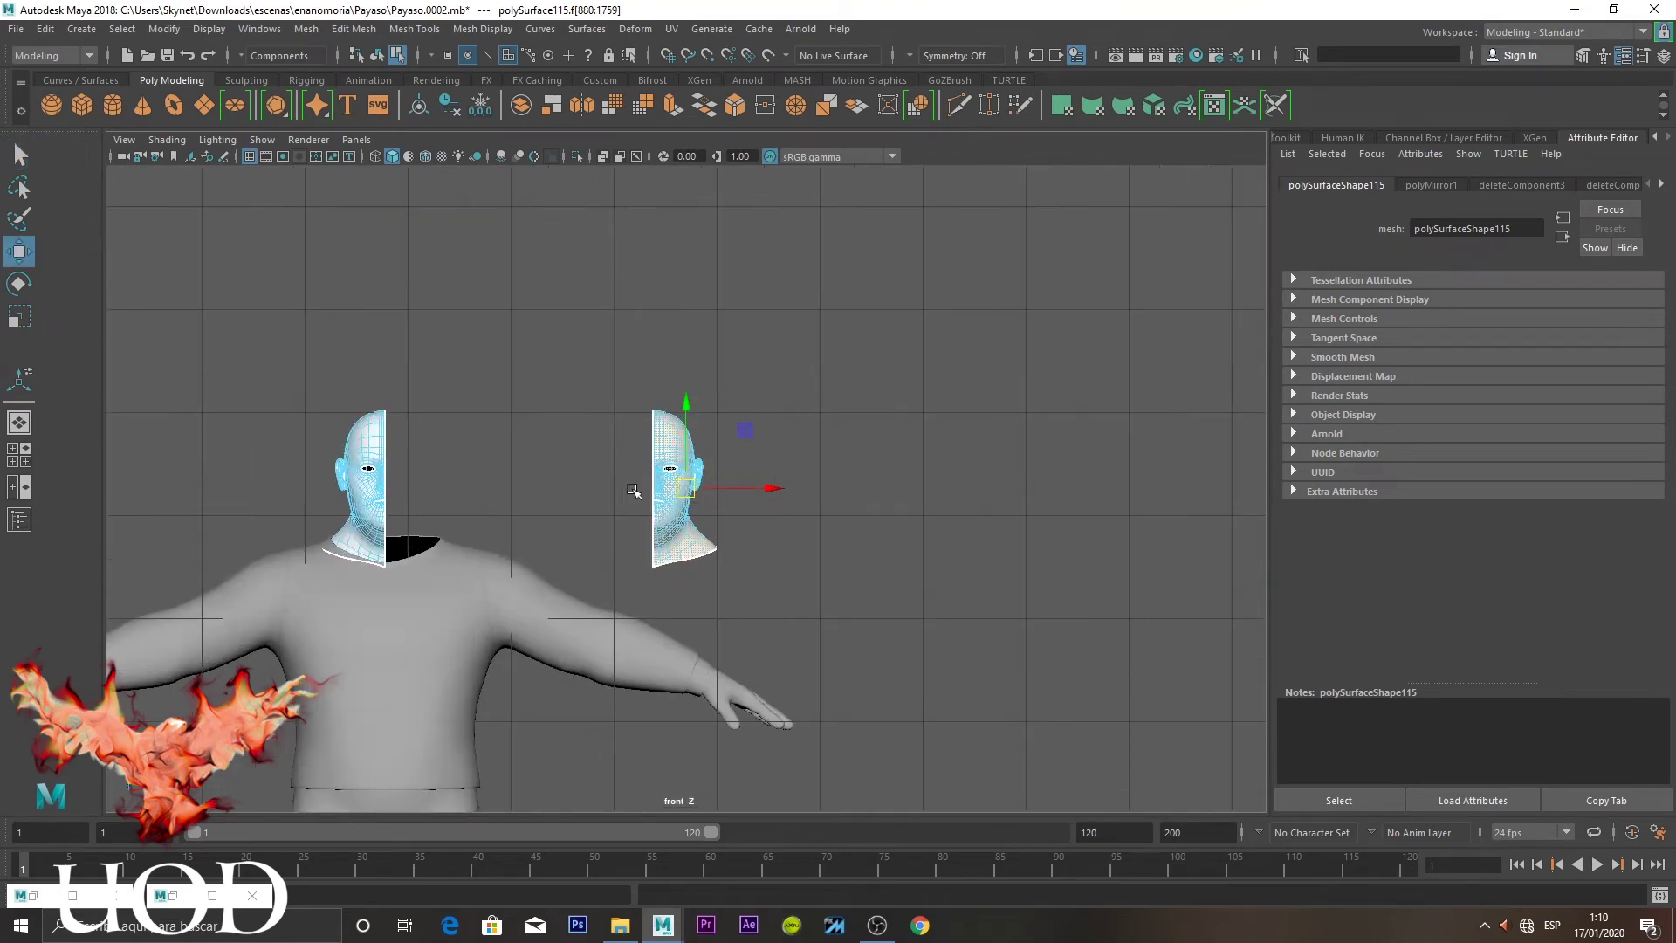
scroll(689, 489, up, 2)
key(w)
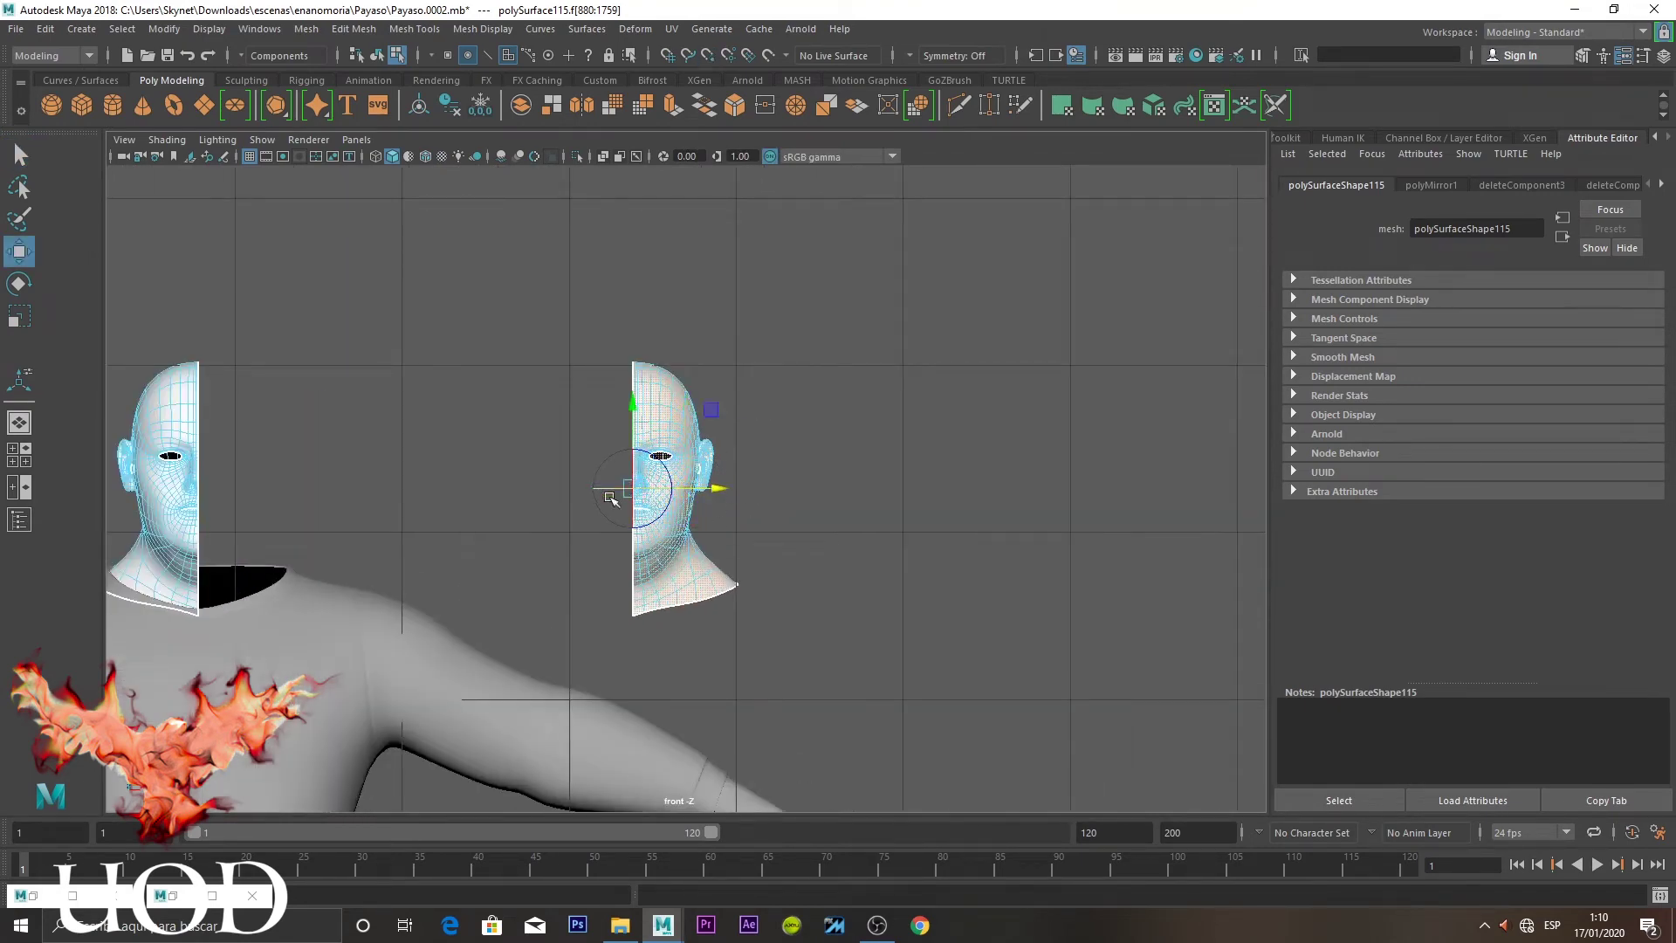
drag(721, 492, 280, 482)
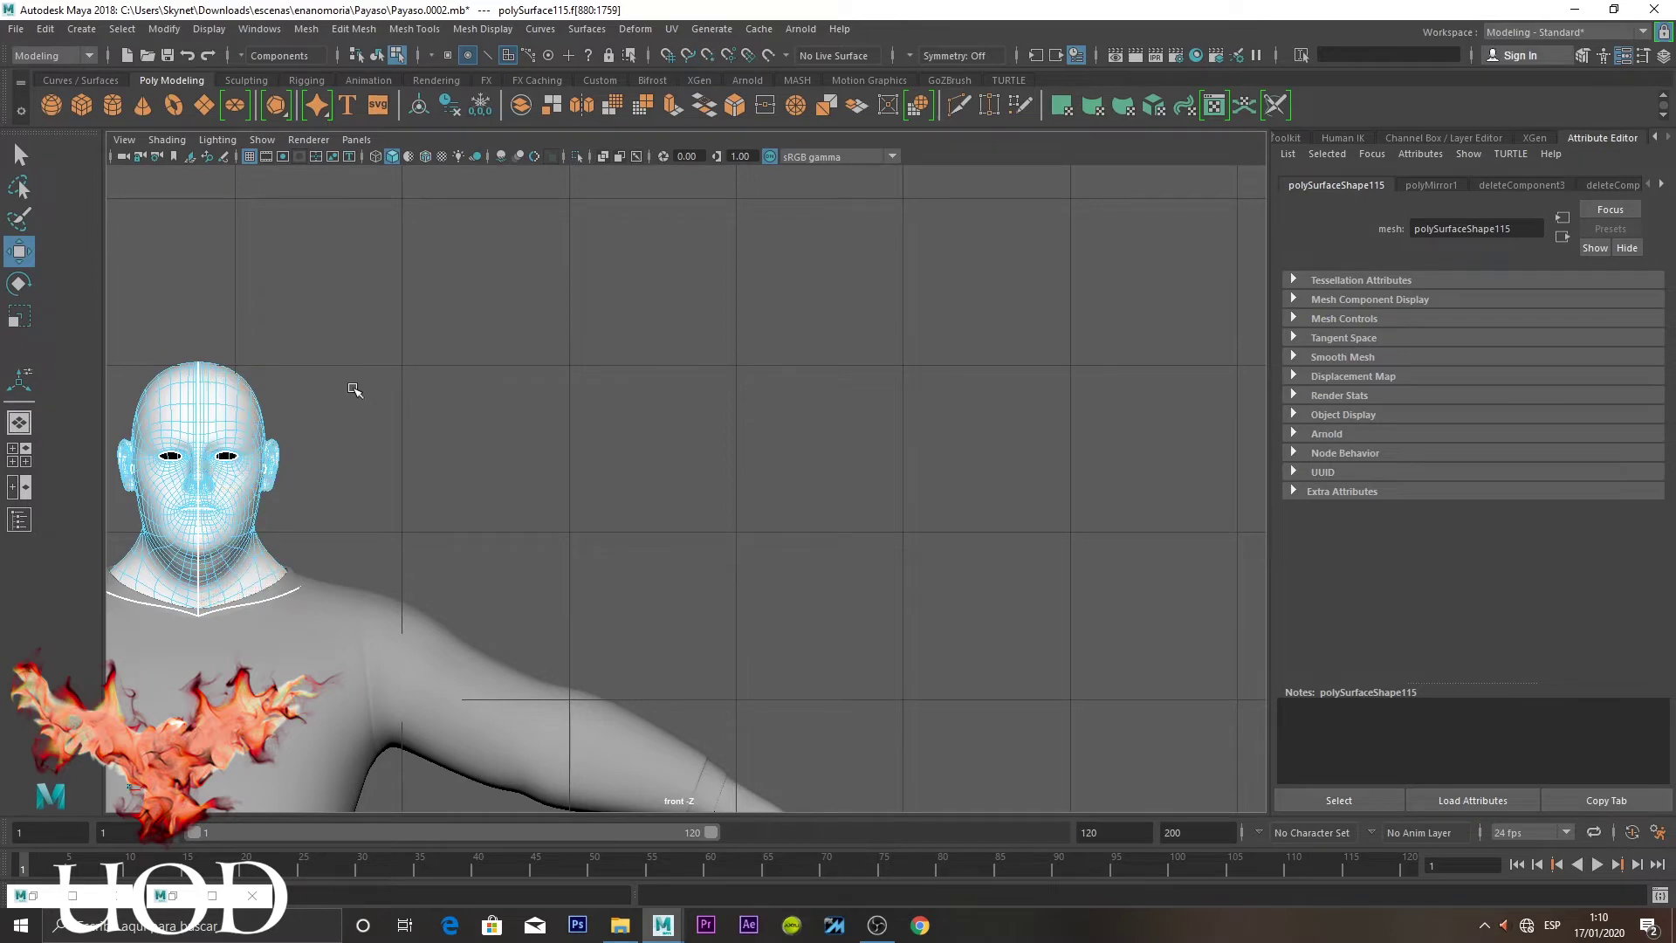
click(371, 406)
scroll(873, 393, up, 2)
Return to object mode with textures displayed and select the joined head
key(F8)
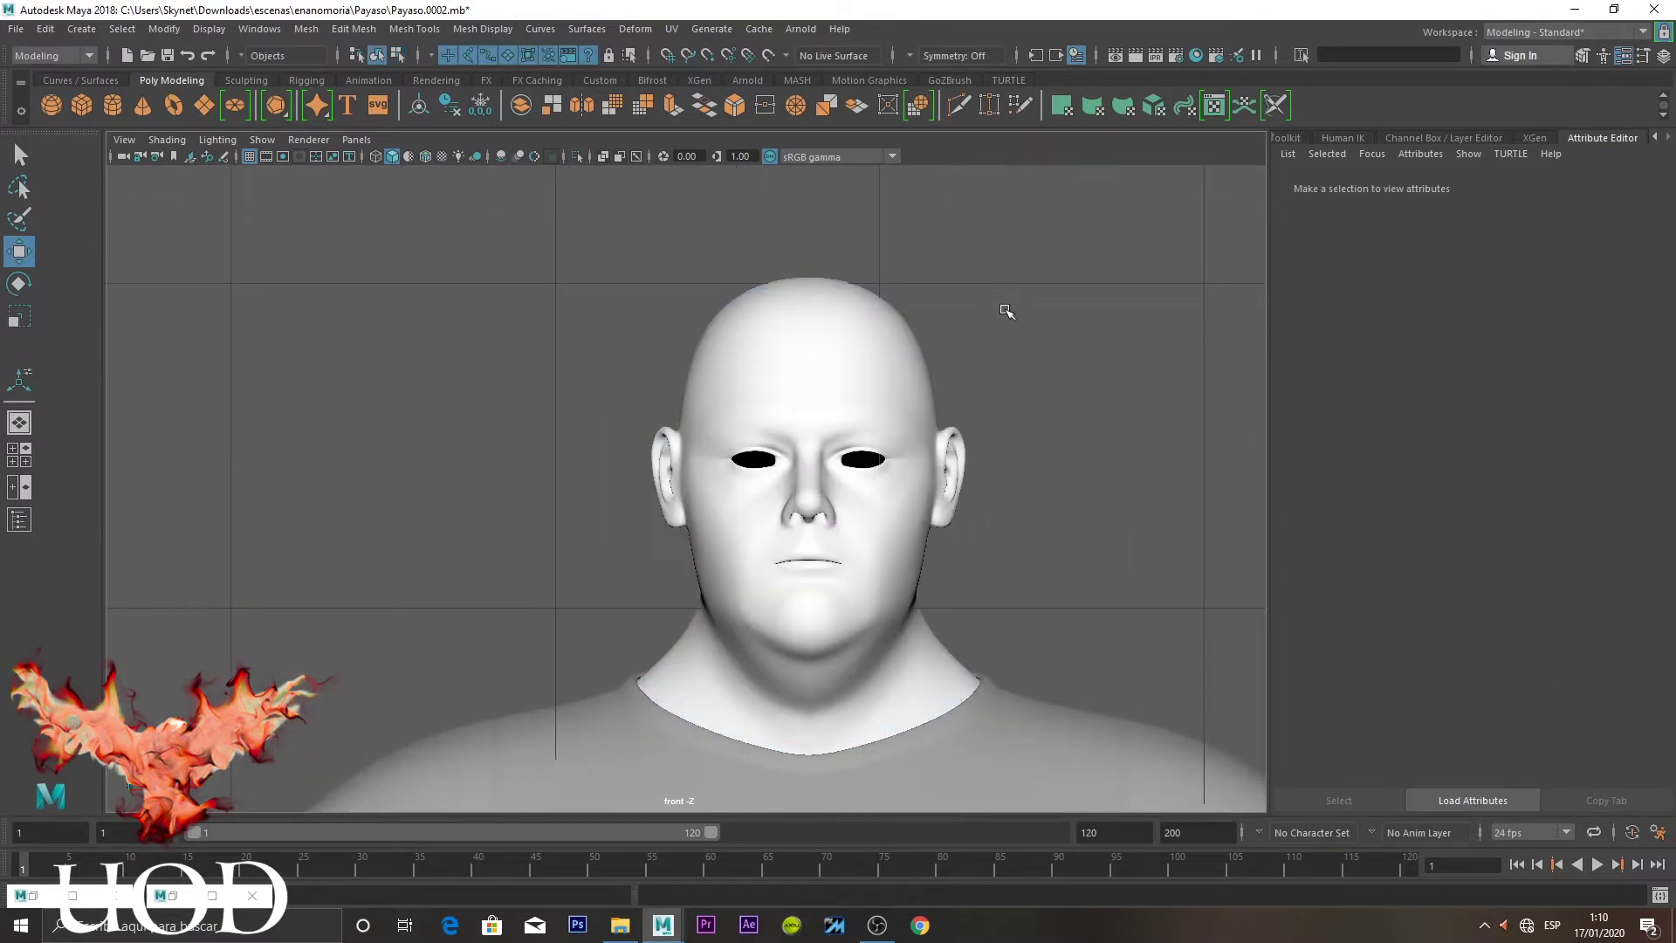
key(6)
scroll(979, 326, up, 1)
click(896, 318)
right_drag(896, 319, 1069, 812)
Assign the existing numbered checker material to the head, then frame the neck and shoulders
key(q)
click(1075, 398)
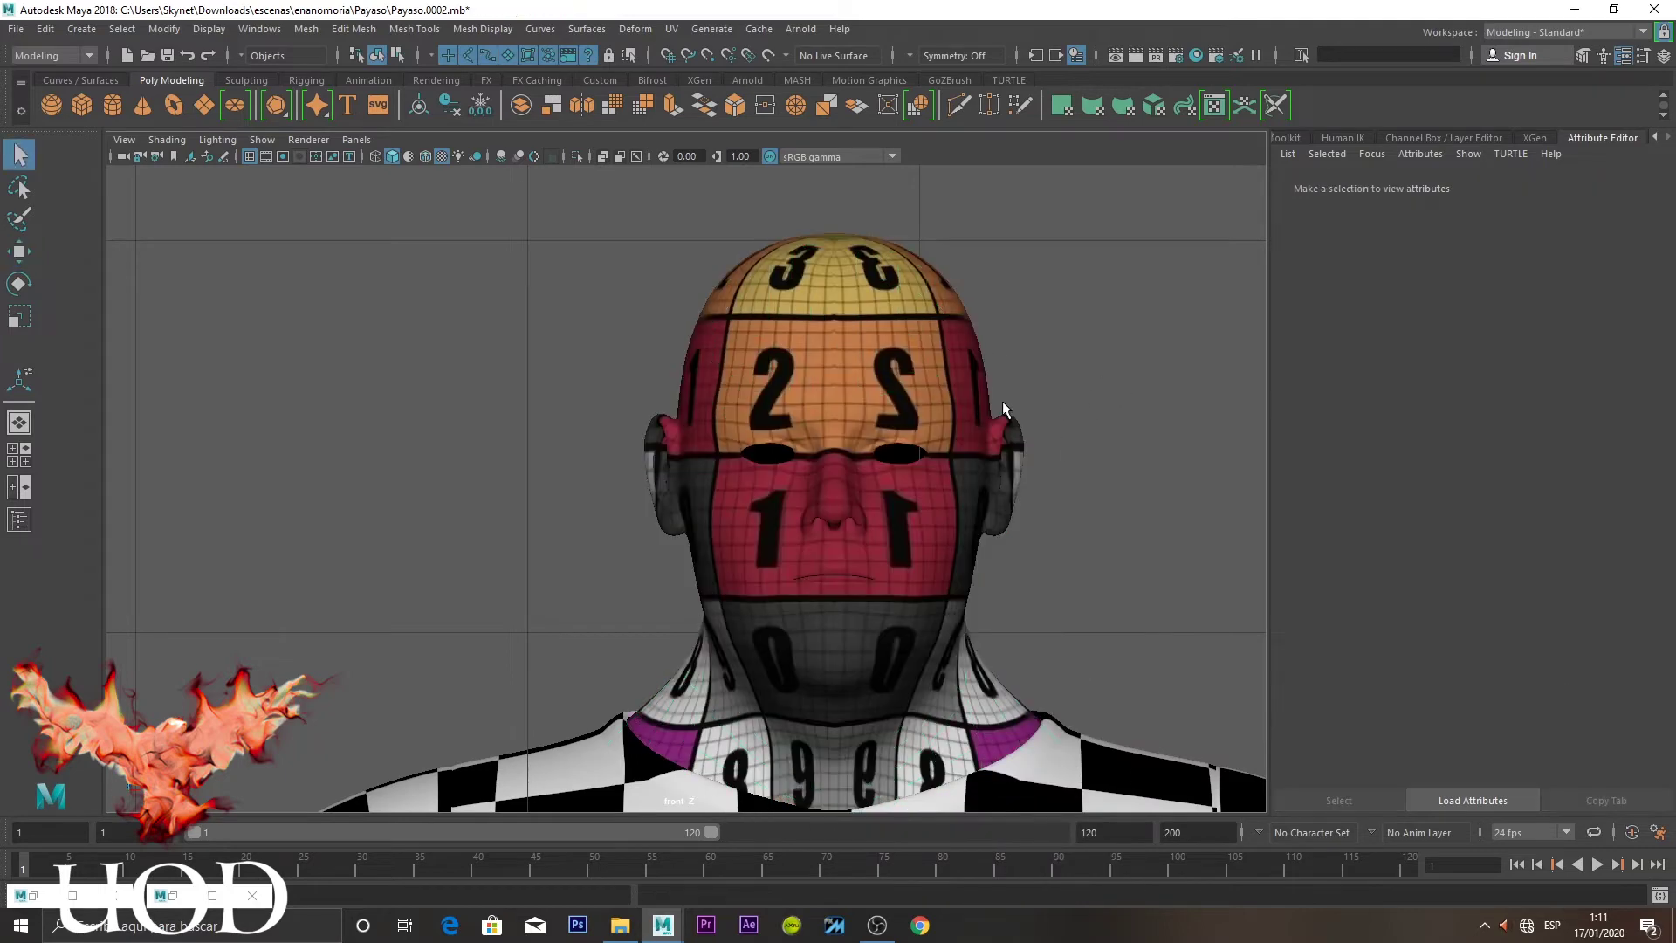
click(909, 389)
mouse_move(909, 390)
right_down()
mouse_move(965, 873)
mouse_move(1065, 830)
right_up()
click(1129, 477)
scroll(963, 563, up, 2)
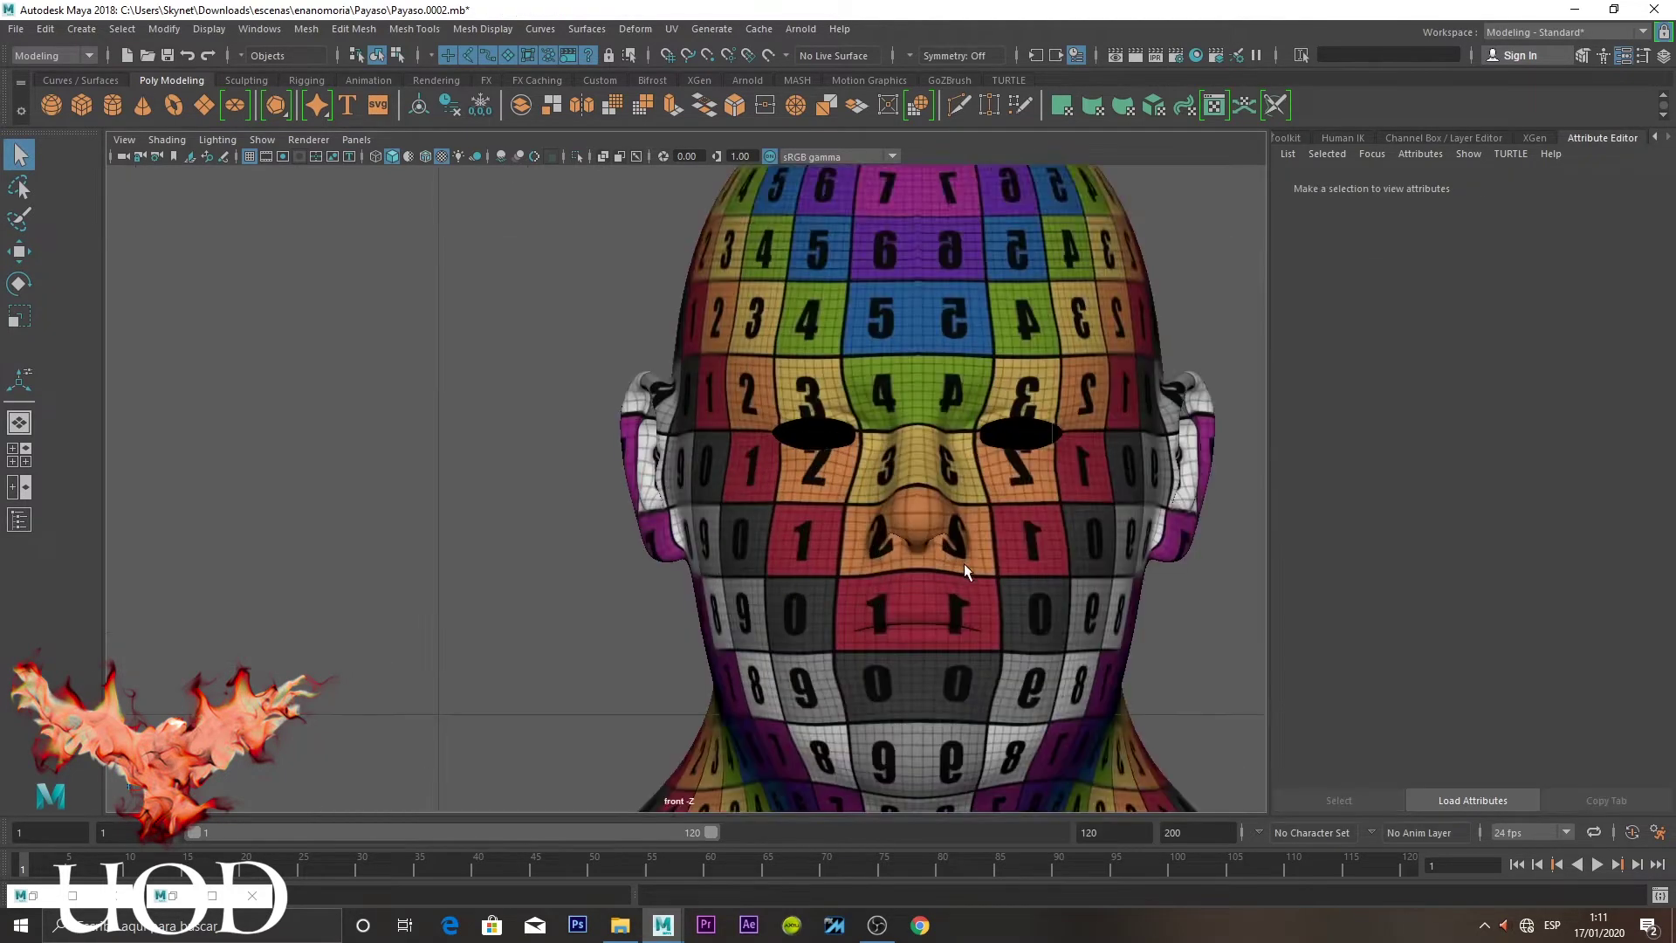
scroll(873, 437, up, 2)
scroll(774, 326, up, 2)
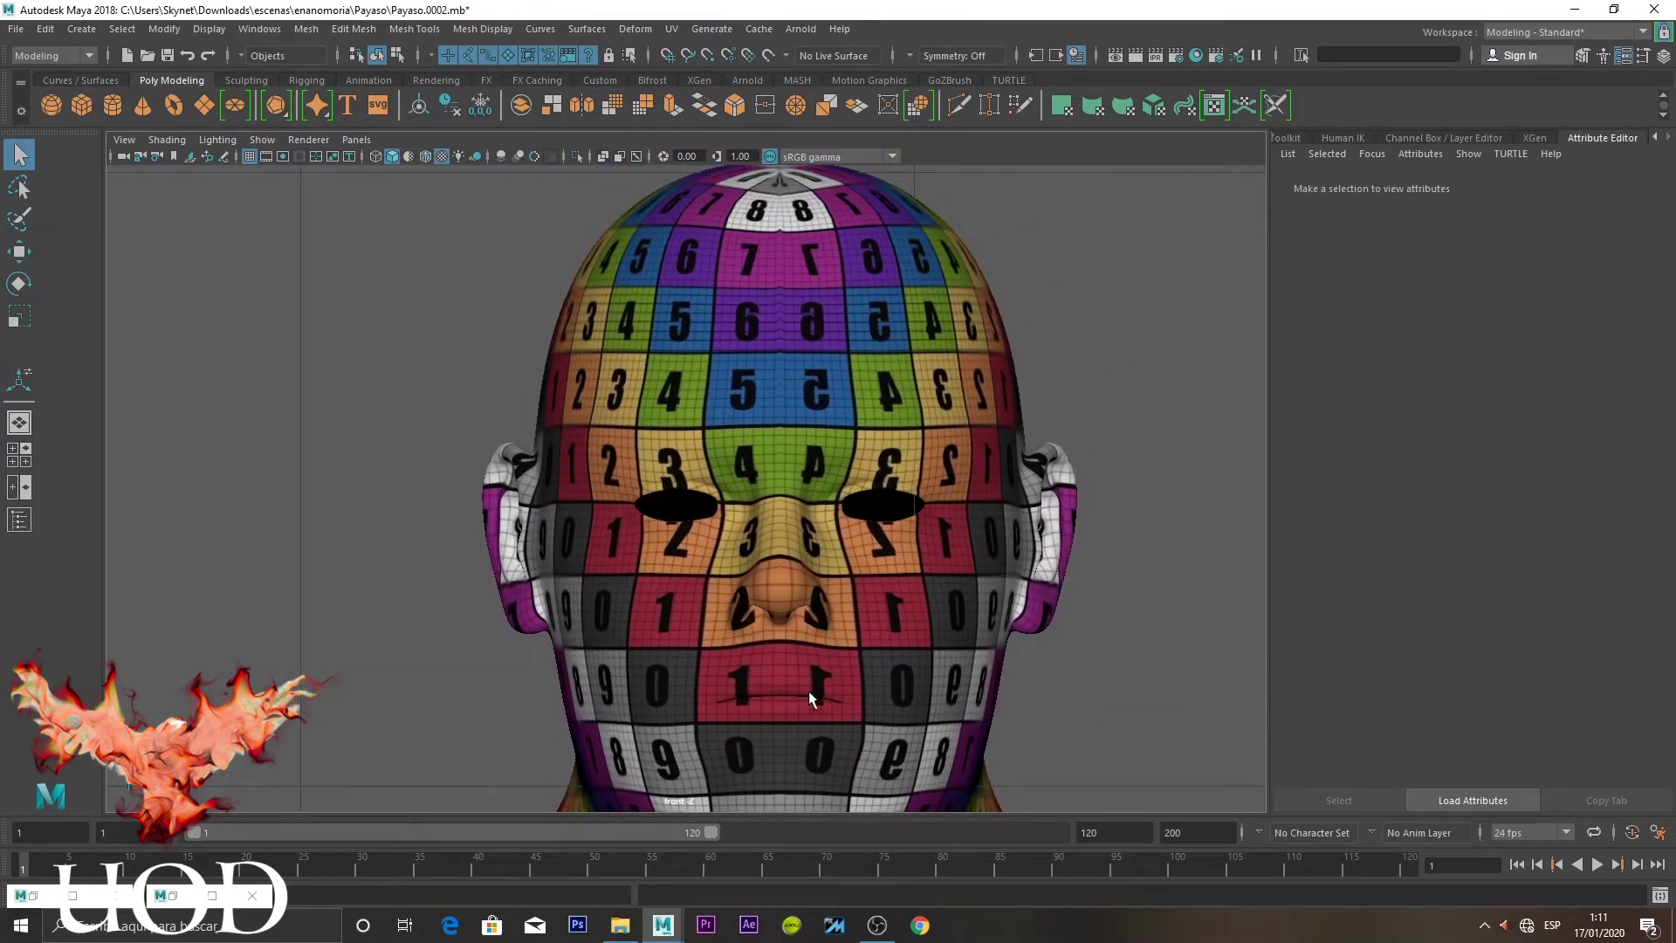
alt+middle_drag(808, 689, 625, 604)
In wireframe vertex mode, select the head's centre-line vertices from crown to collar
alt+middle_drag(801, 449, 834, 677)
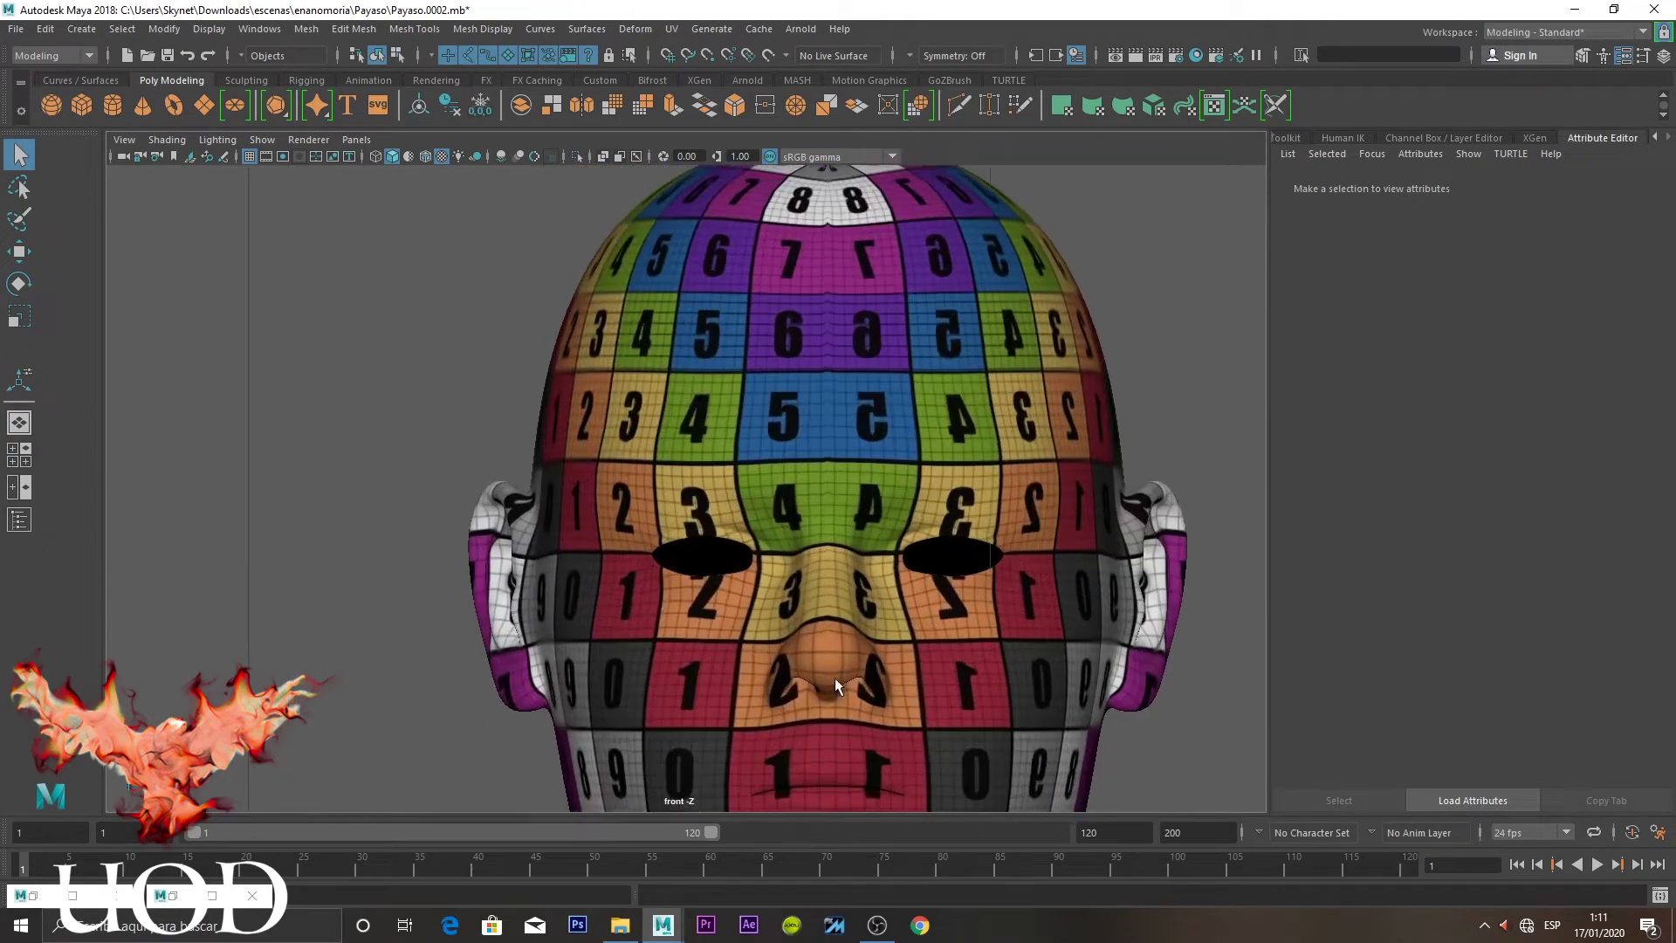
scroll(873, 375, down, 5)
click(853, 384)
right_drag(853, 376, 731, 377)
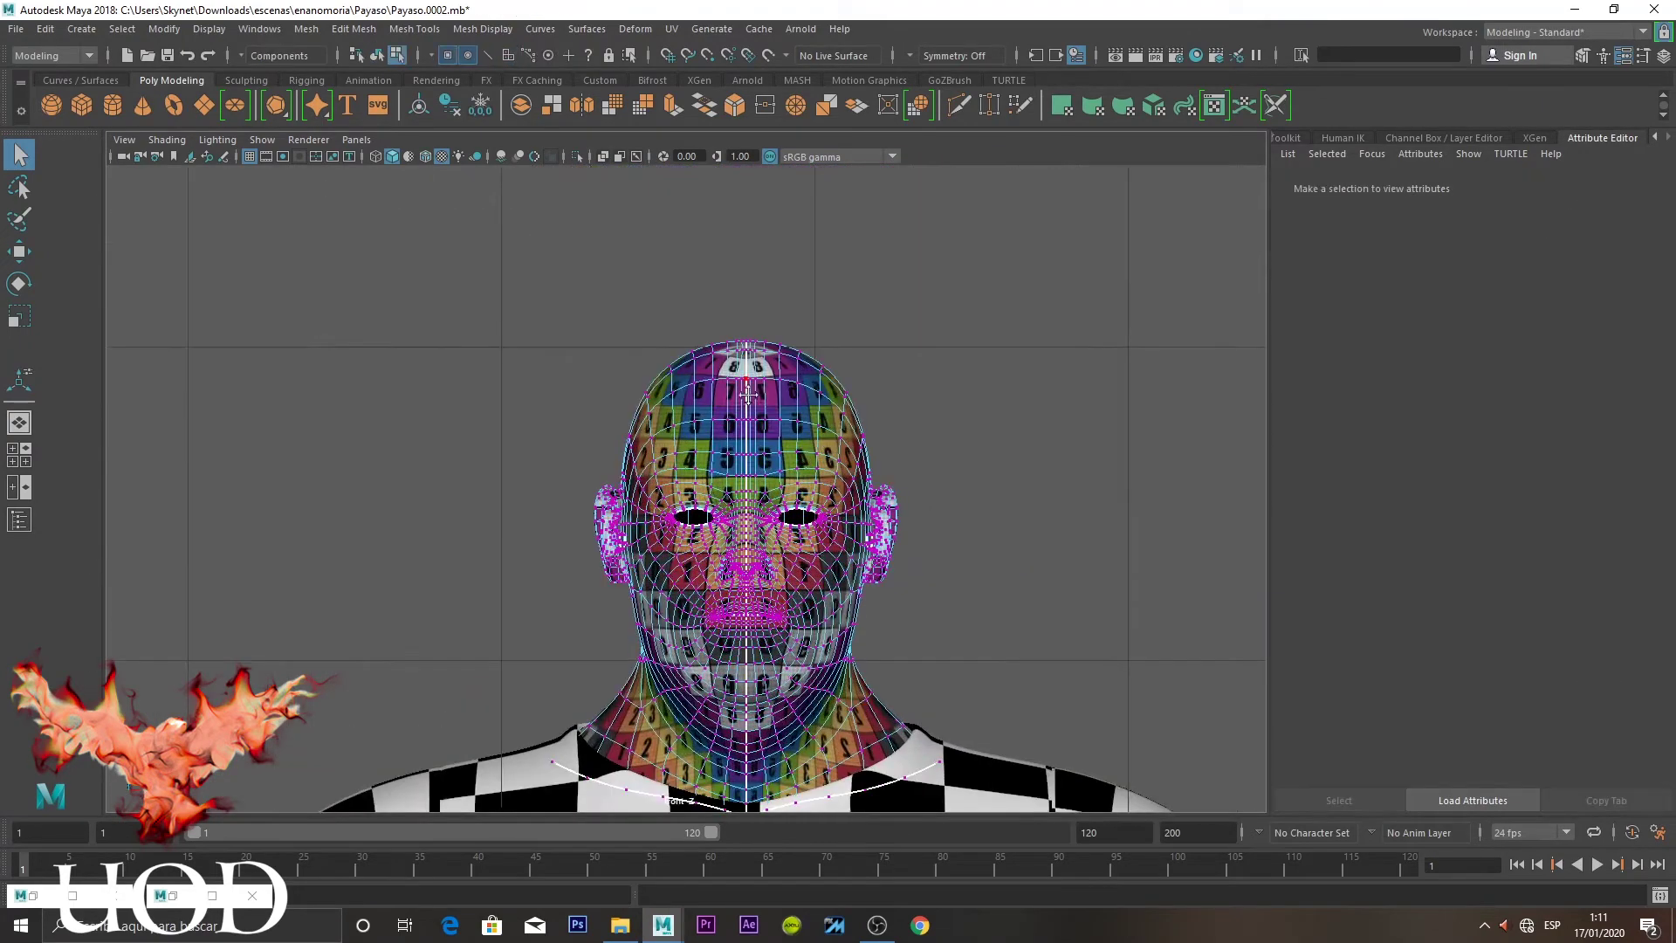
scroll(730, 377, up, 2)
key(4)
drag(714, 231, 718, 729)
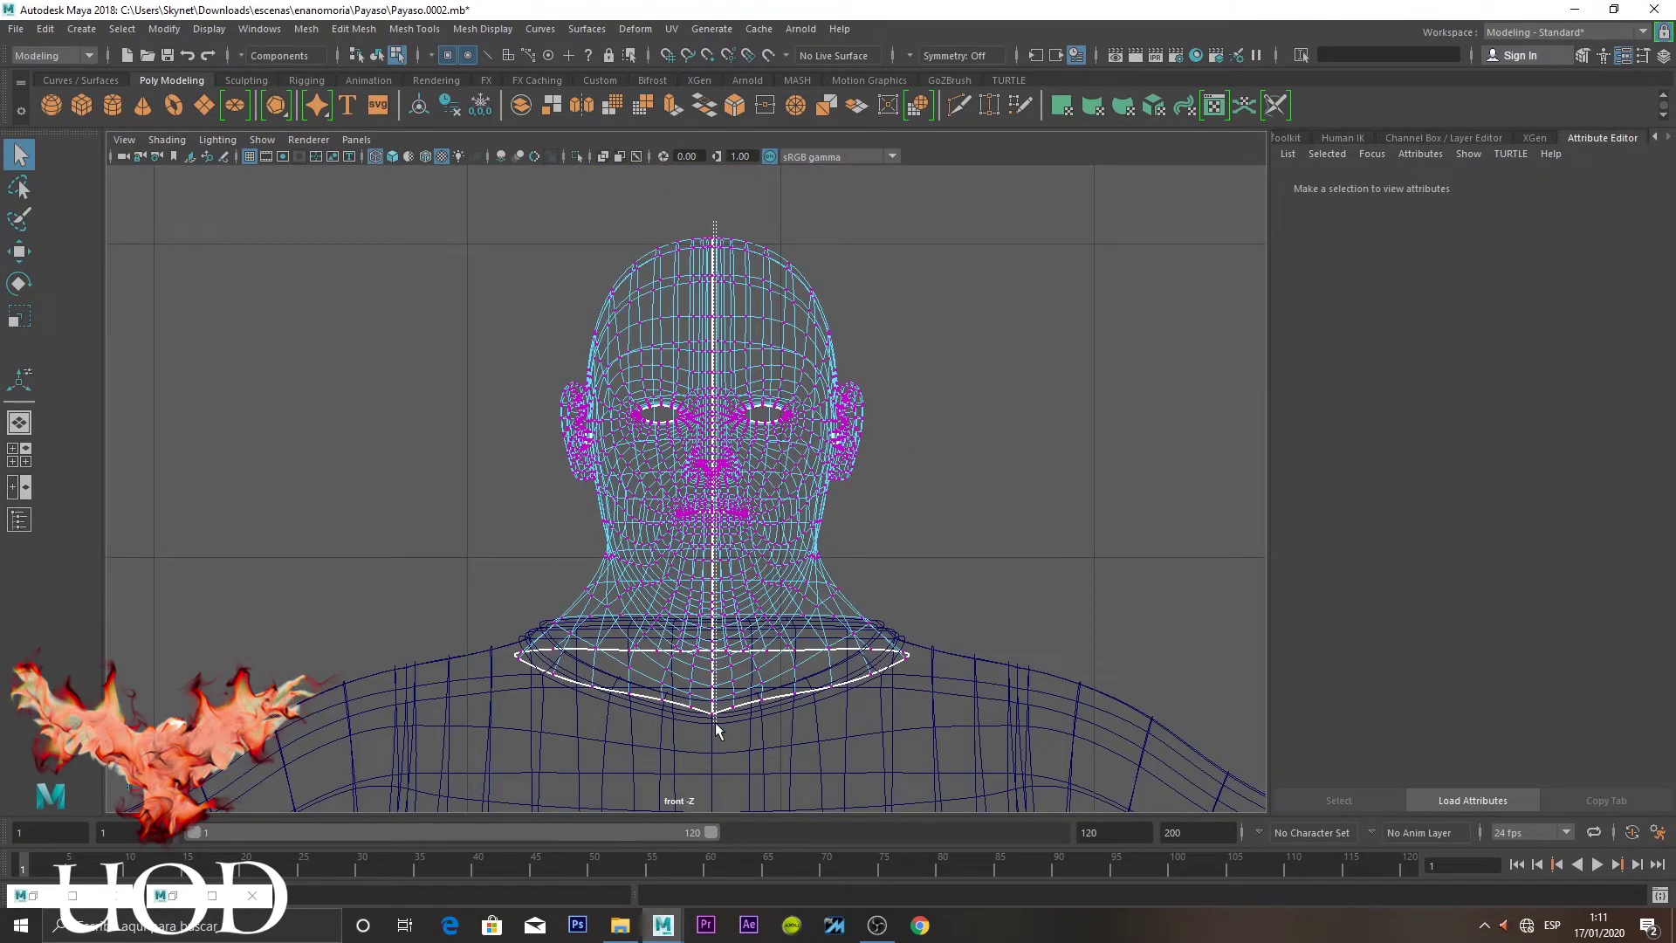
Merge the selected centre-seam vertices with a 0.01 distance threshold
scroll(712, 752, down, 3)
scroll(785, 489, up, 3)
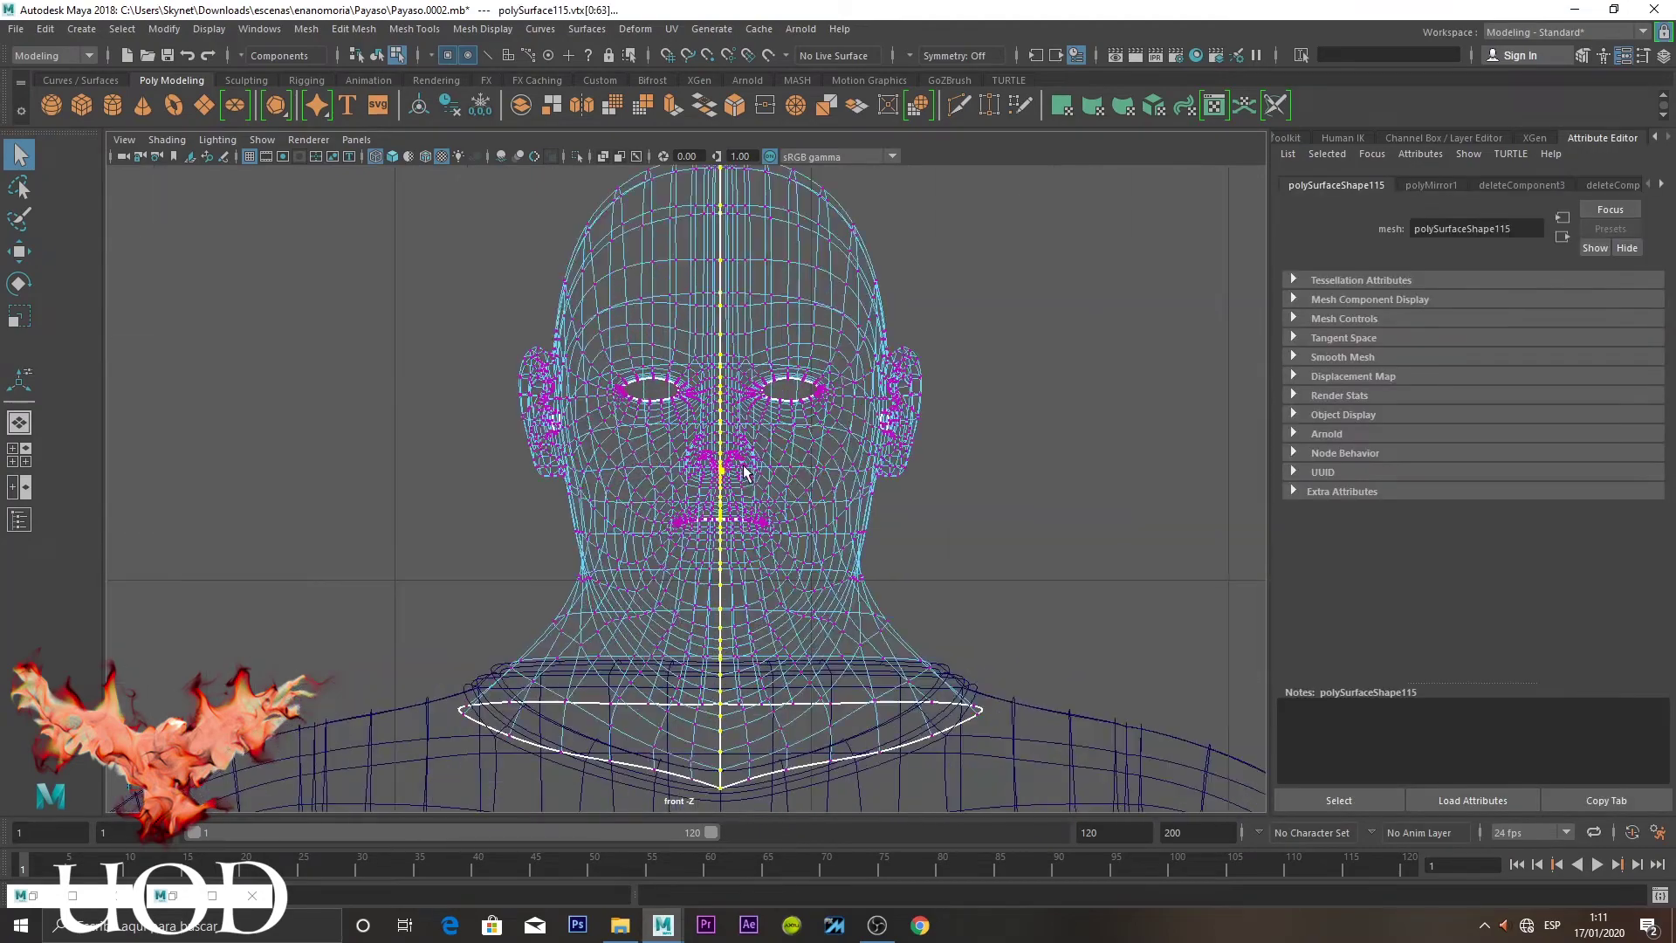
scroll(785, 489, up, 3)
scroll(785, 488, up, 2)
scroll(663, 437, up, 2)
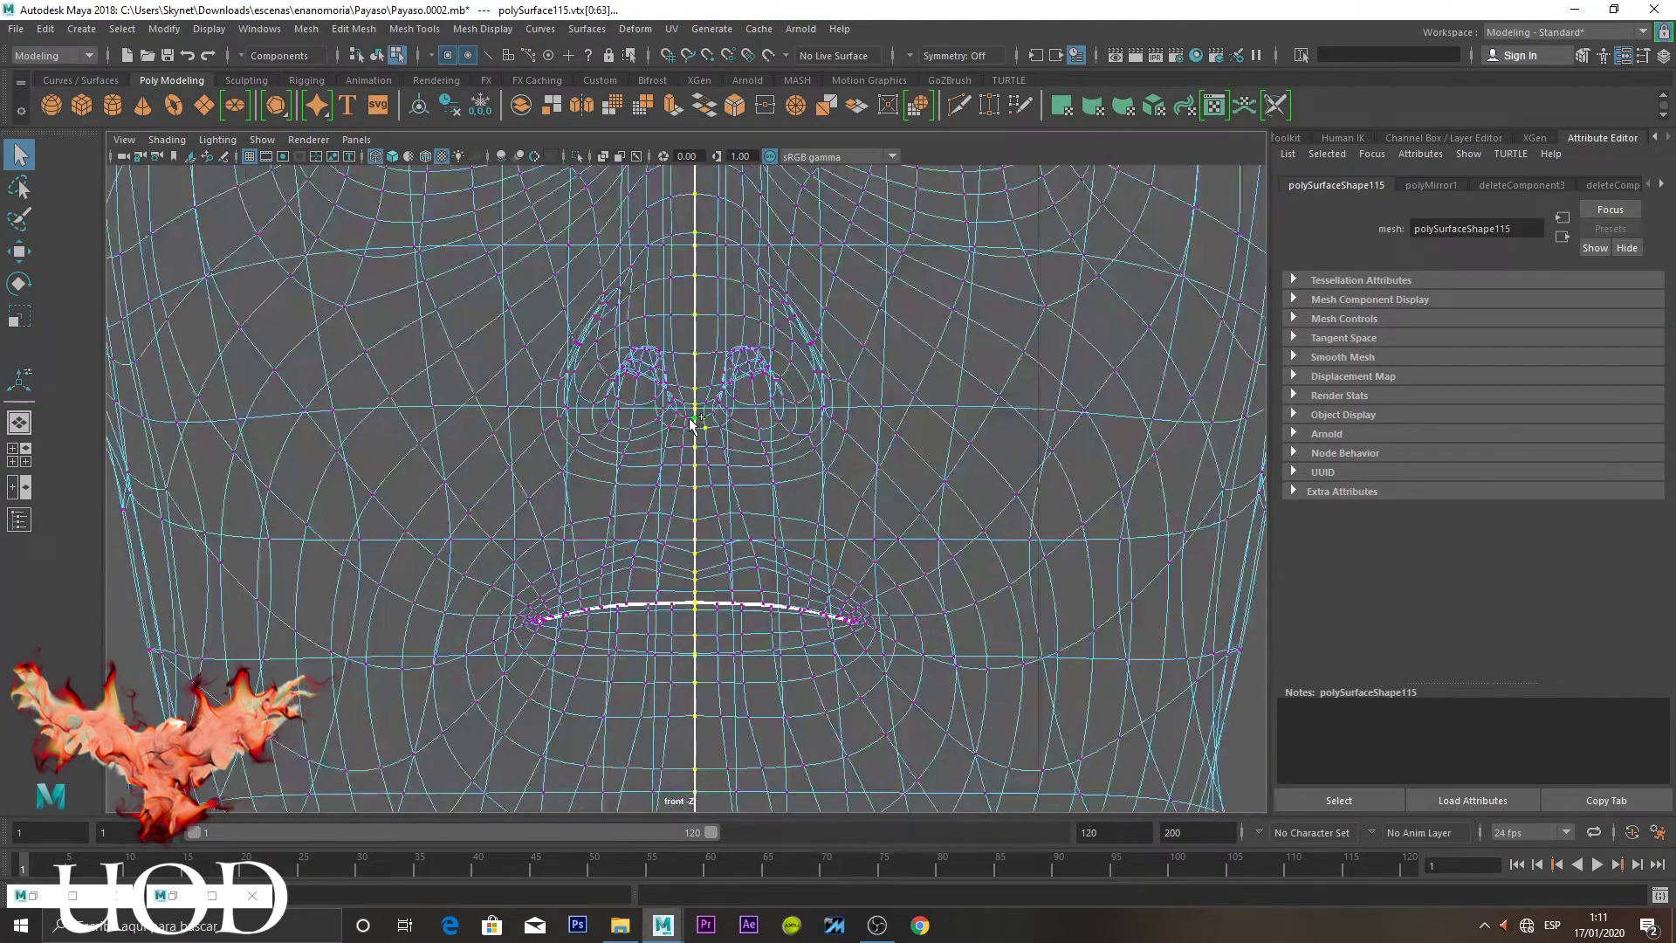
shift+right_drag(692, 424, 775, 354)
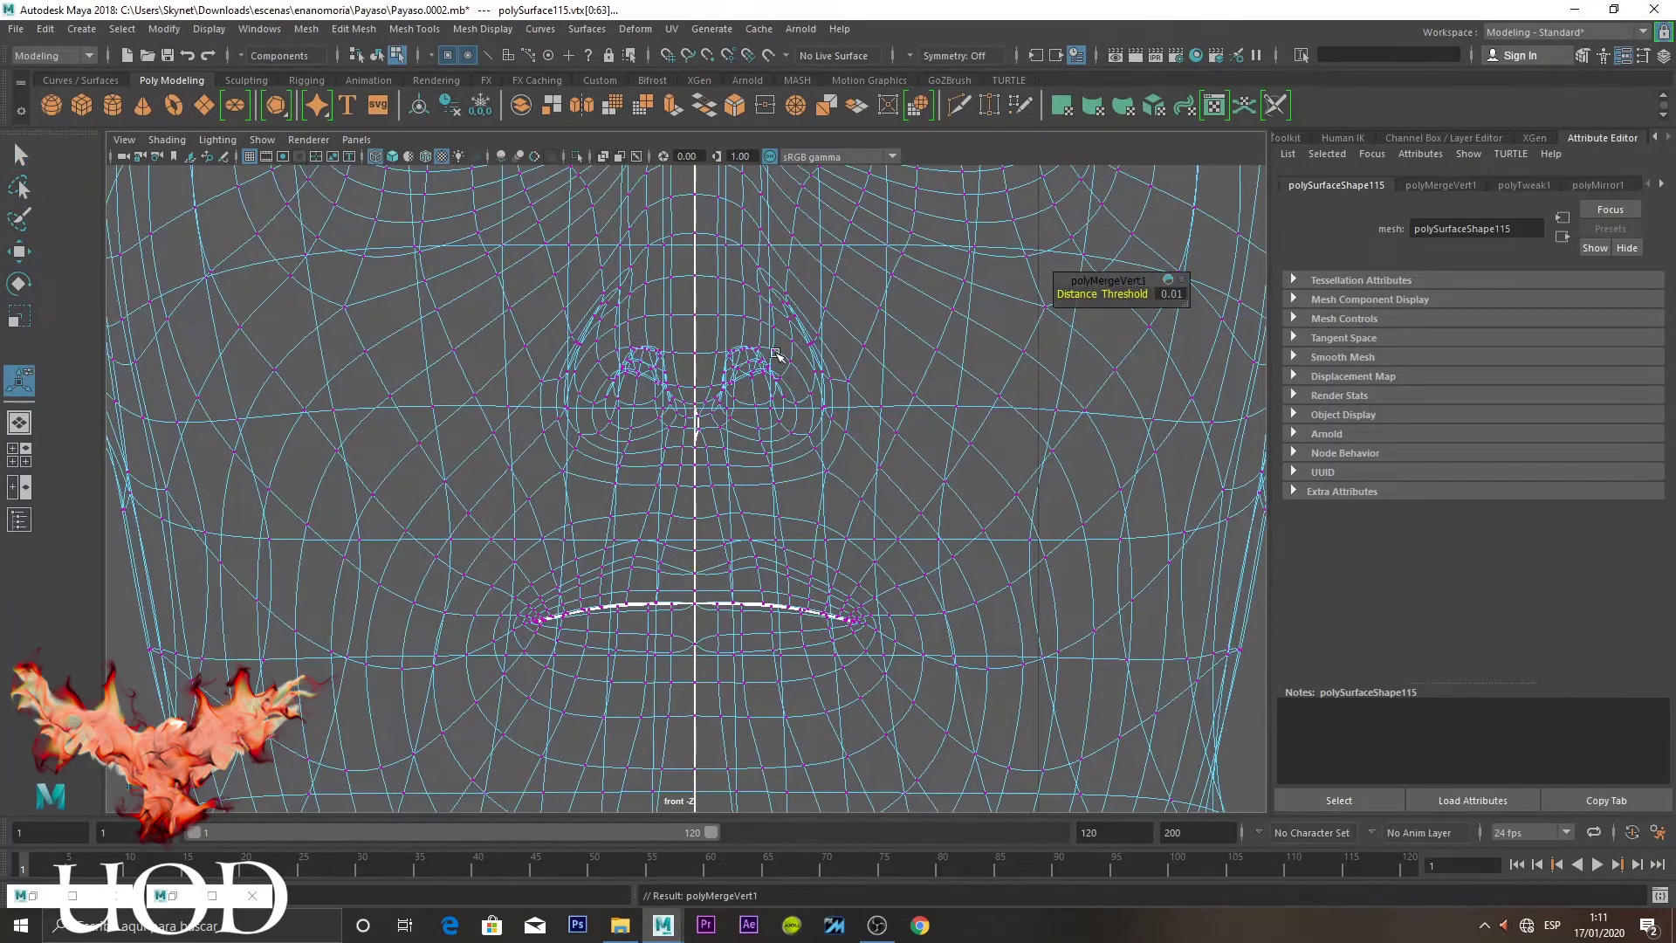
scroll(767, 534, down, 5)
scroll(749, 579, up, 1)
scroll(721, 586, up, 2)
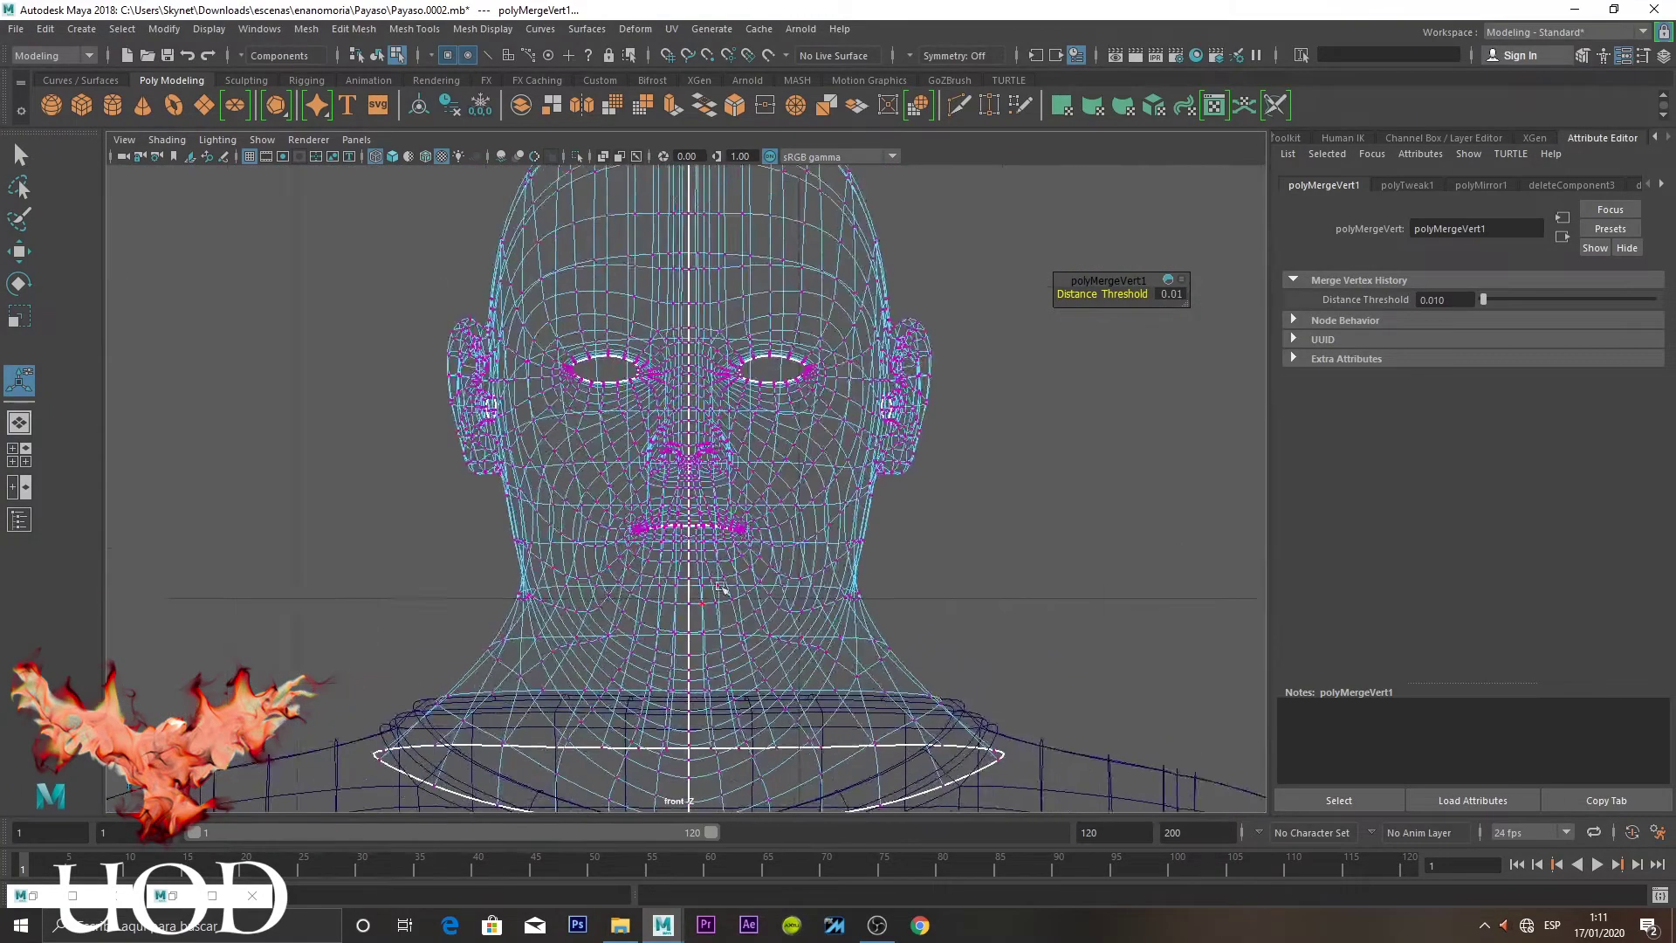
scroll(721, 587, up, 2)
scroll(721, 576, up, 3)
scroll(719, 559, up, 4)
scroll(718, 524, up, 3)
text(0.001)
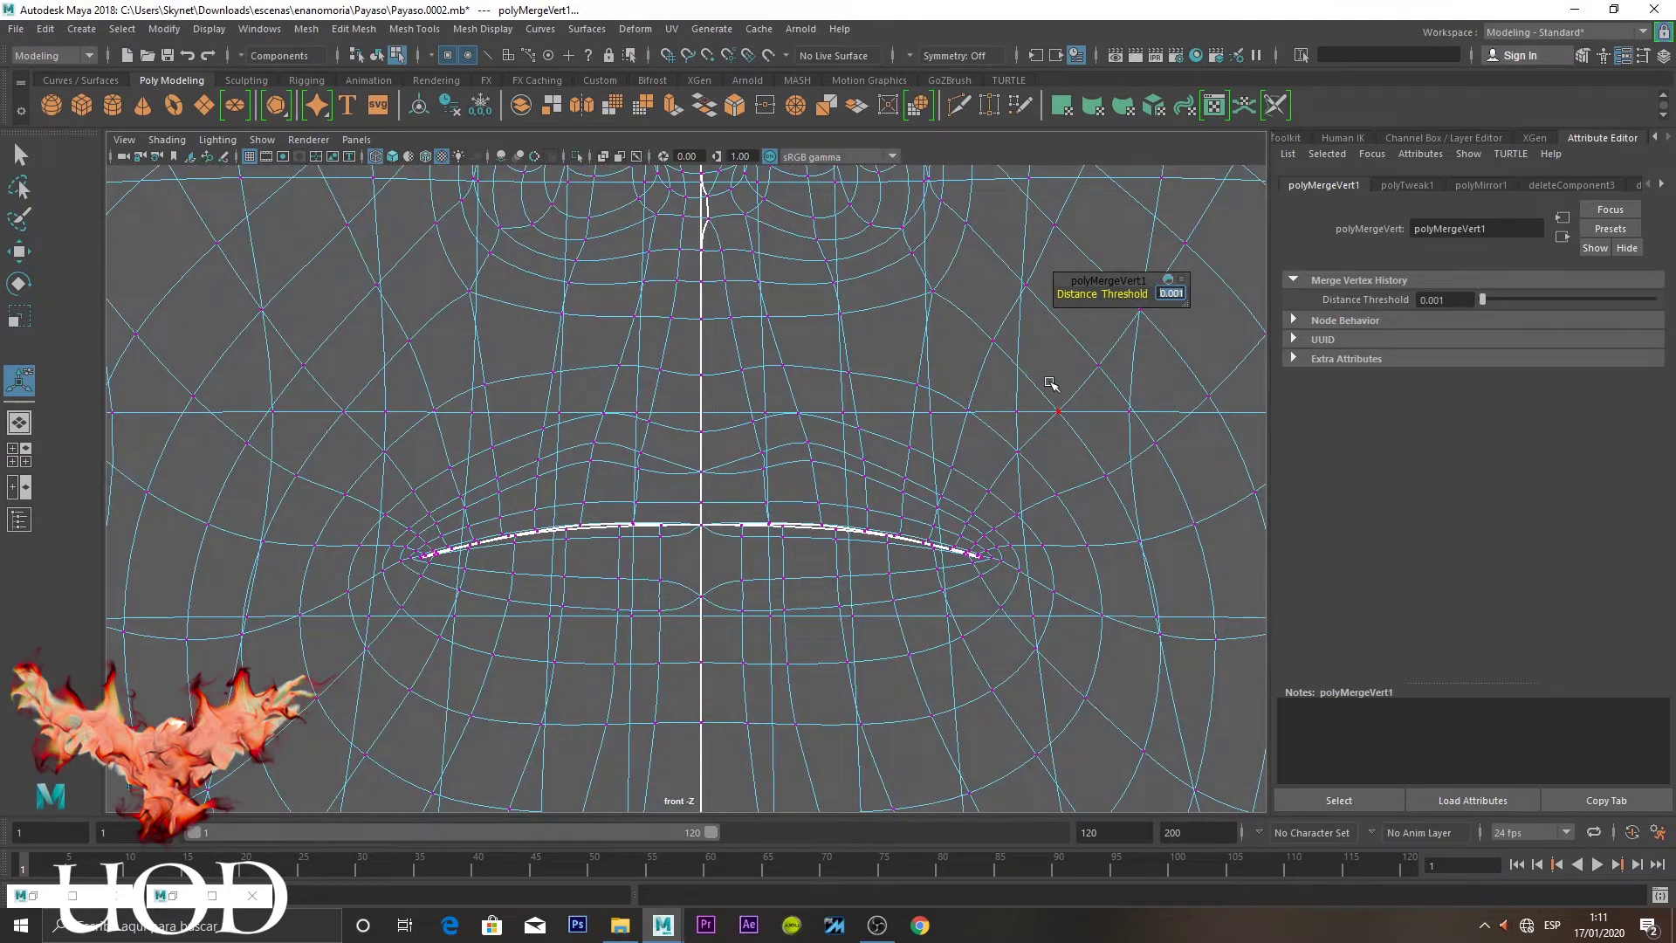
Confirm the merge threshold and check individual vertices on the mouth's centre lip line
key(Return)
click(808, 496)
scroll(760, 541, up, 2)
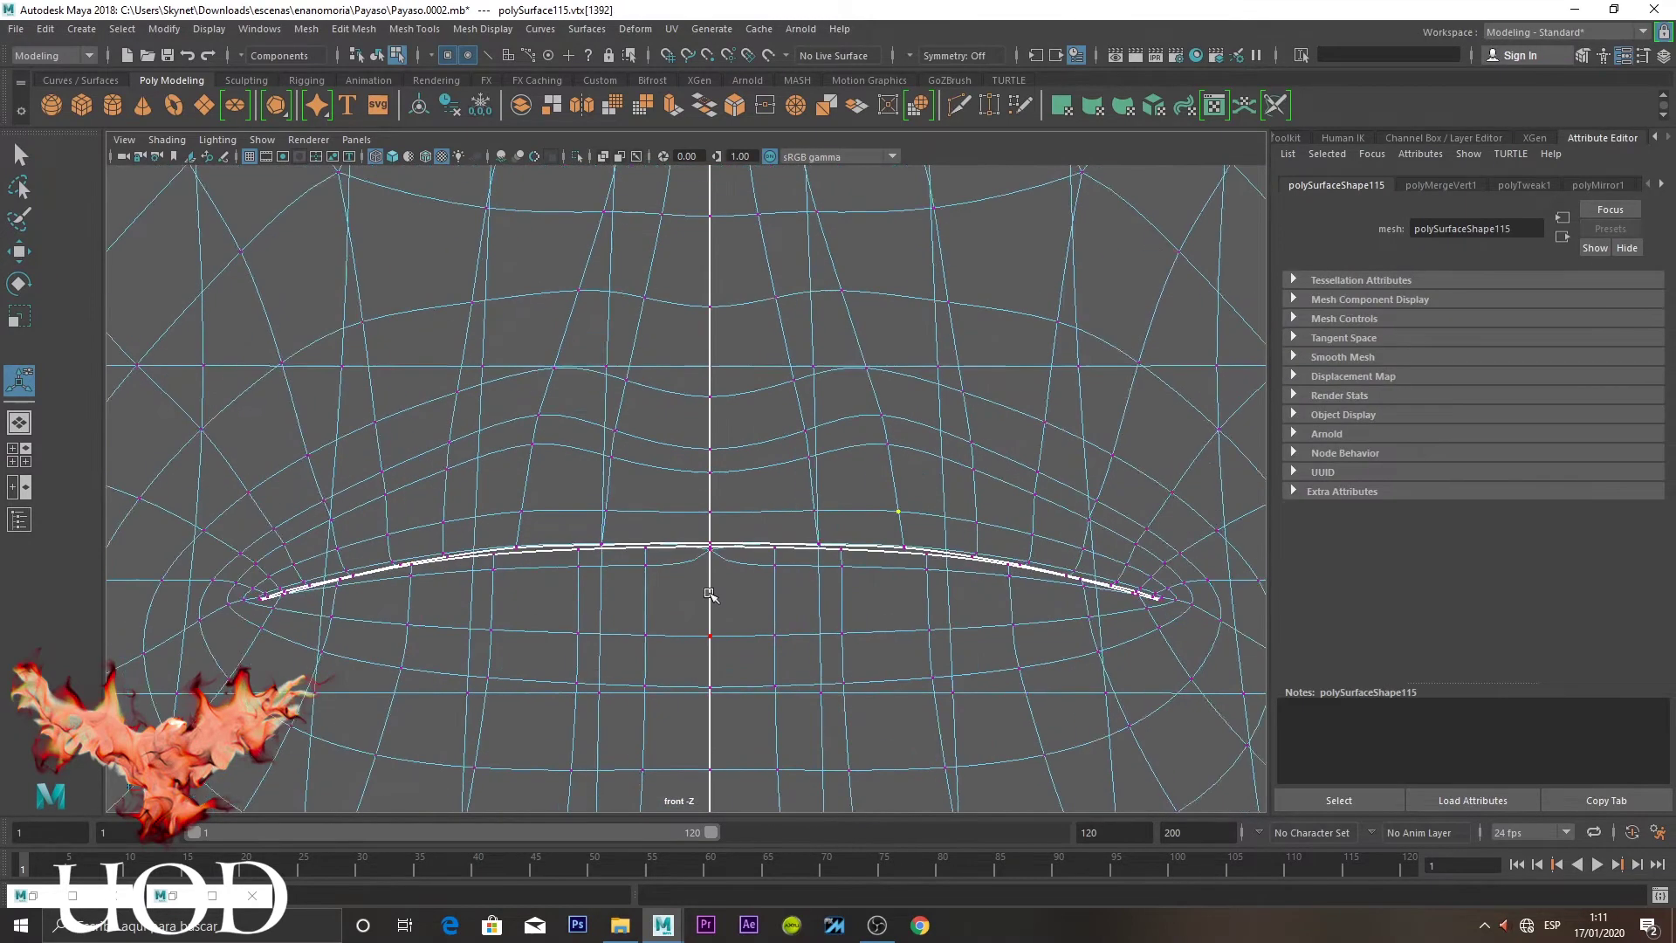
scroll(729, 595, up, 2)
click(732, 590)
scroll(742, 611, up, 1)
scroll(753, 640, up, 1)
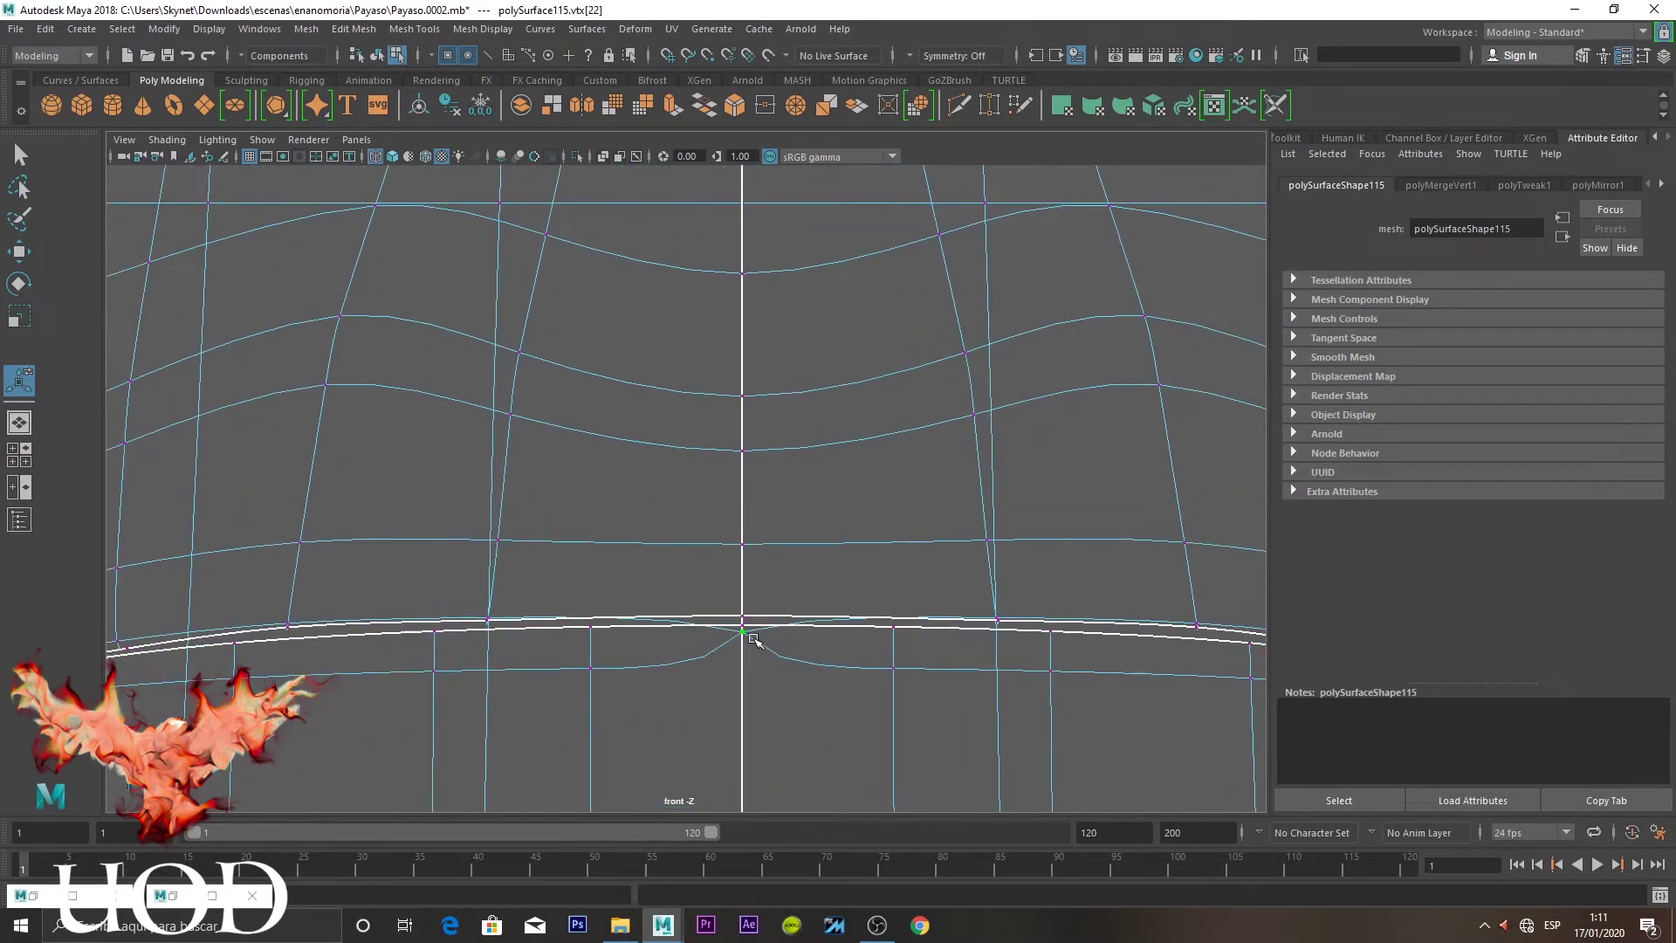
Orbit the perspective view around the mouth in wireframe, then return to object mode
key(space)
key(space)
scroll(861, 363, up, 4)
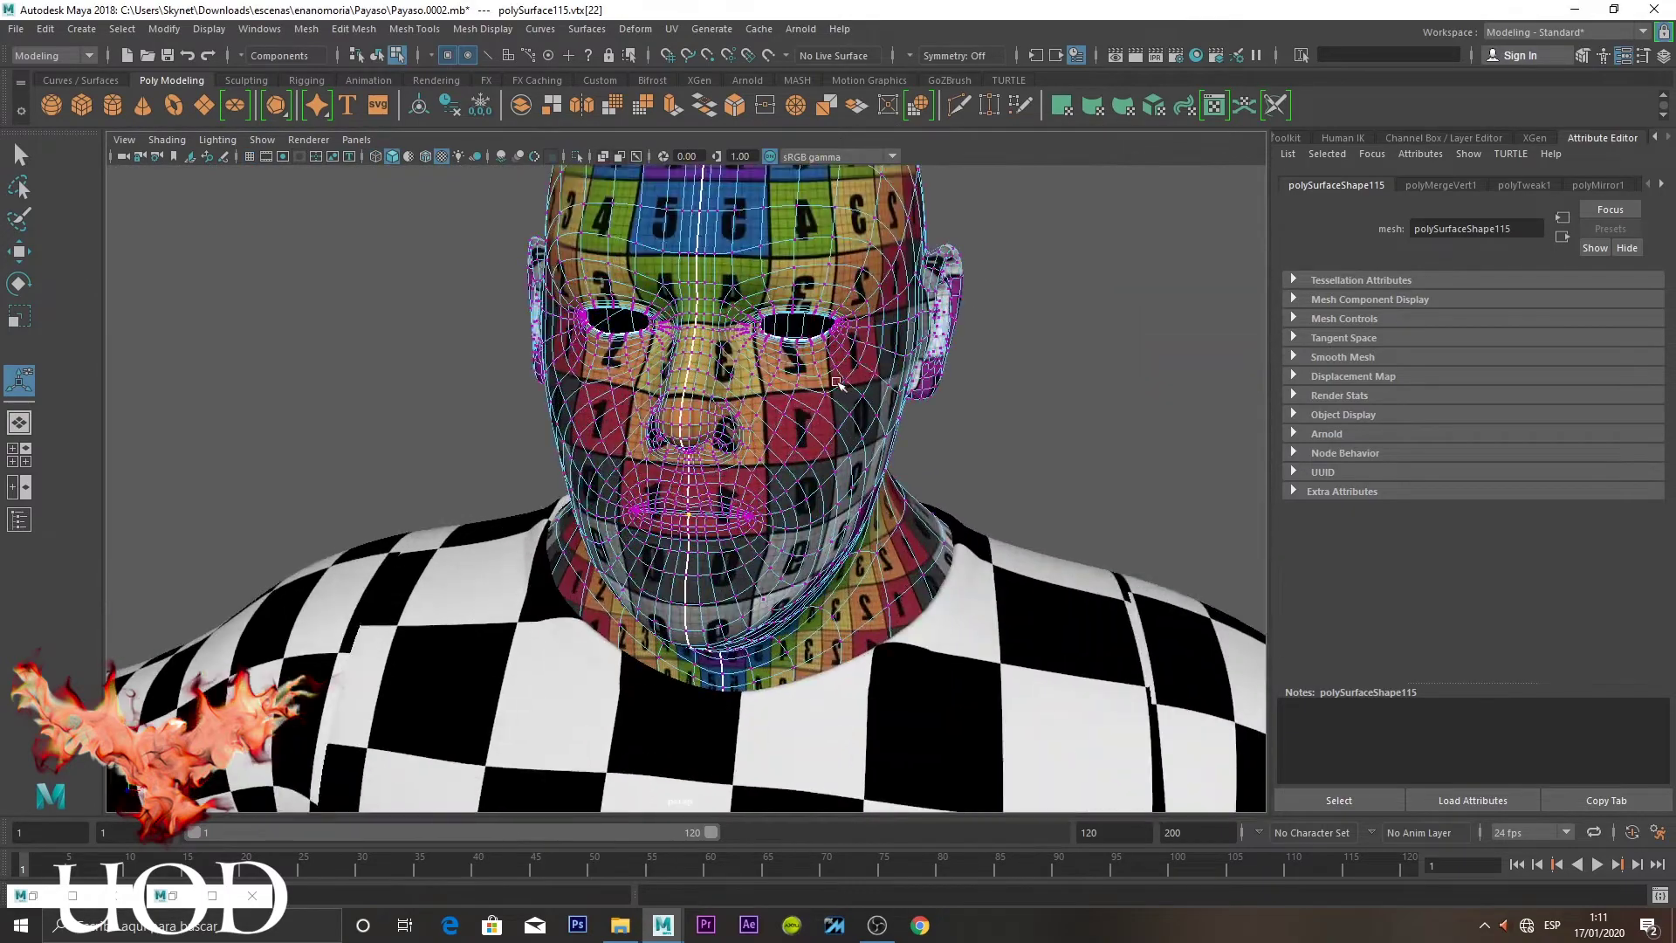
alt+drag(820, 432, 572, 430)
scroll(630, 453, up, 3)
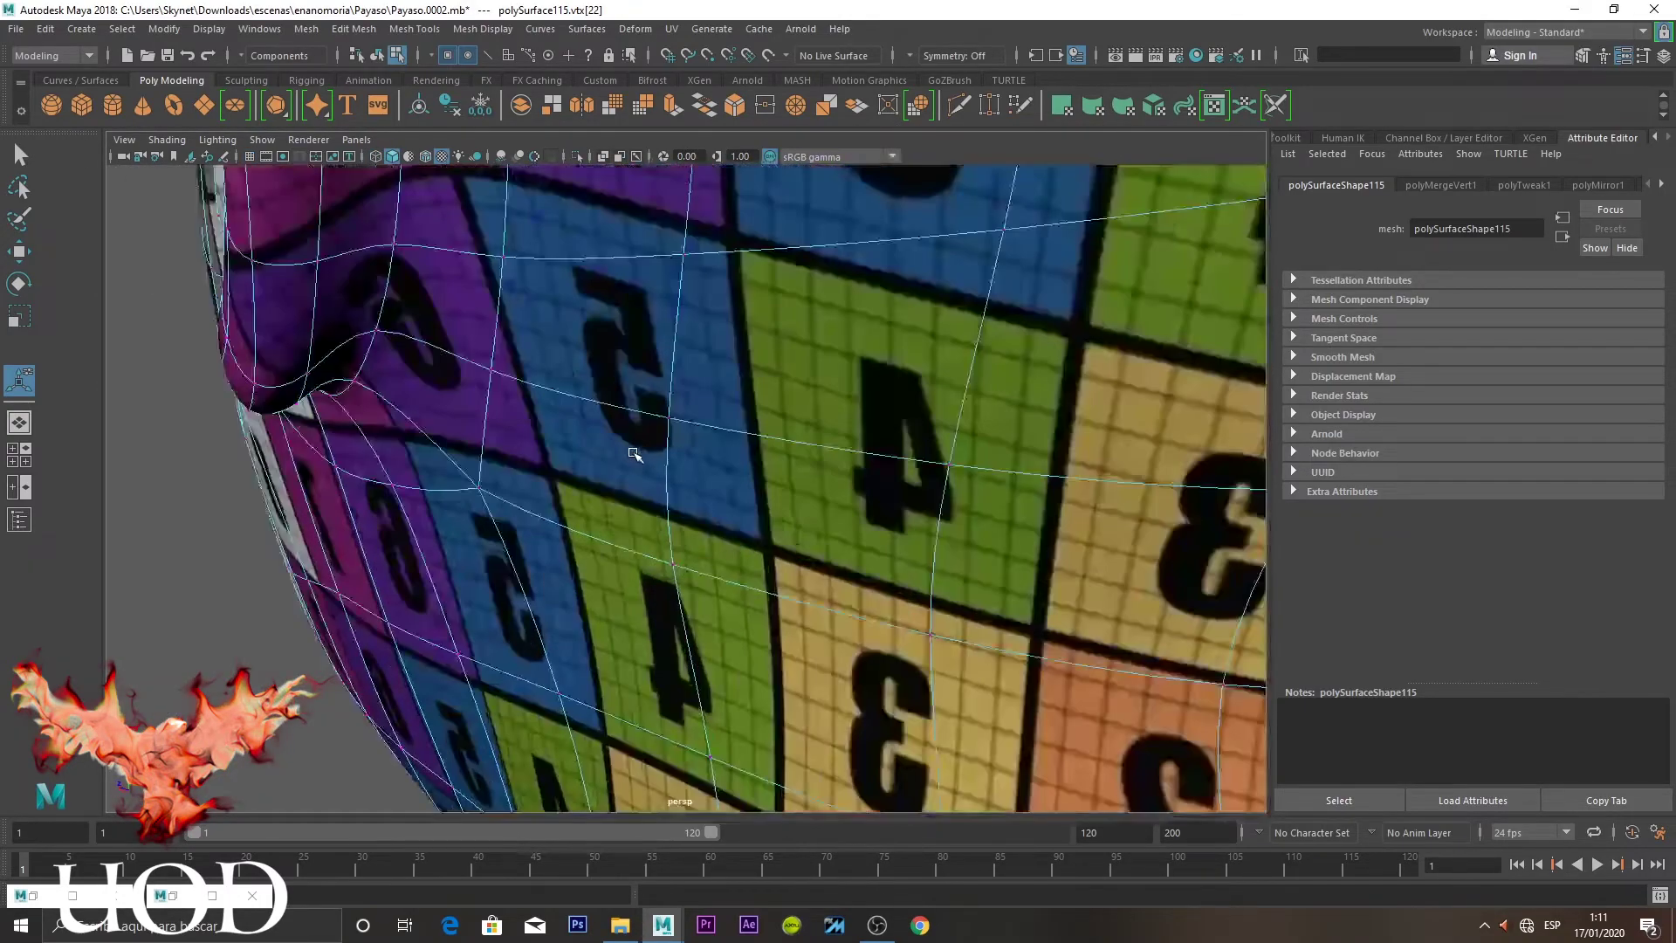
key(4)
alt+drag(666, 468, 457, 358)
alt+middle_drag(456, 359, 615, 429)
scroll(615, 429, up, 3)
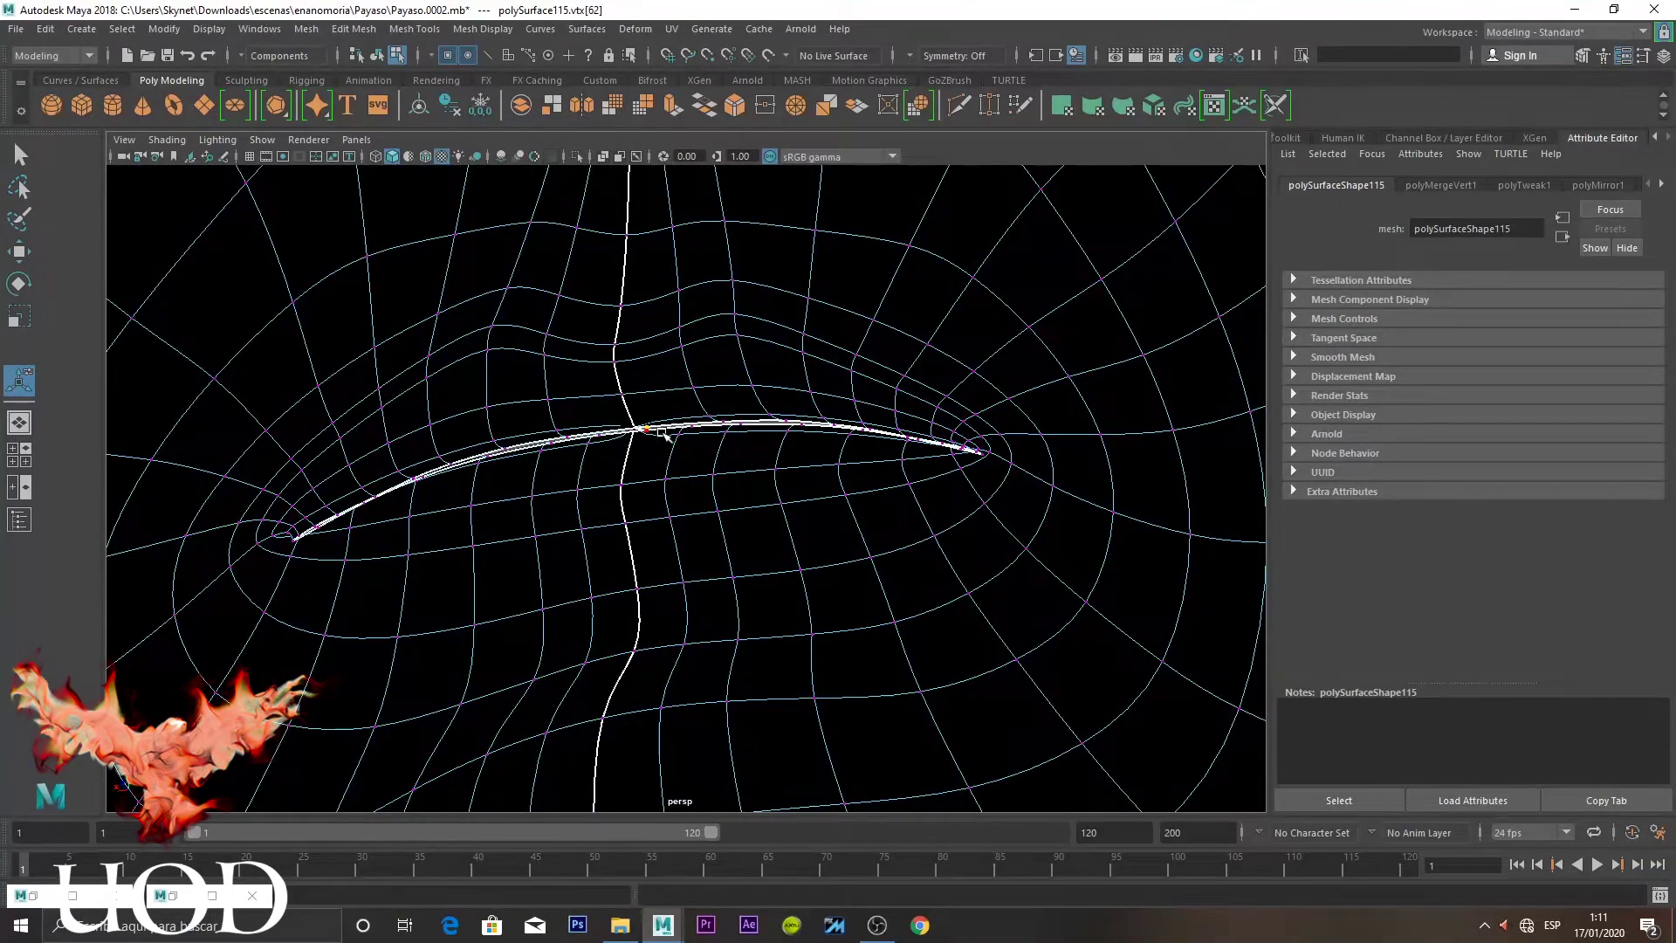
key(F8)
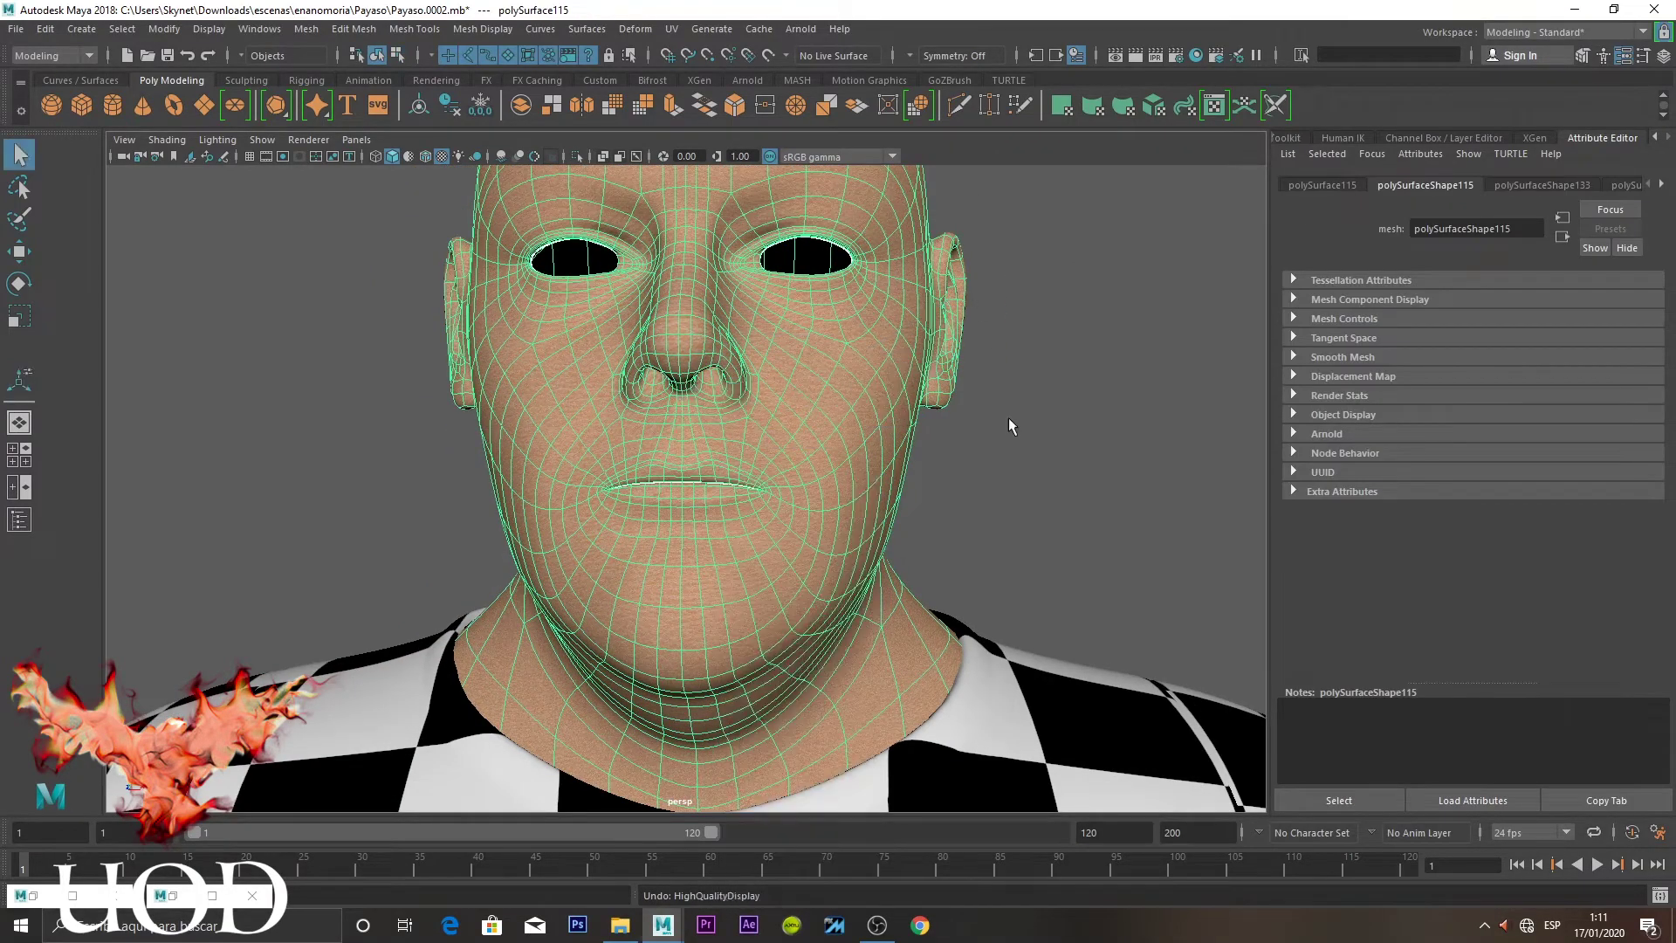
Swap the head to the default shader, then reapply the numbered checker material
click(979, 468)
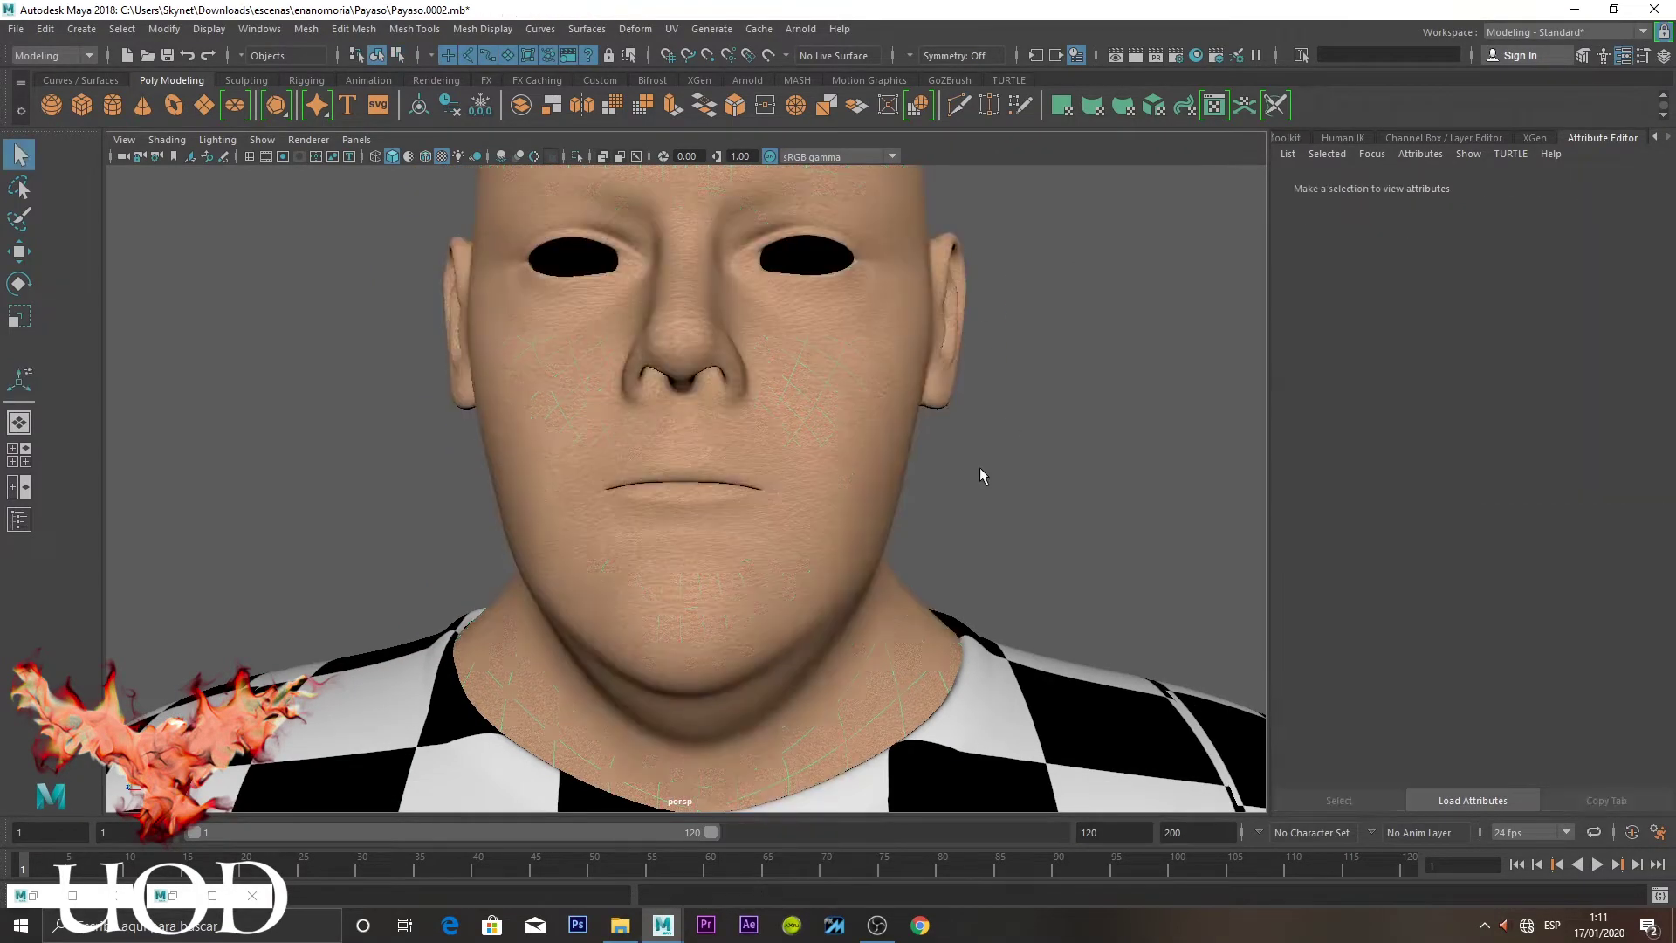
mouse_move(980, 468)
alt+mouse_down()
mouse_move(915, 417)
mouse_move(981, 445)
mouse_move(901, 440)
alt+mouse_up()
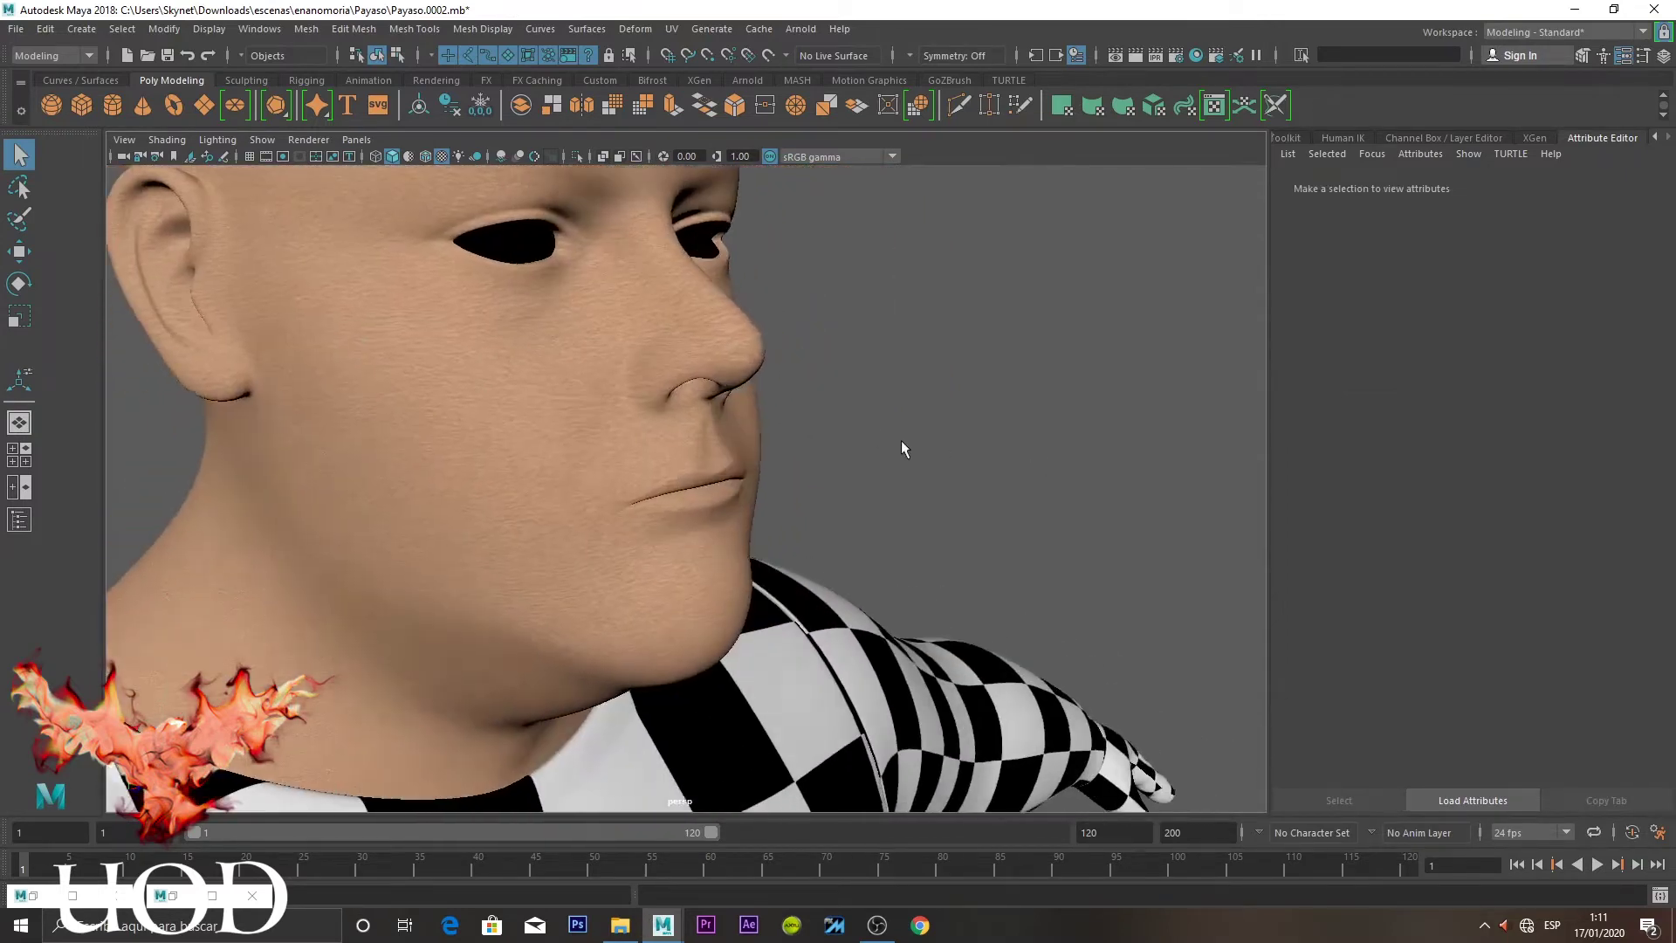
click(710, 316)
mouse_move(710, 316)
right_down()
mouse_move(782, 745)
mouse_move(893, 814)
right_up()
mouse_move(686, 422)
right_down()
mouse_move(855, 862)
mouse_move(861, 838)
right_up()
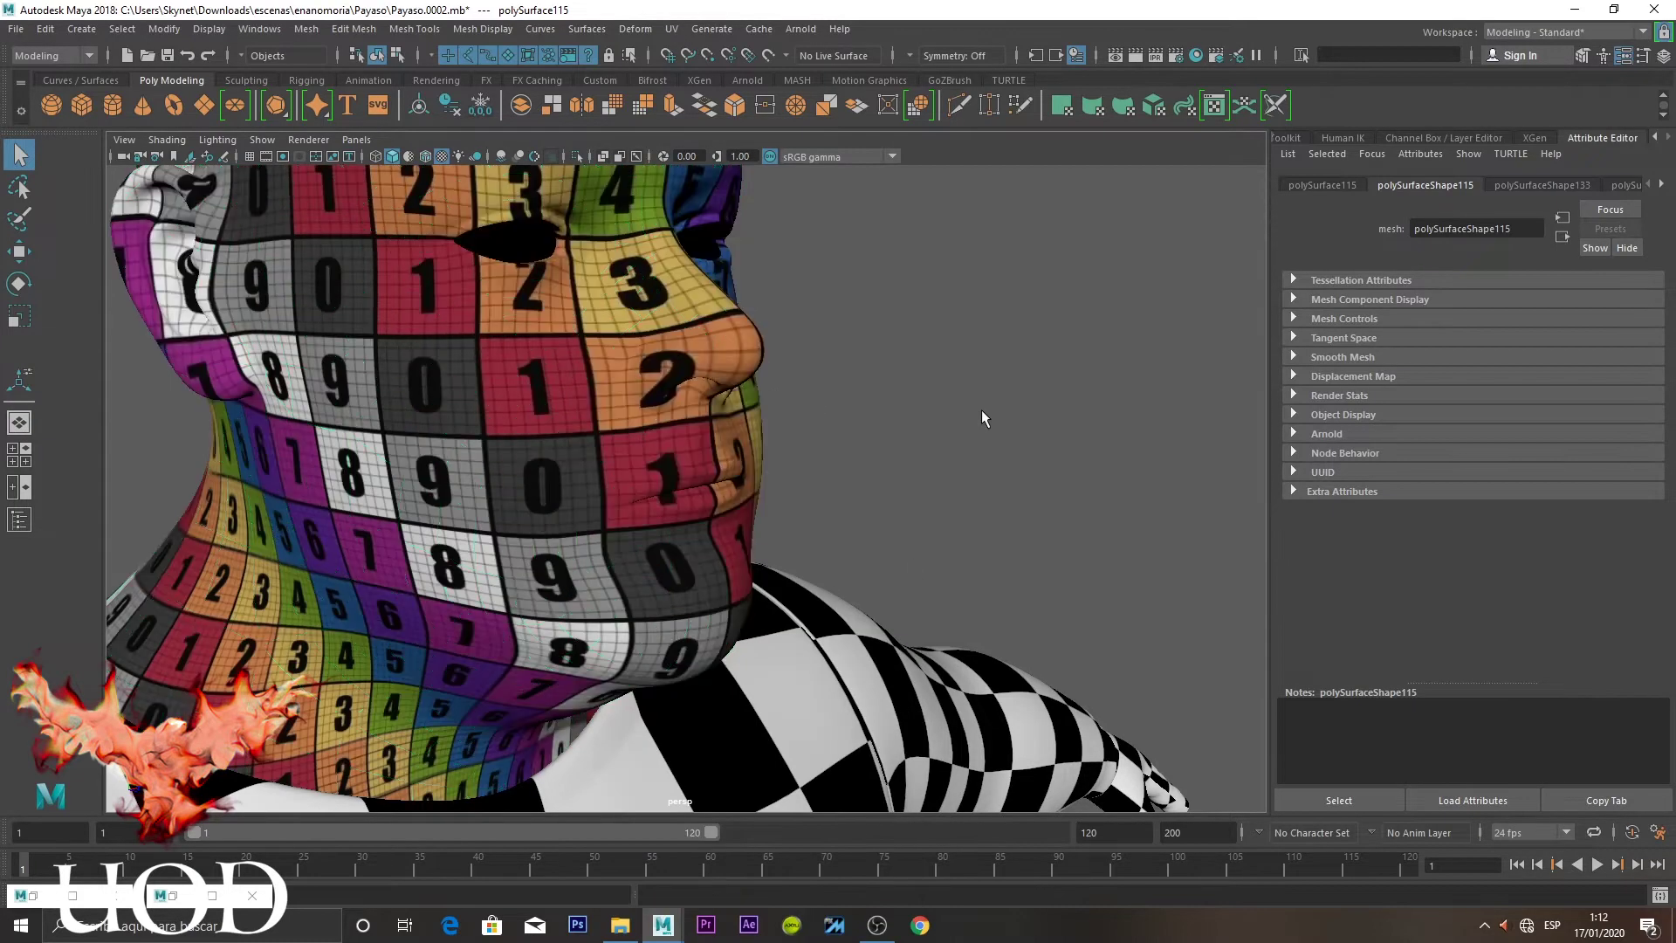
click(981, 410)
Inspect the checkered head from chin and neck round to the front, then select polySurface115
mouse_move(981, 410)
alt+mouse_down()
mouse_move(1069, 435)
mouse_move(684, 506)
alt+mouse_up()
alt+right_drag(684, 506, 677, 407)
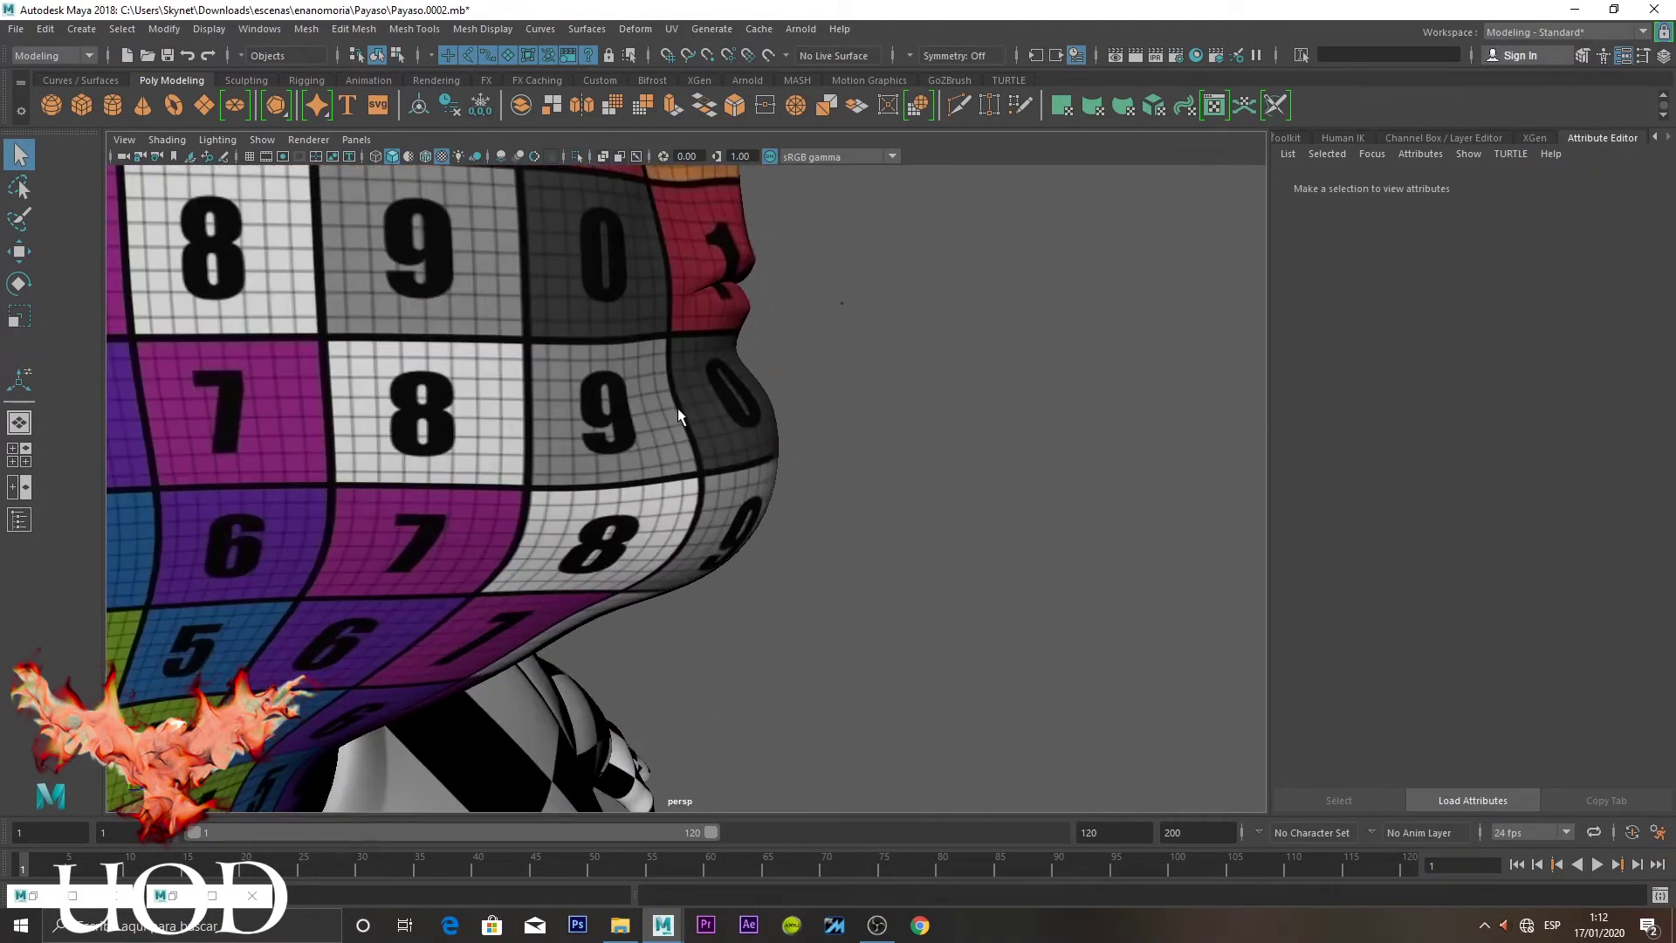
alt+middle_drag(677, 407, 708, 264)
click(708, 264)
click(971, 391)
mouse_move(970, 391)
alt+mouse_down()
mouse_move(812, 389)
mouse_move(735, 347)
mouse_move(831, 401)
mouse_move(1046, 429)
mouse_move(824, 423)
mouse_move(1084, 410)
alt+mouse_up()
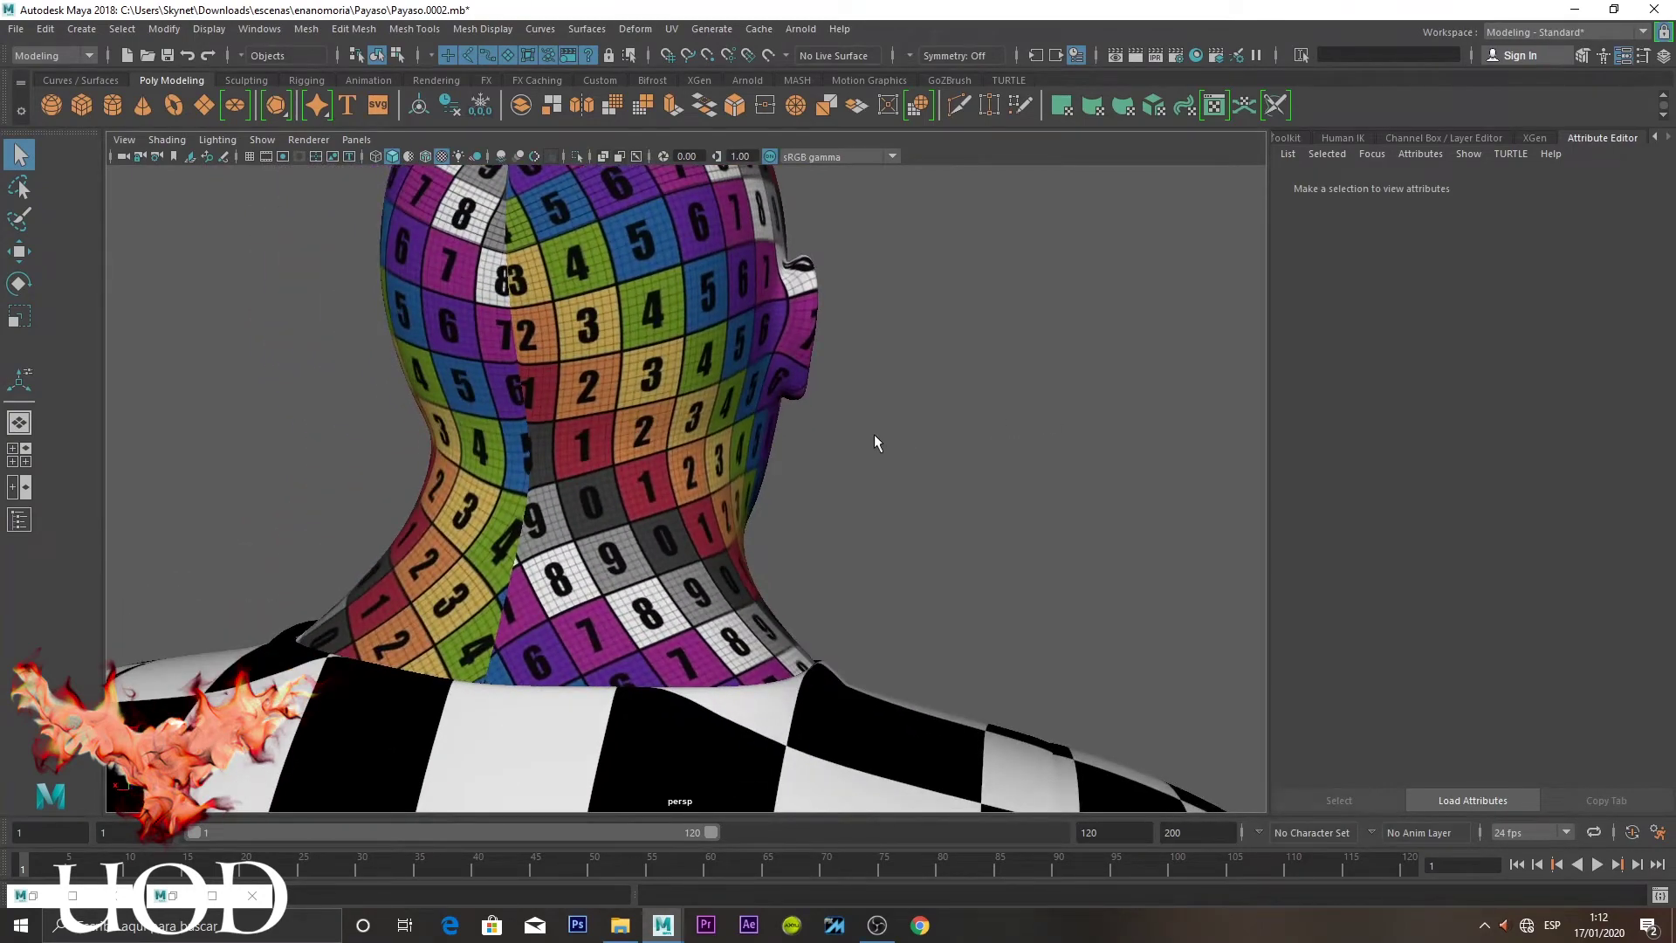
alt+drag(933, 461, 624, 459)
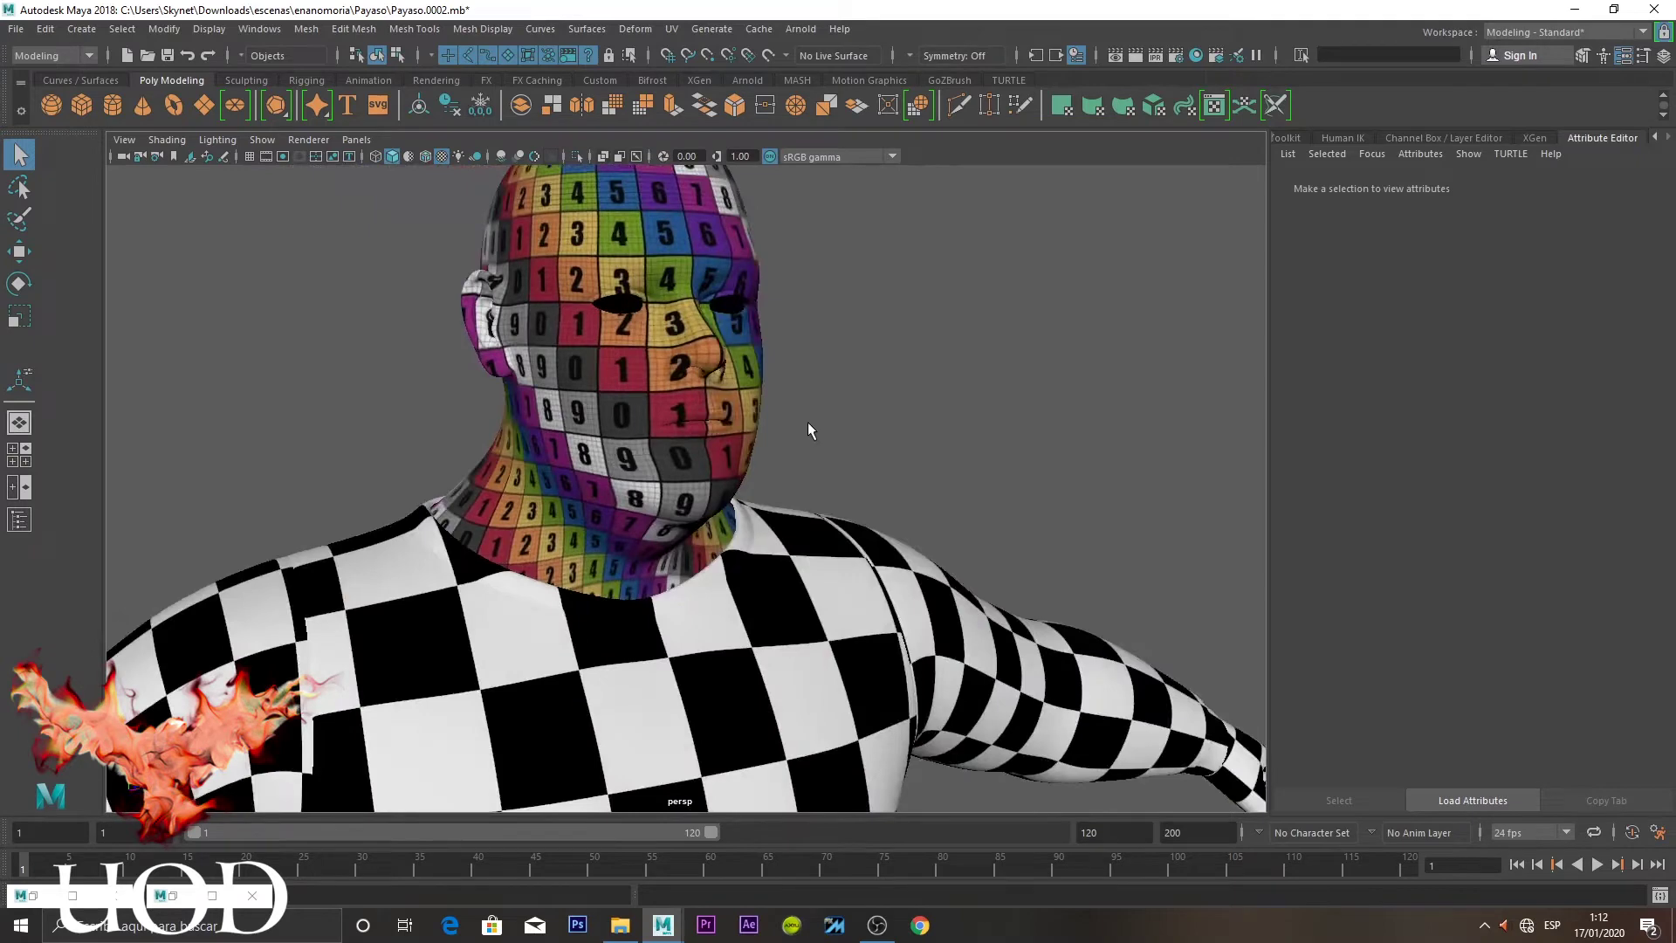
alt+drag(855, 475, 768, 472)
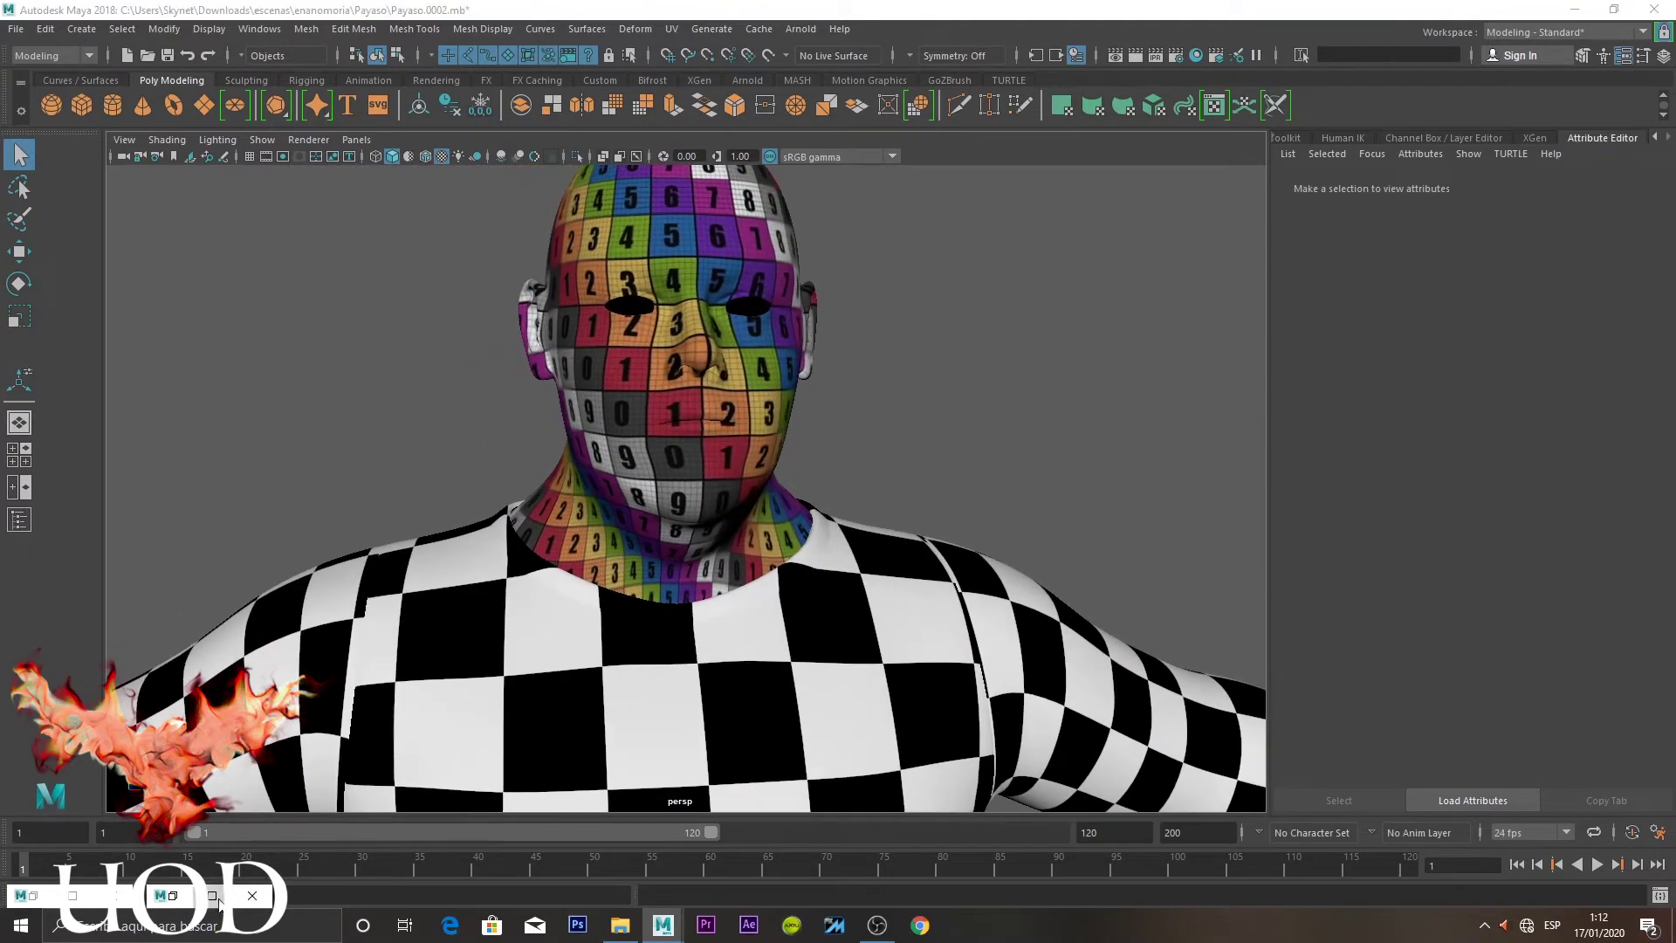
click(192, 895)
click(1572, 8)
Show the face UV shell in the UV Editor, zoomed onto eyes, nose and mouth, and select it
click(690, 346)
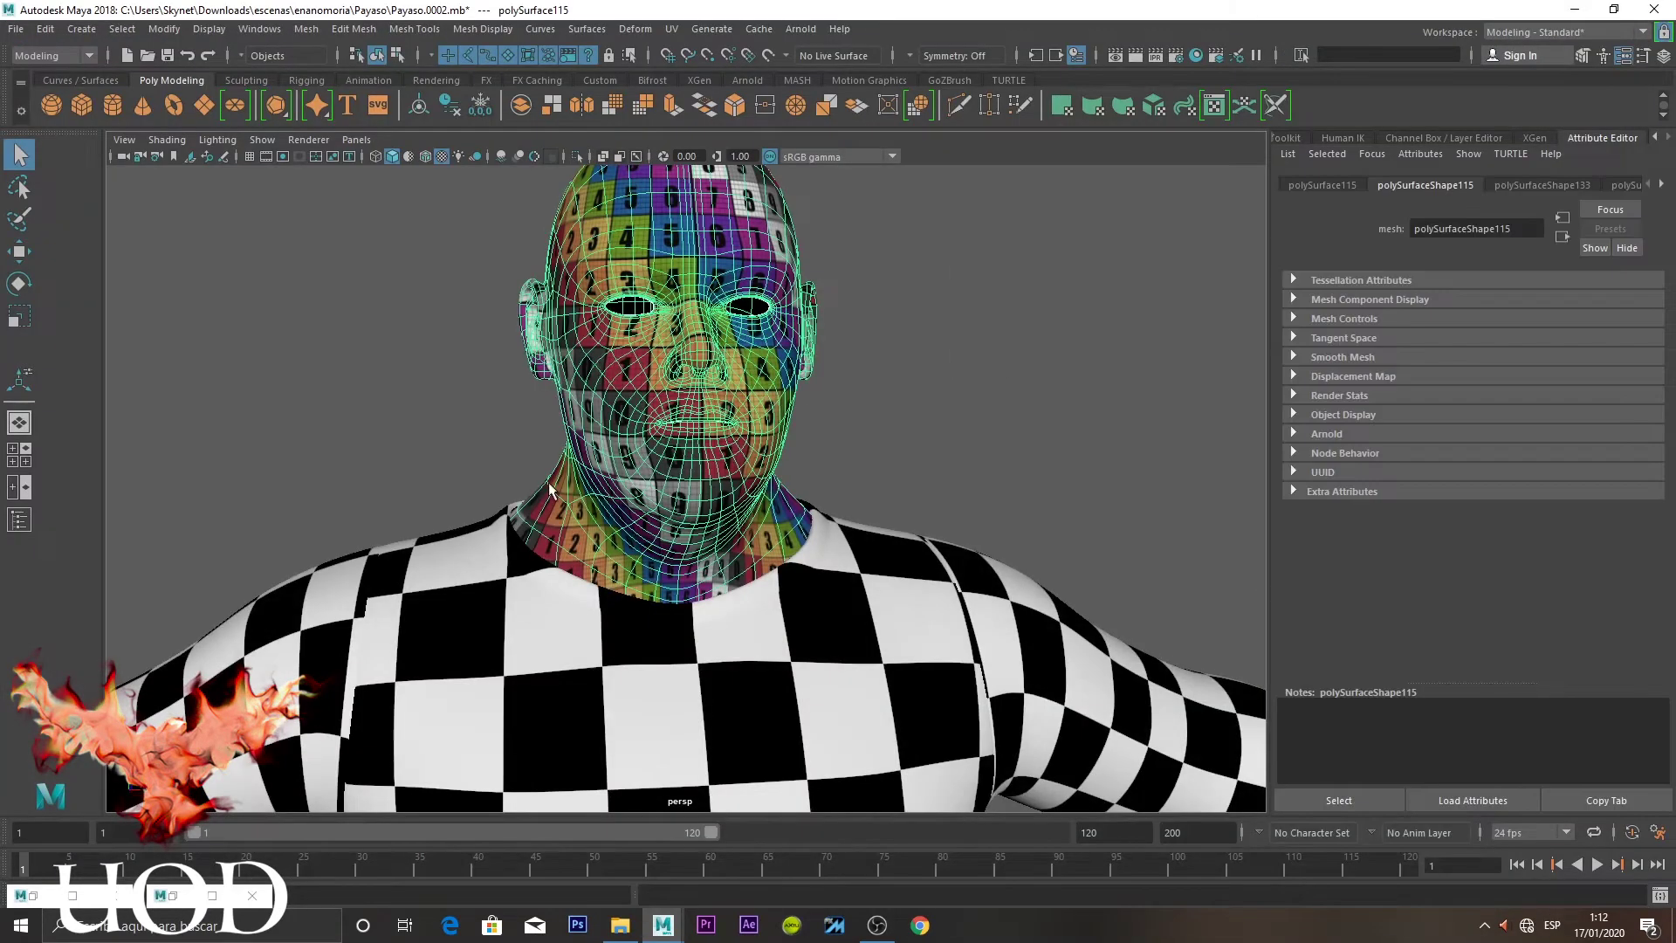
click(215, 896)
middle_drag(771, 337, 928, 505)
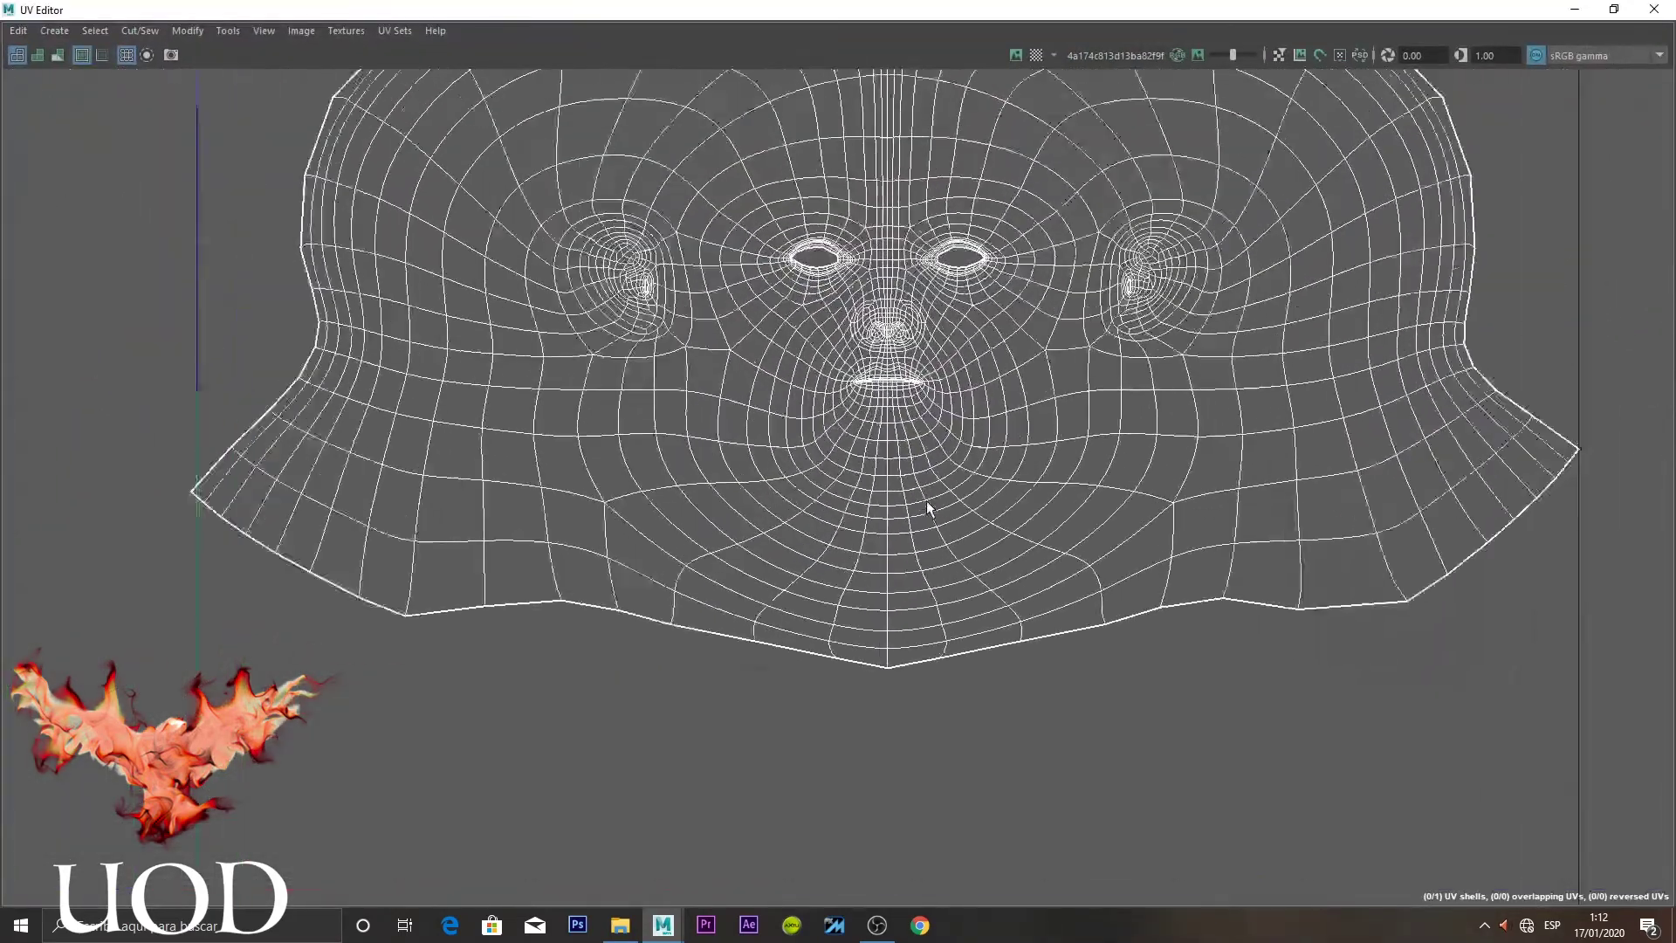
scroll(927, 489, up, 1)
scroll(937, 251, up, 3)
scroll(936, 251, down, 3)
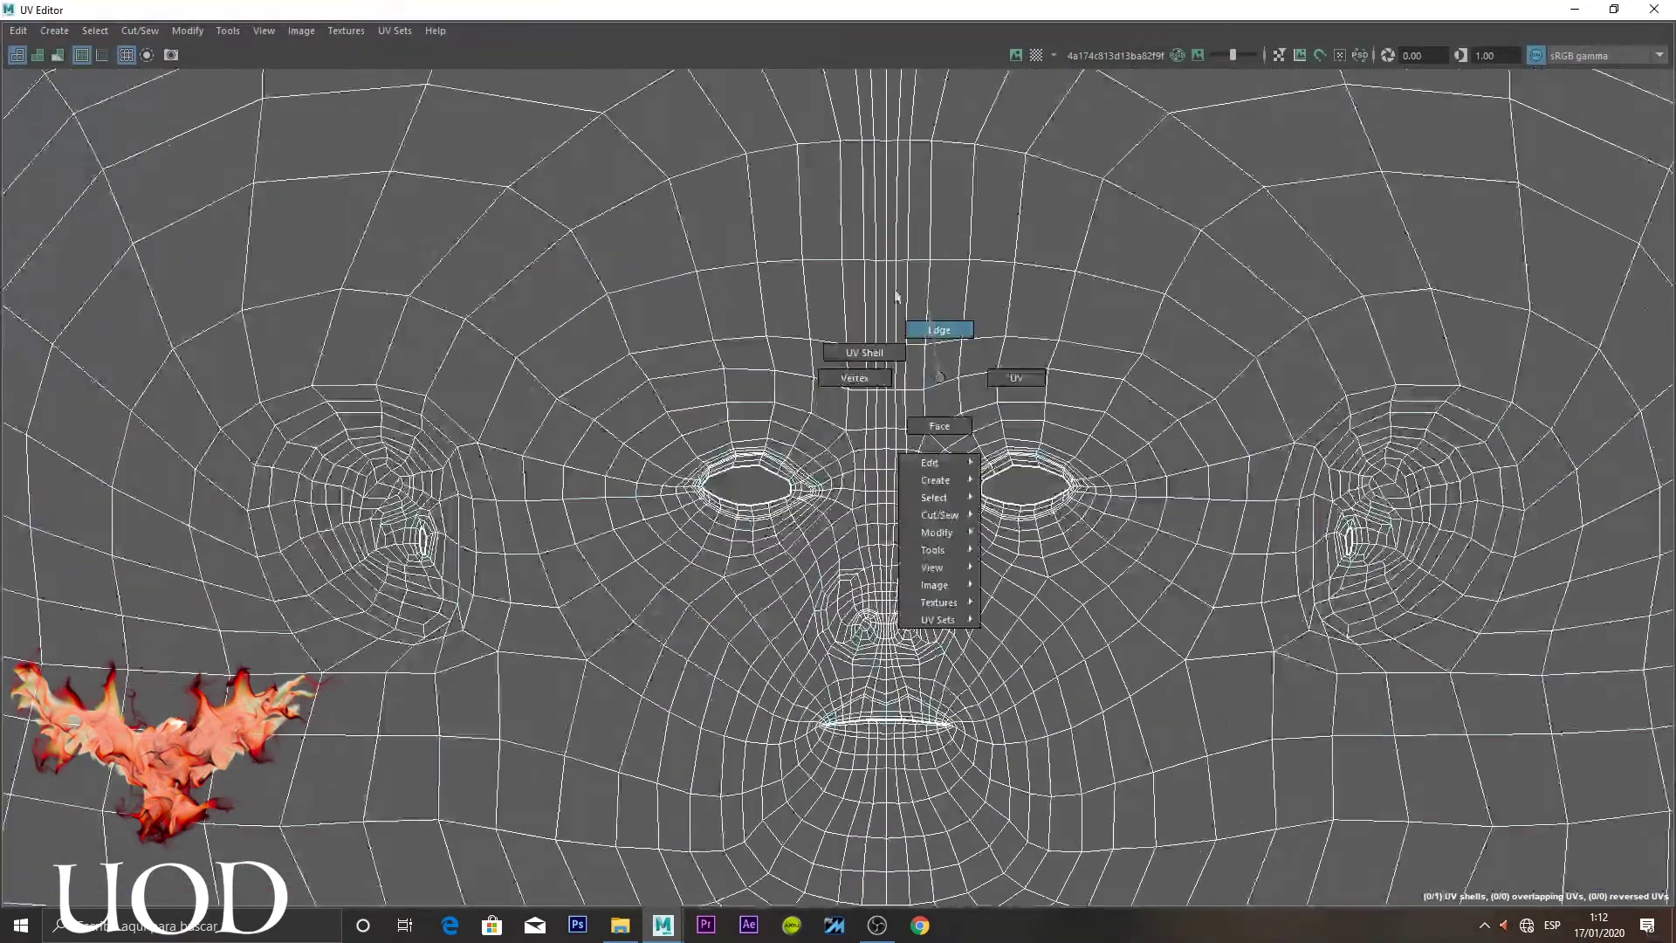
right_drag(908, 358, 951, 329)
middle_drag(864, 611, 873, 450)
key(w)
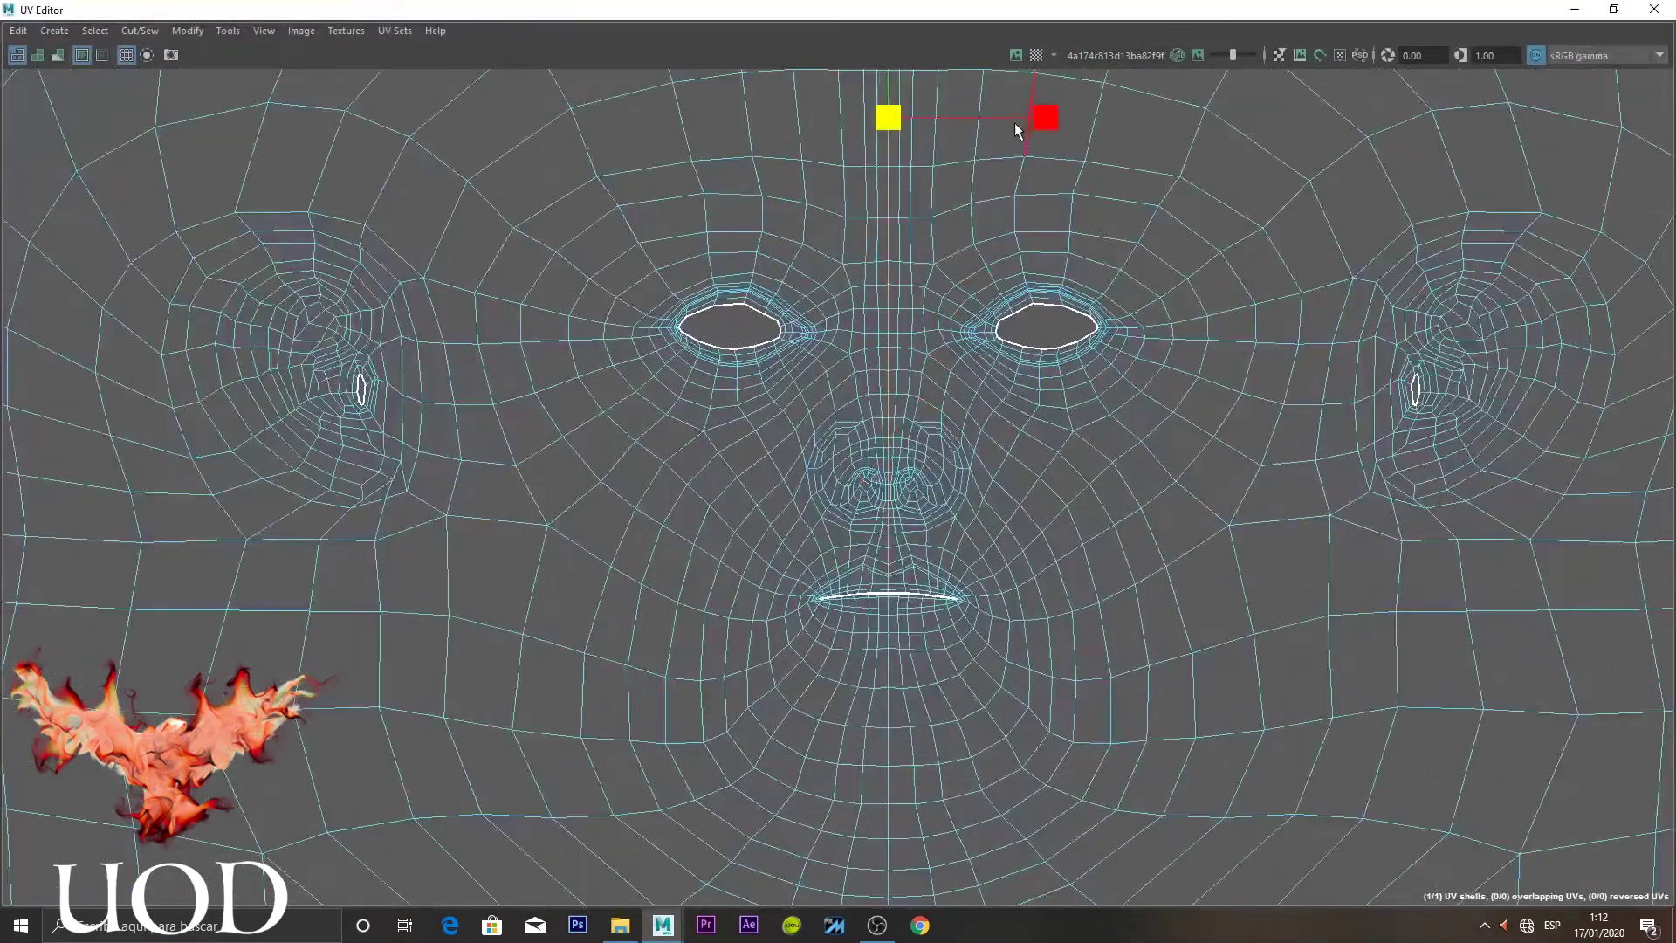
mouse_move(896, 258)
middle_down()
mouse_move(908, 712)
mouse_move(883, 224)
middle_up()
Select a group of cheek UVs below-left of the mouth and dock the editor beside the 3D view
click(877, 165)
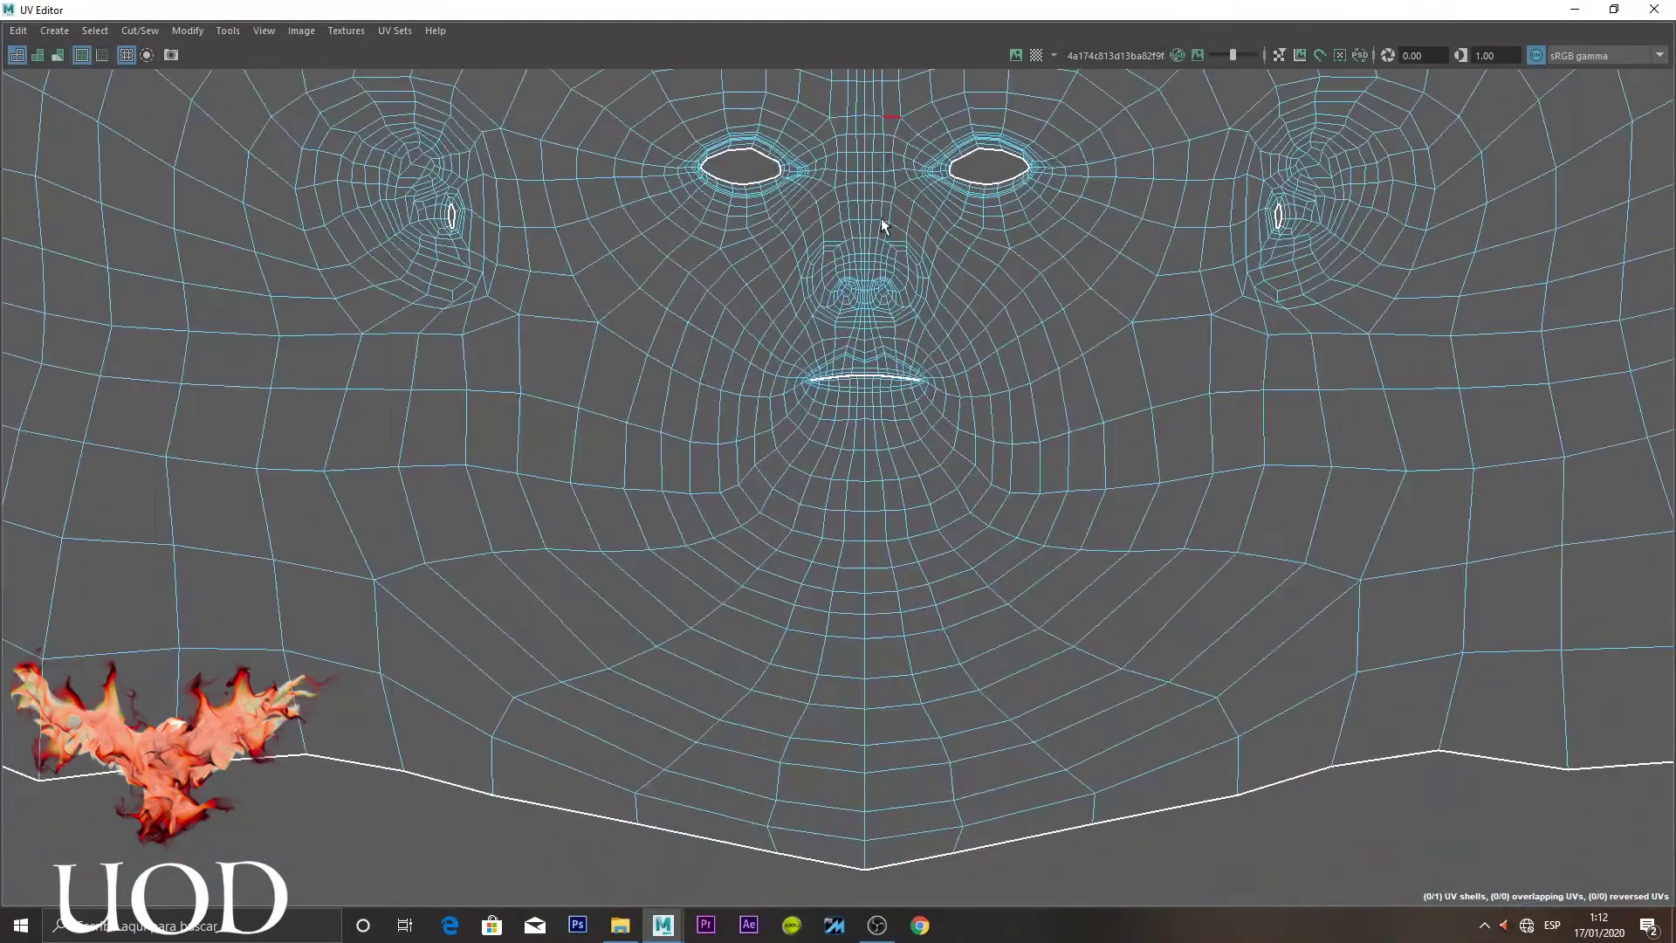
middle_drag(898, 638, 913, 344)
right_click(908, 336)
scroll(969, 336, up, 2)
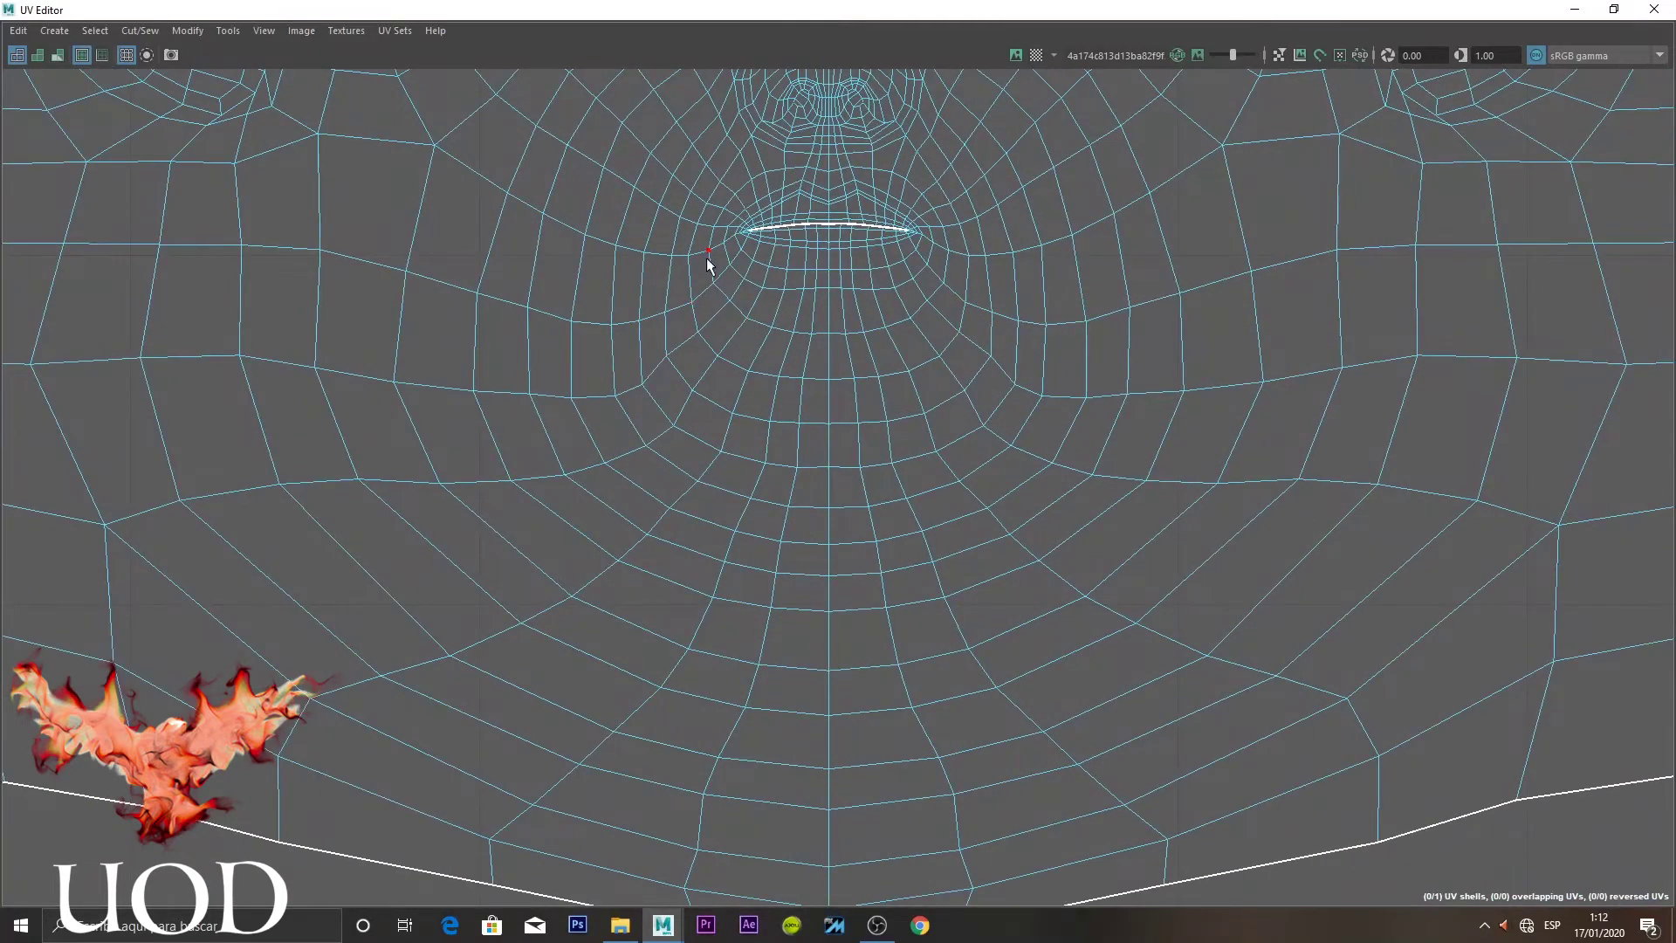
drag(707, 260, 565, 482)
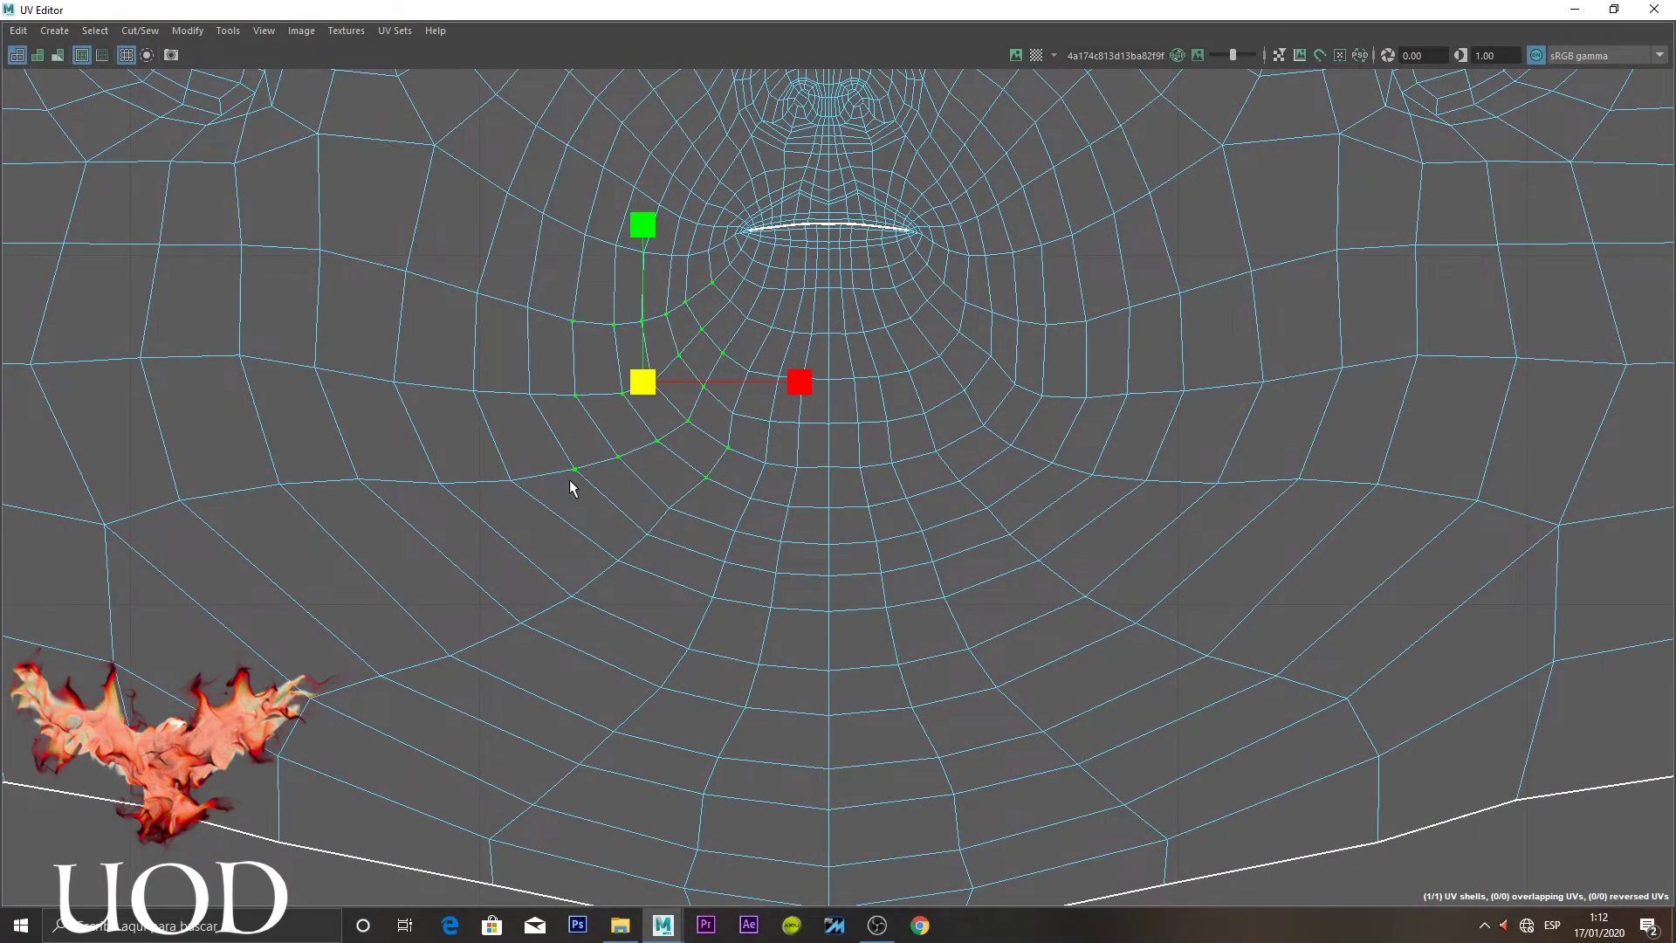
key(q)
scroll(814, 361, down, 1)
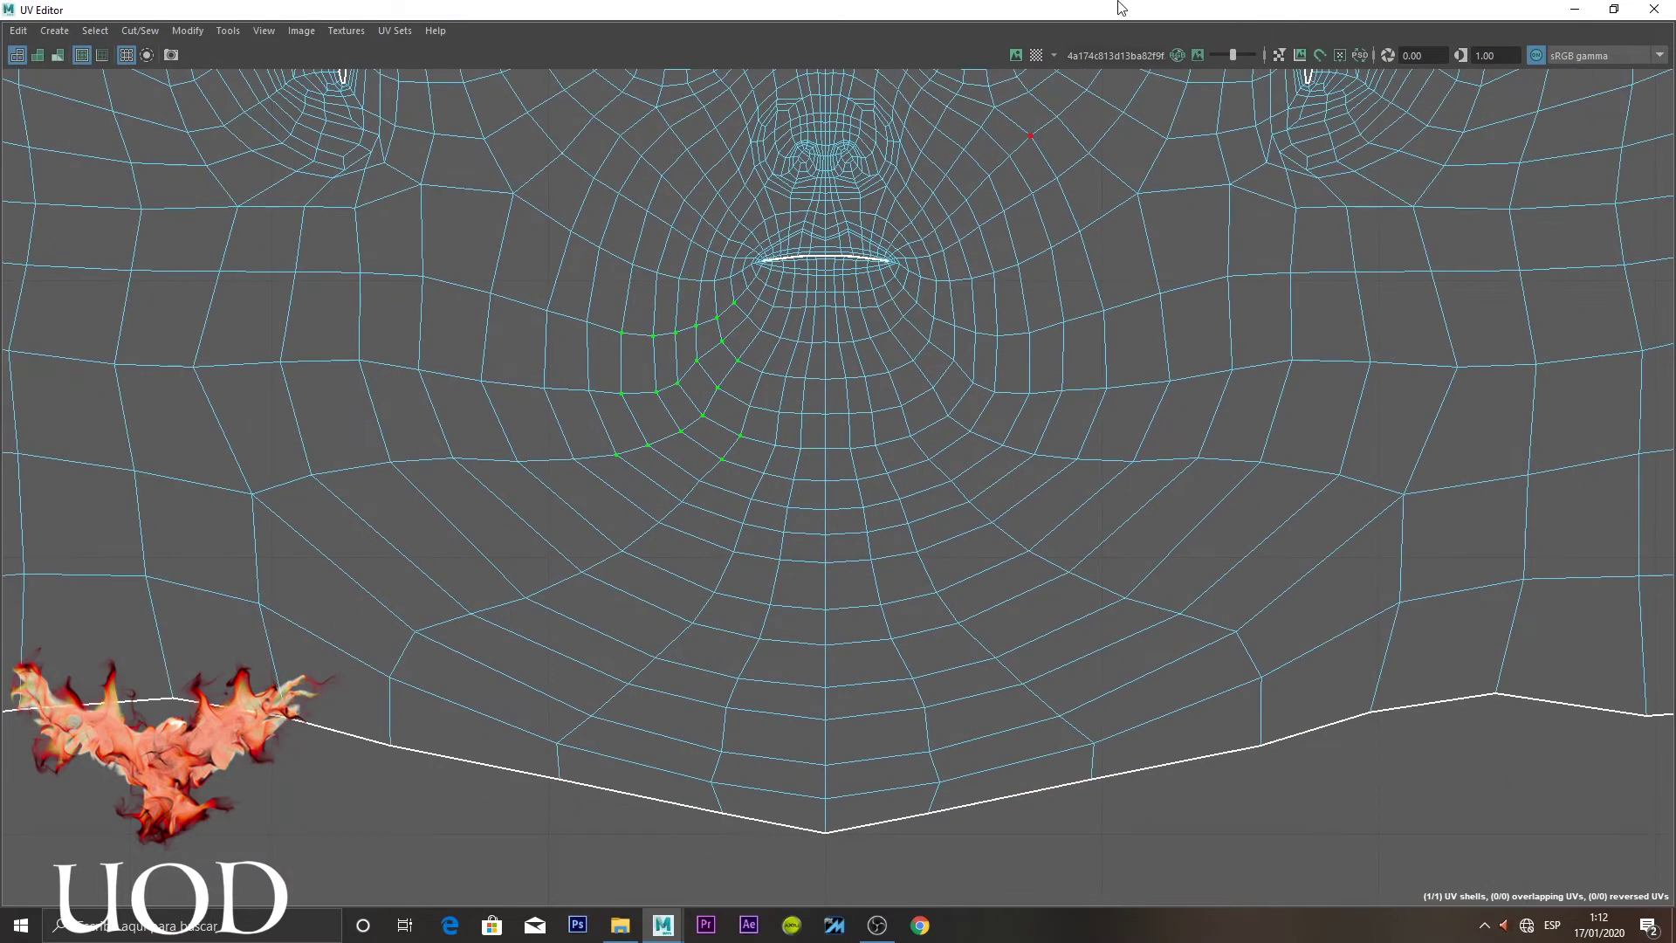
drag(1123, 14, 1205, 86)
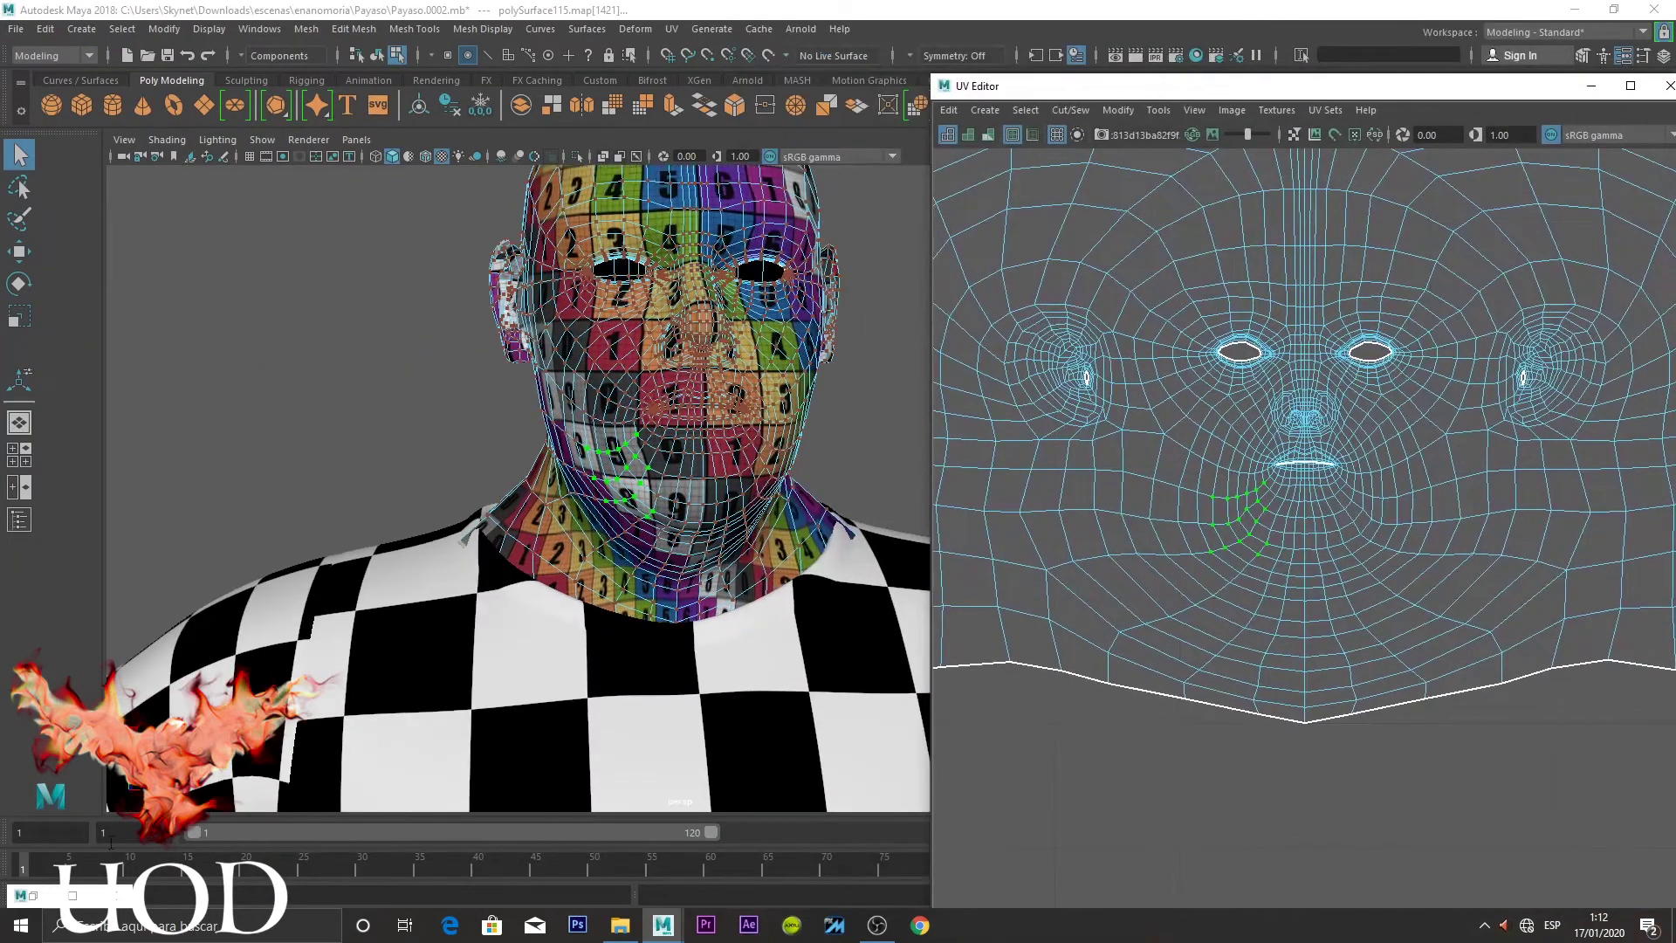
Symmetrize the face UVs with the Symmetrize brush, using the centre edge as the seam
click(76, 890)
double_click(737, 7)
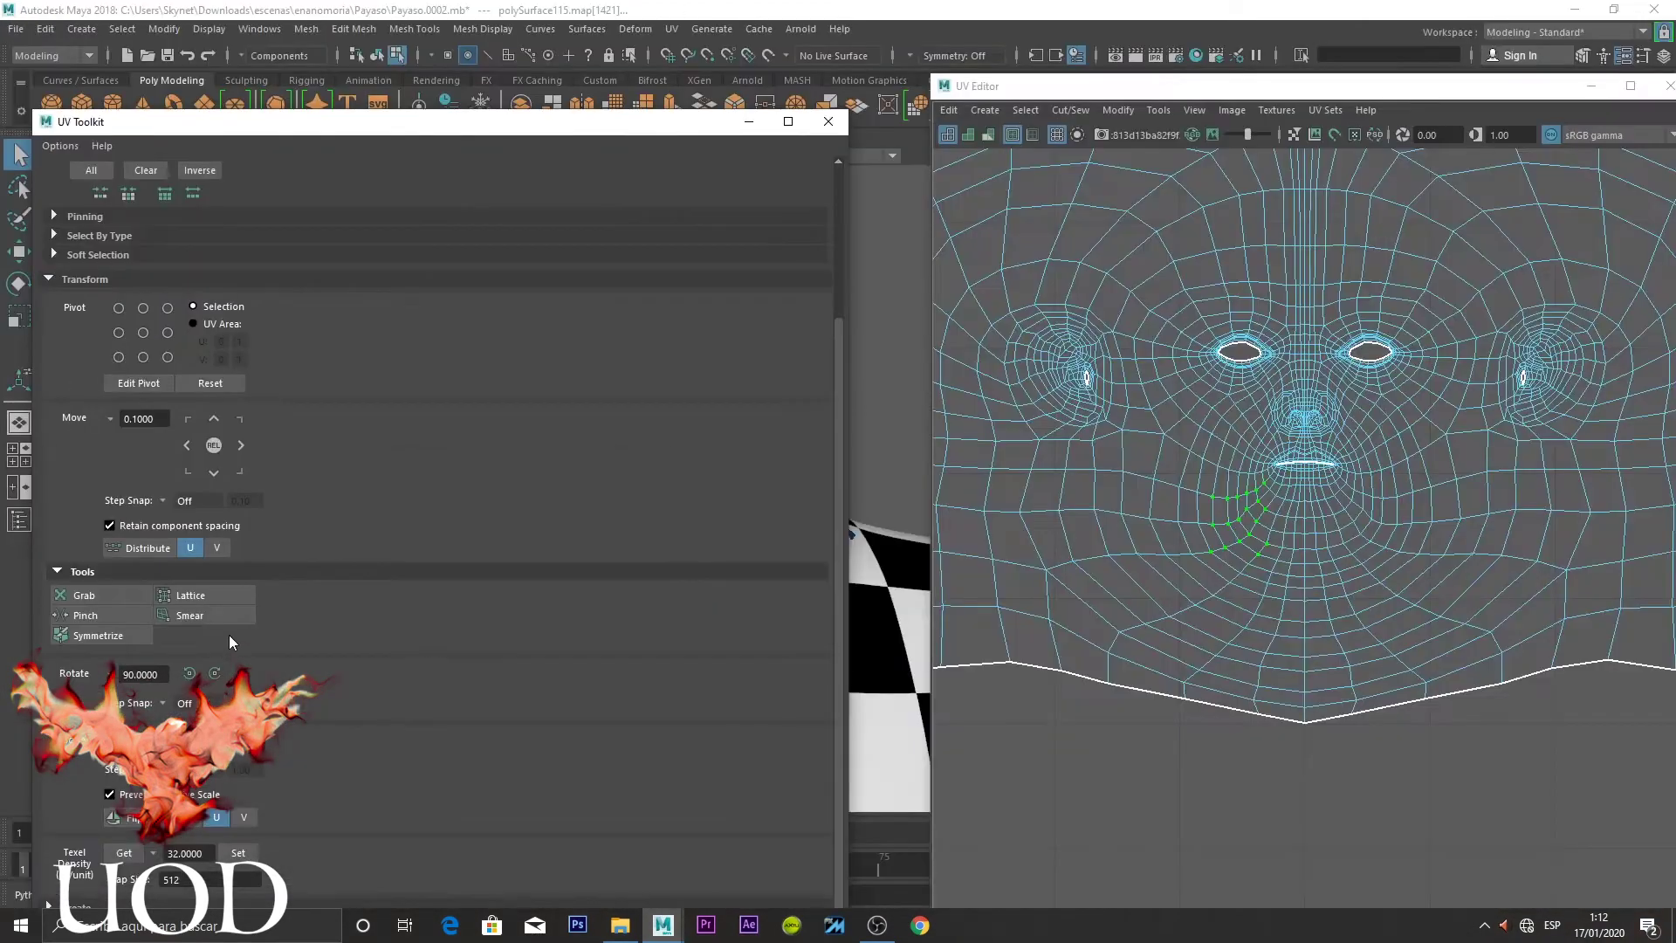
click(96, 635)
scroll(1290, 241, up, 2)
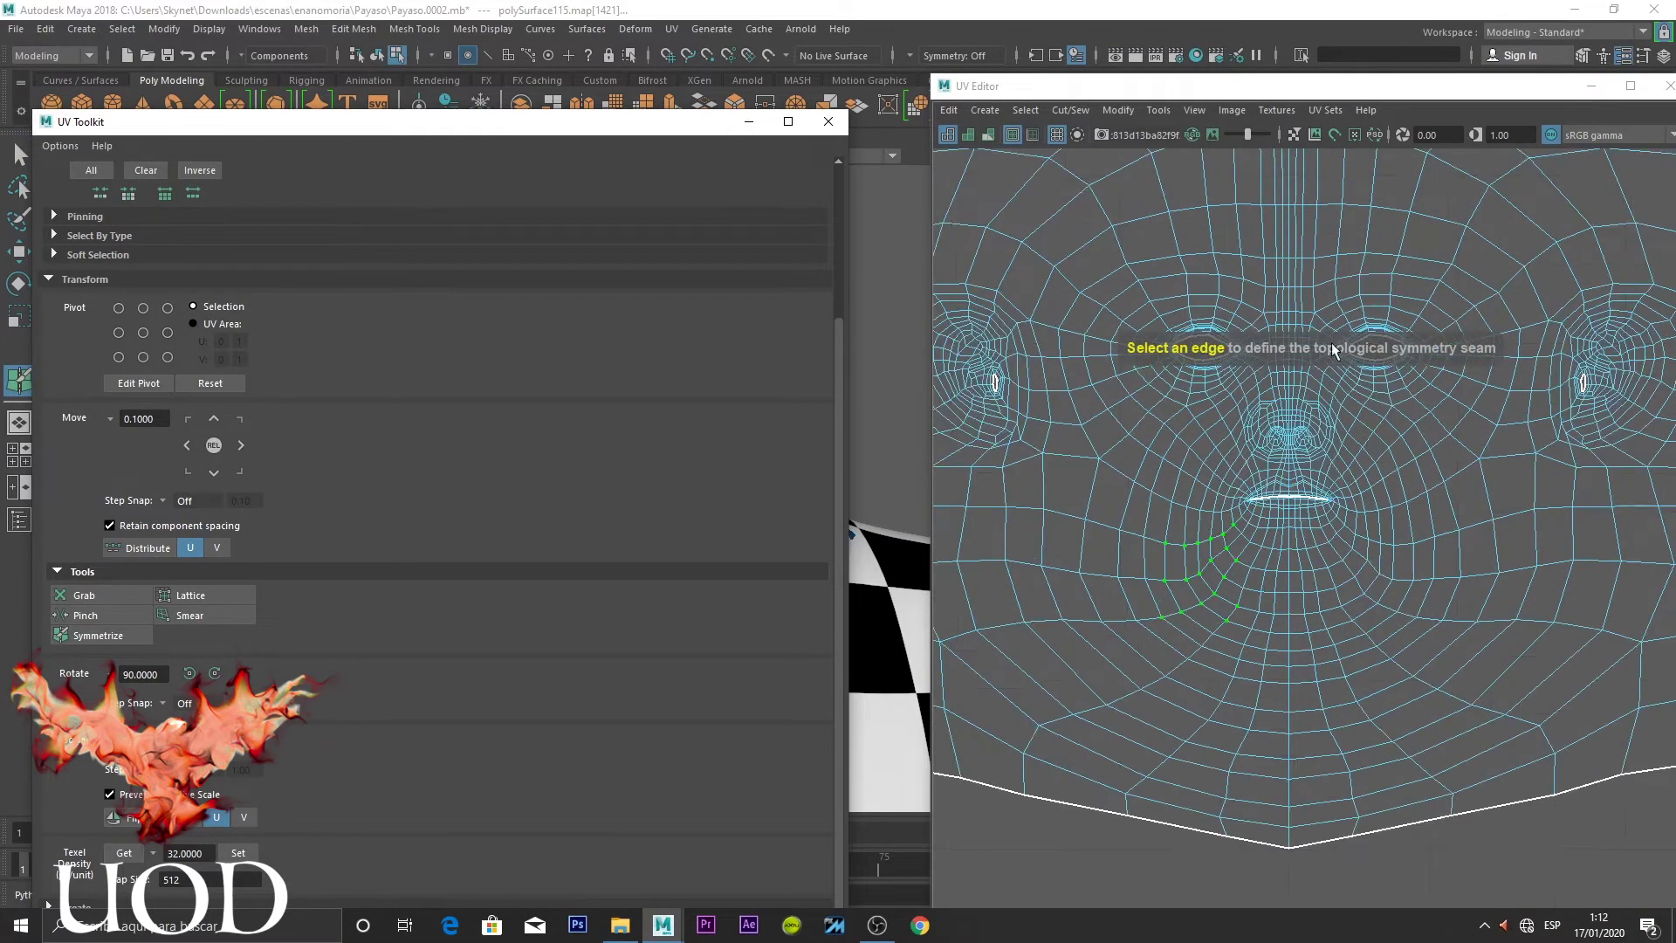
scroll(1290, 242, up, 1)
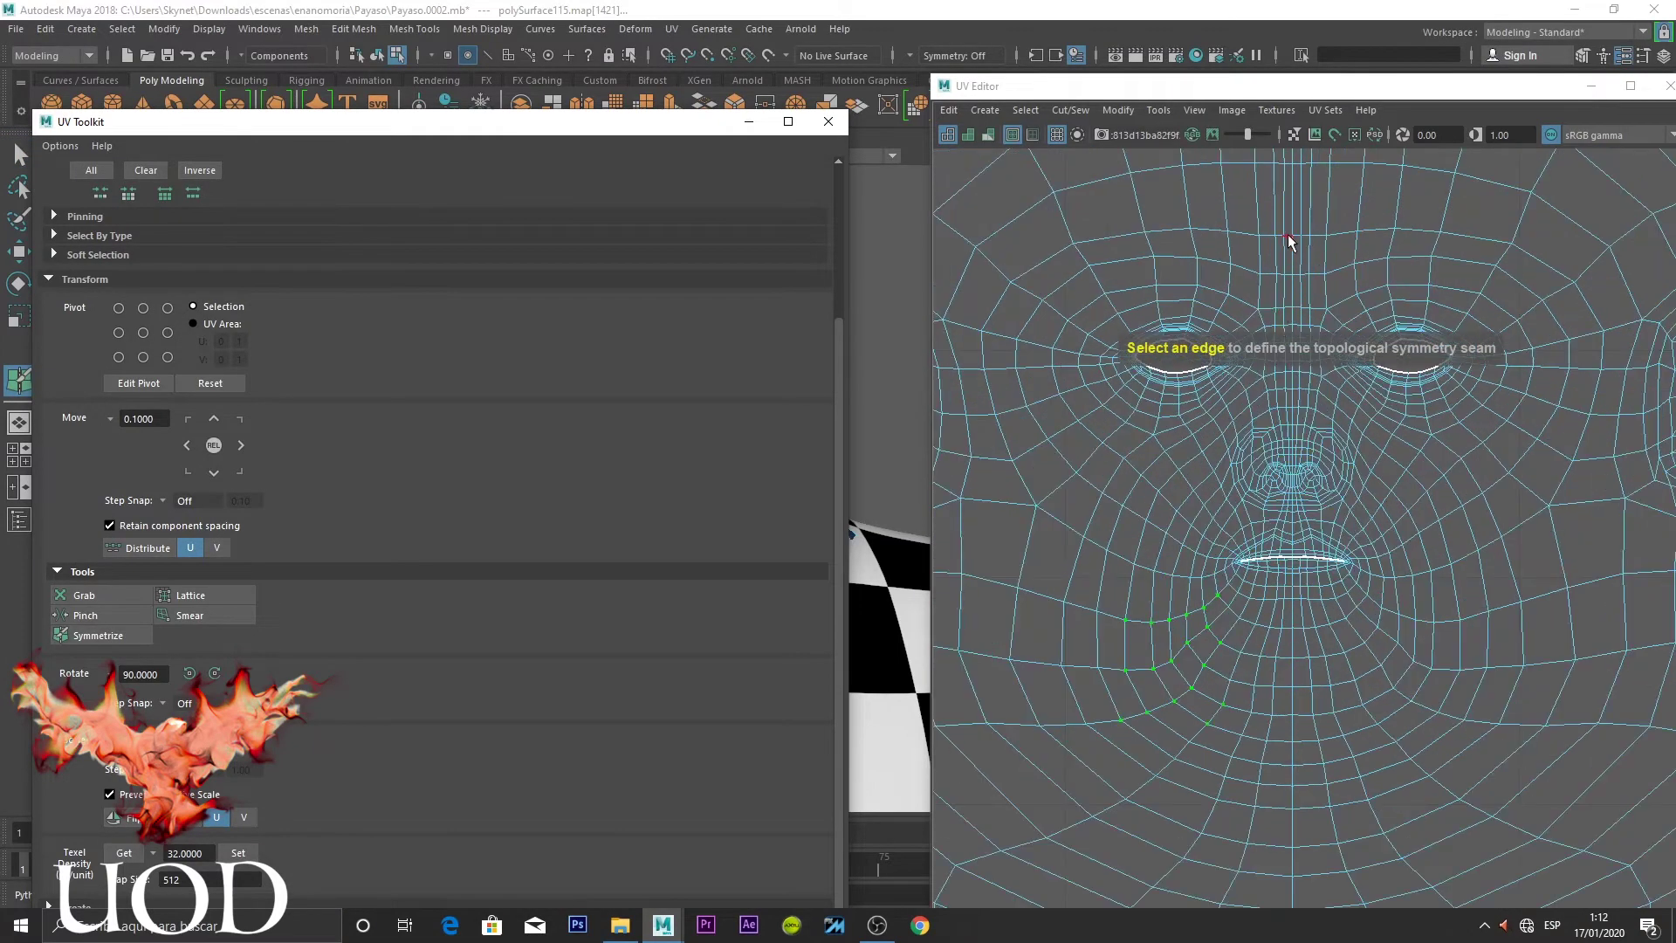
click(1287, 623)
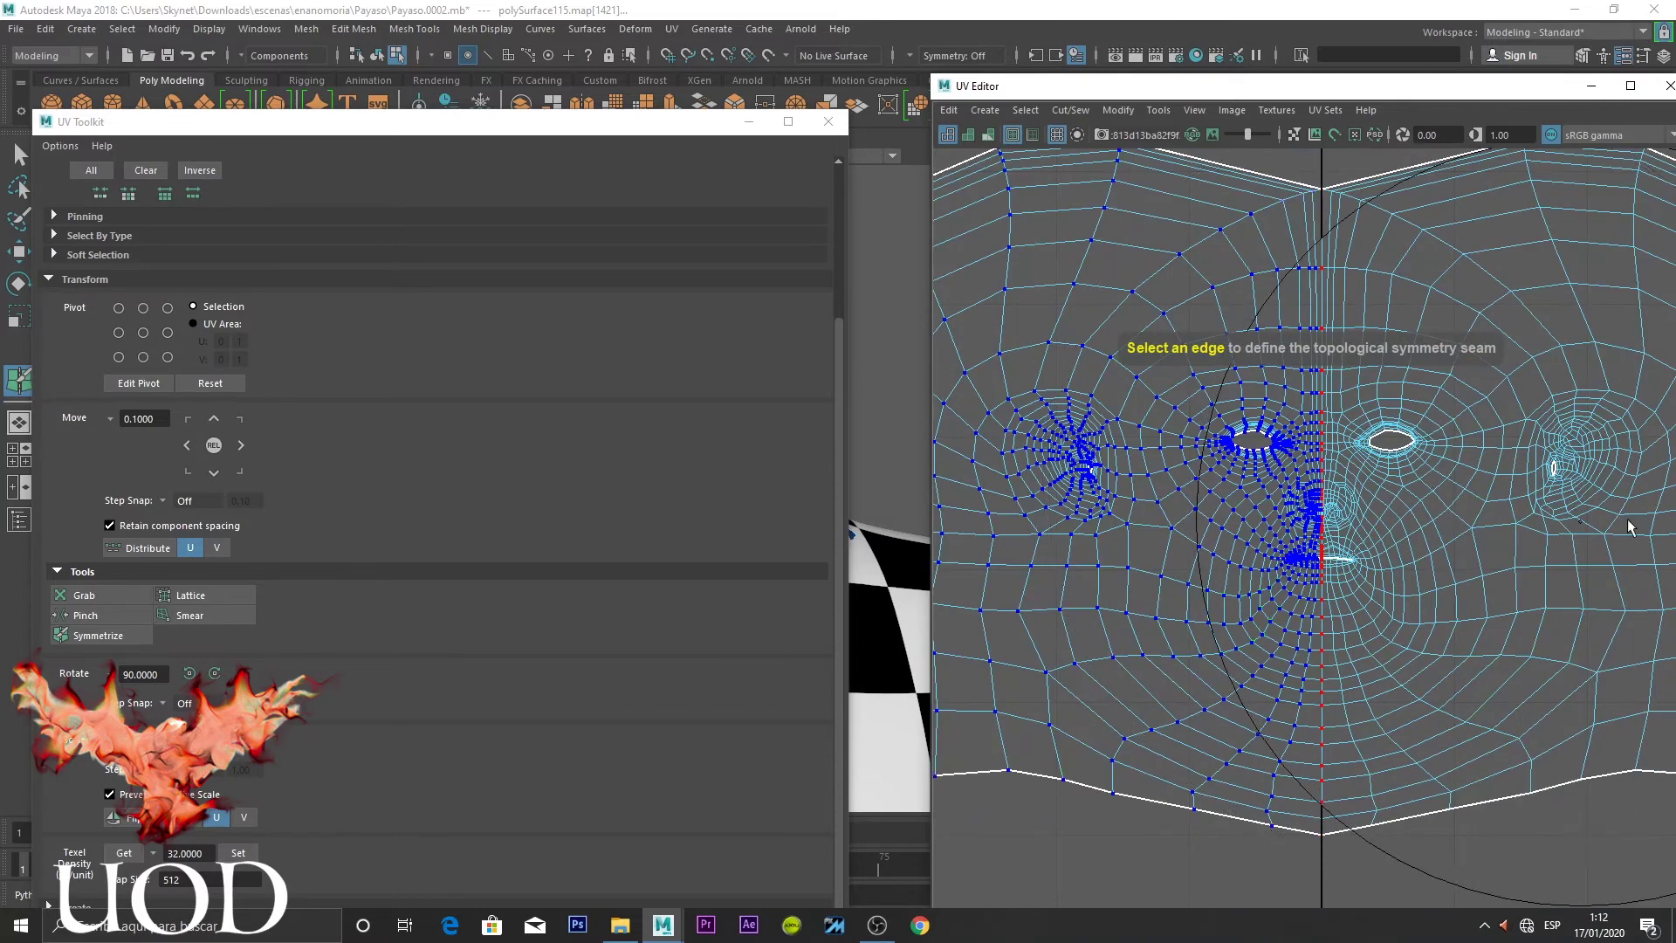
scroll(1404, 505, down, 3)
scroll(1404, 504, down, 2)
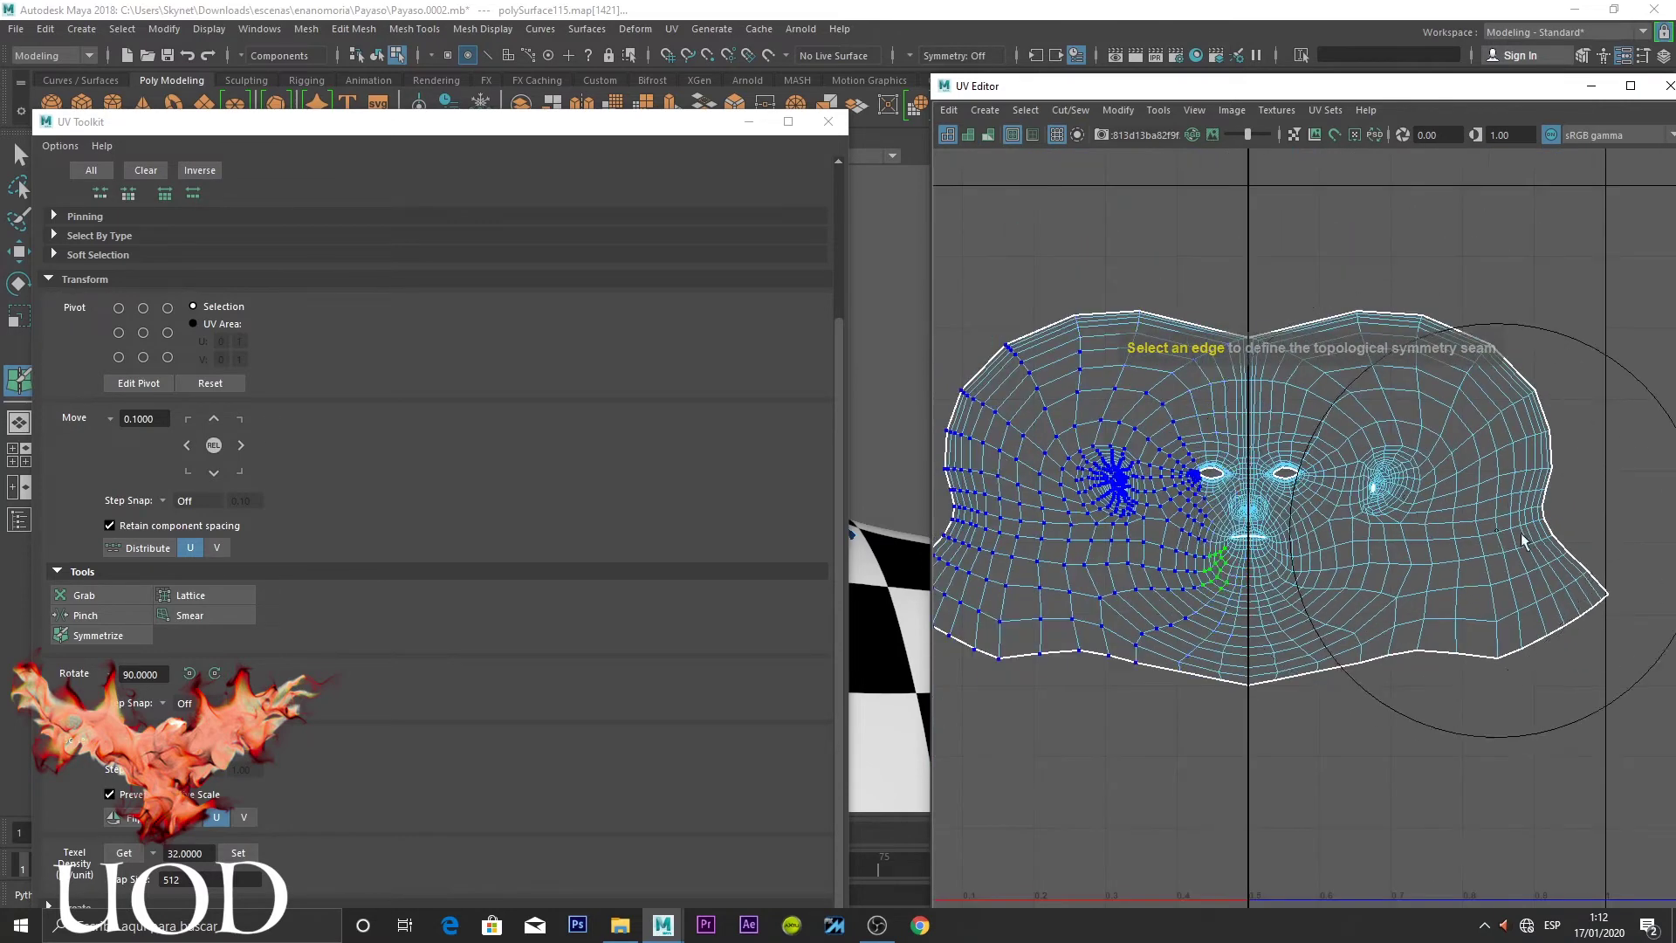
drag(1397, 488, 1445, 628)
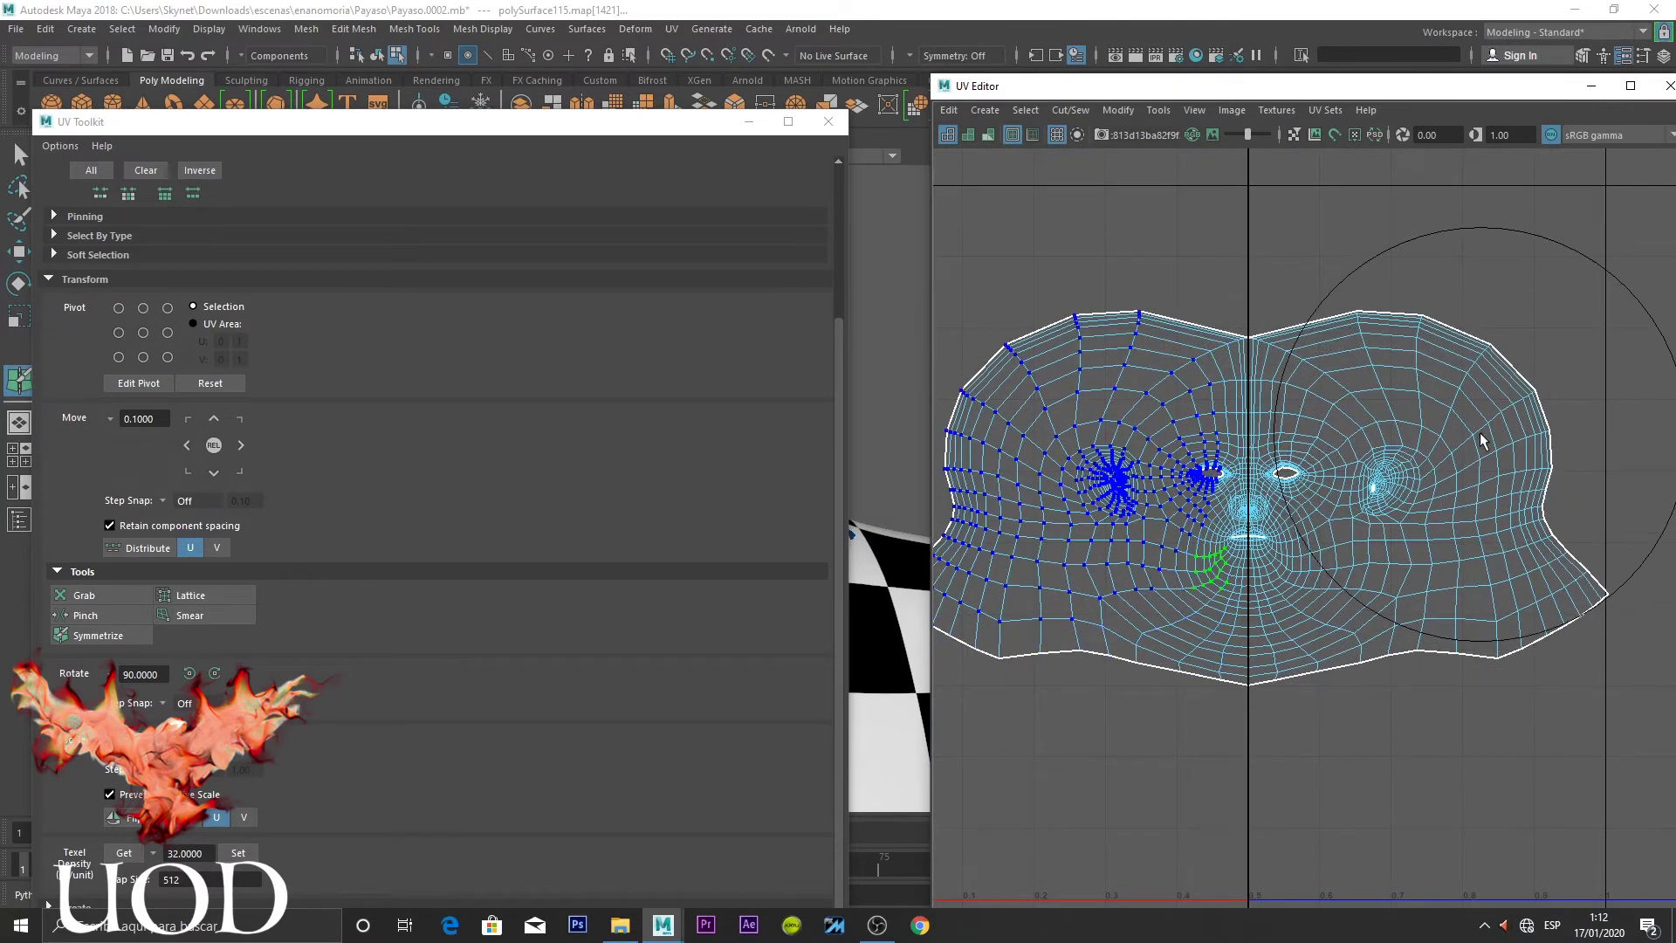
key(q)
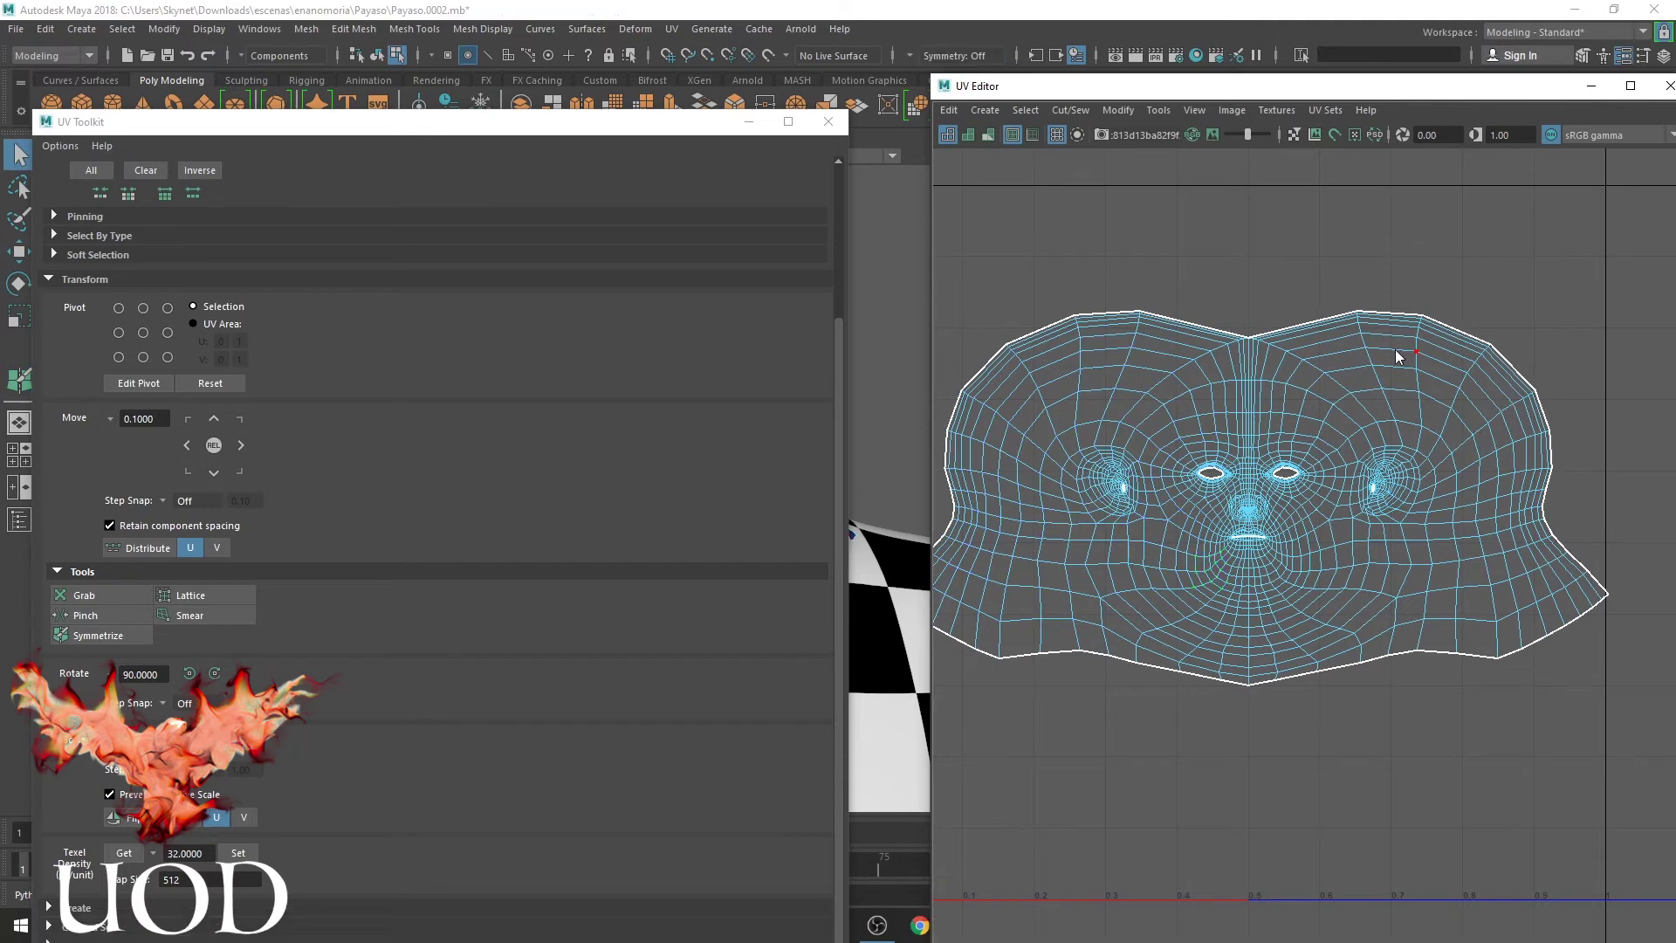
Select the whole face UV shell and minimize the UV Editor and UV Toolkit windows
click(1322, 437)
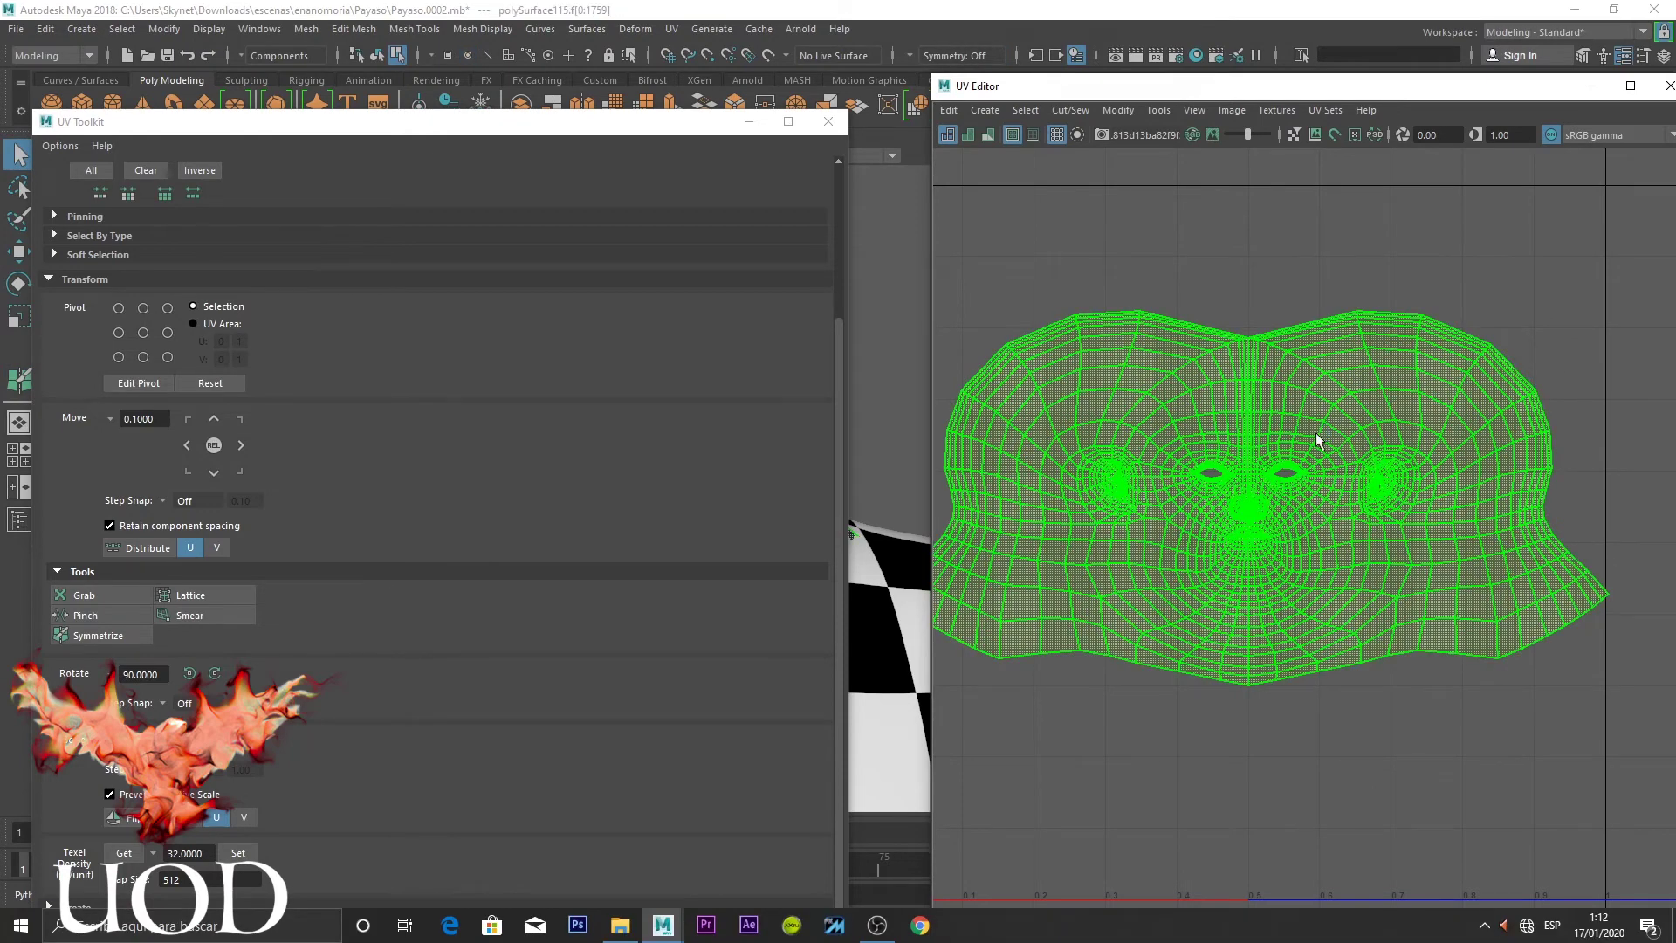
key(ctrl+l)
click(1590, 86)
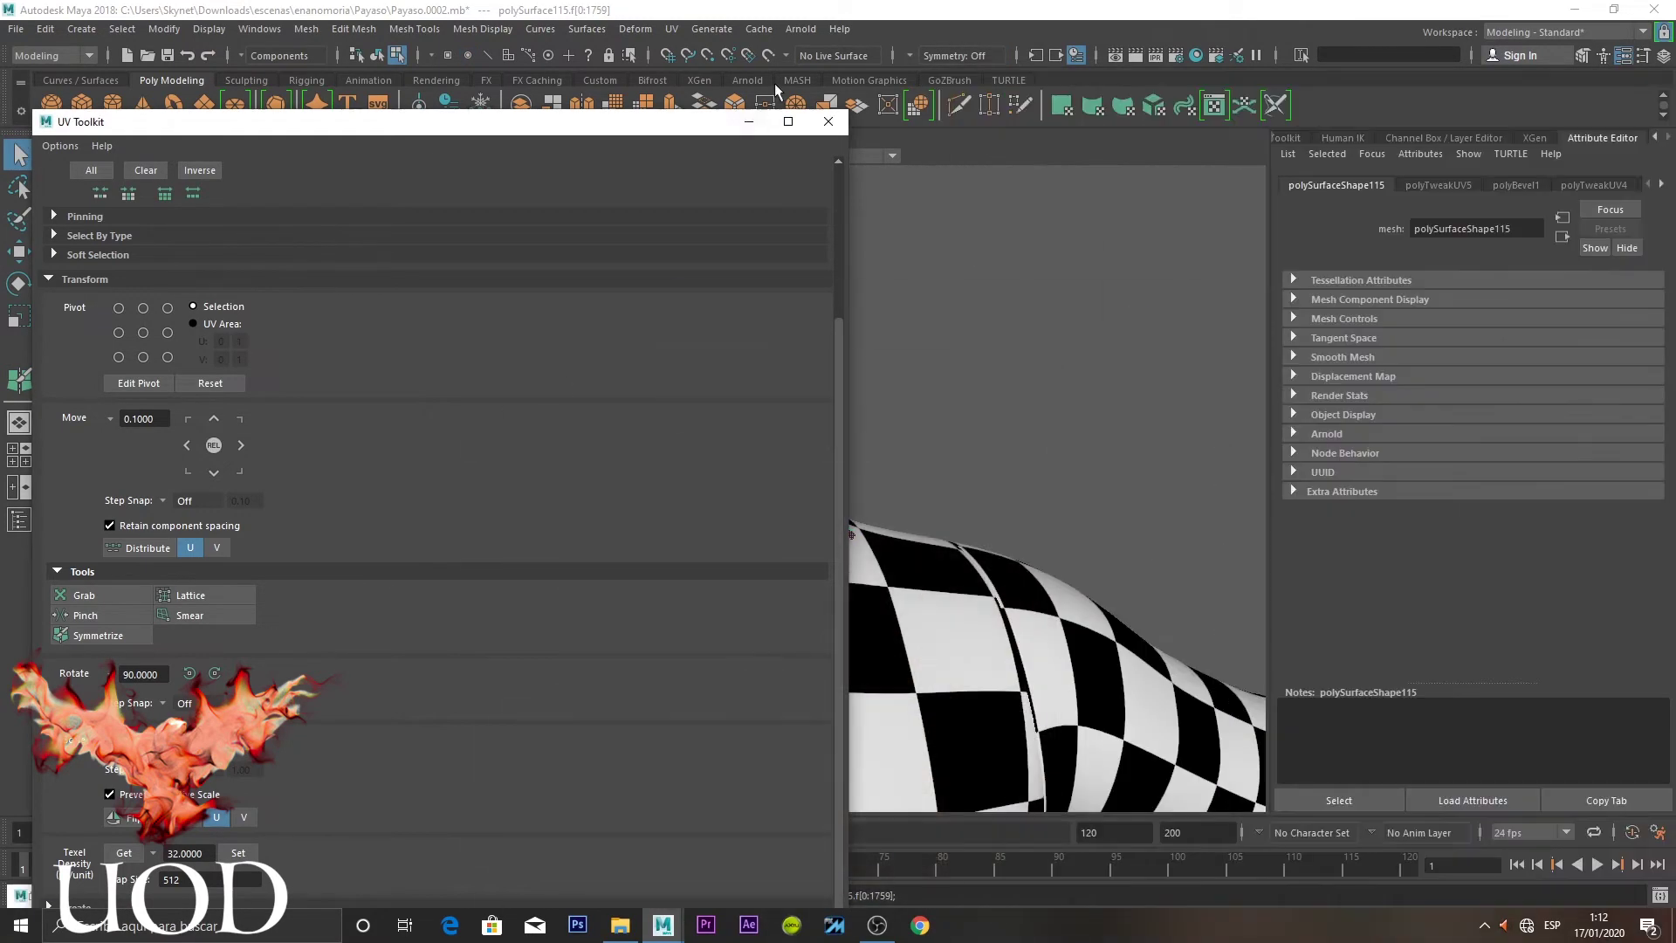
click(748, 122)
right_drag(754, 325, 930, 240)
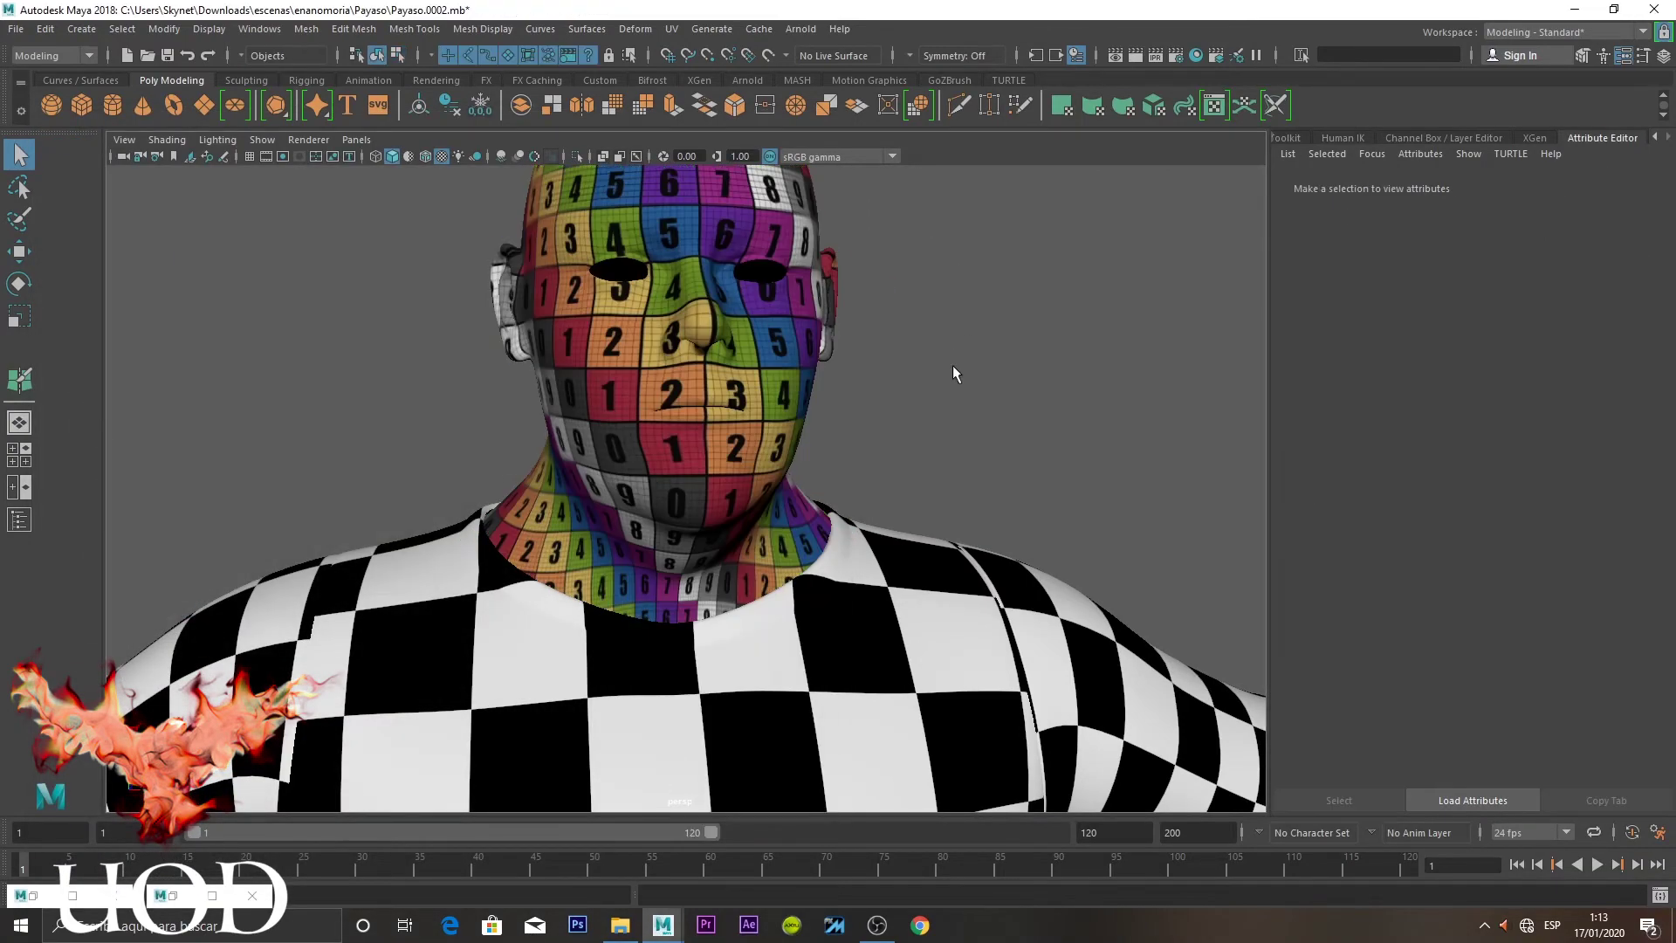
mouse_move(951, 365)
alt+mouse_down()
mouse_move(811, 363)
mouse_move(998, 398)
mouse_move(783, 406)
mouse_move(845, 422)
mouse_move(1244, 426)
alt+mouse_up()
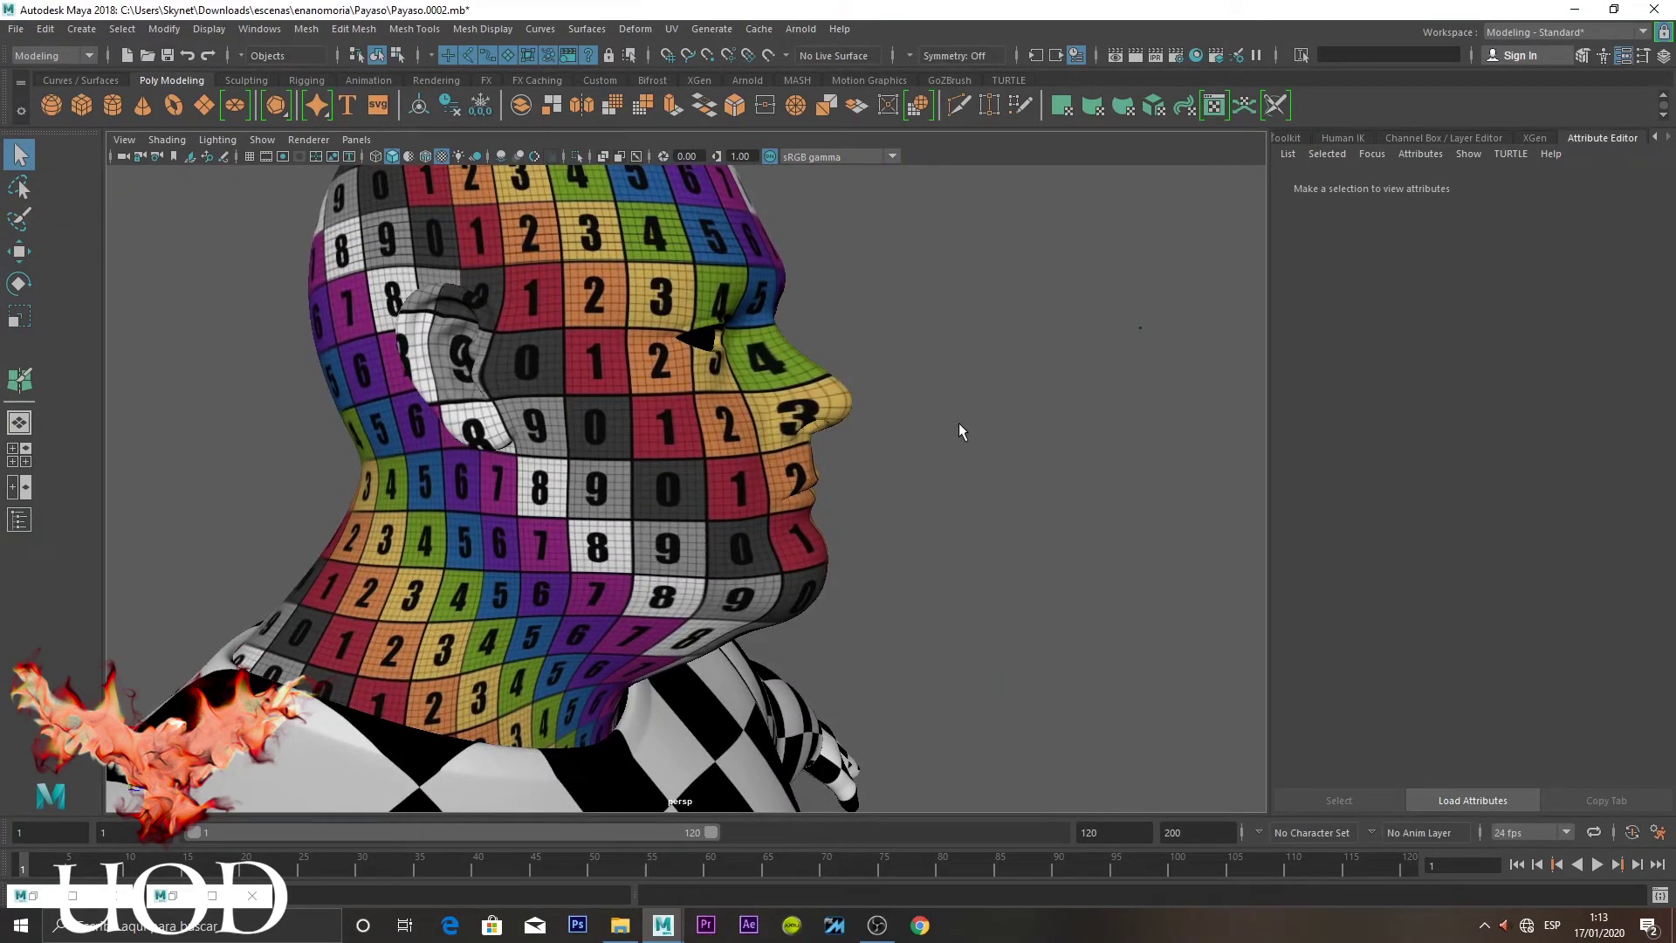
alt+drag(971, 438, 915, 460)
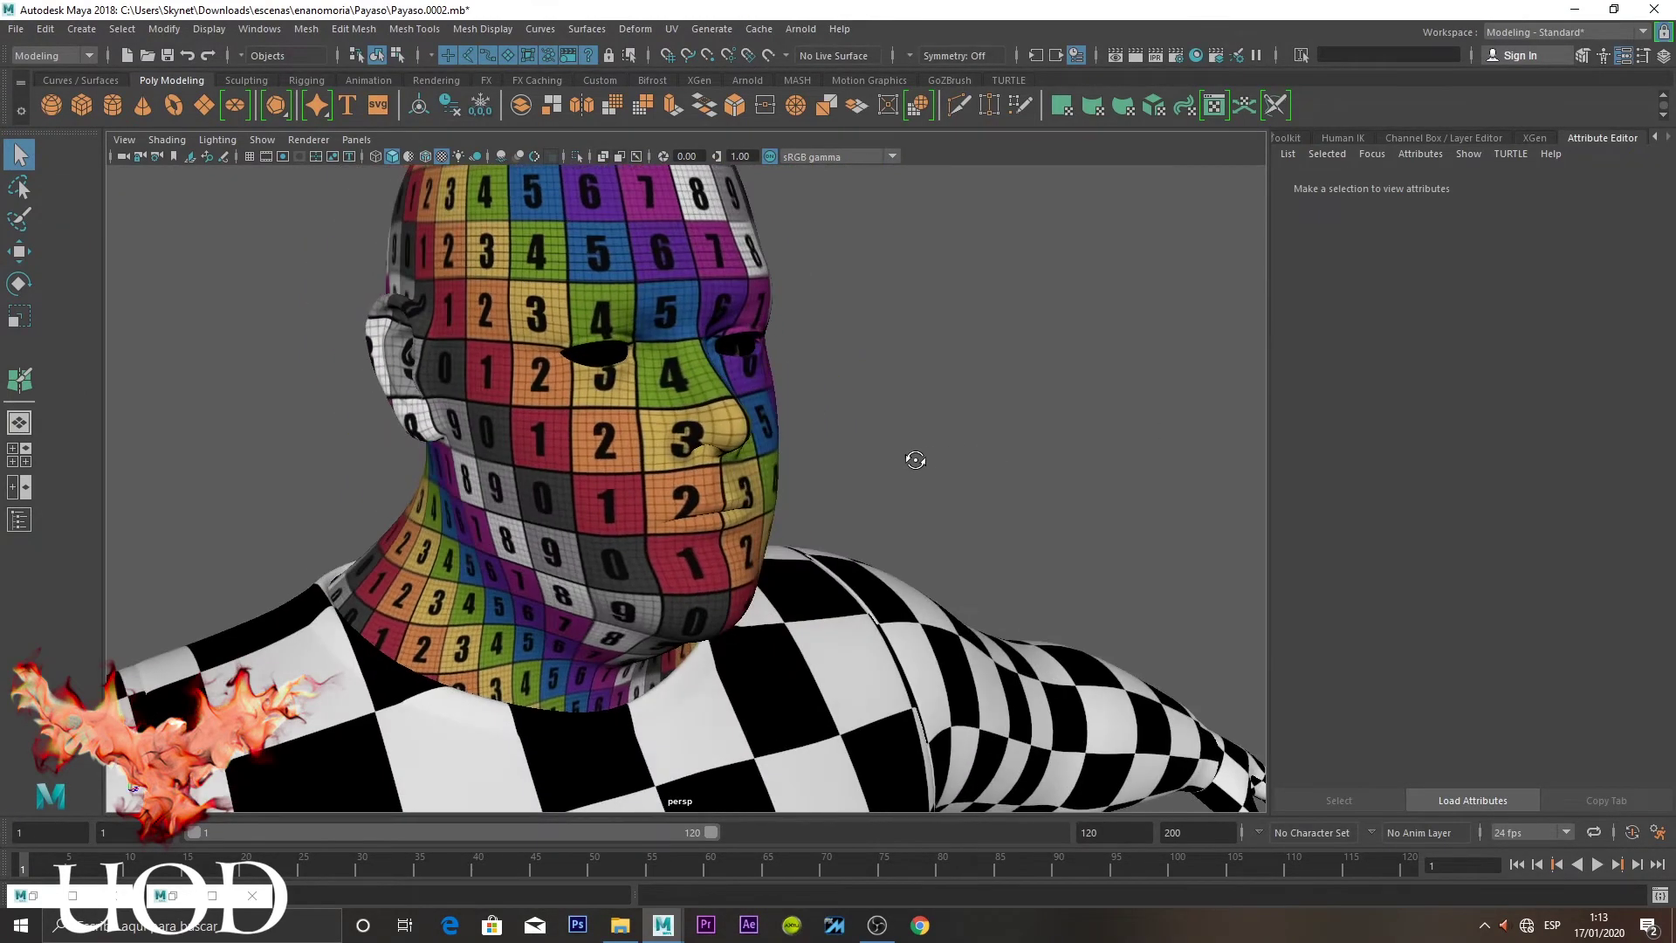
mouse_move(862, 402)
alt+mouse_down()
mouse_move(949, 419)
mouse_move(882, 382)
mouse_move(810, 306)
alt+mouse_up()
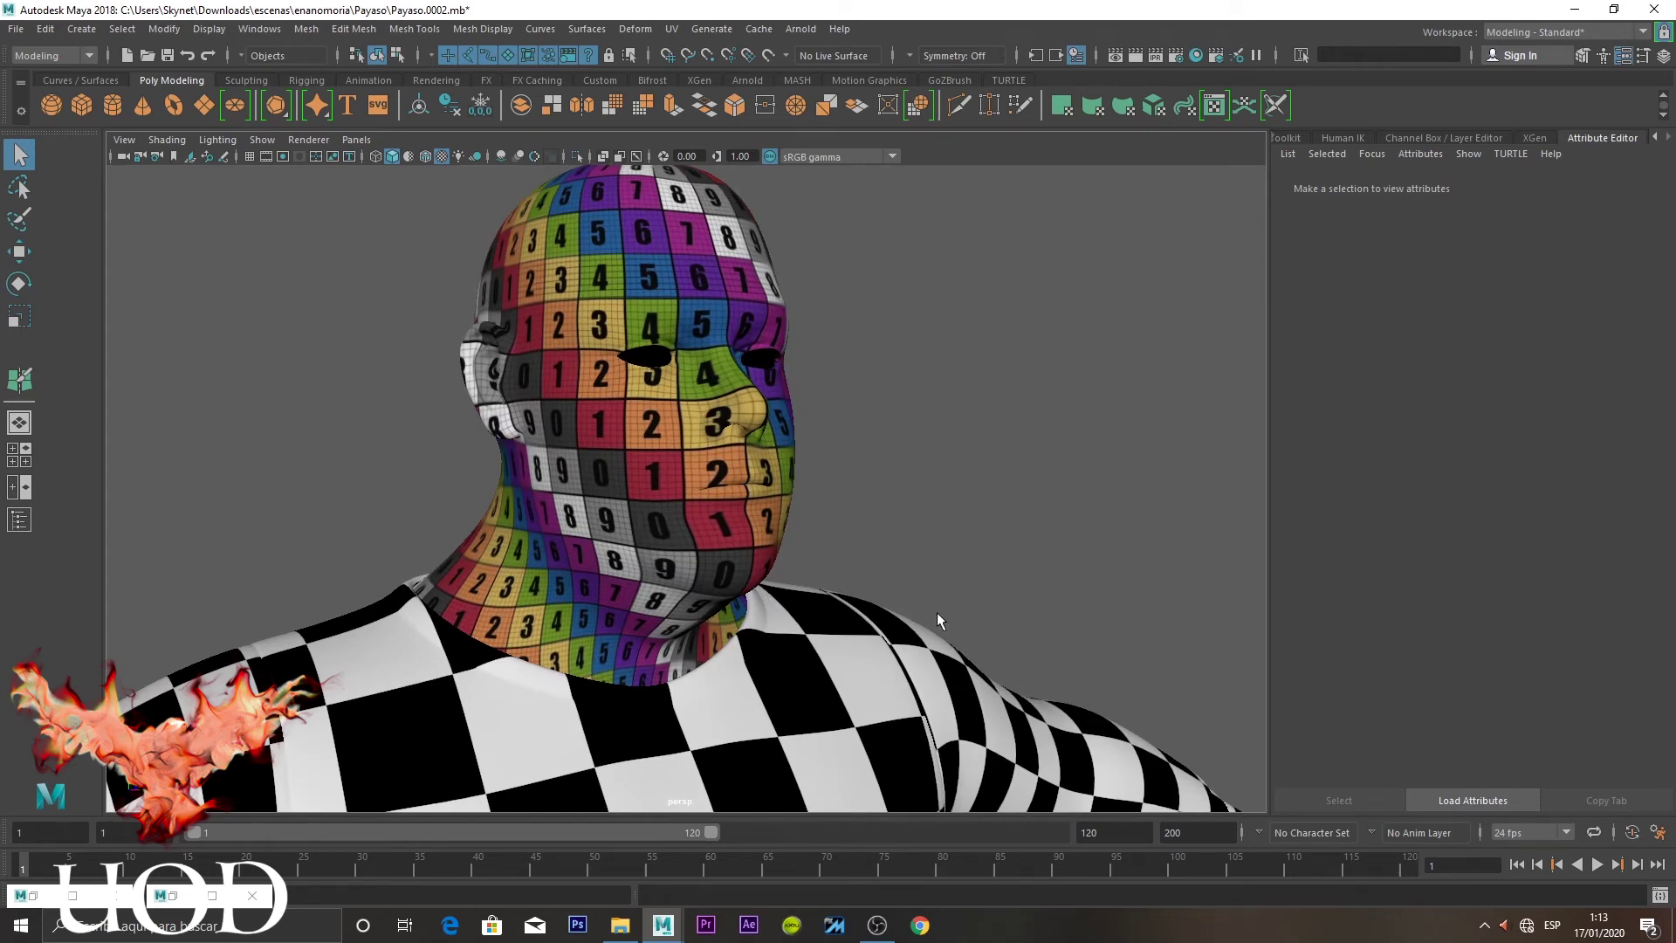
alt+right_drag(958, 611, 887, 536)
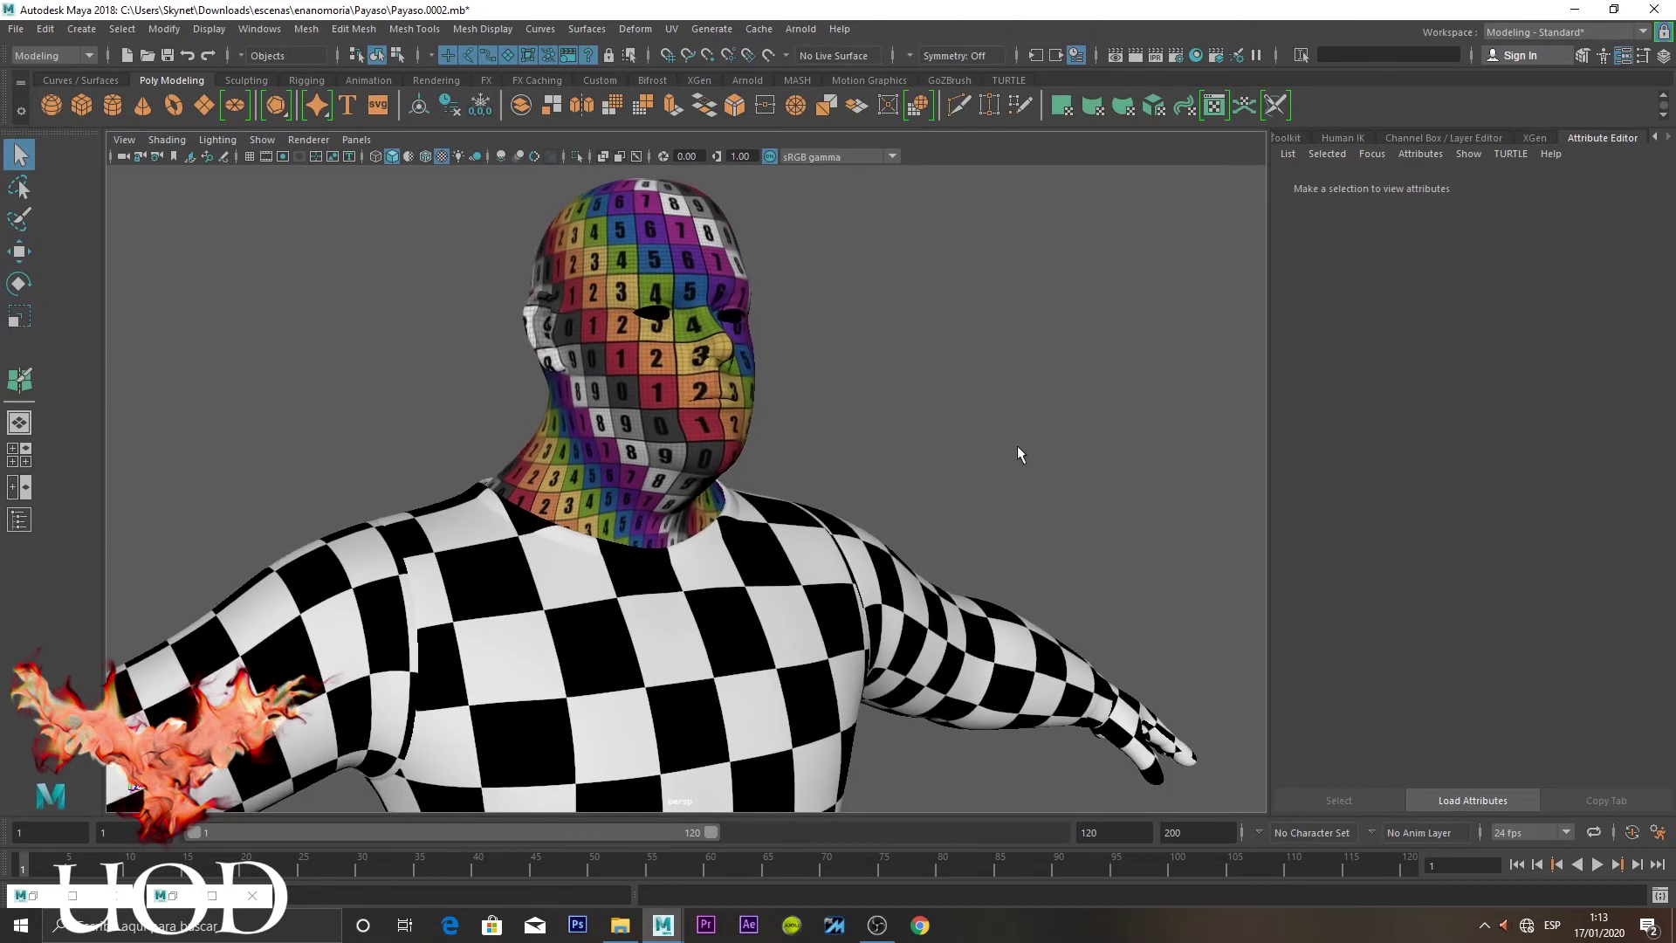